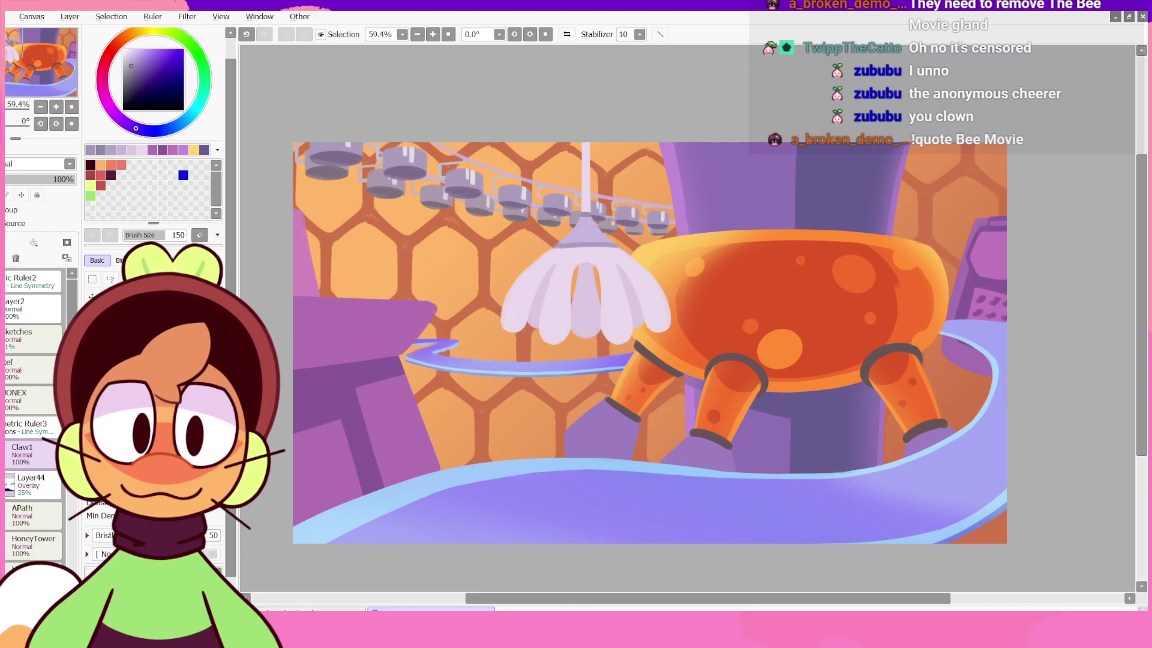
- Create a new blank grey canvas separate from the background painting
{"action": "left_click", "coordinate": [448, 609]}
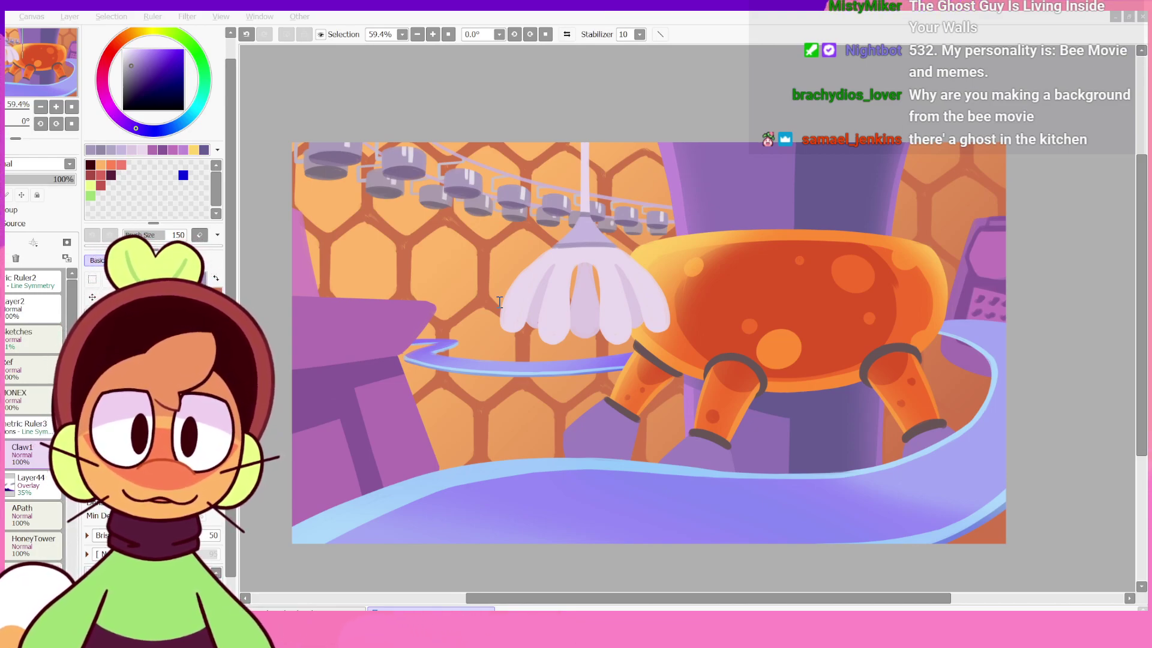
{"action": "key", "text": "Return"}
{"action": "scroll", "coordinate": [705, 262], "scroll_direction": "up", "scroll_amount": 1}
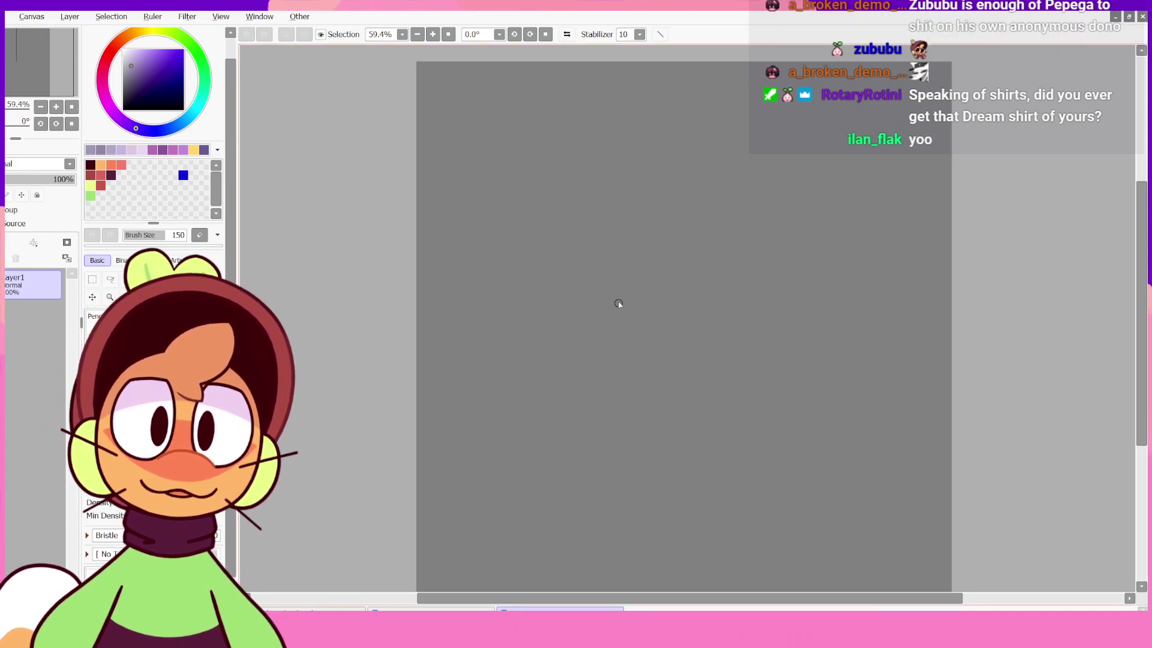
{"action": "scroll", "coordinate": [617, 304], "scroll_direction": "up", "scroll_amount": 1}
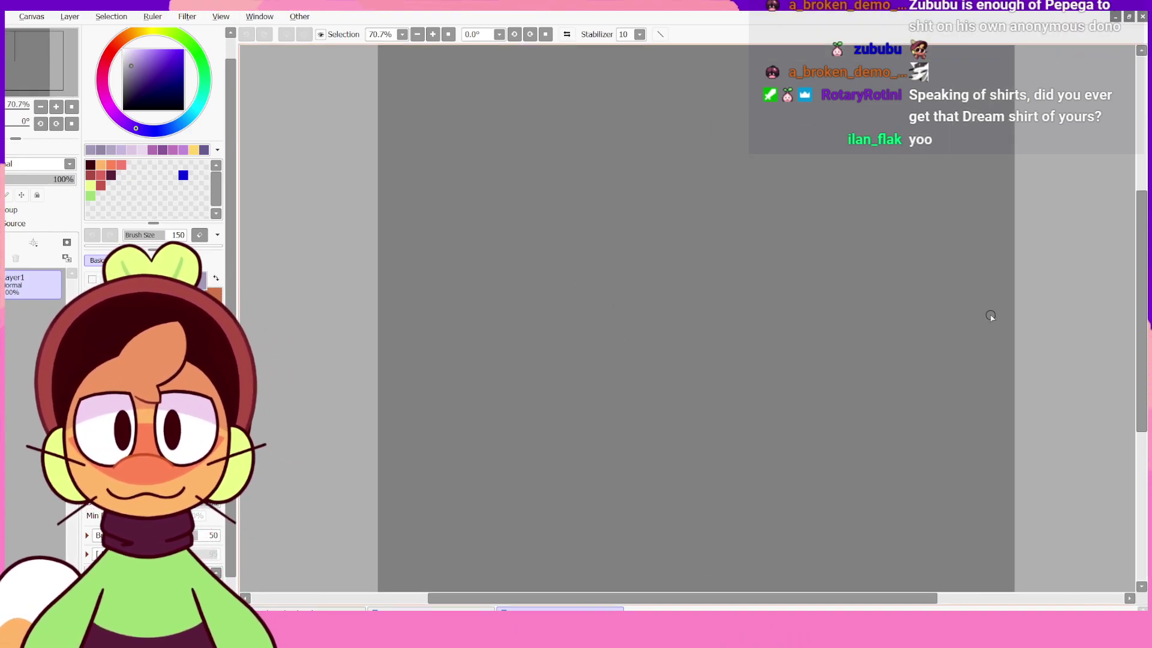
- Choose a dark indigo colour and sketch a round head in the upper middle of the canvas
{"action": "left_click", "coordinate": [178, 86]}
{"action": "left_click", "coordinate": [156, 87]}
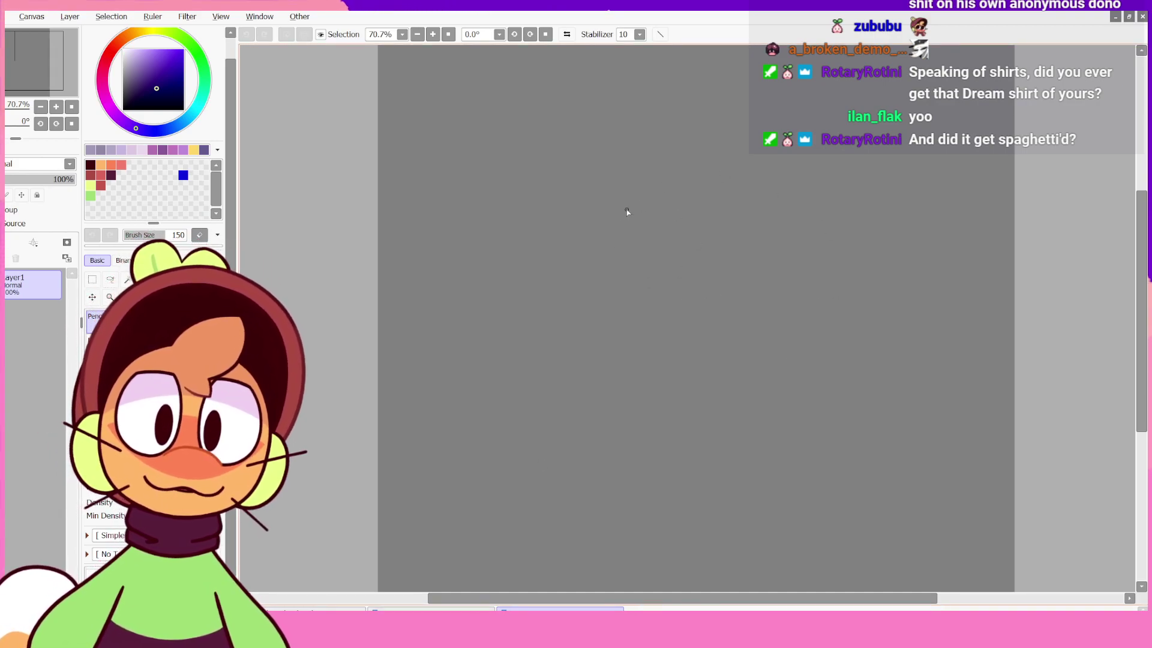
{"action": "mouse_move", "coordinate": [604, 198]}
{"action": "left_mouse_down"}
{"action": "mouse_move", "coordinate": [708, 231]}
{"action": "mouse_move", "coordinate": [651, 220]}
{"action": "mouse_move", "coordinate": [578, 294]}
{"action": "mouse_move", "coordinate": [605, 178]}
{"action": "mouse_move", "coordinate": [676, 282]}
{"action": "left_mouse_up"}
{"action": "key", "text": "ctrl+z"}
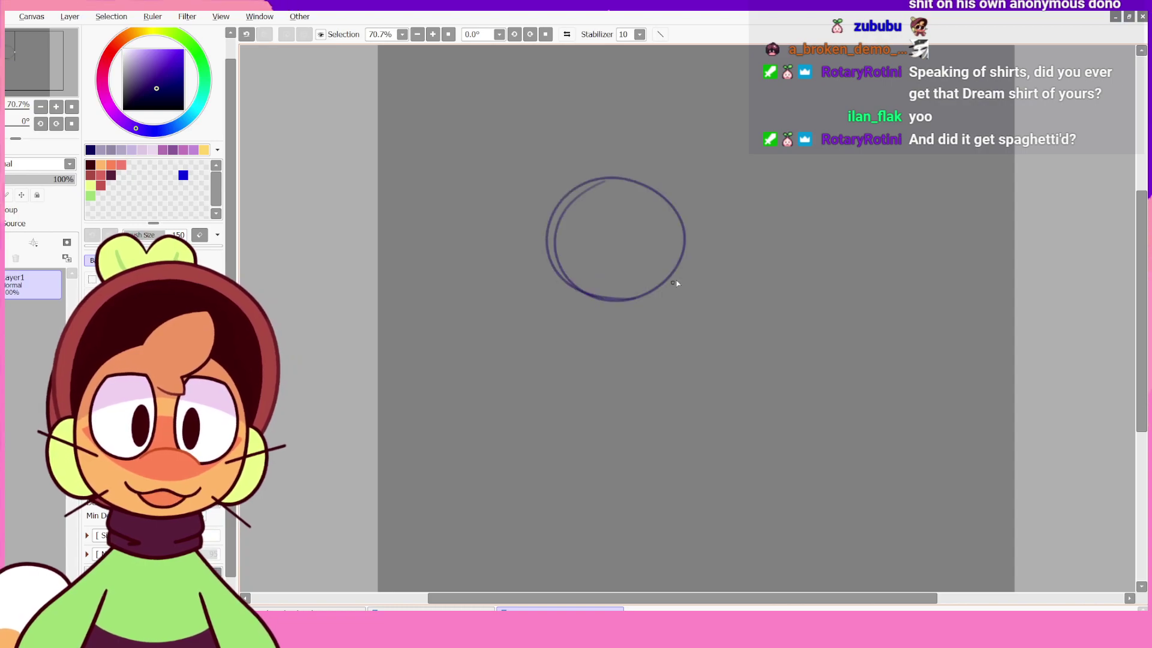
{"action": "key", "text": "ctrl+z"}
{"action": "mouse_move", "coordinate": [596, 175]}
{"action": "left_mouse_down"}
{"action": "mouse_move", "coordinate": [642, 291]}
{"action": "mouse_move", "coordinate": [551, 258]}
{"action": "left_mouse_up"}
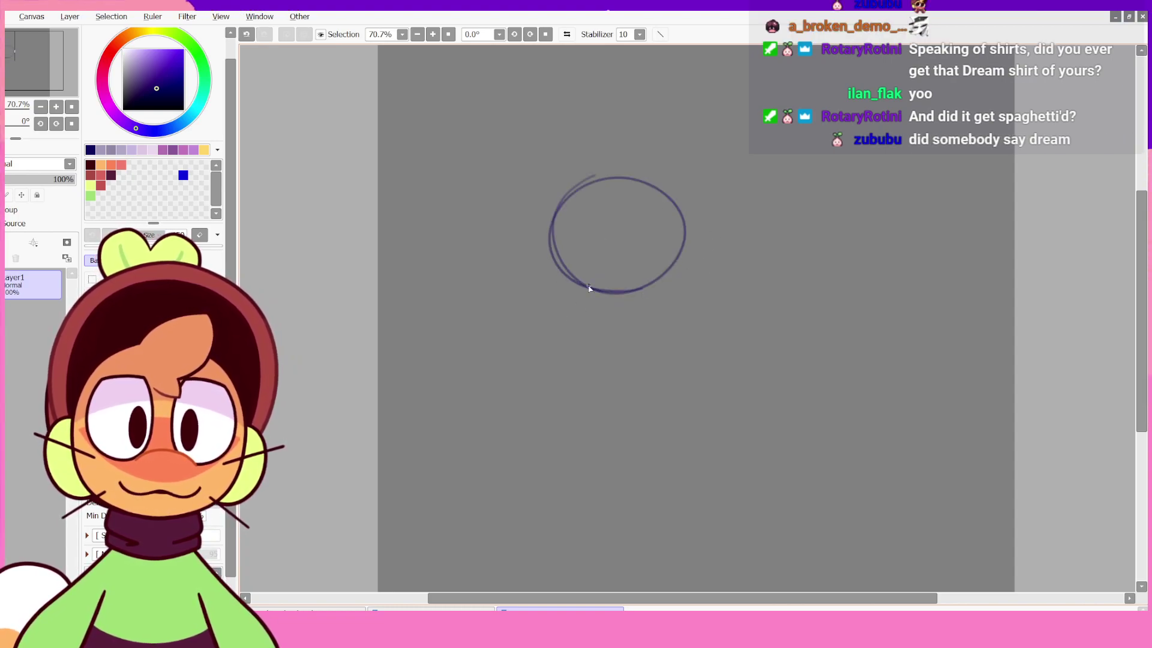
- Sketch a small round body beneath the head with a rounded, mitten-like arm on each side
{"action": "left_click_drag", "start_coordinate": [591, 295], "coordinate": [587, 348]}
{"action": "key", "text": "ctrl+z"}
{"action": "mouse_move", "coordinate": [640, 293]}
{"action": "left_mouse_down"}
{"action": "mouse_move", "coordinate": [656, 339]}
{"action": "mouse_move", "coordinate": [651, 315]}
{"action": "mouse_move", "coordinate": [620, 355]}
{"action": "left_mouse_up"}
{"action": "key", "text": "ctrl+z"}
{"action": "mouse_move", "coordinate": [582, 295]}
{"action": "left_mouse_down"}
{"action": "mouse_move", "coordinate": [600, 325]}
{"action": "mouse_move", "coordinate": [563, 347]}
{"action": "mouse_move", "coordinate": [579, 336]}
{"action": "left_mouse_up"}
{"action": "key", "text": "ctrl+z"}
{"action": "mouse_move", "coordinate": [643, 295]}
{"action": "left_mouse_down"}
{"action": "mouse_move", "coordinate": [691, 320]}
{"action": "mouse_move", "coordinate": [647, 328]}
{"action": "left_mouse_up"}
- Sketch two short, rounded legs spreading out beneath the body
{"action": "mouse_move", "coordinate": [593, 357]}
{"action": "left_mouse_down"}
{"action": "mouse_move", "coordinate": [585, 385]}
{"action": "mouse_move", "coordinate": [613, 360]}
{"action": "mouse_move", "coordinate": [565, 395]}
{"action": "mouse_move", "coordinate": [612, 368]}
{"action": "mouse_move", "coordinate": [650, 428]}
{"action": "mouse_move", "coordinate": [650, 414]}
{"action": "mouse_move", "coordinate": [612, 440]}
{"action": "left_mouse_up"}
{"action": "key", "text": "ctrl+z"}
{"action": "key", "text": "ctrl+z"}
{"action": "key", "text": "ctrl+z"}
{"action": "mouse_move", "coordinate": [621, 363]}
{"action": "left_mouse_down"}
{"action": "mouse_move", "coordinate": [614, 419]}
{"action": "mouse_move", "coordinate": [632, 445]}
{"action": "mouse_move", "coordinate": [661, 408]}
{"action": "mouse_move", "coordinate": [659, 384]}
{"action": "mouse_move", "coordinate": [660, 415]}
{"action": "left_mouse_up"}
{"action": "key", "text": "ctrl+z"}
{"action": "key", "text": "ctrl+z"}
{"action": "key", "text": "ctrl+z"}
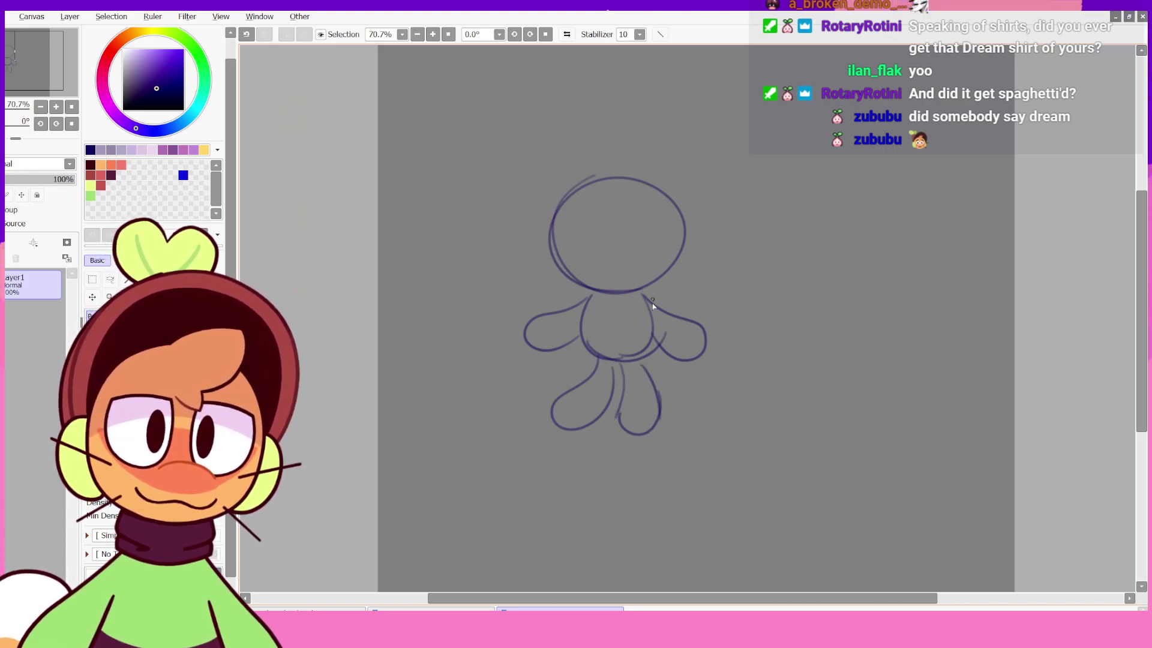
{"action": "left_click_drag", "start_coordinate": [588, 267], "coordinate": [675, 252]}
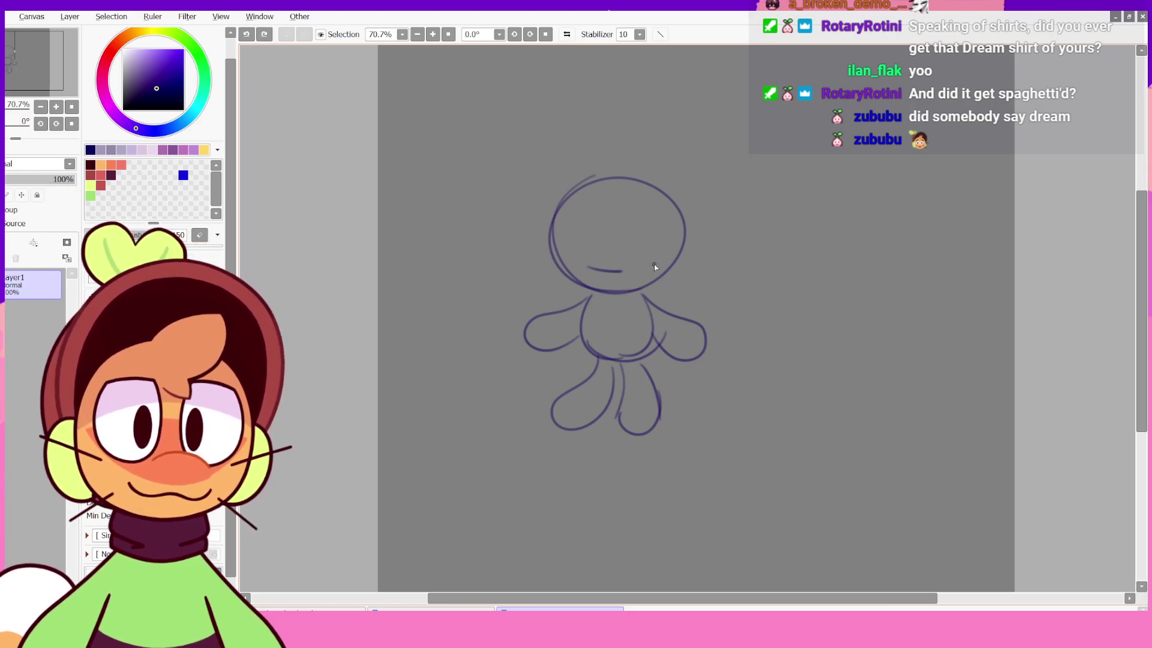
{"action": "key", "text": "ctrl+z"}
{"action": "key", "text": "ctrl+z"}
- Sketch the sides and curved lower edge of a hood around the head circle
{"action": "mouse_move", "coordinate": [551, 192]}
{"action": "left_mouse_down"}
{"action": "mouse_move", "coordinate": [554, 279]}
{"action": "mouse_move", "coordinate": [642, 283]}
{"action": "left_mouse_up"}
{"action": "key", "text": "ctrl+z"}
{"action": "mouse_move", "coordinate": [559, 275]}
{"action": "left_mouse_down"}
{"action": "mouse_move", "coordinate": [627, 293]}
{"action": "mouse_move", "coordinate": [677, 259]}
{"action": "mouse_move", "coordinate": [688, 198]}
{"action": "left_mouse_up"}
{"action": "key", "text": "ctrl+z"}
{"action": "key", "text": "ctrl+z"}
{"action": "mouse_move", "coordinate": [684, 274]}
{"action": "left_mouse_down"}
{"action": "mouse_move", "coordinate": [684, 204]}
{"action": "mouse_move", "coordinate": [660, 168]}
{"action": "left_mouse_up"}
{"action": "key", "text": "ctrl+z"}
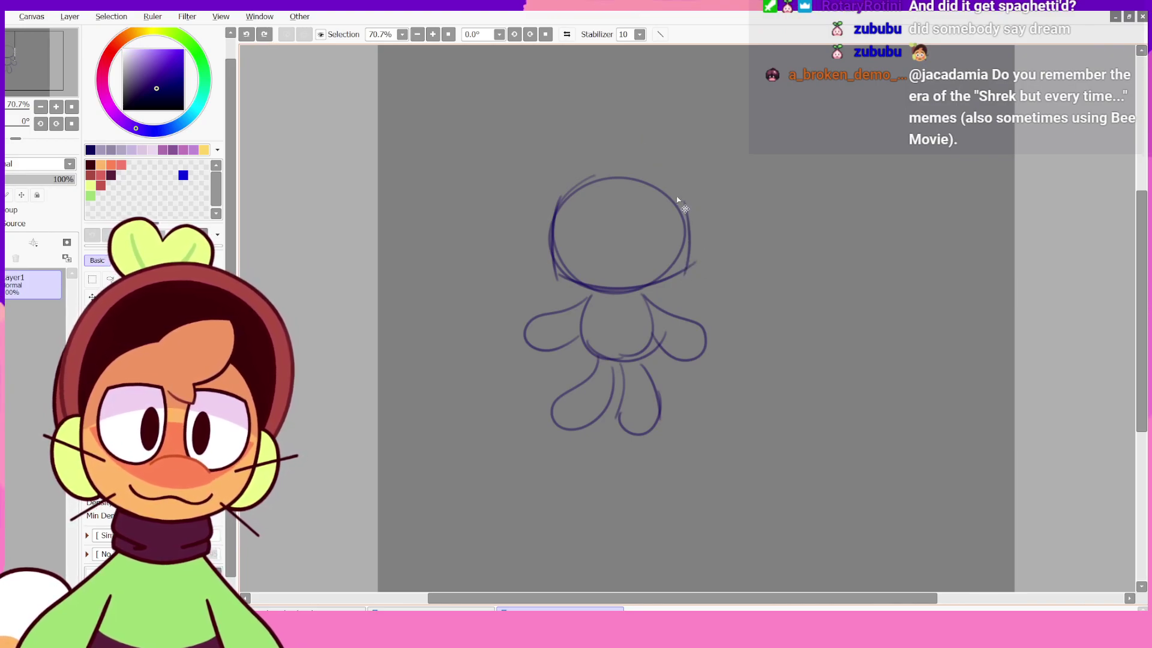
- Extend the hood upward into a tall point above the head
{"action": "mouse_move", "coordinate": [685, 206]}
{"action": "left_mouse_down"}
{"action": "mouse_move", "coordinate": [625, 129]}
{"action": "mouse_move", "coordinate": [556, 196]}
{"action": "left_mouse_up"}
{"action": "key", "text": "ctrl+z"}
{"action": "left_click_drag", "start_coordinate": [624, 135], "coordinate": [549, 213]}
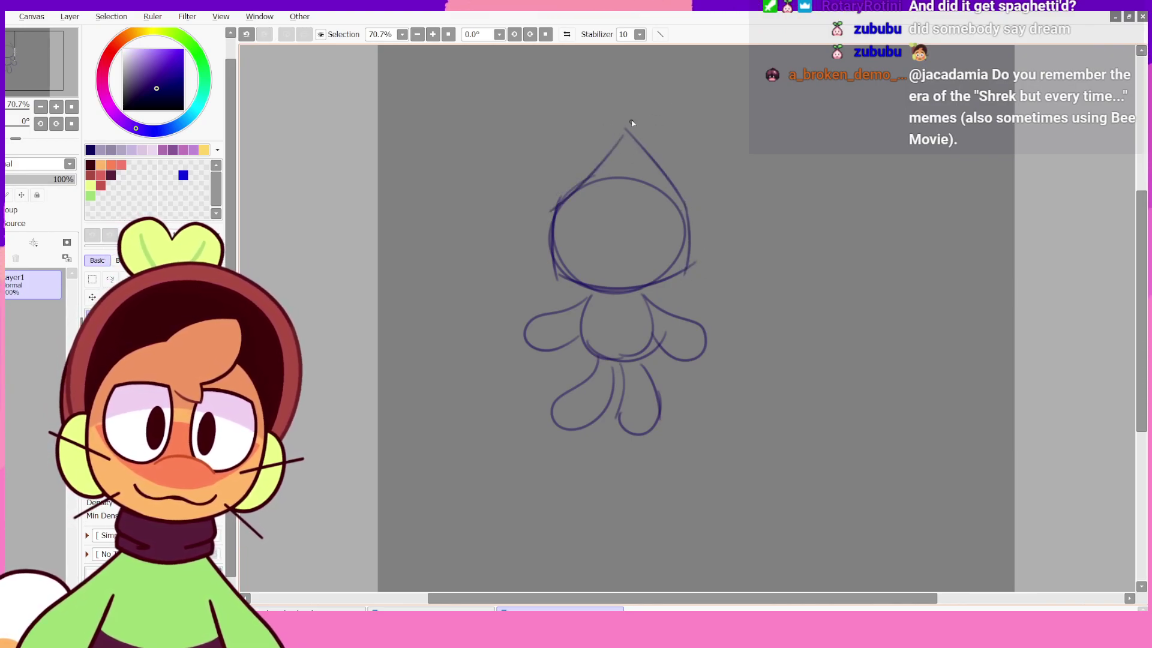
{"action": "key", "text": "ctrl+z"}
- Draw a leaf with a short centre vein on the tip of the hood
{"action": "mouse_move", "coordinate": [625, 135]}
{"action": "left_mouse_down"}
{"action": "mouse_move", "coordinate": [594, 77]}
{"action": "mouse_move", "coordinate": [642, 138]}
{"action": "mouse_move", "coordinate": [644, 117]}
{"action": "mouse_move", "coordinate": [607, 95]}
{"action": "mouse_move", "coordinate": [637, 78]}
{"action": "left_mouse_up"}
{"action": "key", "text": "ctrl+z"}
{"action": "key", "text": "ctrl+z"}
{"action": "key", "text": "ctrl+z"}
{"action": "mouse_move", "coordinate": [638, 79]}
{"action": "left_mouse_down"}
{"action": "mouse_move", "coordinate": [635, 130]}
{"action": "mouse_move", "coordinate": [631, 93]}
{"action": "mouse_move", "coordinate": [624, 125]}
{"action": "left_mouse_up"}
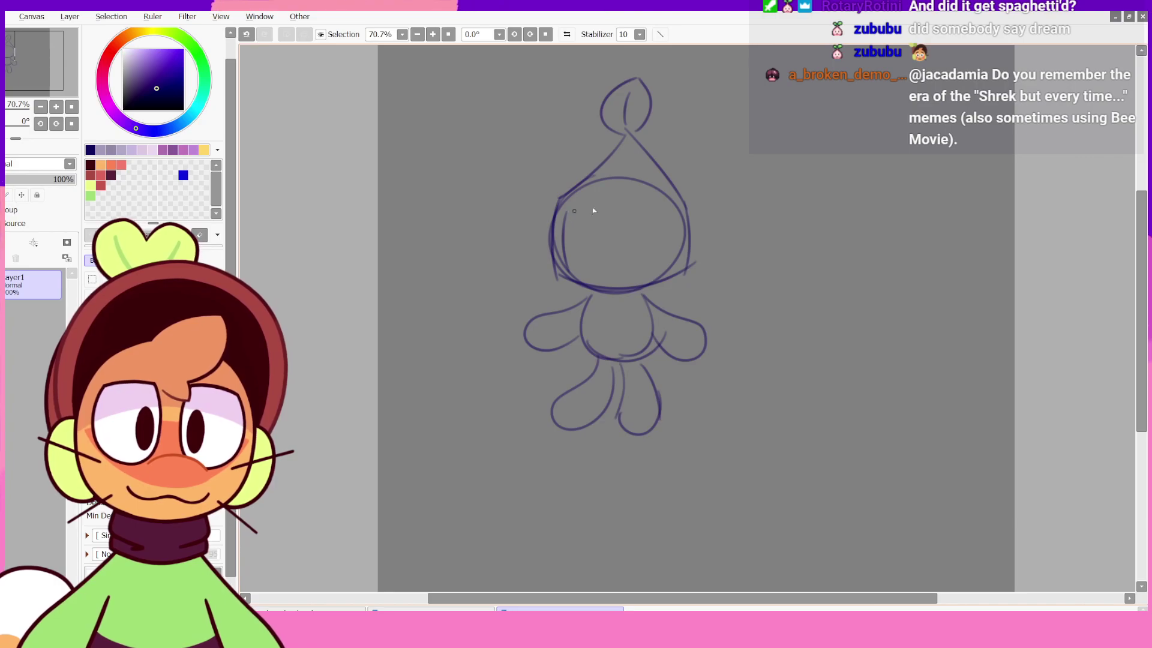
- Outline a rounded rectangular face opening inside the hood and reinforce the line between the body and the right-hand arm
{"action": "mouse_move", "coordinate": [566, 215]}
{"action": "left_mouse_down"}
{"action": "mouse_move", "coordinate": [671, 209]}
{"action": "mouse_move", "coordinate": [678, 272]}
{"action": "mouse_move", "coordinate": [677, 257]}
{"action": "left_mouse_up"}
{"action": "key", "text": "ctrl+z"}
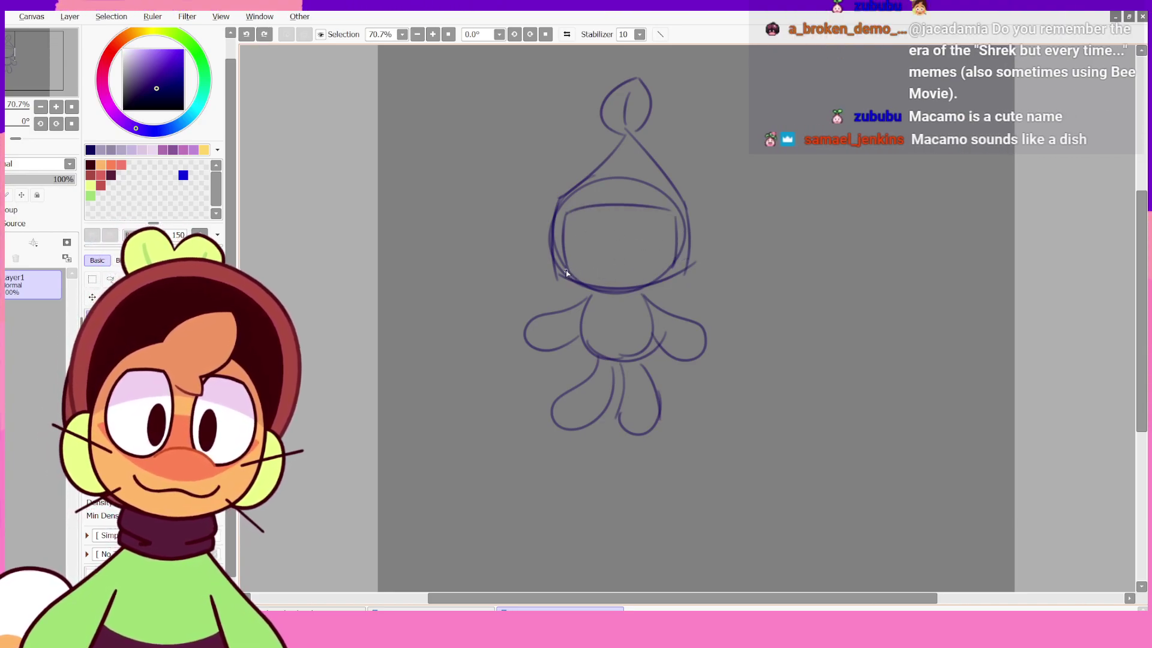
{"action": "left_click_drag", "start_coordinate": [568, 271], "coordinate": [676, 253]}
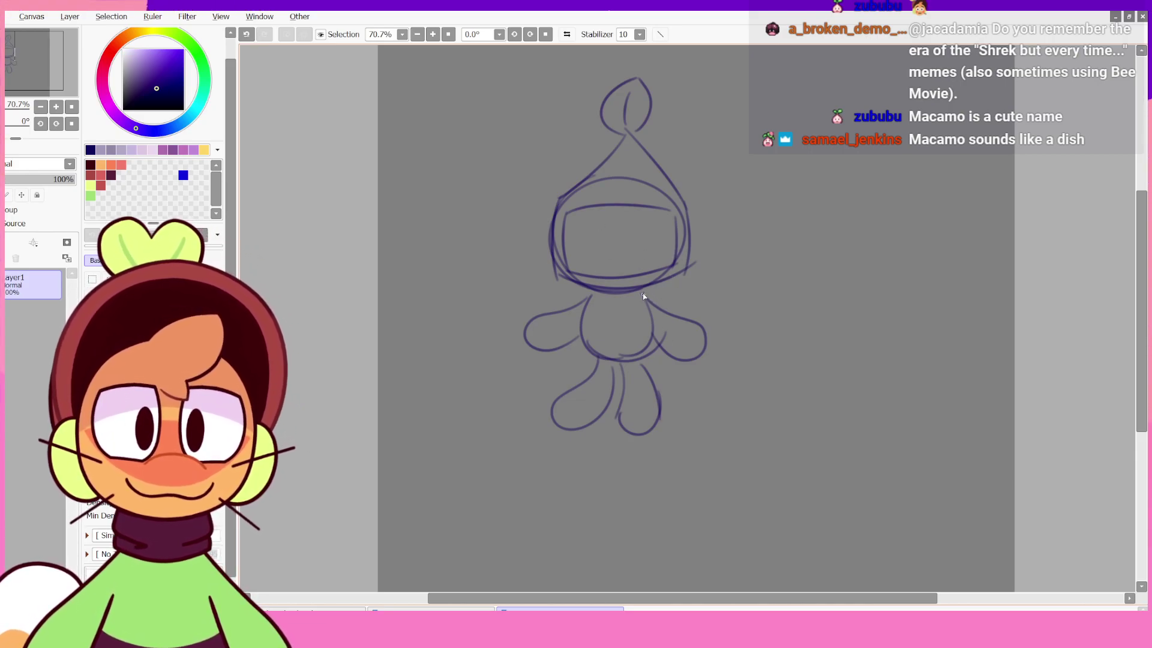
{"action": "key", "text": "ctrl+z"}
{"action": "mouse_move", "coordinate": [645, 293]}
{"action": "left_mouse_down"}
{"action": "mouse_move", "coordinate": [680, 312]}
{"action": "mouse_move", "coordinate": [660, 344]}
{"action": "left_mouse_up"}
{"action": "key", "text": "ctrl+z"}
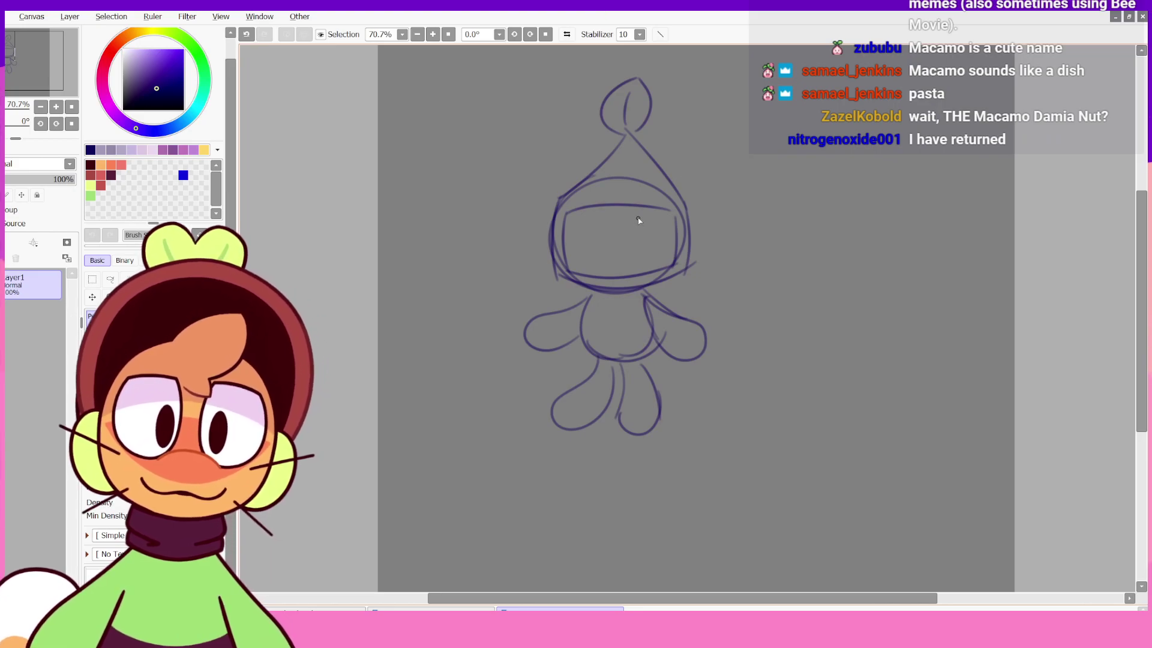
{"action": "key", "text": "ctrl+z"}
- Draw two tall, narrow oval eyes inside the face opening
{"action": "mouse_move", "coordinate": [638, 220]}
{"action": "left_mouse_down"}
{"action": "mouse_move", "coordinate": [653, 225]}
{"action": "mouse_move", "coordinate": [648, 245]}
{"action": "mouse_move", "coordinate": [647, 220]}
{"action": "mouse_move", "coordinate": [602, 225]}
{"action": "mouse_move", "coordinate": [605, 214]}
{"action": "left_mouse_up"}
{"action": "key", "text": "ctrl+z"}
{"action": "key", "text": "ctrl+z"}
{"action": "key", "text": "ctrl+z"}
{"action": "key", "text": "ctrl+z"}
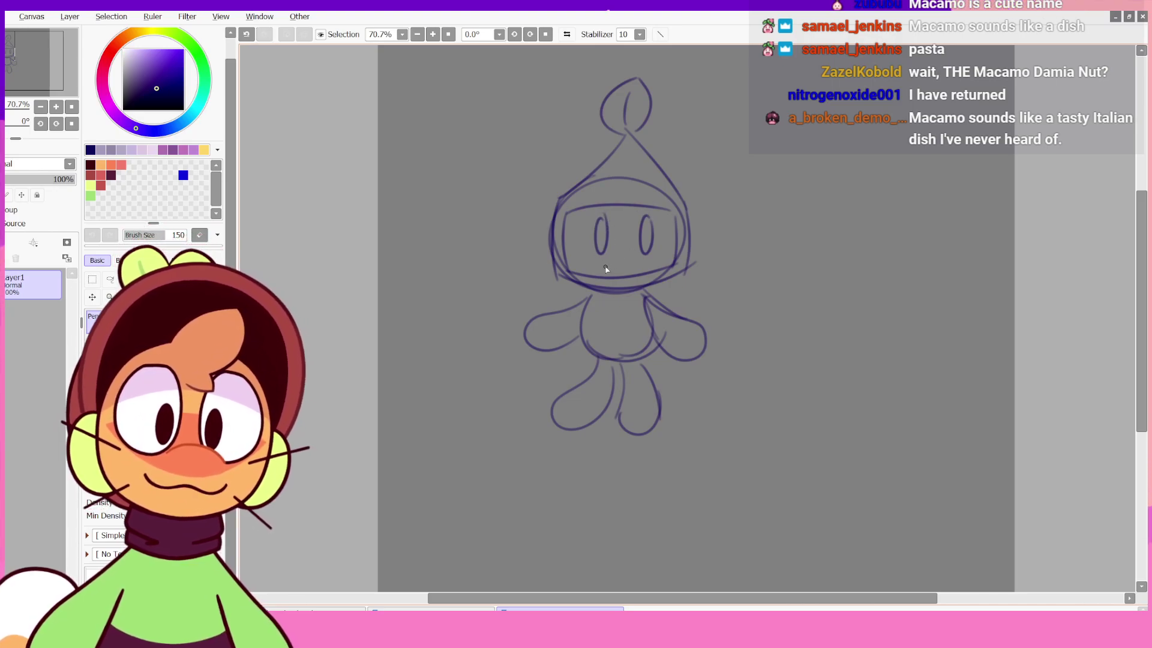
- Try several small smile shapes beneath the eyes
{"action": "key", "text": "ctrl+z"}
{"action": "left_click_drag", "start_coordinate": [608, 264], "coordinate": [647, 262]}
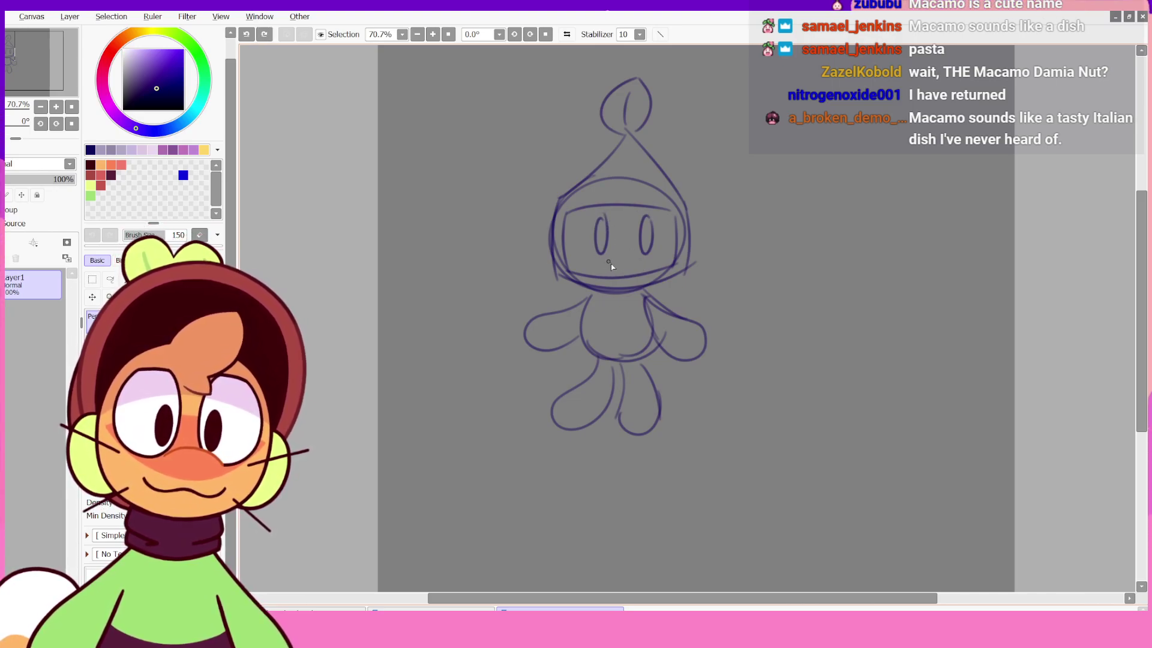
{"action": "key", "text": "ctrl+z"}
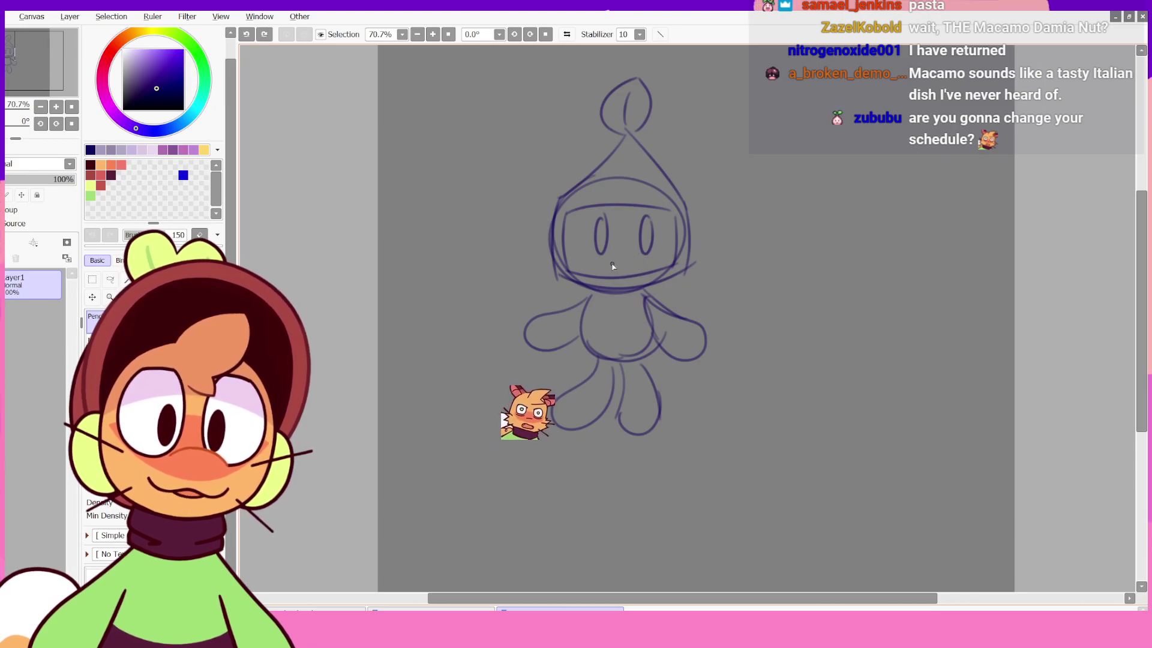
{"action": "left_click_drag", "start_coordinate": [606, 263], "coordinate": [620, 276]}
{"action": "mouse_move", "coordinate": [621, 276]}
{"action": "left_mouse_down"}
{"action": "mouse_move", "coordinate": [640, 266]}
{"action": "mouse_move", "coordinate": [633, 273]}
{"action": "left_mouse_up"}
{"action": "key", "text": "ctrl+z"}
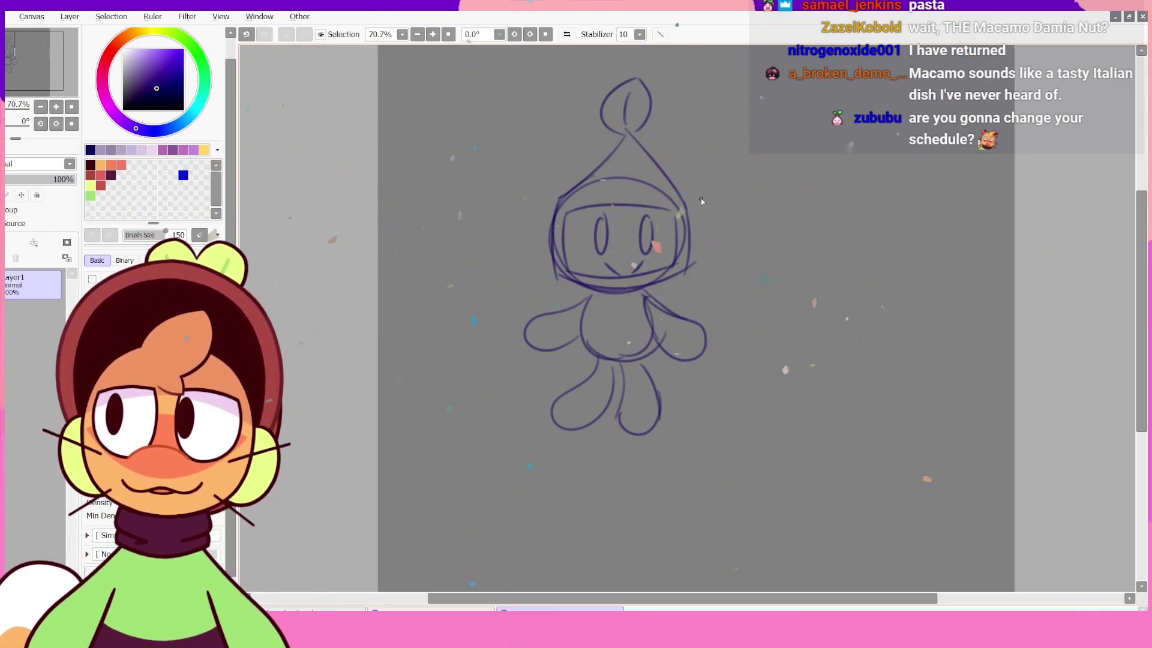
{"action": "key", "text": "ctrl+z"}
{"action": "key", "text": "ctrl+z"}
{"action": "left_click_drag", "start_coordinate": [634, 275], "coordinate": [646, 264]}
{"action": "key", "text": "ctrl+z"}
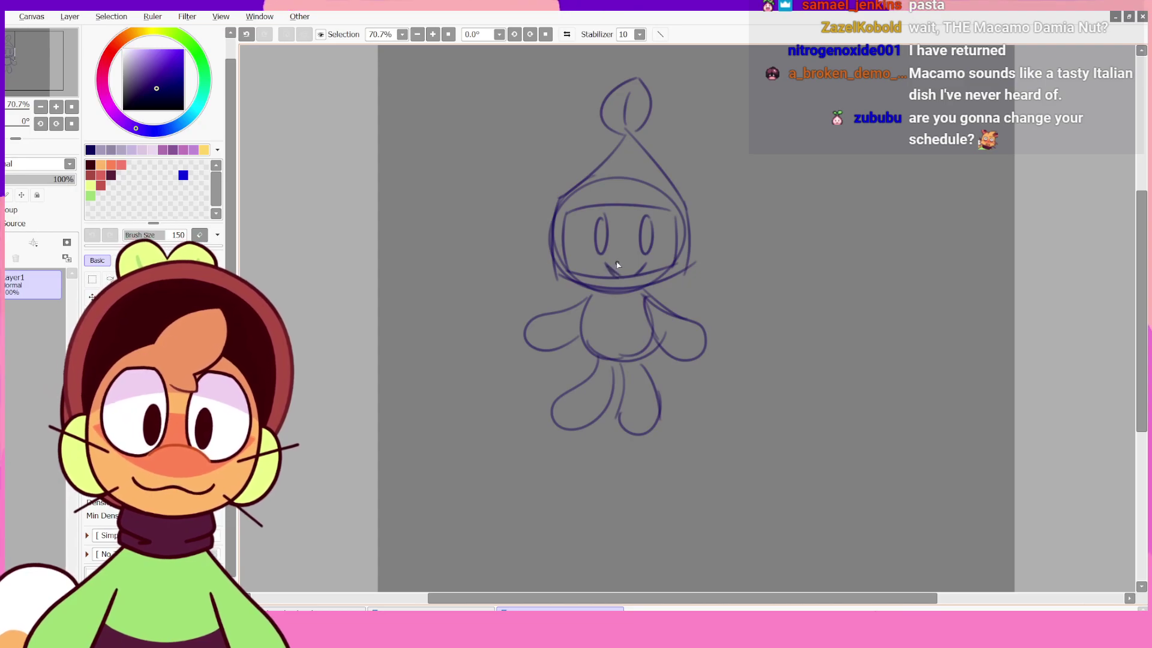
{"action": "key", "text": "ctrl+z"}
{"action": "left_click_drag", "start_coordinate": [606, 265], "coordinate": [644, 261]}
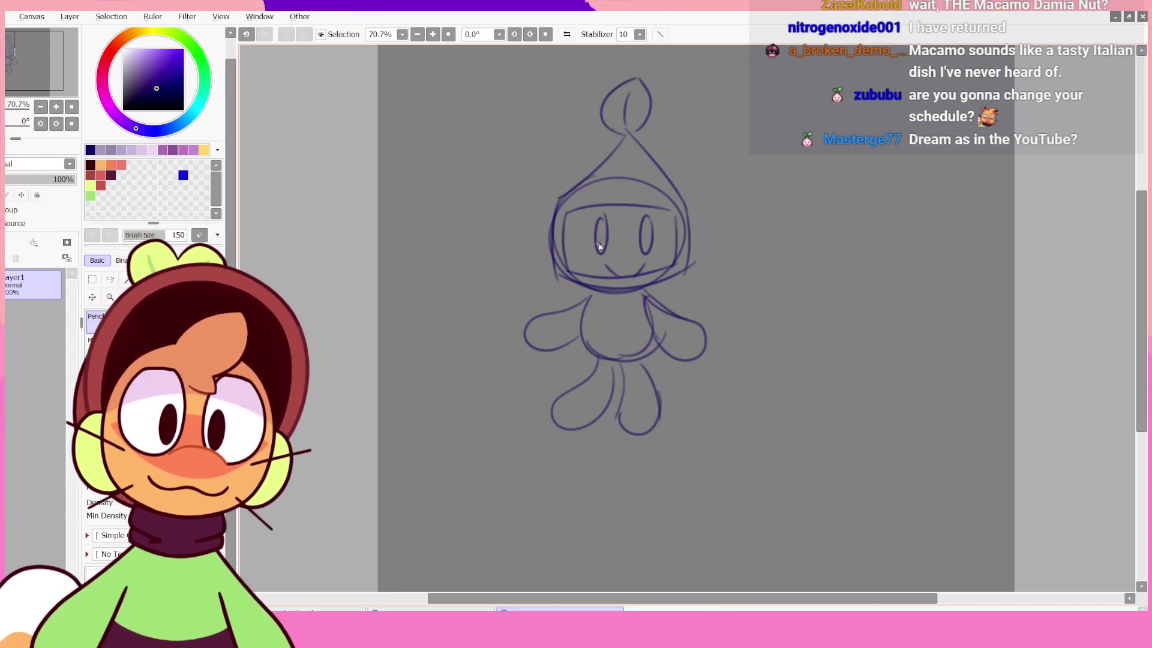
- Draw a curved highlight line in each eye and fill the area around the highlights with dark indigo
{"action": "key", "text": "ctrl+z"}
{"action": "left_click_drag", "start_coordinate": [598, 246], "coordinate": [607, 238]}
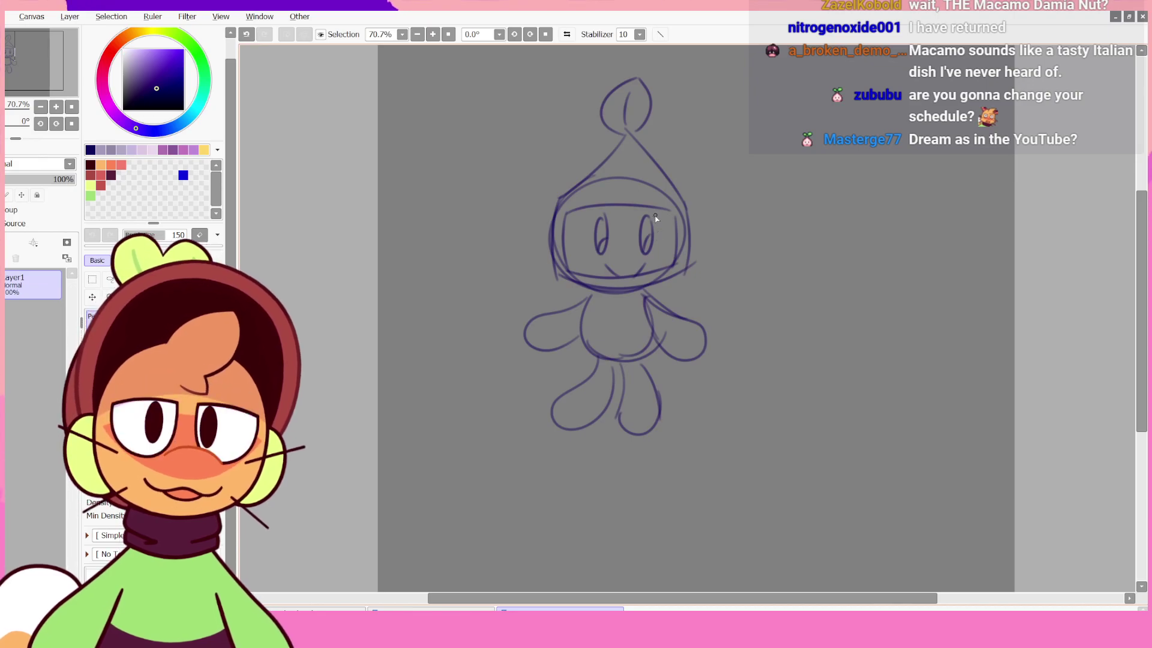
{"action": "key", "text": "ctrl+z"}
{"action": "left_click_drag", "start_coordinate": [642, 248], "coordinate": [654, 235]}
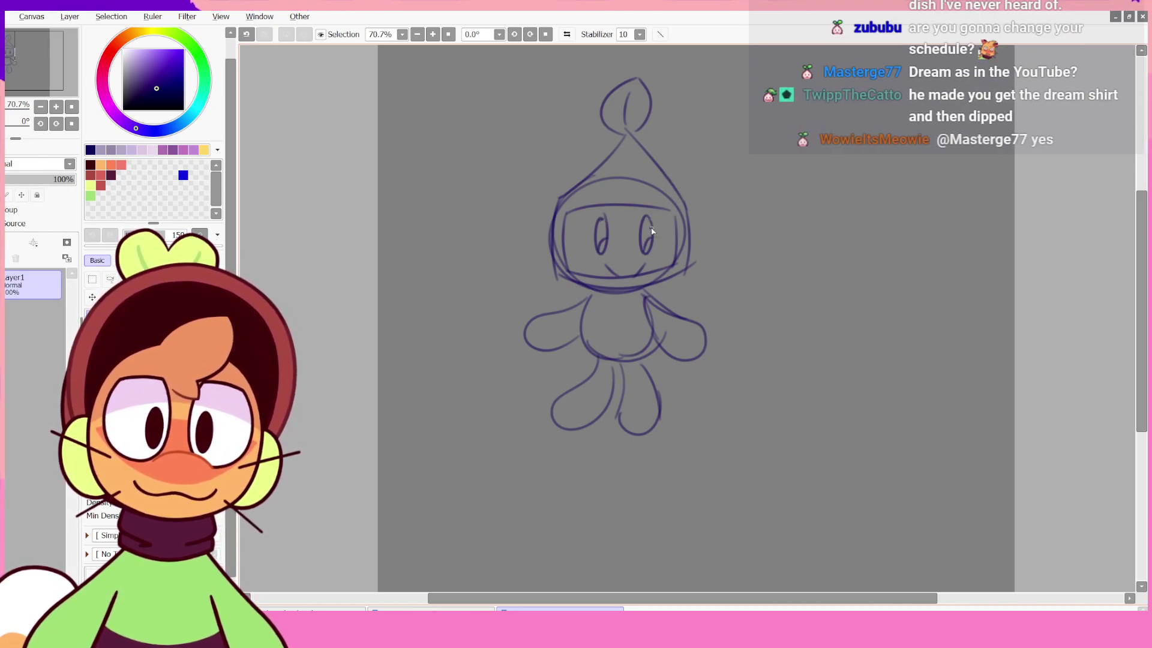
{"action": "key", "text": "g"}
{"action": "left_click", "coordinate": [647, 229]}
{"action": "left_click", "coordinate": [602, 235]}
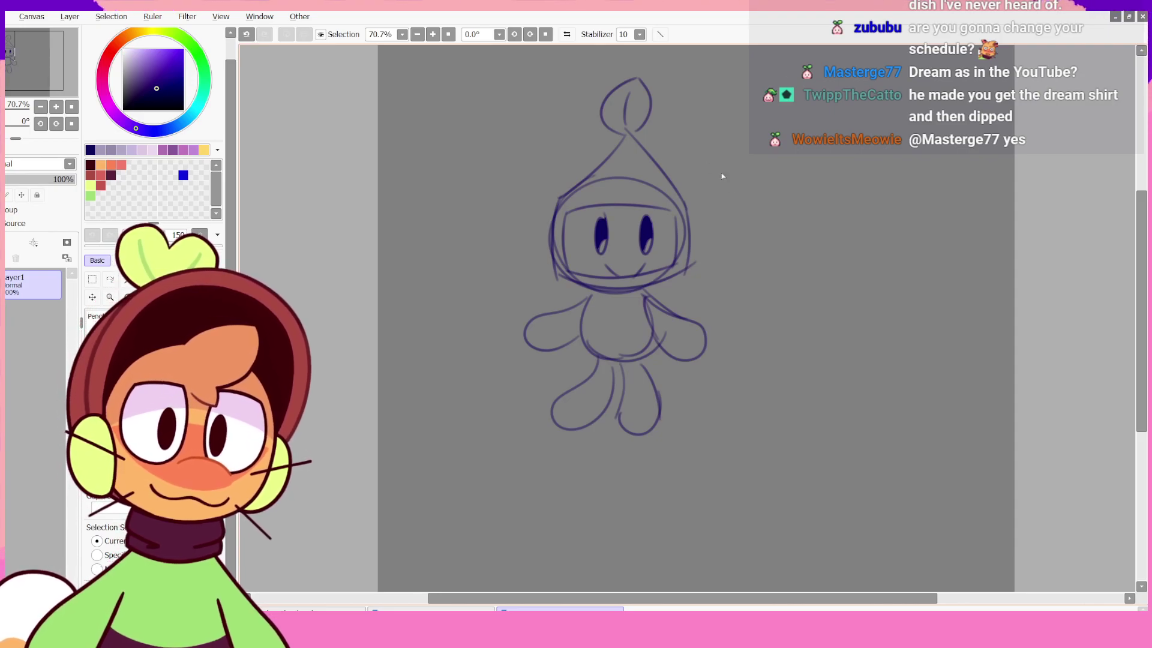
- Check the face in the mirrored view, then undo the eye fills, highlight lines and smile
{"action": "left_click", "coordinate": [567, 35]}
{"action": "left_click", "coordinate": [567, 34]}
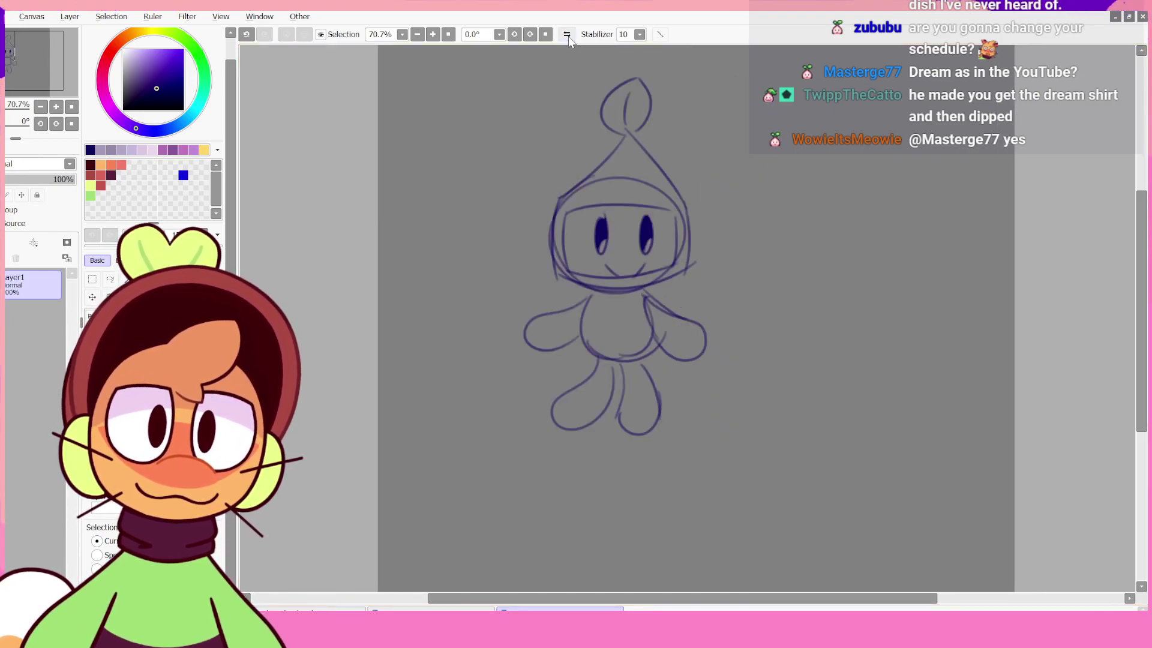
{"action": "key", "text": "ctrl+z"}
{"action": "key", "text": "ctrl+z"}
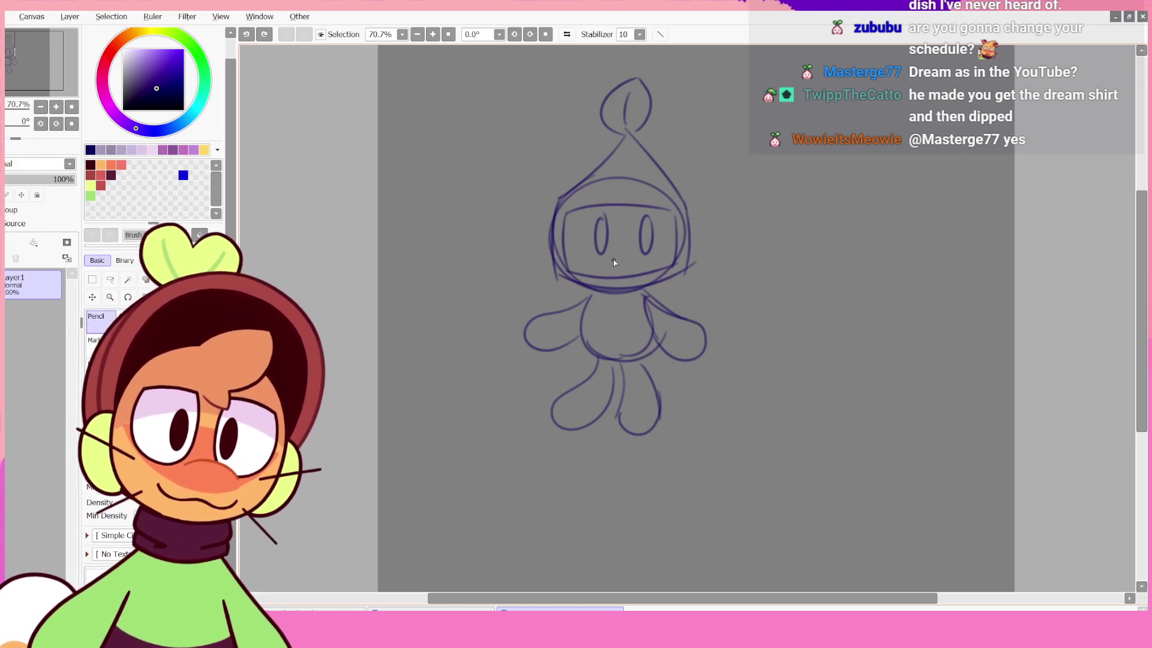
- Draw a small open smiling mouth and colour both oval eyes solid dark indigo
{"action": "left_click_drag", "start_coordinate": [641, 266], "coordinate": [606, 269]}
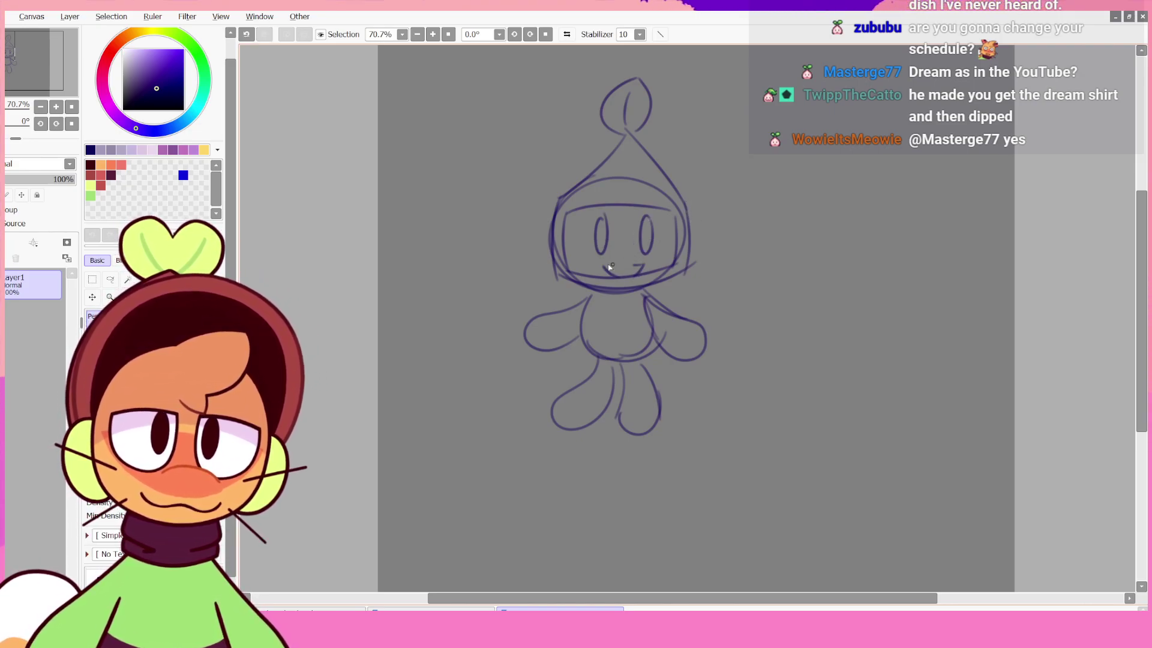
{"action": "mouse_move", "coordinate": [600, 223]}
{"action": "left_mouse_down"}
{"action": "mouse_move", "coordinate": [602, 252]}
{"action": "mouse_move", "coordinate": [605, 238]}
{"action": "left_mouse_up"}
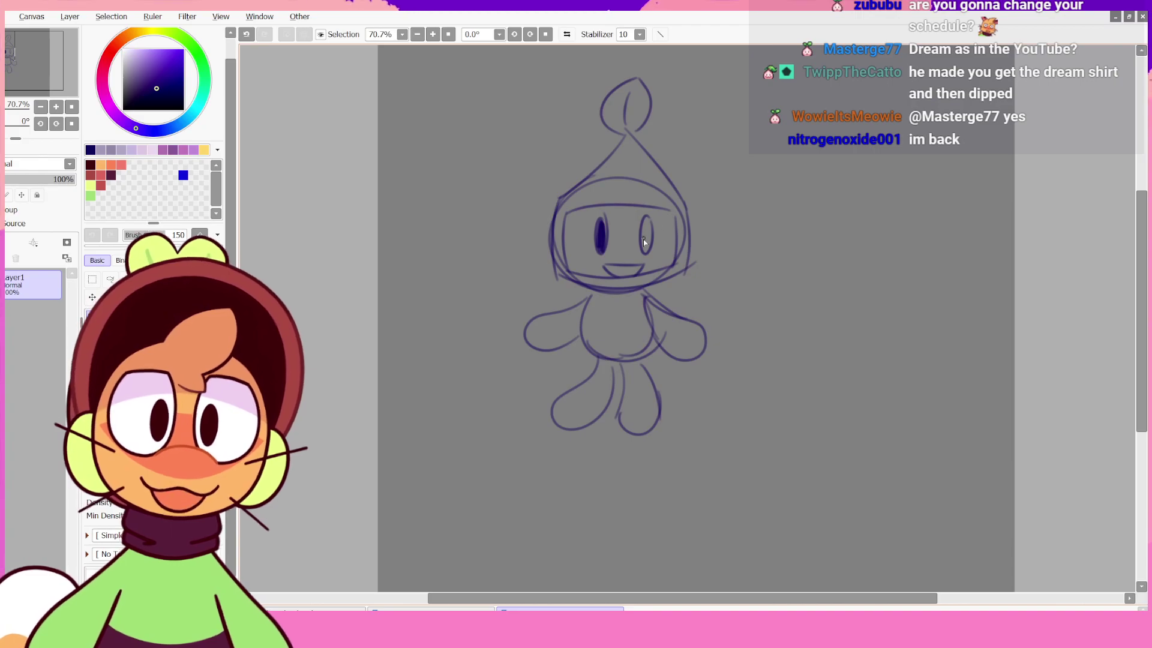
{"action": "left_click_drag", "start_coordinate": [646, 224], "coordinate": [647, 226]}
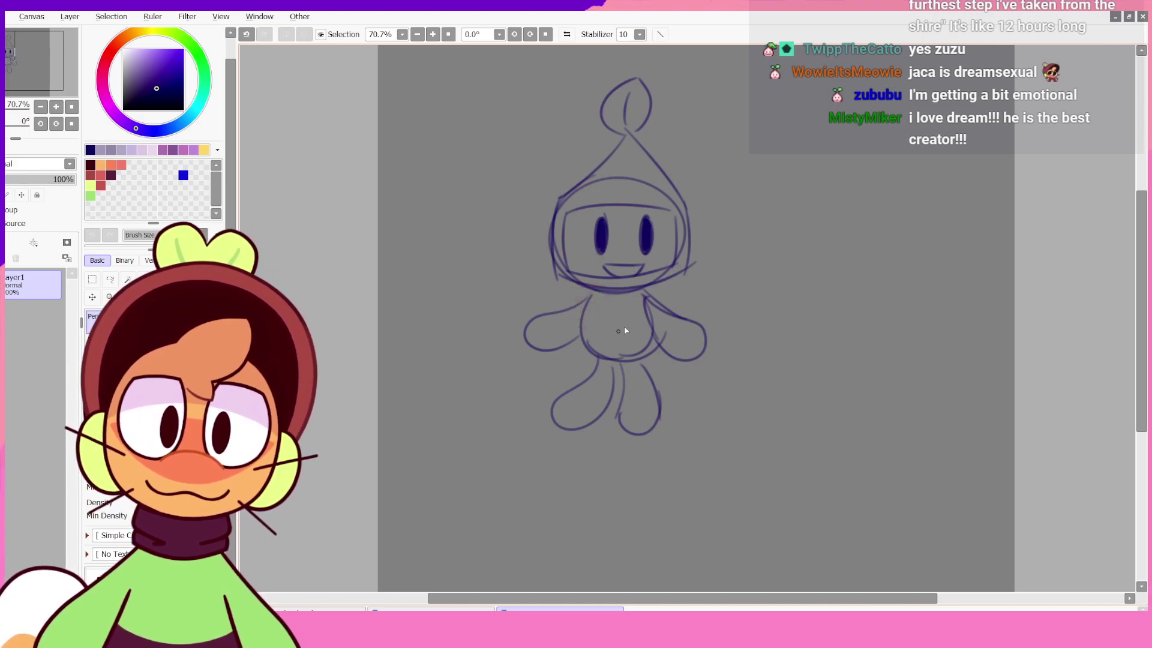
- Mirror the view and try shifting both eyes slightly sideways with a lasso selection
{"action": "key", "text": "h"}
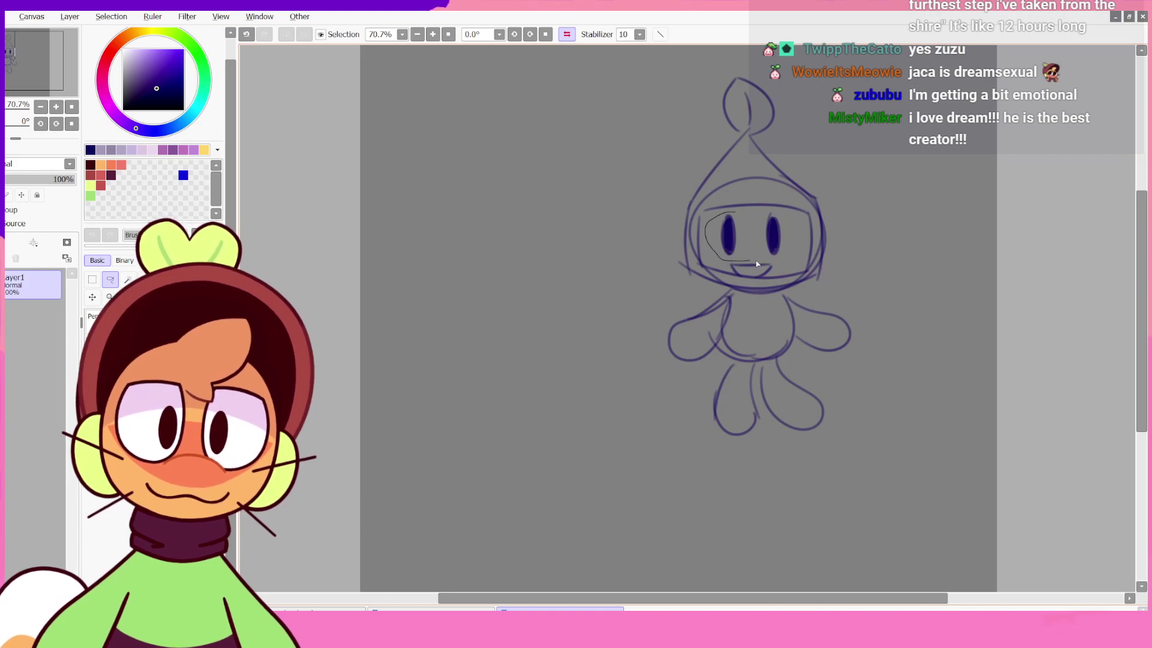
{"action": "mouse_move", "coordinate": [757, 264]}
{"action": "left_mouse_down"}
{"action": "mouse_move", "coordinate": [778, 214]}
{"action": "mouse_move", "coordinate": [795, 239]}
{"action": "mouse_move", "coordinate": [776, 233]}
{"action": "left_mouse_up"}
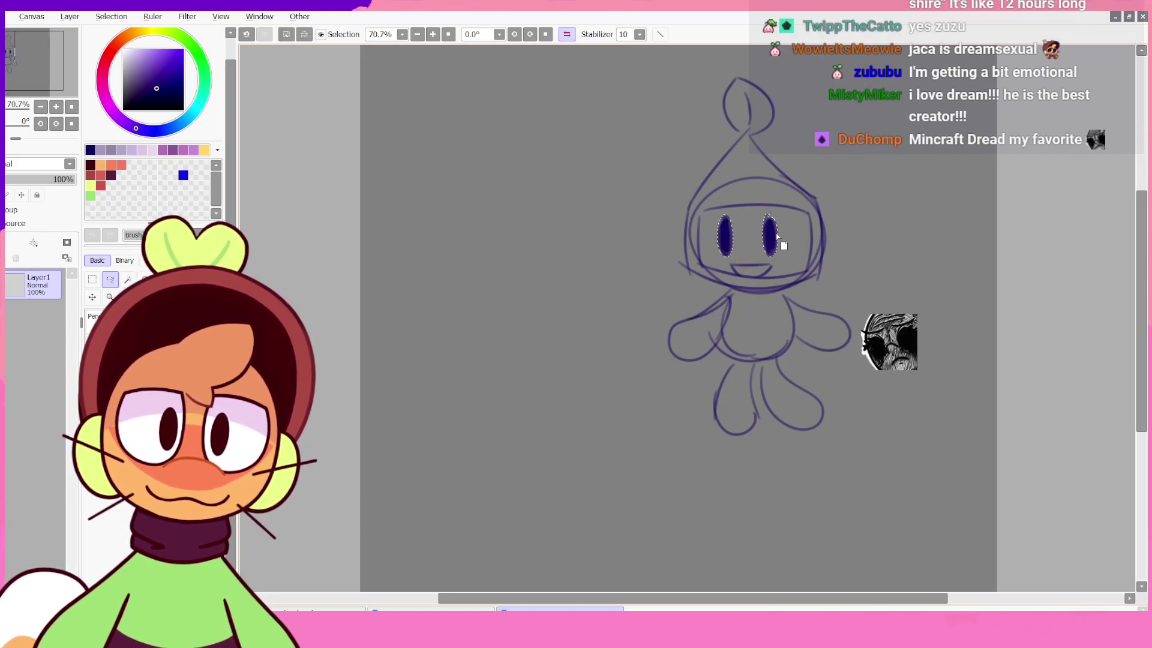
{"action": "key", "text": "ctrl+d"}
{"action": "left_click", "coordinate": [566, 34]}
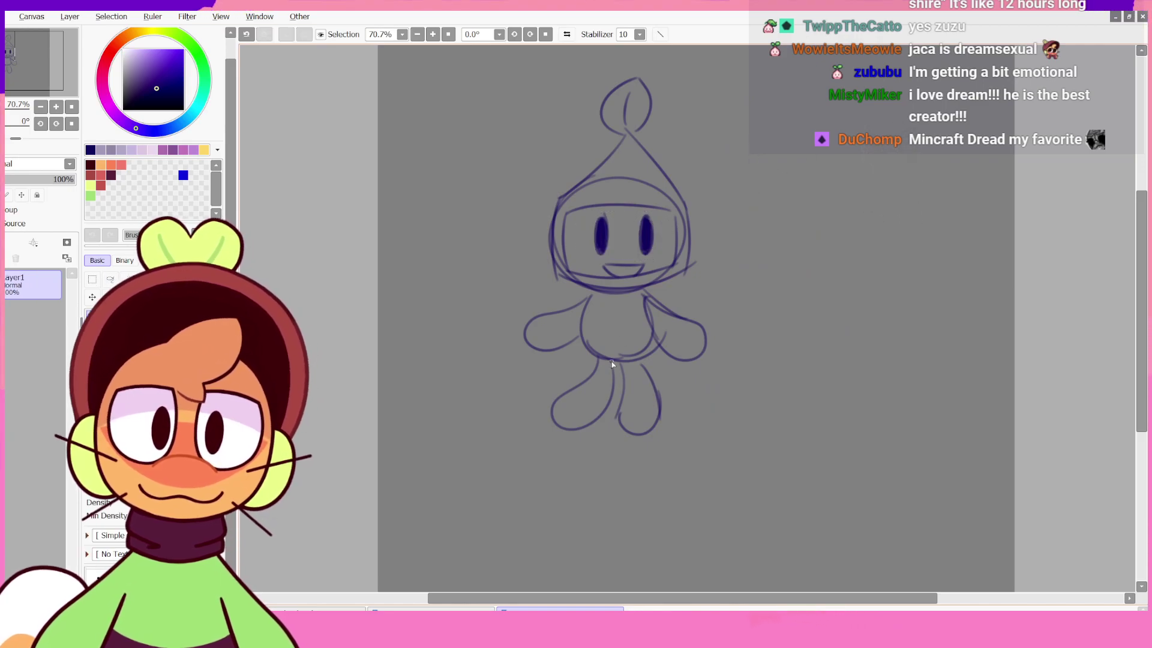
- Close the top outline of the round body and scribble a dark scarf around the neck
{"action": "mouse_move", "coordinate": [571, 219]}
{"action": "left_mouse_down"}
{"action": "mouse_move", "coordinate": [653, 216]}
{"action": "mouse_move", "coordinate": [602, 204]}
{"action": "left_mouse_up"}
{"action": "key", "text": "ctrl+z"}
{"action": "key", "text": "ctrl+z"}
{"action": "key", "text": "ctrl+z"}
{"action": "key", "text": "ctrl+y"}
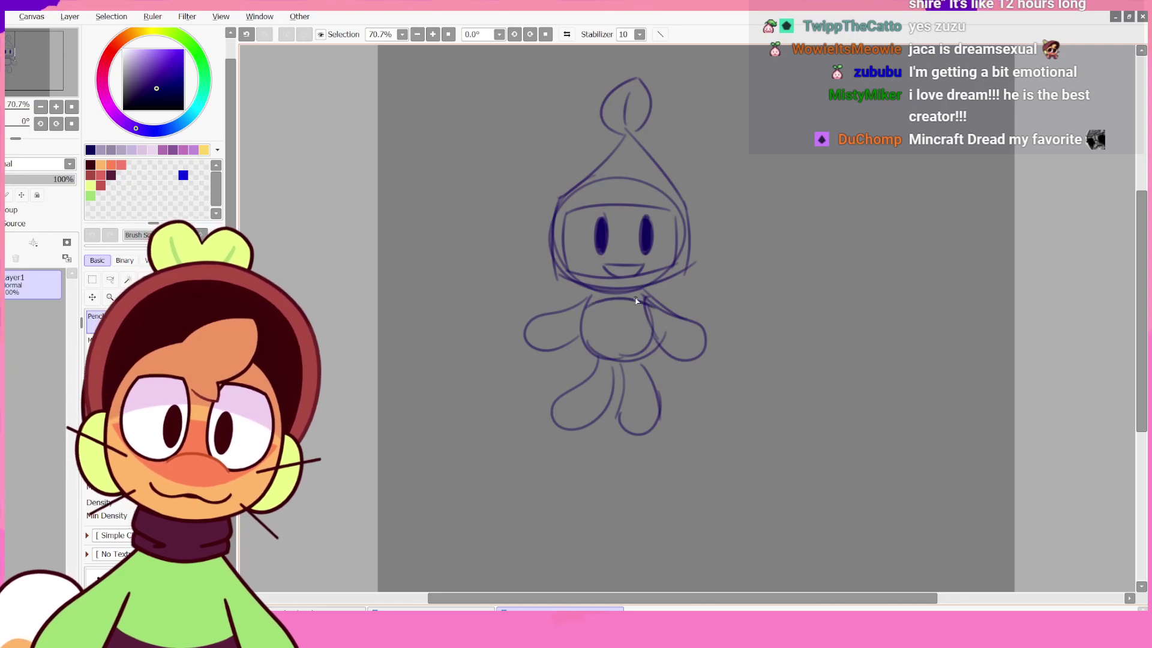
{"action": "left_click_drag", "start_coordinate": [596, 291], "coordinate": [594, 294]}
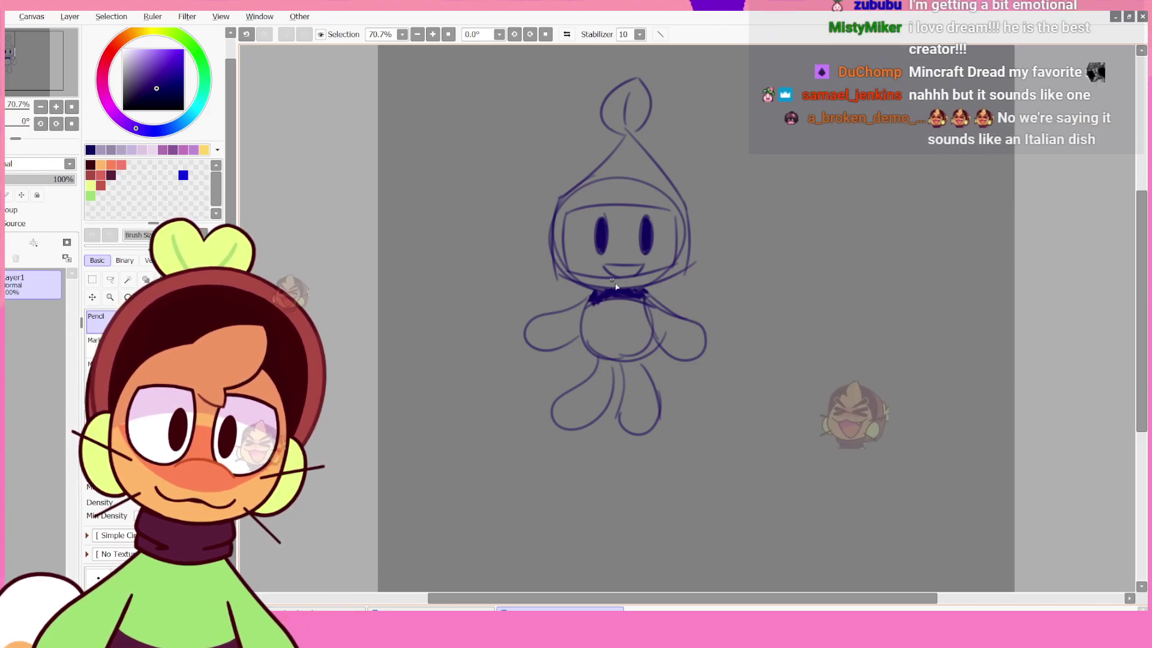
- Scribble a dark band across the small character's hips and erase the construction circle inside its hood
{"action": "mouse_move", "coordinate": [601, 366]}
{"action": "left_mouse_down"}
{"action": "mouse_move", "coordinate": [637, 378]}
{"action": "mouse_move", "coordinate": [624, 366]}
{"action": "mouse_move", "coordinate": [653, 362]}
{"action": "left_mouse_up"}
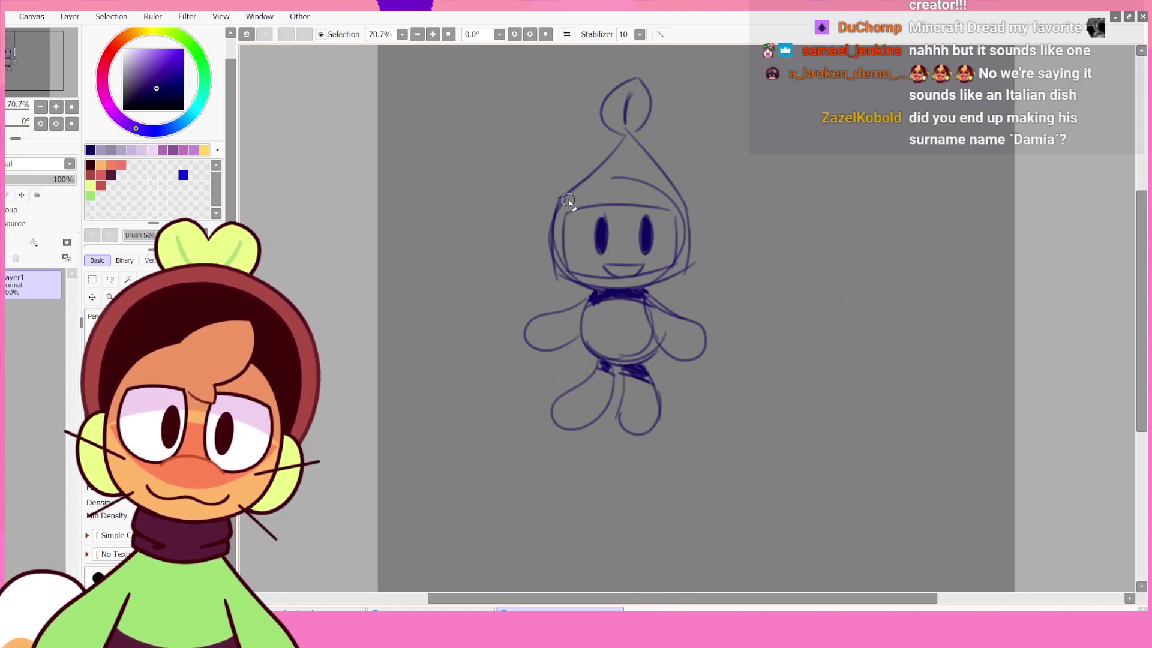
{"action": "mouse_move", "coordinate": [559, 239]}
{"action": "left_mouse_down"}
{"action": "mouse_move", "coordinate": [562, 215]}
{"action": "mouse_move", "coordinate": [562, 265]}
{"action": "mouse_move", "coordinate": [560, 212]}
{"action": "left_mouse_up"}
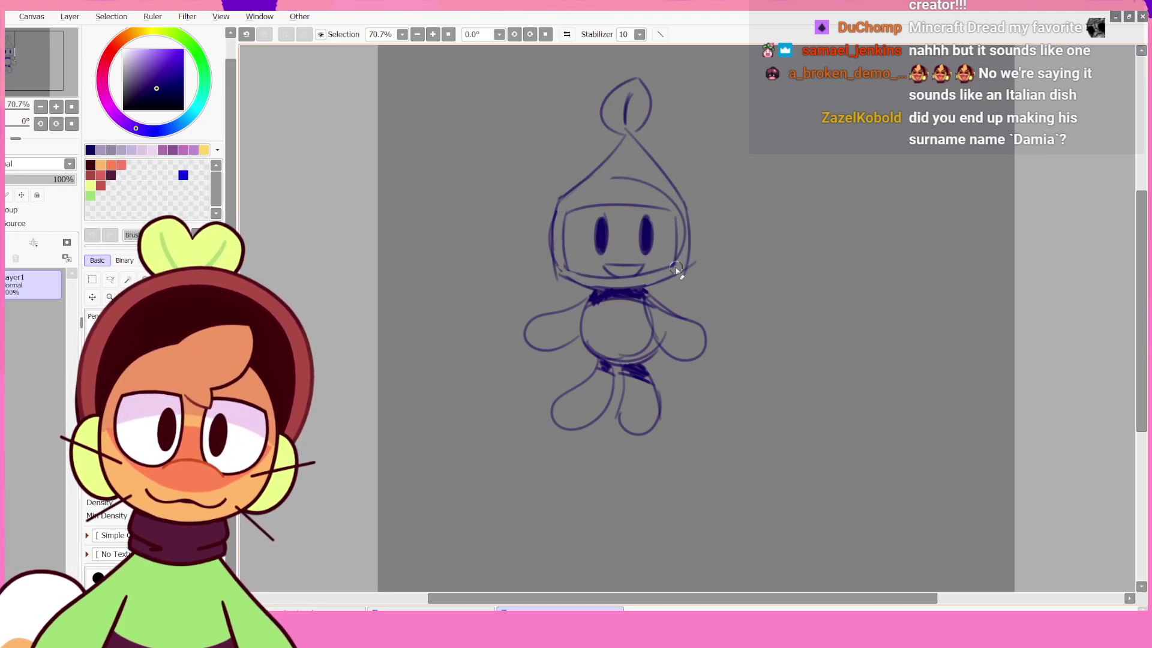
{"action": "mouse_move", "coordinate": [676, 267]}
{"action": "left_mouse_down"}
{"action": "mouse_move", "coordinate": [684, 232]}
{"action": "mouse_move", "coordinate": [684, 245]}
{"action": "mouse_move", "coordinate": [658, 195]}
{"action": "mouse_move", "coordinate": [669, 199]}
{"action": "mouse_move", "coordinate": [612, 177]}
{"action": "left_mouse_up"}
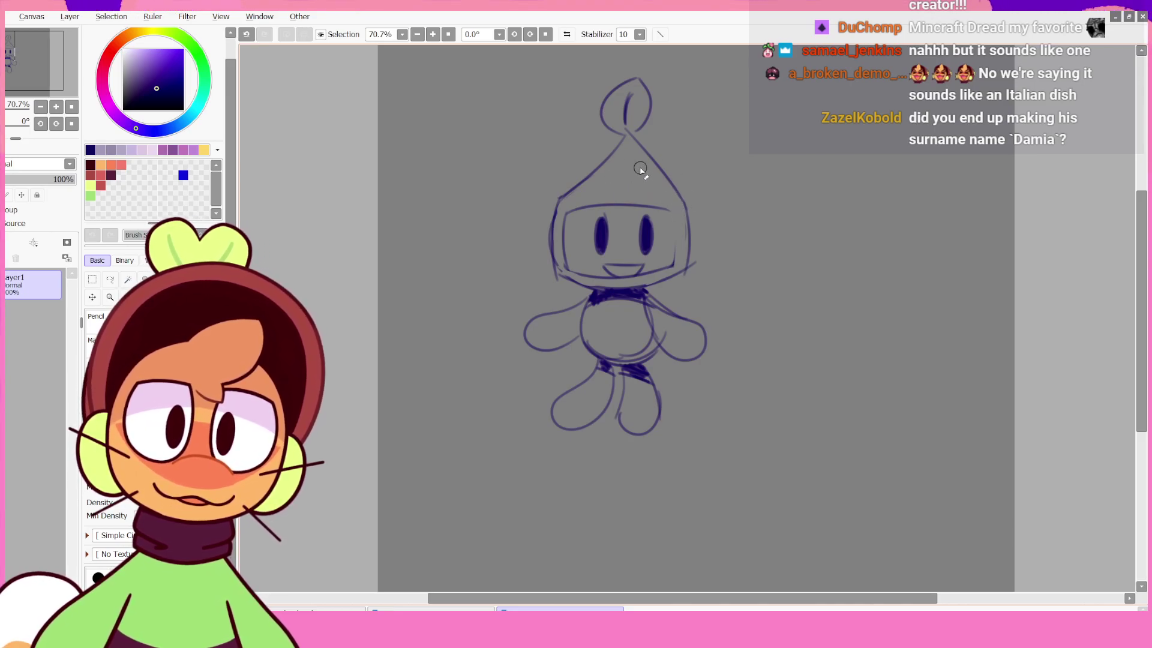
- Redraw the right edge of the face opening and strengthen the hood's curved lower edge
{"action": "key", "text": "n"}
{"action": "left_click_drag", "start_coordinate": [673, 216], "coordinate": [674, 264]}
{"action": "key", "text": "ctrl+z"}
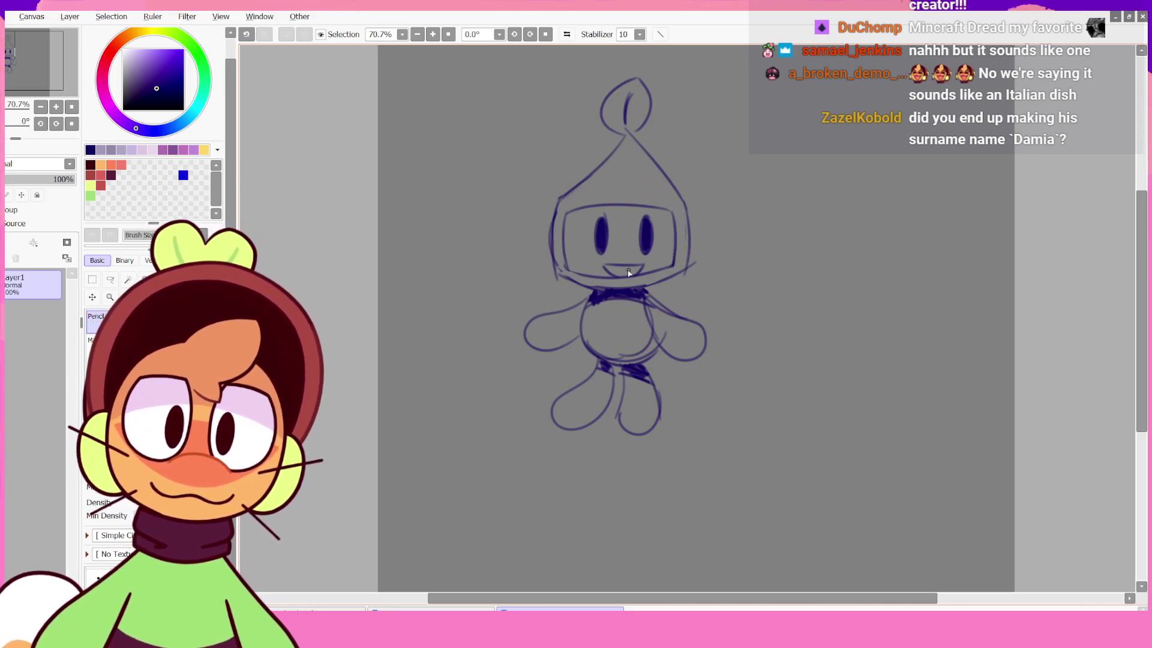
{"action": "mouse_move", "coordinate": [561, 274]}
{"action": "left_mouse_down"}
{"action": "mouse_move", "coordinate": [592, 287]}
{"action": "mouse_move", "coordinate": [692, 273]}
{"action": "left_mouse_up"}
{"action": "key", "text": "ctrl+z"}
{"action": "mouse_move", "coordinate": [560, 275]}
{"action": "left_mouse_down"}
{"action": "mouse_move", "coordinate": [681, 263]}
{"action": "mouse_move", "coordinate": [603, 286]}
{"action": "mouse_move", "coordinate": [692, 274]}
{"action": "left_mouse_up"}
{"action": "key", "text": "ctrl+z"}
{"action": "key", "text": "ctrl+z"}
{"action": "left_click_drag", "start_coordinate": [557, 270], "coordinate": [593, 290]}
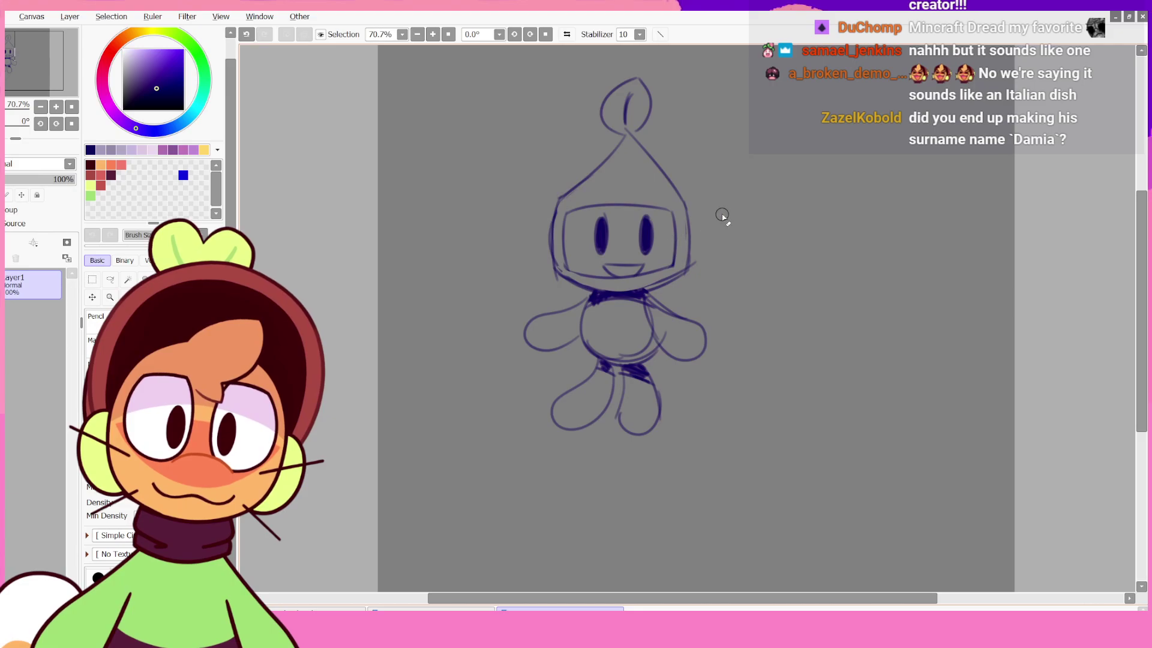
- Sketch a head circle for a second character beside the first, with a left cheek line and a wider curved jaw beneath
{"action": "mouse_move", "coordinate": [787, 208]}
{"action": "left_mouse_down"}
{"action": "mouse_move", "coordinate": [711, 186]}
{"action": "mouse_move", "coordinate": [683, 249]}
{"action": "mouse_move", "coordinate": [796, 277]}
{"action": "left_mouse_up"}
{"action": "key", "text": "ctrl+z"}
{"action": "mouse_move", "coordinate": [765, 176]}
{"action": "left_mouse_down"}
{"action": "mouse_move", "coordinate": [803, 192]}
{"action": "mouse_move", "coordinate": [692, 261]}
{"action": "mouse_move", "coordinate": [793, 198]}
{"action": "mouse_move", "coordinate": [788, 187]}
{"action": "left_mouse_up"}
{"action": "key", "text": "ctrl+z"}
{"action": "key", "text": "ctrl+z"}
{"action": "key", "text": "ctrl+z"}
{"action": "left_click_drag", "start_coordinate": [698, 214], "coordinate": [700, 288]}
{"action": "key", "text": "ctrl+z"}
{"action": "key", "text": "ctrl+z"}
{"action": "key", "text": "ctrl+z"}
{"action": "mouse_move", "coordinate": [702, 284]}
{"action": "left_mouse_down"}
{"action": "mouse_move", "coordinate": [784, 292]}
{"action": "mouse_move", "coordinate": [704, 287]}
{"action": "mouse_move", "coordinate": [835, 278]}
{"action": "left_mouse_up"}
{"action": "key", "text": "ctrl+z"}
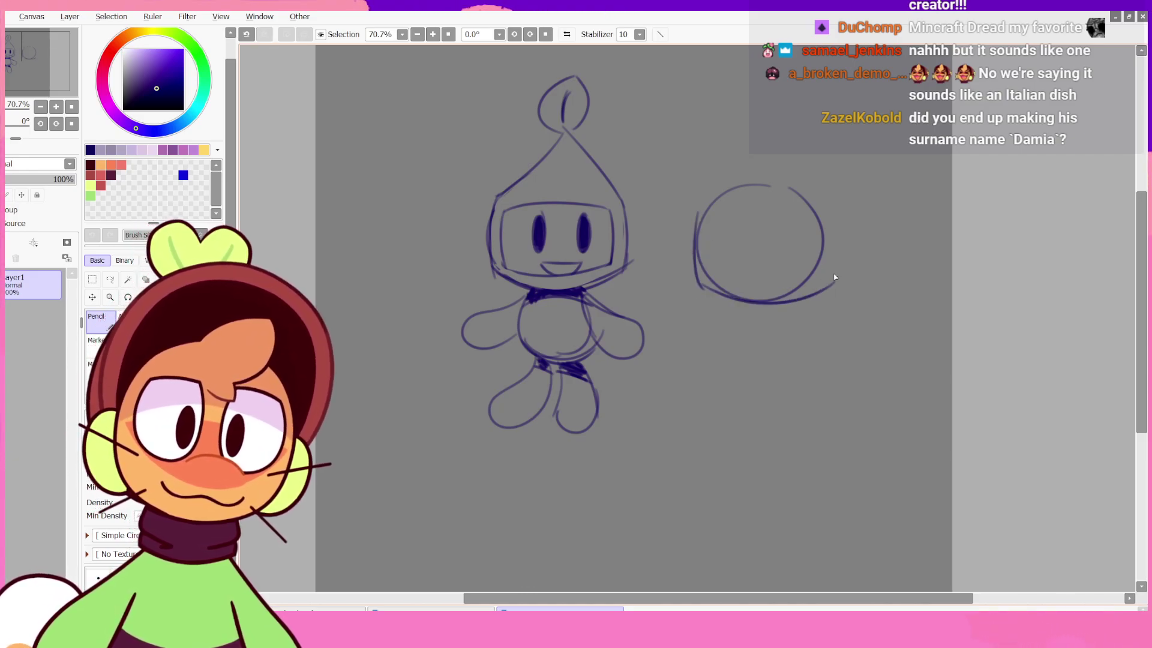
{"action": "key", "text": "ctrl+z"}
{"action": "mouse_move", "coordinate": [700, 284]}
{"action": "left_mouse_down"}
{"action": "mouse_move", "coordinate": [794, 299]}
{"action": "mouse_move", "coordinate": [833, 273]}
{"action": "left_mouse_up"}
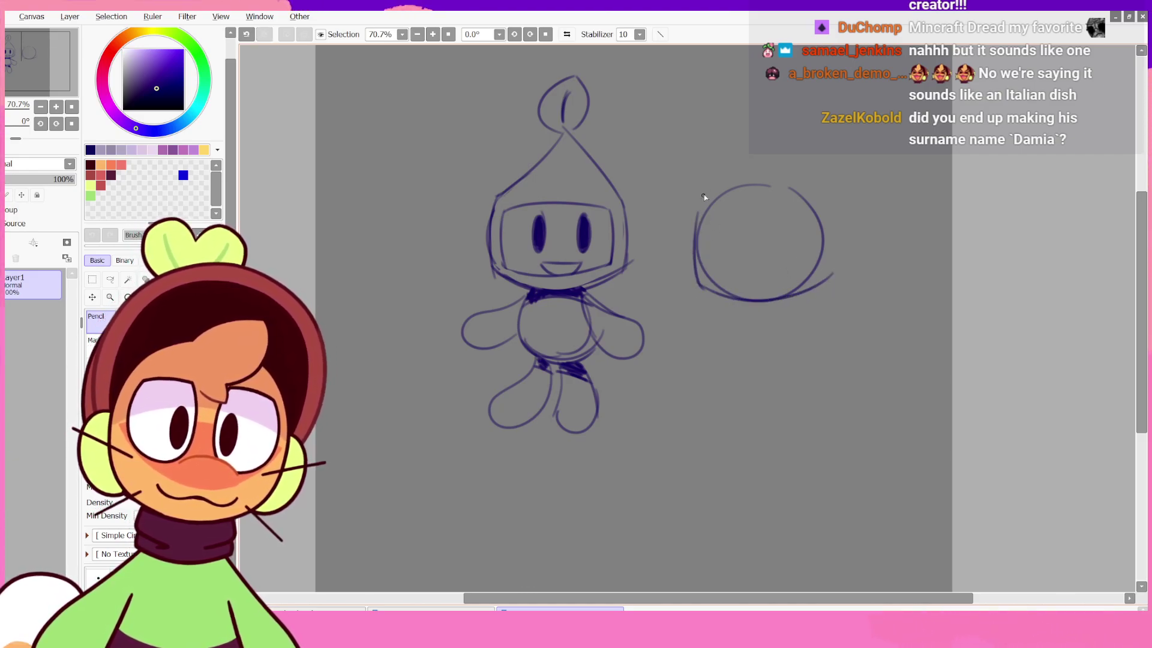
- Draw the second character's pointed hood leaning right, from the cheeks to an off-centre peak, and add a leaf tip
{"action": "mouse_move", "coordinate": [704, 195]}
{"action": "left_mouse_down"}
{"action": "mouse_move", "coordinate": [754, 137]}
{"action": "mouse_move", "coordinate": [798, 120]}
{"action": "mouse_move", "coordinate": [801, 130]}
{"action": "left_mouse_up"}
{"action": "key", "text": "ctrl+z"}
{"action": "key", "text": "ctrl+z"}
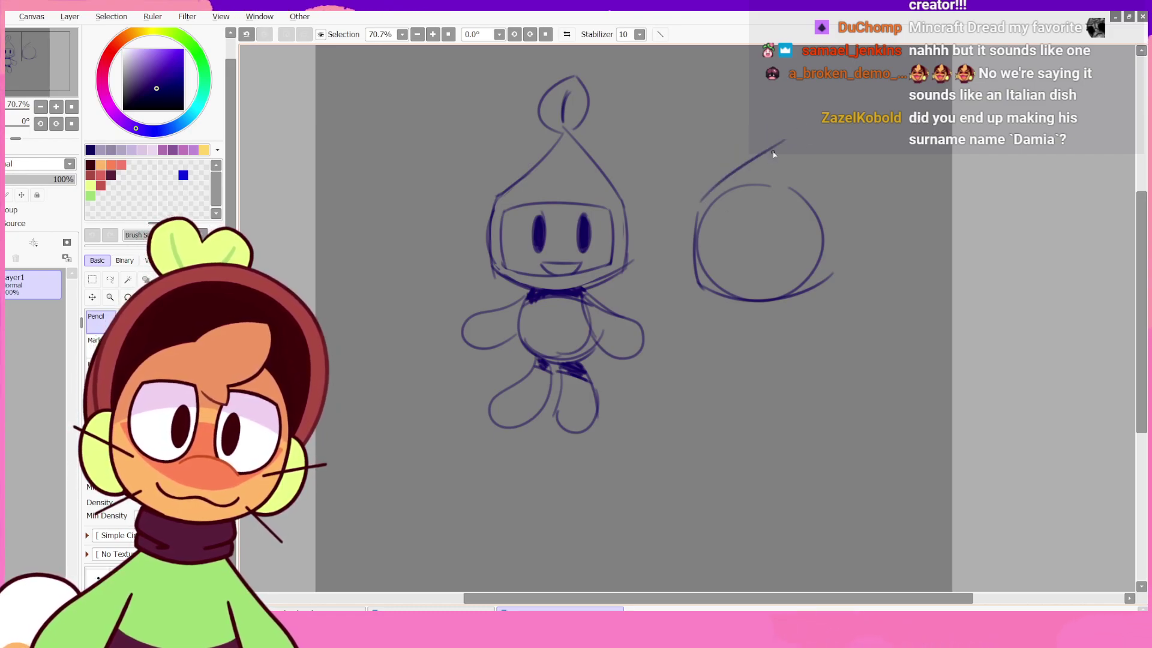
{"action": "key", "text": "ctrl+z"}
{"action": "mouse_move", "coordinate": [701, 199]}
{"action": "left_mouse_down"}
{"action": "mouse_move", "coordinate": [819, 120]}
{"action": "mouse_move", "coordinate": [831, 198]}
{"action": "left_mouse_up"}
{"action": "key", "text": "ctrl+z"}
{"action": "key", "text": "ctrl+z"}
{"action": "left_click_drag", "start_coordinate": [699, 197], "coordinate": [791, 129]}
{"action": "mouse_move", "coordinate": [795, 135]}
{"action": "left_mouse_down"}
{"action": "mouse_move", "coordinate": [833, 212]}
{"action": "mouse_move", "coordinate": [833, 270]}
{"action": "mouse_move", "coordinate": [812, 159]}
{"action": "mouse_move", "coordinate": [835, 273]}
{"action": "left_mouse_up"}
{"action": "key", "text": "ctrl+z"}
{"action": "key", "text": "ctrl+z"}
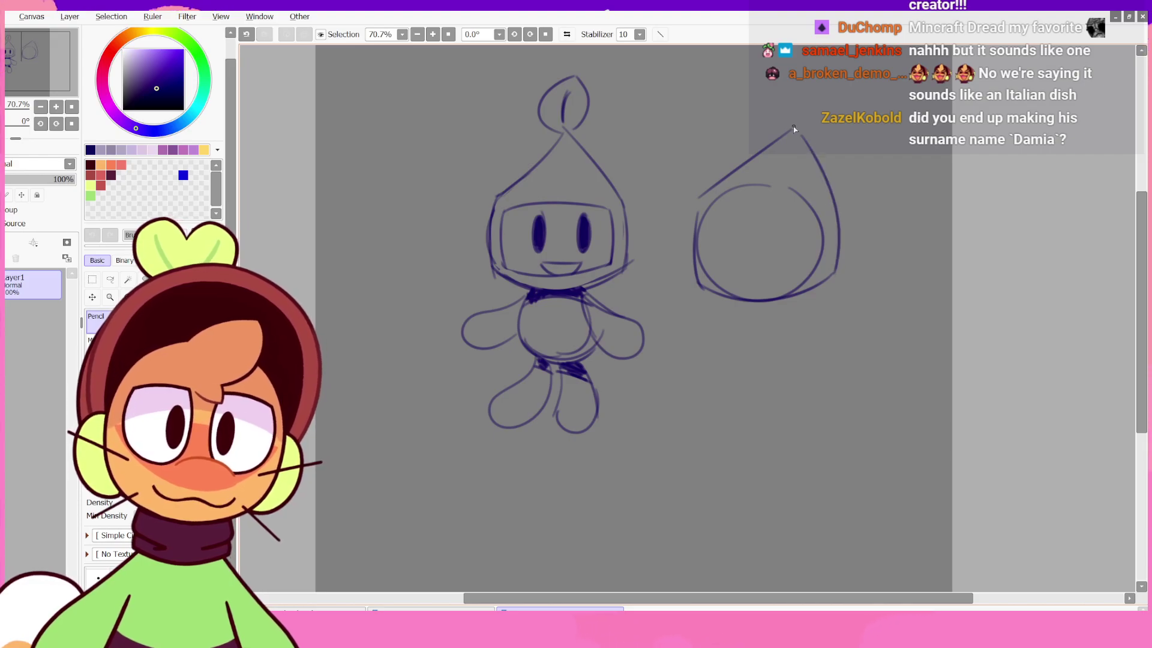
{"action": "mouse_move", "coordinate": [791, 128]}
{"action": "left_mouse_down"}
{"action": "mouse_move", "coordinate": [799, 80]}
{"action": "mouse_move", "coordinate": [825, 138]}
{"action": "mouse_move", "coordinate": [825, 65]}
{"action": "mouse_move", "coordinate": [829, 131]}
{"action": "mouse_move", "coordinate": [808, 139]}
{"action": "left_mouse_up"}
{"action": "key", "text": "ctrl+z"}
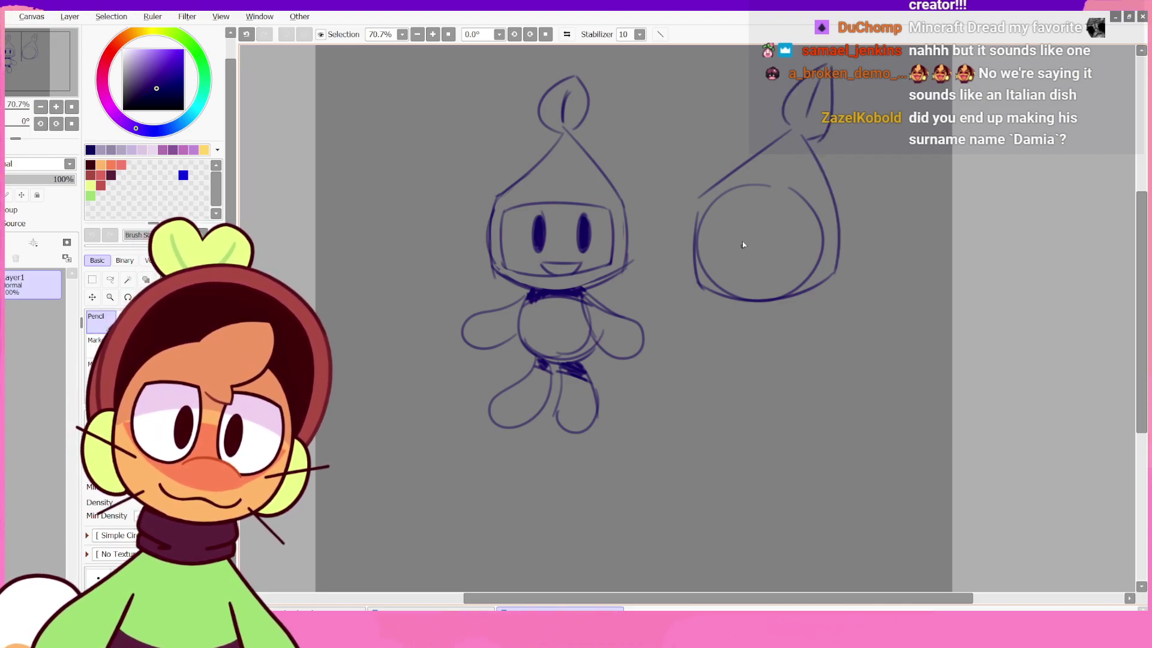
- Outline the second character's face opening with a V-shaped brow notch, straight sides and a rounded bottom
{"action": "mouse_move", "coordinate": [706, 280]}
{"action": "left_mouse_down"}
{"action": "mouse_move", "coordinate": [709, 209]}
{"action": "mouse_move", "coordinate": [809, 209]}
{"action": "left_mouse_up"}
{"action": "key", "text": "ctrl+z"}
{"action": "key", "text": "ctrl+z"}
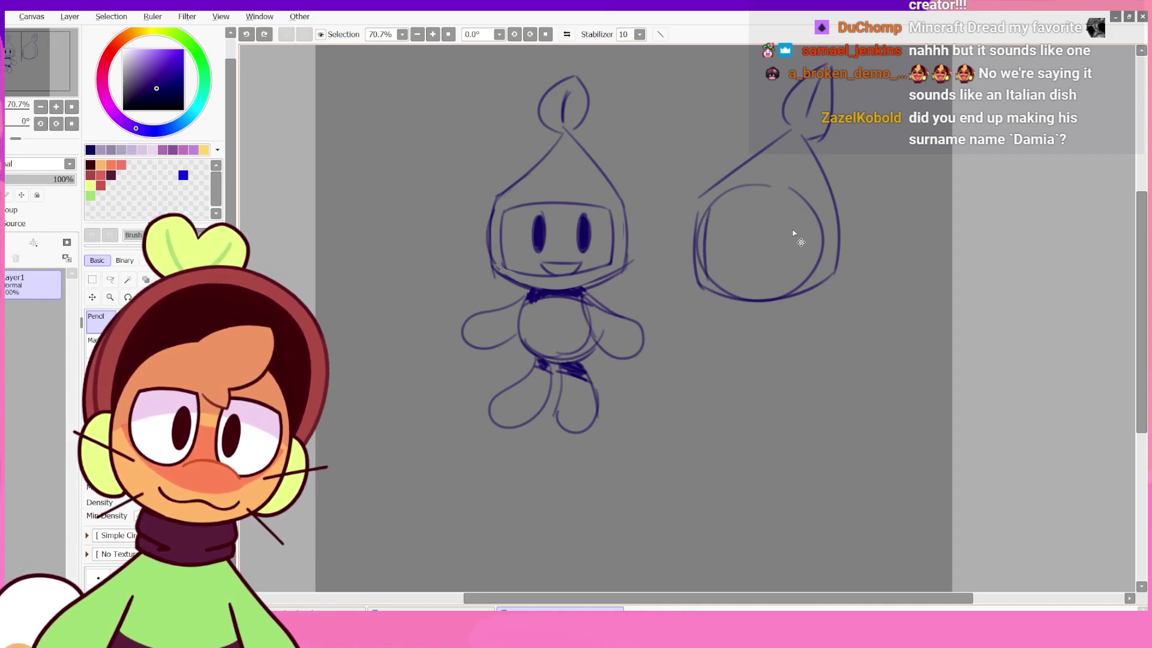
{"action": "key", "text": "ctrl+z"}
{"action": "left_click_drag", "start_coordinate": [705, 277], "coordinate": [703, 247]}
{"action": "key", "text": "ctrl+z"}
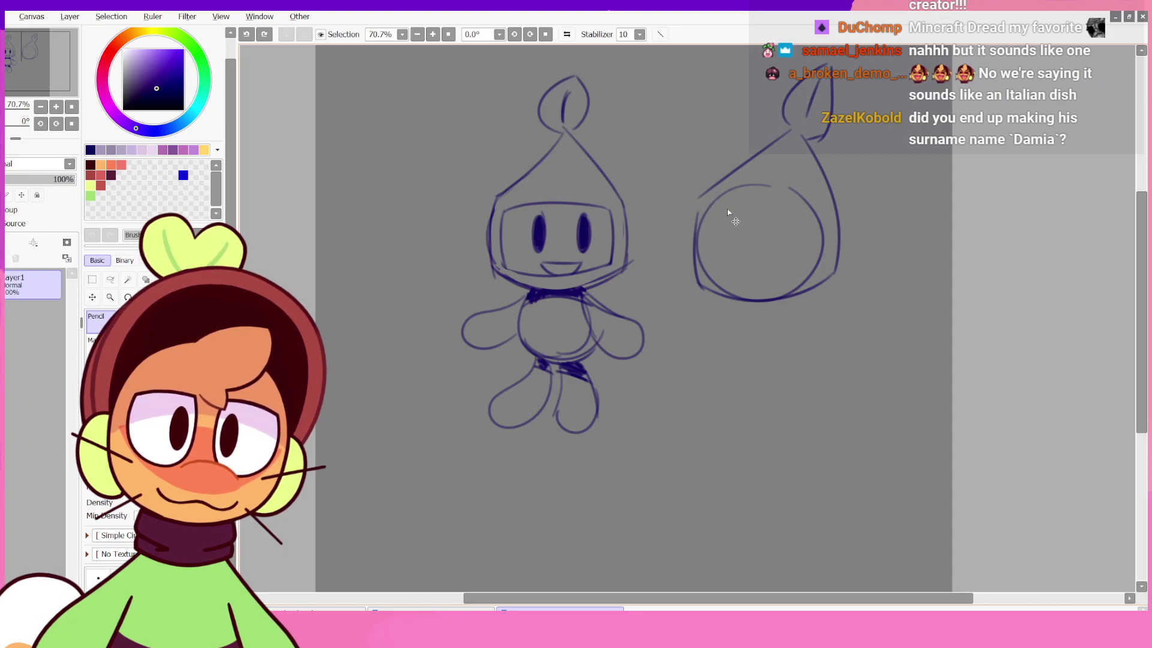
{"action": "key", "text": "ctrl+z"}
{"action": "mouse_move", "coordinate": [809, 206]}
{"action": "left_mouse_down"}
{"action": "mouse_move", "coordinate": [810, 279]}
{"action": "mouse_move", "coordinate": [726, 280]}
{"action": "left_mouse_up"}
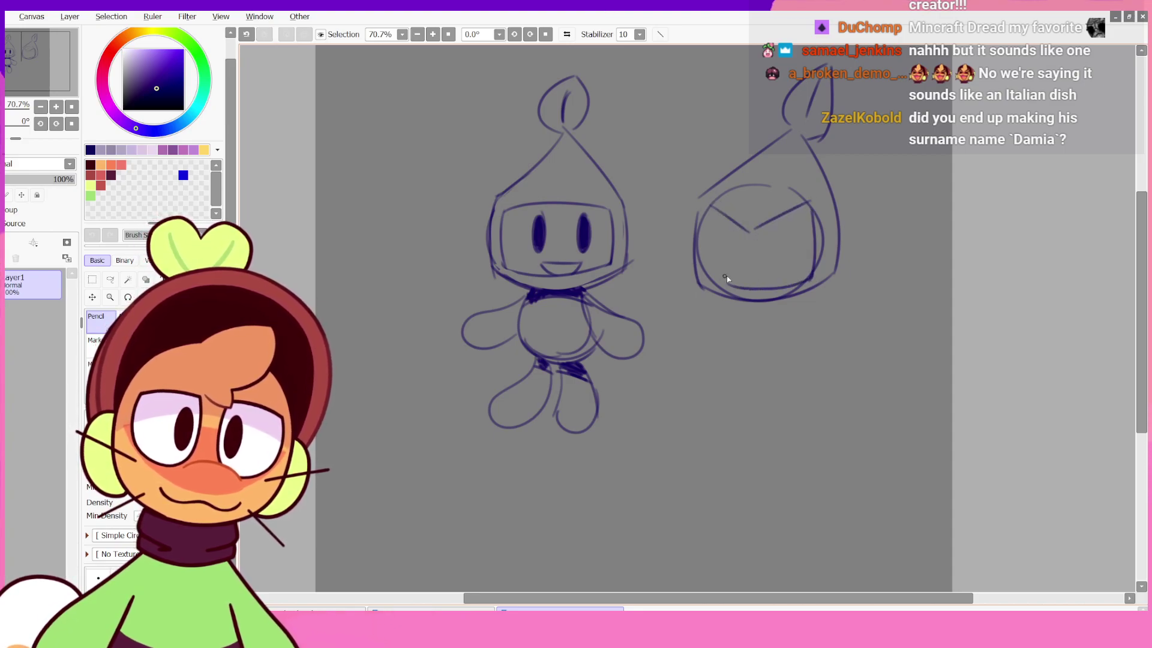
{"action": "key", "text": "ctrl+z"}
{"action": "mouse_move", "coordinate": [805, 276]}
{"action": "left_mouse_down"}
{"action": "mouse_move", "coordinate": [744, 296]}
{"action": "mouse_move", "coordinate": [712, 283]}
{"action": "left_mouse_up"}
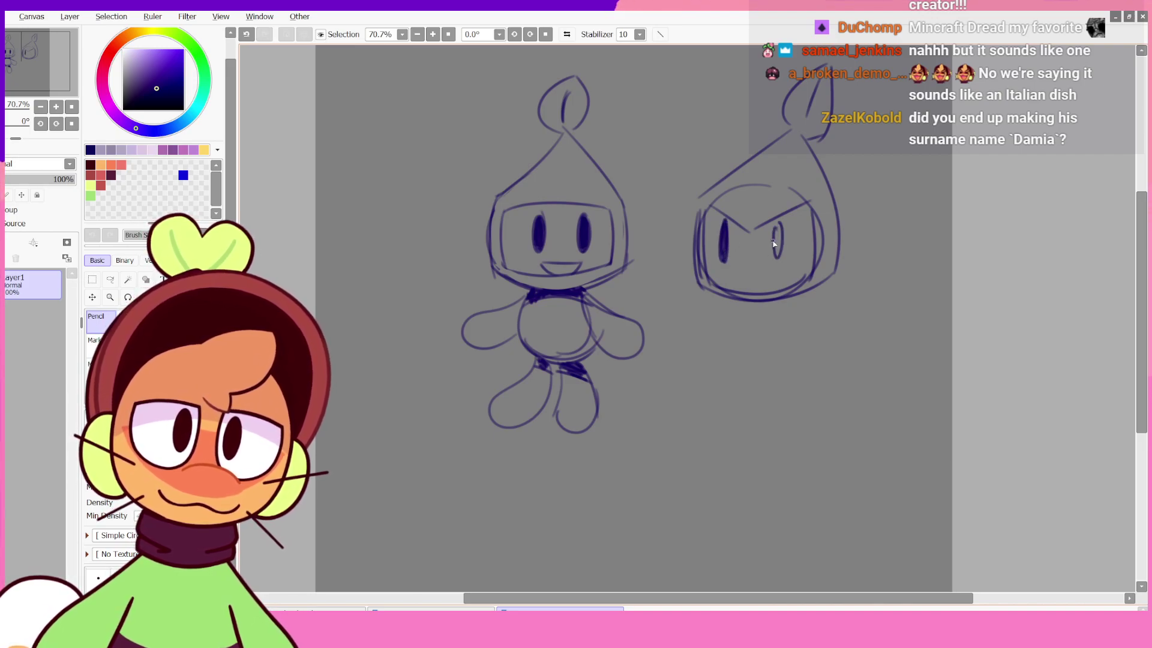
- Draw two narrow filled oval eyes and a wide grin with a fang at each end on the second face
{"action": "left_click_drag", "start_coordinate": [772, 242], "coordinate": [778, 257]}
{"action": "key", "text": "ctrl+z"}
{"action": "key", "text": "ctrl+z"}
{"action": "left_click_drag", "start_coordinate": [734, 225], "coordinate": [735, 262]}
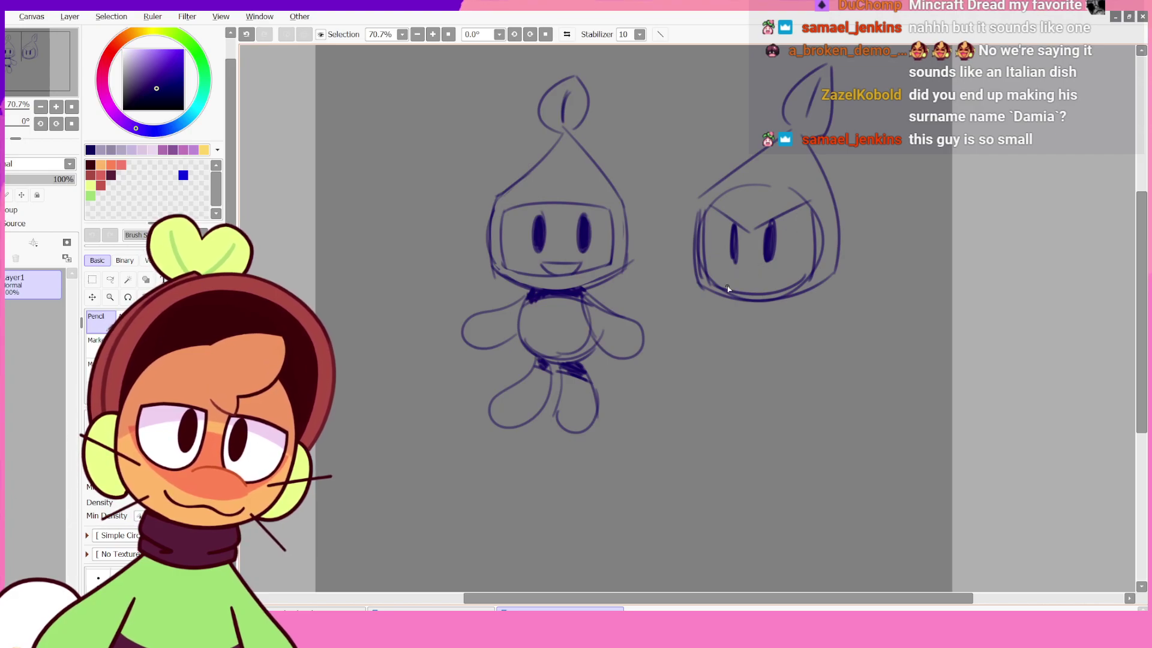
{"action": "key", "text": "ctrl+z"}
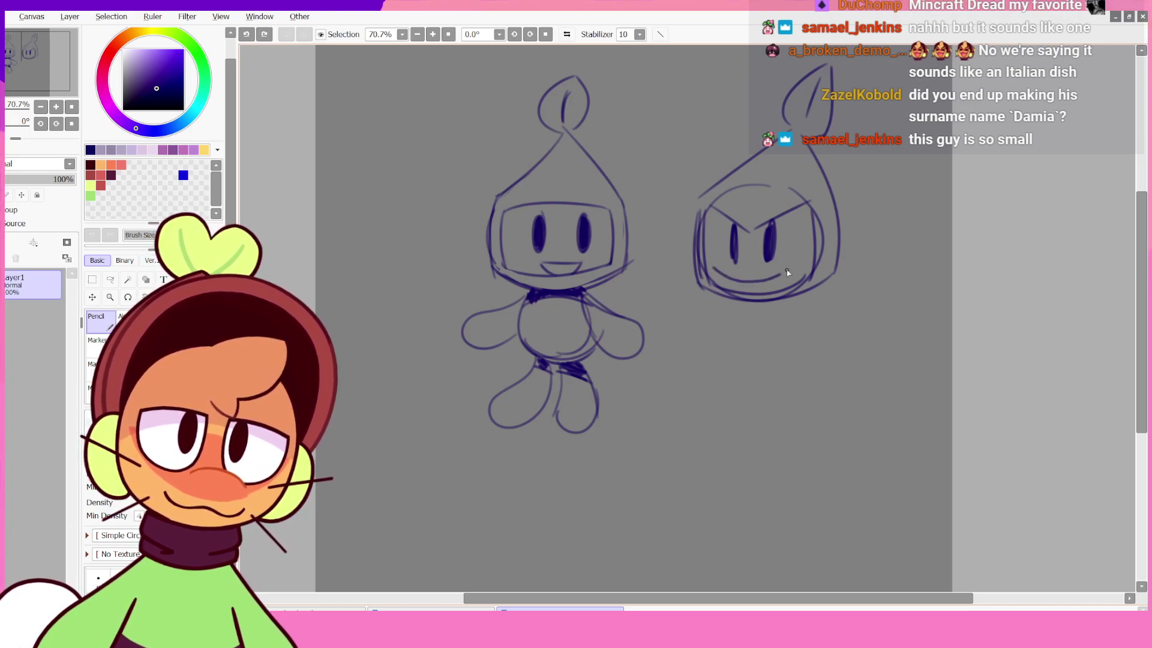
{"action": "left_click_drag", "start_coordinate": [788, 273], "coordinate": [800, 260]}
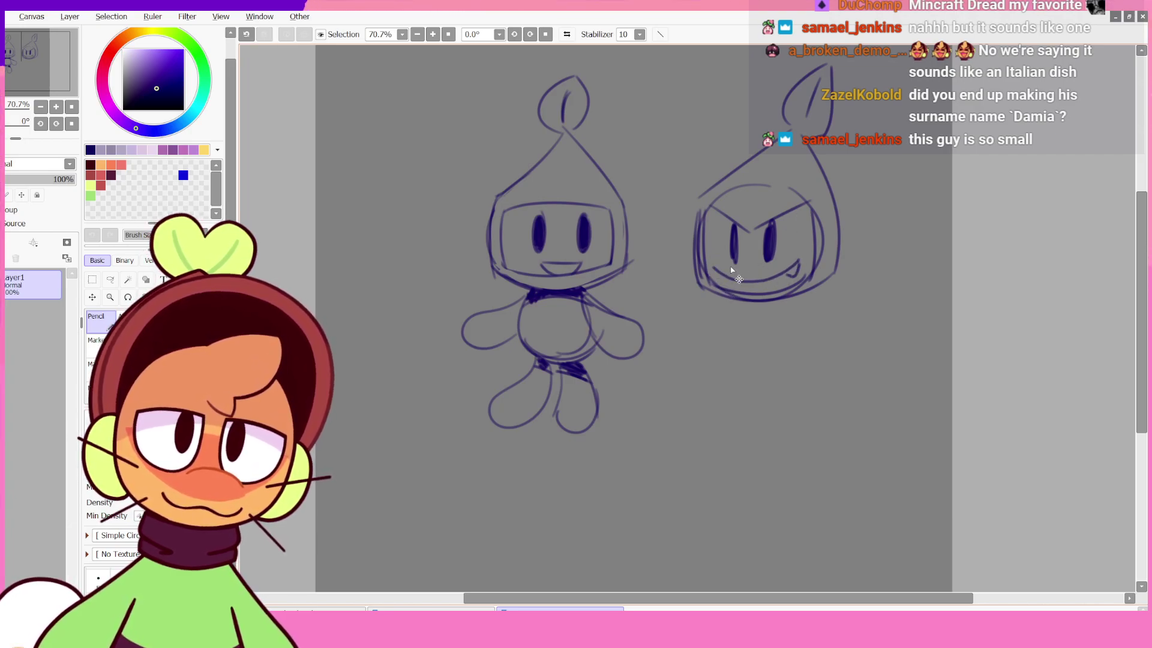
{"action": "left_click_drag", "start_coordinate": [732, 271], "coordinate": [797, 265]}
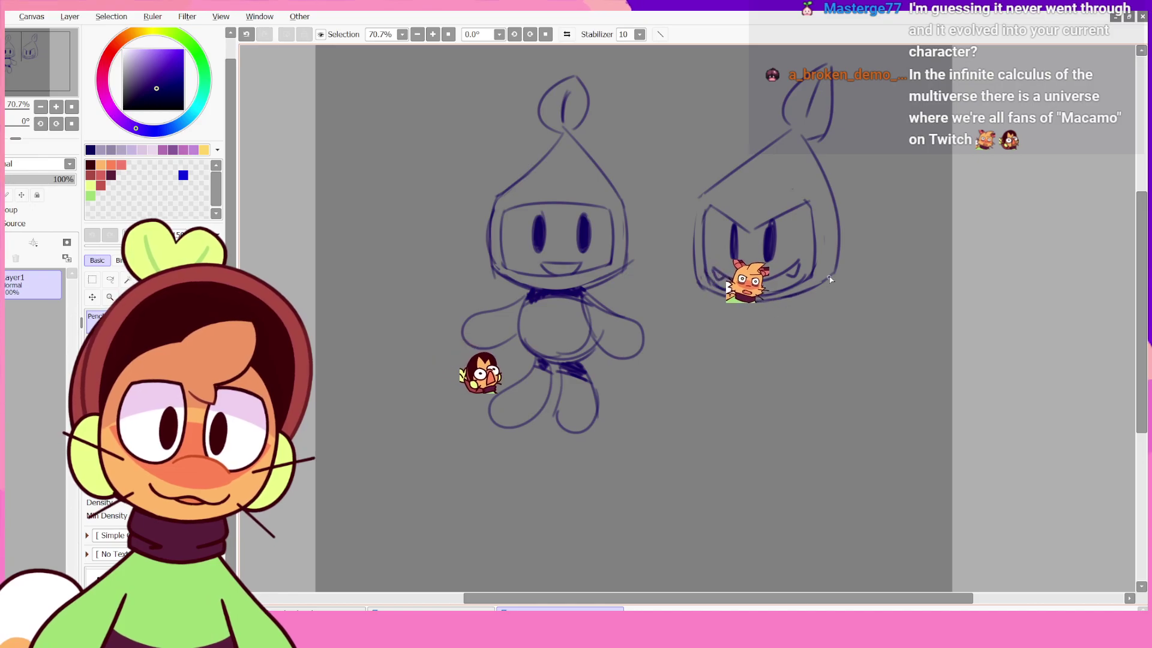
- Erase the construction circle in the second head and retrace the left side of its hood outline
{"action": "key", "text": "ctrl+z"}
{"action": "mouse_move", "coordinate": [699, 199]}
{"action": "left_mouse_down"}
{"action": "mouse_move", "coordinate": [695, 277]}
{"action": "mouse_move", "coordinate": [700, 193]}
{"action": "left_mouse_up"}
{"action": "key", "text": "ctrl+z"}
{"action": "mouse_move", "coordinate": [696, 282]}
{"action": "left_mouse_down"}
{"action": "mouse_move", "coordinate": [703, 195]}
{"action": "mouse_move", "coordinate": [770, 153]}
{"action": "left_mouse_up"}
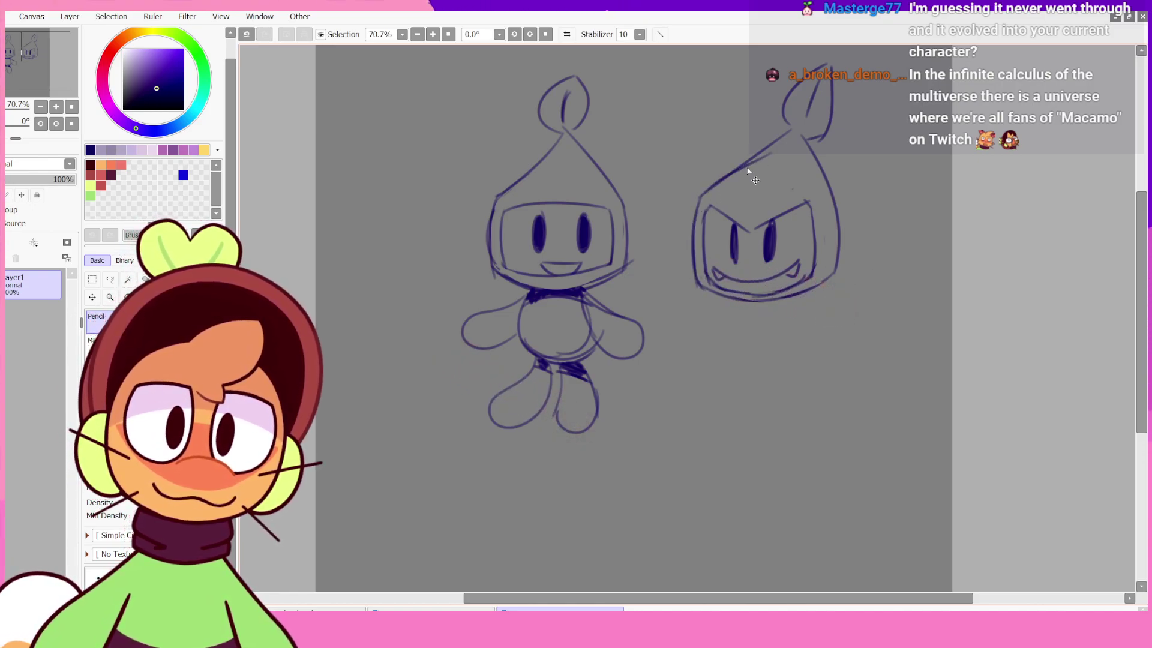
{"action": "key", "text": "ctrl+z"}
{"action": "left_click_drag", "start_coordinate": [700, 197], "coordinate": [758, 148]}
- Undo the seam on the second hood and draw a vertical centre seam on the first character's hood
{"action": "key", "text": "ctrl+z"}
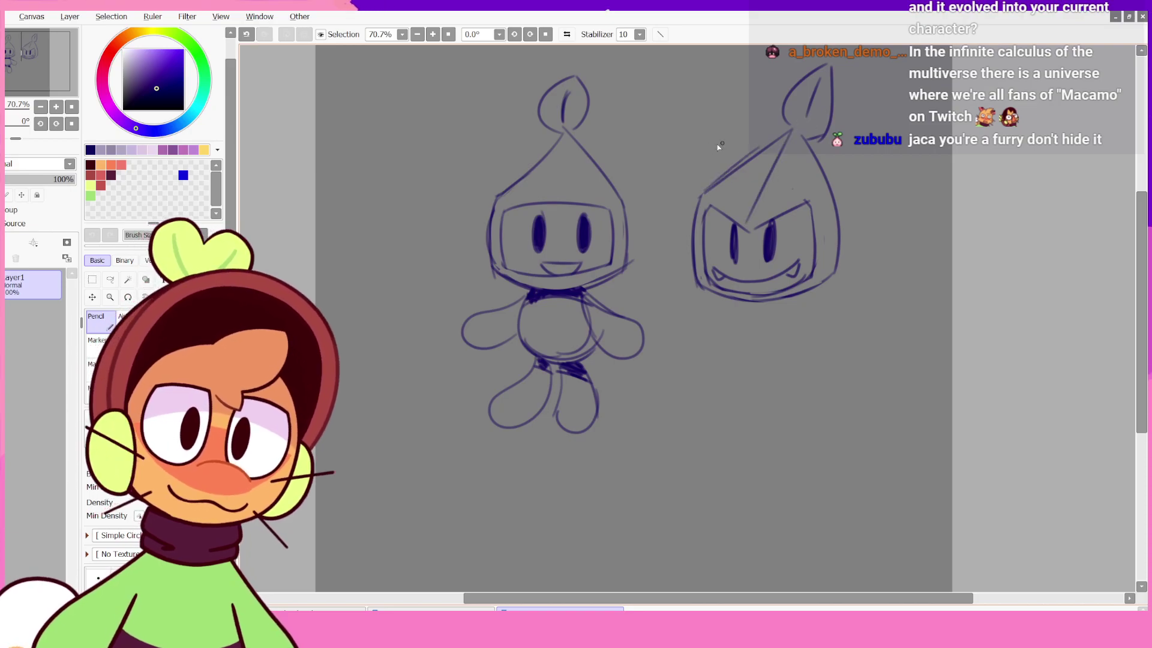
{"action": "key", "text": "ctrl+z"}
{"action": "left_click_drag", "start_coordinate": [562, 197], "coordinate": [563, 135]}
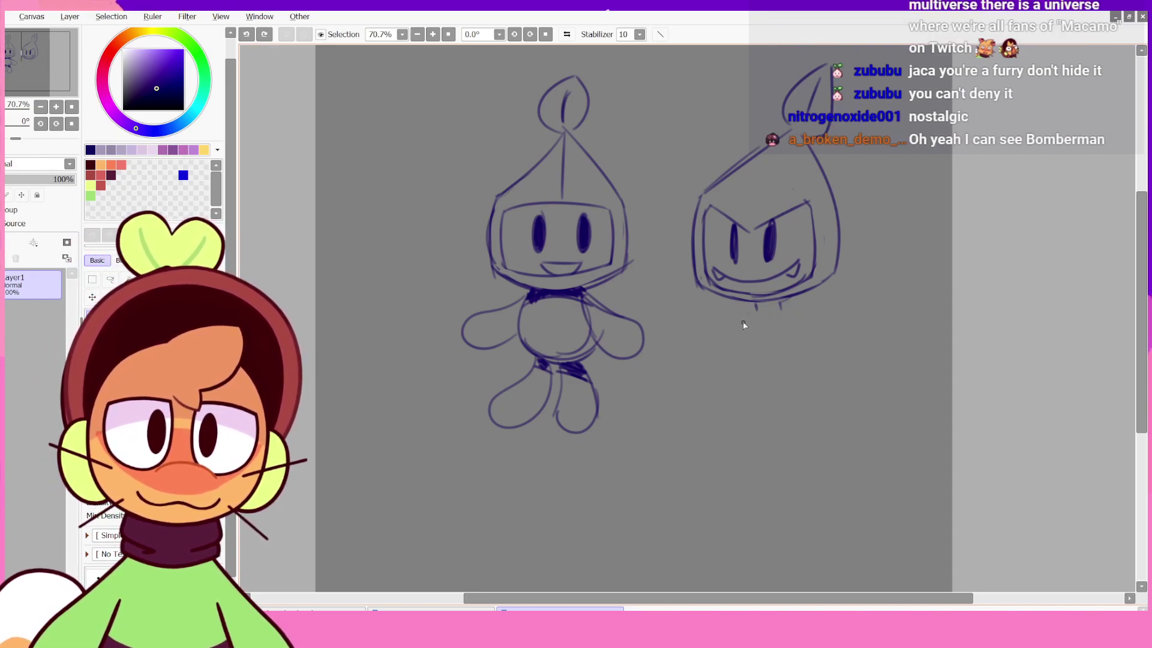
- Sketch the second character's long torso, flaring down from the neck to a curved hem
{"action": "left_click_drag", "start_coordinate": [748, 313], "coordinate": [728, 414]}
{"action": "mouse_move", "coordinate": [725, 427]}
{"action": "left_mouse_down"}
{"action": "mouse_move", "coordinate": [797, 420]}
{"action": "mouse_move", "coordinate": [798, 343]}
{"action": "left_mouse_up"}
{"action": "left_click_drag", "start_coordinate": [791, 320], "coordinate": [815, 412]}
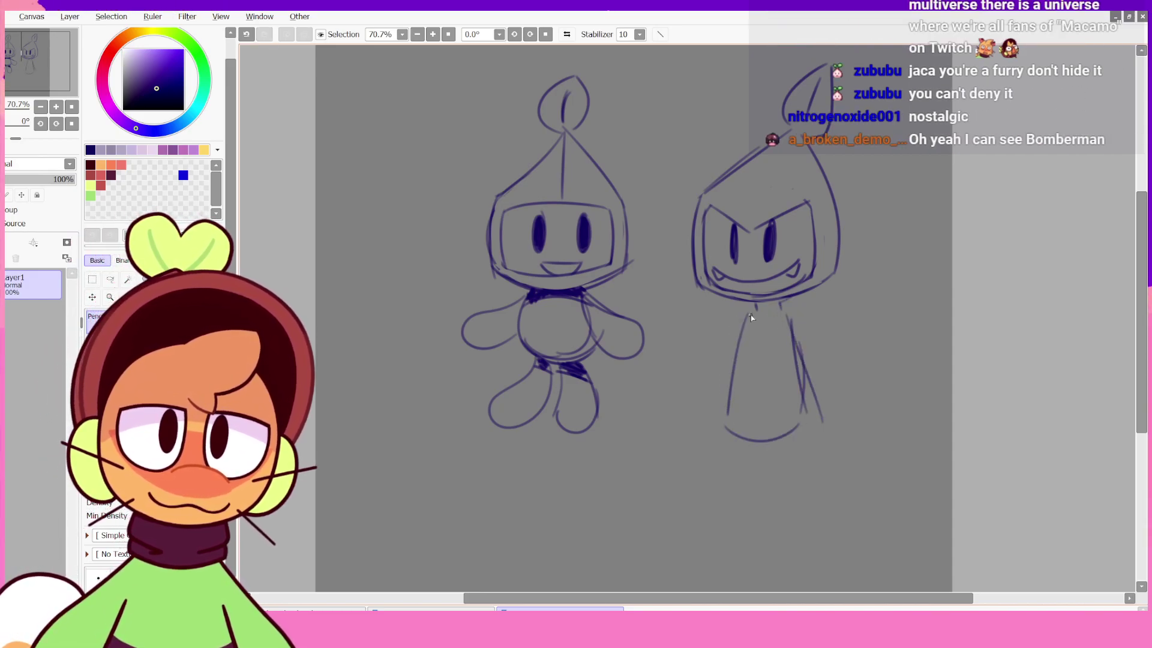
{"action": "key", "text": "ctrl+z"}
- Draw a pointed two-part collar at the second character's neck
{"action": "mouse_move", "coordinate": [758, 304]}
{"action": "left_mouse_down"}
{"action": "mouse_move", "coordinate": [747, 316]}
{"action": "mouse_move", "coordinate": [797, 304]}
{"action": "left_mouse_up"}
{"action": "key", "text": "ctrl+z"}
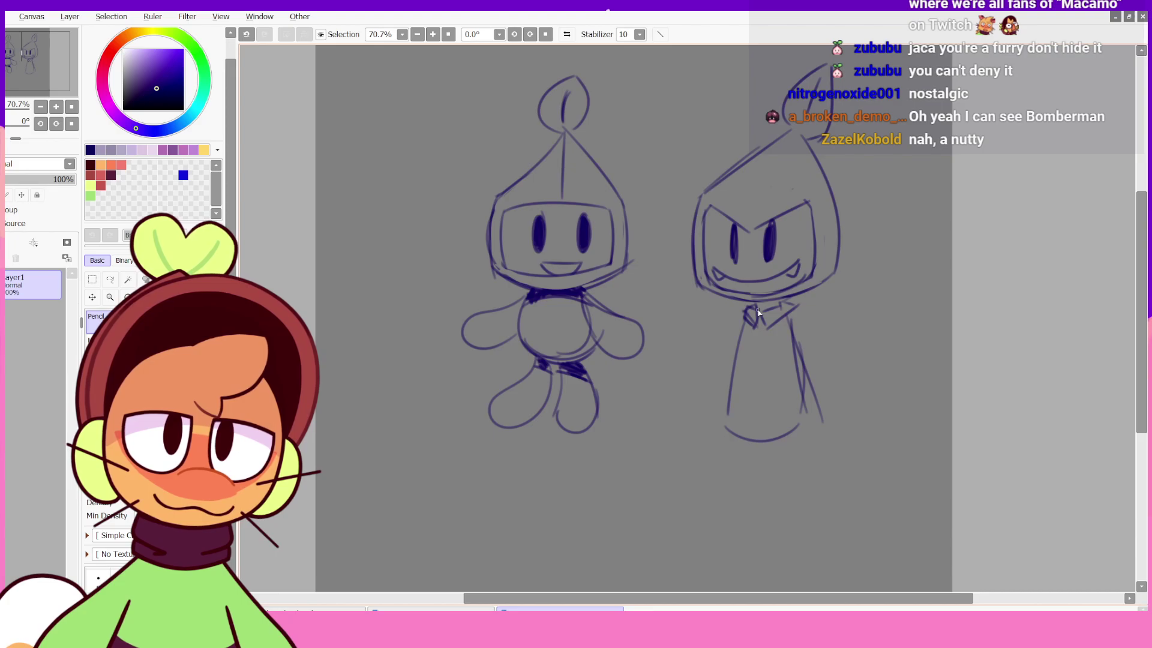
{"action": "mouse_move", "coordinate": [761, 313]}
{"action": "left_mouse_down"}
{"action": "mouse_move", "coordinate": [772, 329]}
{"action": "mouse_move", "coordinate": [688, 400]}
{"action": "mouse_move", "coordinate": [693, 451]}
{"action": "mouse_move", "coordinate": [688, 414]}
{"action": "left_mouse_up"}
{"action": "key", "text": "ctrl+z"}
{"action": "key", "text": "ctrl+z"}
{"action": "key", "text": "ctrl+z"}
- Draw two long sleeves widening from the second character's shoulders to rounded cuffs beside the hem
{"action": "left_click_drag", "start_coordinate": [739, 326], "coordinate": [682, 376]}
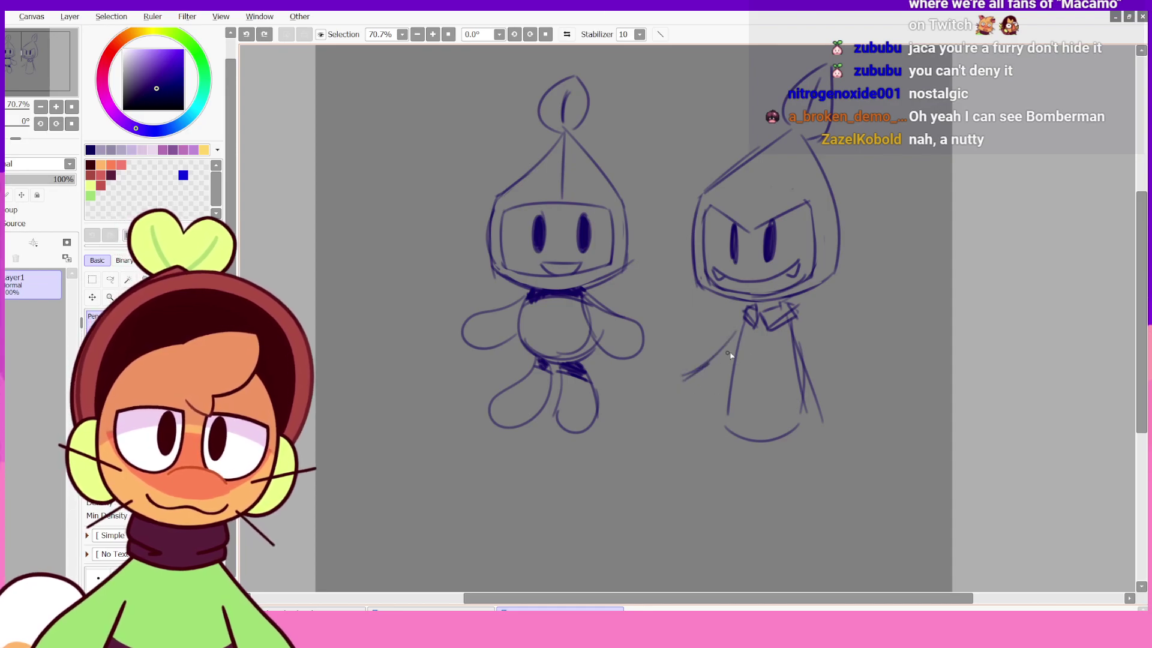
{"action": "key", "text": "ctrl+z"}
{"action": "left_click_drag", "start_coordinate": [740, 326], "coordinate": [693, 414]}
{"action": "key", "text": "ctrl+z"}
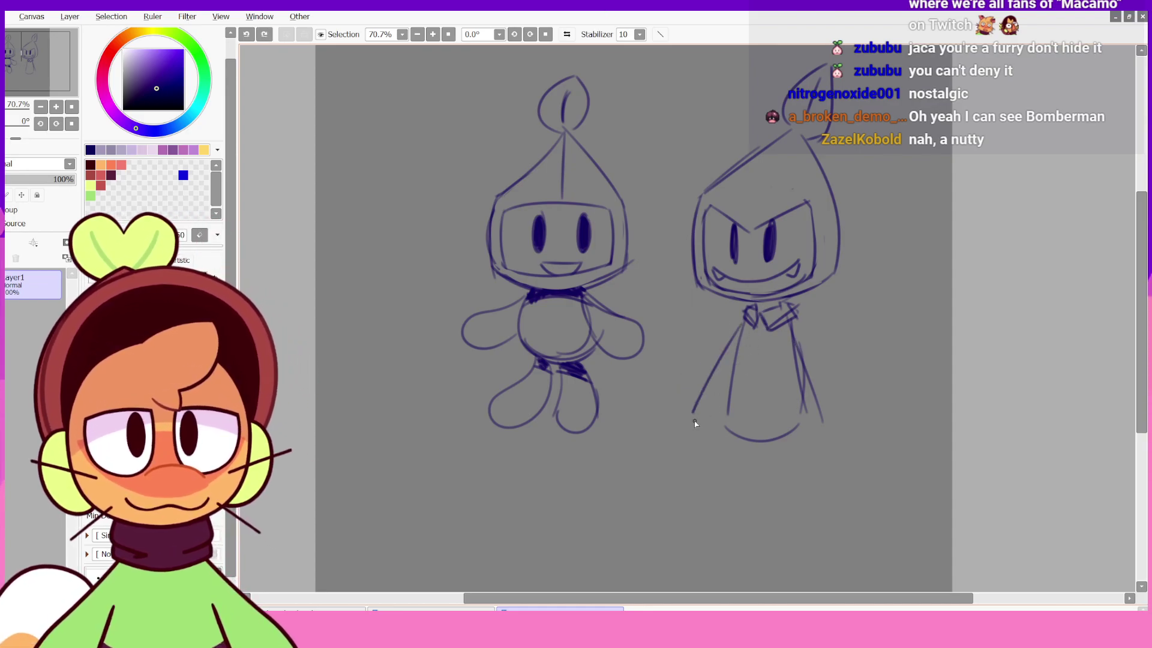
{"action": "mouse_move", "coordinate": [783, 330]}
{"action": "left_mouse_down"}
{"action": "mouse_move", "coordinate": [811, 441]}
{"action": "mouse_move", "coordinate": [808, 346]}
{"action": "mouse_move", "coordinate": [857, 429]}
{"action": "mouse_move", "coordinate": [801, 442]}
{"action": "left_mouse_up"}
{"action": "key", "text": "ctrl+z"}
{"action": "key", "text": "ctrl+z"}
{"action": "mouse_move", "coordinate": [691, 419]}
{"action": "left_mouse_down"}
{"action": "mouse_move", "coordinate": [723, 436]}
{"action": "mouse_move", "coordinate": [748, 545]}
{"action": "left_mouse_up"}
{"action": "key", "text": "ctrl+z"}
{"action": "left_click_drag", "start_coordinate": [846, 281], "coordinate": [853, 243]}
{"action": "key", "text": "ctrl+z"}
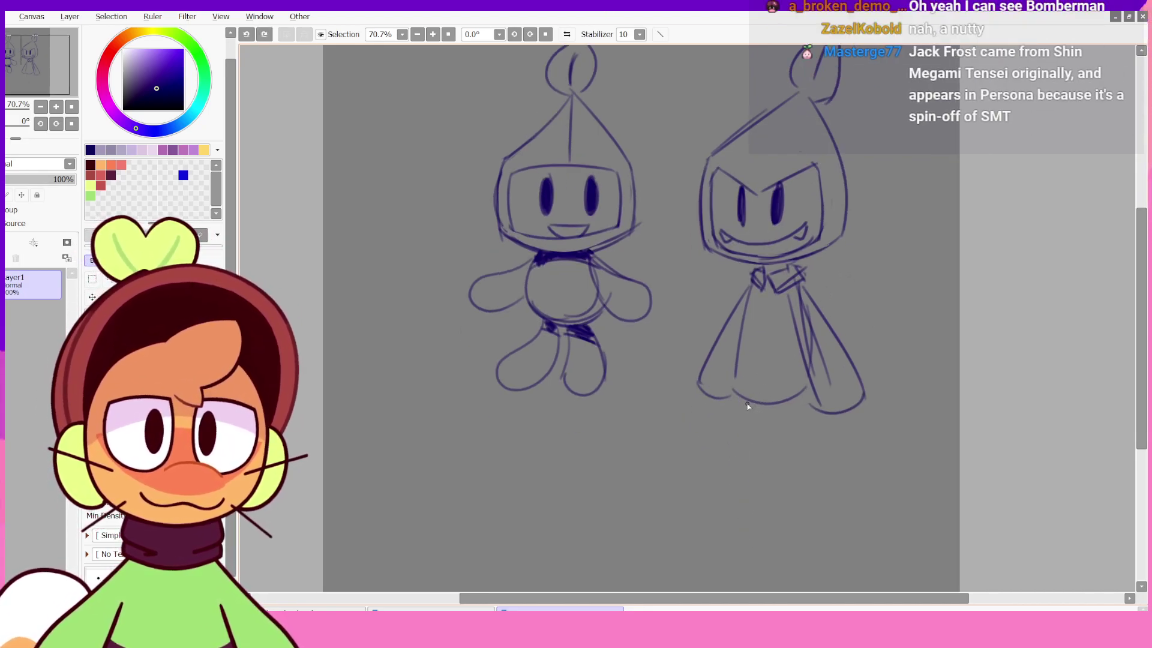
- Draw two long thin legs with large rounded feet pointing outward below the second character's hem
{"action": "left_click_drag", "start_coordinate": [738, 385], "coordinate": [746, 482]}
{"action": "left_click_drag", "start_coordinate": [754, 411], "coordinate": [766, 500]}
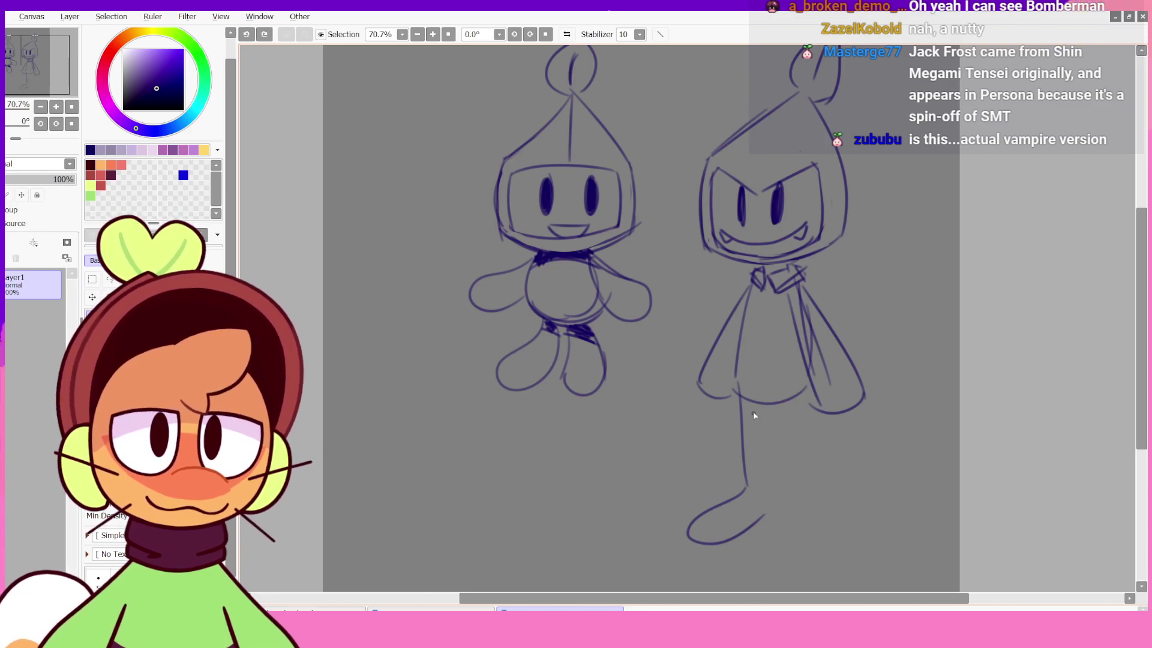
{"action": "left_click_drag", "start_coordinate": [778, 408], "coordinate": [811, 556]}
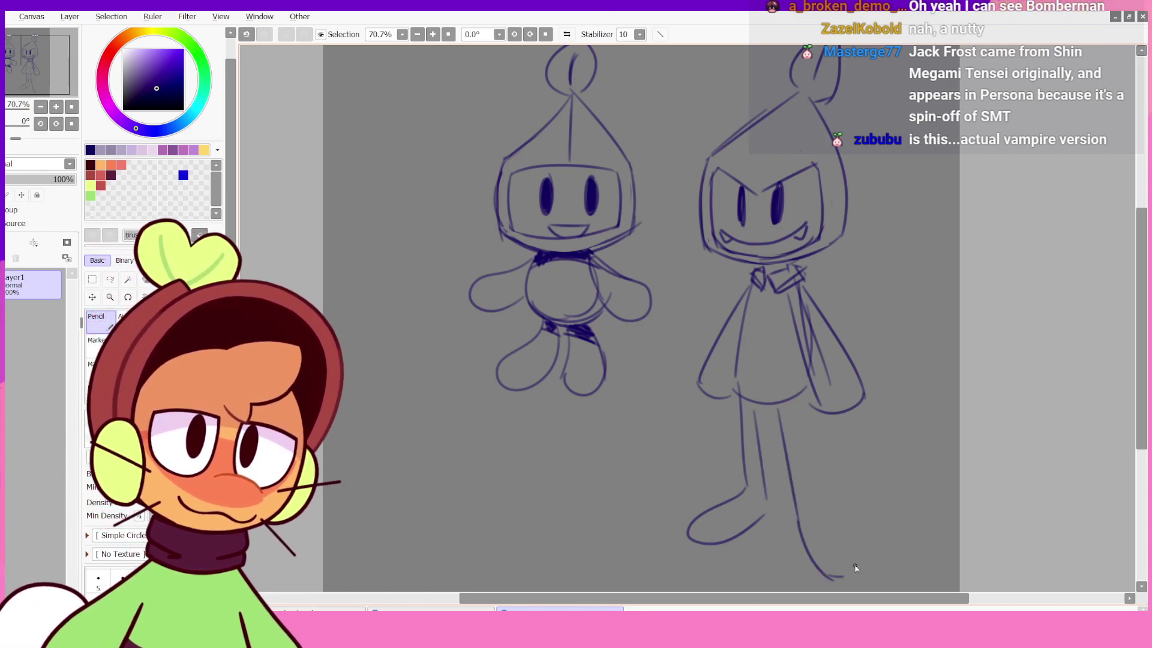
{"action": "key", "text": "ctrl+z"}
{"action": "left_click_drag", "start_coordinate": [798, 403], "coordinate": [824, 511]}
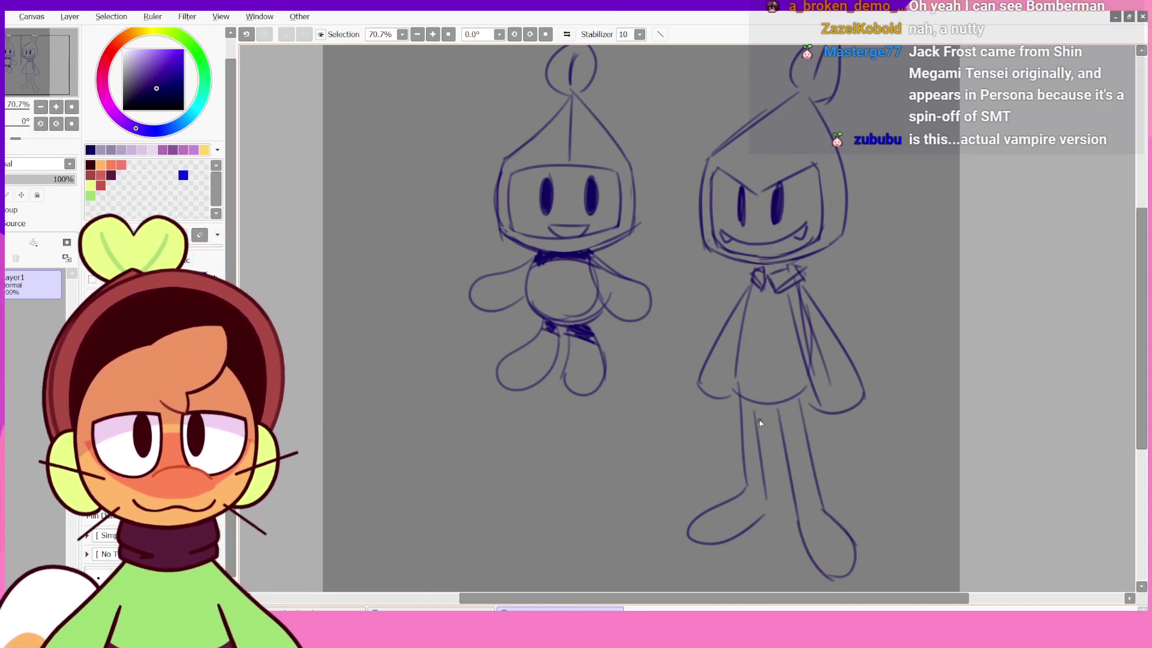
{"action": "left_click_drag", "start_coordinate": [759, 409], "coordinate": [772, 520]}
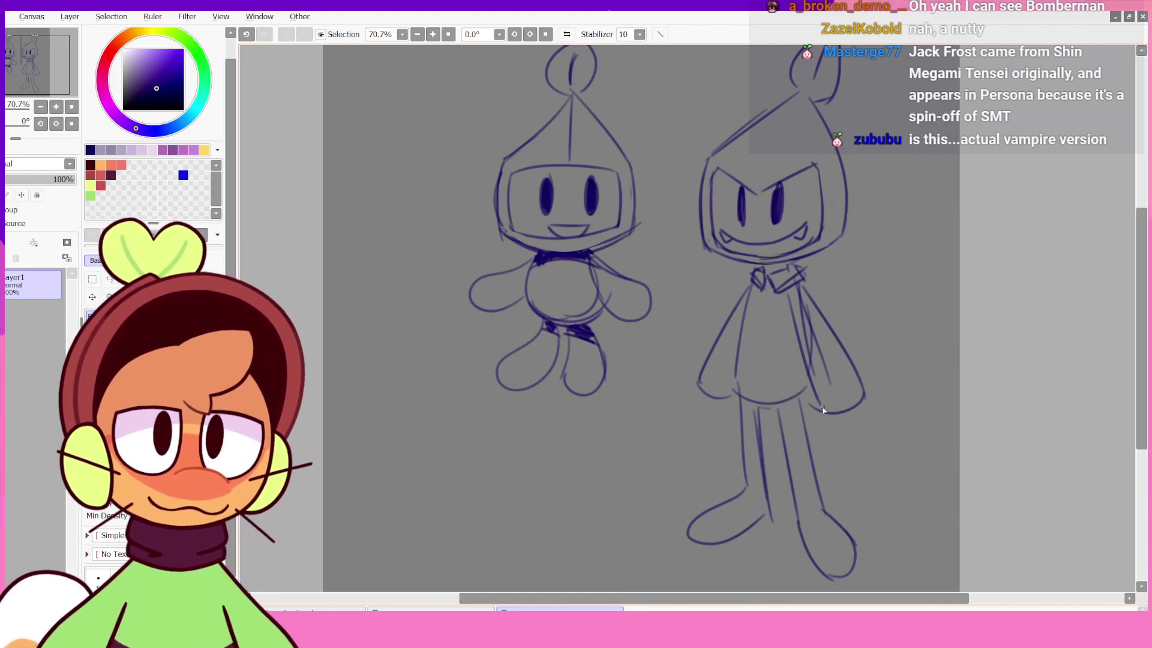
- Draw small hands with rounded fingers below both of the second character's sleeve cuffs
{"action": "key", "text": "ctrl+z"}
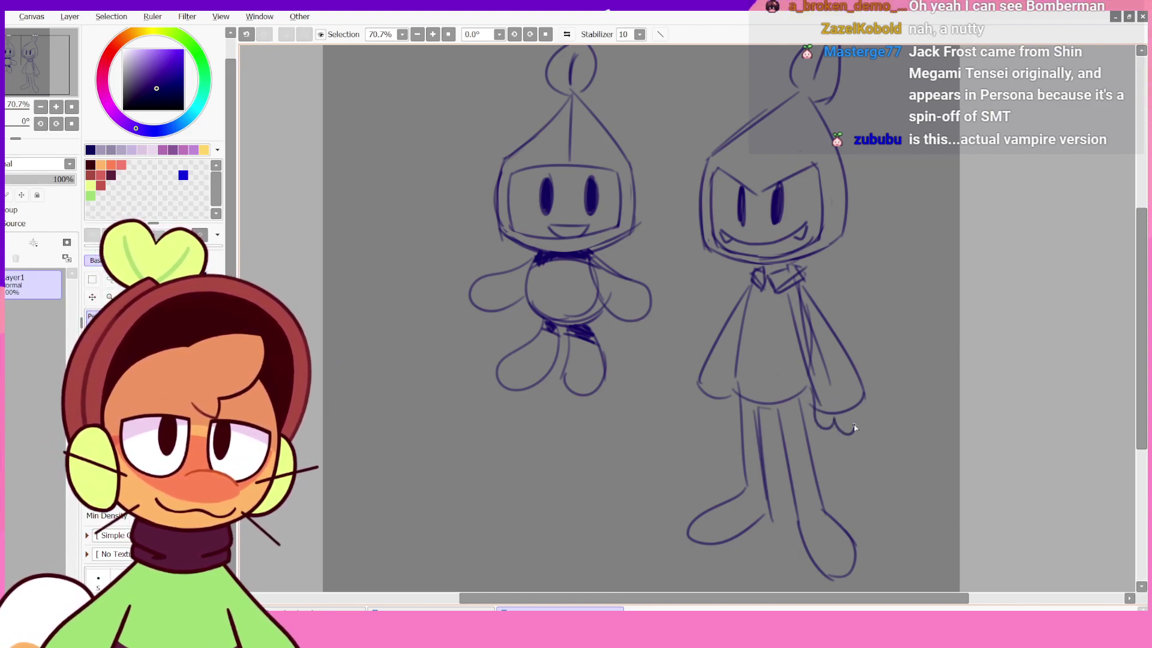
{"action": "key", "text": "ctrl+z"}
{"action": "mouse_move", "coordinate": [835, 420]}
{"action": "left_mouse_down"}
{"action": "mouse_move", "coordinate": [867, 426]}
{"action": "mouse_move", "coordinate": [872, 394]}
{"action": "mouse_move", "coordinate": [872, 423]}
{"action": "mouse_move", "coordinate": [861, 380]}
{"action": "left_mouse_up"}
{"action": "key", "text": "ctrl+z"}
{"action": "key", "text": "ctrl+z"}
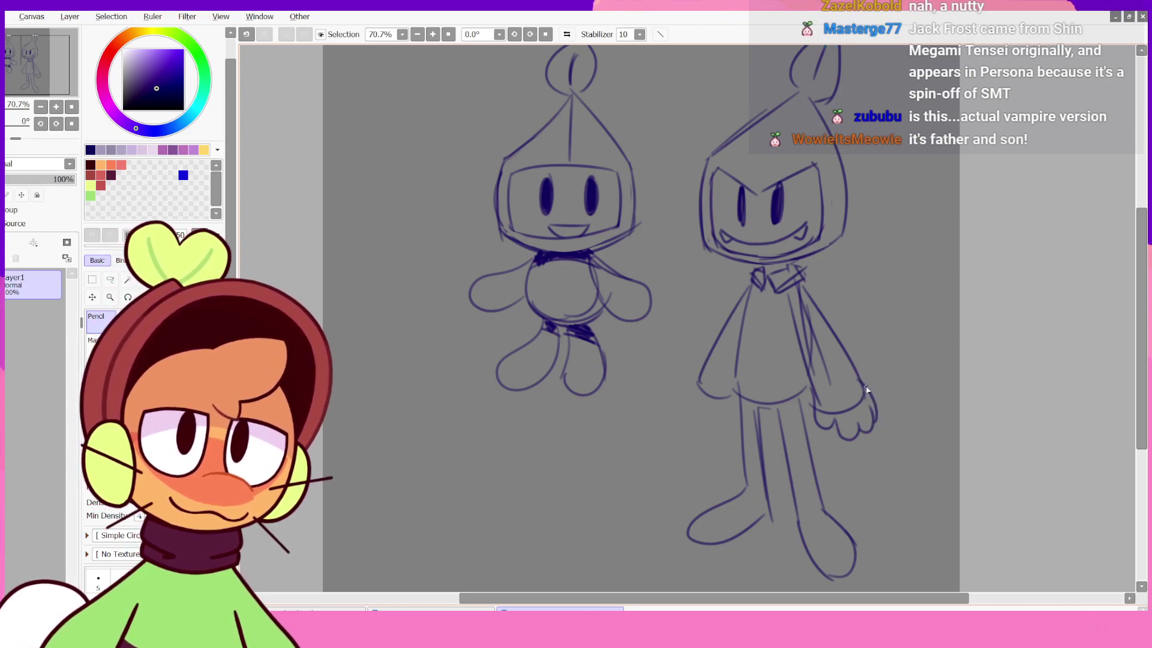
{"action": "left_click_drag", "start_coordinate": [846, 339], "coordinate": [866, 380]}
{"action": "key", "text": "ctrl+z"}
{"action": "left_click_drag", "start_coordinate": [692, 405], "coordinate": [739, 416]}
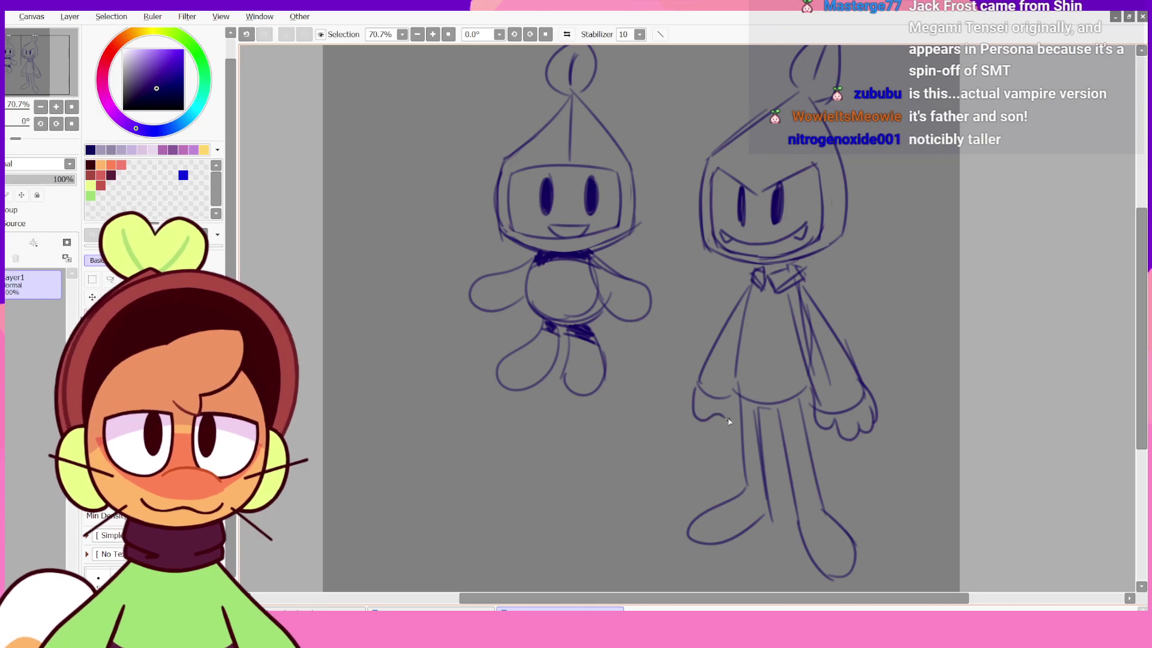
- Draw a bent zigzag tail with a small squared tip extending outward from behind the second character's sleeve
{"action": "left_click", "coordinate": [567, 35]}
{"action": "left_click", "coordinate": [567, 34]}
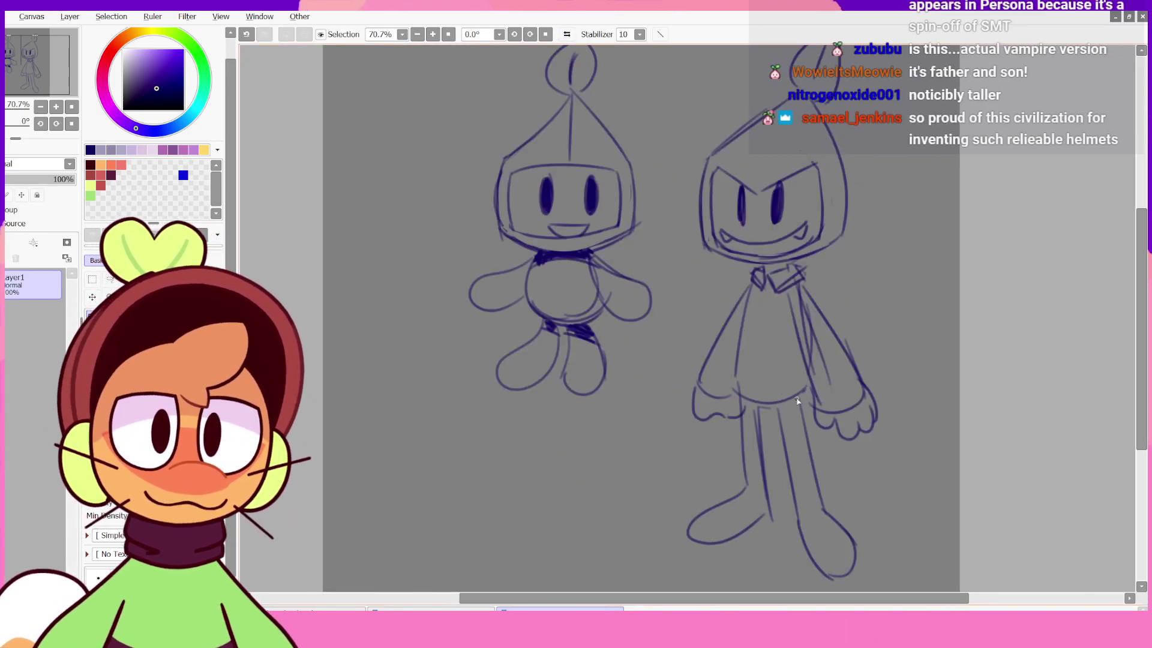
{"action": "mouse_move", "coordinate": [801, 399]}
{"action": "left_mouse_down"}
{"action": "mouse_move", "coordinate": [856, 333]}
{"action": "mouse_move", "coordinate": [846, 339]}
{"action": "mouse_move", "coordinate": [867, 344]}
{"action": "mouse_move", "coordinate": [883, 304]}
{"action": "mouse_move", "coordinate": [863, 322]}
{"action": "mouse_move", "coordinate": [833, 308]}
{"action": "mouse_move", "coordinate": [822, 321]}
{"action": "mouse_move", "coordinate": [862, 325]}
{"action": "mouse_move", "coordinate": [843, 349]}
{"action": "mouse_move", "coordinate": [867, 346]}
{"action": "mouse_move", "coordinate": [844, 352]}
{"action": "left_mouse_up"}
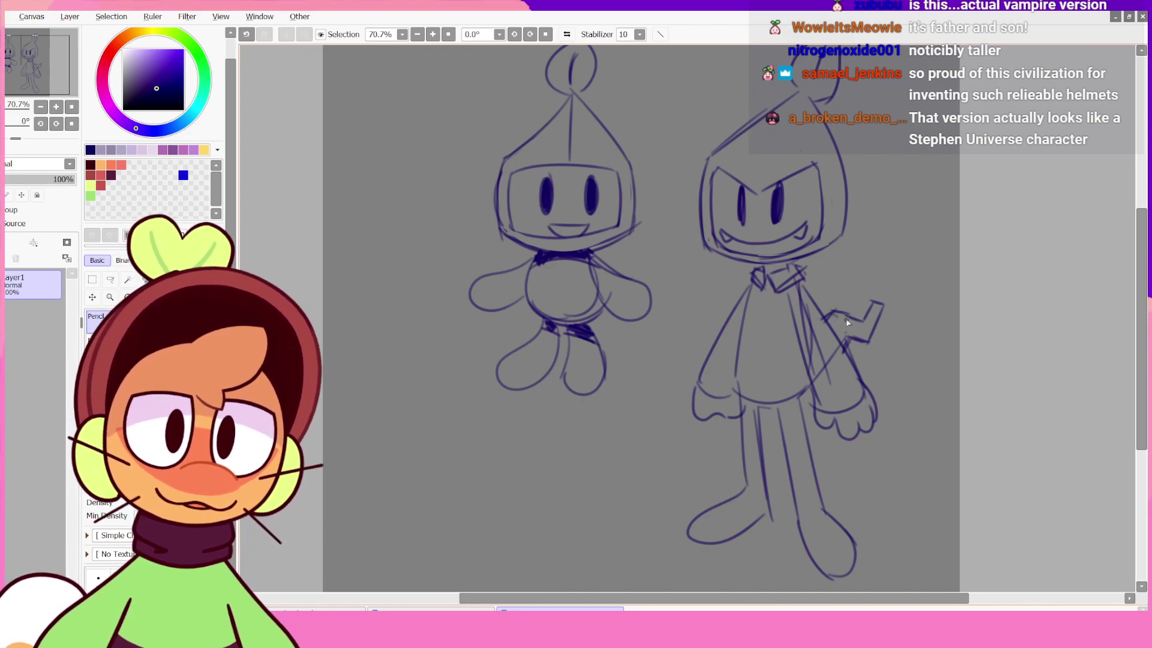
{"action": "key", "text": "ctrl+z"}
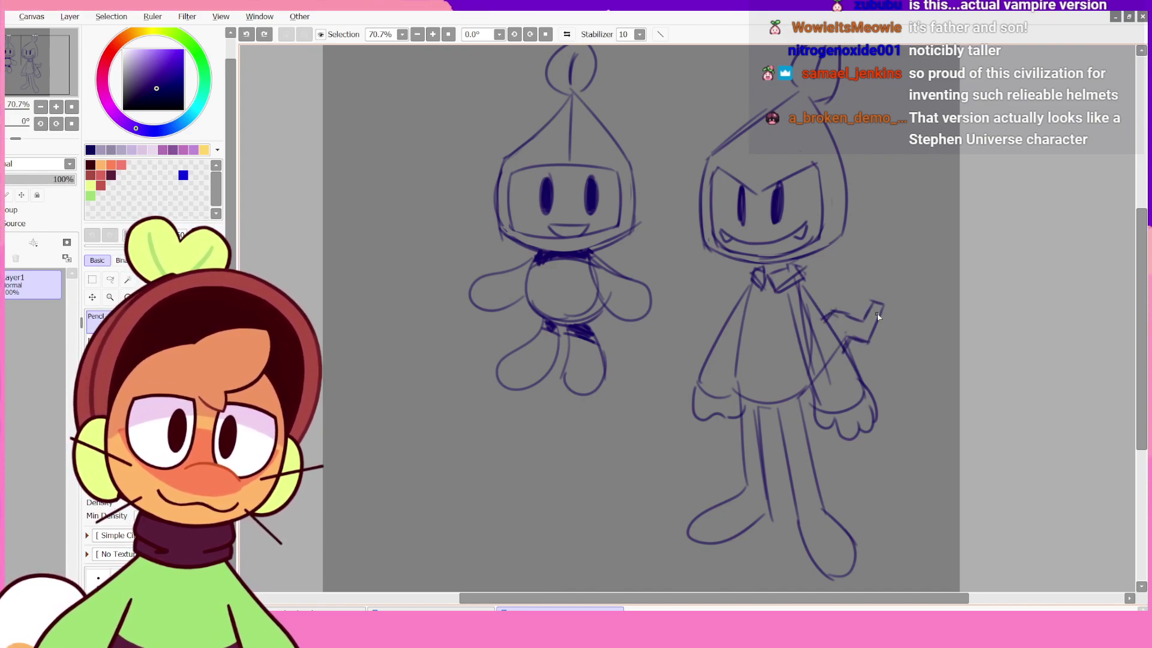
{"action": "left_click_drag", "start_coordinate": [887, 315], "coordinate": [882, 312]}
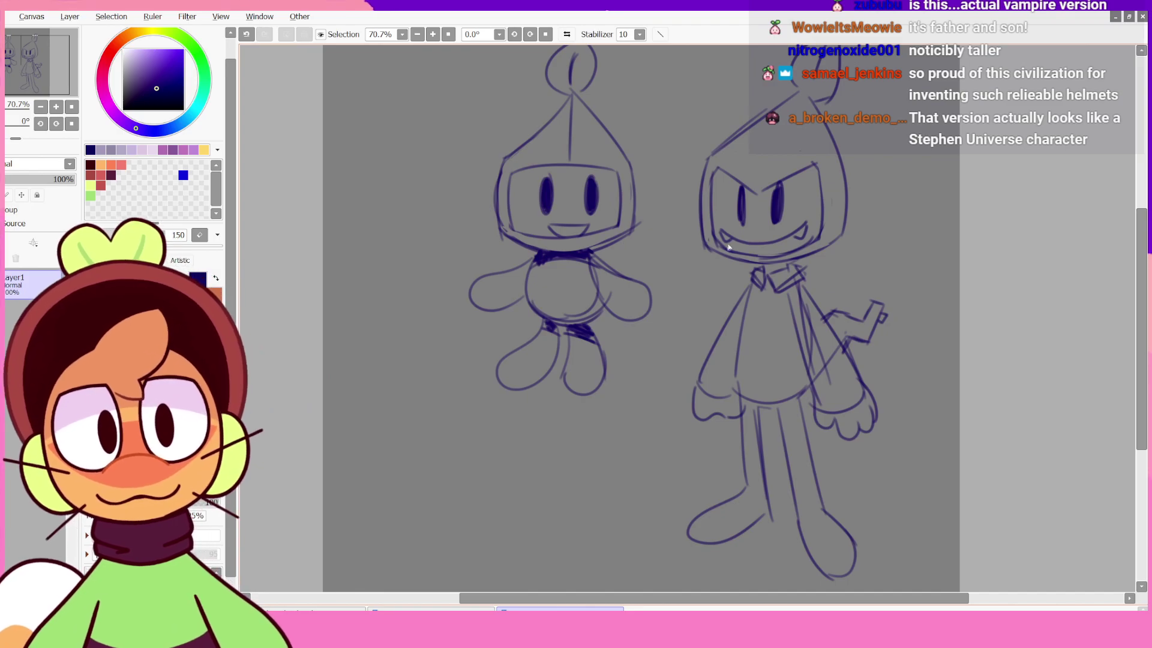
- Redraw the edge of the second character's torso and add a long pointed necktie below the collar, filled dark
{"action": "key", "text": "ctrl+z"}
{"action": "left_click_drag", "start_coordinate": [754, 288], "coordinate": [733, 389]}
{"action": "key", "text": "ctrl+z"}
{"action": "left_click_drag", "start_coordinate": [766, 304], "coordinate": [776, 292]}
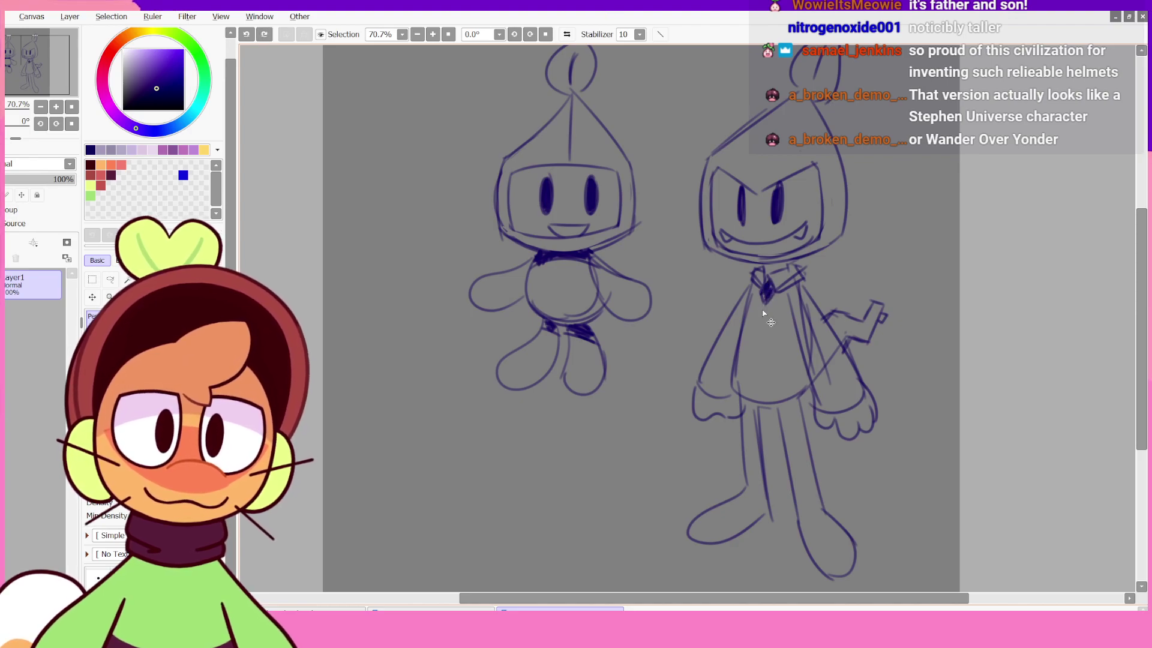
{"action": "left_click_drag", "start_coordinate": [771, 360], "coordinate": [766, 304]}
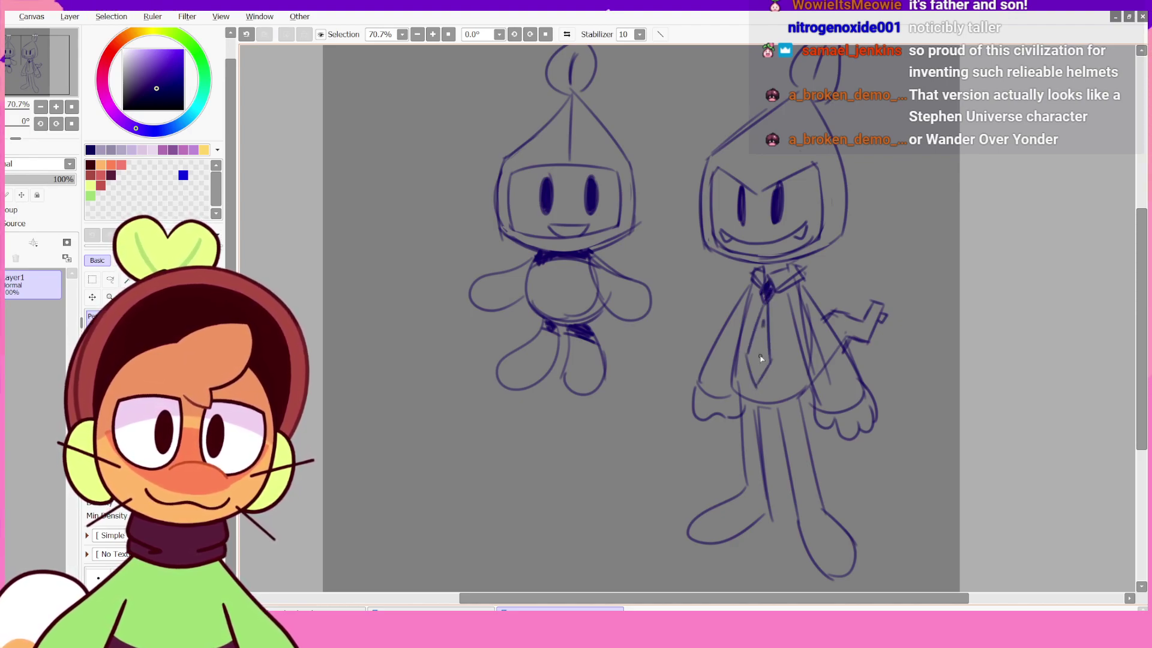
{"action": "mouse_move", "coordinate": [760, 358]}
{"action": "left_mouse_down"}
{"action": "mouse_move", "coordinate": [763, 316]}
{"action": "mouse_move", "coordinate": [752, 343]}
{"action": "mouse_move", "coordinate": [756, 357]}
{"action": "mouse_move", "coordinate": [767, 324]}
{"action": "mouse_move", "coordinate": [764, 372]}
{"action": "left_mouse_up"}
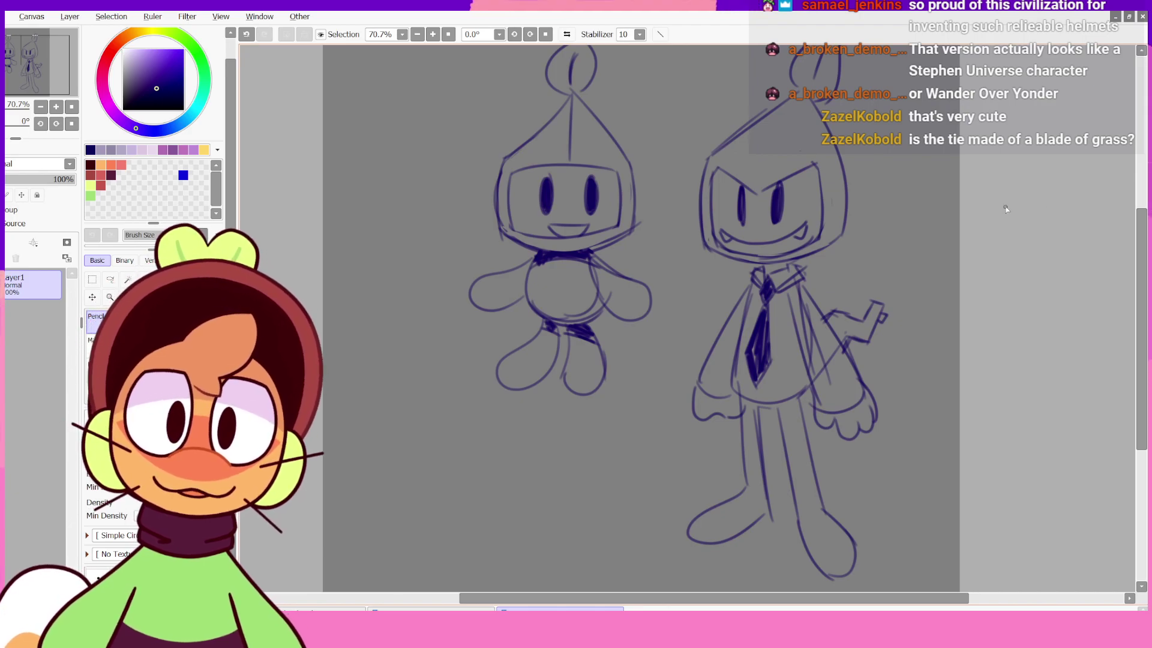
- Draw sock lines across the second character's lower legs and curved bands across both shoes
{"action": "scroll", "coordinate": [1031, 249], "scroll_direction": "up", "scroll_amount": 3}
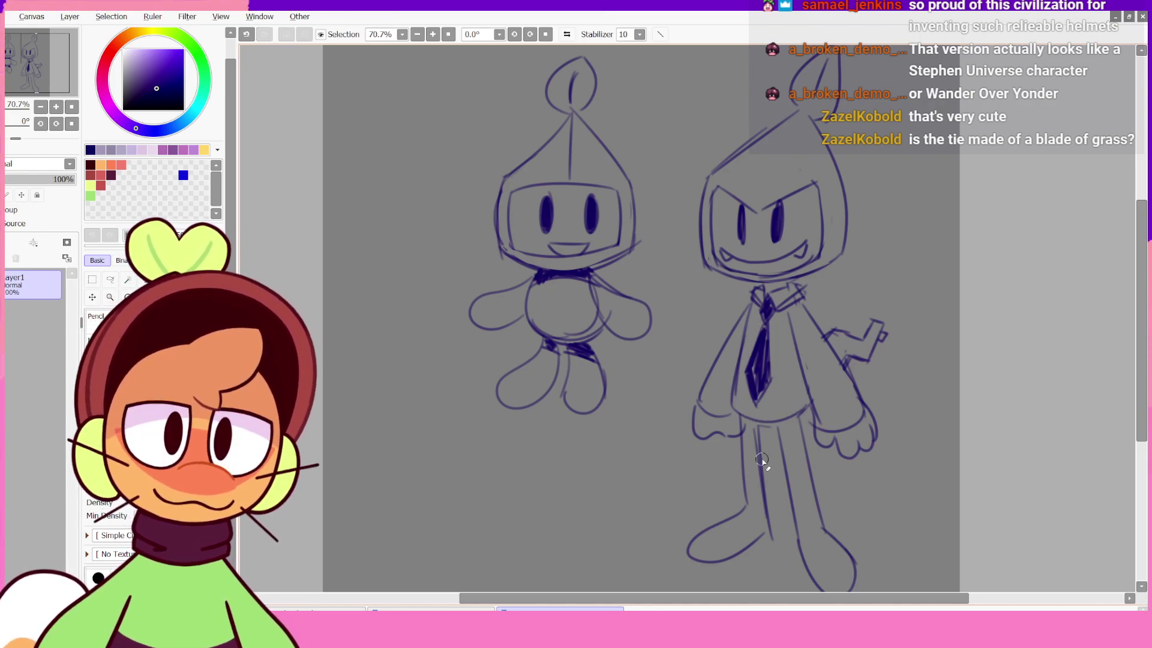
{"action": "key", "text": "ctrl+z"}
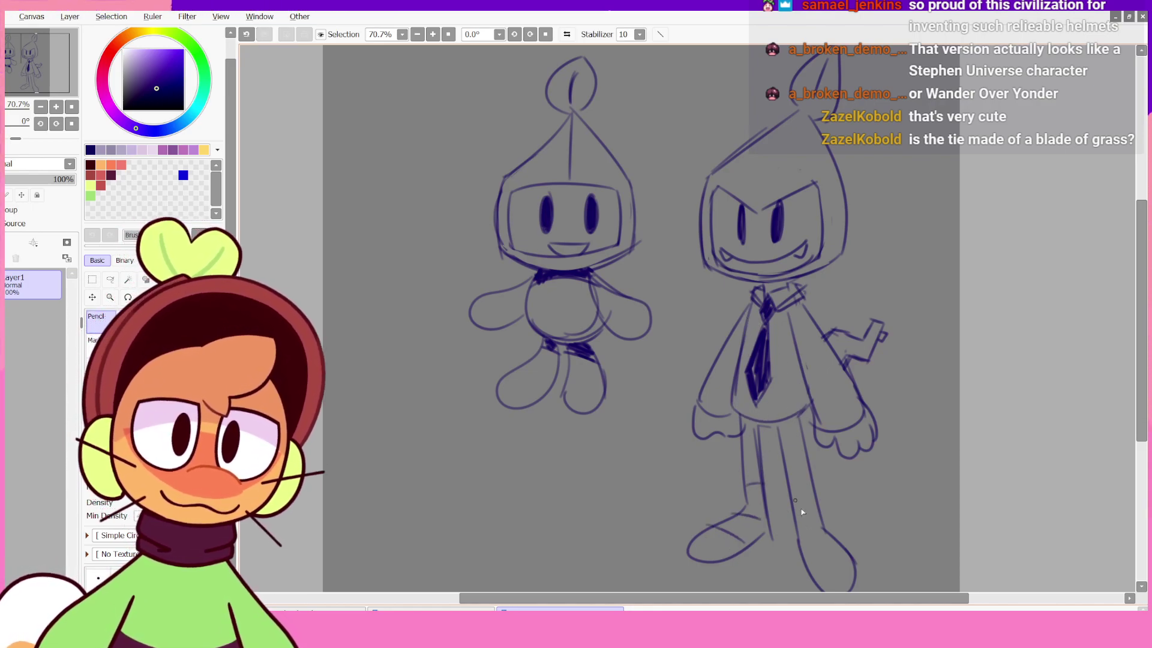
{"action": "mouse_move", "coordinate": [811, 574]}
{"action": "left_mouse_down"}
{"action": "mouse_move", "coordinate": [841, 556]}
{"action": "mouse_move", "coordinate": [828, 527]}
{"action": "left_mouse_up"}
{"action": "mouse_move", "coordinate": [885, 370]}
{"action": "left_mouse_down"}
{"action": "mouse_move", "coordinate": [880, 334]}
{"action": "mouse_move", "coordinate": [877, 353]}
{"action": "left_mouse_up"}
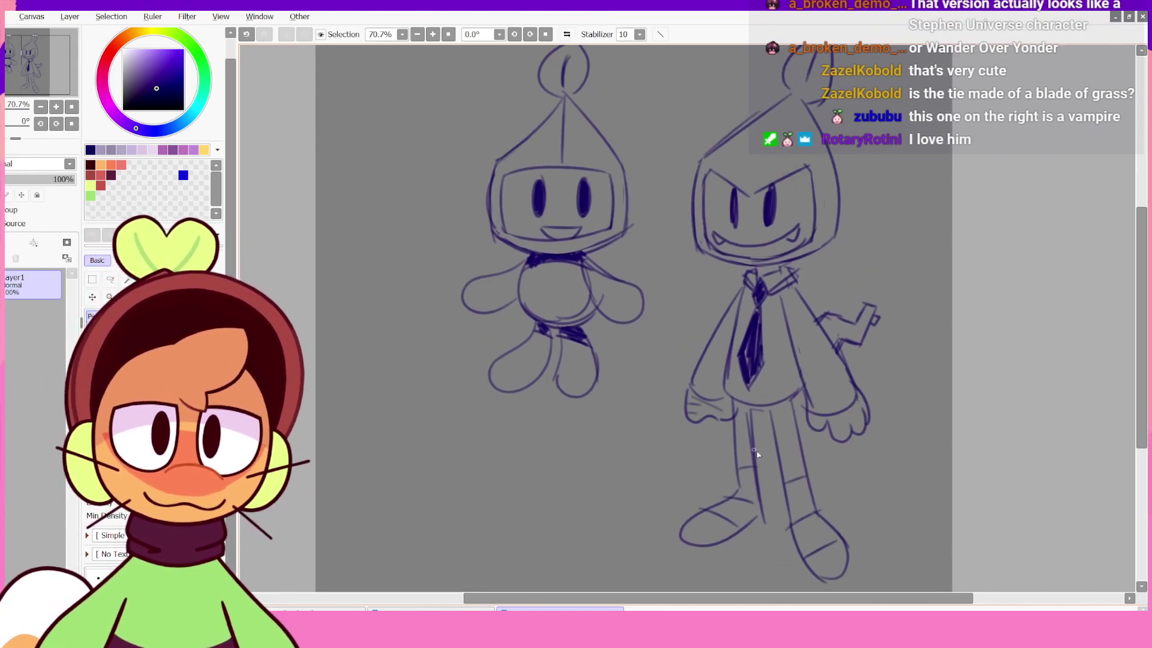
- Add cuff lines above the second character's hands and an armband around each sleeve
{"action": "key", "text": "ctrl+z"}
{"action": "mouse_move", "coordinate": [694, 415]}
{"action": "left_mouse_down"}
{"action": "mouse_move", "coordinate": [717, 413]}
{"action": "mouse_move", "coordinate": [701, 402]}
{"action": "left_mouse_up"}
{"action": "key", "text": "ctrl+z"}
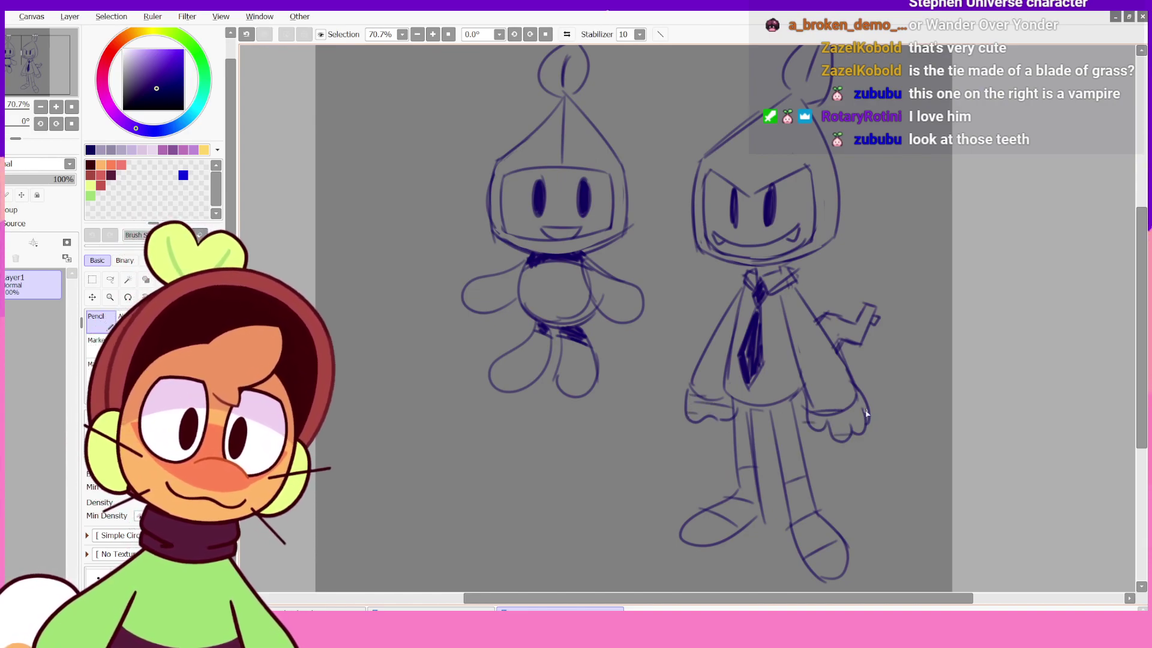
{"action": "mouse_move", "coordinate": [866, 413]}
{"action": "left_mouse_down"}
{"action": "mouse_move", "coordinate": [814, 389]}
{"action": "mouse_move", "coordinate": [850, 364]}
{"action": "left_mouse_up"}
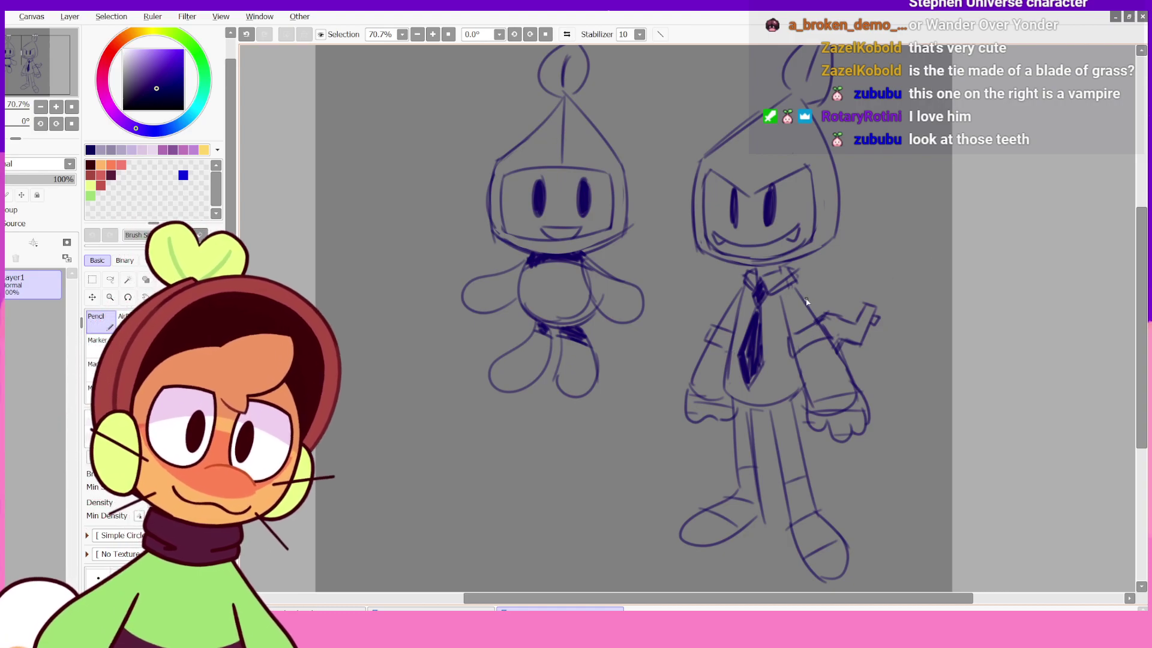
- Darken the crease below the second character's hood tip and shift the tail slightly lower and farther outward
{"action": "left_click_drag", "start_coordinate": [924, 288], "coordinate": [903, 336]}
{"action": "mouse_move", "coordinate": [901, 385]}
{"action": "left_mouse_down"}
{"action": "mouse_move", "coordinate": [890, 342]}
{"action": "mouse_move", "coordinate": [894, 359]}
{"action": "mouse_move", "coordinate": [841, 348]}
{"action": "mouse_move", "coordinate": [830, 360]}
{"action": "mouse_move", "coordinate": [861, 378]}
{"action": "mouse_move", "coordinate": [820, 373]}
{"action": "mouse_move", "coordinate": [864, 359]}
{"action": "left_mouse_up"}
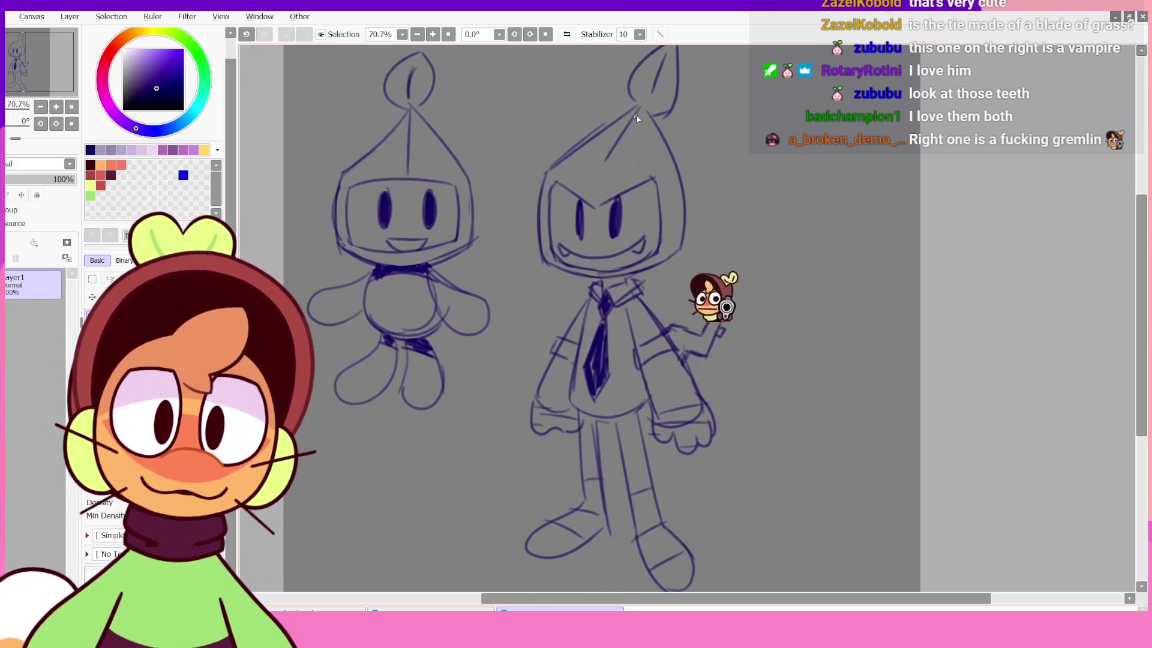
{"action": "left_click_drag", "start_coordinate": [613, 152], "coordinate": [639, 108]}
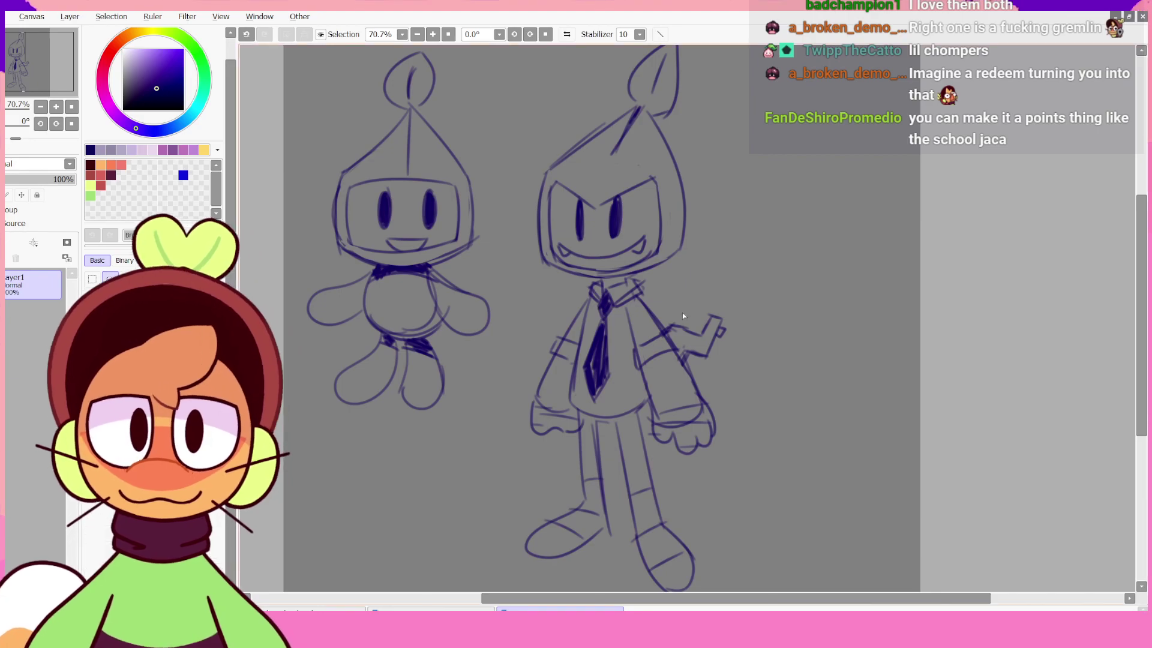
{"action": "mouse_move", "coordinate": [662, 322]}
{"action": "left_mouse_down"}
{"action": "mouse_move", "coordinate": [691, 375]}
{"action": "mouse_move", "coordinate": [748, 363]}
{"action": "mouse_move", "coordinate": [709, 285]}
{"action": "mouse_move", "coordinate": [670, 310]}
{"action": "mouse_move", "coordinate": [714, 349]}
{"action": "left_mouse_up"}
{"action": "key", "text": "ctrl+d"}
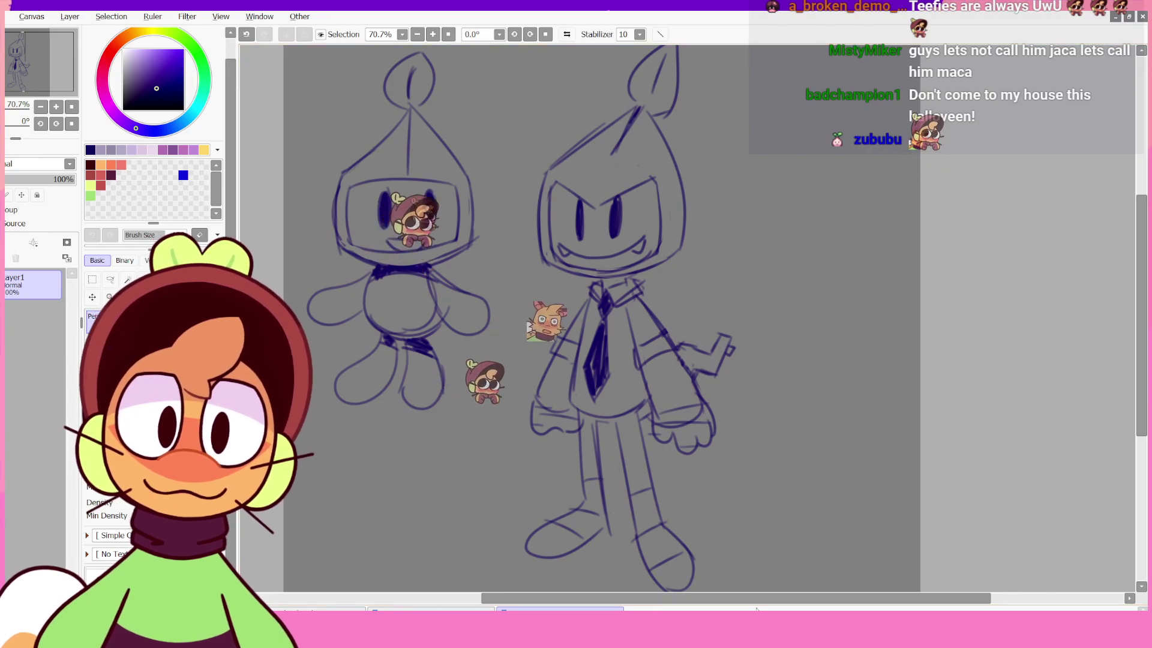
{"action": "left_click_drag", "start_coordinate": [751, 598], "coordinate": [742, 600]}
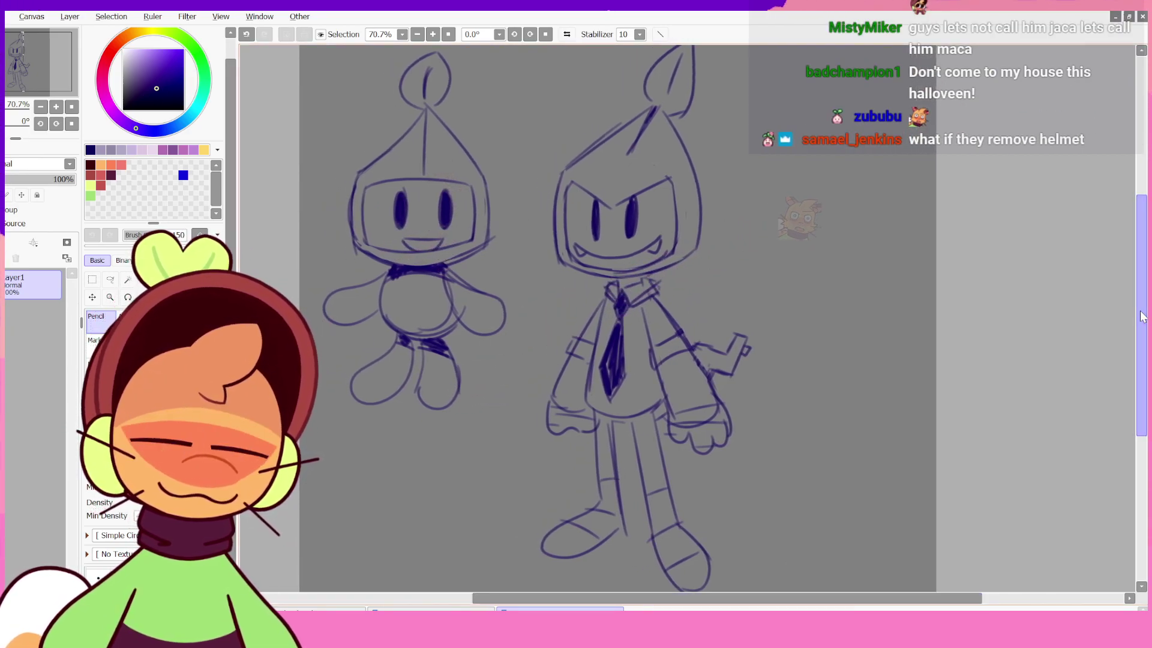
{"action": "mouse_move", "coordinate": [1138, 310]}
{"action": "left_mouse_down"}
{"action": "mouse_move", "coordinate": [1137, 330]}
{"action": "mouse_move", "coordinate": [1129, 282]}
{"action": "mouse_move", "coordinate": [1125, 294]}
{"action": "left_mouse_up"}
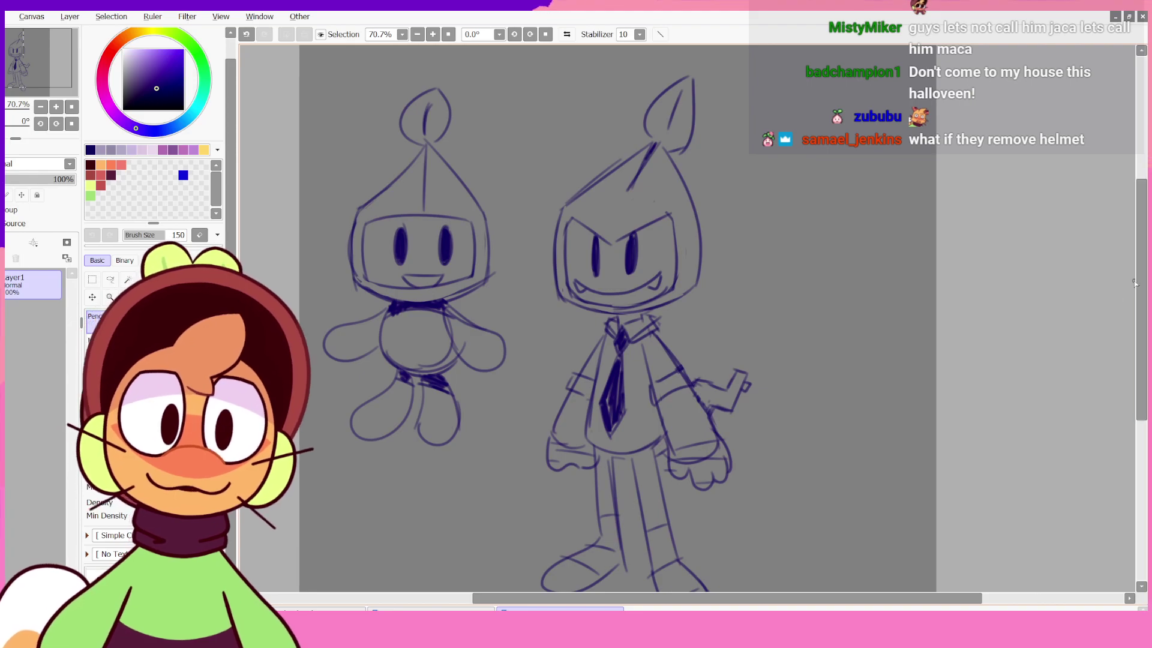
{"action": "left_click_drag", "start_coordinate": [1141, 299], "coordinate": [1143, 323]}
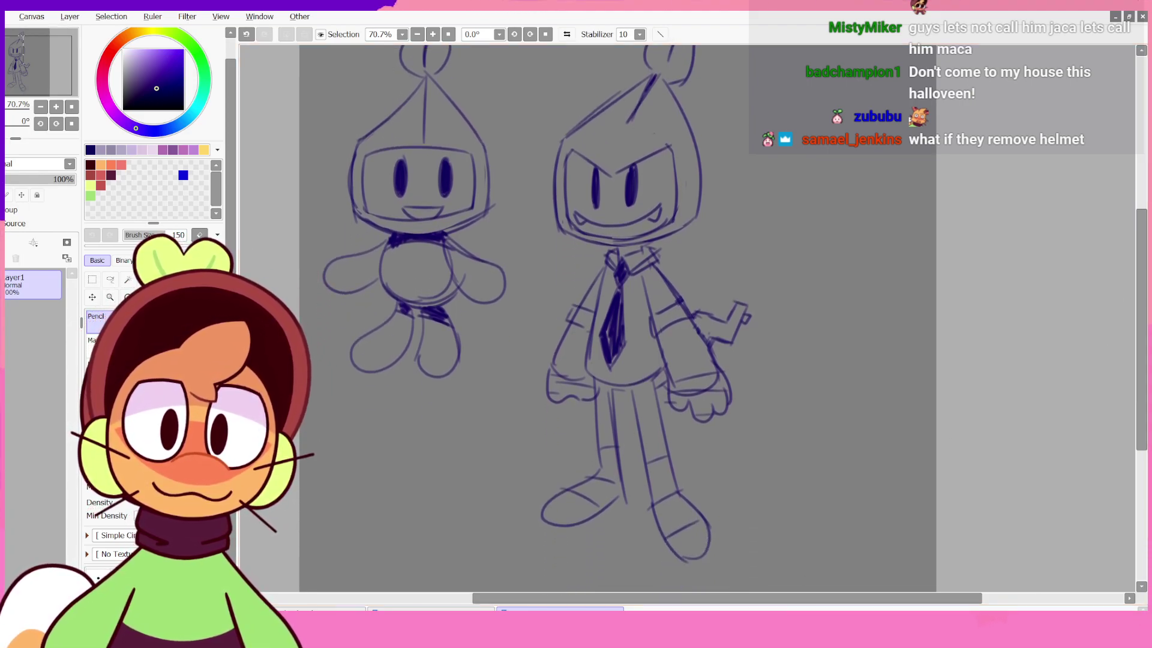
{"action": "mouse_move", "coordinate": [718, 599]}
{"action": "left_mouse_down"}
{"action": "mouse_move", "coordinate": [741, 599]}
{"action": "mouse_move", "coordinate": [717, 597]}
{"action": "left_mouse_up"}
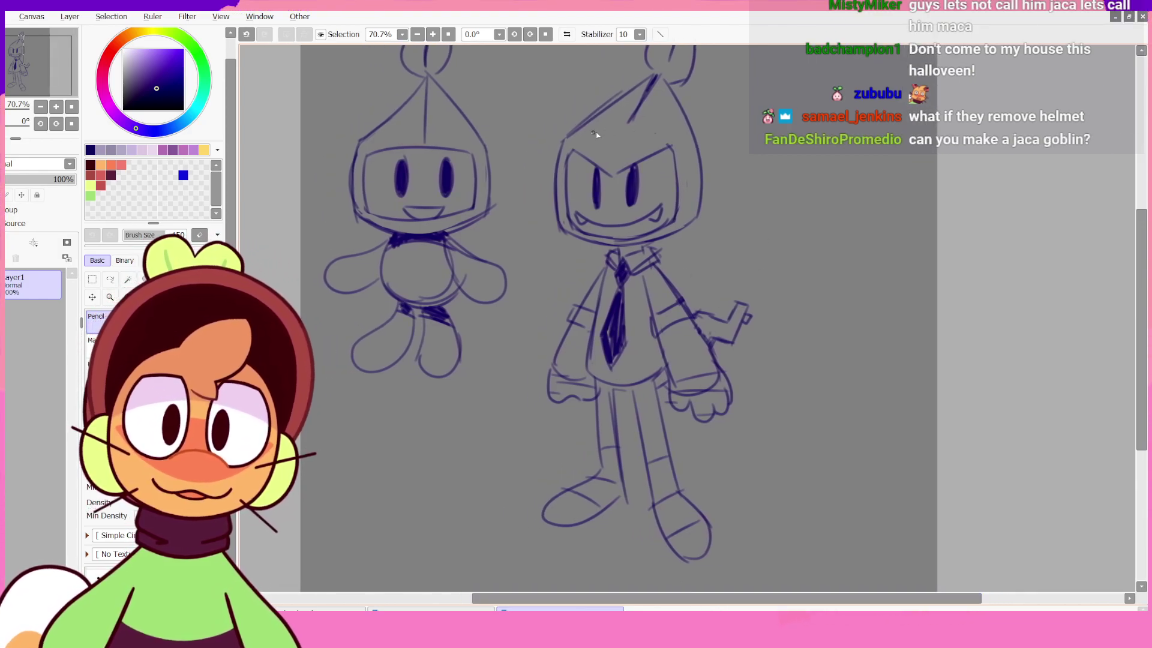
{"action": "left_click_drag", "start_coordinate": [1142, 327], "coordinate": [1128, 314]}
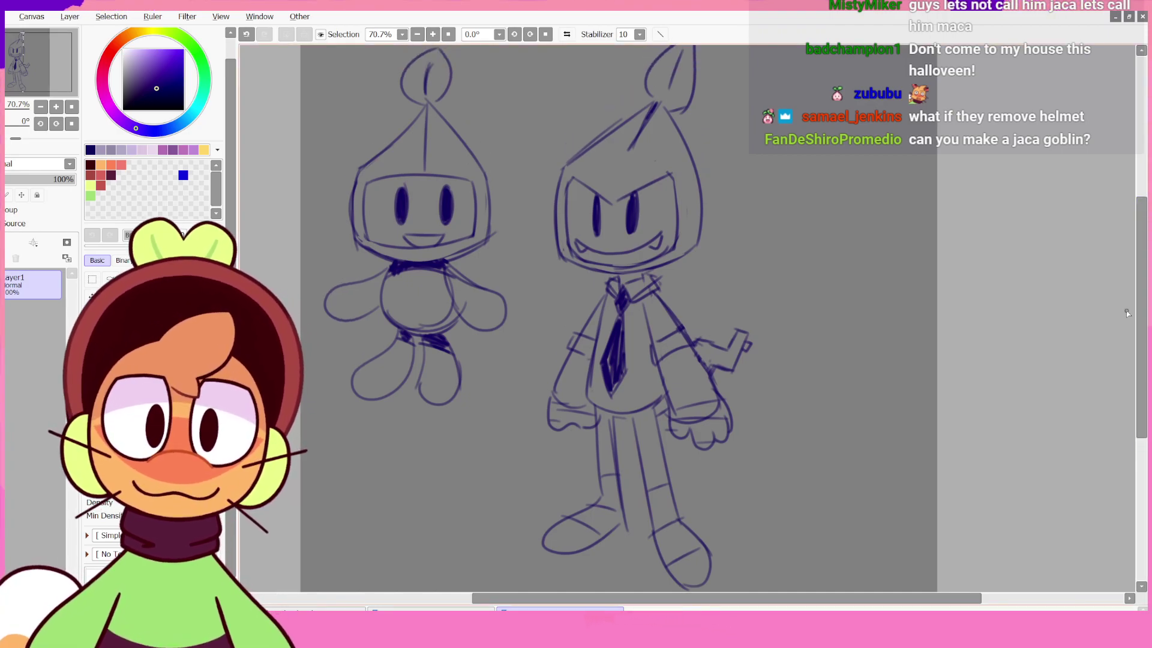
- Sketch a round unhooded head beside the second character's hood, redoing strokes until the outline is closed
{"action": "mouse_move", "coordinate": [776, 149]}
{"action": "left_mouse_down"}
{"action": "mouse_move", "coordinate": [853, 160]}
{"action": "mouse_move", "coordinate": [840, 172]}
{"action": "mouse_move", "coordinate": [813, 122]}
{"action": "mouse_move", "coordinate": [848, 147]}
{"action": "mouse_move", "coordinate": [861, 186]}
{"action": "left_mouse_up"}
{"action": "key", "text": "ctrl+z"}
{"action": "key", "text": "ctrl+z"}
{"action": "key", "text": "ctrl+z"}
{"action": "mouse_move", "coordinate": [811, 123]}
{"action": "left_mouse_down"}
{"action": "mouse_move", "coordinate": [867, 194]}
{"action": "mouse_move", "coordinate": [795, 239]}
{"action": "left_mouse_up"}
{"action": "left_click_drag", "start_coordinate": [779, 149], "coordinate": [828, 241]}
{"action": "key", "text": "ctrl+z"}
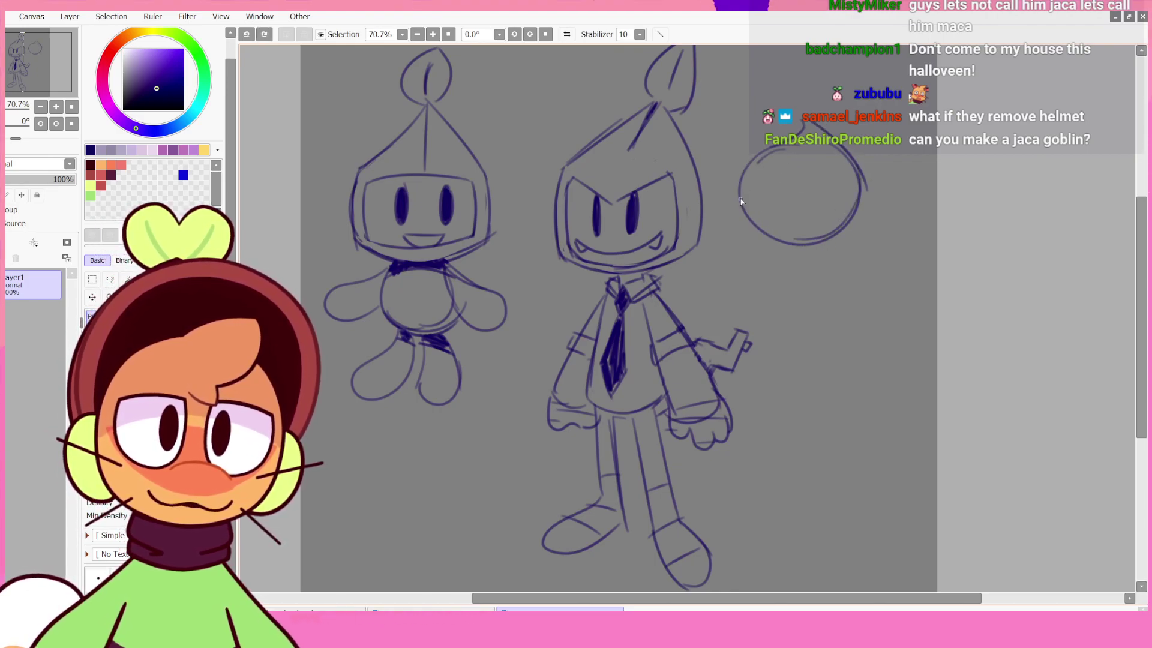
{"action": "left_click_drag", "start_coordinate": [741, 184], "coordinate": [814, 245]}
{"action": "key", "text": "ctrl+z"}
{"action": "left_click_drag", "start_coordinate": [778, 149], "coordinate": [823, 242]}
{"action": "key", "text": "ctrl+z"}
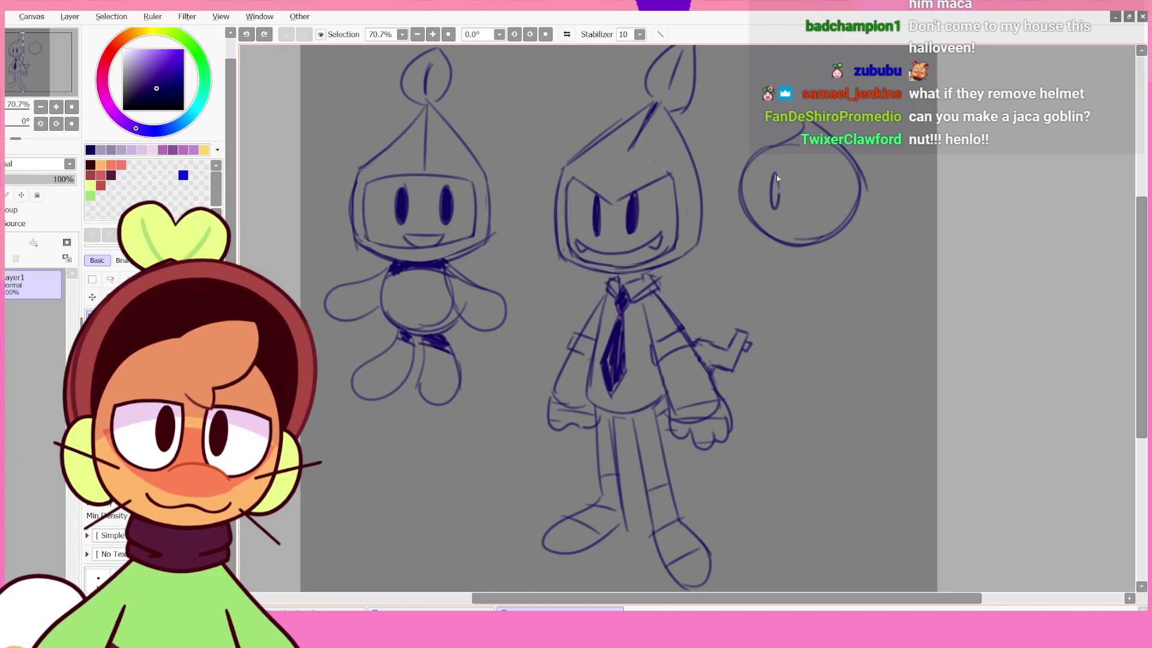
- Draw two narrow oval eyes and a wide flat mouth with small fangs on the unhooded head
{"action": "left_click_drag", "start_coordinate": [774, 174], "coordinate": [775, 208]}
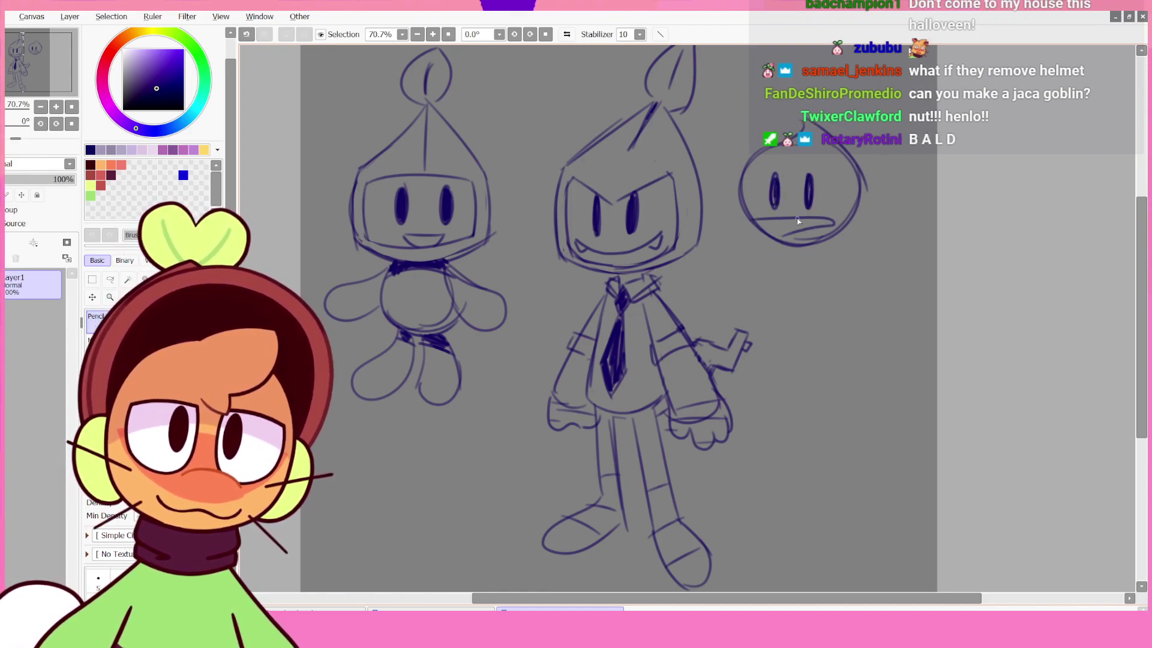
{"action": "key", "text": "ctrl+z"}
{"action": "left_click_drag", "start_coordinate": [751, 221], "coordinate": [835, 227]}
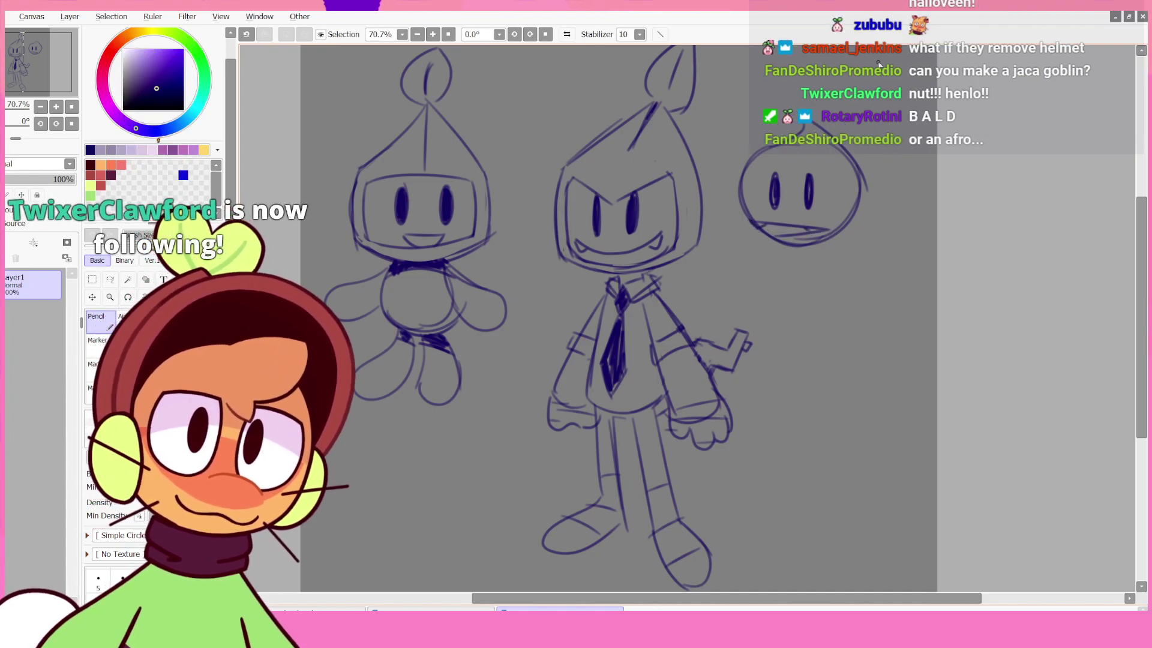
- Reshape the unhooded head's outline with a fuller side curve rising to a pointed top with a small notch
{"action": "left_click_drag", "start_coordinate": [753, 221], "coordinate": [759, 150]}
{"action": "key", "text": "ctrl+z"}
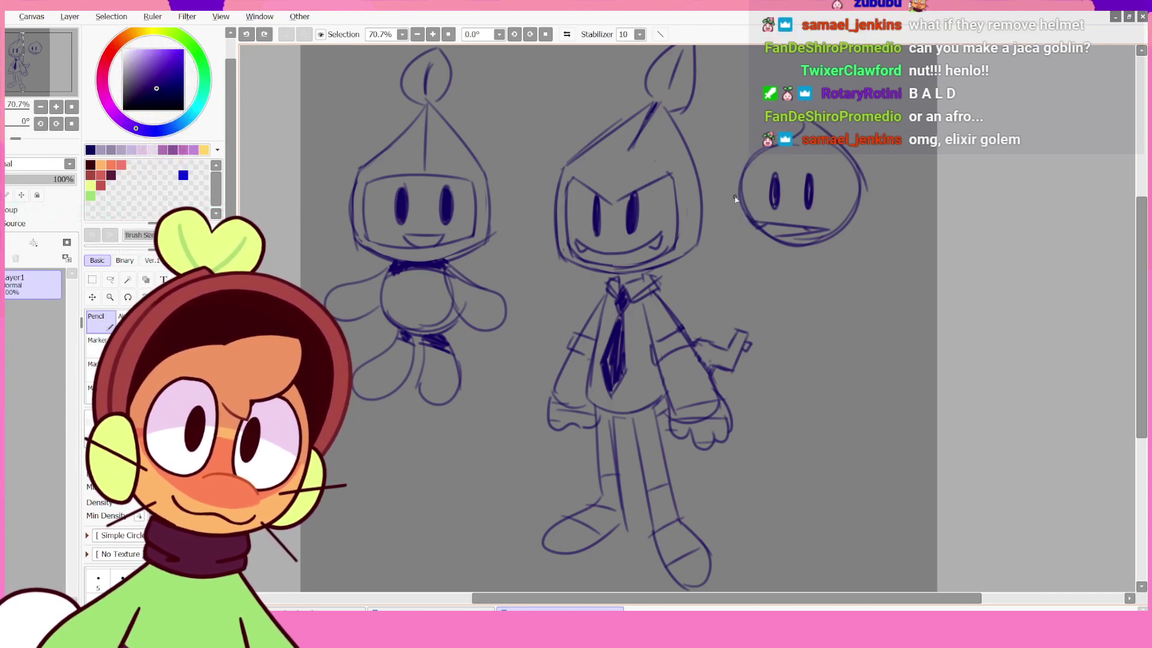
{"action": "left_click_drag", "start_coordinate": [735, 199], "coordinate": [760, 147]}
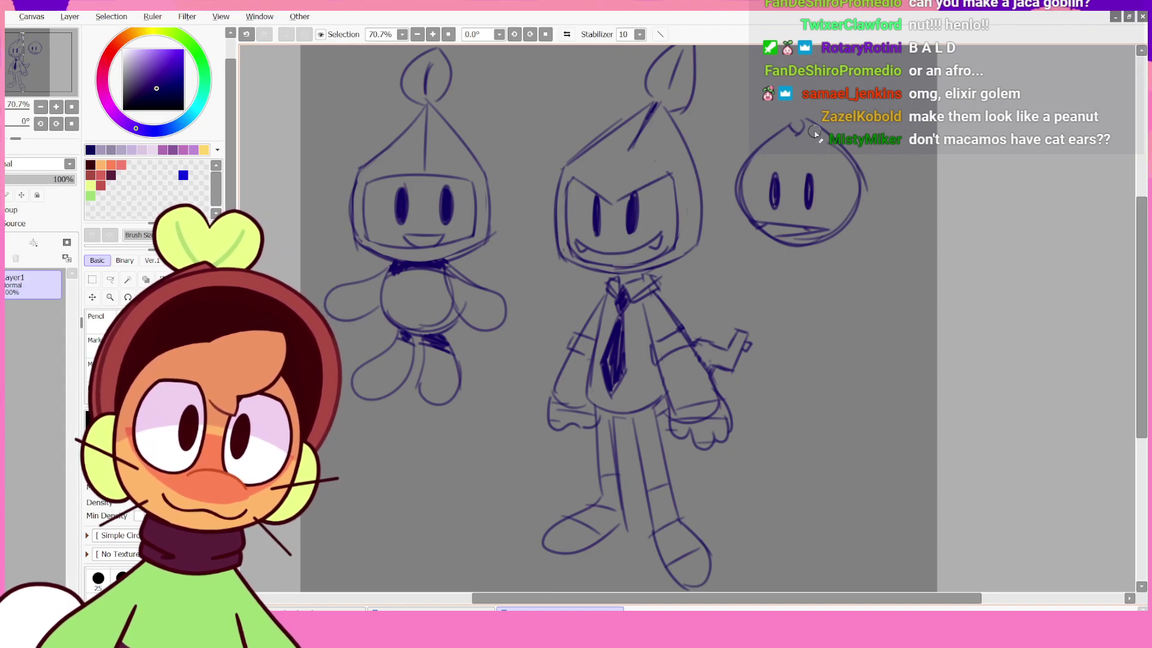
{"action": "left_click_drag", "start_coordinate": [753, 211], "coordinate": [758, 165]}
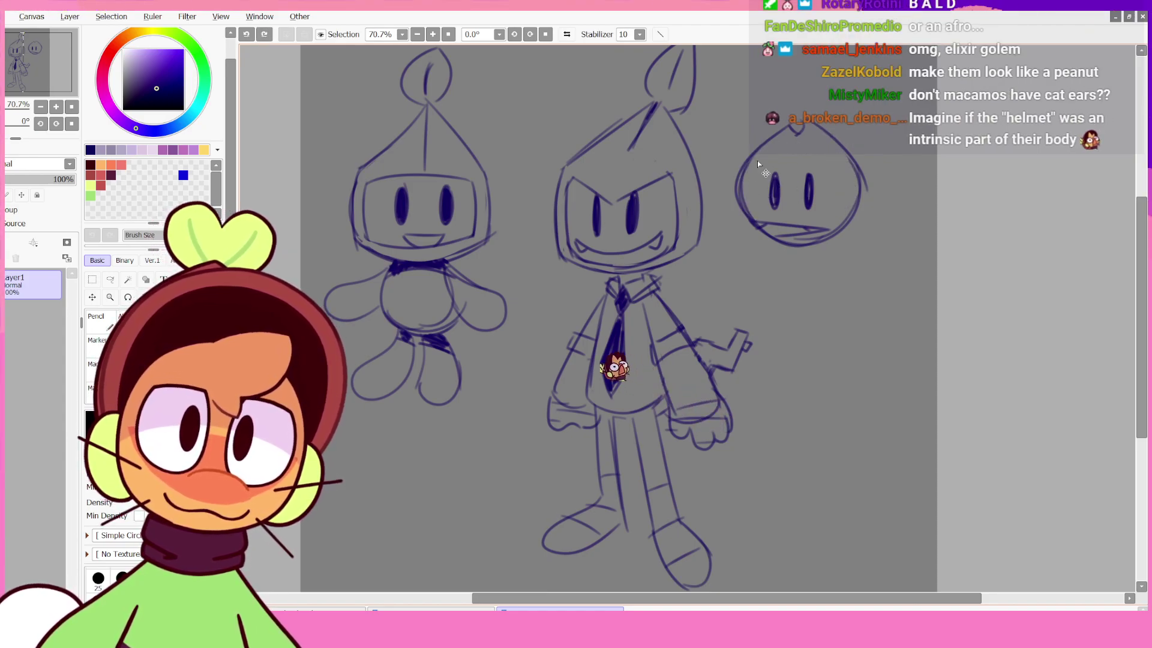
{"action": "key", "text": "ctrl+z"}
{"action": "left_click_drag", "start_coordinate": [754, 216], "coordinate": [772, 155]}
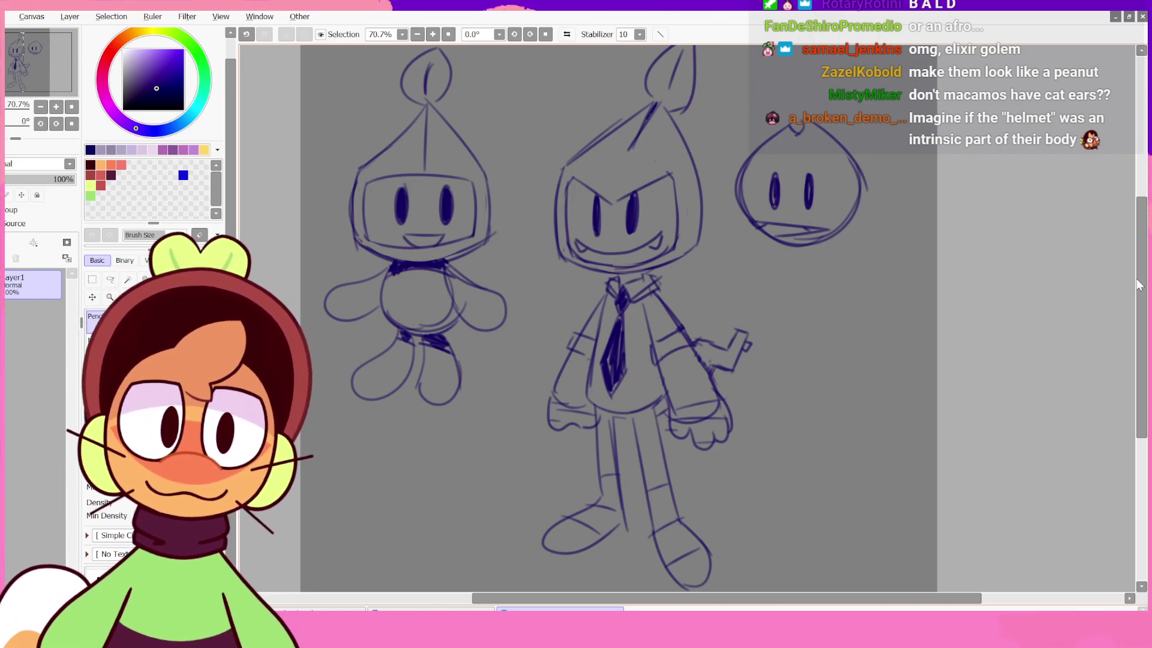
{"action": "scroll", "coordinate": [1138, 285], "scroll_direction": "up", "scroll_amount": 2}
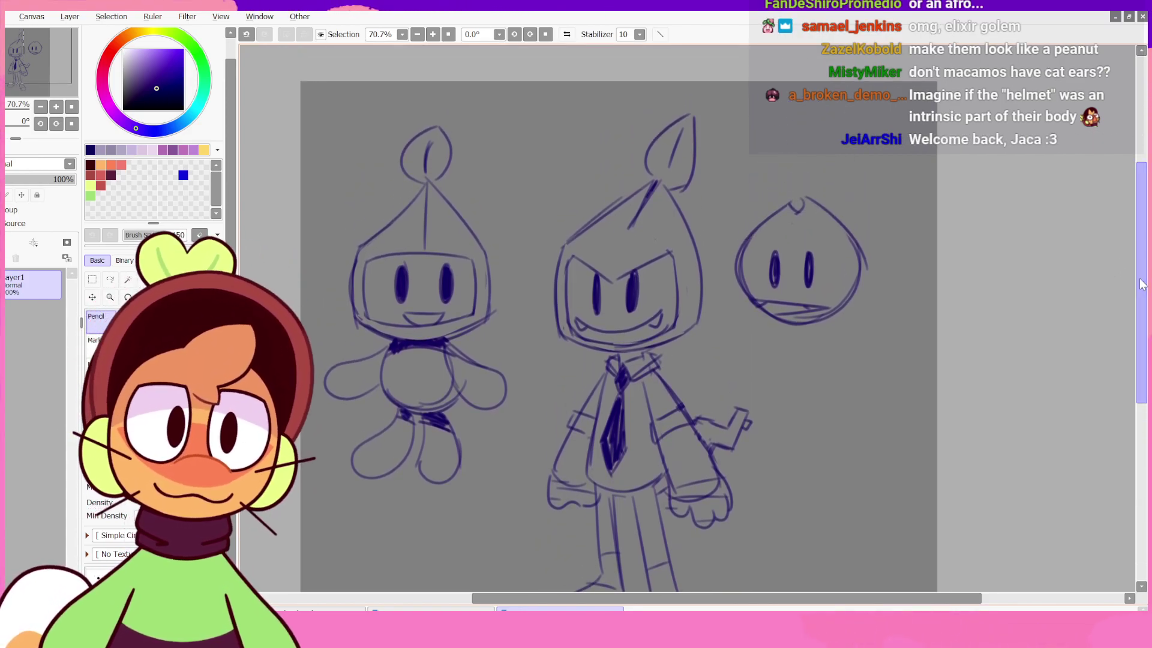
{"action": "scroll", "coordinate": [1122, 291], "scroll_direction": "down", "scroll_amount": 2}
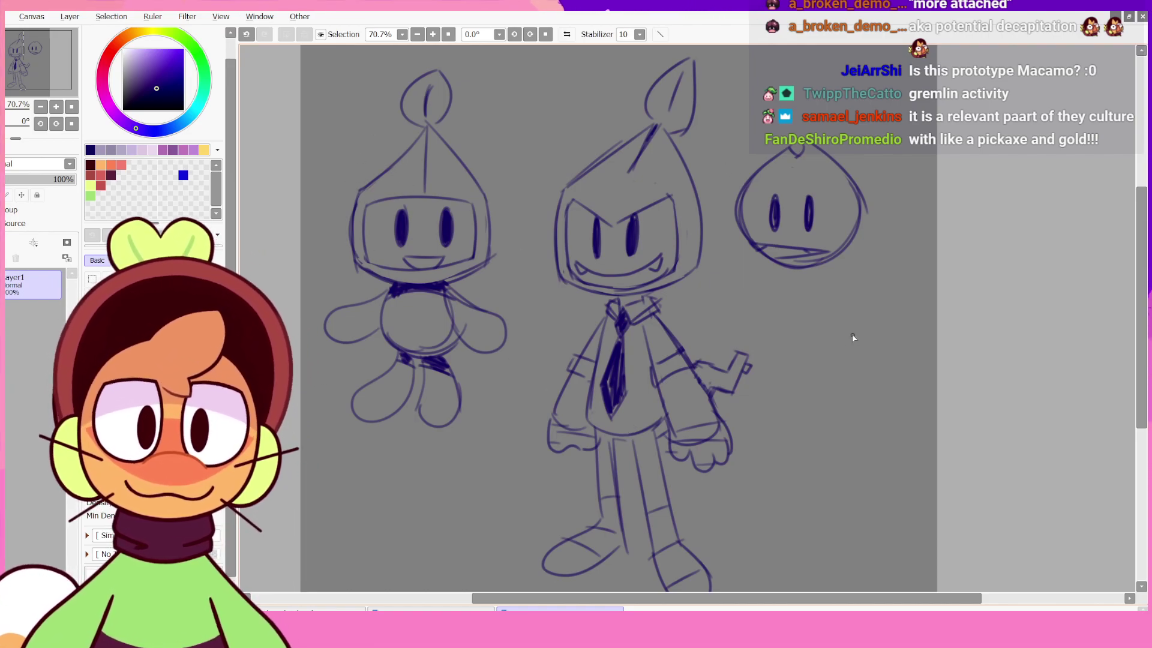
{"action": "scroll", "coordinate": [913, 395], "scroll_direction": "up", "scroll_amount": 2}
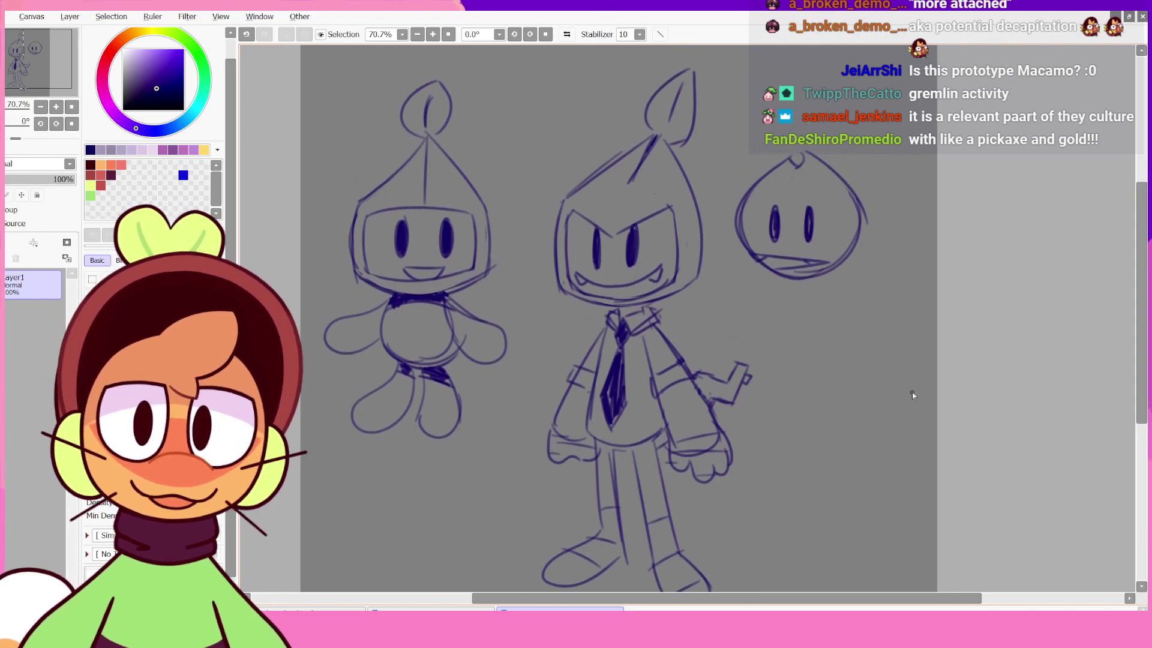
{"action": "scroll", "coordinate": [900, 372], "scroll_direction": "down", "scroll_amount": 5}
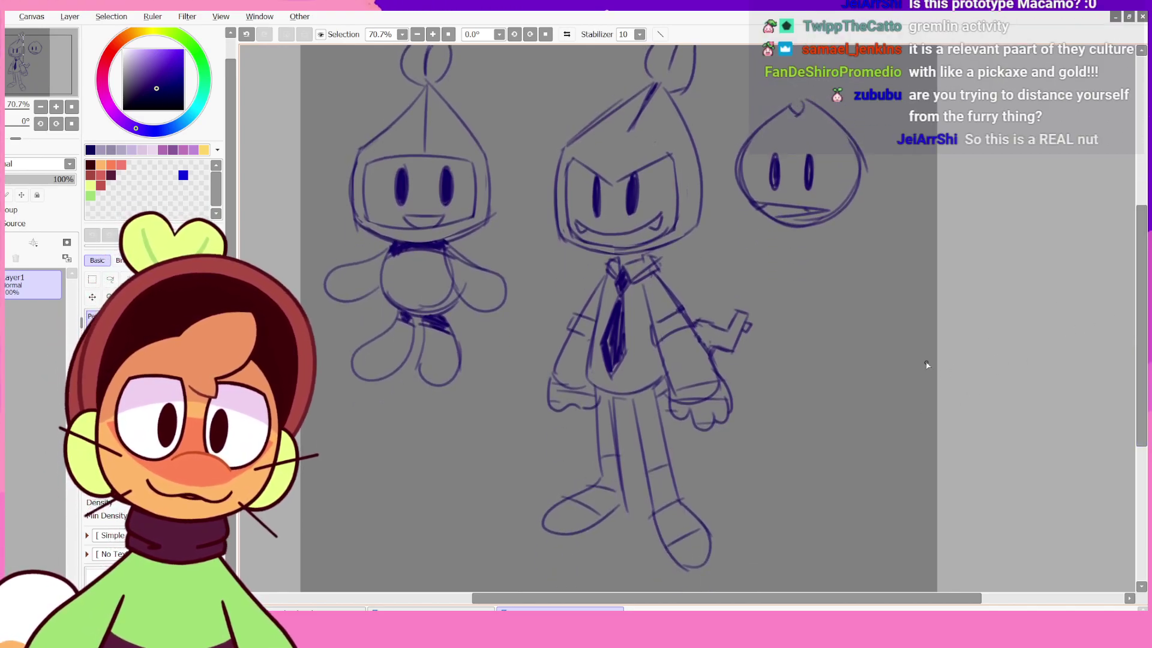
{"action": "mouse_move", "coordinate": [834, 314]}
{"action": "left_mouse_down"}
{"action": "mouse_move", "coordinate": [804, 329]}
{"action": "mouse_move", "coordinate": [884, 365]}
{"action": "mouse_move", "coordinate": [846, 299]}
{"action": "left_mouse_up"}
{"action": "key", "text": "ctrl+z"}
{"action": "key", "text": "ctrl+z"}
{"action": "mouse_move", "coordinate": [858, 303]}
{"action": "left_mouse_down"}
{"action": "mouse_move", "coordinate": [802, 344]}
{"action": "mouse_move", "coordinate": [883, 350]}
{"action": "mouse_move", "coordinate": [848, 299]}
{"action": "mouse_move", "coordinate": [858, 383]}
{"action": "mouse_move", "coordinate": [871, 378]}
{"action": "mouse_move", "coordinate": [837, 382]}
{"action": "left_mouse_up"}
{"action": "key", "text": "ctrl+z"}
{"action": "key", "text": "ctrl+z"}
{"action": "key", "text": "ctrl+z"}
{"action": "key", "text": "ctrl+z"}
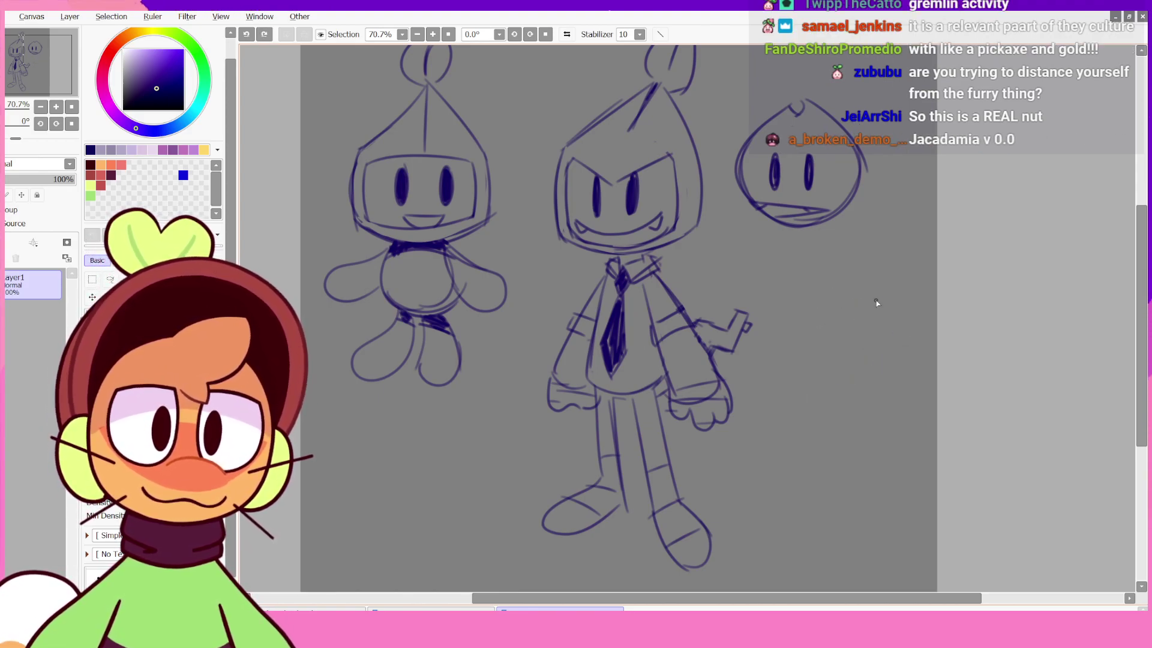
- Sketch a large circle in the empty space below the unhooded head and undo the surplus strokes
{"action": "mouse_move", "coordinate": [874, 303]}
{"action": "left_mouse_down"}
{"action": "mouse_move", "coordinate": [811, 383]}
{"action": "mouse_move", "coordinate": [864, 387]}
{"action": "left_mouse_up"}
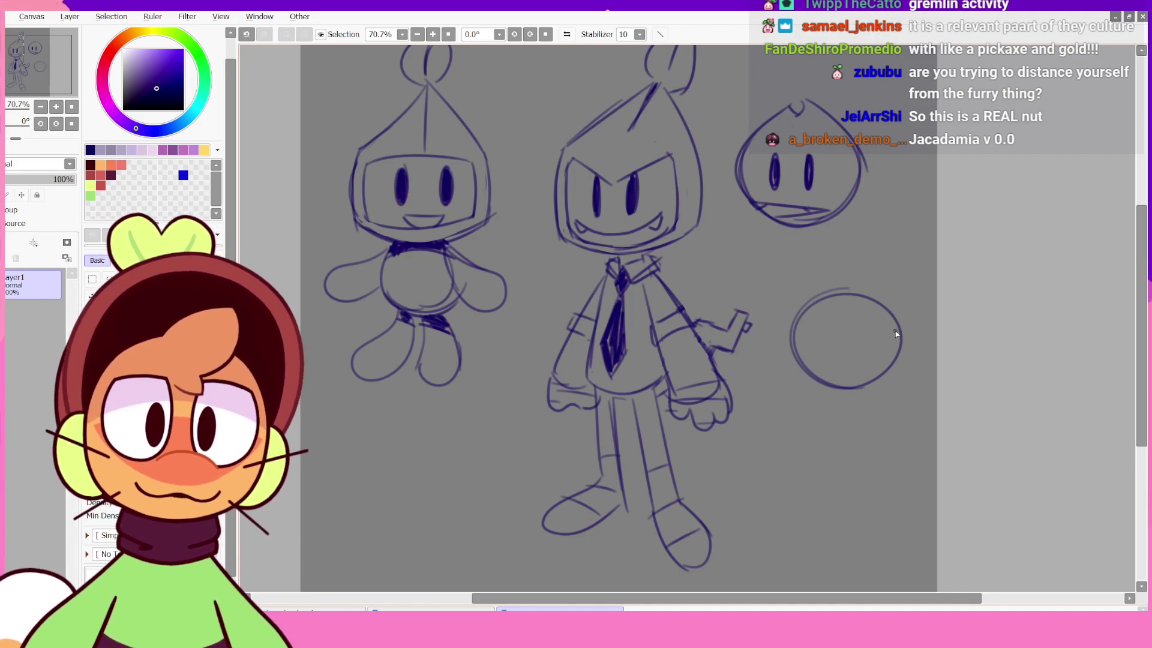
{"action": "key", "text": "ctrl+z"}
{"action": "key", "text": "ctrl+z"}
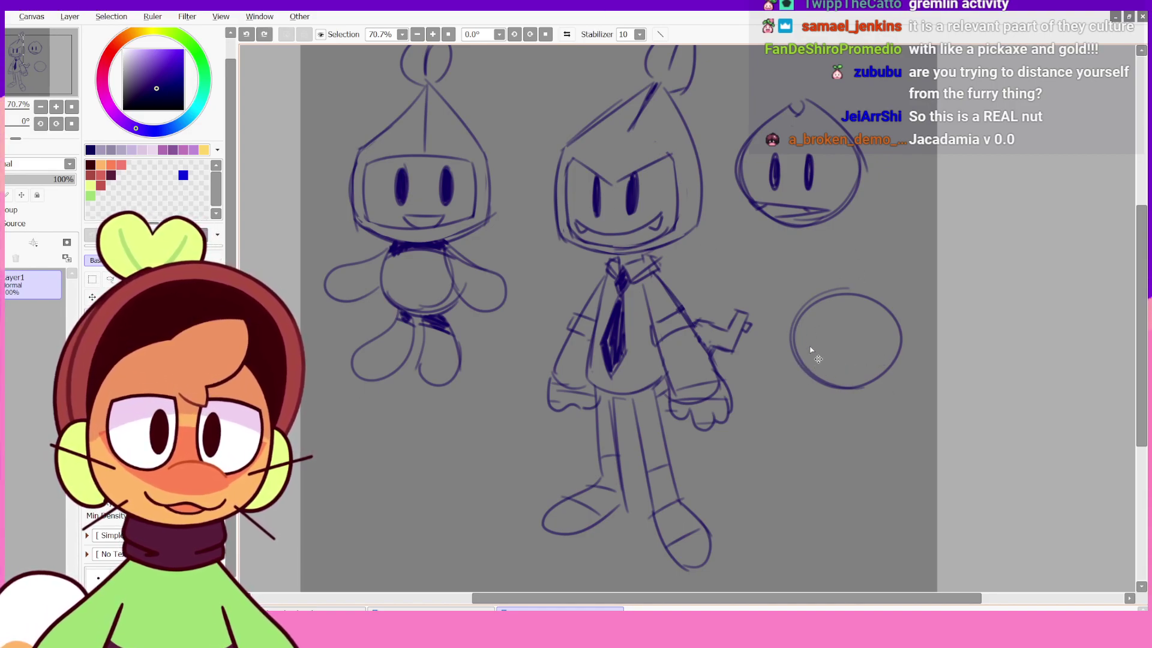
- Draw the hood's face opening and two large drooping eye outlines with a small nose inside the lower circle, undoing surplus strokes
{"action": "mouse_move", "coordinate": [805, 325]}
{"action": "left_mouse_down"}
{"action": "mouse_move", "coordinate": [812, 372]}
{"action": "mouse_move", "coordinate": [898, 367]}
{"action": "mouse_move", "coordinate": [897, 324]}
{"action": "left_mouse_up"}
{"action": "mouse_move", "coordinate": [899, 326]}
{"action": "left_mouse_down"}
{"action": "mouse_move", "coordinate": [804, 324]}
{"action": "mouse_move", "coordinate": [853, 339]}
{"action": "mouse_move", "coordinate": [853, 322]}
{"action": "left_mouse_up"}
{"action": "key", "text": "ctrl+z"}
{"action": "key", "text": "ctrl+z"}
{"action": "mouse_move", "coordinate": [813, 326]}
{"action": "left_mouse_down"}
{"action": "mouse_move", "coordinate": [812, 339]}
{"action": "mouse_move", "coordinate": [897, 324]}
{"action": "left_mouse_up"}
{"action": "key", "text": "ctrl+z"}
{"action": "key", "text": "ctrl+z"}
{"action": "key", "text": "ctrl+z"}
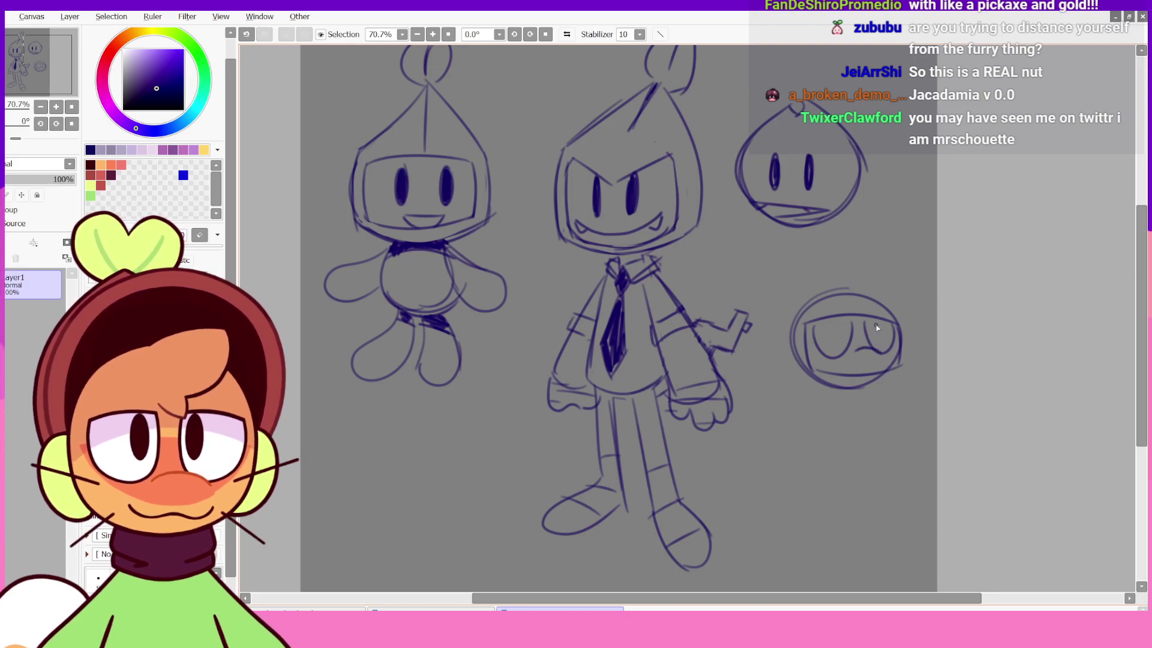
- Add narrow oval pupils inside the large eyes and a small frowning mouth to the lower head
{"action": "key", "text": "ctrl+z"}
{"action": "left_click_drag", "start_coordinate": [832, 326], "coordinate": [835, 349]}
{"action": "key", "text": "ctrl+z"}
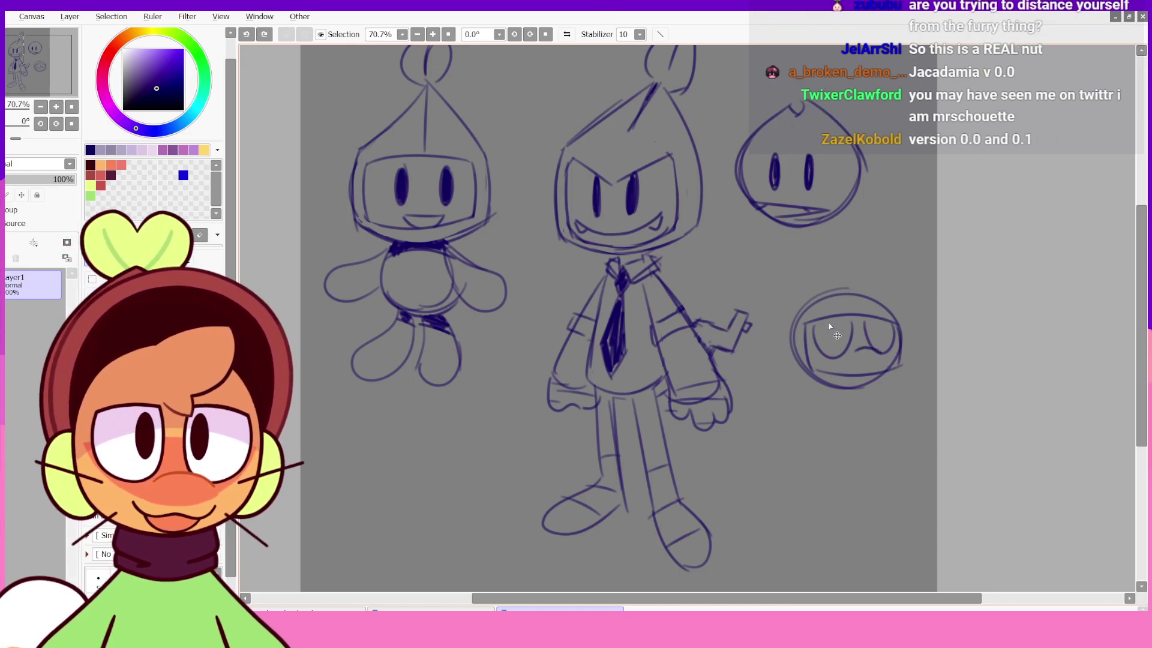
{"action": "key", "text": "ctrl+z"}
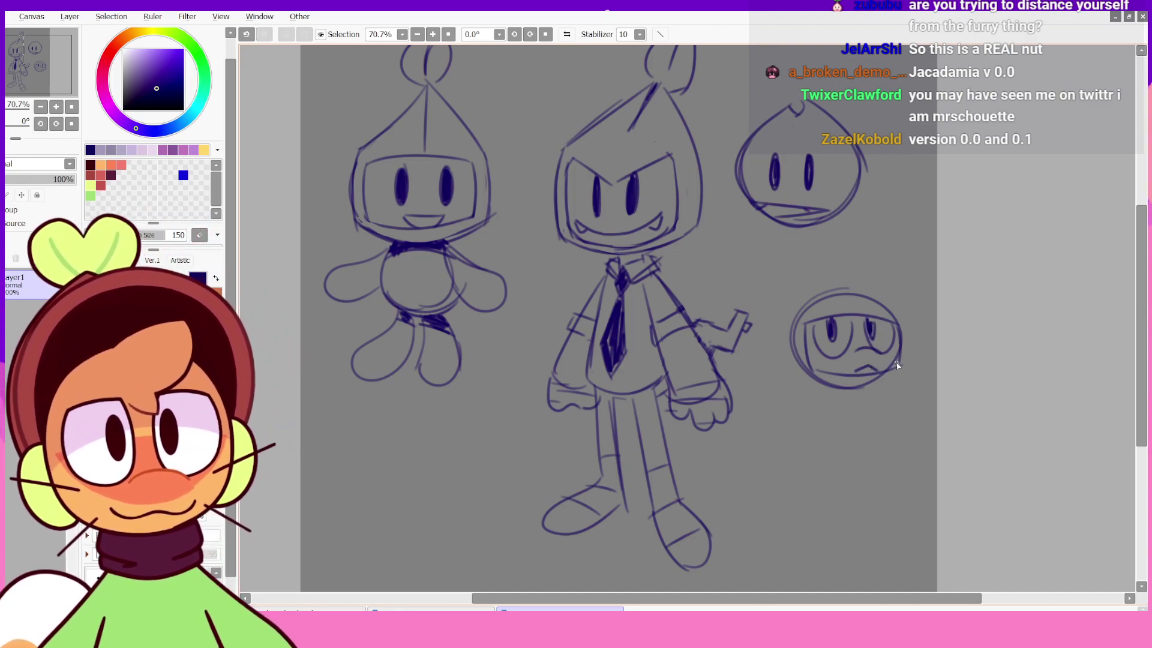
{"action": "key", "text": "ctrl+z"}
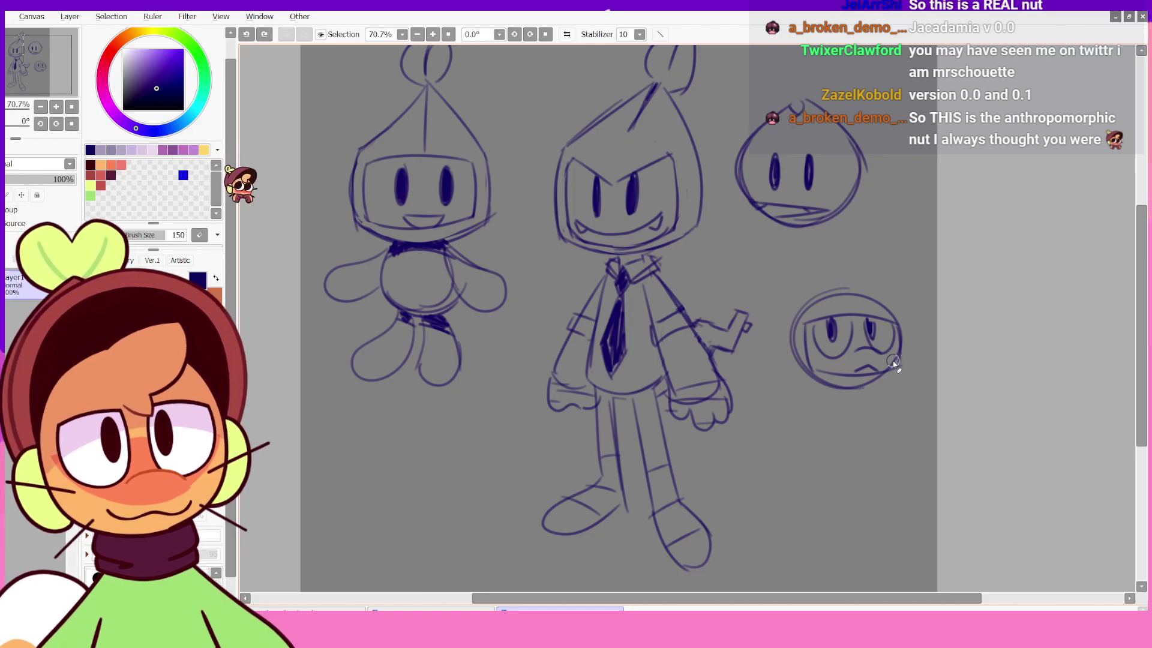
- Extend the lower head's outline into a squarer hood edge at the jaw and right cheek, undoing surplus strokes
{"action": "mouse_move", "coordinate": [893, 361]}
{"action": "left_mouse_down"}
{"action": "mouse_move", "coordinate": [818, 376]}
{"action": "mouse_move", "coordinate": [821, 389]}
{"action": "mouse_move", "coordinate": [839, 387]}
{"action": "mouse_move", "coordinate": [808, 381]}
{"action": "mouse_move", "coordinate": [906, 364]}
{"action": "mouse_move", "coordinate": [863, 379]}
{"action": "mouse_move", "coordinate": [808, 375]}
{"action": "mouse_move", "coordinate": [905, 374]}
{"action": "left_mouse_up"}
{"action": "key", "text": "ctrl+z"}
{"action": "key", "text": "n"}
{"action": "key", "text": "ctrl+z"}
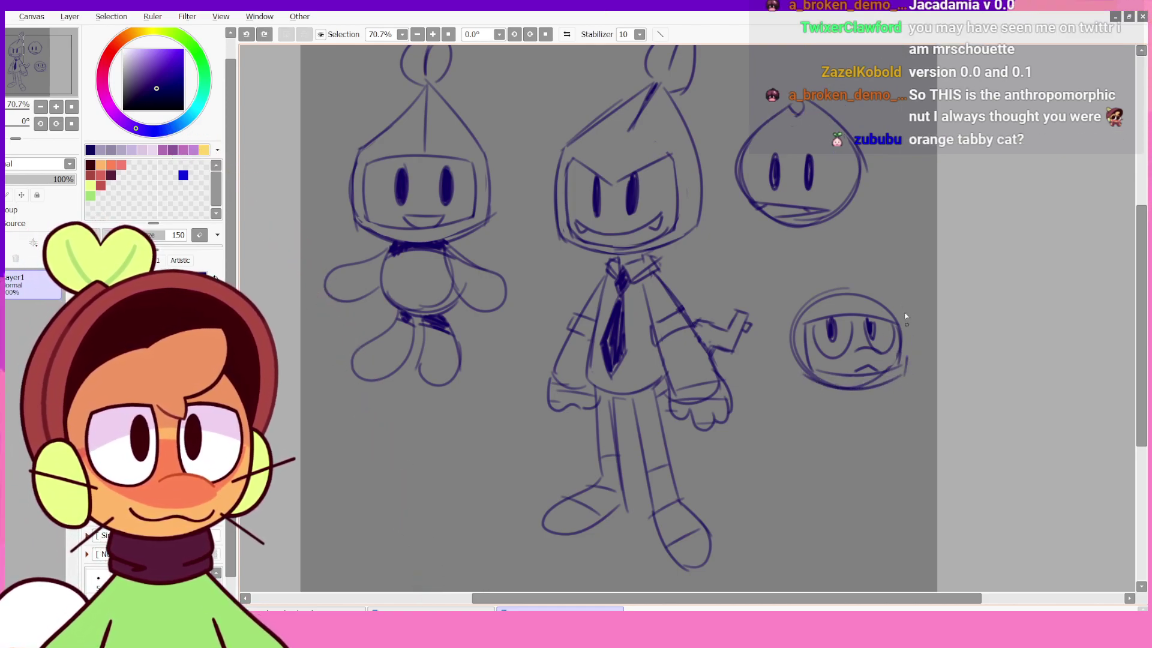
- Sketch two pointed cat ears on the lower head with a peaked hood tip between them
{"action": "left_click_drag", "start_coordinate": [890, 258], "coordinate": [902, 300]}
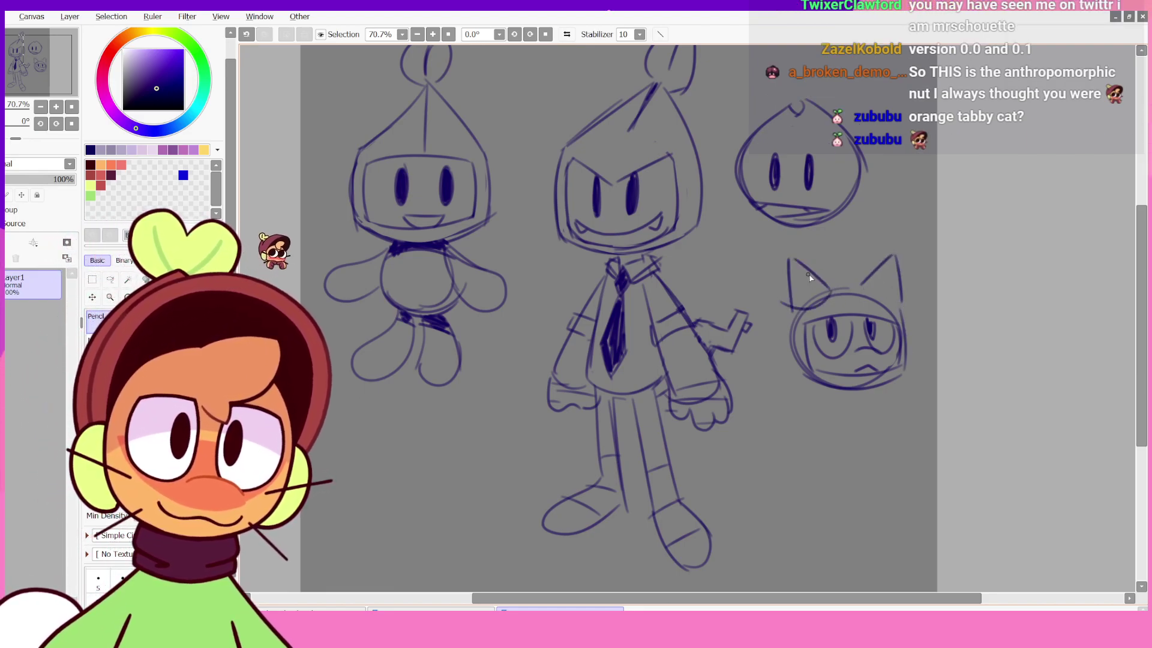
{"action": "key", "text": "ctrl+z"}
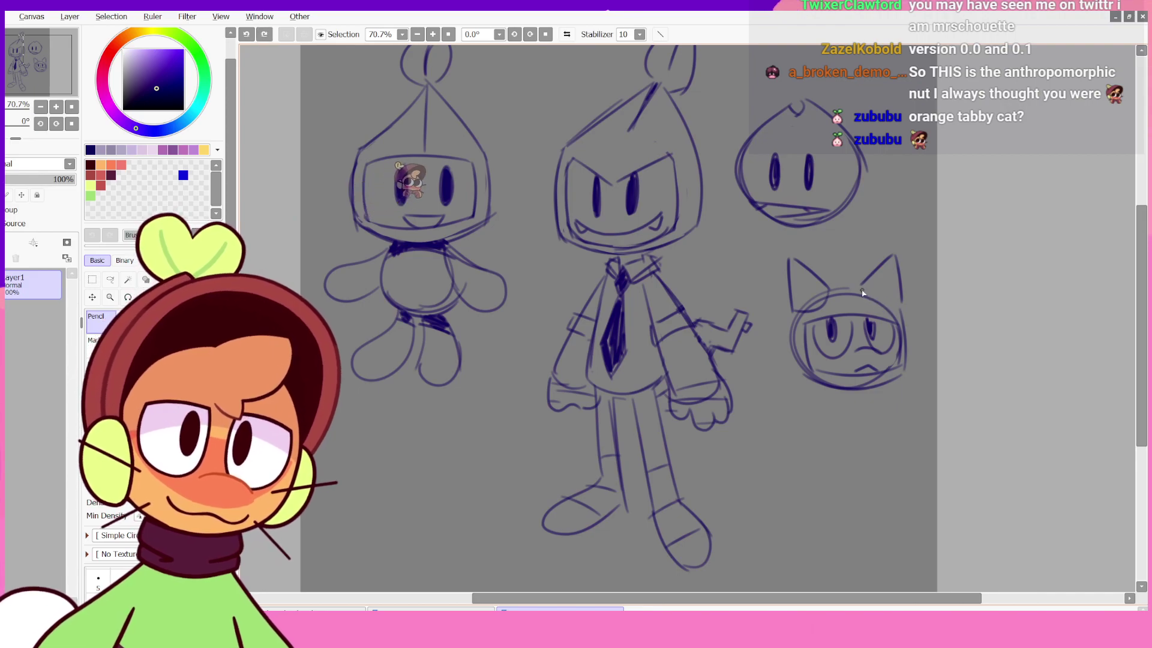
{"action": "left_click_drag", "start_coordinate": [862, 290], "coordinate": [902, 310]}
{"action": "mouse_move", "coordinate": [863, 277]}
{"action": "left_mouse_down"}
{"action": "mouse_move", "coordinate": [817, 247]}
{"action": "mouse_move", "coordinate": [793, 364]}
{"action": "left_mouse_up"}
{"action": "key", "text": "ctrl+z"}
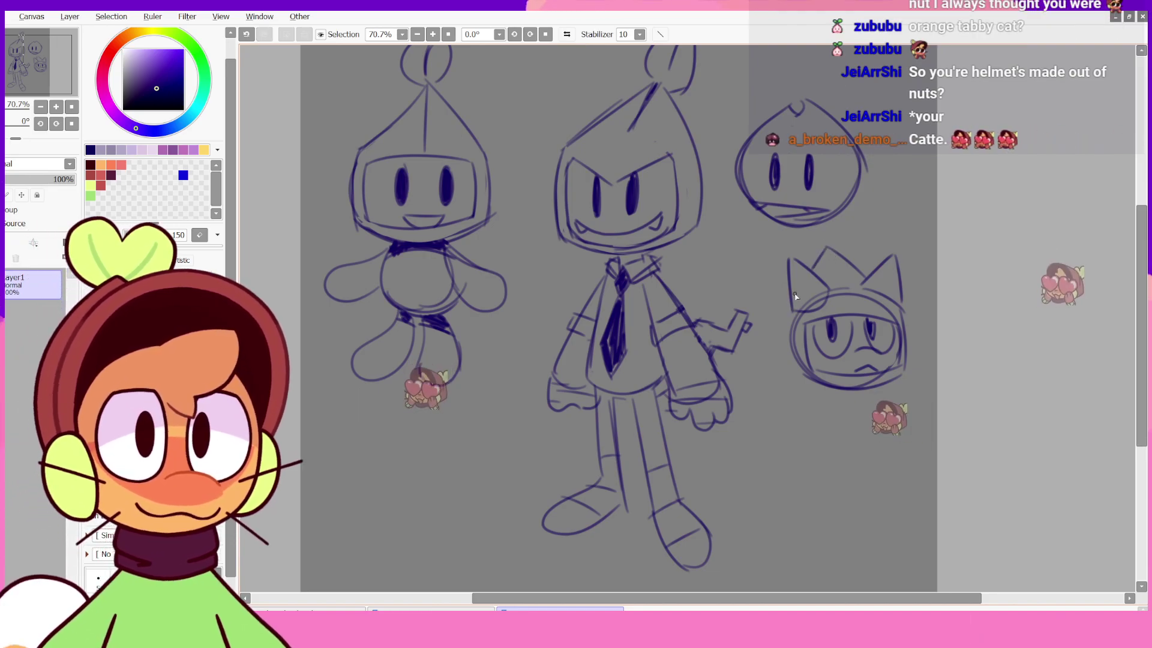
- Draw the hood's remaining side edge, mirror the canvas view, and refine the far ear with an inner line
{"action": "left_click_drag", "start_coordinate": [789, 309], "coordinate": [793, 374]}
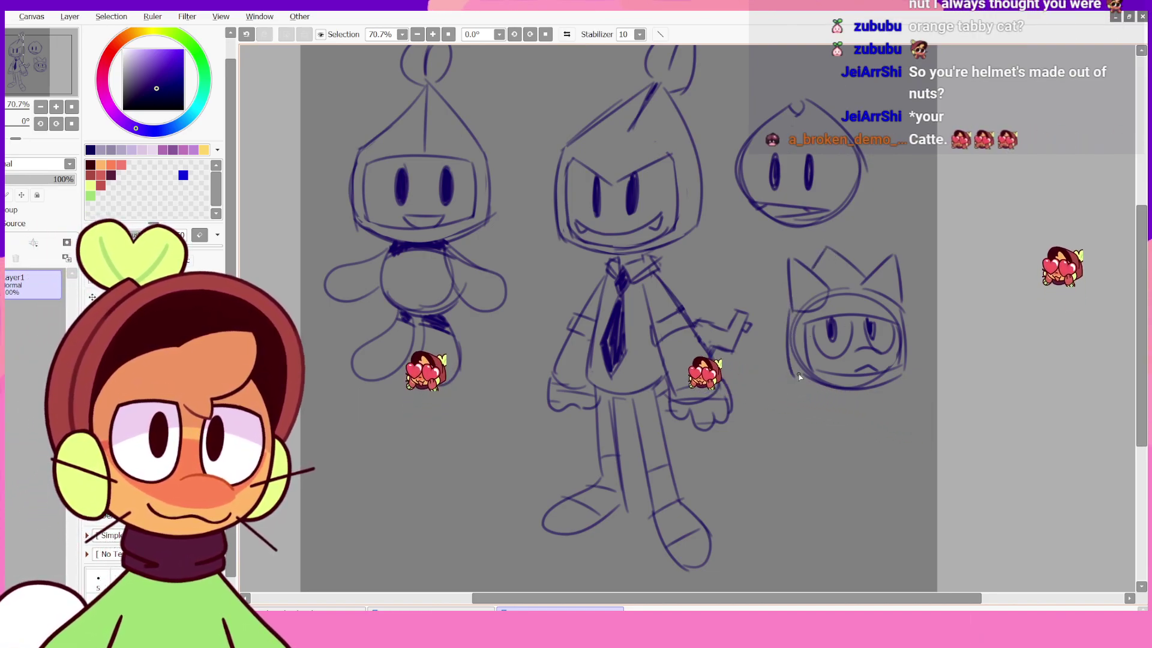
{"action": "key", "text": "ctrl+z"}
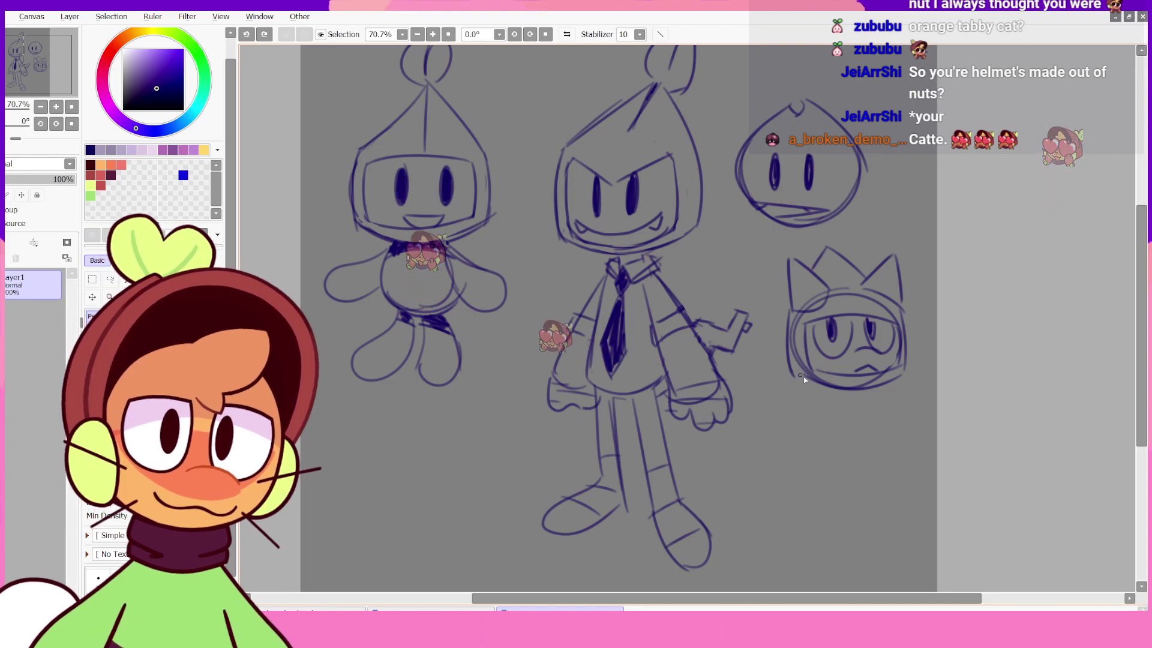
{"action": "left_click", "coordinate": [566, 35]}
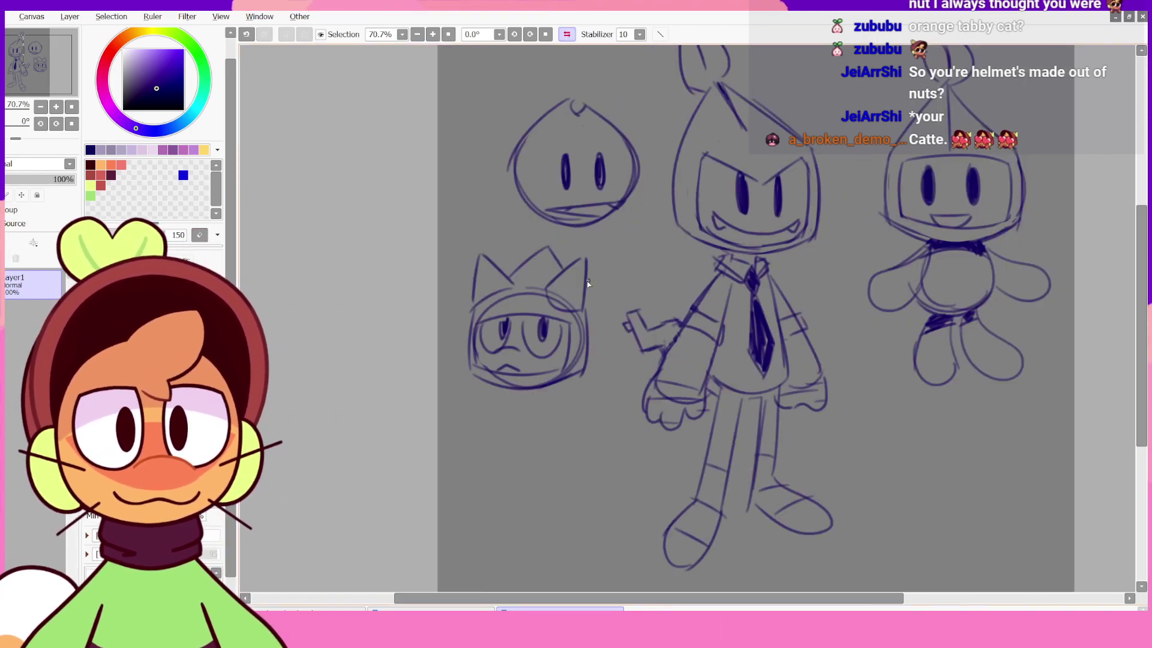
{"action": "key", "text": "ctrl+z"}
{"action": "left_click_drag", "start_coordinate": [585, 261], "coordinate": [575, 310]}
{"action": "key", "text": "ctrl+z"}
{"action": "key", "text": "ctrl+z"}
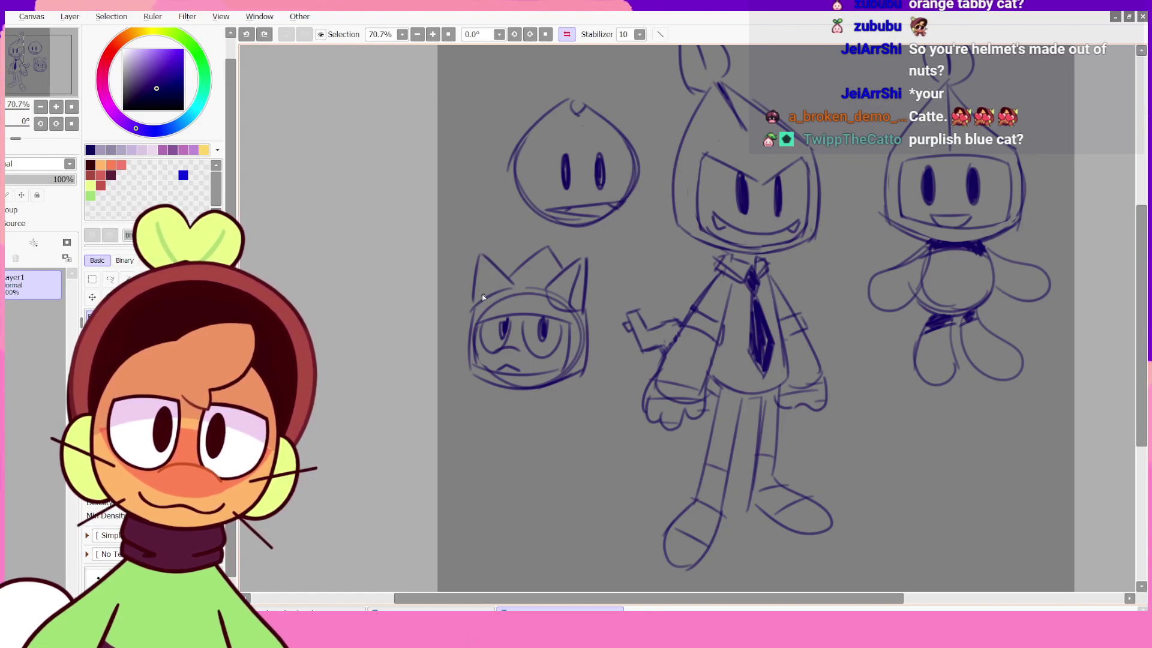
- Fill the insides of both cat ears dark and return the mirrored canvas view to normal
{"action": "left_click_drag", "start_coordinate": [483, 297], "coordinate": [480, 255]}
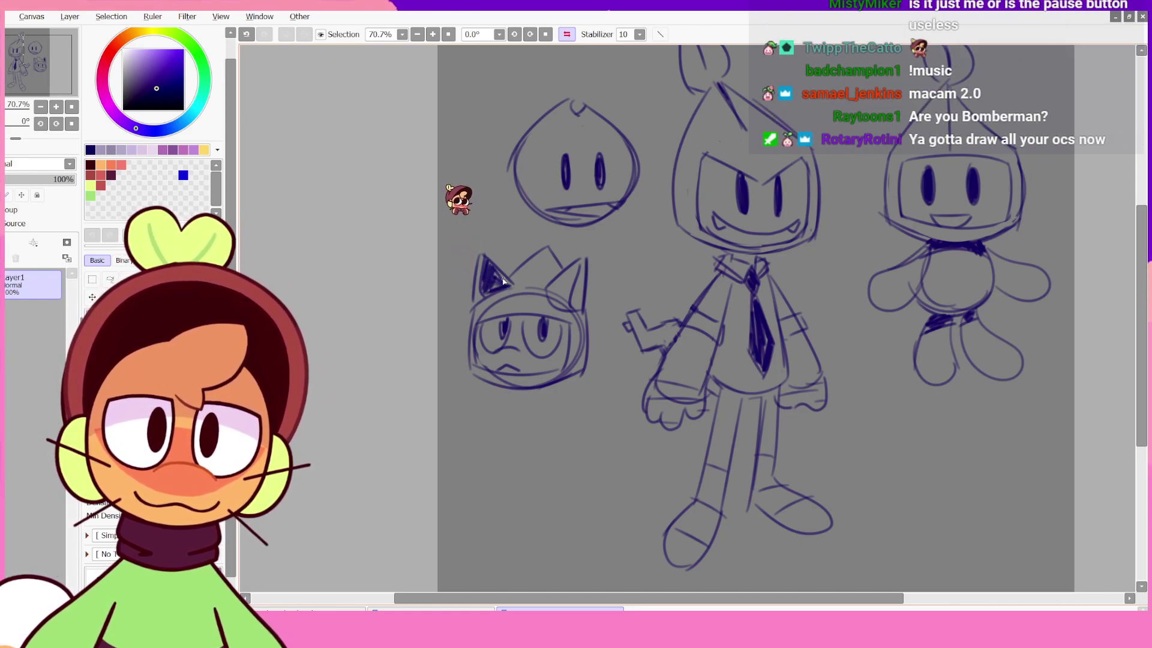
{"action": "left_click_drag", "start_coordinate": [496, 287], "coordinate": [504, 277]}
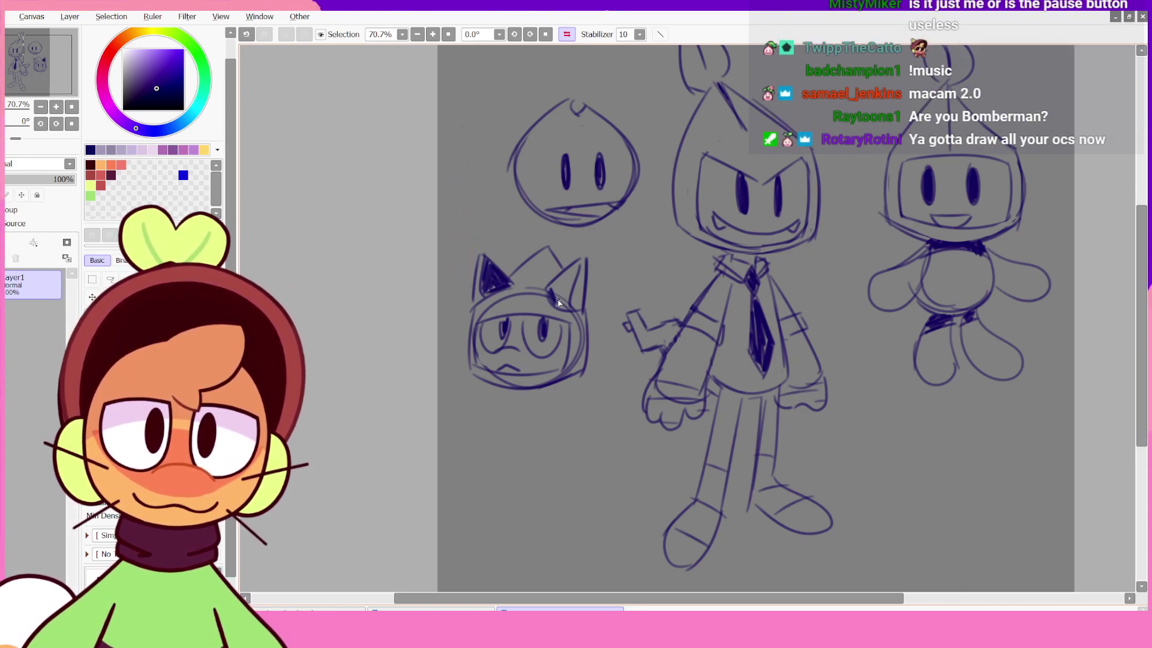
{"action": "key", "text": "ctrl+z"}
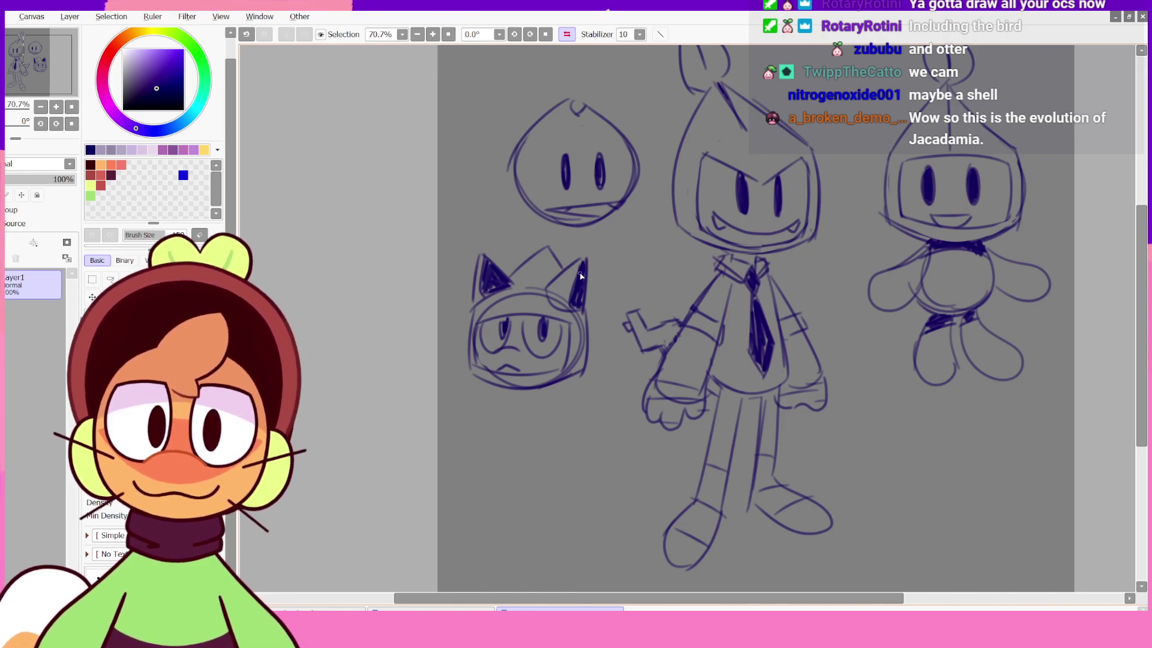
{"action": "left_click", "coordinate": [567, 35]}
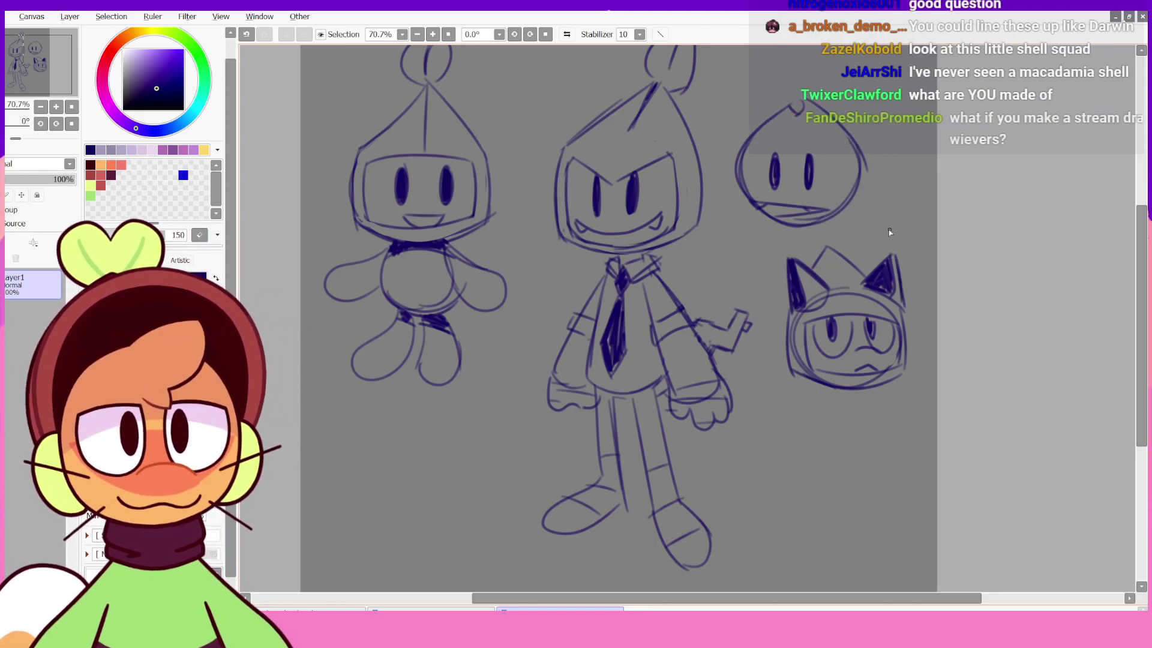
- Lasso the cat-eared head, move it farther down below the round head, and deselect it
{"action": "left_click_drag", "start_coordinate": [892, 234], "coordinate": [864, 224]}
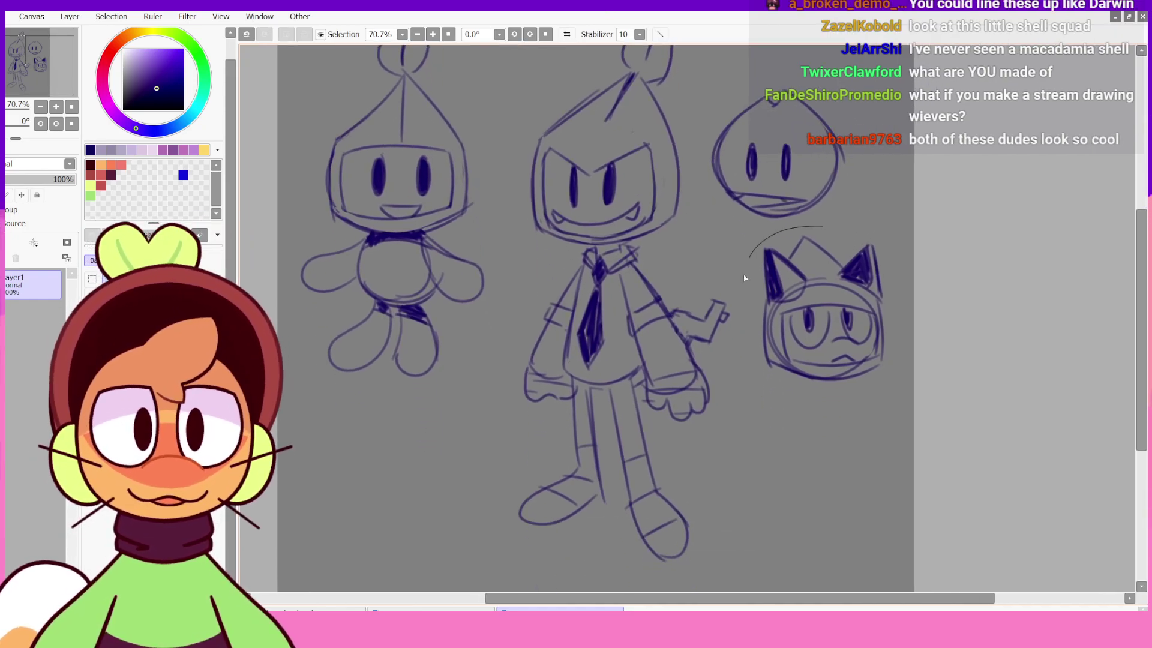
{"action": "left_click_drag", "start_coordinate": [890, 367], "coordinate": [902, 241]}
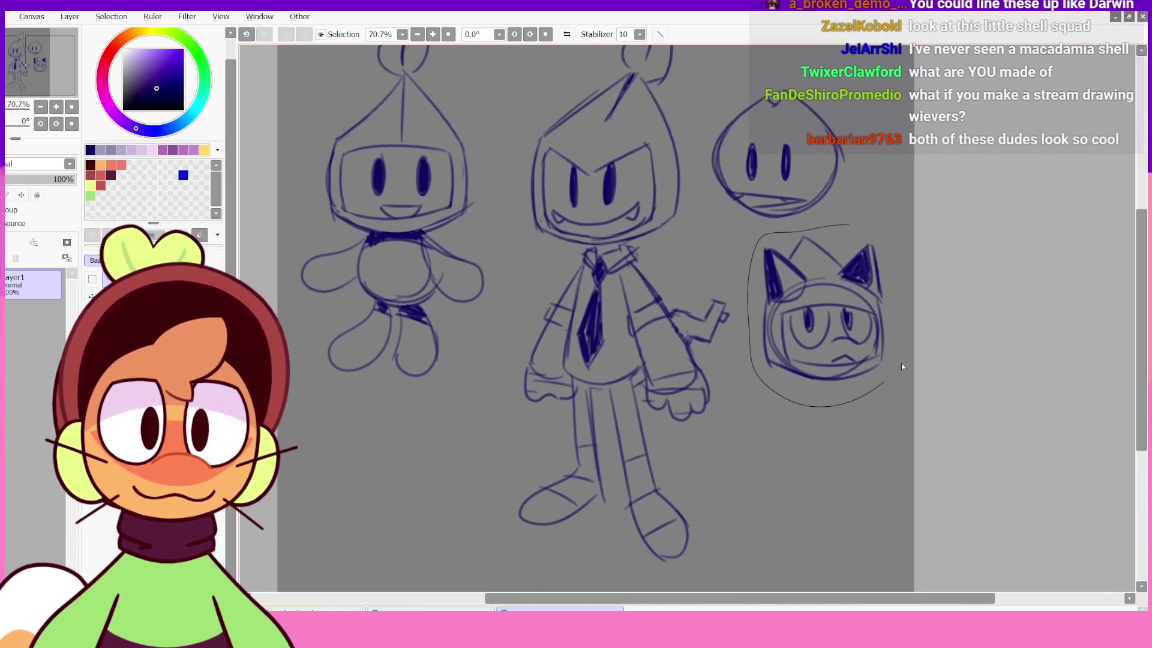
{"action": "left_click_drag", "start_coordinate": [901, 366], "coordinate": [888, 240]}
{"action": "left_click_drag", "start_coordinate": [846, 303], "coordinate": [844, 360]}
{"action": "key", "text": "ctrl+d"}
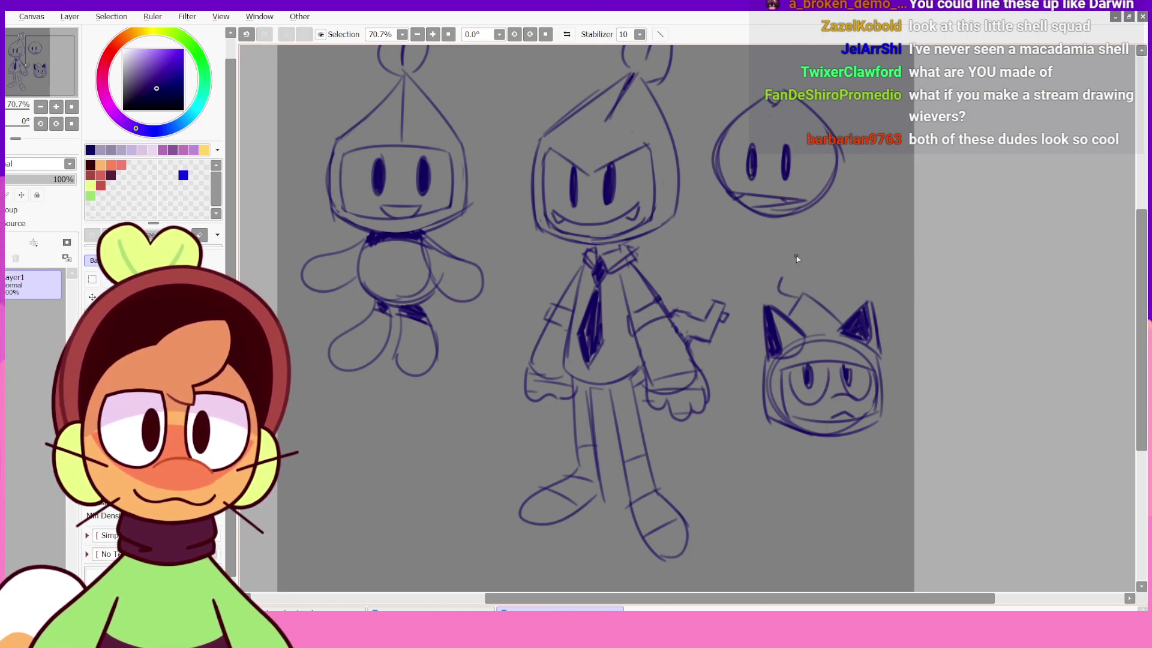
- Sketch a pointed leaf with a centre vein on the tip of the cat-eared hood, redoing strokes
{"action": "key", "text": "ctrl+z"}
{"action": "mouse_move", "coordinate": [807, 249]}
{"action": "left_mouse_down"}
{"action": "mouse_move", "coordinate": [821, 273]}
{"action": "mouse_move", "coordinate": [815, 292]}
{"action": "mouse_move", "coordinate": [803, 261]}
{"action": "mouse_move", "coordinate": [801, 293]}
{"action": "left_mouse_up"}
{"action": "key", "text": "ctrl+z"}
{"action": "key", "text": "ctrl+z"}
{"action": "left_click_drag", "start_coordinate": [901, 266], "coordinate": [890, 204]}
{"action": "key", "text": "ctrl+z"}
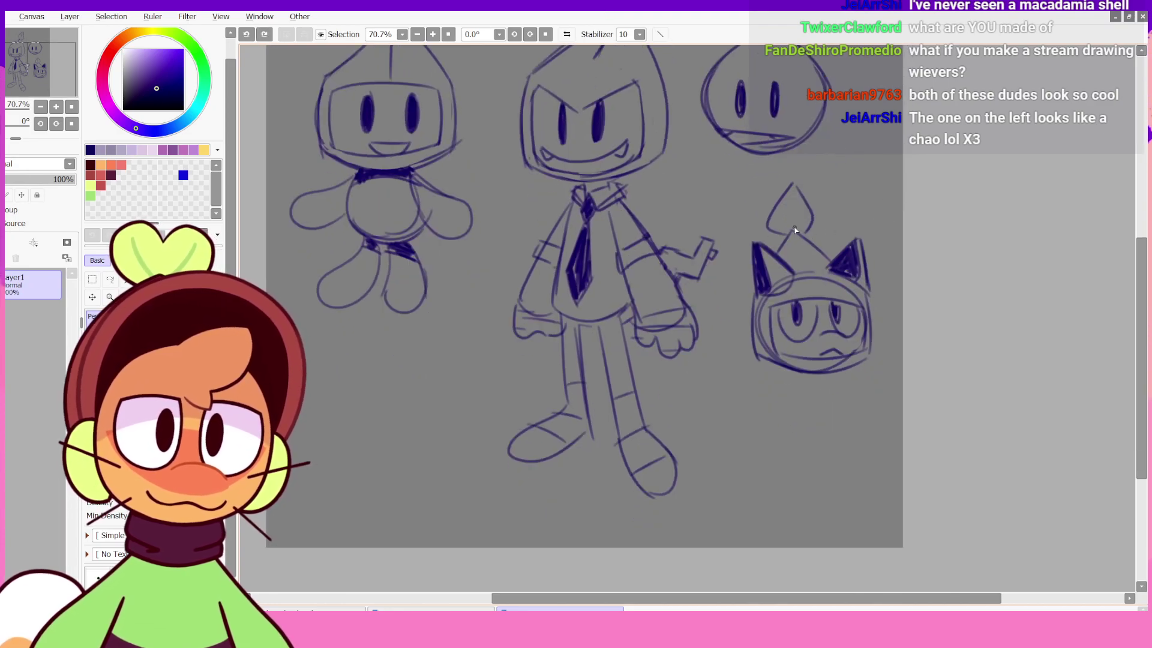
{"action": "left_click_drag", "start_coordinate": [788, 199], "coordinate": [792, 229]}
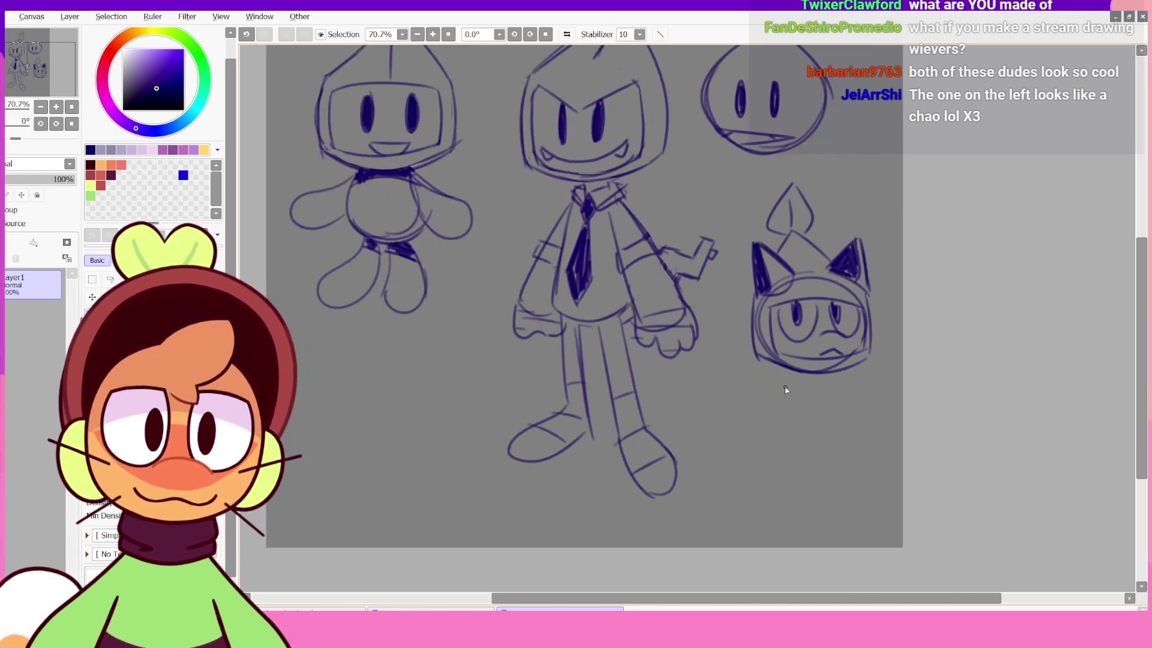
- Sketch a slanted scarf band beneath the cat-eared head, redoing its edges, and shade the inside of its fold dark
{"action": "left_click_drag", "start_coordinate": [772, 366], "coordinate": [771, 385]}
{"action": "key", "text": "ctrl+z"}
{"action": "left_click_drag", "start_coordinate": [770, 386], "coordinate": [840, 401]}
{"action": "key", "text": "ctrl+z"}
{"action": "key", "text": "ctrl+z"}
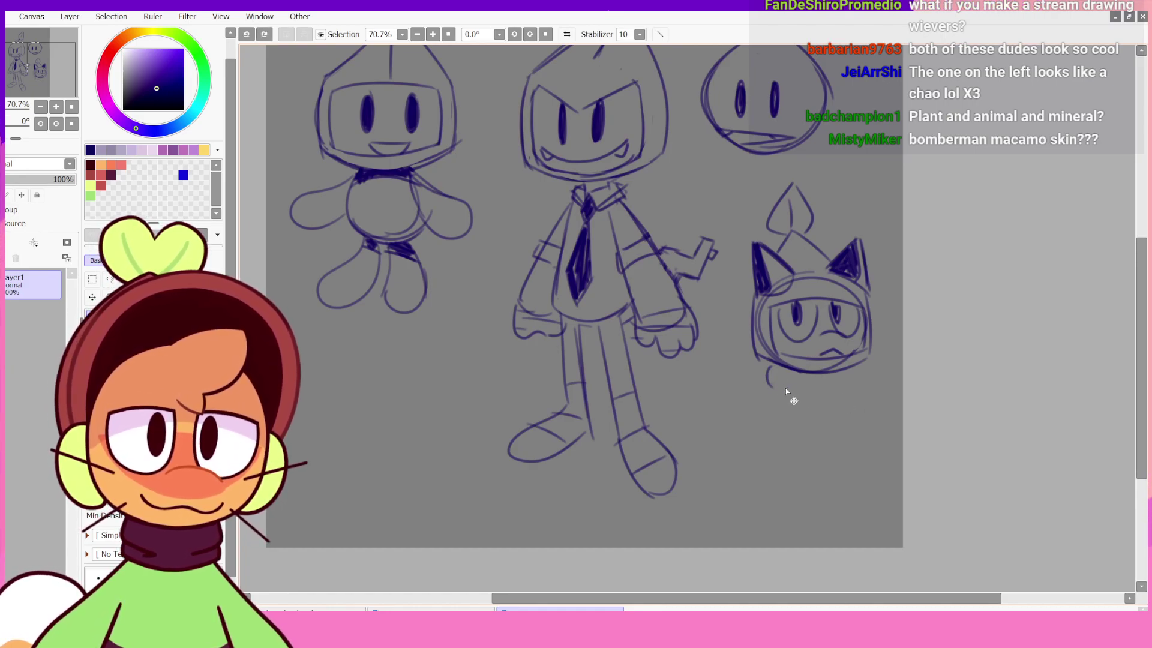
{"action": "mouse_move", "coordinate": [771, 384]}
{"action": "left_mouse_down"}
{"action": "mouse_move", "coordinate": [839, 405]}
{"action": "mouse_move", "coordinate": [848, 373]}
{"action": "left_mouse_up"}
{"action": "key", "text": "ctrl+z"}
{"action": "mouse_move", "coordinate": [839, 403]}
{"action": "left_mouse_down"}
{"action": "mouse_move", "coordinate": [846, 371]}
{"action": "mouse_move", "coordinate": [820, 380]}
{"action": "mouse_move", "coordinate": [842, 385]}
{"action": "left_mouse_up"}
{"action": "key", "text": "ctrl+z"}
{"action": "key", "text": "ctrl+z"}
{"action": "key", "text": "ctrl+z"}
{"action": "key", "text": "ctrl+z"}
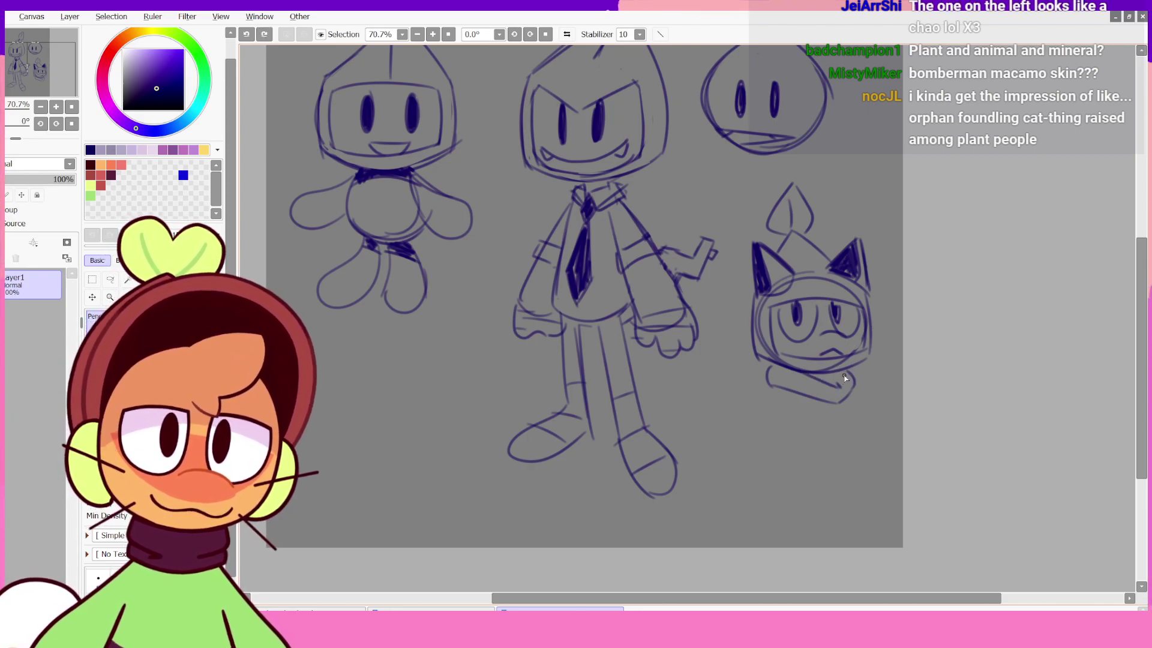
{"action": "mouse_move", "coordinate": [840, 383]}
{"action": "left_mouse_down"}
{"action": "mouse_move", "coordinate": [810, 375]}
{"action": "mouse_move", "coordinate": [843, 375]}
{"action": "left_mouse_up"}
{"action": "key", "text": "ctrl+z"}
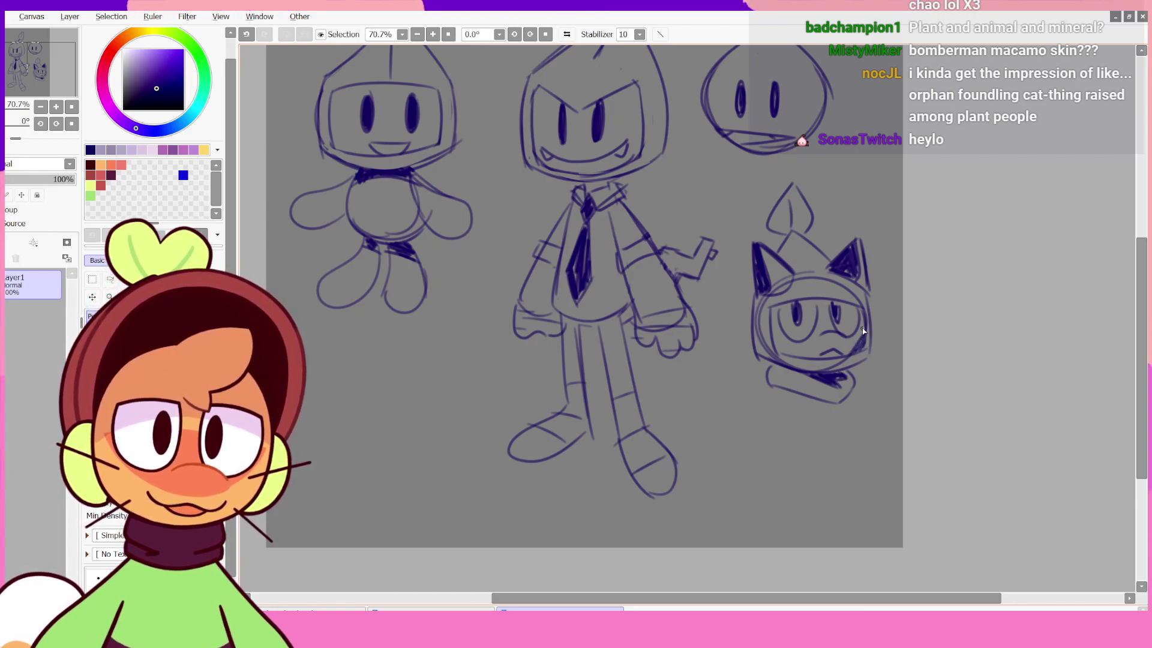
- Fill the upper face area around the cat-eared character's eyes dark and reinforce the hood's lower edge
{"action": "key", "text": "ctrl+z"}
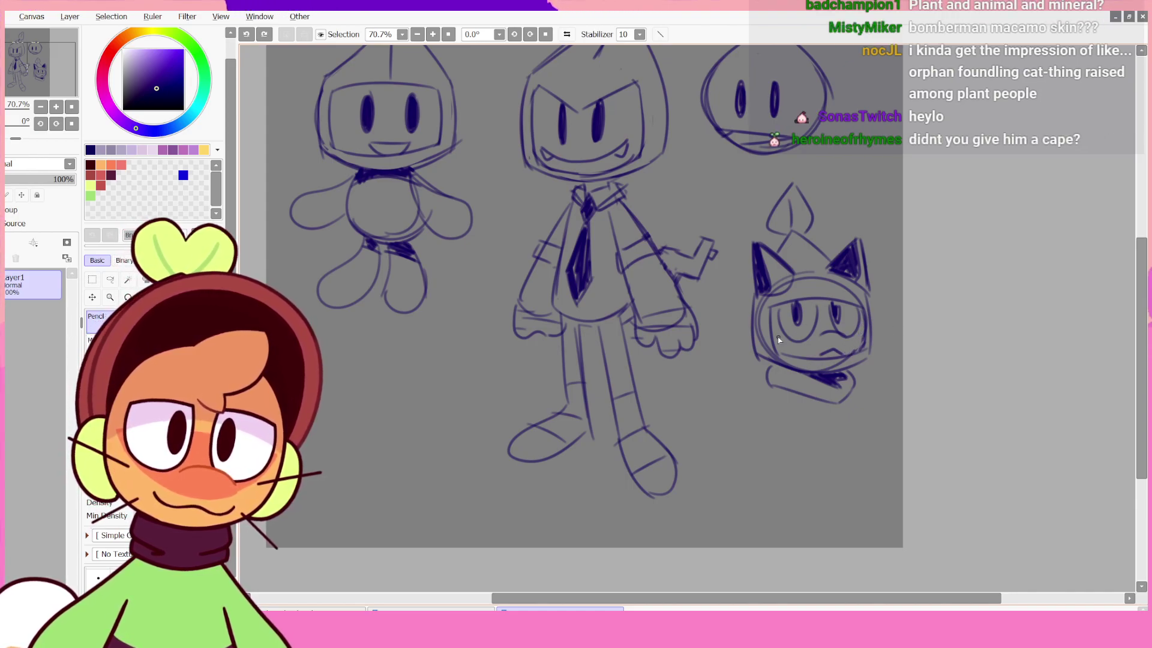
{"action": "left_click_drag", "start_coordinate": [779, 338], "coordinate": [828, 320]}
{"action": "key", "text": "ctrl+z"}
{"action": "key", "text": "ctrl+z"}
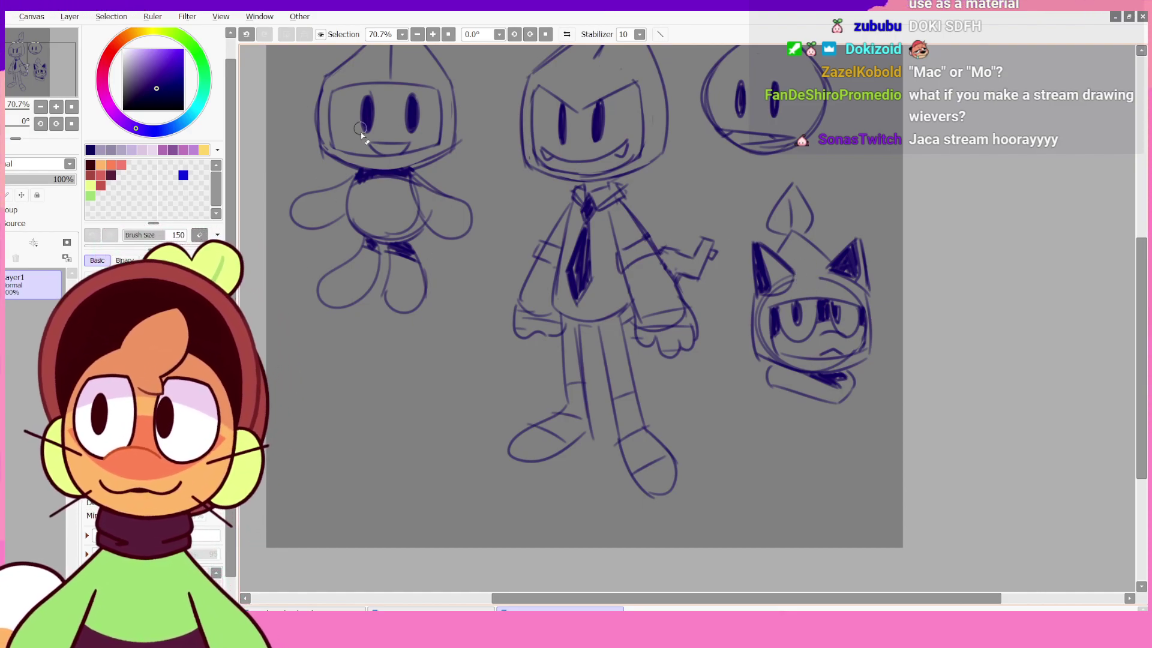
{"action": "left_click_drag", "start_coordinate": [815, 373], "coordinate": [796, 373]}
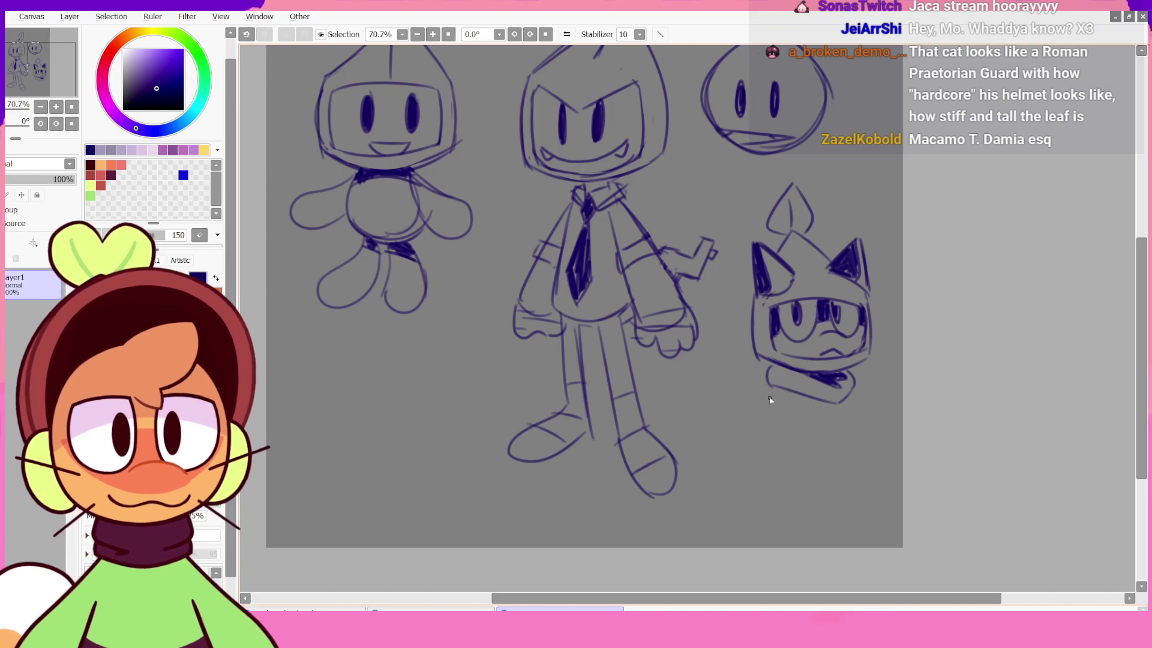
- Sketch a small torso beneath the scarf with sloping sides and a rounded bottom, redoing strokes
{"action": "key", "text": "ctrl+z"}
{"action": "mouse_move", "coordinate": [775, 391]}
{"action": "left_mouse_down"}
{"action": "mouse_move", "coordinate": [764, 466]}
{"action": "mouse_move", "coordinate": [840, 416]}
{"action": "left_mouse_up"}
{"action": "key", "text": "ctrl+z"}
{"action": "key", "text": "ctrl+z"}
{"action": "left_click_drag", "start_coordinate": [781, 451], "coordinate": [844, 409]}
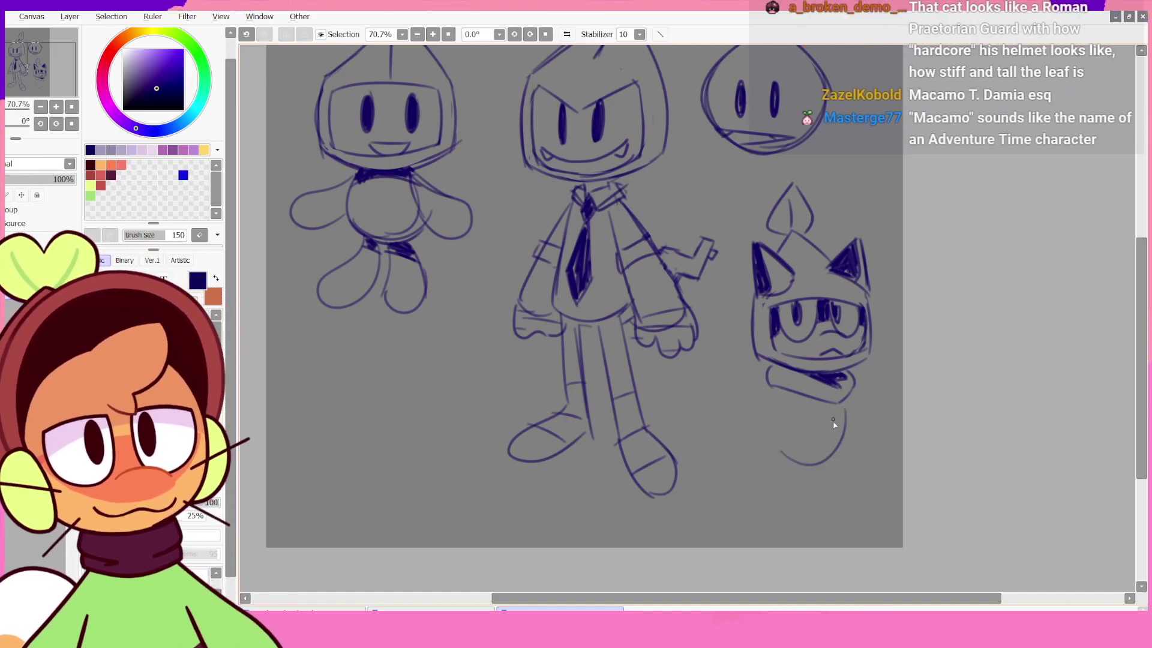
{"action": "key", "text": "ctrl+z"}
{"action": "left_click_drag", "start_coordinate": [783, 449], "coordinate": [858, 443]}
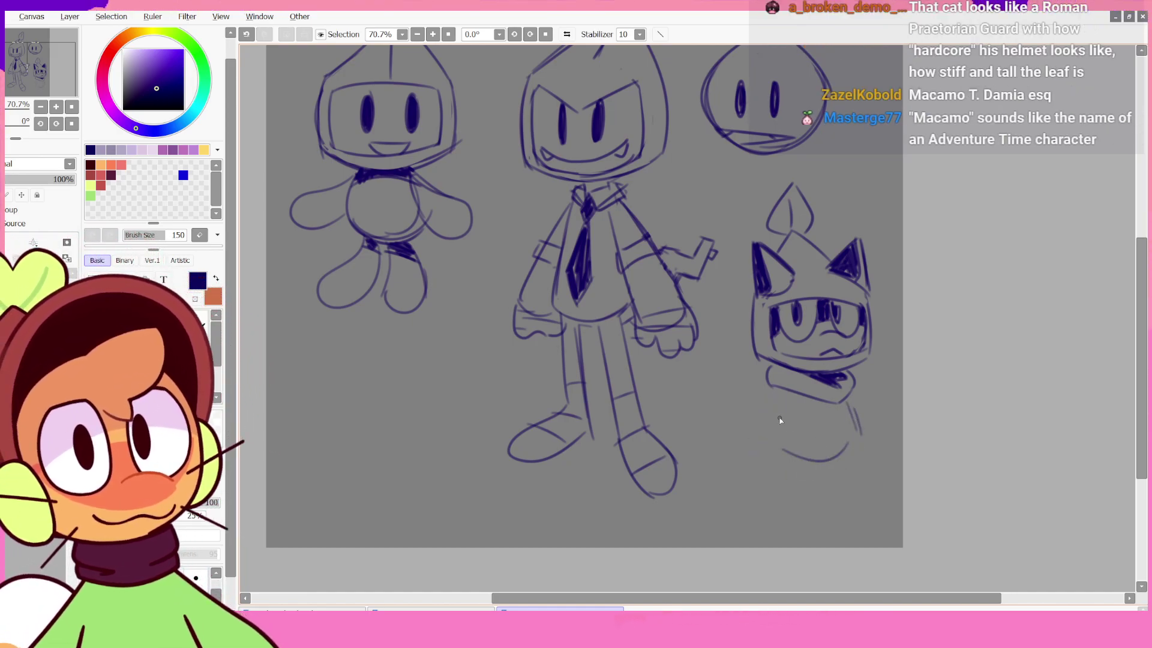
{"action": "left_click_drag", "start_coordinate": [781, 395], "coordinate": [771, 435]}
{"action": "key", "text": "ctrl+z"}
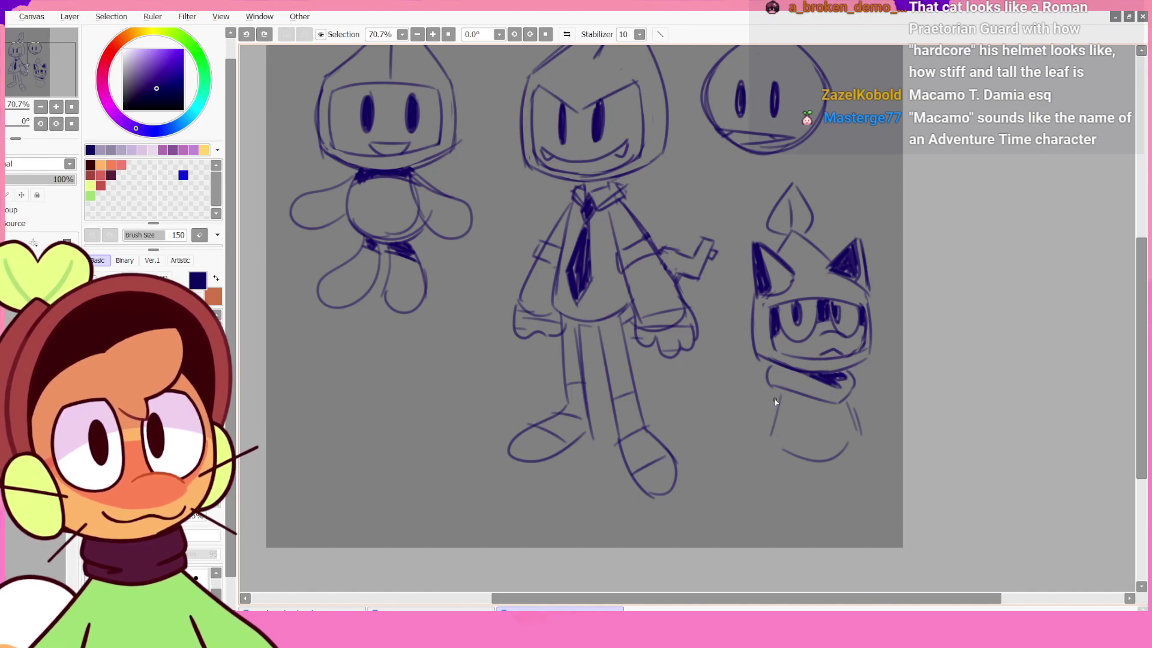
- Sketch short arms with rounded ends on both sides of the cat-eared character's torso
{"action": "left_click_drag", "start_coordinate": [778, 391], "coordinate": [767, 417]}
{"action": "mouse_move", "coordinate": [762, 428]}
{"action": "left_mouse_down"}
{"action": "mouse_move", "coordinate": [793, 460]}
{"action": "mouse_move", "coordinate": [810, 466]}
{"action": "mouse_move", "coordinate": [813, 430]}
{"action": "left_mouse_up"}
{"action": "key", "text": "ctrl+z"}
{"action": "key", "text": "ctrl+z"}
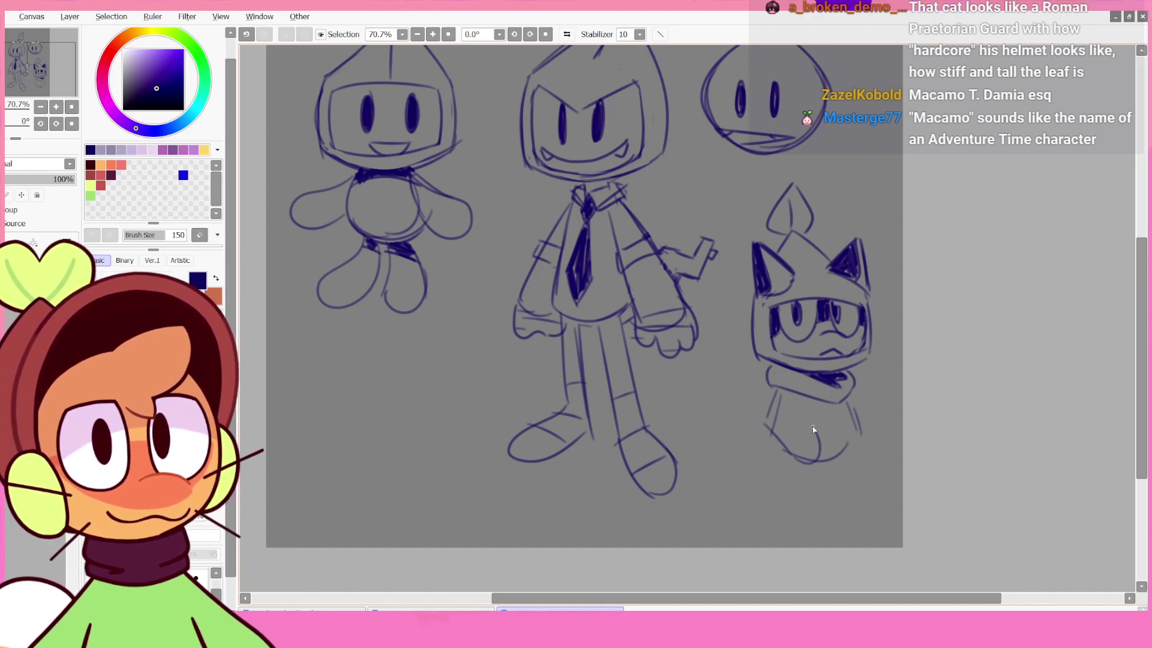
{"action": "key", "text": "ctrl+z"}
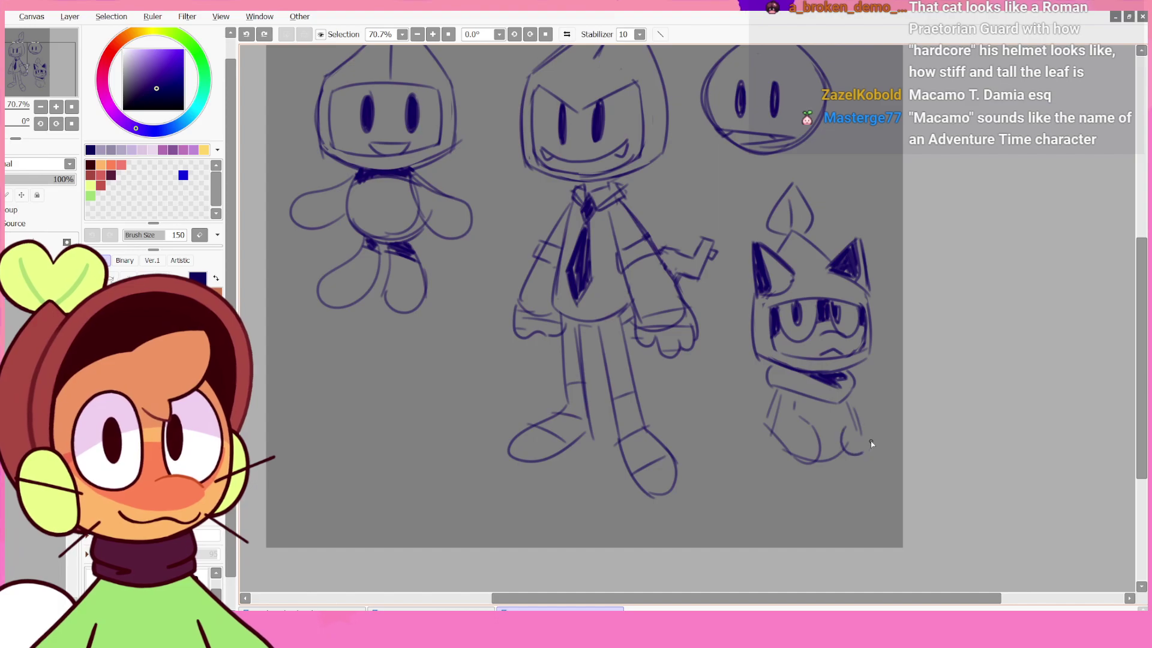
{"action": "key", "text": "ctrl+z"}
{"action": "mouse_move", "coordinate": [858, 409]}
{"action": "left_mouse_down"}
{"action": "mouse_move", "coordinate": [873, 456]}
{"action": "mouse_move", "coordinate": [855, 410]}
{"action": "left_mouse_up"}
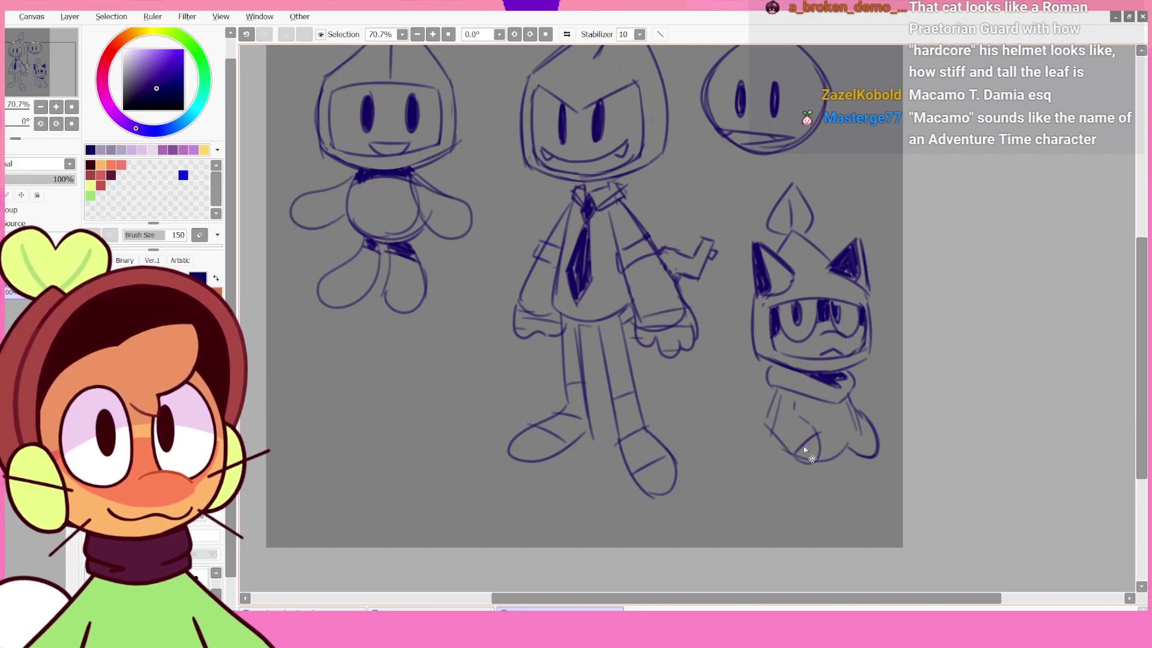
- Redraw the small character's left-hand arm with firmer outer and inner edges
{"action": "key", "text": "ctrl+z"}
{"action": "key", "text": "ctrl+z"}
{"action": "mouse_move", "coordinate": [795, 455]}
{"action": "left_mouse_down"}
{"action": "mouse_move", "coordinate": [819, 432]}
{"action": "mouse_move", "coordinate": [765, 426]}
{"action": "mouse_move", "coordinate": [779, 390]}
{"action": "left_mouse_up"}
{"action": "left_click_drag", "start_coordinate": [813, 436], "coordinate": [793, 402]}
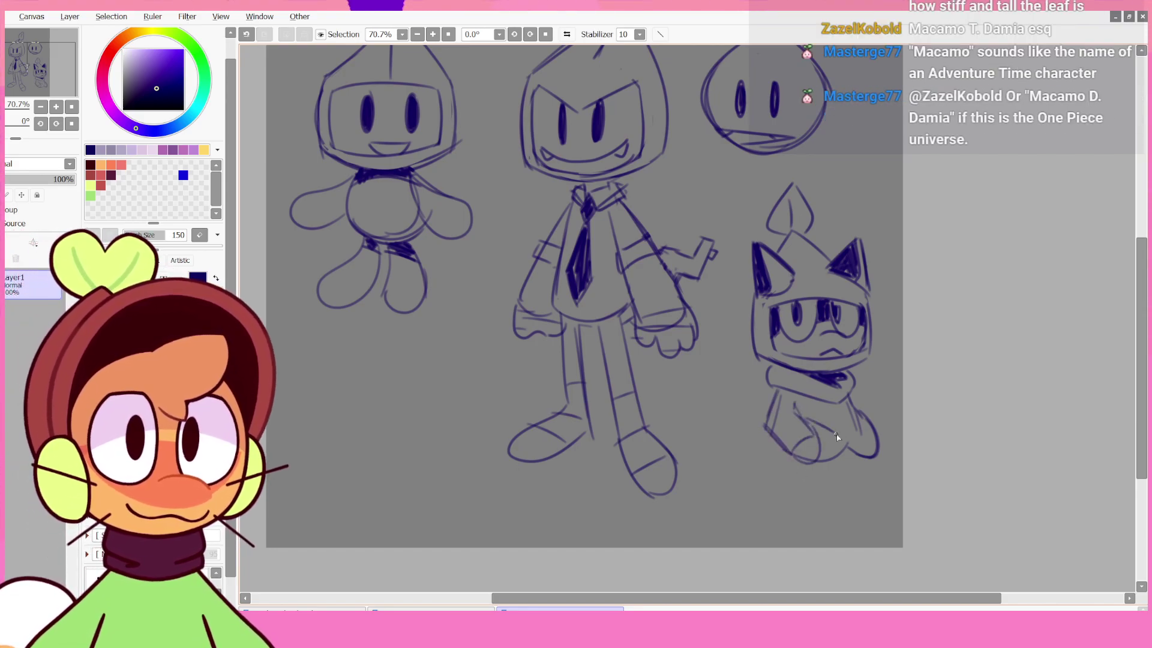
- Draw a zigzag hem across the small character's torso and strengthen the rounded bottom edge, undoing surplus strokes
{"action": "key", "text": "ctrl+z"}
{"action": "left_click_drag", "start_coordinate": [847, 424], "coordinate": [852, 418]}
{"action": "key", "text": "ctrl+z"}
{"action": "mouse_move", "coordinate": [811, 422]}
{"action": "left_mouse_down"}
{"action": "mouse_move", "coordinate": [843, 434]}
{"action": "mouse_move", "coordinate": [853, 418]}
{"action": "left_mouse_up"}
{"action": "key", "text": "ctrl+z"}
{"action": "left_click_drag", "start_coordinate": [813, 459], "coordinate": [857, 447]}
{"action": "key", "text": "ctrl+z"}
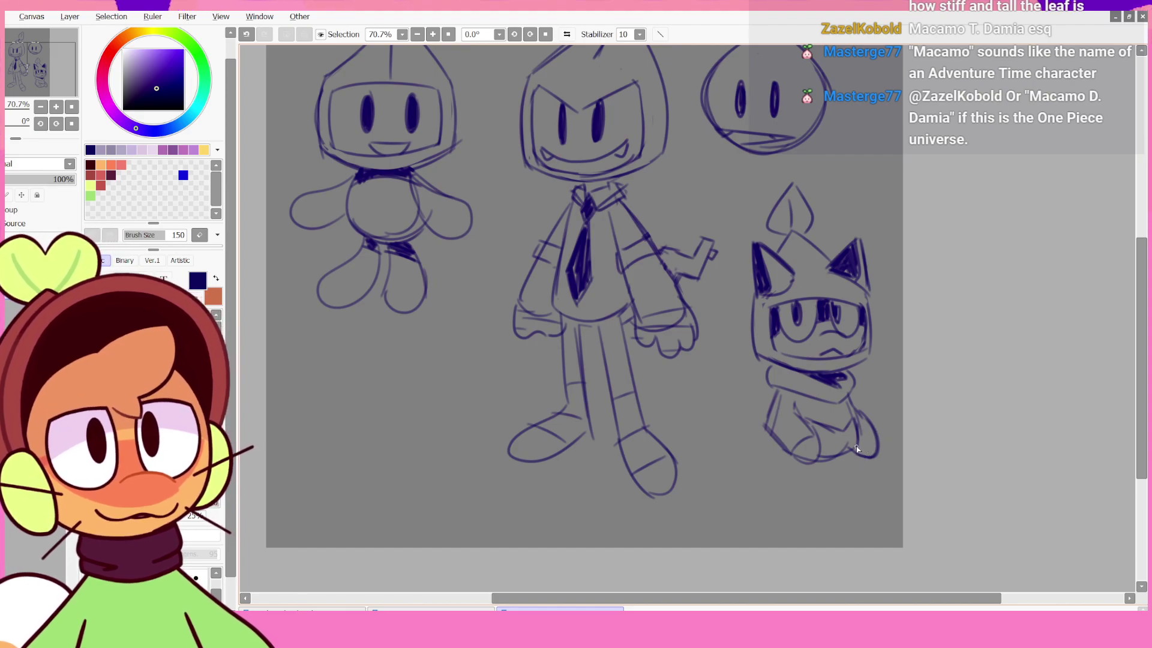
- Mark the two foot positions beneath the cat-eared character's torso with short horizontal strokes
{"action": "key", "text": "ctrl+z"}
{"action": "key", "text": "ctrl+y"}
{"action": "key", "text": "ctrl+z"}
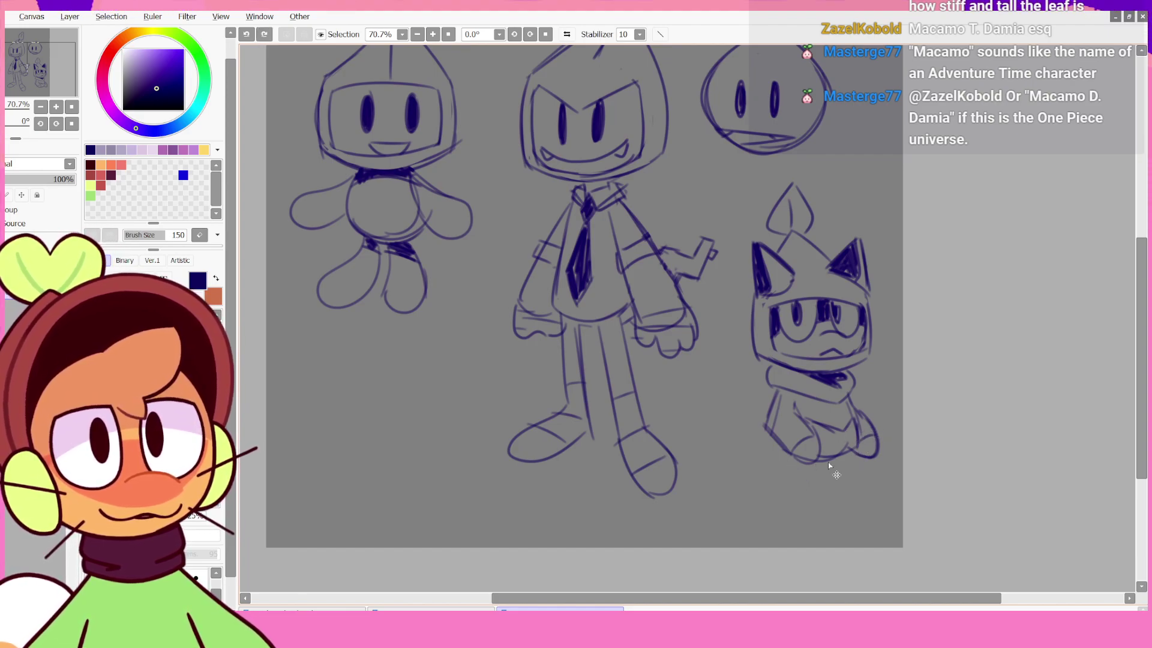
{"action": "left_click_drag", "start_coordinate": [825, 467], "coordinate": [816, 478]}
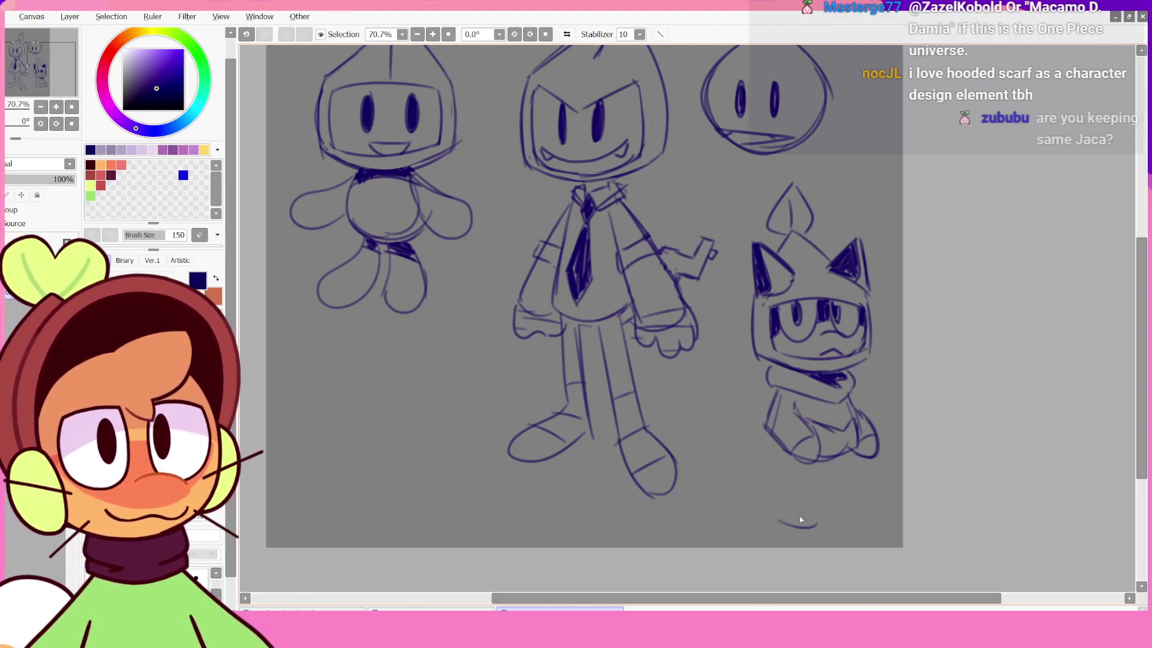
{"action": "left_click_drag", "start_coordinate": [776, 519], "coordinate": [864, 509]}
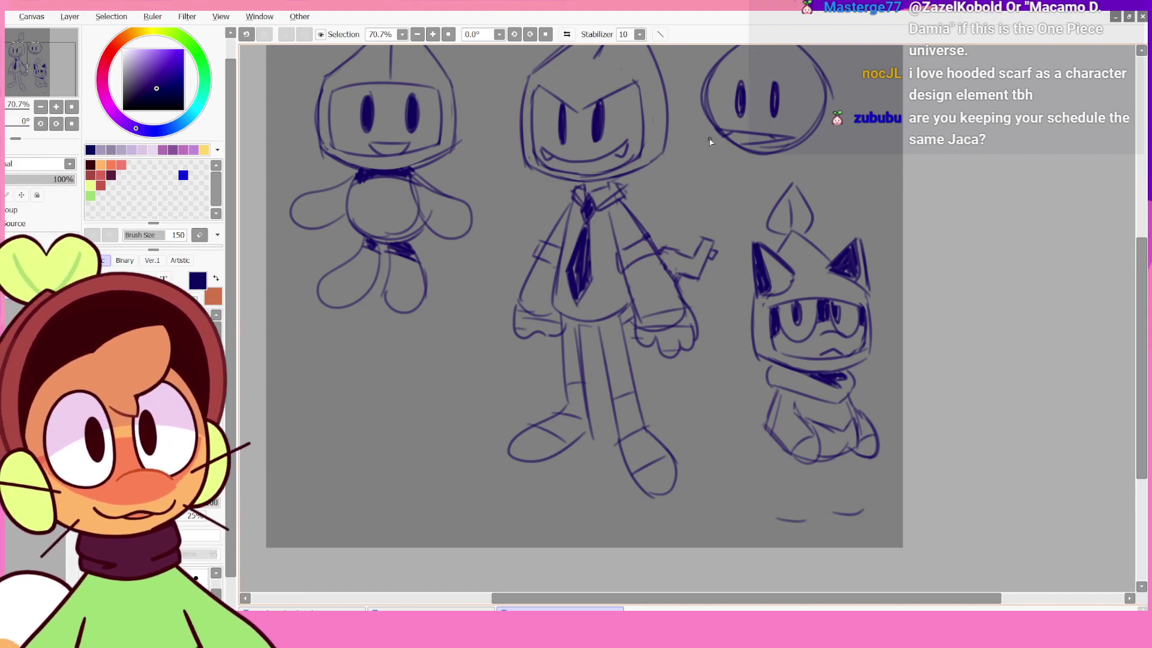
- Mirror the canvas view, undo the foot marks and sketch two spread legs with flat feet beneath the cat-eared character's torso, redoing strokes
{"action": "key", "text": "h"}
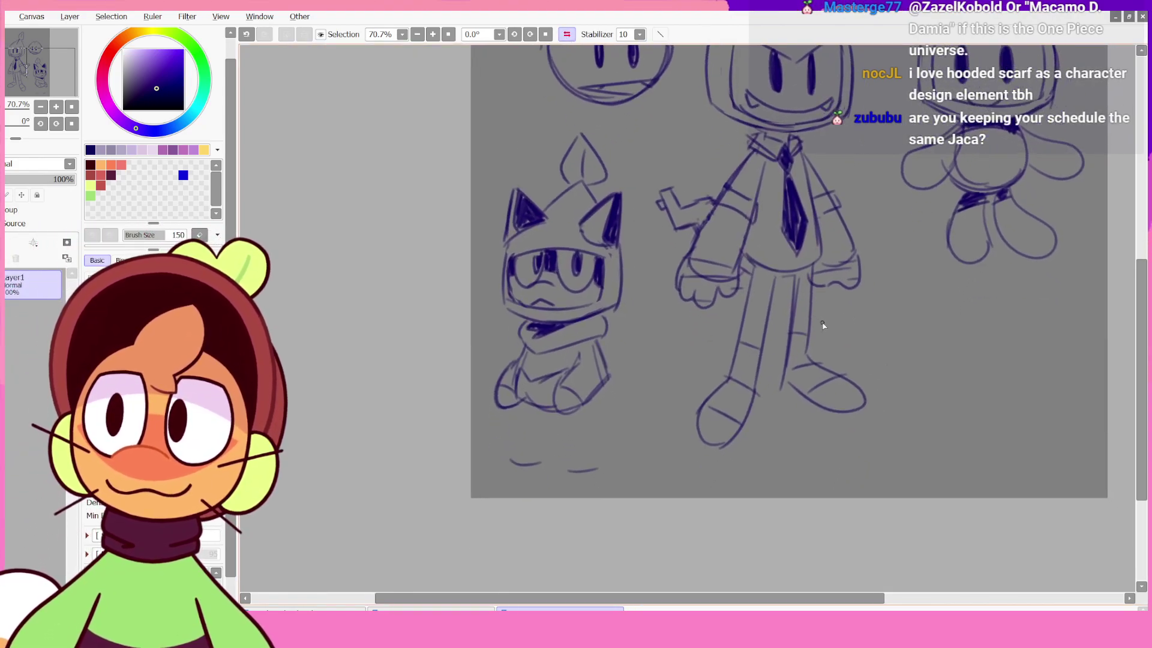
{"action": "key", "text": "ctrl+z"}
{"action": "key", "text": "ctrl+z"}
{"action": "mouse_move", "coordinate": [561, 422]}
{"action": "left_mouse_down"}
{"action": "mouse_move", "coordinate": [600, 472]}
{"action": "mouse_move", "coordinate": [584, 467]}
{"action": "mouse_move", "coordinate": [596, 465]}
{"action": "mouse_move", "coordinate": [590, 476]}
{"action": "mouse_move", "coordinate": [618, 478]}
{"action": "left_mouse_up"}
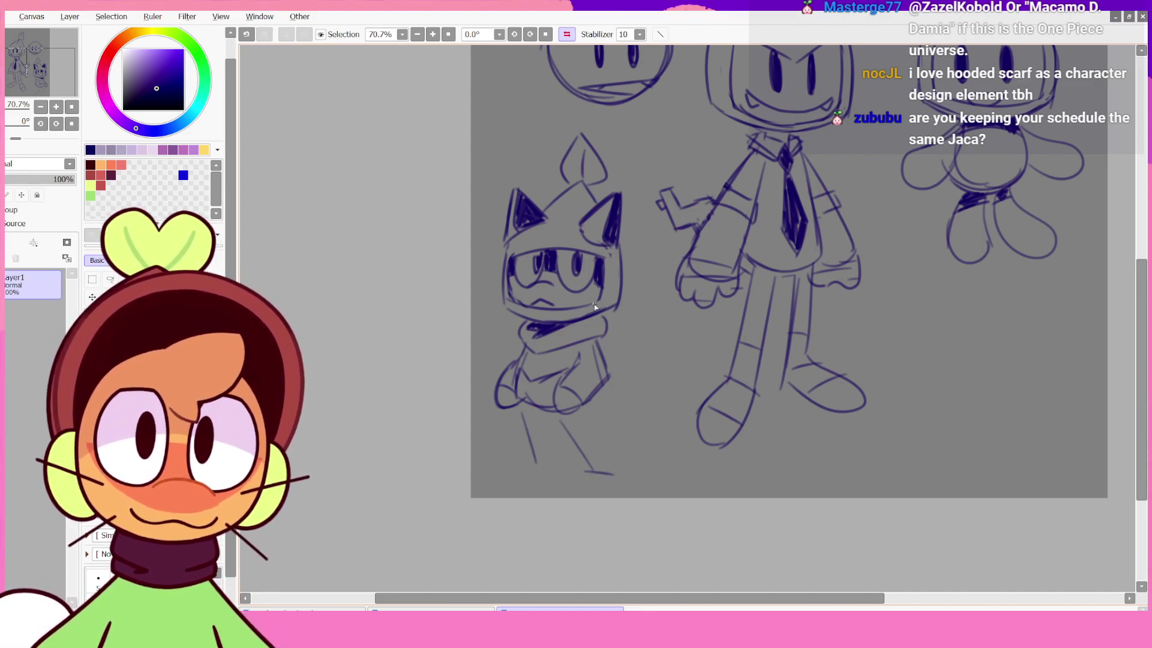
{"action": "key", "text": "ctrl+z"}
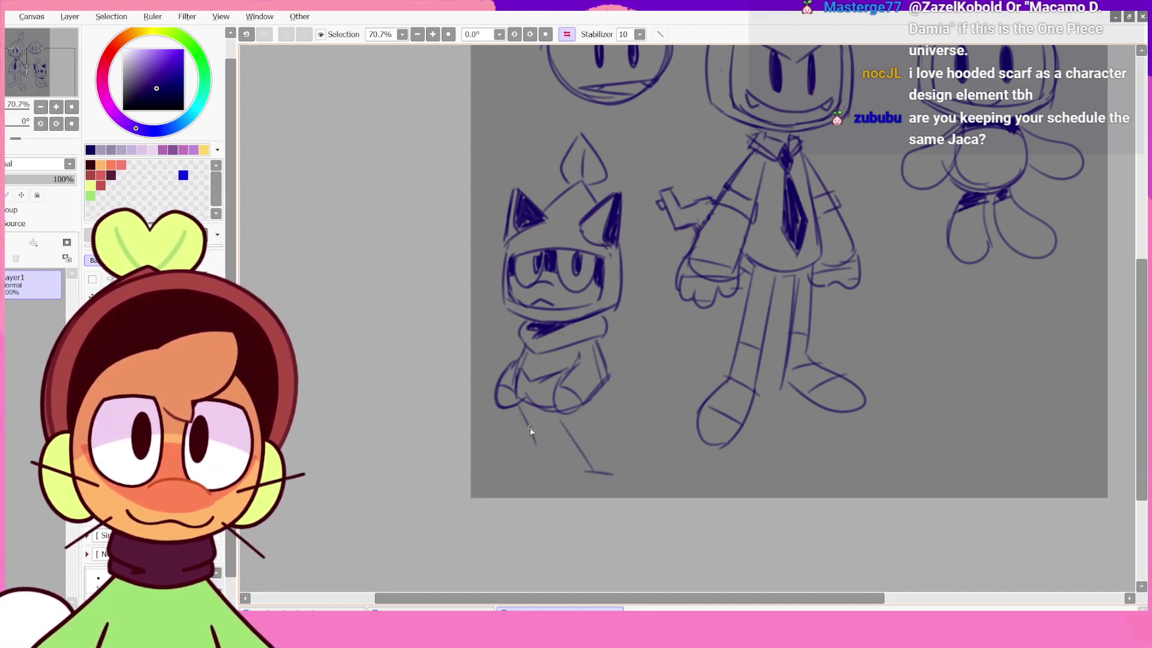
{"action": "mouse_move", "coordinate": [536, 433]}
{"action": "left_mouse_down"}
{"action": "mouse_move", "coordinate": [531, 474]}
{"action": "mouse_move", "coordinate": [557, 475]}
{"action": "mouse_move", "coordinate": [567, 435]}
{"action": "mouse_move", "coordinate": [543, 472]}
{"action": "mouse_move", "coordinate": [559, 424]}
{"action": "mouse_move", "coordinate": [613, 480]}
{"action": "mouse_move", "coordinate": [596, 477]}
{"action": "mouse_move", "coordinate": [626, 473]}
{"action": "left_mouse_up"}
{"action": "key", "text": "ctrl+z"}
{"action": "key", "text": "ctrl+z"}
{"action": "key", "text": "ctrl+z"}
{"action": "key", "text": "ctrl+z"}
{"action": "key", "text": "ctrl+z"}
{"action": "key", "text": "ctrl+z"}
{"action": "key", "text": "ctrl+z"}
{"action": "left_click_drag", "start_coordinate": [602, 433], "coordinate": [631, 479]}
{"action": "key", "text": "ctrl+z"}
{"action": "key", "text": "ctrl+z"}
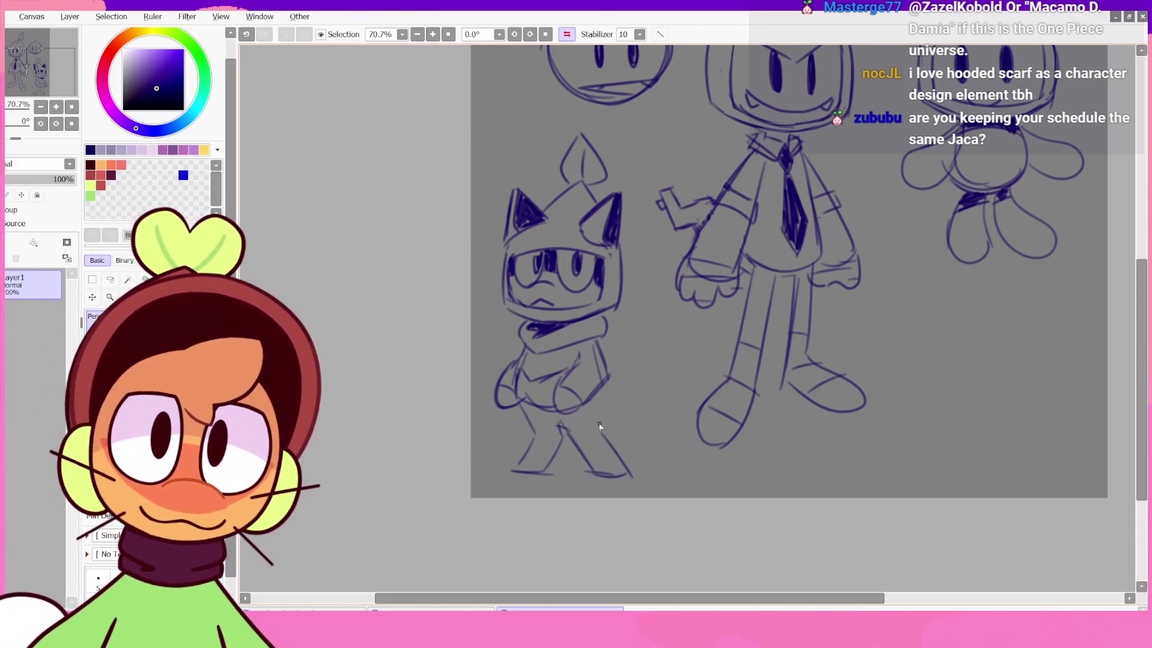
- Add toe lines to the larger foot and draw a thick curved tail rising behind the cat-eared character, undoing surplus strokes
{"action": "mouse_move", "coordinate": [604, 411]}
{"action": "left_mouse_down"}
{"action": "mouse_move", "coordinate": [602, 429]}
{"action": "mouse_move", "coordinate": [671, 358]}
{"action": "mouse_move", "coordinate": [658, 287]}
{"action": "mouse_move", "coordinate": [618, 308]}
{"action": "mouse_move", "coordinate": [625, 377]}
{"action": "mouse_move", "coordinate": [599, 425]}
{"action": "left_mouse_up"}
{"action": "key", "text": "ctrl+z"}
{"action": "key", "text": "ctrl+z"}
{"action": "key", "text": "ctrl+z"}
{"action": "key", "text": "ctrl+z"}
{"action": "left_click_drag", "start_coordinate": [599, 463], "coordinate": [609, 472]}
{"action": "key", "text": "ctrl+z"}
{"action": "key", "text": "ctrl+z"}
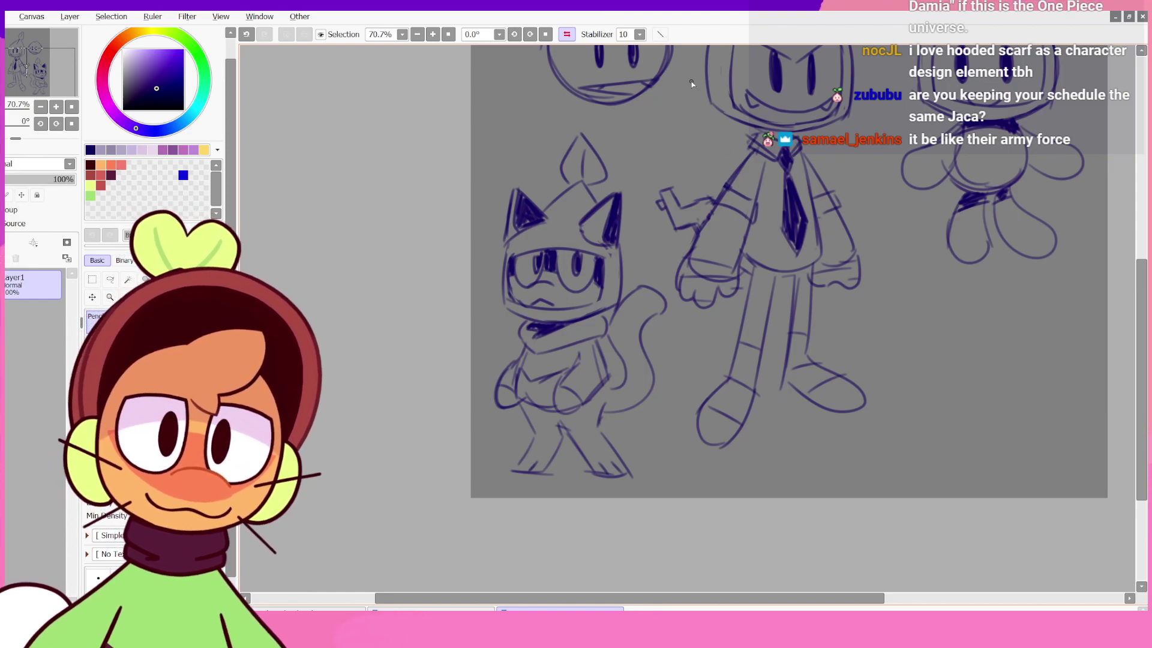
- Strengthen the outlines of the cat-eared character's lower leg and foot on the tail side, undoing surplus strokes
{"action": "mouse_move", "coordinate": [549, 425]}
{"action": "left_mouse_down"}
{"action": "mouse_move", "coordinate": [566, 432]}
{"action": "mouse_move", "coordinate": [533, 418]}
{"action": "mouse_move", "coordinate": [596, 478]}
{"action": "left_mouse_up"}
{"action": "key", "text": "ctrl+z"}
{"action": "key", "text": "ctrl+z"}
{"action": "left_click_drag", "start_coordinate": [598, 430], "coordinate": [630, 479]}
{"action": "key", "text": "ctrl+z"}
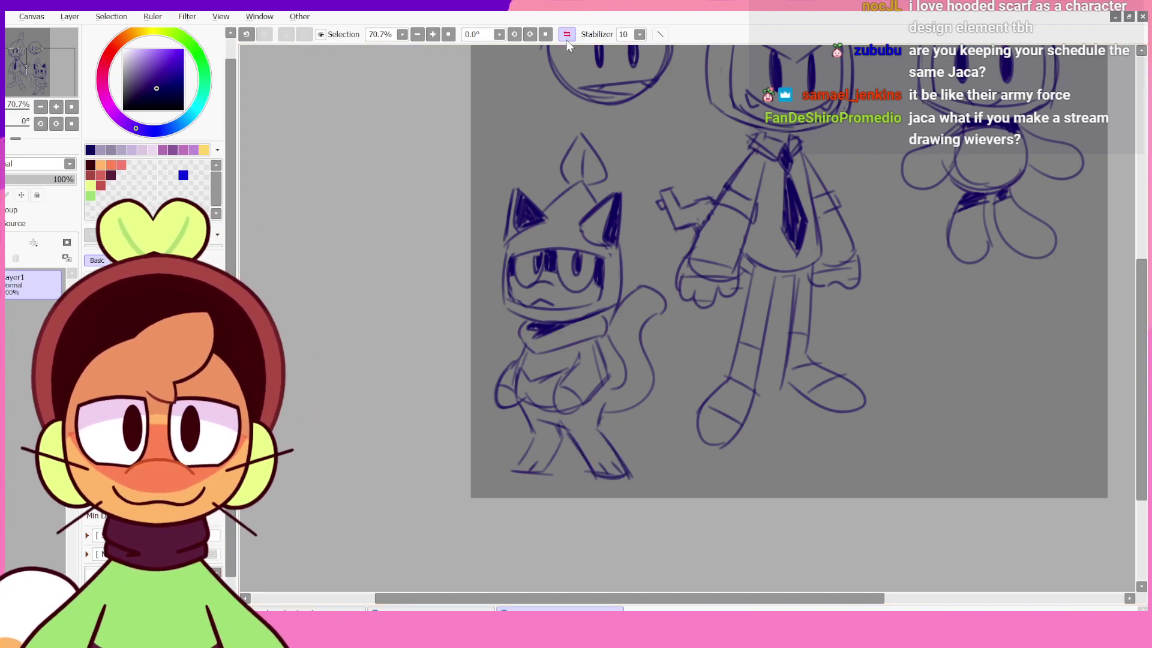
- Restore the unmirrored view and shade the cat-eared character's tail, legs, hands and lower face with diagonal hatching, adding a small nose
{"action": "key", "text": "h"}
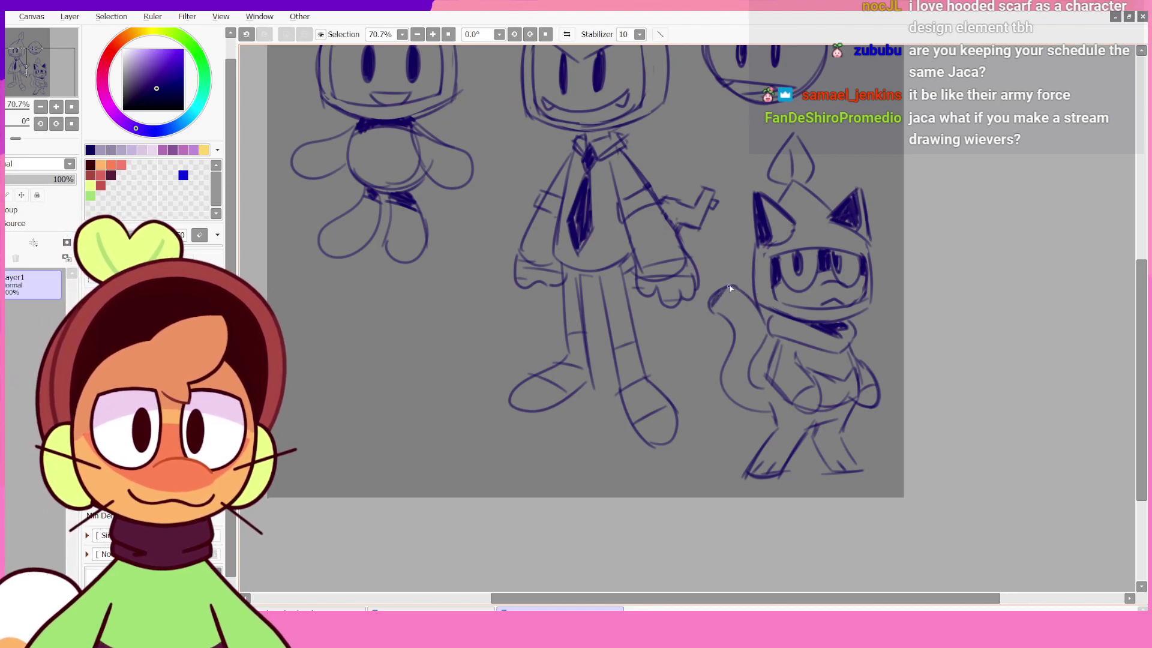
{"action": "mouse_move", "coordinate": [740, 293]}
{"action": "left_mouse_down"}
{"action": "mouse_move", "coordinate": [729, 318]}
{"action": "mouse_move", "coordinate": [757, 315]}
{"action": "left_mouse_up"}
{"action": "mouse_move", "coordinate": [737, 358]}
{"action": "left_mouse_down"}
{"action": "mouse_move", "coordinate": [762, 332]}
{"action": "mouse_move", "coordinate": [727, 369]}
{"action": "mouse_move", "coordinate": [741, 354]}
{"action": "mouse_move", "coordinate": [730, 382]}
{"action": "mouse_move", "coordinate": [745, 372]}
{"action": "mouse_move", "coordinate": [742, 399]}
{"action": "mouse_move", "coordinate": [756, 384]}
{"action": "mouse_move", "coordinate": [749, 408]}
{"action": "mouse_move", "coordinate": [772, 382]}
{"action": "mouse_move", "coordinate": [775, 419]}
{"action": "mouse_move", "coordinate": [790, 402]}
{"action": "mouse_move", "coordinate": [784, 438]}
{"action": "mouse_move", "coordinate": [850, 403]}
{"action": "mouse_move", "coordinate": [837, 432]}
{"action": "mouse_move", "coordinate": [827, 436]}
{"action": "mouse_move", "coordinate": [831, 417]}
{"action": "mouse_move", "coordinate": [817, 433]}
{"action": "mouse_move", "coordinate": [835, 425]}
{"action": "mouse_move", "coordinate": [820, 456]}
{"action": "mouse_move", "coordinate": [835, 434]}
{"action": "mouse_move", "coordinate": [828, 465]}
{"action": "mouse_move", "coordinate": [846, 453]}
{"action": "mouse_move", "coordinate": [863, 470]}
{"action": "left_mouse_up"}
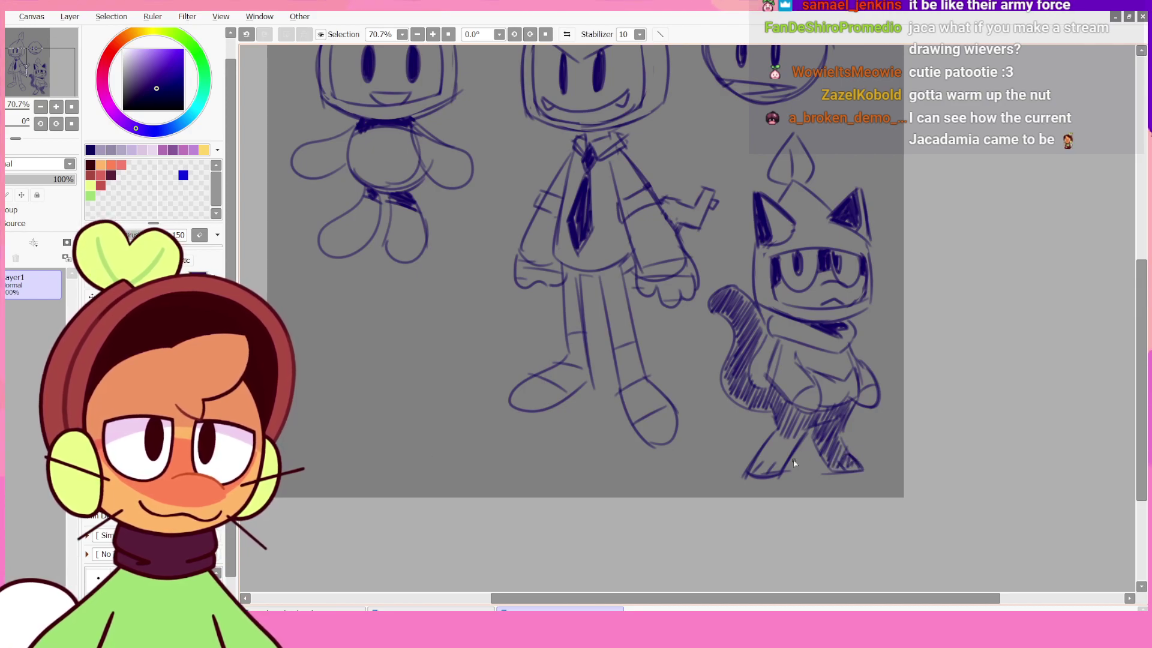
{"action": "mouse_move", "coordinate": [778, 472]}
{"action": "left_mouse_down"}
{"action": "mouse_move", "coordinate": [790, 432]}
{"action": "mouse_move", "coordinate": [758, 471]}
{"action": "mouse_move", "coordinate": [768, 434]}
{"action": "mouse_move", "coordinate": [753, 472]}
{"action": "mouse_move", "coordinate": [775, 455]}
{"action": "left_mouse_up"}
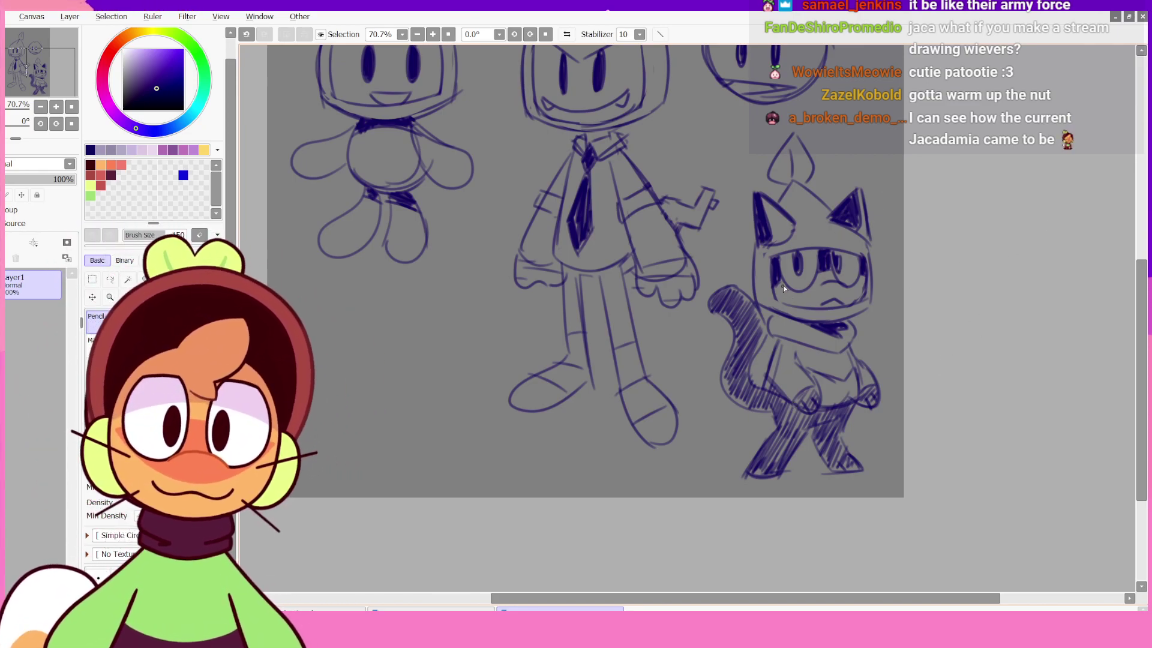
{"action": "mouse_move", "coordinate": [786, 288]}
{"action": "left_mouse_down"}
{"action": "mouse_move", "coordinate": [778, 303]}
{"action": "mouse_move", "coordinate": [789, 307]}
{"action": "left_mouse_up"}
{"action": "mouse_move", "coordinate": [826, 271]}
{"action": "left_mouse_down"}
{"action": "mouse_move", "coordinate": [807, 303]}
{"action": "mouse_move", "coordinate": [826, 302]}
{"action": "left_mouse_up"}
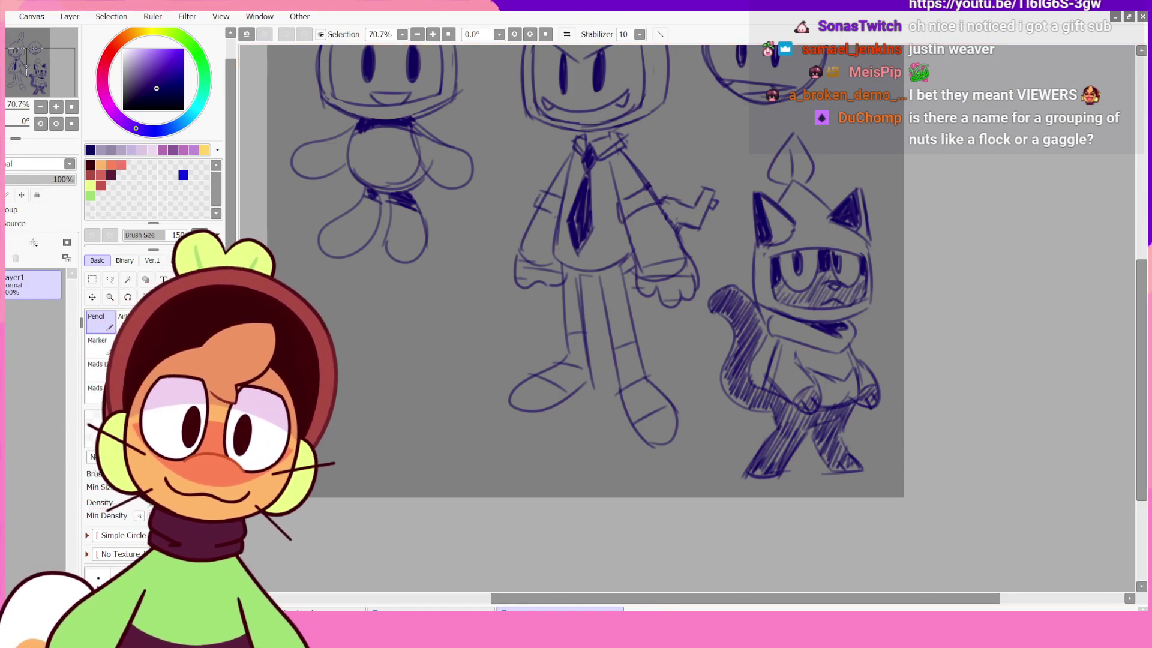
- Look over all the character sketches together, from the leaf tips of the hoods down to the feet
{"action": "left_click_drag", "start_coordinate": [1141, 348], "coordinate": [1141, 307]}
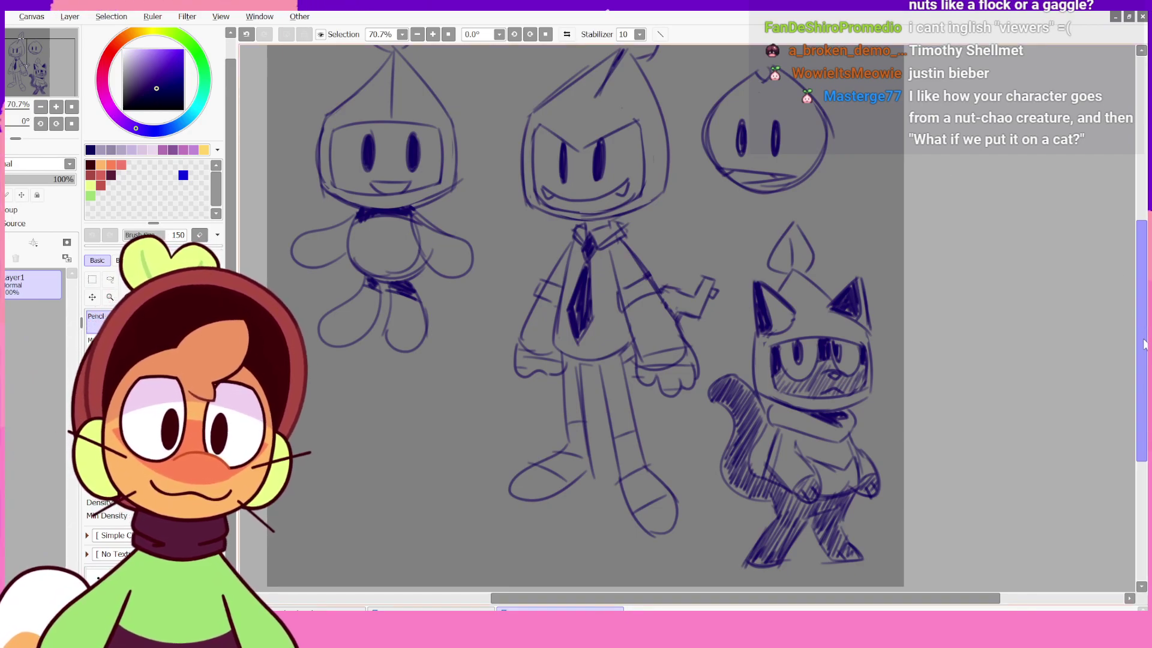
{"action": "scroll", "coordinate": [1128, 312], "scroll_direction": "down", "scroll_amount": 2}
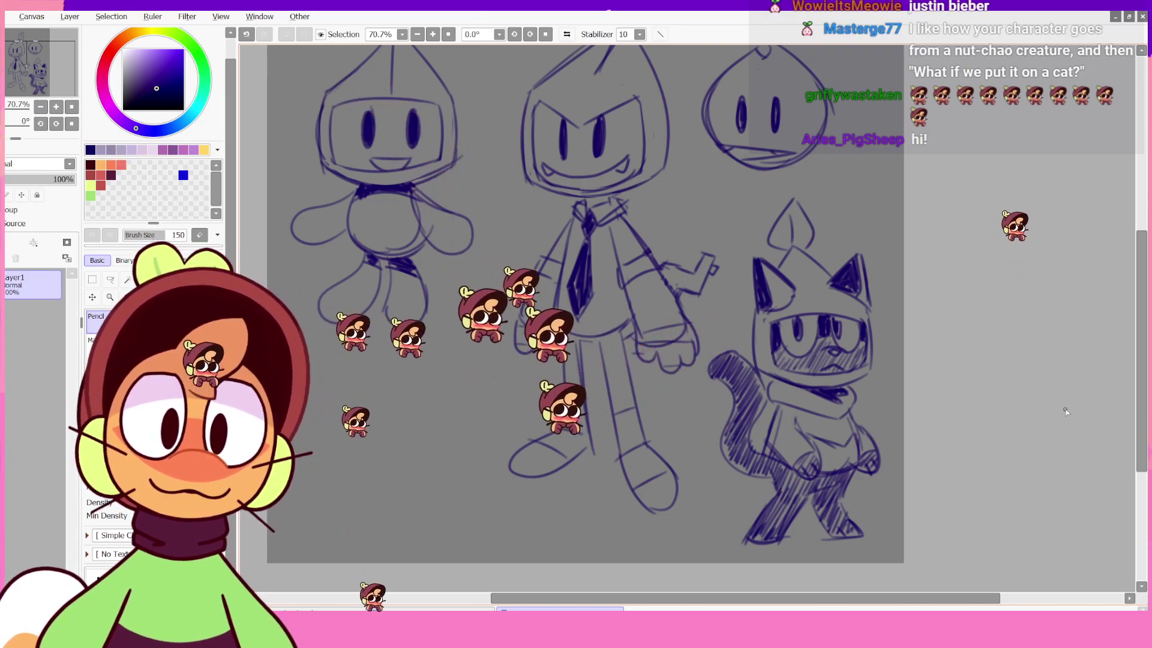
{"action": "scroll", "coordinate": [1139, 295], "scroll_direction": "up", "scroll_amount": 5}
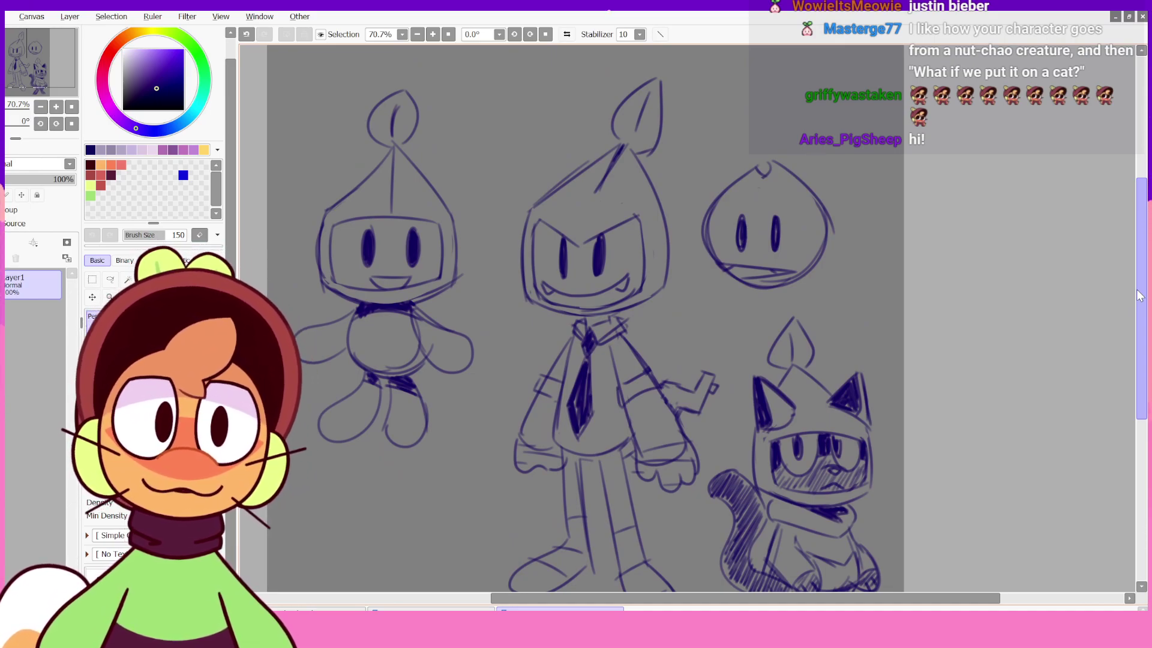
{"action": "left_click_drag", "start_coordinate": [1140, 295], "coordinate": [1142, 363]}
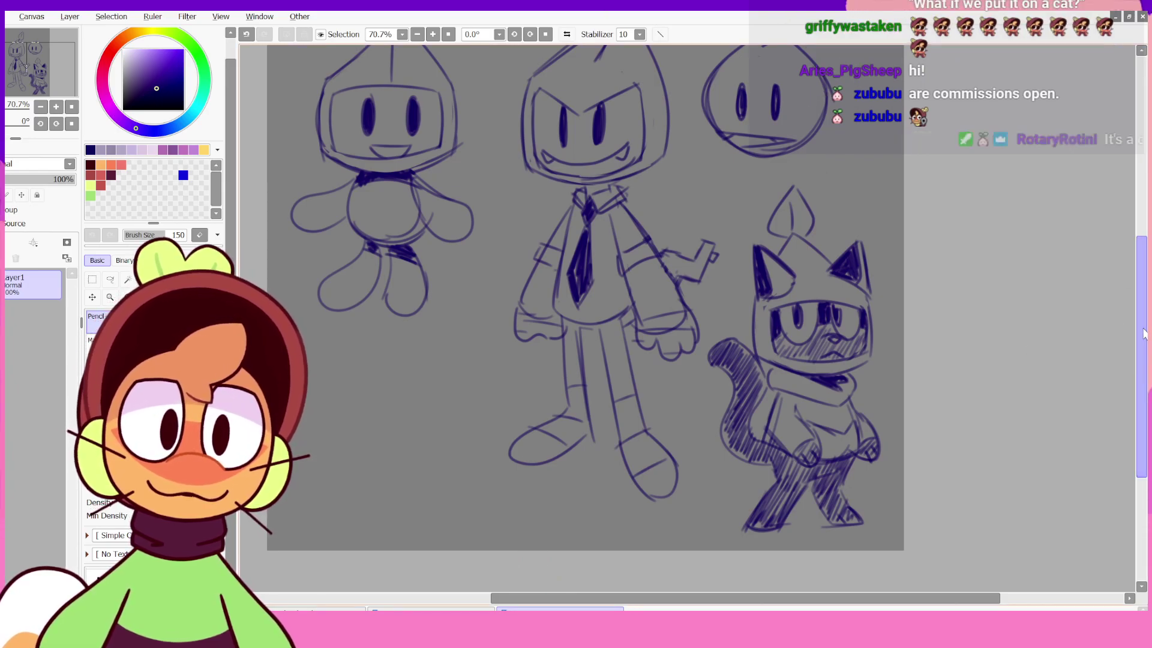
{"action": "scroll", "coordinate": [1139, 269], "scroll_direction": "up", "scroll_amount": 5}
{"action": "scroll", "coordinate": [1139, 269], "scroll_direction": "down", "scroll_amount": 3}
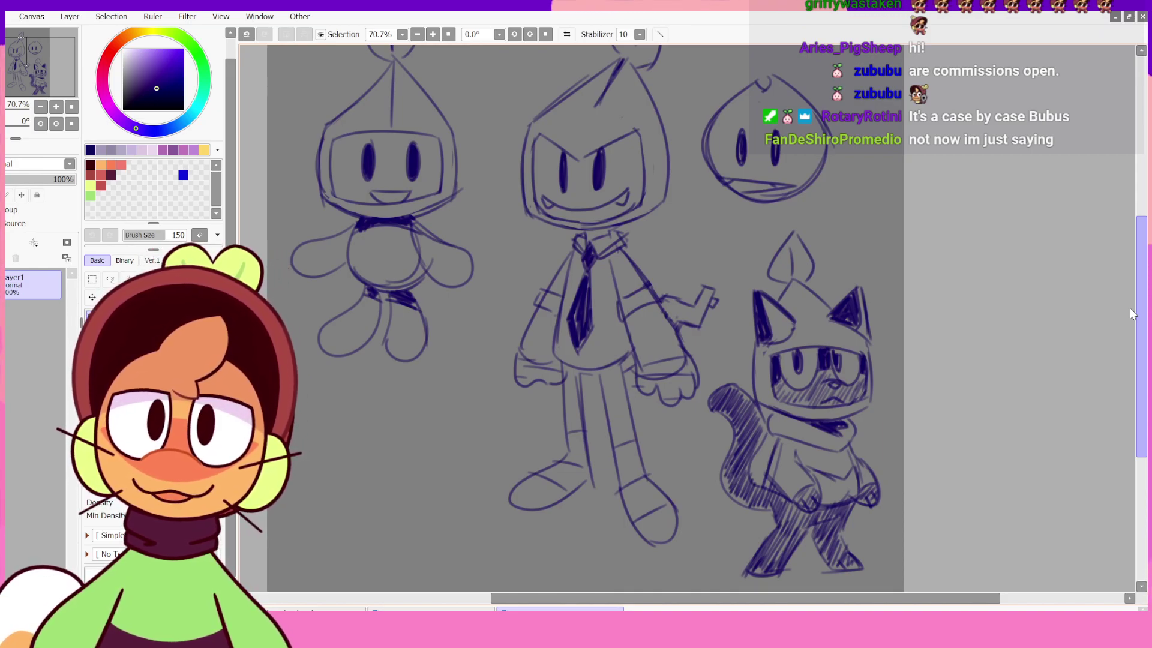
{"action": "scroll", "coordinate": [1129, 308], "scroll_direction": "down", "scroll_amount": 1}
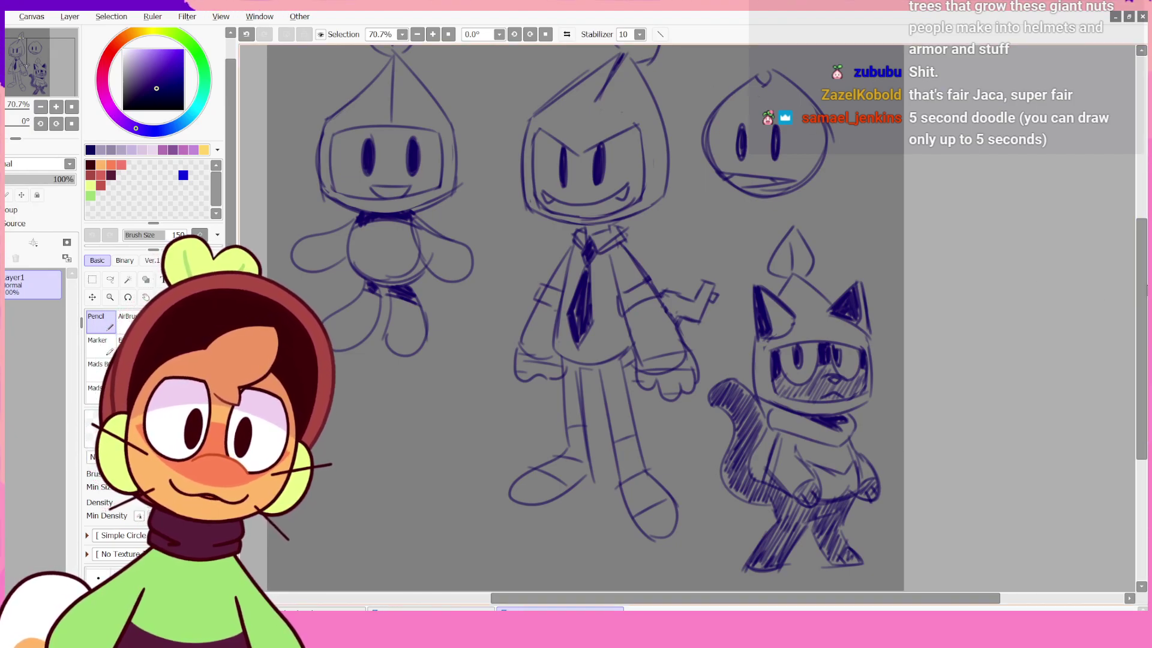
{"action": "scroll", "coordinate": [1143, 297], "scroll_direction": "down", "scroll_amount": 1}
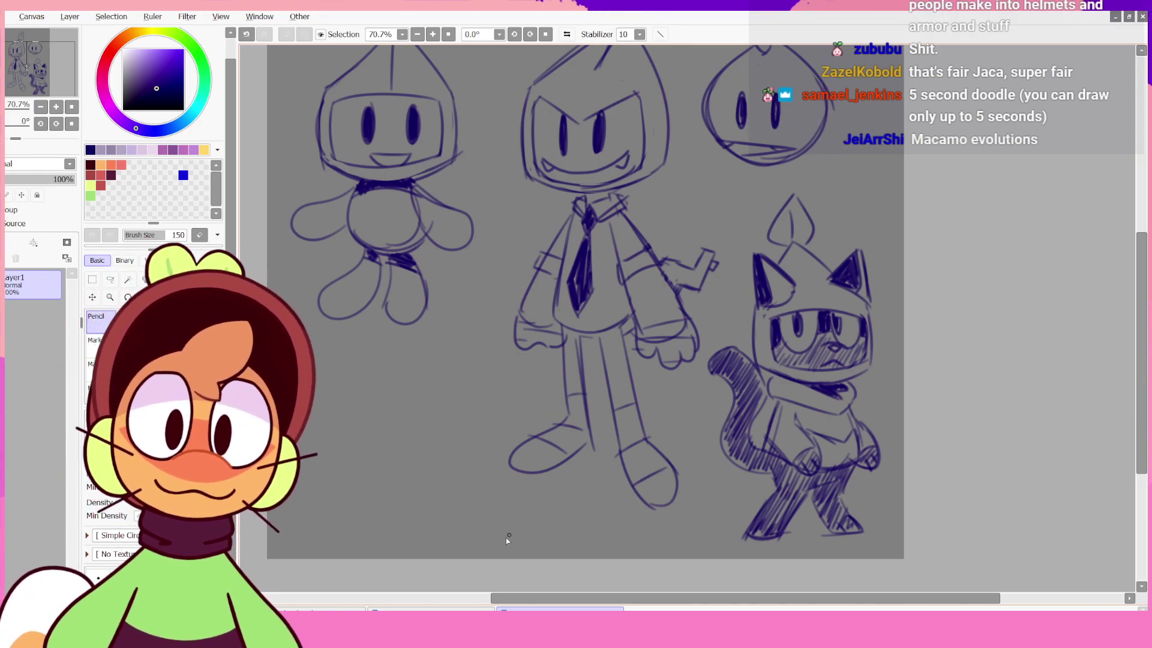
- View the honeycomb background painting in the other open document and return to the character sketches
{"action": "left_click", "coordinate": [430, 609]}
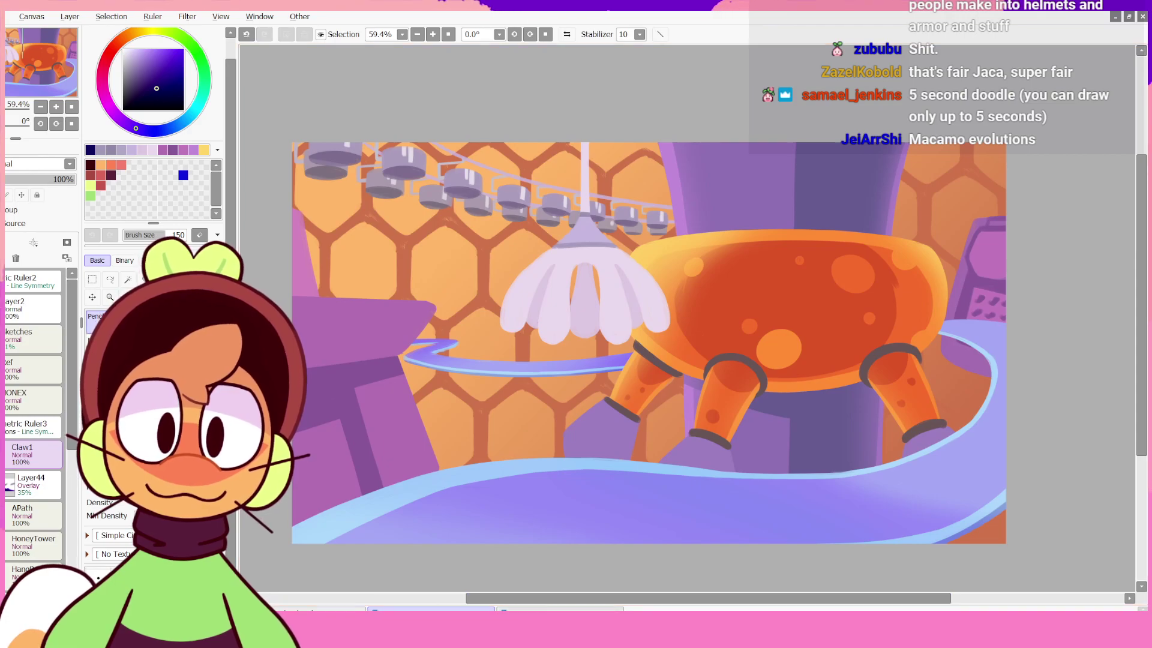
{"action": "key", "text": "ctrl+Tab"}
{"action": "key", "text": "ctrl+shift+Tab"}
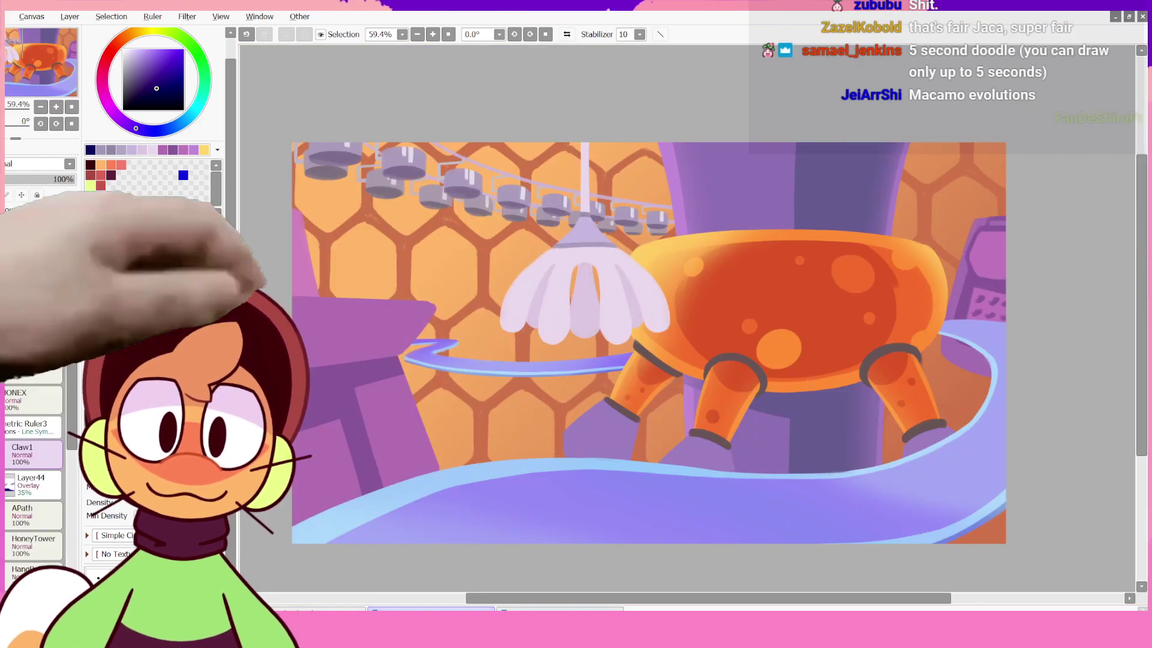
{"action": "key", "text": "ctrl+Tab"}
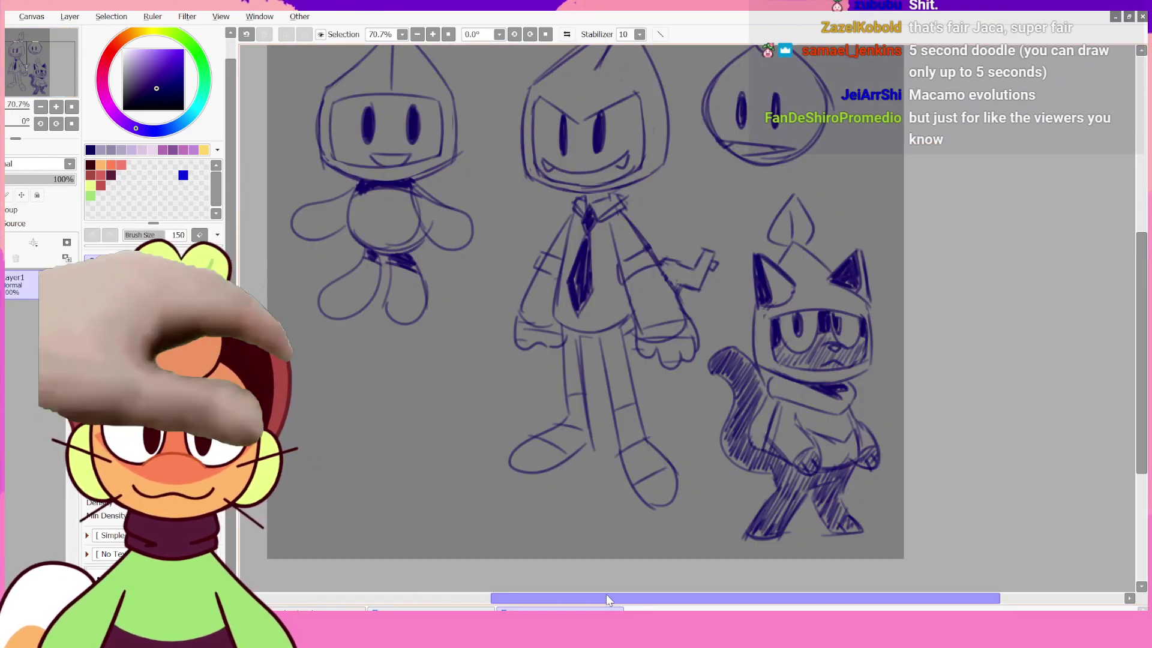
{"action": "left_click_drag", "start_coordinate": [607, 596], "coordinate": [570, 595]}
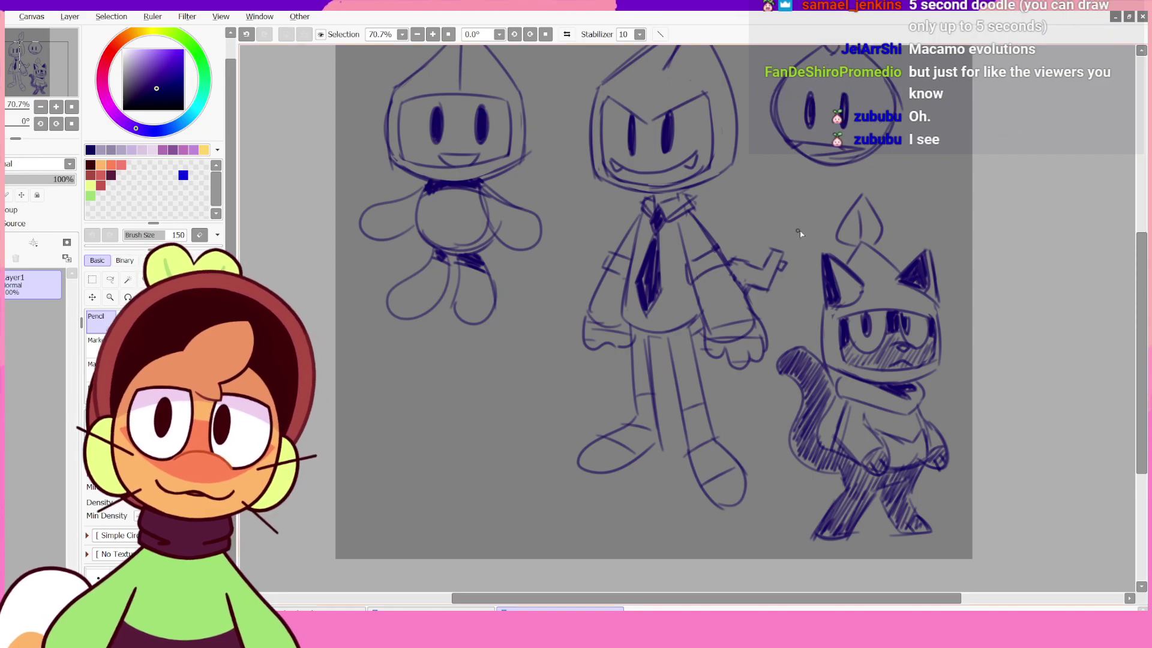
{"action": "mouse_move", "coordinate": [1138, 352]}
{"action": "left_mouse_down"}
{"action": "mouse_move", "coordinate": [1138, 326]}
{"action": "mouse_move", "coordinate": [1138, 363]}
{"action": "left_mouse_up"}
{"action": "left_click_drag", "start_coordinate": [754, 600], "coordinate": [777, 600]}
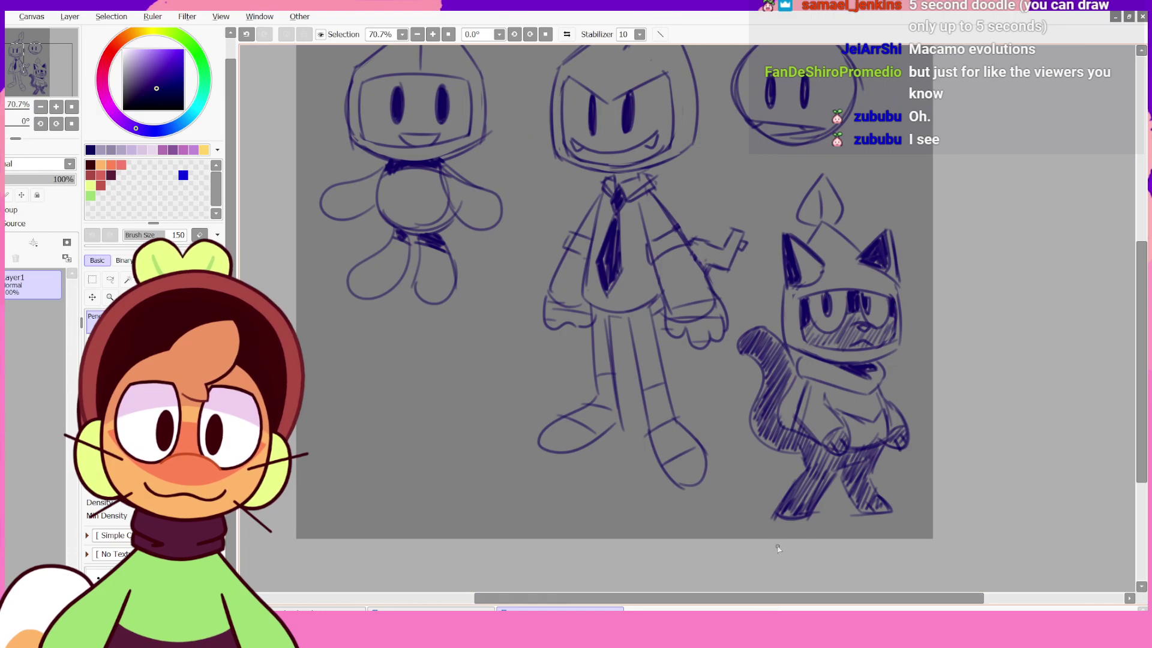
{"action": "left_click", "coordinate": [570, 34]}
{"action": "left_click", "coordinate": [570, 35]}
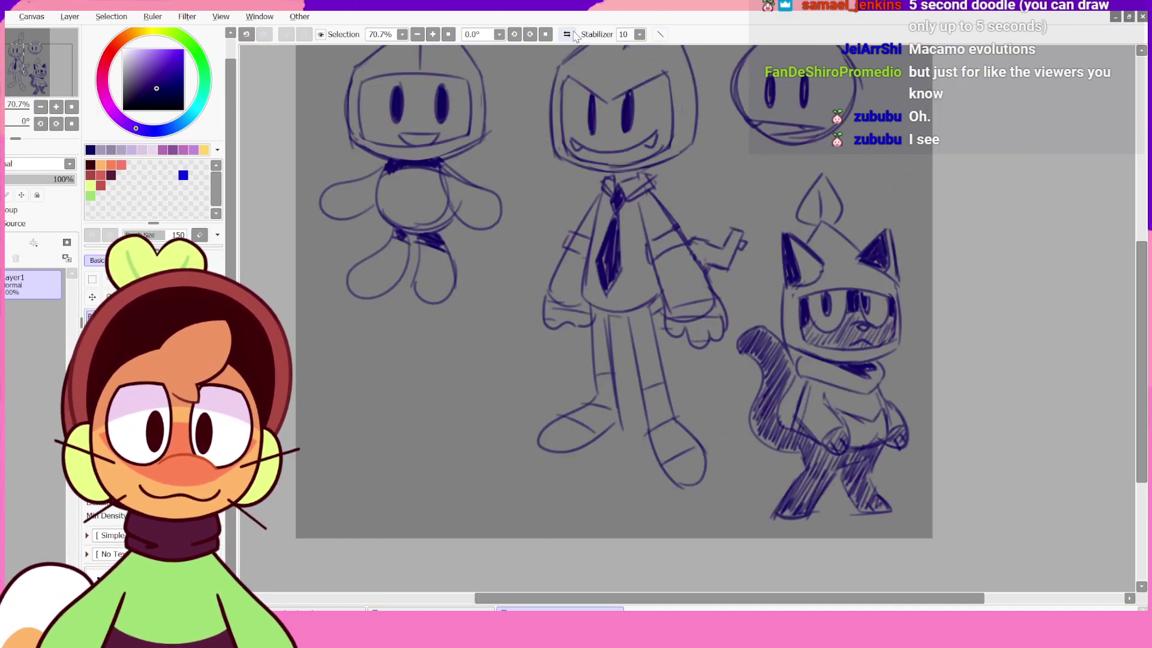
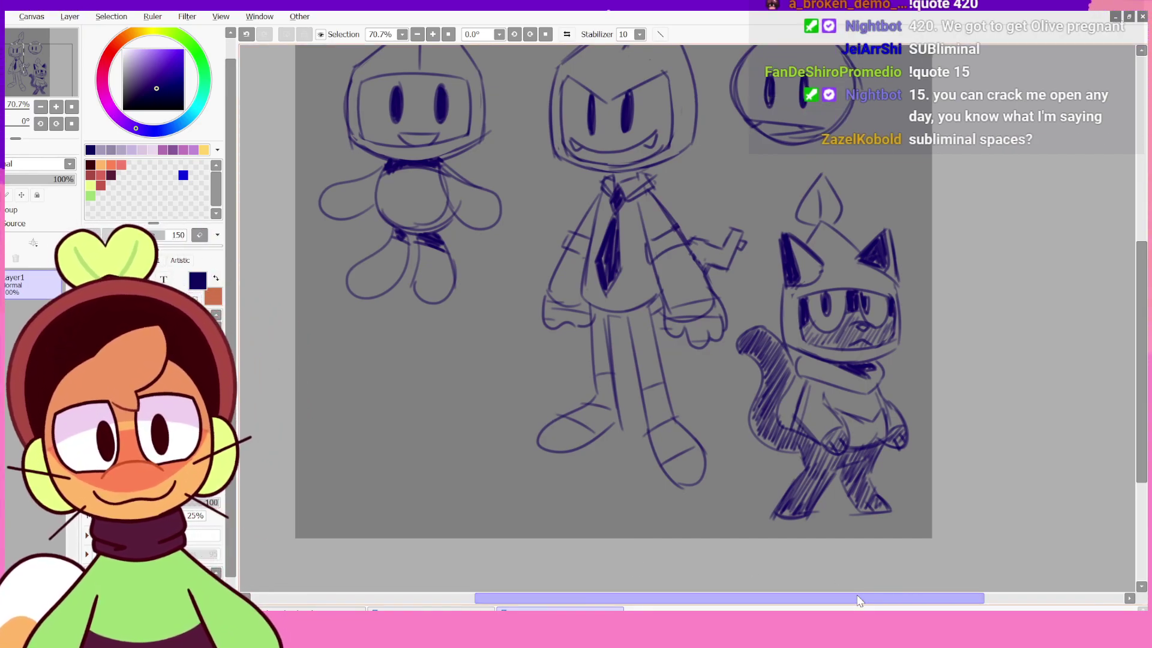
- Retouch the cat-eared character's lower torso edge beside the hand farther from the tail, undoing surplus strokes
{"action": "mouse_move", "coordinate": [914, 601]}
{"action": "left_mouse_down"}
{"action": "mouse_move", "coordinate": [934, 603]}
{"action": "mouse_move", "coordinate": [919, 601]}
{"action": "left_mouse_up"}
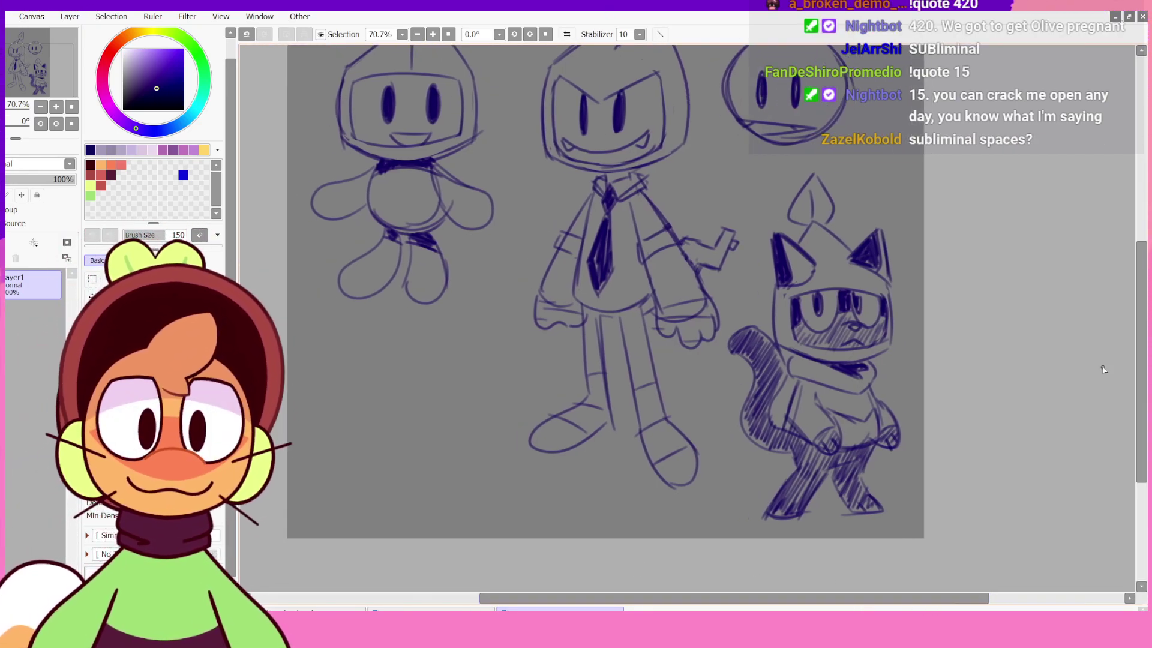
{"action": "mouse_move", "coordinate": [1140, 362]}
{"action": "left_mouse_down"}
{"action": "mouse_move", "coordinate": [1139, 335]}
{"action": "mouse_move", "coordinate": [1138, 376]}
{"action": "left_mouse_up"}
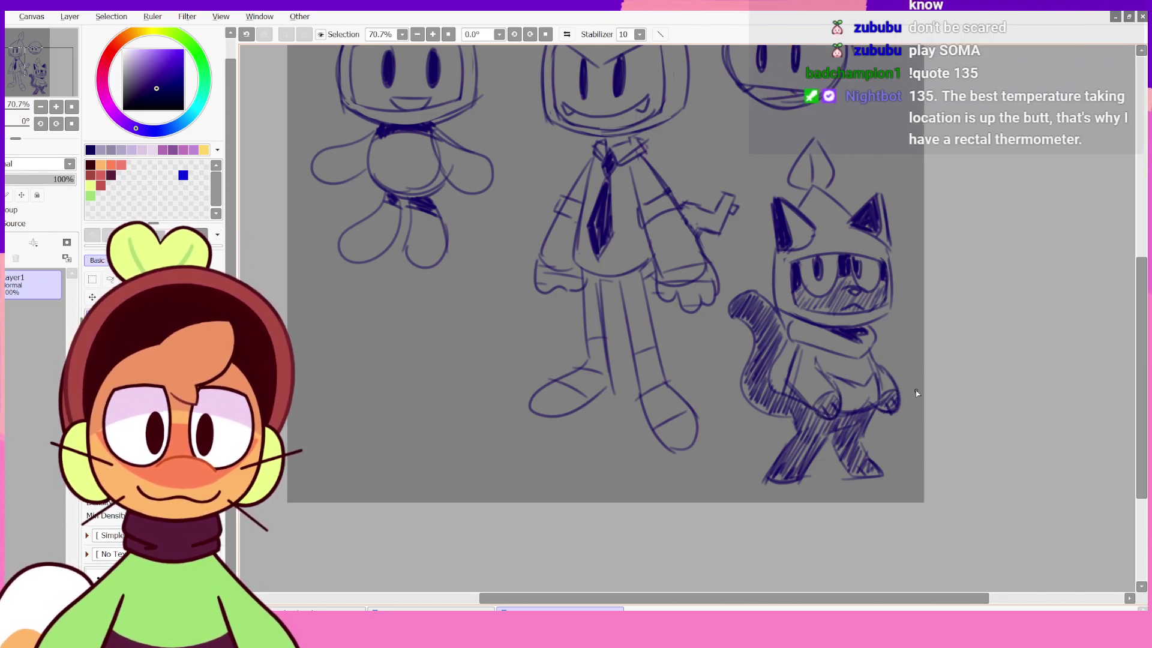
{"action": "key", "text": "ctrl+z"}
{"action": "left_click_drag", "start_coordinate": [869, 358], "coordinate": [877, 405]}
{"action": "key", "text": "ctrl+z"}
{"action": "key", "text": "ctrl+z"}
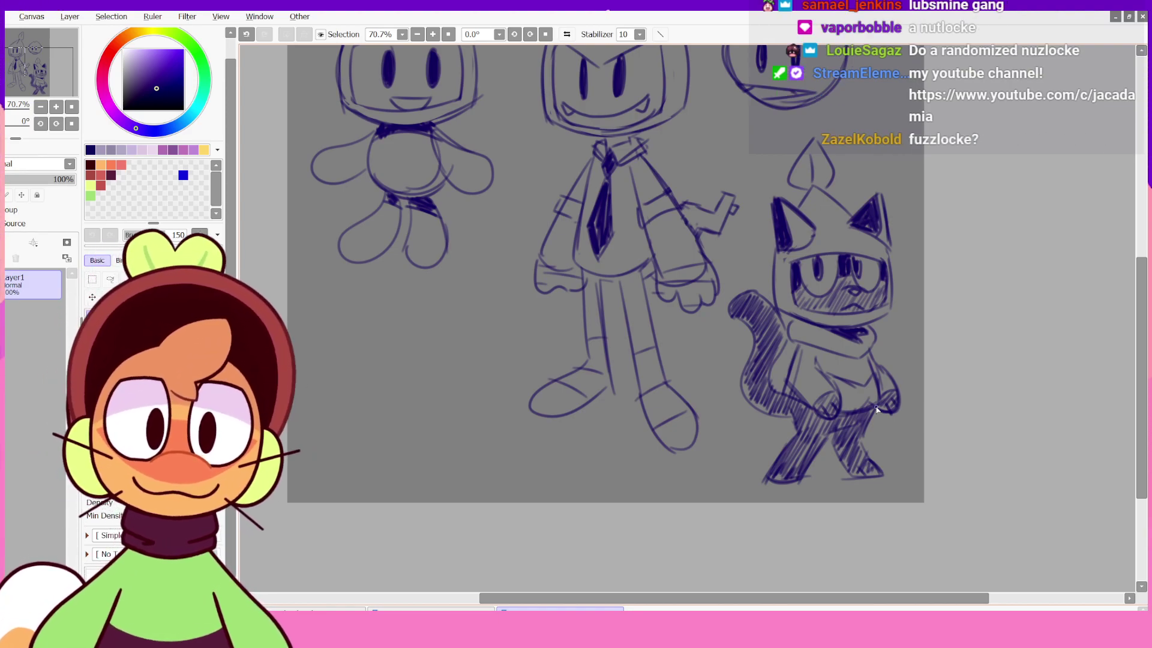
{"action": "scroll", "coordinate": [877, 410], "scroll_direction": "up", "scroll_amount": 2}
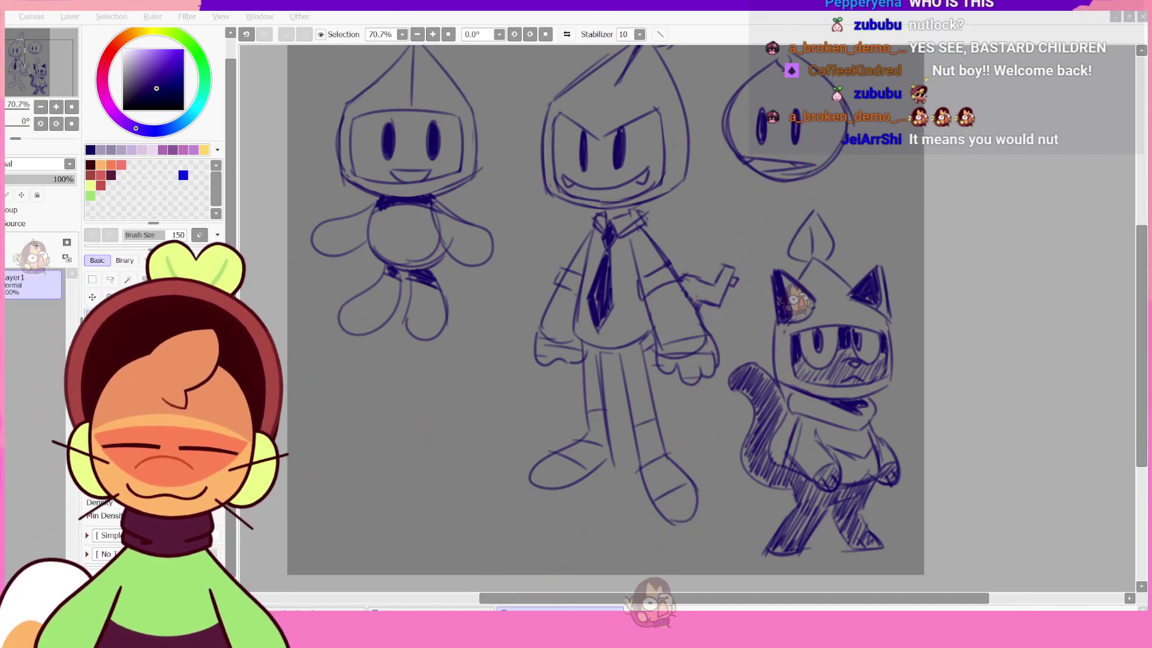
{"action": "left_click", "coordinate": [737, 603]}
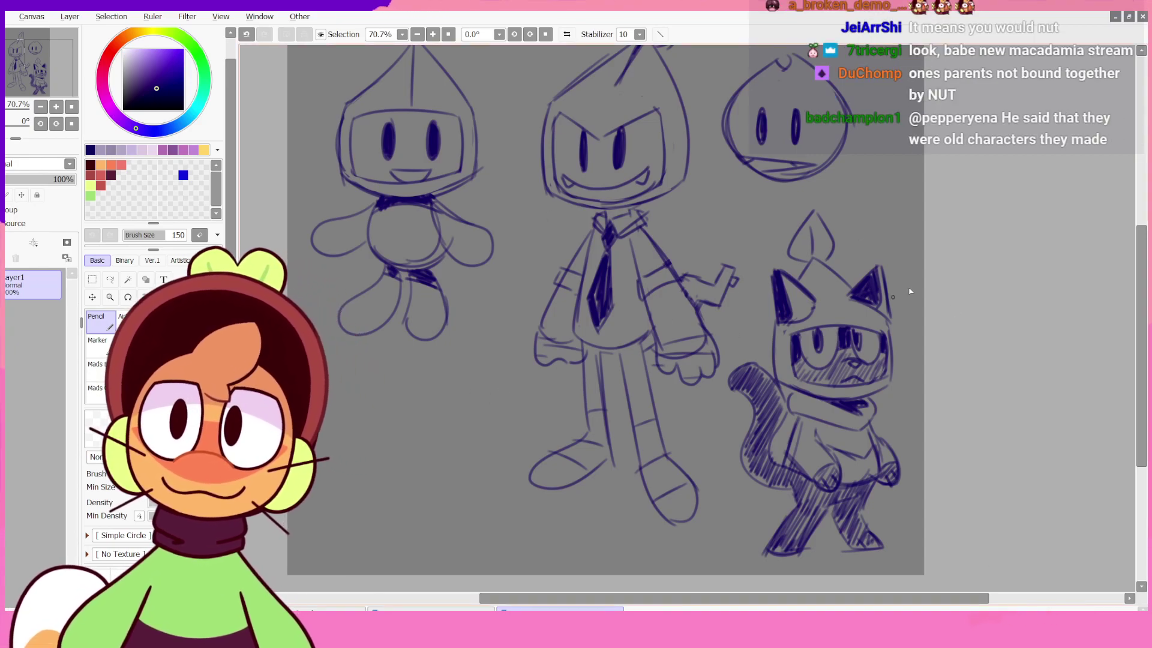
{"action": "left_click_drag", "start_coordinate": [1143, 337], "coordinate": [1143, 276]}
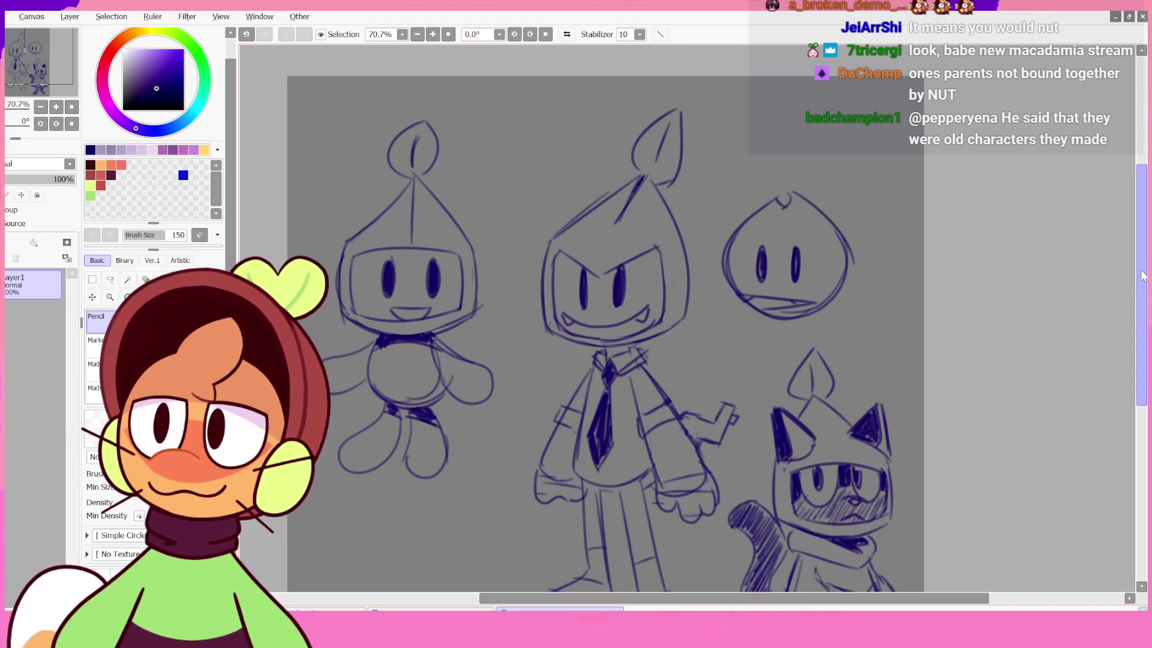
{"action": "left_click_drag", "start_coordinate": [1143, 276], "coordinate": [1129, 303]}
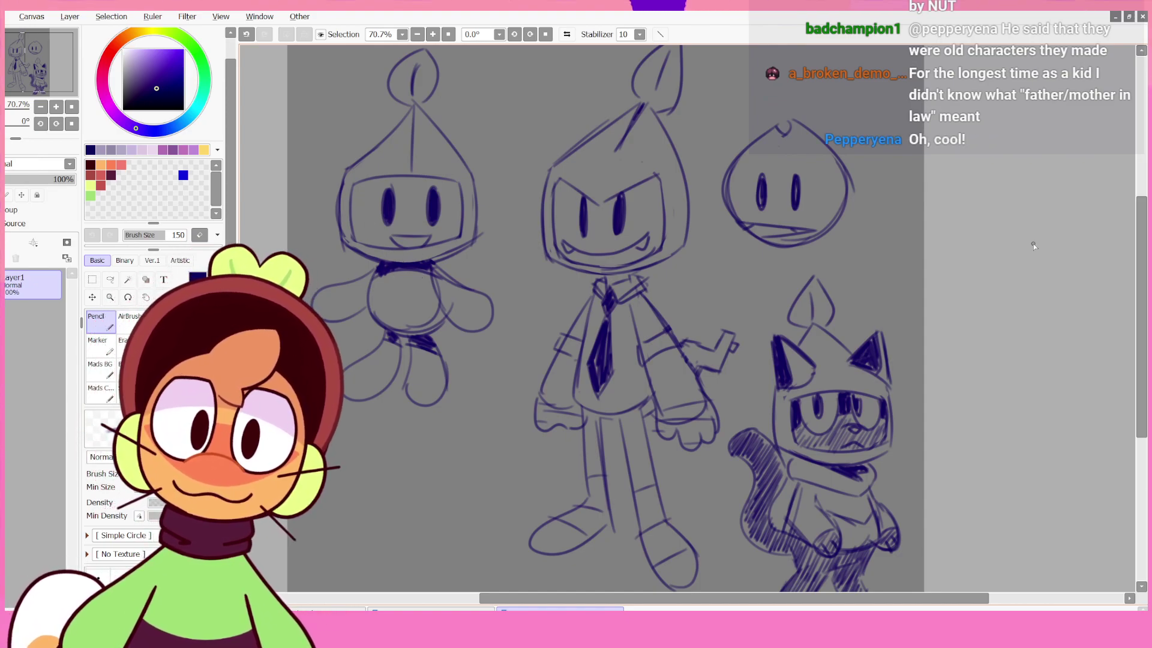
{"action": "mouse_move", "coordinate": [1144, 238]}
{"action": "left_mouse_down"}
{"action": "mouse_move", "coordinate": [1142, 268]}
{"action": "mouse_move", "coordinate": [1145, 222]}
{"action": "mouse_move", "coordinate": [1121, 275]}
{"action": "mouse_move", "coordinate": [1135, 238]}
{"action": "left_mouse_up"}
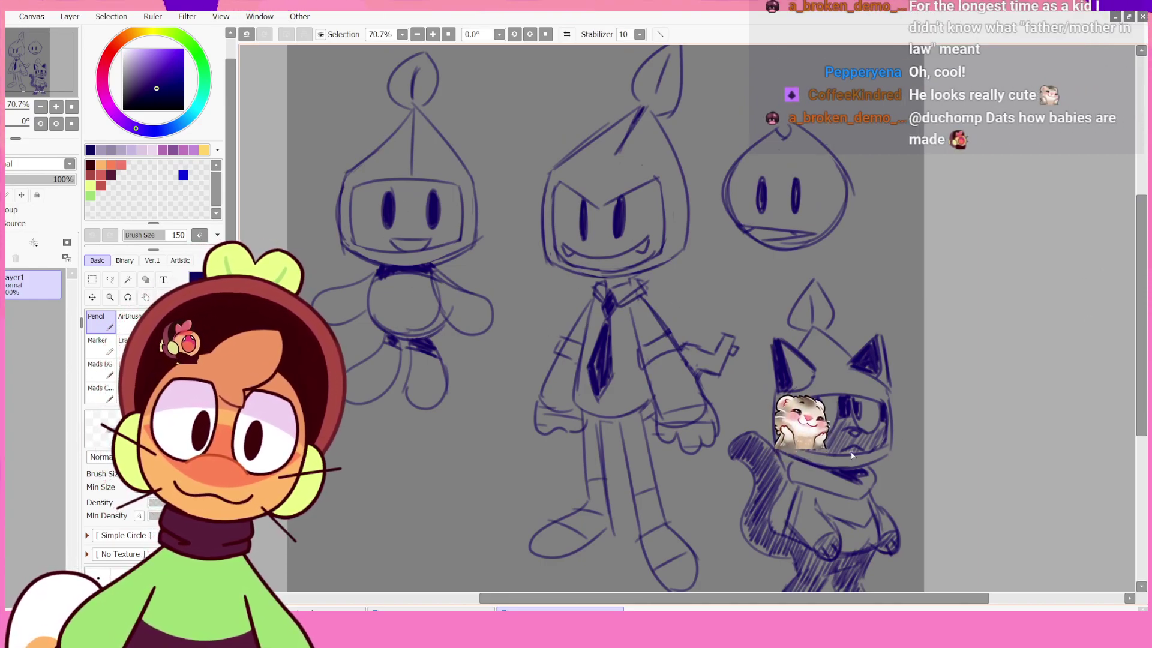
{"action": "left_click_drag", "start_coordinate": [1142, 286], "coordinate": [1142, 326]}
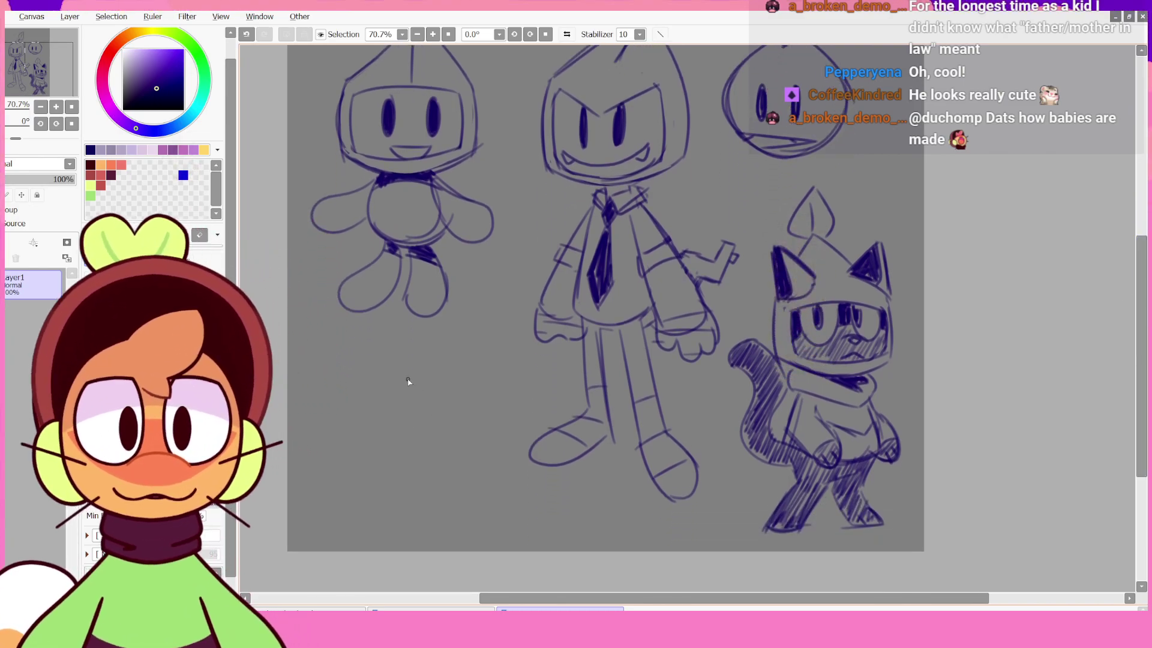
{"action": "mouse_move", "coordinate": [408, 380]}
{"action": "left_mouse_down"}
{"action": "mouse_move", "coordinate": [435, 387]}
{"action": "mouse_move", "coordinate": [455, 437]}
{"action": "left_mouse_up"}
{"action": "key", "text": "ctrl+z"}
{"action": "key", "text": "ctrl+z"}
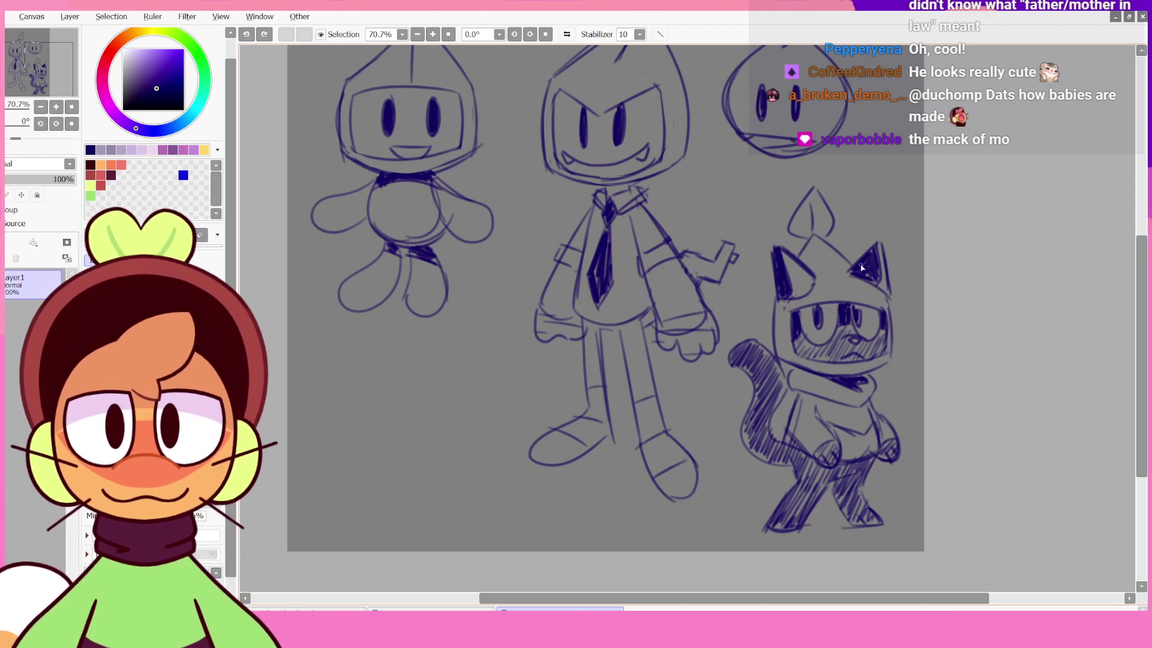
- Widen the canvas twice on the side beyond the cat-eared character to make room for another sketch
{"action": "left_click_drag", "start_coordinate": [882, 292], "coordinate": [861, 328]}
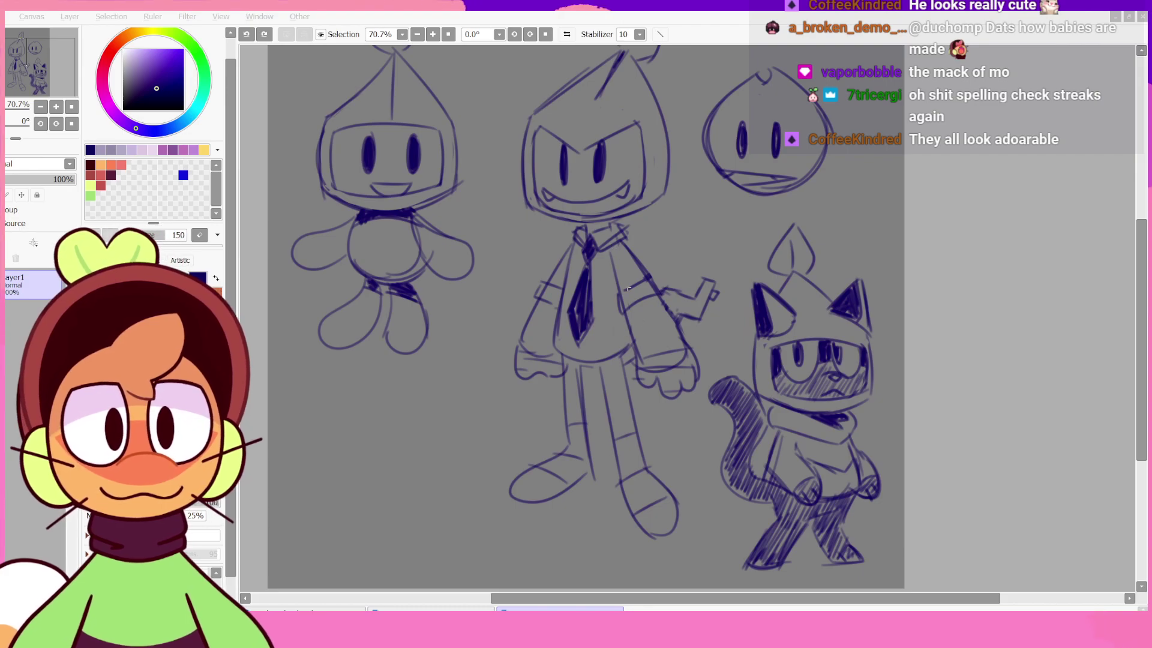
{"action": "key", "text": "Return"}
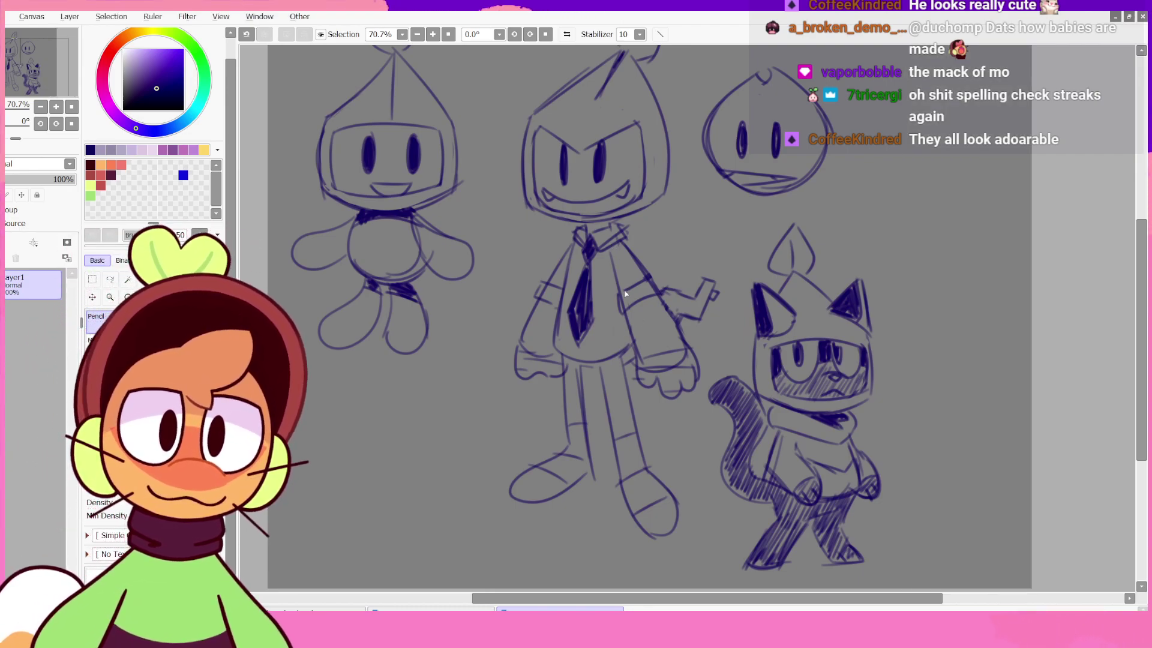
{"action": "left_click", "coordinate": [31, 16]}
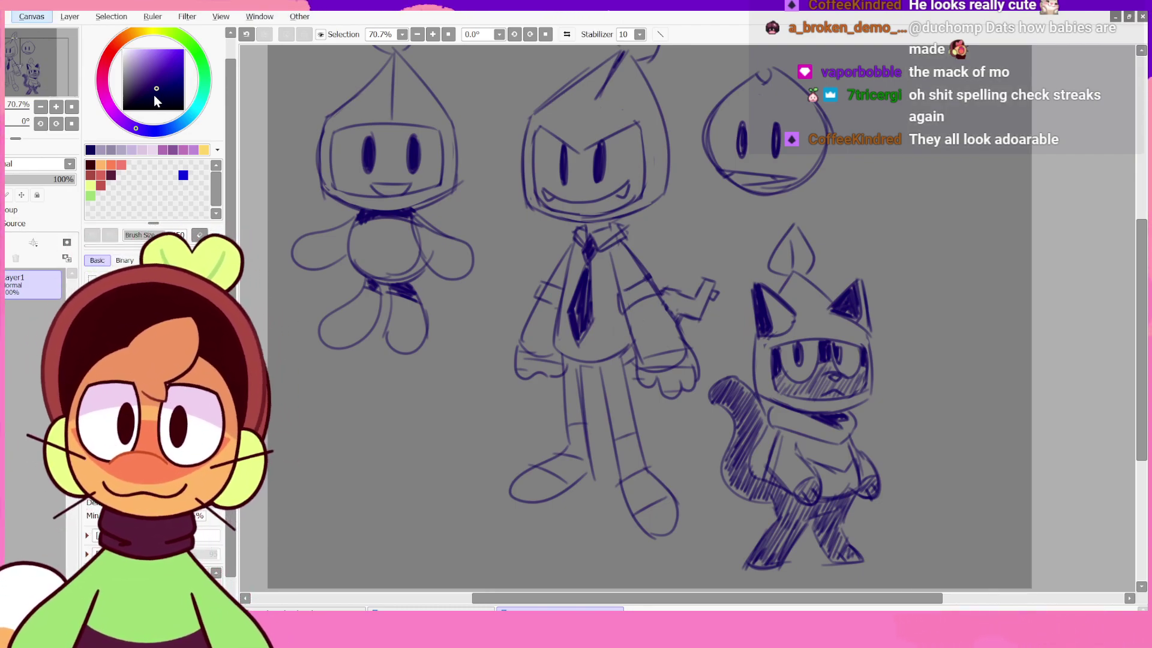
{"action": "left_click", "coordinate": [106, 57]}
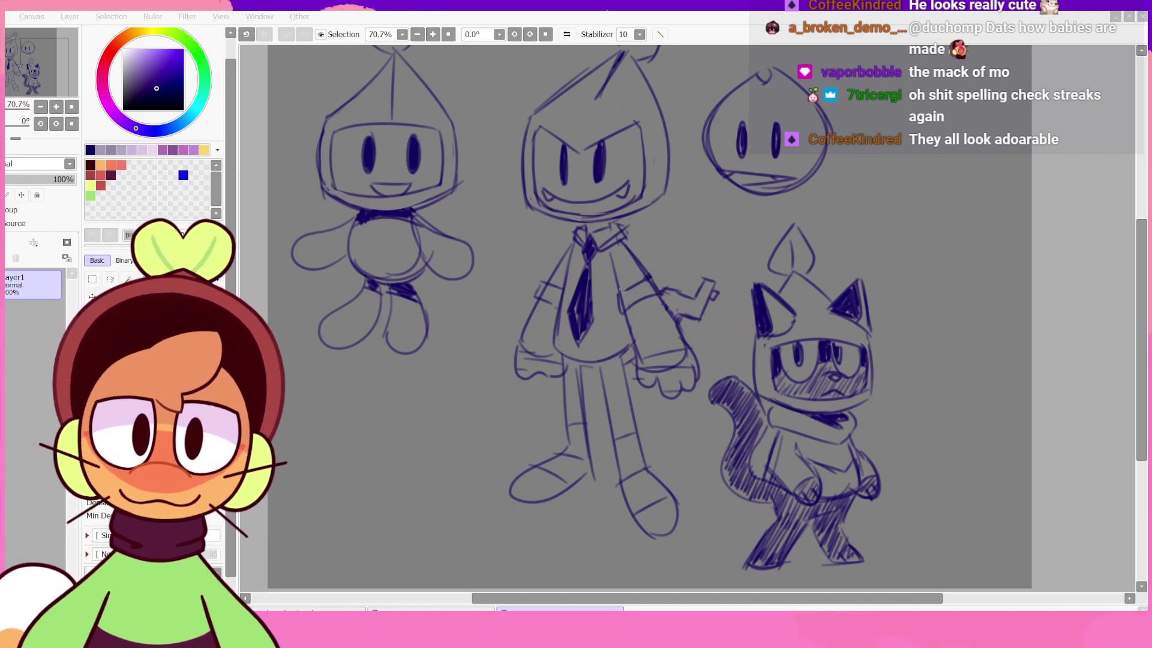
{"action": "key", "text": "Return"}
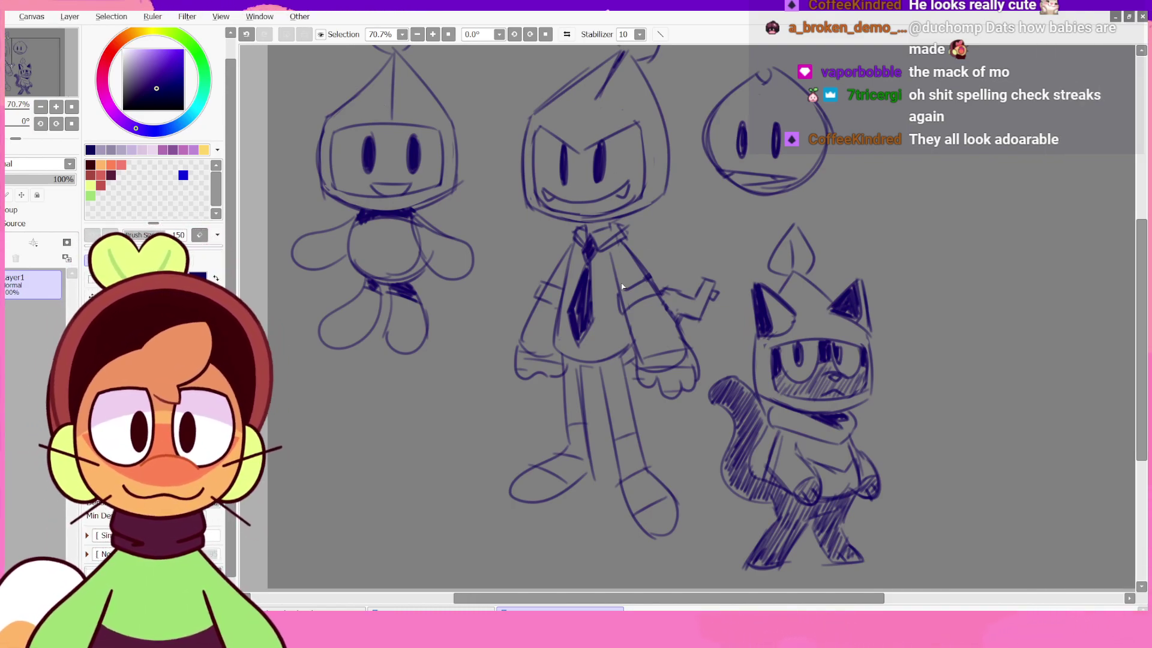
- Sketch the round head outline of a new character in the blank area beside the cat-eared character, undoing surplus strokes
{"action": "left_click_drag", "start_coordinate": [771, 598], "coordinate": [854, 594]}
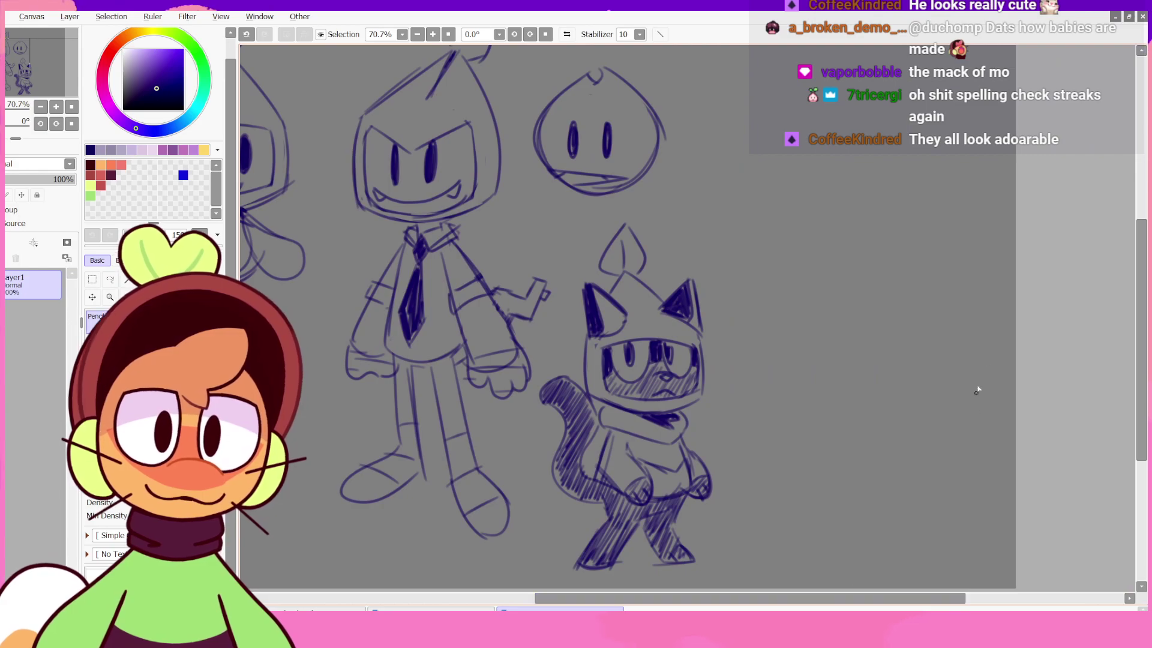
{"action": "mouse_move", "coordinate": [832, 196]}
{"action": "left_mouse_down"}
{"action": "mouse_move", "coordinate": [818, 207]}
{"action": "mouse_move", "coordinate": [887, 233]}
{"action": "mouse_move", "coordinate": [820, 317]}
{"action": "mouse_move", "coordinate": [882, 231]}
{"action": "mouse_move", "coordinate": [887, 324]}
{"action": "mouse_move", "coordinate": [873, 237]}
{"action": "mouse_move", "coordinate": [792, 255]}
{"action": "mouse_move", "coordinate": [882, 300]}
{"action": "left_mouse_up"}
{"action": "key", "text": "ctrl+z"}
{"action": "key", "text": "ctrl+z"}
{"action": "key", "text": "ctrl+z"}
{"action": "key", "text": "ctrl+z"}
{"action": "key", "text": "ctrl+z"}
{"action": "mouse_move", "coordinate": [852, 230]}
{"action": "left_mouse_down"}
{"action": "mouse_move", "coordinate": [822, 318]}
{"action": "mouse_move", "coordinate": [868, 325]}
{"action": "left_mouse_up"}
- Add a small round earpiece and a slanting pointed tuft to the new character's head, undoing surplus strokes
{"action": "mouse_move", "coordinate": [921, 284]}
{"action": "left_mouse_down"}
{"action": "mouse_move", "coordinate": [891, 287]}
{"action": "mouse_move", "coordinate": [886, 321]}
{"action": "mouse_move", "coordinate": [926, 301]}
{"action": "mouse_move", "coordinate": [924, 281]}
{"action": "mouse_move", "coordinate": [916, 288]}
{"action": "mouse_move", "coordinate": [852, 236]}
{"action": "mouse_move", "coordinate": [779, 263]}
{"action": "left_mouse_up"}
{"action": "key", "text": "ctrl+z"}
{"action": "key", "text": "ctrl+z"}
{"action": "key", "text": "ctrl+z"}
{"action": "key", "text": "ctrl+z"}
{"action": "key", "text": "ctrl+z"}
{"action": "left_click_drag", "start_coordinate": [867, 242], "coordinate": [799, 243]}
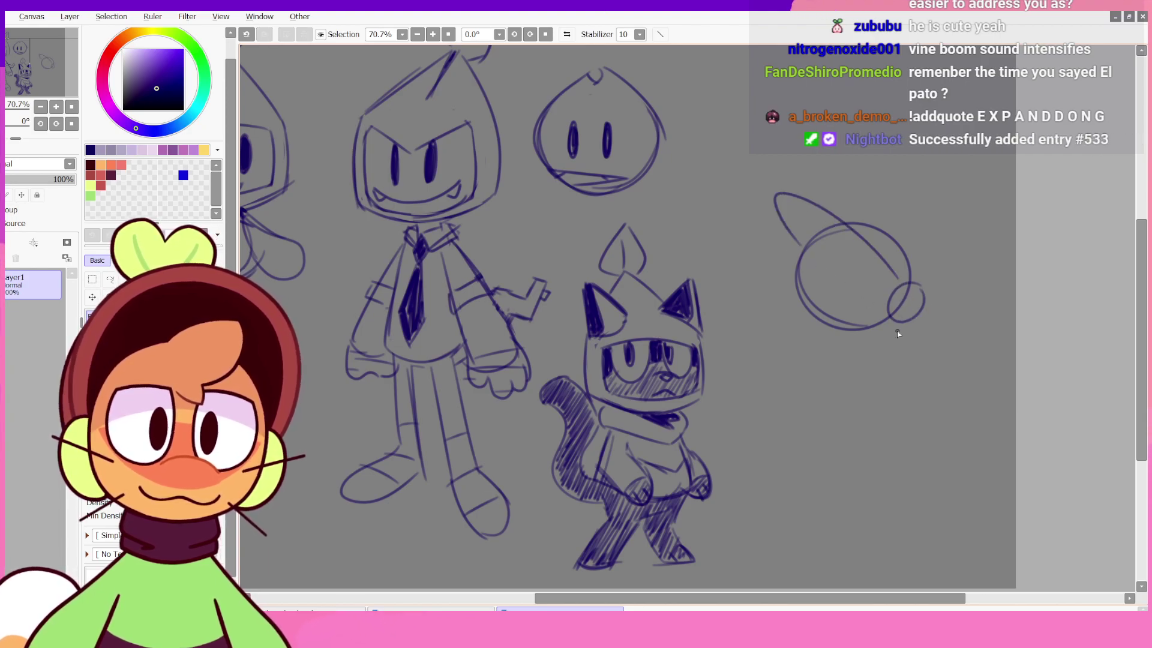
- Sketch a curved scarf band under the new character's round head, undoing surplus strokes
{"action": "key", "text": "ctrl+z"}
{"action": "mouse_move", "coordinate": [834, 321]}
{"action": "left_mouse_down"}
{"action": "mouse_move", "coordinate": [894, 308]}
{"action": "mouse_move", "coordinate": [889, 321]}
{"action": "left_mouse_up"}
{"action": "key", "text": "ctrl+z"}
{"action": "key", "text": "ctrl+z"}
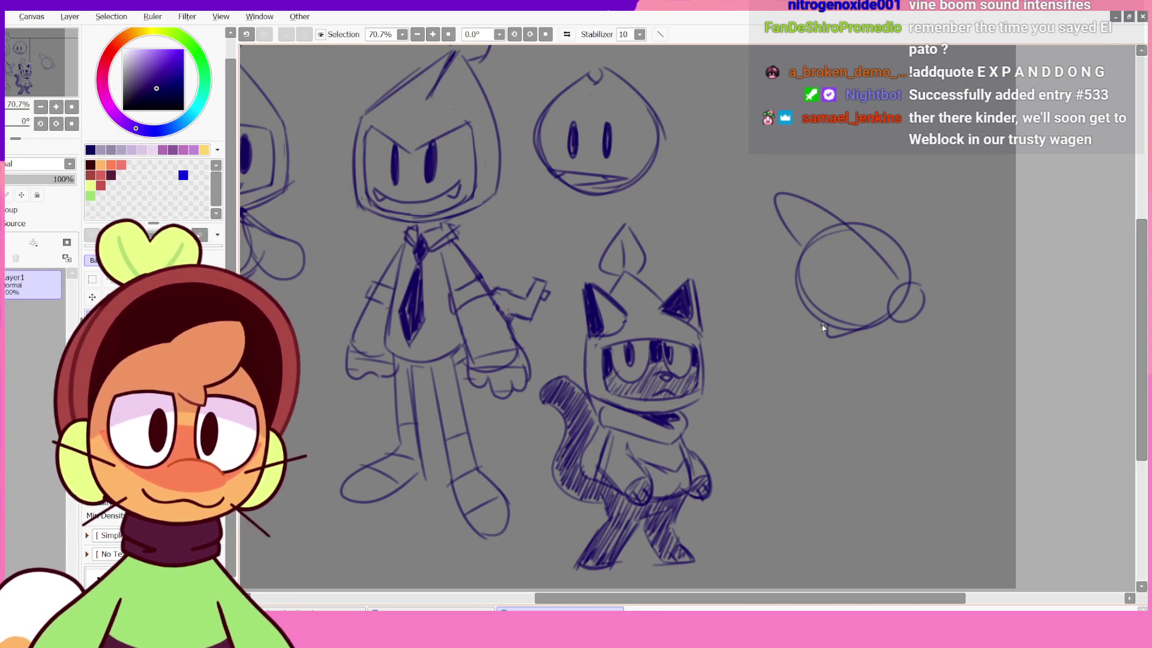
{"action": "mouse_move", "coordinate": [833, 362]}
{"action": "left_mouse_down"}
{"action": "mouse_move", "coordinate": [922, 326]}
{"action": "mouse_move", "coordinate": [907, 319]}
{"action": "left_mouse_up"}
{"action": "key", "text": "ctrl+z"}
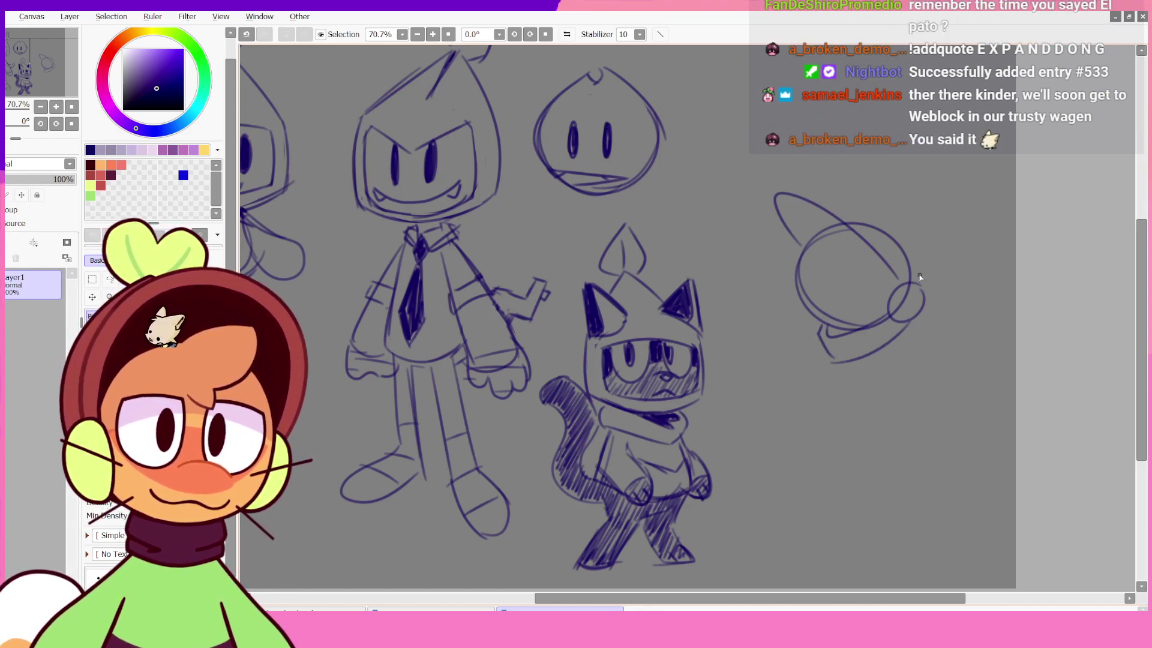
- Draw a long pointed hood sweeping back from the tuft to the earpiece, with two leaves at its tip
{"action": "key", "text": "ctrl+z"}
{"action": "mouse_move", "coordinate": [775, 195]}
{"action": "left_mouse_down"}
{"action": "mouse_move", "coordinate": [933, 216]}
{"action": "mouse_move", "coordinate": [960, 181]}
{"action": "mouse_move", "coordinate": [927, 290]}
{"action": "left_mouse_up"}
{"action": "key", "text": "ctrl+z"}
{"action": "mouse_move", "coordinate": [954, 180]}
{"action": "left_mouse_down"}
{"action": "mouse_move", "coordinate": [946, 129]}
{"action": "mouse_move", "coordinate": [979, 170]}
{"action": "mouse_move", "coordinate": [988, 210]}
{"action": "mouse_move", "coordinate": [961, 196]}
{"action": "left_mouse_up"}
{"action": "key", "text": "ctrl+z"}
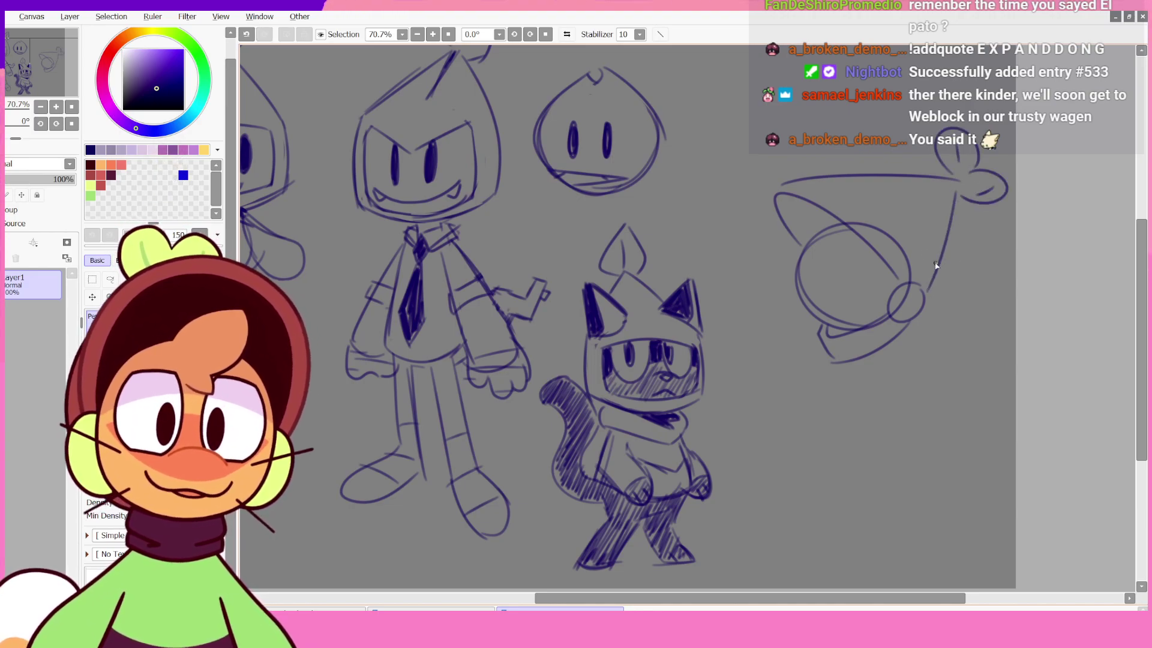
{"action": "mouse_move", "coordinate": [786, 183]}
{"action": "left_mouse_down"}
{"action": "mouse_move", "coordinate": [979, 196]}
{"action": "mouse_move", "coordinate": [954, 206]}
{"action": "mouse_move", "coordinate": [960, 182]}
{"action": "left_mouse_up"}
{"action": "key", "text": "ctrl+z"}
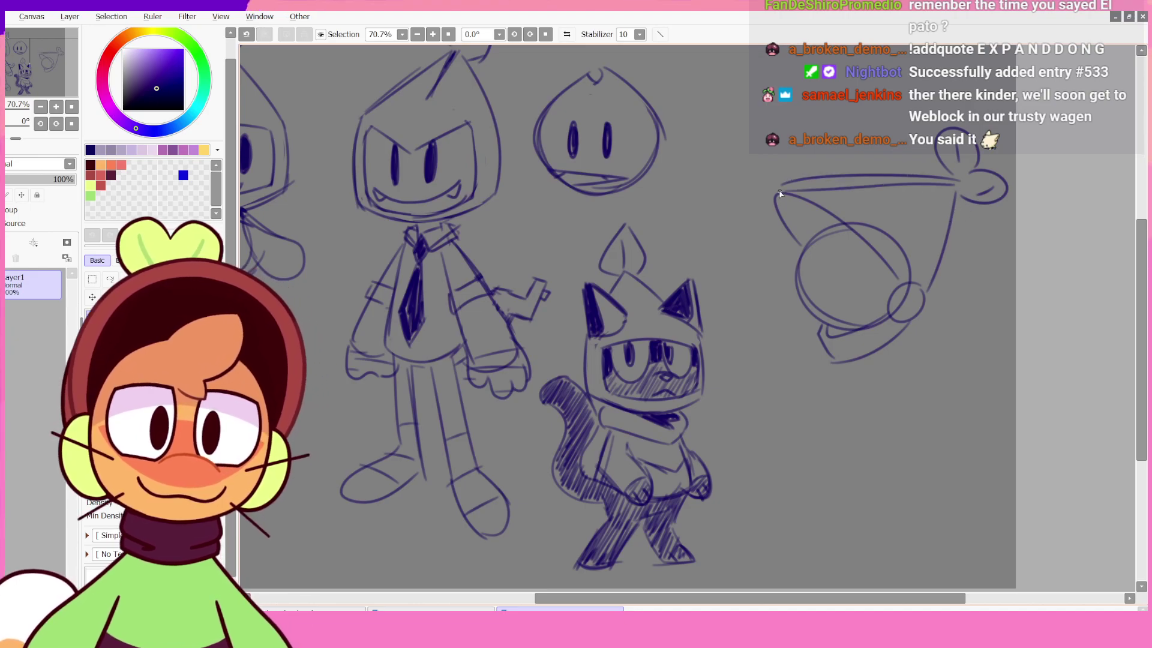
{"action": "key", "text": "ctrl+z"}
{"action": "mouse_move", "coordinate": [769, 187]}
{"action": "left_mouse_down"}
{"action": "mouse_move", "coordinate": [960, 180]}
{"action": "mouse_move", "coordinate": [768, 183]}
{"action": "left_mouse_up"}
{"action": "key", "text": "ctrl+z"}
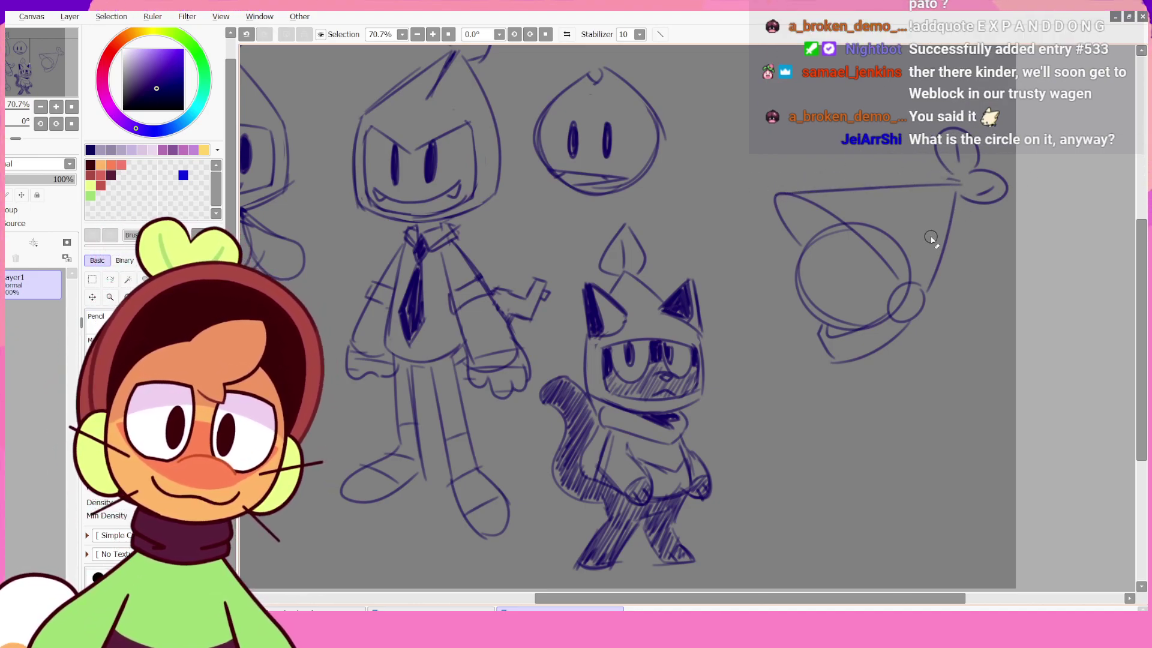
- Draw two tall oval eyes and a fanged smile inside the new character's round head
{"action": "key", "text": "n"}
{"action": "mouse_move", "coordinate": [827, 257]}
{"action": "left_mouse_down"}
{"action": "mouse_move", "coordinate": [829, 287]}
{"action": "mouse_move", "coordinate": [860, 279]}
{"action": "mouse_move", "coordinate": [874, 302]}
{"action": "left_mouse_up"}
{"action": "key", "text": "ctrl+z"}
{"action": "key", "text": "ctrl+z"}
{"action": "key", "text": "ctrl+z"}
{"action": "key", "text": "ctrl+z"}
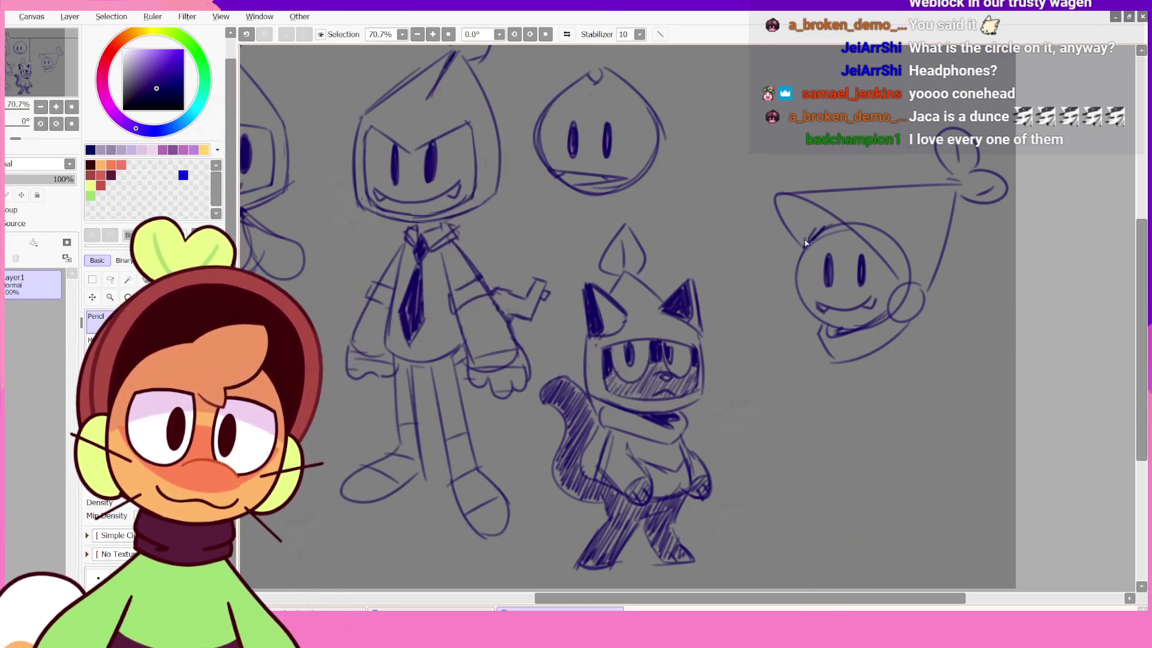
- Fill the pointed tuft with dark strokes and hatch a blush across the cheeks with the stabilizer at 8
{"action": "mouse_move", "coordinate": [781, 201]}
{"action": "left_mouse_down"}
{"action": "mouse_move", "coordinate": [798, 231]}
{"action": "mouse_move", "coordinate": [815, 222]}
{"action": "left_mouse_up"}
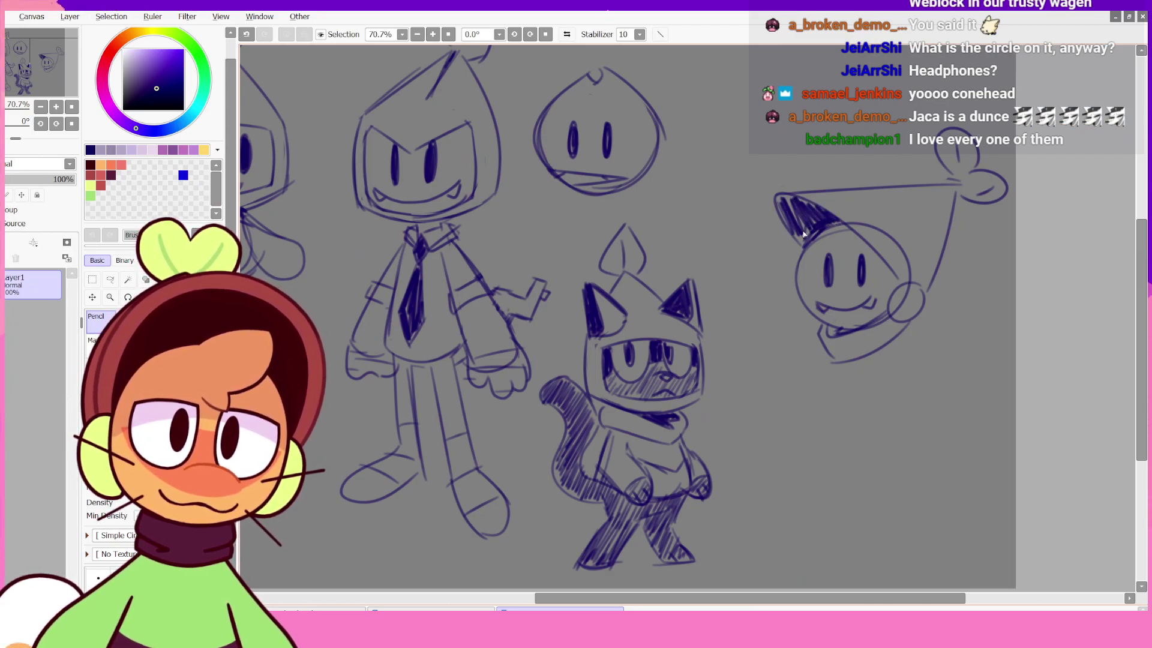
{"action": "left_click", "coordinate": [625, 155]}
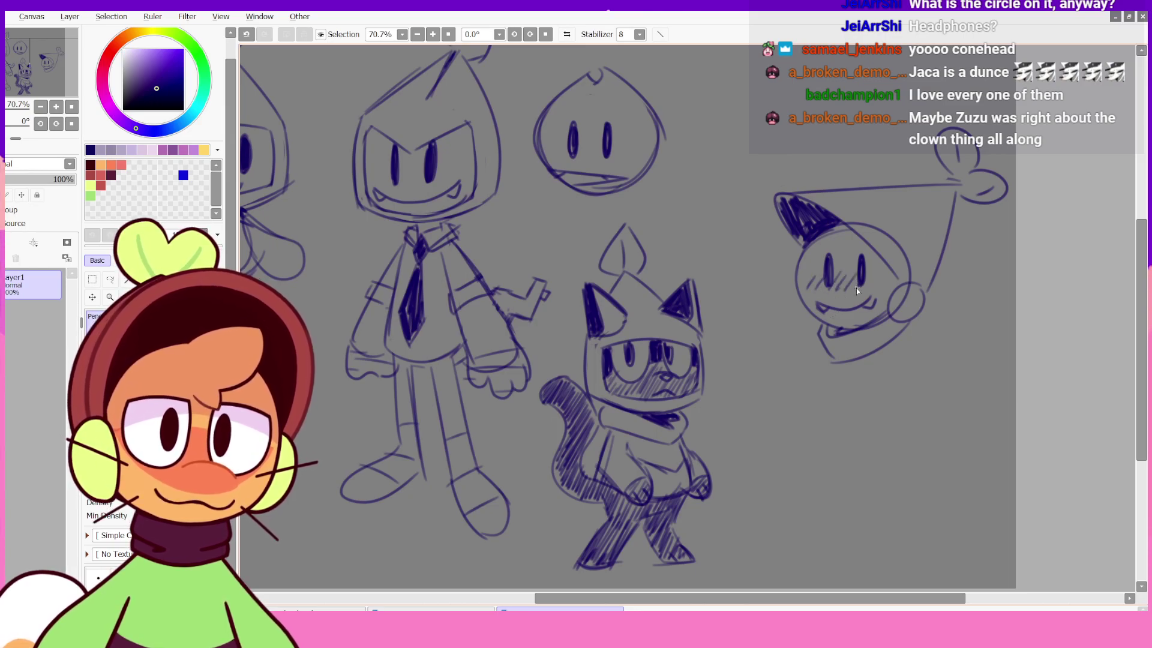
{"action": "left_click_drag", "start_coordinate": [877, 285], "coordinate": [886, 278]}
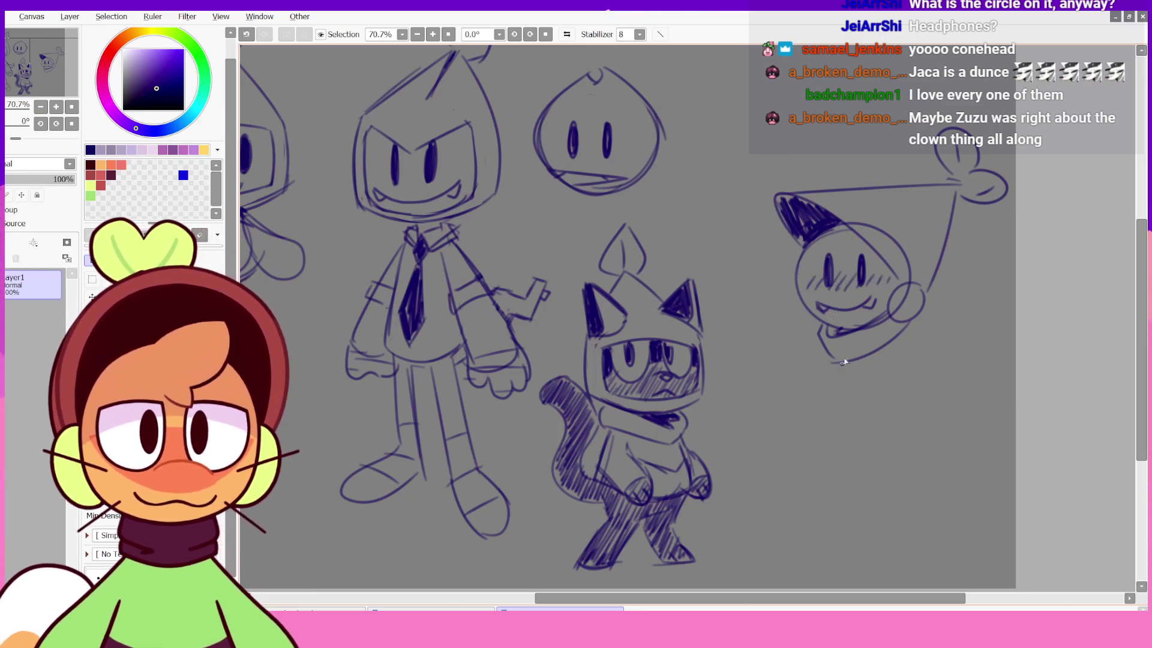
- Sketch a second scarf fold, scalloped fluff behind the shoulder, and a flared torso beneath, undoing surplus body strokes
{"action": "mouse_move", "coordinate": [852, 373]}
{"action": "left_mouse_down"}
{"action": "mouse_move", "coordinate": [949, 320]}
{"action": "mouse_move", "coordinate": [928, 352]}
{"action": "mouse_move", "coordinate": [937, 365]}
{"action": "mouse_move", "coordinate": [930, 356]}
{"action": "mouse_move", "coordinate": [929, 410]}
{"action": "left_mouse_up"}
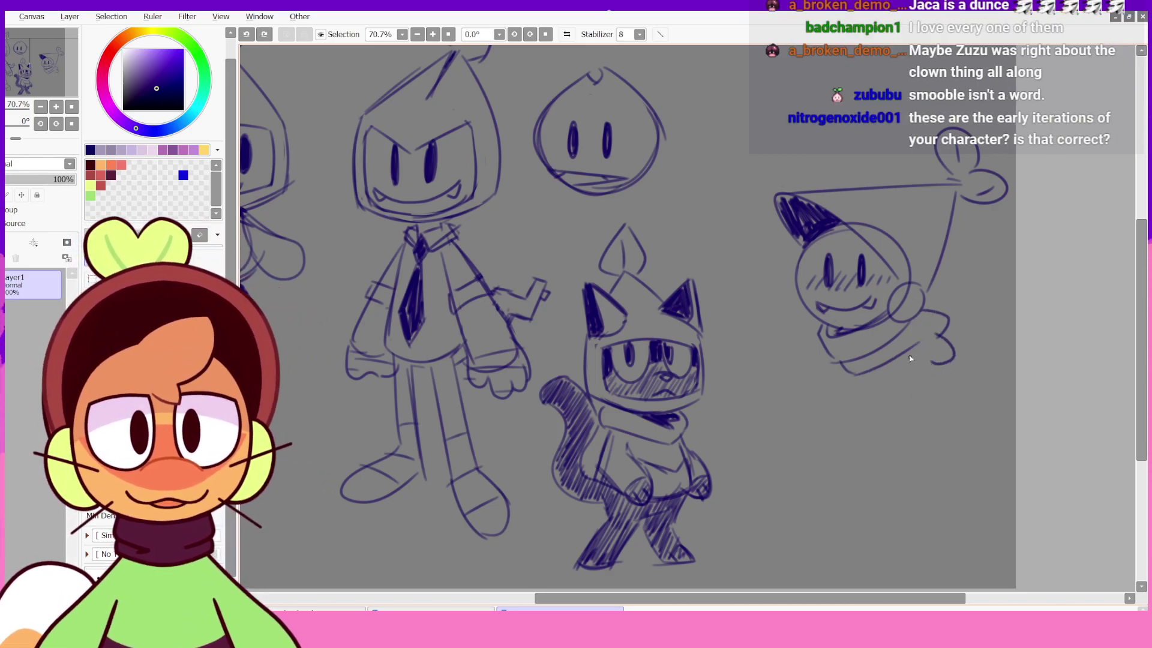
{"action": "mouse_move", "coordinate": [855, 375]}
{"action": "left_mouse_down"}
{"action": "mouse_move", "coordinate": [841, 424]}
{"action": "mouse_move", "coordinate": [930, 411]}
{"action": "left_mouse_up"}
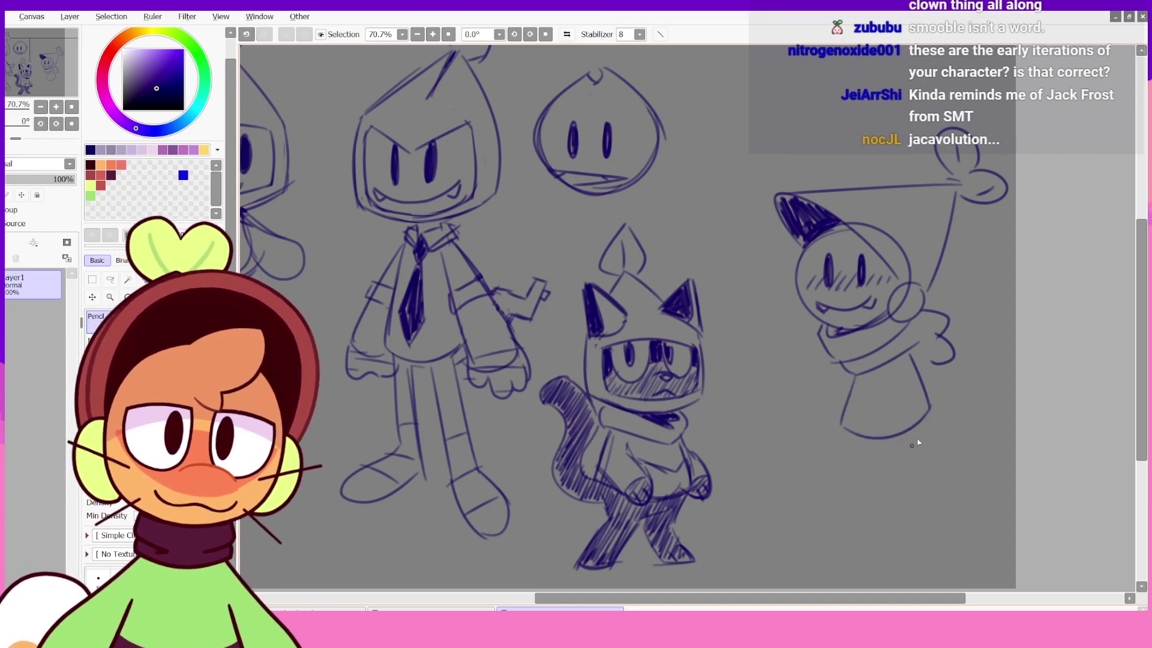
{"action": "key", "text": "ctrl+z"}
{"action": "mouse_move", "coordinate": [854, 378]}
{"action": "left_mouse_down"}
{"action": "mouse_move", "coordinate": [794, 449]}
{"action": "mouse_move", "coordinate": [831, 470]}
{"action": "left_mouse_up"}
{"action": "left_click_drag", "start_coordinate": [835, 462], "coordinate": [841, 436]}
{"action": "key", "text": "ctrl+z"}
{"action": "key", "text": "ctrl+z"}
{"action": "key", "text": "ctrl+z"}
{"action": "key", "text": "ctrl+z"}
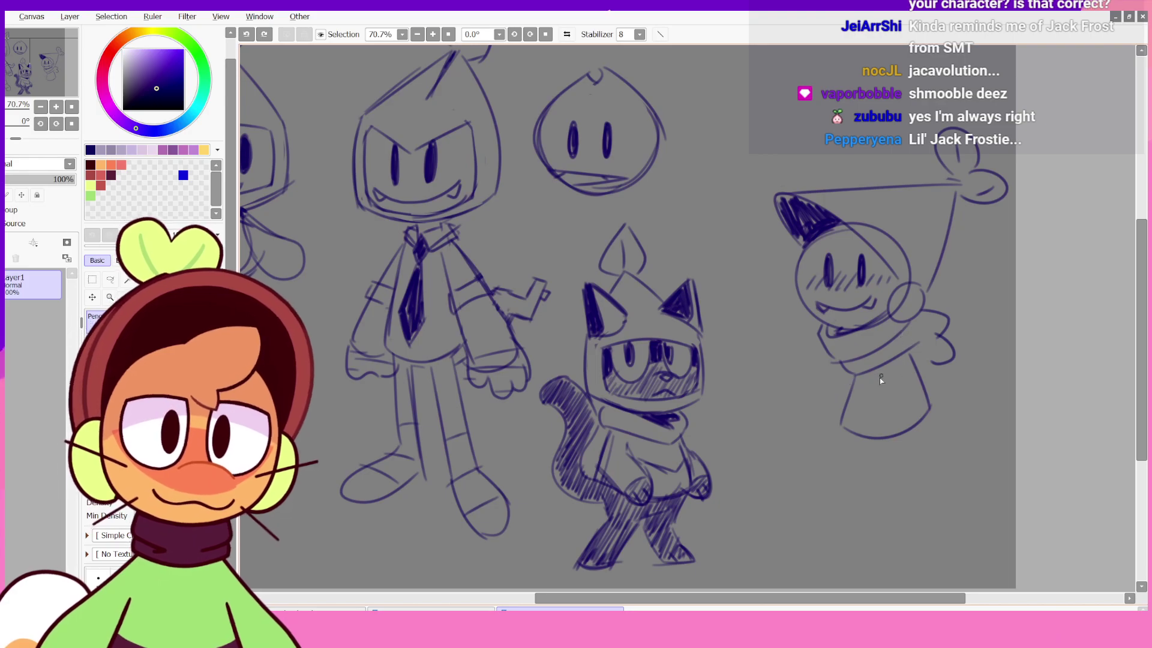
- Sketch the new character's raised arm reaching toward the cat-eared character, with a fluffy scalloped hand and rounded sleeve
{"action": "mouse_move", "coordinate": [811, 342]}
{"action": "left_mouse_down"}
{"action": "mouse_move", "coordinate": [771, 340]}
{"action": "mouse_move", "coordinate": [796, 375]}
{"action": "mouse_move", "coordinate": [809, 353]}
{"action": "mouse_move", "coordinate": [794, 373]}
{"action": "mouse_move", "coordinate": [757, 362]}
{"action": "mouse_move", "coordinate": [843, 408]}
{"action": "left_mouse_up"}
{"action": "key", "text": "ctrl+z"}
{"action": "key", "text": "ctrl+z"}
{"action": "key", "text": "ctrl+z"}
{"action": "mouse_move", "coordinate": [761, 351]}
{"action": "left_mouse_down"}
{"action": "mouse_move", "coordinate": [767, 408]}
{"action": "mouse_move", "coordinate": [844, 396]}
{"action": "left_mouse_up"}
{"action": "key", "text": "ctrl+z"}
{"action": "key", "text": "ctrl+z"}
{"action": "key", "text": "ctrl+z"}
{"action": "left_click_drag", "start_coordinate": [816, 351], "coordinate": [848, 381]}
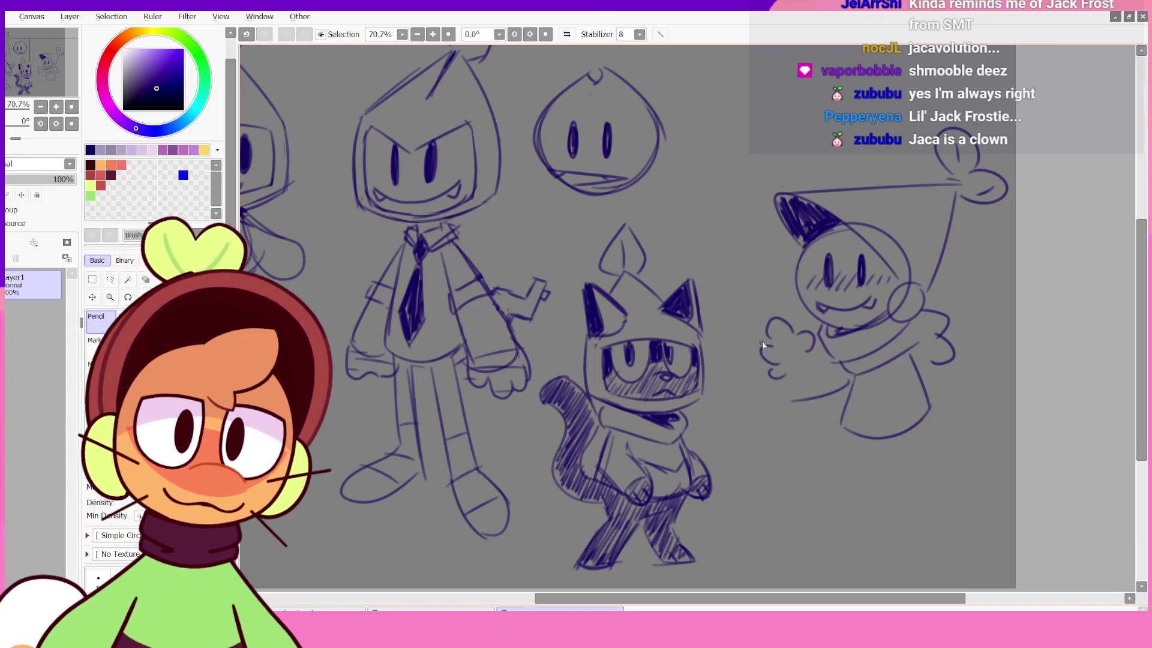
{"action": "left_click_drag", "start_coordinate": [763, 345], "coordinate": [817, 373]}
- Check the drawing in a mirrored view, redraw the raised sleeve's lower curve and opening, and restore the unmirrored view
{"action": "key", "text": "h"}
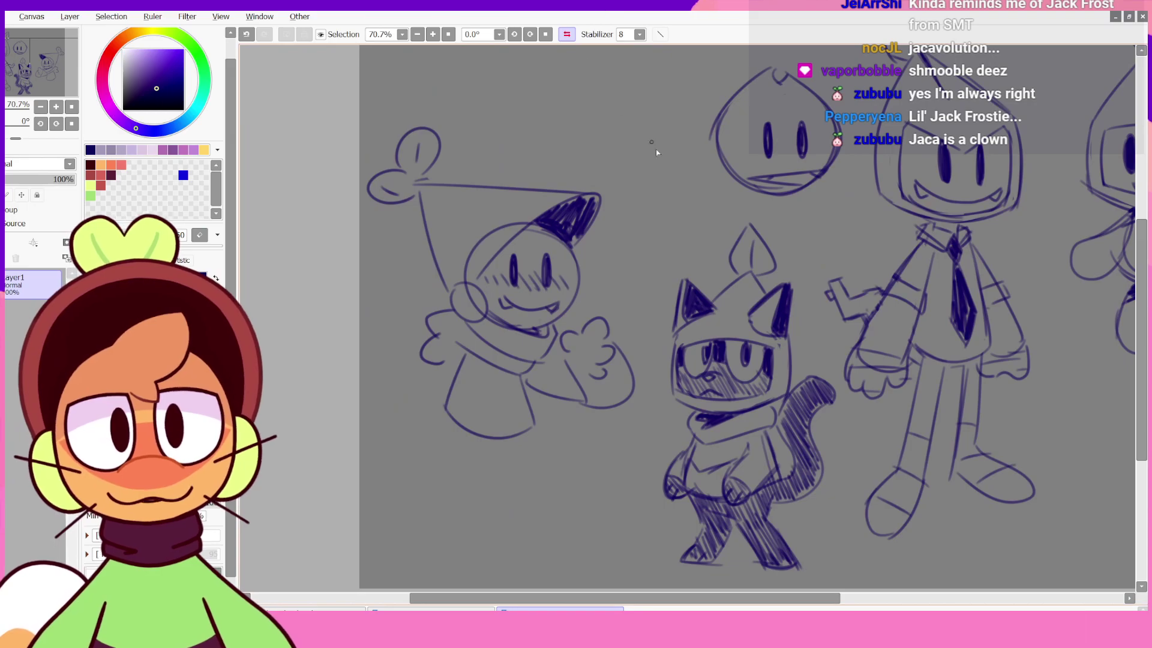
{"action": "key", "text": "ctrl+z"}
{"action": "left_click_drag", "start_coordinate": [535, 362], "coordinate": [605, 409]}
{"action": "key", "text": "ctrl+z"}
{"action": "left_click_drag", "start_coordinate": [527, 388], "coordinate": [603, 413]}
{"action": "key", "text": "ctrl+z"}
{"action": "left_click_drag", "start_coordinate": [563, 360], "coordinate": [586, 402]}
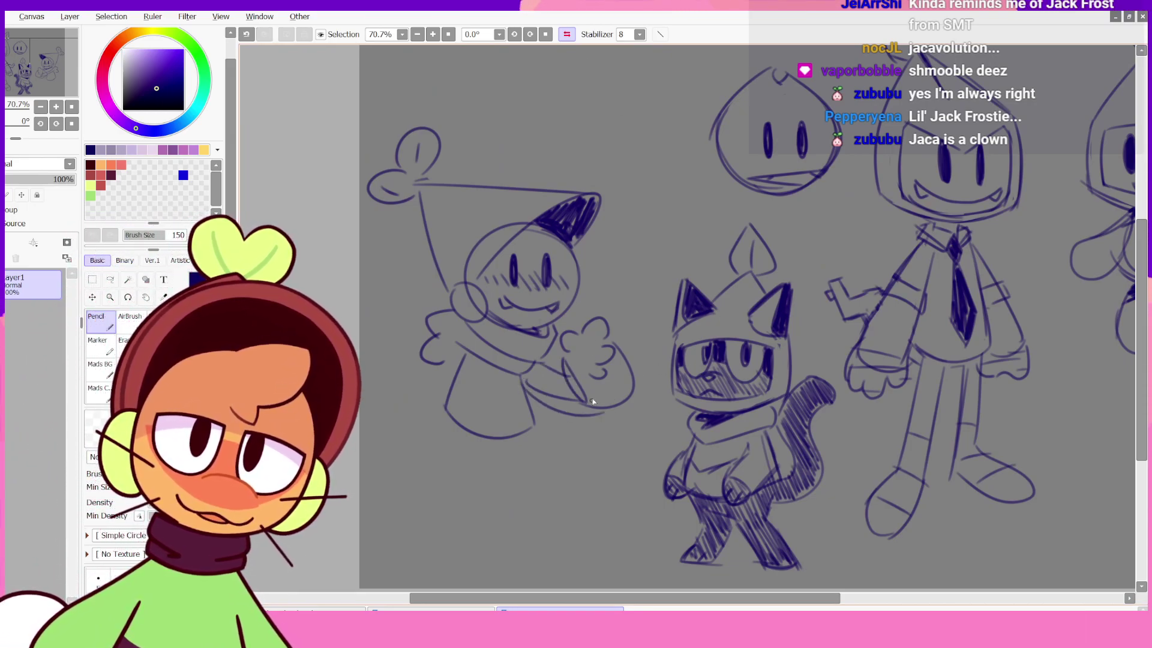
{"action": "key", "text": "ctrl+z"}
{"action": "left_click_drag", "start_coordinate": [613, 354], "coordinate": [605, 415]}
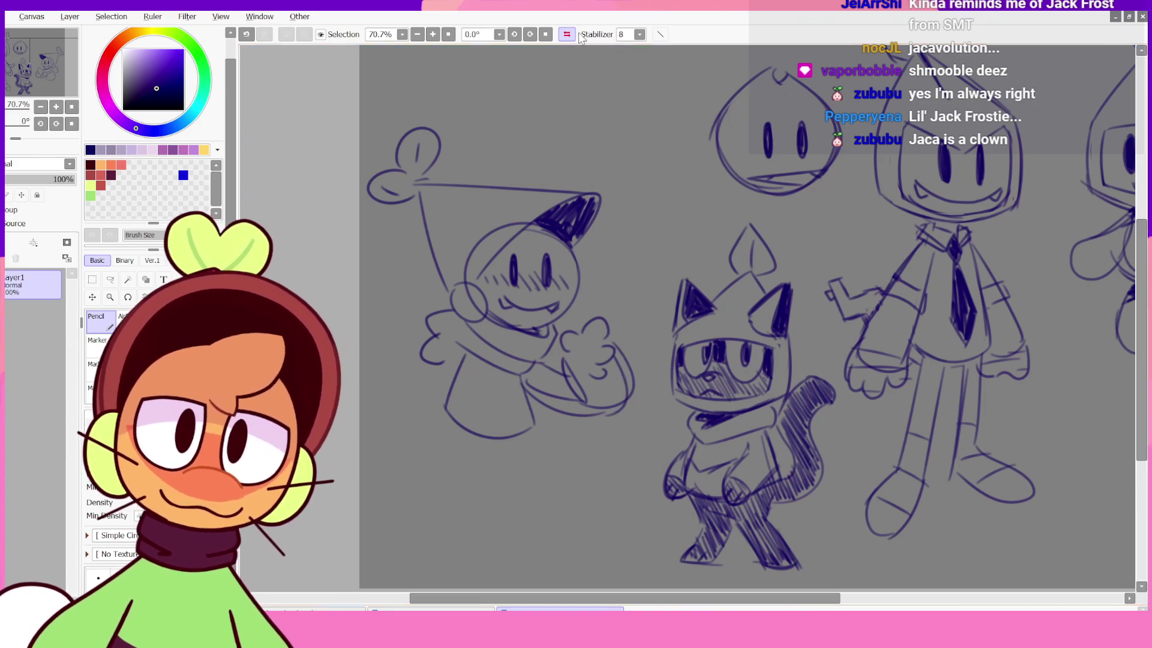
{"action": "key", "text": "h"}
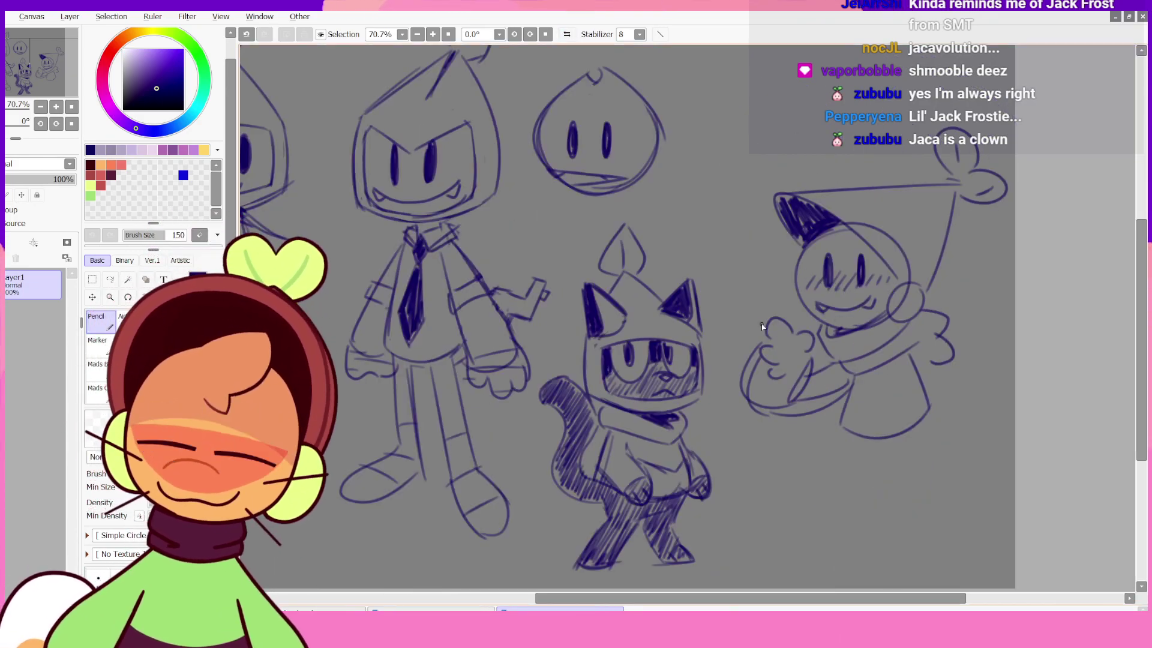
- Erase surplus lines inside the new character's raised sleeve and return to the Pencil
{"action": "key", "text": "e"}
{"action": "mouse_move", "coordinate": [757, 349]}
{"action": "left_mouse_down"}
{"action": "mouse_move", "coordinate": [763, 406]}
{"action": "mouse_move", "coordinate": [797, 383]}
{"action": "mouse_move", "coordinate": [787, 393]}
{"action": "mouse_move", "coordinate": [805, 361]}
{"action": "mouse_move", "coordinate": [780, 402]}
{"action": "mouse_move", "coordinate": [907, 367]}
{"action": "mouse_move", "coordinate": [904, 419]}
{"action": "mouse_move", "coordinate": [871, 454]}
{"action": "left_mouse_up"}
{"action": "key", "text": "n"}
{"action": "key", "text": "ctrl+z"}
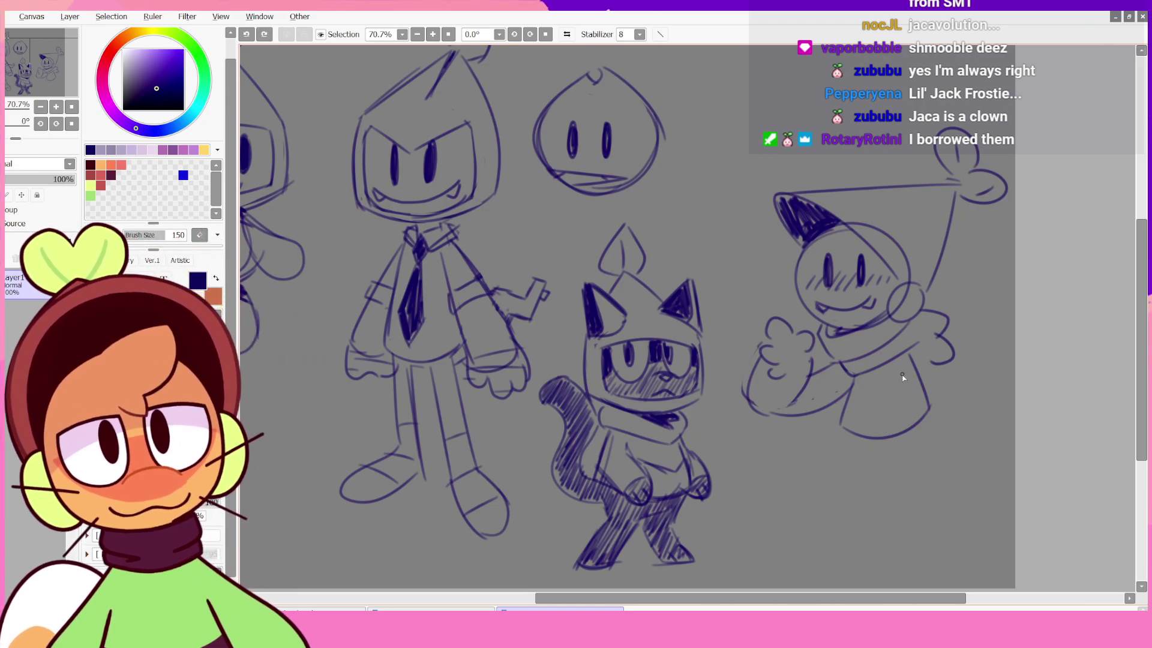
- Draw the second fluffy hand beside the raised one, the bent arm across the torso, and a rounded belly outline
{"action": "mouse_move", "coordinate": [838, 364]}
{"action": "left_mouse_down"}
{"action": "mouse_move", "coordinate": [801, 350]}
{"action": "mouse_move", "coordinate": [805, 373]}
{"action": "left_mouse_up"}
{"action": "key", "text": "ctrl+z"}
{"action": "mouse_move", "coordinate": [801, 371]}
{"action": "left_mouse_down"}
{"action": "mouse_move", "coordinate": [832, 385]}
{"action": "mouse_move", "coordinate": [783, 403]}
{"action": "mouse_move", "coordinate": [831, 395]}
{"action": "mouse_move", "coordinate": [810, 389]}
{"action": "mouse_move", "coordinate": [805, 414]}
{"action": "mouse_move", "coordinate": [852, 430]}
{"action": "mouse_move", "coordinate": [823, 447]}
{"action": "mouse_move", "coordinate": [842, 462]}
{"action": "mouse_move", "coordinate": [810, 425]}
{"action": "mouse_move", "coordinate": [880, 459]}
{"action": "left_mouse_up"}
{"action": "key", "text": "ctrl+z"}
{"action": "key", "text": "ctrl+z"}
{"action": "key", "text": "ctrl+z"}
{"action": "left_click_drag", "start_coordinate": [885, 459], "coordinate": [899, 439]}
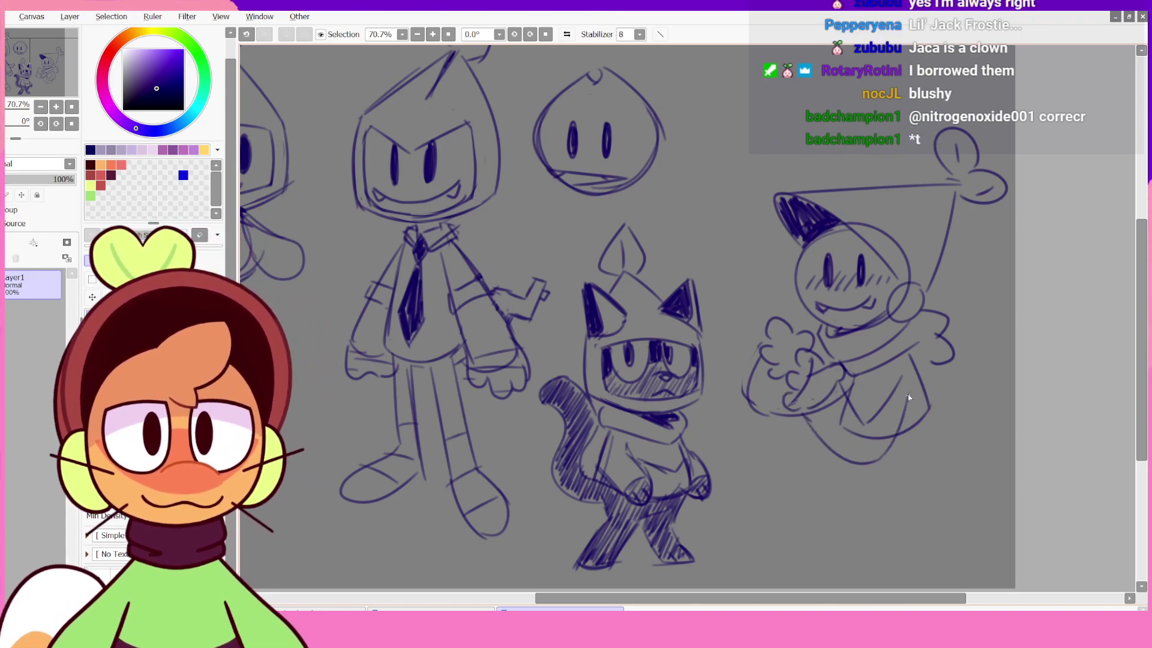
{"action": "key", "text": "ctrl+z"}
{"action": "left_click_drag", "start_coordinate": [892, 376], "coordinate": [881, 392]}
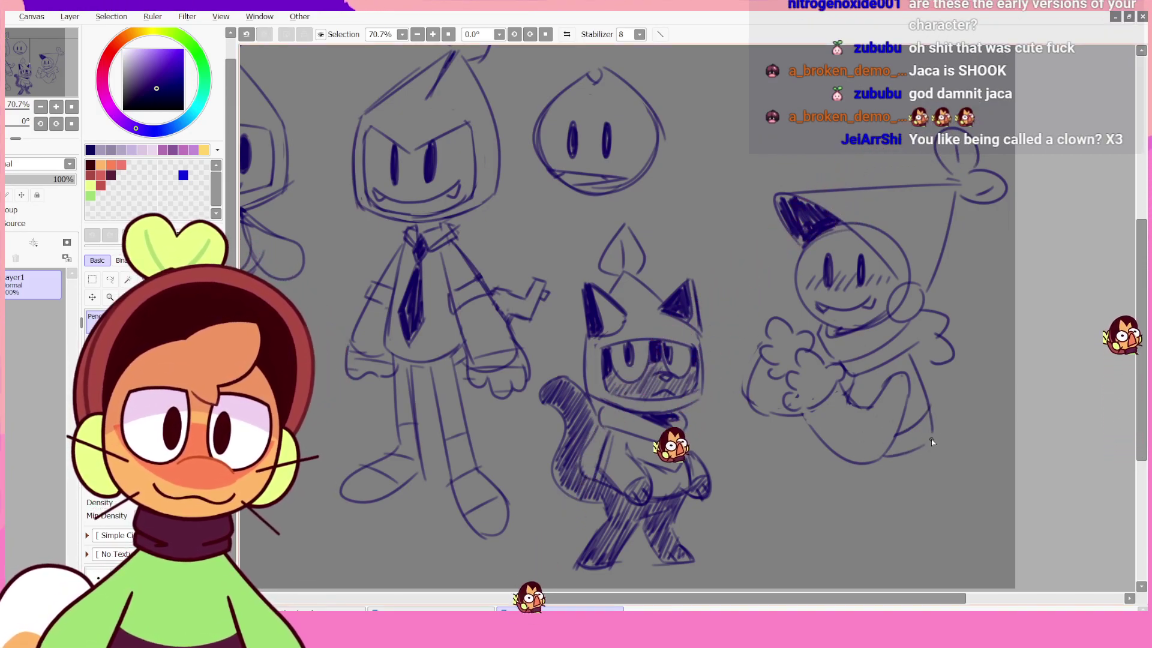
- Draw a large rounded tail with a zigzag marking behind the new character's body
{"action": "mouse_move", "coordinate": [918, 474]}
{"action": "left_mouse_down"}
{"action": "mouse_move", "coordinate": [958, 509]}
{"action": "mouse_move", "coordinate": [995, 445]}
{"action": "mouse_move", "coordinate": [968, 405]}
{"action": "mouse_move", "coordinate": [997, 434]}
{"action": "mouse_move", "coordinate": [963, 422]}
{"action": "mouse_move", "coordinate": [945, 439]}
{"action": "mouse_move", "coordinate": [962, 417]}
{"action": "mouse_move", "coordinate": [974, 507]}
{"action": "left_mouse_up"}
{"action": "key", "text": "ctrl+z"}
{"action": "left_click_drag", "start_coordinate": [950, 441], "coordinate": [966, 469]}
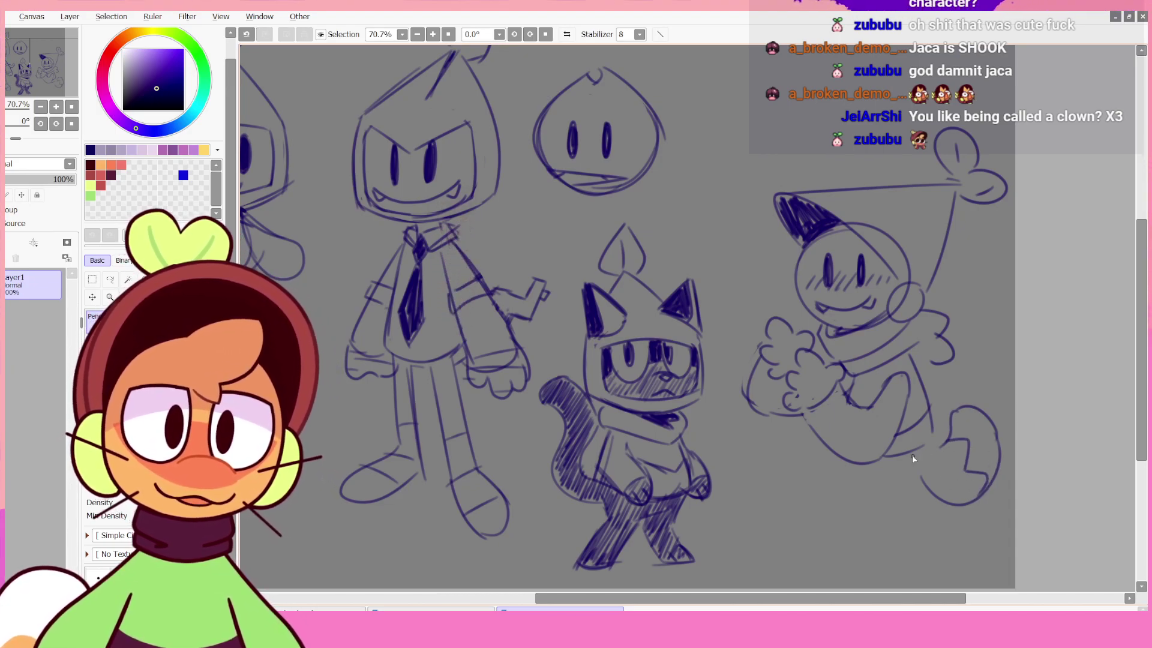
{"action": "scroll", "coordinate": [894, 486], "scroll_direction": "down", "scroll_amount": 3}
{"action": "mouse_move", "coordinate": [864, 353]}
{"action": "left_mouse_down"}
{"action": "mouse_move", "coordinate": [868, 396]}
{"action": "mouse_move", "coordinate": [804, 473]}
{"action": "left_mouse_up"}
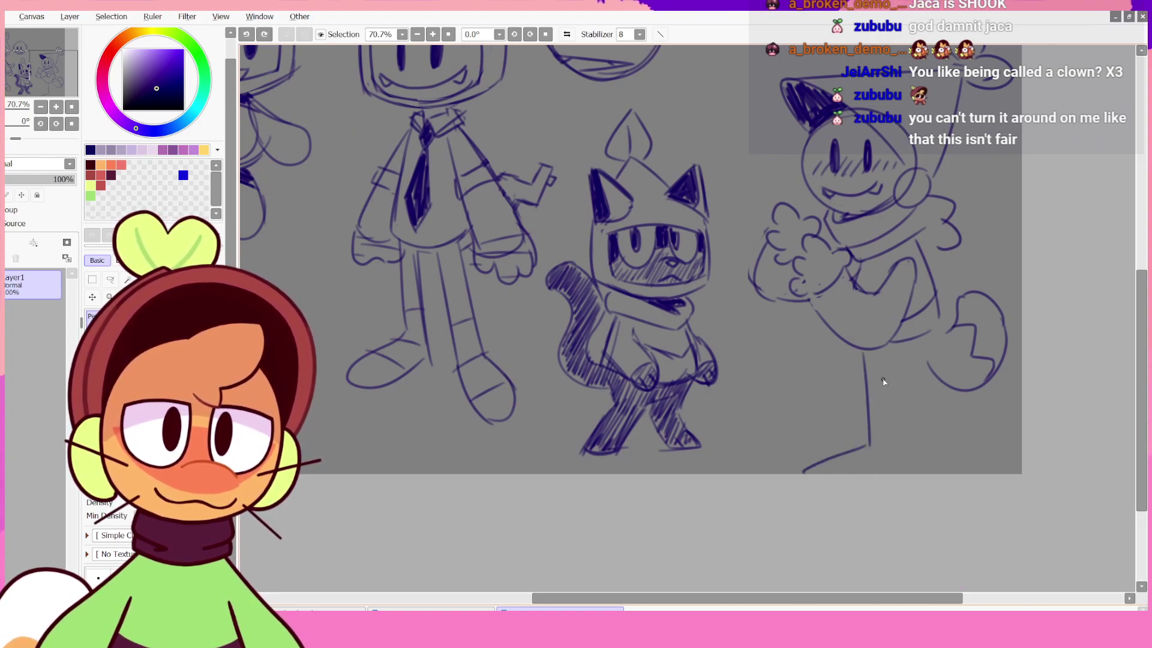
{"action": "left_click_drag", "start_coordinate": [881, 359], "coordinate": [886, 471]}
{"action": "left_click_drag", "start_coordinate": [898, 364], "coordinate": [914, 450]}
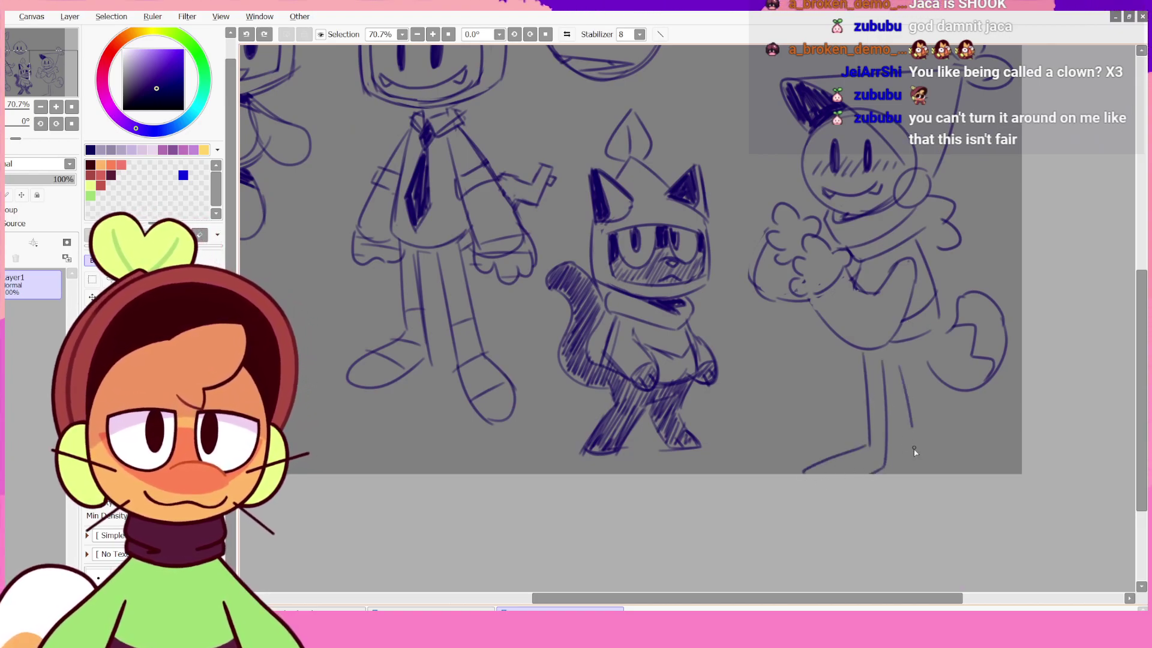
{"action": "mouse_move", "coordinate": [882, 360]}
{"action": "left_mouse_down"}
{"action": "mouse_move", "coordinate": [929, 288]}
{"action": "mouse_move", "coordinate": [883, 439]}
{"action": "left_mouse_up"}
{"action": "key", "text": "ctrl+z"}
{"action": "key", "text": "ctrl+z"}
{"action": "key", "text": "ctrl+z"}
{"action": "key", "text": "ctrl+z"}
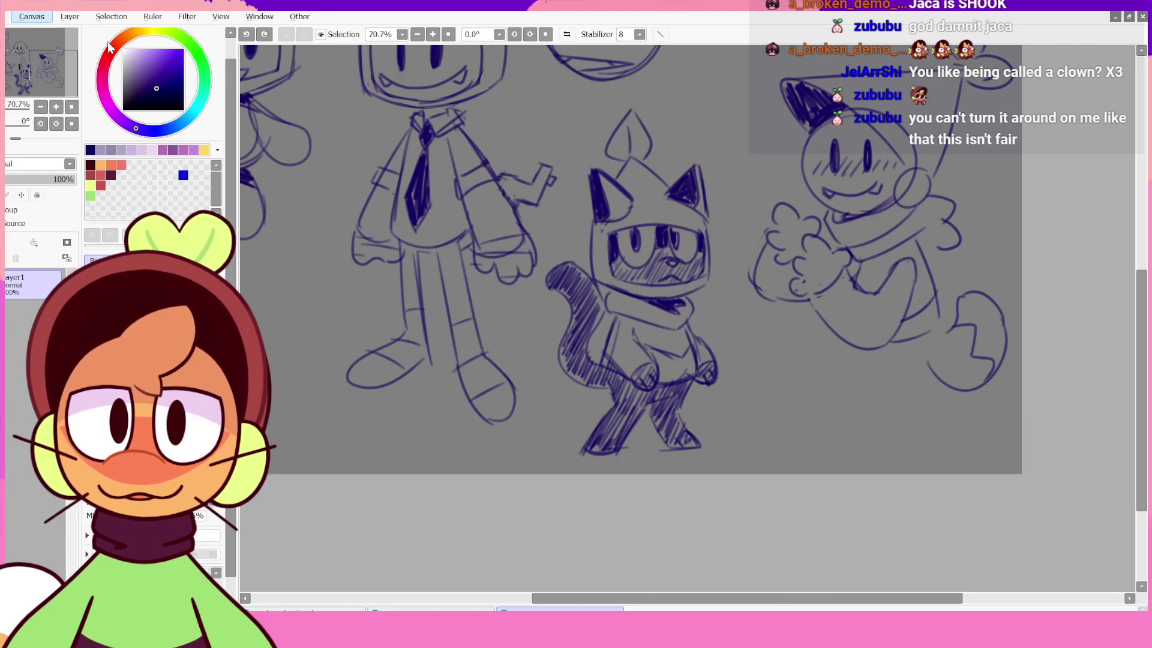
- Extend the canvas downward to make room below the characters' feet
{"action": "key", "text": "alt+Tab"}
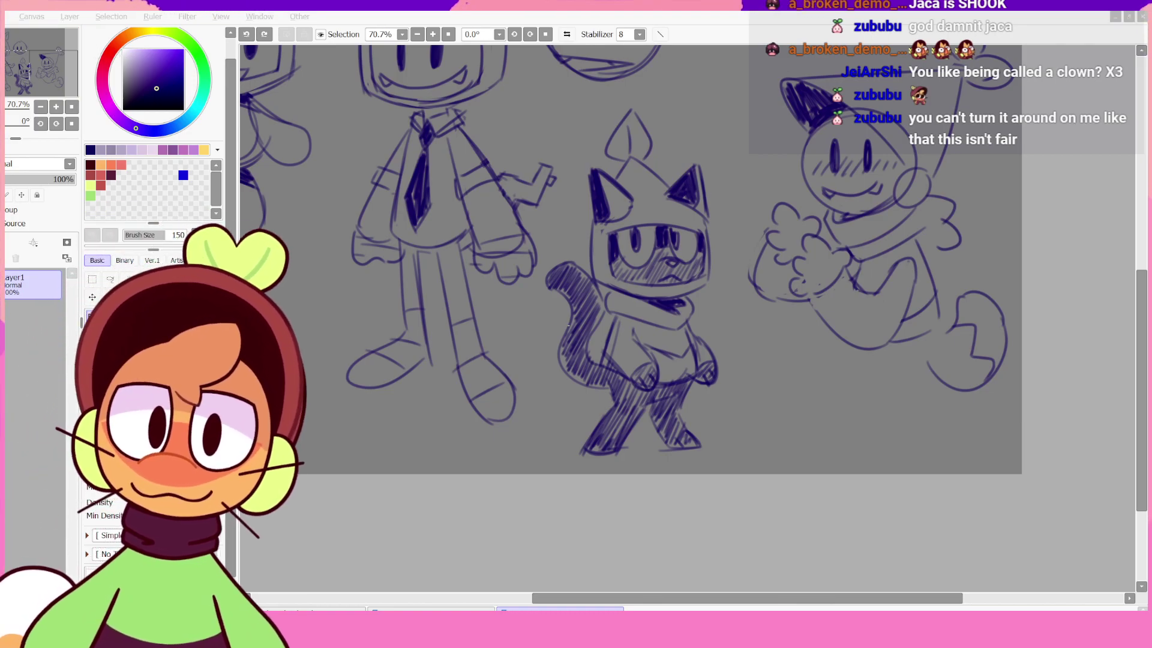
{"action": "key", "text": "alt+Tab"}
- Draw the pointed-hood character's first long leg with a paw-like foot below the belly
{"action": "left_click_drag", "start_coordinate": [862, 354], "coordinate": [865, 427]}
{"action": "key", "text": "ctrl+z"}
{"action": "mouse_move", "coordinate": [866, 354]}
{"action": "left_mouse_down"}
{"action": "mouse_move", "coordinate": [876, 431]}
{"action": "mouse_move", "coordinate": [830, 462]}
{"action": "left_mouse_up"}
{"action": "key", "text": "ctrl+z"}
{"action": "key", "text": "ctrl+z"}
{"action": "left_click_drag", "start_coordinate": [873, 430], "coordinate": [833, 456]}
{"action": "left_click_drag", "start_coordinate": [831, 461], "coordinate": [882, 464]}
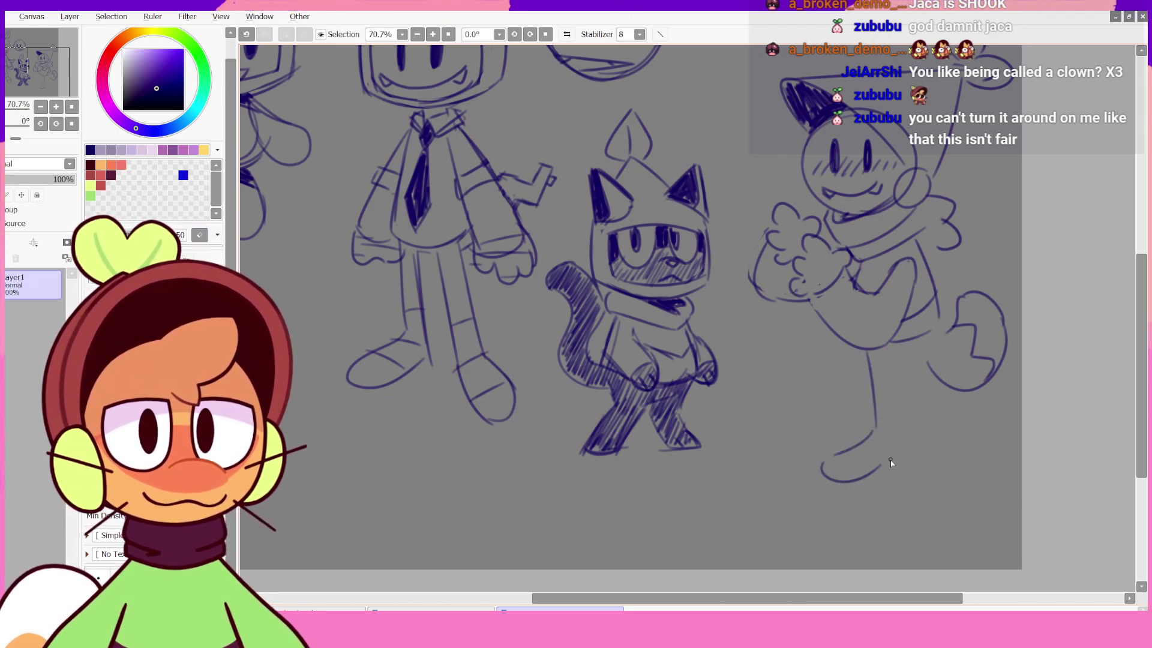
{"action": "left_click_drag", "start_coordinate": [888, 359], "coordinate": [895, 461]}
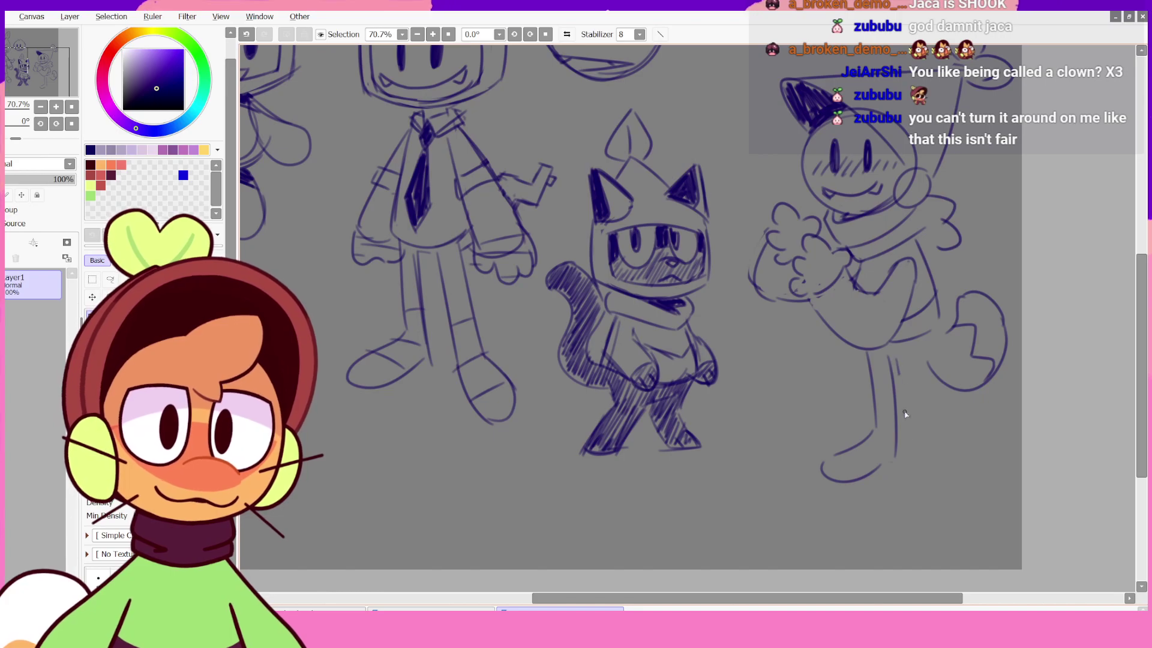
- Draw the second long leg beside the first, with a toed paw at its end
{"action": "mouse_move", "coordinate": [897, 354]}
{"action": "left_mouse_down"}
{"action": "mouse_move", "coordinate": [907, 478]}
{"action": "mouse_move", "coordinate": [923, 500]}
{"action": "mouse_move", "coordinate": [942, 469]}
{"action": "mouse_move", "coordinate": [893, 496]}
{"action": "mouse_move", "coordinate": [952, 461]}
{"action": "left_mouse_up"}
{"action": "key", "text": "ctrl+z"}
{"action": "key", "text": "ctrl+z"}
{"action": "left_click_drag", "start_coordinate": [922, 350], "coordinate": [944, 469]}
{"action": "key", "text": "ctrl+z"}
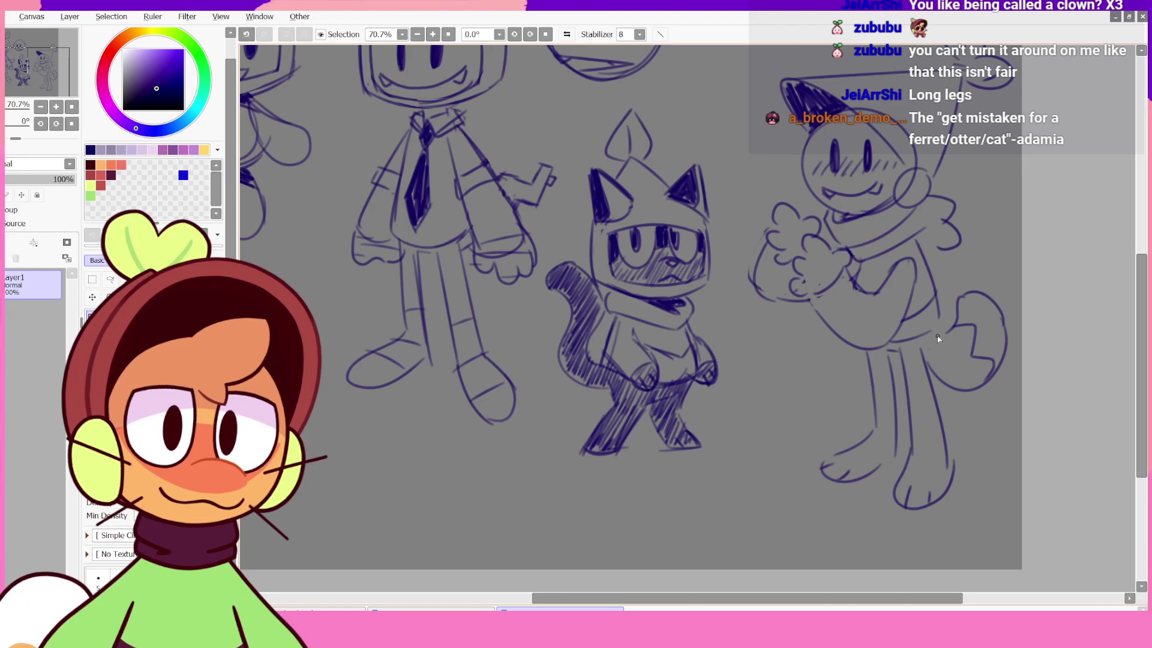
- Try to draw two pointed ears on the head inside the pointed-hood character's hood
{"action": "left_click_drag", "start_coordinate": [975, 285], "coordinate": [953, 319]}
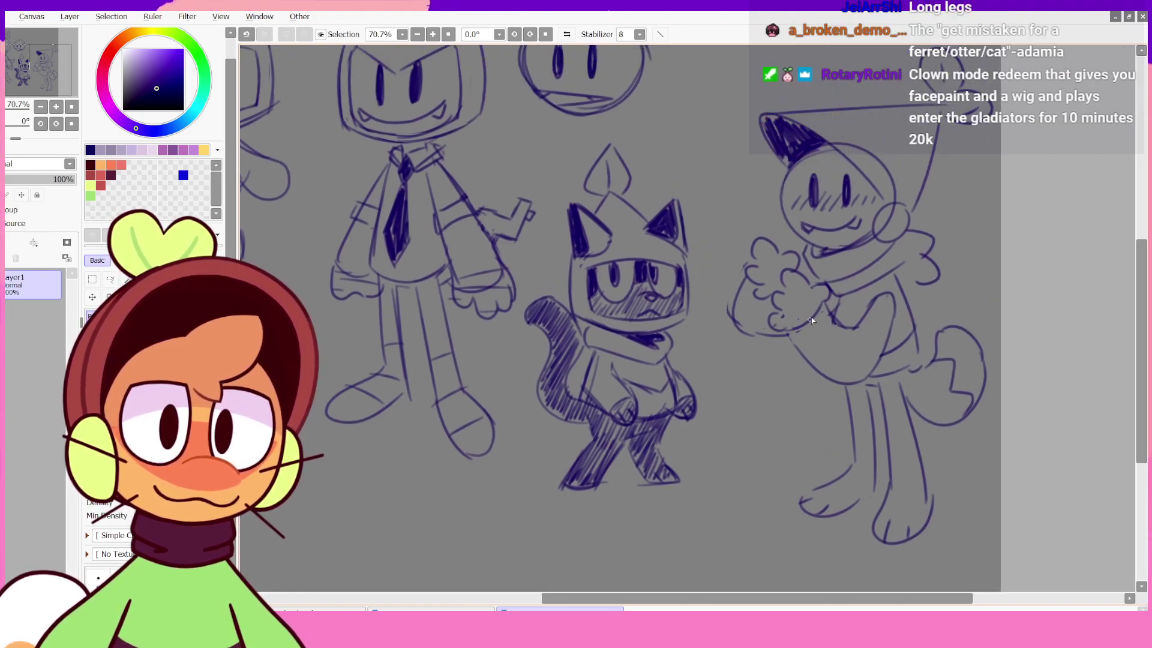
{"action": "left_click_drag", "start_coordinate": [791, 332], "coordinate": [823, 300]}
{"action": "scroll", "coordinate": [823, 301], "scroll_direction": "up", "scroll_amount": 2}
{"action": "scroll", "coordinate": [892, 270], "scroll_direction": "right", "scroll_amount": 1}
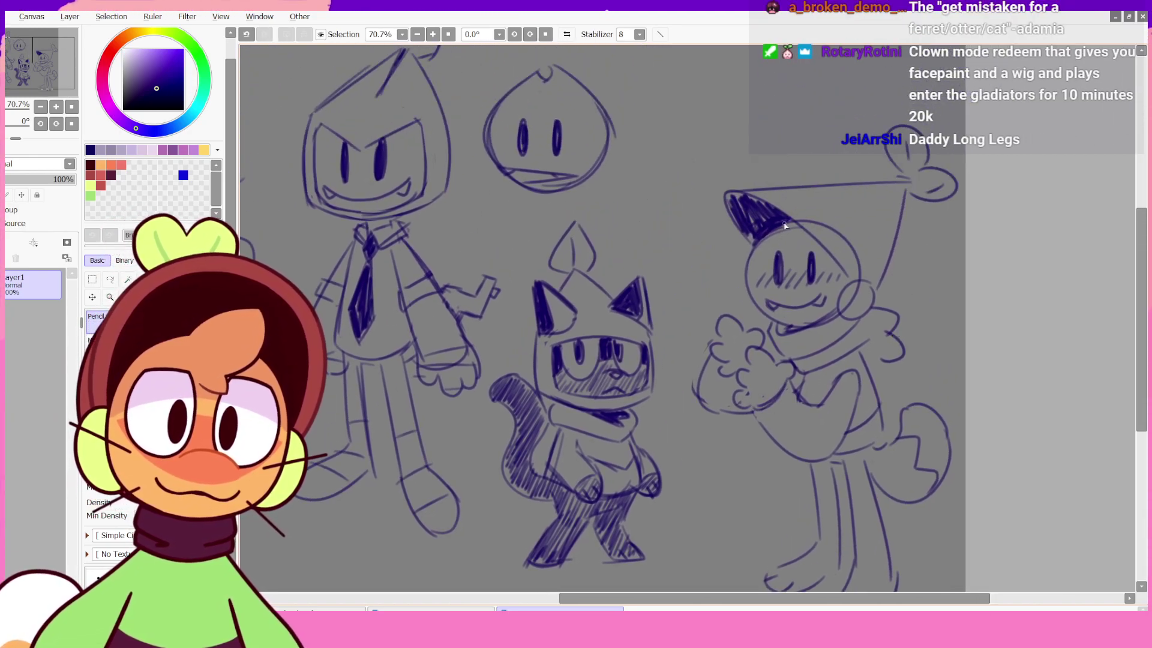
{"action": "key", "text": "ctrl+z"}
{"action": "key", "text": "ctrl+z"}
{"action": "left_click_drag", "start_coordinate": [786, 214], "coordinate": [831, 191]}
{"action": "left_click_drag", "start_coordinate": [836, 197], "coordinate": [829, 228]}
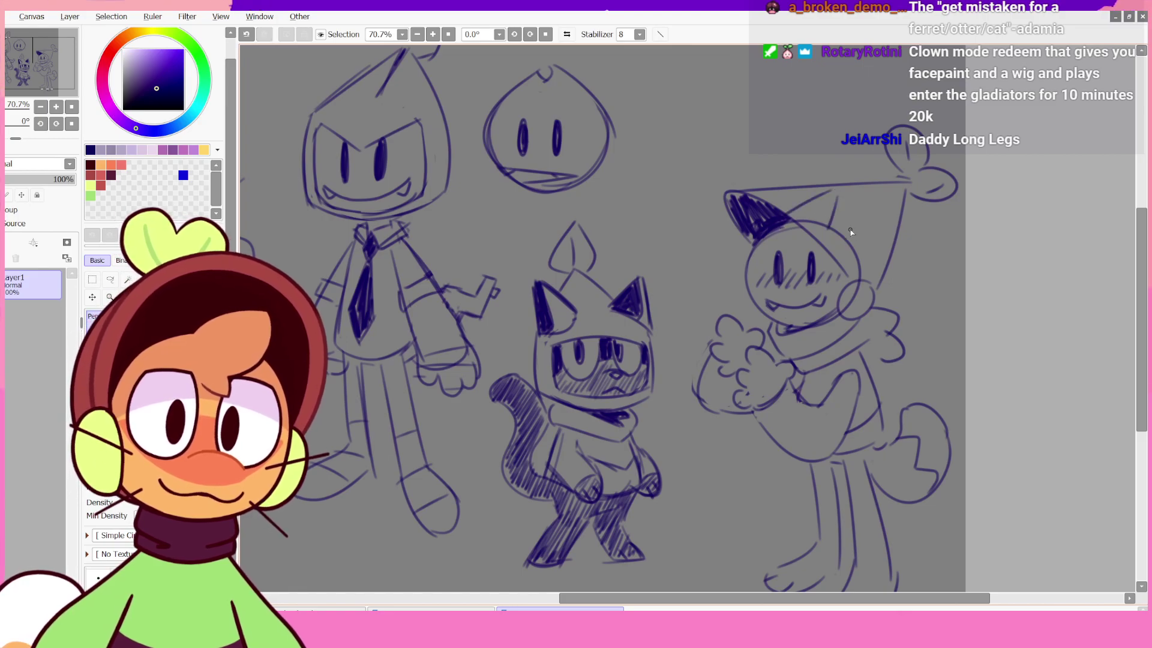
{"action": "left_click_drag", "start_coordinate": [842, 188], "coordinate": [834, 226]}
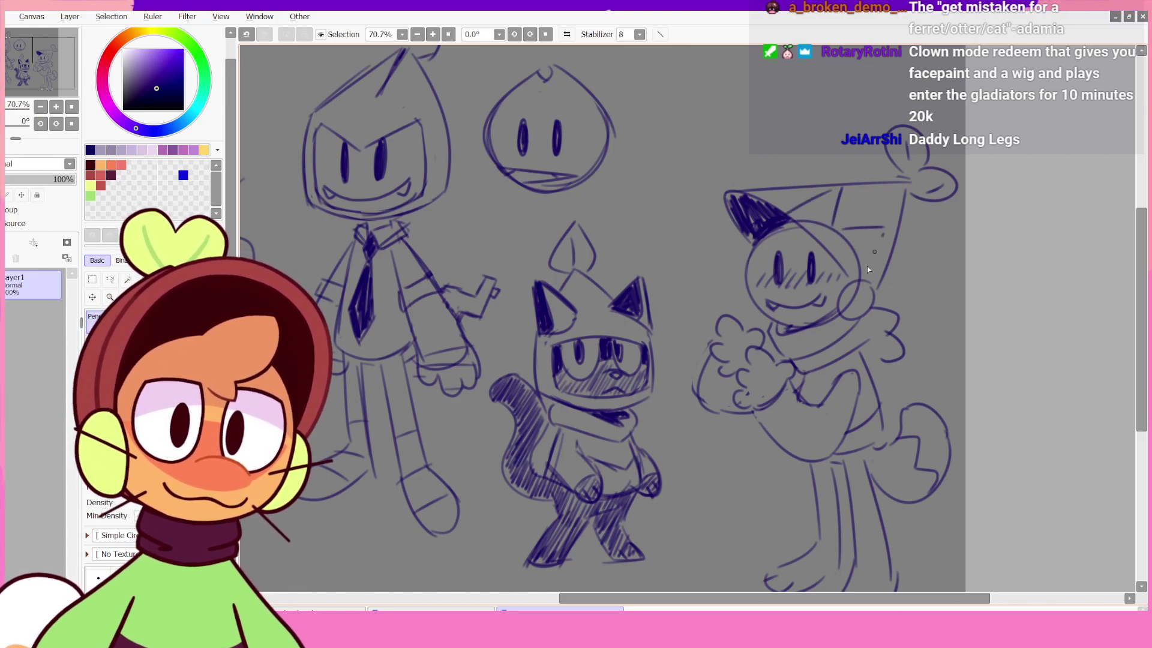
{"action": "key", "text": "ctrl+z"}
{"action": "left_click_drag", "start_coordinate": [864, 283], "coordinate": [884, 222]}
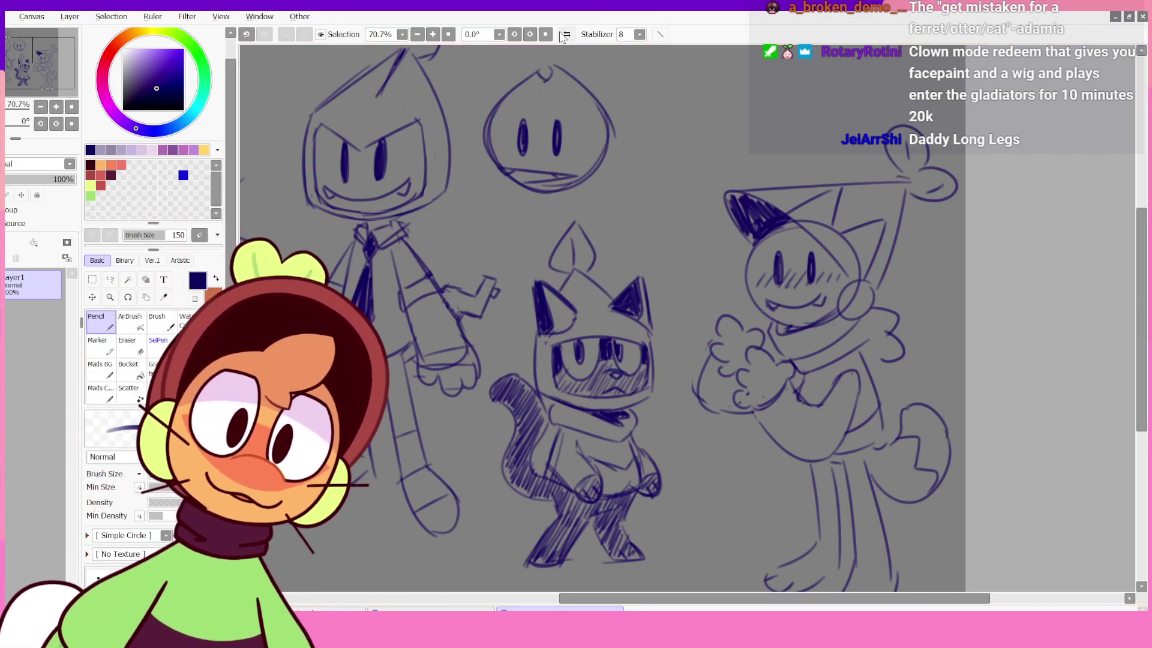
- Mirror the canvas view to check the drawing and undo the pointed ears
{"action": "key", "text": "h"}
{"action": "left_click_drag", "start_coordinate": [754, 258], "coordinate": [723, 207]}
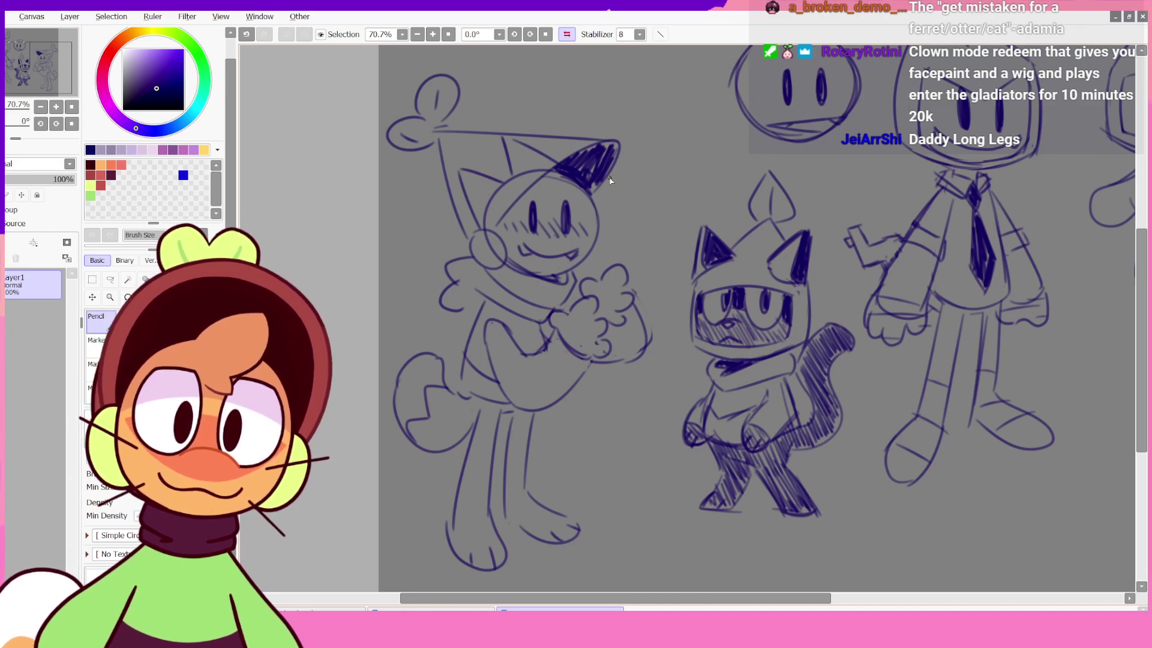
{"action": "key", "text": "ctrl+z"}
{"action": "key", "text": "ctrl+z"}
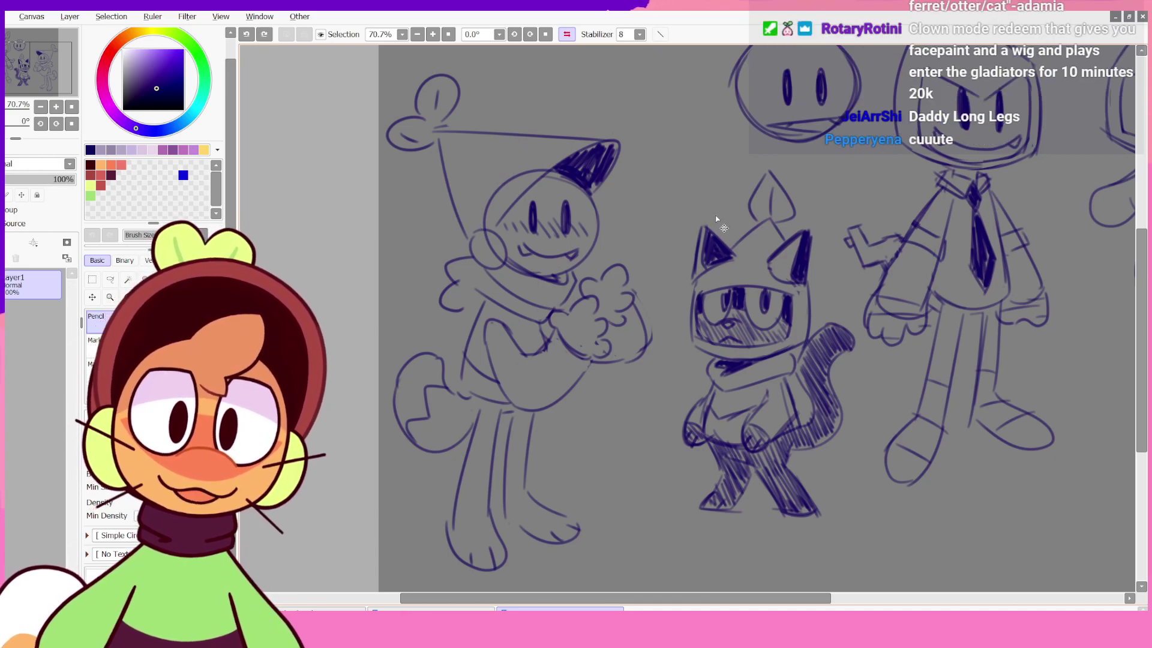
- Erase the surplus head-circle lines beyond the hood's face opening and inside the round earpiece
{"action": "mouse_move", "coordinate": [706, 219]}
{"action": "left_mouse_down"}
{"action": "mouse_move", "coordinate": [691, 268]}
{"action": "mouse_move", "coordinate": [697, 225]}
{"action": "left_mouse_up"}
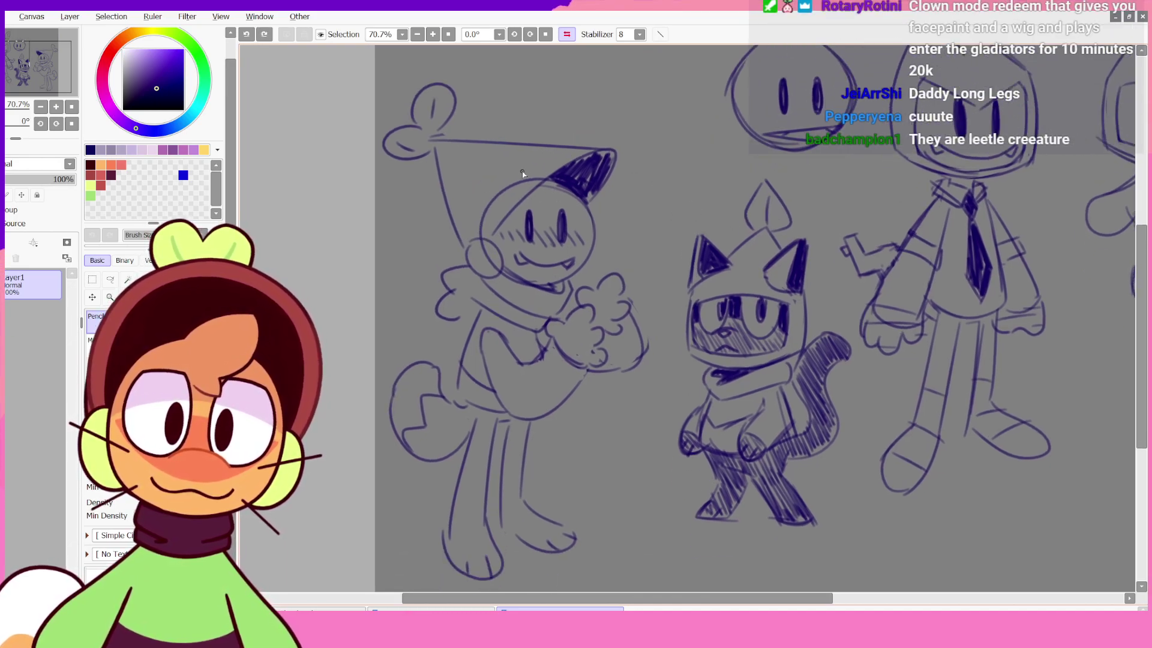
{"action": "left_click_drag", "start_coordinate": [506, 186], "coordinate": [537, 178]}
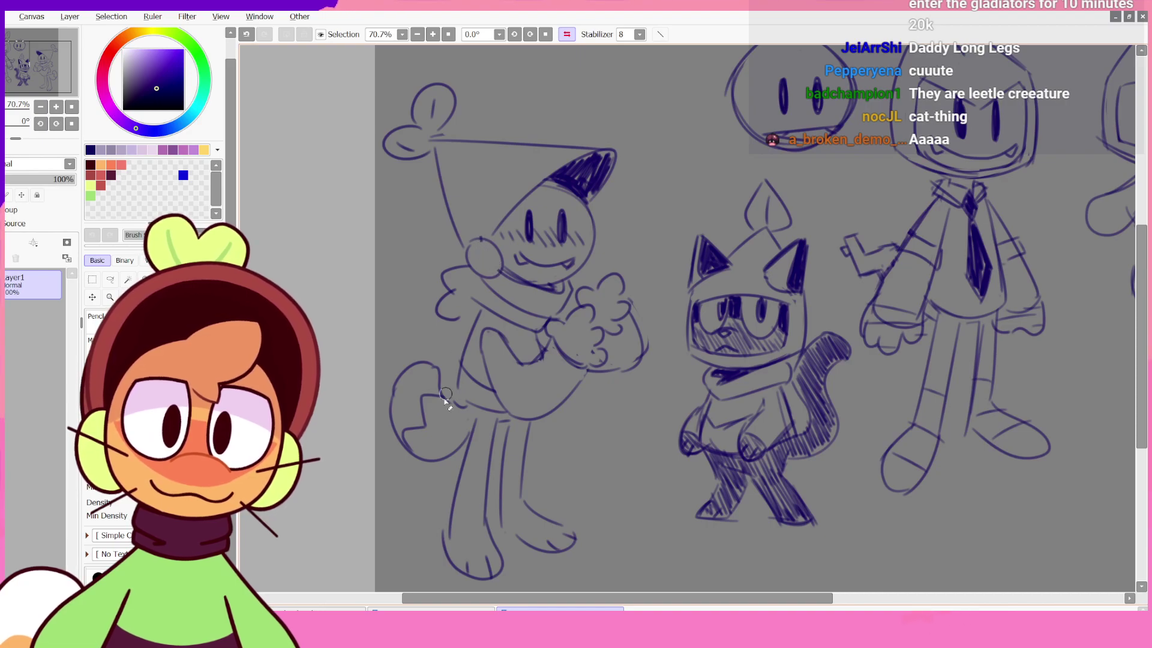
- Try to redraw the ears on the hooded head, check them with the view unmirrored, and undo them
{"action": "mouse_move", "coordinate": [1140, 265]}
{"action": "left_mouse_down"}
{"action": "mouse_move", "coordinate": [1141, 278]}
{"action": "mouse_move", "coordinate": [1141, 256]}
{"action": "left_mouse_up"}
{"action": "mouse_move", "coordinate": [480, 257]}
{"action": "left_mouse_down"}
{"action": "mouse_move", "coordinate": [479, 233]}
{"action": "mouse_move", "coordinate": [507, 203]}
{"action": "left_mouse_up"}
{"action": "key", "text": "ctrl+z"}
{"action": "mouse_move", "coordinate": [479, 256]}
{"action": "left_mouse_down"}
{"action": "mouse_move", "coordinate": [492, 205]}
{"action": "mouse_move", "coordinate": [557, 186]}
{"action": "left_mouse_up"}
{"action": "key", "text": "ctrl+z"}
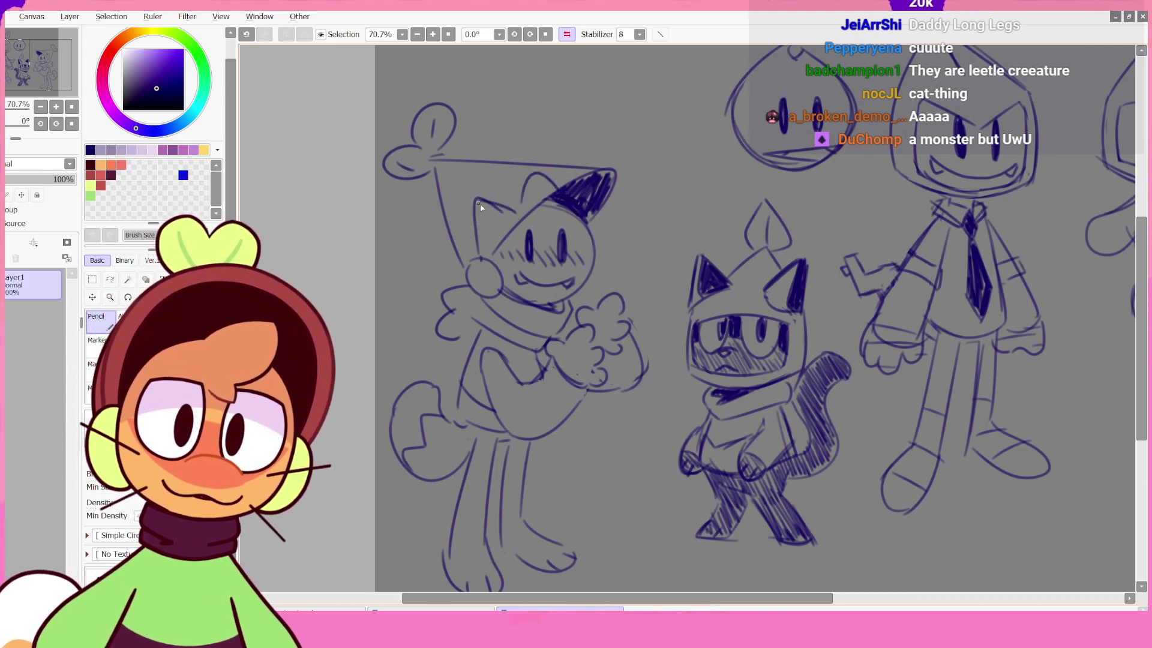
{"action": "key", "text": "h"}
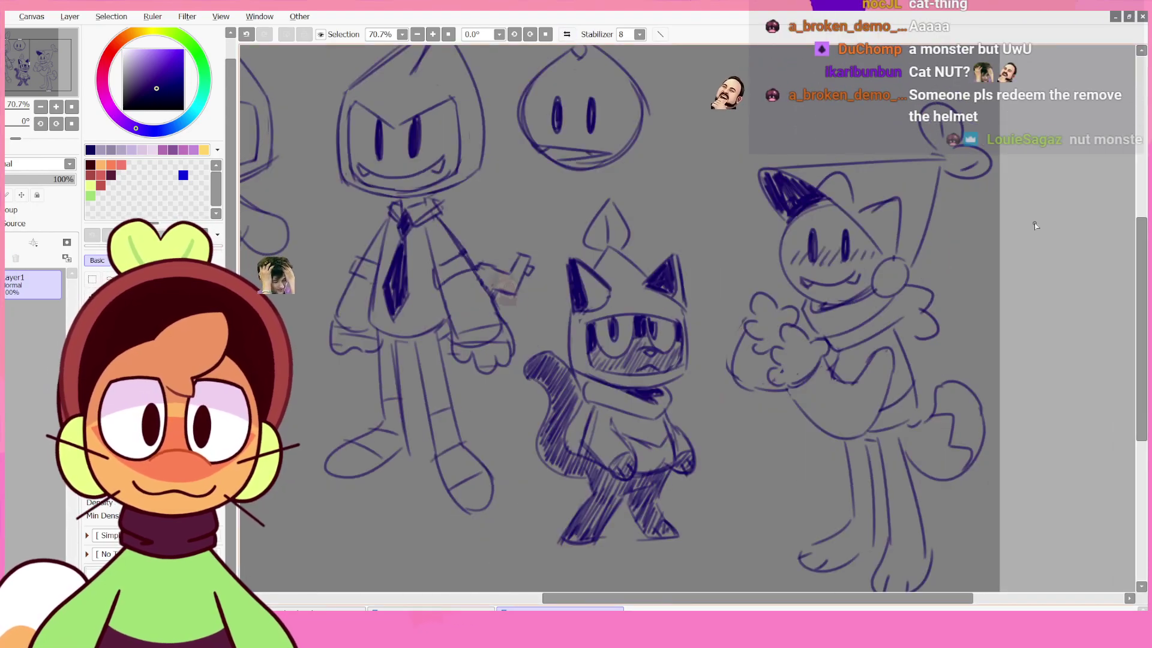
{"action": "key", "text": "ctrl+z"}
{"action": "key", "text": "ctrl+z"}
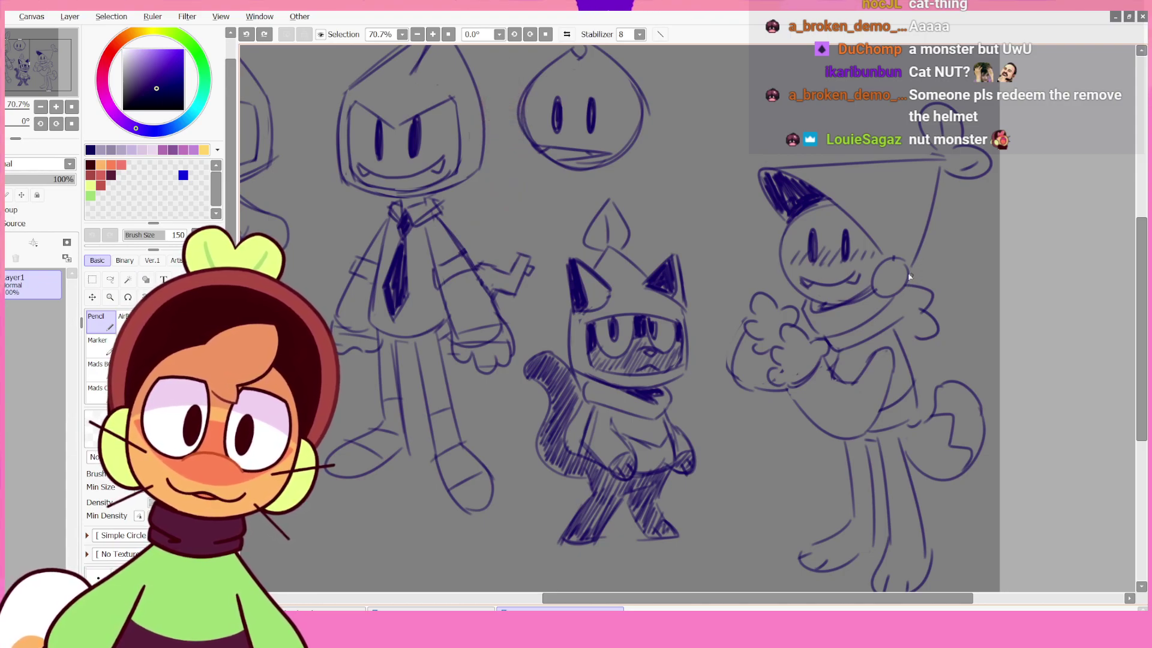
- Try to draw a long pointed ear extending backward from the round earpiece
{"action": "mouse_move", "coordinate": [909, 277]}
{"action": "left_mouse_down"}
{"action": "mouse_move", "coordinate": [879, 211]}
{"action": "mouse_move", "coordinate": [906, 245]}
{"action": "left_mouse_up"}
{"action": "key", "text": "ctrl+z"}
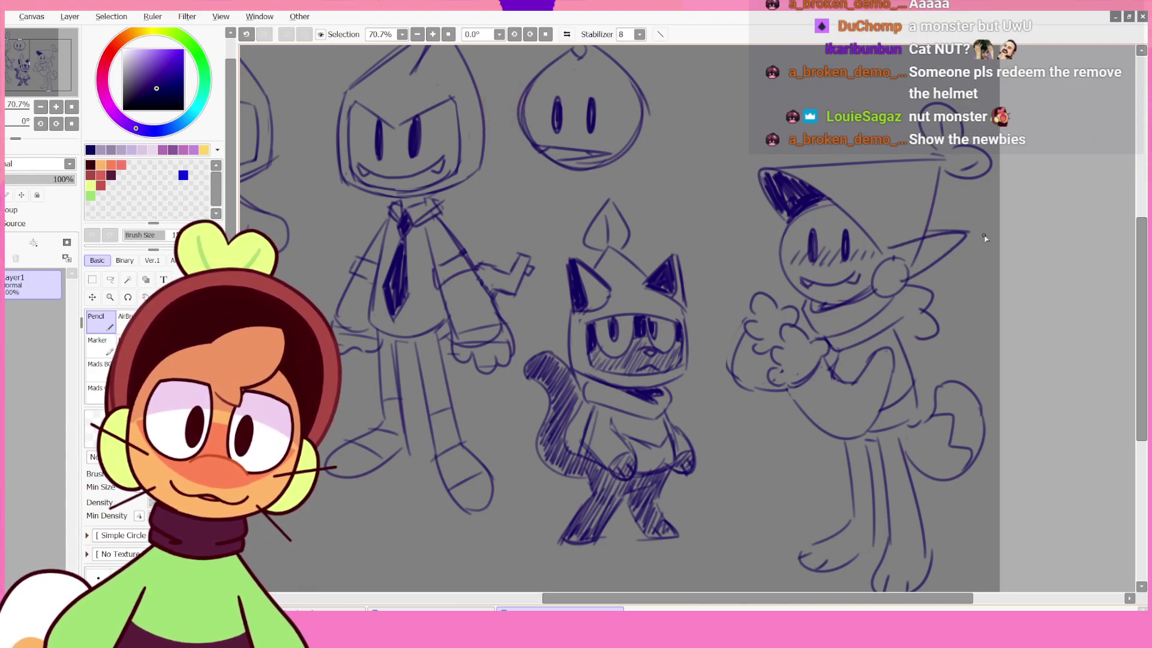
{"action": "key", "text": "ctrl+z"}
{"action": "key", "text": "ctrl+z"}
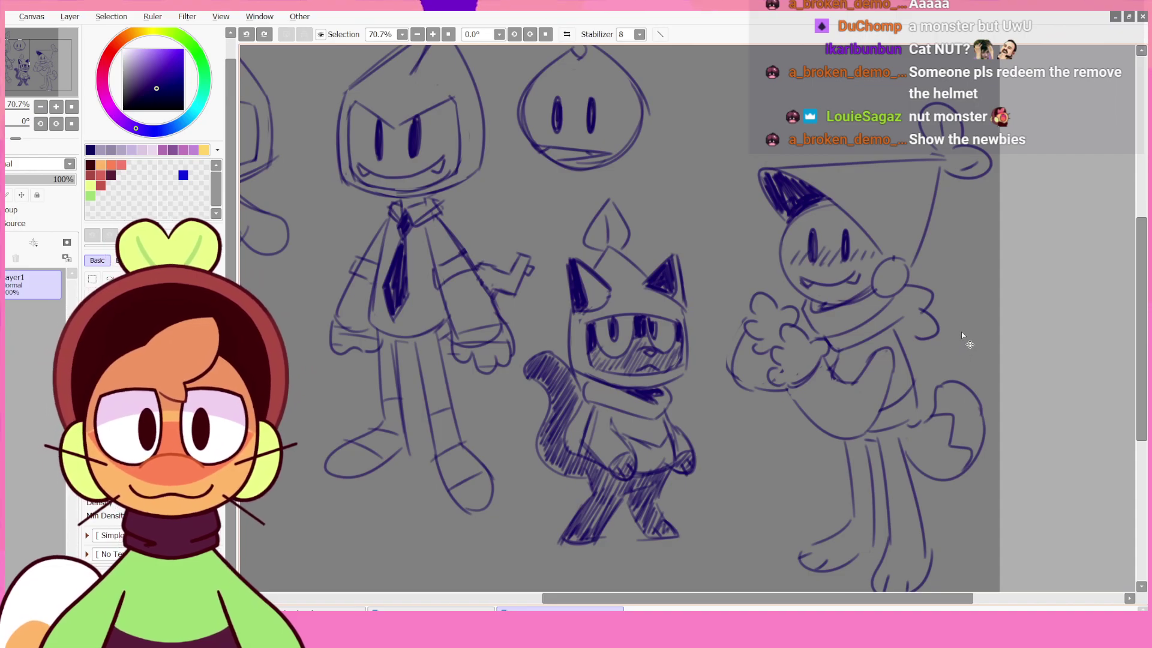
- Strengthen the scarf and its fluffy end with extra pencil lines and shading under the chin
{"action": "left_click_drag", "start_coordinate": [943, 329], "coordinate": [924, 341]}
{"action": "key", "text": "ctrl+z"}
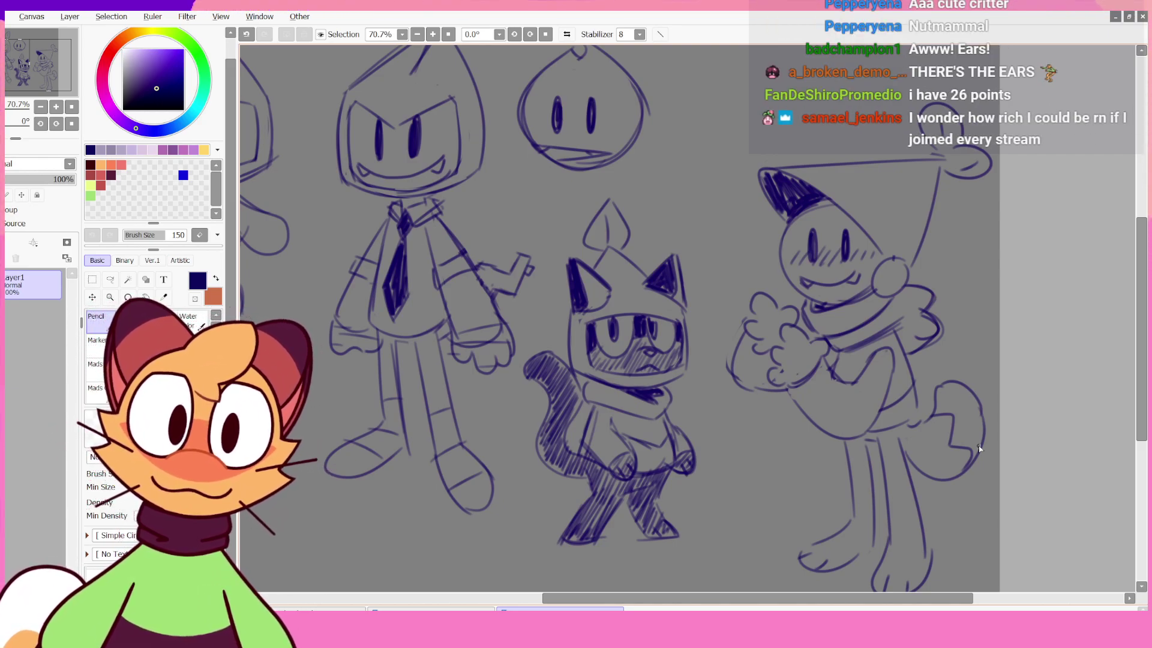
- Try once more to mark upright ears under the hood, and undo the strokes
{"action": "mouse_move", "coordinate": [823, 192]}
{"action": "left_mouse_down"}
{"action": "mouse_move", "coordinate": [865, 207]}
{"action": "mouse_move", "coordinate": [897, 261]}
{"action": "left_mouse_up"}
{"action": "key", "text": "ctrl+z"}
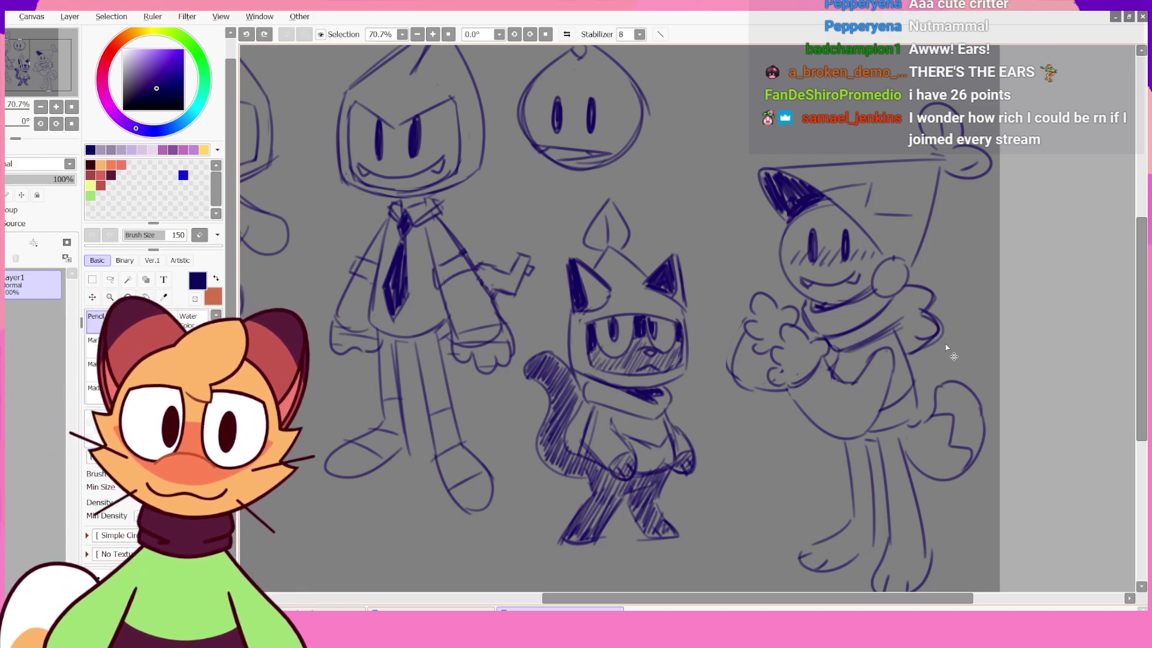
{"action": "key", "text": "ctrl+z"}
- Sketch a round head for a small new character in the empty space above the pointed-hood character
{"action": "scroll", "coordinate": [1035, 305], "scroll_direction": "up", "scroll_amount": 5}
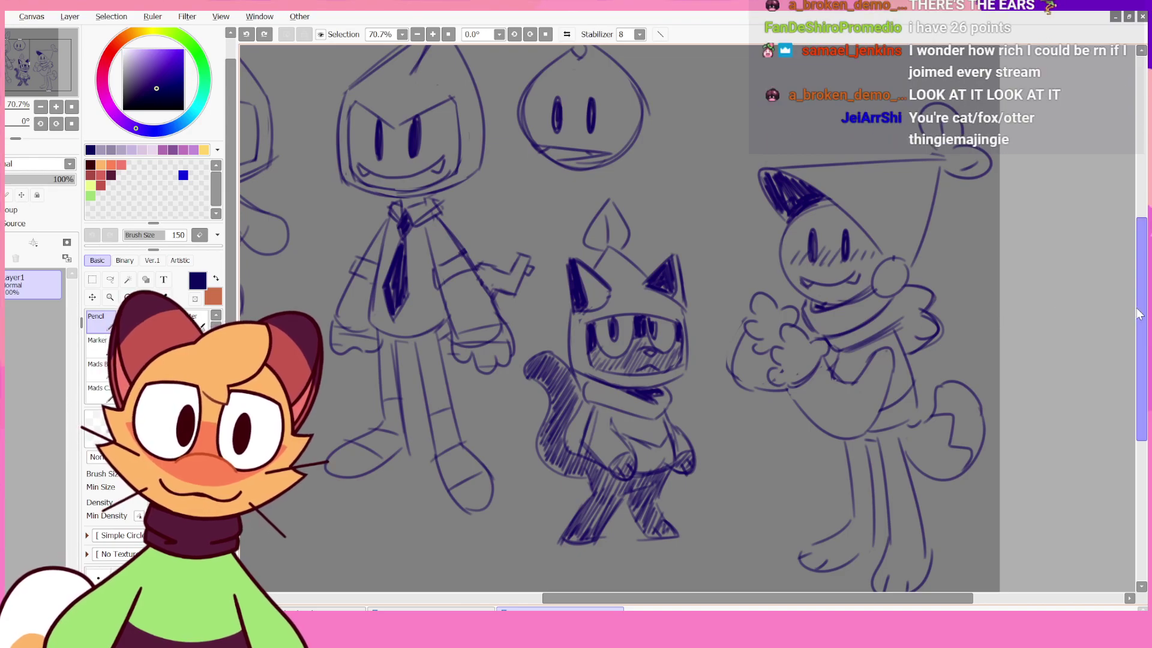
{"action": "scroll", "coordinate": [1061, 359], "scroll_direction": "down", "scroll_amount": 6}
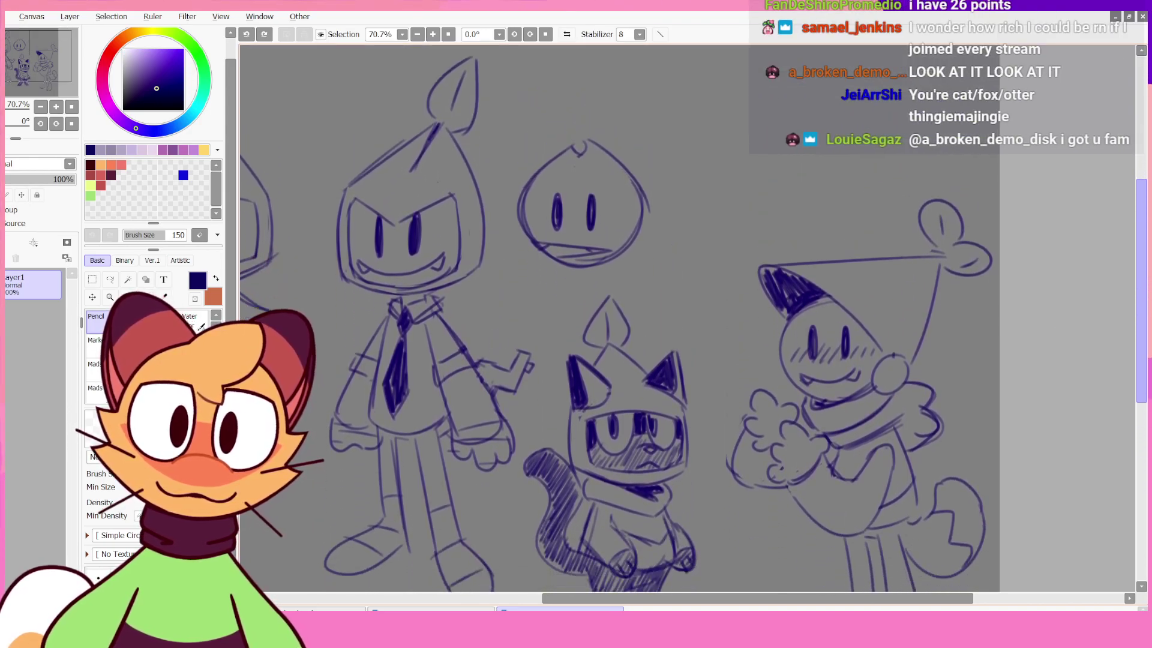
{"action": "left_click_drag", "start_coordinate": [935, 592], "coordinate": [819, 592]}
{"action": "left_click_drag", "start_coordinate": [1143, 324], "coordinate": [1143, 327]}
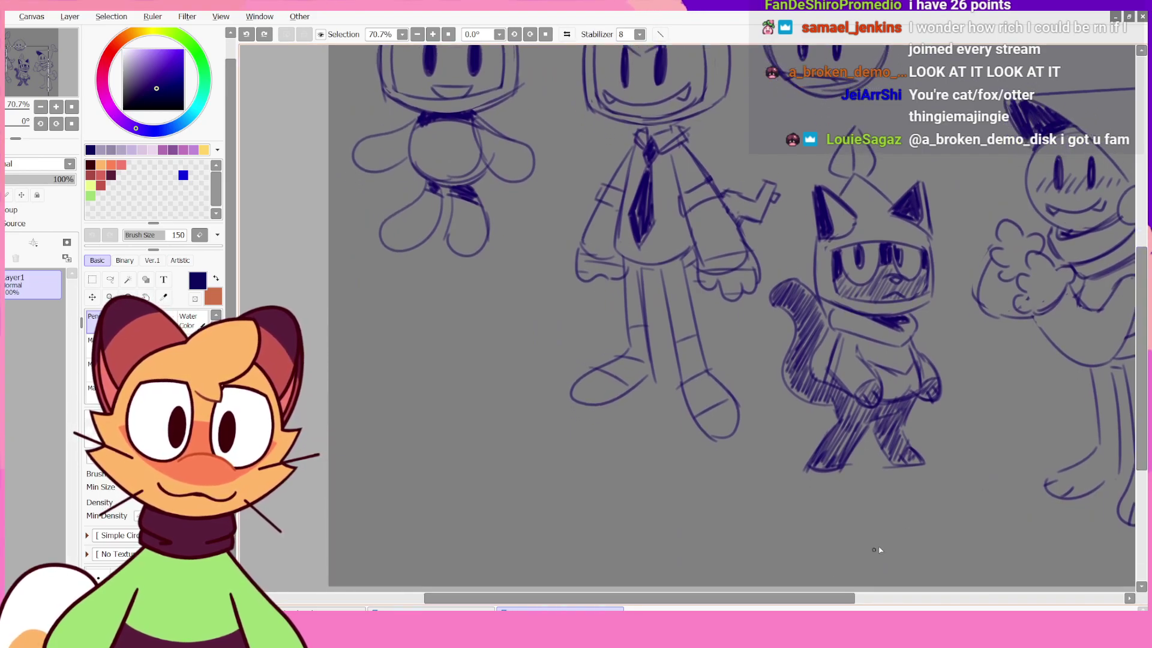
{"action": "left_click_drag", "start_coordinate": [812, 598], "coordinate": [963, 585]}
{"action": "scroll", "coordinate": [960, 357], "scroll_direction": "up", "scroll_amount": 3}
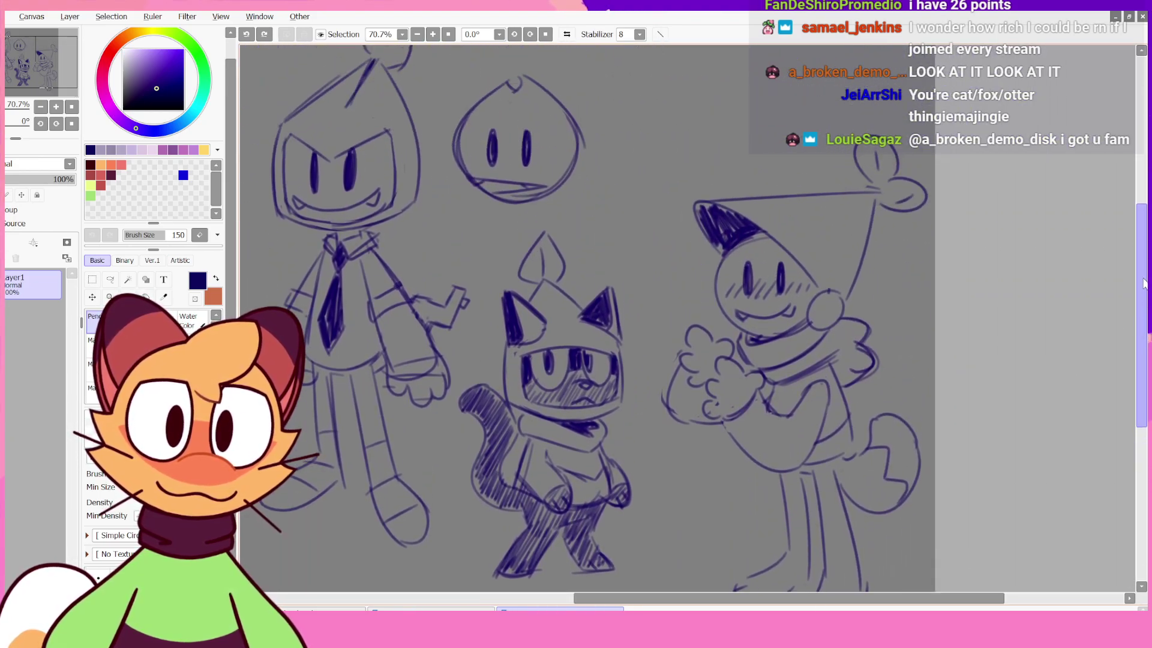
{"action": "mouse_move", "coordinate": [1142, 282]}
{"action": "left_mouse_down"}
{"action": "mouse_move", "coordinate": [1139, 333]}
{"action": "mouse_move", "coordinate": [1139, 221]}
{"action": "left_mouse_up"}
{"action": "scroll", "coordinate": [1014, 271], "scroll_direction": "down", "scroll_amount": 3}
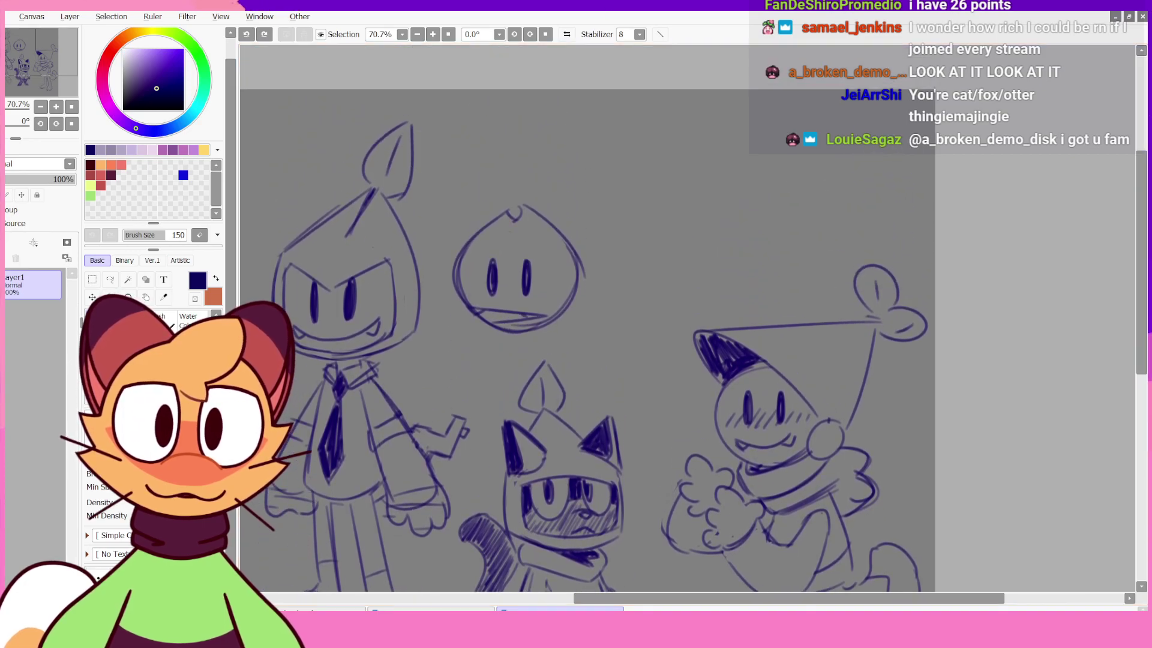
{"action": "key", "text": "ctrl+z"}
{"action": "mouse_move", "coordinate": [689, 139]}
{"action": "left_mouse_down"}
{"action": "mouse_move", "coordinate": [705, 205]}
{"action": "mouse_move", "coordinate": [698, 134]}
{"action": "mouse_move", "coordinate": [732, 154]}
{"action": "mouse_move", "coordinate": [661, 201]}
{"action": "mouse_move", "coordinate": [715, 191]}
{"action": "left_mouse_up"}
{"action": "key", "text": "ctrl+z"}
{"action": "key", "text": "ctrl+z"}
{"action": "key", "text": "ctrl+z"}
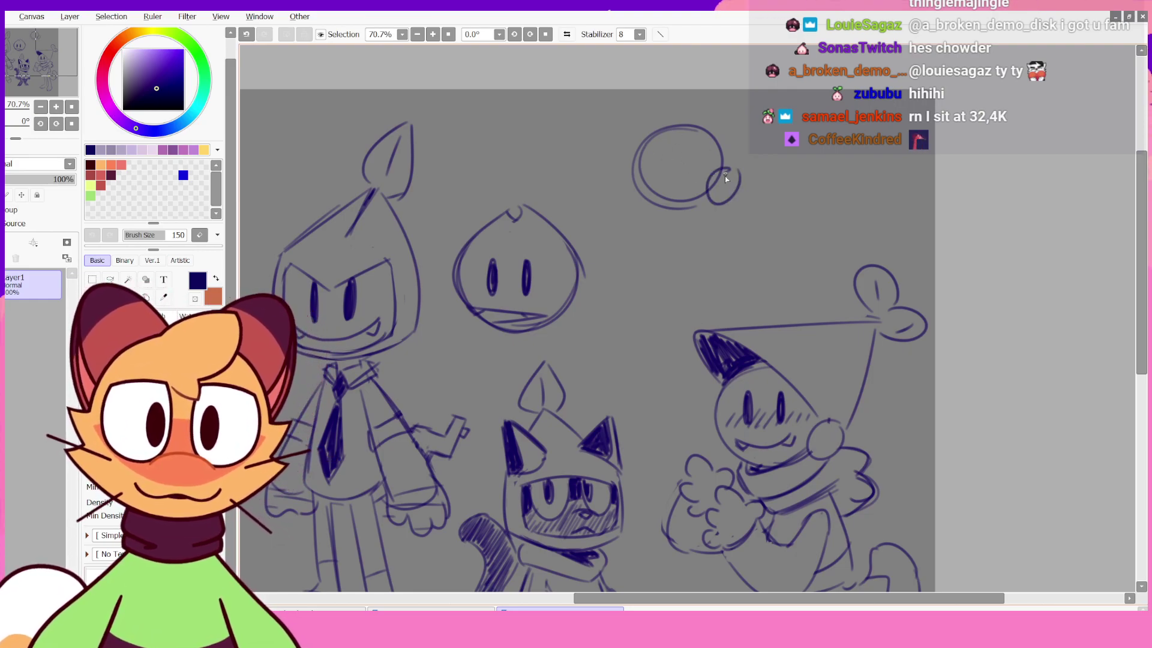
- Redraw the small round earpiece on the new head's lower edge until it fits
{"action": "key", "text": "ctrl+z"}
{"action": "left_click_drag", "start_coordinate": [742, 168], "coordinate": [731, 170]}
{"action": "key", "text": "ctrl+z"}
{"action": "mouse_move", "coordinate": [731, 171]}
{"action": "left_mouse_down"}
{"action": "mouse_move", "coordinate": [711, 207]}
{"action": "mouse_move", "coordinate": [733, 174]}
{"action": "left_mouse_up"}
{"action": "key", "text": "ctrl+z"}
{"action": "mouse_move", "coordinate": [729, 171]}
{"action": "left_mouse_down"}
{"action": "mouse_move", "coordinate": [706, 200]}
{"action": "mouse_move", "coordinate": [715, 170]}
{"action": "mouse_move", "coordinate": [613, 117]}
{"action": "mouse_move", "coordinate": [707, 144]}
{"action": "mouse_move", "coordinate": [622, 120]}
{"action": "mouse_move", "coordinate": [641, 85]}
{"action": "mouse_move", "coordinate": [755, 199]}
{"action": "mouse_move", "coordinate": [726, 206]}
{"action": "left_mouse_up"}
- Add a narrow pointed cap brim across the new head, move the head sketch slightly lower, and clear the selection
{"action": "key", "text": "l"}
{"action": "key", "text": "ctrl+d"}
{"action": "key", "text": "n"}
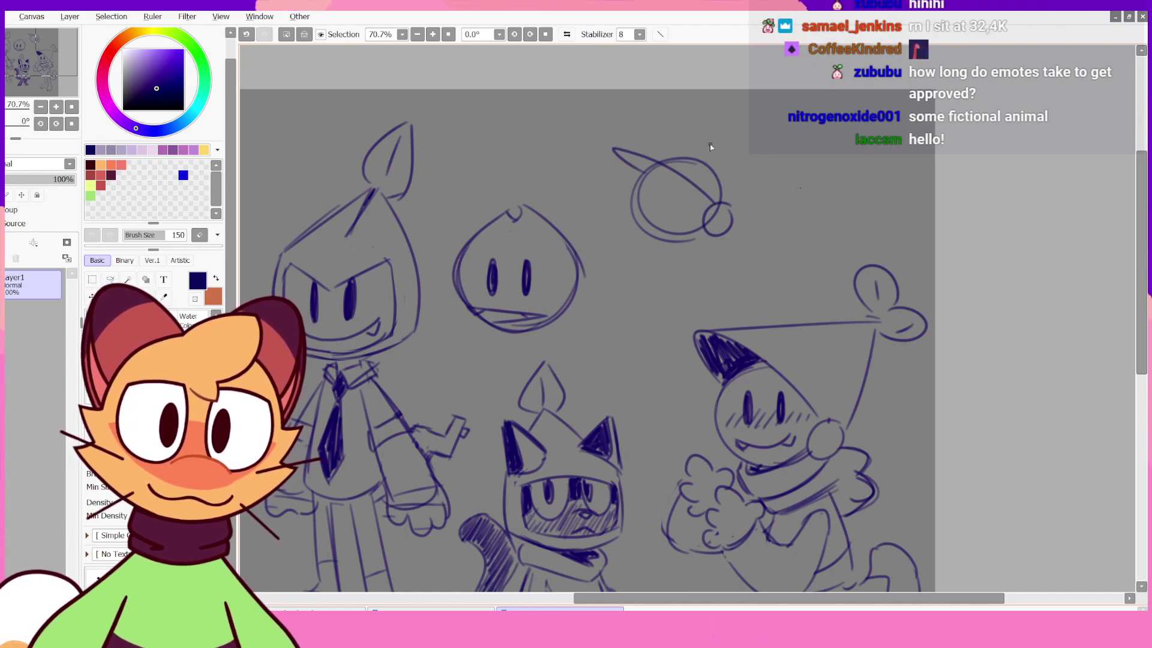
{"action": "key", "text": "ctrl+z"}
{"action": "key", "text": "n"}
{"action": "key", "text": "ctrl+d"}
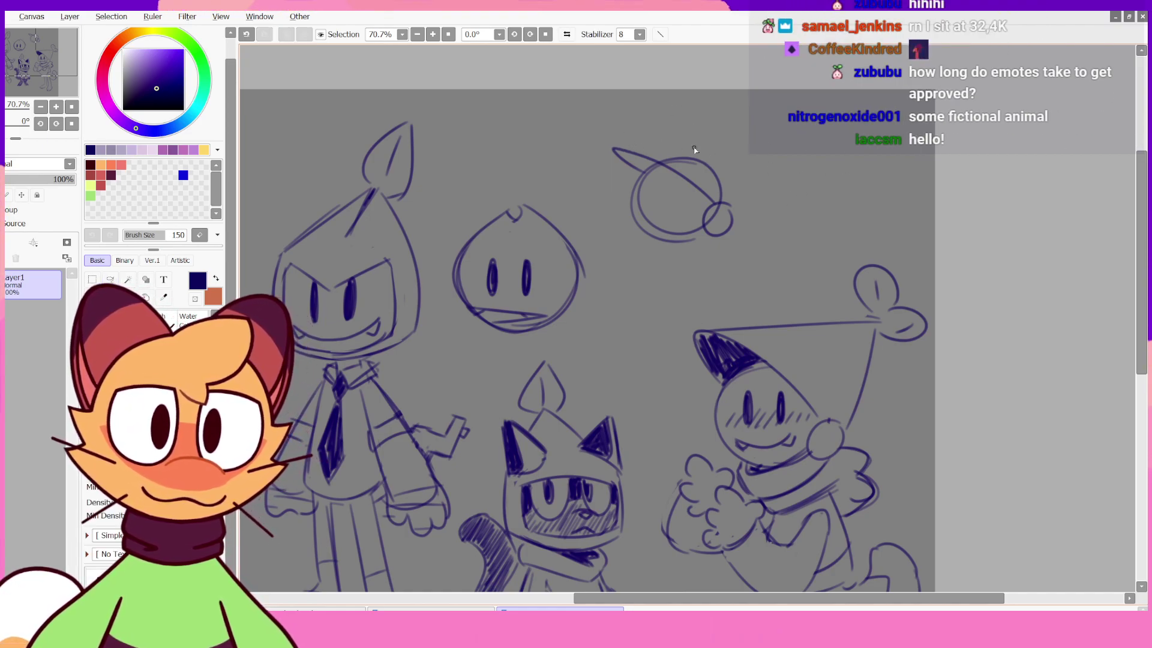
- Draw the rounded cap curving back behind the new head and ending in a two-leaf tip
{"action": "mouse_move", "coordinate": [617, 148]}
{"action": "left_mouse_down"}
{"action": "mouse_move", "coordinate": [720, 145]}
{"action": "mouse_move", "coordinate": [679, 122]}
{"action": "mouse_move", "coordinate": [732, 160]}
{"action": "left_mouse_up"}
{"action": "key", "text": "ctrl+z"}
{"action": "mouse_move", "coordinate": [732, 231]}
{"action": "left_mouse_down"}
{"action": "mouse_move", "coordinate": [765, 191]}
{"action": "mouse_move", "coordinate": [754, 165]}
{"action": "mouse_move", "coordinate": [729, 156]}
{"action": "mouse_move", "coordinate": [763, 165]}
{"action": "mouse_move", "coordinate": [769, 178]}
{"action": "left_mouse_up"}
{"action": "key", "text": "ctrl+z"}
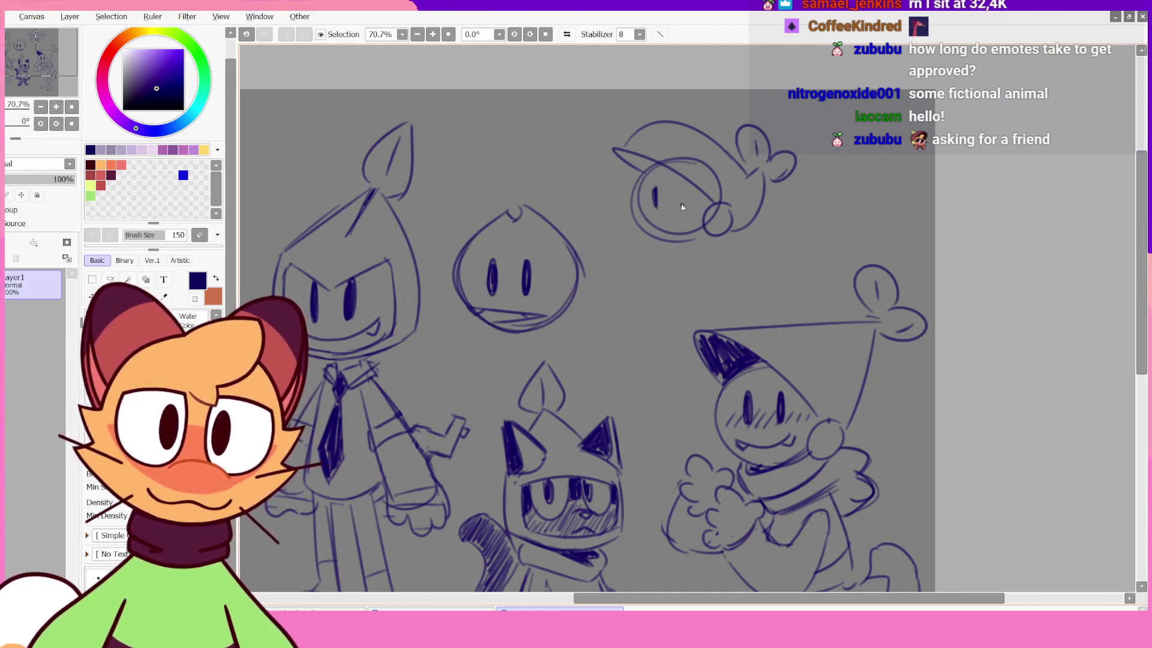
- Draw two narrow oval eyes with an angled brow line on the small capped head
{"action": "key", "text": "ctrl+z"}
{"action": "left_click_drag", "start_coordinate": [655, 187], "coordinate": [658, 207]}
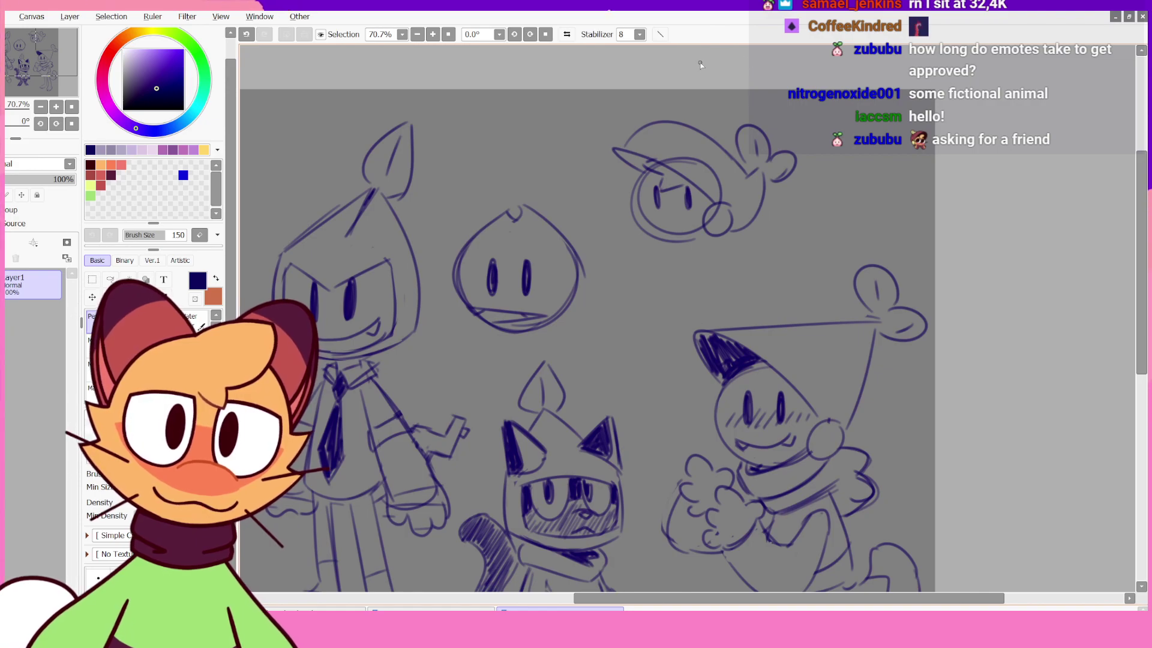
{"action": "key", "text": "ctrl+z"}
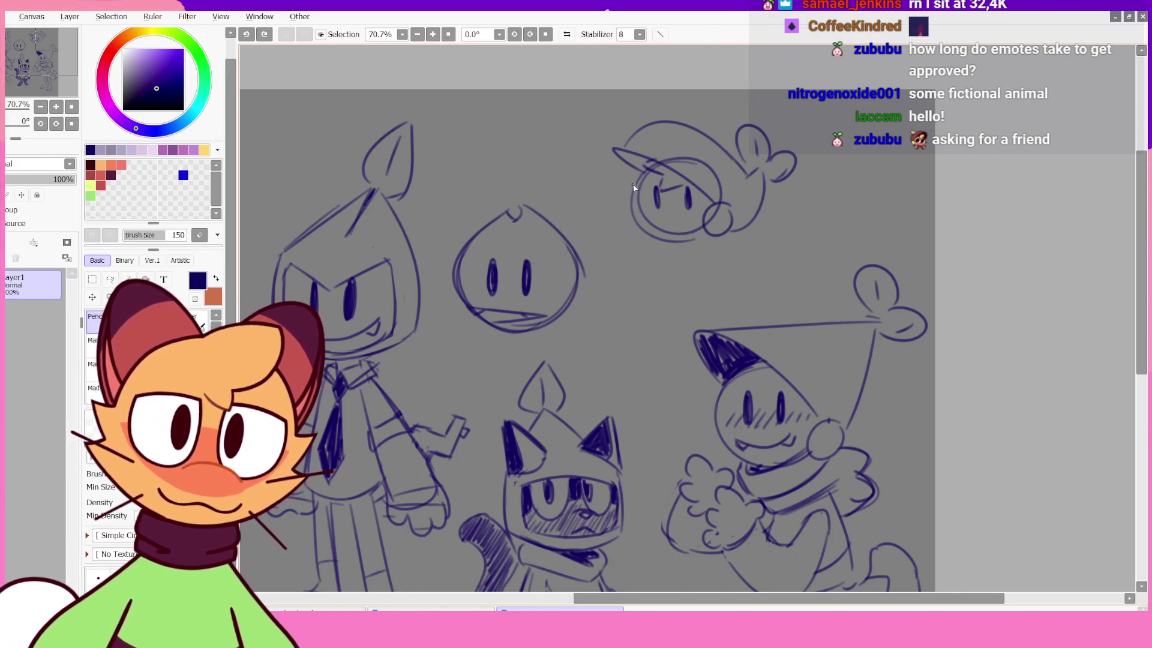
- Draw short whiskers, a small mouth, and a hatched oval blush across the capped character's face
{"action": "key", "text": "ctrl+y"}
{"action": "key", "text": "ctrl+z"}
{"action": "key", "text": "ctrl+y"}
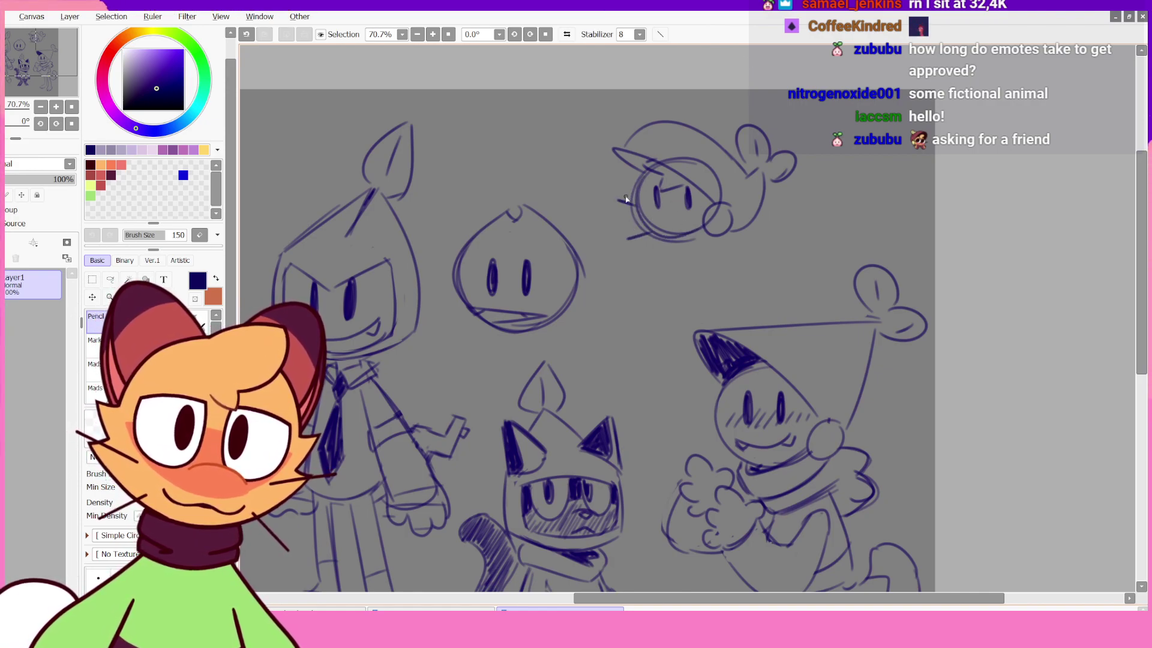
{"action": "mouse_move", "coordinate": [649, 227]}
{"action": "left_mouse_down"}
{"action": "mouse_move", "coordinate": [624, 229]}
{"action": "mouse_move", "coordinate": [690, 222]}
{"action": "mouse_move", "coordinate": [645, 208]}
{"action": "left_mouse_up"}
{"action": "key", "text": "ctrl+z"}
{"action": "key", "text": "ctrl+z"}
{"action": "key", "text": "ctrl+z"}
{"action": "key", "text": "ctrl+z"}
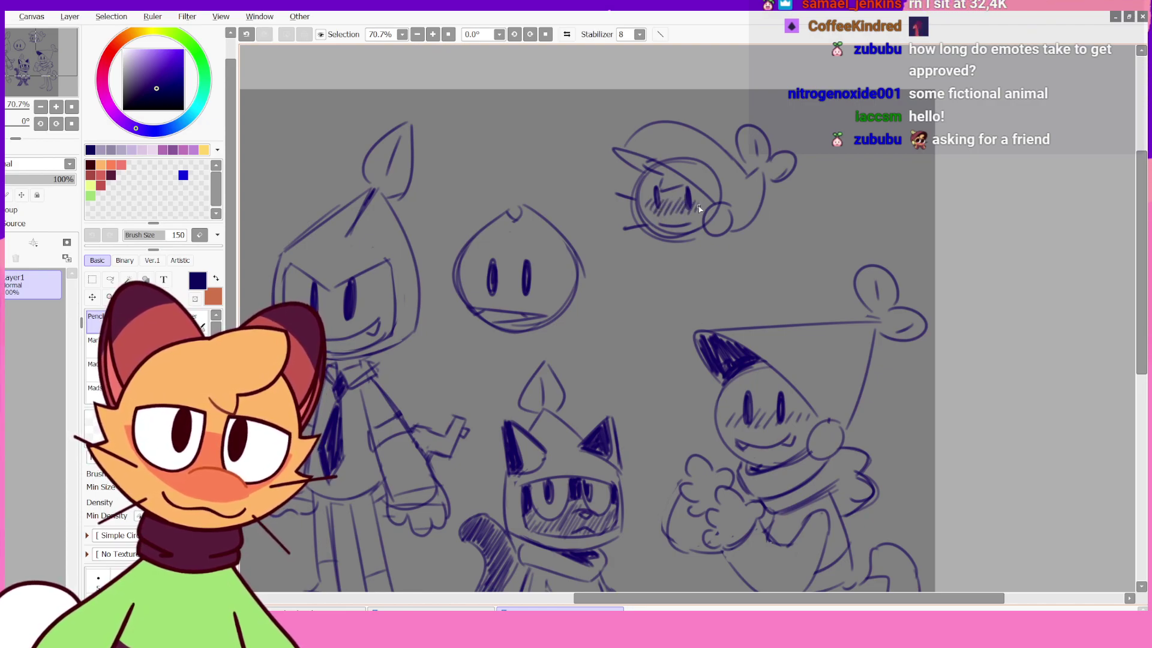
{"action": "key", "text": "ctrl+z"}
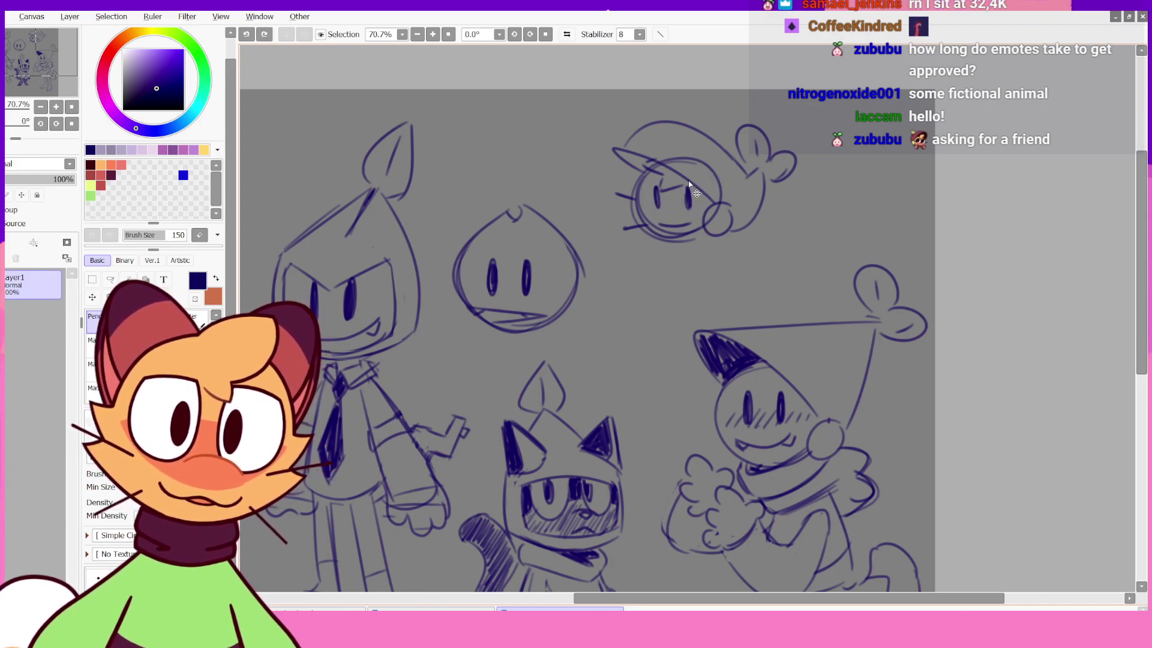
{"action": "mouse_move", "coordinate": [655, 199]}
{"action": "left_mouse_down"}
{"action": "mouse_move", "coordinate": [692, 210]}
{"action": "mouse_move", "coordinate": [656, 199]}
{"action": "left_mouse_up"}
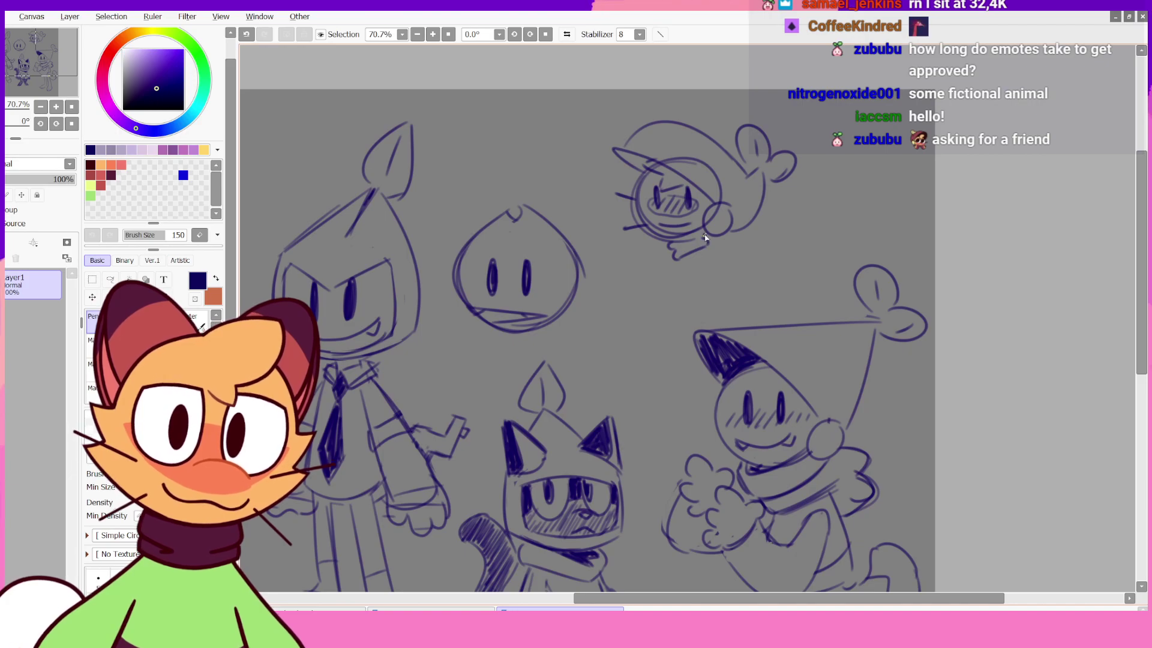
- Draw the capped character's dark neck scarf and small rounded body with arms below the head
{"action": "mouse_move", "coordinate": [696, 230]}
{"action": "left_mouse_down"}
{"action": "mouse_move", "coordinate": [675, 243]}
{"action": "mouse_move", "coordinate": [684, 250]}
{"action": "mouse_move", "coordinate": [699, 236]}
{"action": "mouse_move", "coordinate": [717, 287]}
{"action": "mouse_move", "coordinate": [709, 299]}
{"action": "left_mouse_up"}
{"action": "left_click_drag", "start_coordinate": [710, 248], "coordinate": [719, 299]}
{"action": "mouse_move", "coordinate": [675, 259]}
{"action": "left_mouse_down"}
{"action": "mouse_move", "coordinate": [679, 298]}
{"action": "mouse_move", "coordinate": [657, 296]}
{"action": "mouse_move", "coordinate": [670, 301]}
{"action": "left_mouse_up"}
{"action": "key", "text": "ctrl+z"}
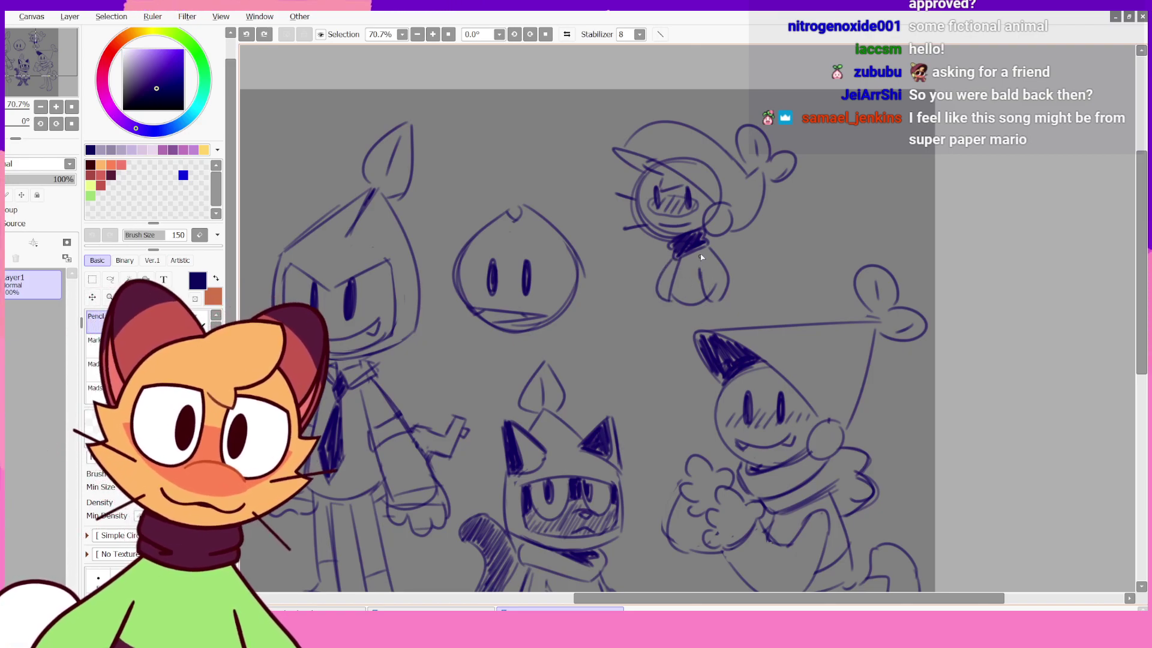
- Shade the front of the small capped character's body dark below the scarf and add a cuff line at its arm
{"action": "mouse_move", "coordinate": [683, 266]}
{"action": "left_mouse_down"}
{"action": "mouse_move", "coordinate": [678, 289]}
{"action": "mouse_move", "coordinate": [697, 282]}
{"action": "mouse_move", "coordinate": [676, 291]}
{"action": "left_mouse_up"}
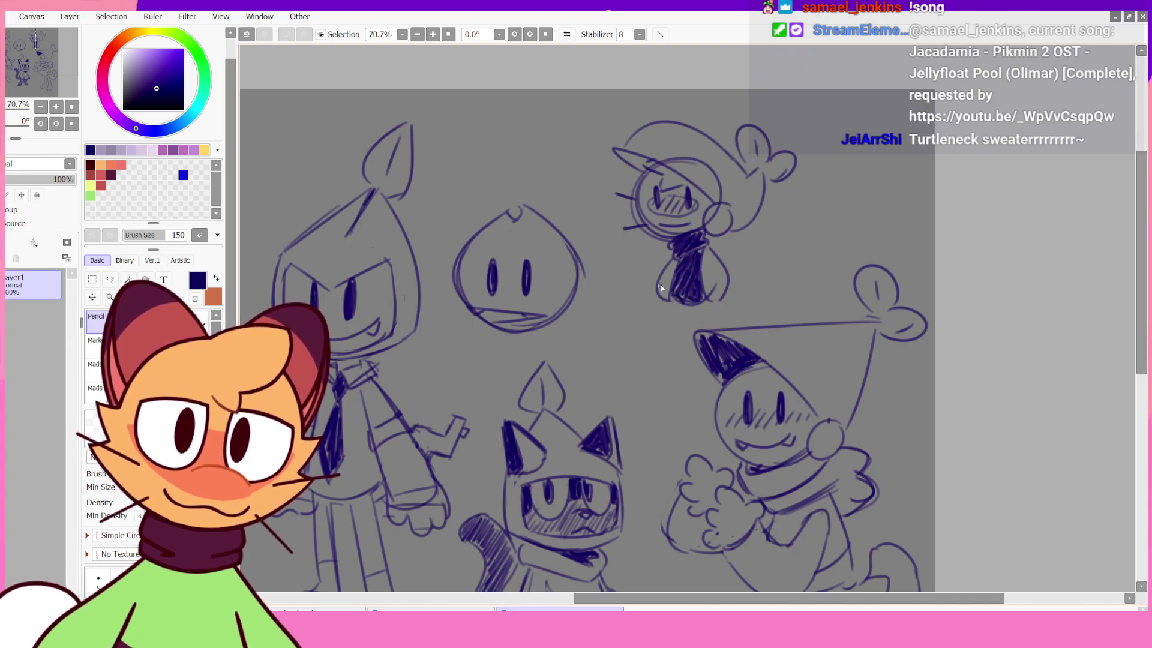
{"action": "key", "text": "ctrl+z"}
{"action": "left_click_drag", "start_coordinate": [657, 293], "coordinate": [671, 306]}
{"action": "key", "text": "ctrl+z"}
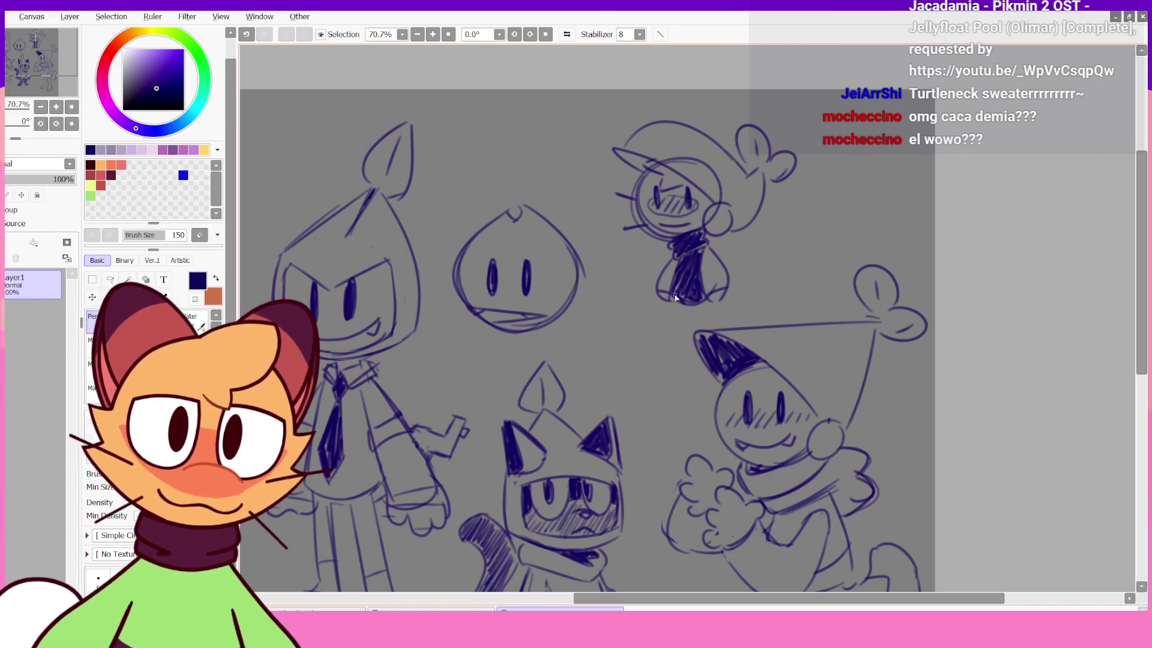
- Select the whole small capped character with the lasso, shift it slightly left, and deselect it
{"action": "key", "text": "l"}
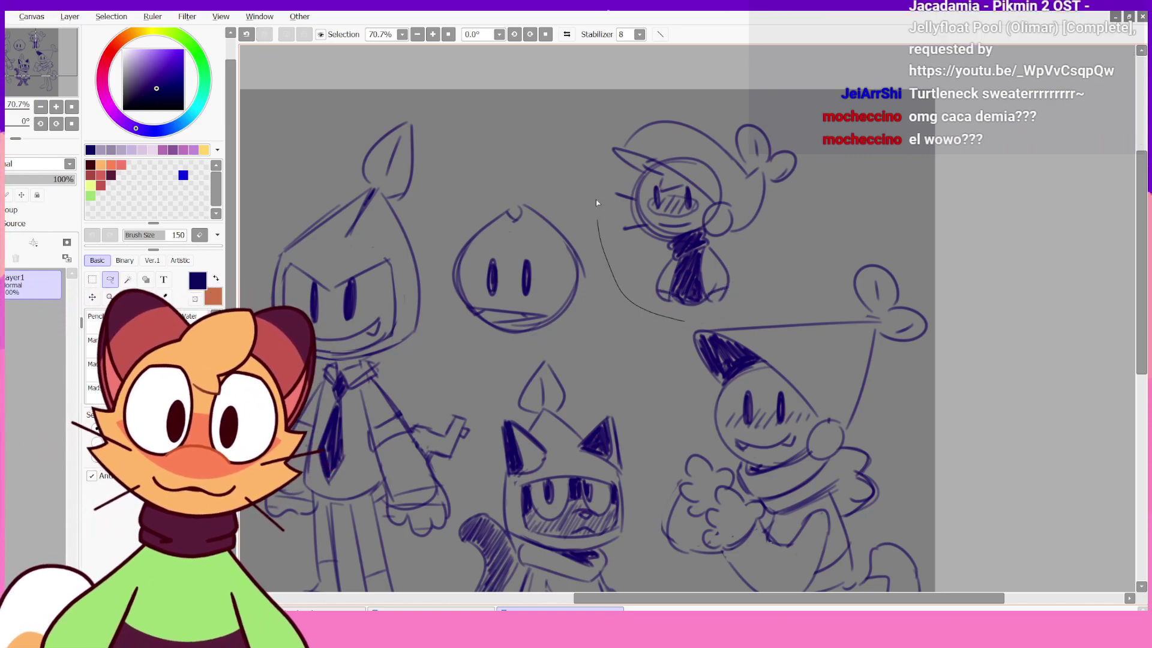
{"action": "mouse_move", "coordinate": [596, 203]}
{"action": "left_mouse_down"}
{"action": "mouse_move", "coordinate": [696, 88]}
{"action": "mouse_move", "coordinate": [805, 194]}
{"action": "left_mouse_up"}
{"action": "left_click_drag", "start_coordinate": [750, 300], "coordinate": [720, 315]}
{"action": "left_click_drag", "start_coordinate": [740, 258], "coordinate": [721, 258]}
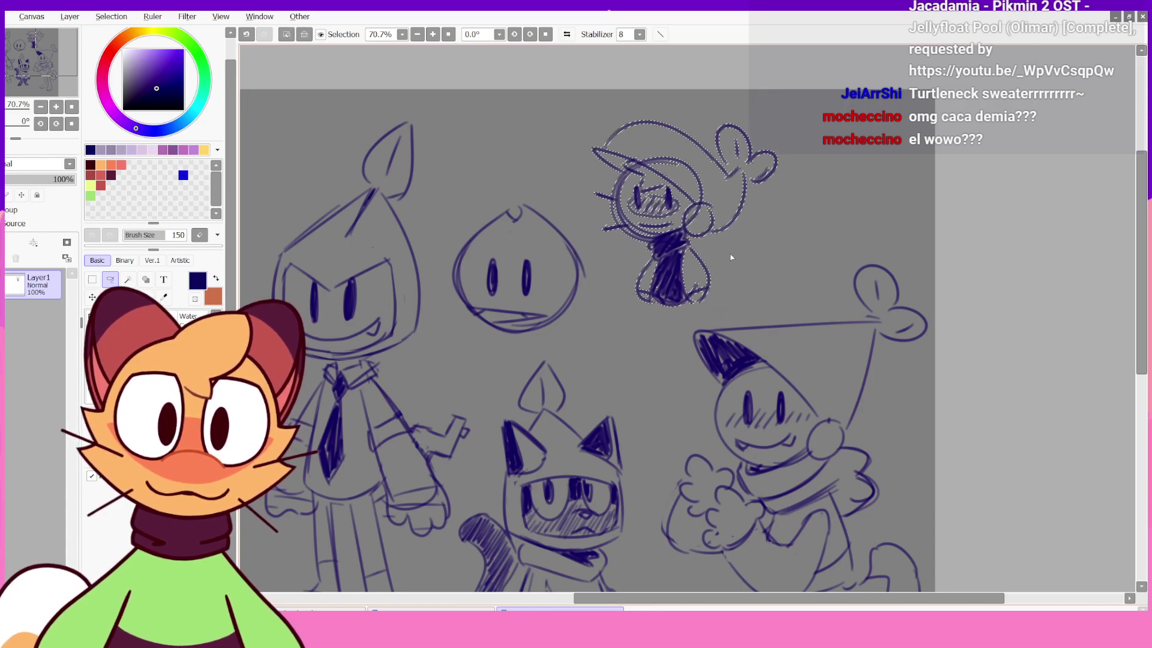
{"action": "key", "text": "ctrl+d"}
- Draw the capped character's first short leg and rounded foot below its body with the pencil
{"action": "key", "text": "n"}
{"action": "key", "text": "ctrl+z"}
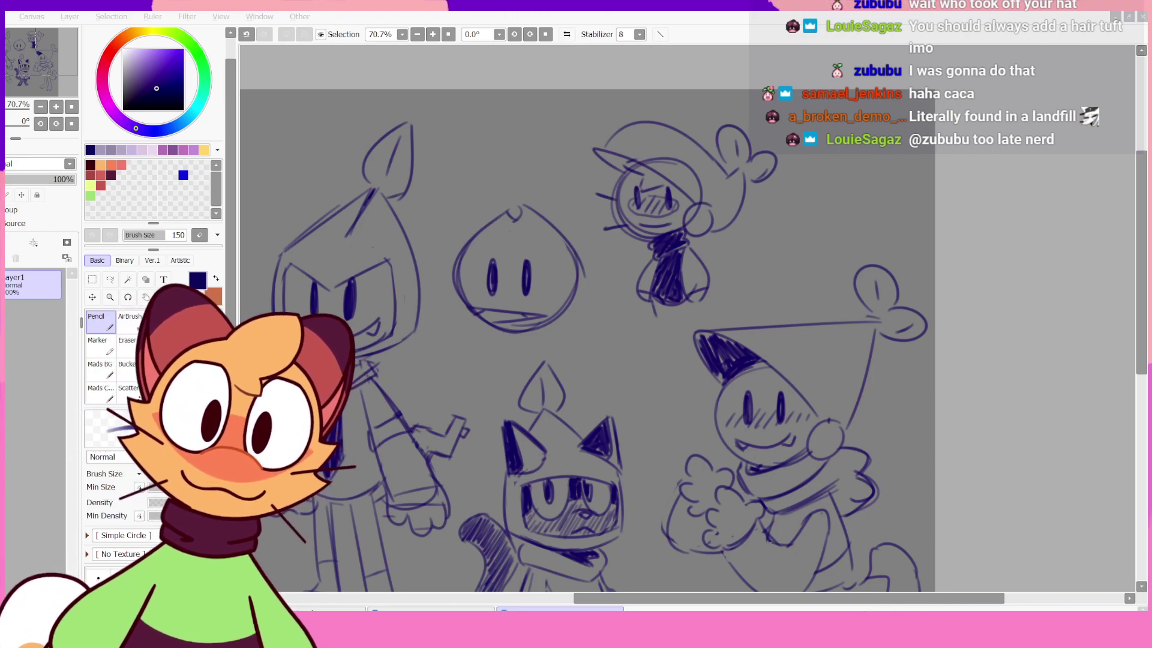
{"action": "left_click", "coordinate": [652, 244]}
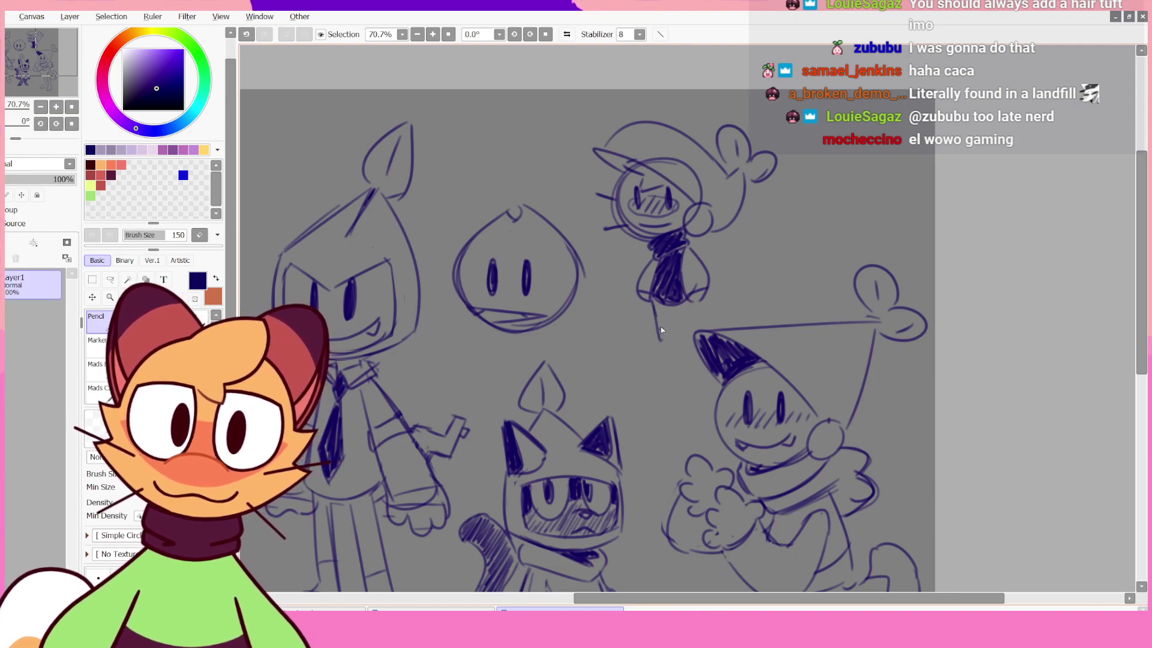
{"action": "key", "text": "ctrl+z"}
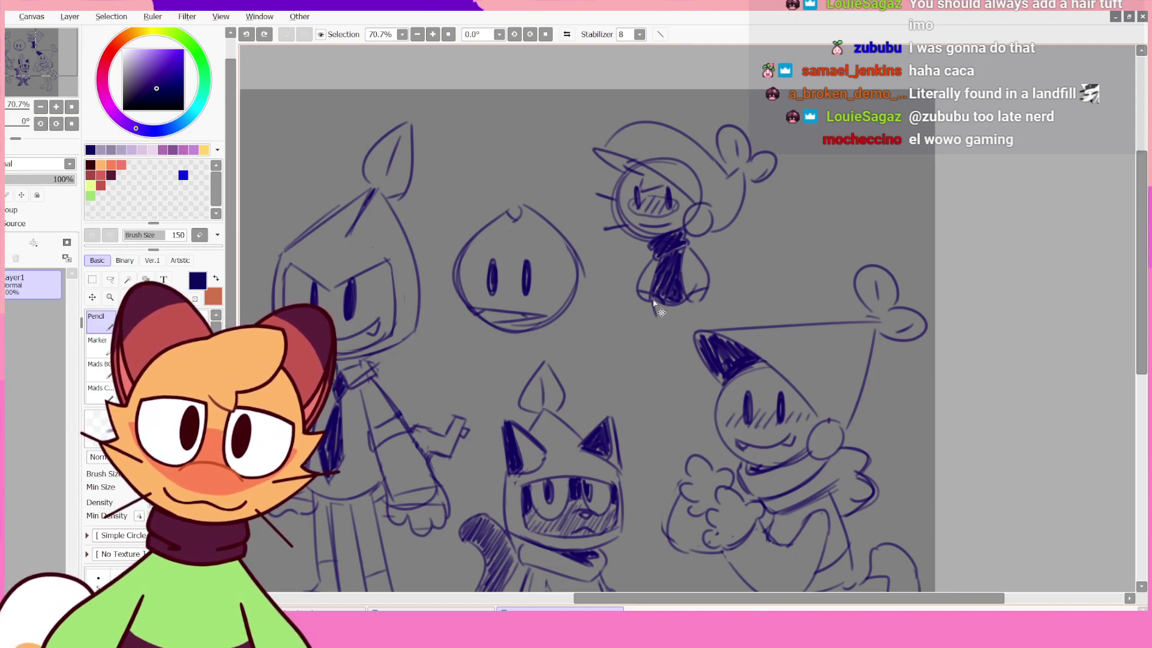
{"action": "key", "text": "ctrl+z"}
{"action": "mouse_move", "coordinate": [652, 321]}
{"action": "left_mouse_down"}
{"action": "mouse_move", "coordinate": [649, 345]}
{"action": "mouse_move", "coordinate": [685, 325]}
{"action": "mouse_move", "coordinate": [700, 342]}
{"action": "left_mouse_up"}
{"action": "key", "text": "ctrl+z"}
{"action": "key", "text": "ctrl+z"}
{"action": "key", "text": "ctrl+z"}
{"action": "key", "text": "ctrl+z"}
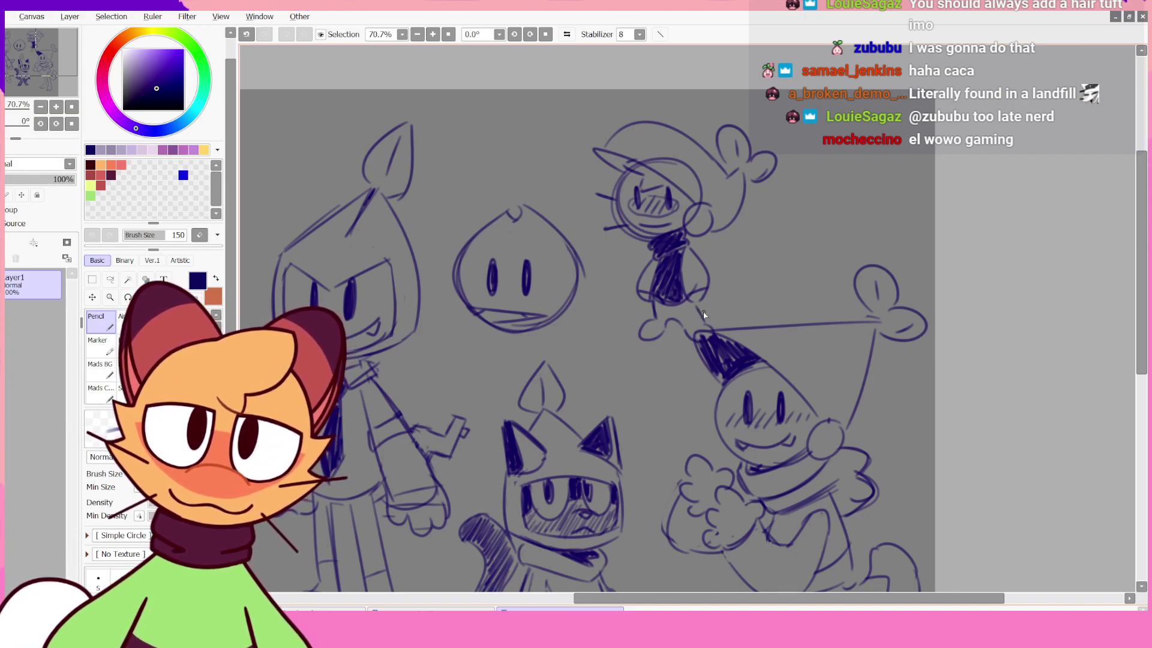
{"action": "mouse_move", "coordinate": [708, 280]}
{"action": "left_mouse_down"}
{"action": "mouse_move", "coordinate": [727, 276]}
{"action": "mouse_move", "coordinate": [717, 304]}
{"action": "mouse_move", "coordinate": [722, 275]}
{"action": "left_mouse_up"}
{"action": "key", "text": "ctrl+z"}
{"action": "left_click_drag", "start_coordinate": [724, 278], "coordinate": [716, 294]}
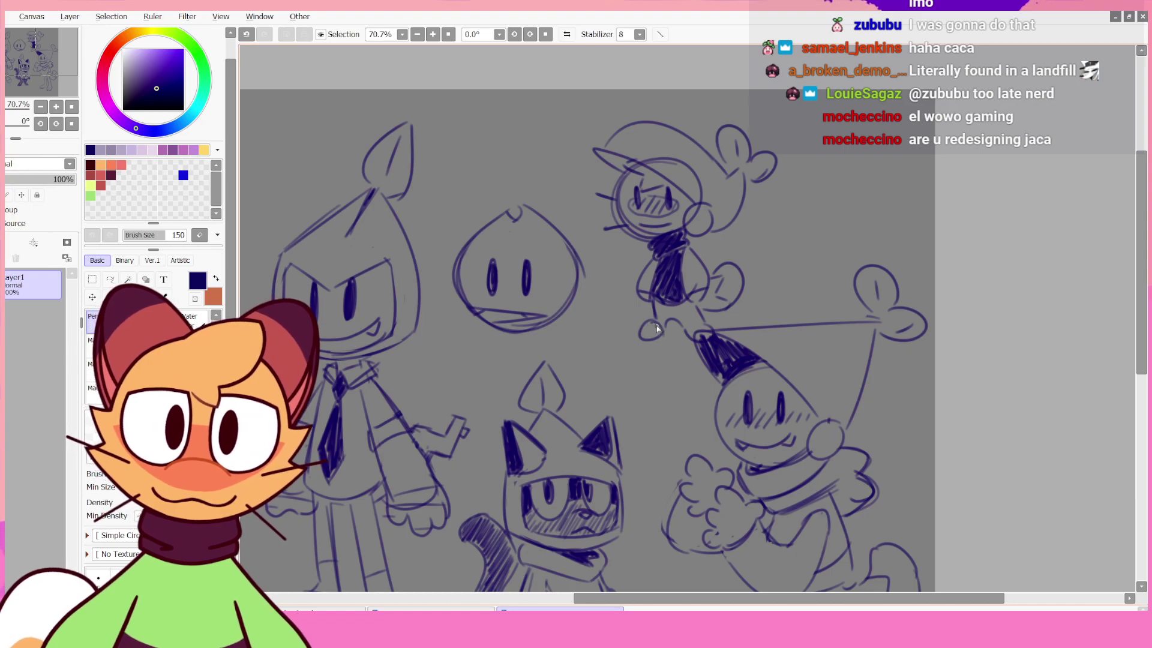
{"action": "key", "text": "ctrl+z"}
{"action": "left_click_drag", "start_coordinate": [647, 327], "coordinate": [652, 337]}
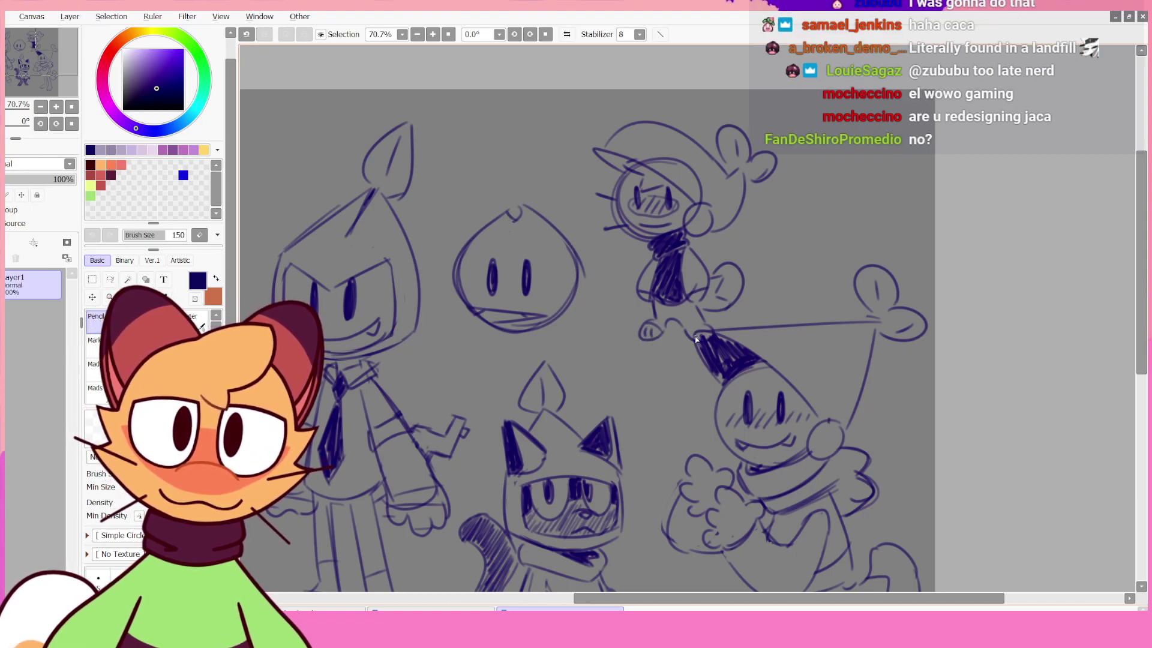
{"action": "key", "text": "ctrl+z"}
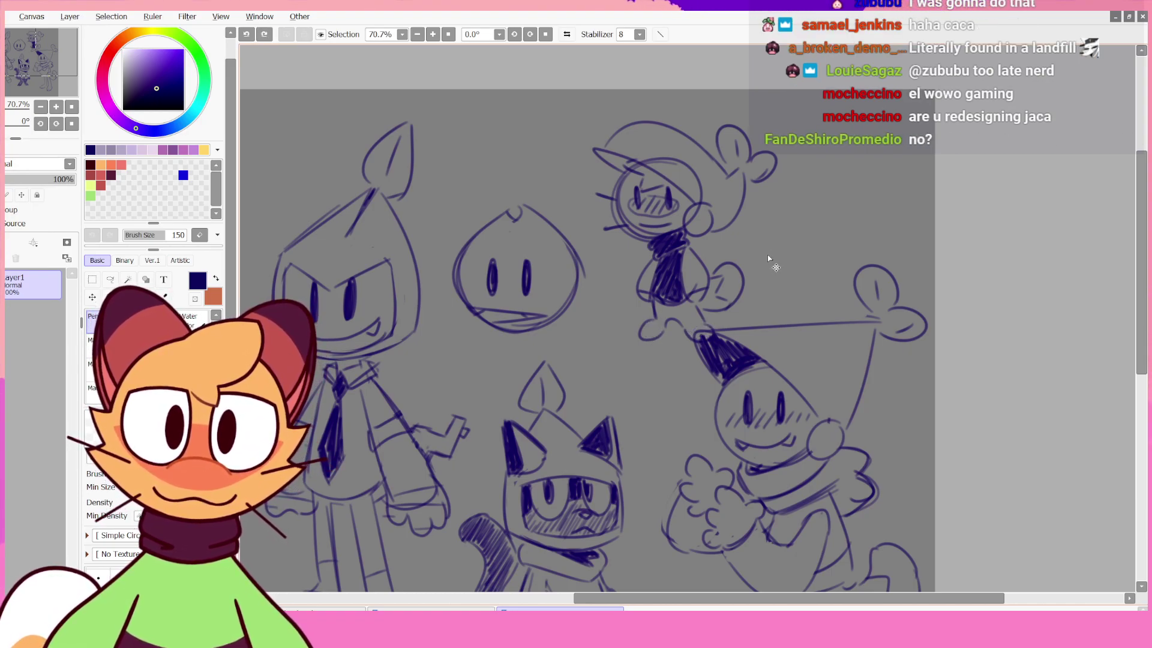
{"action": "key", "text": "ctrl+z"}
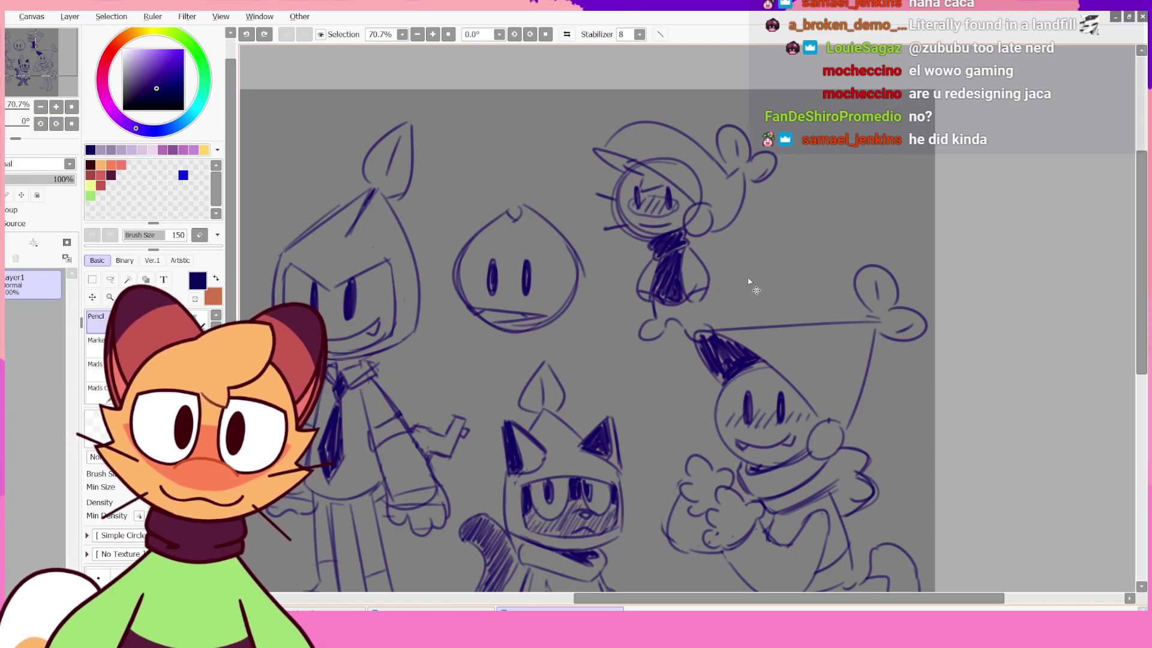
- Lasso the capped character with its new leg, move it up and slightly left, and return to the pencil
{"action": "mouse_move", "coordinate": [687, 341]}
{"action": "left_mouse_down"}
{"action": "mouse_move", "coordinate": [573, 194]}
{"action": "mouse_move", "coordinate": [783, 231]}
{"action": "left_mouse_up"}
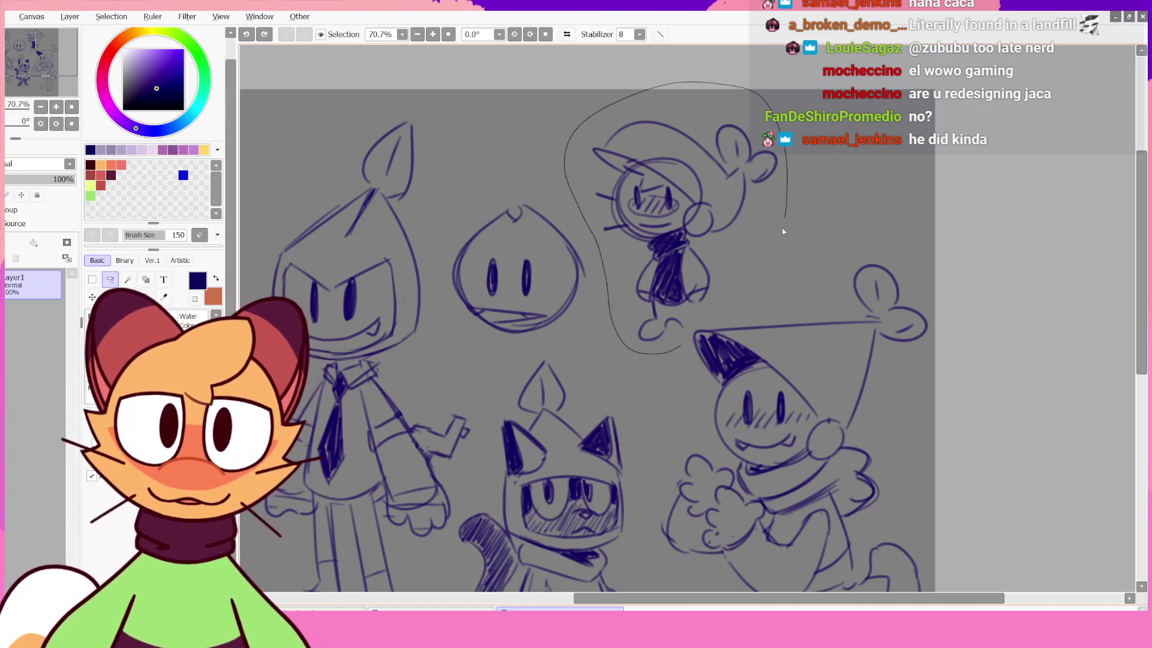
{"action": "left_click_drag", "start_coordinate": [714, 316], "coordinate": [683, 342]}
{"action": "mouse_move", "coordinate": [703, 294]}
{"action": "left_mouse_down"}
{"action": "mouse_move", "coordinate": [692, 270]}
{"action": "mouse_move", "coordinate": [695, 307]}
{"action": "left_mouse_up"}
{"action": "key", "text": "ctrl+d"}
{"action": "key", "text": "n"}
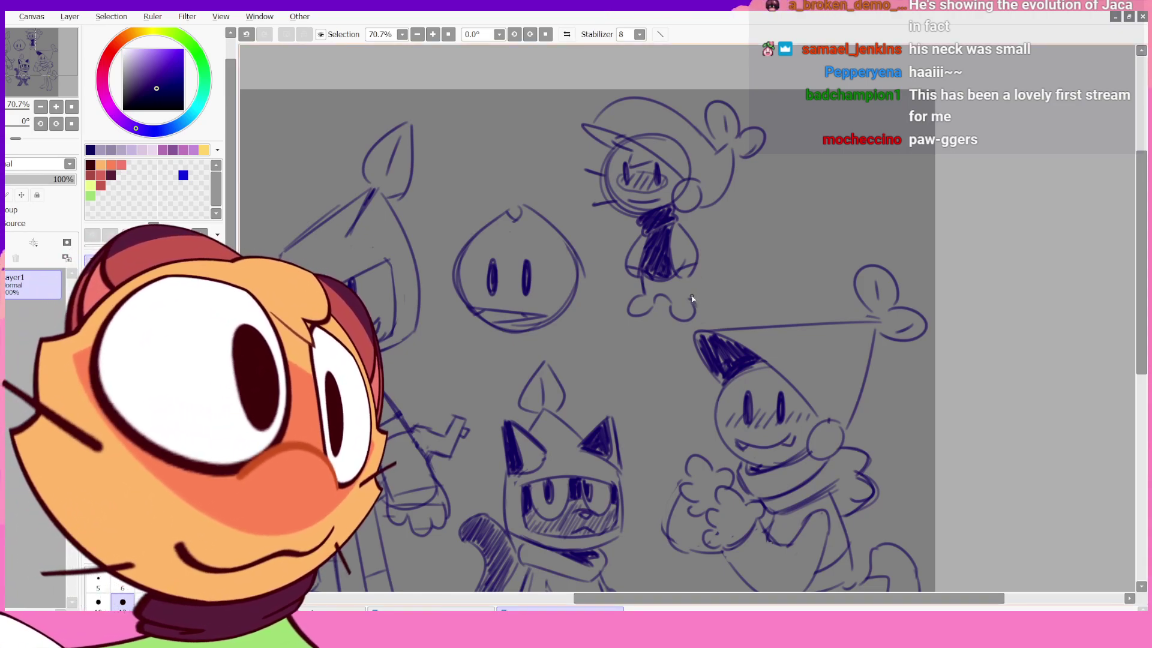
- Complete the capped character's second leg and foot, and draw a rounded tail with a zigzag tip marking behind its body
{"action": "key", "text": "ctrl+z"}
{"action": "key", "text": "ctrl+z"}
{"action": "mouse_move", "coordinate": [684, 294]}
{"action": "left_mouse_down"}
{"action": "mouse_move", "coordinate": [692, 304]}
{"action": "mouse_move", "coordinate": [679, 281]}
{"action": "mouse_move", "coordinate": [703, 258]}
{"action": "left_mouse_up"}
{"action": "key", "text": "ctrl+z"}
{"action": "key", "text": "ctrl+z"}
{"action": "key", "text": "ctrl+z"}
{"action": "key", "text": "ctrl+z"}
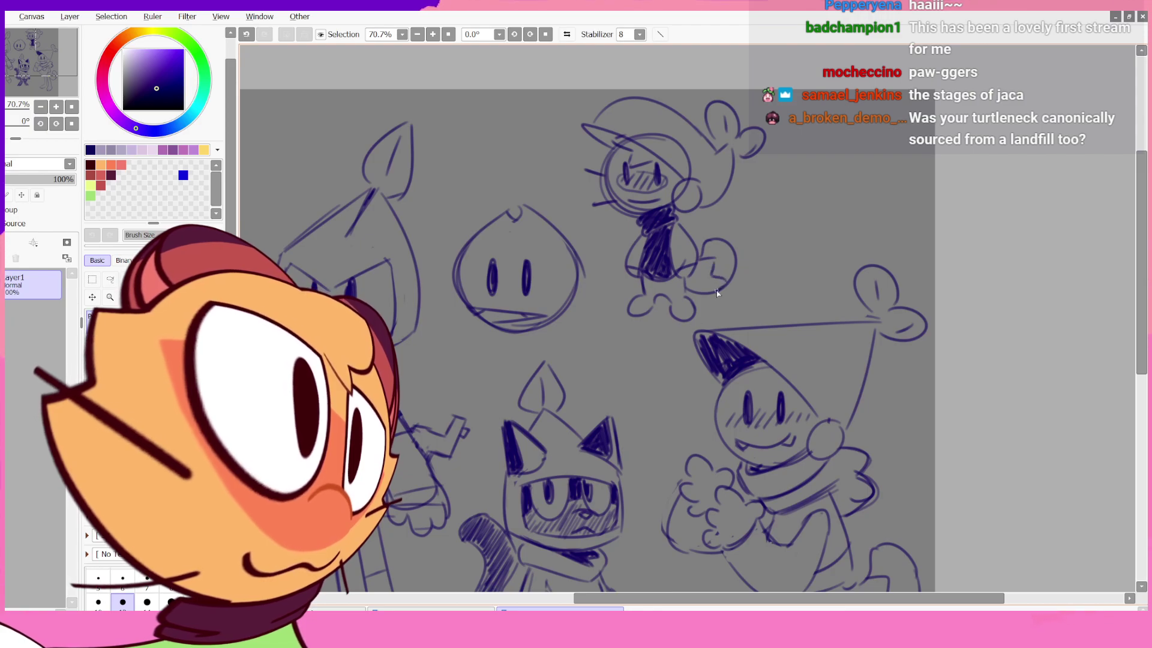
{"action": "key", "text": "ctrl+z"}
{"action": "left_click_drag", "start_coordinate": [727, 284], "coordinate": [718, 290]}
{"action": "key", "text": "ctrl+z"}
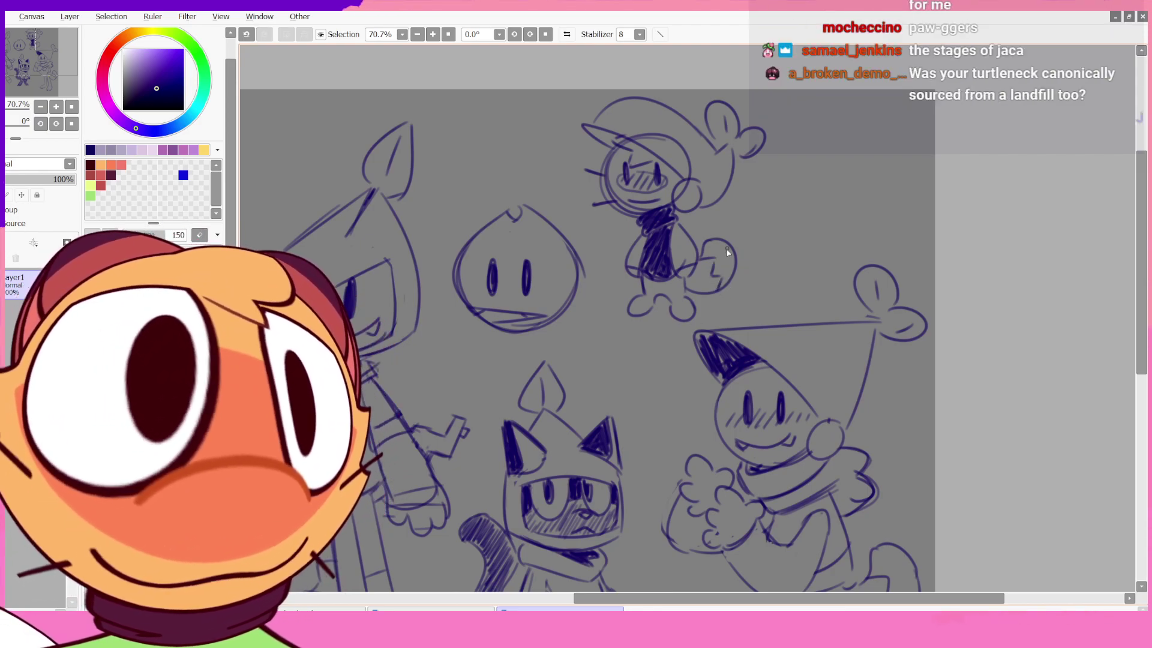
- Mirror the canvas view and shade the brim of the small character's cap solid dark
{"action": "left_click", "coordinate": [567, 35]}
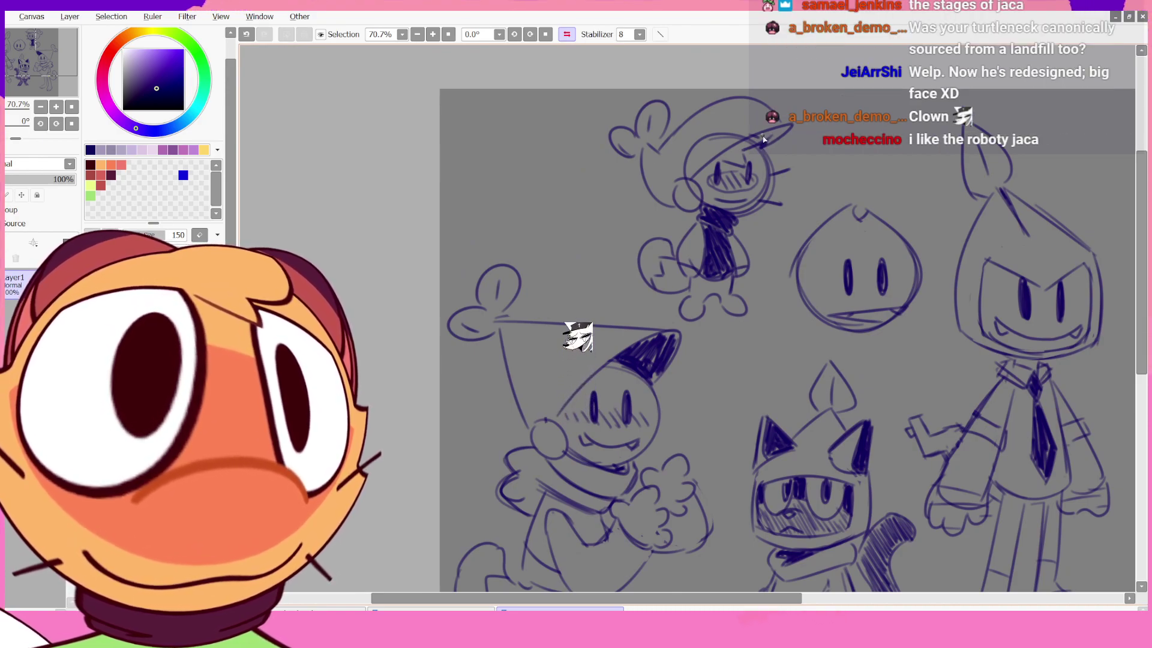
{"action": "left_click_drag", "start_coordinate": [768, 142], "coordinate": [790, 125]}
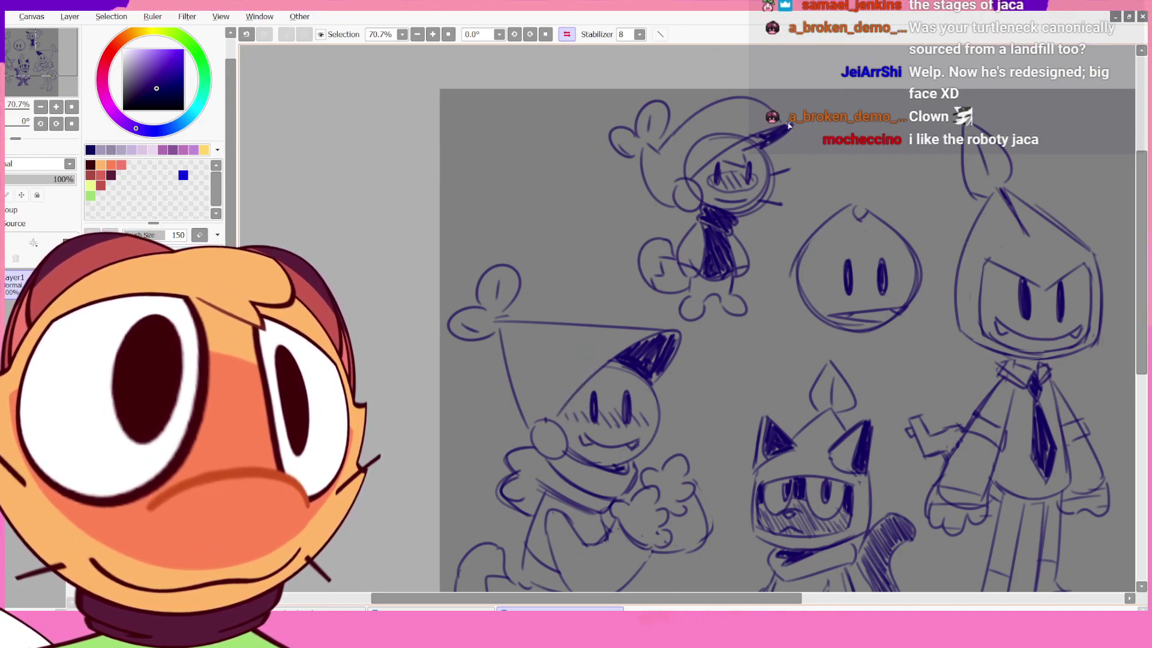
{"action": "key", "text": "ctrl+z"}
{"action": "key", "text": "ctrl+y"}
{"action": "key", "text": "ctrl+z"}
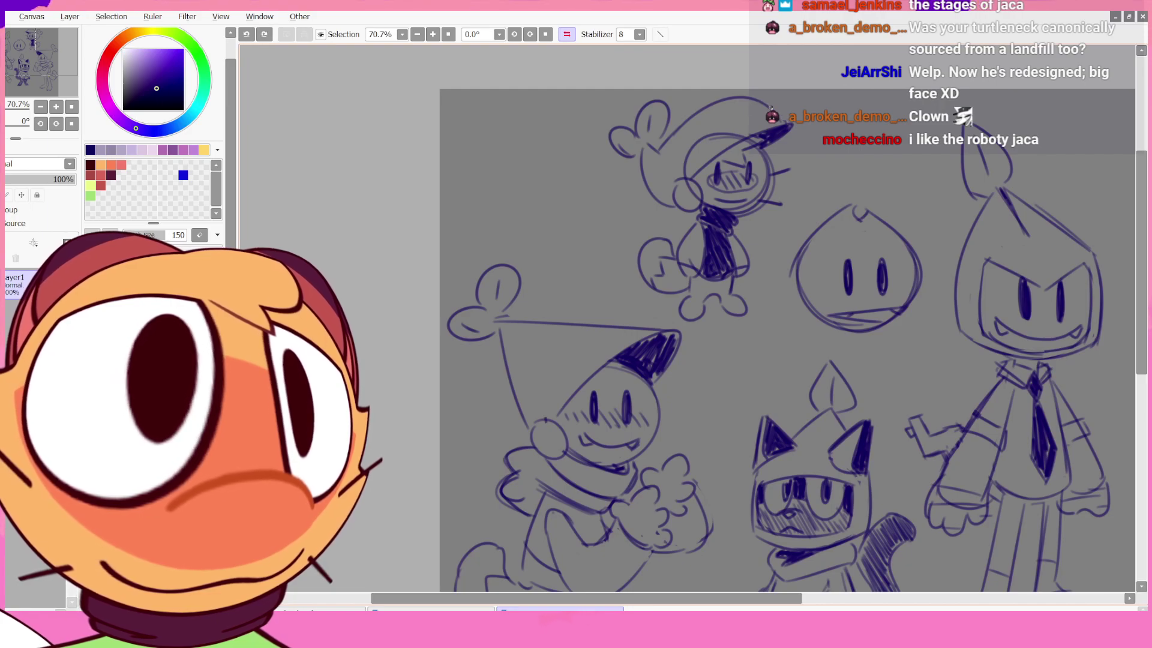
{"action": "key", "text": "ctrl+y"}
{"action": "key", "text": "ctrl+z"}
- Thicken the cap's outer curve, restore the unmirrored view, and redraw the cap's edge down to the round ear piece
{"action": "left_click_drag", "start_coordinate": [774, 109], "coordinate": [725, 97]}
{"action": "left_click_drag", "start_coordinate": [664, 160], "coordinate": [720, 101]}
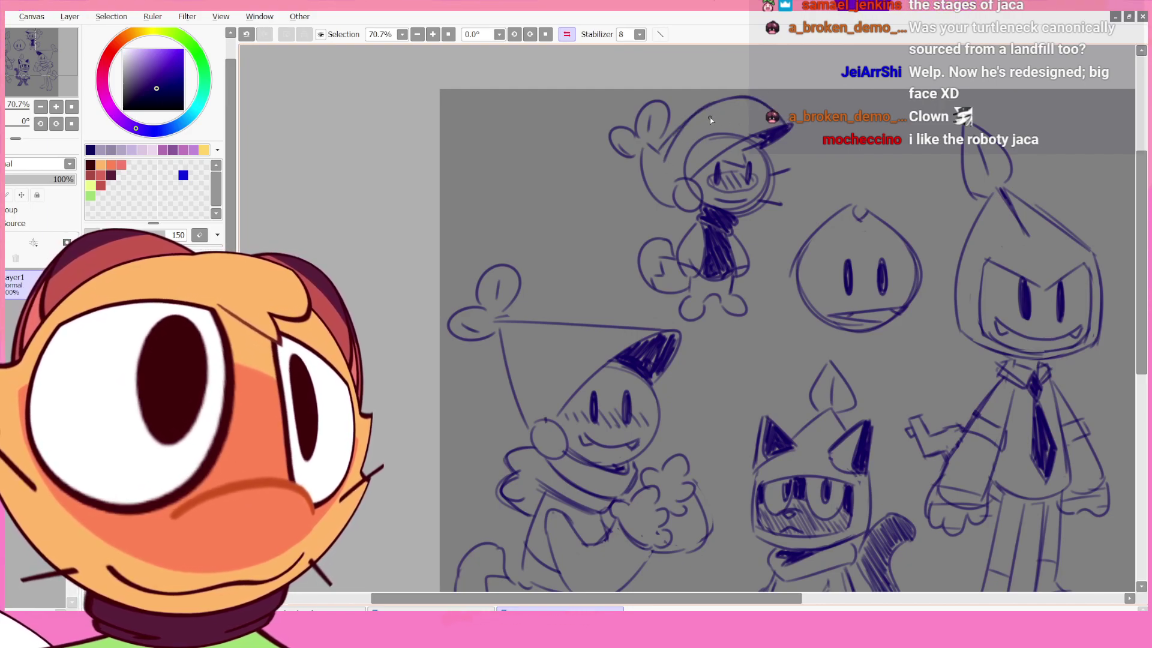
{"action": "mouse_move", "coordinate": [654, 156]}
{"action": "left_mouse_down"}
{"action": "mouse_move", "coordinate": [669, 207]}
{"action": "mouse_move", "coordinate": [660, 193]}
{"action": "mouse_move", "coordinate": [686, 200]}
{"action": "left_mouse_up"}
{"action": "key", "text": "ctrl+z"}
{"action": "key", "text": "ctrl+z"}
{"action": "key", "text": "ctrl+z"}
{"action": "key", "text": "h"}
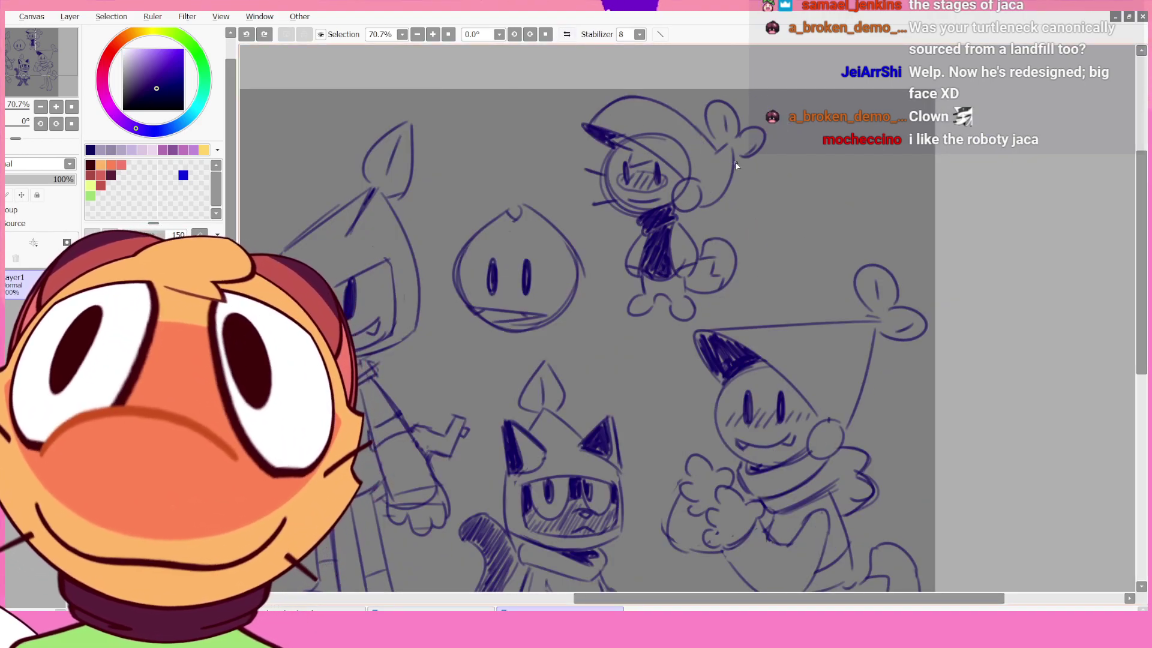
{"action": "mouse_move", "coordinate": [642, 130]}
{"action": "left_mouse_down"}
{"action": "mouse_move", "coordinate": [632, 131]}
{"action": "mouse_move", "coordinate": [690, 168]}
{"action": "mouse_move", "coordinate": [687, 184]}
{"action": "left_mouse_up"}
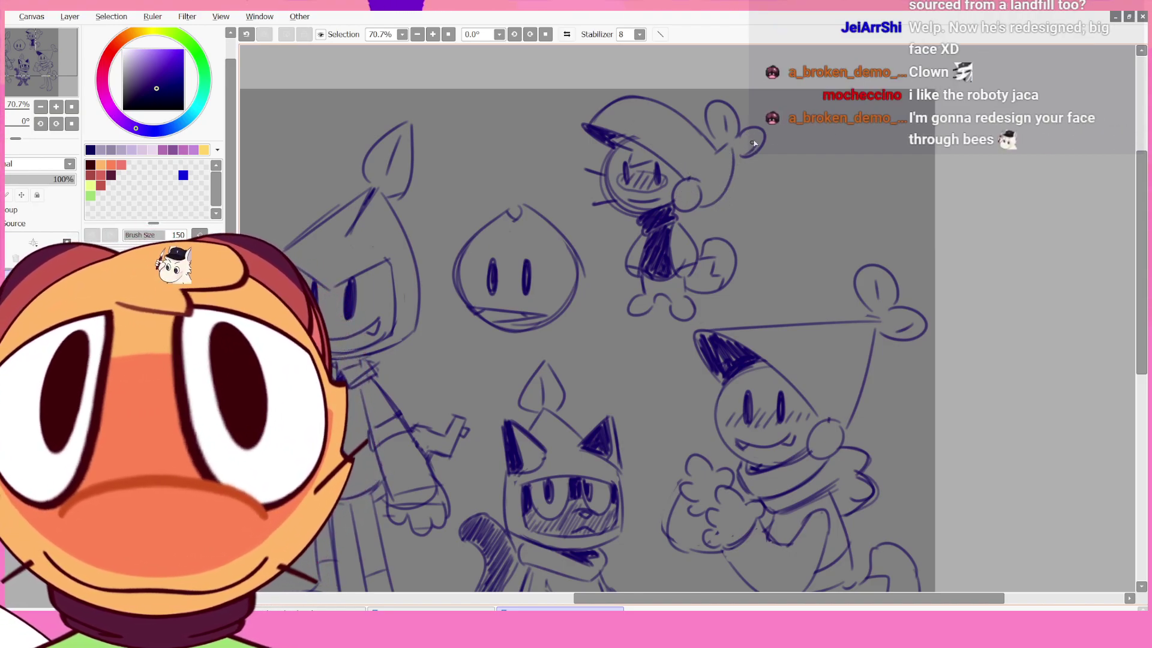
- Add small dark paw markings to both feet of the capped character
{"action": "scroll", "coordinate": [715, 206], "scroll_direction": "down", "scroll_amount": 2}
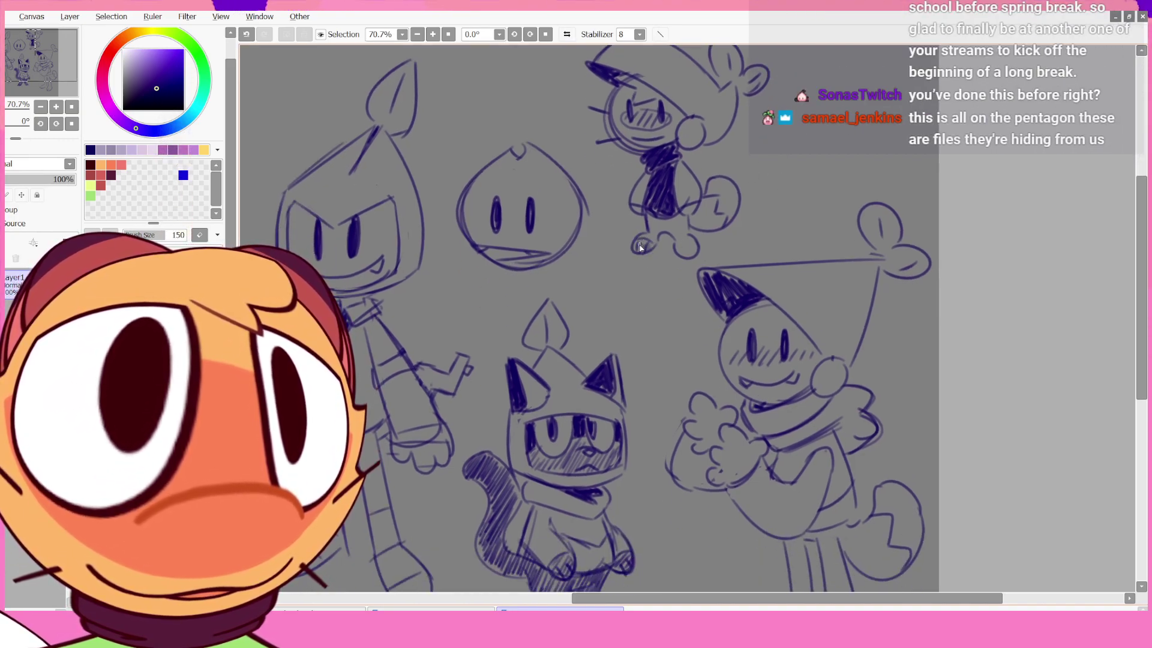
{"action": "key", "text": "ctrl+z"}
{"action": "key", "text": "ctrl+y"}
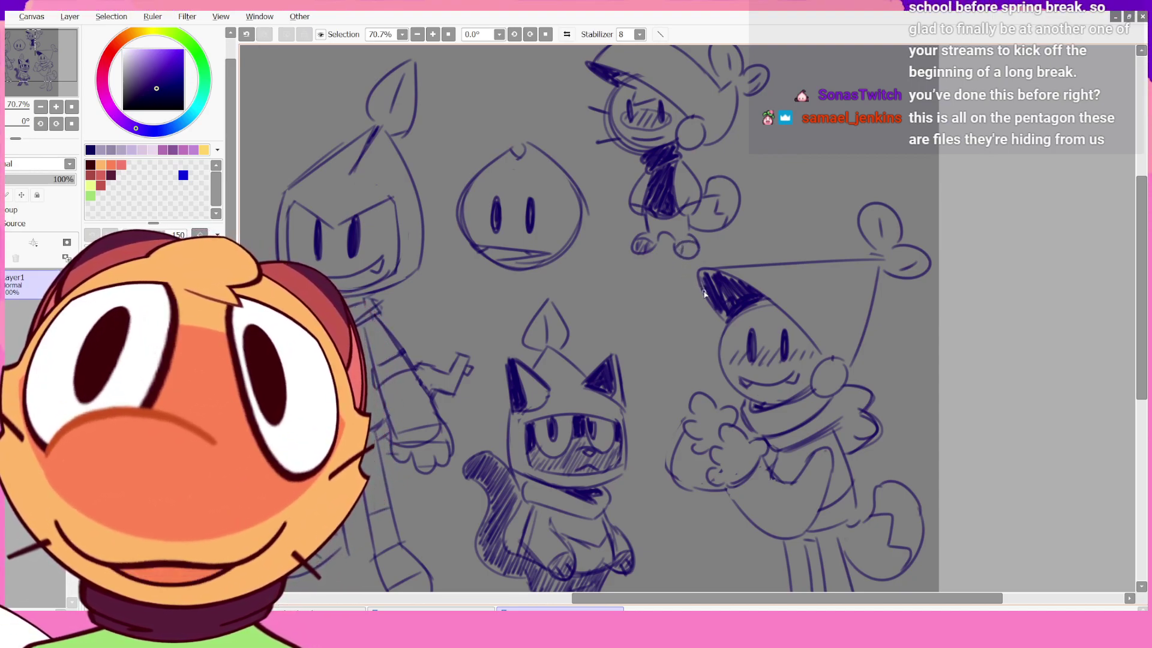
{"action": "key", "text": "ctrl+z"}
{"action": "key", "text": "ctrl+y"}
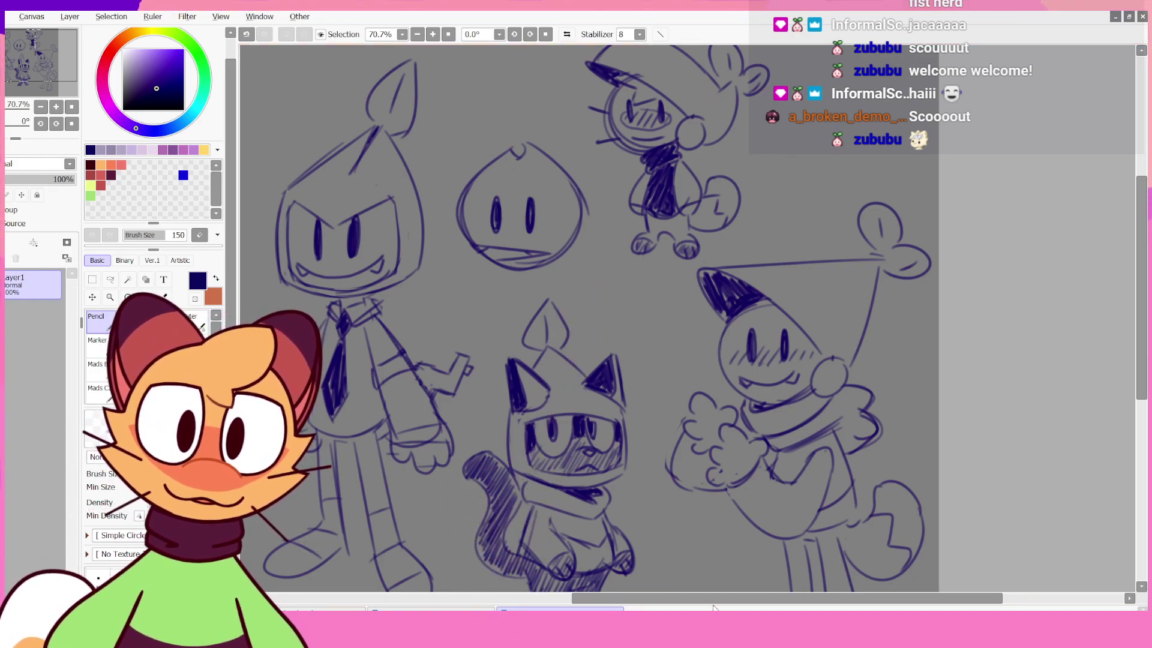
- Look over the character sketches across the whole canvas
{"action": "left_click_drag", "start_coordinate": [714, 599], "coordinate": [566, 597]}
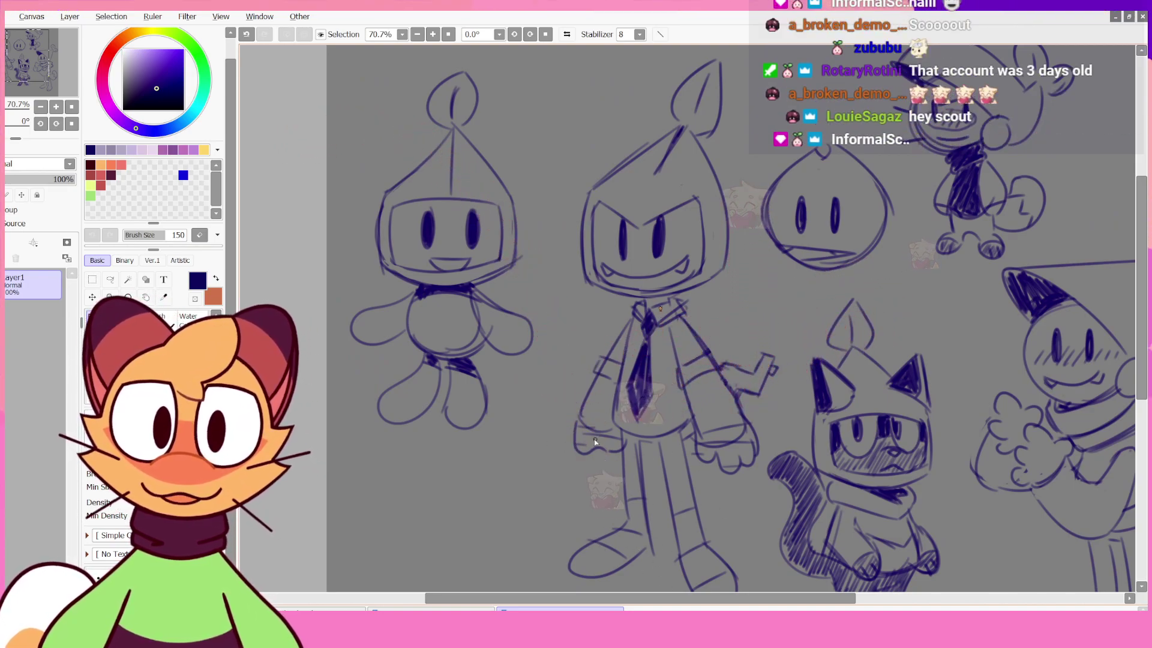
{"action": "scroll", "coordinate": [698, 554], "scroll_direction": "down", "scroll_amount": 1}
{"action": "scroll", "coordinate": [703, 567], "scroll_direction": "up", "scroll_amount": 1}
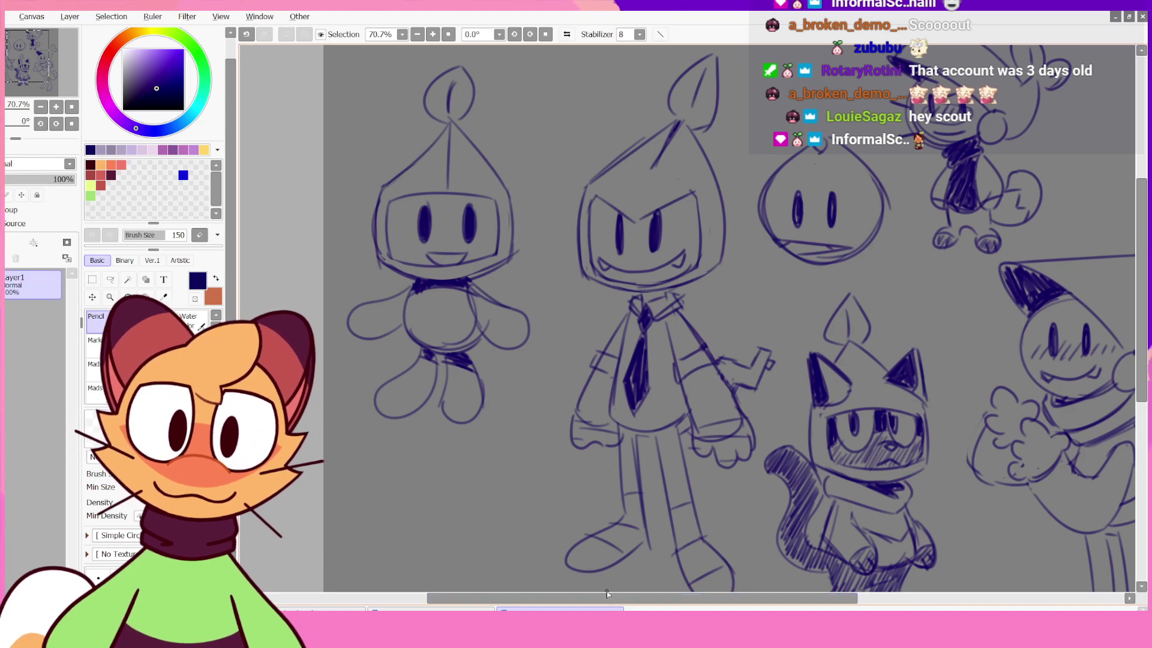
{"action": "left_click_drag", "start_coordinate": [606, 592], "coordinate": [627, 594]}
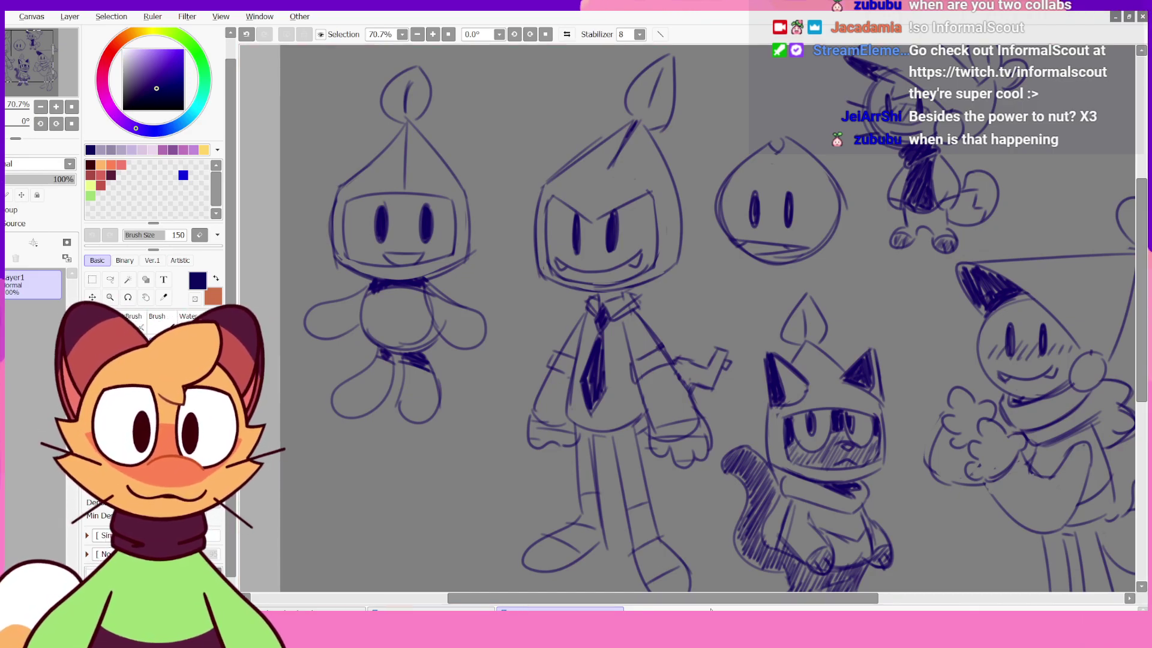
{"action": "left_click_drag", "start_coordinate": [691, 598], "coordinate": [811, 592]}
{"action": "scroll", "coordinate": [623, 189], "scroll_direction": "up", "scroll_amount": 3}
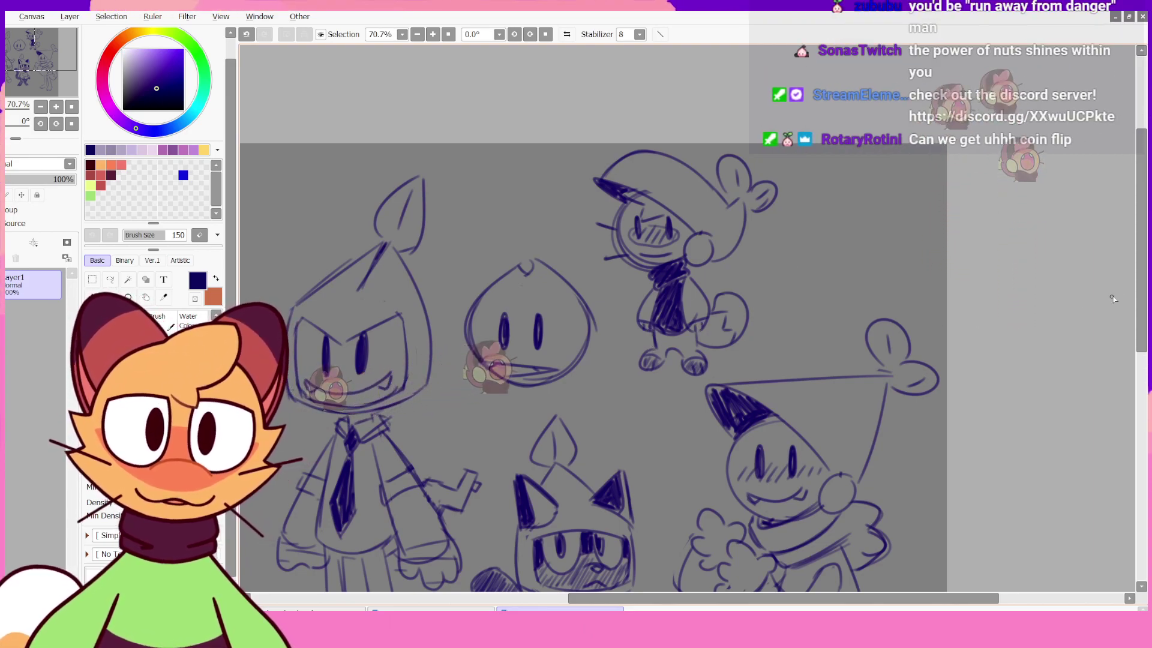
{"action": "scroll", "coordinate": [1132, 369], "scroll_direction": "down", "scroll_amount": 4}
{"action": "scroll", "coordinate": [1129, 365], "scroll_direction": "down", "scroll_amount": 2}
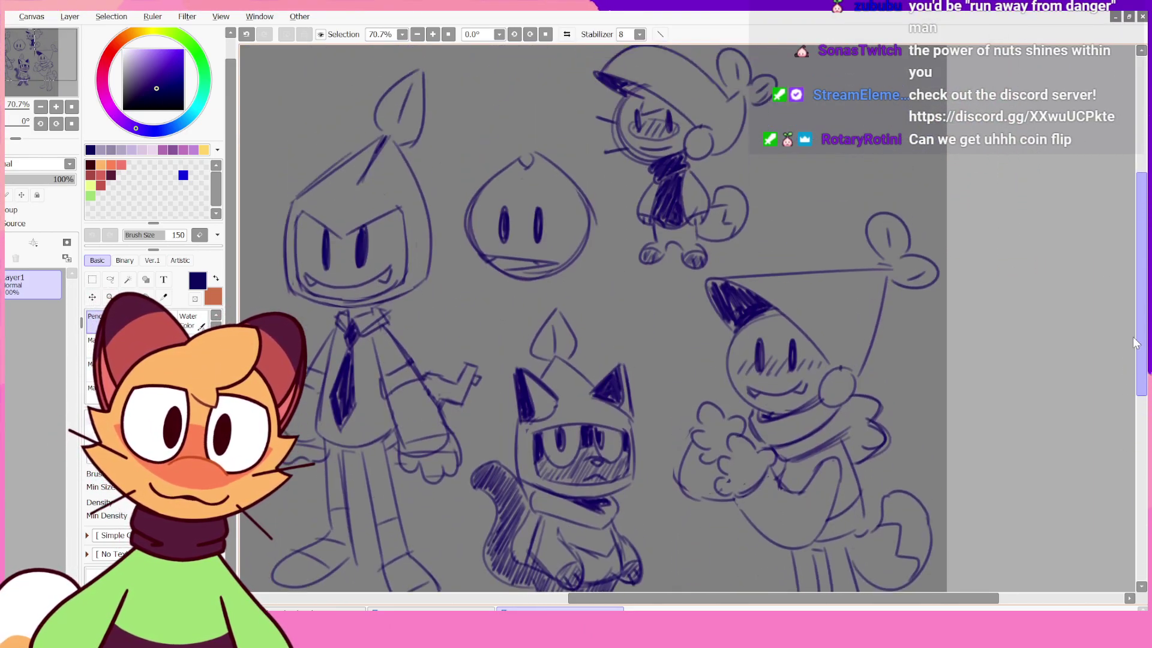
{"action": "left_click_drag", "start_coordinate": [841, 598], "coordinate": [759, 583]}
{"action": "scroll", "coordinate": [1136, 318], "scroll_direction": "up", "scroll_amount": 4}
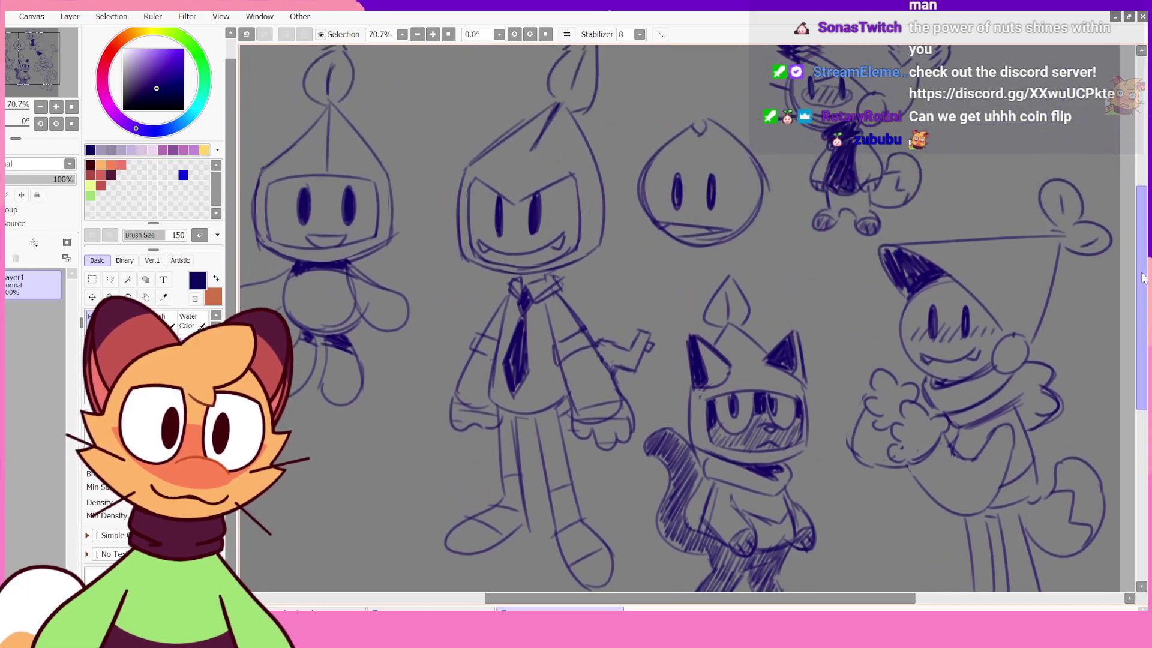
- Draw a round head with an inner face circle in the empty area beneath the first small hooded character
{"action": "mouse_move", "coordinate": [1142, 268]}
{"action": "left_mouse_down"}
{"action": "mouse_move", "coordinate": [1128, 363]}
{"action": "mouse_move", "coordinate": [1128, 293]}
{"action": "mouse_move", "coordinate": [1109, 394]}
{"action": "left_mouse_up"}
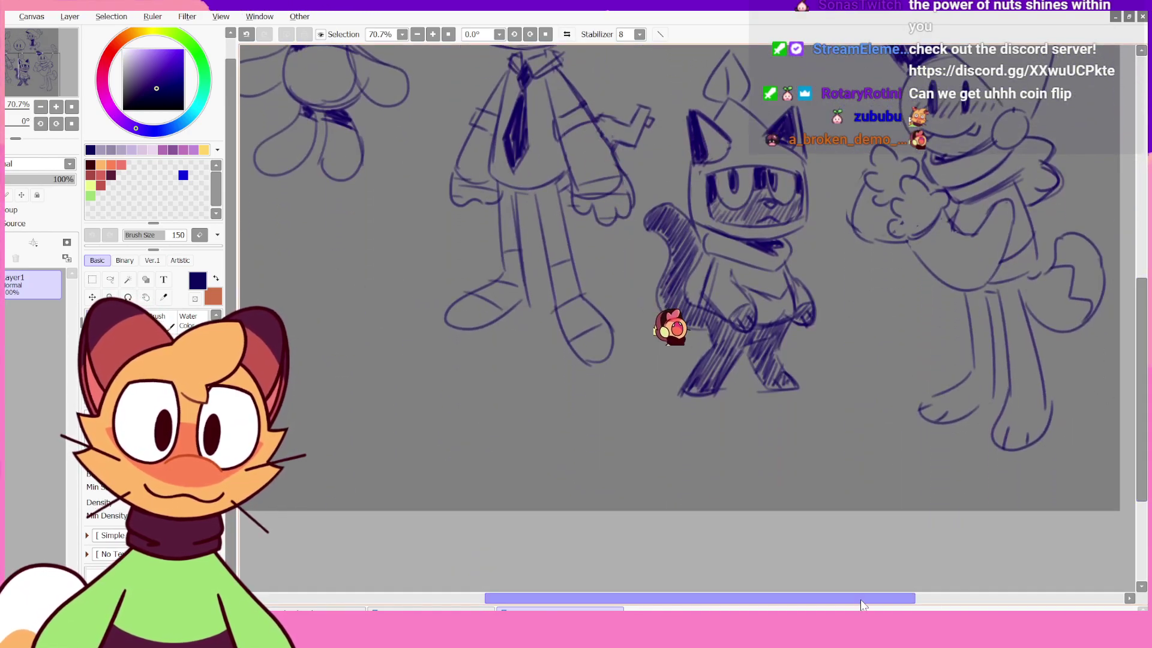
{"action": "left_click_drag", "start_coordinate": [861, 599], "coordinate": [788, 599]}
{"action": "scroll", "coordinate": [1134, 339], "scroll_direction": "up", "scroll_amount": 1}
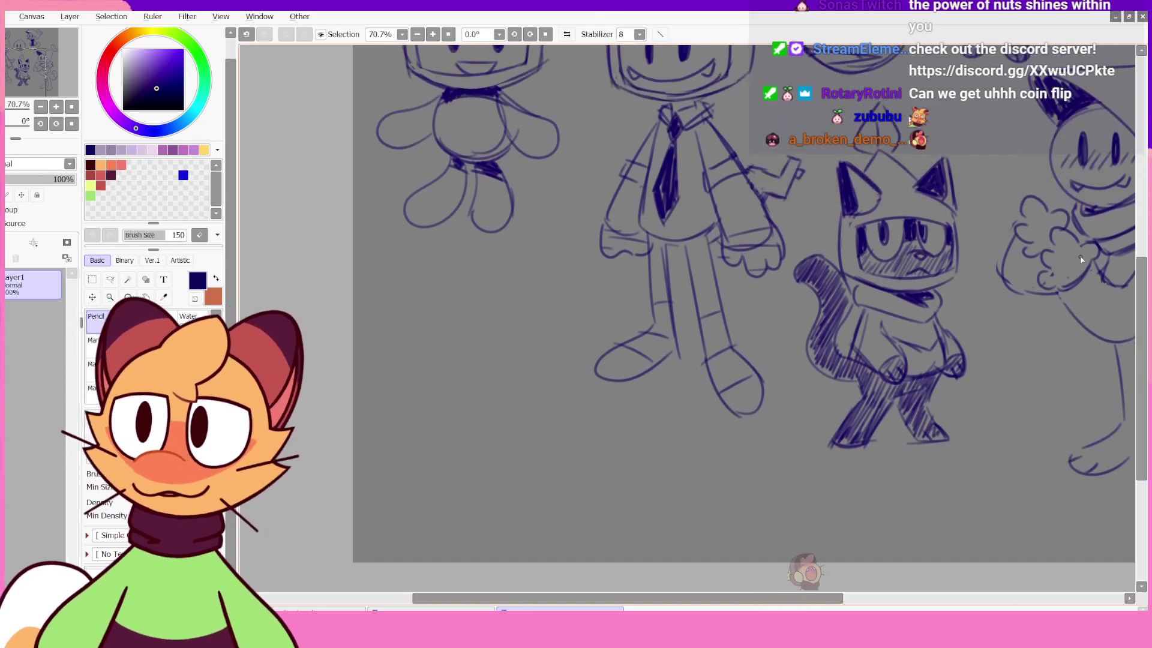
{"action": "mouse_move", "coordinate": [480, 355]}
{"action": "left_mouse_down"}
{"action": "mouse_move", "coordinate": [483, 365]}
{"action": "mouse_move", "coordinate": [494, 333]}
{"action": "mouse_move", "coordinate": [434, 416]}
{"action": "mouse_move", "coordinate": [530, 378]}
{"action": "left_mouse_up"}
{"action": "key", "text": "ctrl+z"}
{"action": "key", "text": "ctrl+z"}
{"action": "key", "text": "ctrl+z"}
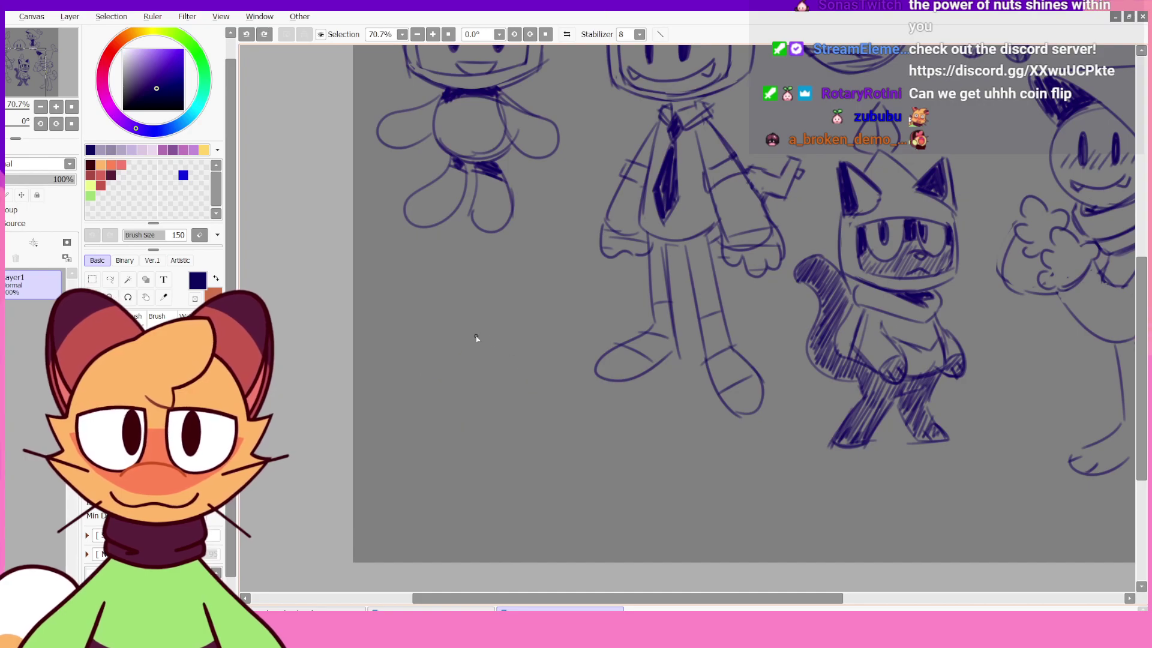
{"action": "mouse_move", "coordinate": [477, 336]}
{"action": "left_mouse_down"}
{"action": "mouse_move", "coordinate": [522, 379]}
{"action": "mouse_move", "coordinate": [497, 427]}
{"action": "mouse_move", "coordinate": [515, 384]}
{"action": "left_mouse_up"}
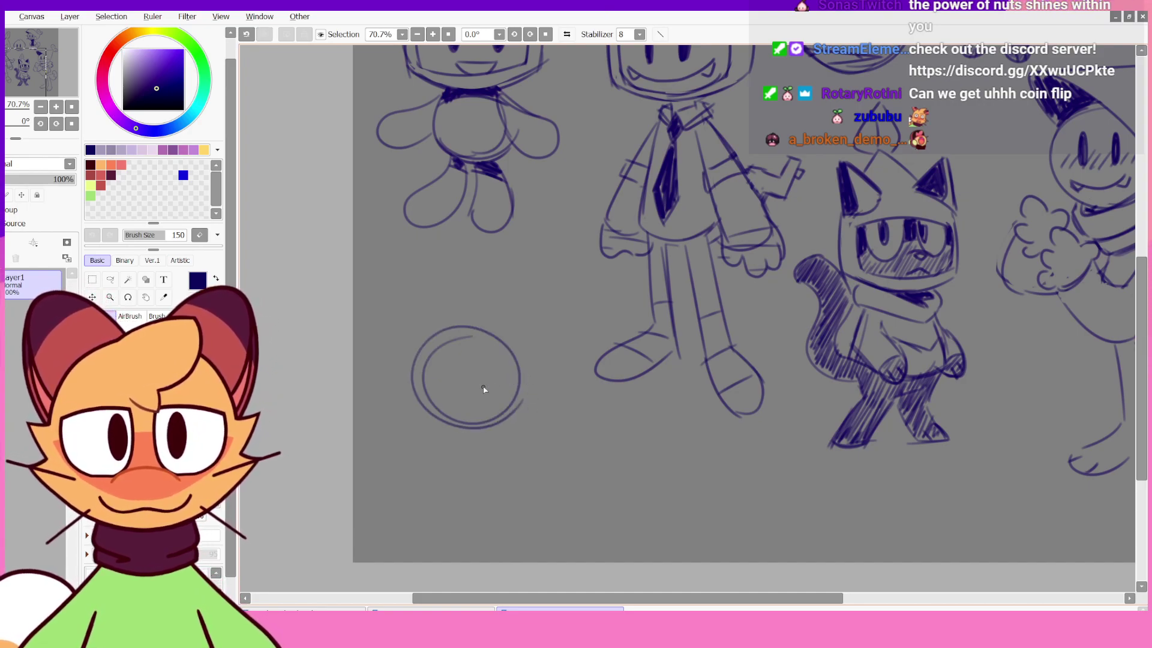
- Draw two oval eyes with narrow pupils, a curved muzzle line and a wavy mouth inside the round head
{"action": "left_click_drag", "start_coordinate": [468, 343], "coordinate": [470, 355]}
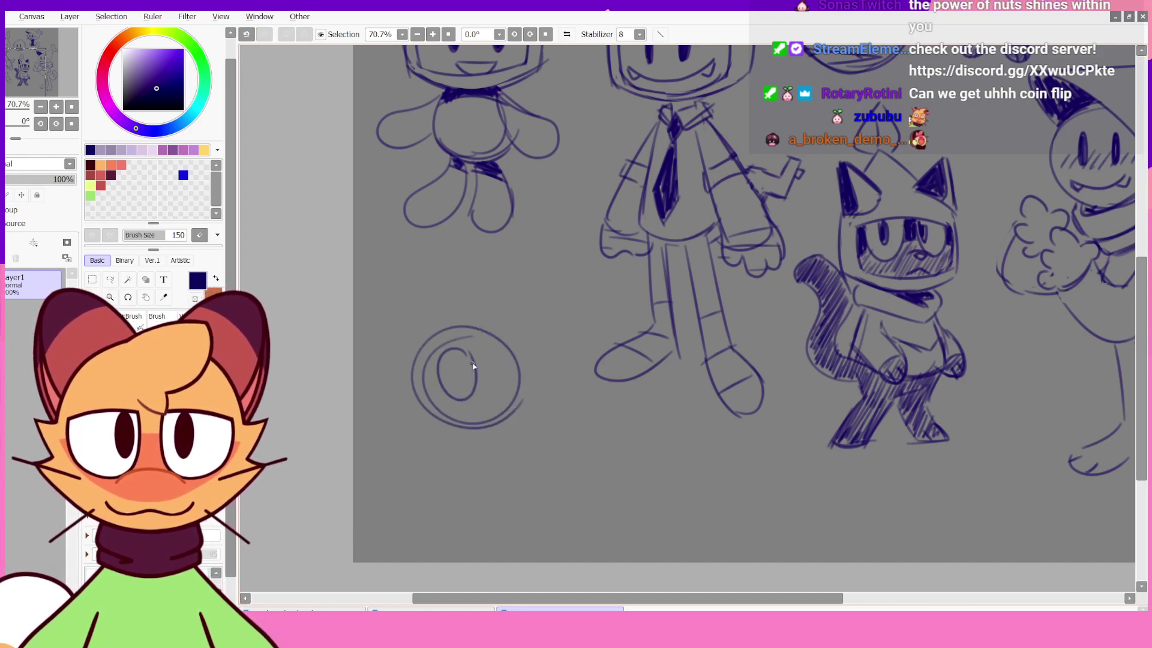
{"action": "key", "text": "ctrl+z"}
{"action": "mouse_move", "coordinate": [479, 370]}
{"action": "left_mouse_down"}
{"action": "mouse_move", "coordinate": [484, 359]}
{"action": "mouse_move", "coordinate": [489, 378]}
{"action": "mouse_move", "coordinate": [453, 386]}
{"action": "mouse_move", "coordinate": [493, 391]}
{"action": "left_mouse_up"}
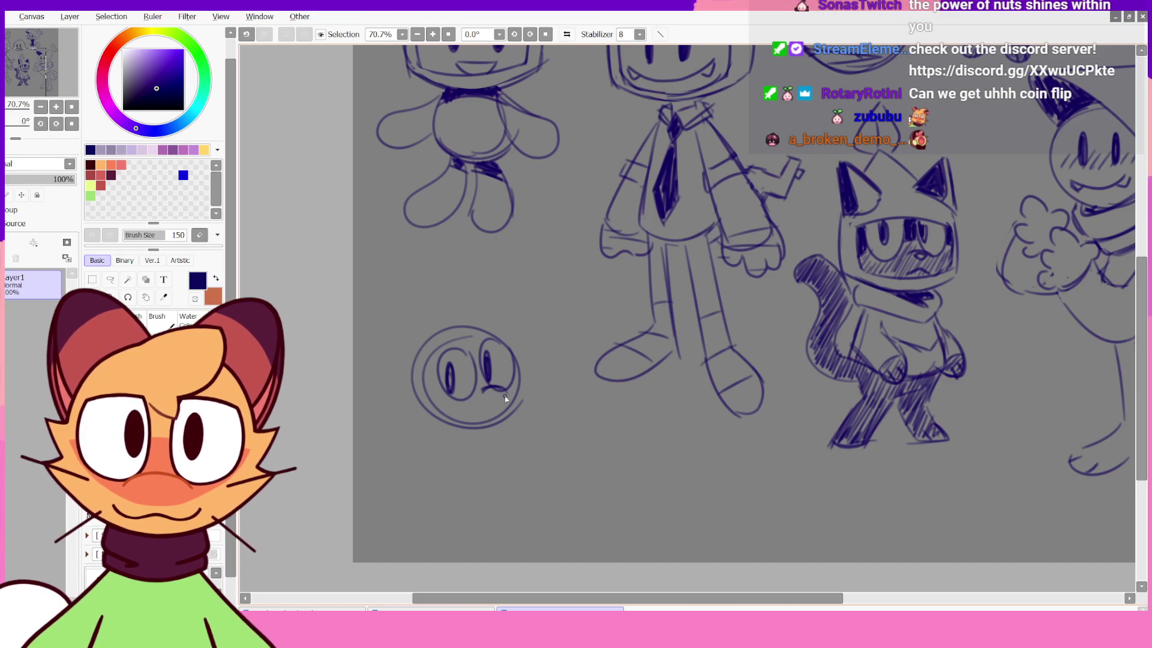
{"action": "key", "text": "ctrl+z"}
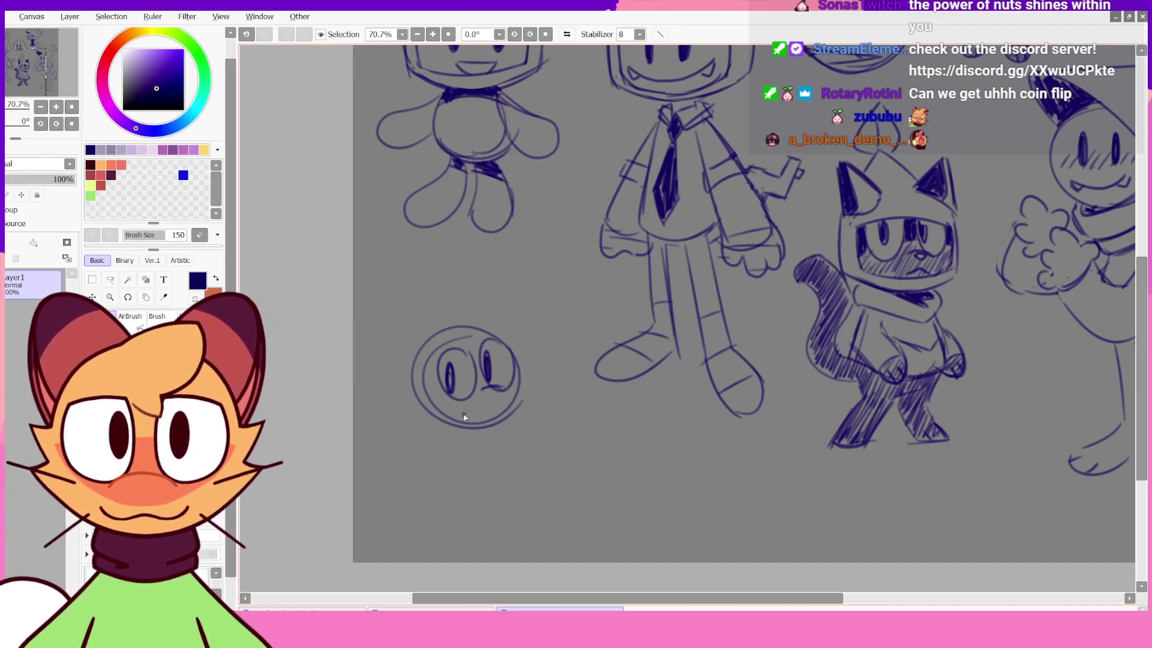
{"action": "key", "text": "ctrl+z"}
{"action": "key", "text": "ctrl+y"}
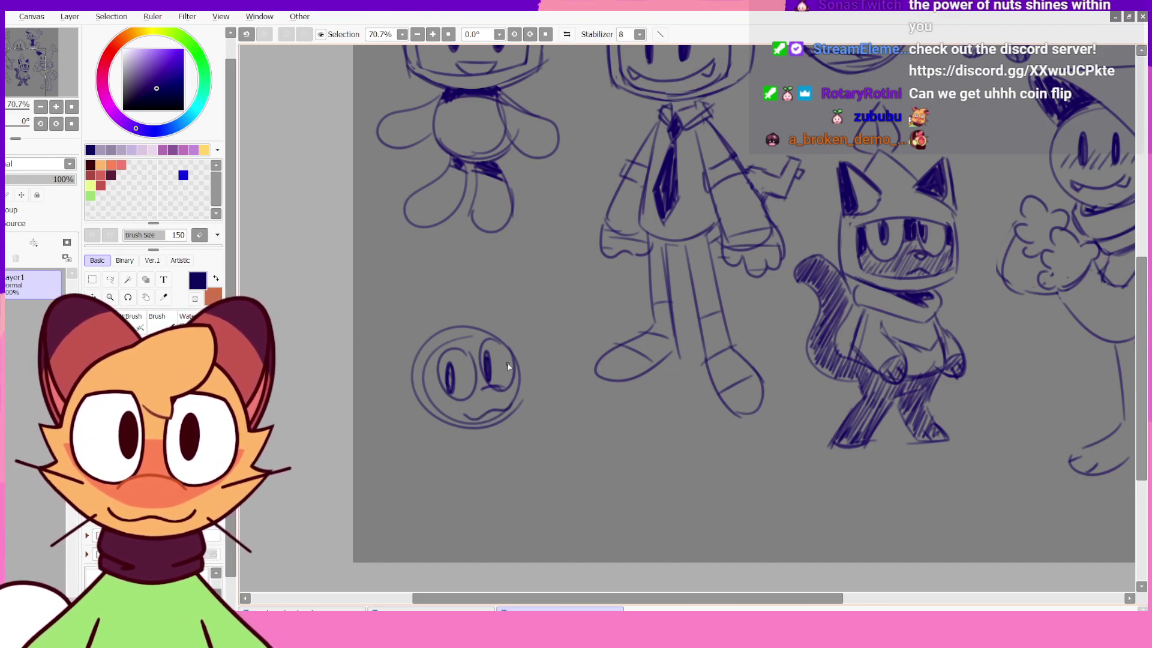
- Add a round ear piece overlapping the lower back side of the head
{"action": "mouse_move", "coordinate": [417, 390]}
{"action": "left_mouse_down"}
{"action": "mouse_move", "coordinate": [489, 312]}
{"action": "mouse_move", "coordinate": [515, 343]}
{"action": "left_mouse_up"}
{"action": "key", "text": "ctrl+z"}
{"action": "key", "text": "ctrl+z"}
{"action": "key", "text": "ctrl+z"}
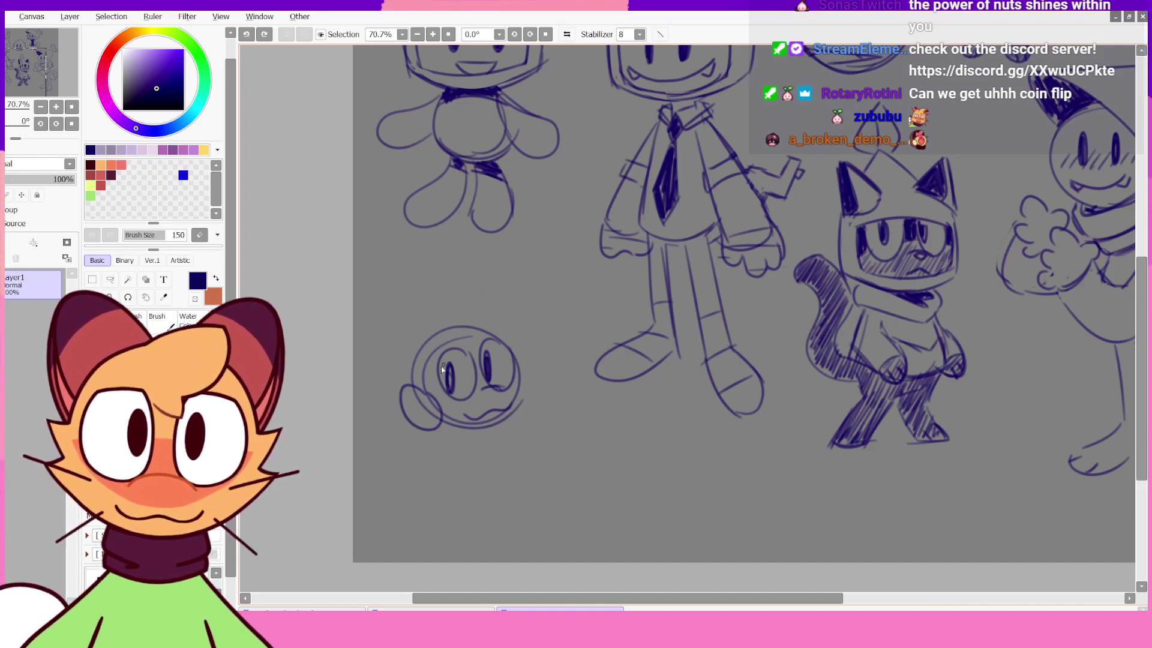
- Draw a raised, rounded cap brim above the face and a slanted brow line between the eyes
{"action": "mouse_move", "coordinate": [440, 336]}
{"action": "left_mouse_down"}
{"action": "mouse_move", "coordinate": [509, 355]}
{"action": "mouse_move", "coordinate": [480, 342]}
{"action": "mouse_move", "coordinate": [491, 309]}
{"action": "left_mouse_up"}
{"action": "key", "text": "ctrl+z"}
{"action": "key", "text": "ctrl+z"}
{"action": "key", "text": "ctrl+z"}
{"action": "left_click_drag", "start_coordinate": [490, 309], "coordinate": [460, 313]}
{"action": "key", "text": "ctrl+z"}
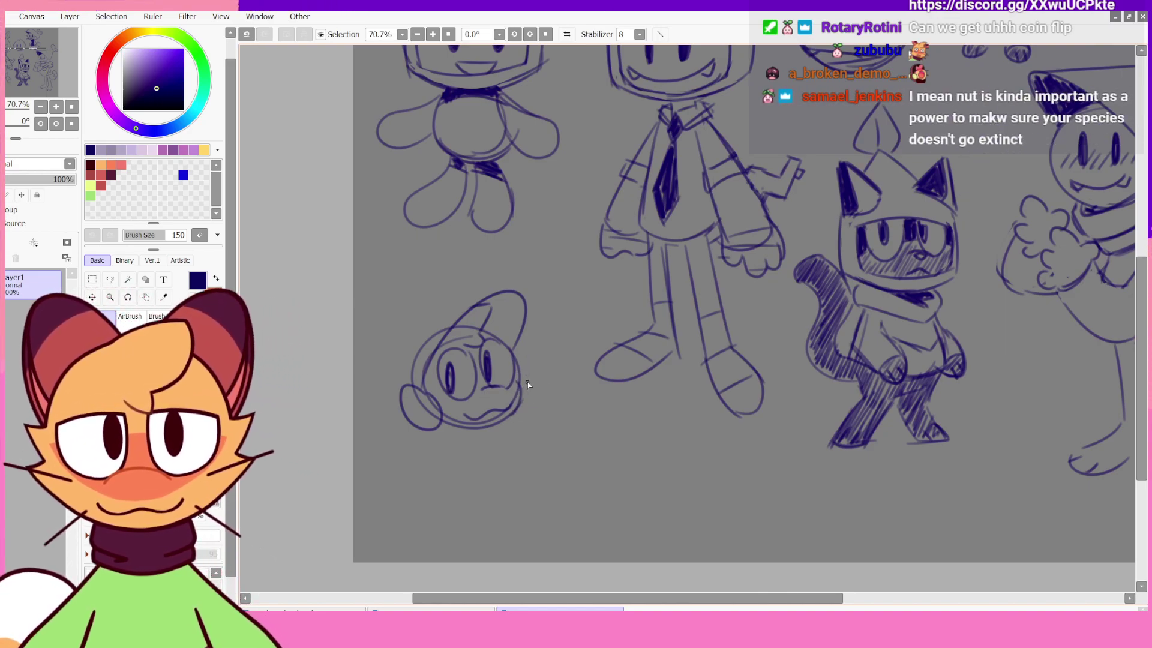
- Add short straight whisker strokes on both sides of the face
{"action": "key", "text": "ctrl+z"}
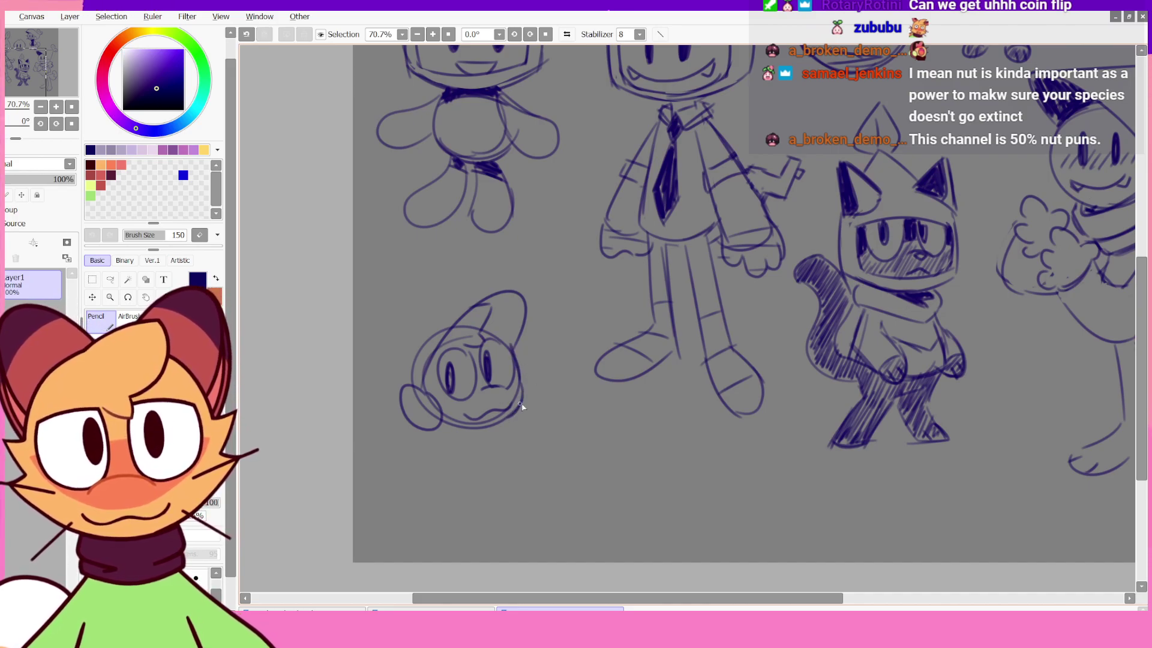
{"action": "left_click_drag", "start_coordinate": [522, 380], "coordinate": [545, 370]}
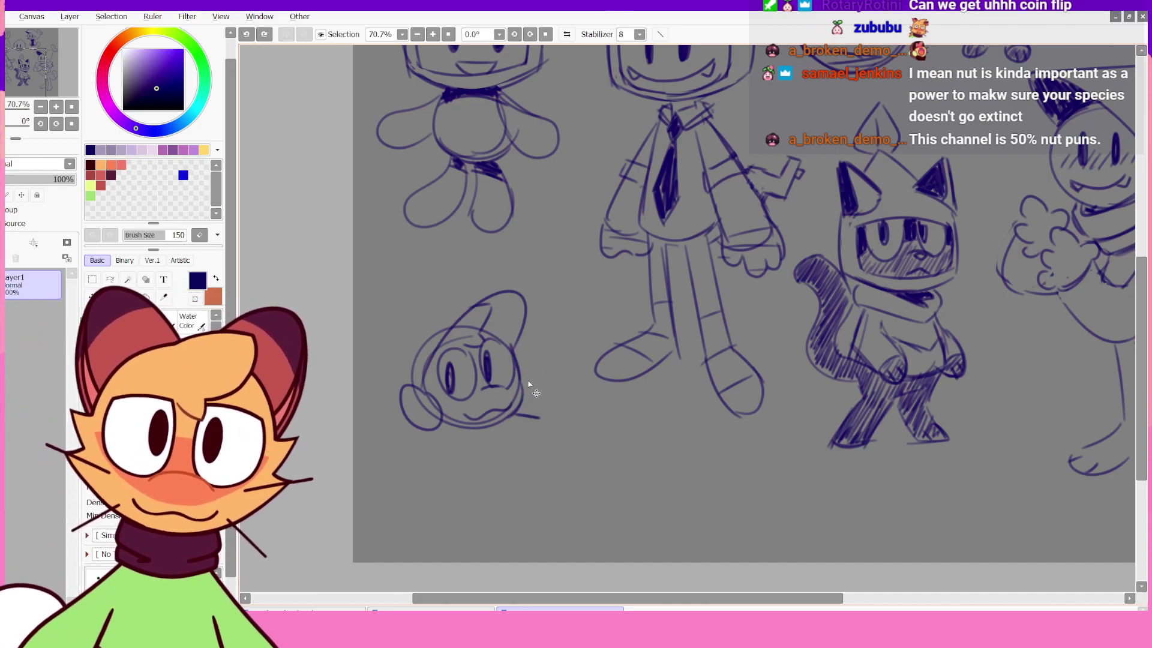
{"action": "left_click_drag", "start_coordinate": [451, 421], "coordinate": [428, 439]}
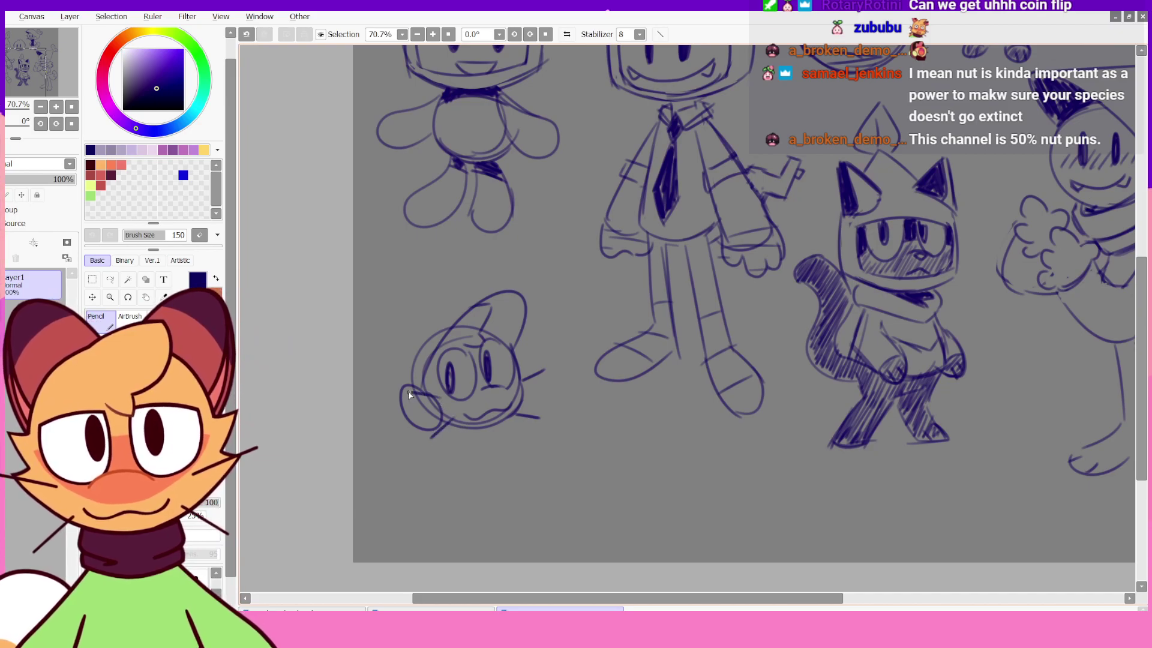
- Outline the cap over the head and down to the ear piece, with a lobed puff at its back
{"action": "mouse_move", "coordinate": [508, 286]}
{"action": "left_mouse_down"}
{"action": "mouse_move", "coordinate": [416, 283]}
{"action": "mouse_move", "coordinate": [388, 366]}
{"action": "mouse_move", "coordinate": [383, 300]}
{"action": "mouse_move", "coordinate": [367, 286]}
{"action": "mouse_move", "coordinate": [386, 303]}
{"action": "mouse_move", "coordinate": [411, 290]}
{"action": "mouse_move", "coordinate": [375, 328]}
{"action": "mouse_move", "coordinate": [389, 328]}
{"action": "left_mouse_up"}
{"action": "key", "text": "ctrl+z"}
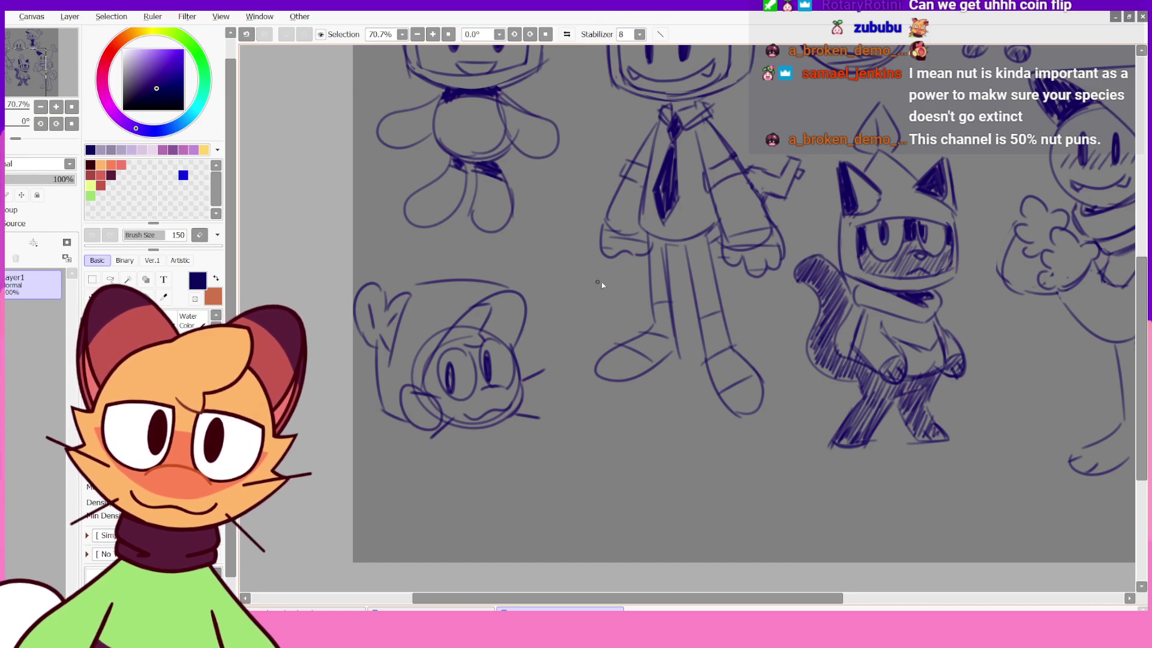
{"action": "key", "text": "ctrl+z"}
- Clean up the cap's inner edge around the face and redraw the outline of the round ear piece
{"action": "left_click_drag", "start_coordinate": [485, 327], "coordinate": [513, 351]}
{"action": "key", "text": "ctrl+z"}
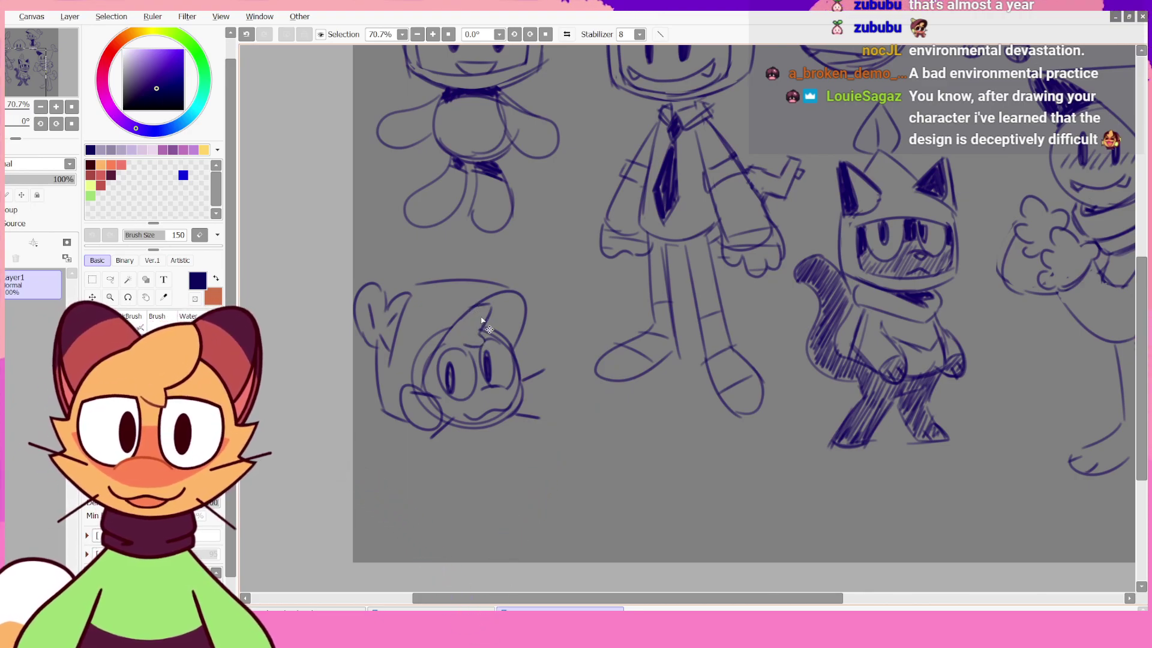
{"action": "key", "text": "ctrl+z"}
{"action": "key", "text": "ctrl+y"}
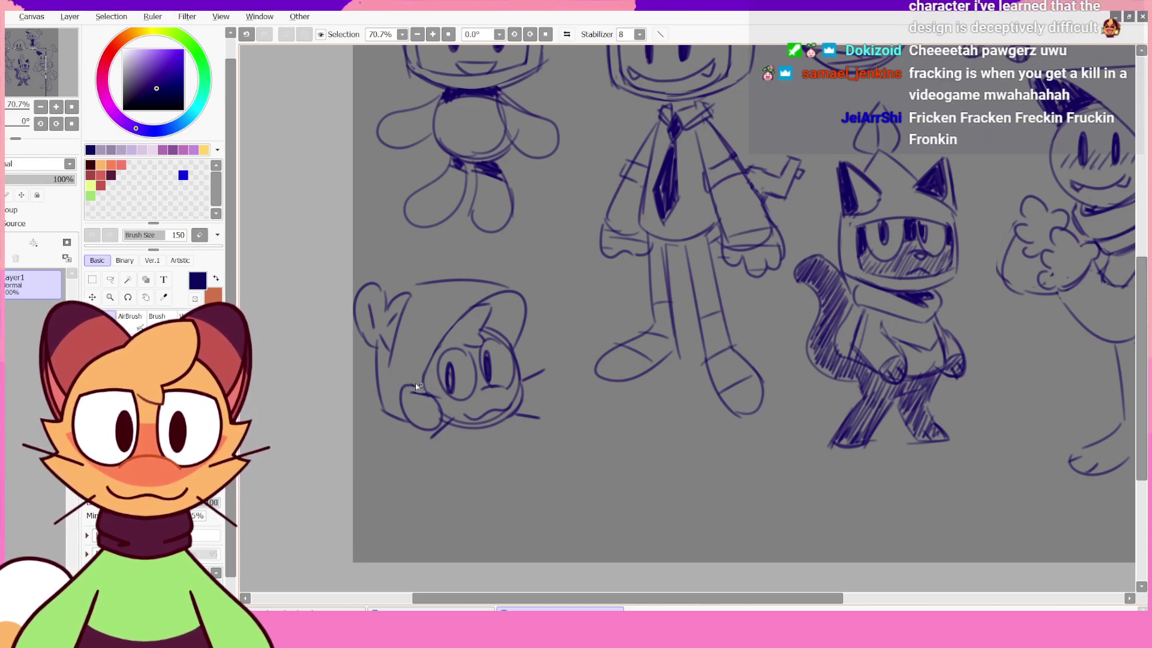
{"action": "key", "text": "ctrl+z"}
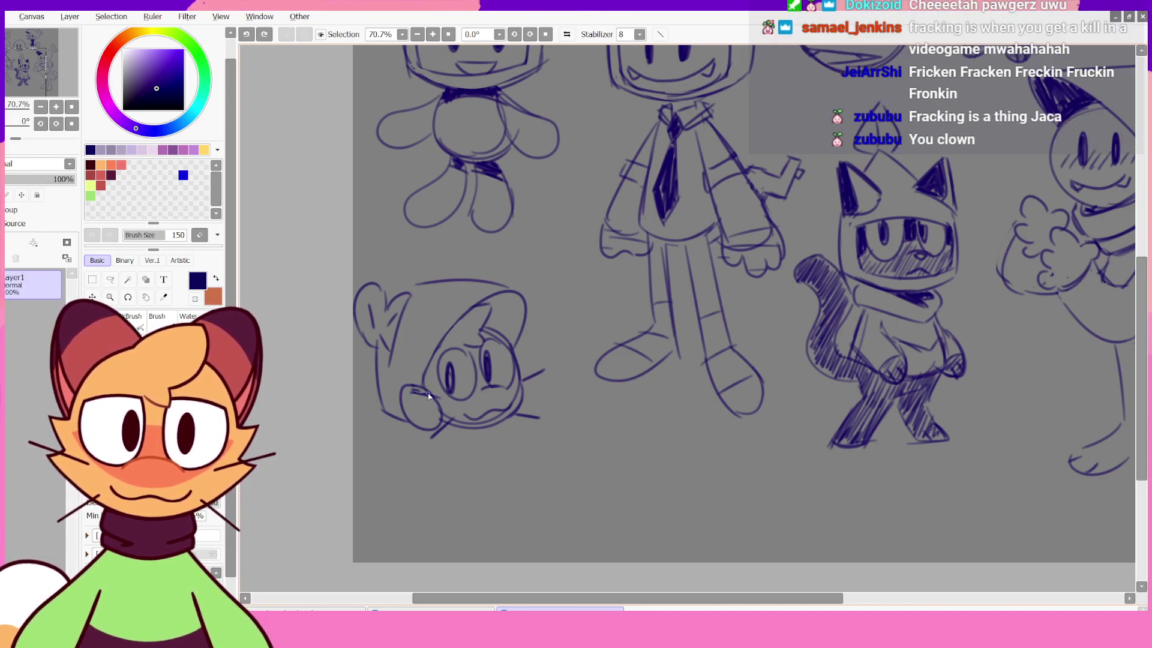
{"action": "mouse_move", "coordinate": [412, 393]}
{"action": "left_mouse_down"}
{"action": "mouse_move", "coordinate": [437, 397]}
{"action": "mouse_move", "coordinate": [430, 437]}
{"action": "left_mouse_up"}
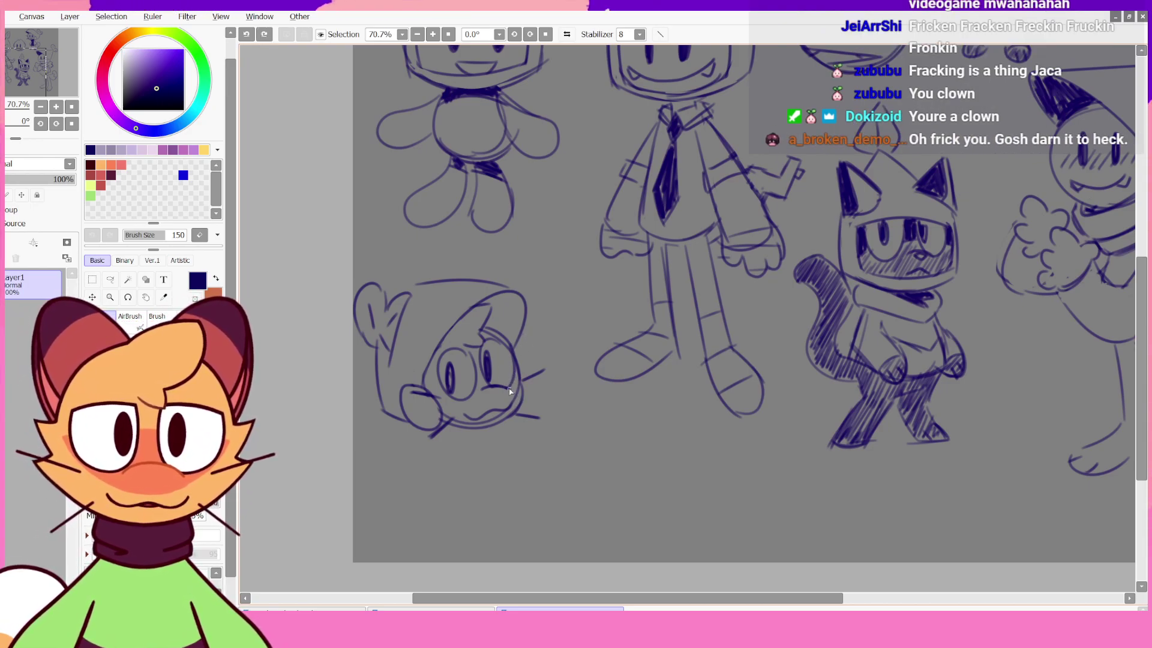
- Mirror the view and redraw the muzzle line beneath the eyes of the new capped head
{"action": "key", "text": "h"}
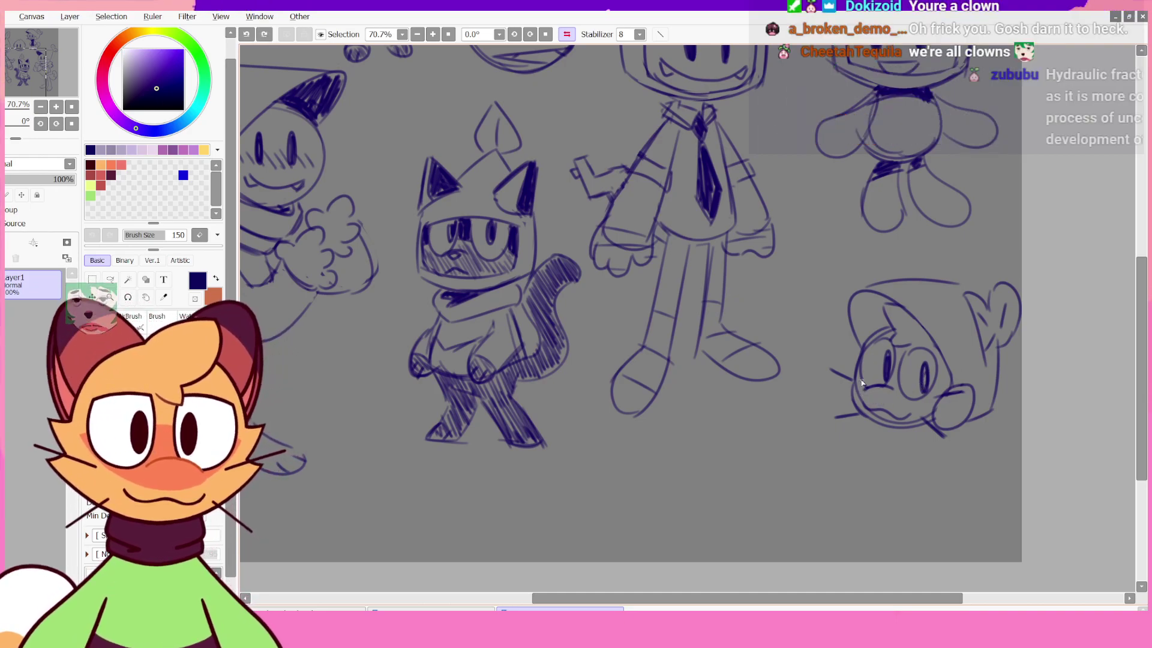
{"action": "key", "text": "ctrl+z"}
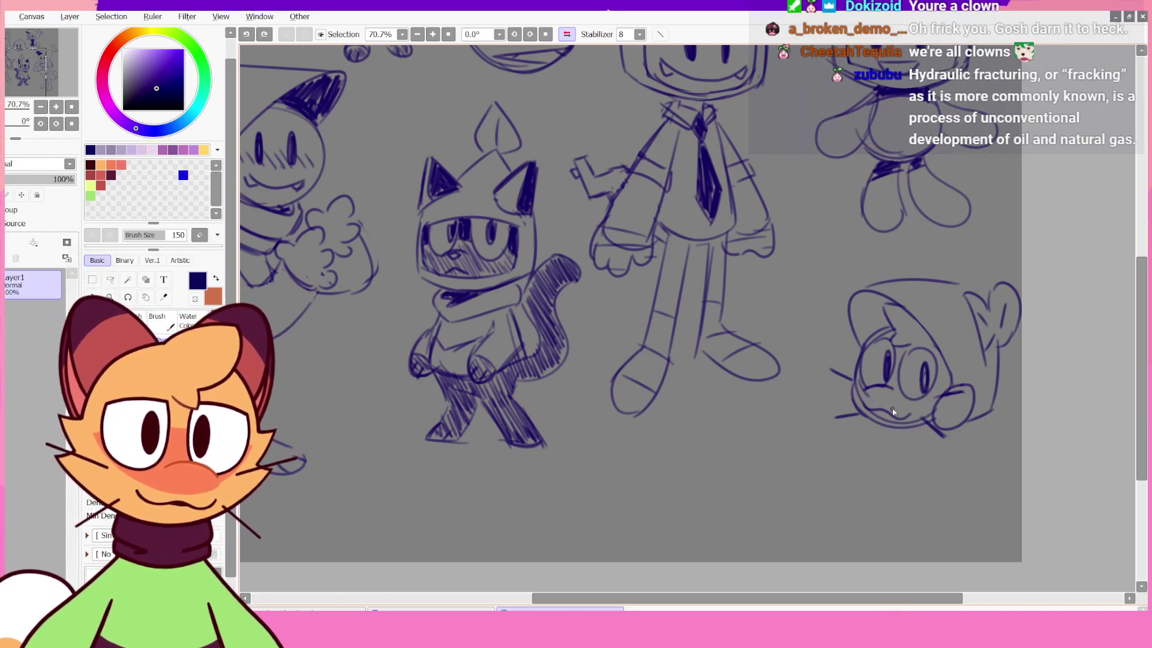
{"action": "key", "text": "ctrl+z"}
{"action": "left_click_drag", "start_coordinate": [870, 398], "coordinate": [941, 393]}
{"action": "key", "text": "ctrl+z"}
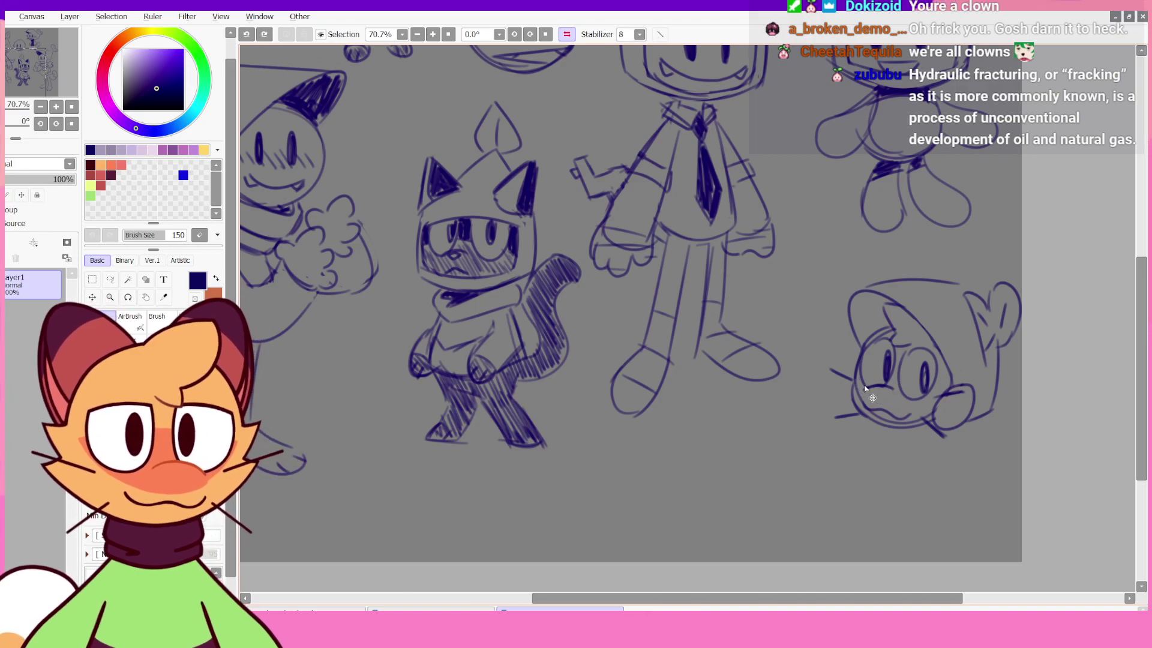
{"action": "left_click_drag", "start_coordinate": [855, 387], "coordinate": [922, 386]}
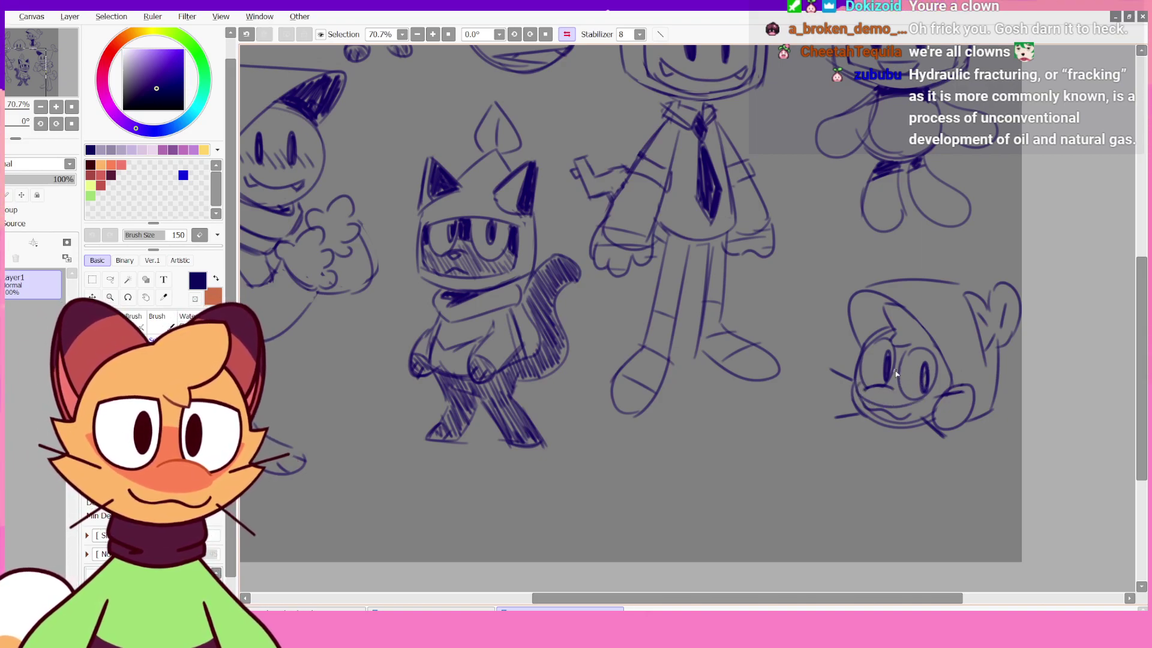
{"action": "key", "text": "ctrl+z"}
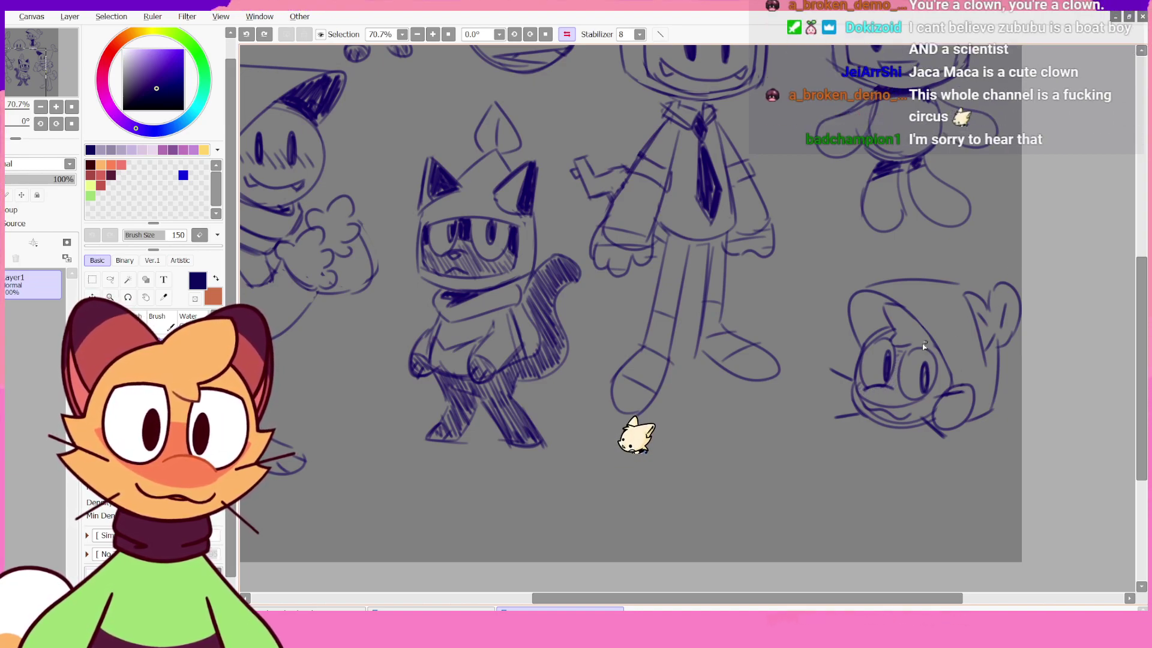
- Add short hatching strokes between the two eyes of the new capped head
{"action": "left_click_drag", "start_coordinate": [902, 352], "coordinate": [897, 363]}
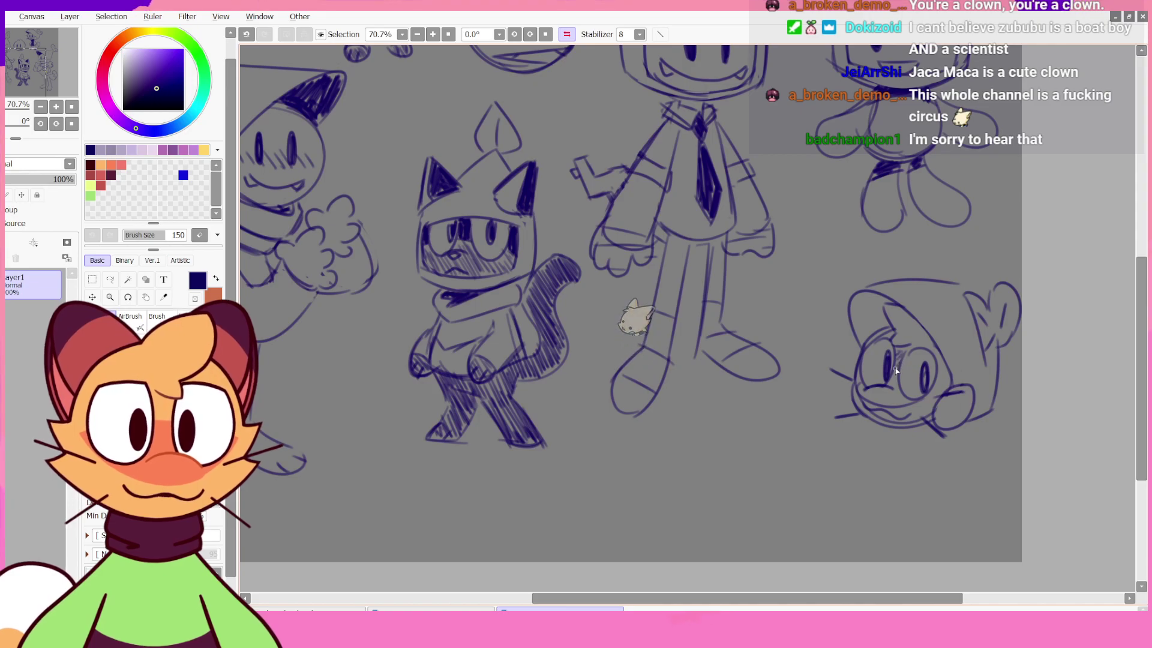
{"action": "key", "text": "ctrl+z"}
{"action": "key", "text": "ctrl+y"}
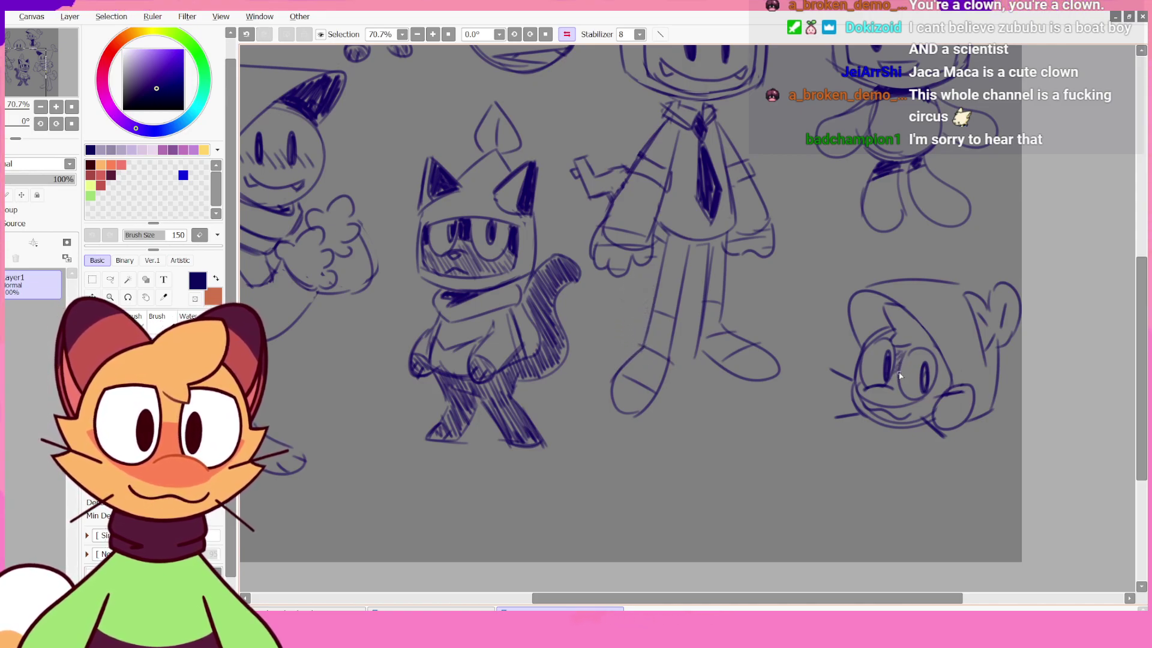
{"action": "key", "text": "ctrl+z"}
{"action": "key", "text": "ctrl+y"}
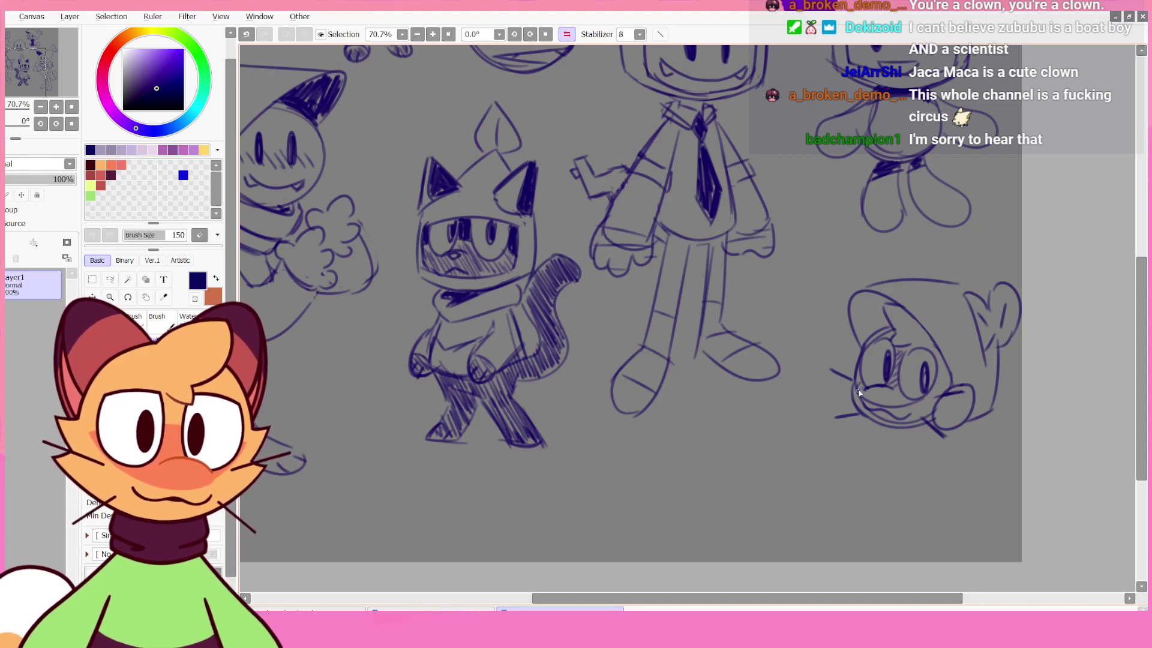
- Hatch the muzzle area between the eyes and the mouth with diagonal strokes
{"action": "key", "text": "ctrl+z"}
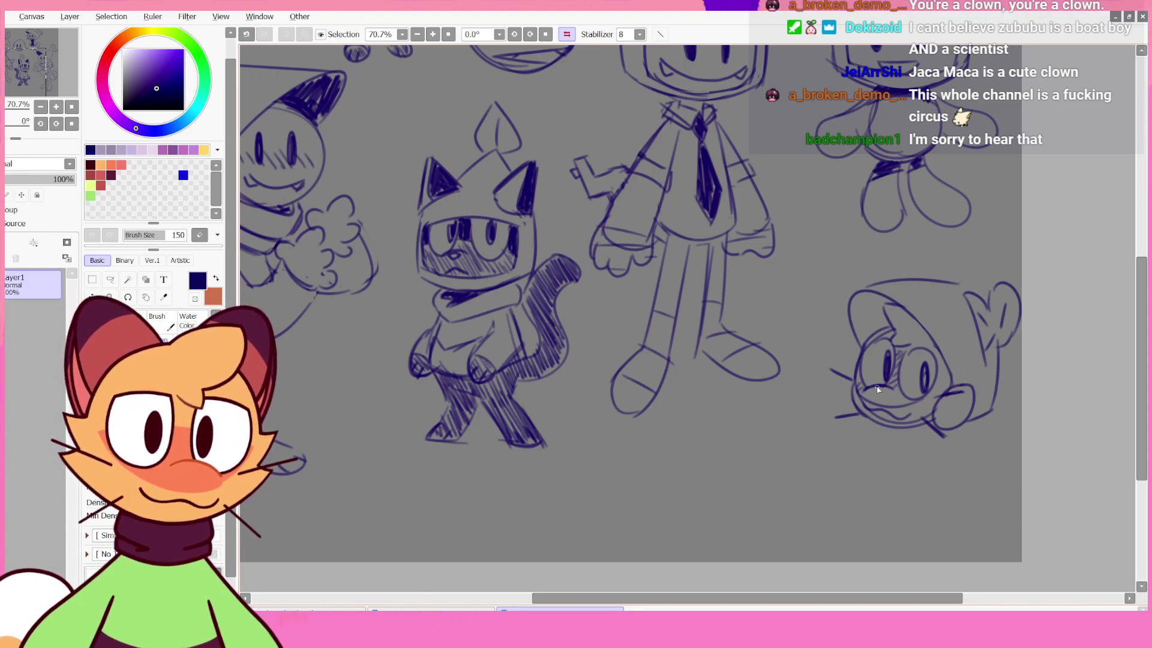
{"action": "key", "text": "ctrl+z"}
{"action": "left_click_drag", "start_coordinate": [880, 388], "coordinate": [885, 389]}
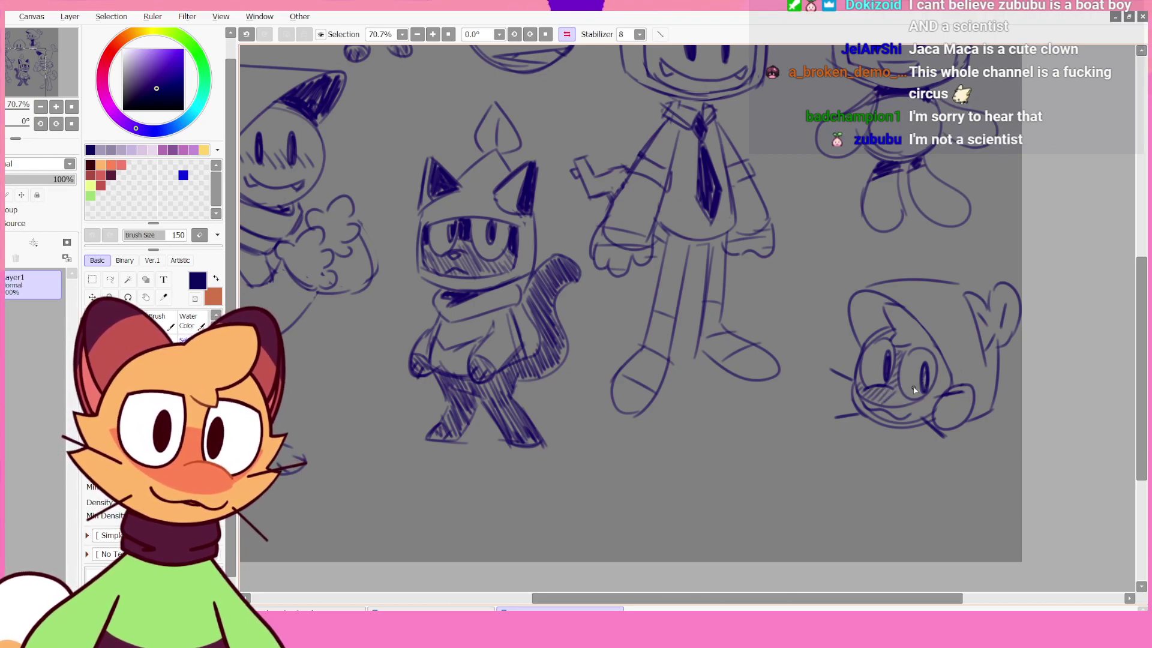
{"action": "key", "text": "ctrl+z"}
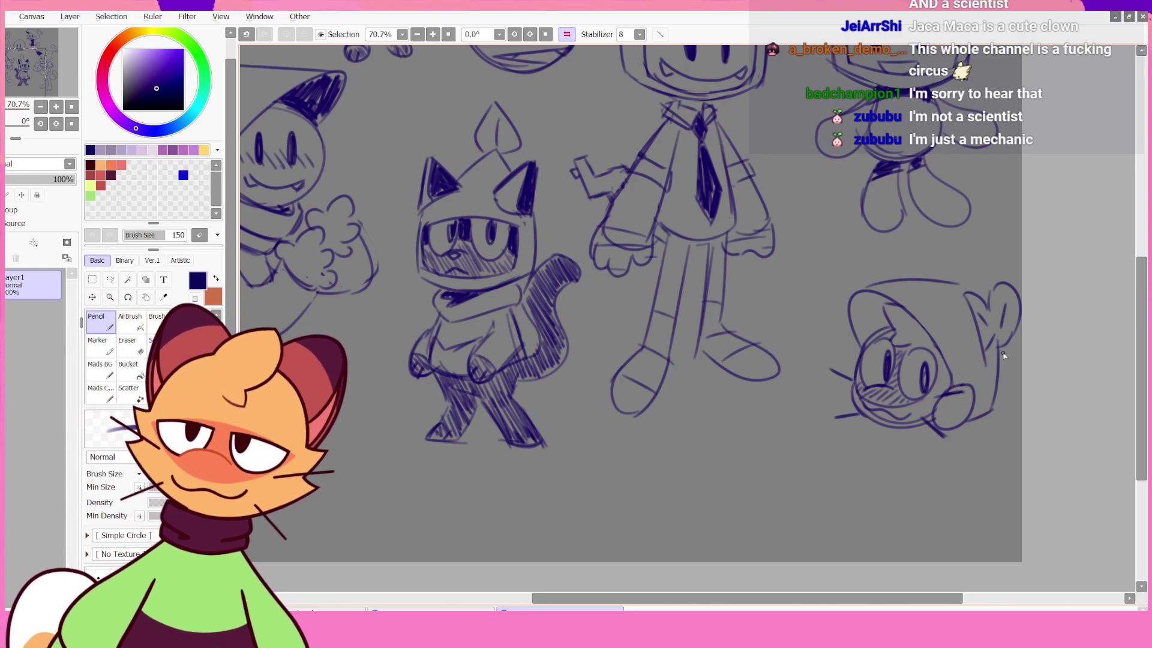
{"action": "key", "text": "ctrl+z"}
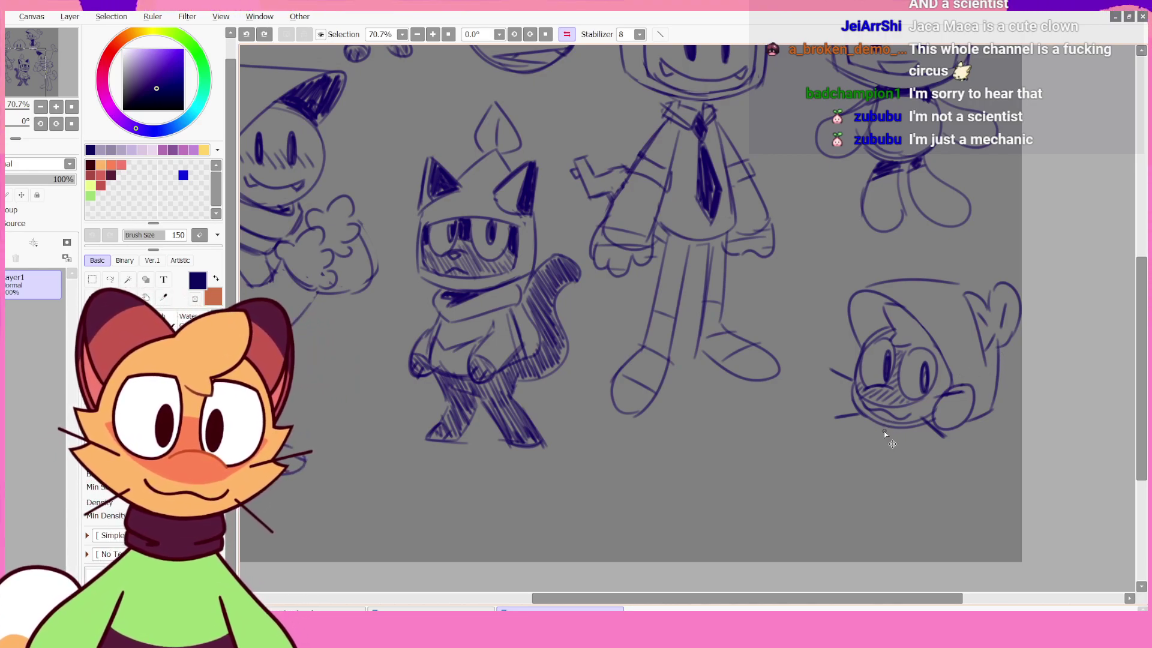
- Draw a wavy collar edge beneath the chin of the new capped head
{"action": "mouse_move", "coordinate": [888, 428]}
{"action": "left_mouse_down"}
{"action": "mouse_move", "coordinate": [925, 442]}
{"action": "mouse_move", "coordinate": [904, 451]}
{"action": "mouse_move", "coordinate": [936, 439]}
{"action": "left_mouse_up"}
{"action": "key", "text": "ctrl+z"}
{"action": "key", "text": "ctrl+z"}
{"action": "key", "text": "ctrl+z"}
{"action": "key", "text": "ctrl+z"}
{"action": "key", "text": "ctrl+z"}
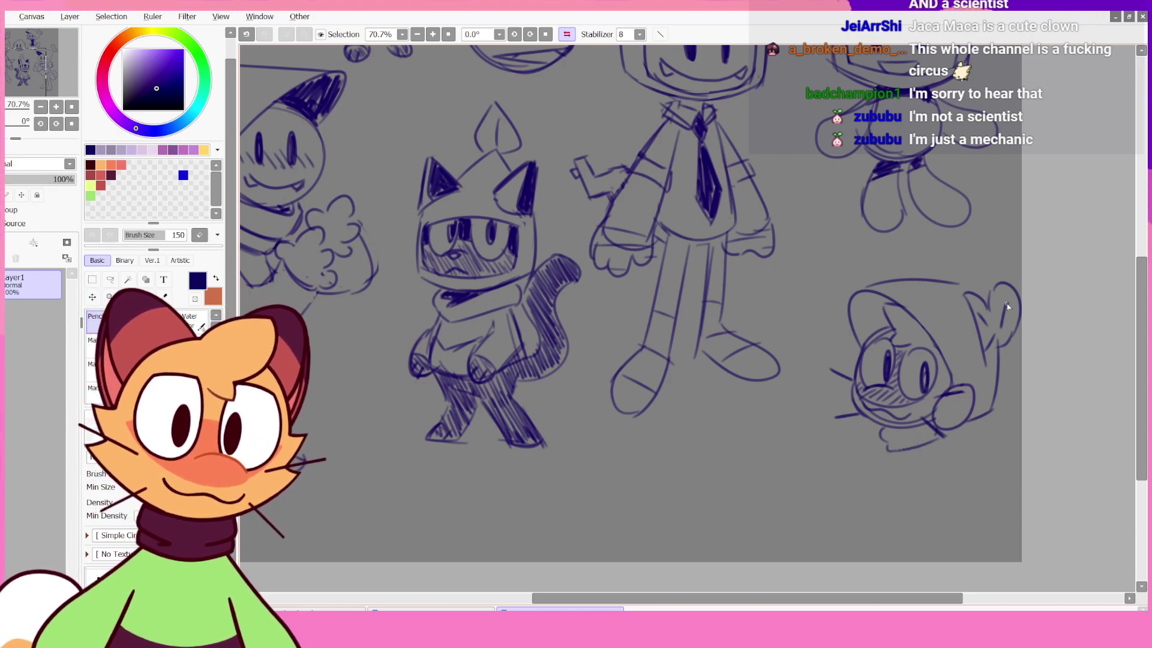
- Restore the unmirrored view and fill the underside of the raised cap brim with dark shading
{"action": "left_click", "coordinate": [567, 34]}
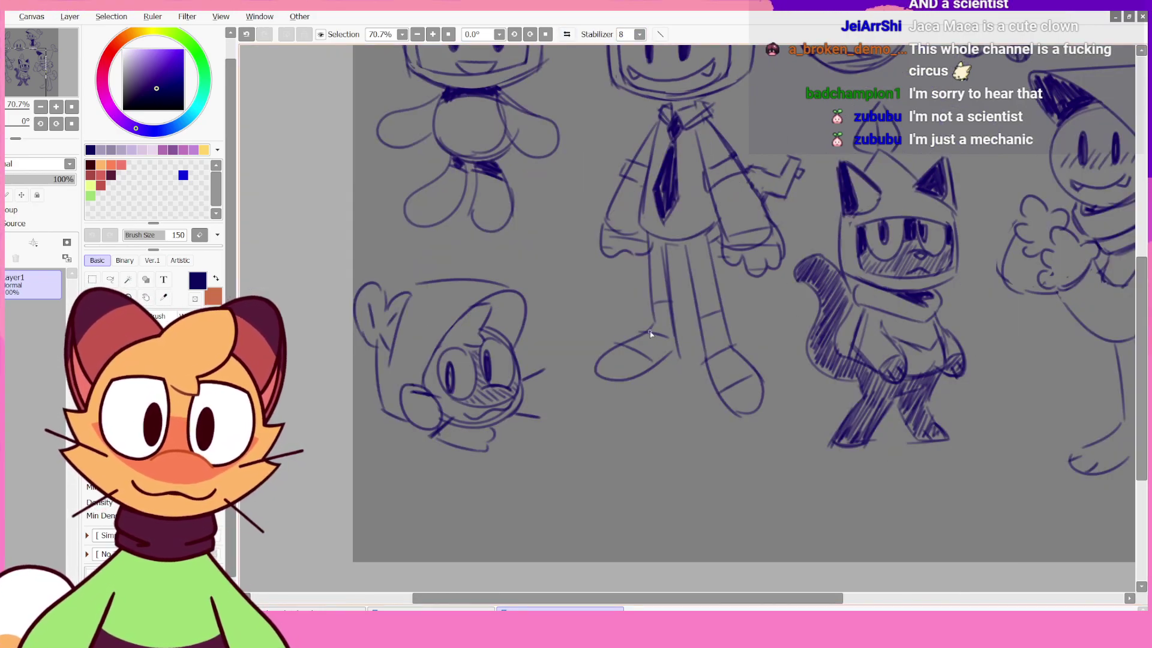
{"action": "left_click_drag", "start_coordinate": [489, 327], "coordinate": [512, 355]}
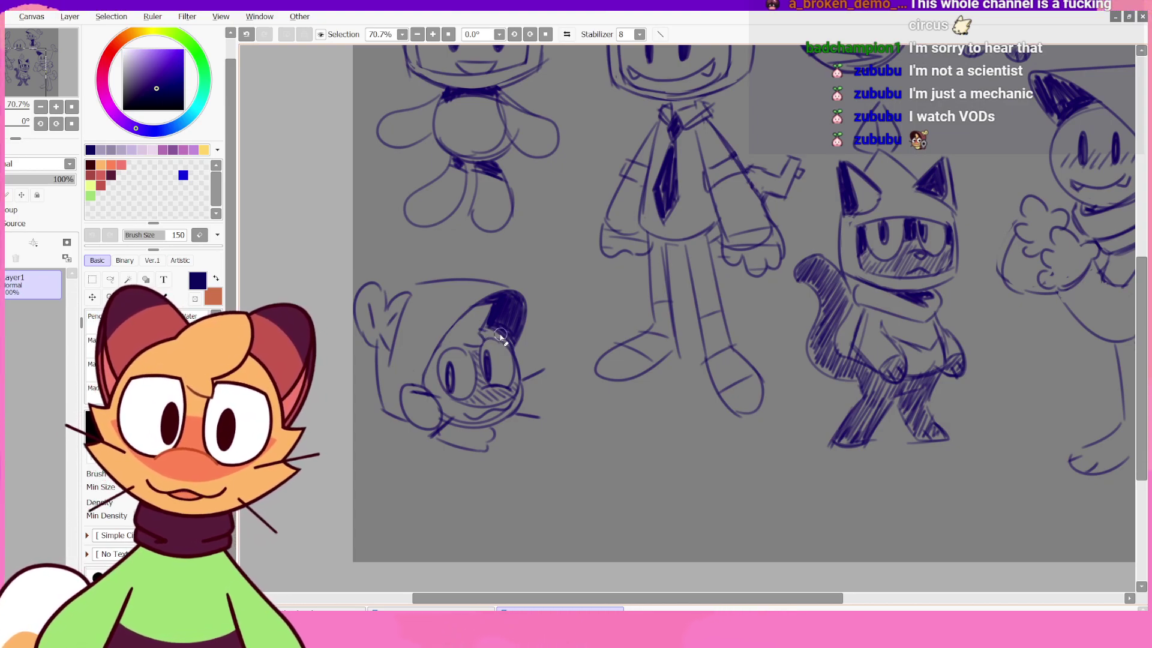
{"action": "left_click_drag", "start_coordinate": [486, 333], "coordinate": [493, 309]}
{"action": "key", "text": "ctrl+z"}
{"action": "key", "text": "ctrl+y"}
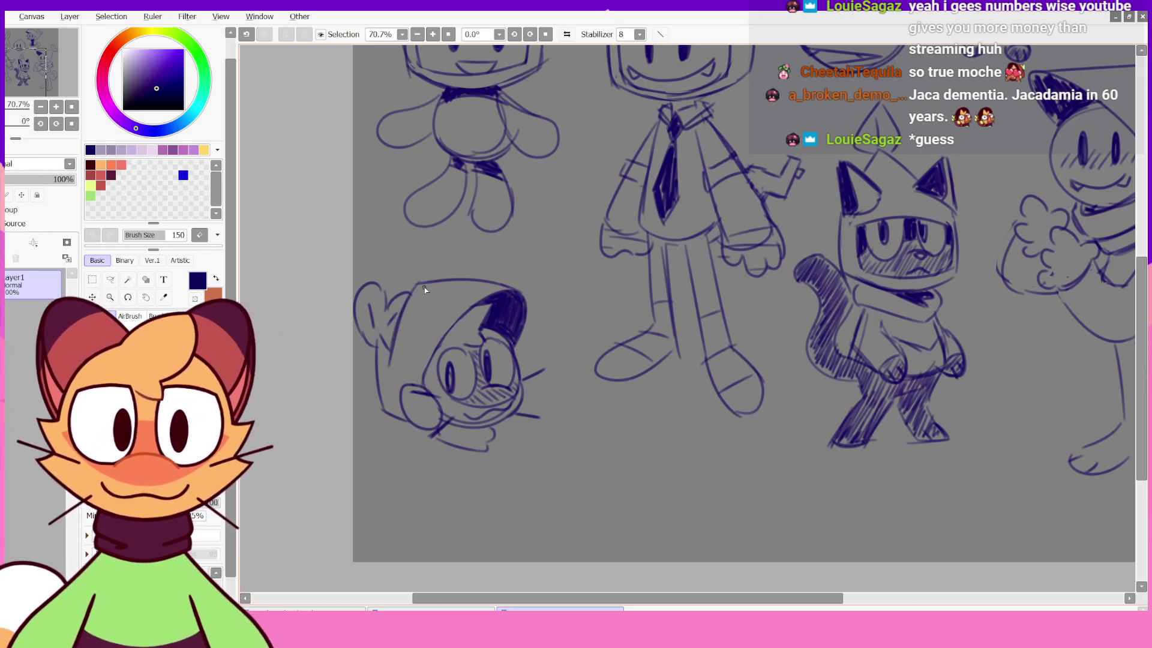
- Reinforce the cap's back edge beside the puff and its lower back corner, mirroring the view for the latter
{"action": "left_click_drag", "start_coordinate": [404, 308], "coordinate": [427, 279]}
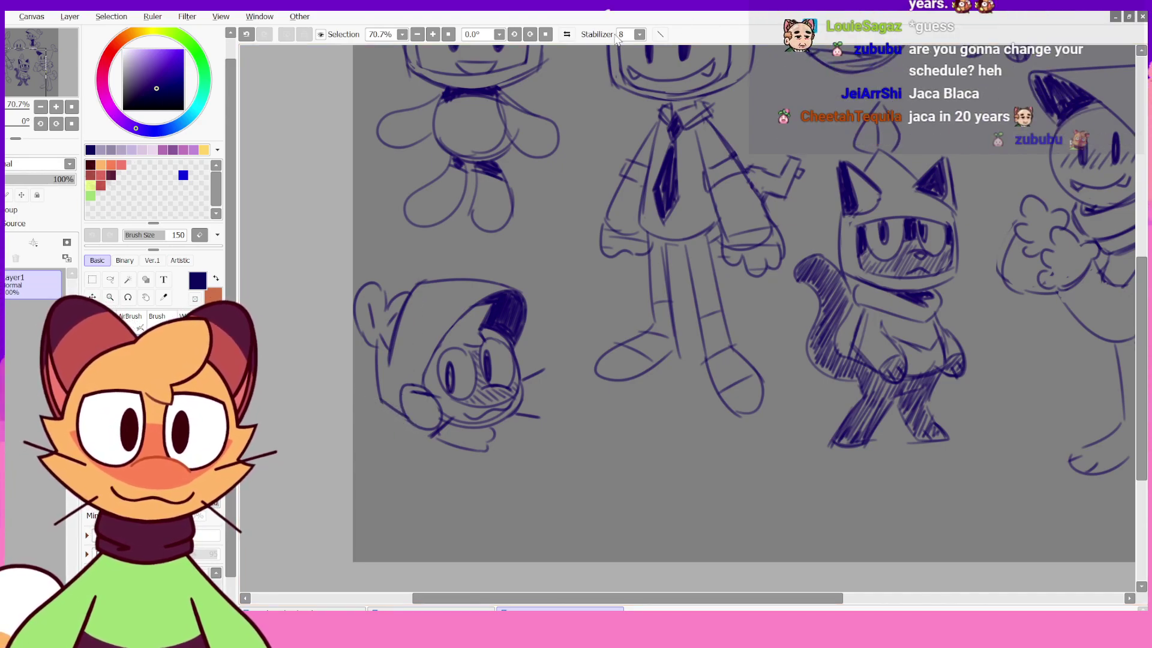
{"action": "left_click", "coordinate": [566, 34]}
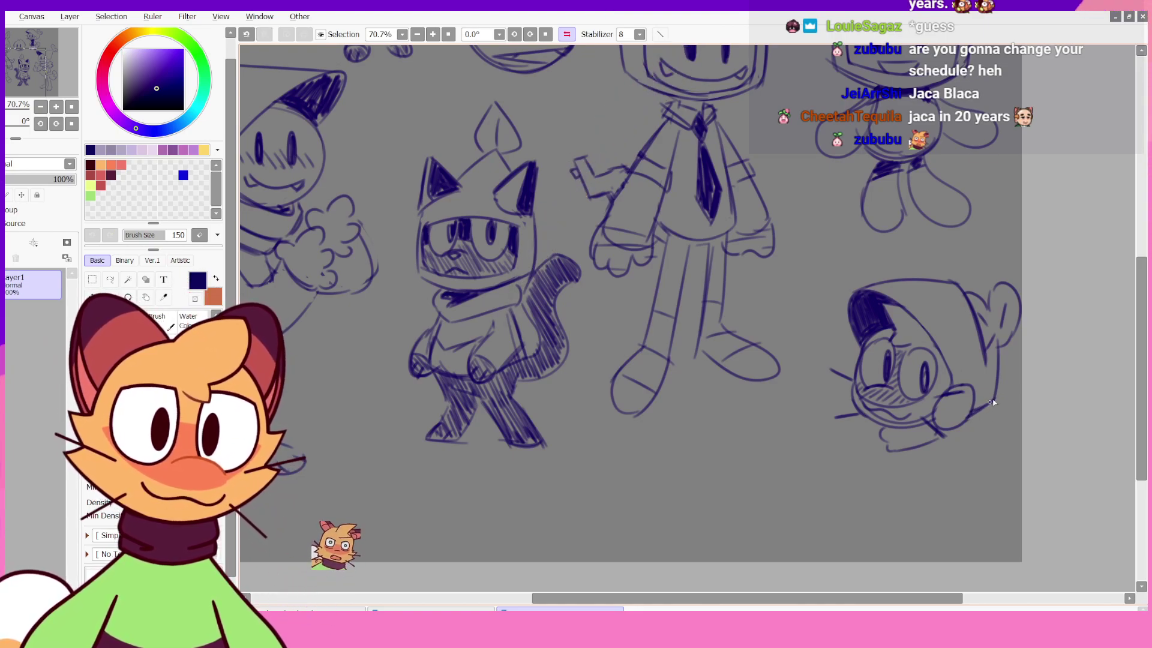
{"action": "key", "text": "ctrl+z"}
{"action": "left_click_drag", "start_coordinate": [995, 401], "coordinate": [971, 414]}
{"action": "key", "text": "ctrl+z"}
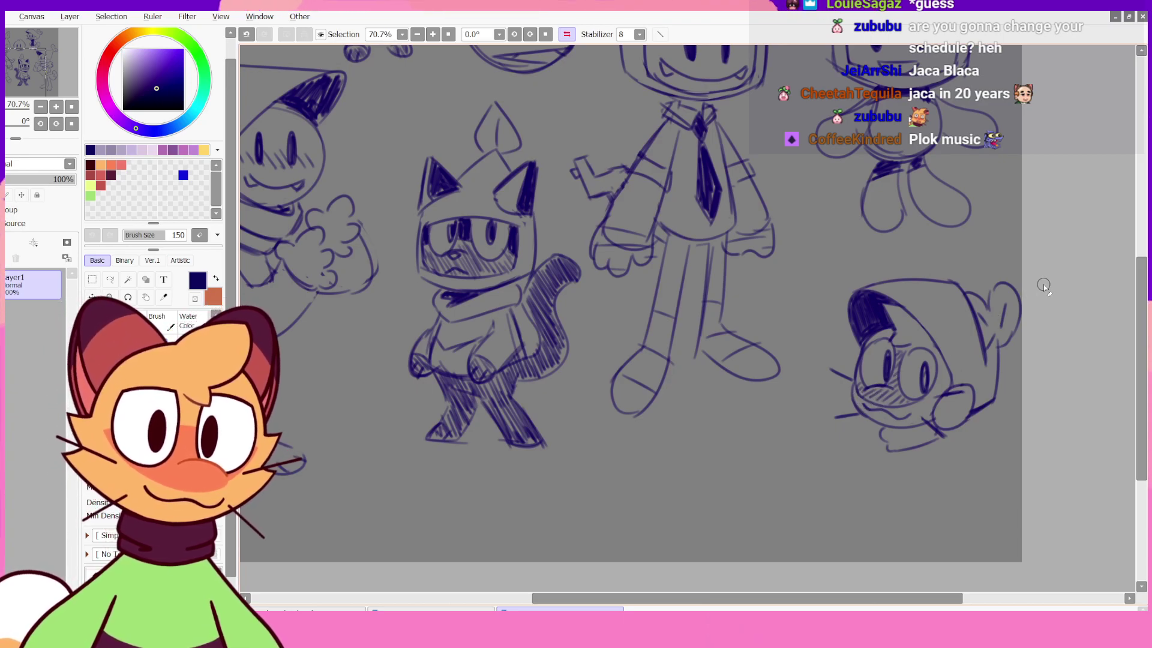
- Compare the capped head with and without its latest stroke by repeatedly undoing and restoring it
{"action": "key", "text": "ctrl+z"}
{"action": "key", "text": "ctrl+y"}
{"action": "key", "text": "ctrl+z"}
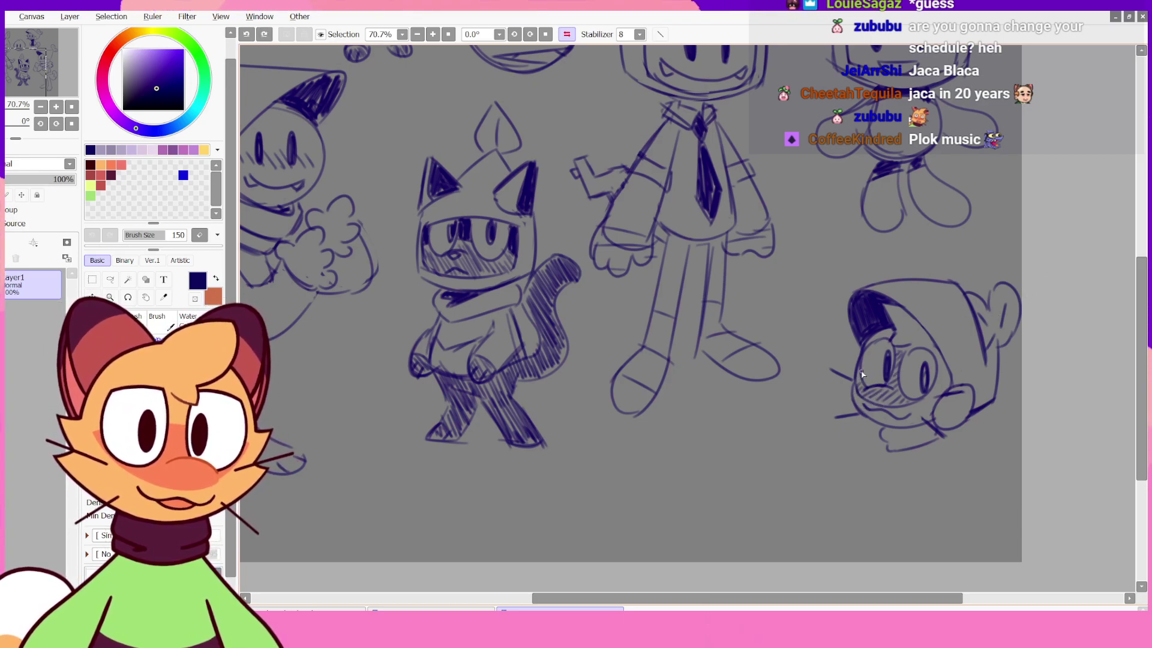
{"action": "key", "text": "ctrl+y"}
{"action": "key", "text": "ctrl+z"}
{"action": "key", "text": "ctrl+y"}
{"action": "key", "text": "ctrl+z"}
{"action": "key", "text": "ctrl+y"}
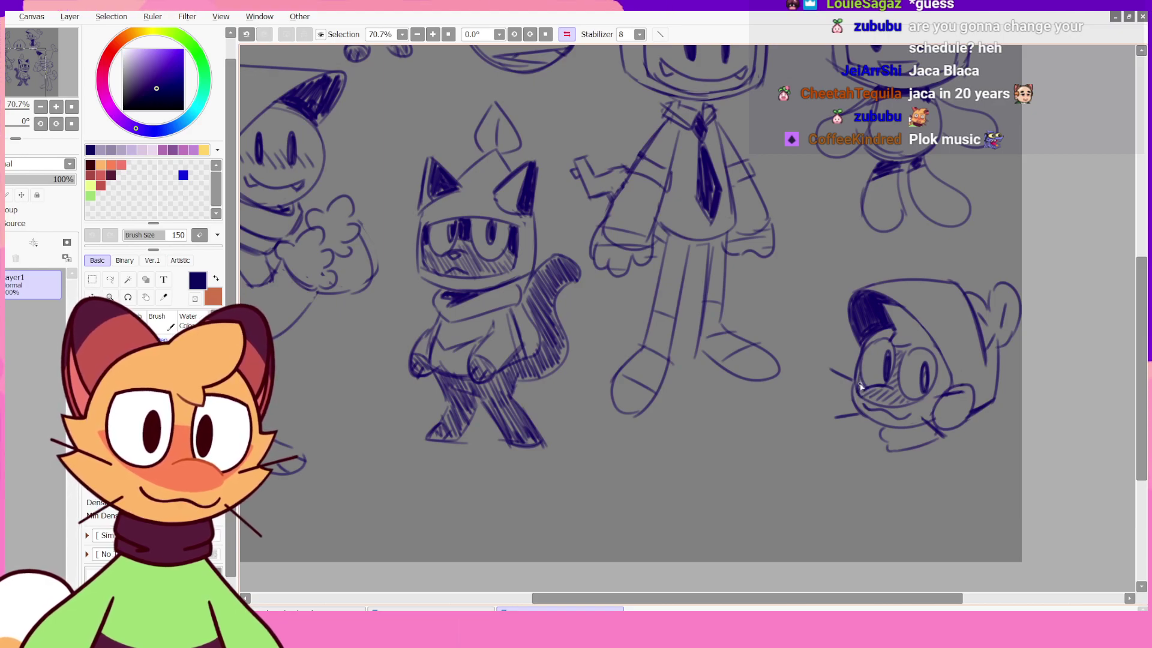
{"action": "key", "text": "ctrl+z"}
{"action": "key", "text": "ctrl+y"}
{"action": "key", "text": "ctrl+z"}
{"action": "key", "text": "ctrl+y"}
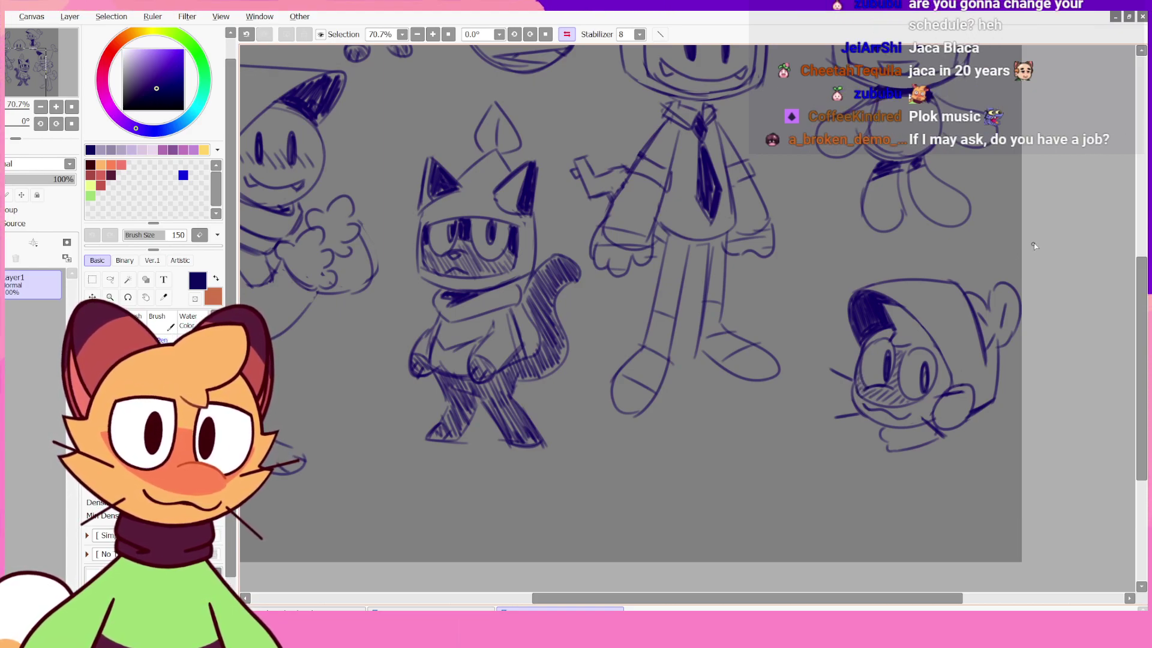
{"action": "key", "text": "ctrl+z"}
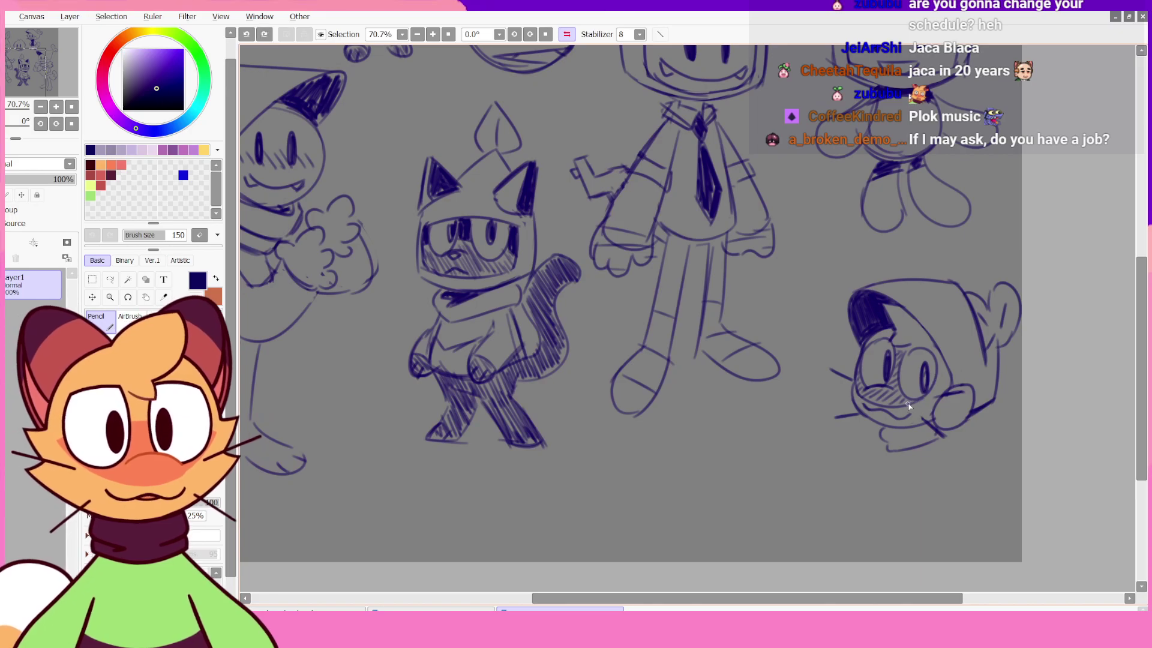
{"action": "key", "text": "ctrl+y"}
{"action": "key", "text": "ctrl+z"}
{"action": "key", "text": "ctrl+y"}
{"action": "key", "text": "ctrl+z"}
{"action": "key", "text": "ctrl+y"}
{"action": "key", "text": "ctrl+z"}
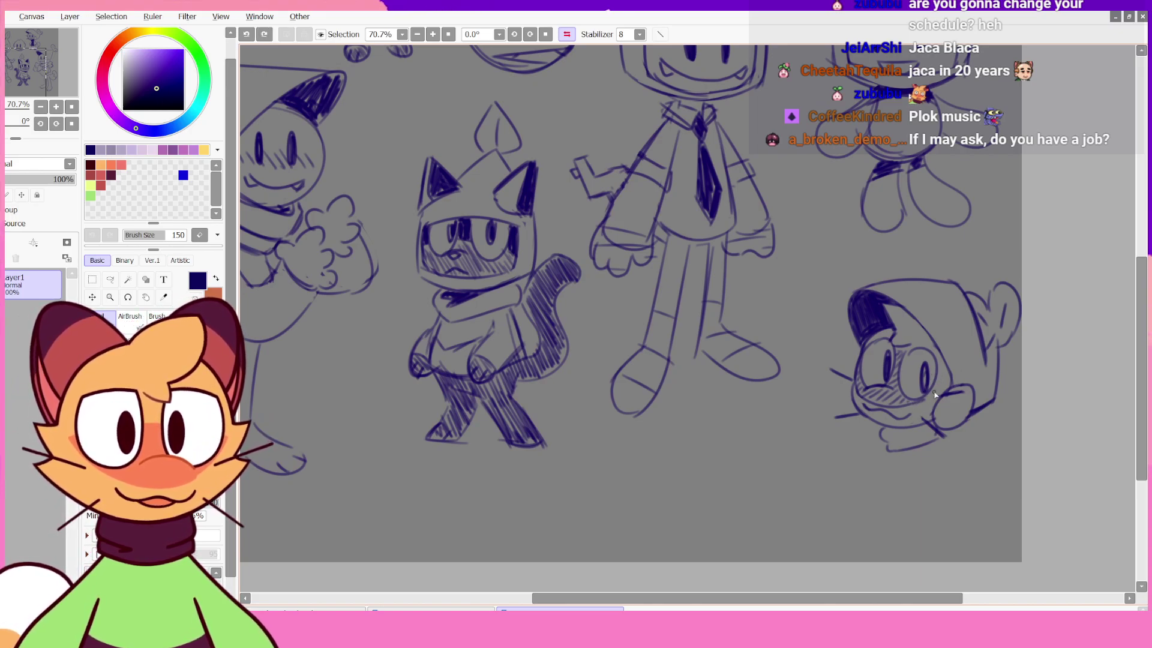
{"action": "key", "text": "ctrl+y"}
{"action": "key", "text": "ctrl+z"}
{"action": "key", "text": "ctrl+y"}
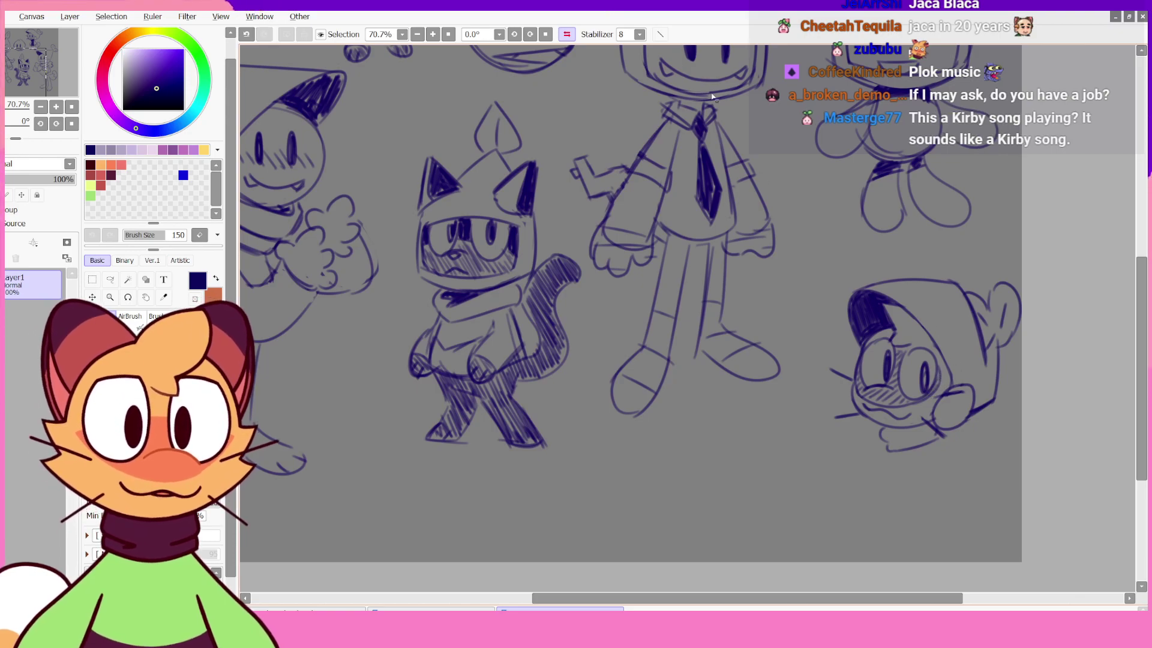
- Fill the wavy collar beneath the capped head's chin with dark hatching in mirrored view, ending back in the unmirrored view
{"action": "key", "text": "h"}
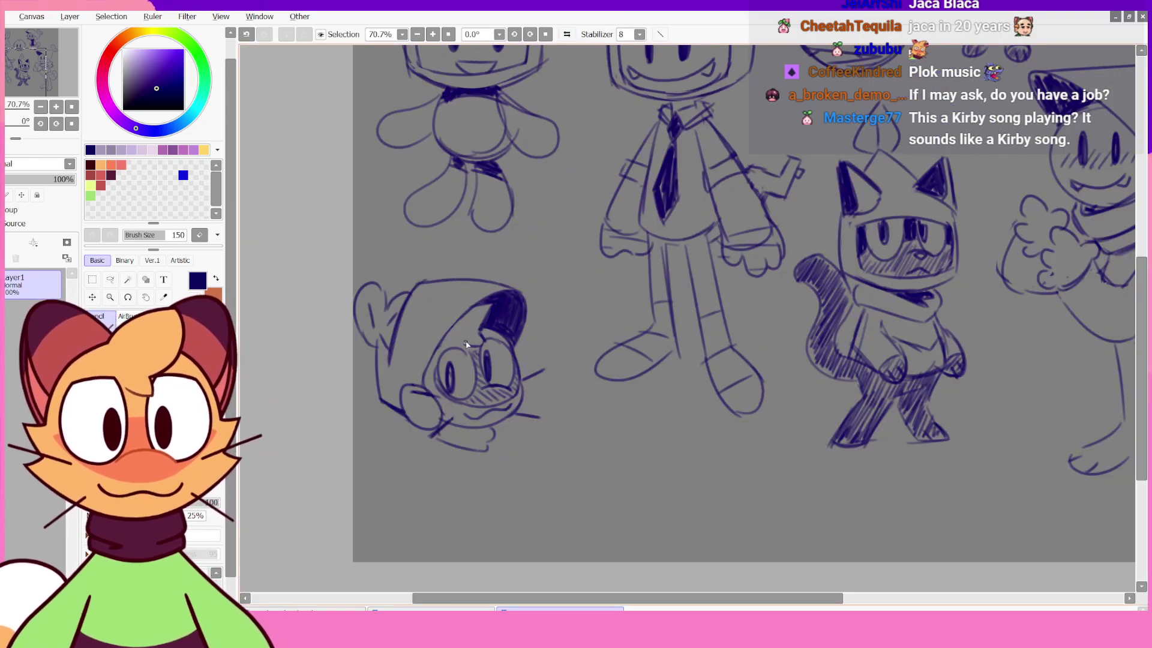
{"action": "key", "text": "ctrl+z"}
{"action": "key", "text": "ctrl+y"}
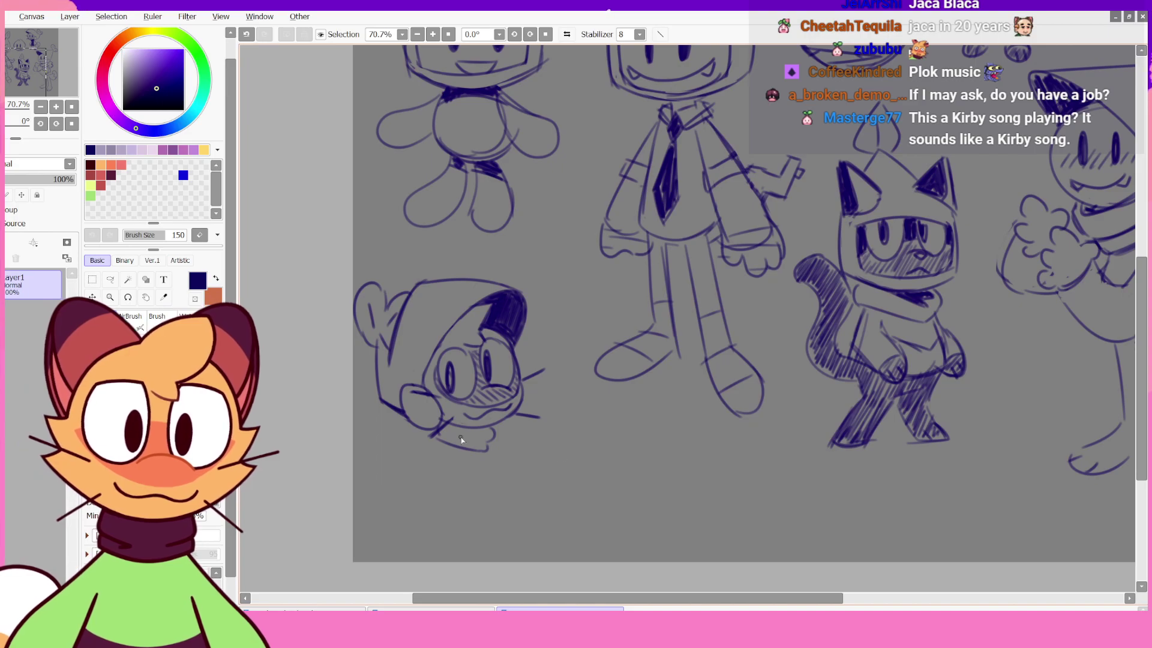
{"action": "left_click_drag", "start_coordinate": [441, 437], "coordinate": [466, 427]}
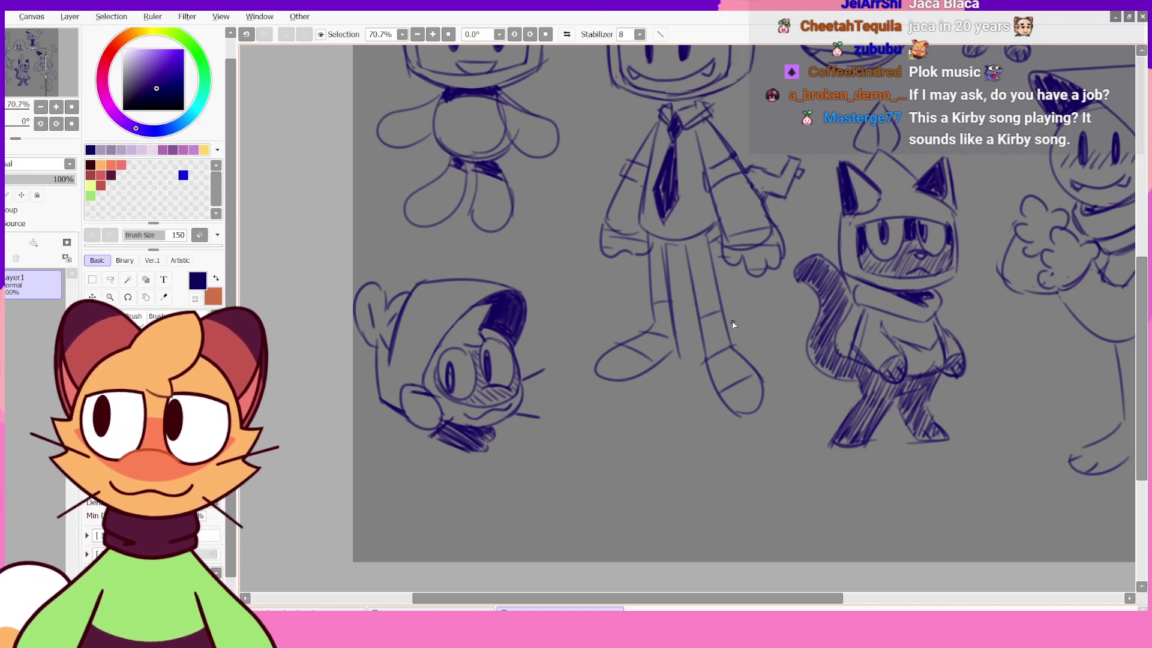
{"action": "left_click", "coordinate": [569, 36]}
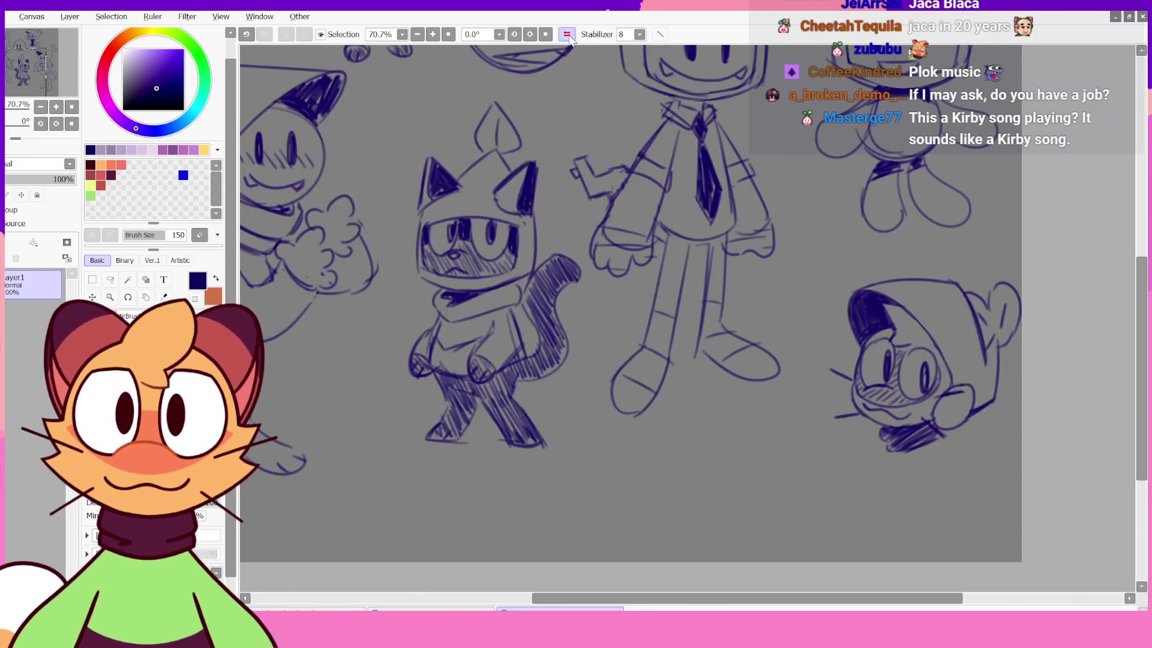
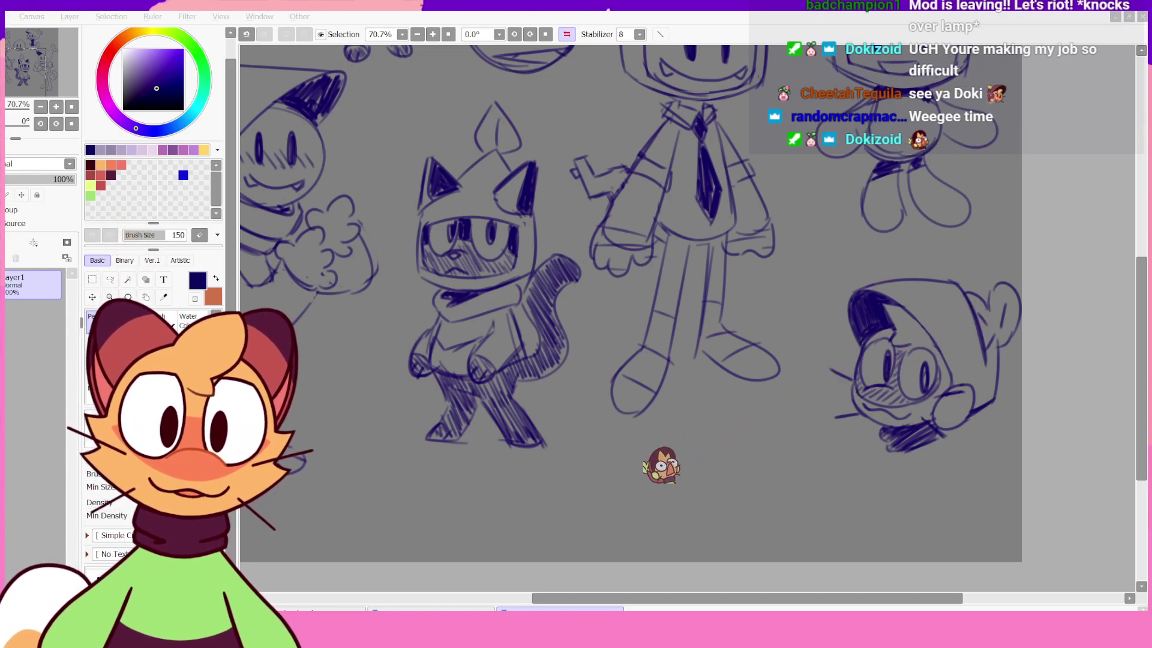
- Draw a bell-shaped torso beneath the shaded collar, with a rounded hem and redrawn back edge
{"action": "scroll", "coordinate": [1133, 318], "scroll_direction": "up", "scroll_amount": 3}
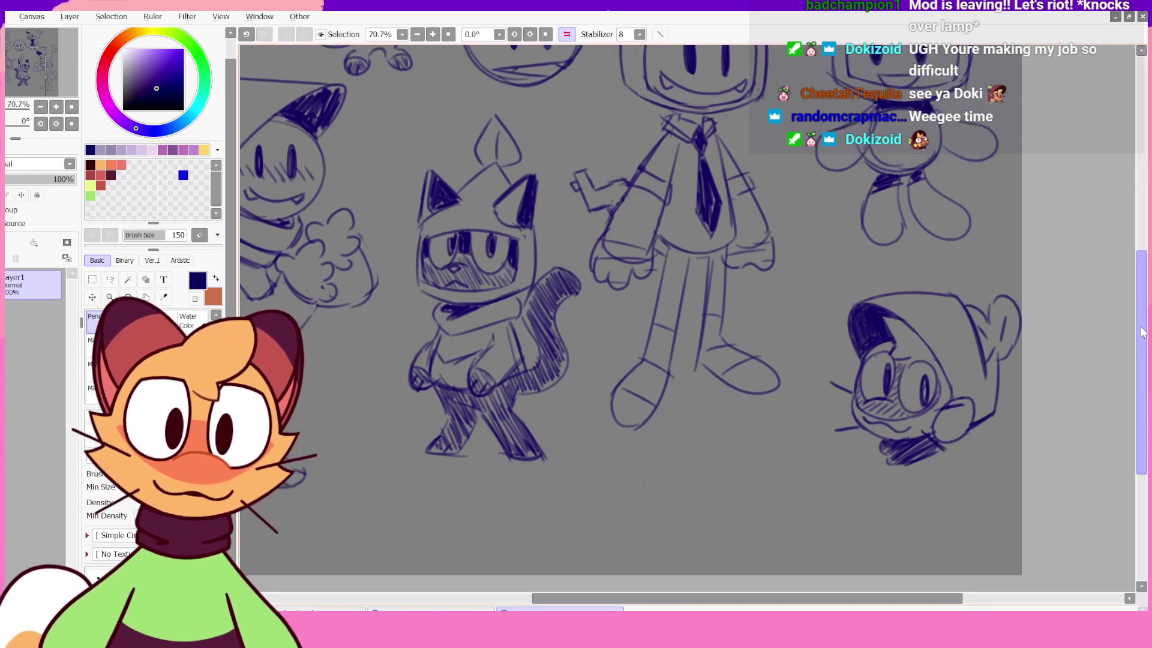
{"action": "left_click_drag", "start_coordinate": [1141, 322], "coordinate": [1141, 354]}
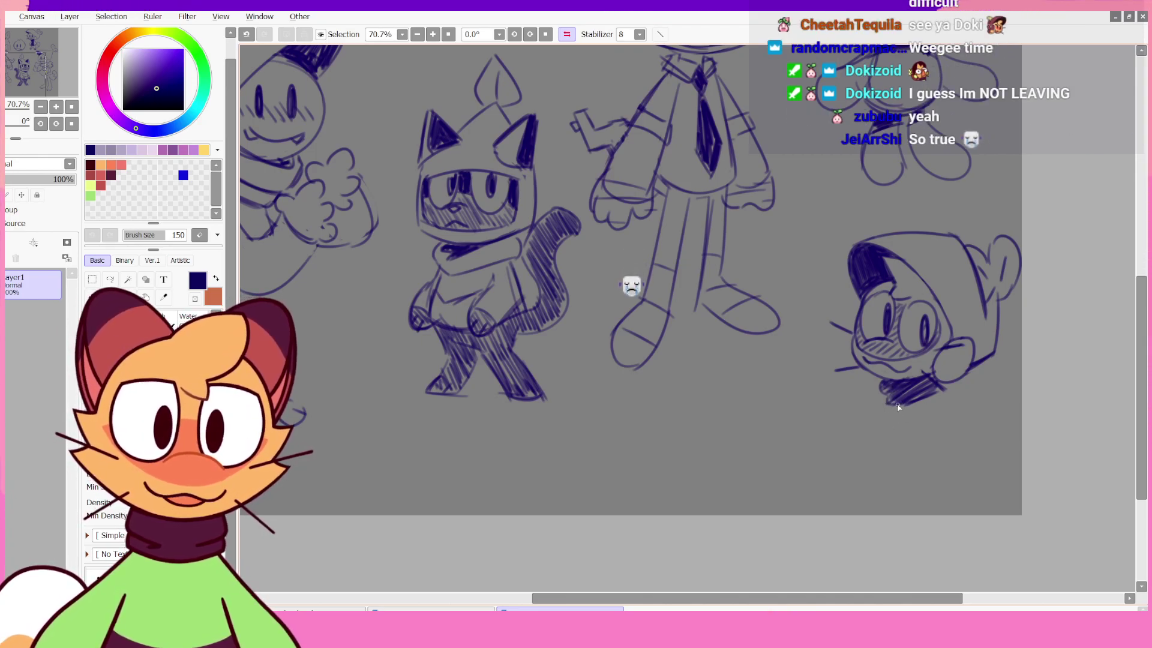
{"action": "mouse_move", "coordinate": [890, 404]}
{"action": "left_mouse_down"}
{"action": "mouse_move", "coordinate": [875, 467]}
{"action": "mouse_move", "coordinate": [892, 483]}
{"action": "mouse_move", "coordinate": [947, 456]}
{"action": "left_mouse_up"}
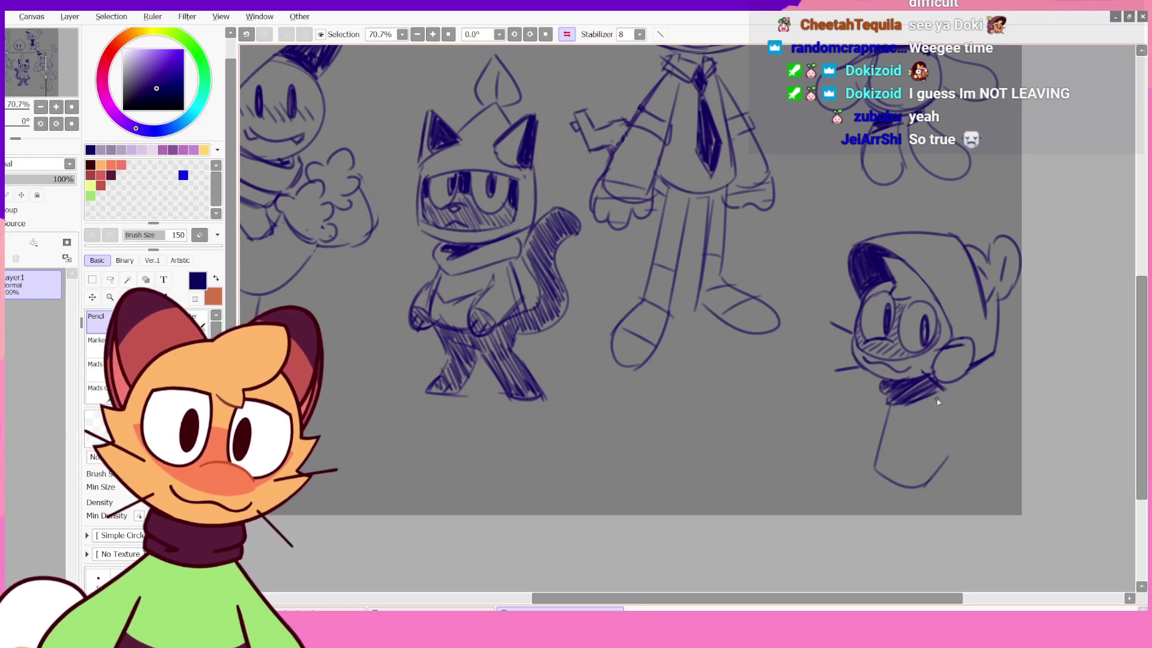
{"action": "left_click_drag", "start_coordinate": [937, 401], "coordinate": [947, 456]}
{"action": "key", "text": "ctrl+z"}
{"action": "left_click_drag", "start_coordinate": [935, 402], "coordinate": [949, 462]}
{"action": "key", "text": "ctrl+z"}
{"action": "key", "text": "ctrl+z"}
{"action": "mouse_move", "coordinate": [936, 402]}
{"action": "left_mouse_down"}
{"action": "mouse_move", "coordinate": [948, 459]}
{"action": "mouse_move", "coordinate": [957, 454]}
{"action": "left_mouse_up"}
{"action": "key", "text": "ctrl+z"}
{"action": "key", "text": "ctrl+z"}
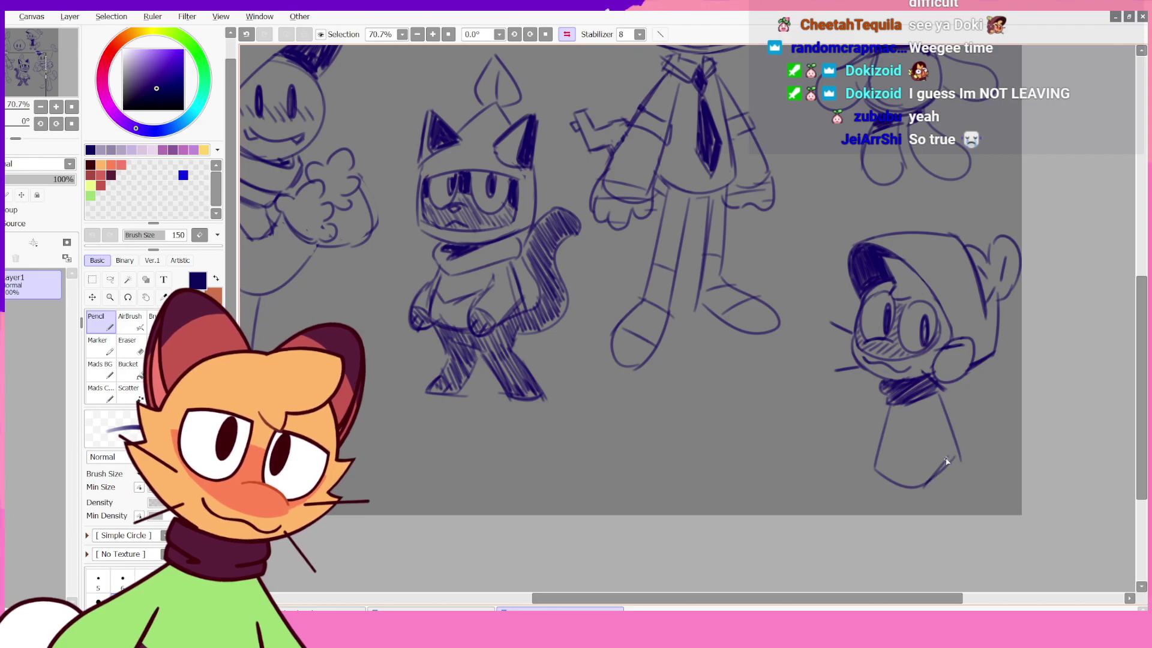
{"action": "left_click_drag", "start_coordinate": [936, 391], "coordinate": [957, 453]}
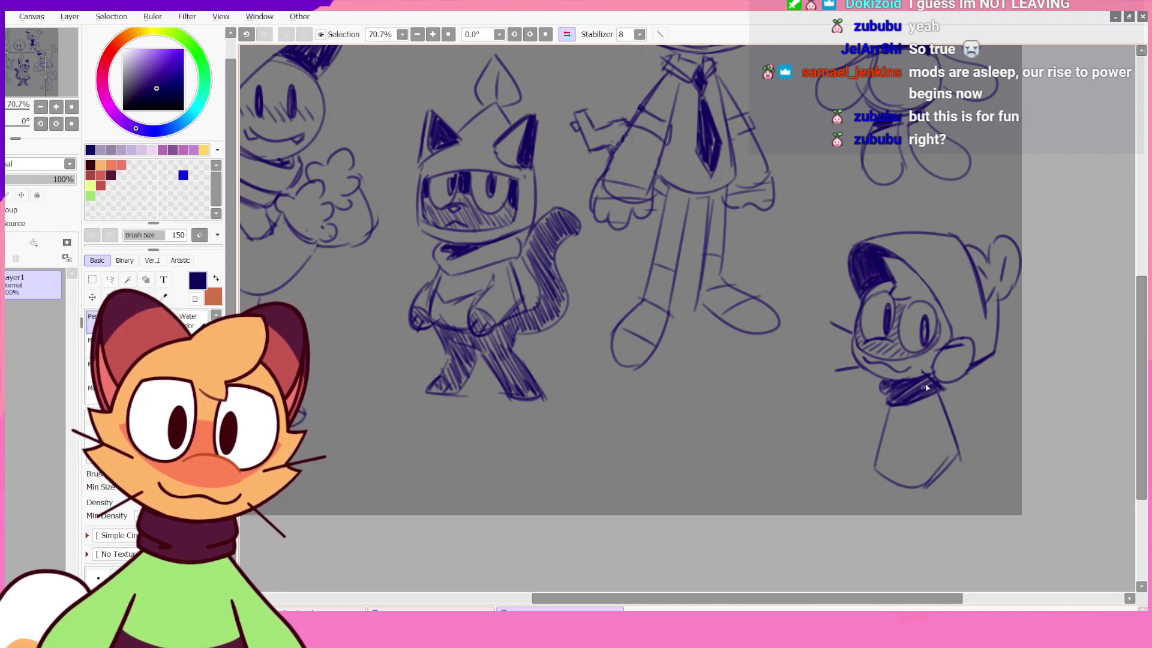
- Mirror the view and sketch the hanging arm along the torso's back side, with an inner line, a darker outer edge and a cuff
{"action": "key", "text": "h"}
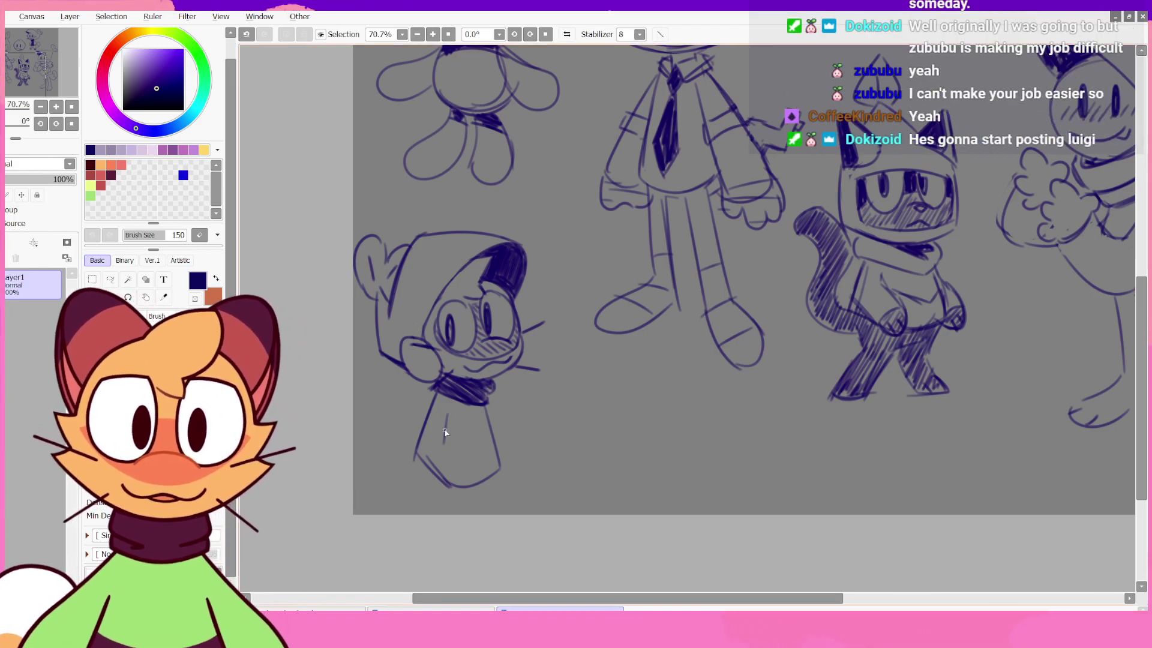
{"action": "left_click_drag", "start_coordinate": [449, 410], "coordinate": [446, 456]}
{"action": "key", "text": "ctrl+z"}
{"action": "mouse_move", "coordinate": [449, 409]}
{"action": "left_mouse_down"}
{"action": "mouse_move", "coordinate": [447, 439]}
{"action": "mouse_move", "coordinate": [468, 479]}
{"action": "mouse_move", "coordinate": [450, 458]}
{"action": "mouse_move", "coordinate": [417, 480]}
{"action": "mouse_move", "coordinate": [455, 459]}
{"action": "mouse_move", "coordinate": [461, 481]}
{"action": "mouse_move", "coordinate": [422, 481]}
{"action": "left_mouse_up"}
{"action": "key", "text": "ctrl+z"}
{"action": "key", "text": "ctrl+z"}
{"action": "key", "text": "ctrl+z"}
{"action": "key", "text": "ctrl+z"}
{"action": "key", "text": "ctrl+z"}
{"action": "key", "text": "ctrl+z"}
{"action": "key", "text": "ctrl+z"}
{"action": "mouse_move", "coordinate": [459, 477]}
{"action": "left_mouse_down"}
{"action": "mouse_move", "coordinate": [412, 477]}
{"action": "mouse_move", "coordinate": [415, 443]}
{"action": "left_mouse_up"}
{"action": "key", "text": "ctrl+z"}
{"action": "key", "text": "ctrl+z"}
{"action": "key", "text": "ctrl+z"}
{"action": "key", "text": "ctrl+z"}
{"action": "left_click_drag", "start_coordinate": [436, 394], "coordinate": [412, 452]}
{"action": "key", "text": "ctrl+z"}
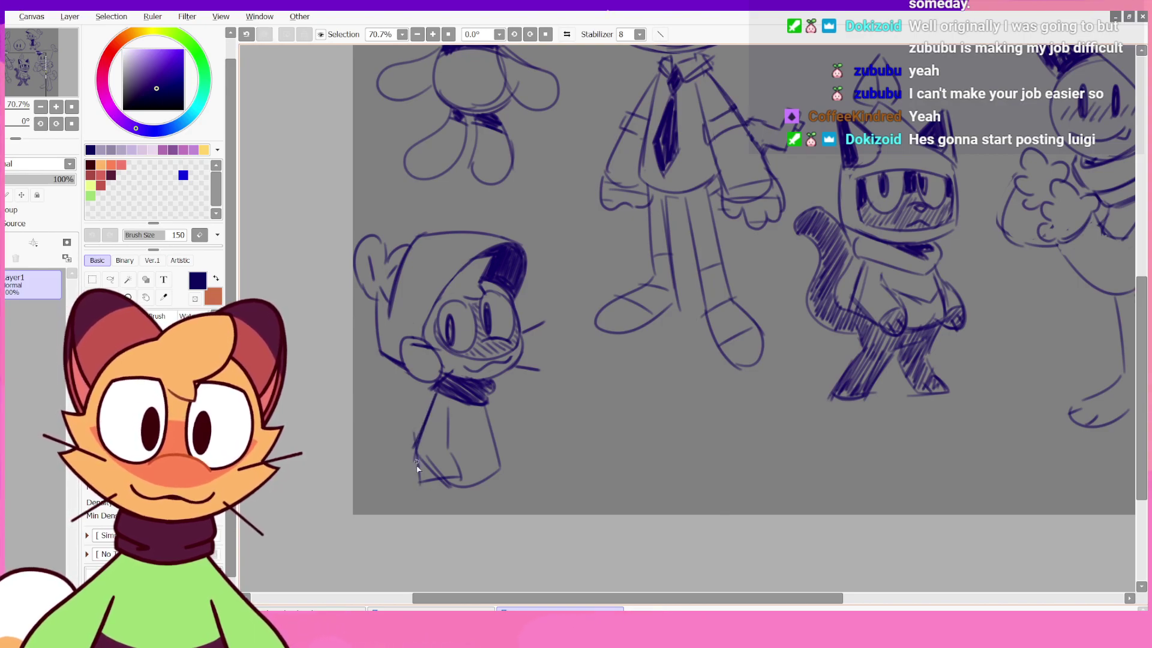
- Restore the unmirrored view and draw a rounded mitten hand at the end of the hanging arm
{"action": "key", "text": "h"}
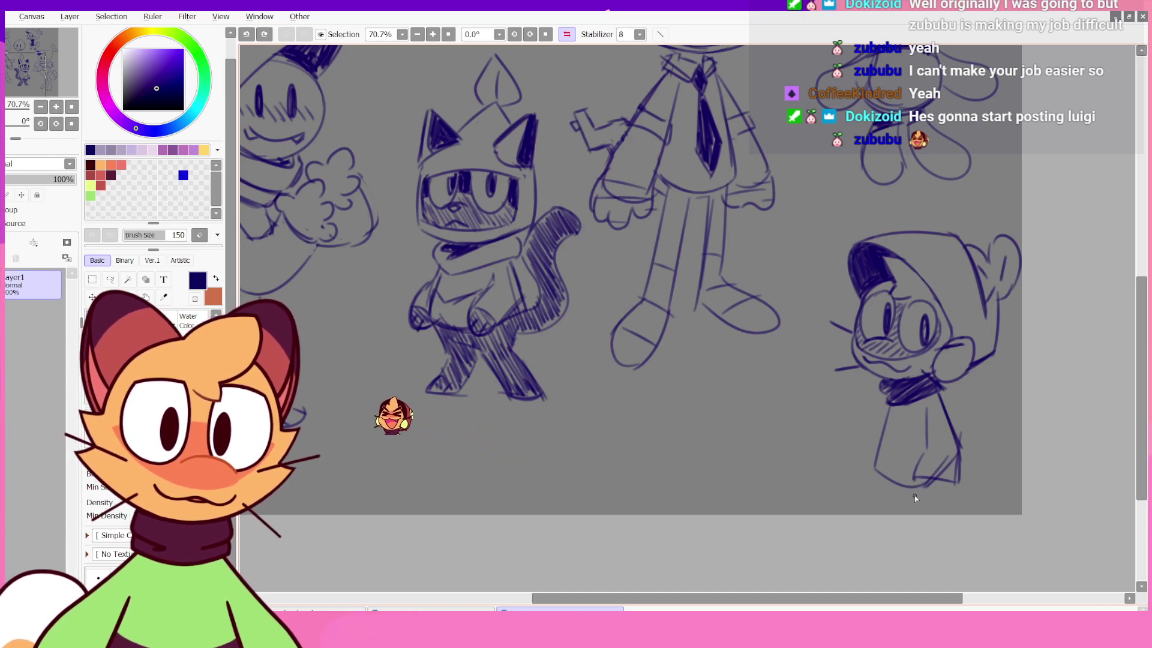
{"action": "key", "text": "ctrl+z"}
{"action": "left_click_drag", "start_coordinate": [914, 478], "coordinate": [950, 484]}
{"action": "key", "text": "ctrl+z"}
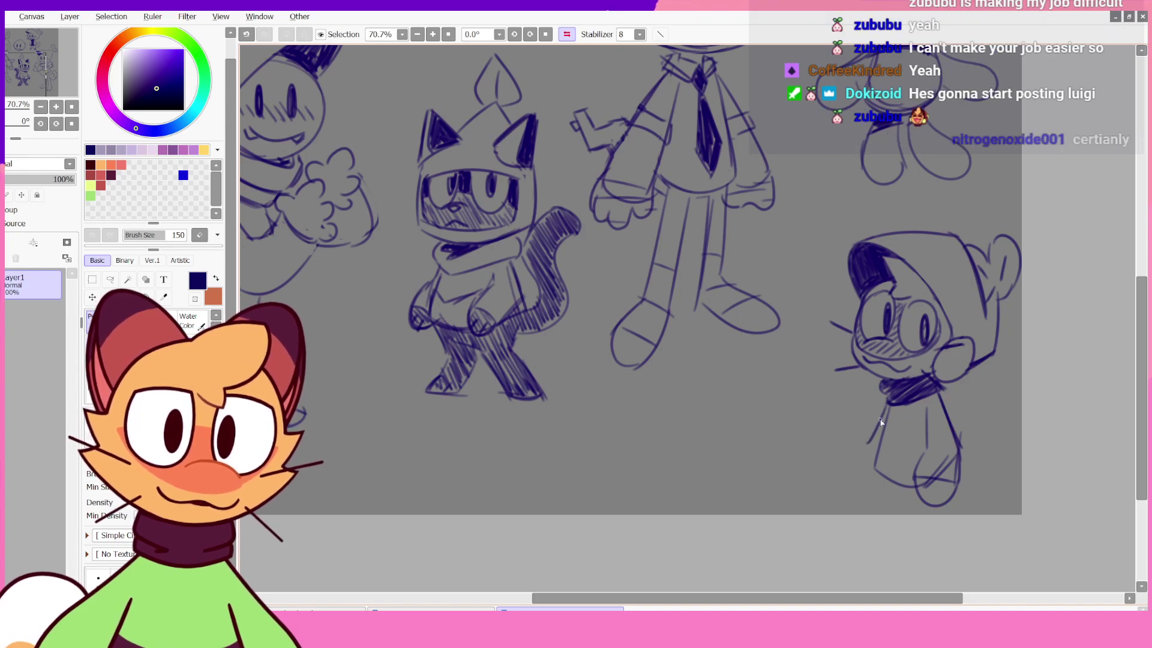
- Draw a raised open hand with rounded fingers below the front whiskers, checking its shape in the mirrored view
{"action": "key", "text": "ctrl+z"}
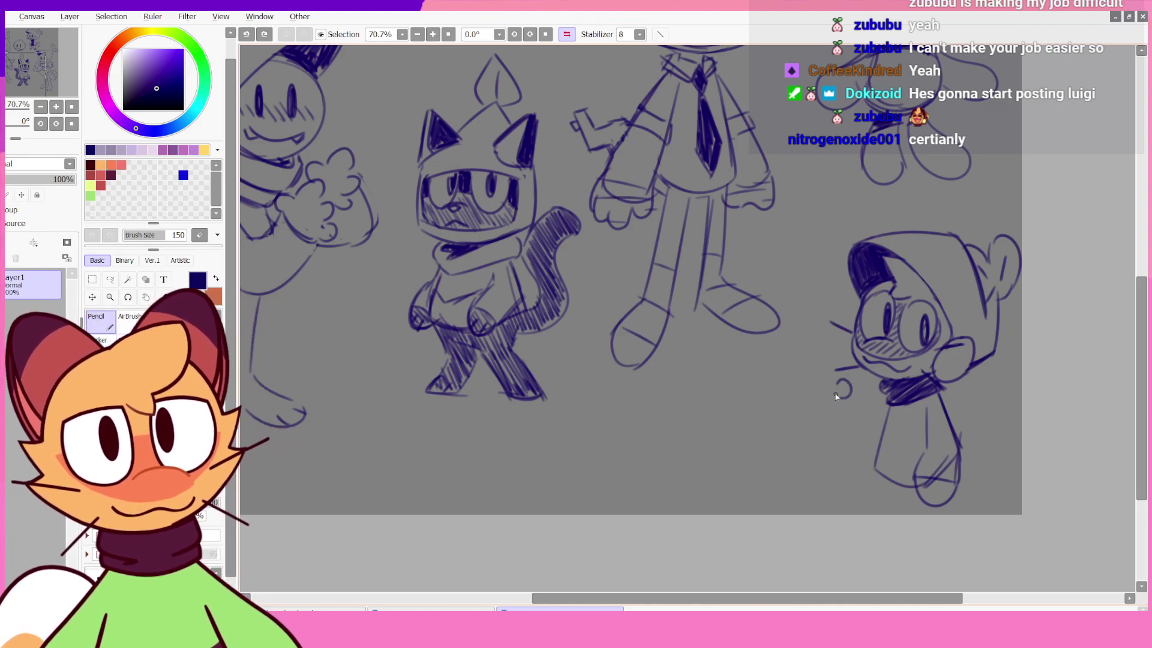
{"action": "key", "text": "ctrl+z"}
{"action": "mouse_move", "coordinate": [844, 399]}
{"action": "left_mouse_down"}
{"action": "mouse_move", "coordinate": [824, 358]}
{"action": "mouse_move", "coordinate": [810, 361]}
{"action": "mouse_move", "coordinate": [813, 388]}
{"action": "mouse_move", "coordinate": [791, 389]}
{"action": "mouse_move", "coordinate": [830, 377]}
{"action": "mouse_move", "coordinate": [805, 408]}
{"action": "mouse_move", "coordinate": [817, 399]}
{"action": "mouse_move", "coordinate": [806, 408]}
{"action": "mouse_move", "coordinate": [823, 424]}
{"action": "mouse_move", "coordinate": [821, 397]}
{"action": "left_mouse_up"}
{"action": "key", "text": "ctrl+z"}
{"action": "key", "text": "ctrl+z"}
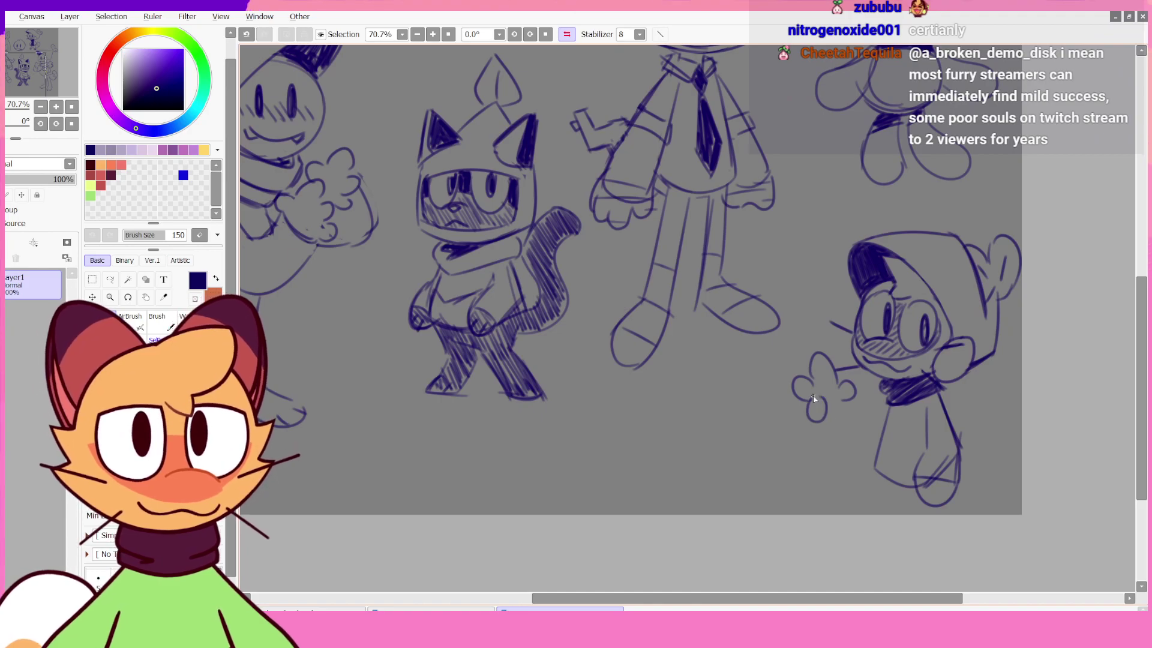
{"action": "left_click", "coordinate": [567, 35]}
{"action": "left_click", "coordinate": [567, 34]}
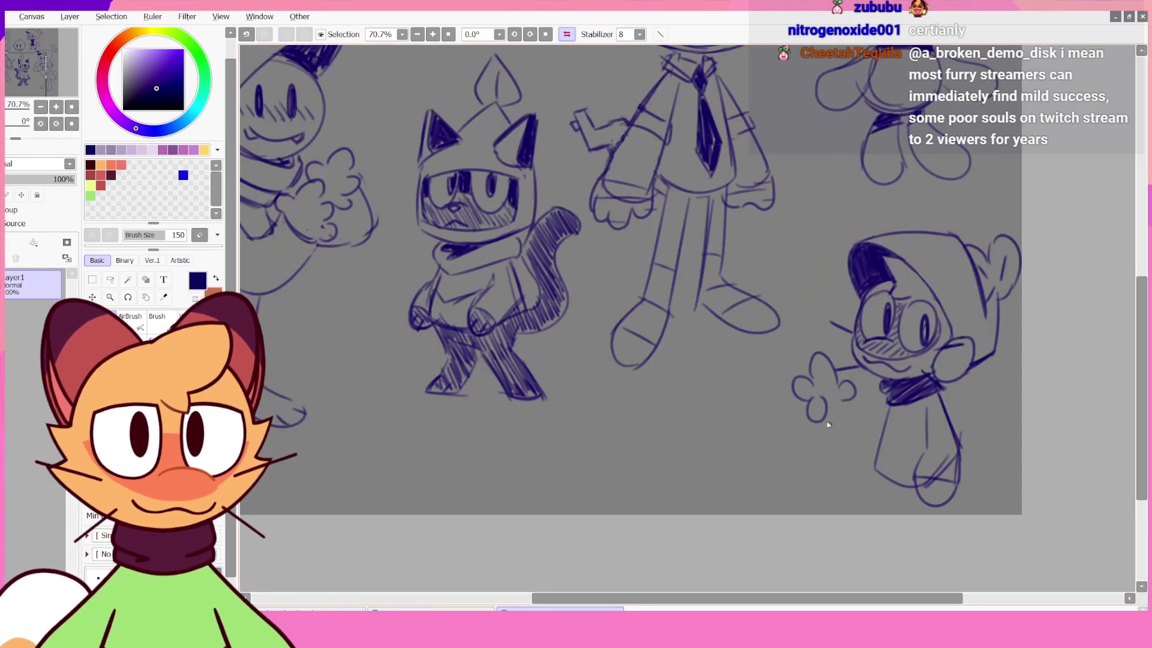
- Draw the bent front arm curving from beneath the raised hand to the torso
{"action": "left_click_drag", "start_coordinate": [817, 423], "coordinate": [879, 426]}
{"action": "key", "text": "ctrl+z"}
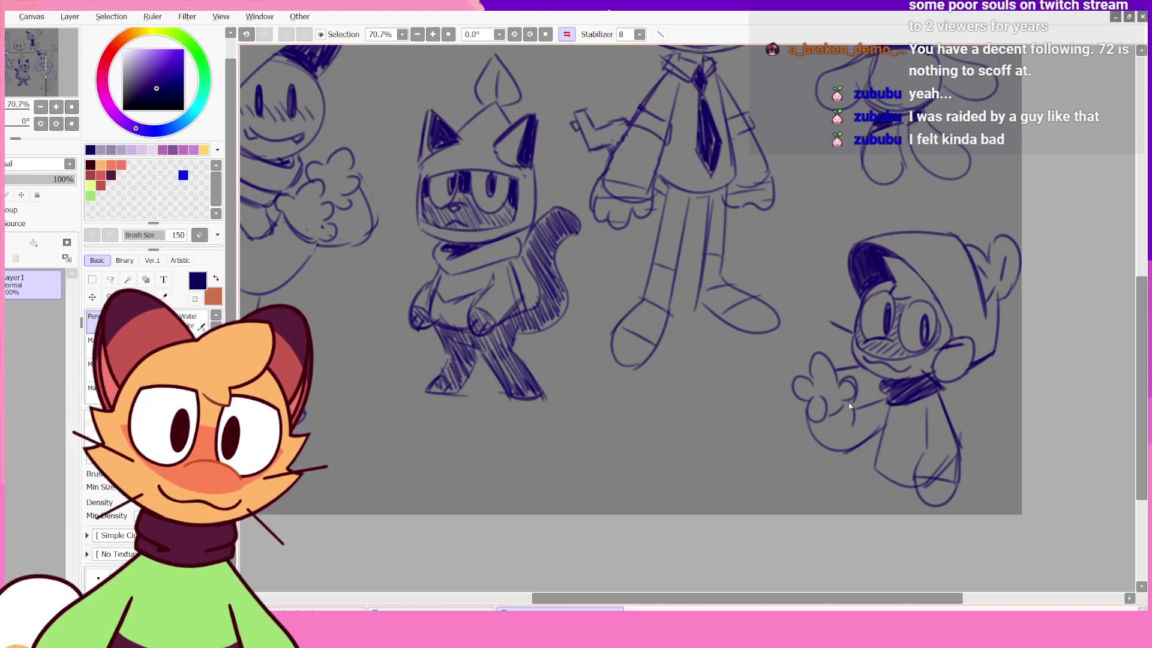
{"action": "key", "text": "ctrl+z"}
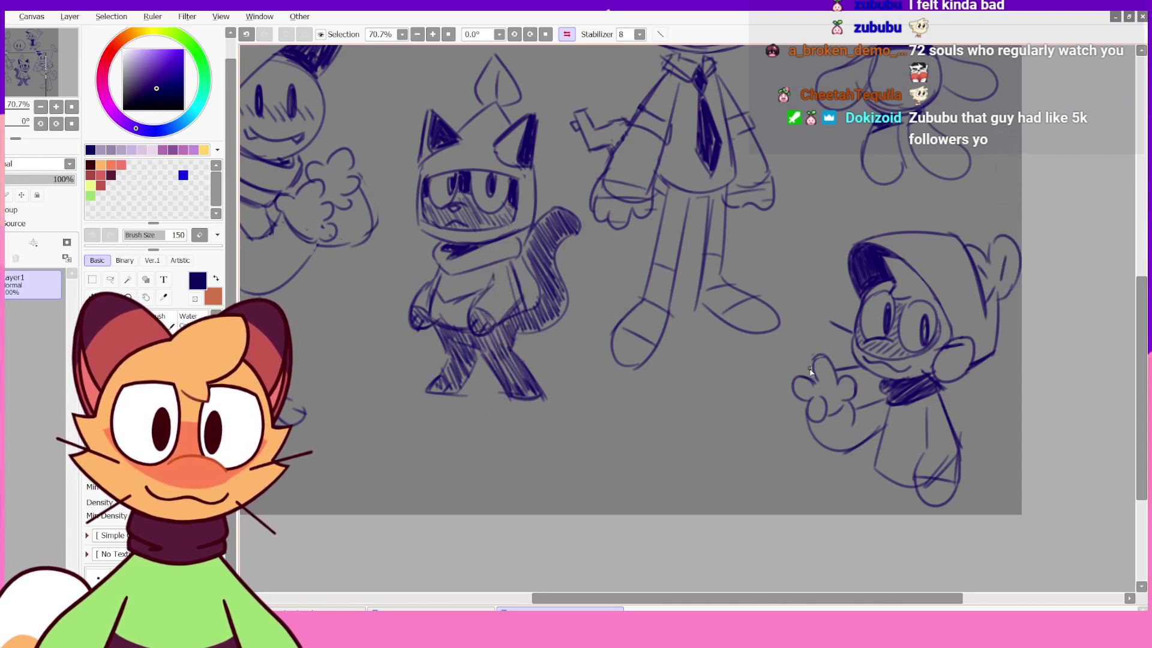
- Add curved palm and cuff lines beneath the raised hand's fingers and check them in the mirrored view
{"action": "left_click_drag", "start_coordinate": [816, 372], "coordinate": [824, 376]}
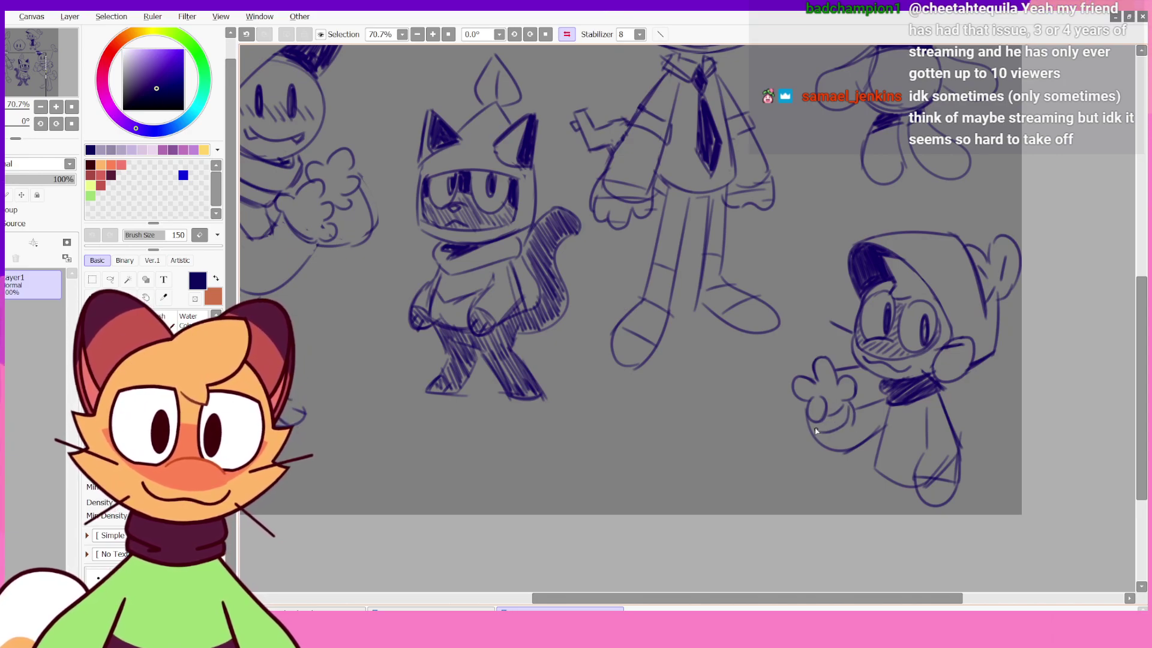
{"action": "key", "text": "ctrl+z"}
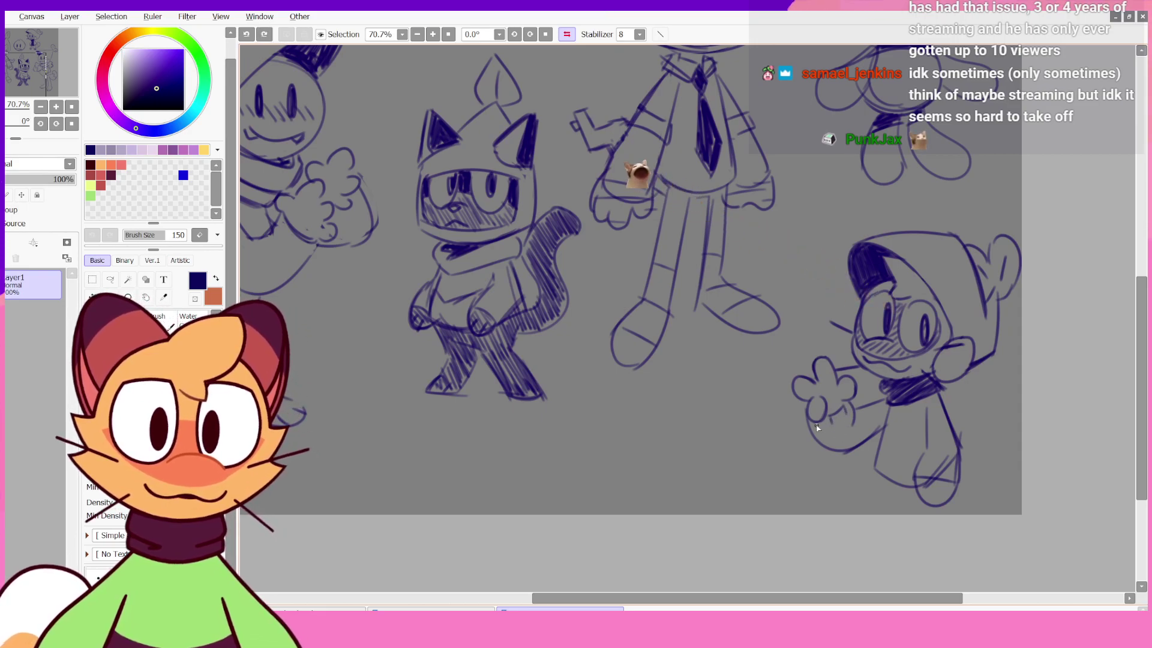
{"action": "key", "text": "h"}
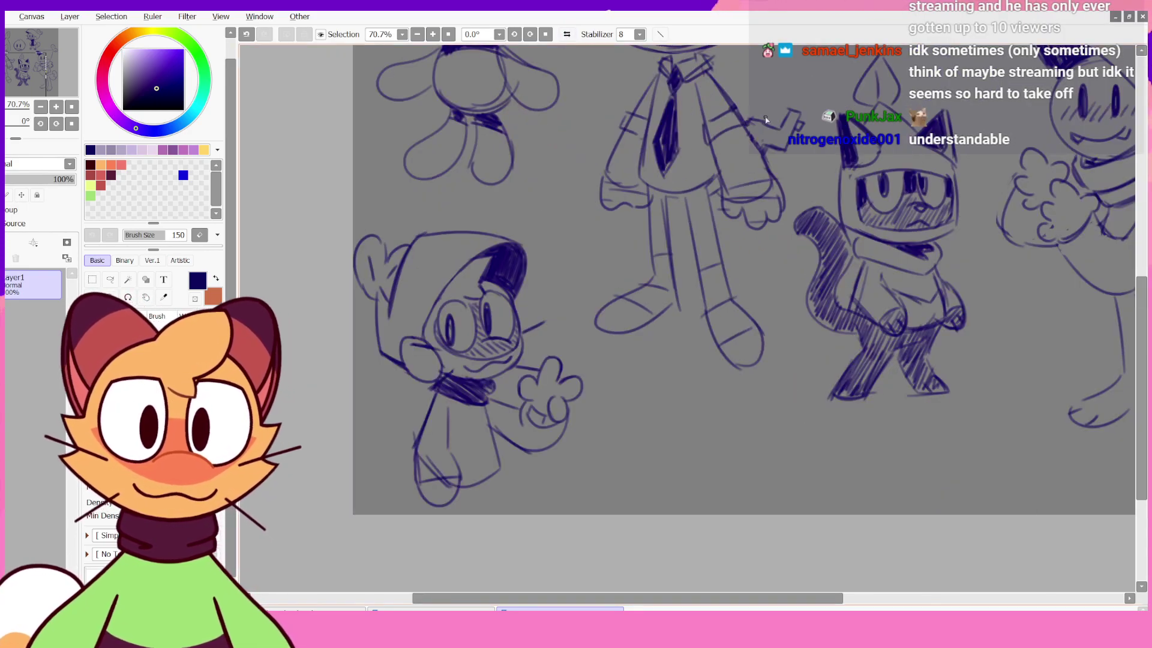
{"action": "left_click", "coordinate": [566, 34]}
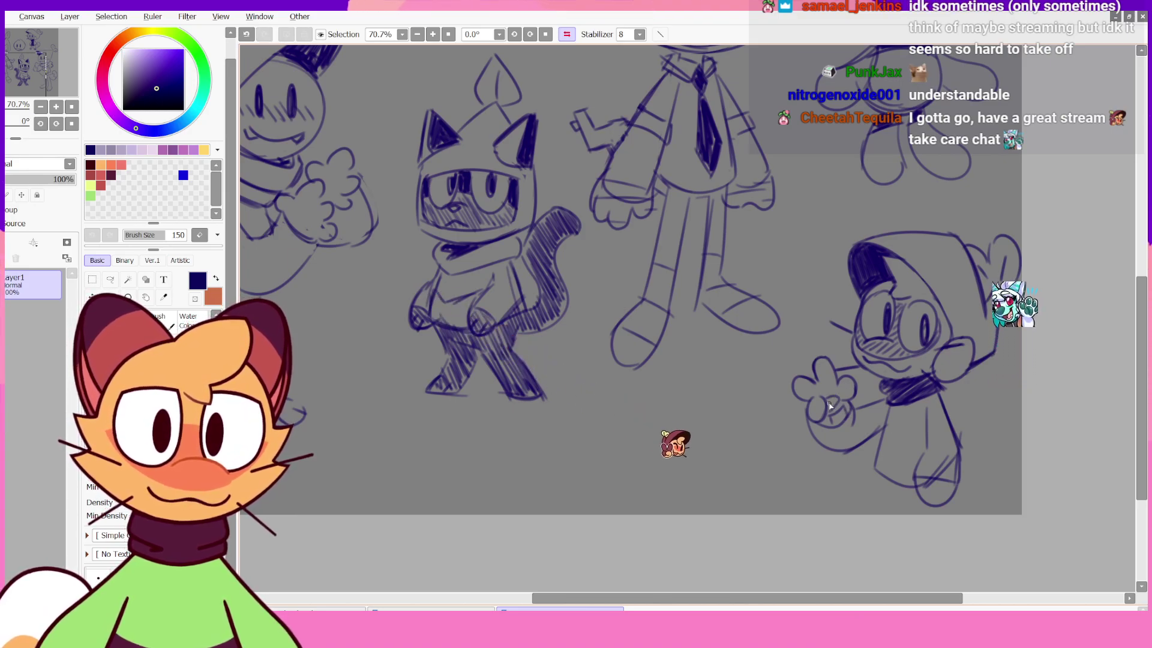
- Redraw the small curved lines at the base of the raised hand's palm above the cuff
{"action": "key", "text": "ctrl+z"}
{"action": "key", "text": "ctrl+z"}
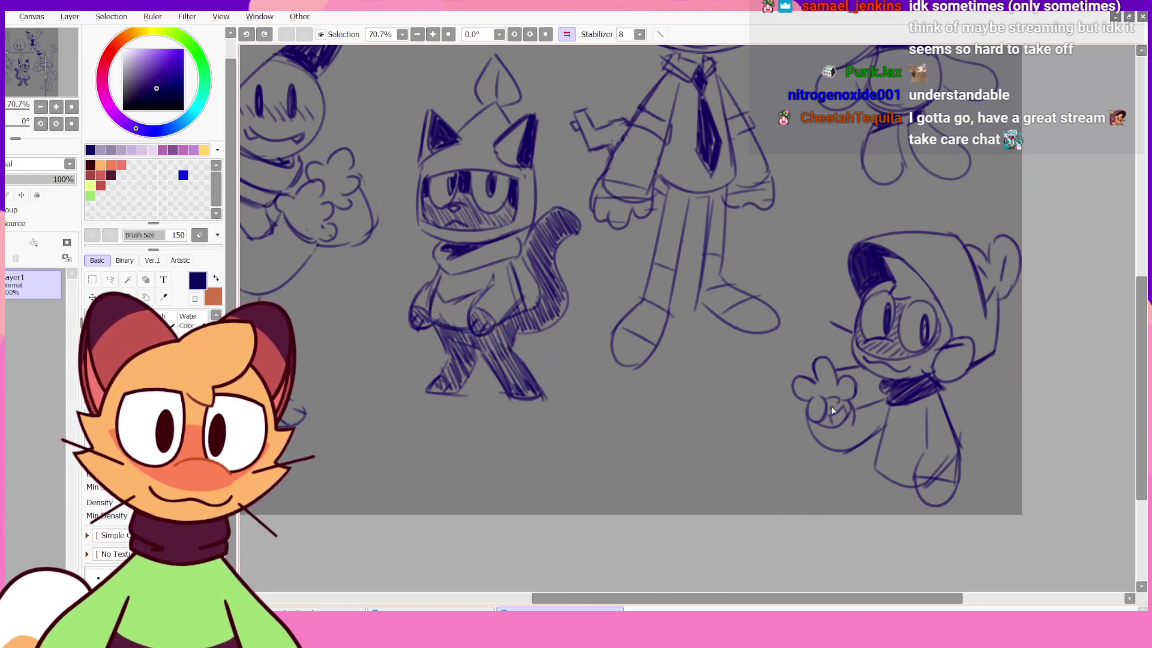
{"action": "key", "text": "ctrl+z"}
{"action": "mouse_move", "coordinate": [830, 411]}
{"action": "left_mouse_down"}
{"action": "mouse_move", "coordinate": [843, 412]}
{"action": "mouse_move", "coordinate": [831, 400]}
{"action": "left_mouse_up"}
{"action": "key", "text": "ctrl+z"}
{"action": "key", "text": "ctrl+z"}
{"action": "key", "text": "ctrl+z"}
{"action": "key", "text": "ctrl+z"}
{"action": "key", "text": "ctrl+y"}
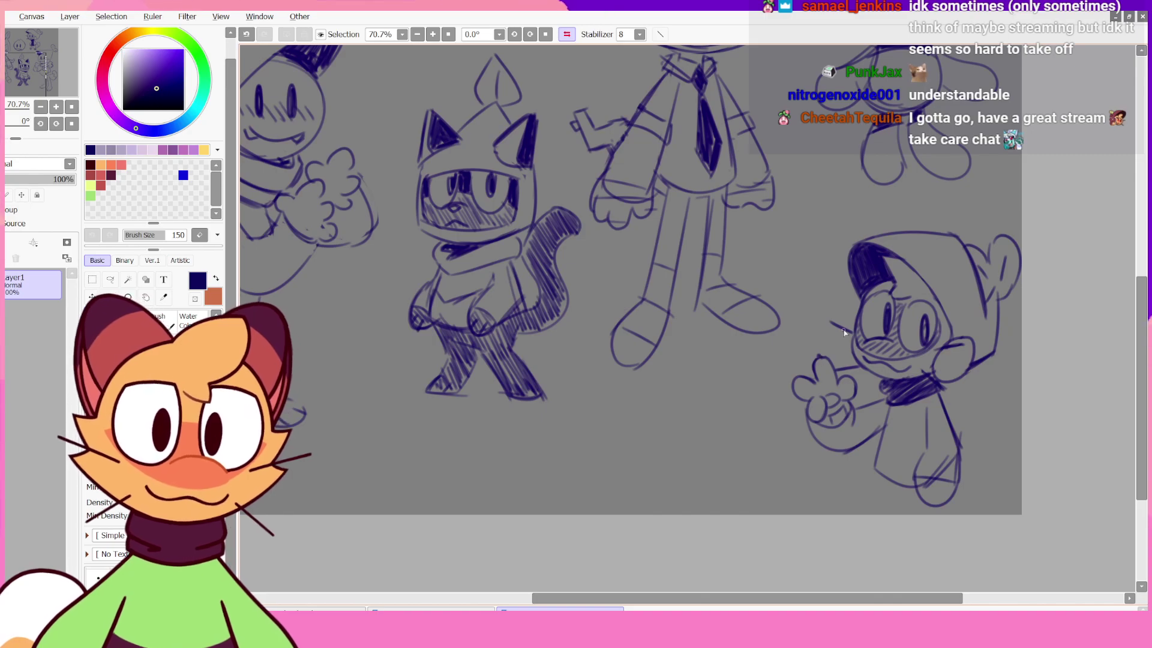
{"action": "key", "text": "ctrl+z"}
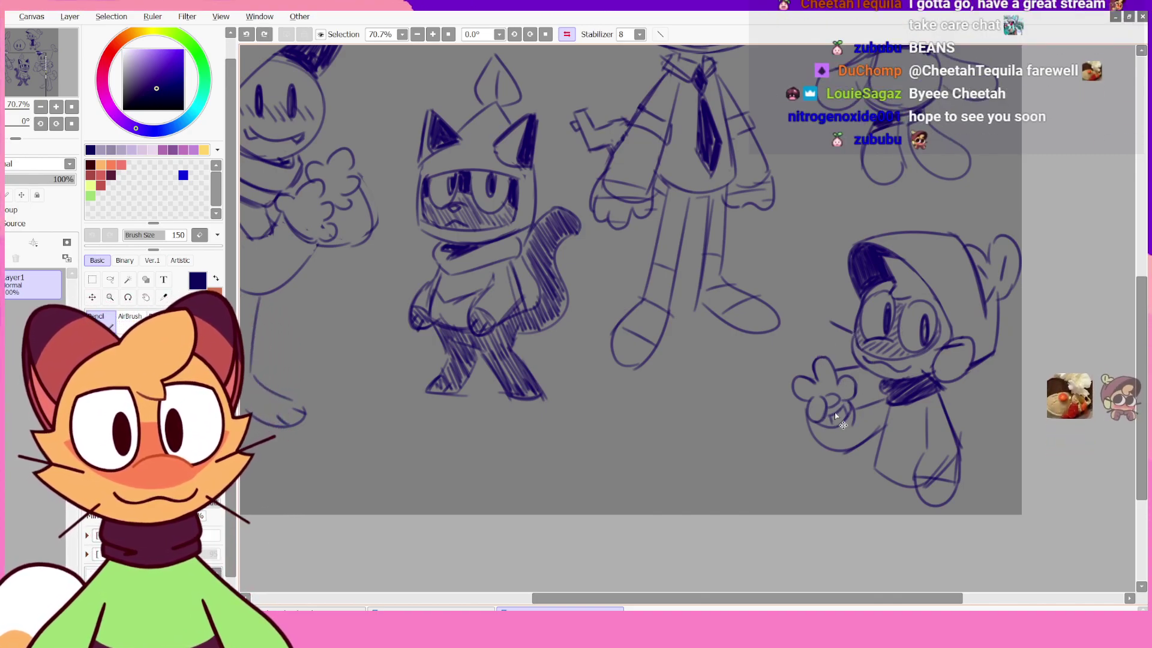
{"action": "left_click_drag", "start_coordinate": [834, 412], "coordinate": [832, 423]}
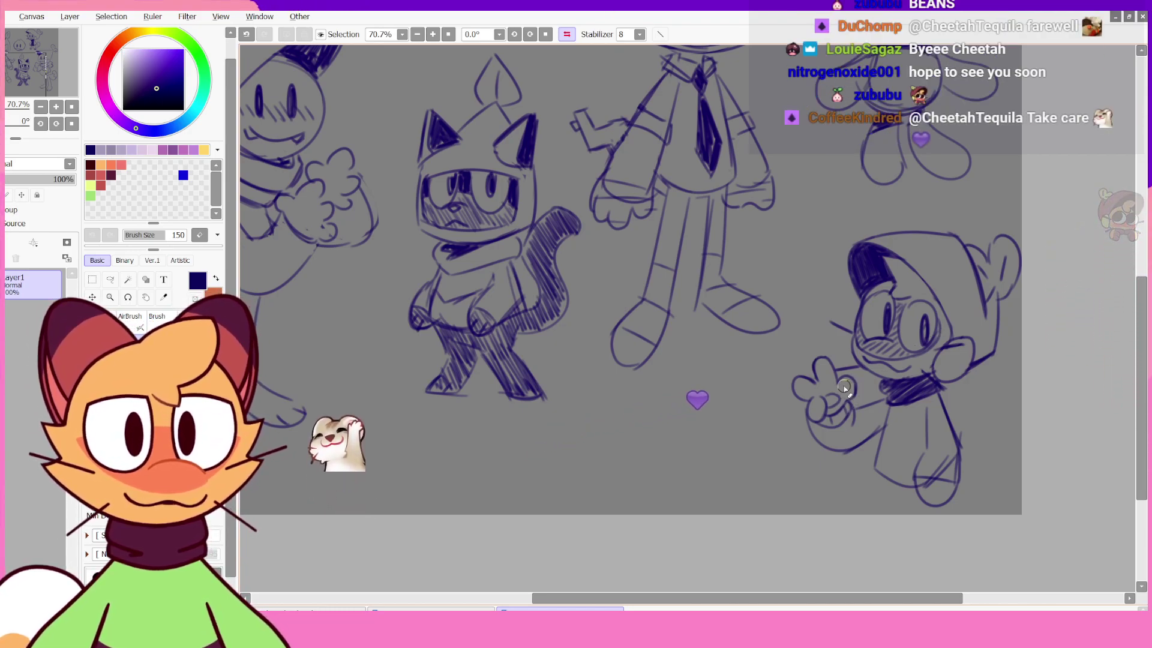
- Clean up the overlapping lines where the raised hand's fingers meet the palm with the Pencil and Eraser
{"action": "key", "text": "ctrl+z"}
{"action": "key", "text": "n"}
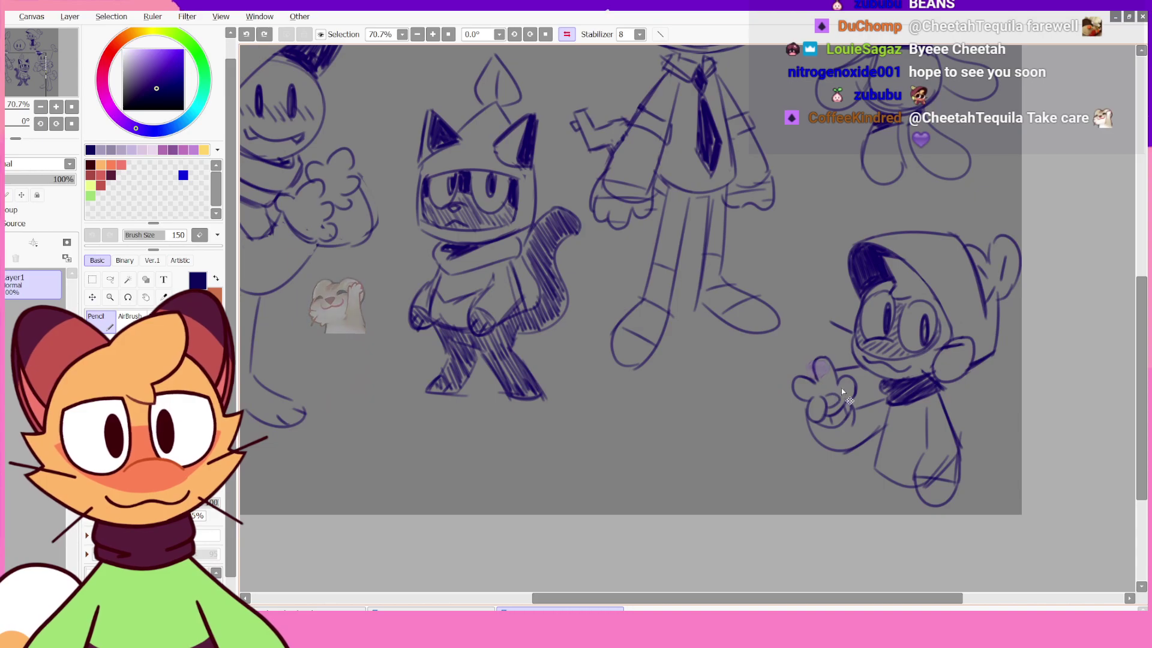
{"action": "left_click_drag", "start_coordinate": [834, 397], "coordinate": [840, 391]}
{"action": "key", "text": "e"}
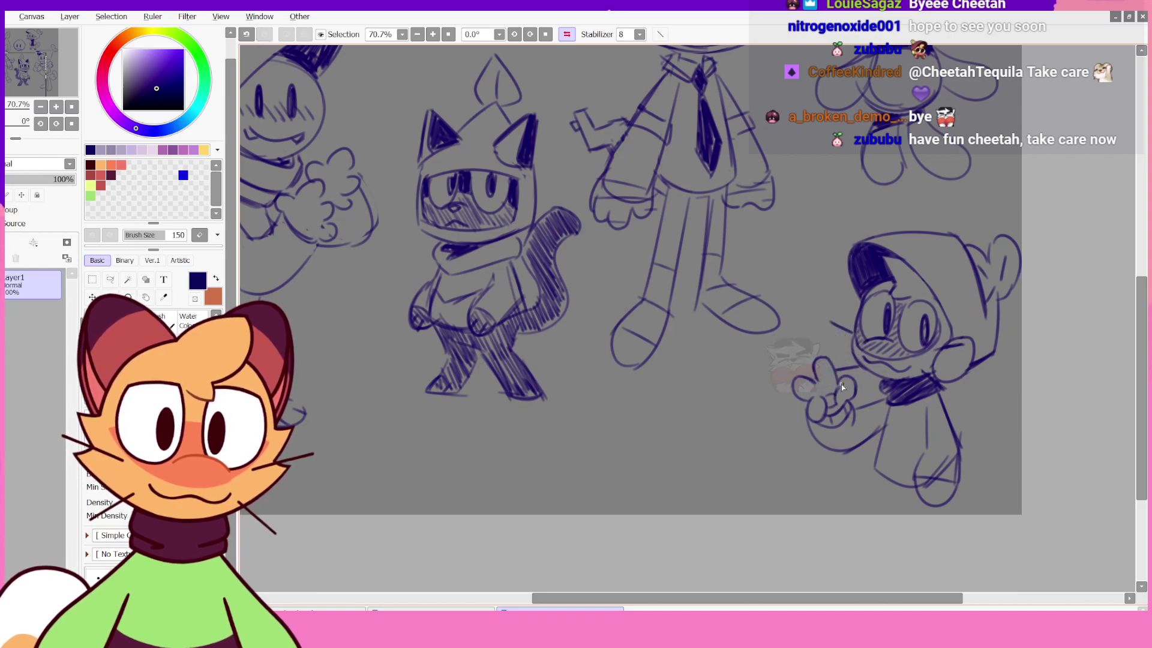
- Tidy the small lines at the base of the raised hand's fingers in the flipped view and restore the mirrored view
{"action": "left_click", "coordinate": [567, 35]}
{"action": "mouse_move", "coordinate": [541, 401]}
{"action": "left_mouse_down"}
{"action": "mouse_move", "coordinate": [542, 372]}
{"action": "mouse_move", "coordinate": [538, 382]}
{"action": "left_mouse_up"}
{"action": "key", "text": "ctrl+z"}
{"action": "key", "text": "ctrl+z"}
{"action": "key", "text": "ctrl+z"}
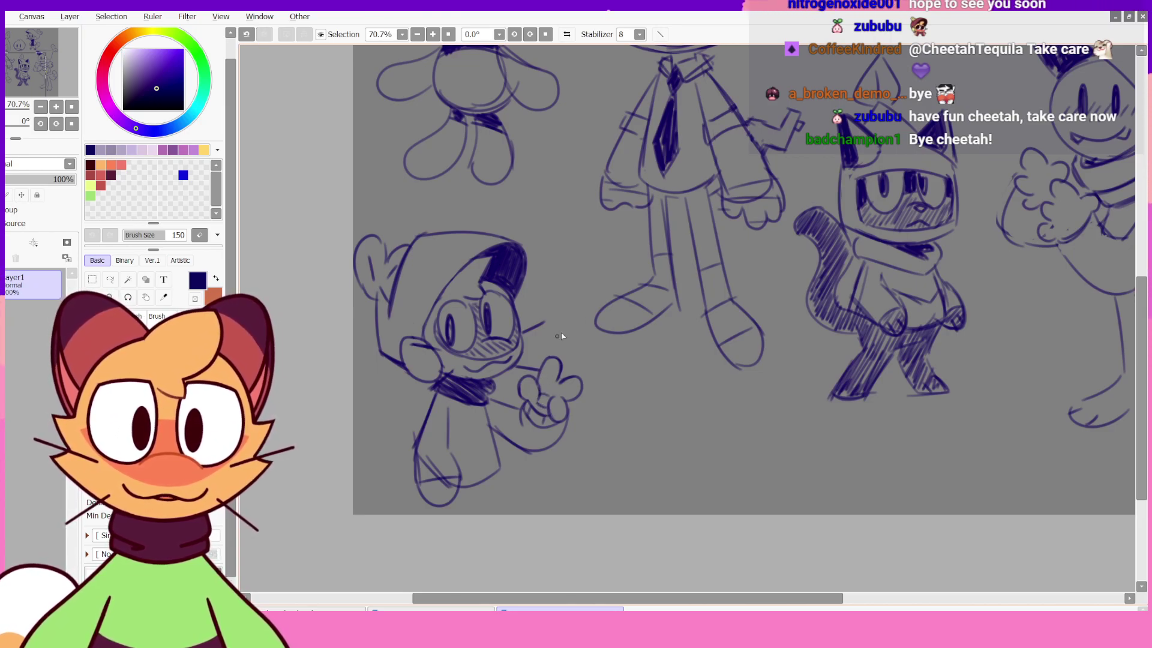
{"action": "left_click", "coordinate": [568, 35]}
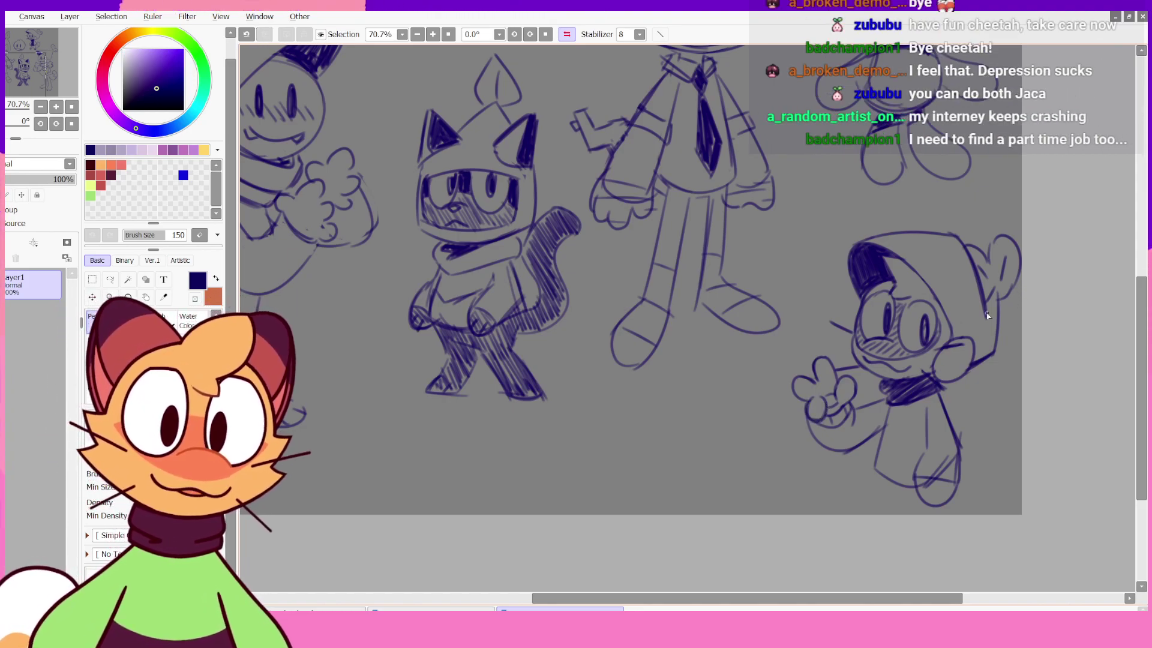
- Compare the capped character's sketch with and without its last stroke by repeatedly undoing and redoing it
{"action": "key", "text": "ctrl+z"}
{"action": "key", "text": "ctrl+y"}
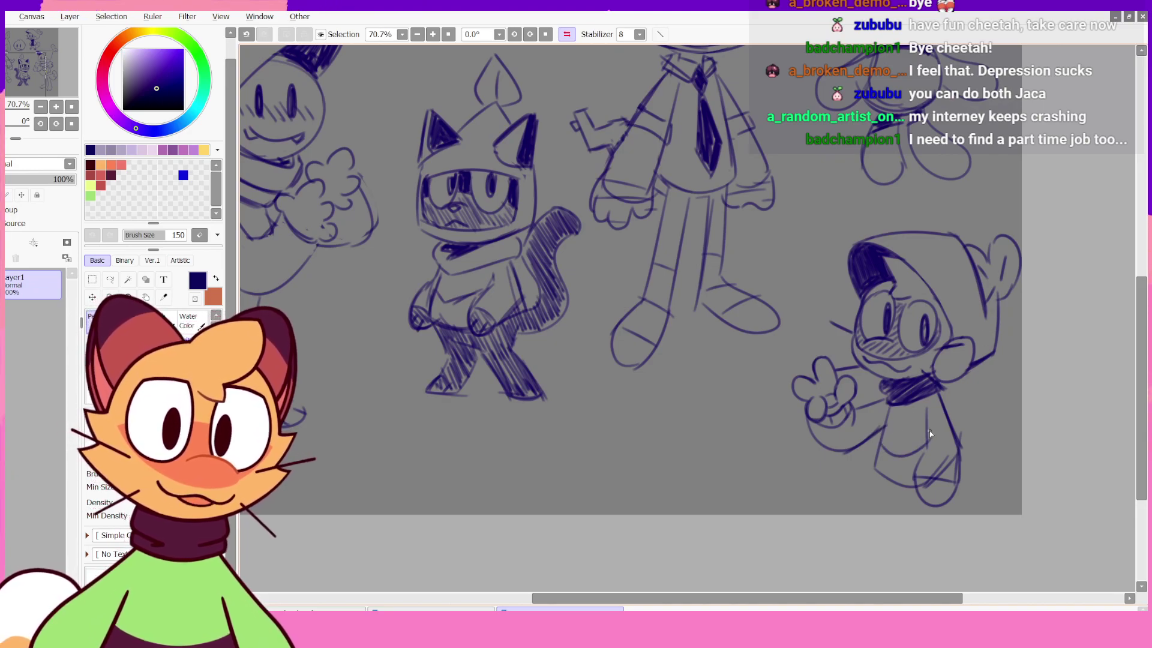
{"action": "key", "text": "ctrl+z"}
{"action": "key", "text": "ctrl+y"}
{"action": "key", "text": "ctrl+z"}
{"action": "key", "text": "ctrl+y"}
{"action": "key", "text": "ctrl+z"}
{"action": "key", "text": "ctrl+y"}
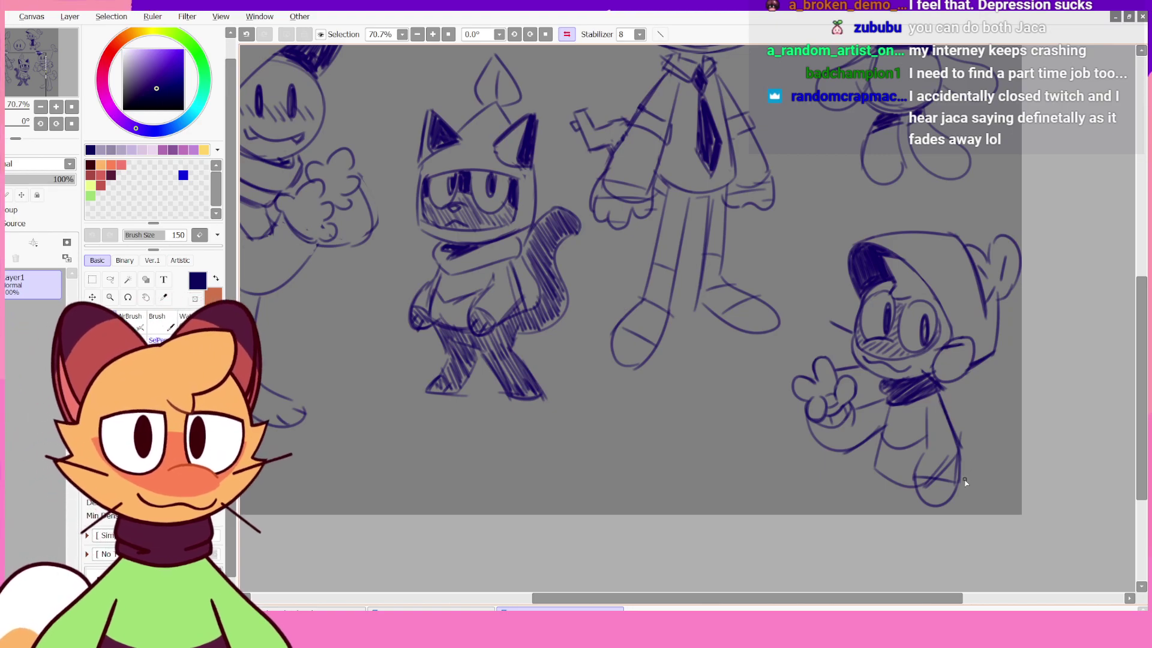
- Clean up the overlapping lines on the lowered arm and redraw its outer edge down to the cuff
{"action": "left_click_drag", "start_coordinate": [974, 389], "coordinate": [952, 432]}
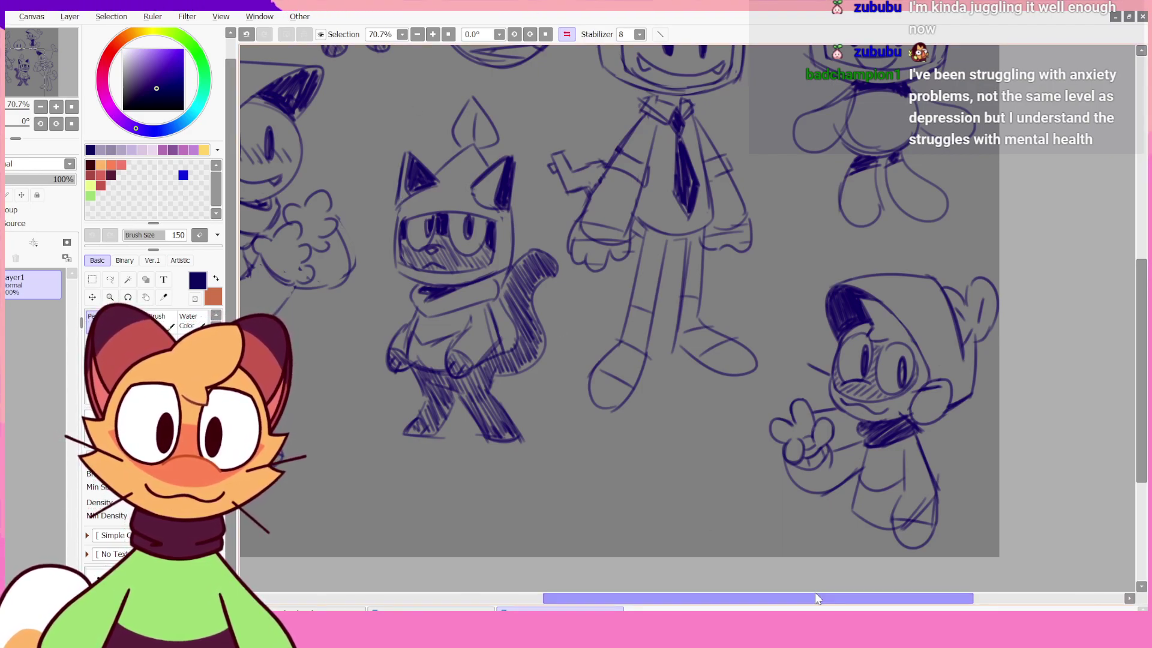
{"action": "left_click_drag", "start_coordinate": [818, 597], "coordinate": [876, 597]}
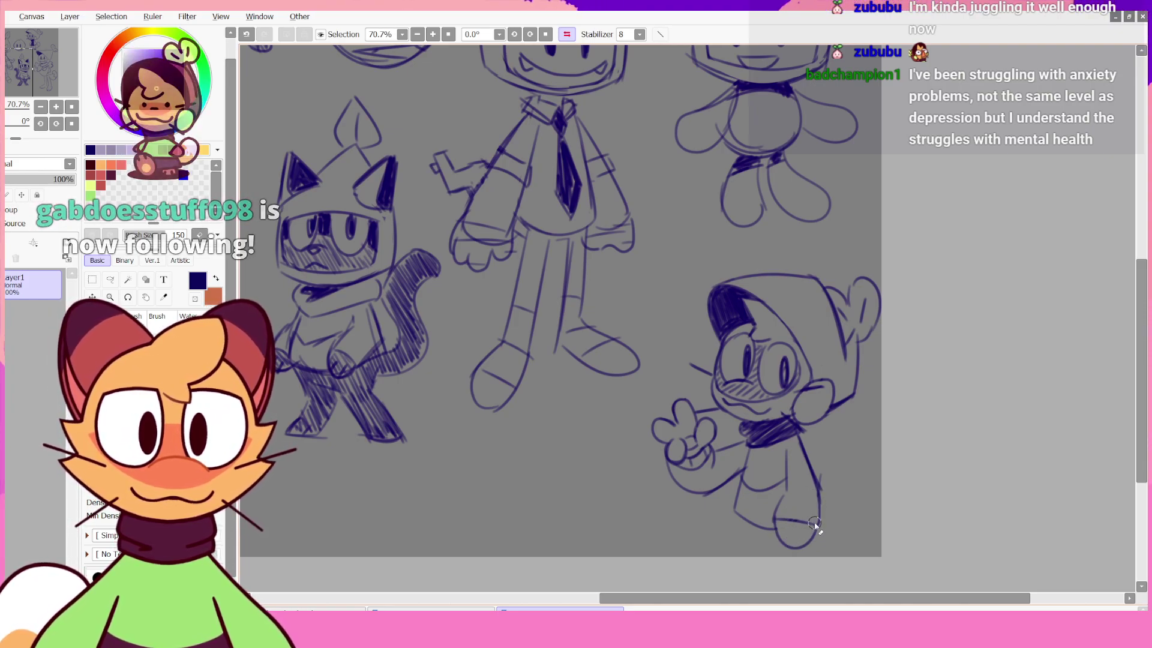
{"action": "key", "text": "ctrl+z"}
{"action": "left_click_drag", "start_coordinate": [810, 473], "coordinate": [815, 506]}
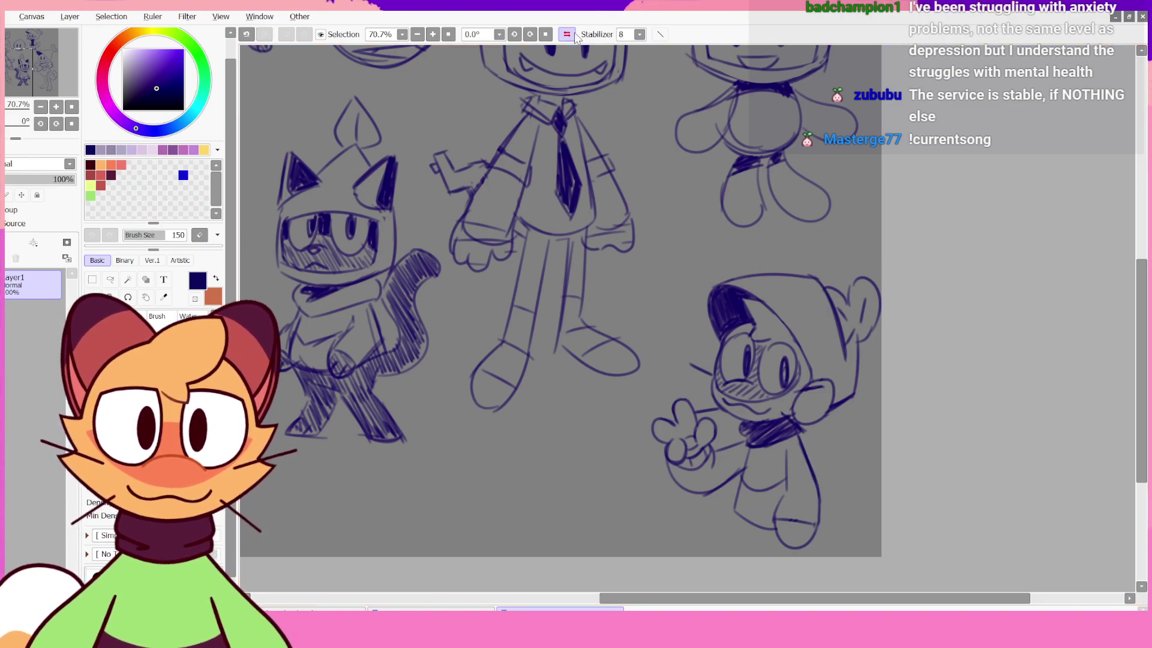
- Flip the view and refine the lowered arm's outer edge and cuff line with short strokes and the Eraser
{"action": "key", "text": "h"}
{"action": "key", "text": "ctrl+z"}
{"action": "mouse_move", "coordinate": [562, 498]}
{"action": "left_mouse_down"}
{"action": "mouse_move", "coordinate": [561, 525]}
{"action": "mouse_move", "coordinate": [559, 510]}
{"action": "left_mouse_up"}
{"action": "key", "text": "ctrl+z"}
{"action": "mouse_move", "coordinate": [558, 474]}
{"action": "left_mouse_down"}
{"action": "mouse_move", "coordinate": [558, 527]}
{"action": "mouse_move", "coordinate": [563, 446]}
{"action": "mouse_move", "coordinate": [573, 454]}
{"action": "mouse_move", "coordinate": [576, 441]}
{"action": "mouse_move", "coordinate": [569, 480]}
{"action": "left_mouse_up"}
{"action": "key", "text": "ctrl+z"}
{"action": "key", "text": "e"}
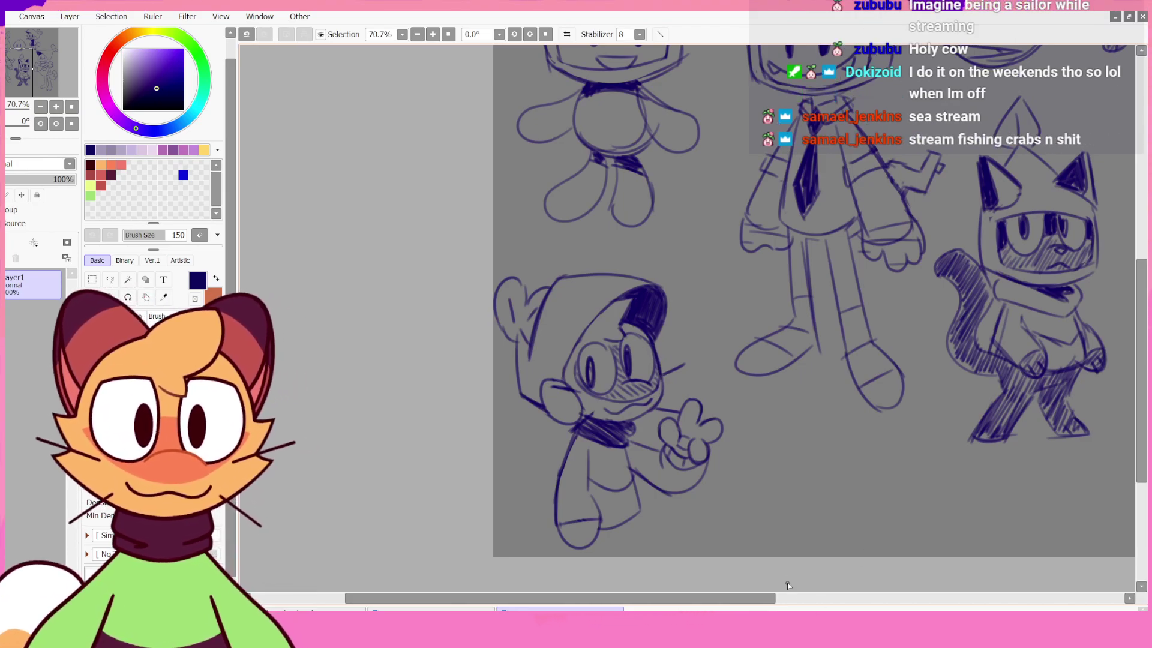
- Compare the other characters on the sheet and redraw the capped character's lowered sleeve end and rounded hand
{"action": "scroll", "coordinate": [787, 585], "scroll_direction": "right", "scroll_amount": 2}
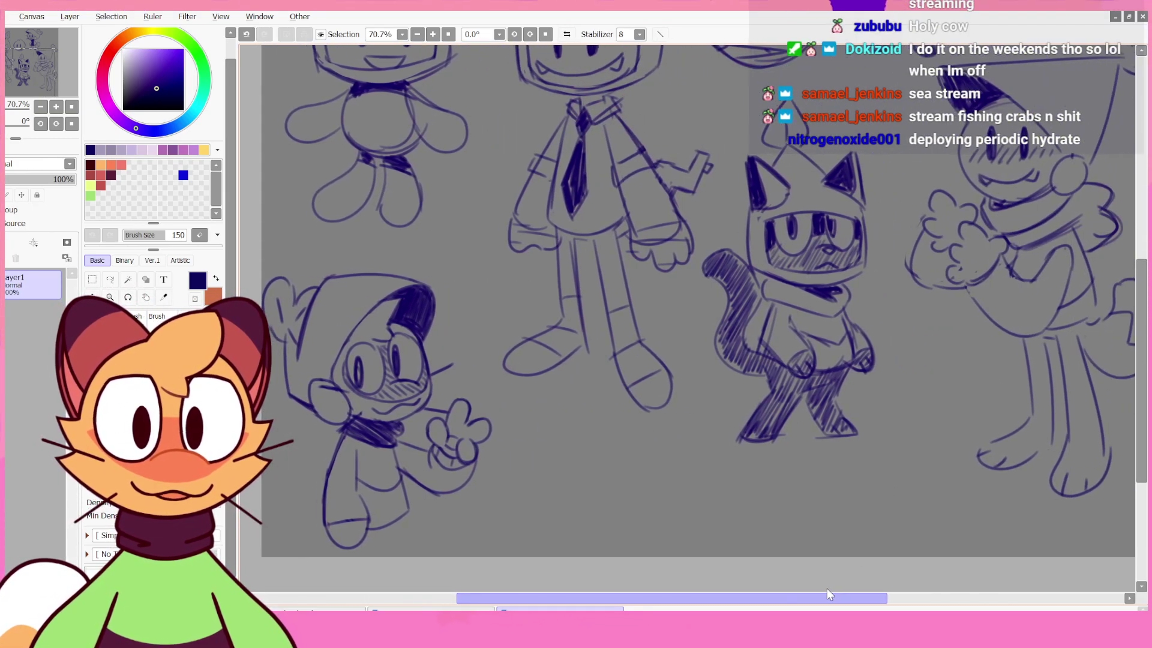
{"action": "scroll", "coordinate": [690, 318], "scroll_direction": "up", "scroll_amount": 3}
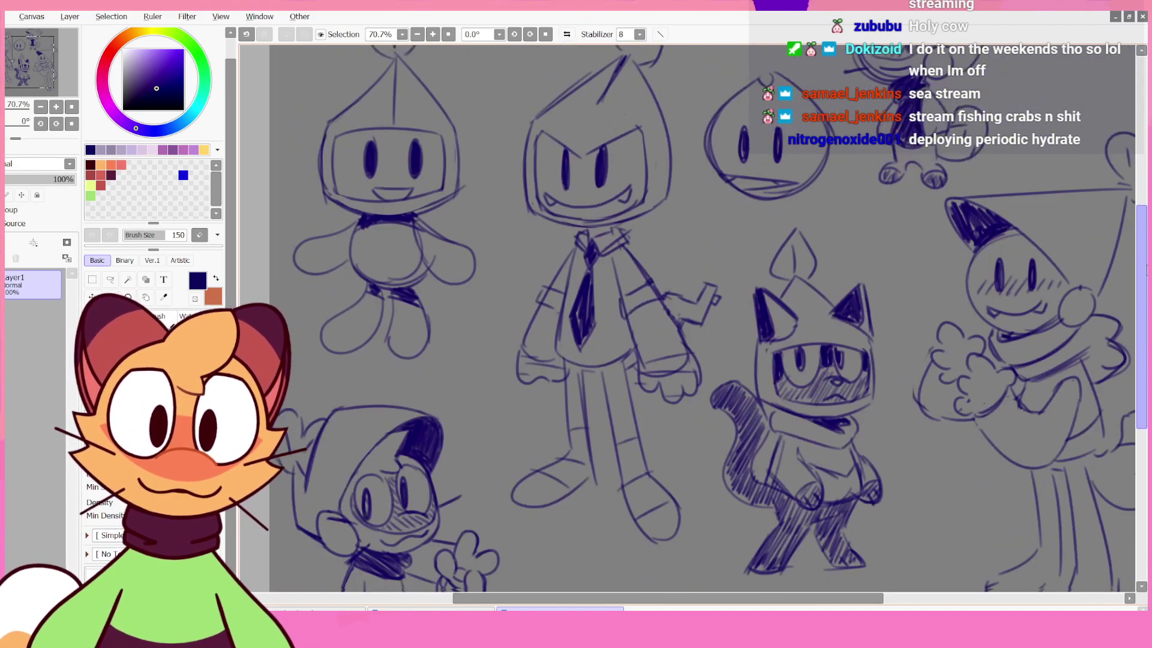
{"action": "scroll", "coordinate": [690, 318], "scroll_direction": "up", "scroll_amount": 3}
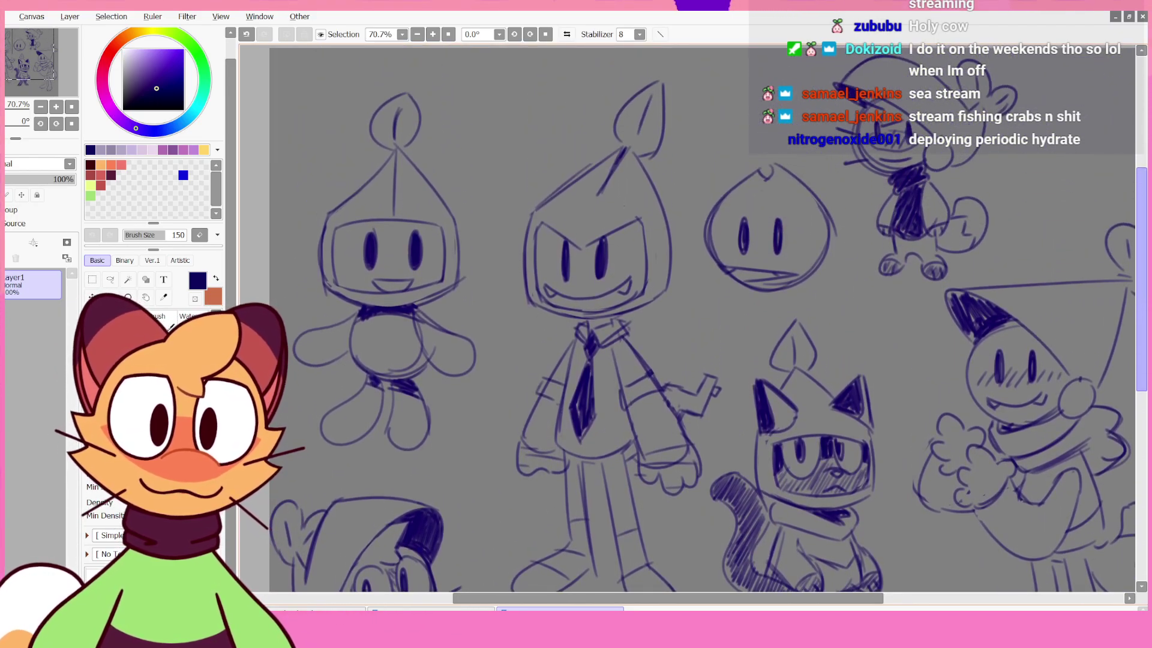
{"action": "scroll", "coordinate": [1141, 280], "scroll_direction": "down", "scroll_amount": 3}
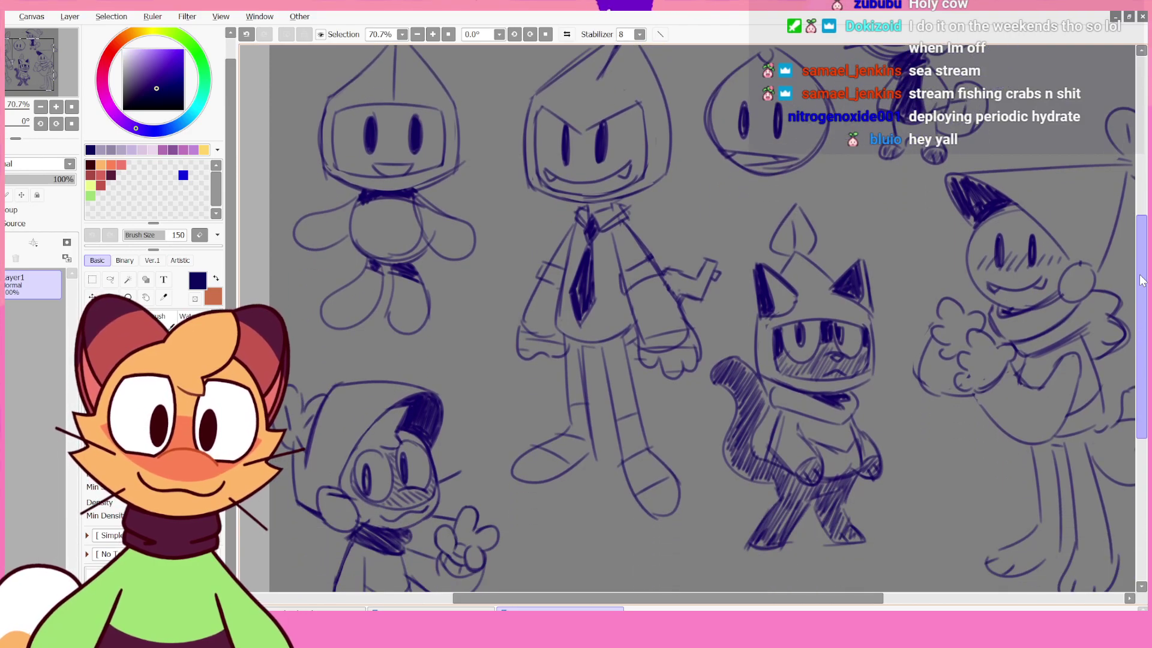
{"action": "scroll", "coordinate": [420, 187], "scroll_direction": "up", "scroll_amount": 2}
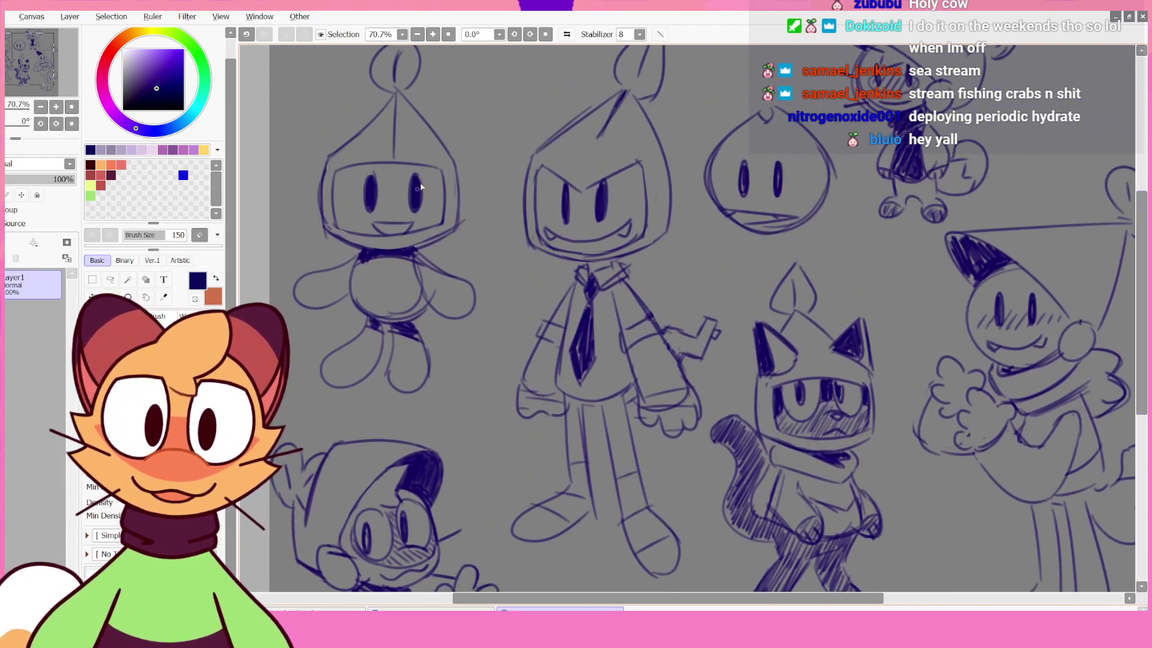
{"action": "mouse_move", "coordinate": [1141, 277]}
{"action": "left_mouse_down"}
{"action": "mouse_move", "coordinate": [1140, 249]}
{"action": "mouse_move", "coordinate": [1130, 355]}
{"action": "left_mouse_up"}
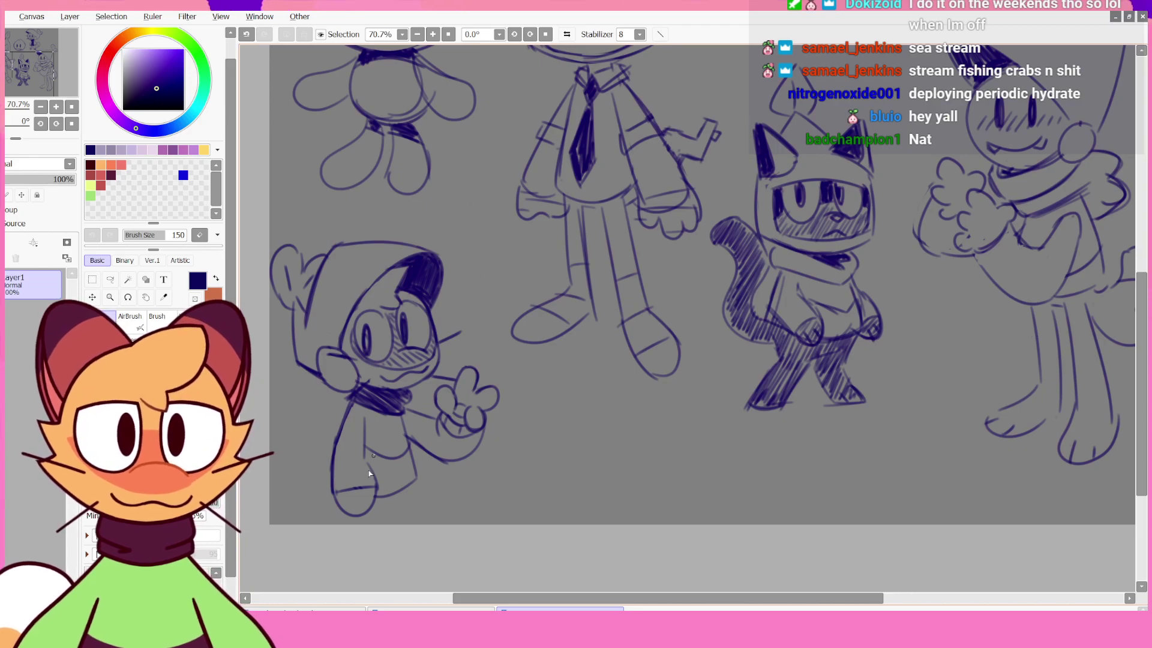
{"action": "key", "text": "ctrl+z"}
{"action": "mouse_move", "coordinate": [354, 513]}
{"action": "left_mouse_down"}
{"action": "mouse_move", "coordinate": [376, 472]}
{"action": "mouse_move", "coordinate": [375, 515]}
{"action": "mouse_move", "coordinate": [350, 503]}
{"action": "mouse_move", "coordinate": [354, 517]}
{"action": "mouse_move", "coordinate": [331, 477]}
{"action": "mouse_move", "coordinate": [345, 429]}
{"action": "mouse_move", "coordinate": [352, 498]}
{"action": "mouse_move", "coordinate": [345, 489]}
{"action": "mouse_move", "coordinate": [382, 482]}
{"action": "left_mouse_up"}
{"action": "key", "text": "ctrl+z"}
{"action": "key", "text": "ctrl+z"}
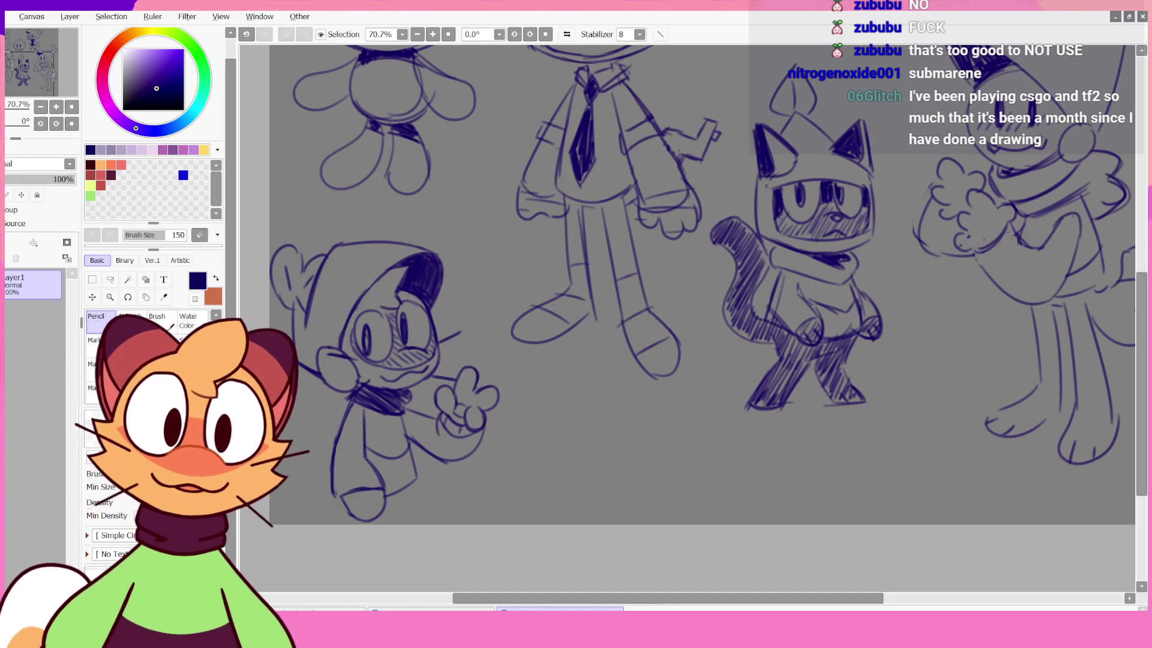
- Draw the seated character's bent leg with a long raised foot extending outward beneath the raised hand
{"action": "scroll", "coordinate": [504, 267], "scroll_direction": "up", "scroll_amount": 3}
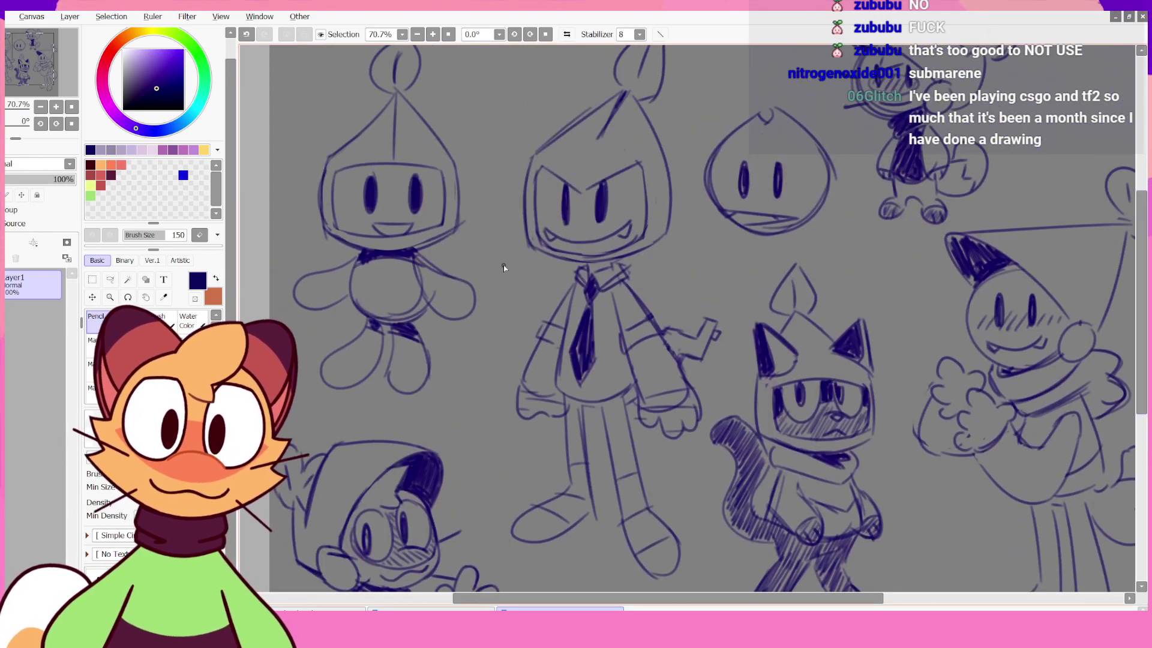
{"action": "scroll", "coordinate": [1144, 260], "scroll_direction": "up", "scroll_amount": 1}
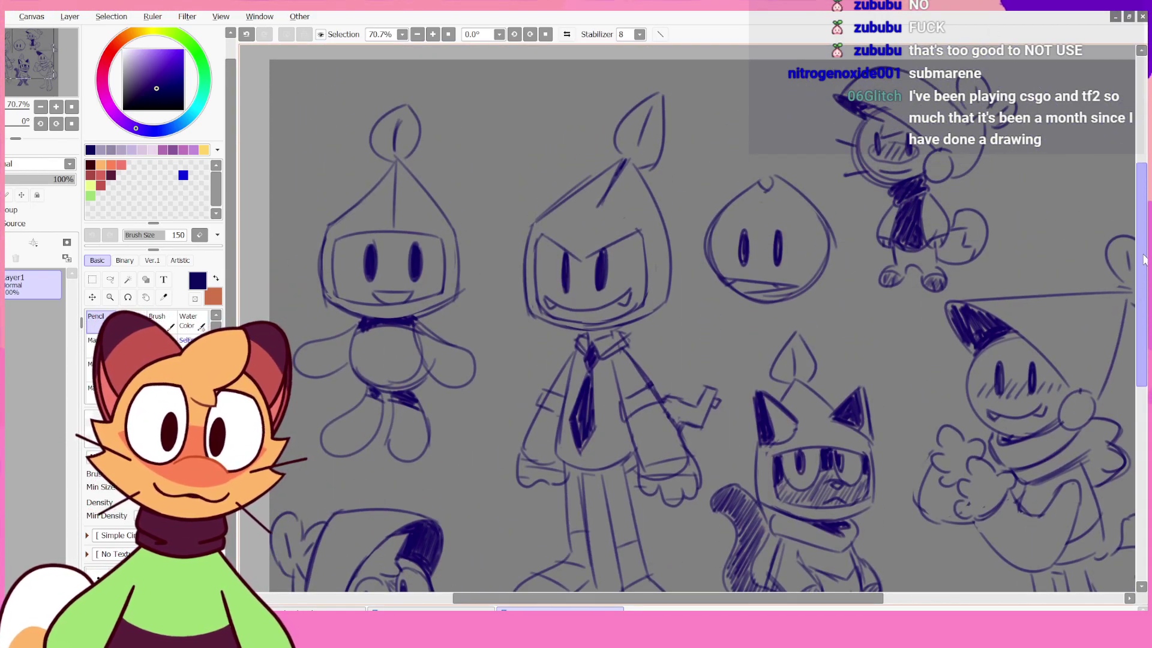
{"action": "left_click_drag", "start_coordinate": [1144, 259], "coordinate": [1144, 393]}
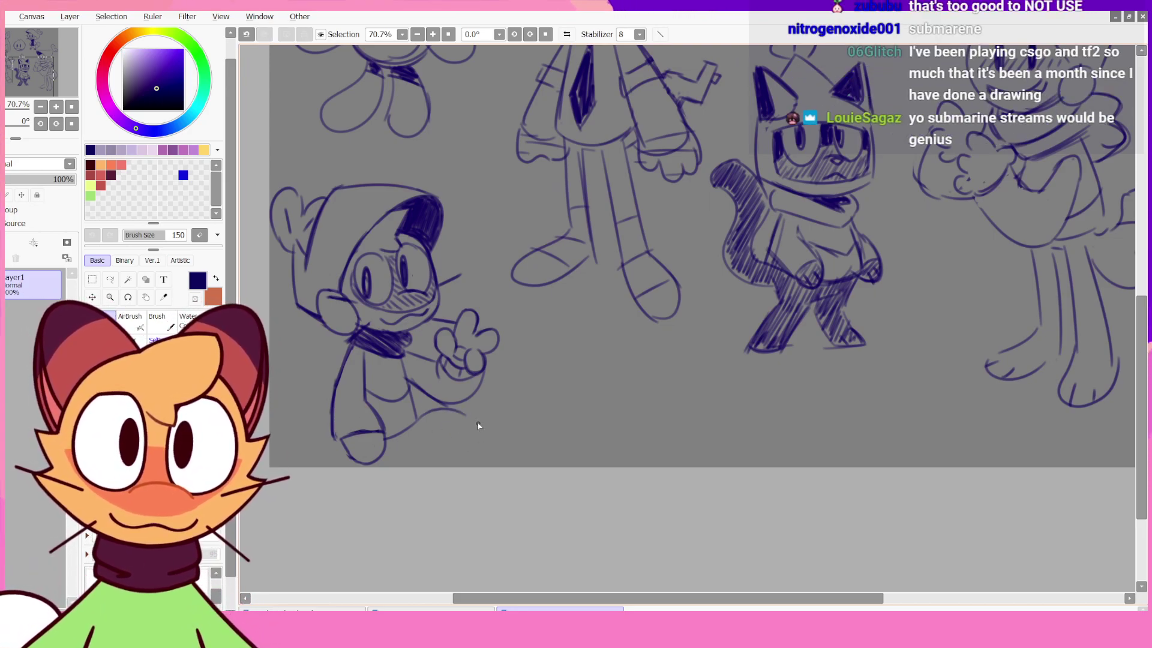
{"action": "mouse_move", "coordinate": [420, 420]}
{"action": "left_mouse_down"}
{"action": "mouse_move", "coordinate": [468, 412]}
{"action": "mouse_move", "coordinate": [495, 447]}
{"action": "left_mouse_up"}
{"action": "key", "text": "ctrl+z"}
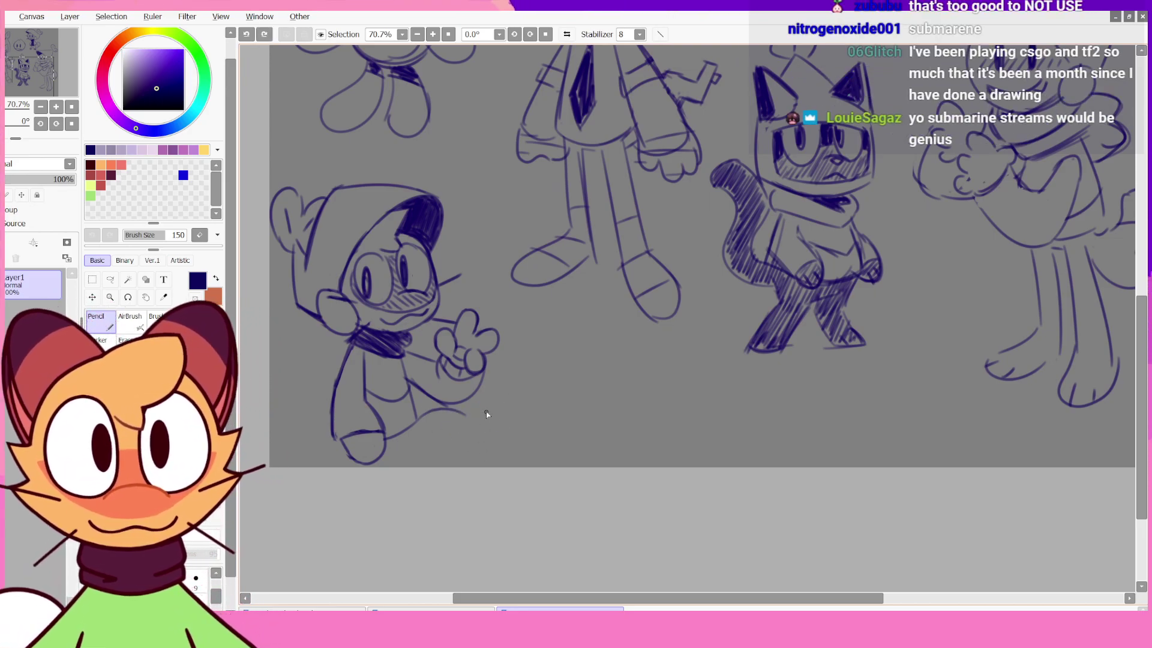
{"action": "mouse_move", "coordinate": [420, 424]}
{"action": "left_mouse_down"}
{"action": "mouse_move", "coordinate": [474, 411]}
{"action": "mouse_move", "coordinate": [472, 426]}
{"action": "mouse_move", "coordinate": [502, 392]}
{"action": "mouse_move", "coordinate": [515, 393]}
{"action": "mouse_move", "coordinate": [517, 413]}
{"action": "mouse_move", "coordinate": [510, 387]}
{"action": "mouse_move", "coordinate": [522, 418]}
{"action": "mouse_move", "coordinate": [526, 408]}
{"action": "mouse_move", "coordinate": [498, 450]}
{"action": "left_mouse_up"}
{"action": "key", "text": "ctrl+z"}
{"action": "mouse_move", "coordinate": [522, 407]}
{"action": "left_mouse_down"}
{"action": "mouse_move", "coordinate": [479, 463]}
{"action": "mouse_move", "coordinate": [424, 463]}
{"action": "left_mouse_up"}
{"action": "key", "text": "ctrl+z"}
{"action": "key", "text": "ctrl+z"}
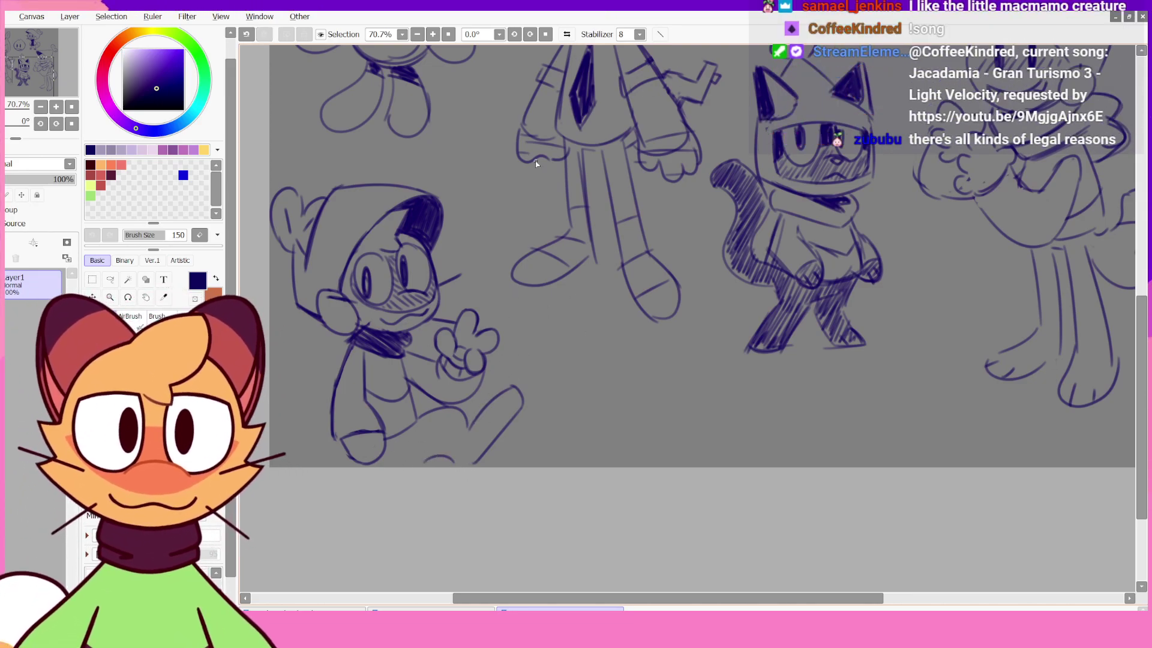
- Try to draw a rounded tail behind the seated character's lowered arm
{"action": "key", "text": "ctrl+z"}
{"action": "left_click_drag", "start_coordinate": [332, 408], "coordinate": [300, 360]}
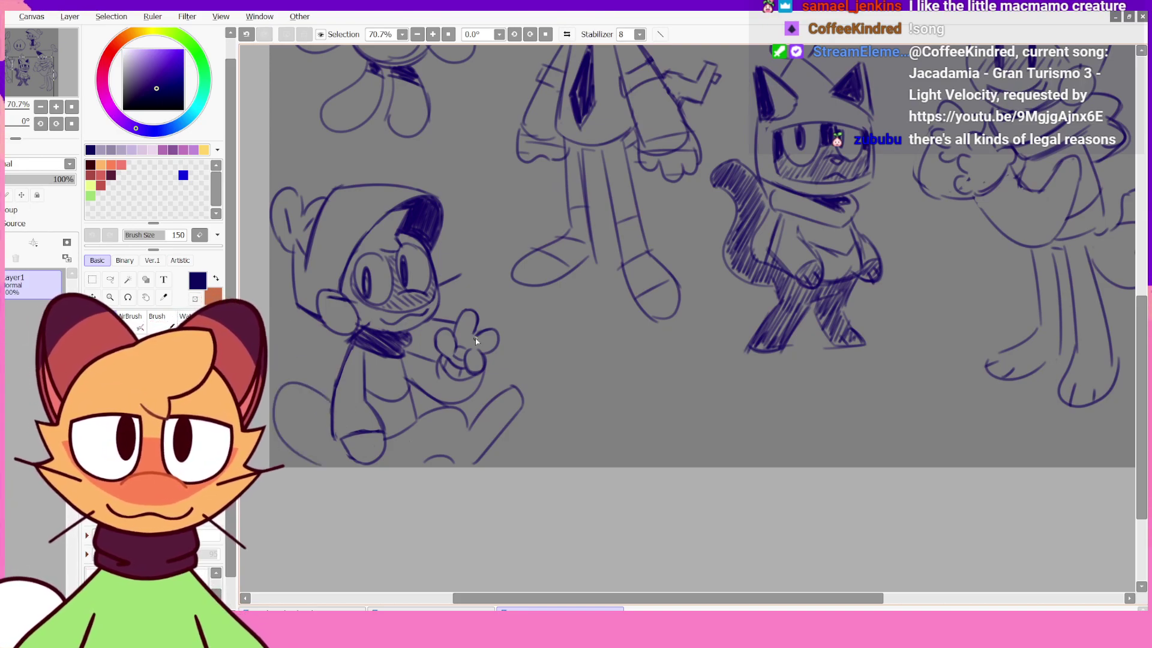
{"action": "key", "text": "ctrl+z"}
- Extend the canvas to add empty space beside and beneath the seated, capped character
{"action": "left_click_drag", "start_coordinate": [668, 365], "coordinate": [674, 399]}
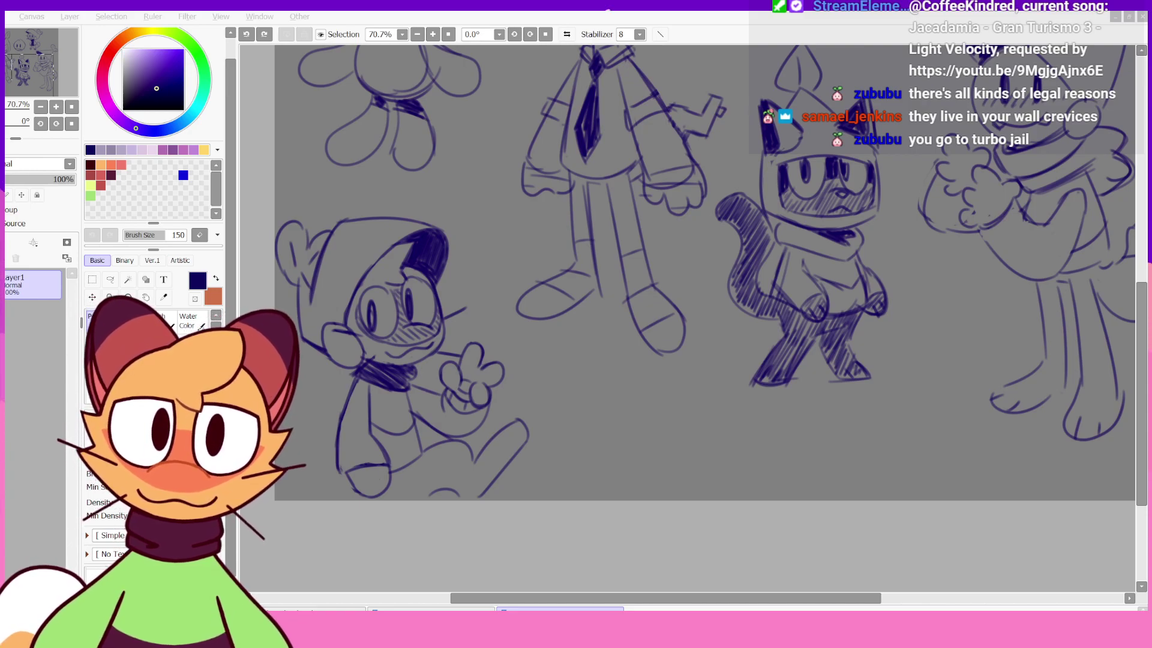
{"action": "left_click", "coordinate": [636, 448]}
{"action": "left_click_drag", "start_coordinate": [729, 418], "coordinate": [823, 394]}
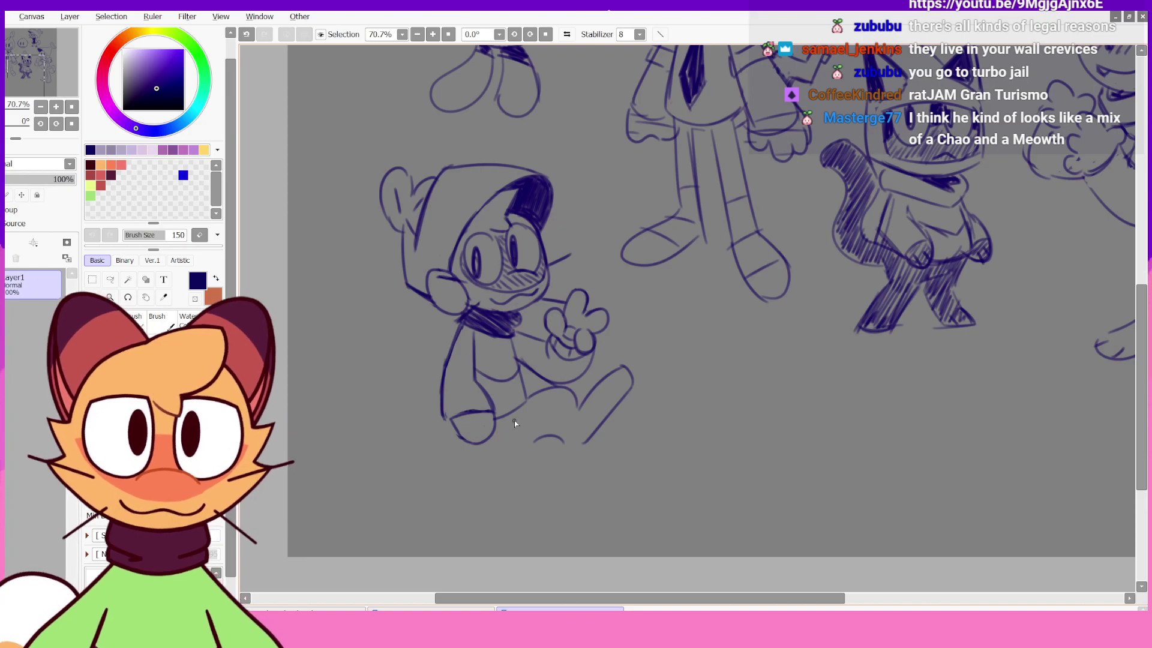
- Draw a large rounded tail curving out from behind the seated character's lowered hand
{"action": "left_click_drag", "start_coordinate": [455, 431], "coordinate": [447, 490]}
{"action": "key", "text": "ctrl+z"}
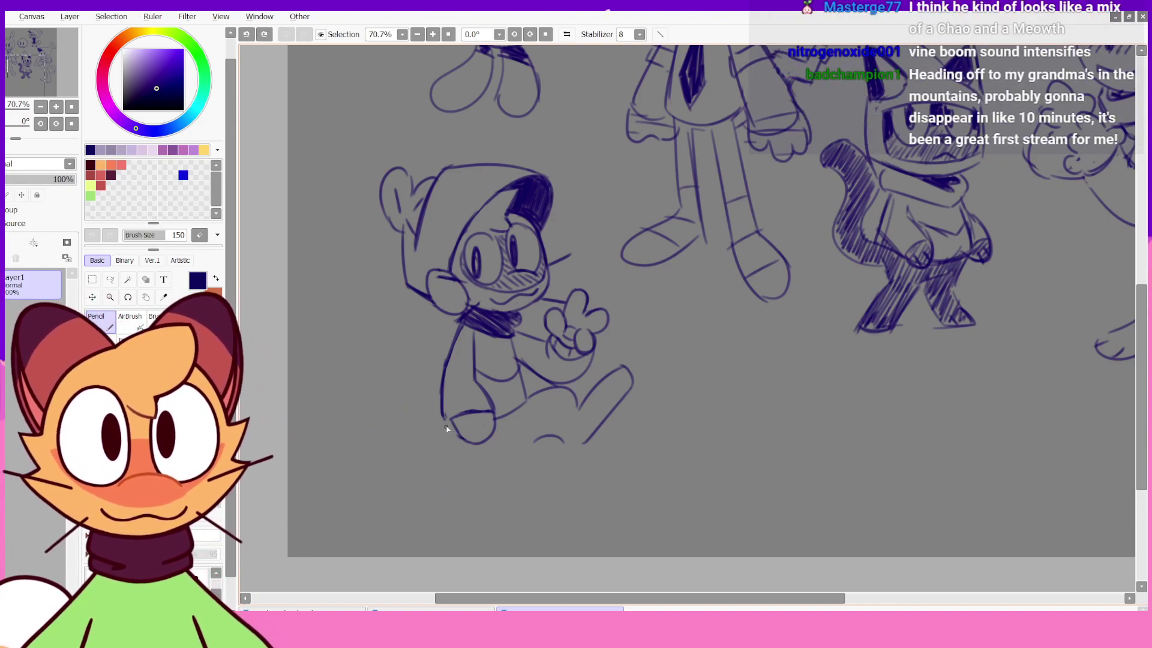
{"action": "left_click_drag", "start_coordinate": [450, 424], "coordinate": [455, 479]}
{"action": "key", "text": "ctrl+z"}
{"action": "left_click_drag", "start_coordinate": [448, 428], "coordinate": [471, 461]}
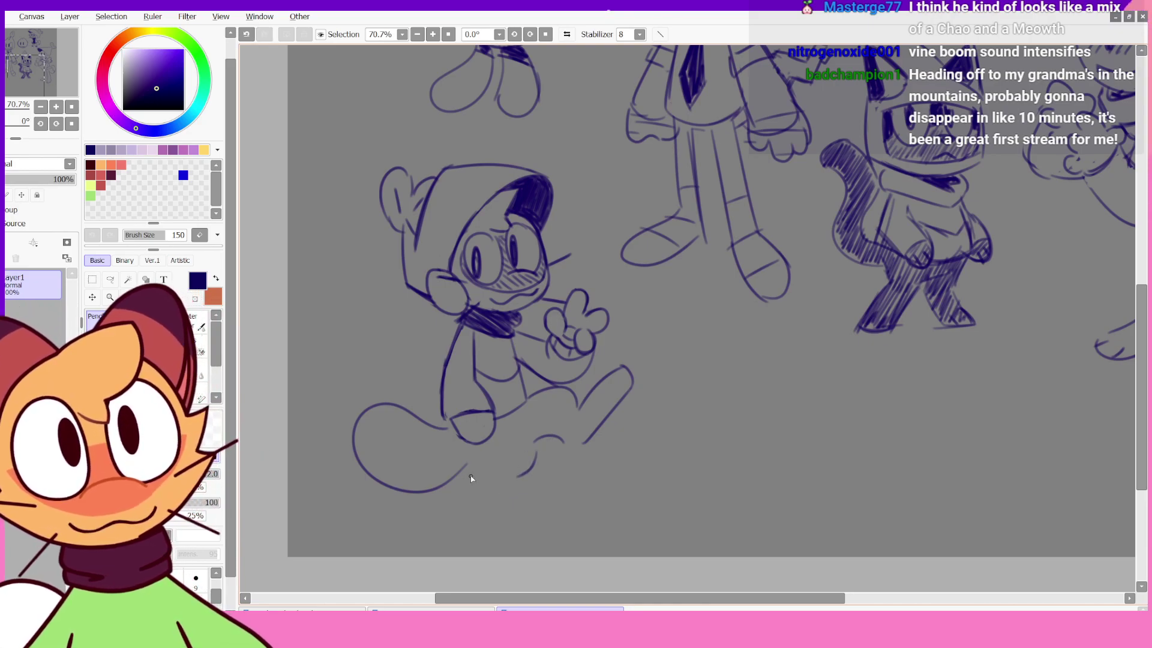
- Draw the near leg's foot with small toe lines beneath the seated character's lowered hand
{"action": "key", "text": "ctrl+z"}
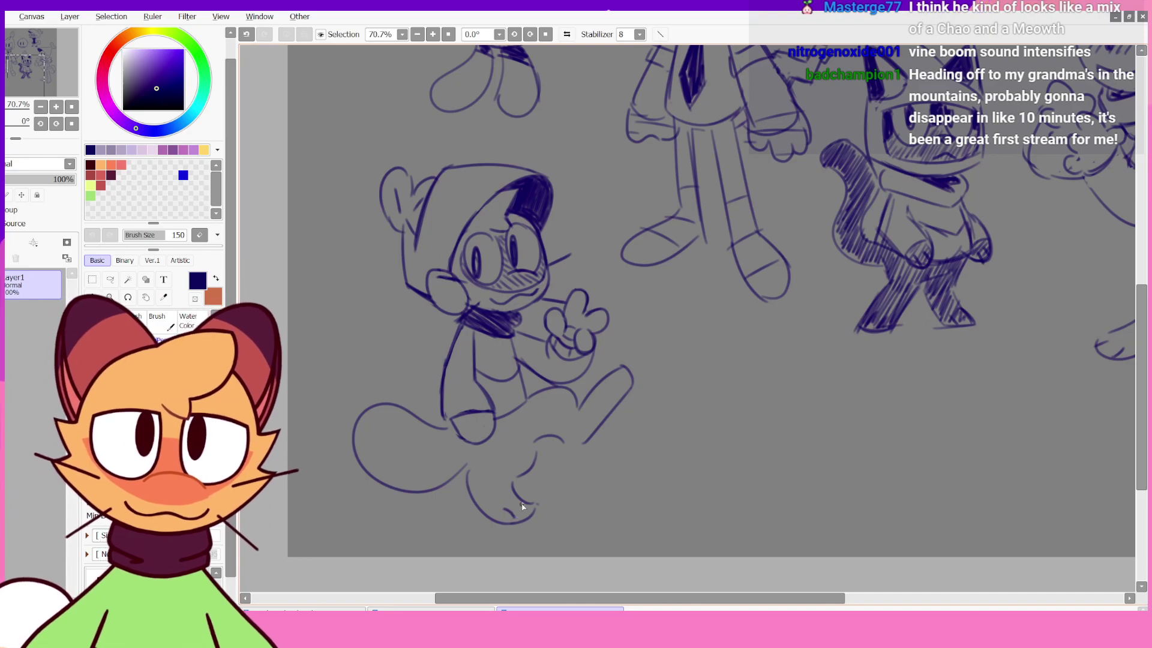
{"action": "key", "text": "ctrl+z"}
{"action": "left_click_drag", "start_coordinate": [467, 478], "coordinate": [473, 467]}
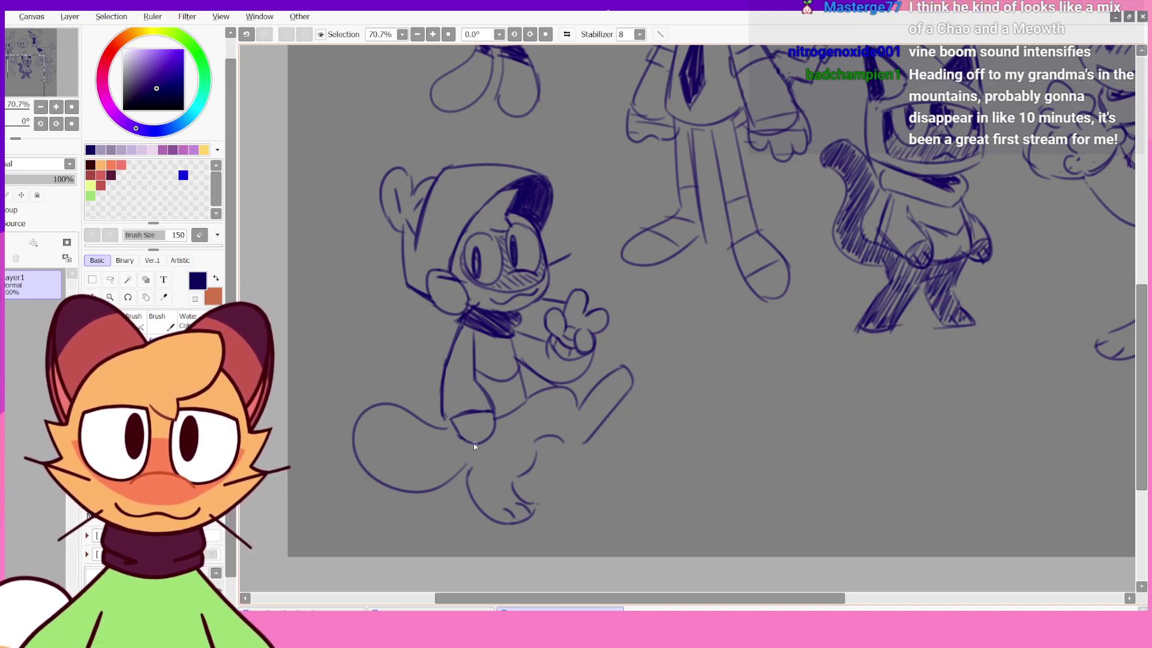
- Add a curled marking line inside the seated character's tail
{"action": "mouse_move", "coordinate": [420, 422]}
{"action": "left_mouse_down"}
{"action": "mouse_move", "coordinate": [385, 461]}
{"action": "mouse_move", "coordinate": [426, 490]}
{"action": "mouse_move", "coordinate": [412, 466]}
{"action": "mouse_move", "coordinate": [428, 491]}
{"action": "left_mouse_up"}
{"action": "key", "text": "ctrl+z"}
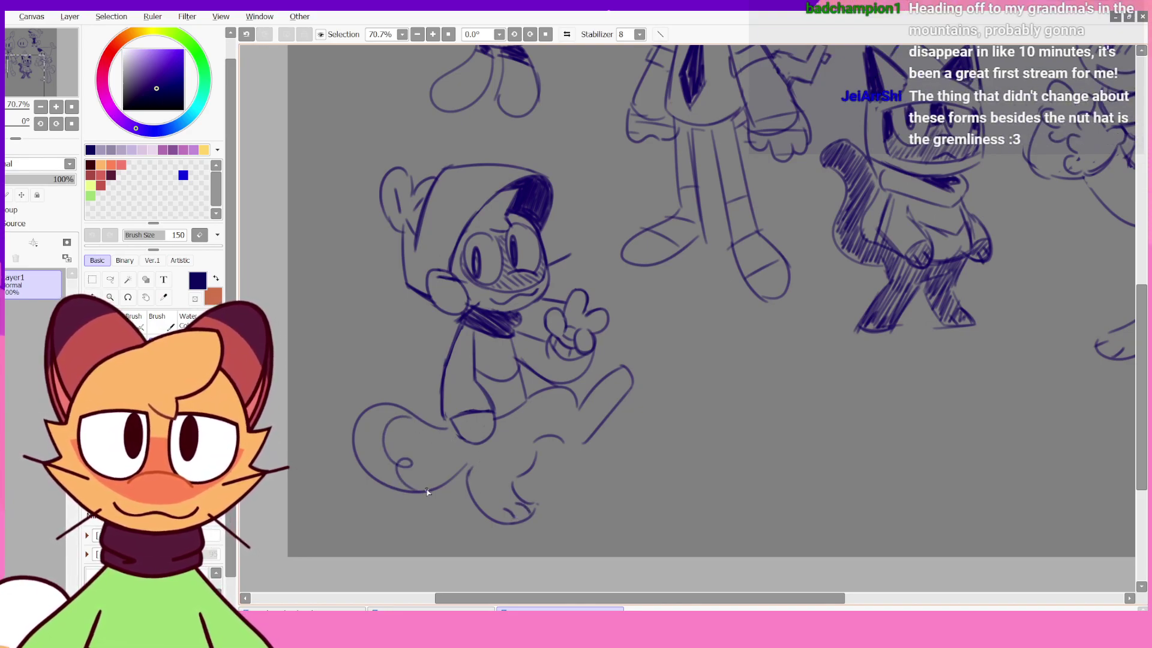
{"action": "key", "text": "ctrl+z"}
- Connect the far leg's underside to the raised foot and add a sole line along that foot
{"action": "left_click_drag", "start_coordinate": [526, 416], "coordinate": [580, 451]}
{"action": "key", "text": "ctrl+z"}
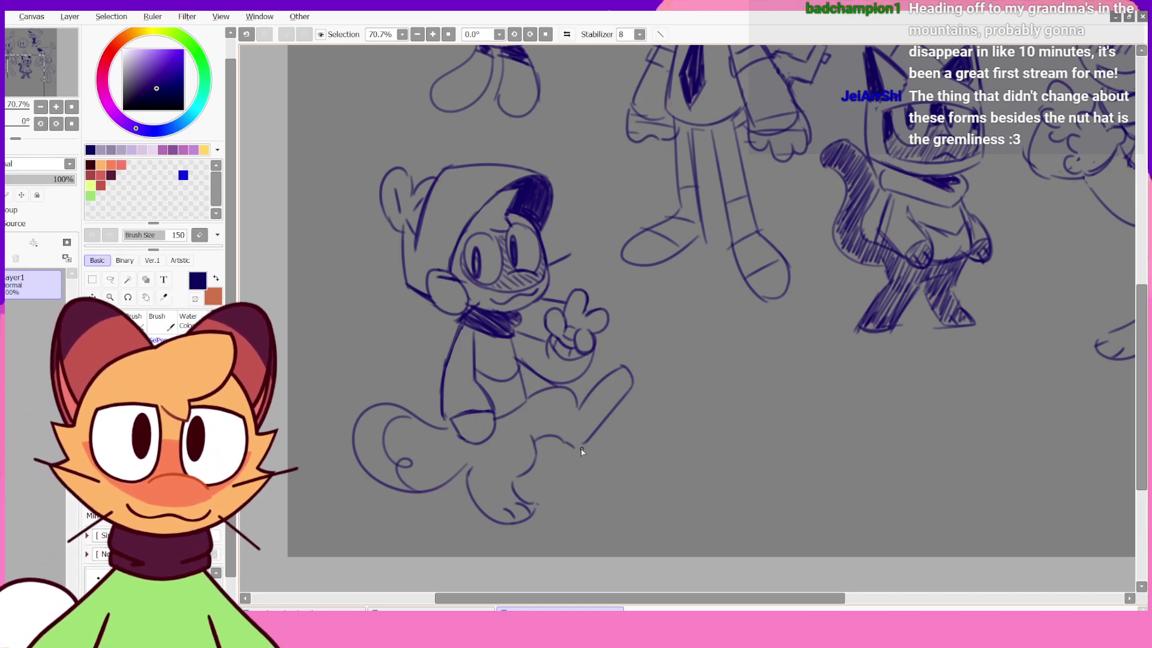
{"action": "left_click_drag", "start_coordinate": [609, 387], "coordinate": [625, 375]}
{"action": "key", "text": "ctrl+z"}
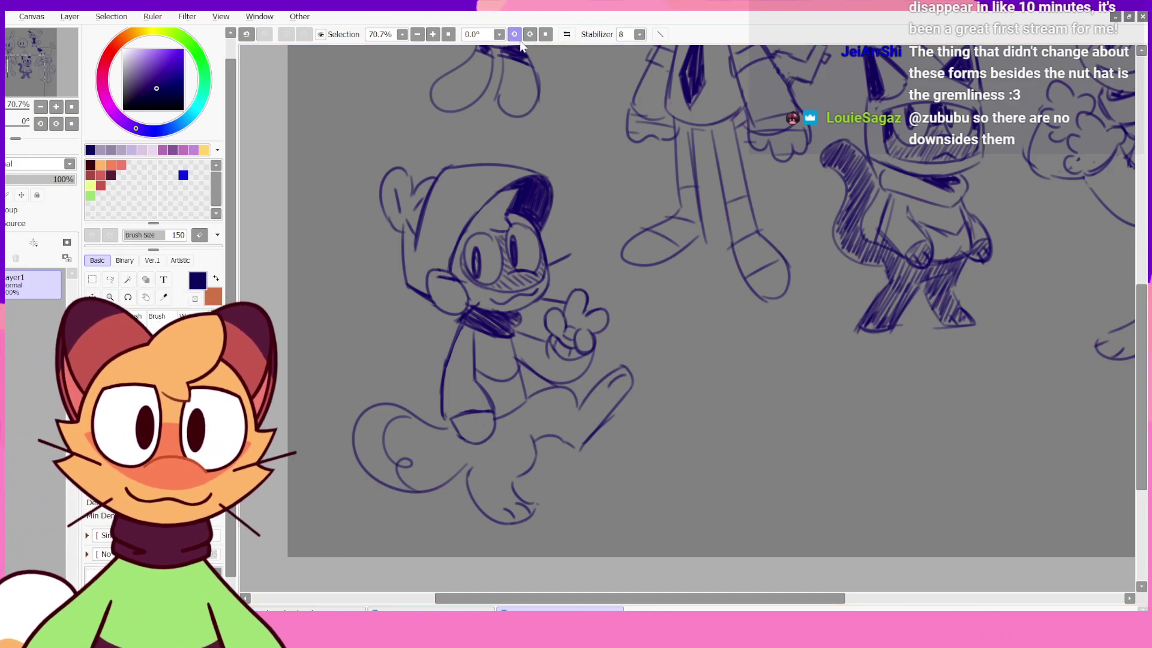
- Refine the near leg's outline between knee and foot in the mirrored view and flip the view back
{"action": "left_click", "coordinate": [566, 34]}
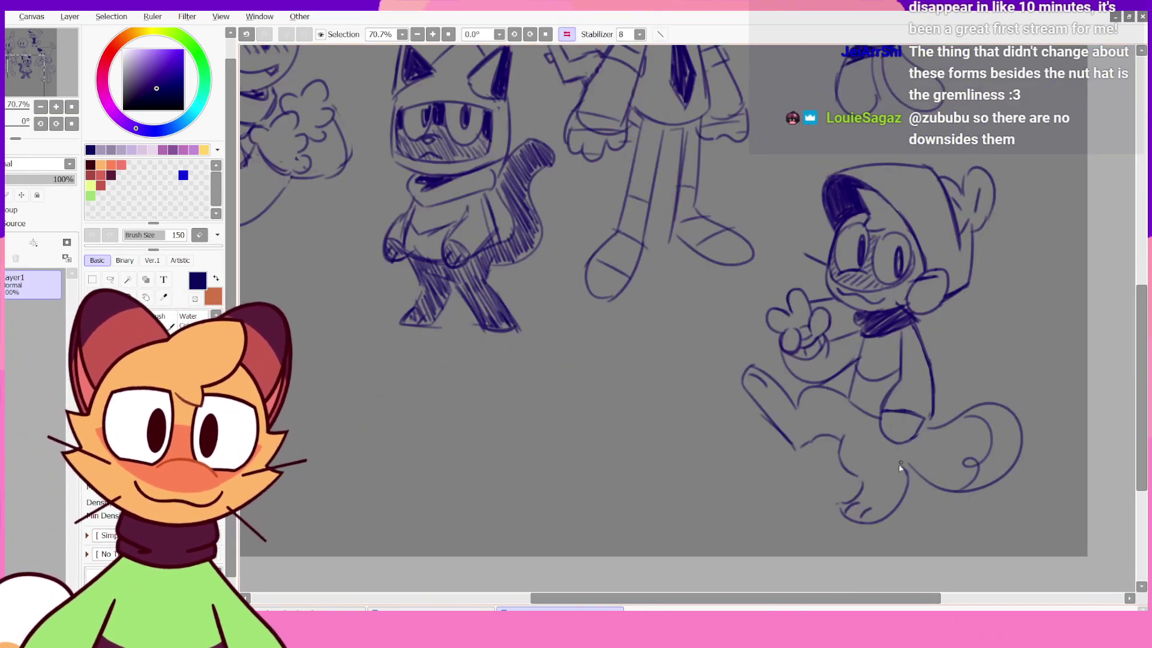
{"action": "left_click_drag", "start_coordinate": [900, 455], "coordinate": [905, 469]}
{"action": "key", "text": "ctrl+z"}
{"action": "key", "text": "ctrl+z"}
{"action": "key", "text": "ctrl+z"}
{"action": "key", "text": "ctrl+z"}
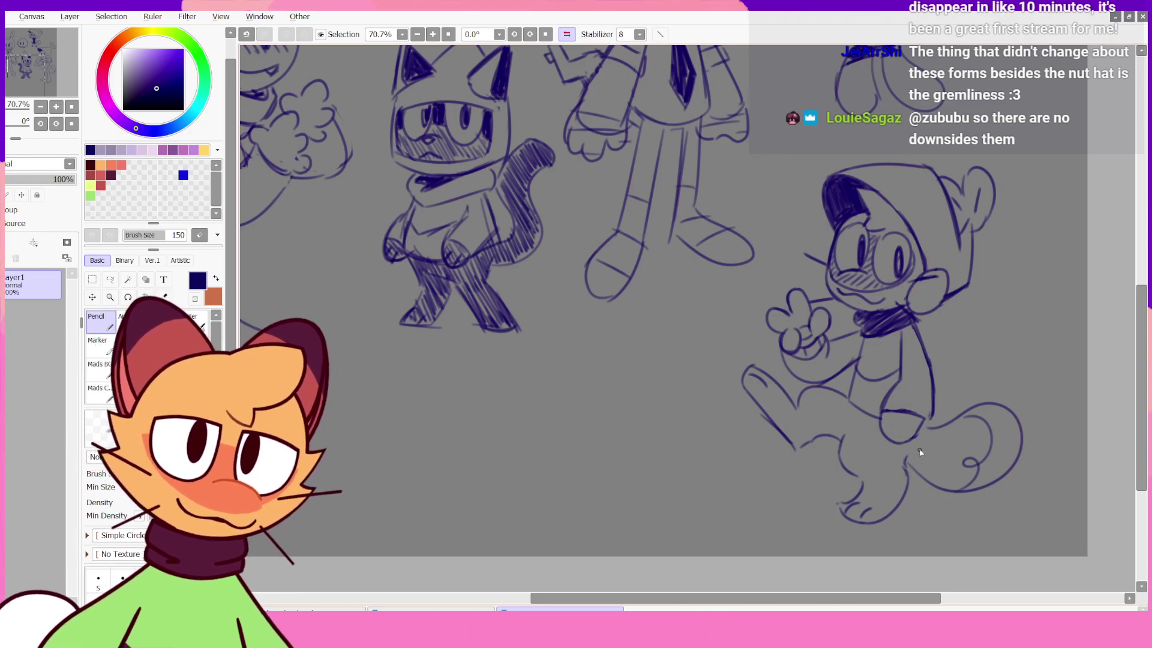
{"action": "left_click_drag", "start_coordinate": [845, 438], "coordinate": [860, 478]}
{"action": "left_click", "coordinate": [566, 34]}
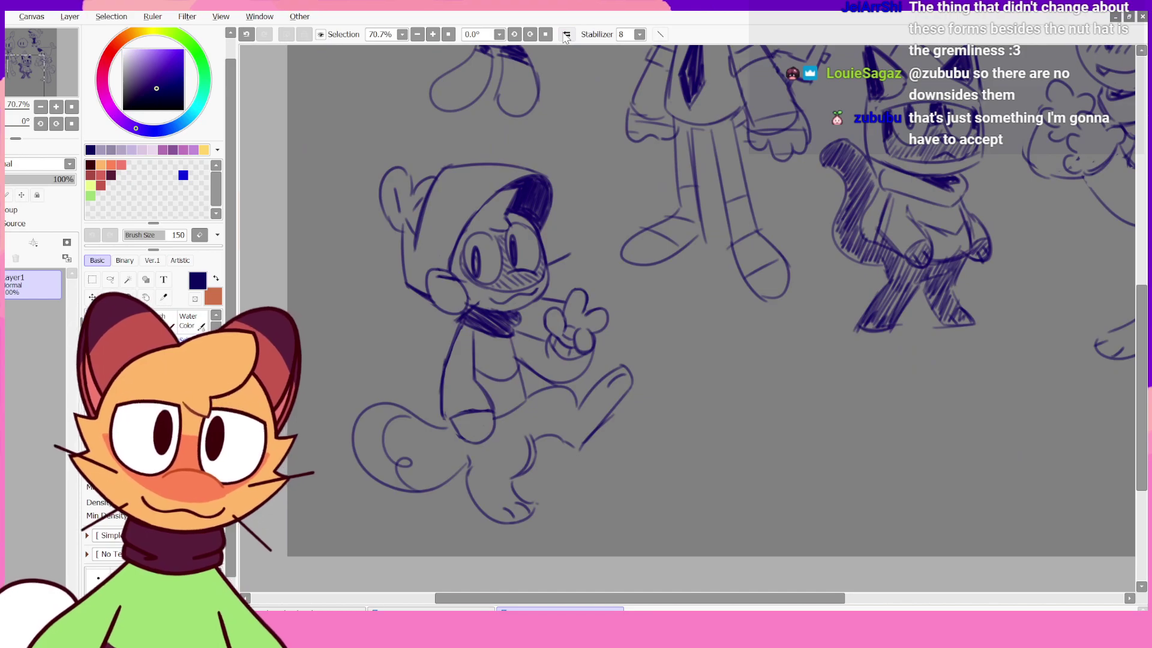
- Redraw the front line of the seated character's torso, running from below the scarf down to the waist
{"action": "key", "text": "ctrl+z"}
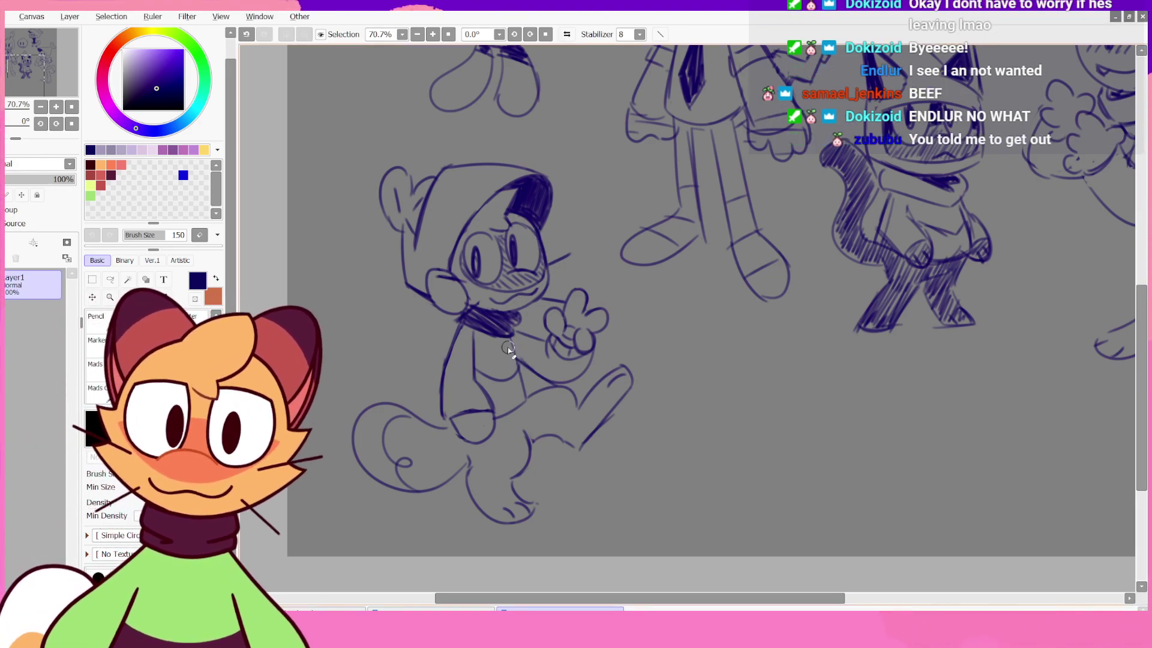
{"action": "key", "text": "ctrl+z"}
{"action": "left_click_drag", "start_coordinate": [512, 348], "coordinate": [527, 396]}
{"action": "key", "text": "ctrl+z"}
{"action": "key", "text": "ctrl+z"}
{"action": "key", "text": "ctrl+z"}
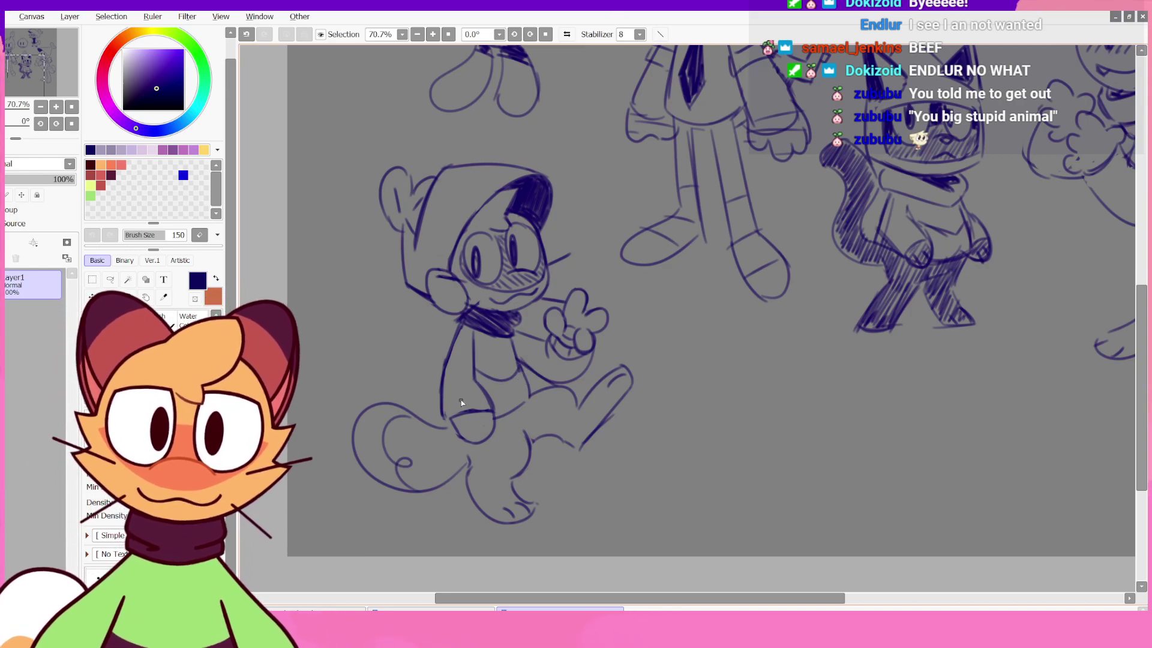
- Sketch a sleeve cuff above the hand of the seated character's lowered arm, undoing the strokes that miss
{"action": "mouse_move", "coordinate": [448, 407]}
{"action": "left_mouse_down"}
{"action": "mouse_move", "coordinate": [486, 396]}
{"action": "mouse_move", "coordinate": [513, 371]}
{"action": "mouse_move", "coordinate": [446, 411]}
{"action": "mouse_move", "coordinate": [488, 406]}
{"action": "mouse_move", "coordinate": [460, 423]}
{"action": "mouse_move", "coordinate": [499, 428]}
{"action": "mouse_move", "coordinate": [491, 390]}
{"action": "mouse_move", "coordinate": [455, 425]}
{"action": "mouse_move", "coordinate": [494, 426]}
{"action": "mouse_move", "coordinate": [465, 414]}
{"action": "mouse_move", "coordinate": [455, 424]}
{"action": "mouse_move", "coordinate": [485, 414]}
{"action": "mouse_move", "coordinate": [459, 415]}
{"action": "mouse_move", "coordinate": [480, 418]}
{"action": "mouse_move", "coordinate": [478, 347]}
{"action": "mouse_move", "coordinate": [459, 416]}
{"action": "left_mouse_up"}
{"action": "key", "text": "ctrl+z"}
{"action": "key", "text": "ctrl+z"}
{"action": "key", "text": "ctrl+z"}
{"action": "key", "text": "ctrl+z"}
{"action": "key", "text": "ctrl+z"}
{"action": "key", "text": "ctrl+z"}
{"action": "key", "text": "ctrl+z"}
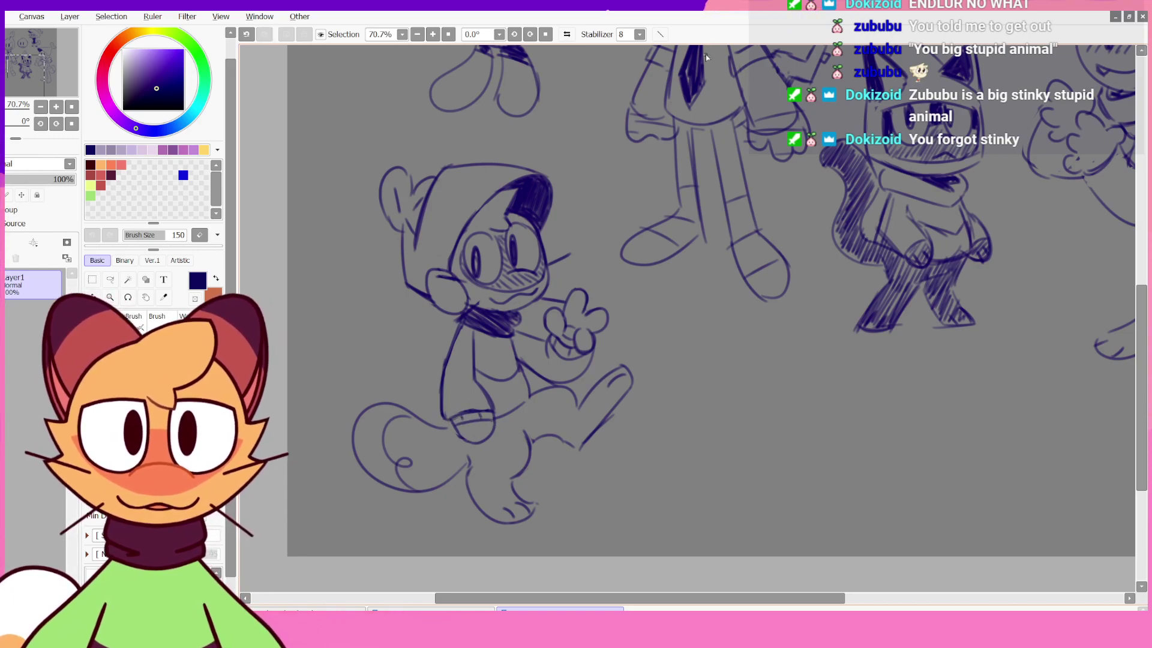
- Rework the mouth line on the seated character's face, undoing unwanted strokes
{"action": "mouse_move", "coordinate": [505, 305]}
{"action": "left_mouse_down"}
{"action": "mouse_move", "coordinate": [534, 295]}
{"action": "mouse_move", "coordinate": [485, 293]}
{"action": "mouse_move", "coordinate": [501, 301]}
{"action": "left_mouse_up"}
{"action": "key", "text": "ctrl+z"}
{"action": "key", "text": "ctrl+z"}
{"action": "key", "text": "ctrl+z"}
{"action": "key", "text": "ctrl+z"}
{"action": "key", "text": "ctrl+z"}
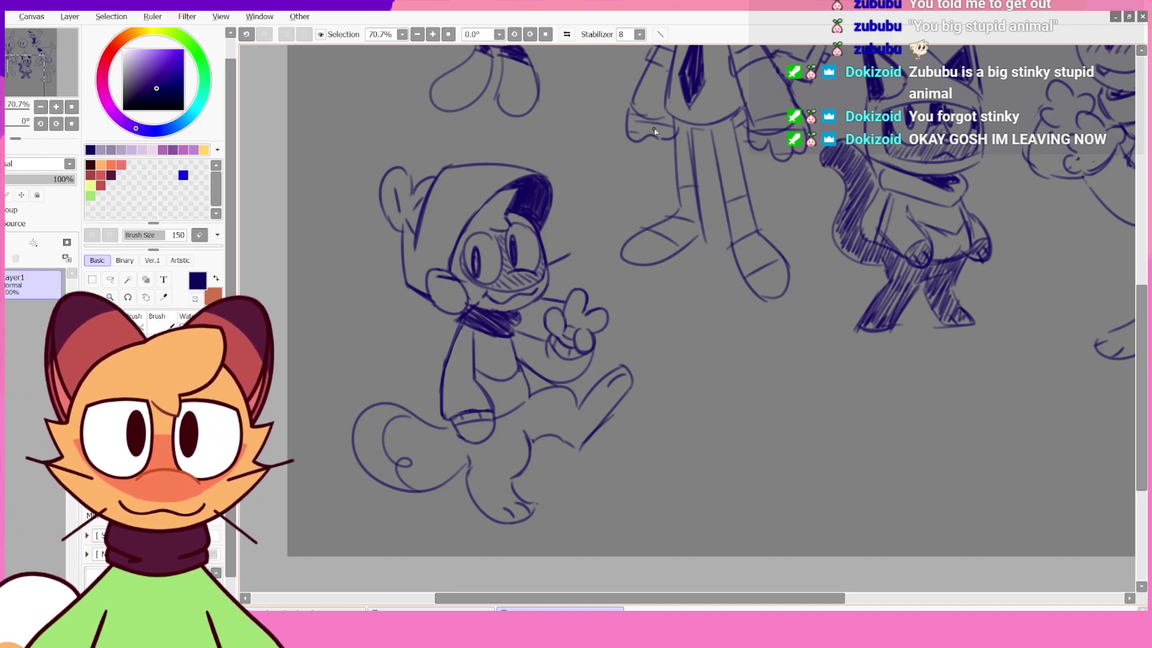
{"action": "key", "text": "ctrl+z"}
- Check the sketch mirrored and add finger lines to the seated character's lowered hand
{"action": "left_click", "coordinate": [567, 34]}
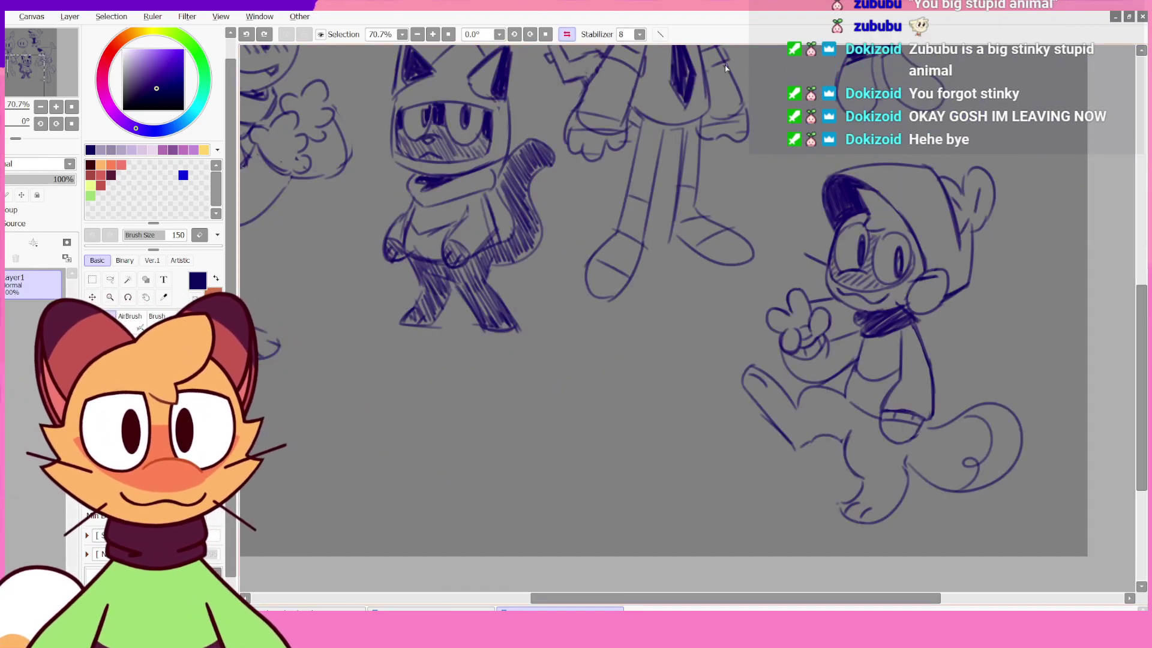
{"action": "left_click", "coordinate": [567, 34]}
{"action": "left_click_drag", "start_coordinate": [581, 410], "coordinate": [532, 436]}
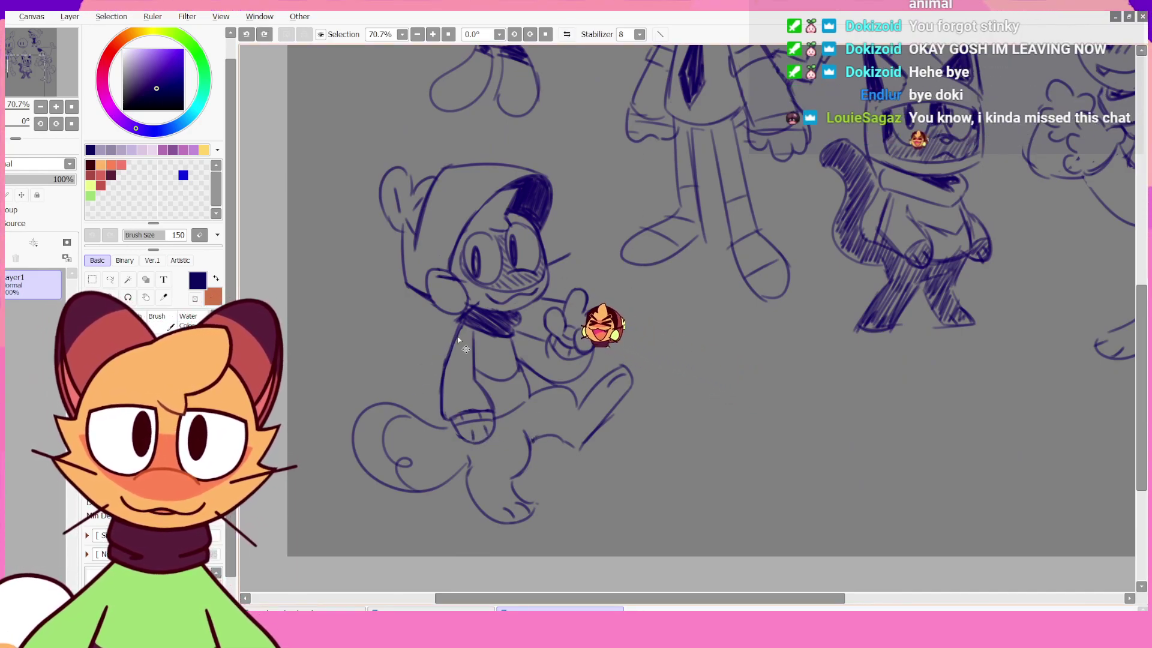
{"action": "left_click_drag", "start_coordinate": [460, 331], "coordinate": [403, 395]}
{"action": "left_click_drag", "start_coordinate": [472, 354], "coordinate": [423, 418]}
{"action": "key", "text": "ctrl+z"}
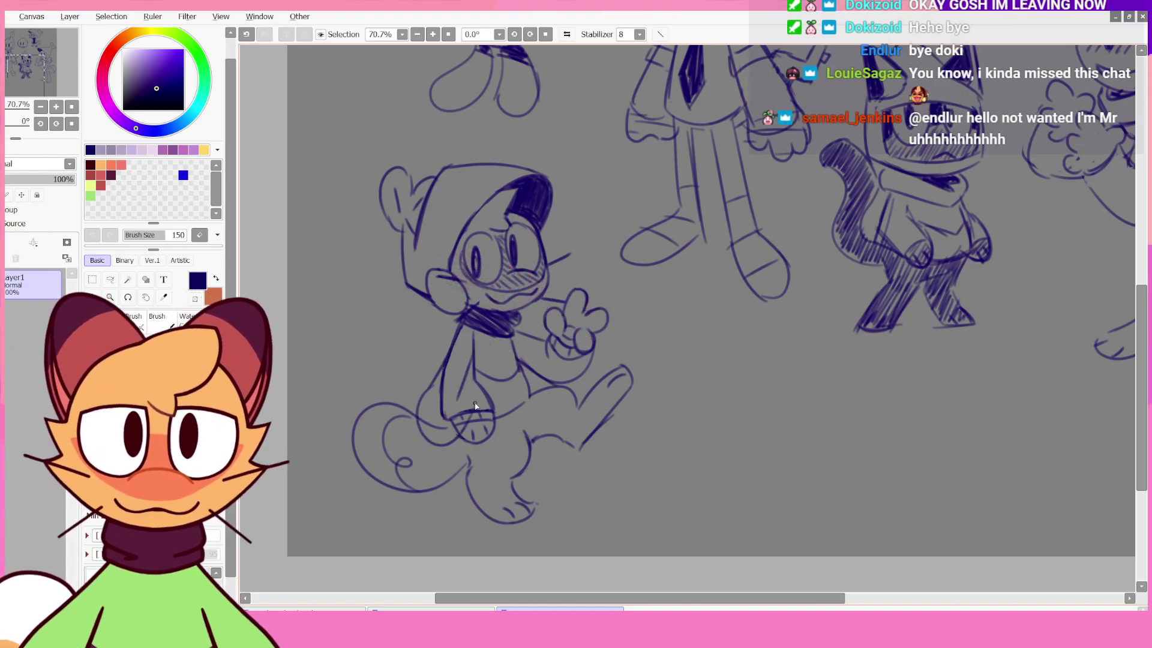
{"action": "key", "text": "ctrl+z"}
{"action": "key", "text": "ctrl+z"}
{"action": "key", "text": "ctrl+z"}
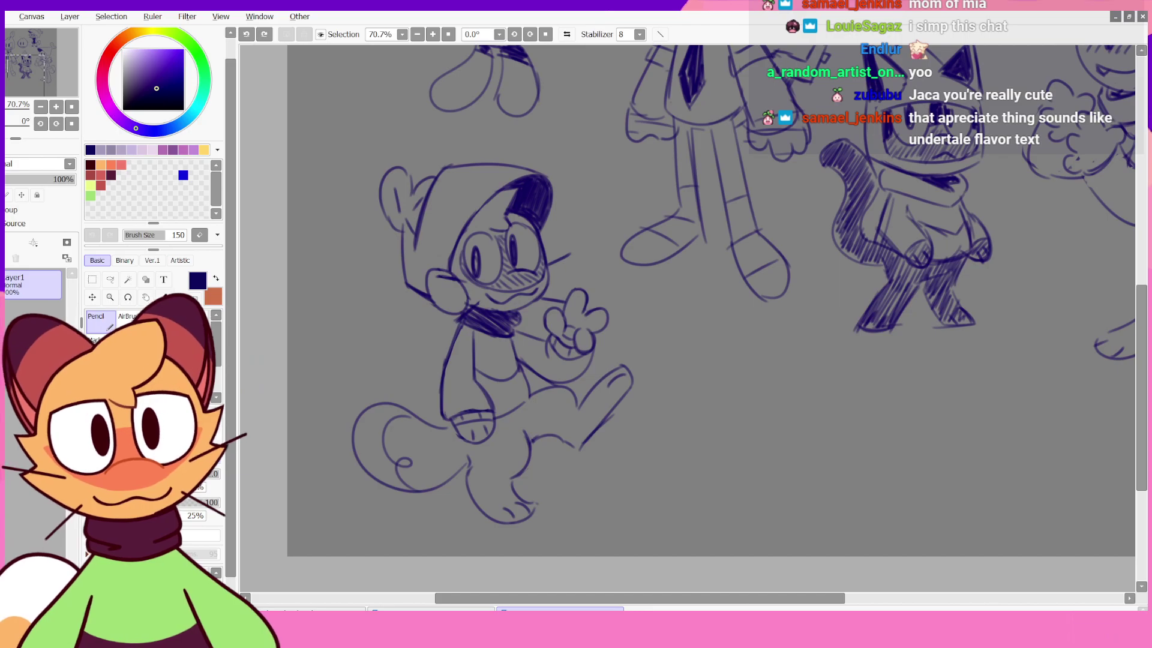
{"action": "left_click_drag", "start_coordinate": [471, 412], "coordinate": [493, 410]}
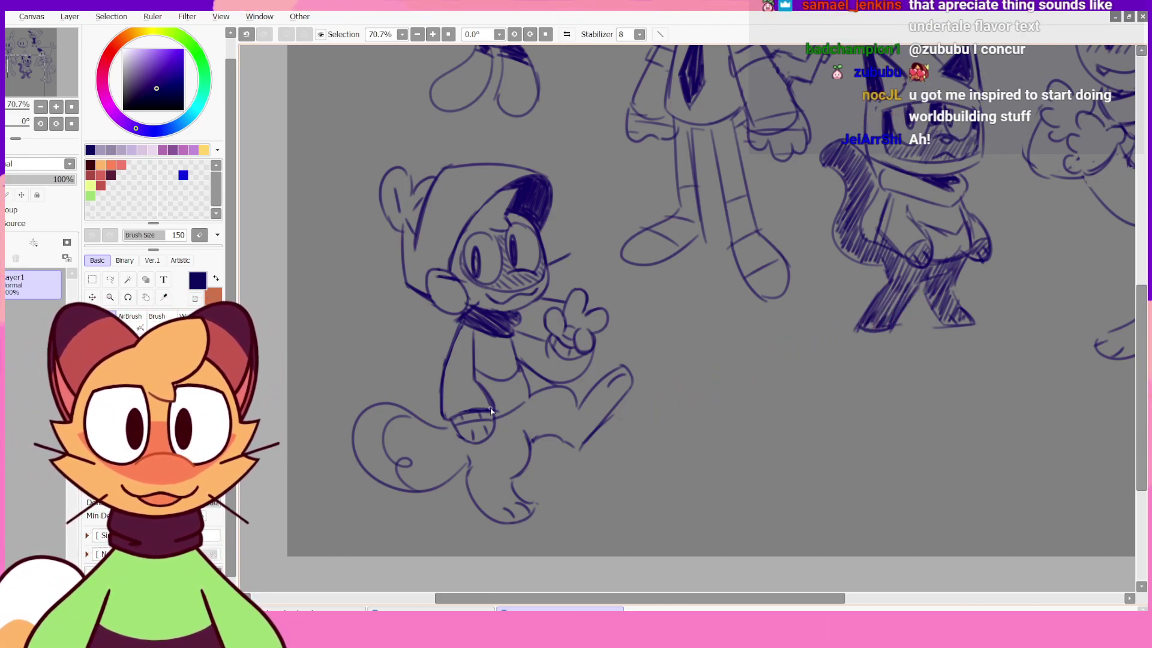
{"action": "left_click", "coordinate": [566, 34]}
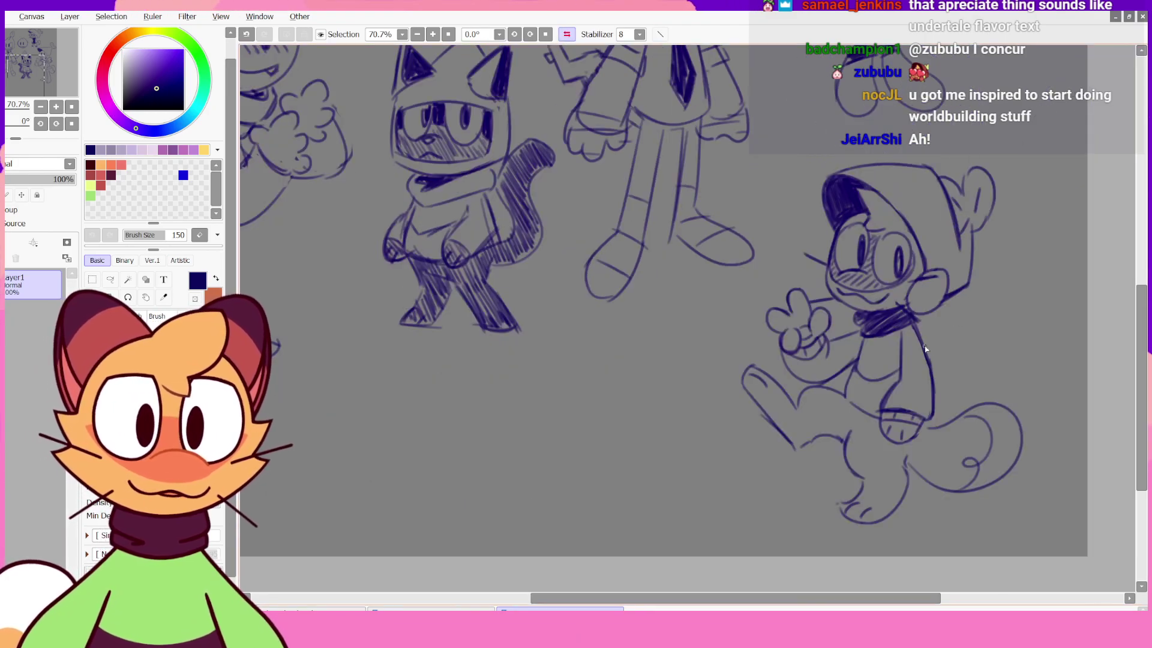
{"action": "left_click_drag", "start_coordinate": [916, 328], "coordinate": [954, 381]}
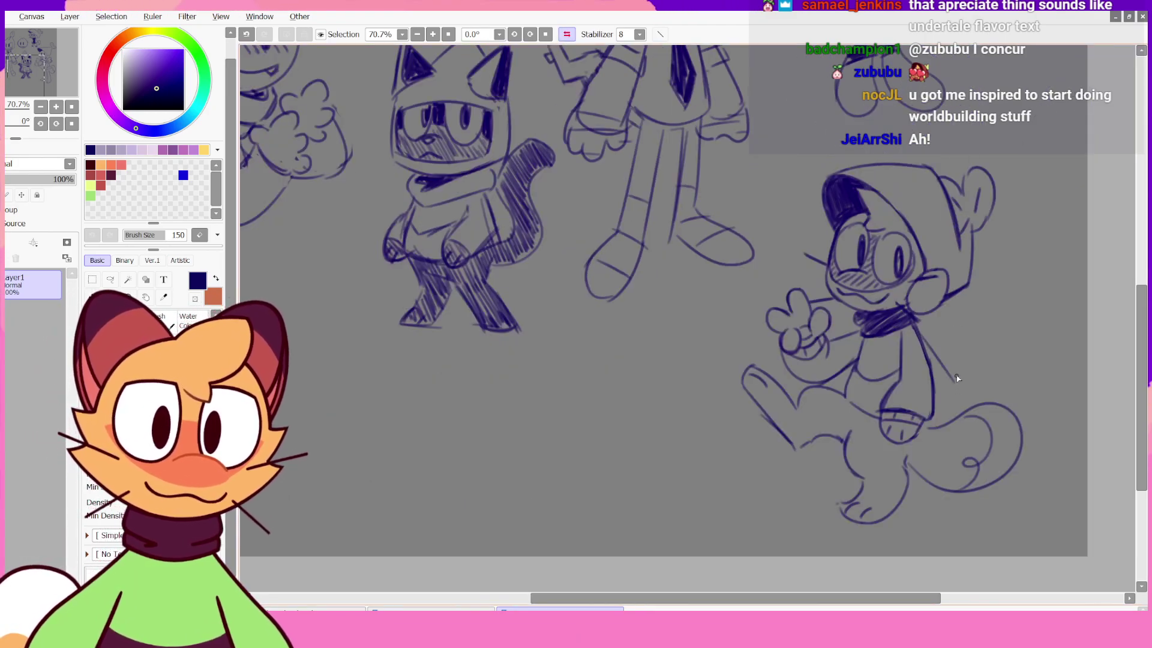
{"action": "left_click", "coordinate": [566, 34]}
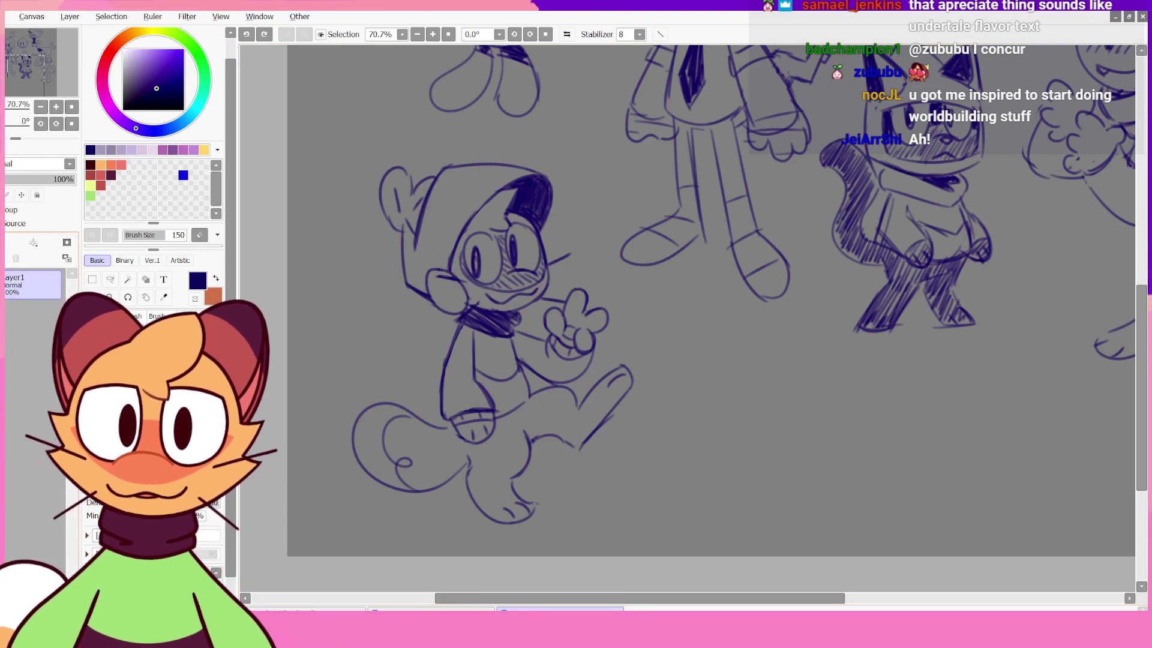
- Add a new layer, pick a dark crimson colour and sketch the two side edges of a cape behind the seated character's lowered arm
{"action": "key", "text": "ctrl+shift+n"}
{"action": "mouse_move", "coordinate": [136, 128]}
{"action": "left_mouse_down"}
{"action": "mouse_move", "coordinate": [116, 117]}
{"action": "mouse_move", "coordinate": [103, 83]}
{"action": "left_mouse_up"}
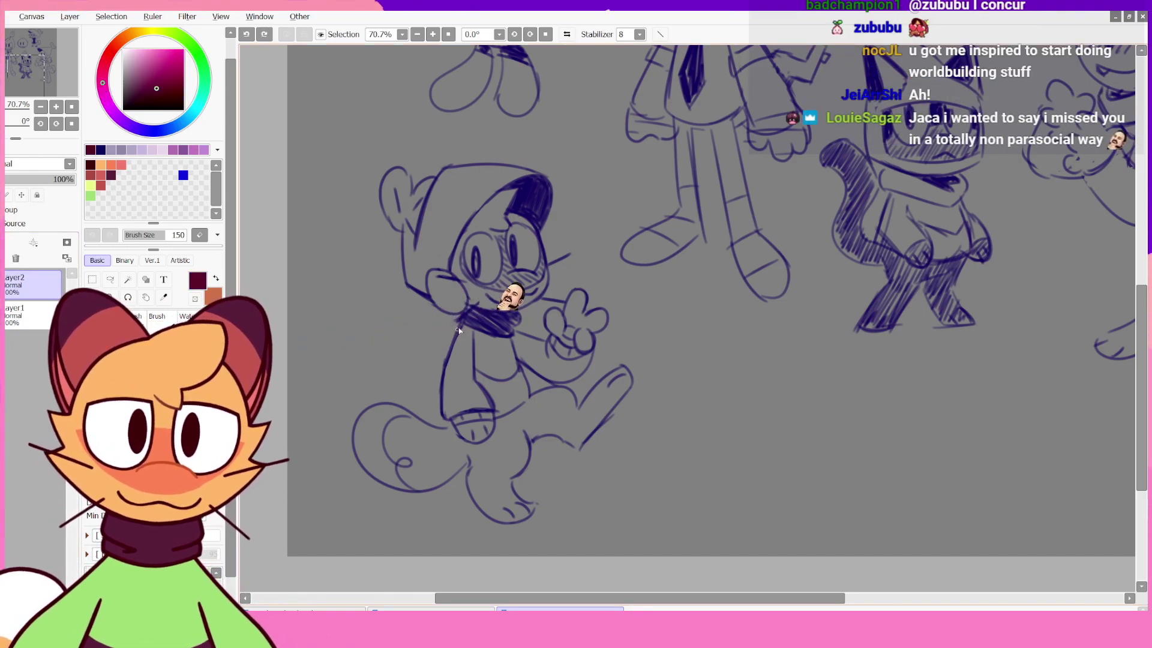
{"action": "left_click_drag", "start_coordinate": [457, 330], "coordinate": [418, 373]}
{"action": "mouse_move", "coordinate": [470, 350]}
{"action": "left_mouse_down"}
{"action": "mouse_move", "coordinate": [451, 394]}
{"action": "mouse_move", "coordinate": [388, 420]}
{"action": "left_mouse_up"}
{"action": "key", "text": "ctrl+z"}
{"action": "mouse_move", "coordinate": [414, 380]}
{"action": "left_mouse_down"}
{"action": "mouse_move", "coordinate": [393, 417]}
{"action": "mouse_move", "coordinate": [459, 398]}
{"action": "mouse_move", "coordinate": [402, 445]}
{"action": "mouse_move", "coordinate": [450, 416]}
{"action": "left_mouse_up"}
{"action": "key", "text": "ctrl+z"}
{"action": "key", "text": "ctrl+z"}
- Sketch the cape's wavy bottom hem over the tail in a mirrored view, undoing bad strokes, and restore the normal view
{"action": "left_click", "coordinate": [570, 36]}
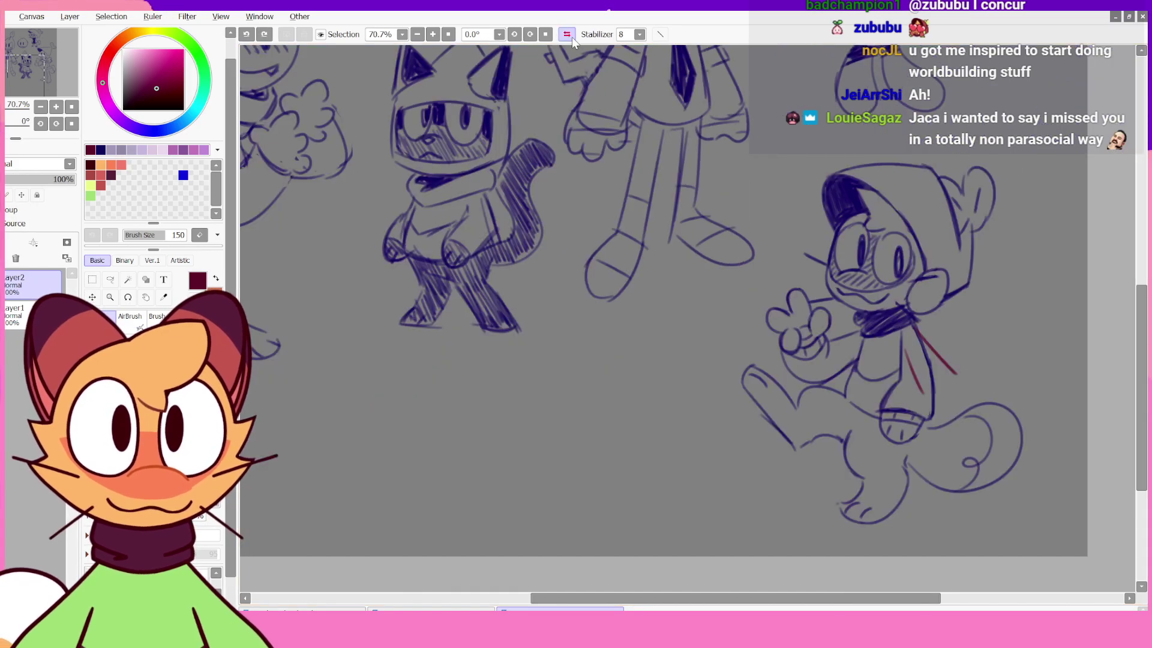
{"action": "mouse_move", "coordinate": [920, 387]}
{"action": "left_mouse_down"}
{"action": "mouse_move", "coordinate": [979, 427]}
{"action": "mouse_move", "coordinate": [989, 399]}
{"action": "mouse_move", "coordinate": [952, 372]}
{"action": "mouse_move", "coordinate": [986, 385]}
{"action": "mouse_move", "coordinate": [954, 372]}
{"action": "mouse_move", "coordinate": [990, 396]}
{"action": "mouse_move", "coordinate": [990, 414]}
{"action": "mouse_move", "coordinate": [954, 418]}
{"action": "mouse_move", "coordinate": [961, 425]}
{"action": "mouse_move", "coordinate": [935, 414]}
{"action": "mouse_move", "coordinate": [958, 424]}
{"action": "left_mouse_up"}
{"action": "key", "text": "ctrl+z"}
{"action": "key", "text": "ctrl+z"}
{"action": "key", "text": "ctrl+z"}
{"action": "key", "text": "ctrl+z"}
{"action": "key", "text": "ctrl+z"}
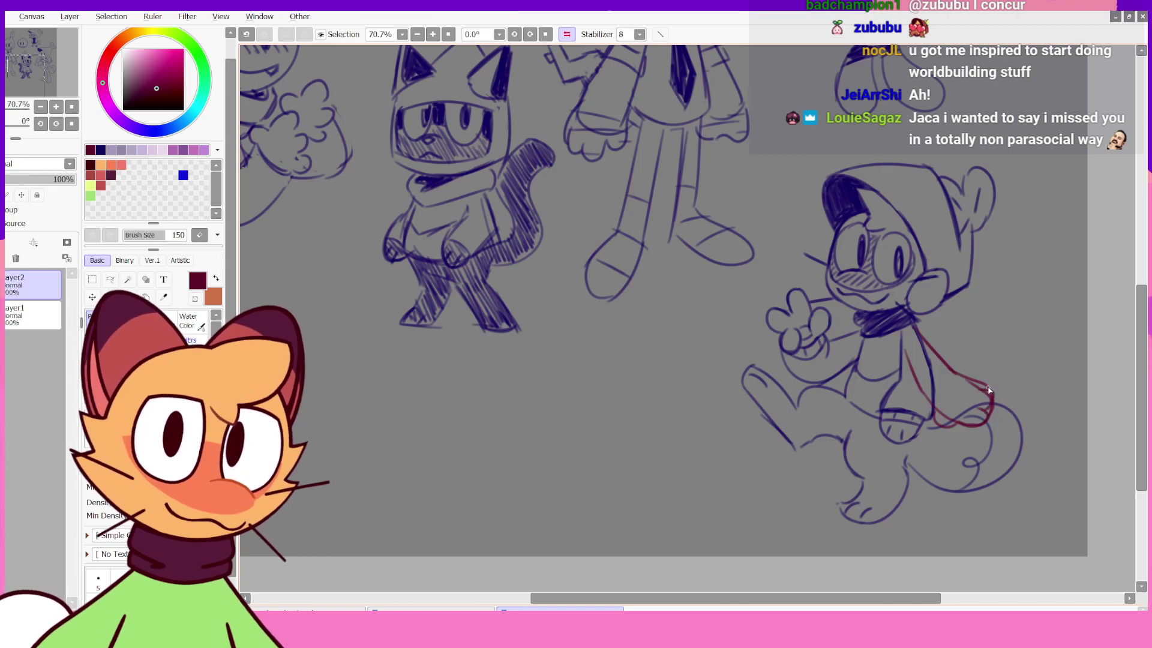
{"action": "left_click_drag", "start_coordinate": [988, 388], "coordinate": [954, 372]}
{"action": "key", "text": "ctrl+z"}
{"action": "key", "text": "ctrl+z"}
{"action": "left_click", "coordinate": [566, 34]}
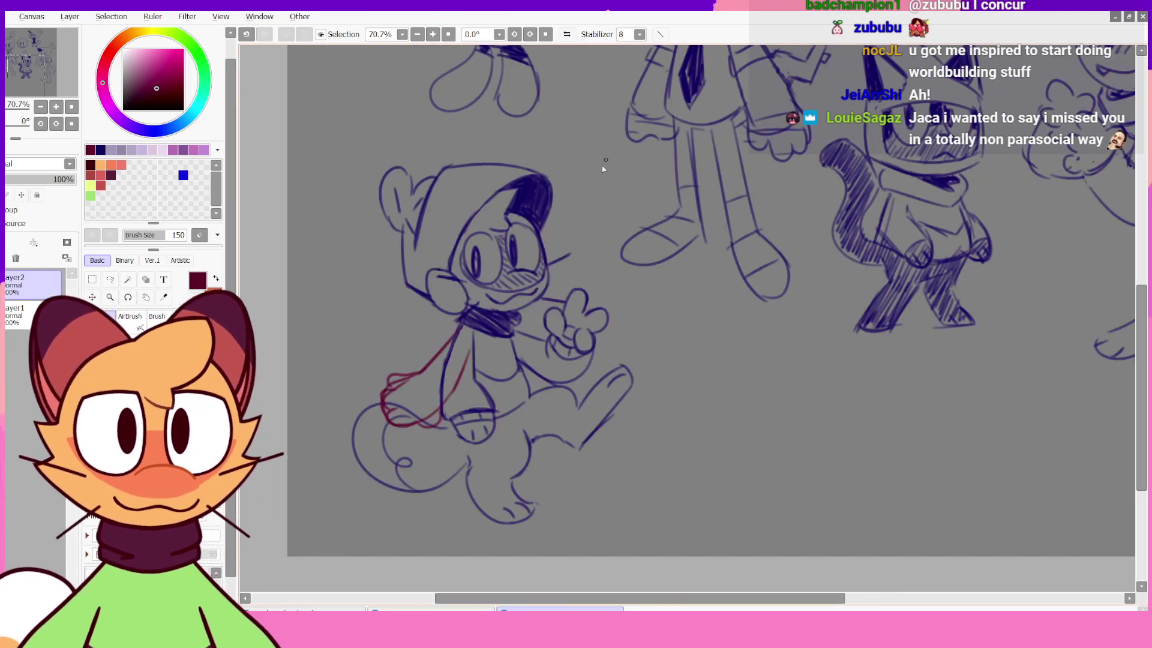
- Add a curved fold line inside the cape and retrace its outer edge up to the scarf
{"action": "key", "text": "ctrl+z"}
{"action": "left_click_drag", "start_coordinate": [414, 377], "coordinate": [437, 415]}
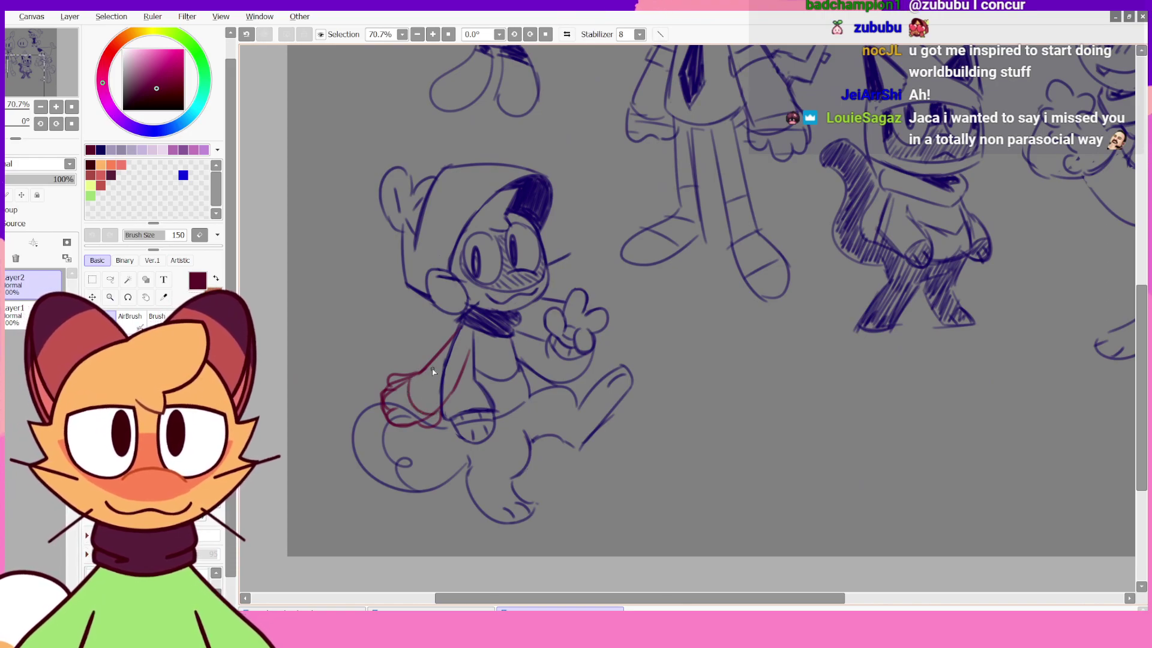
{"action": "left_click_drag", "start_coordinate": [411, 375], "coordinate": [454, 337]}
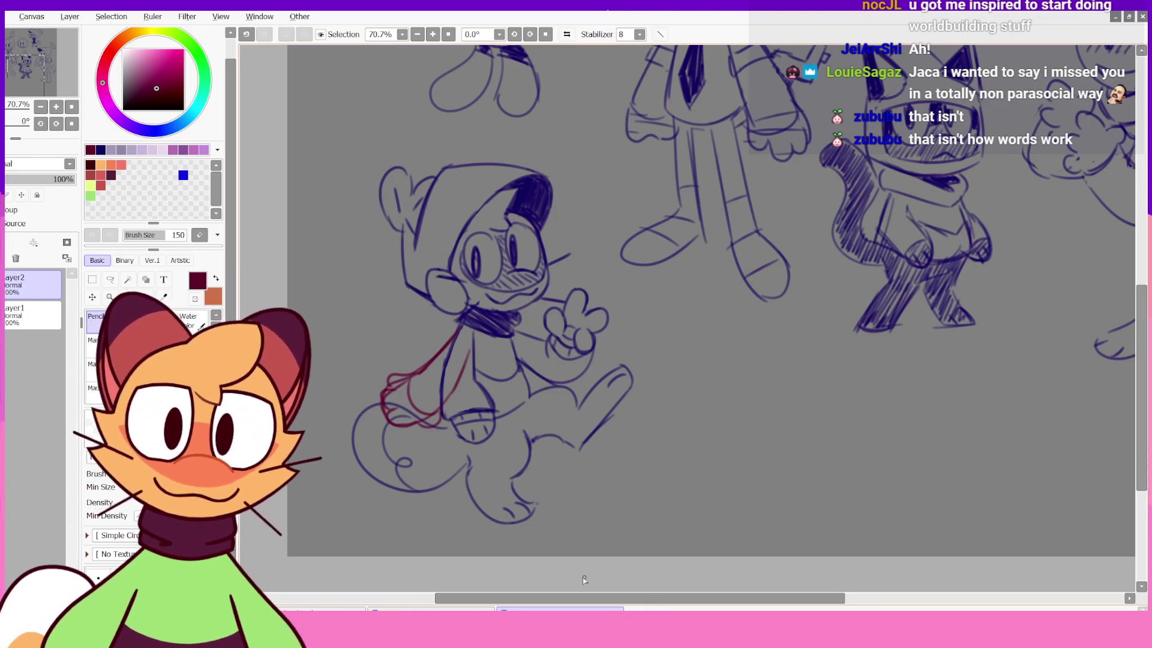
- Examine the other character sketches across the canvas and return to the seated character with the cape
{"action": "left_click_drag", "start_coordinate": [589, 597], "coordinate": [697, 570]}
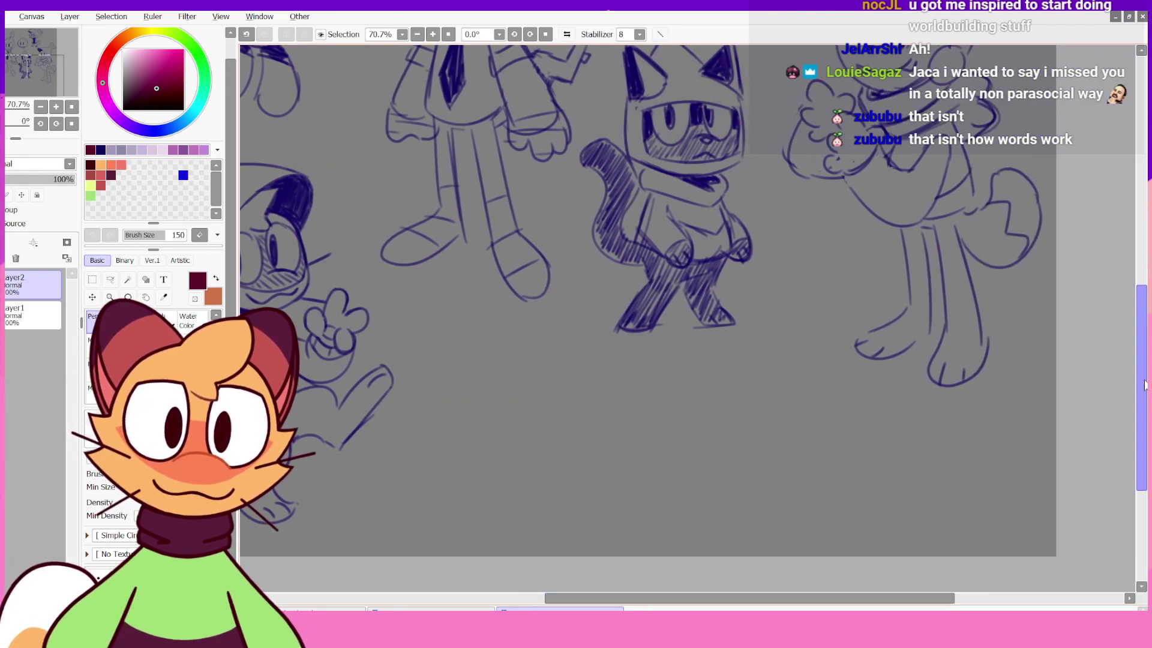
{"action": "left_click_drag", "start_coordinate": [1144, 385], "coordinate": [1123, 404]}
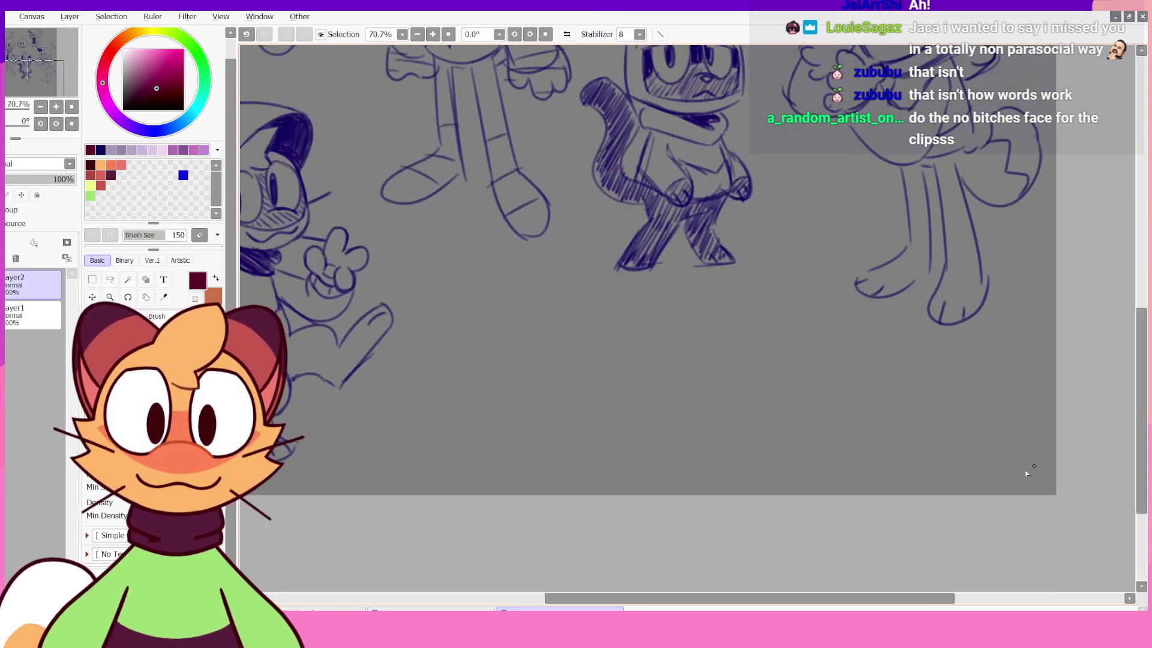
{"action": "left_click_drag", "start_coordinate": [779, 592], "coordinate": [729, 594]}
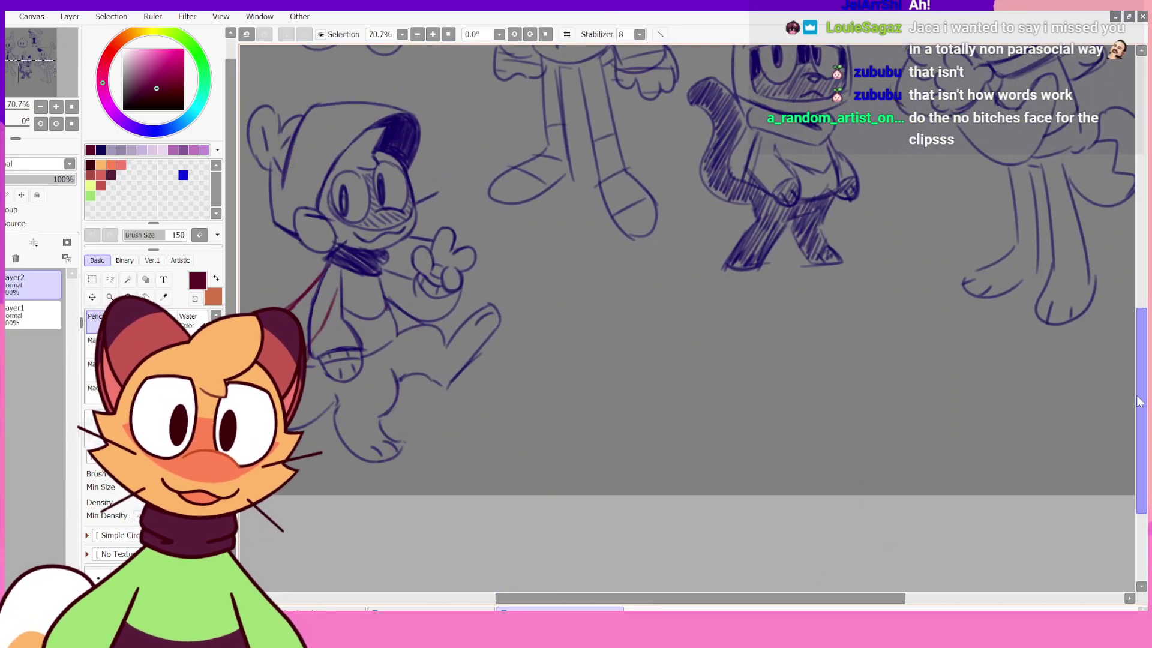
{"action": "left_click_drag", "start_coordinate": [1143, 393], "coordinate": [1142, 257]}
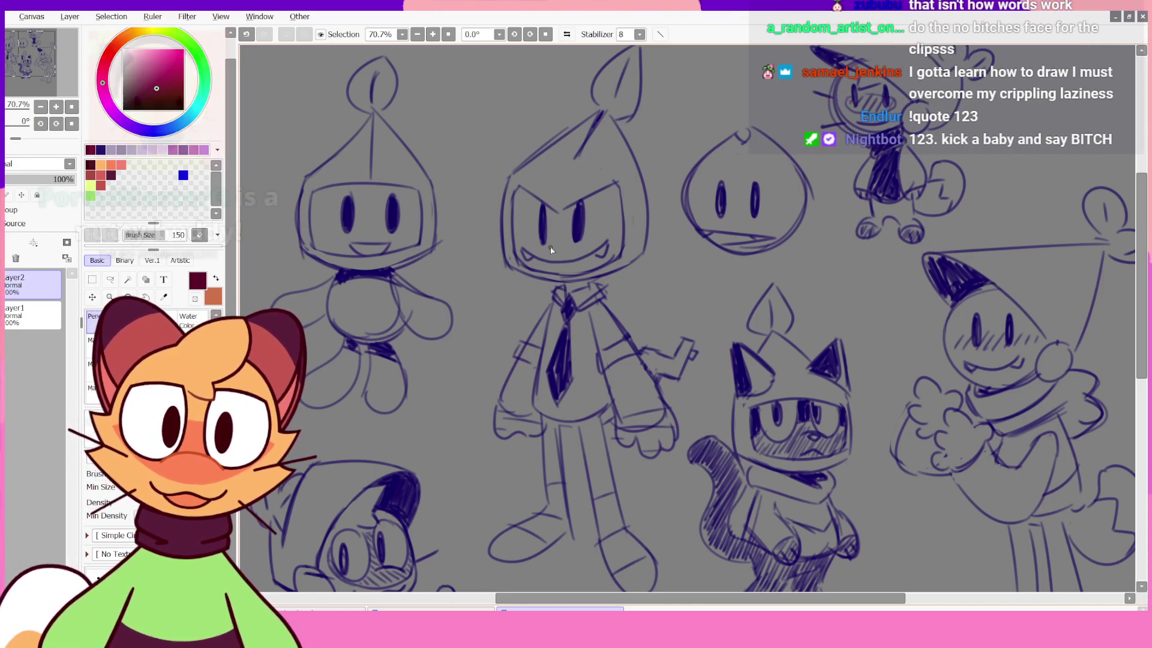
{"action": "mouse_move", "coordinate": [1142, 280]}
{"action": "left_mouse_down"}
{"action": "mouse_move", "coordinate": [1145, 318]}
{"action": "mouse_move", "coordinate": [1146, 270]}
{"action": "left_mouse_up"}
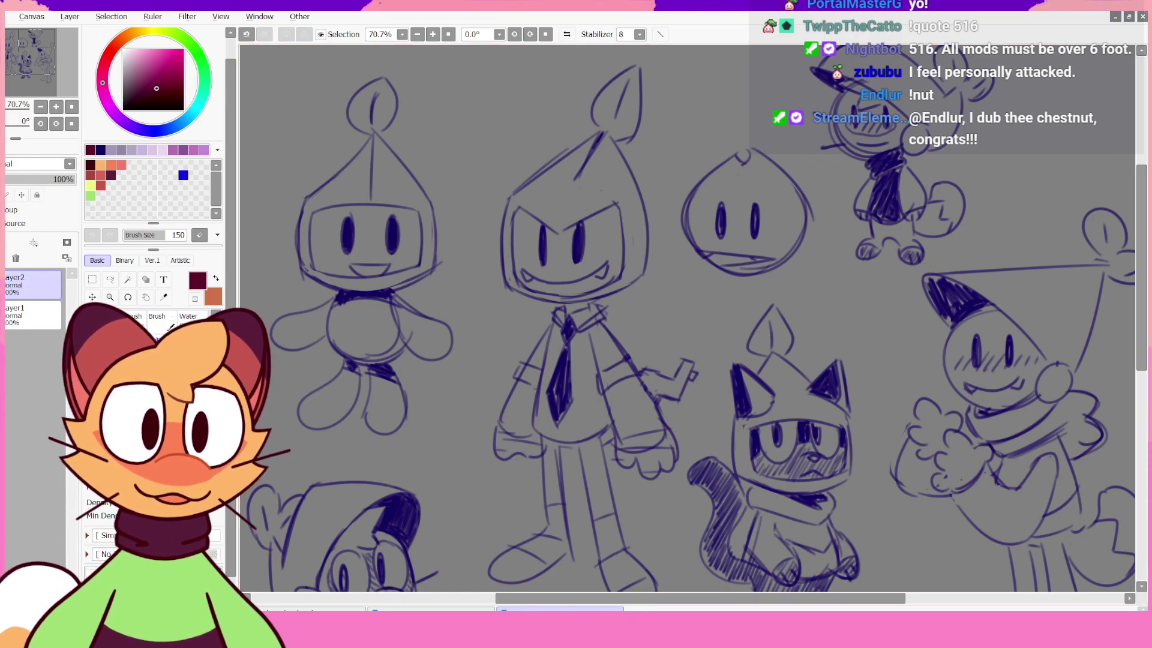
{"action": "mouse_move", "coordinate": [1141, 231]}
{"action": "left_mouse_down"}
{"action": "mouse_move", "coordinate": [1141, 219]}
{"action": "mouse_move", "coordinate": [1144, 341]}
{"action": "left_mouse_up"}
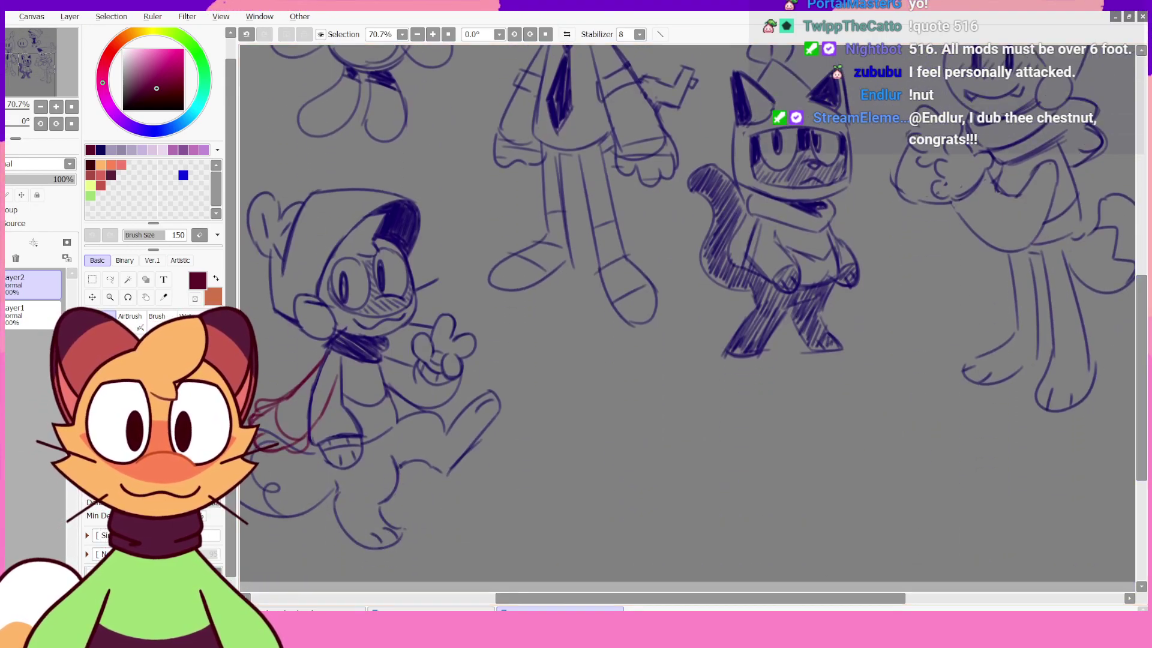
{"action": "mouse_move", "coordinate": [685, 599]}
{"action": "left_mouse_down"}
{"action": "mouse_move", "coordinate": [615, 598]}
{"action": "mouse_move", "coordinate": [632, 598]}
{"action": "left_mouse_up"}
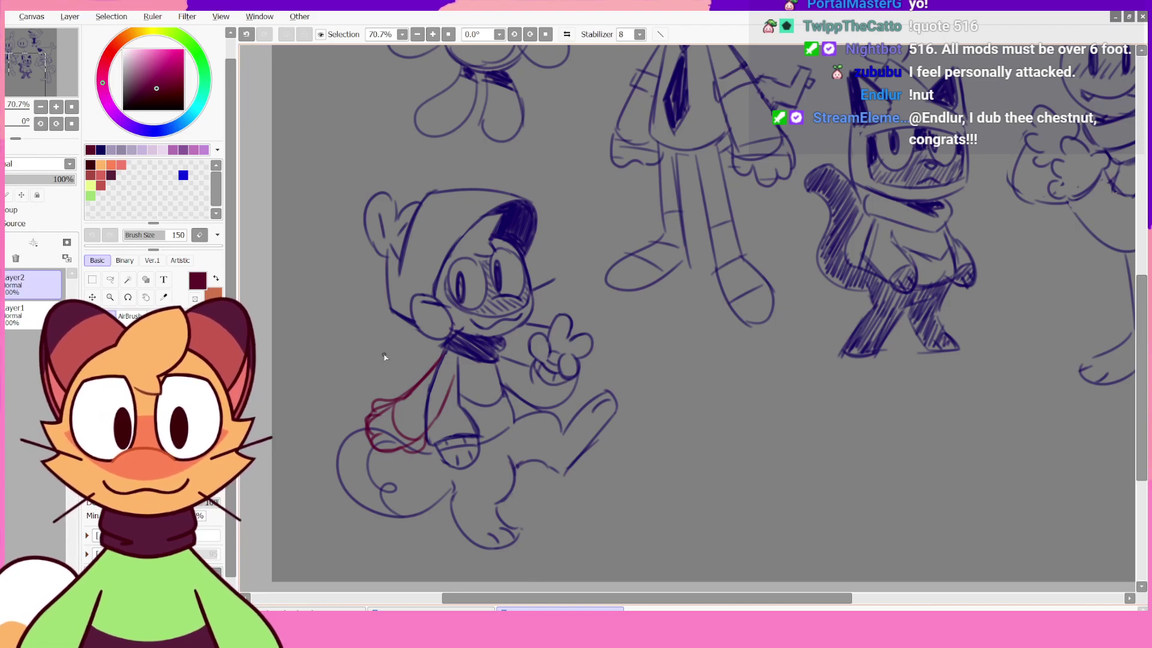
- Rework the cape's outer hem corner and erase the overlapping fold lines inside the cape
{"action": "key", "text": "ctrl+z"}
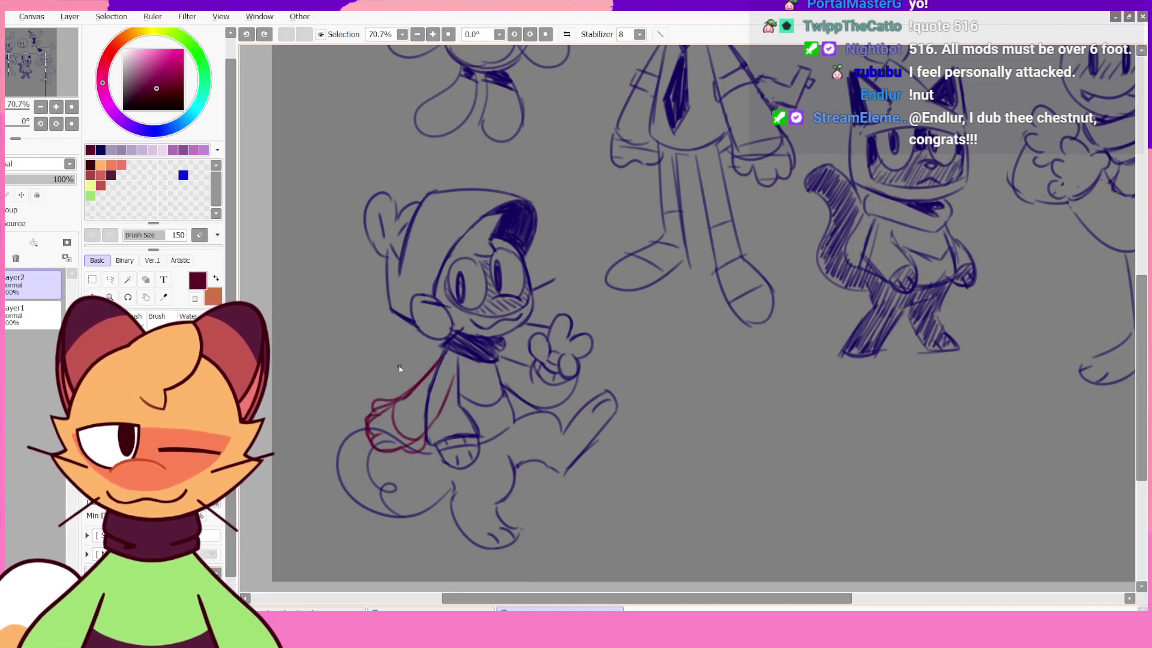
{"action": "left_click_drag", "start_coordinate": [379, 407], "coordinate": [372, 392]}
{"action": "key", "text": "ctrl+z"}
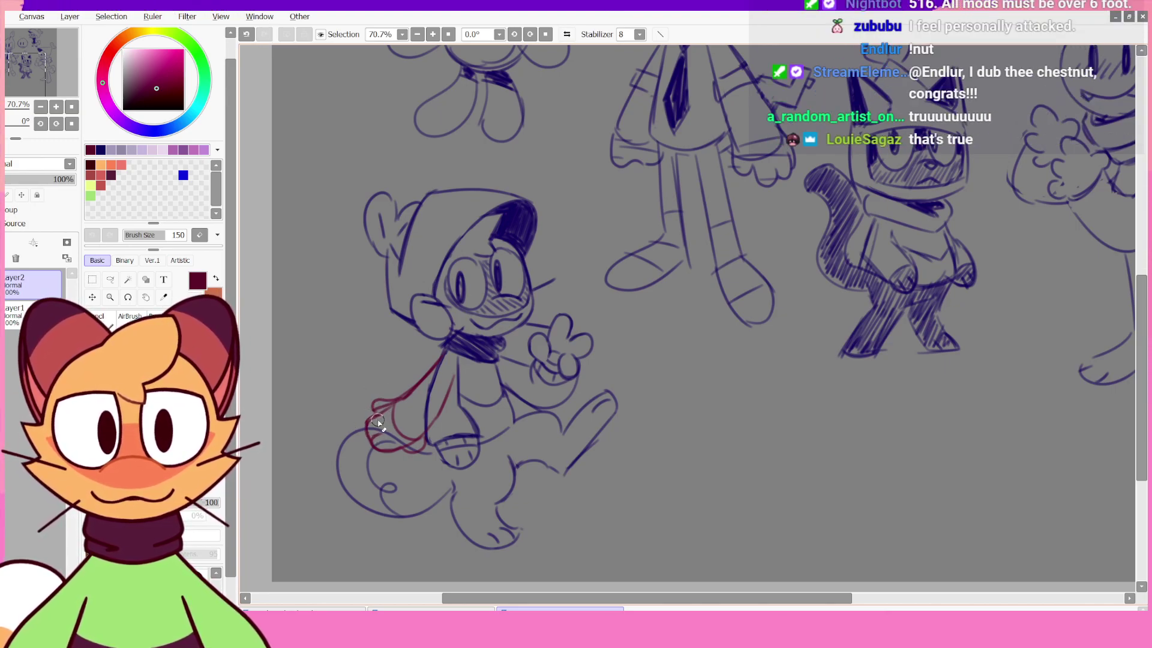
{"action": "key", "text": "ctrl+z"}
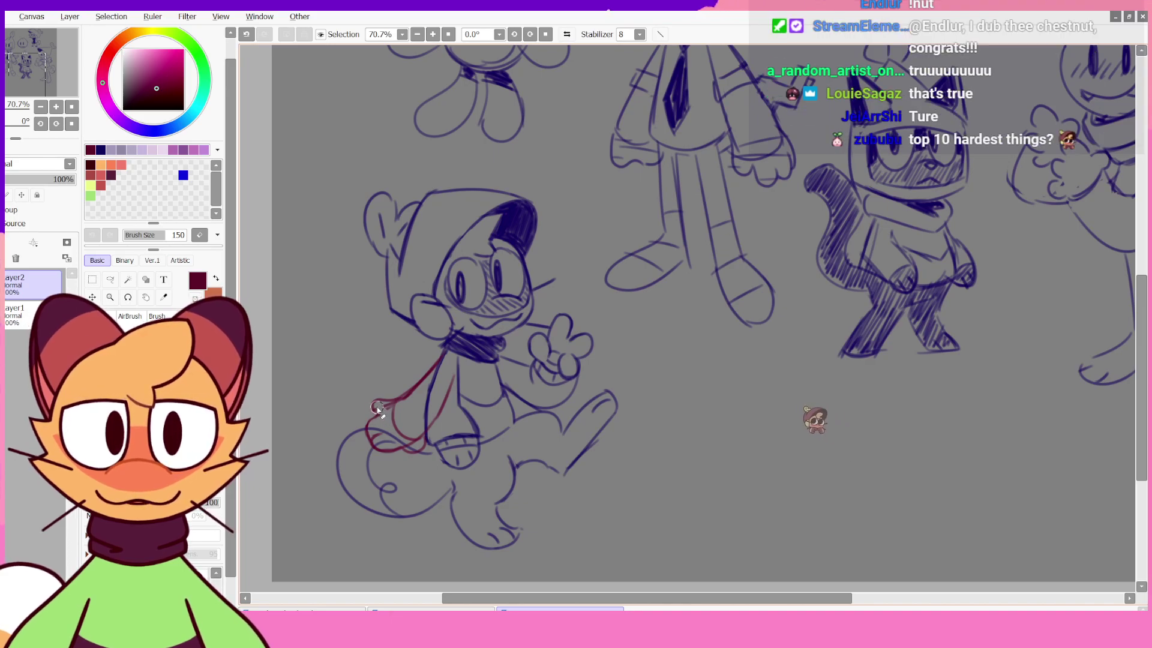
{"action": "left_click_drag", "start_coordinate": [395, 406], "coordinate": [402, 438]}
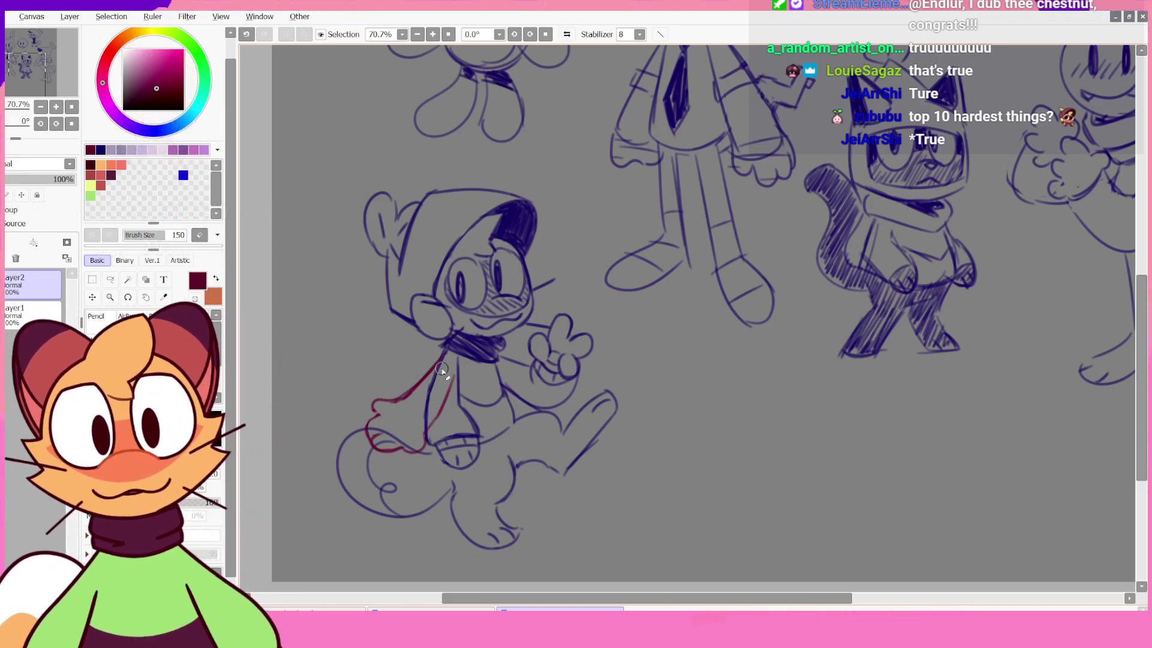
- Redraw the rounded outer corner of the cape's hem in a mirrored view, then restore the normal view
{"action": "left_click", "coordinate": [567, 34]}
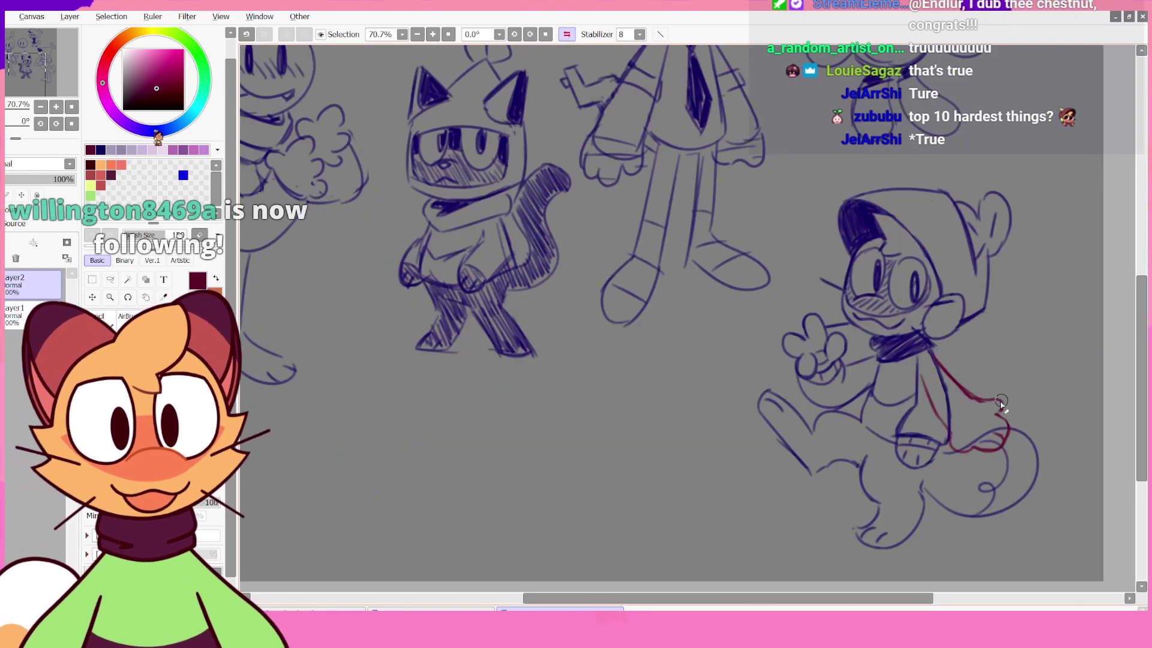
{"action": "left_click_drag", "start_coordinate": [997, 400], "coordinate": [1002, 412]}
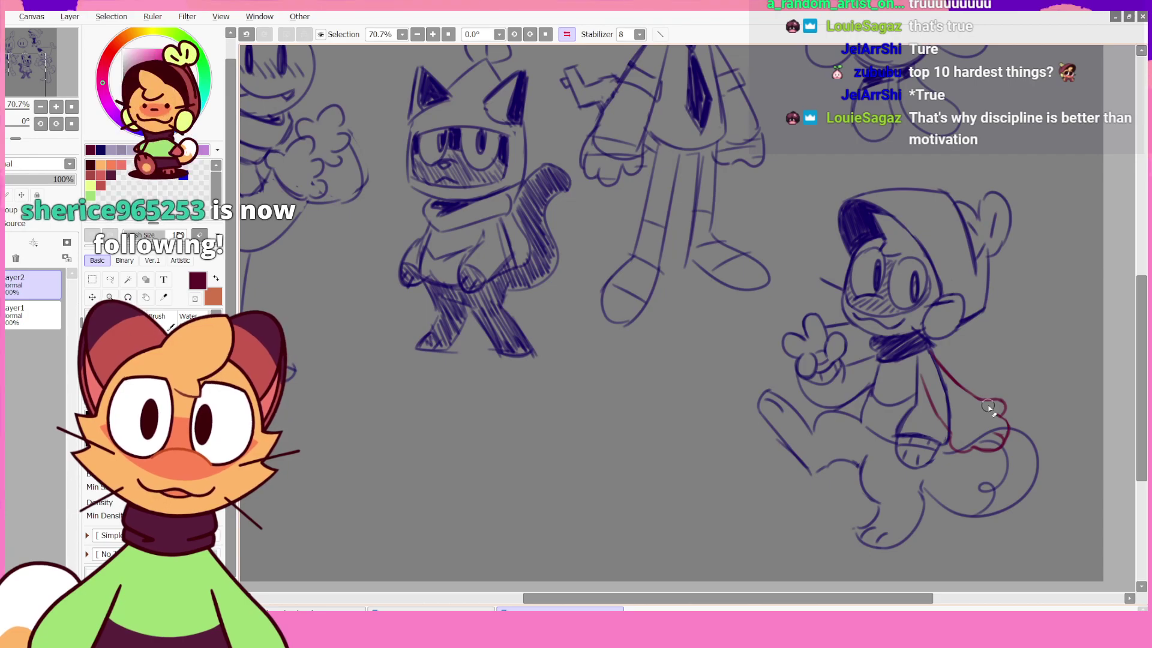
{"action": "left_click", "coordinate": [567, 34]}
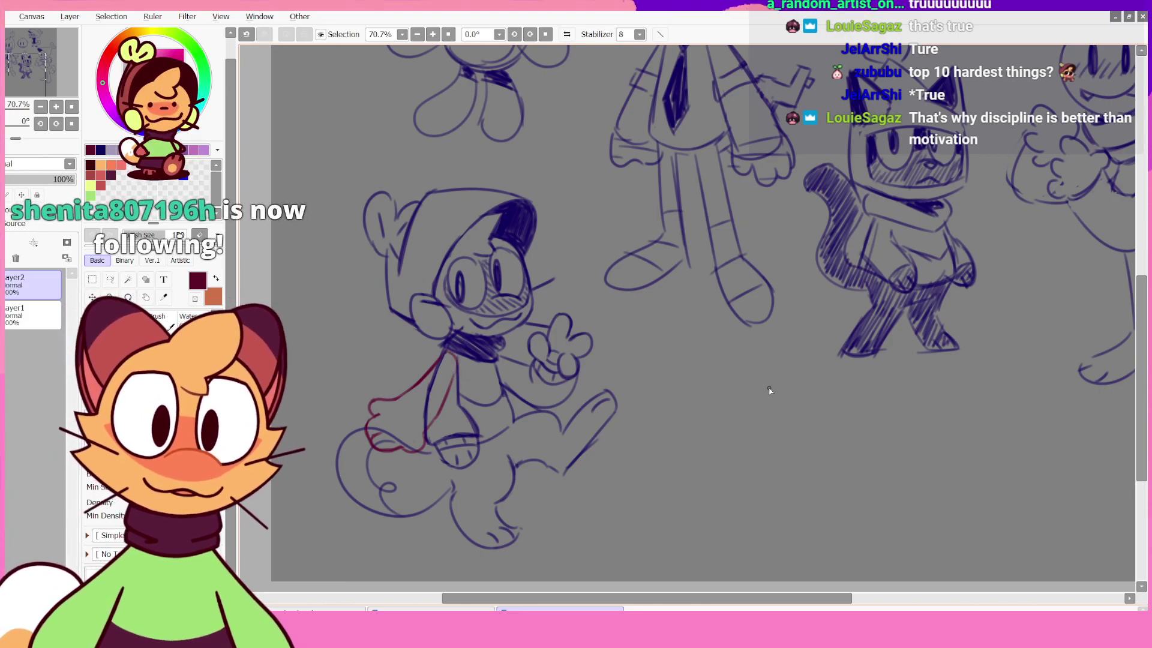
- Doodle a smiley face and a banded cone with a small cloud puff in the empty space below the standing characters
{"action": "left_click_drag", "start_coordinate": [770, 386], "coordinate": [789, 398]}
{"action": "left_click", "coordinate": [749, 411]}
{"action": "left_click", "coordinate": [777, 410]}
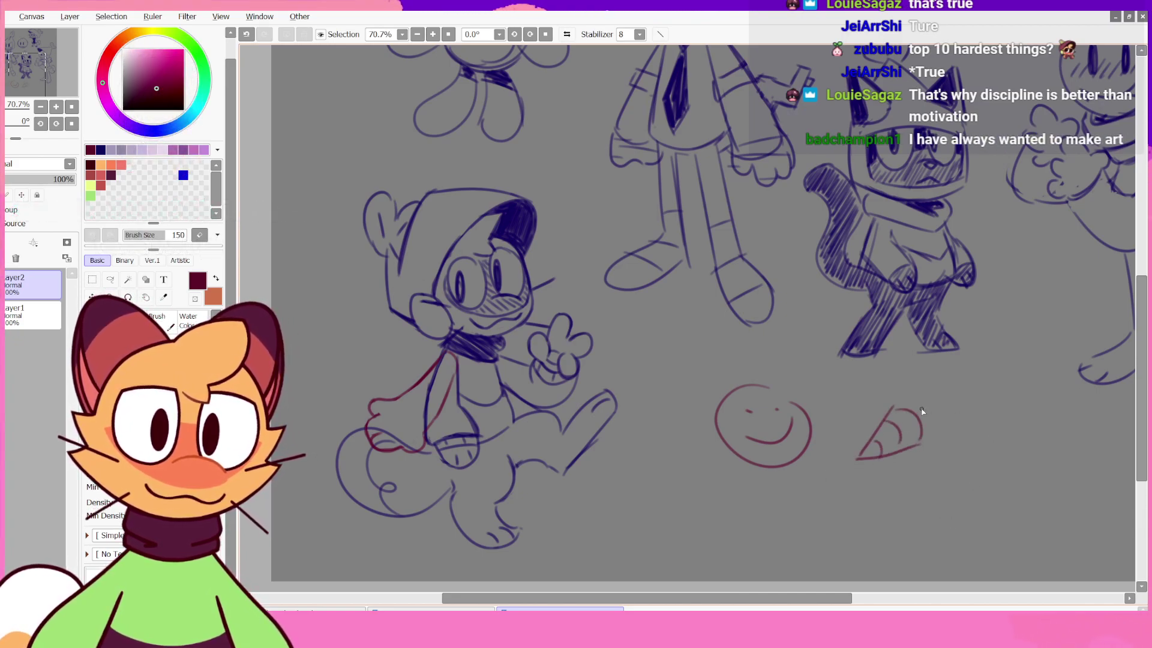
{"action": "mouse_move", "coordinate": [935, 394]}
{"action": "left_mouse_down"}
{"action": "mouse_move", "coordinate": [972, 407]}
{"action": "mouse_move", "coordinate": [951, 429]}
{"action": "mouse_move", "coordinate": [935, 416]}
{"action": "mouse_move", "coordinate": [974, 405]}
{"action": "left_mouse_up"}
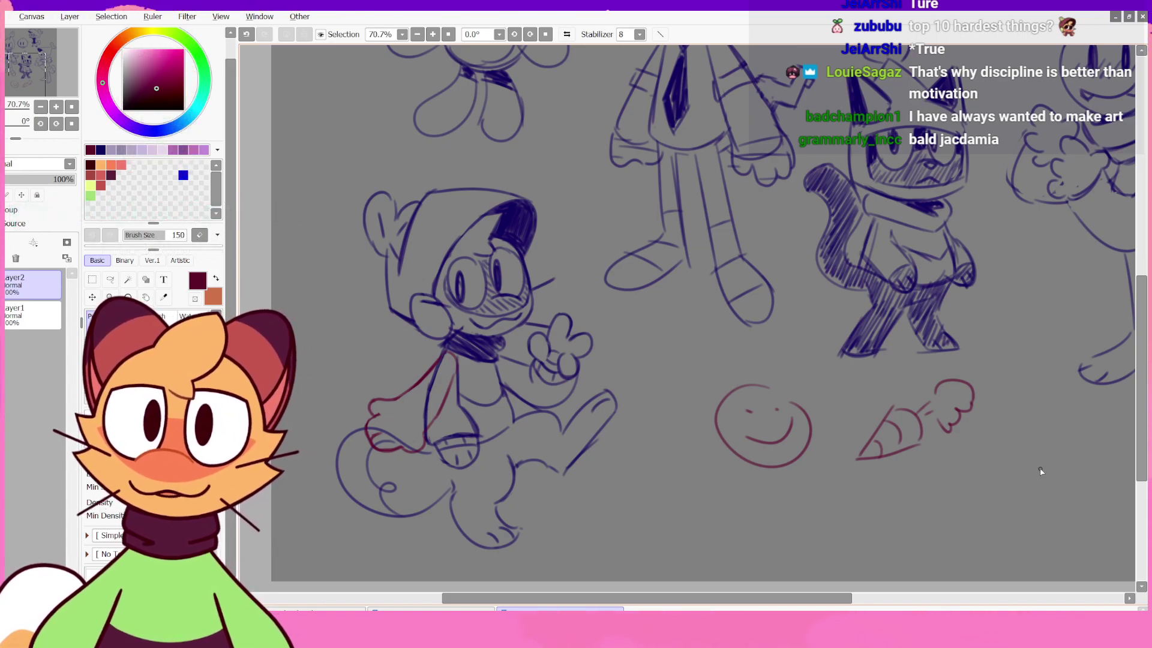
{"action": "left_click_drag", "start_coordinate": [1139, 363], "coordinate": [1119, 372]}
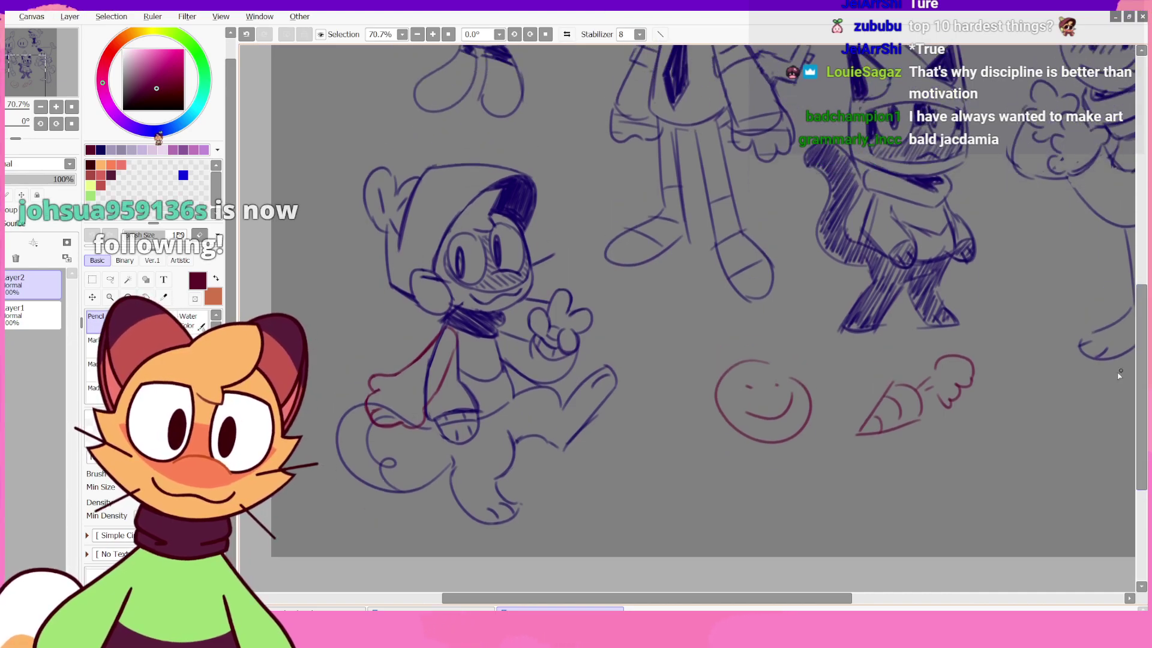
- Draw a curved trim band with short cross lines across the lower part of the seated character's cape
{"action": "left_click_drag", "start_coordinate": [840, 597], "coordinate": [898, 597]}
{"action": "scroll", "coordinate": [938, 553], "scroll_direction": "down", "scroll_amount": 1}
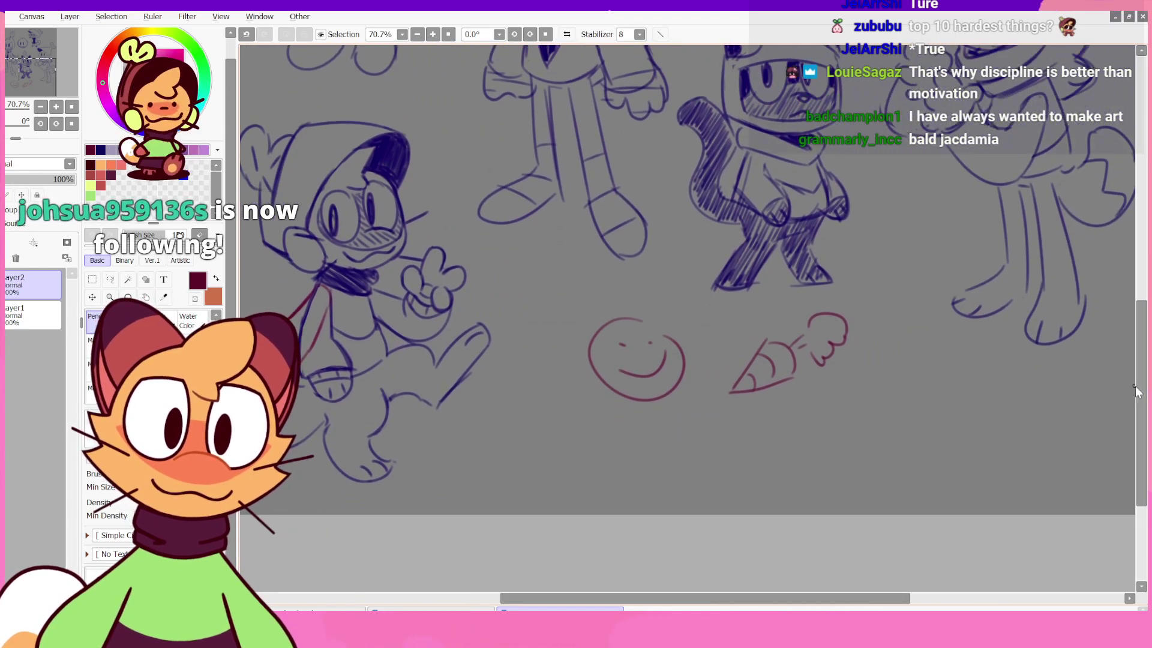
{"action": "scroll", "coordinate": [882, 600], "scroll_direction": "right", "scroll_amount": 2}
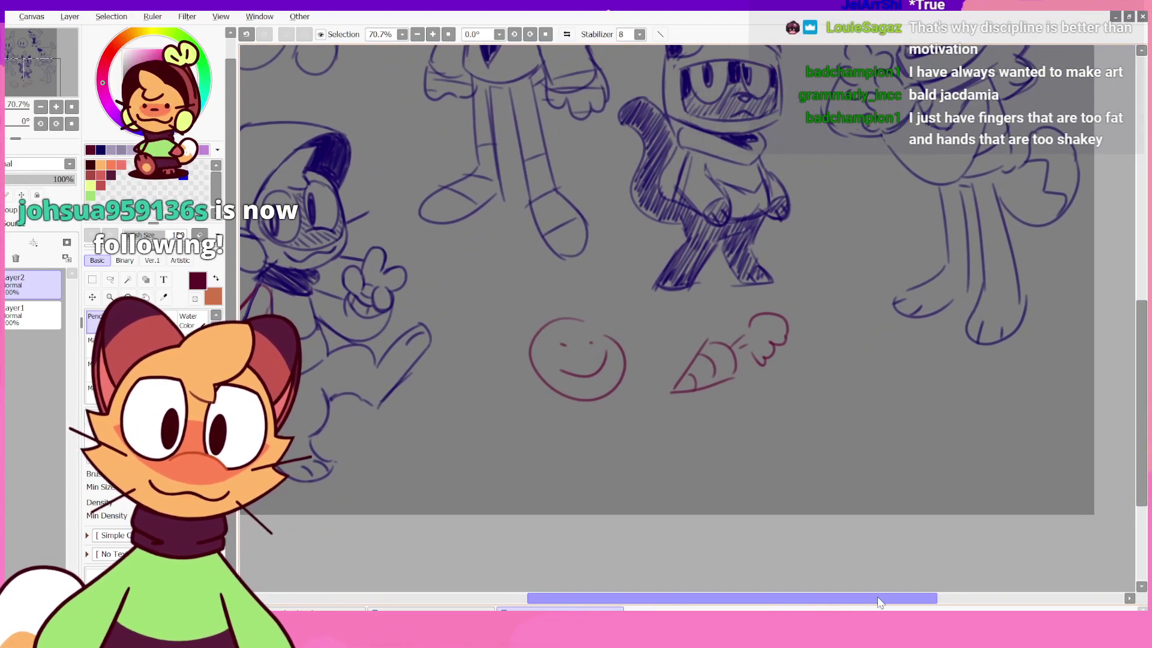
{"action": "scroll", "coordinate": [1142, 382], "scroll_direction": "up", "scroll_amount": 1}
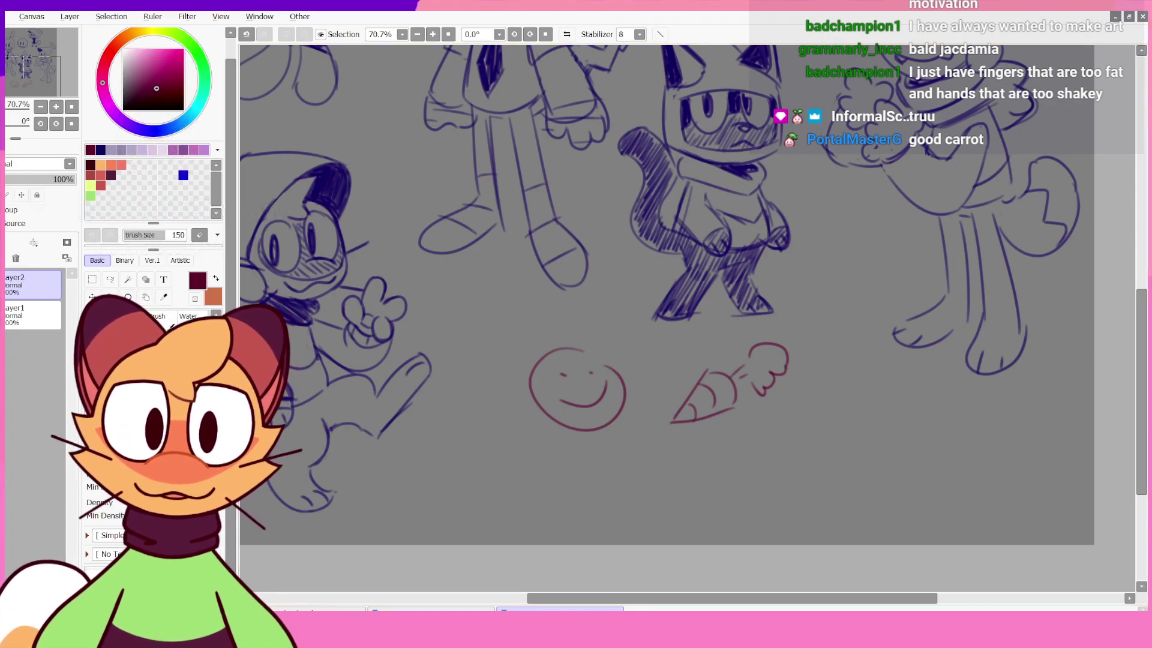
{"action": "left_click_drag", "start_coordinate": [867, 599], "coordinate": [766, 594]}
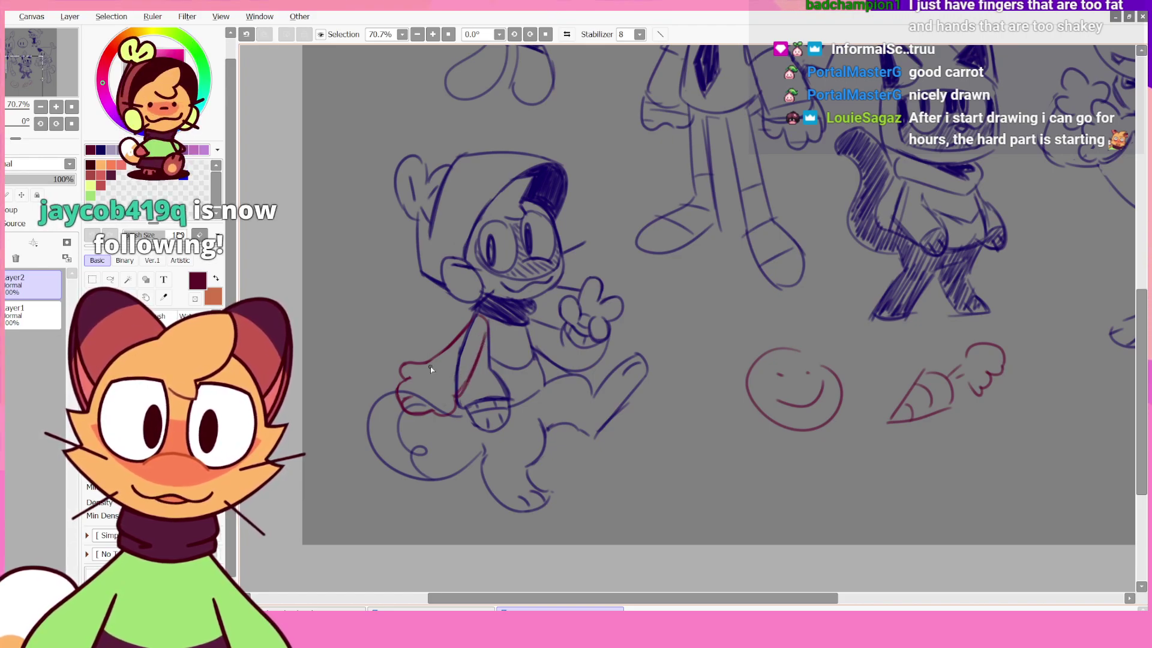
{"action": "key", "text": "ctrl+z"}
{"action": "left_click_drag", "start_coordinate": [434, 361], "coordinate": [435, 373]}
{"action": "left_click_drag", "start_coordinate": [423, 367], "coordinate": [445, 395]}
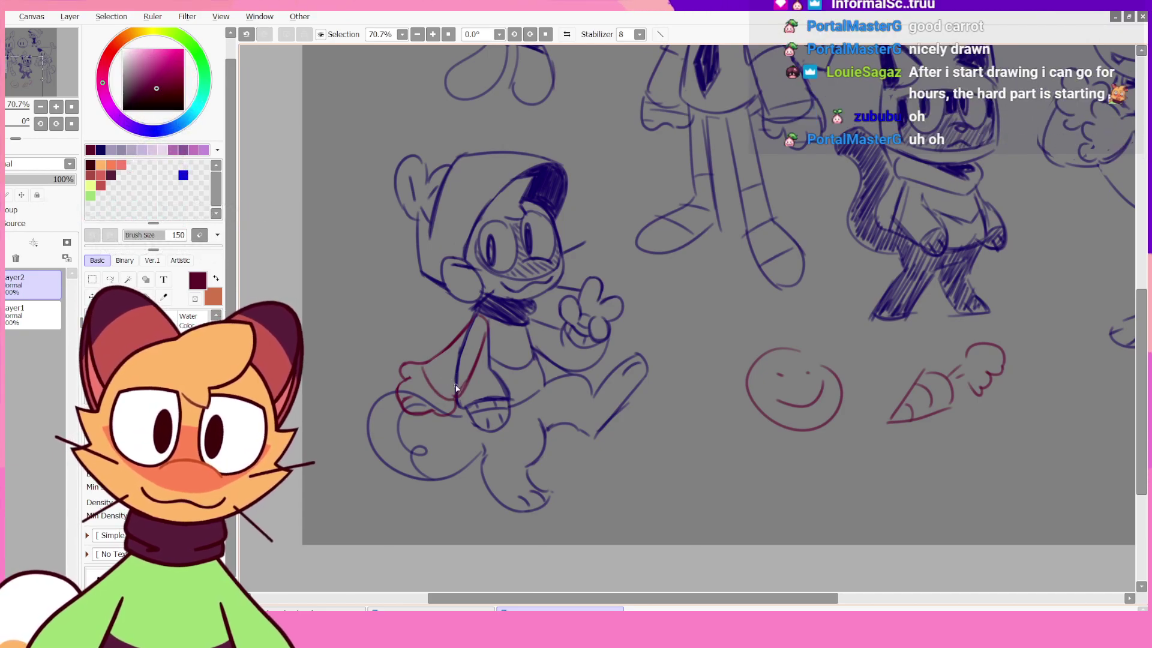
{"action": "mouse_move", "coordinate": [441, 372]}
{"action": "left_mouse_down"}
{"action": "mouse_move", "coordinate": [457, 370]}
{"action": "mouse_move", "coordinate": [454, 394]}
{"action": "mouse_move", "coordinate": [435, 369]}
{"action": "left_mouse_up"}
{"action": "left_click_drag", "start_coordinate": [431, 384], "coordinate": [449, 388]}
{"action": "key", "text": "ctrl+z"}
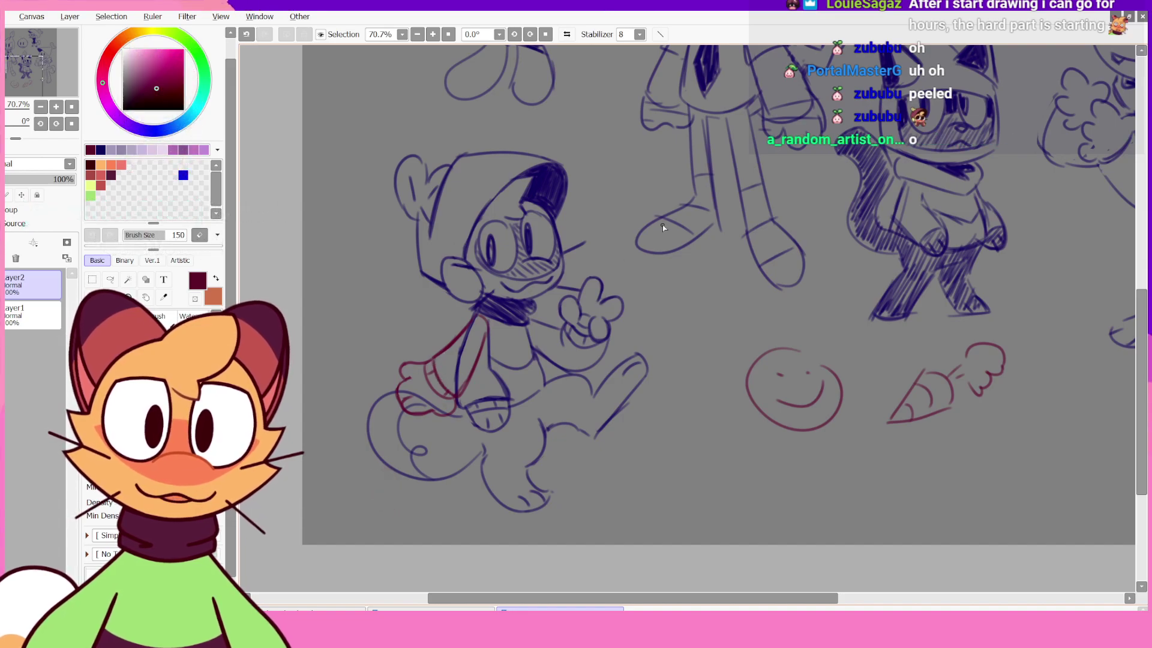
- Touch up the cape's trim band and lower hem in a mirrored view, then restore the normal view
{"action": "left_click", "coordinate": [567, 34]}
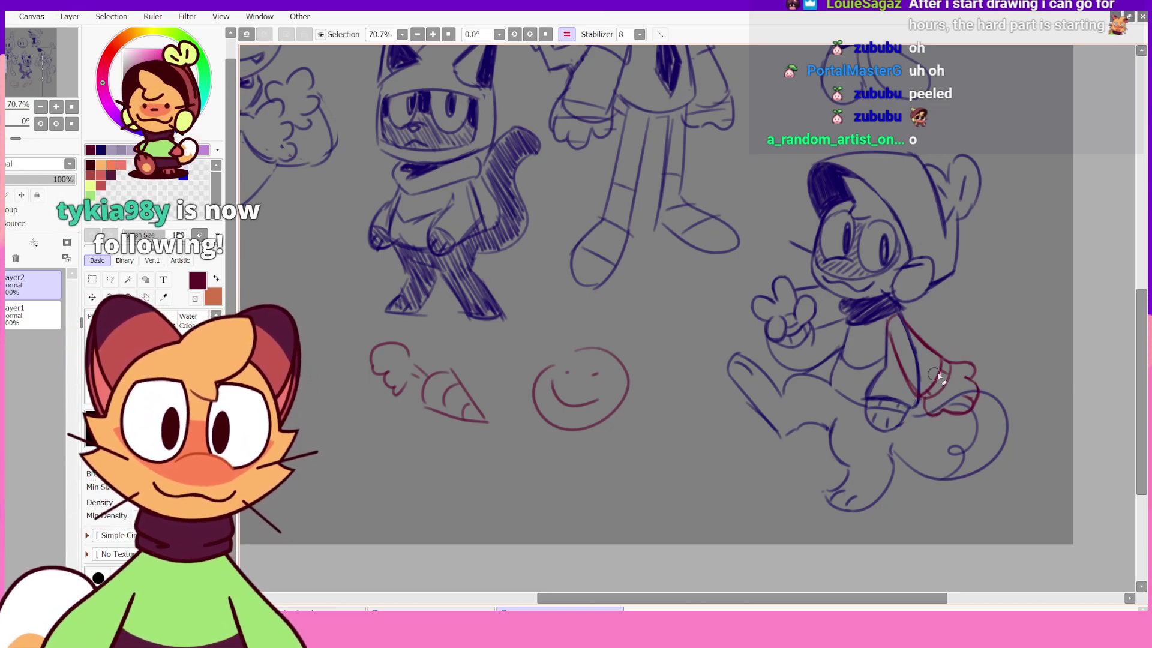
{"action": "key", "text": "ctrl+z"}
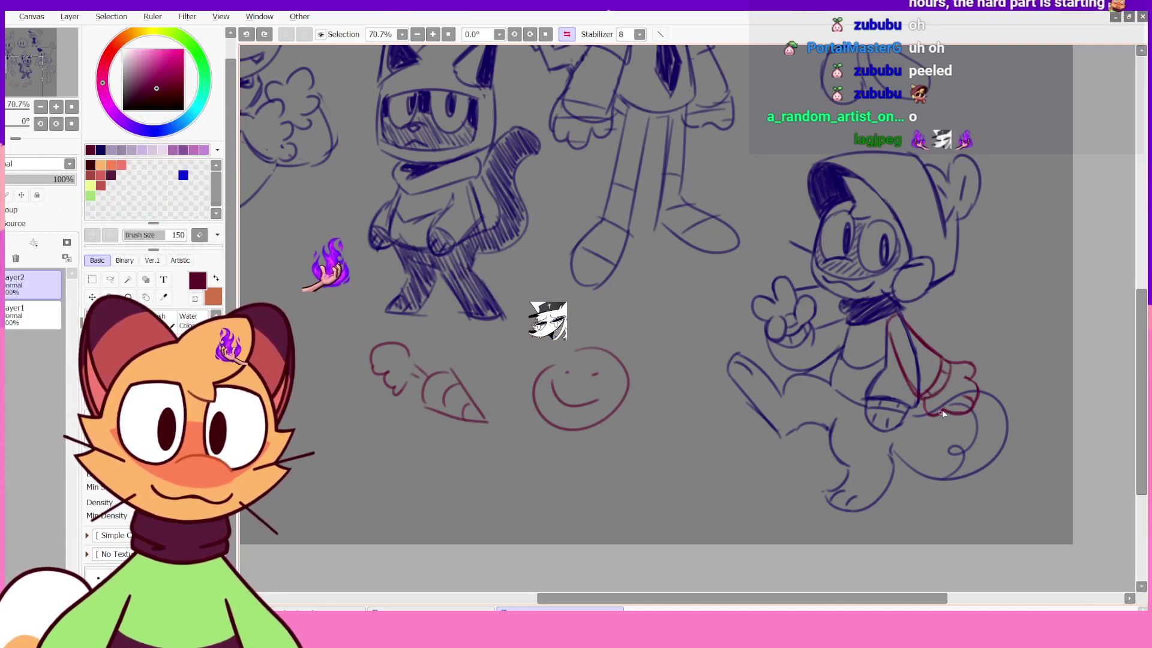
{"action": "left_click_drag", "start_coordinate": [943, 414], "coordinate": [972, 408]}
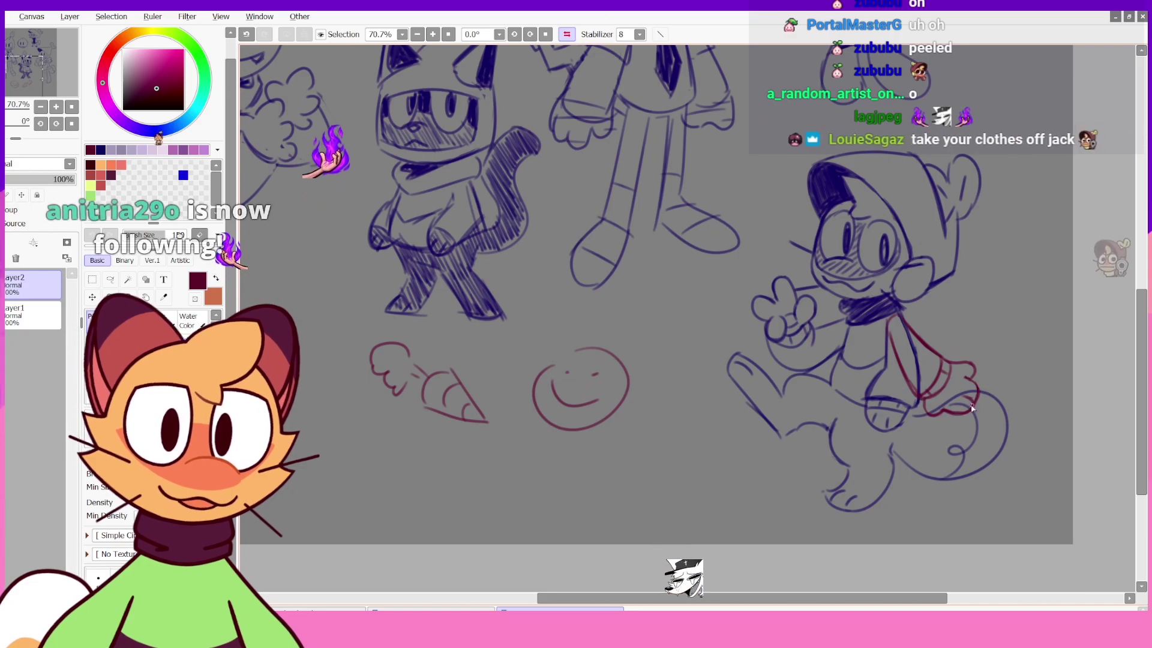
{"action": "key", "text": "e"}
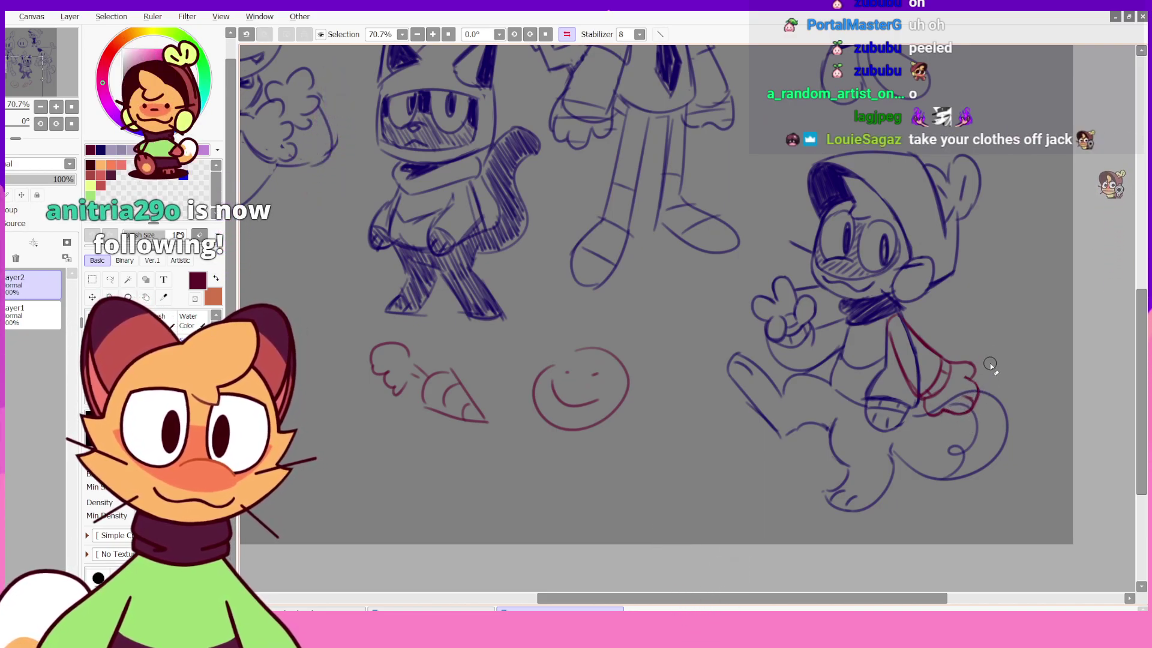
{"action": "key", "text": "h"}
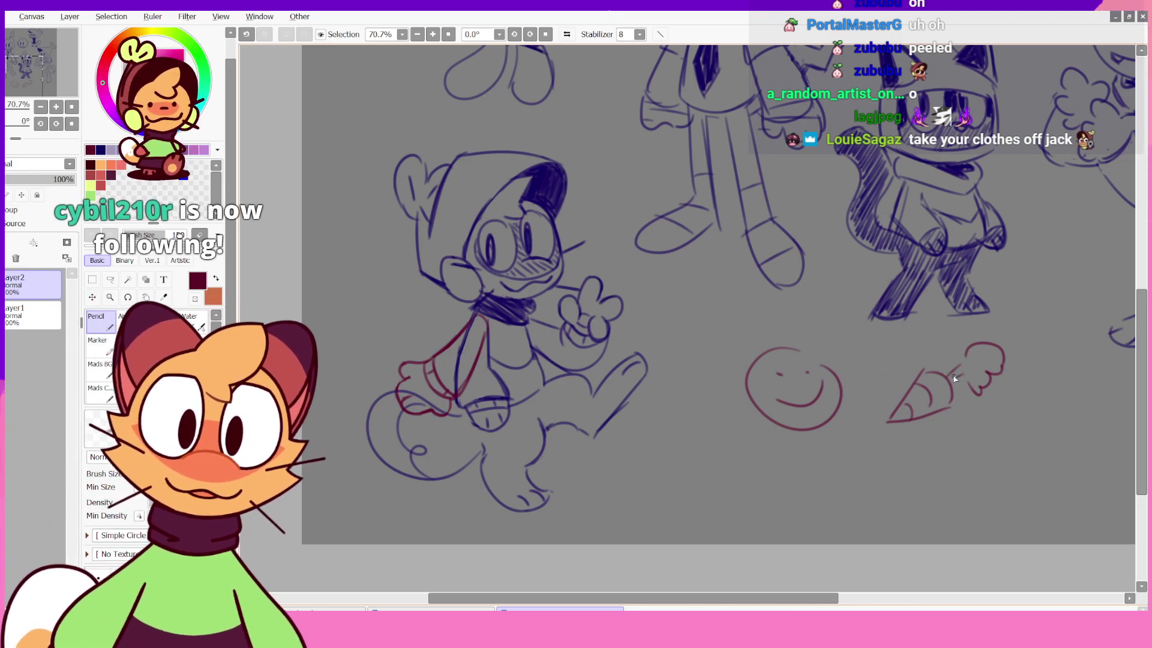
- Doodle a smiling stick figure in the empty space beside the banded cone
{"action": "left_click_drag", "start_coordinate": [800, 598], "coordinate": [875, 598]}
{"action": "left_click_drag", "start_coordinate": [903, 374], "coordinate": [919, 384]}
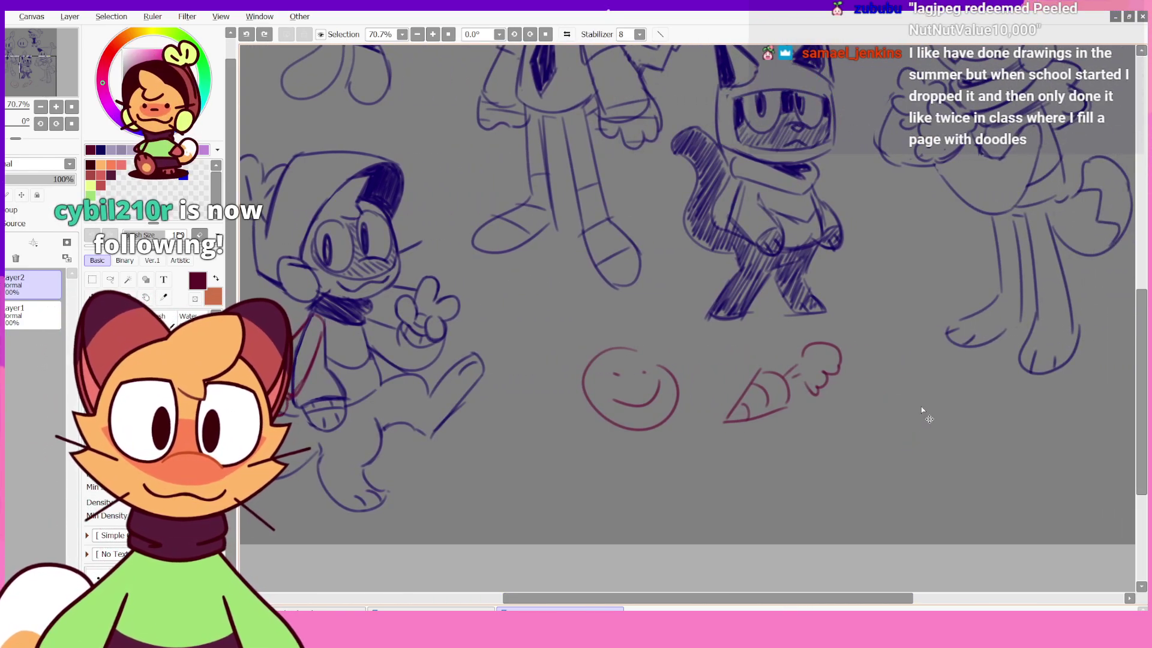
{"action": "mouse_move", "coordinate": [900, 442]}
{"action": "left_mouse_down"}
{"action": "mouse_move", "coordinate": [898, 495]}
{"action": "mouse_move", "coordinate": [853, 468]}
{"action": "left_mouse_up"}
{"action": "left_click_drag", "start_coordinate": [903, 447], "coordinate": [914, 452]}
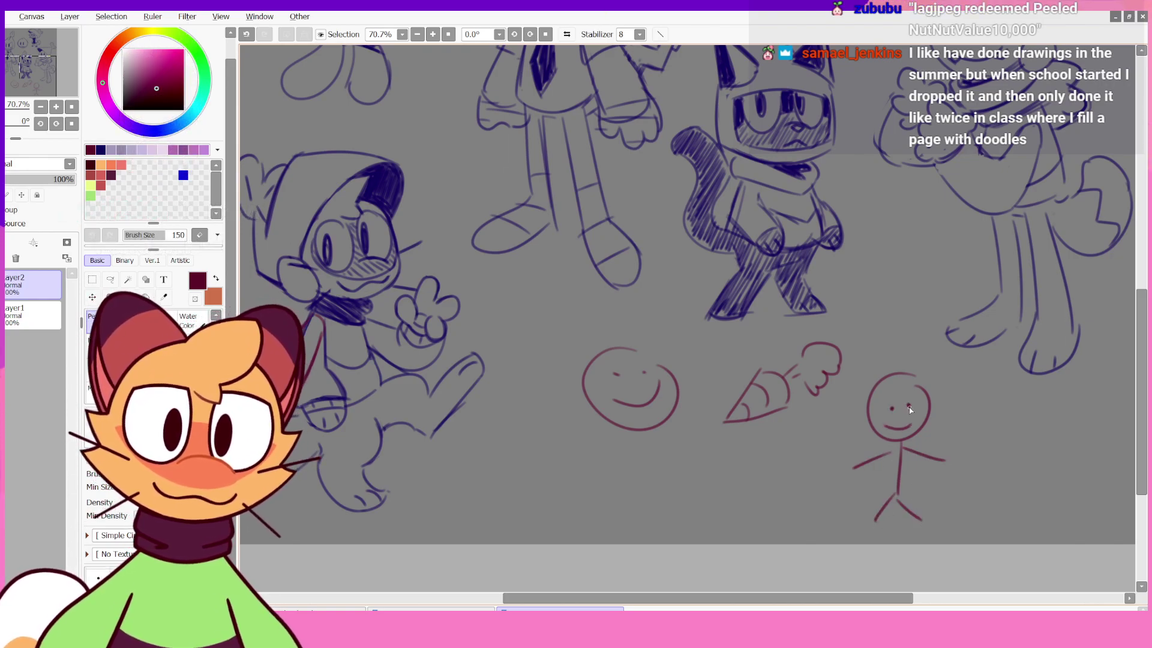
- Doodle two smaller stick figures beside the first one and give the outermost figure a smiling face
{"action": "left_click_drag", "start_coordinate": [891, 592], "coordinate": [958, 592]}
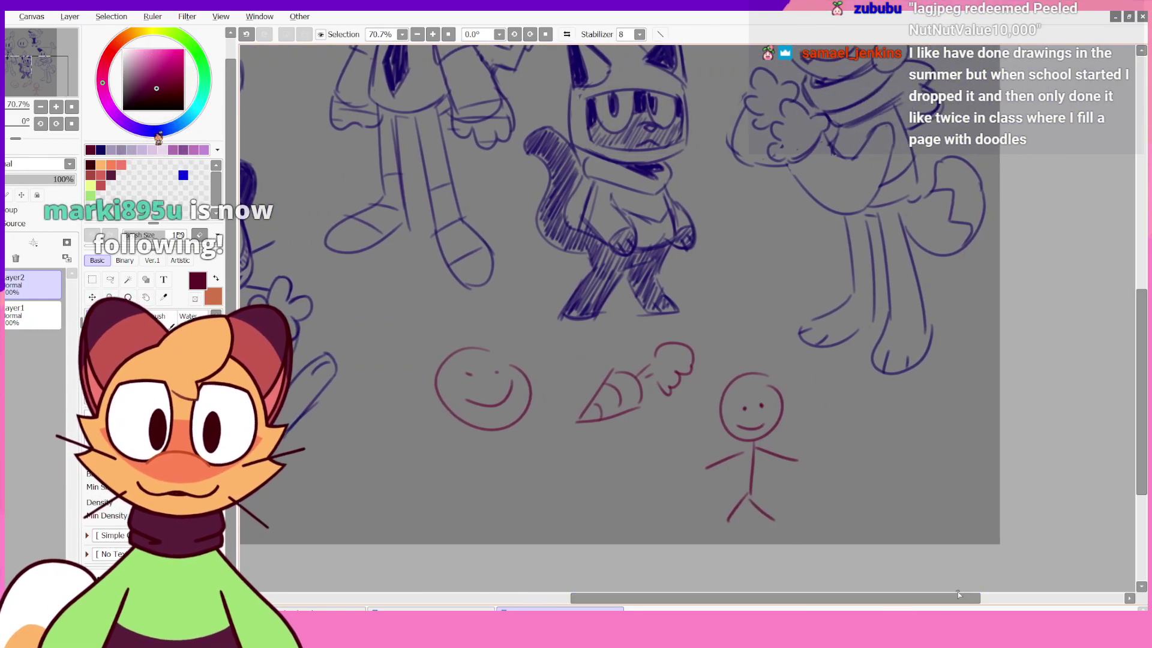
{"action": "left_click_drag", "start_coordinate": [867, 408], "coordinate": [876, 408]}
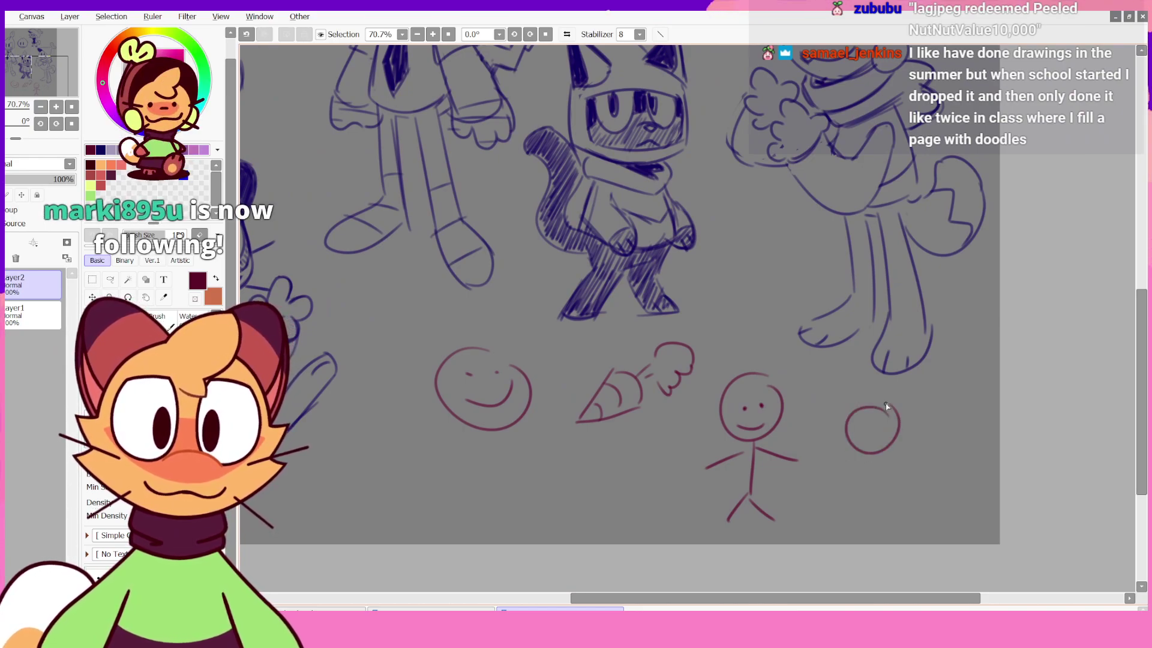
{"action": "mouse_move", "coordinate": [877, 459]}
{"action": "left_mouse_down"}
{"action": "mouse_move", "coordinate": [874, 522]}
{"action": "mouse_move", "coordinate": [907, 481]}
{"action": "left_mouse_up"}
{"action": "mouse_move", "coordinate": [875, 516]}
{"action": "left_mouse_down"}
{"action": "mouse_move", "coordinate": [854, 533]}
{"action": "mouse_move", "coordinate": [901, 532]}
{"action": "left_mouse_up"}
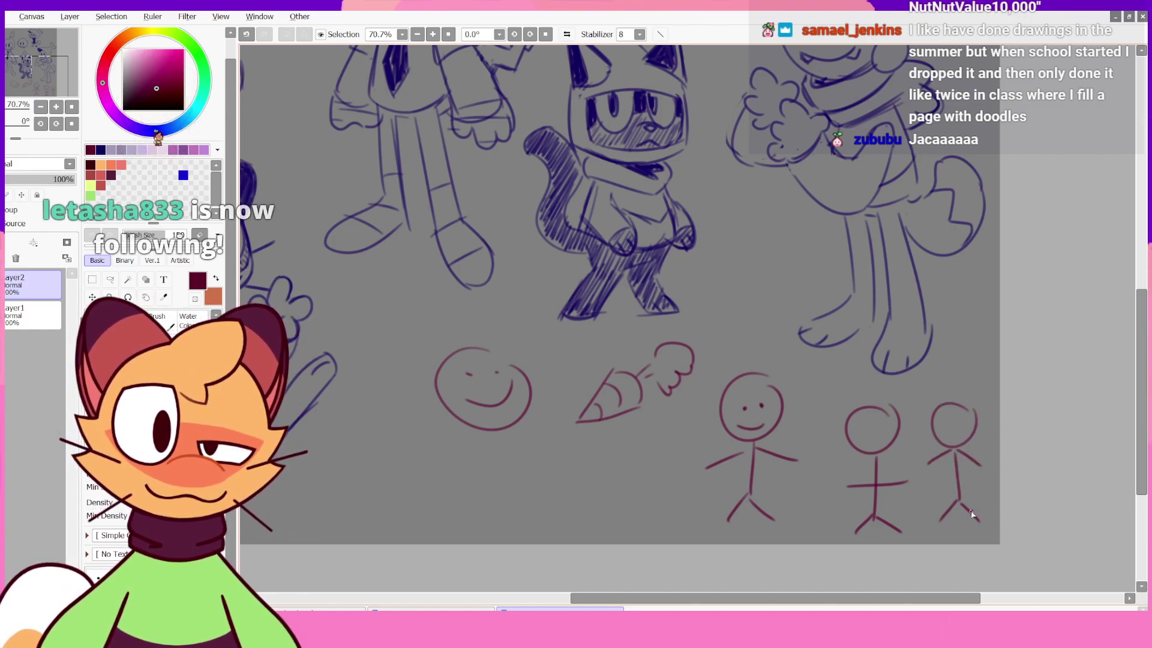
{"action": "left_click_drag", "start_coordinate": [972, 514], "coordinate": [979, 521]}
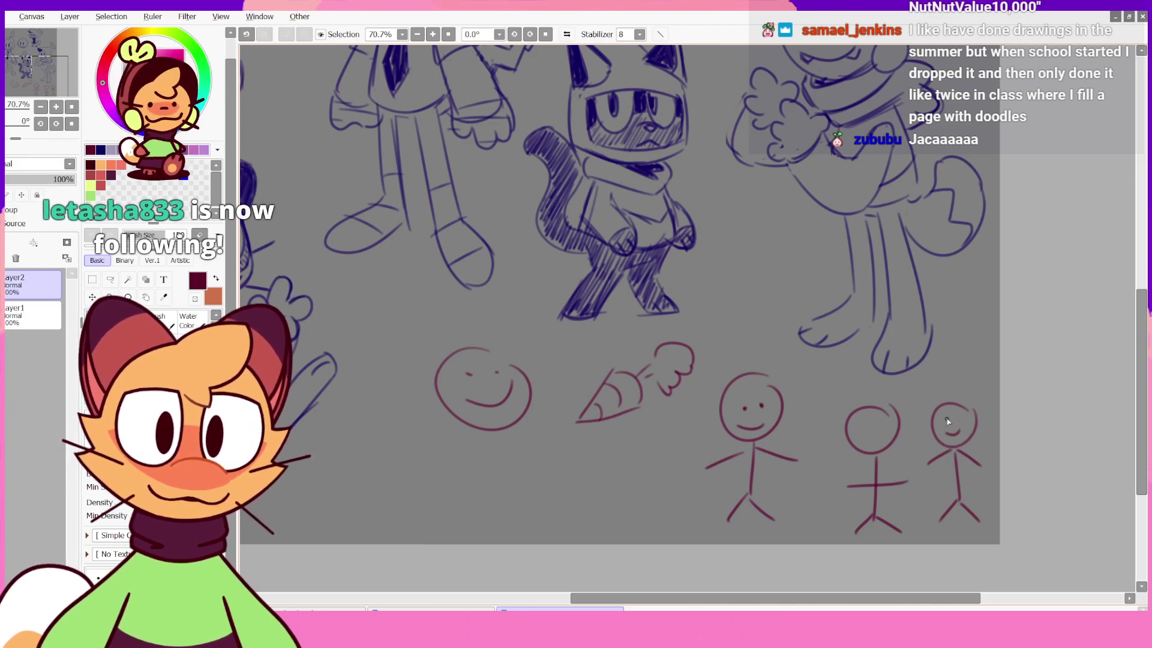
{"action": "left_click", "coordinate": [948, 420]}
{"action": "left_click", "coordinate": [959, 418]}
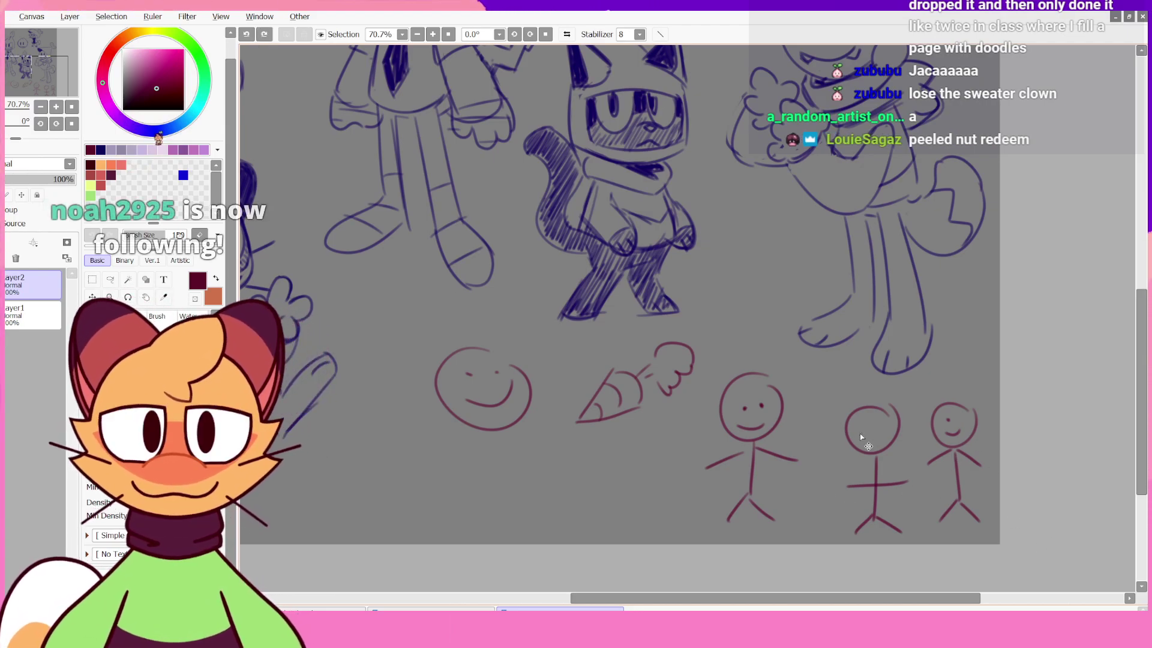
- Undo all three stick-figure doodles
{"action": "key", "text": "ctrl+z"}
{"action": "key", "text": "ctrl+z"}
{"action": "key", "text": "ctrl+z"}
{"action": "key", "text": "ctrl+z"}
{"action": "key", "text": "ctrl+z"}
{"action": "key", "text": "ctrl+z"}
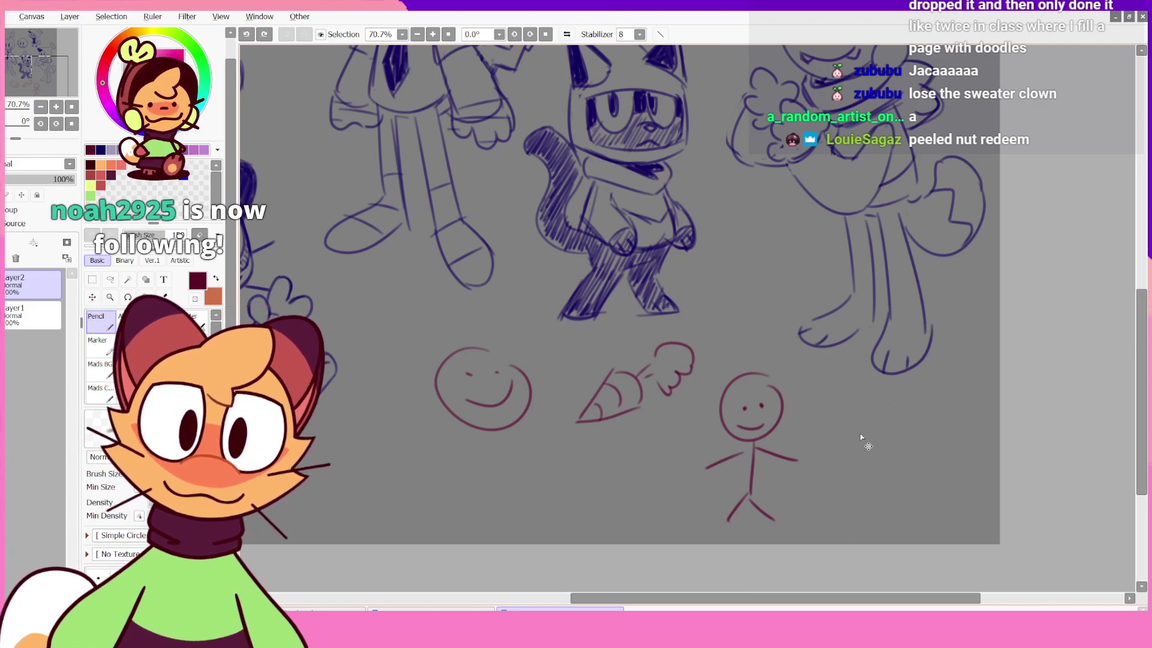
{"action": "key", "text": "ctrl+z"}
{"action": "key", "text": "ctrl+z"}
{"action": "key", "text": "ctrl+z"}
{"action": "key", "text": "ctrl+z"}
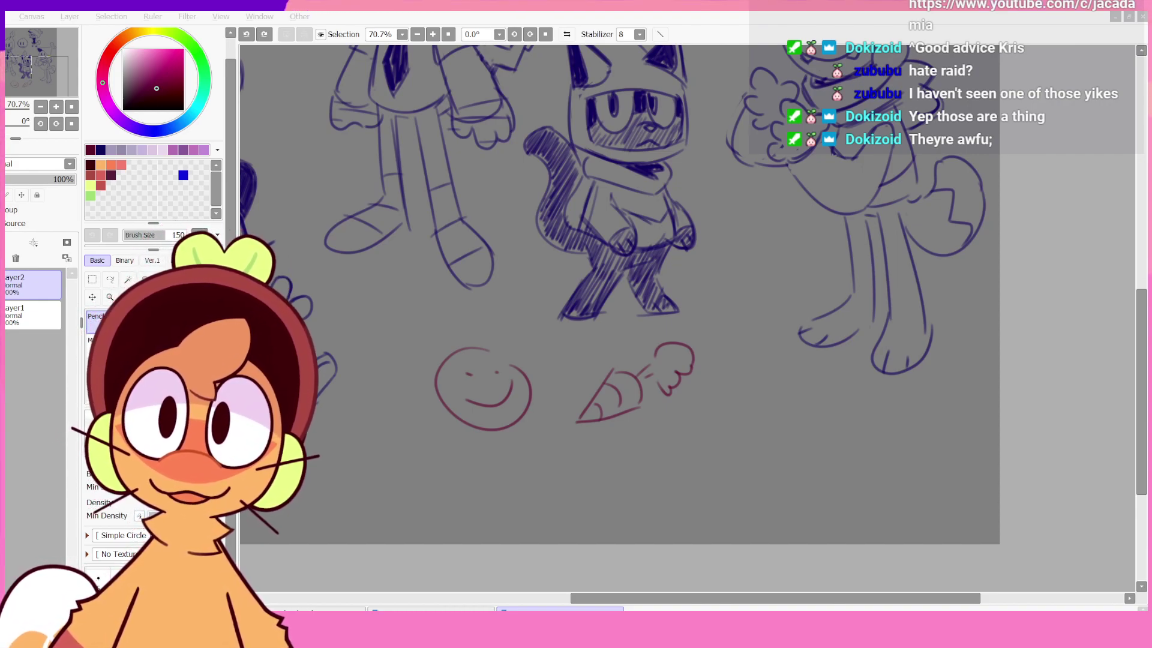
- Erase the smiley face and the banded cone doodles from below the standing characters
{"action": "left_click_drag", "start_coordinate": [746, 599], "coordinate": [654, 582]}
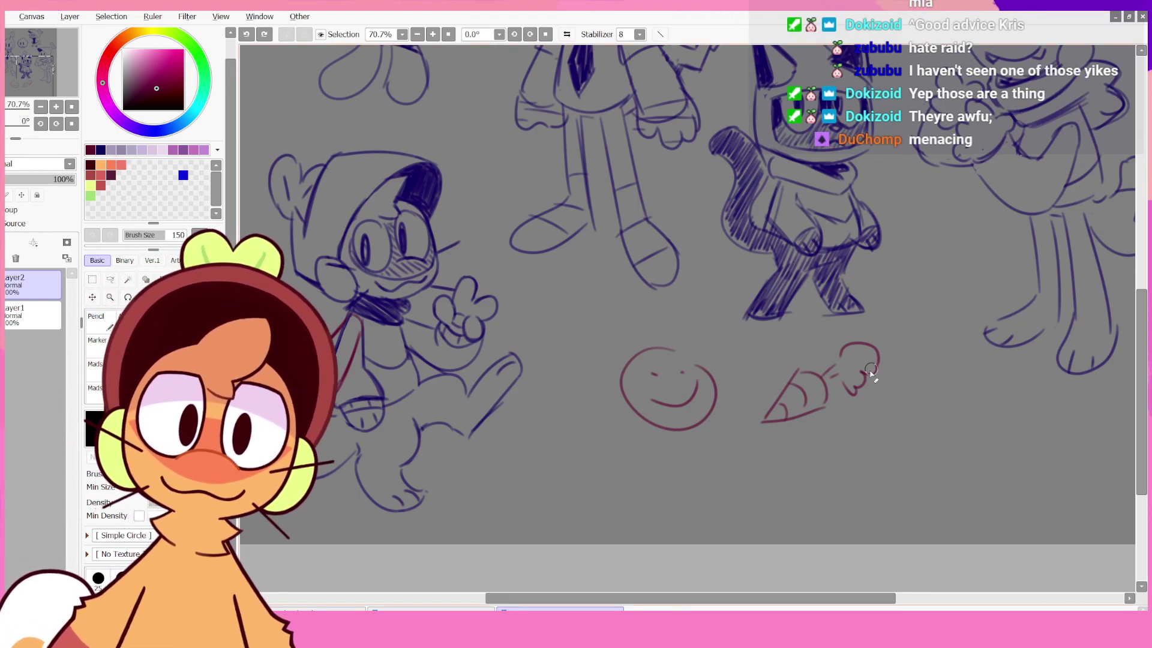
{"action": "key", "text": "e"}
{"action": "mouse_move", "coordinate": [858, 398]}
{"action": "left_mouse_down"}
{"action": "mouse_move", "coordinate": [879, 354]}
{"action": "mouse_move", "coordinate": [861, 395]}
{"action": "mouse_move", "coordinate": [876, 331]}
{"action": "mouse_move", "coordinate": [841, 422]}
{"action": "mouse_move", "coordinate": [838, 336]}
{"action": "mouse_move", "coordinate": [835, 406]}
{"action": "mouse_move", "coordinate": [807, 368]}
{"action": "mouse_move", "coordinate": [838, 410]}
{"action": "mouse_move", "coordinate": [799, 366]}
{"action": "mouse_move", "coordinate": [782, 372]}
{"action": "mouse_move", "coordinate": [819, 393]}
{"action": "mouse_move", "coordinate": [809, 366]}
{"action": "mouse_move", "coordinate": [756, 429]}
{"action": "mouse_move", "coordinate": [841, 403]}
{"action": "mouse_move", "coordinate": [797, 398]}
{"action": "left_mouse_up"}
{"action": "mouse_move", "coordinate": [637, 345]}
{"action": "left_mouse_down"}
{"action": "mouse_move", "coordinate": [629, 418]}
{"action": "mouse_move", "coordinate": [652, 444]}
{"action": "mouse_move", "coordinate": [619, 341]}
{"action": "mouse_move", "coordinate": [665, 422]}
{"action": "mouse_move", "coordinate": [678, 426]}
{"action": "mouse_move", "coordinate": [637, 372]}
{"action": "mouse_move", "coordinate": [638, 342]}
{"action": "mouse_move", "coordinate": [667, 364]}
{"action": "mouse_move", "coordinate": [662, 342]}
{"action": "mouse_move", "coordinate": [703, 367]}
{"action": "mouse_move", "coordinate": [724, 406]}
{"action": "mouse_move", "coordinate": [714, 397]}
{"action": "mouse_move", "coordinate": [683, 436]}
{"action": "mouse_move", "coordinate": [668, 414]}
{"action": "left_mouse_up"}
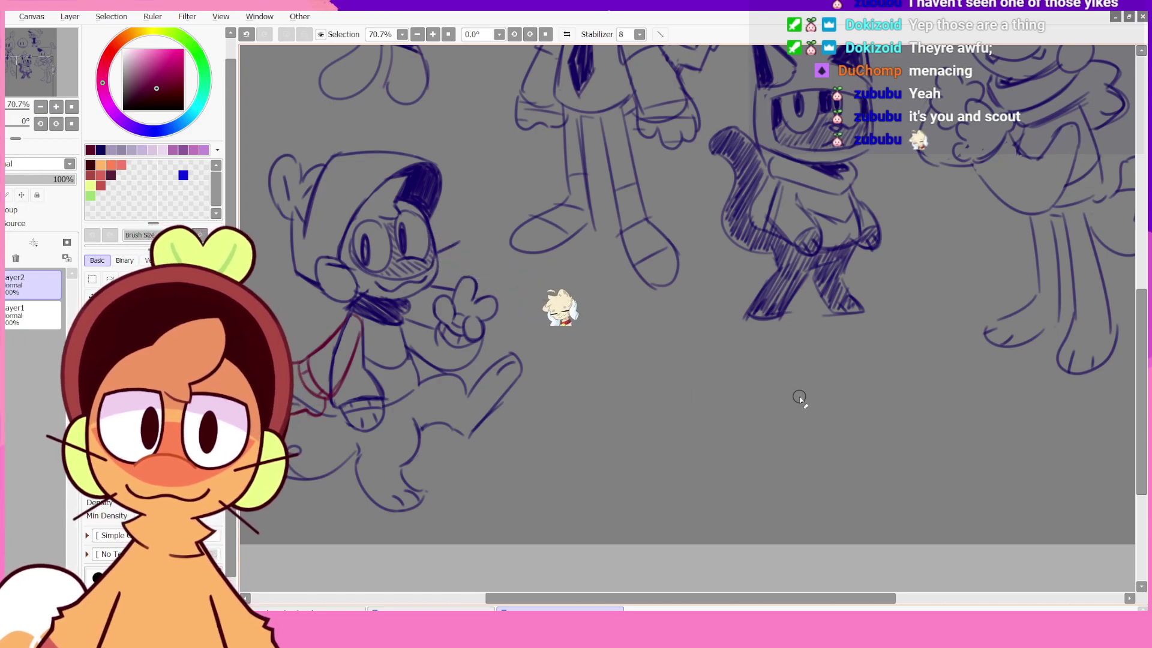
- On Layer1, outline the foot edges and hatch both feet of the seated character in dark blue with the Pencil
{"action": "left_click_drag", "start_coordinate": [727, 598], "coordinate": [705, 603]}
{"action": "key", "text": "n"}
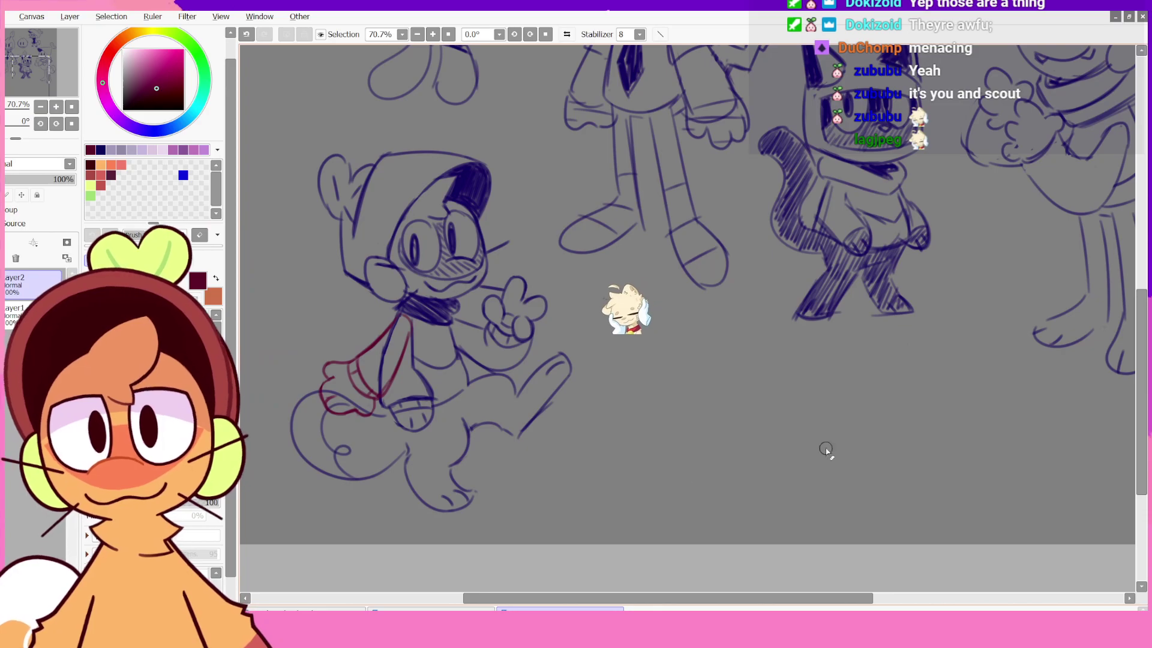
{"action": "mouse_move", "coordinate": [1142, 346]}
{"action": "left_mouse_down"}
{"action": "mouse_move", "coordinate": [1140, 223]}
{"action": "mouse_move", "coordinate": [1131, 348]}
{"action": "left_mouse_up"}
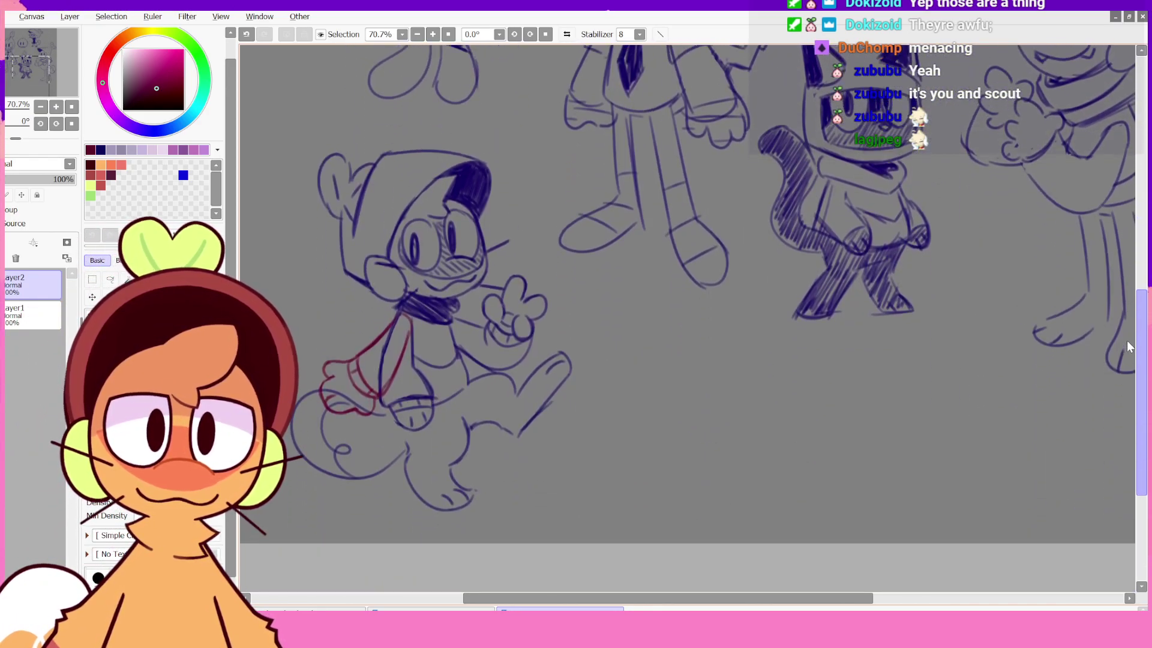
{"action": "left_click", "coordinate": [34, 309]}
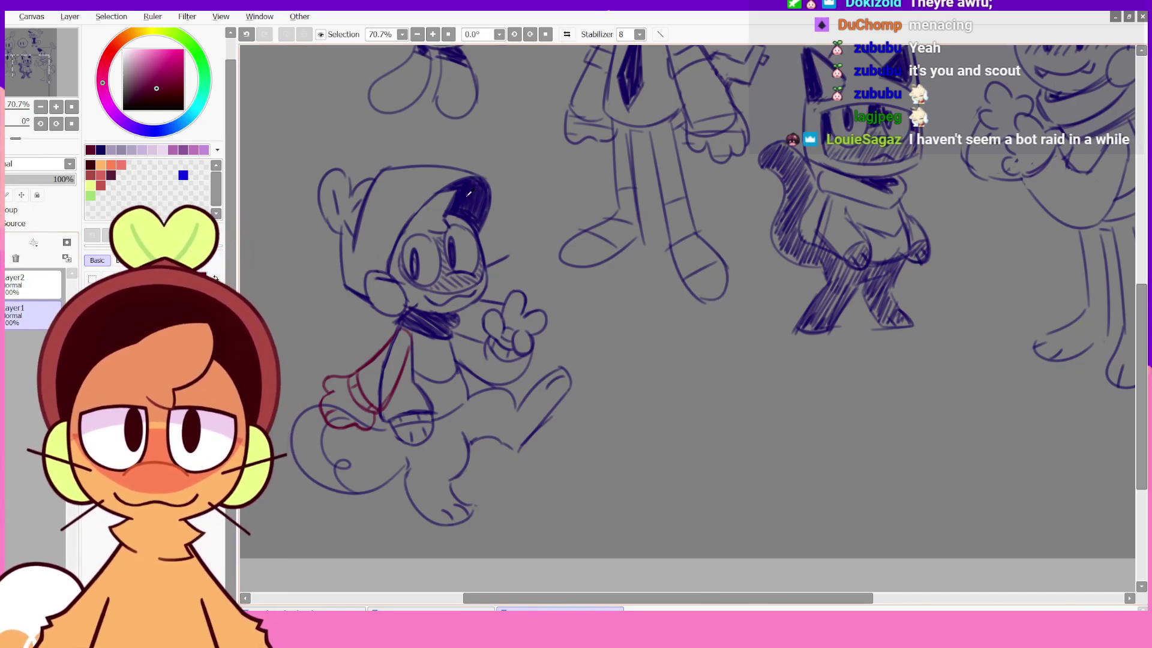
{"action": "left_click", "coordinate": [99, 150]}
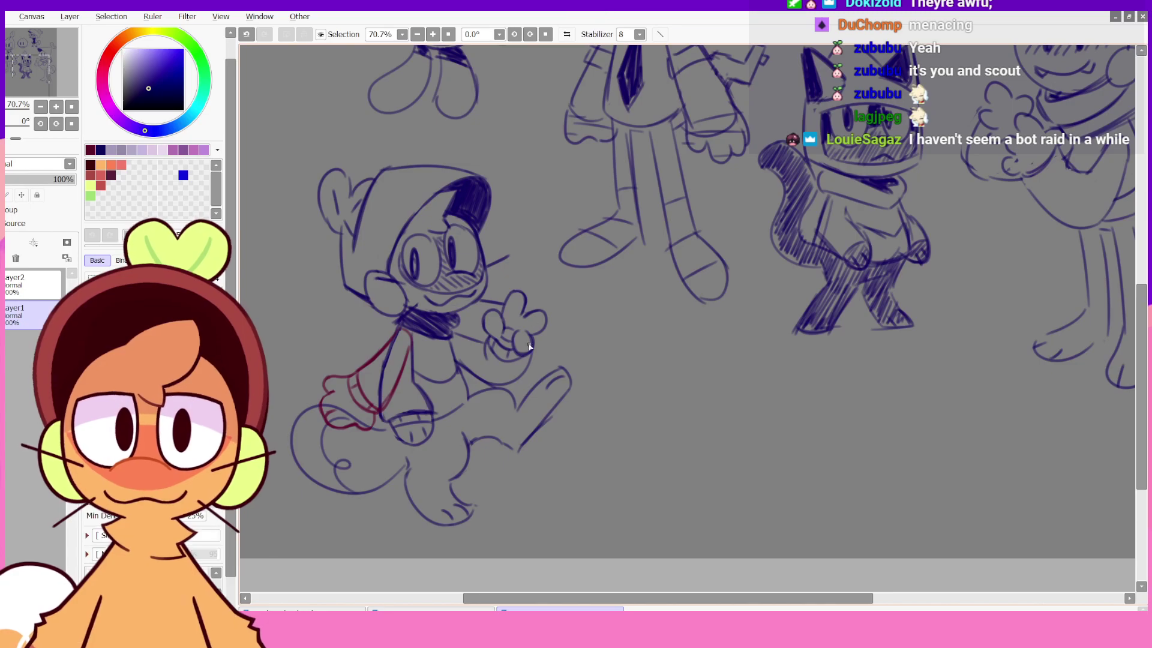
{"action": "left_click_drag", "start_coordinate": [516, 409], "coordinate": [505, 446]}
{"action": "key", "text": "ctrl+z"}
{"action": "left_click_drag", "start_coordinate": [519, 403], "coordinate": [505, 445]}
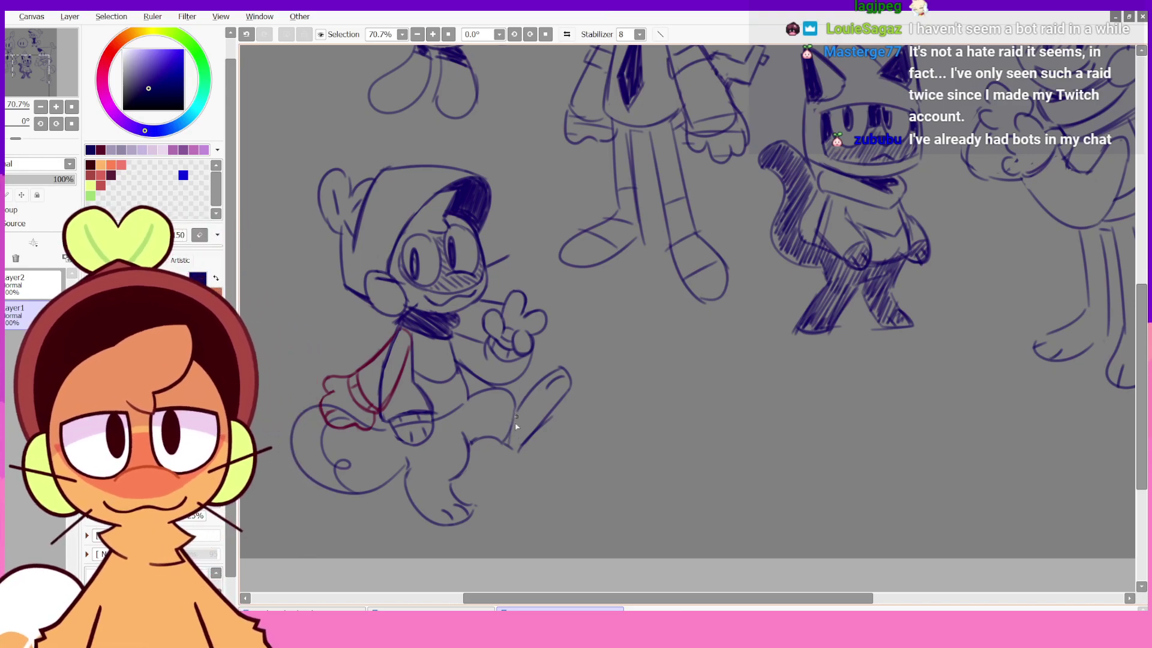
{"action": "mouse_move", "coordinate": [526, 422]}
{"action": "left_mouse_down"}
{"action": "mouse_move", "coordinate": [541, 380]}
{"action": "mouse_move", "coordinate": [539, 416]}
{"action": "mouse_move", "coordinate": [565, 374]}
{"action": "left_mouse_up"}
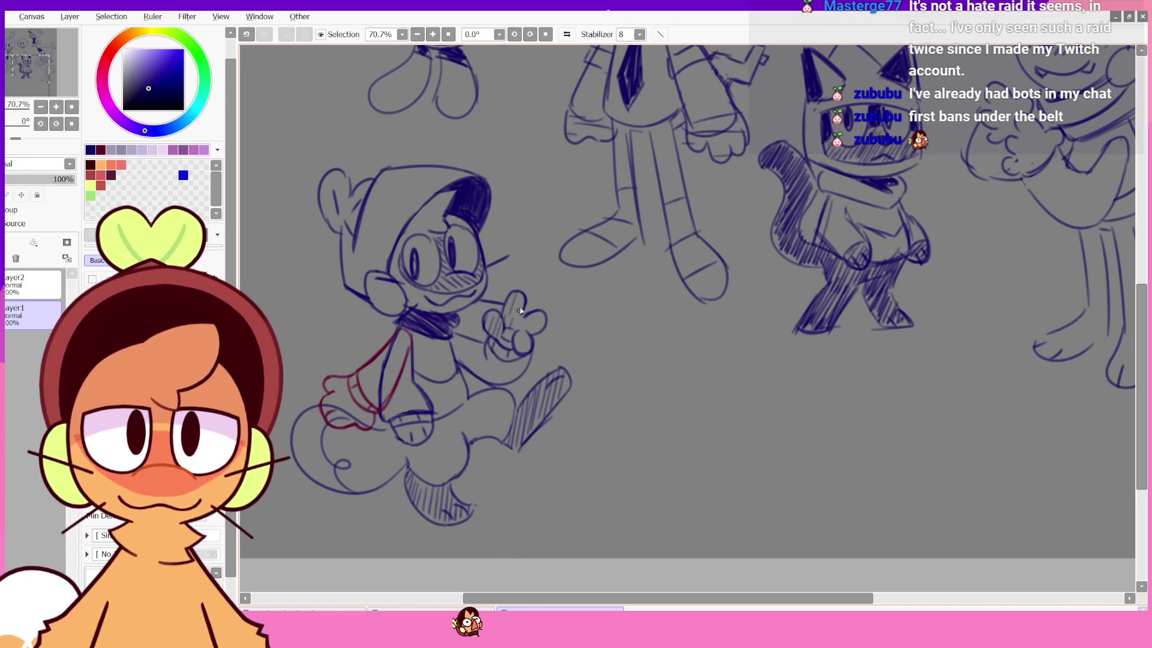
- Hatch the seated character's raised fingers and the resting hand in the same dark blue
{"action": "key", "text": "ctrl+z"}
{"action": "key", "text": "ctrl+y"}
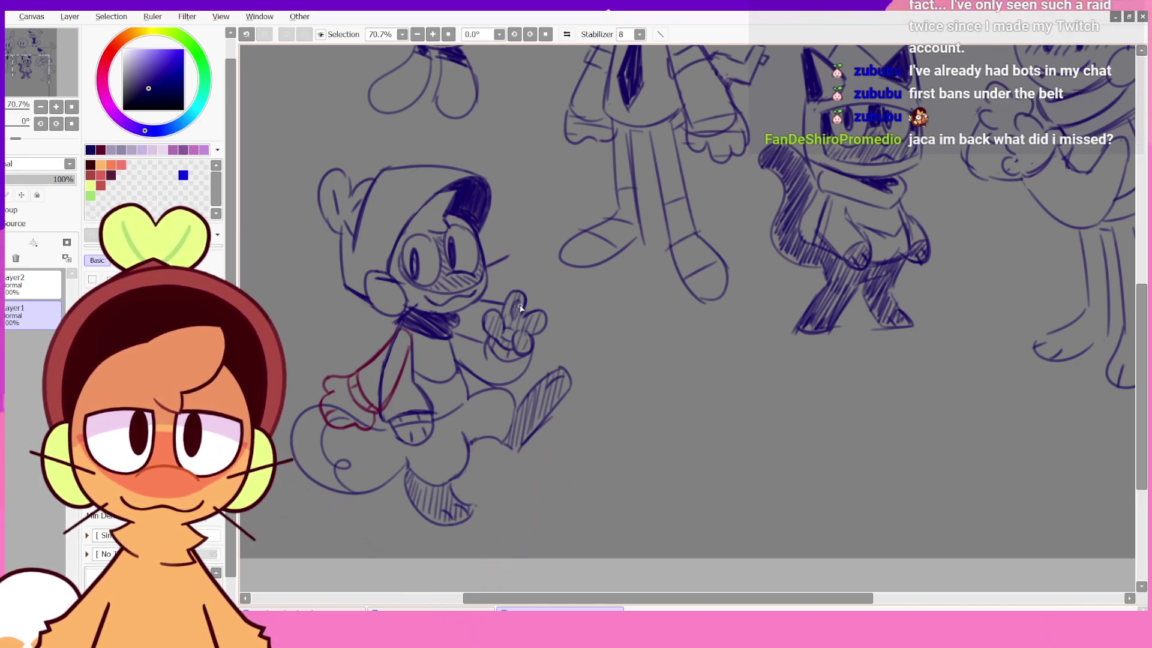
{"action": "left_click_drag", "start_coordinate": [406, 430], "coordinate": [419, 442]}
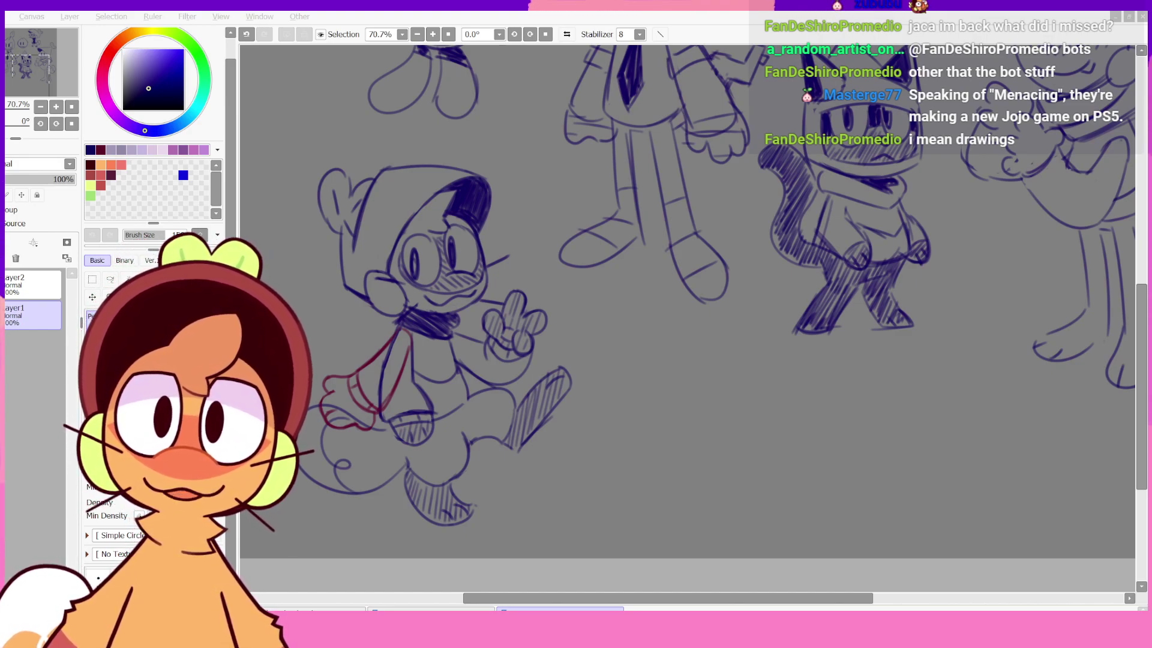
- Examine the whole sheet of character sketches at 50% zoom
{"action": "scroll", "coordinate": [587, 97], "scroll_direction": "down", "scroll_amount": 6}
{"action": "scroll", "coordinate": [742, 81], "scroll_direction": "up", "scroll_amount": 4}
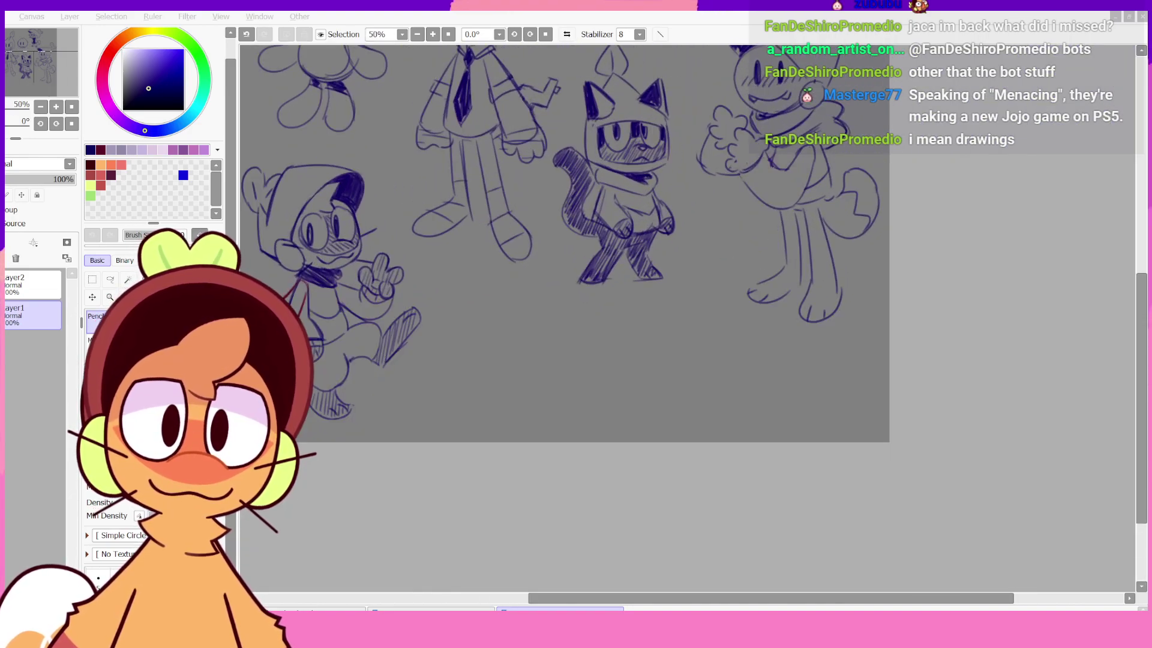
{"action": "key", "text": "plus"}
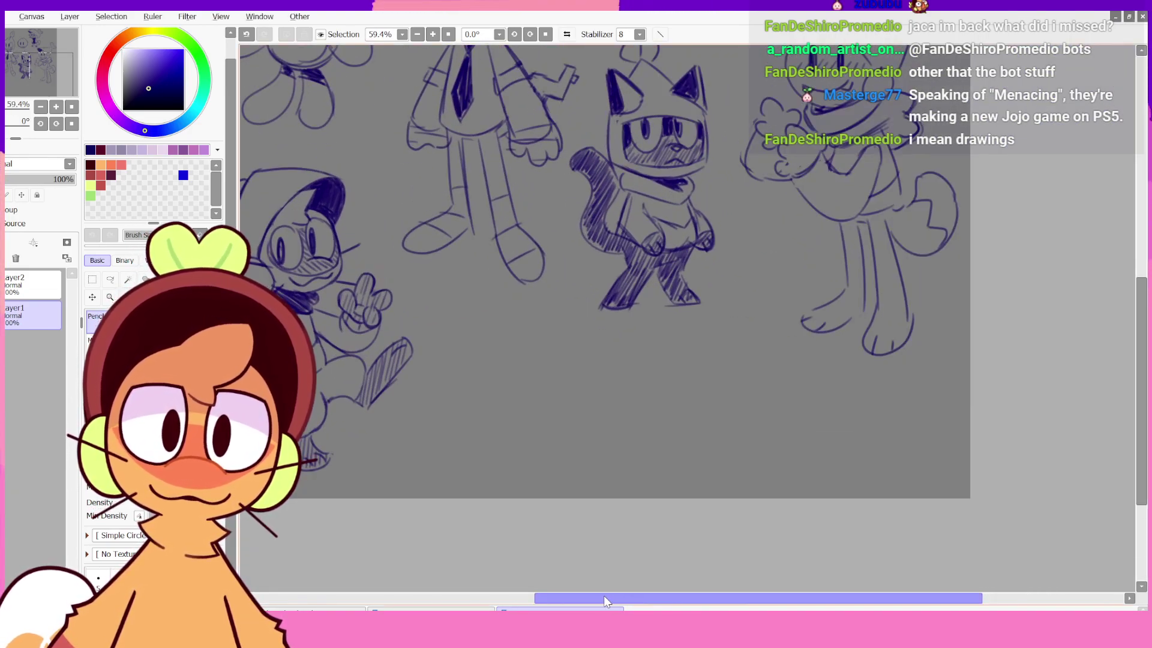
{"action": "left_click_drag", "start_coordinate": [603, 595], "coordinate": [552, 591]}
{"action": "mouse_move", "coordinate": [1140, 337]}
{"action": "left_mouse_down"}
{"action": "mouse_move", "coordinate": [1140, 252]}
{"action": "mouse_move", "coordinate": [1139, 272]}
{"action": "mouse_move", "coordinate": [1125, 240]}
{"action": "mouse_move", "coordinate": [1143, 298]}
{"action": "mouse_move", "coordinate": [1143, 261]}
{"action": "mouse_move", "coordinate": [1144, 284]}
{"action": "left_mouse_up"}
{"action": "key", "text": "minus"}
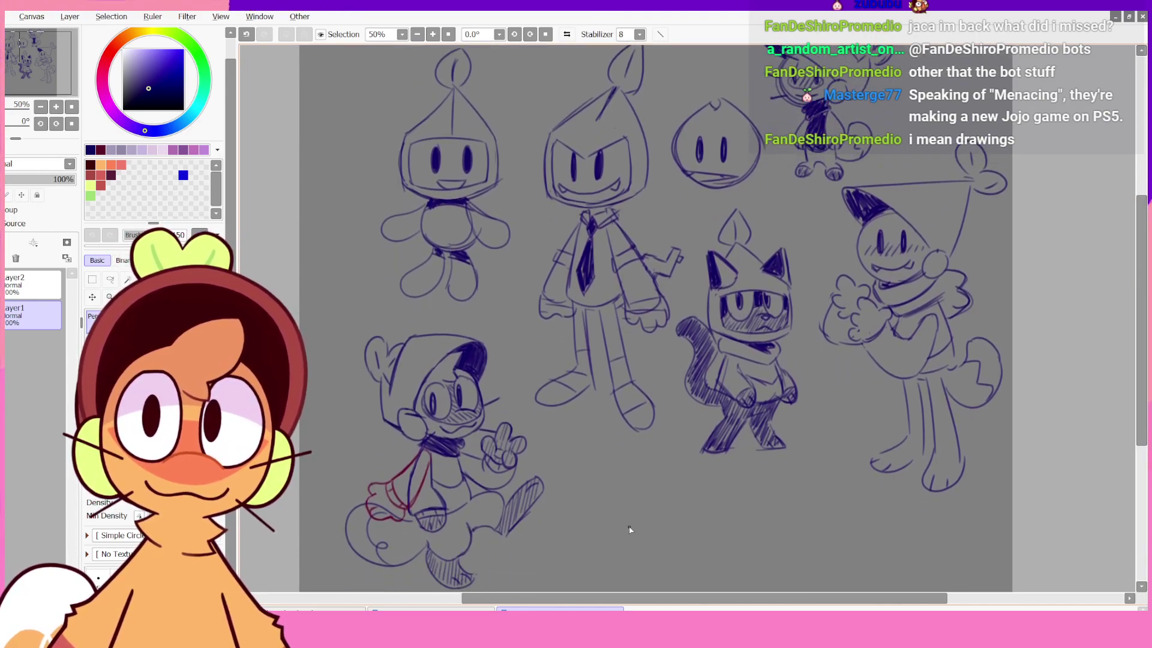
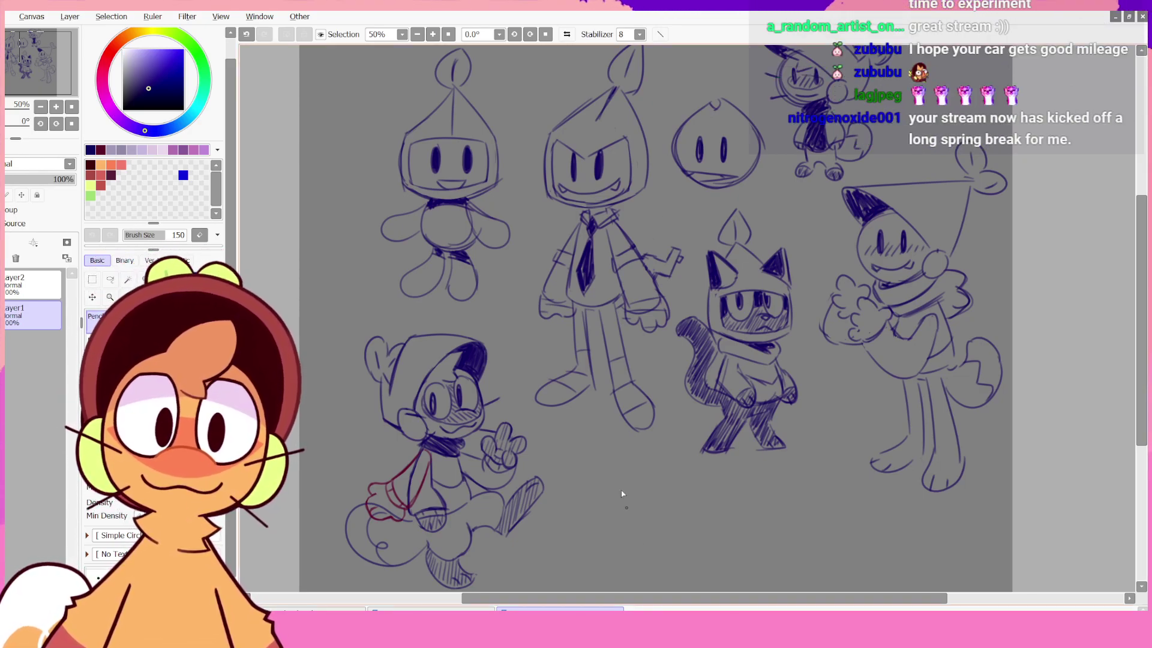
{"action": "mouse_move", "coordinate": [660, 598]}
{"action": "left_mouse_down"}
{"action": "mouse_move", "coordinate": [648, 604]}
{"action": "mouse_move", "coordinate": [668, 603]}
{"action": "left_mouse_up"}
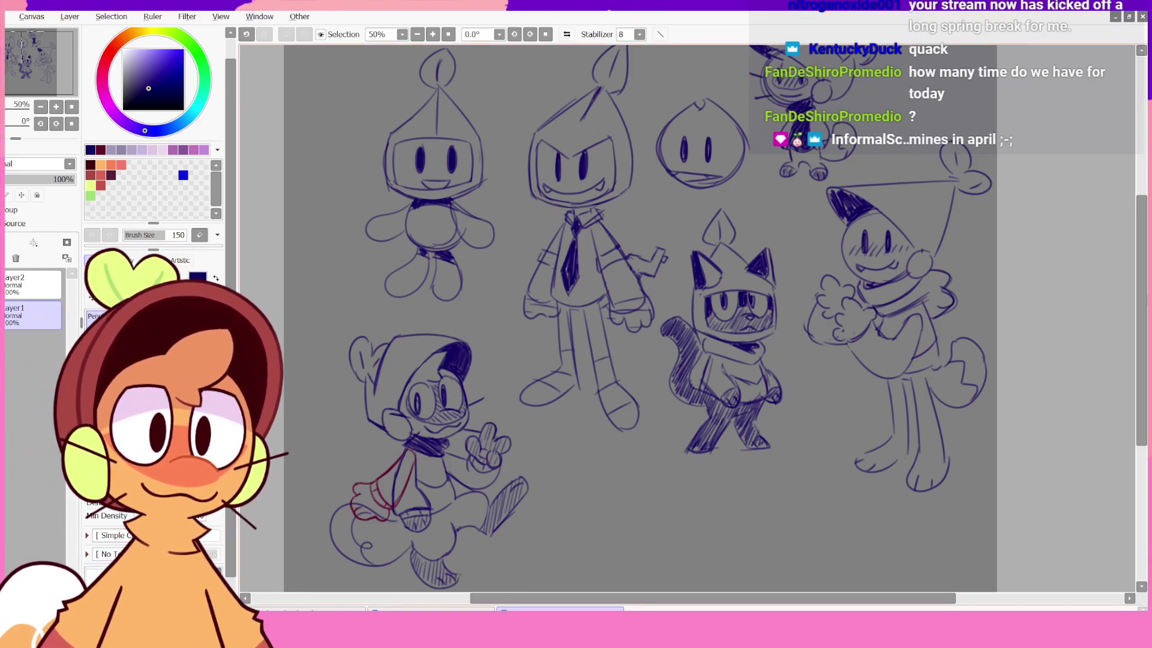
- Examine the seated hat-wearing character alongside the standing sketches at different zoom levels
{"action": "left_click_drag", "start_coordinate": [1144, 306], "coordinate": [1144, 333]}
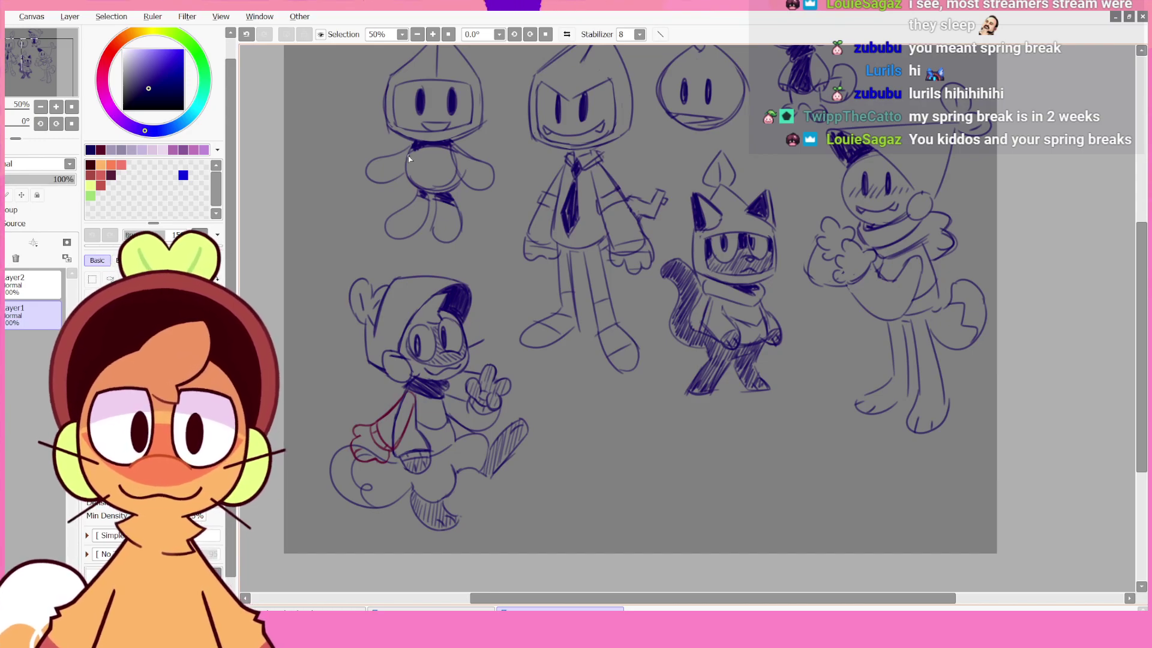
{"action": "mouse_move", "coordinate": [1142, 310]}
{"action": "left_mouse_down"}
{"action": "mouse_move", "coordinate": [1142, 297]}
{"action": "mouse_move", "coordinate": [1139, 311]}
{"action": "left_mouse_up"}
{"action": "left_click_drag", "start_coordinate": [532, 393], "coordinate": [542, 379]}
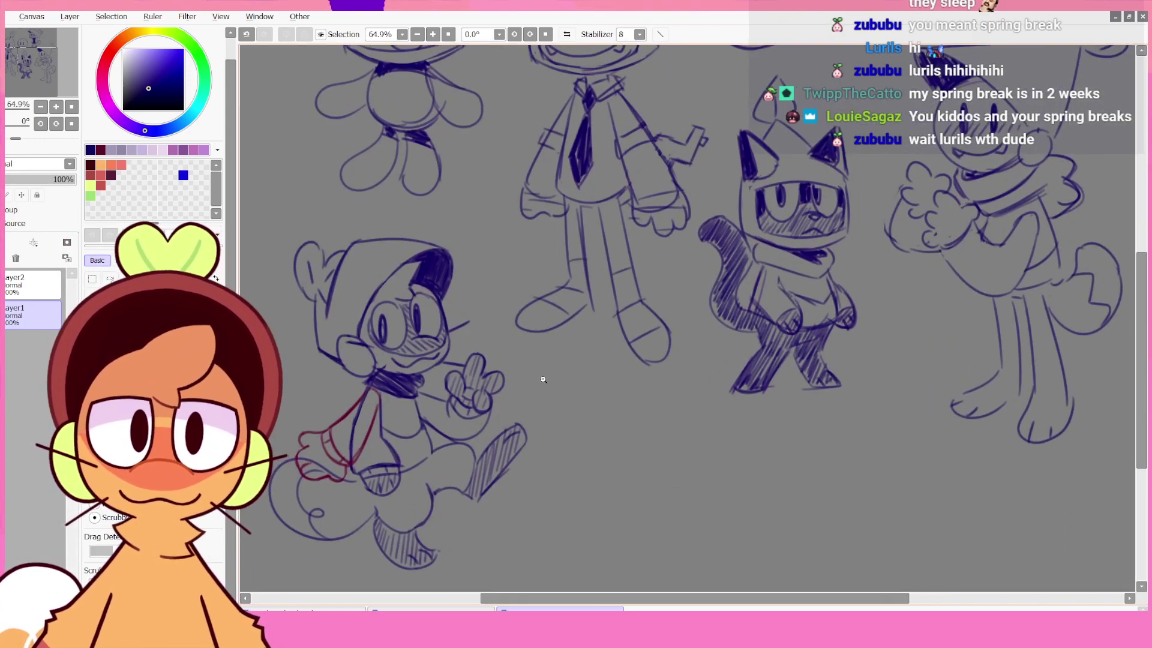
{"action": "mouse_move", "coordinate": [883, 371]}
{"action": "left_mouse_down"}
{"action": "mouse_move", "coordinate": [864, 390]}
{"action": "mouse_move", "coordinate": [881, 391]}
{"action": "left_mouse_up"}
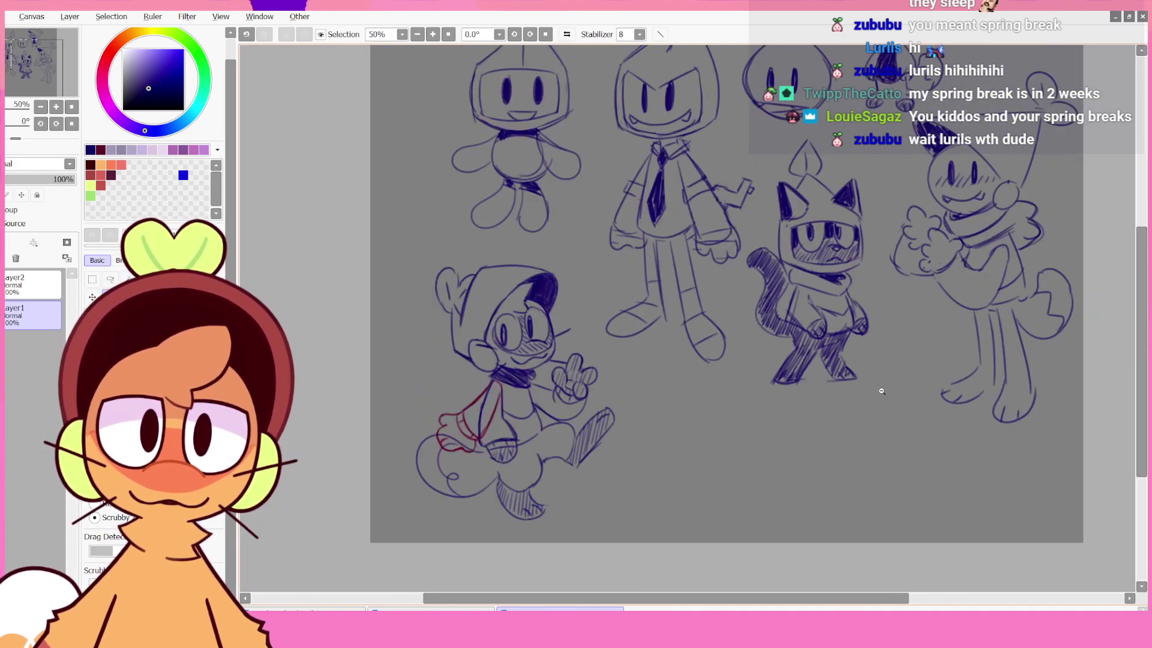
{"action": "left_click_drag", "start_coordinate": [677, 445], "coordinate": [694, 416]}
{"action": "mouse_move", "coordinate": [805, 406]}
{"action": "left_mouse_down"}
{"action": "mouse_move", "coordinate": [796, 419]}
{"action": "mouse_move", "coordinate": [812, 396]}
{"action": "left_mouse_up"}
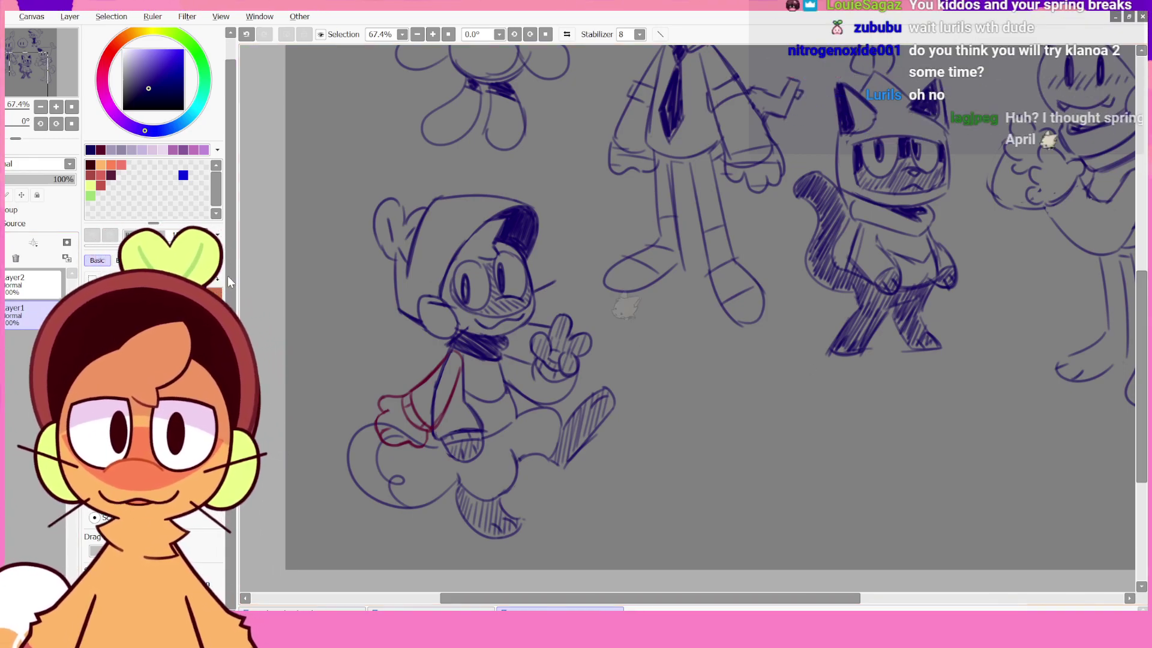
- Make Layer2 the active layer and review the seated character against the neighbouring standing sketches
{"action": "left_click", "coordinate": [33, 284]}
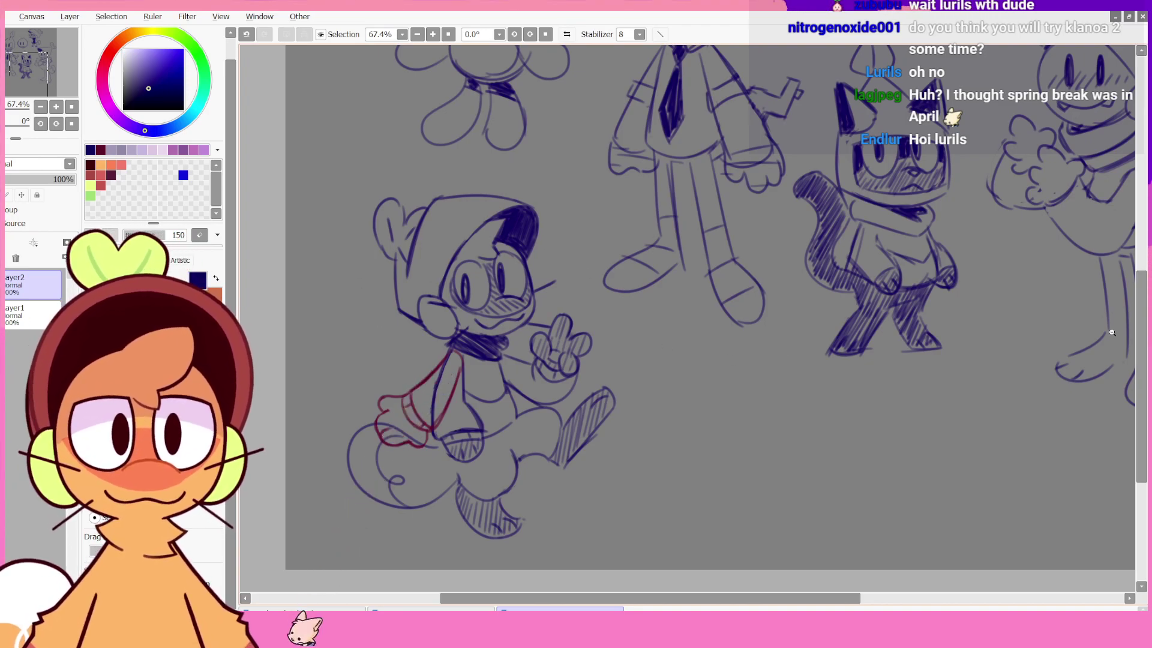
{"action": "scroll", "coordinate": [1112, 333], "scroll_direction": "up", "scroll_amount": 5}
{"action": "scroll", "coordinate": [1111, 353], "scroll_direction": "down", "scroll_amount": 5}
{"action": "scroll", "coordinate": [1116, 312], "scroll_direction": "up", "scroll_amount": 2}
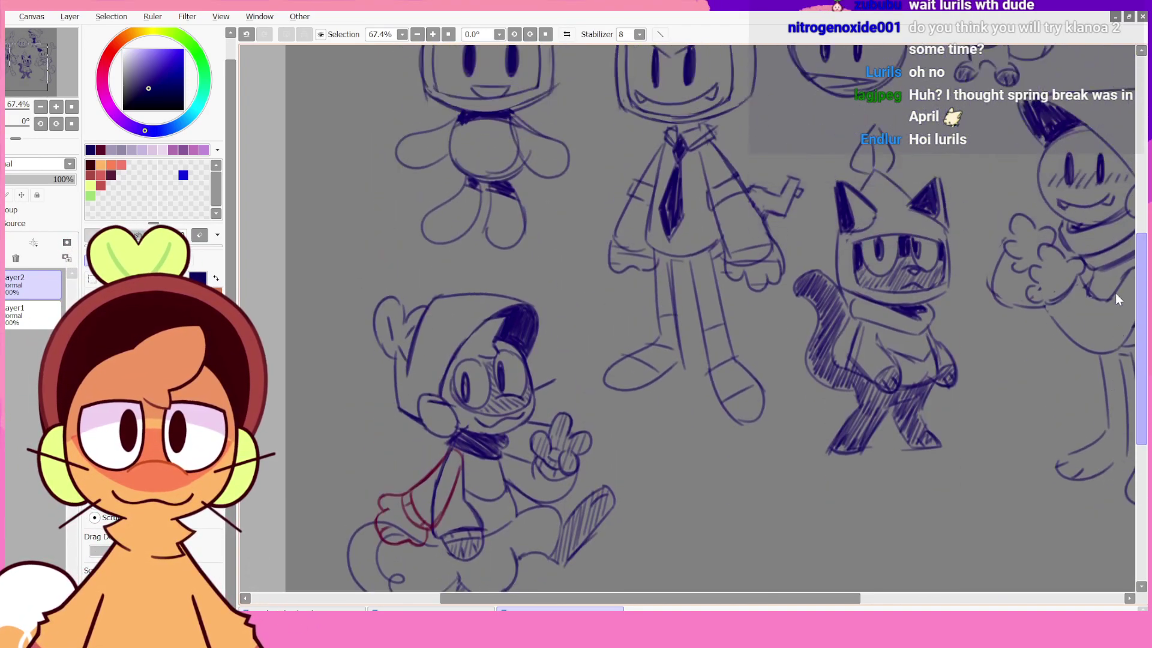
{"action": "scroll", "coordinate": [1116, 300], "scroll_direction": "down", "scroll_amount": 3}
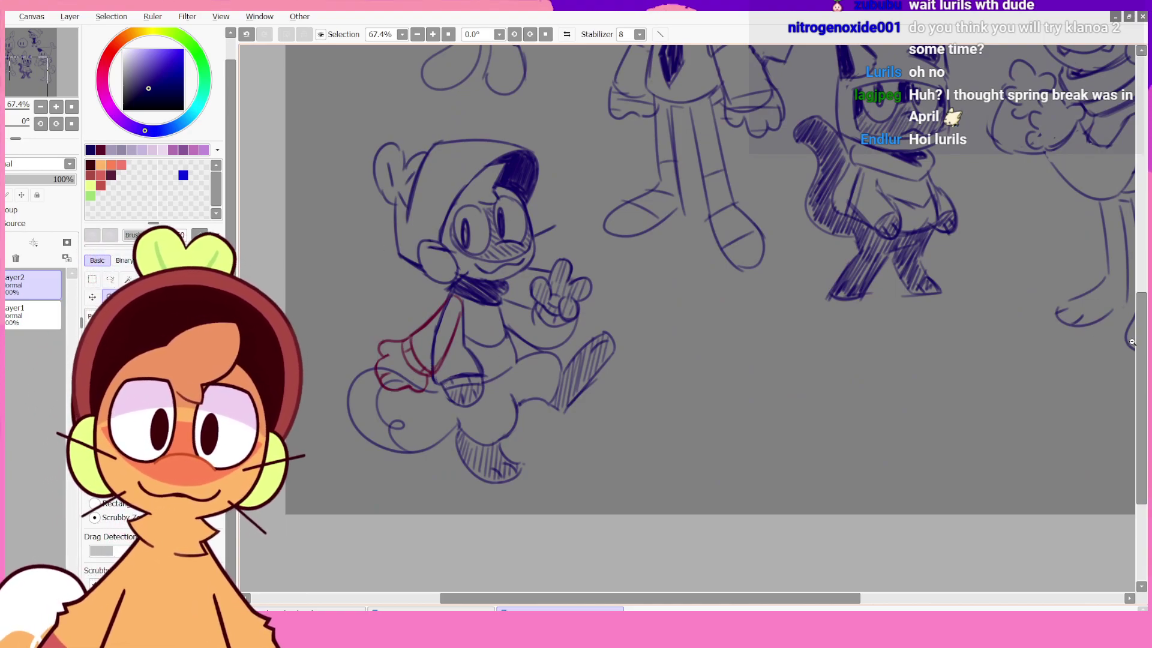
{"action": "scroll", "coordinate": [1132, 342], "scroll_direction": "up", "scroll_amount": 3}
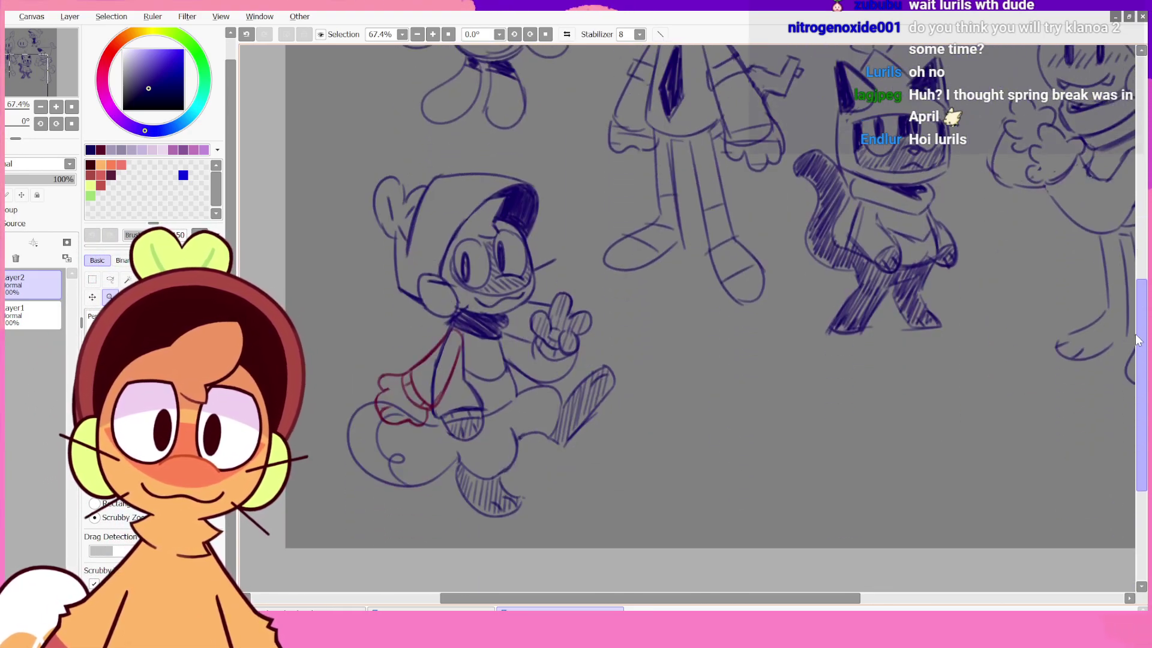
{"action": "left_click_drag", "start_coordinate": [1136, 336], "coordinate": [1135, 334]}
{"action": "left_click_drag", "start_coordinate": [826, 598], "coordinate": [867, 597]}
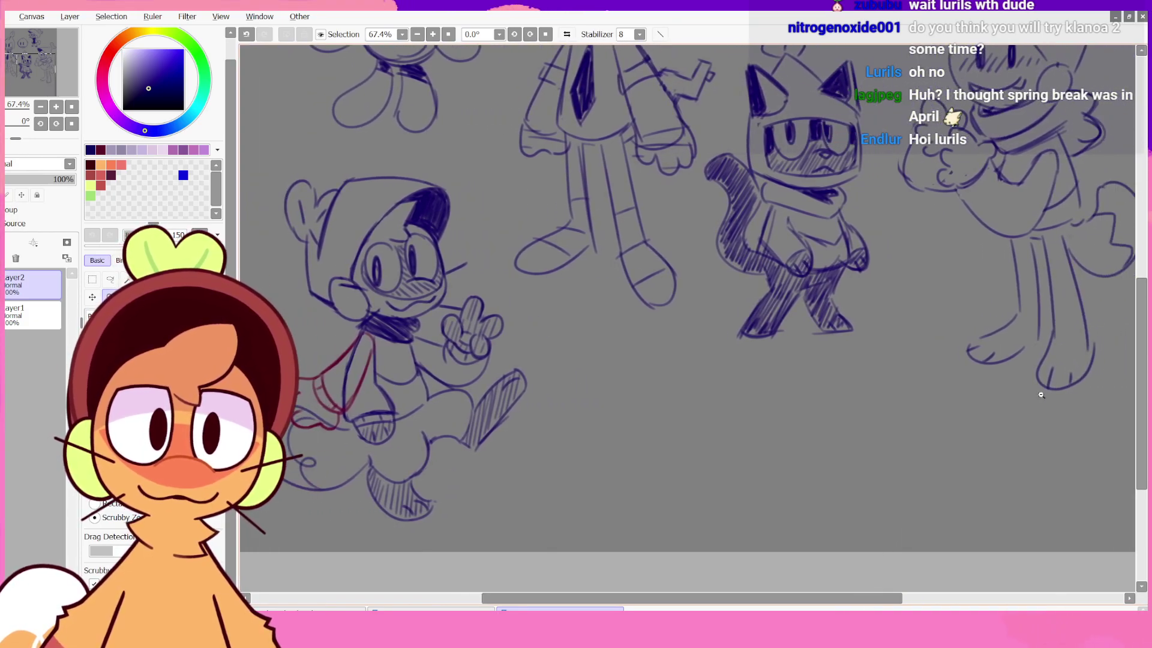
{"action": "scroll", "coordinate": [1116, 372], "scroll_direction": "up", "scroll_amount": 4}
{"action": "scroll", "coordinate": [1131, 357], "scroll_direction": "down", "scroll_amount": 4}
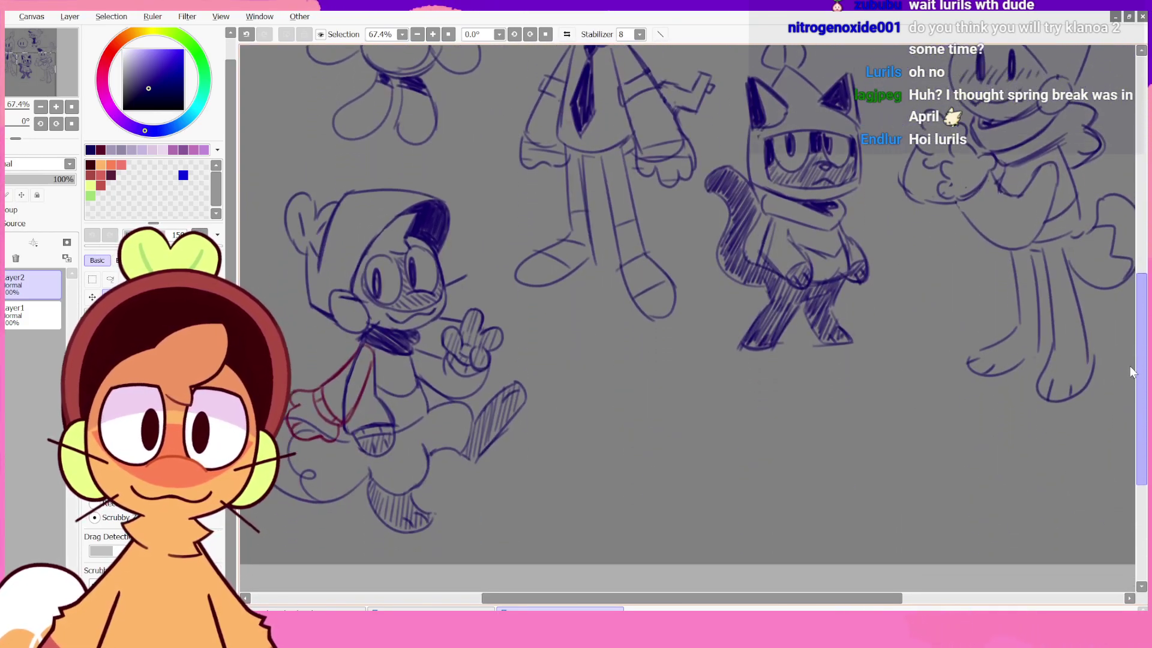
{"action": "scroll", "coordinate": [1127, 382], "scroll_direction": "down", "scroll_amount": 1}
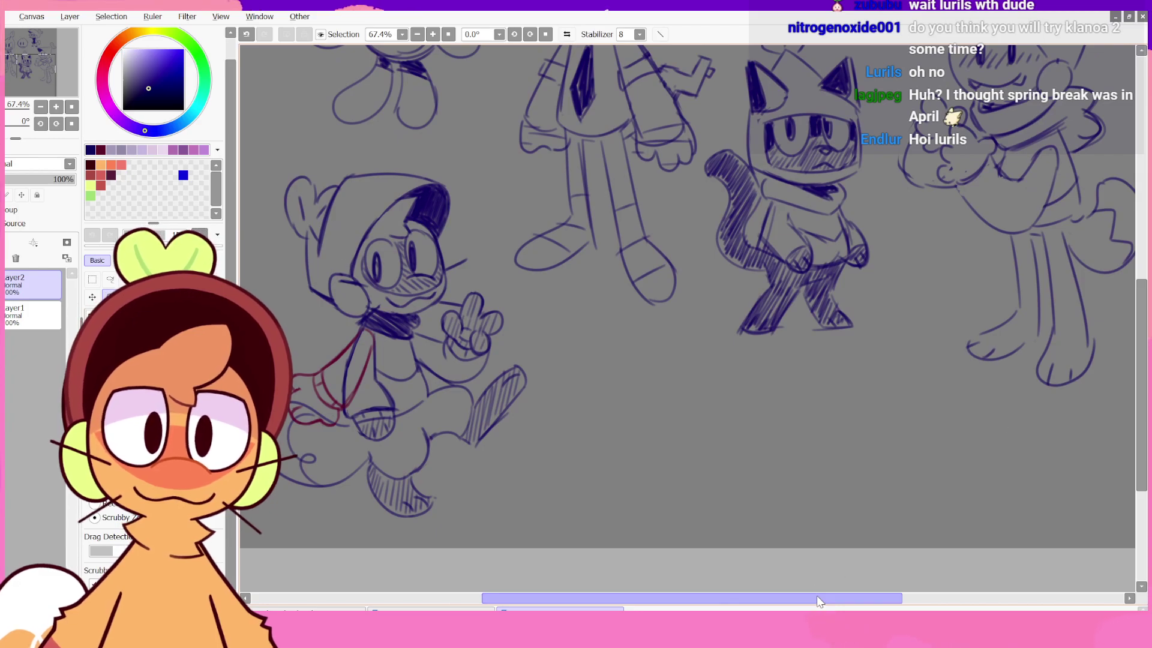
{"action": "left_click_drag", "start_coordinate": [819, 599], "coordinate": [823, 598]}
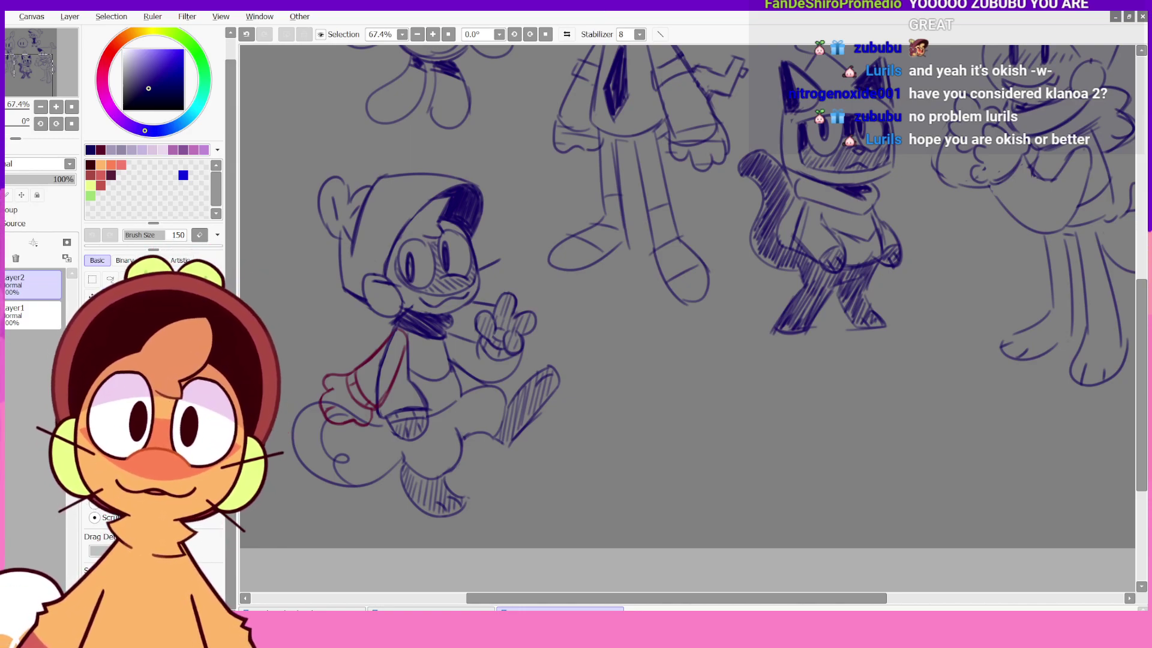
{"action": "left_click_drag", "start_coordinate": [668, 597], "coordinate": [655, 596]}
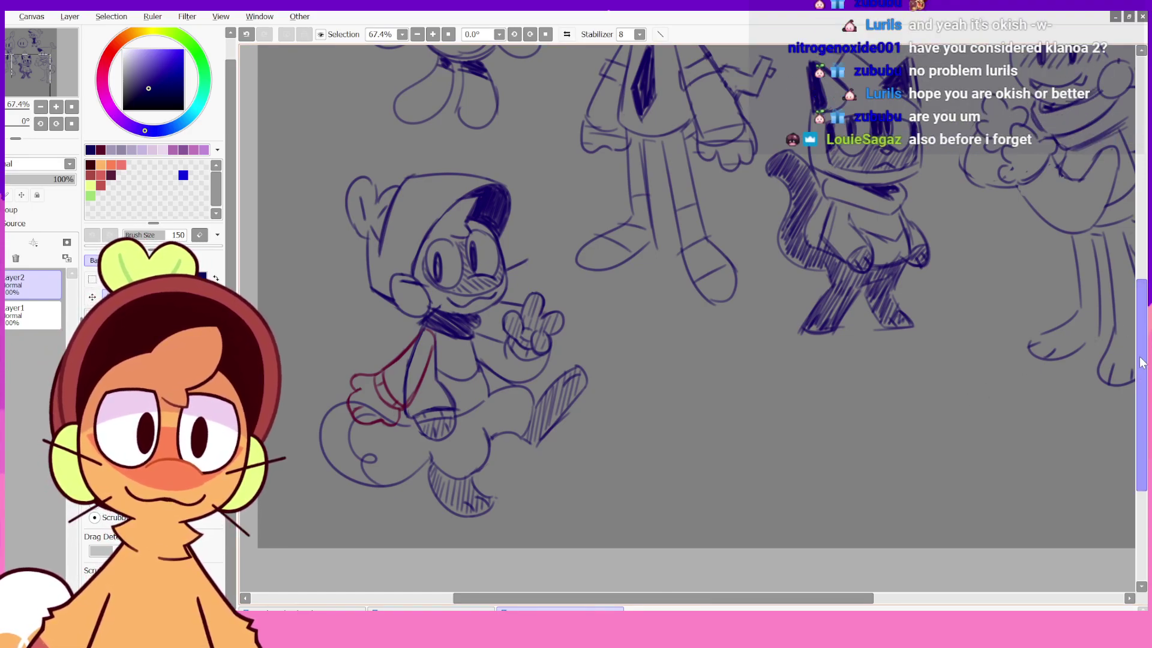
{"action": "left_click_drag", "start_coordinate": [1142, 363], "coordinate": [1138, 344]}
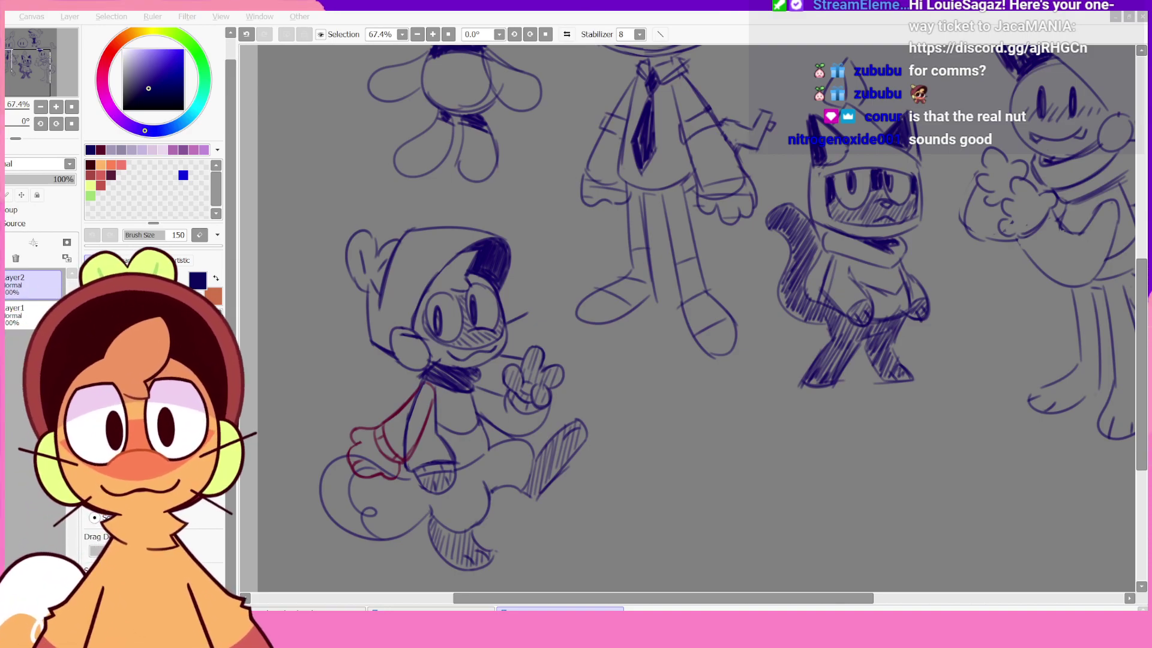
{"action": "mouse_move", "coordinate": [1143, 382]}
{"action": "left_mouse_down"}
{"action": "mouse_move", "coordinate": [1143, 234]}
{"action": "mouse_move", "coordinate": [1128, 396]}
{"action": "left_mouse_up"}
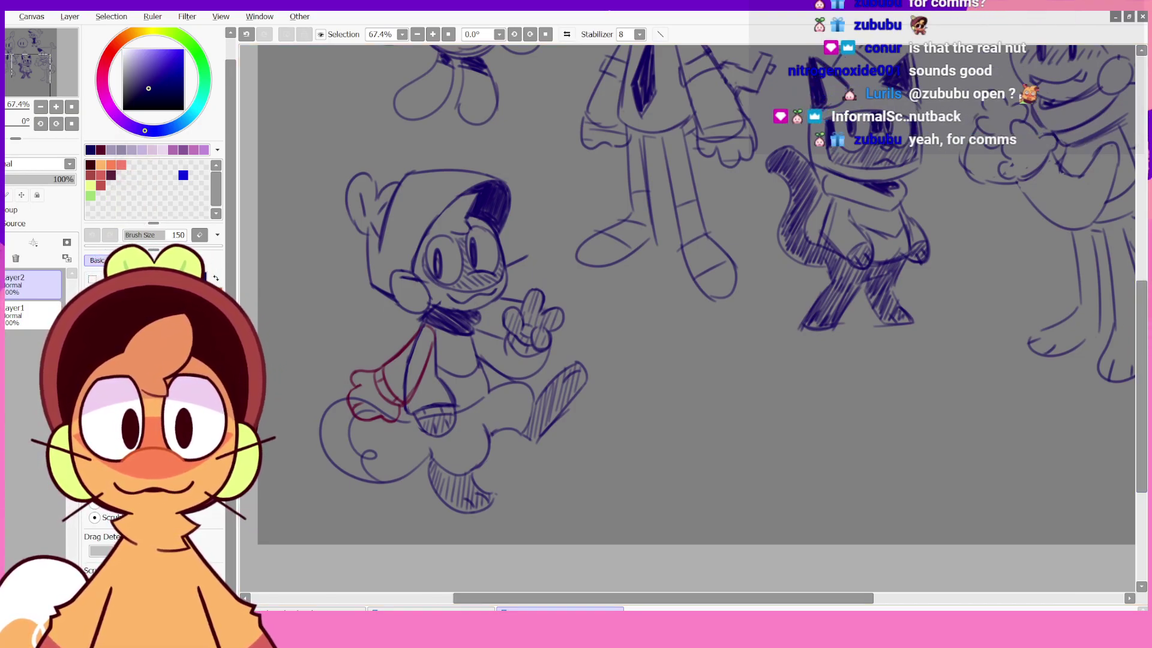
{"action": "mouse_move", "coordinate": [1143, 375]}
{"action": "left_mouse_down"}
{"action": "mouse_move", "coordinate": [1143, 343]}
{"action": "mouse_move", "coordinate": [1146, 368]}
{"action": "left_mouse_up"}
{"action": "scroll", "coordinate": [1144, 375], "scroll_direction": "down", "scroll_amount": 1}
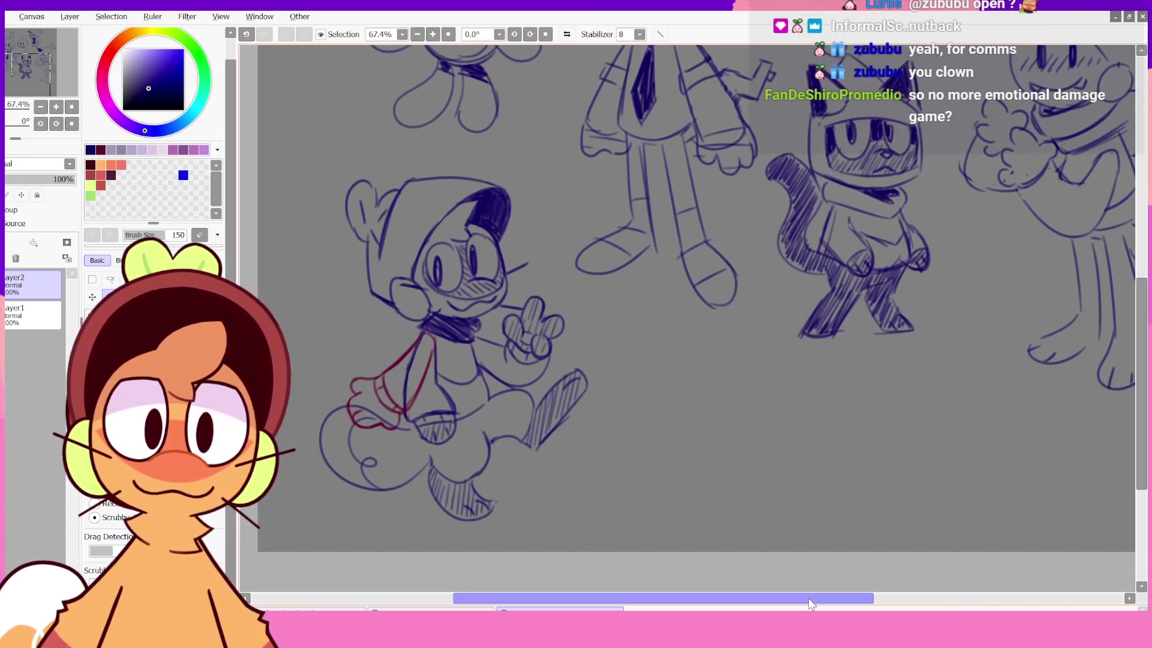
{"action": "left_click_drag", "start_coordinate": [821, 598], "coordinate": [794, 593]}
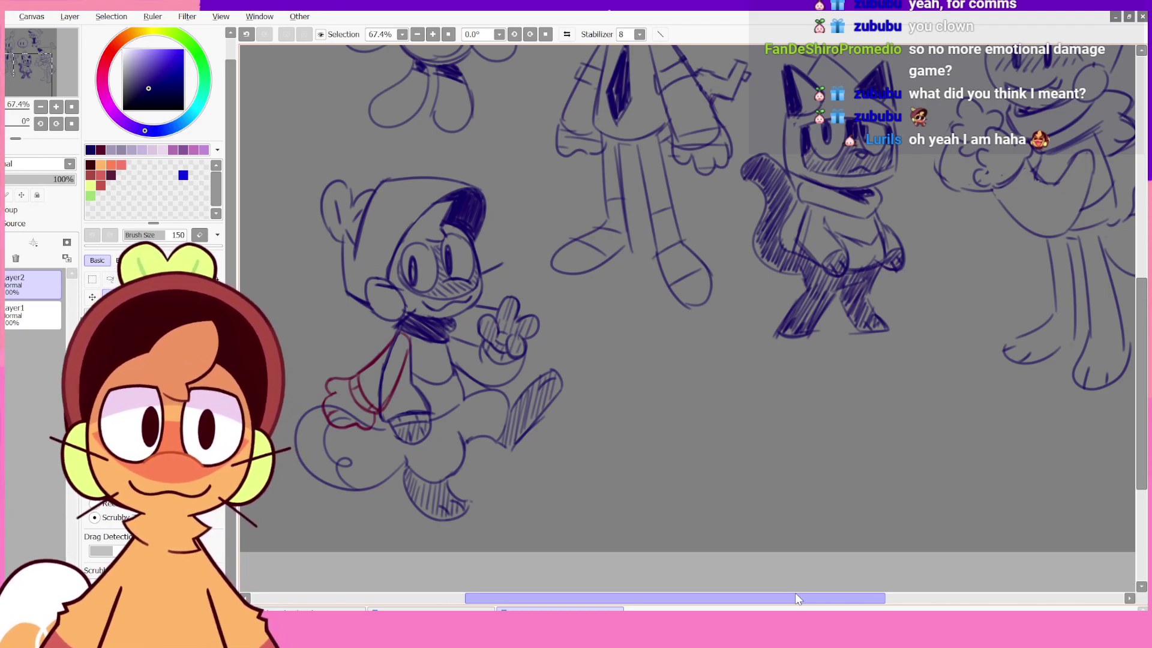
{"action": "mouse_move", "coordinate": [1141, 372]}
{"action": "left_mouse_down"}
{"action": "mouse_move", "coordinate": [1141, 351]}
{"action": "mouse_move", "coordinate": [1141, 390]}
{"action": "left_mouse_up"}
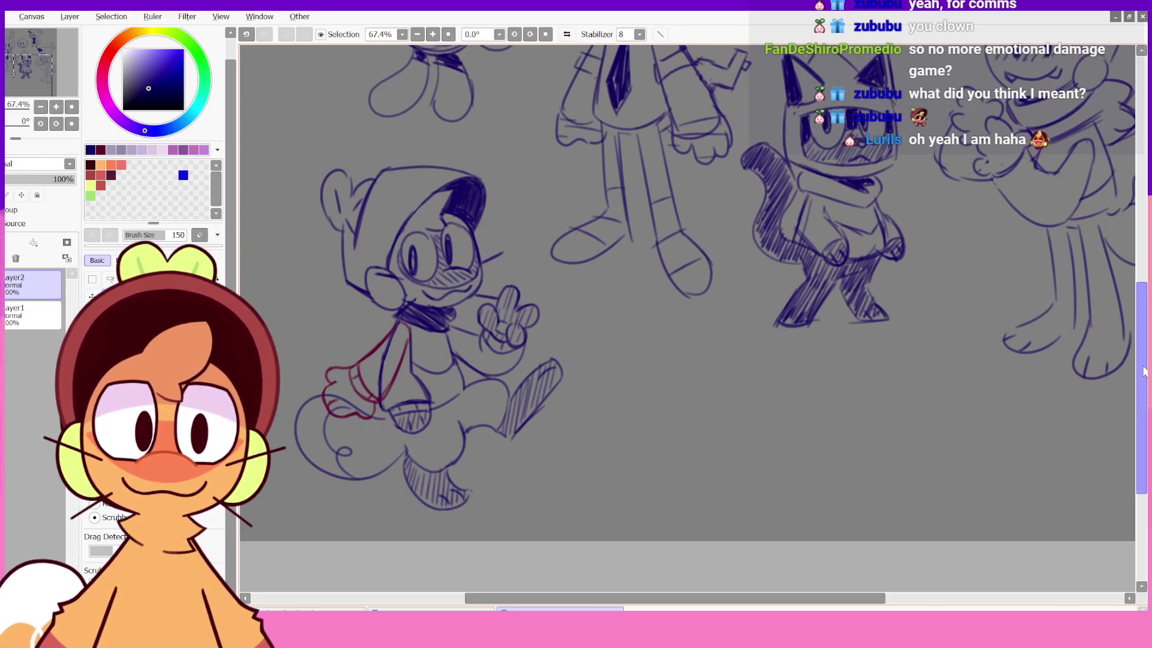
{"action": "left_click_drag", "start_coordinate": [1144, 387], "coordinate": [1144, 382]}
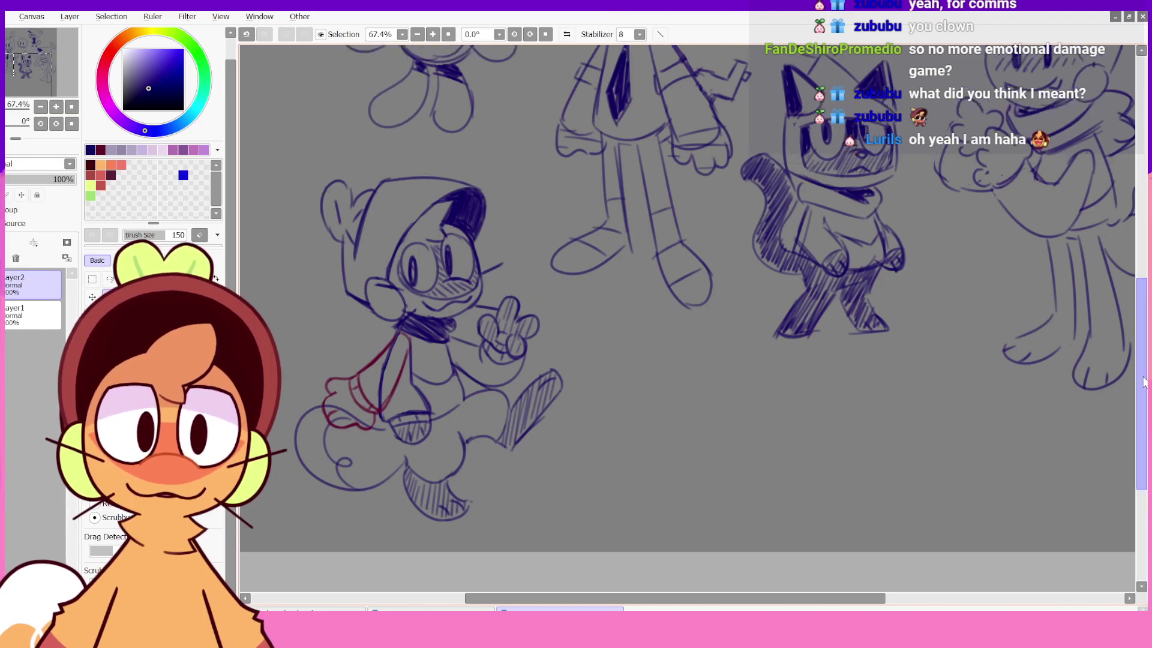
{"action": "scroll", "coordinate": [1144, 382], "scroll_direction": "up", "scroll_amount": 10}
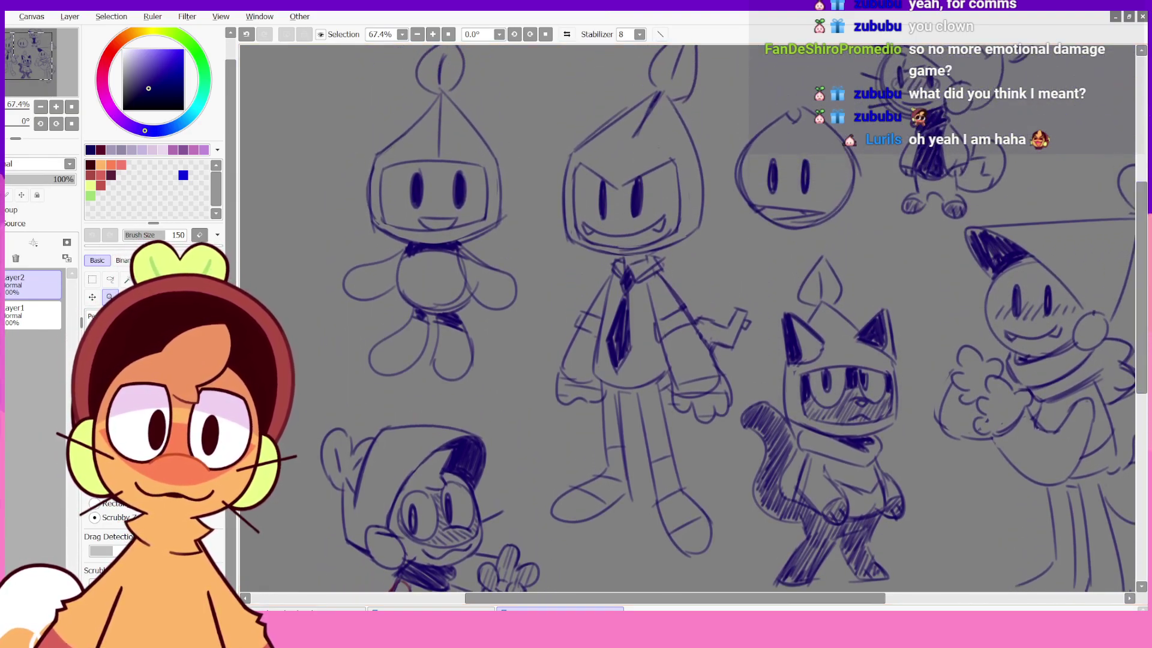
{"action": "scroll", "coordinate": [1133, 368], "scroll_direction": "down", "scroll_amount": 8}
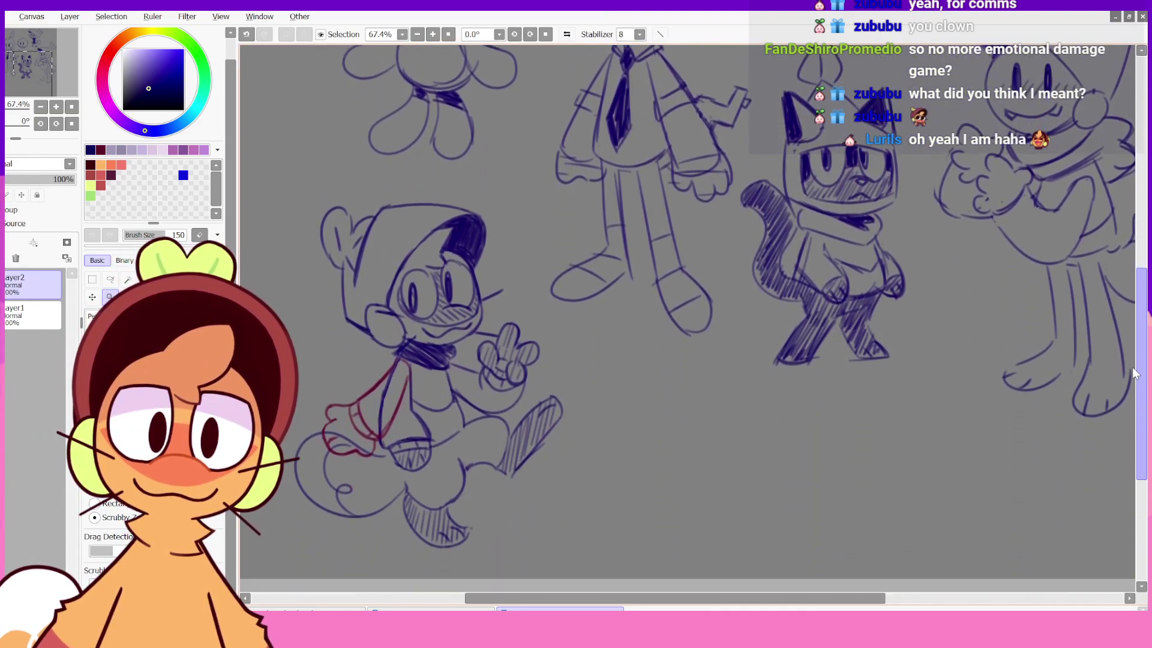
{"action": "scroll", "coordinate": [1121, 375], "scroll_direction": "down", "scroll_amount": 2}
{"action": "key", "text": "n"}
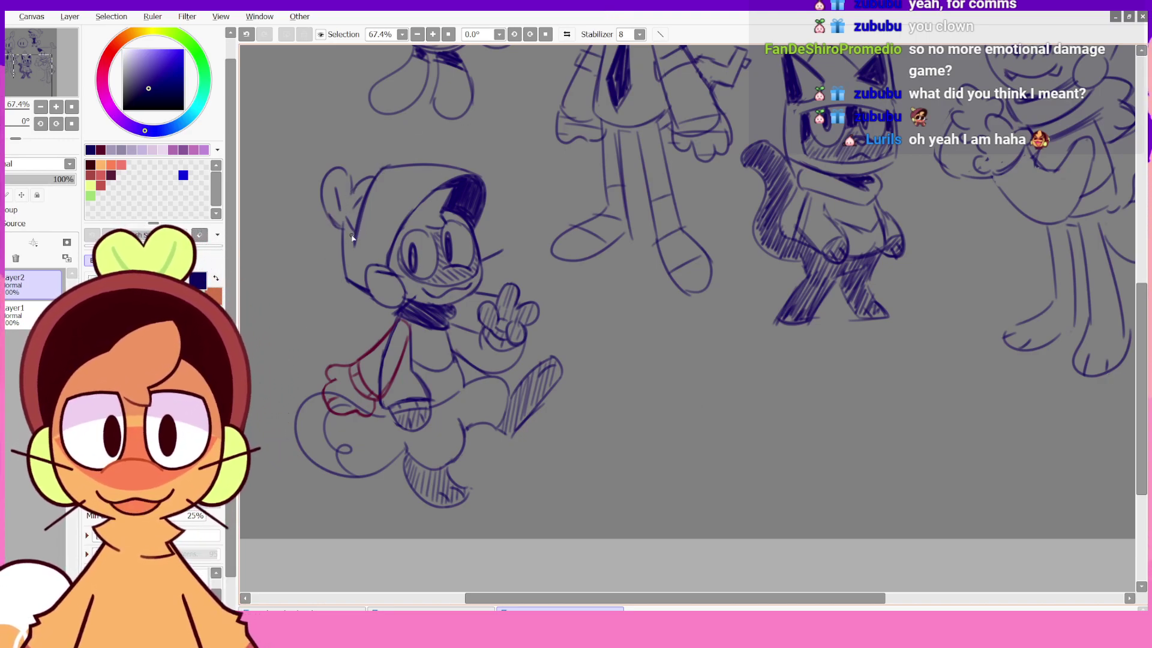
{"action": "key", "text": "e"}
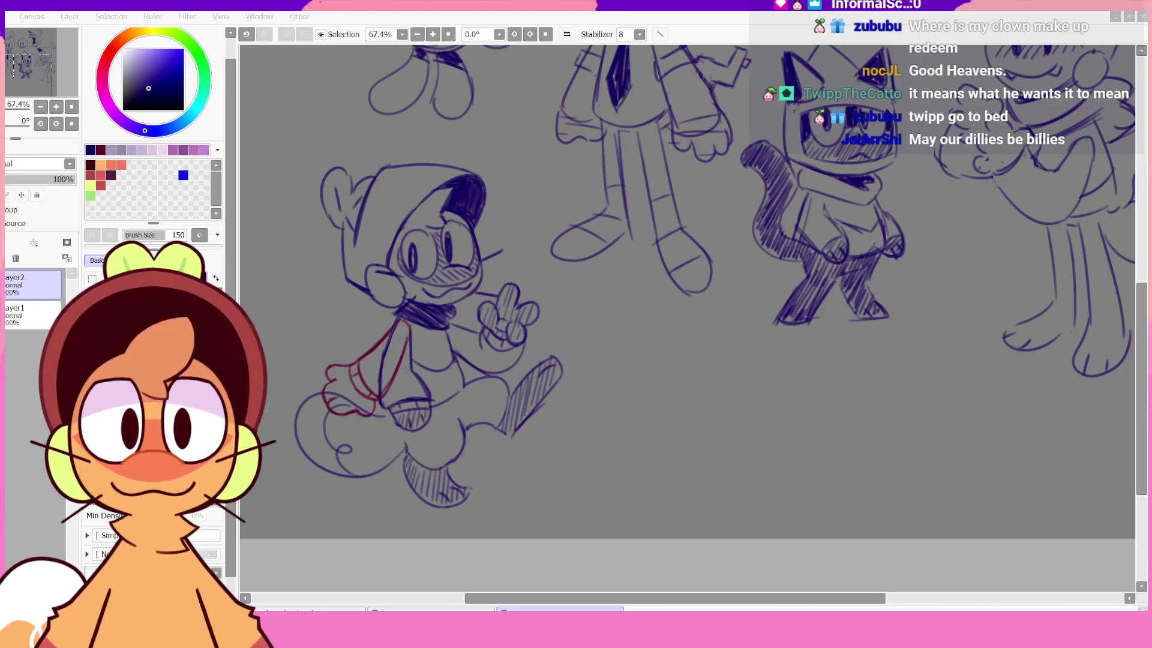
{"action": "left_click", "coordinate": [849, 535]}
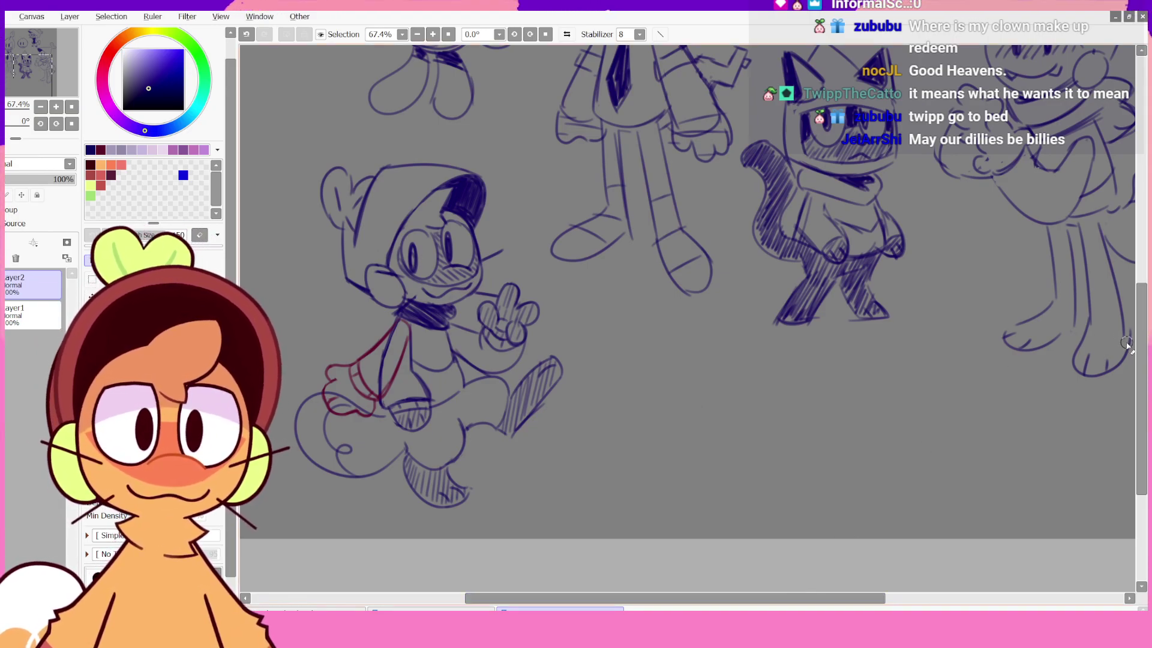
{"action": "left_click_drag", "start_coordinate": [1143, 333], "coordinate": [1140, 327]}
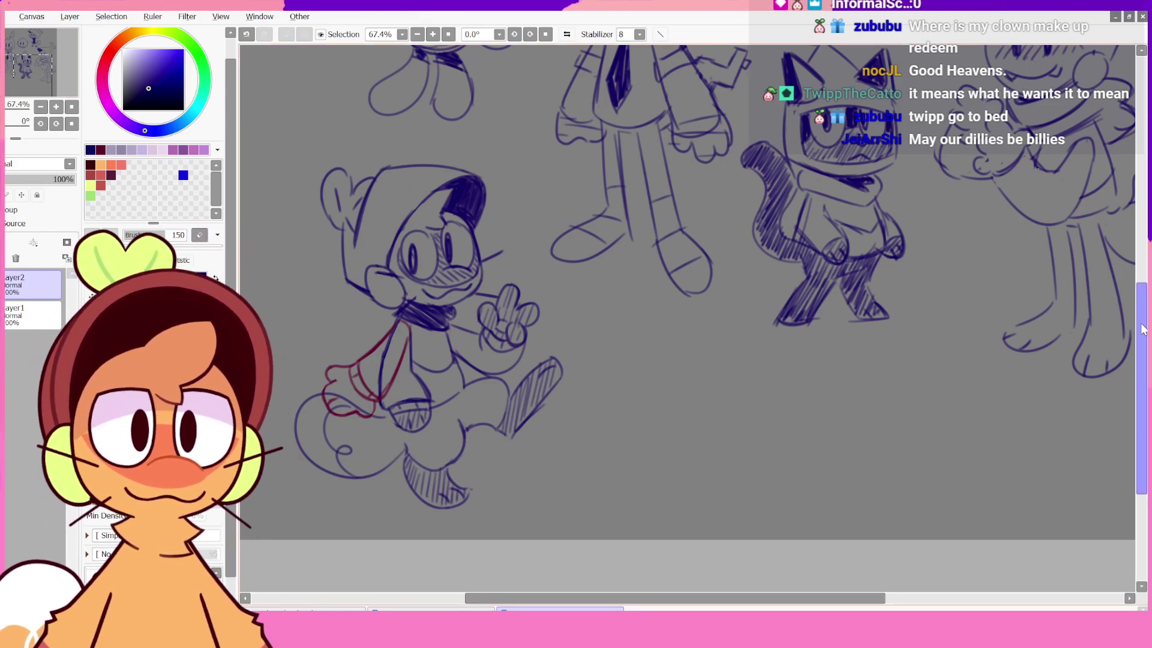
- Lasso around the seated character and copy its red cape from Layer2 onto a new layer
{"action": "left_click_drag", "start_coordinate": [1140, 328], "coordinate": [1141, 314]}
{"action": "mouse_move", "coordinate": [395, 157]}
{"action": "left_mouse_down"}
{"action": "mouse_move", "coordinate": [277, 272]}
{"action": "mouse_move", "coordinate": [339, 561]}
{"action": "mouse_move", "coordinate": [571, 463]}
{"action": "mouse_move", "coordinate": [514, 205]}
{"action": "mouse_move", "coordinate": [432, 173]}
{"action": "left_mouse_up"}
{"action": "key", "text": "ctrl+c"}
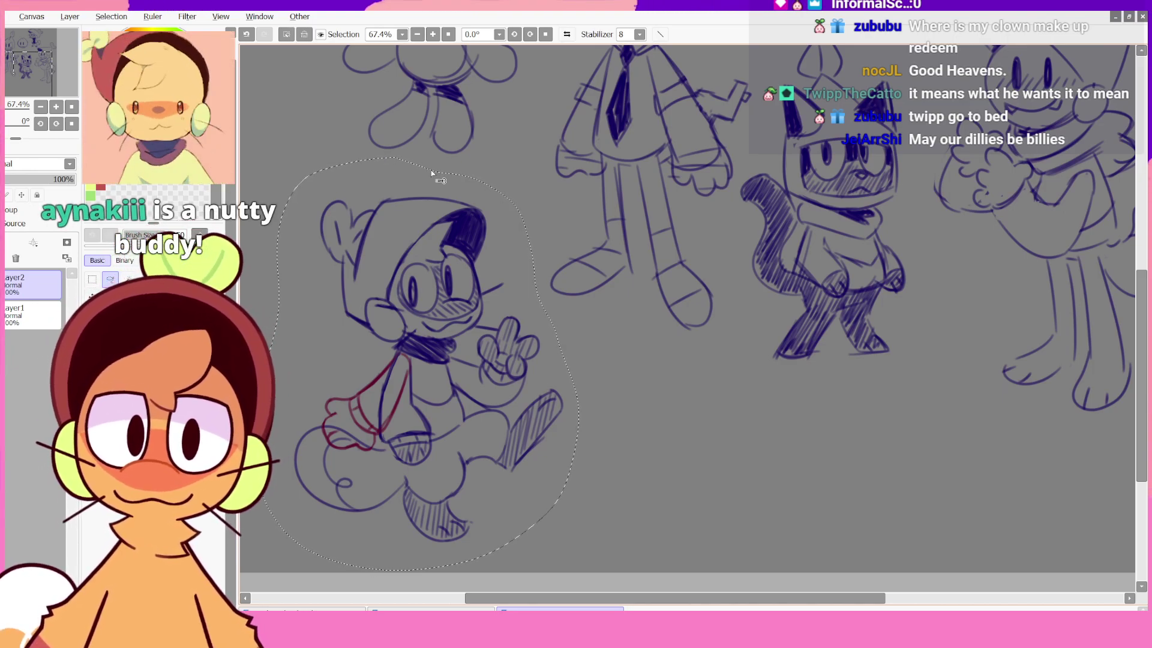
{"action": "key", "text": "ctrl+v"}
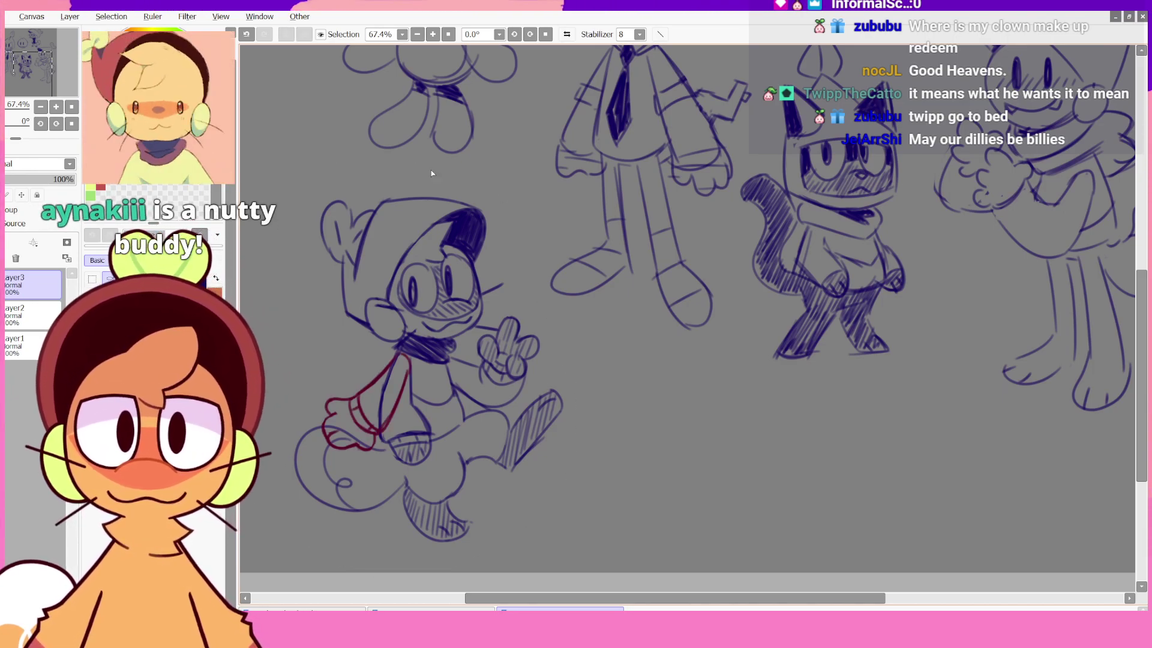
- Copy the seated character's blue line art from Layer1 onto a new layer and move that layer directly below Layer3
{"action": "left_click", "coordinate": [33, 346]}
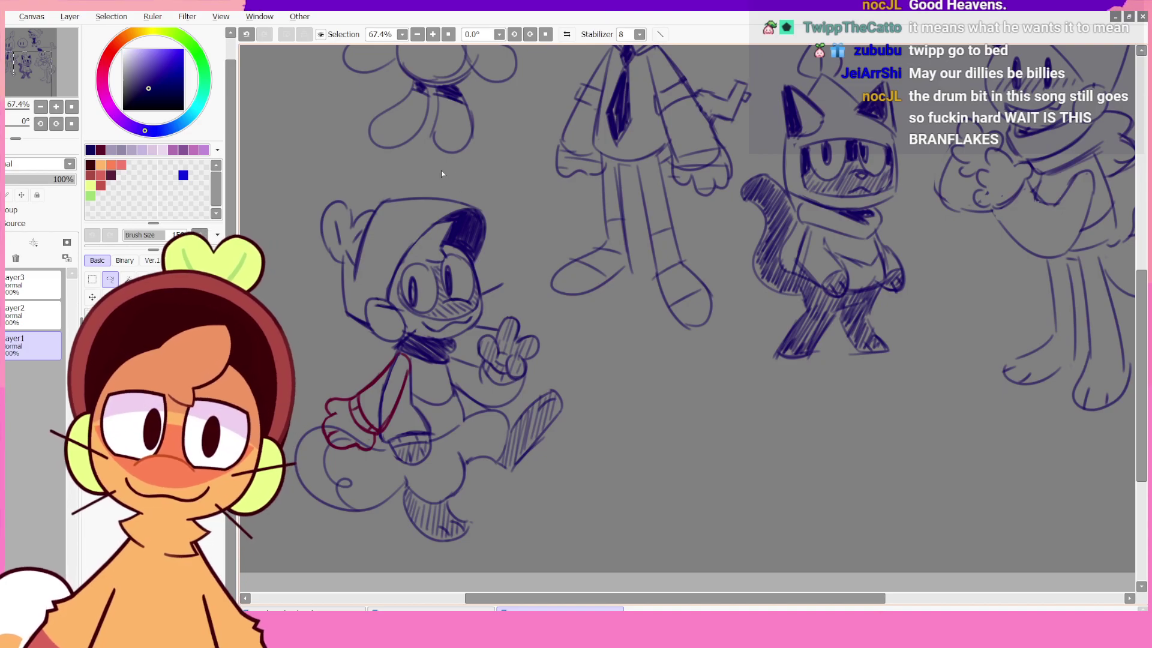
{"action": "mouse_move", "coordinate": [402, 170]}
{"action": "left_mouse_down"}
{"action": "mouse_move", "coordinate": [318, 180]}
{"action": "mouse_move", "coordinate": [303, 336]}
{"action": "mouse_move", "coordinate": [342, 540]}
{"action": "mouse_move", "coordinate": [543, 543]}
{"action": "mouse_move", "coordinate": [584, 366]}
{"action": "mouse_move", "coordinate": [534, 248]}
{"action": "mouse_move", "coordinate": [441, 180]}
{"action": "left_mouse_up"}
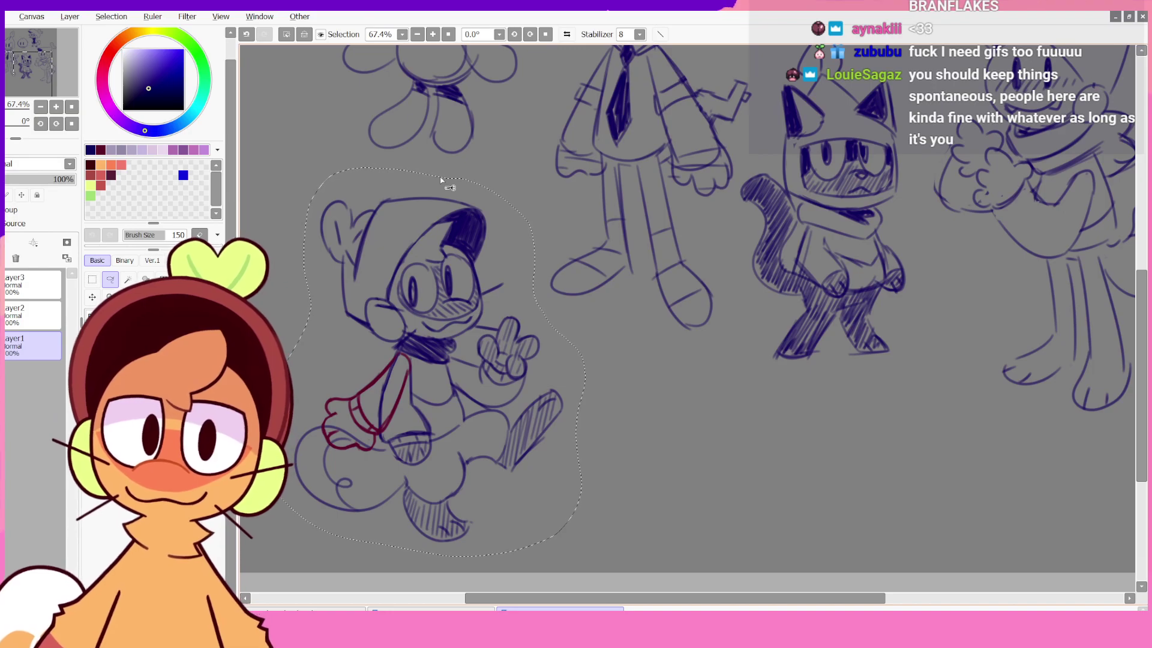
{"action": "key", "text": "ctrl+c"}
{"action": "key", "text": "ctrl+v"}
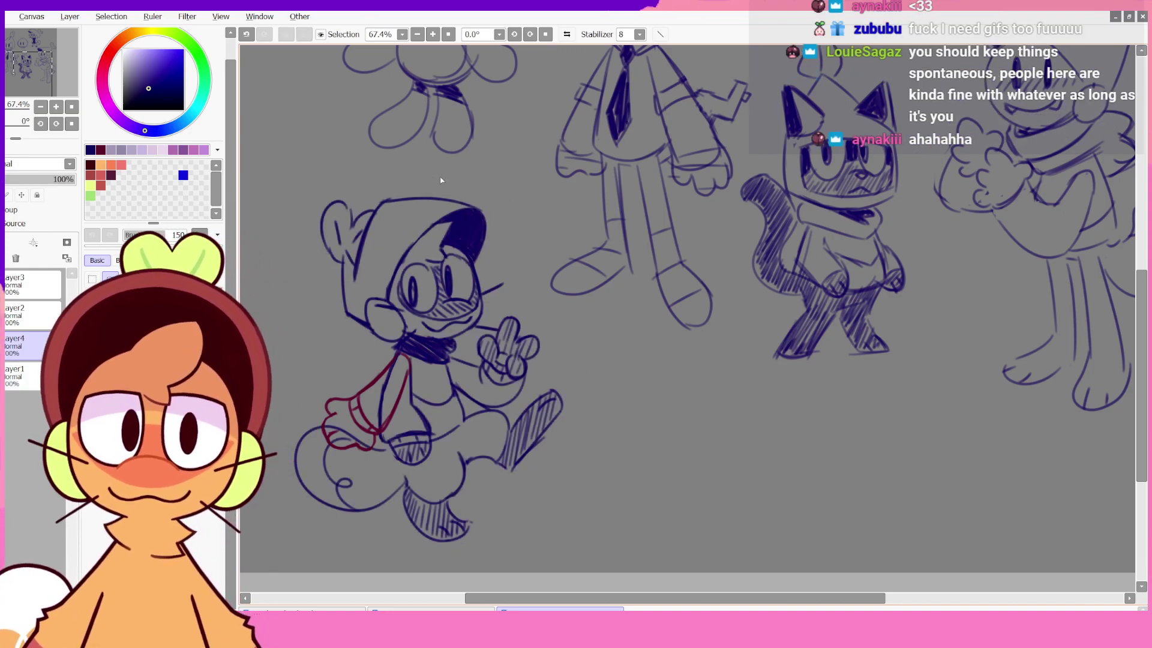
{"action": "left_click_drag", "start_coordinate": [30, 346], "coordinate": [30, 312]}
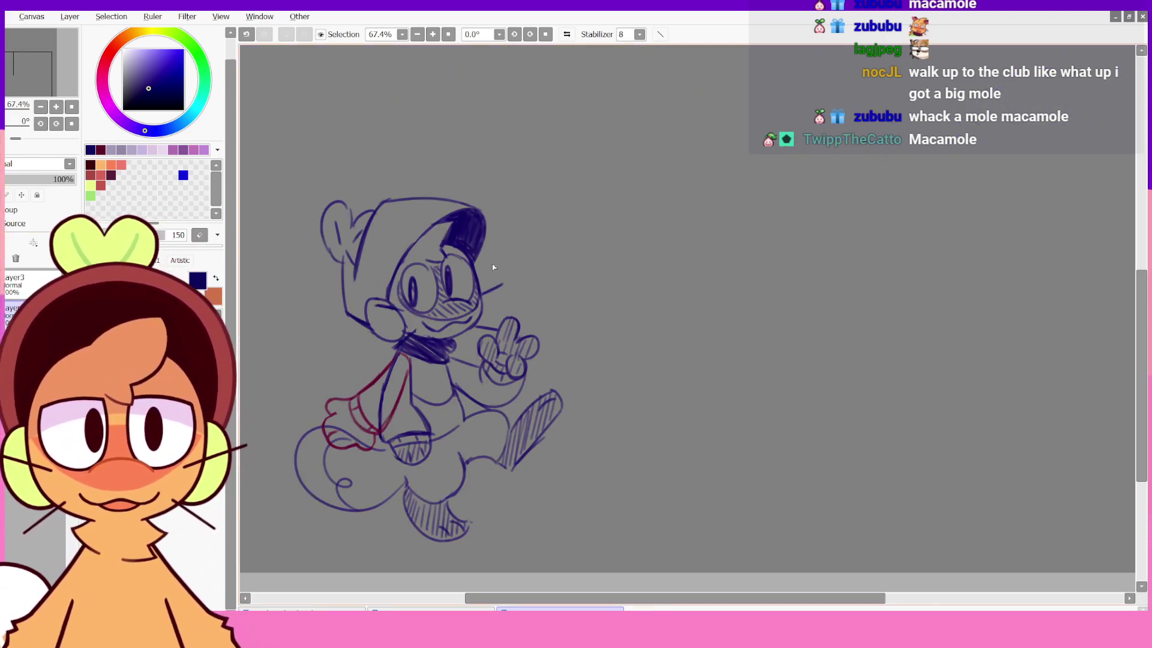
- Enlarge the seated character and its cape together from Layer3 and Layer4, and reposition them around the middle of the canvas
{"action": "left_click", "coordinate": [30, 285]}
{"action": "left_click", "coordinate": [30, 315]}
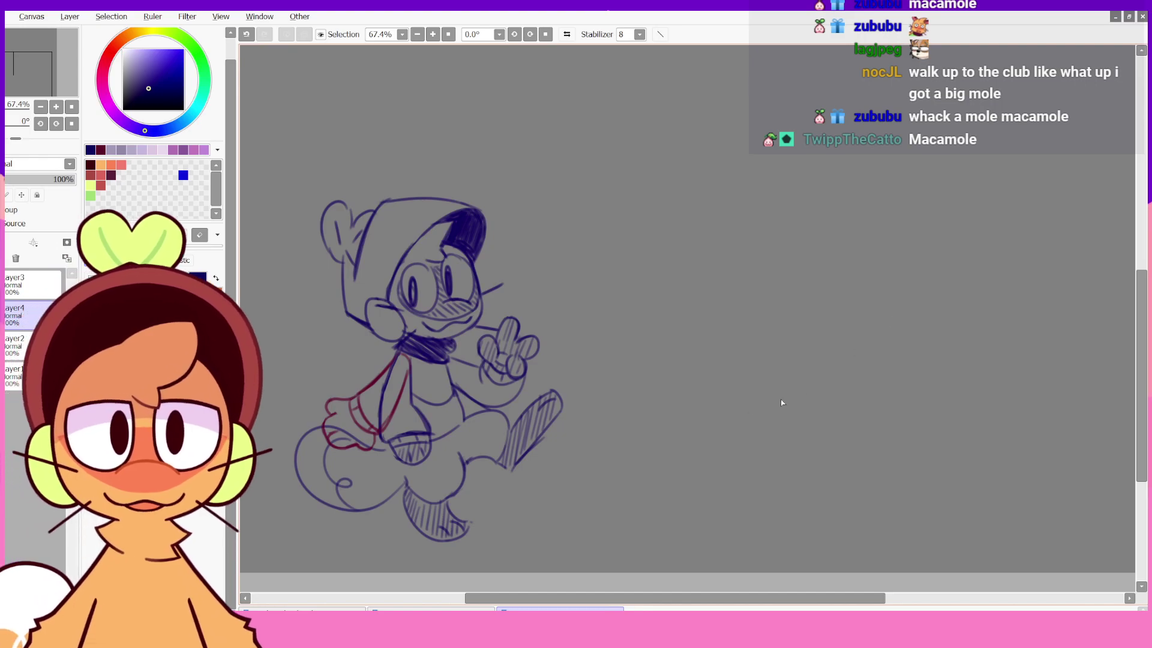
{"action": "left_click_drag", "start_coordinate": [655, 296], "coordinate": [640, 322]}
{"action": "mouse_move", "coordinate": [699, 293]}
{"action": "left_mouse_down"}
{"action": "mouse_move", "coordinate": [647, 360]}
{"action": "mouse_move", "coordinate": [658, 362]}
{"action": "left_mouse_up"}
{"action": "key", "text": "ctrl+t"}
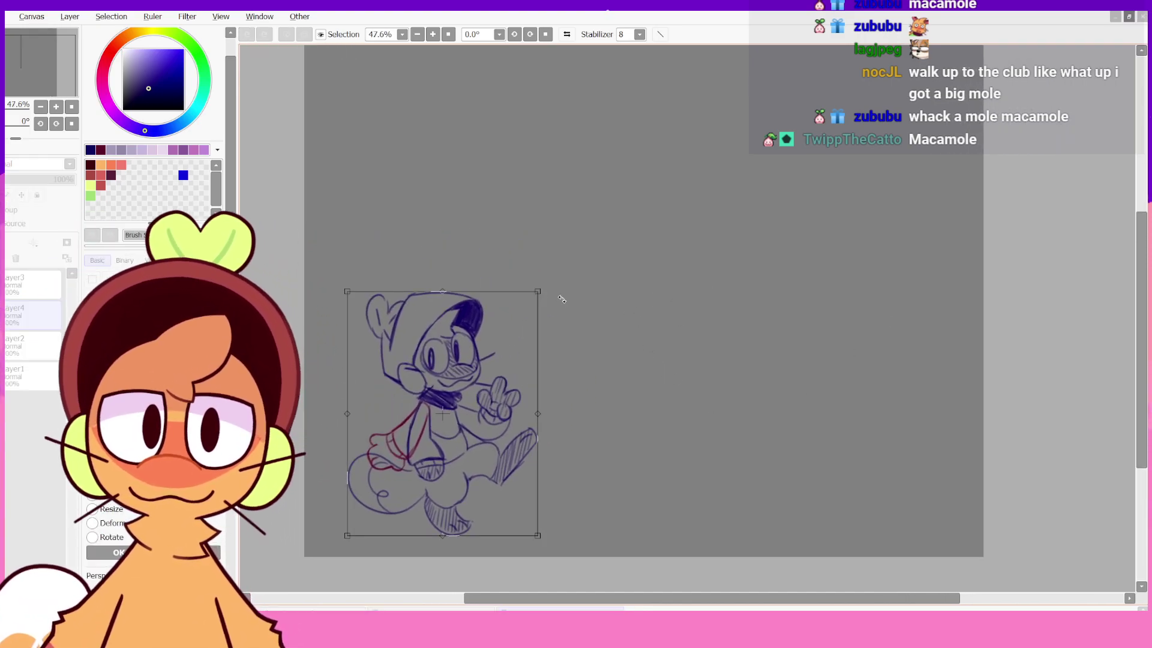
{"action": "left_click_drag", "start_coordinate": [540, 292], "coordinate": [624, 185]}
{"action": "left_click_drag", "start_coordinate": [585, 324], "coordinate": [665, 267]}
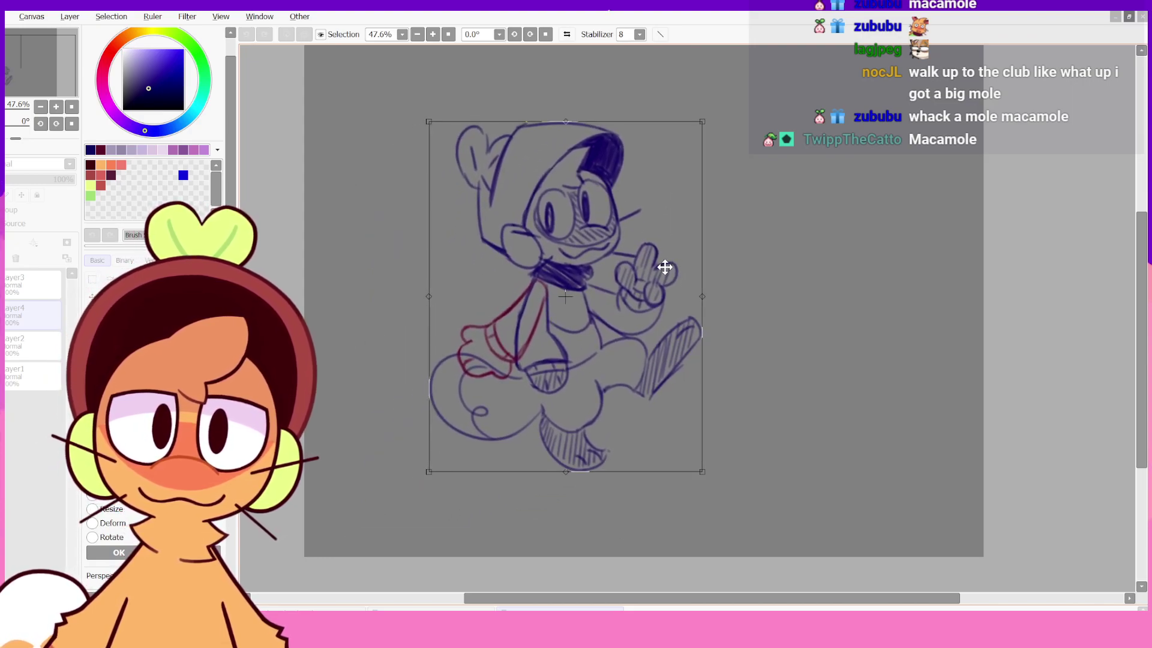
{"action": "left_click_drag", "start_coordinate": [770, 310], "coordinate": [763, 405]}
{"action": "mouse_move", "coordinate": [636, 378]}
{"action": "left_mouse_down"}
{"action": "mouse_move", "coordinate": [676, 327]}
{"action": "mouse_move", "coordinate": [742, 372]}
{"action": "left_mouse_up"}
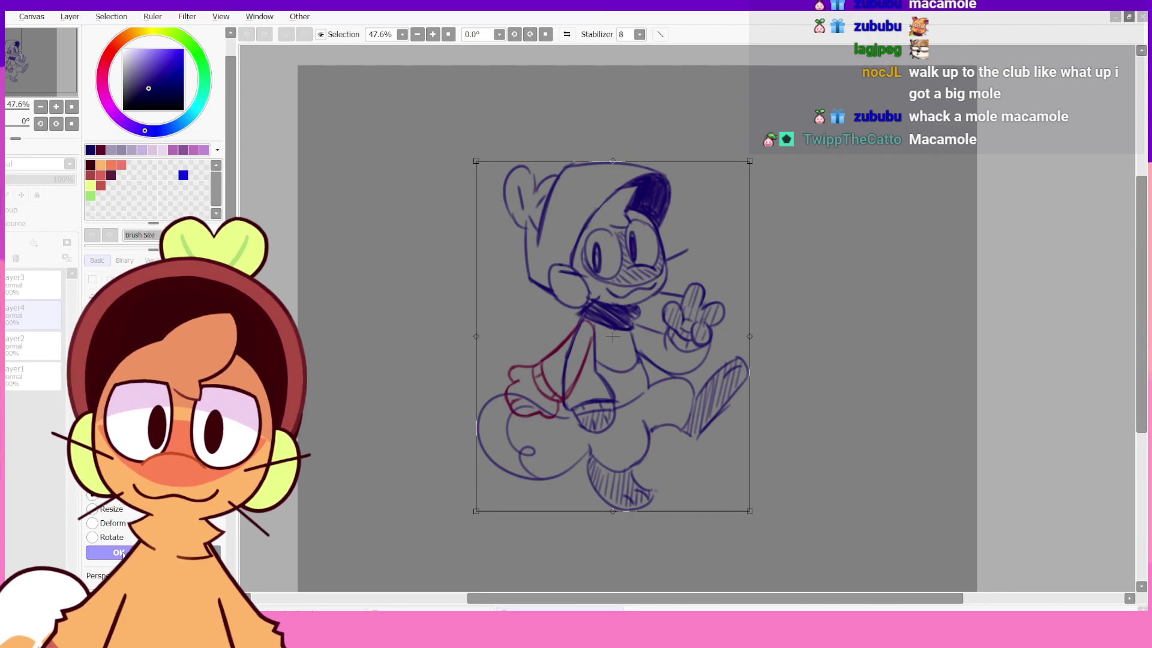
{"action": "key", "text": "Return"}
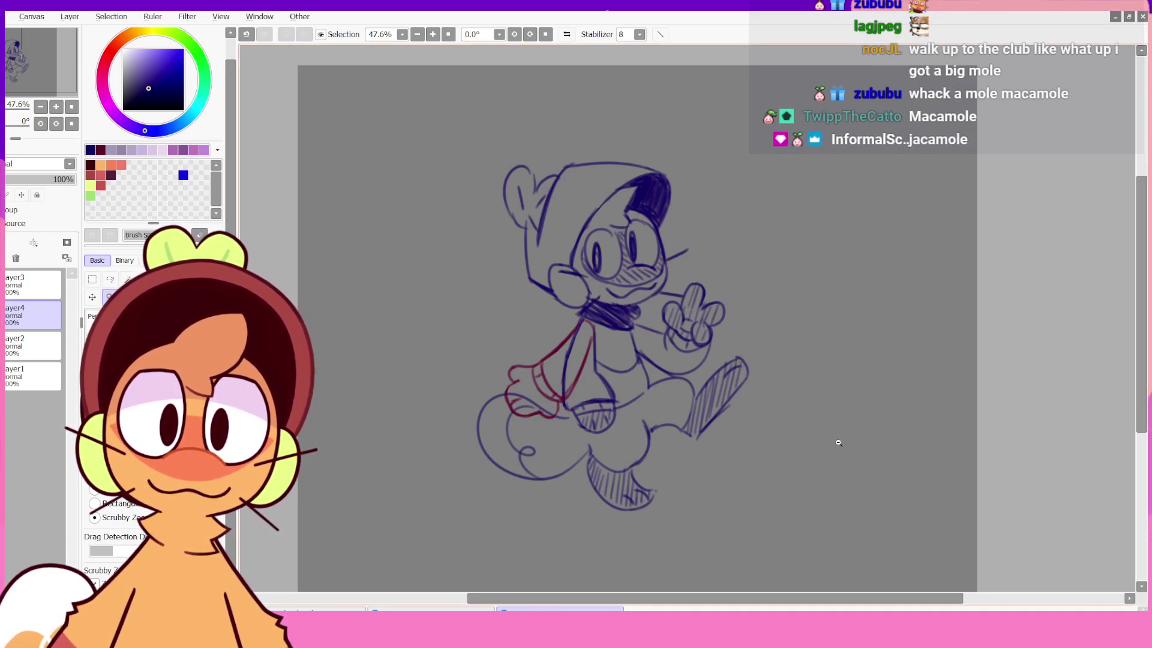
- Group Layer3 and Layer4 into a folder, lower the folder's opacity to 12%, and add a new layer above it
{"action": "left_click_drag", "start_coordinate": [631, 372], "coordinate": [696, 366]}
{"action": "mouse_move", "coordinate": [696, 324]}
{"action": "left_mouse_down"}
{"action": "mouse_move", "coordinate": [675, 319]}
{"action": "mouse_move", "coordinate": [690, 315]}
{"action": "left_mouse_up"}
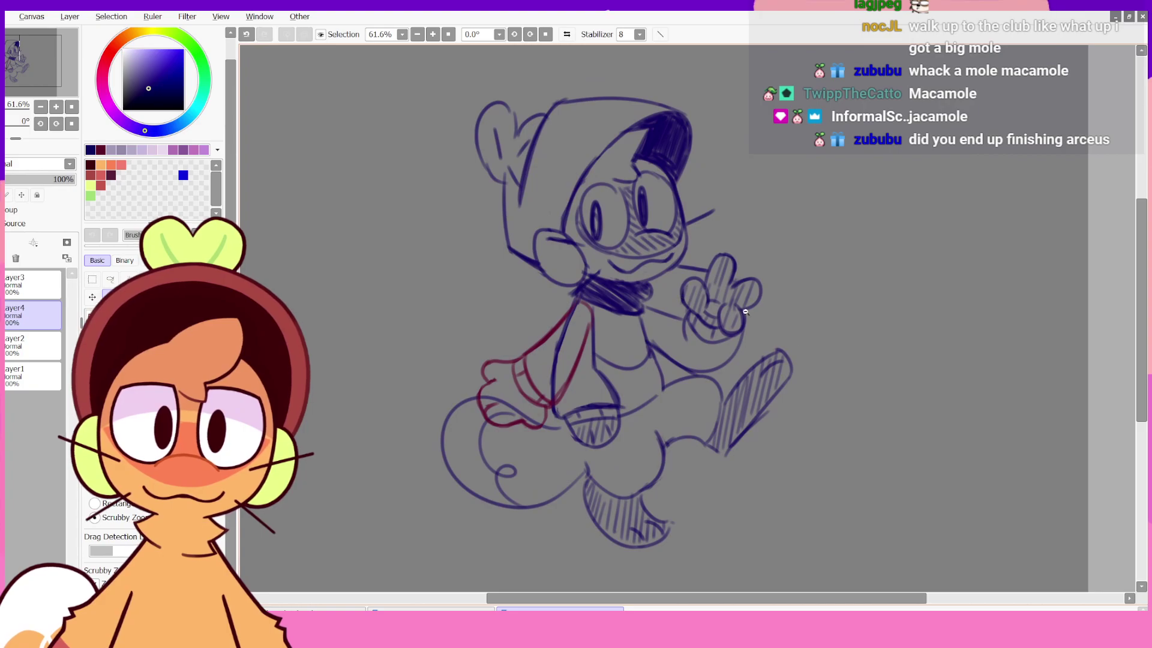
{"action": "mouse_move", "coordinate": [786, 409]}
{"action": "left_mouse_down"}
{"action": "mouse_move", "coordinate": [768, 408]}
{"action": "mouse_move", "coordinate": [759, 428]}
{"action": "mouse_move", "coordinate": [764, 404]}
{"action": "left_mouse_up"}
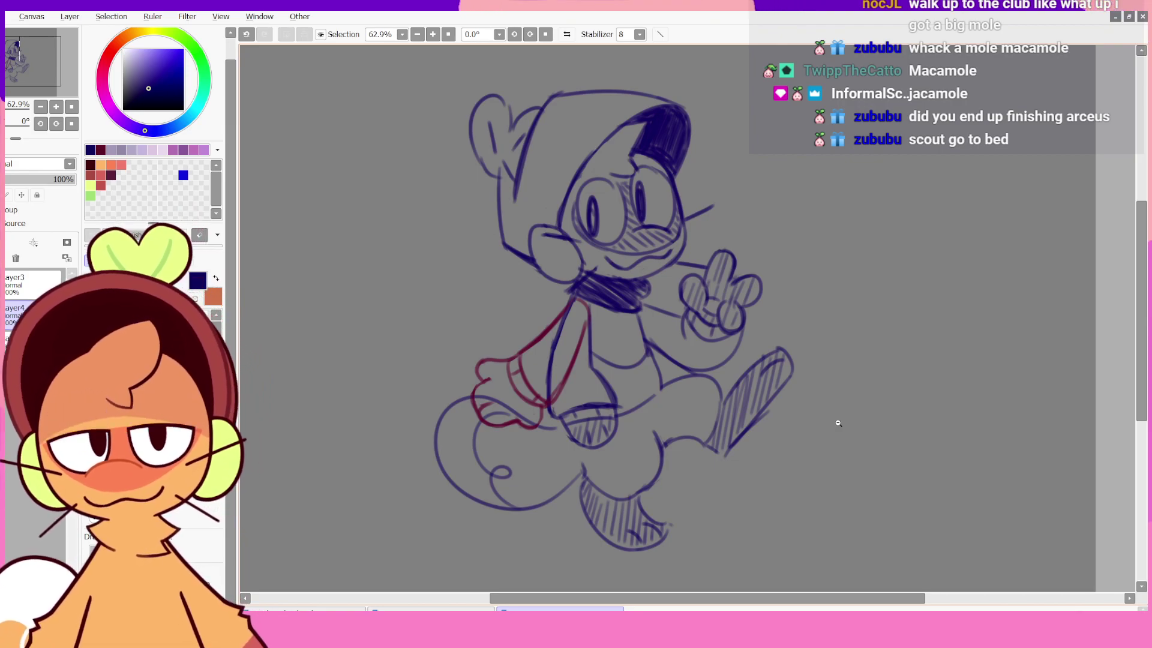
{"action": "key", "text": "b"}
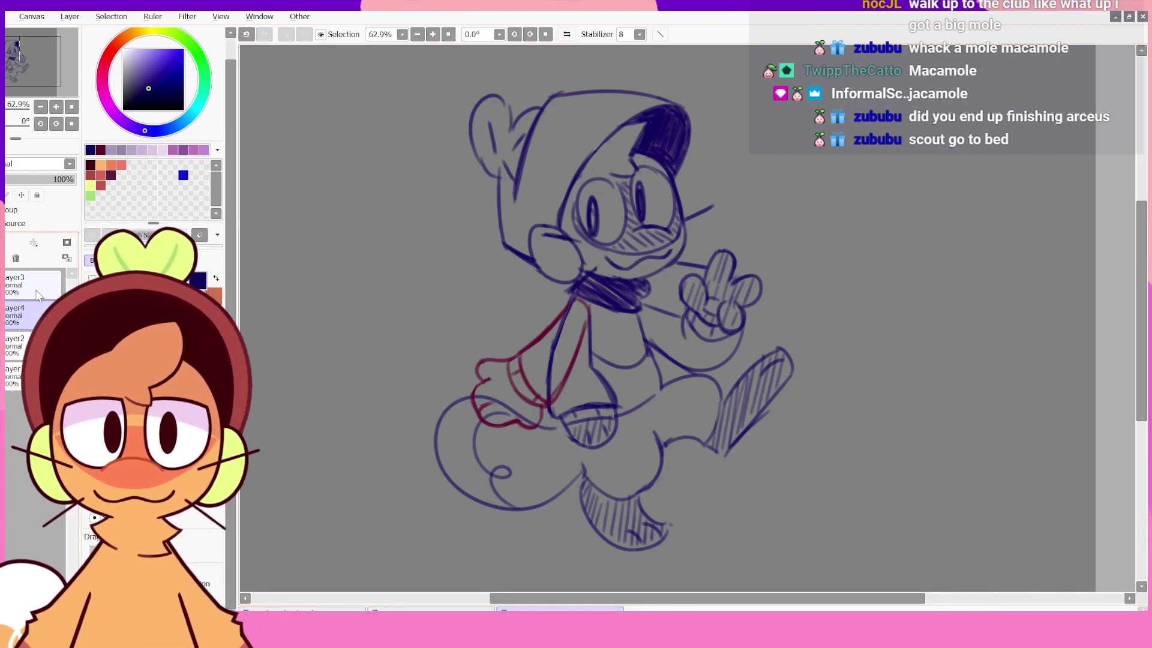
{"action": "left_click", "coordinate": [37, 287], "text": "ctrl"}
{"action": "left_click", "coordinate": [13, 242]}
{"action": "left_click", "coordinate": [5, 284]}
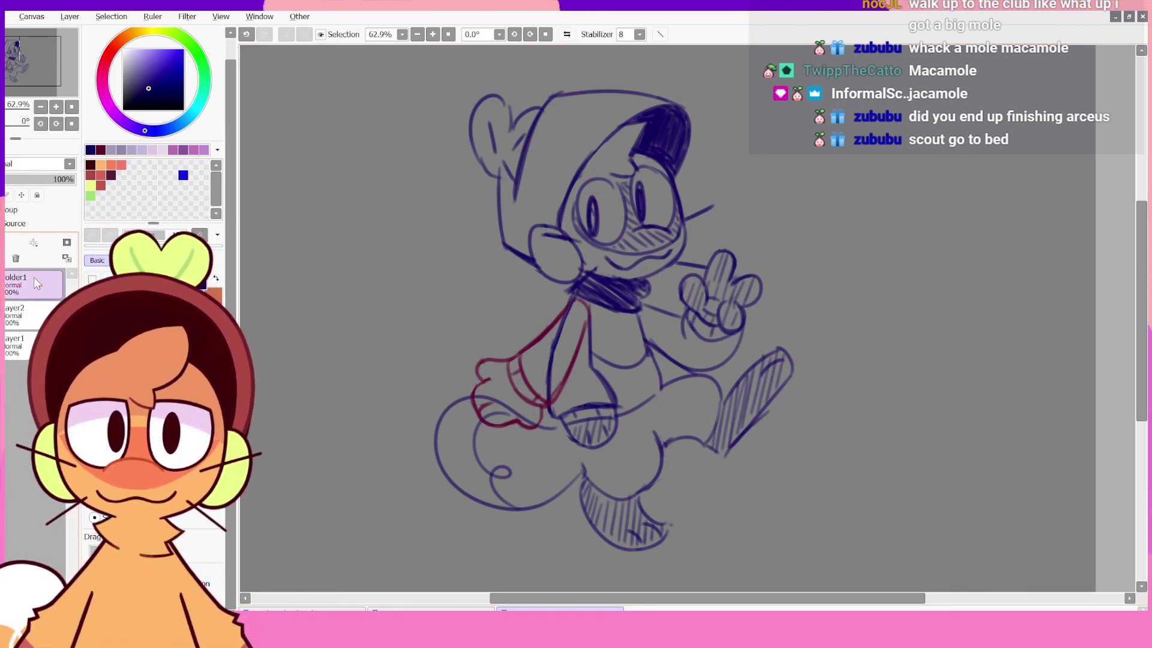
{"action": "left_click_drag", "start_coordinate": [36, 179], "coordinate": [0, 182]}
{"action": "left_click", "coordinate": [4, 243]}
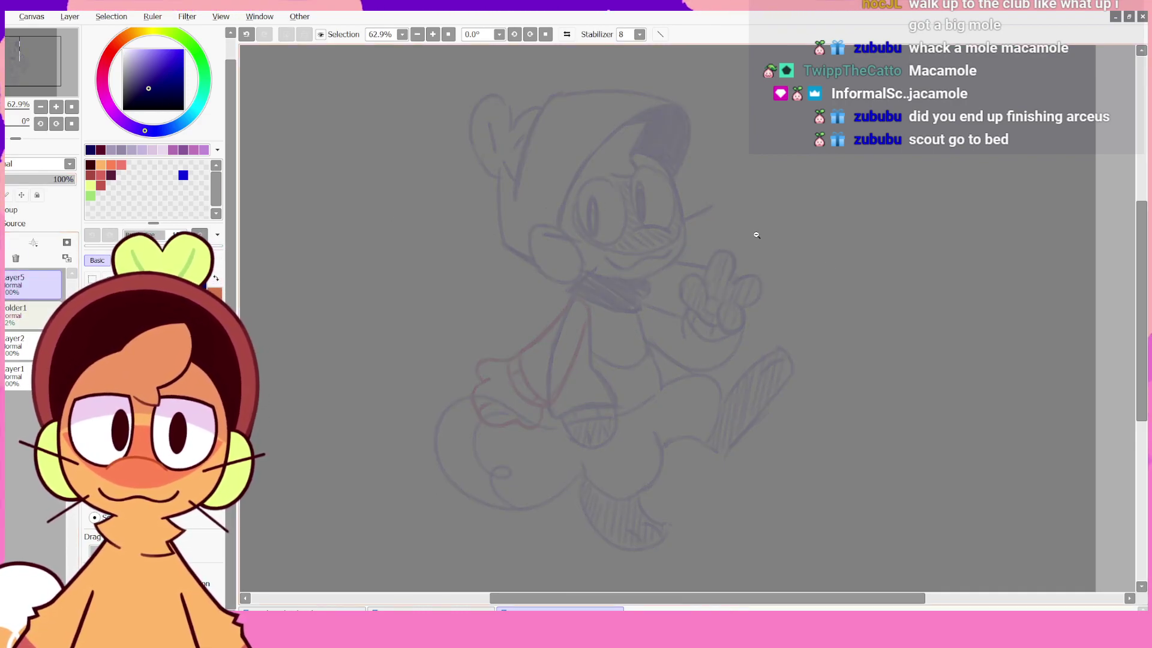
- Choose the darkest maroon swatch and the Pencil for inking on the empty layer above the faded sketch folder
{"action": "left_click_drag", "start_coordinate": [879, 344], "coordinate": [872, 367]}
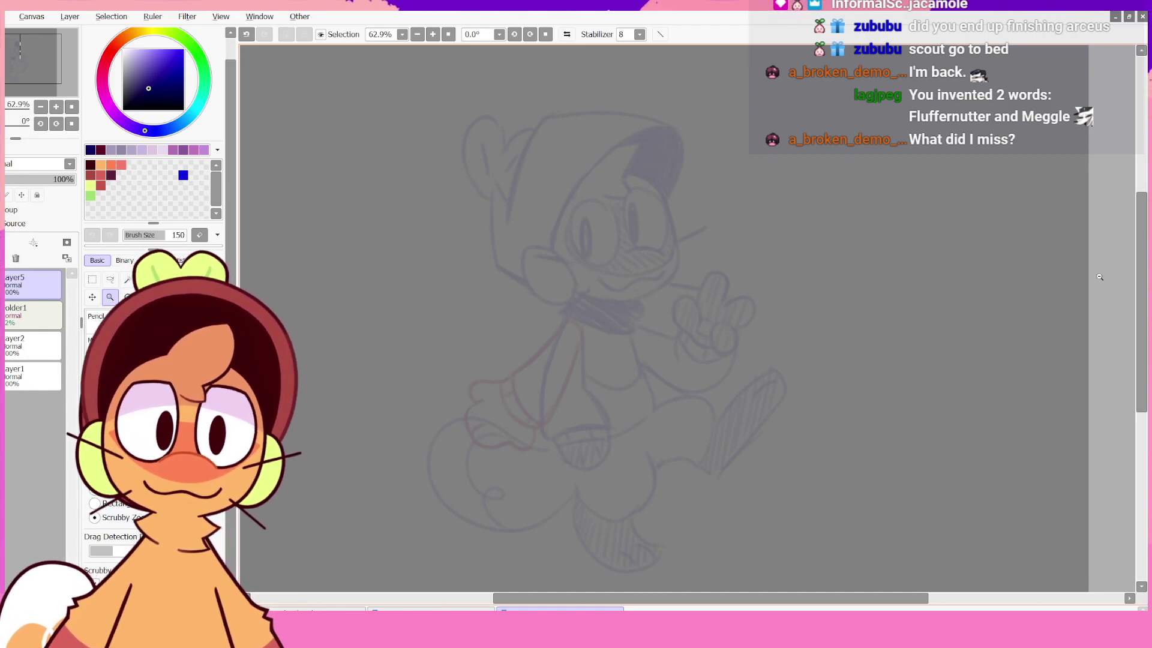
{"action": "left_click_drag", "start_coordinate": [1138, 309], "coordinate": [1143, 325]}
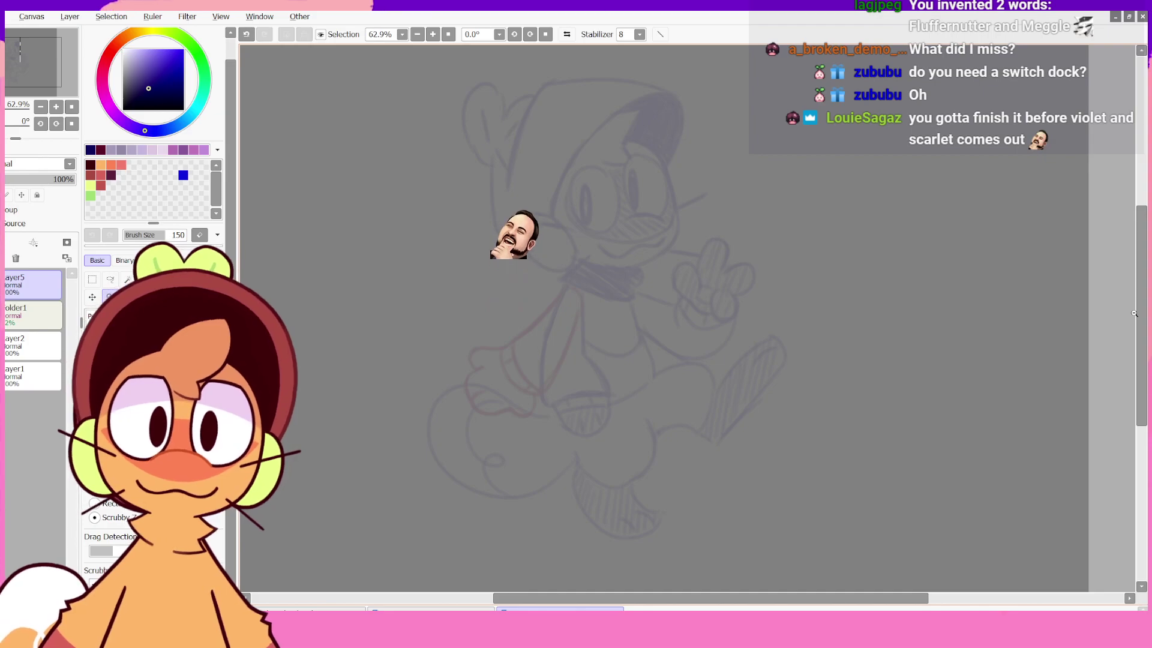
{"action": "left_click", "coordinate": [601, 337]}
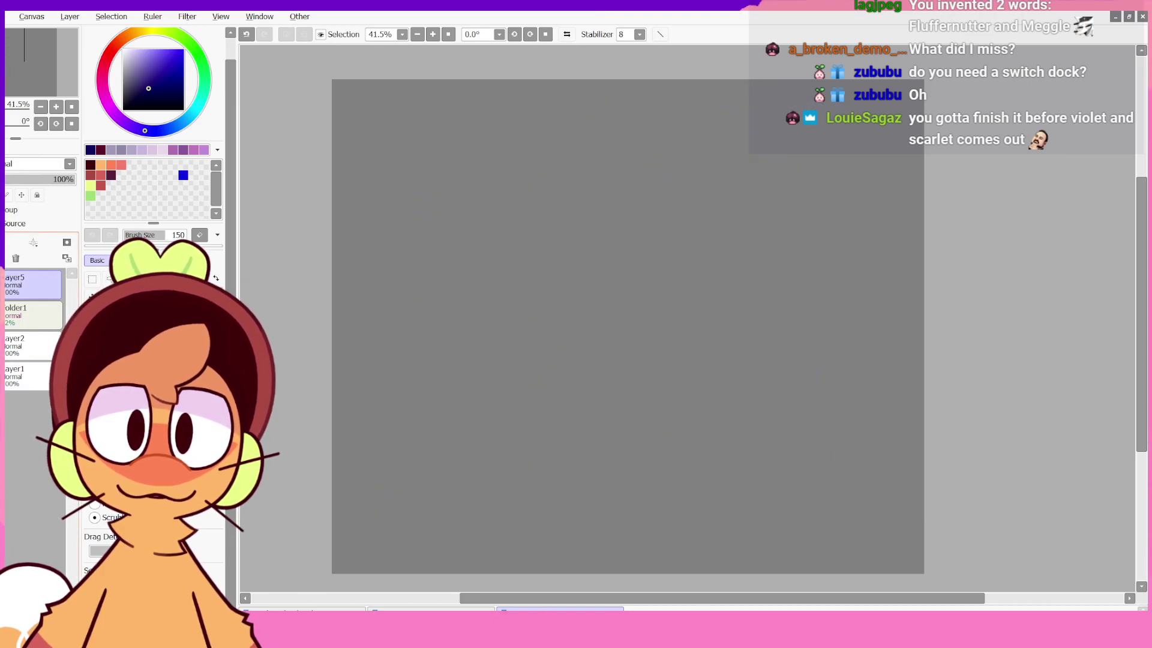
{"action": "left_click", "coordinate": [33, 315]}
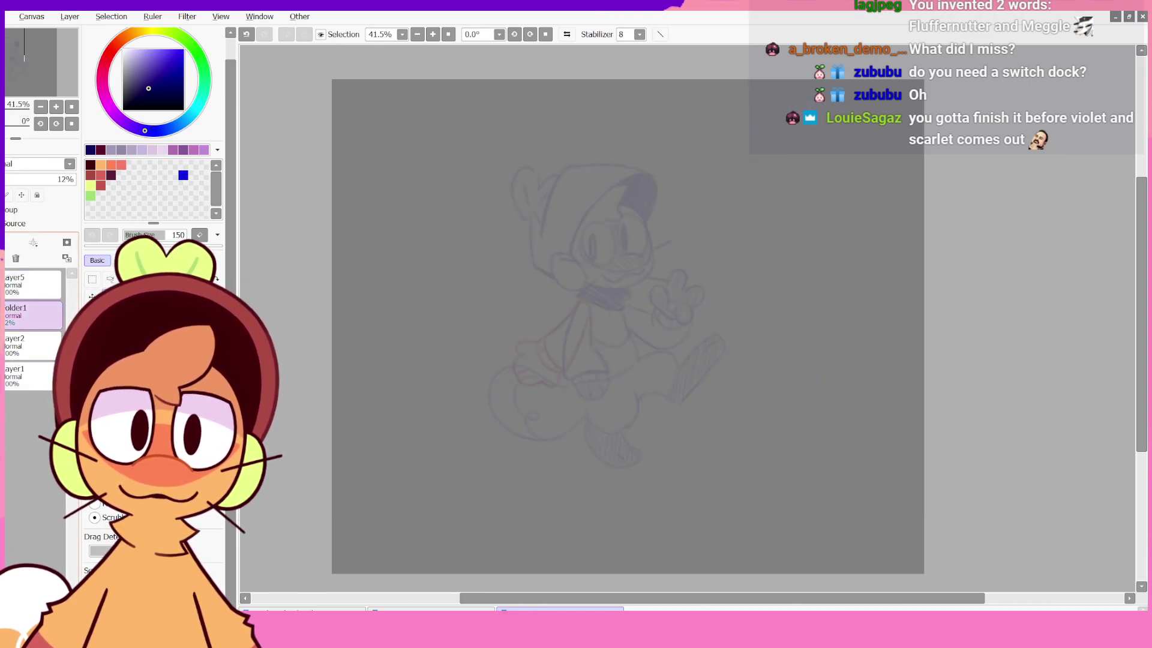
{"action": "mouse_move", "coordinate": [617, 272]}
{"action": "left_mouse_down"}
{"action": "mouse_move", "coordinate": [642, 219]}
{"action": "mouse_move", "coordinate": [678, 234]}
{"action": "mouse_move", "coordinate": [697, 221]}
{"action": "mouse_move", "coordinate": [715, 246]}
{"action": "mouse_move", "coordinate": [730, 222]}
{"action": "mouse_move", "coordinate": [728, 263]}
{"action": "left_mouse_up"}
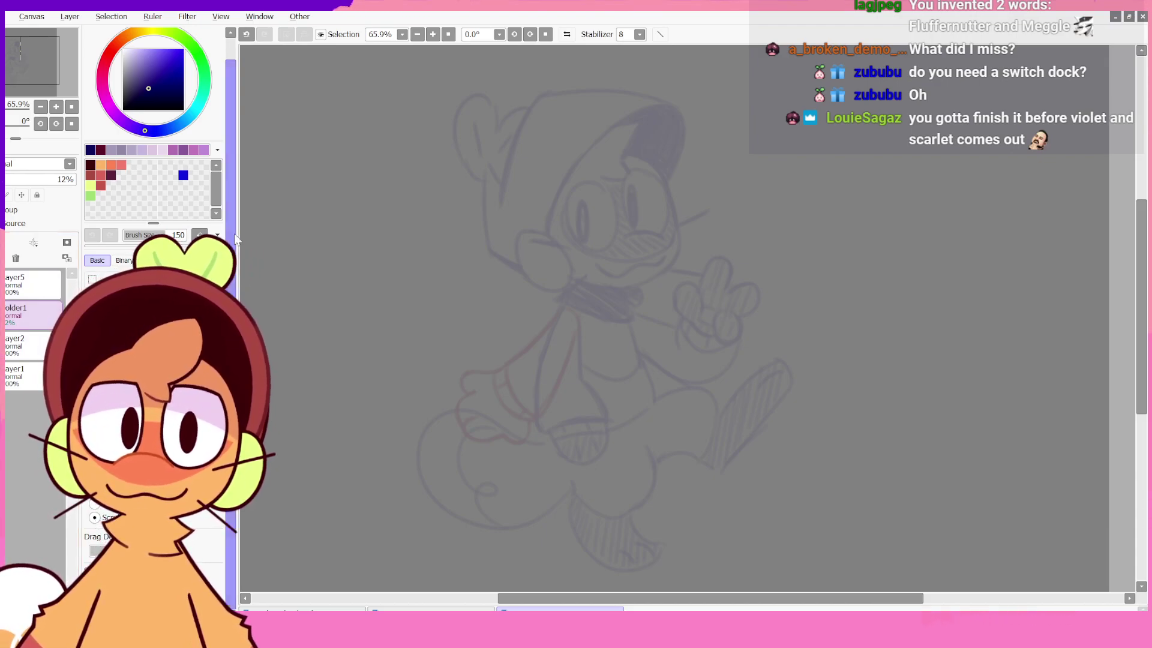
{"action": "left_click", "coordinate": [89, 164]}
{"action": "left_click", "coordinate": [29, 279]}
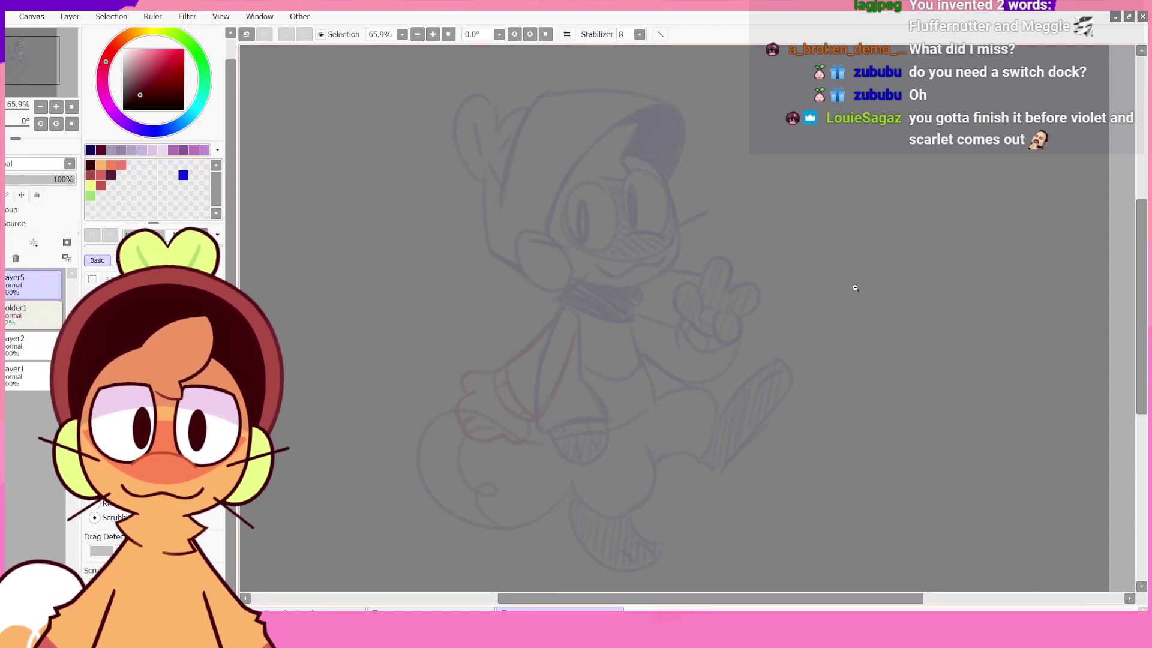
{"action": "key", "text": "n"}
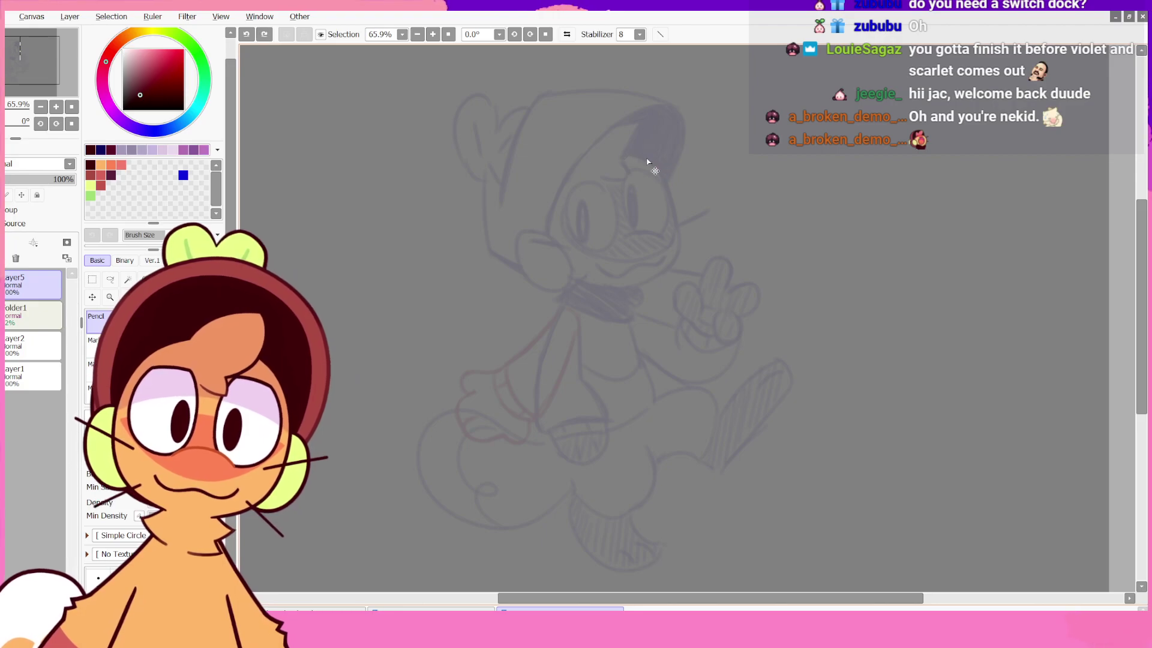
- Ink the upper face contour as one curve from the forehead below the hat's brim to the far cheek
{"action": "left_click_drag", "start_coordinate": [628, 156], "coordinate": [674, 207]}
{"action": "key", "text": "ctrl+z"}
{"action": "left_click_drag", "start_coordinate": [628, 156], "coordinate": [674, 223]}
{"action": "key", "text": "ctrl+z"}
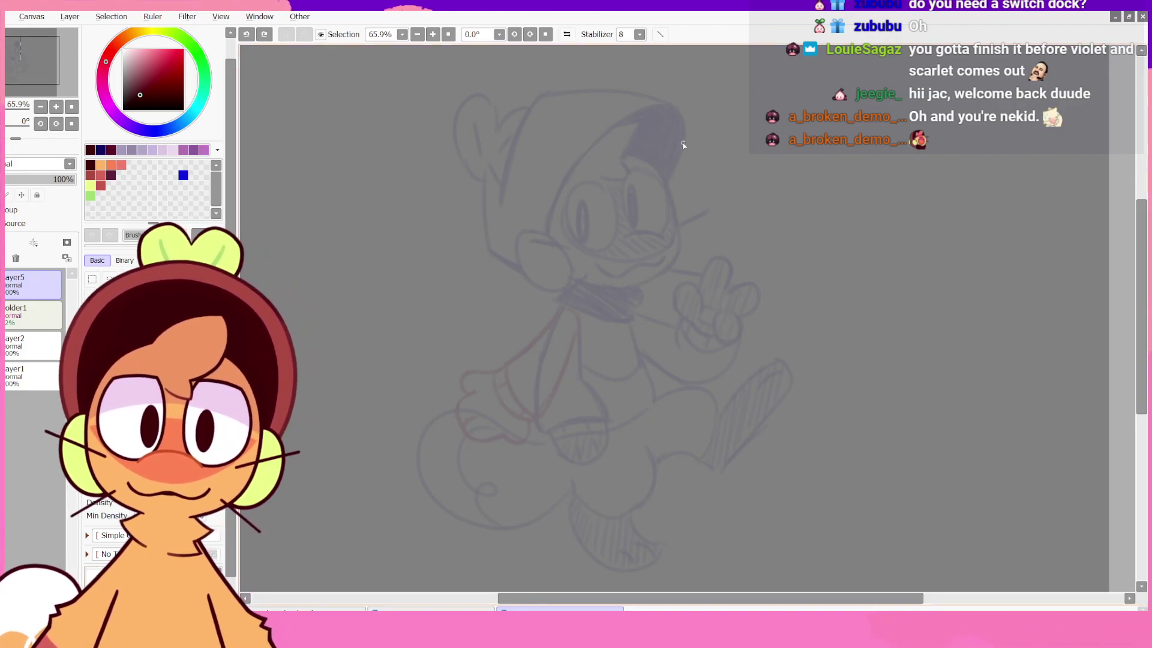
{"action": "left_click_drag", "start_coordinate": [628, 154], "coordinate": [677, 223]}
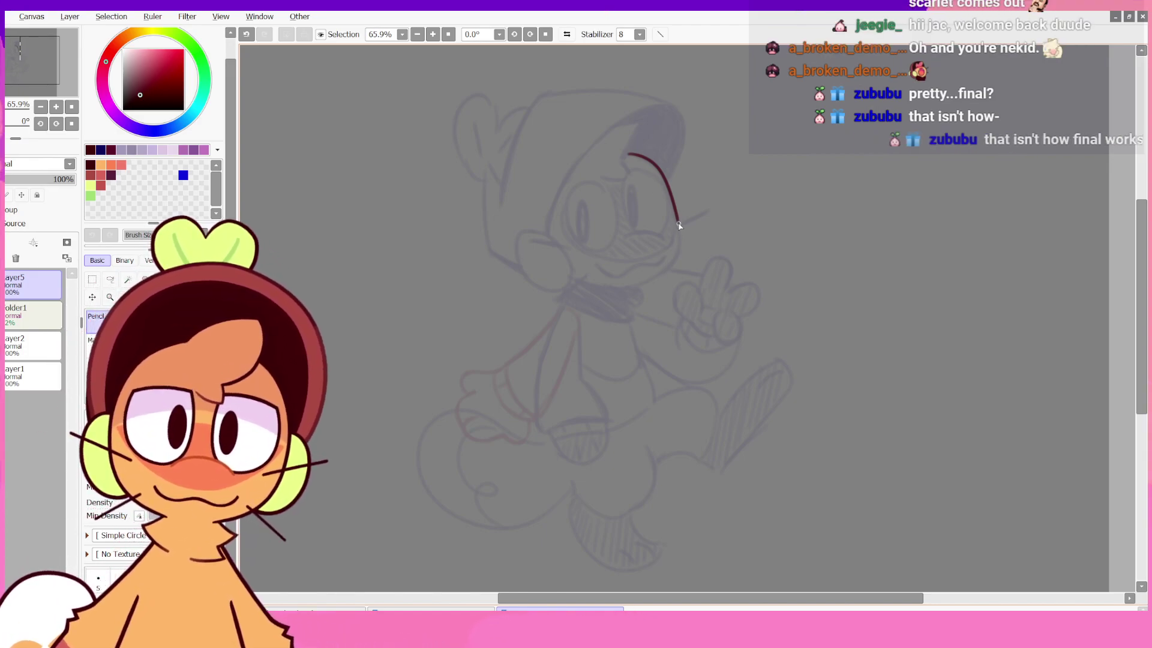
- Ink the far cheek's rounded contour from the end of the forehead curve down to the chin
{"action": "left_click_drag", "start_coordinate": [677, 218], "coordinate": [669, 265]}
{"action": "key", "text": "ctrl+z"}
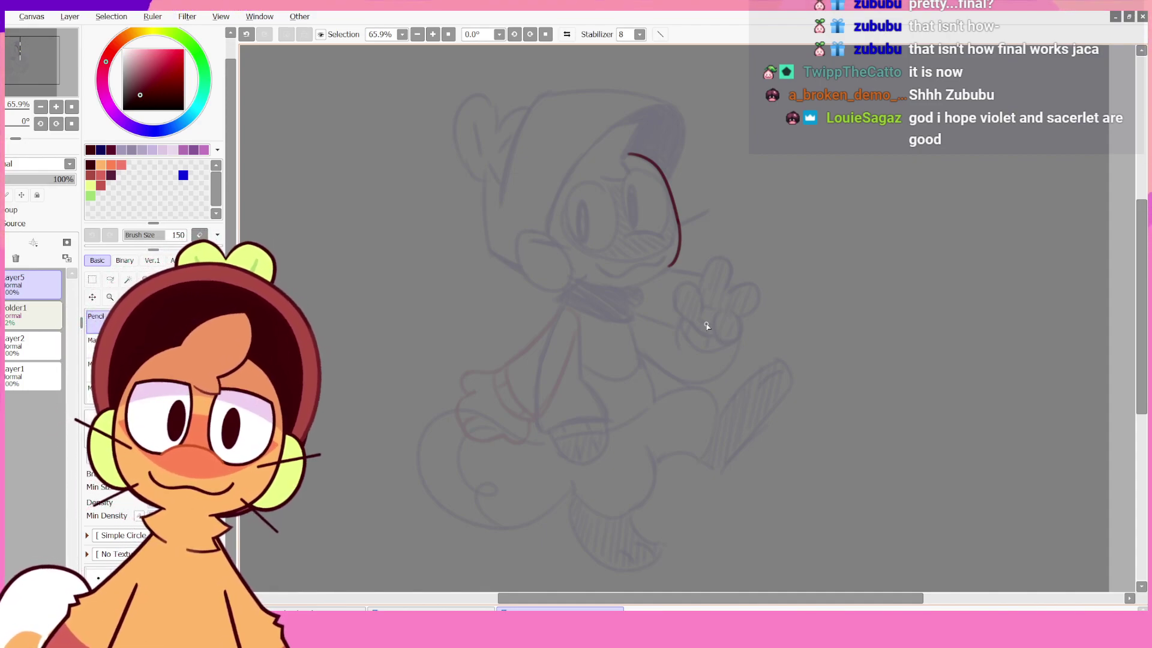
{"action": "key", "text": "h"}
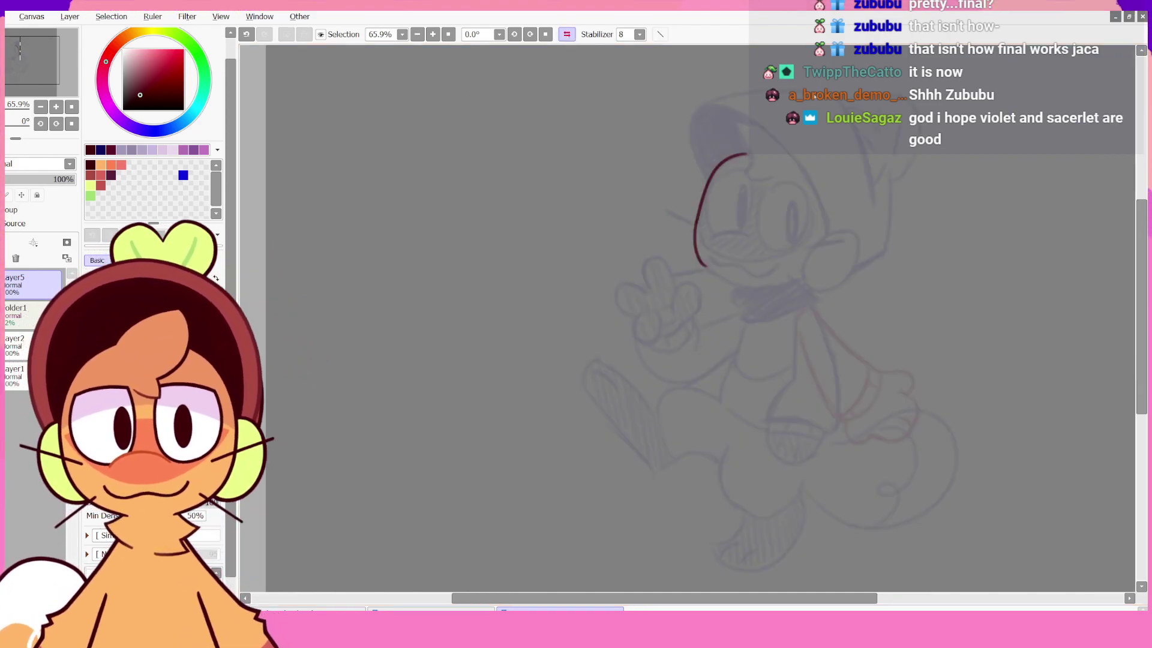
{"action": "key", "text": "ctrl+z"}
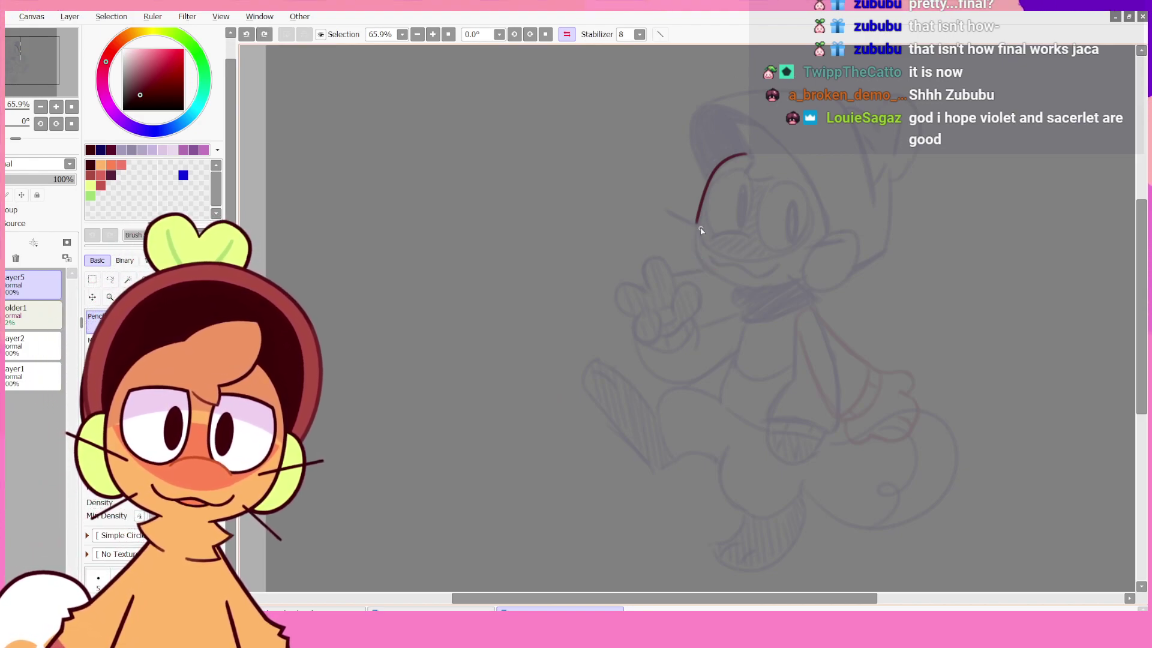
{"action": "key", "text": "ctrl+z"}
{"action": "left_click_drag", "start_coordinate": [696, 223], "coordinate": [726, 276]}
{"action": "key", "text": "ctrl+z"}
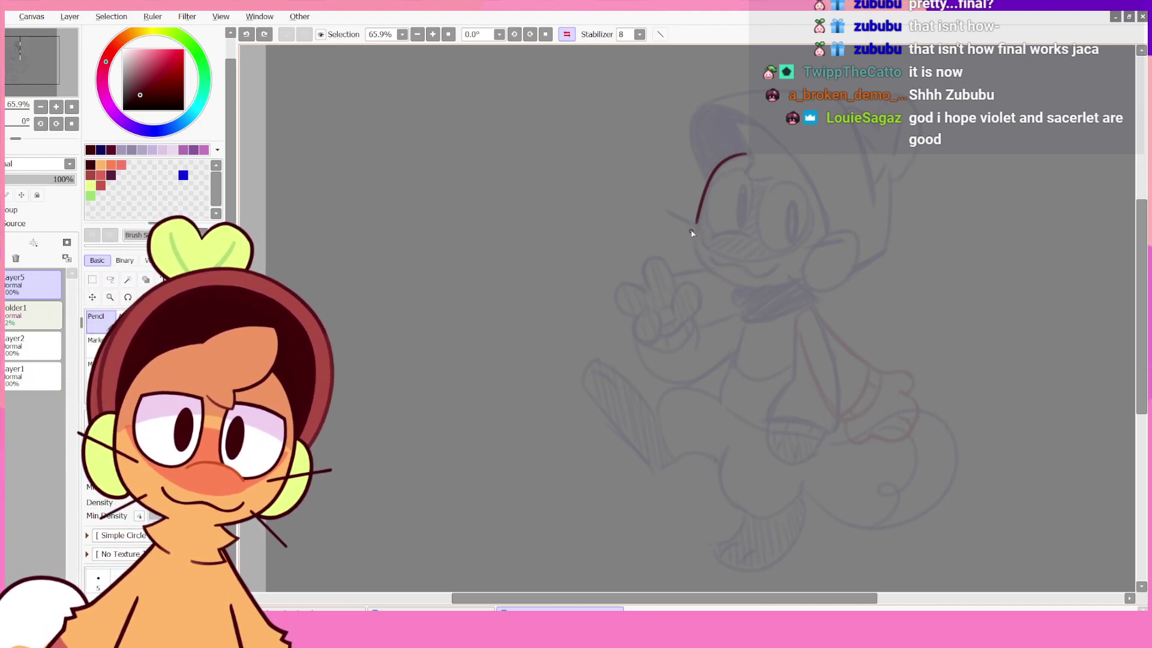
{"action": "mouse_move", "coordinate": [696, 223]}
{"action": "left_mouse_down"}
{"action": "mouse_move", "coordinate": [740, 276]}
{"action": "mouse_move", "coordinate": [695, 265]}
{"action": "left_mouse_up"}
{"action": "key", "text": "ctrl+z"}
{"action": "key", "text": "ctrl+z"}
{"action": "left_click_drag", "start_coordinate": [696, 224], "coordinate": [737, 279]}
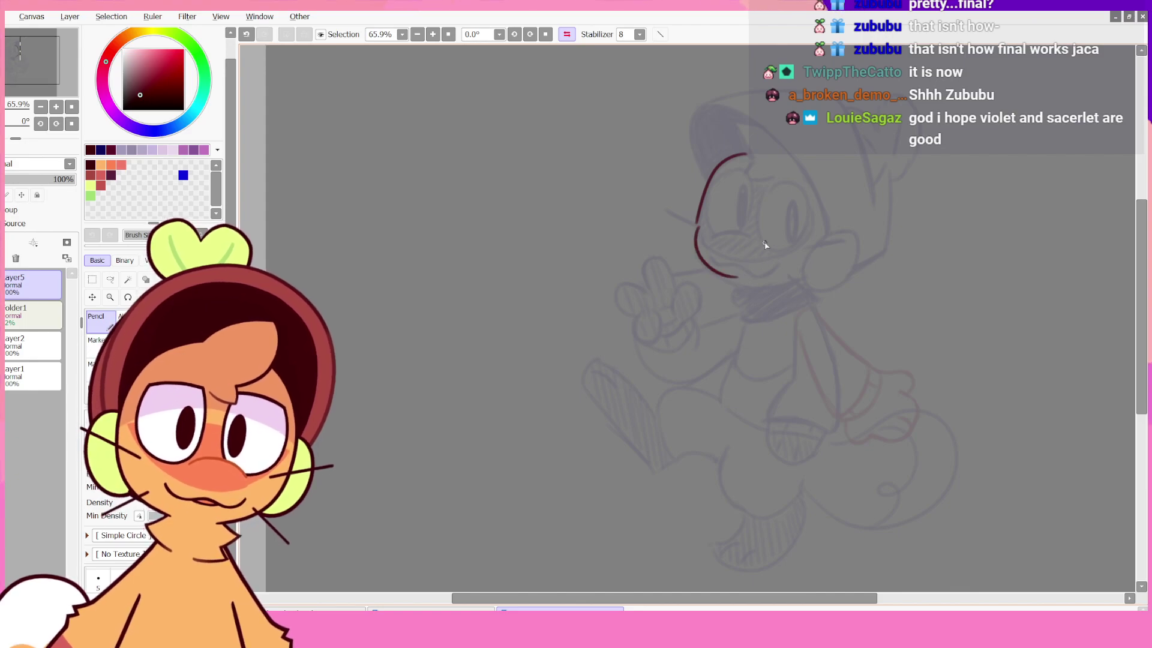
{"action": "key", "text": "ctrl+z"}
{"action": "left_click_drag", "start_coordinate": [699, 228], "coordinate": [732, 283]}
{"action": "key", "text": "ctrl+z"}
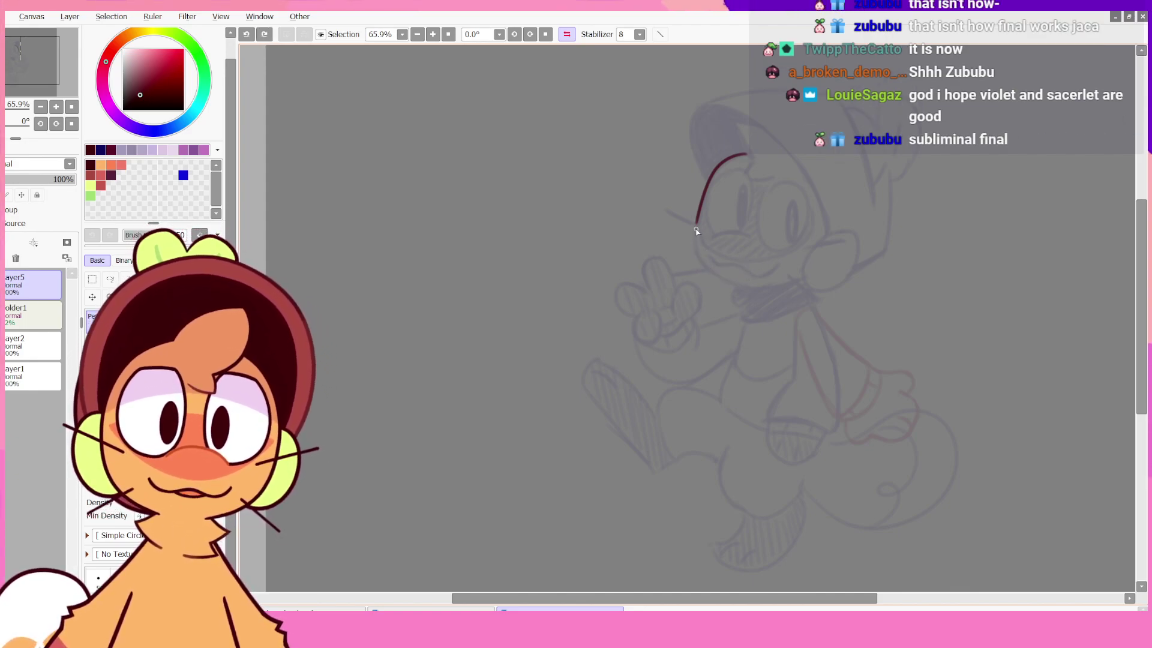
{"action": "mouse_move", "coordinate": [694, 226]}
{"action": "left_mouse_down"}
{"action": "mouse_move", "coordinate": [695, 253]}
{"action": "mouse_move", "coordinate": [754, 282]}
{"action": "left_mouse_up"}
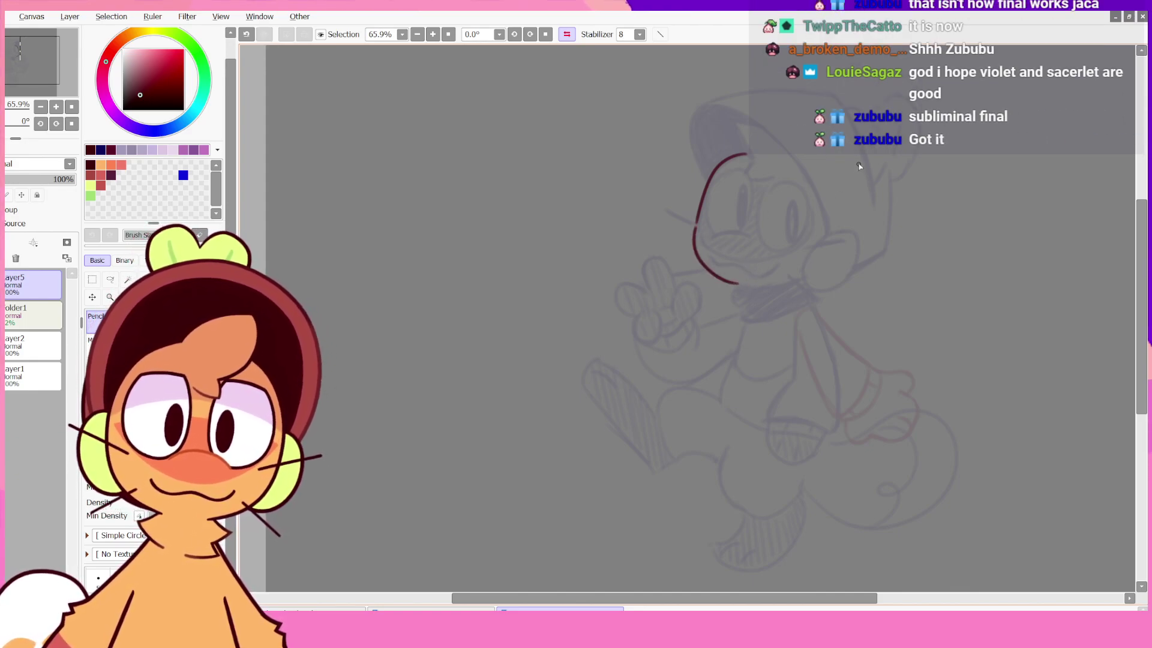
- Ink the short arched line beneath the far eye, along the top of the shaded muzzle
{"action": "key", "text": "ctrl+z"}
{"action": "left_click_drag", "start_coordinate": [709, 241], "coordinate": [753, 236]}
{"action": "key", "text": "ctrl+z"}
{"action": "key", "text": "ctrl+z"}
{"action": "key", "text": "ctrl+z"}
{"action": "key", "text": "ctrl+z"}
{"action": "key", "text": "ctrl+z"}
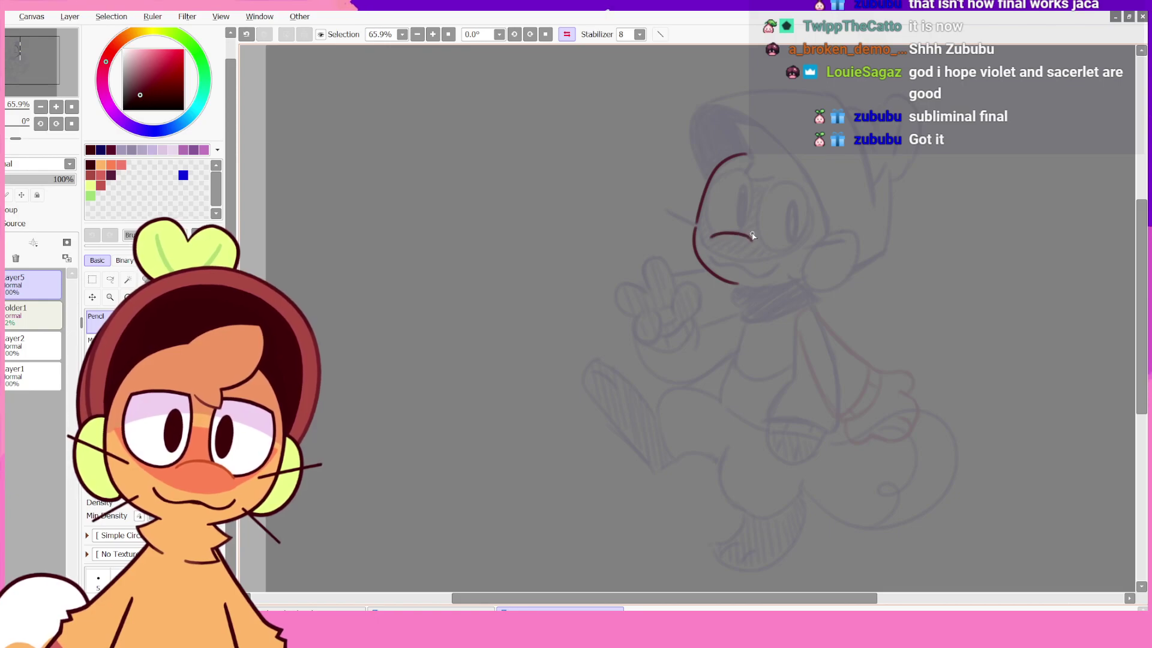
{"action": "key", "text": "ctrl+z"}
{"action": "left_click", "coordinate": [567, 34]}
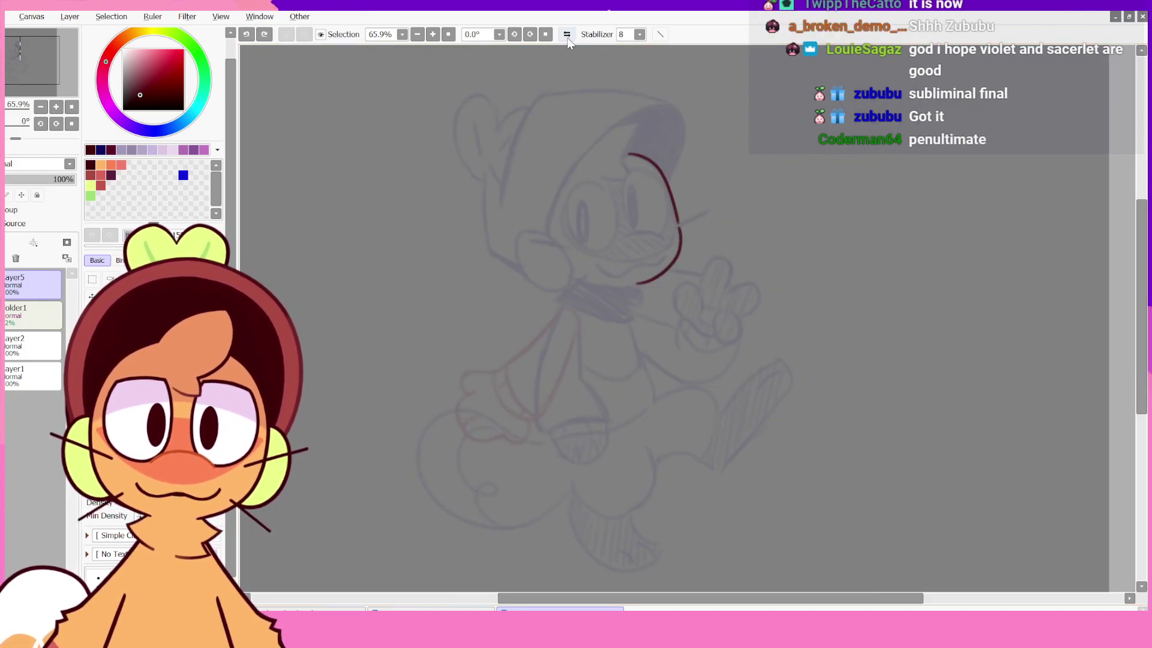
{"action": "left_click_drag", "start_coordinate": [626, 235], "coordinate": [665, 236]}
{"action": "key", "text": "ctrl+z"}
{"action": "key", "text": "ctrl+z"}
{"action": "key", "text": "ctrl+z"}
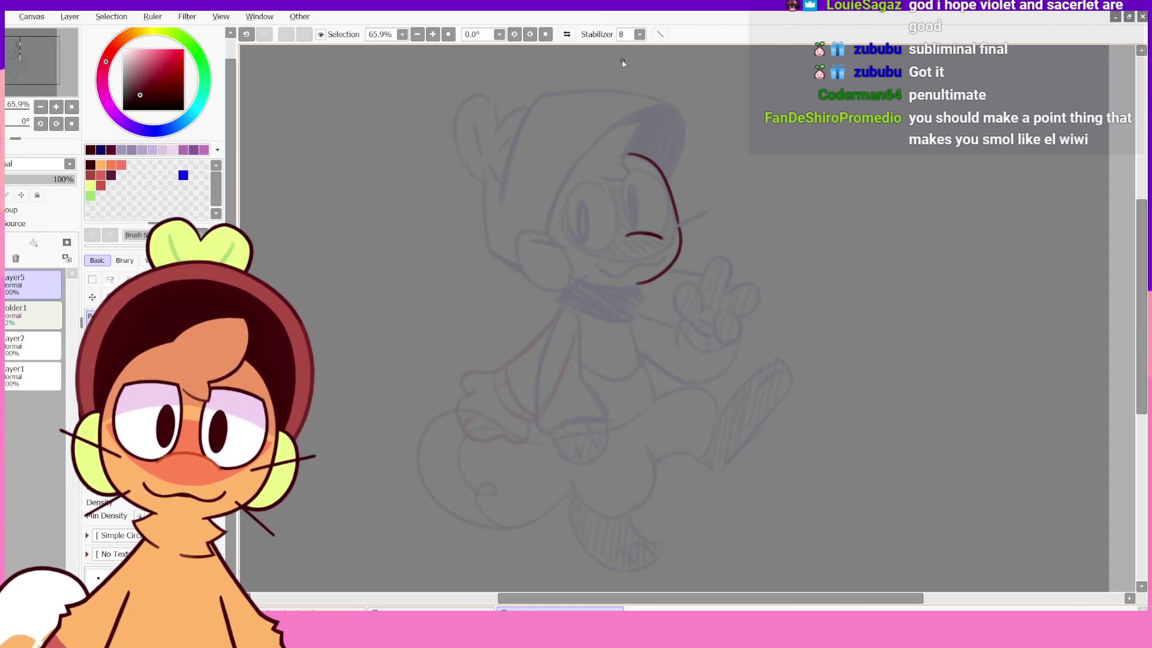
{"action": "mouse_move", "coordinate": [574, 242]}
{"action": "left_mouse_down"}
{"action": "mouse_move", "coordinate": [603, 209]}
{"action": "mouse_move", "coordinate": [601, 182]}
{"action": "mouse_move", "coordinate": [607, 238]}
{"action": "mouse_move", "coordinate": [604, 197]}
{"action": "mouse_move", "coordinate": [566, 198]}
{"action": "mouse_move", "coordinate": [612, 217]}
{"action": "mouse_move", "coordinate": [594, 185]}
{"action": "mouse_move", "coordinate": [597, 246]}
{"action": "mouse_move", "coordinate": [591, 181]}
{"action": "mouse_move", "coordinate": [573, 183]}
{"action": "mouse_move", "coordinate": [593, 175]}
{"action": "mouse_move", "coordinate": [600, 204]}
{"action": "left_mouse_up"}
{"action": "key", "text": "ctrl+z"}
{"action": "key", "text": "ctrl+z"}
{"action": "key", "text": "ctrl+z"}
{"action": "key", "text": "ctrl+z"}
{"action": "key", "text": "ctrl+z"}
{"action": "key", "text": "ctrl+z"}
{"action": "key", "text": "ctrl+z"}
{"action": "key", "text": "ctrl+z"}
{"action": "key", "text": "ctrl+z"}
{"action": "key", "text": "ctrl+z"}
{"action": "key", "text": "ctrl+z"}
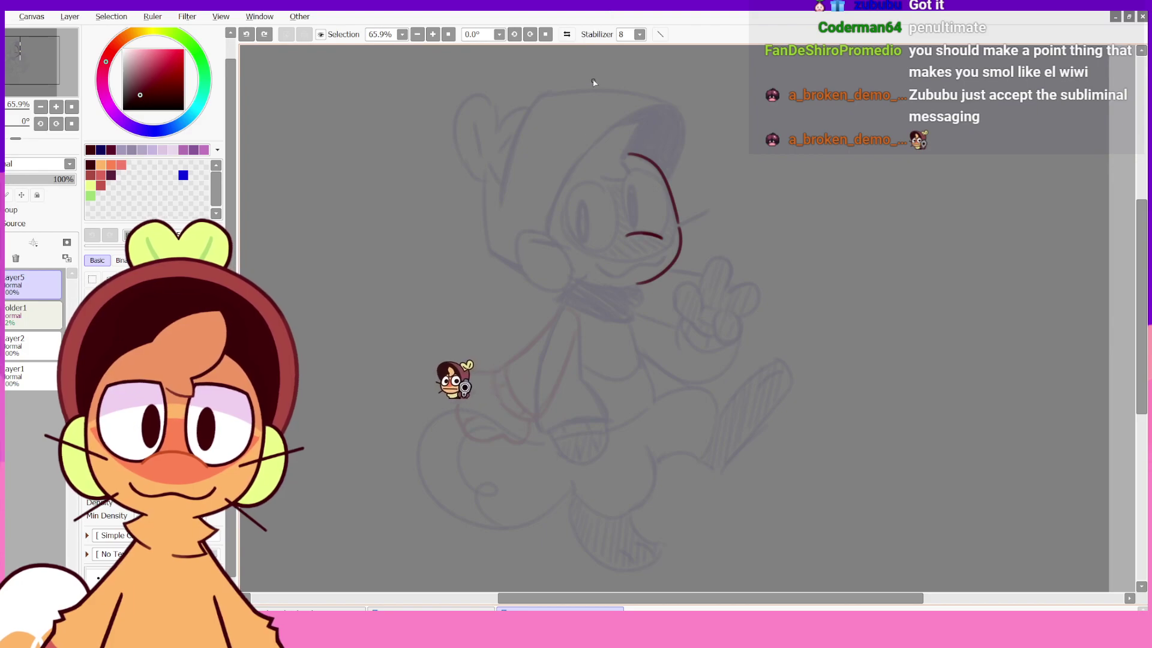
- Ink the near eye's arched outline over the sketch, leaving its lower edge open
{"action": "left_click", "coordinate": [566, 34]}
{"action": "mouse_move", "coordinate": [757, 230]}
{"action": "left_mouse_down"}
{"action": "mouse_move", "coordinate": [791, 184]}
{"action": "mouse_move", "coordinate": [806, 234]}
{"action": "left_mouse_up"}
{"action": "key", "text": "ctrl+z"}
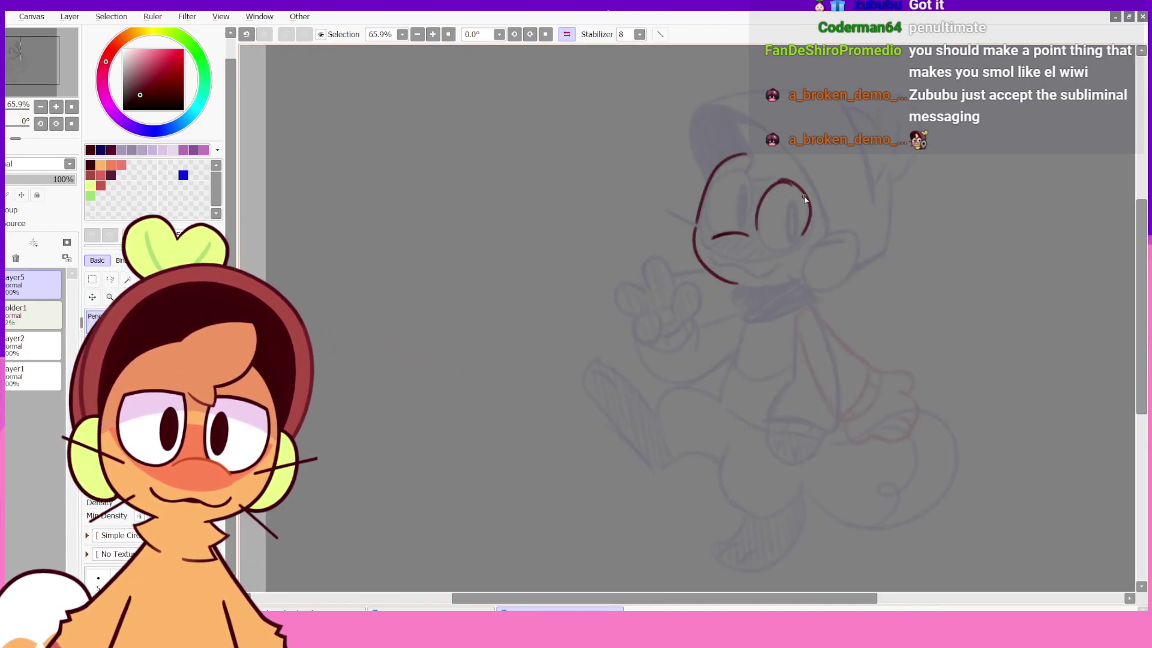
{"action": "key", "text": "ctrl+z"}
{"action": "mouse_move", "coordinate": [779, 183]}
{"action": "left_mouse_down"}
{"action": "mouse_move", "coordinate": [797, 184]}
{"action": "mouse_move", "coordinate": [810, 214]}
{"action": "left_mouse_up"}
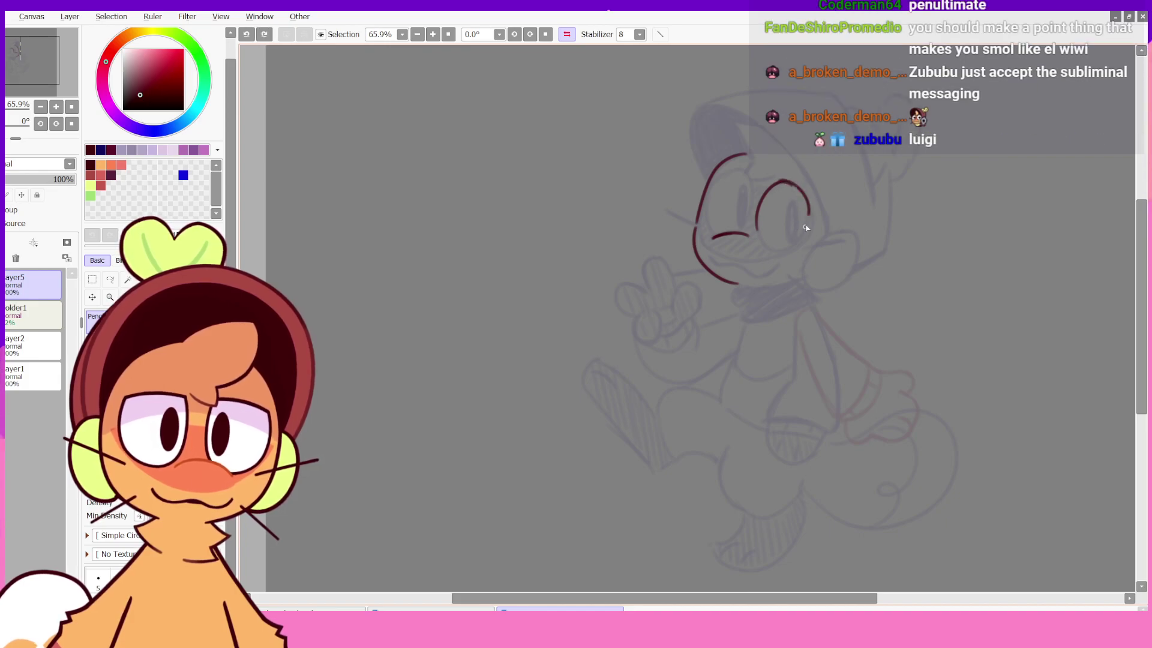
{"action": "key", "text": "h"}
{"action": "key", "text": "ctrl+z"}
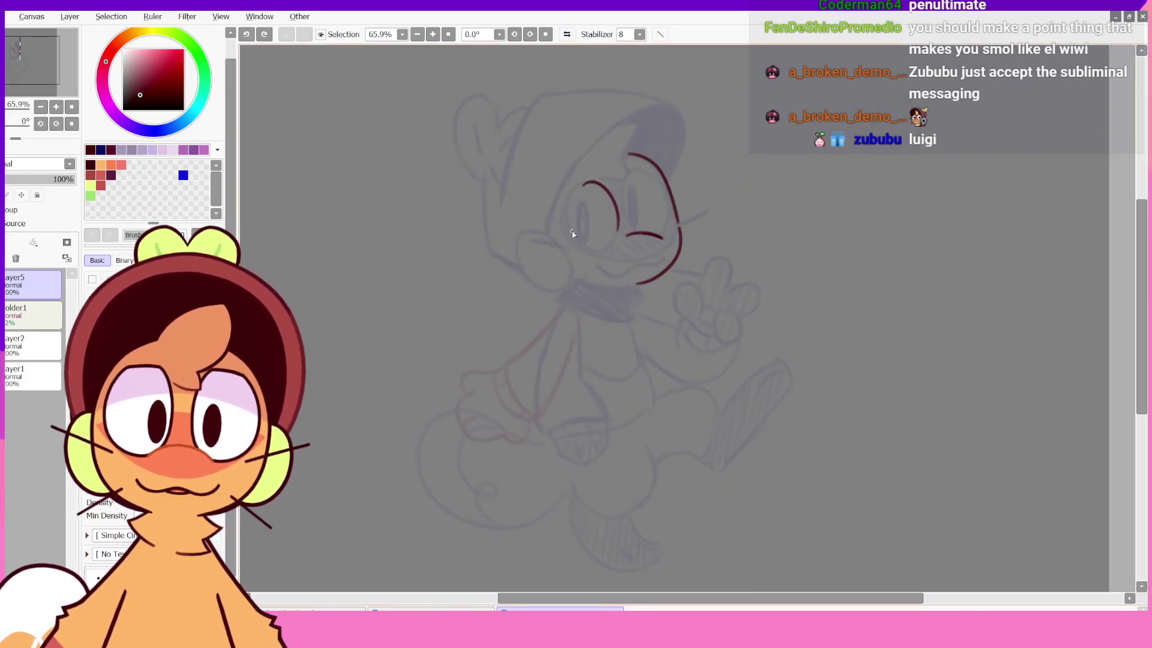
{"action": "left_click_drag", "start_coordinate": [570, 231], "coordinate": [590, 182]}
{"action": "mouse_move", "coordinate": [570, 231]}
{"action": "left_mouse_down"}
{"action": "mouse_move", "coordinate": [590, 249]}
{"action": "mouse_move", "coordinate": [621, 238]}
{"action": "left_mouse_up"}
{"action": "key", "text": "ctrl+z"}
{"action": "key", "text": "ctrl+z"}
{"action": "key", "text": "ctrl+z"}
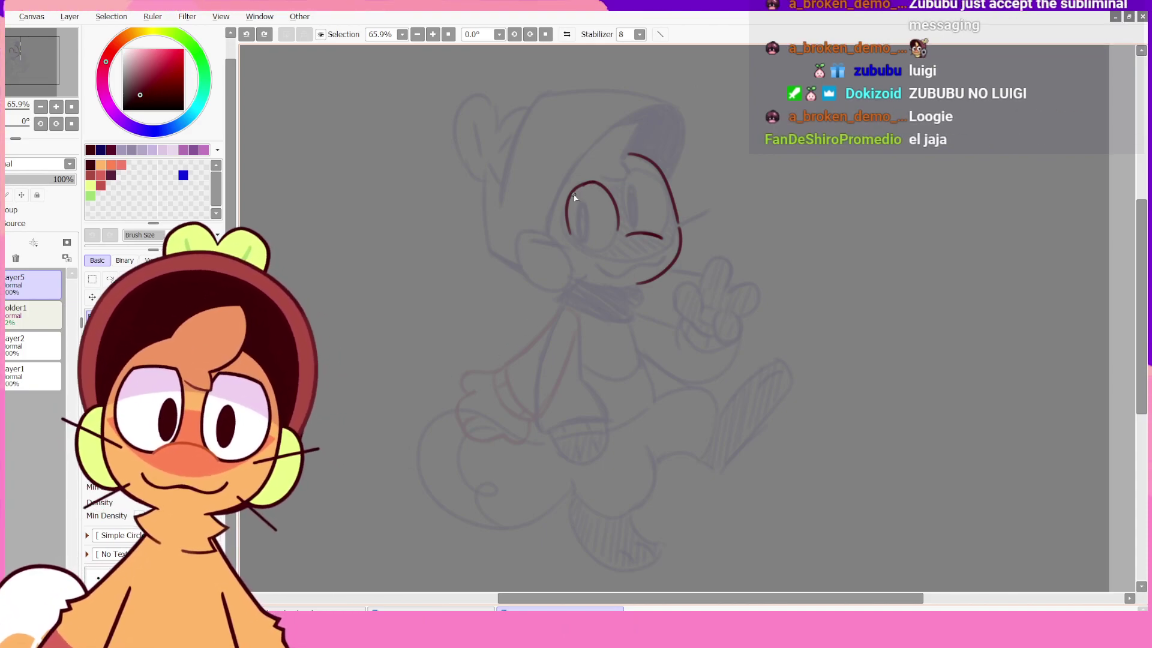
{"action": "left_click", "coordinate": [592, 190]}
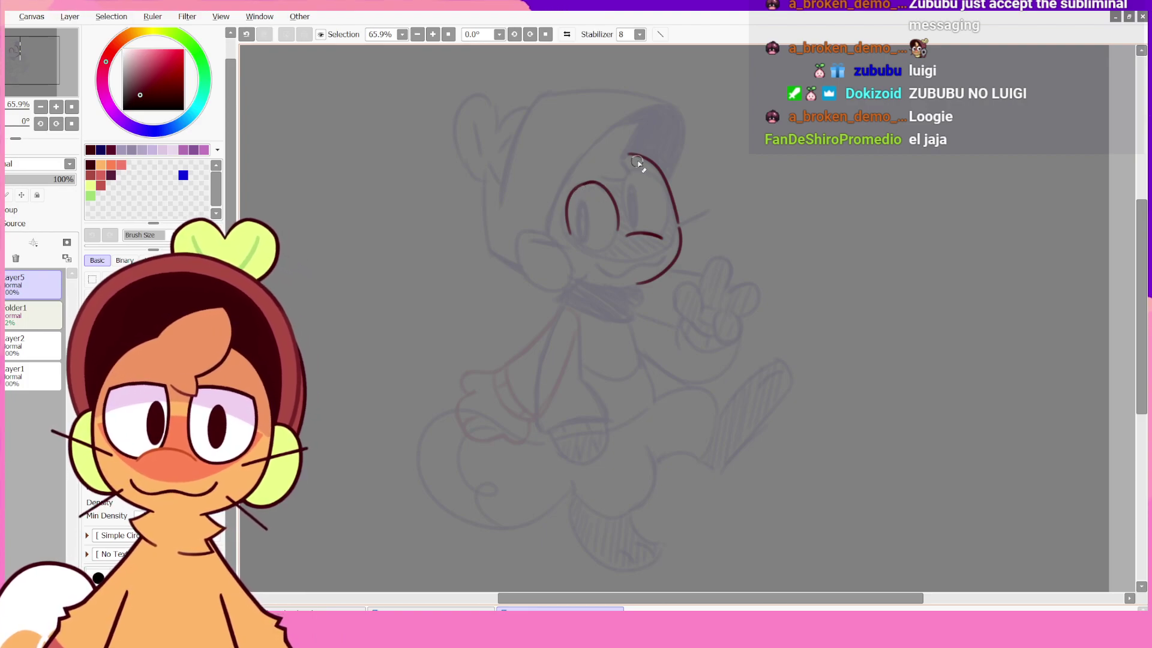
- Touch up the top of the near eye's arched outline
{"action": "key", "text": "ctrl+z"}
{"action": "left_click", "coordinate": [591, 189]}
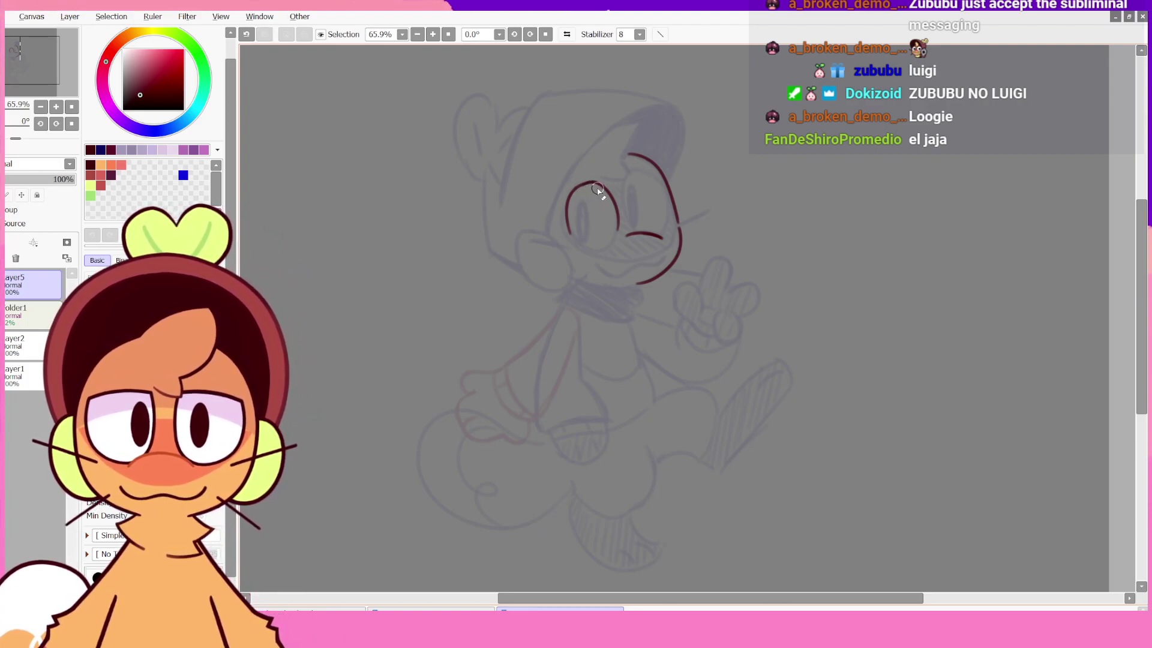
{"action": "key", "text": "ctrl+z"}
{"action": "left_click", "coordinate": [589, 190]}
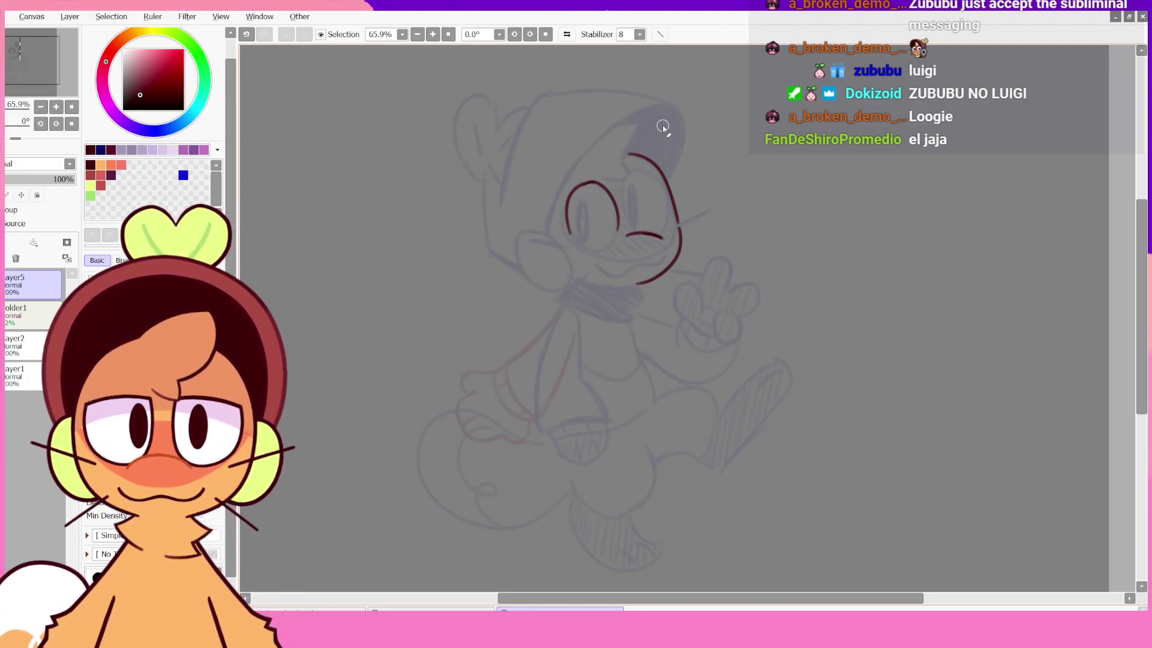
- Ink the far eye's tall oval outline inside the face contour, leaving it open above the muzzle line
{"action": "mouse_move", "coordinate": [626, 231]}
{"action": "left_mouse_down"}
{"action": "mouse_move", "coordinate": [649, 184]}
{"action": "mouse_move", "coordinate": [663, 203]}
{"action": "mouse_move", "coordinate": [627, 182]}
{"action": "mouse_move", "coordinate": [662, 231]}
{"action": "left_mouse_up"}
{"action": "key", "text": "ctrl+z"}
{"action": "key", "text": "ctrl+z"}
{"action": "key", "text": "ctrl+z"}
{"action": "key", "text": "ctrl+z"}
{"action": "left_click_drag", "start_coordinate": [663, 191], "coordinate": [661, 230]}
{"action": "key", "text": "ctrl+z"}
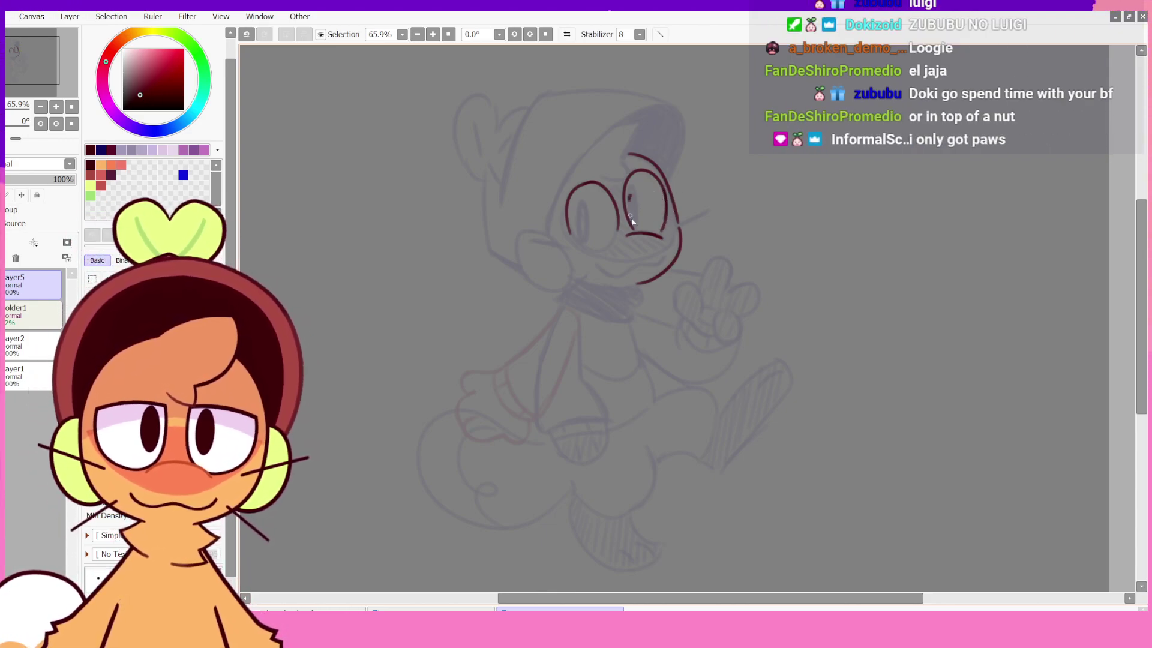
- Ink the far eye's pupil as a solid upright oval against the inner side of the eye
{"action": "mouse_move", "coordinate": [631, 190]}
{"action": "left_mouse_down"}
{"action": "mouse_move", "coordinate": [630, 221]}
{"action": "mouse_move", "coordinate": [636, 209]}
{"action": "left_mouse_up"}
{"action": "key", "text": "ctrl+z"}
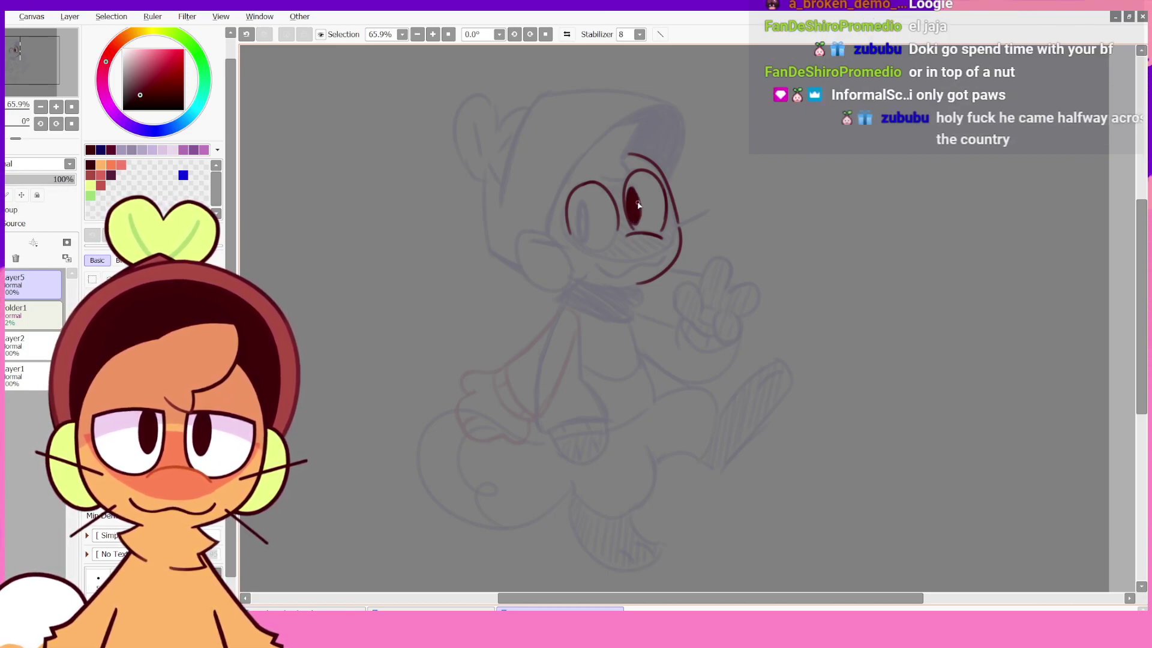
{"action": "key", "text": "ctrl+z"}
{"action": "key", "text": "ctrl+y"}
{"action": "key", "text": "ctrl+z"}
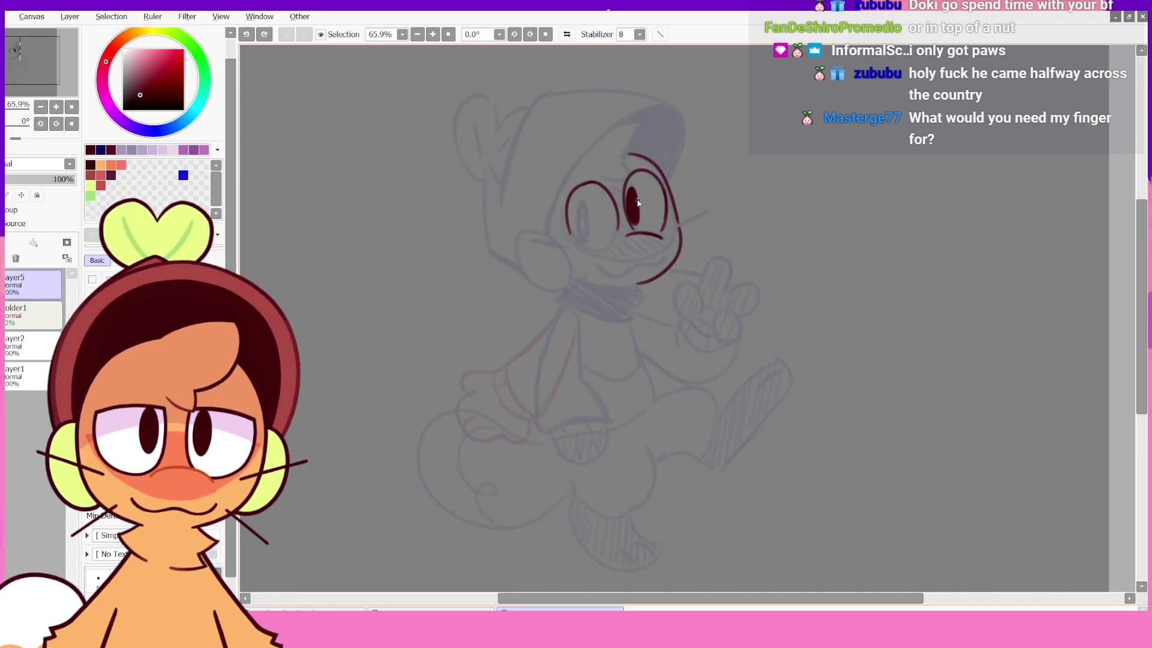
{"action": "key", "text": "ctrl+y"}
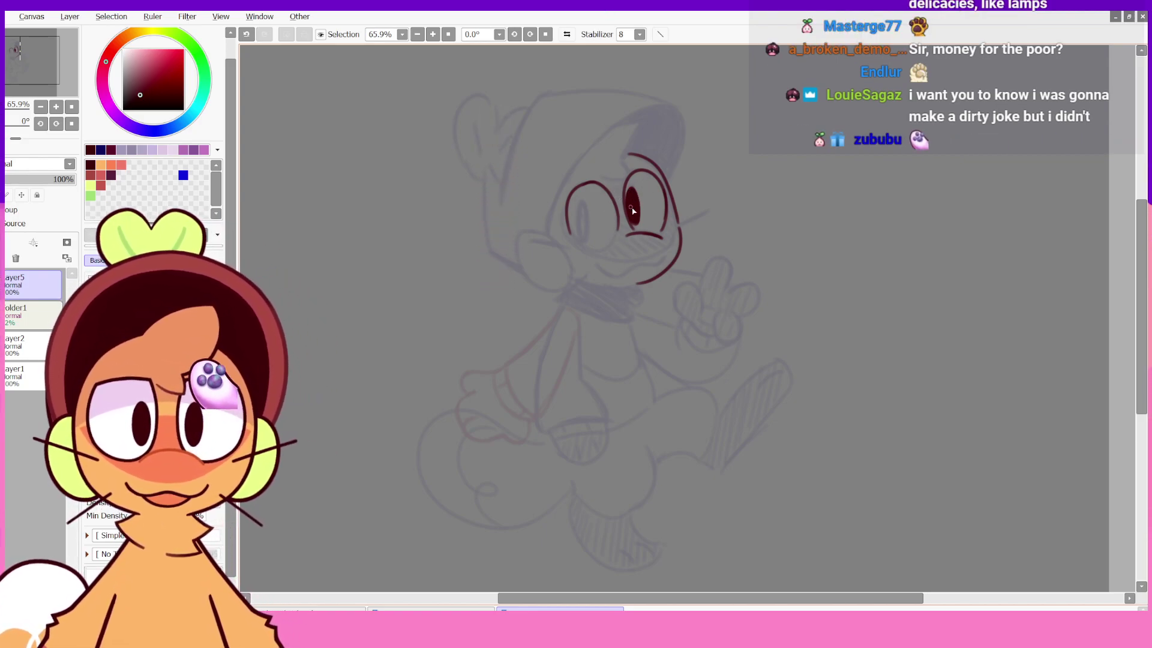
- Rework the inner side of the near eye's outline down to its lower end in a mirrored canvas view
{"action": "left_click", "coordinate": [567, 34]}
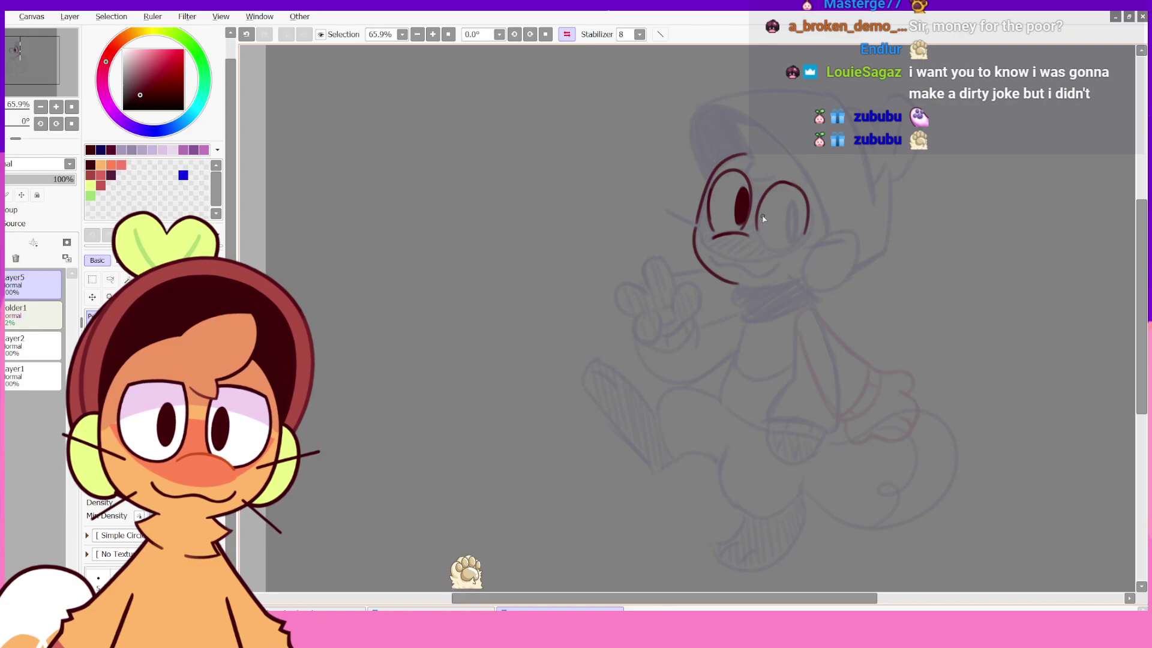
{"action": "left_click_drag", "start_coordinate": [758, 230], "coordinate": [782, 185]}
{"action": "key", "text": "ctrl+z"}
{"action": "key", "text": "ctrl+z"}
{"action": "left_click_drag", "start_coordinate": [758, 230], "coordinate": [788, 180]}
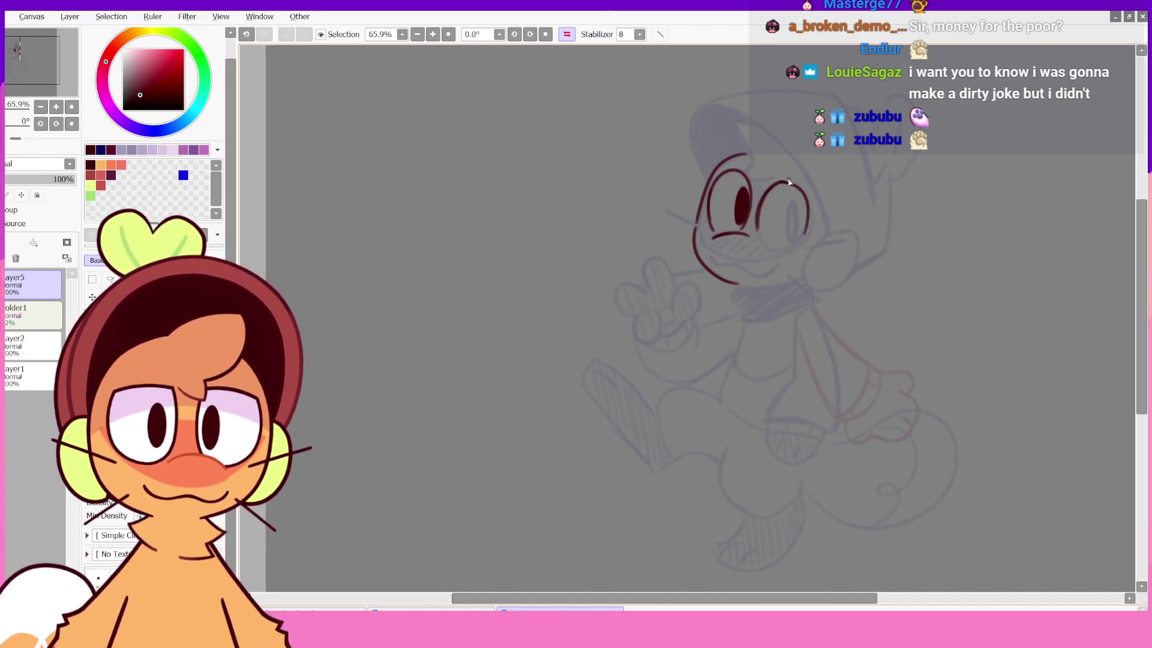
{"action": "key", "text": "ctrl+z"}
{"action": "key", "text": "ctrl+z"}
{"action": "left_click_drag", "start_coordinate": [758, 222], "coordinate": [765, 240]}
{"action": "key", "text": "ctrl+z"}
{"action": "key", "text": "ctrl+z"}
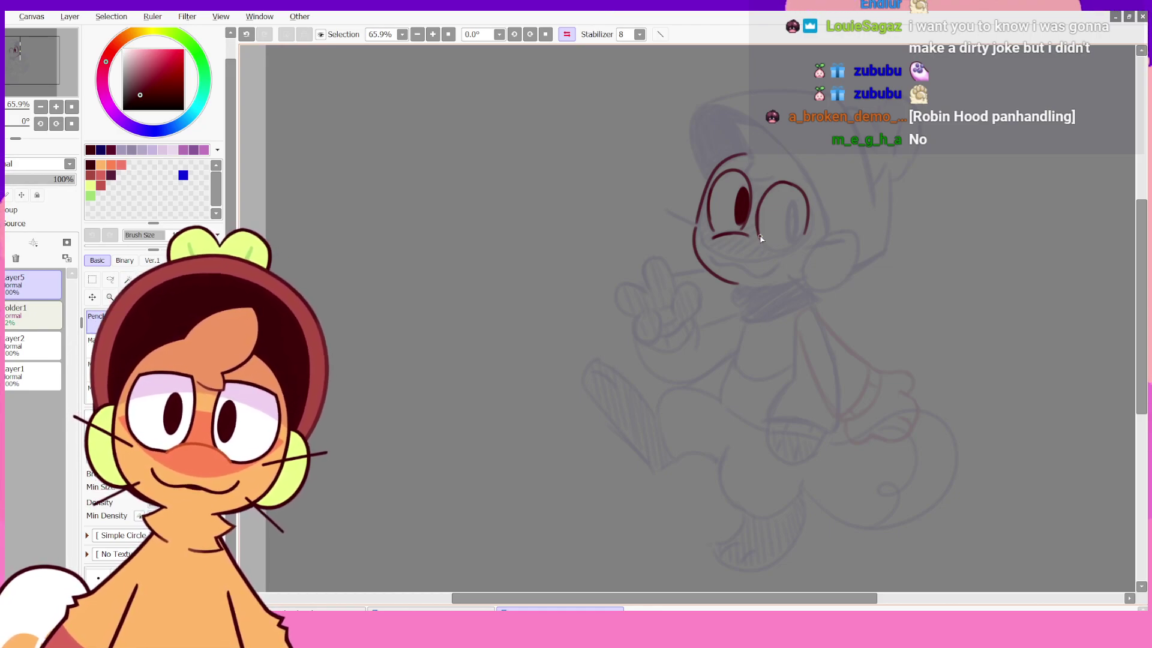
{"action": "key", "text": "ctrl+z"}
{"action": "left_click_drag", "start_coordinate": [758, 216], "coordinate": [760, 235]}
{"action": "key", "text": "ctrl+z"}
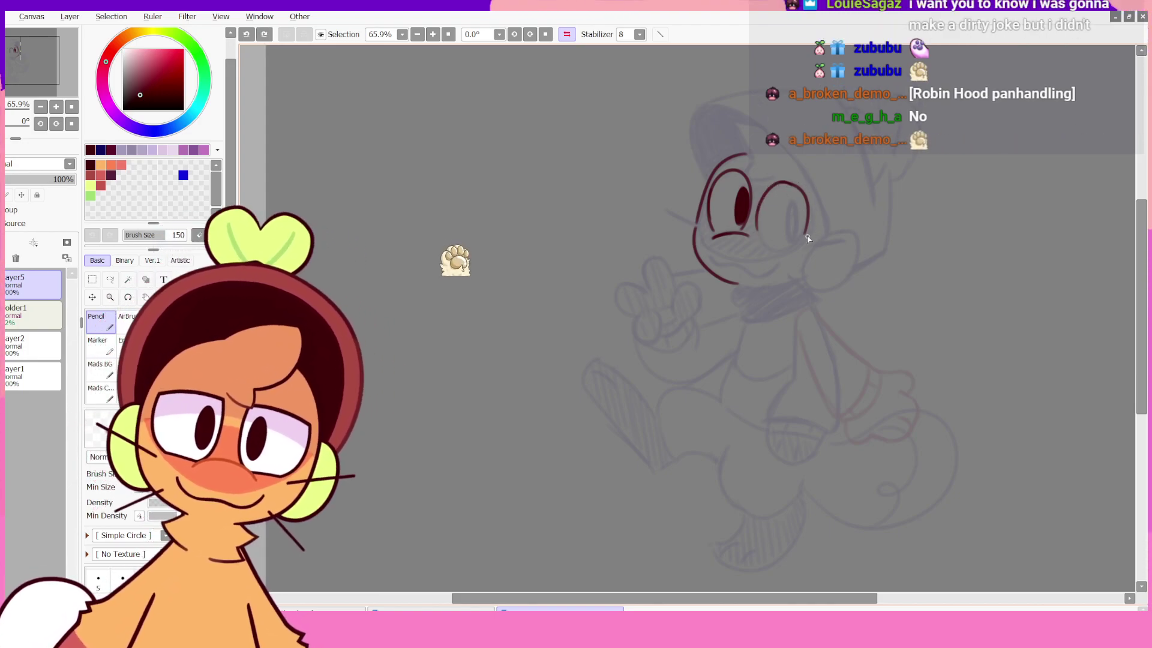
- Restore the unmirrored view and extend the near eye's outer edge downward, curving its lower end inward
{"action": "key", "text": "Insert"}
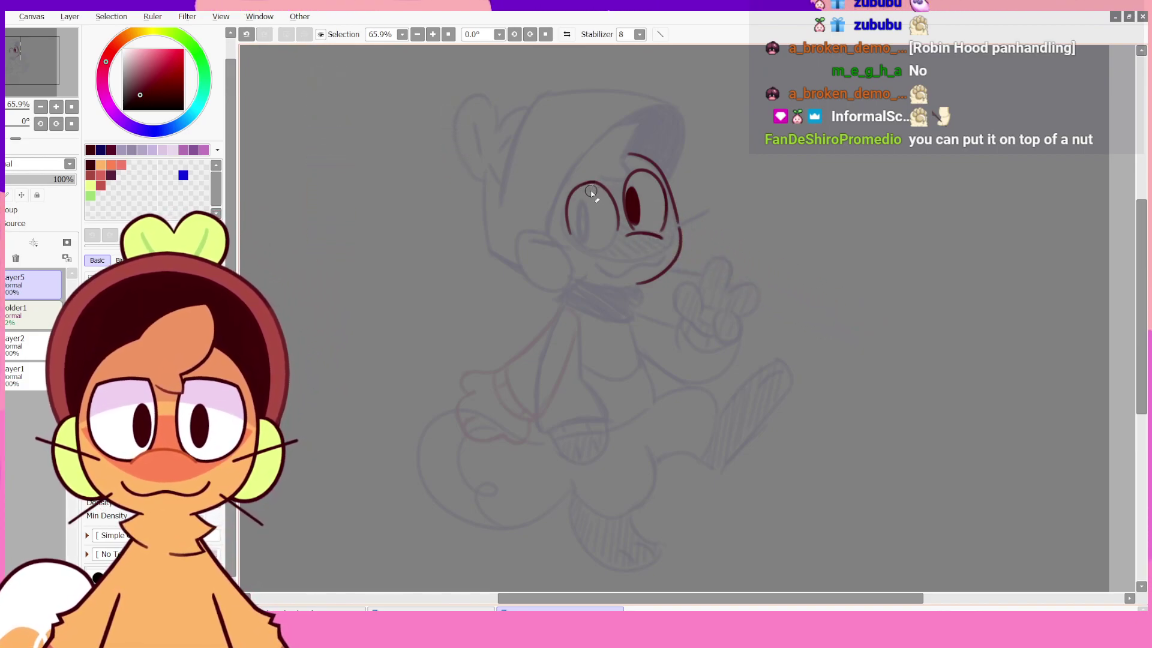
{"action": "key", "text": "ctrl+z"}
{"action": "left_click_drag", "start_coordinate": [579, 243], "coordinate": [568, 202]}
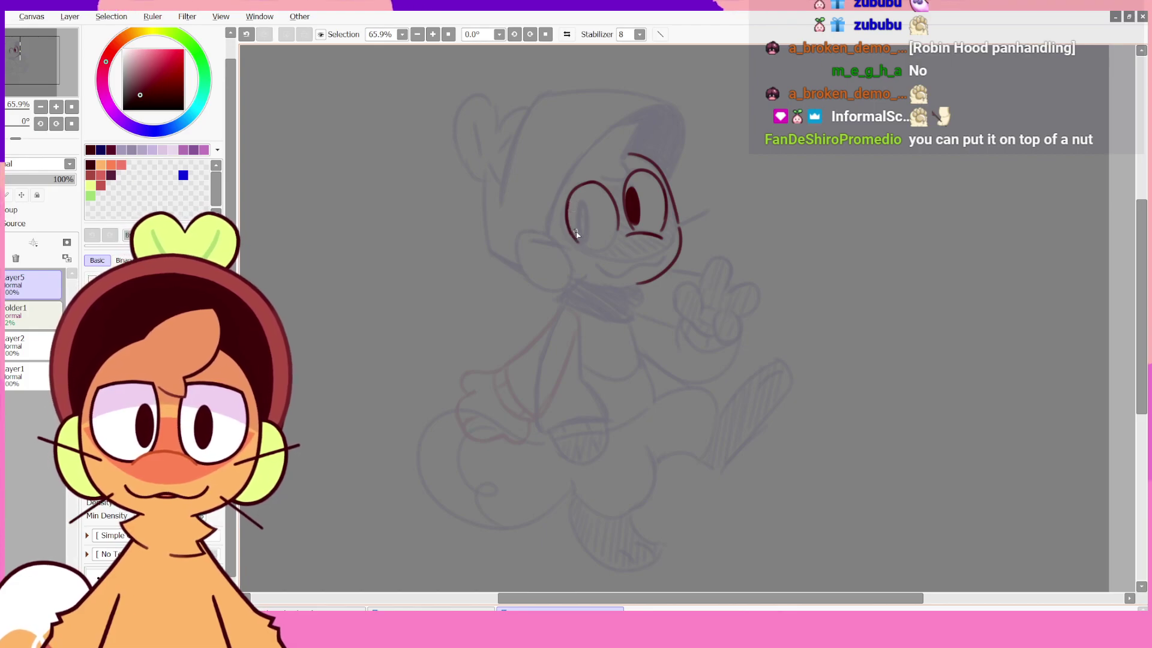
{"action": "key", "text": "ctrl+z"}
{"action": "left_click_drag", "start_coordinate": [577, 243], "coordinate": [569, 206]}
{"action": "key", "text": "ctrl+z"}
{"action": "key", "text": "ctrl+y"}
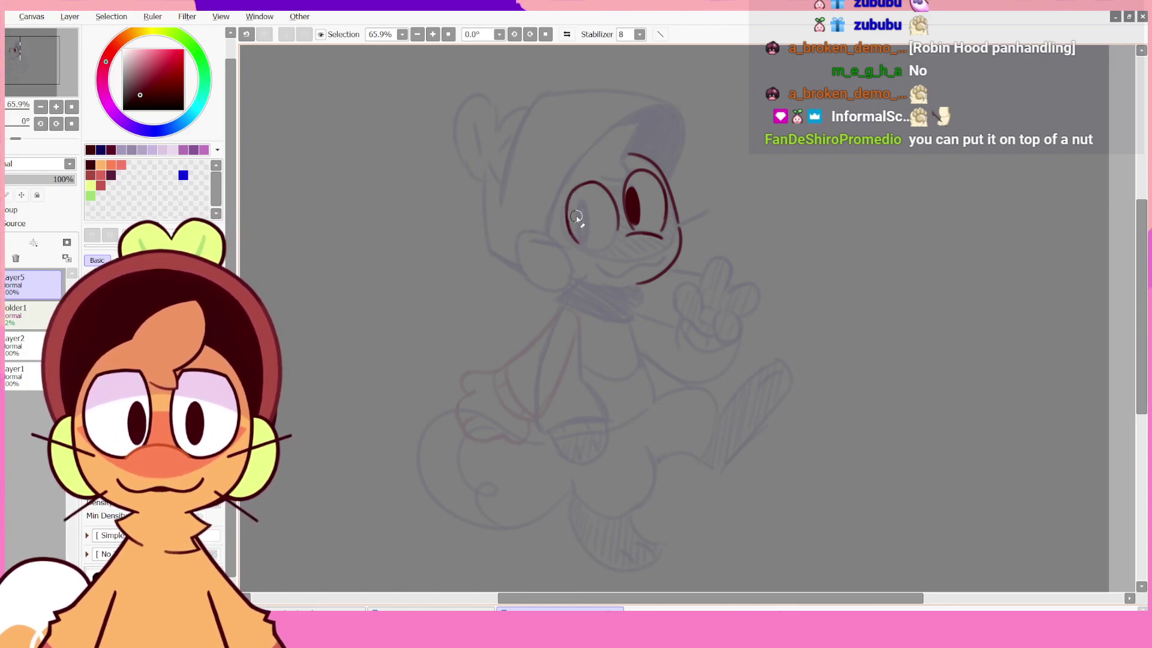
- Clean up the line along the outer side of the near eye's outline
{"action": "key", "text": "ctrl+z"}
{"action": "left_click_drag", "start_coordinate": [570, 224], "coordinate": [575, 217]}
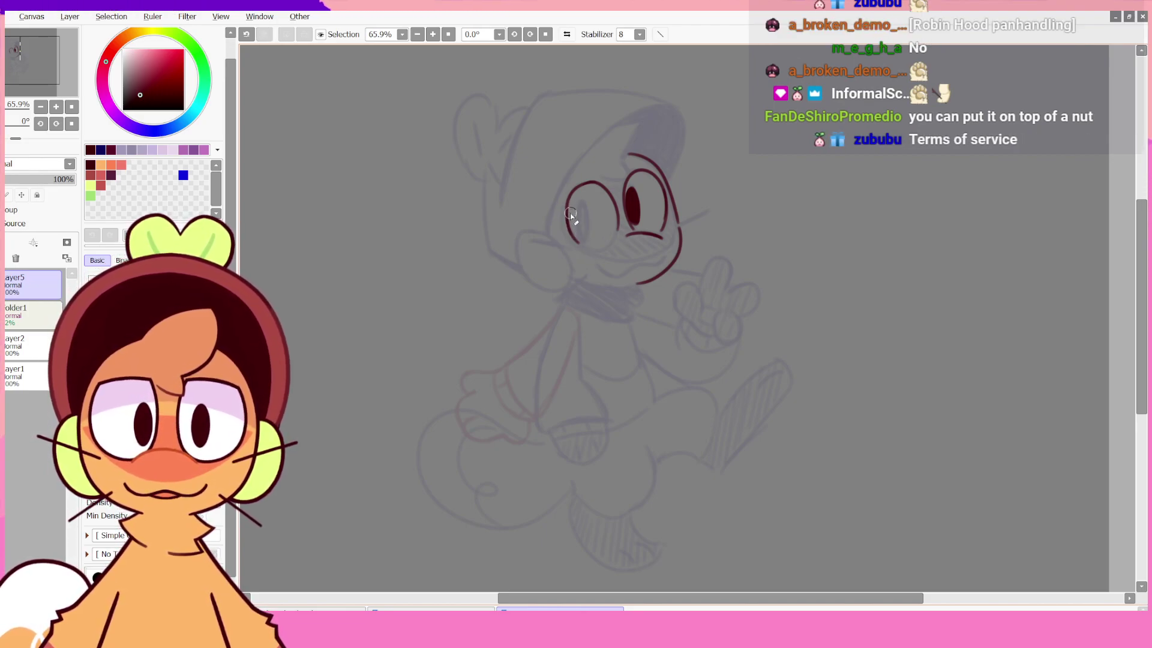
{"action": "key", "text": "ctrl+z"}
{"action": "left_click_drag", "start_coordinate": [575, 212], "coordinate": [577, 224]}
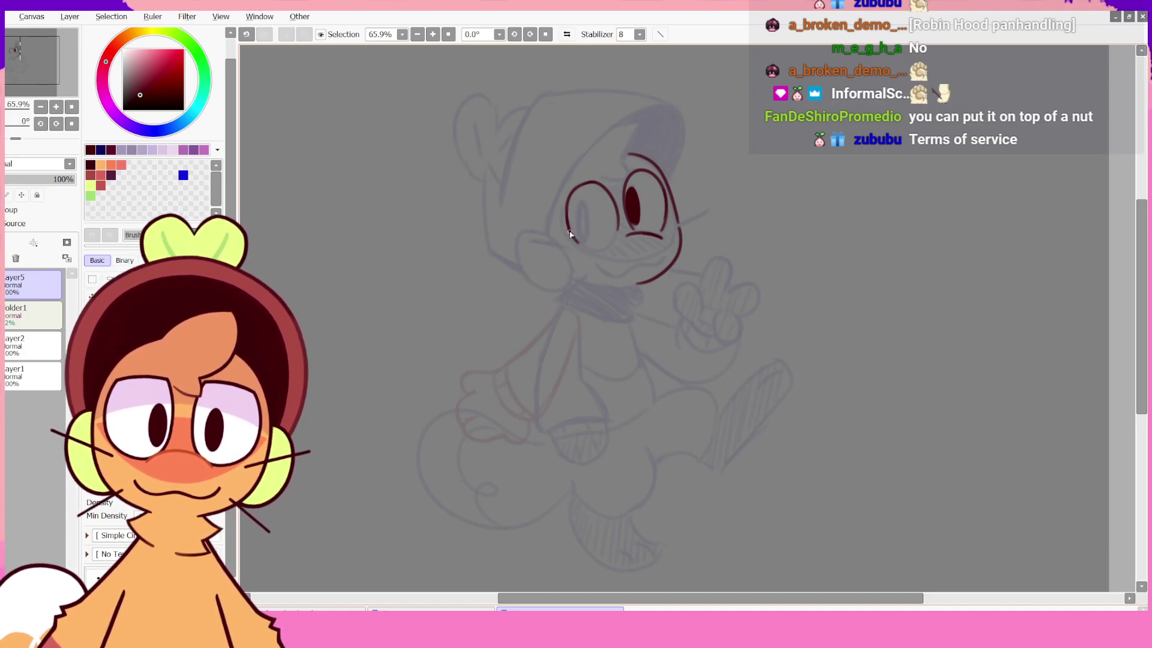
{"action": "key", "text": "ctrl+z"}
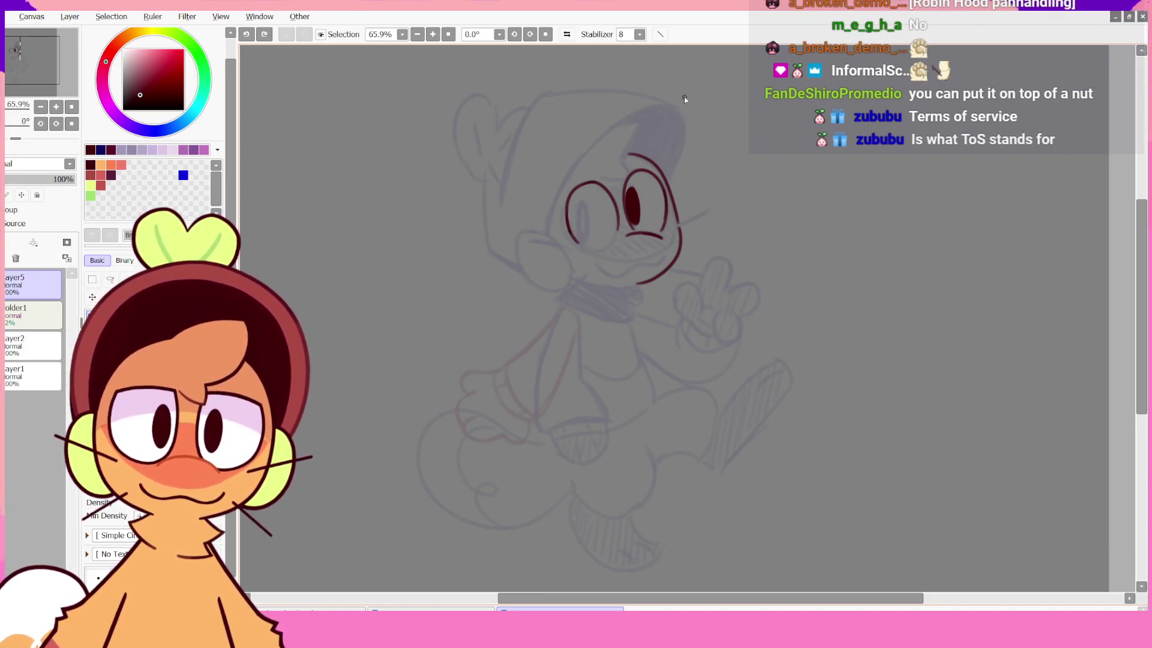
{"action": "key", "text": "ctrl+y"}
{"action": "key", "text": "ctrl+z"}
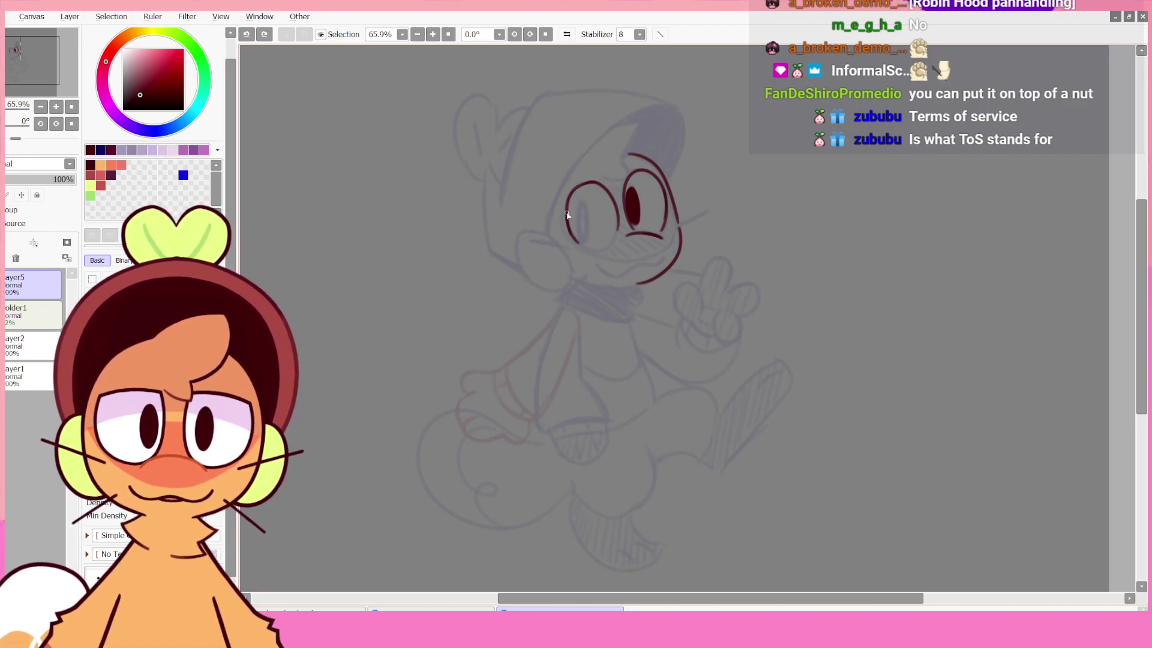
{"action": "key", "text": "ctrl+y"}
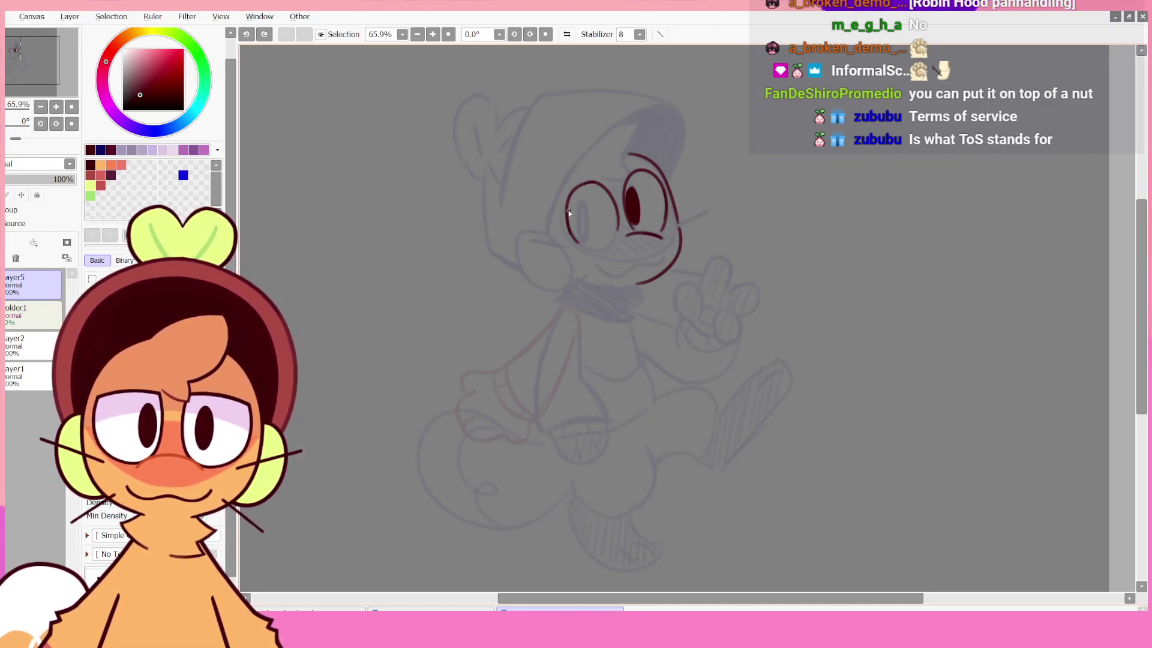
{"action": "key", "text": "ctrl+y"}
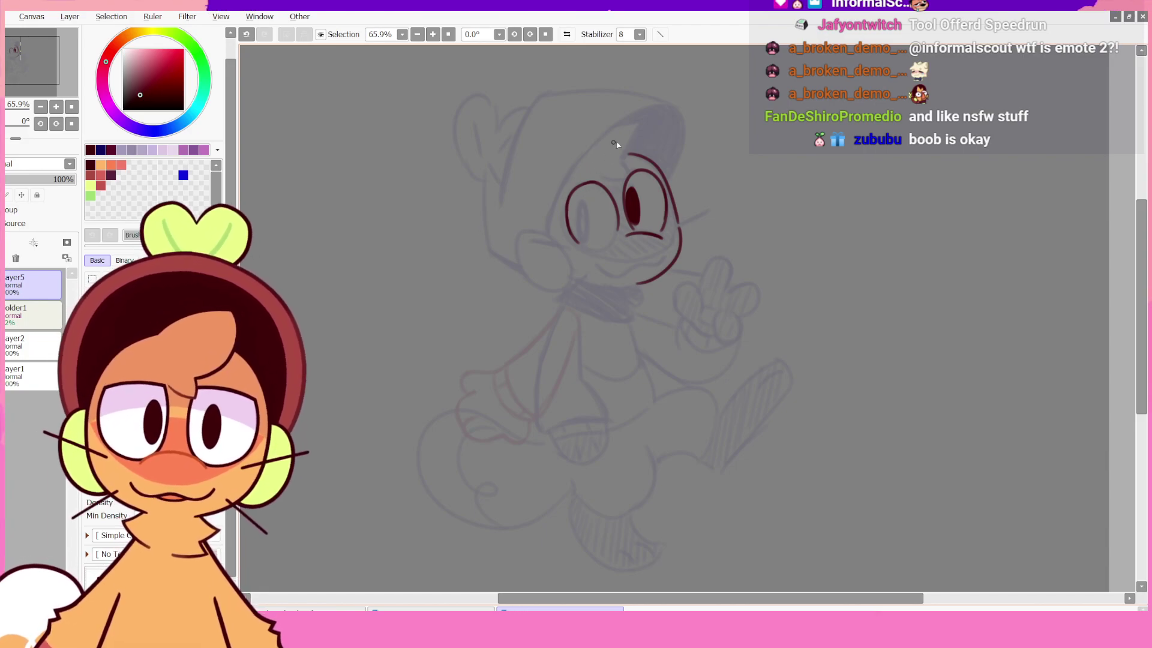
- Ink the near eye's pupil over the sketch as a solid upright oval in a mirrored canvas view
{"action": "left_click", "coordinate": [567, 34]}
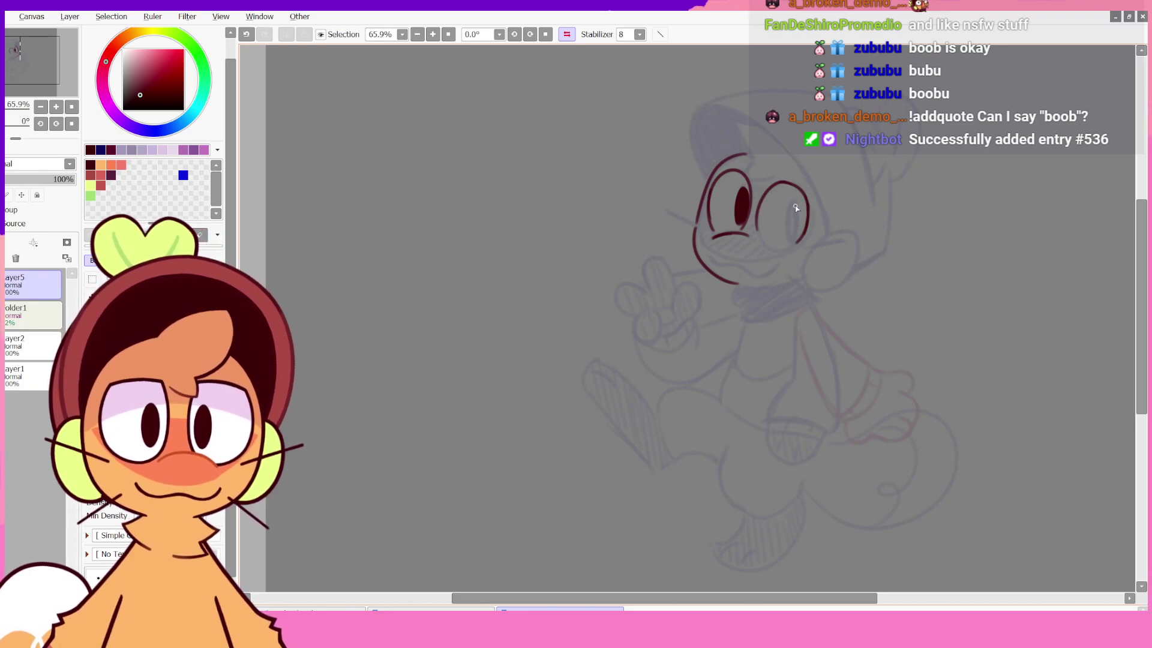
{"action": "key", "text": "ctrl+z"}
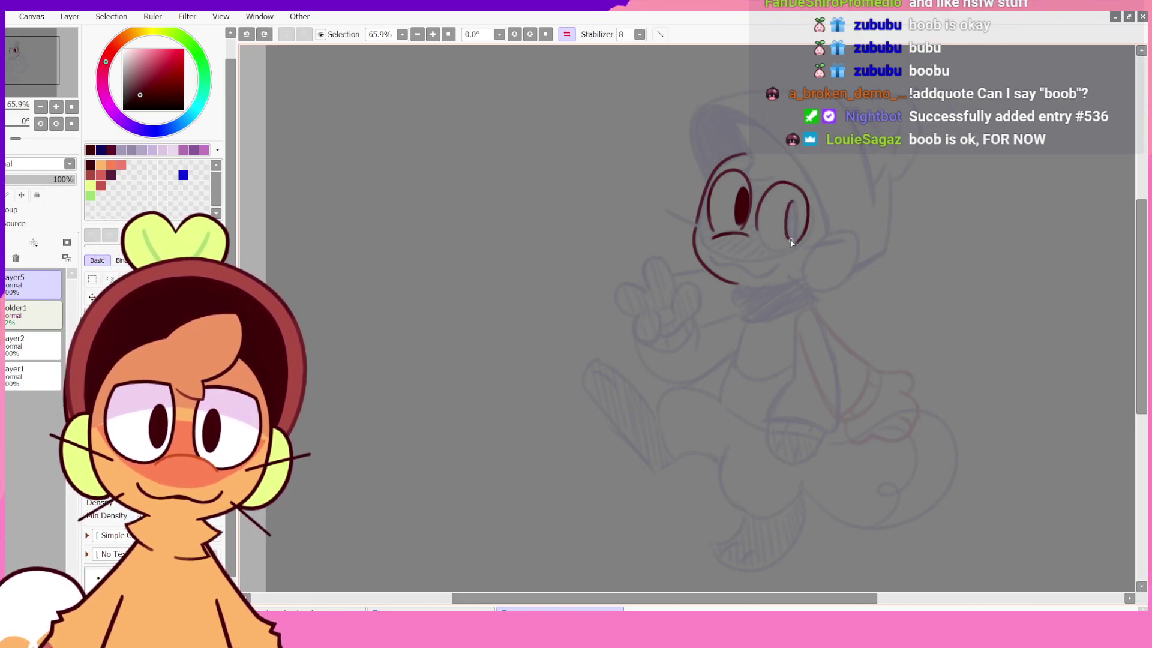
{"action": "key", "text": "ctrl+z"}
{"action": "left_click_drag", "start_coordinate": [797, 234], "coordinate": [794, 209]}
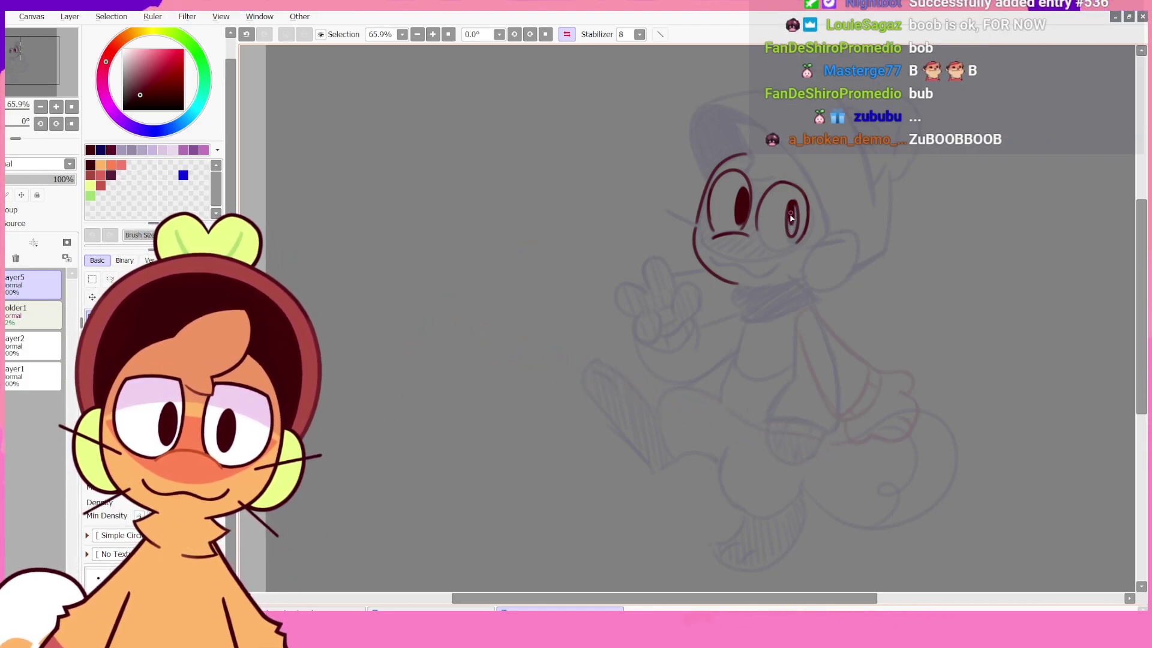
{"action": "left_click_drag", "start_coordinate": [792, 210], "coordinate": [794, 212]}
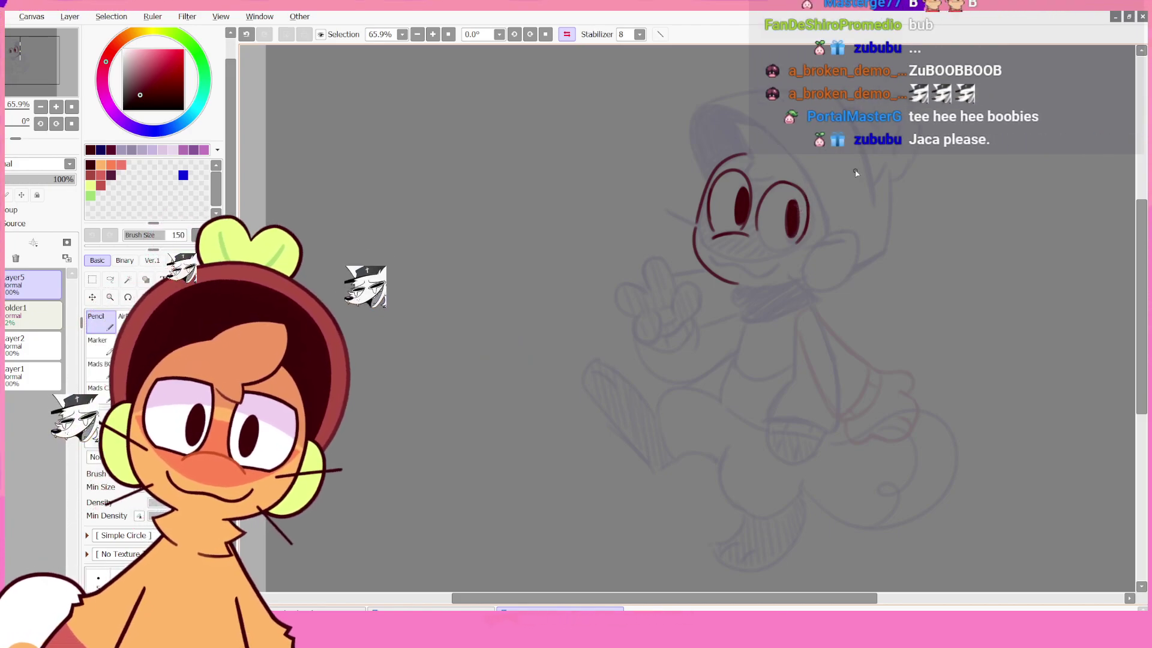
{"action": "key", "text": "h"}
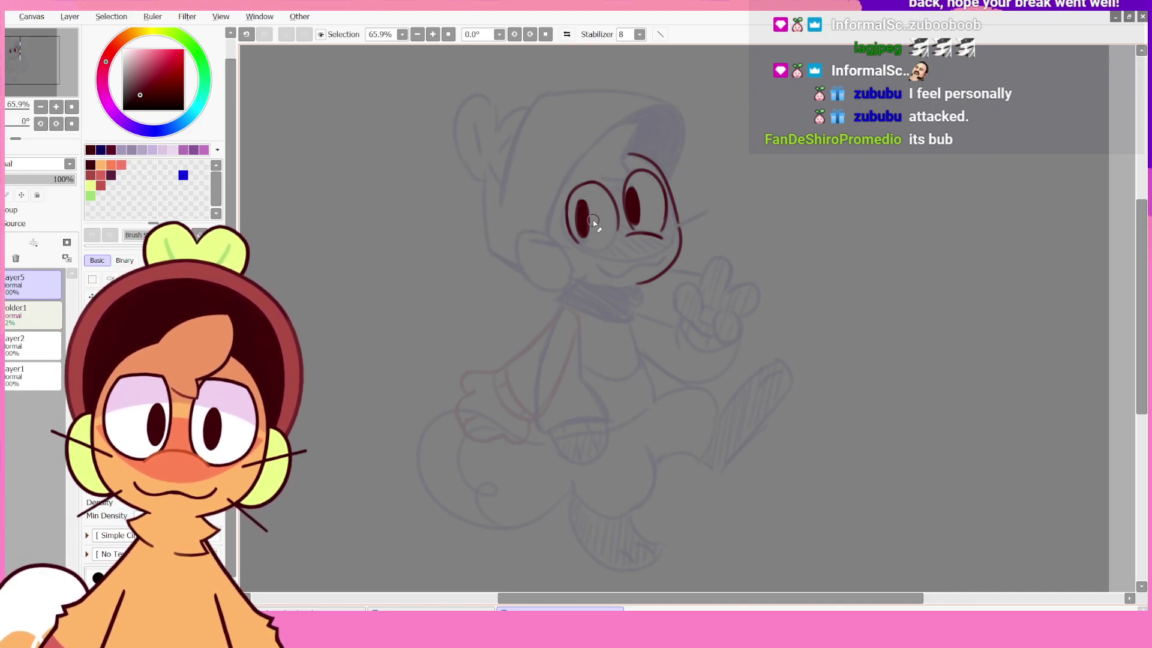
- Refine the upper part of the near eye's pupil in the mirrored view, then restore the normal canvas orientation
{"action": "key", "text": "h"}
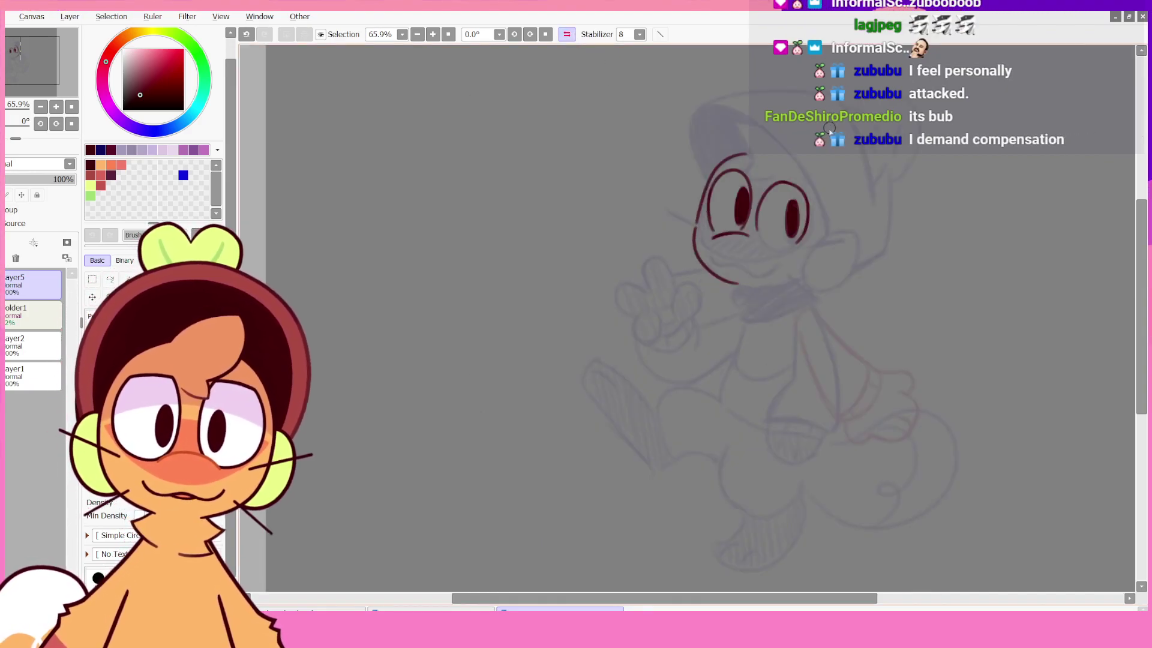
{"action": "key", "text": "ctrl+z"}
{"action": "mouse_move", "coordinate": [795, 202]}
{"action": "left_mouse_down"}
{"action": "mouse_move", "coordinate": [796, 225]}
{"action": "mouse_move", "coordinate": [793, 202]}
{"action": "left_mouse_up"}
{"action": "key", "text": "ctrl+z"}
{"action": "key", "text": "ctrl+z"}
{"action": "key", "text": "ctrl+y"}
{"action": "key", "text": "ctrl+z"}
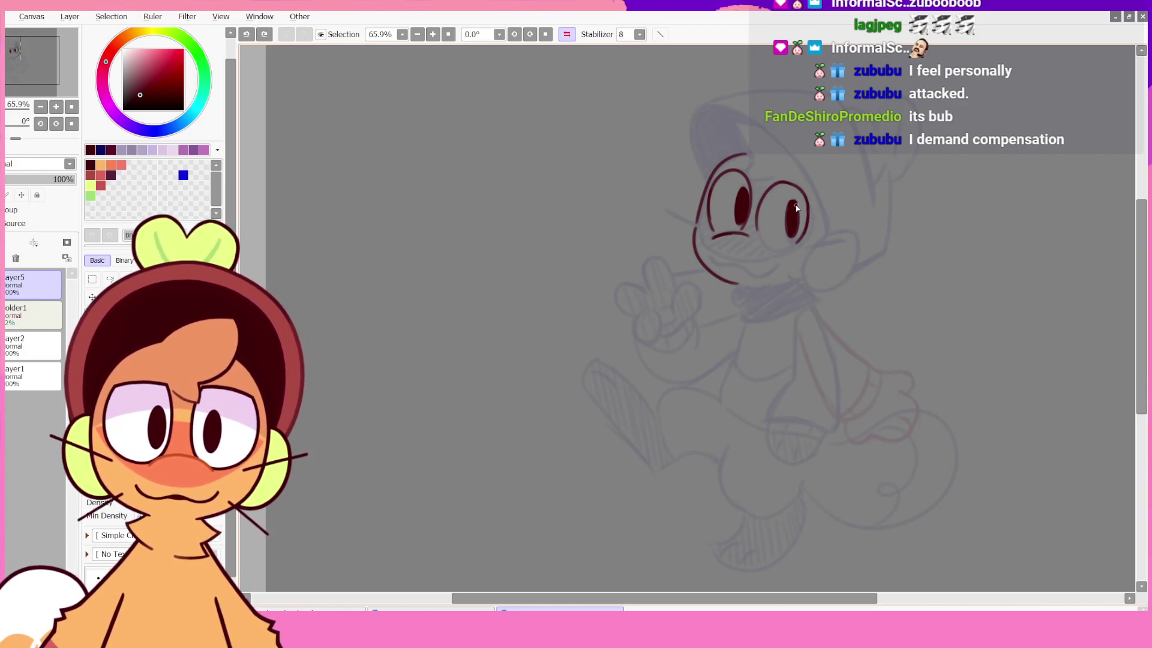
{"action": "key", "text": "ctrl+y"}
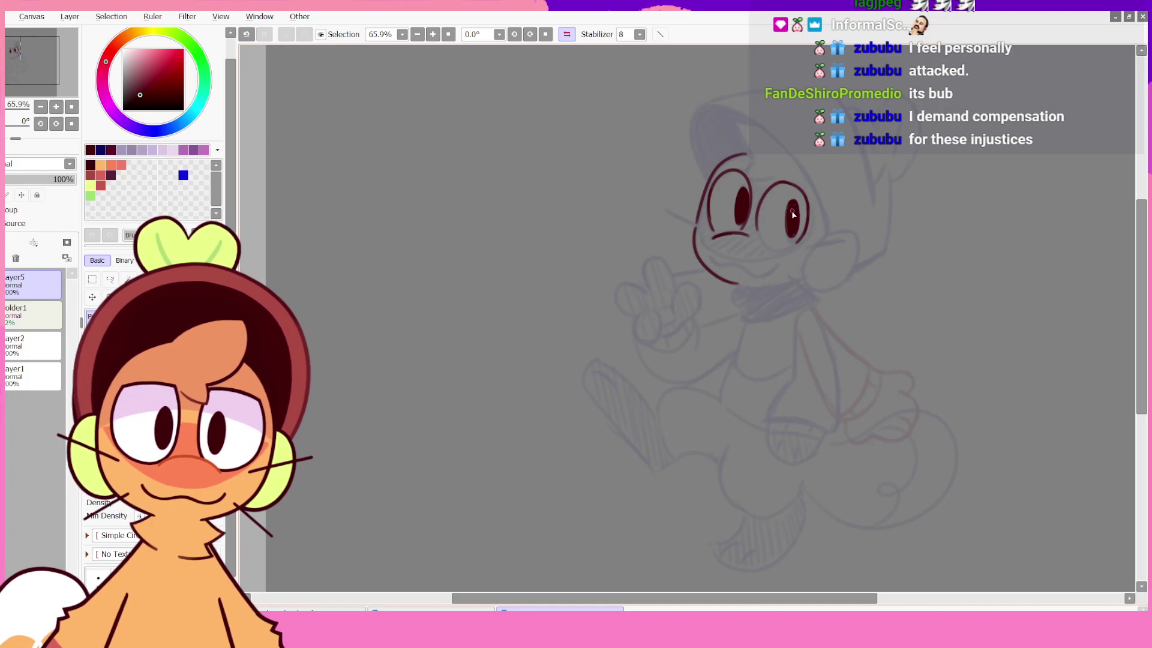
{"action": "left_click", "coordinate": [568, 34]}
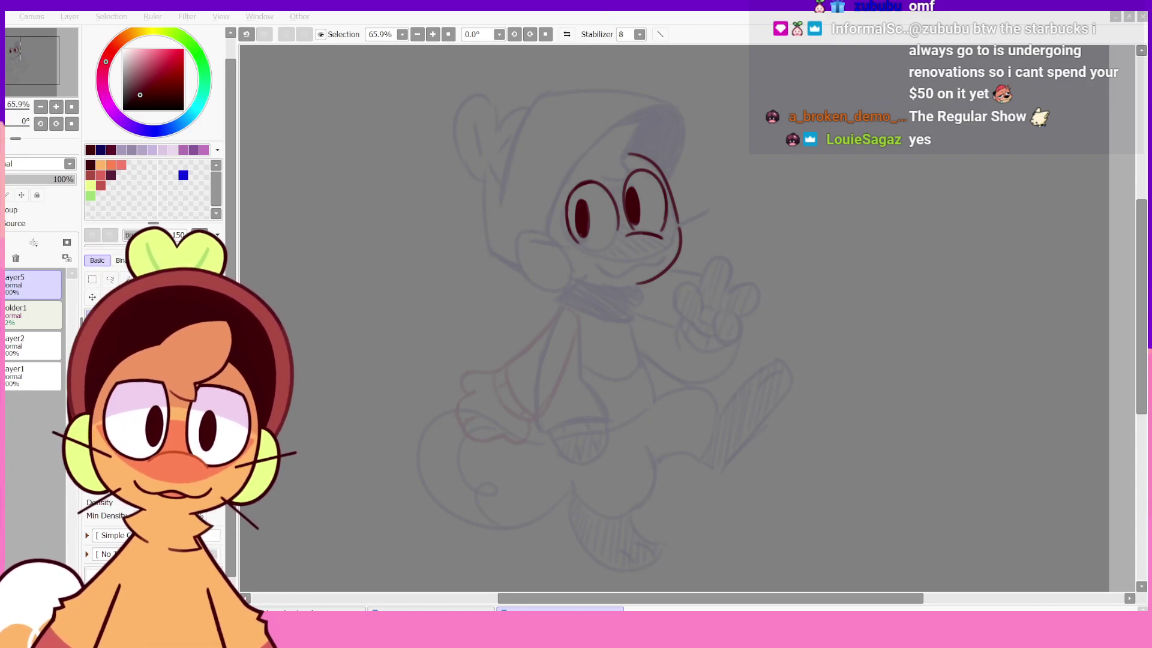
- Touch up the far eye's outline along its inner side and top arch
{"action": "left_click", "coordinate": [598, 186]}
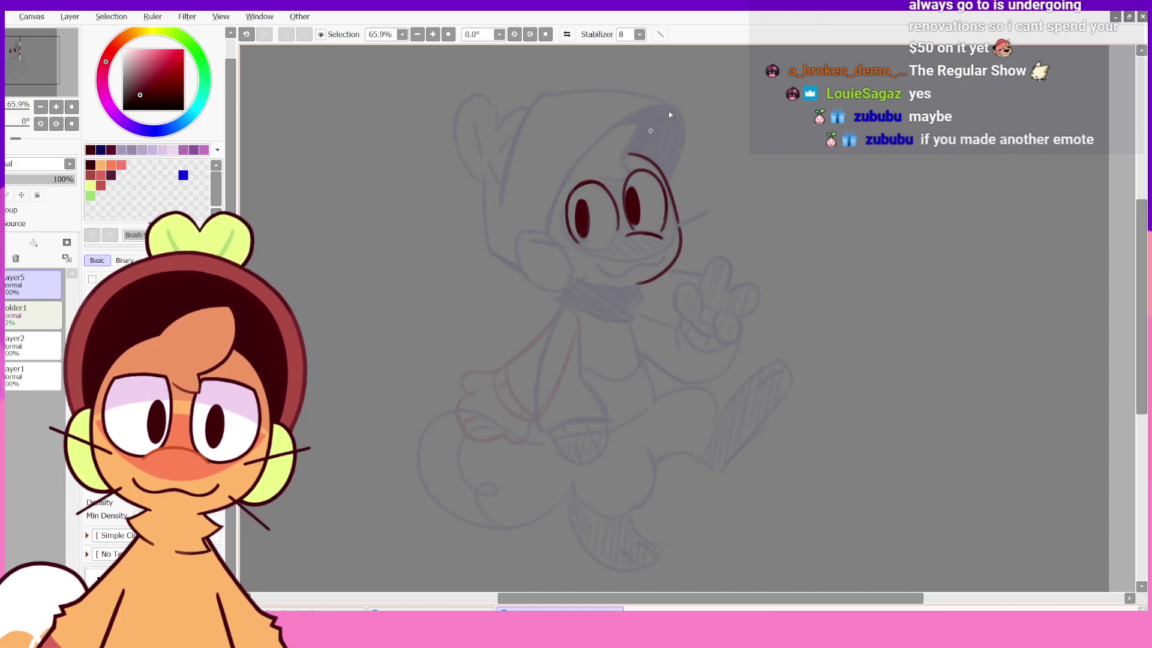
{"action": "key", "text": "ctrl+space"}
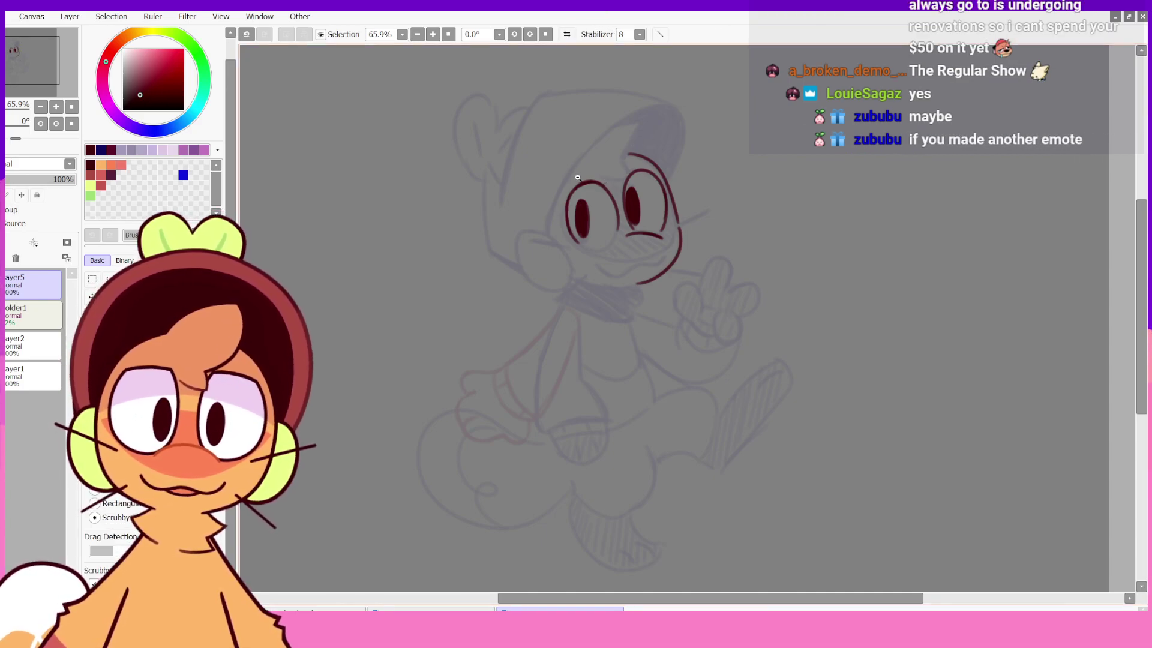
{"action": "left_click_drag", "start_coordinate": [581, 177], "coordinate": [619, 139]}
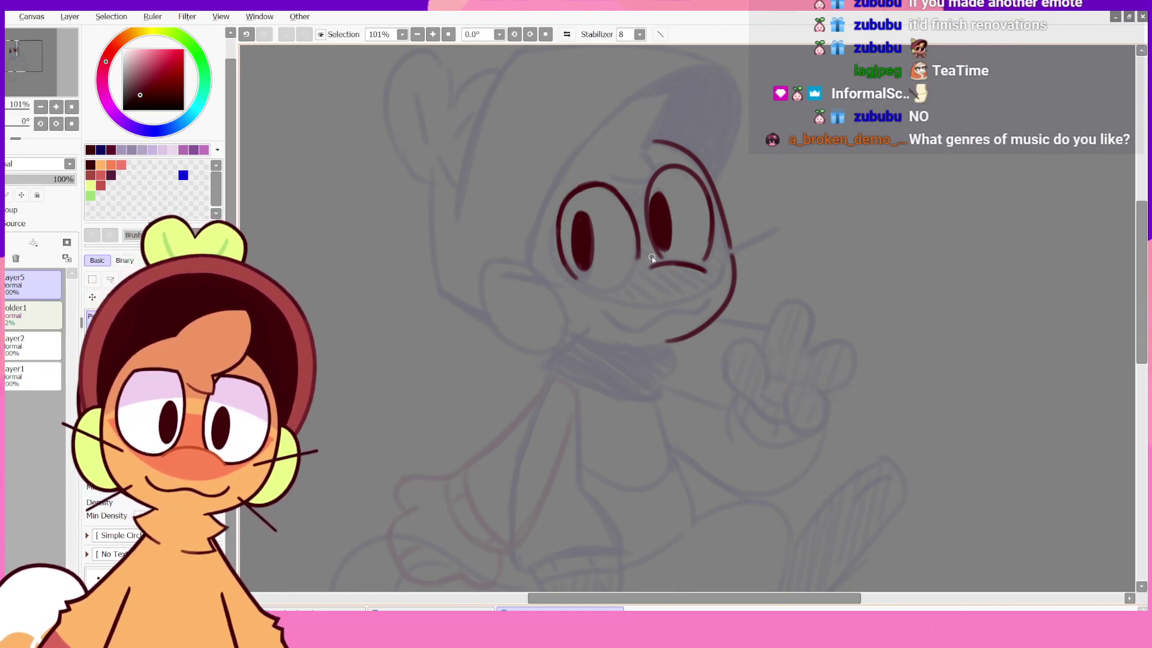
{"action": "key", "text": "ctrl+z"}
{"action": "key", "text": "ctrl+y"}
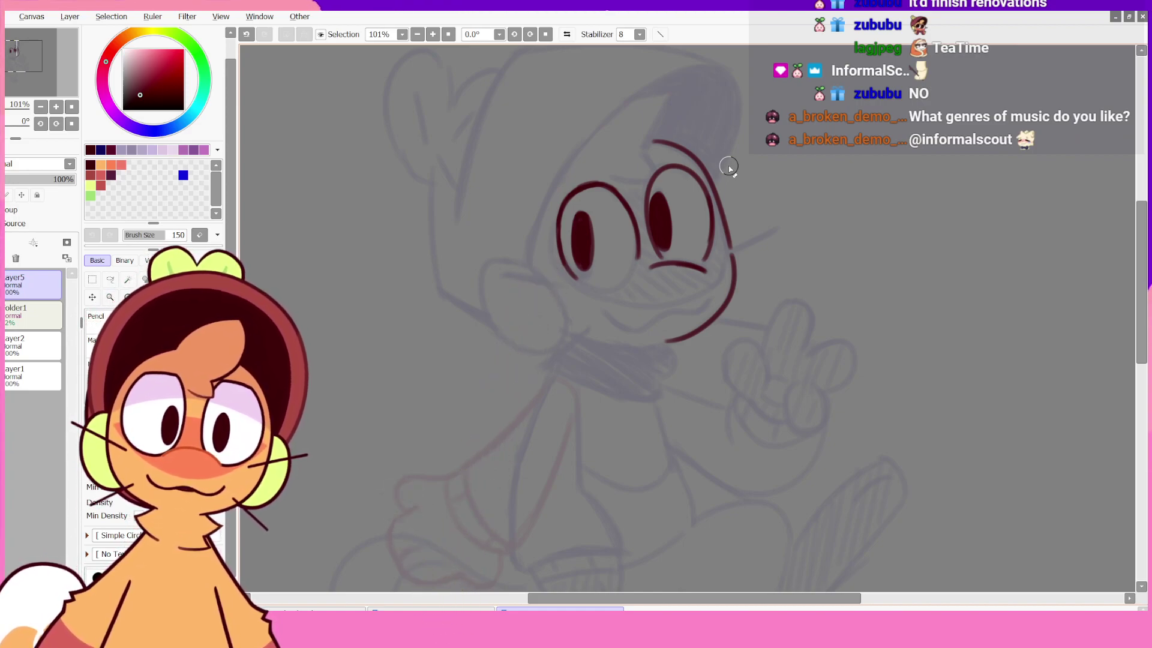
{"action": "mouse_move", "coordinate": [660, 260]}
{"action": "left_mouse_down"}
{"action": "mouse_move", "coordinate": [658, 187]}
{"action": "mouse_move", "coordinate": [649, 217]}
{"action": "mouse_move", "coordinate": [657, 175]}
{"action": "left_mouse_up"}
{"action": "key", "text": "ctrl+z"}
{"action": "key", "text": "ctrl+z"}
{"action": "left_click_drag", "start_coordinate": [655, 259], "coordinate": [659, 185]}
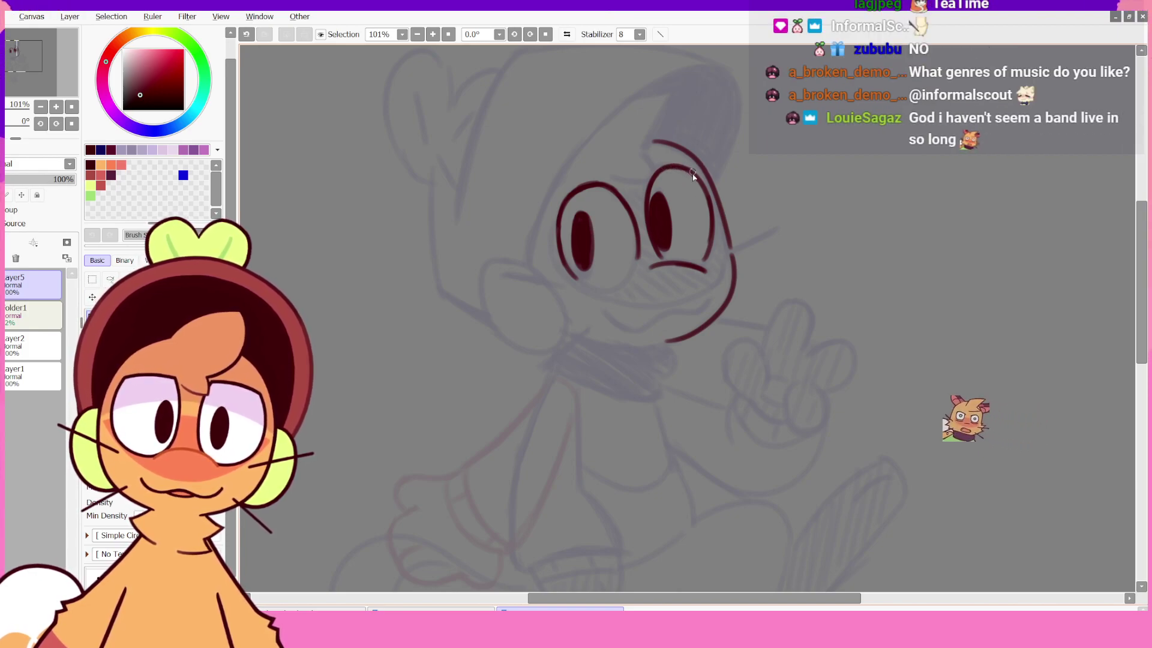
{"action": "key", "text": "ctrl+z"}
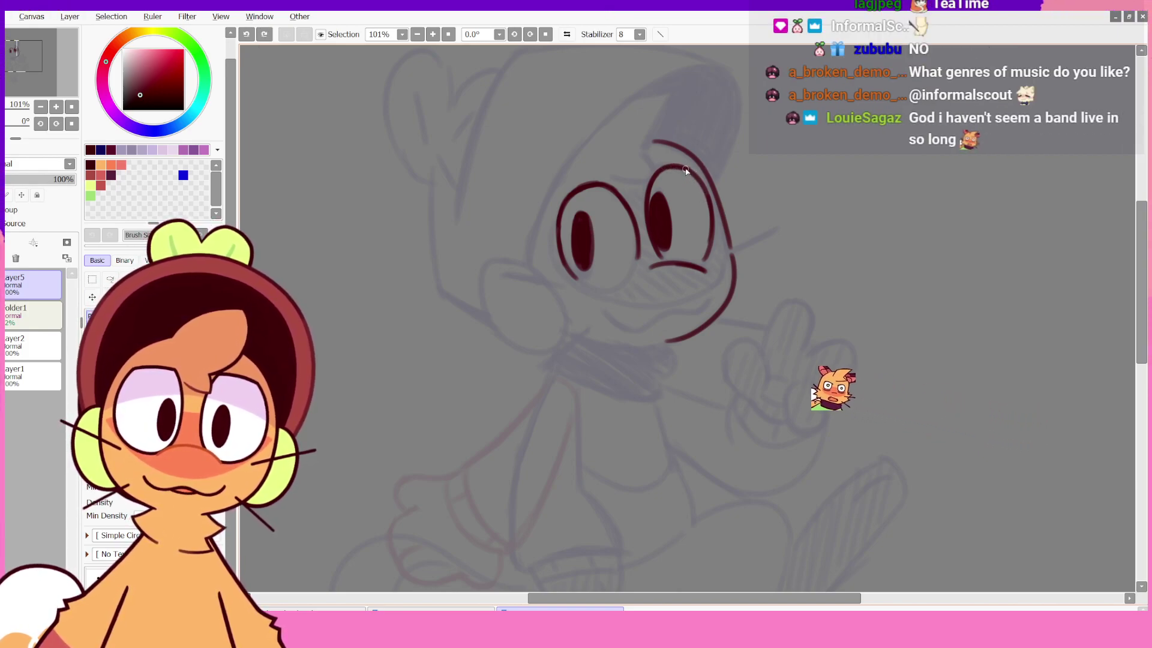
{"action": "left_click_drag", "start_coordinate": [686, 171], "coordinate": [703, 187]}
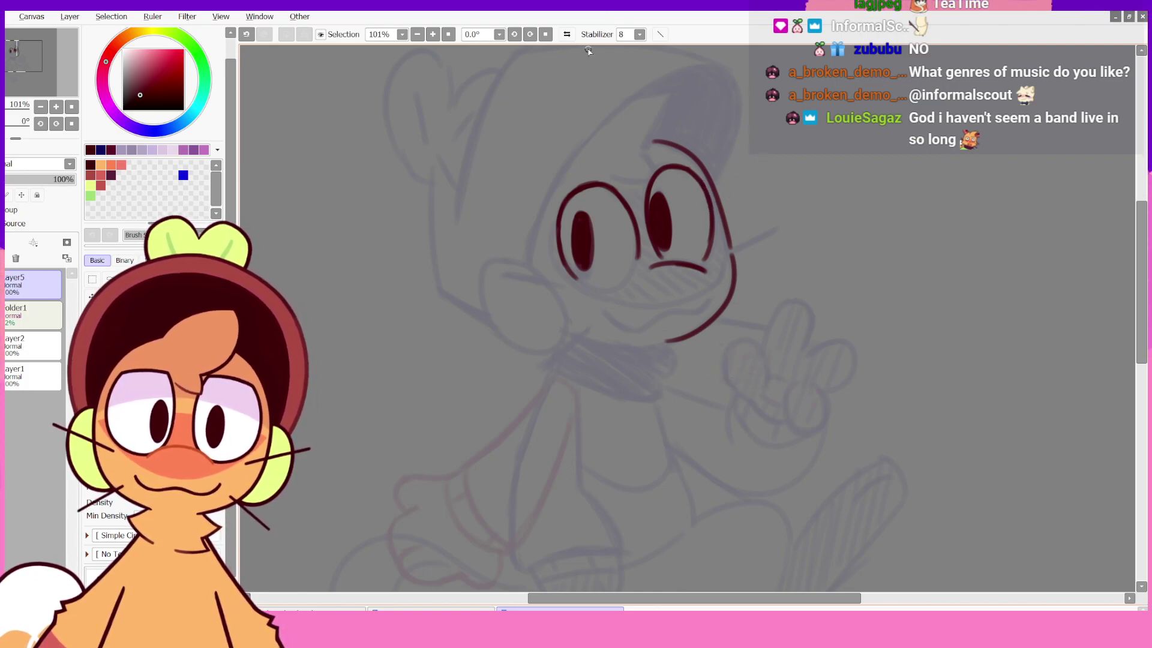
- Try to ink the wavy mouth line over the sketch in a mirrored canvas view, then return to the normal orientation and undo it
{"action": "left_click", "coordinate": [566, 35]}
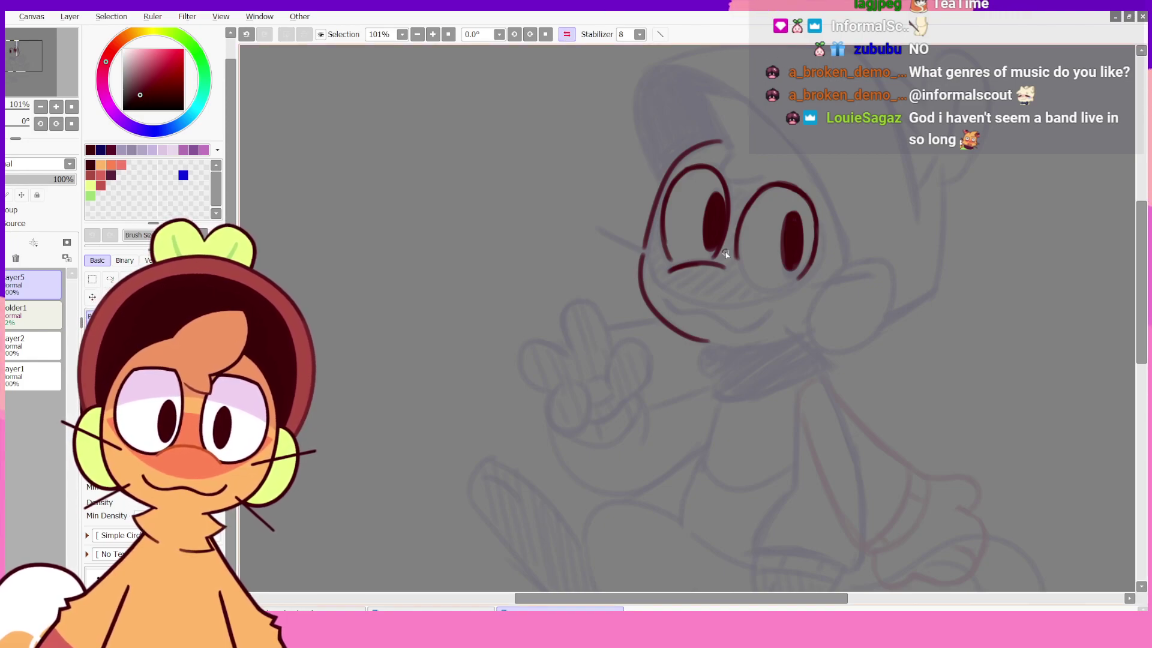
{"action": "left_click_drag", "start_coordinate": [664, 302], "coordinate": [726, 324]}
{"action": "key", "text": "ctrl+z"}
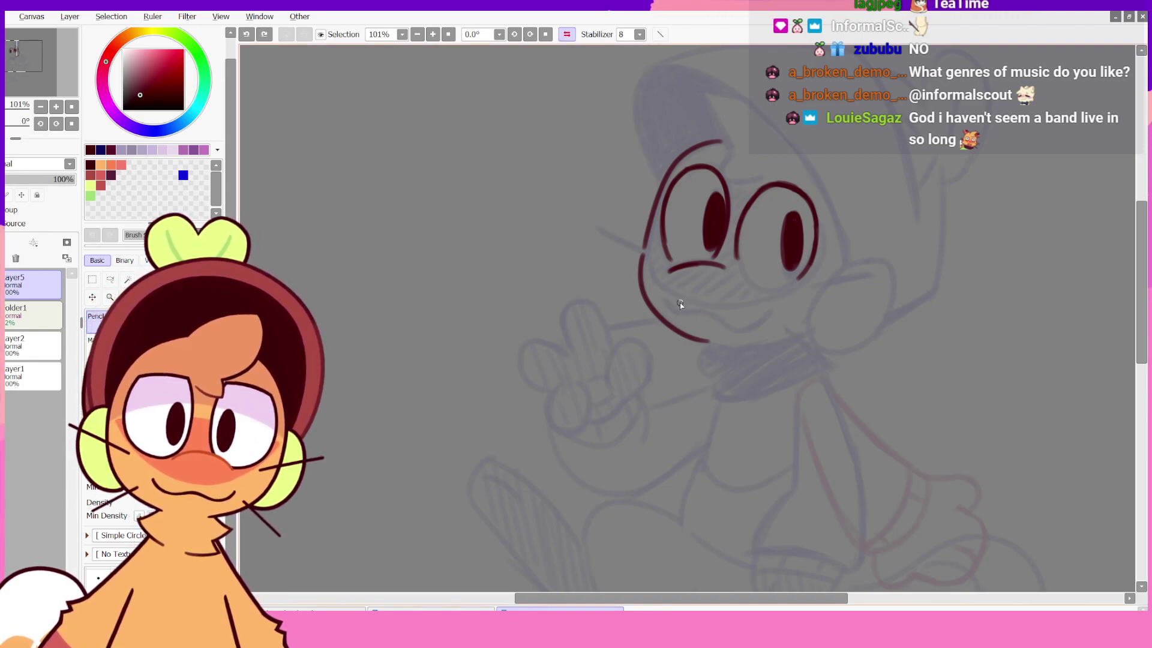
{"action": "left_click_drag", "start_coordinate": [664, 302], "coordinate": [737, 329]}
{"action": "key", "text": "ctrl+z"}
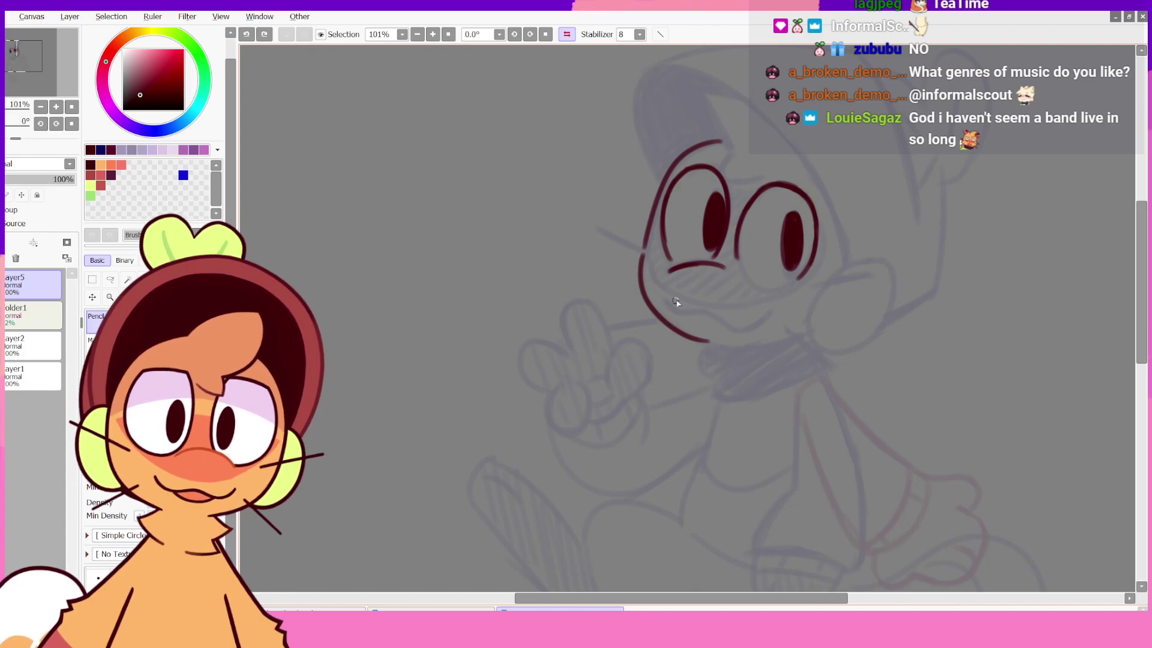
{"action": "left_click_drag", "start_coordinate": [663, 300], "coordinate": [686, 313]}
{"action": "key", "text": "ctrl+z"}
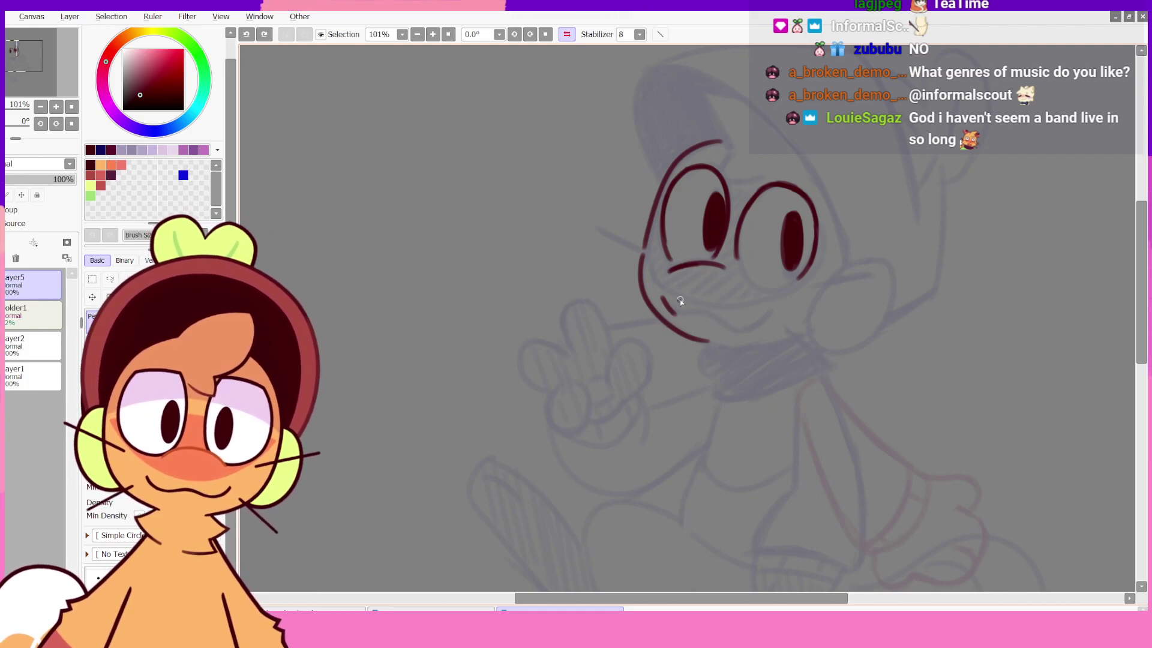
{"action": "mouse_move", "coordinate": [660, 298]}
{"action": "left_mouse_down"}
{"action": "mouse_move", "coordinate": [670, 313]}
{"action": "mouse_move", "coordinate": [690, 312]}
{"action": "left_mouse_up"}
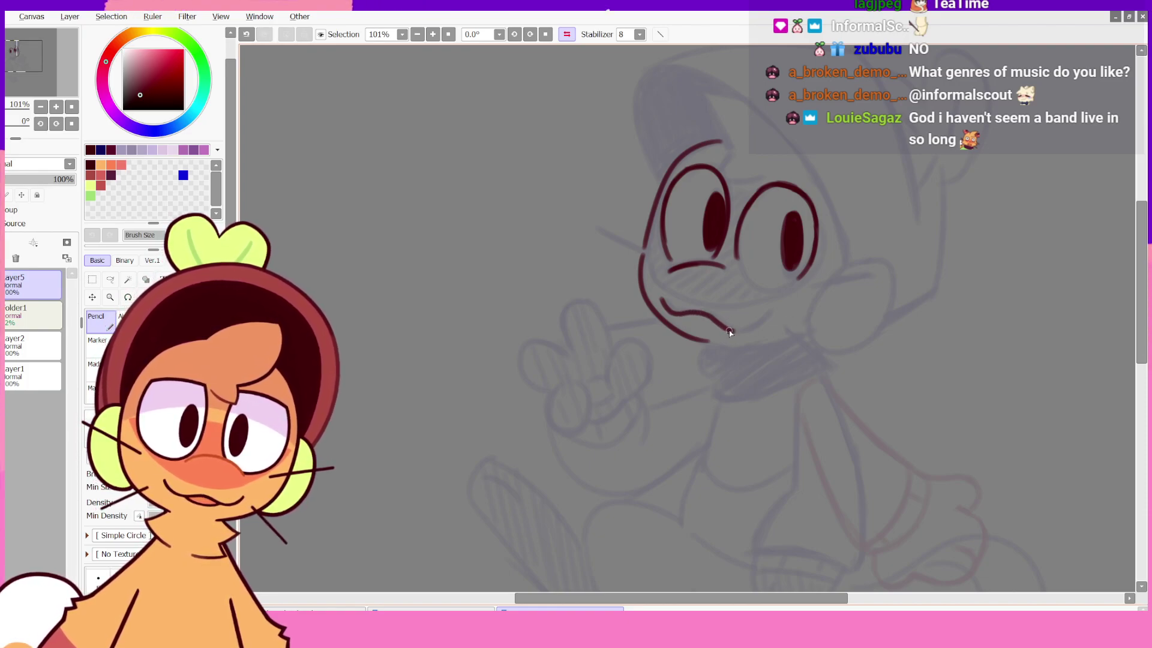
{"action": "left_click_drag", "start_coordinate": [727, 327], "coordinate": [763, 309]}
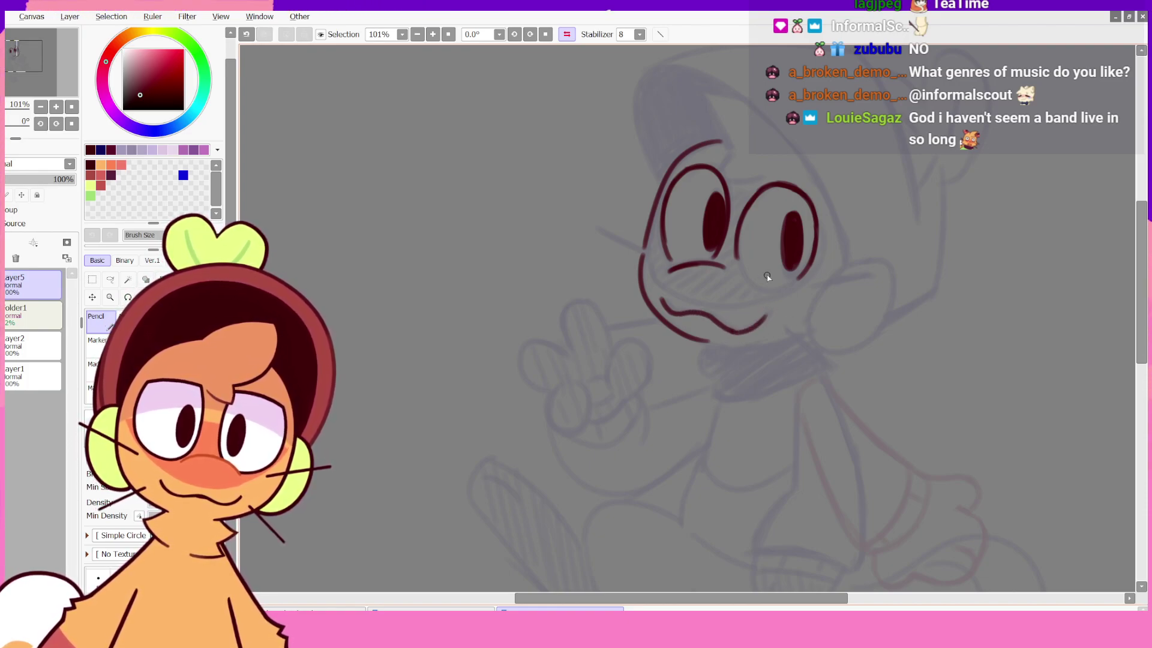
{"action": "left_click", "coordinate": [566, 34]}
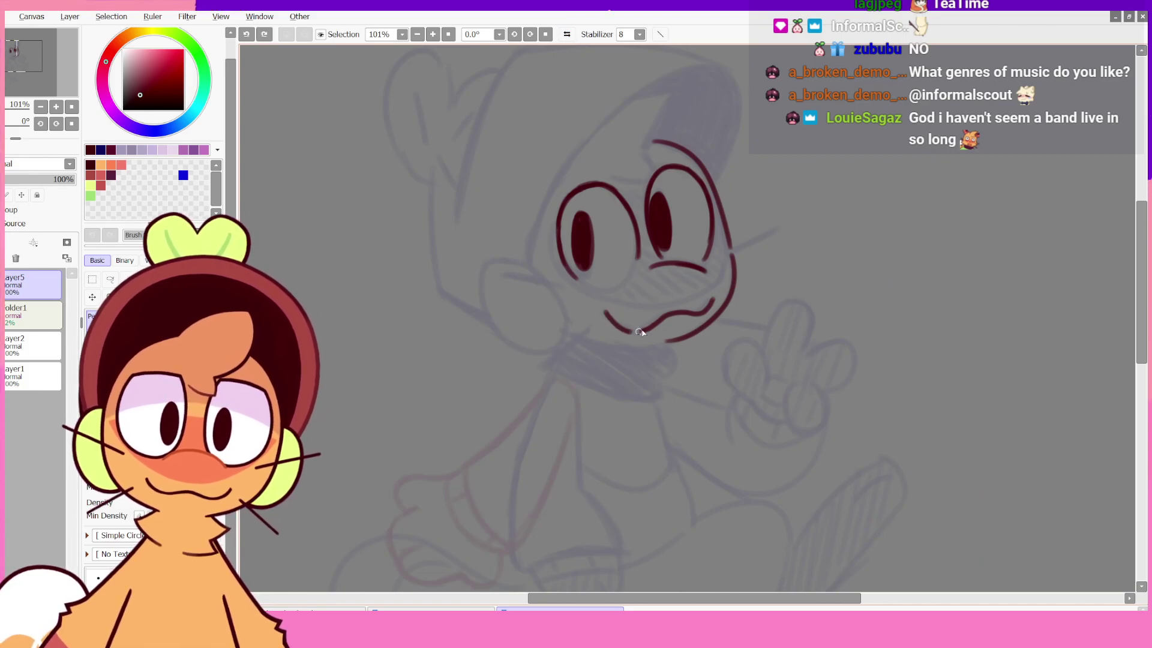
{"action": "key", "text": "ctrl+z"}
- Ink the wavy smiling mouth below the muzzle over the sketch in the normal canvas orientation
{"action": "left_click_drag", "start_coordinate": [609, 314], "coordinate": [648, 329]}
{"action": "key", "text": "ctrl+z"}
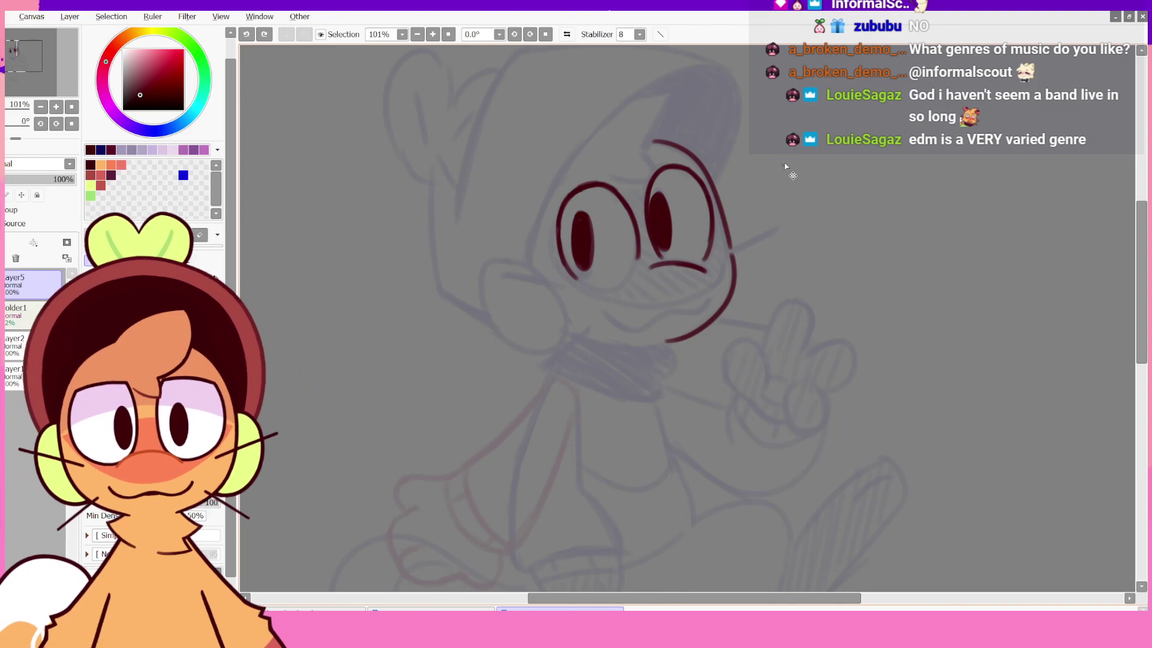
{"action": "key", "text": "ctrl+z"}
{"action": "left_click_drag", "start_coordinate": [603, 312], "coordinate": [656, 321]}
{"action": "key", "text": "ctrl+z"}
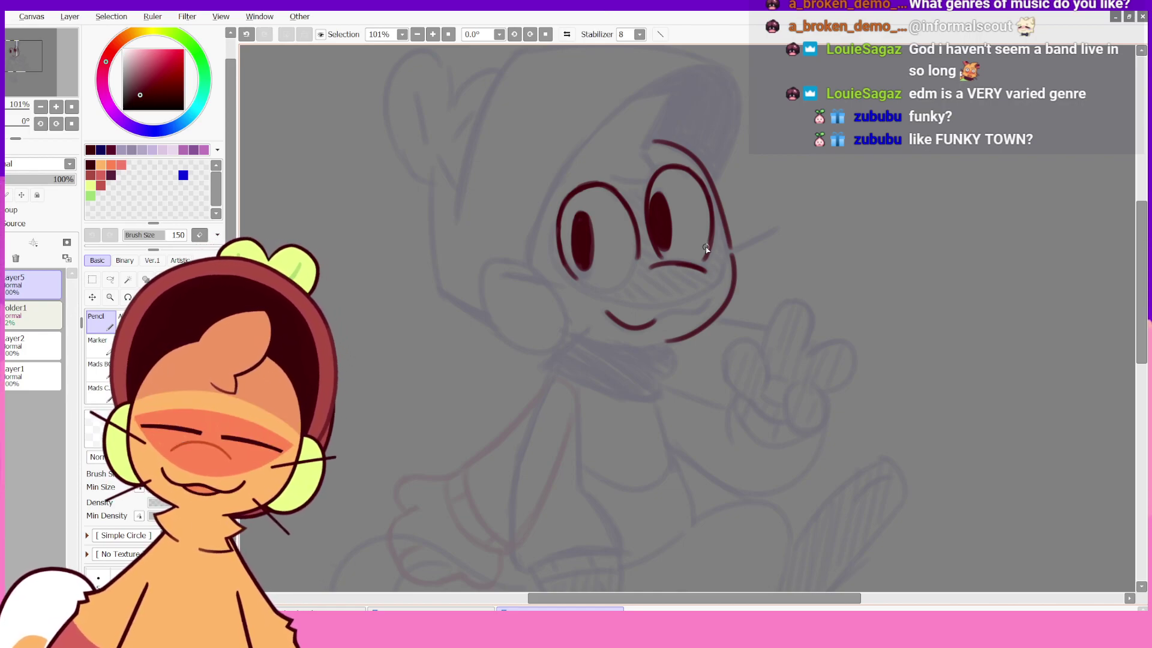
{"action": "left_click_drag", "start_coordinate": [603, 311], "coordinate": [667, 312]}
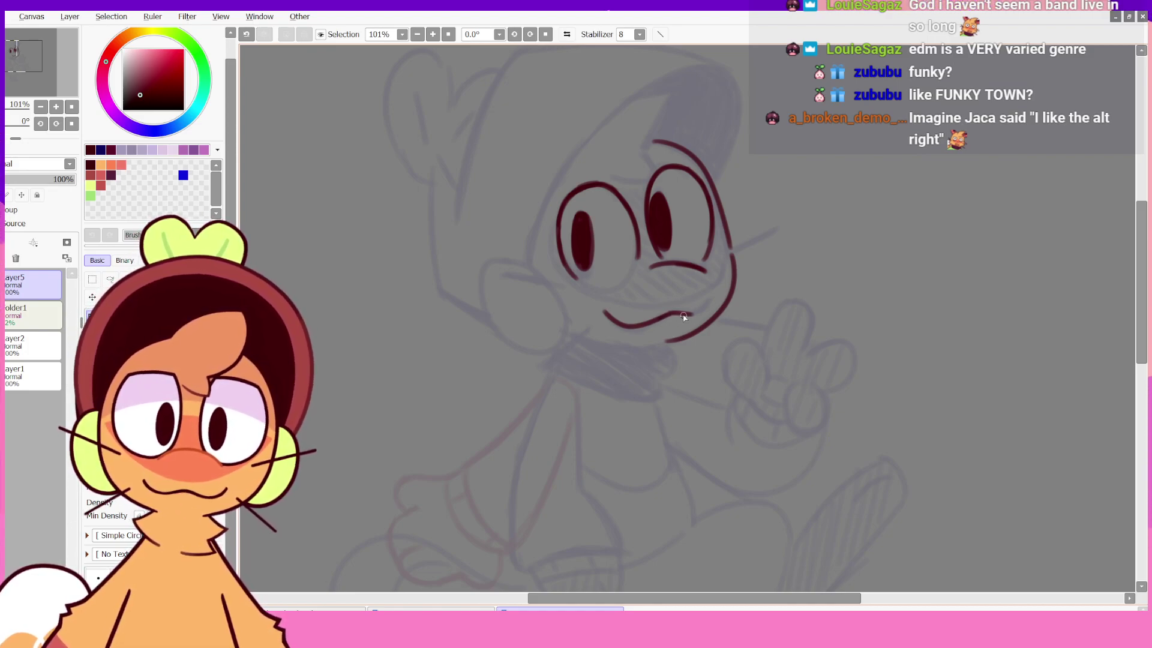
{"action": "key", "text": "ctrl+z"}
{"action": "left_click_drag", "start_coordinate": [687, 312], "coordinate": [715, 298]}
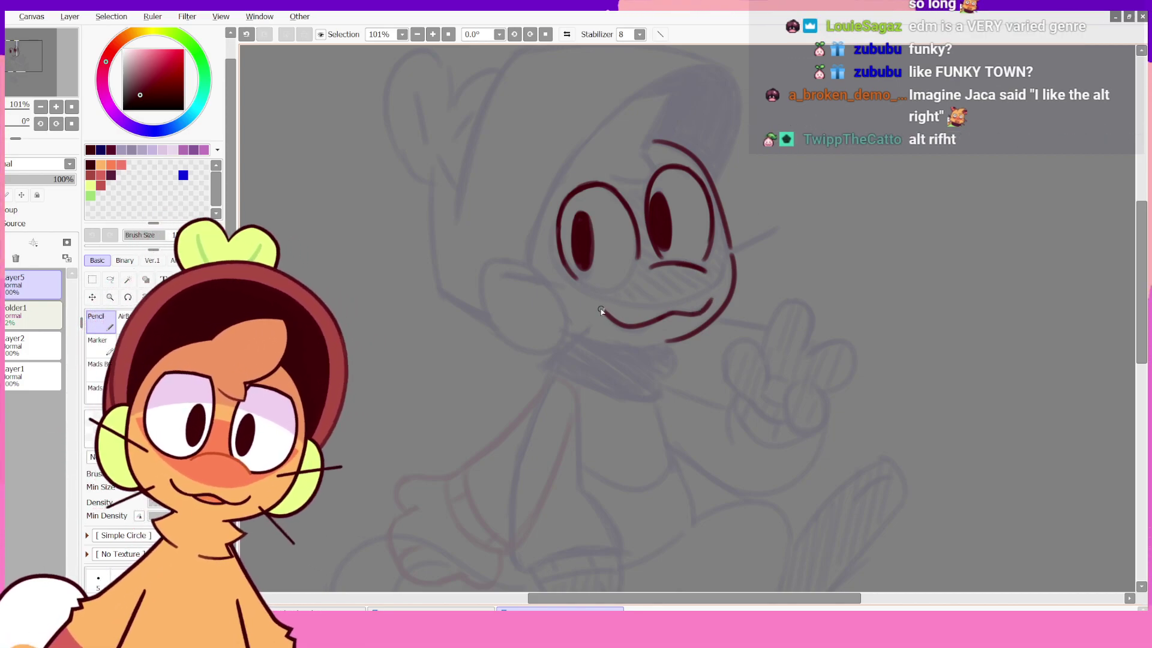
- Extend and smooth the mouth line at its near corner, comparing it with the previous version
{"action": "left_click_drag", "start_coordinate": [600, 306], "coordinate": [621, 326]}
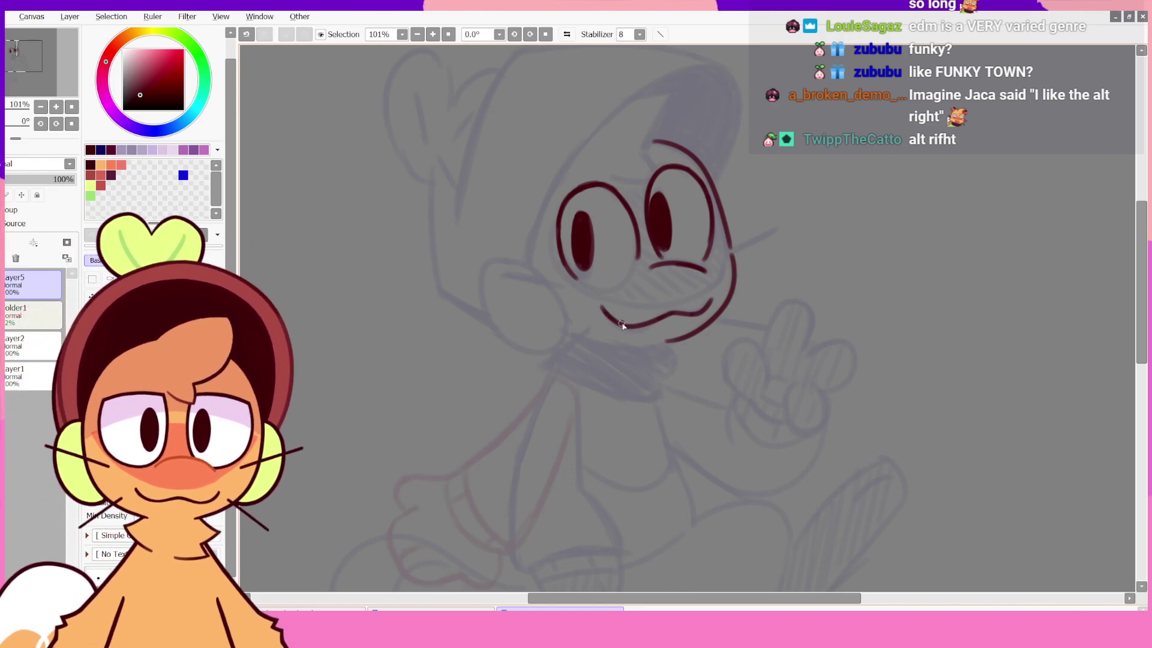
{"action": "key", "text": "ctrl+z"}
{"action": "mouse_move", "coordinate": [607, 315]}
{"action": "left_mouse_down"}
{"action": "mouse_move", "coordinate": [688, 305]}
{"action": "mouse_move", "coordinate": [611, 319]}
{"action": "mouse_move", "coordinate": [657, 318]}
{"action": "left_mouse_up"}
{"action": "key", "text": "ctrl+z"}
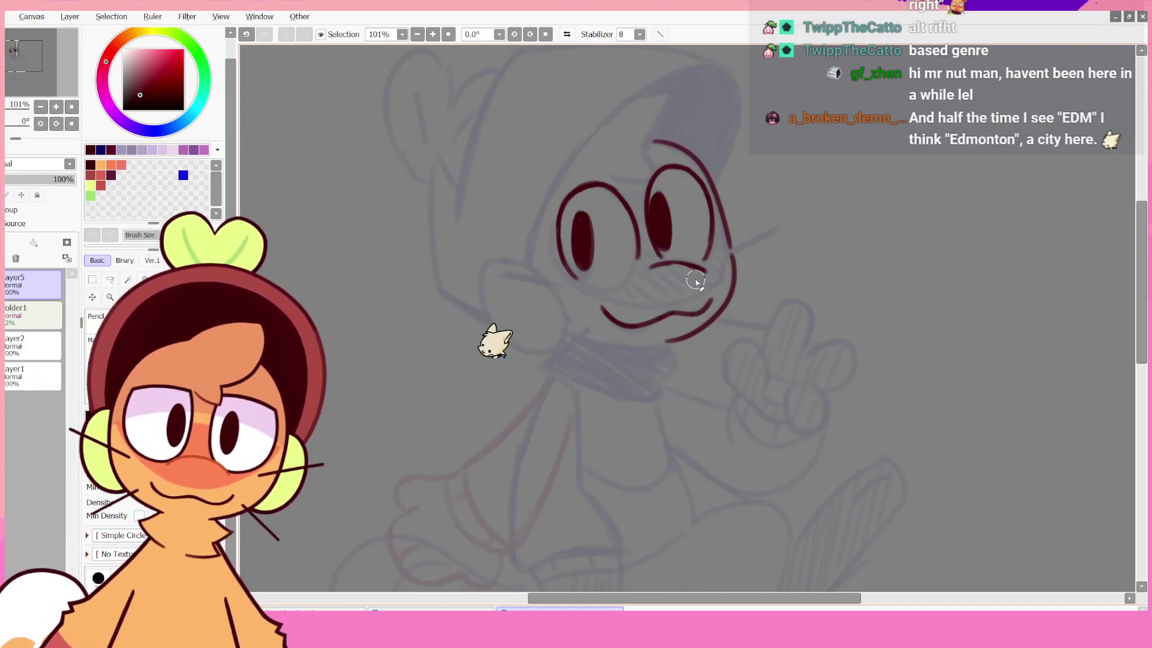
{"action": "key", "text": "ctrl+z"}
{"action": "key", "text": "ctrl+y"}
{"action": "key", "text": "ctrl+z"}
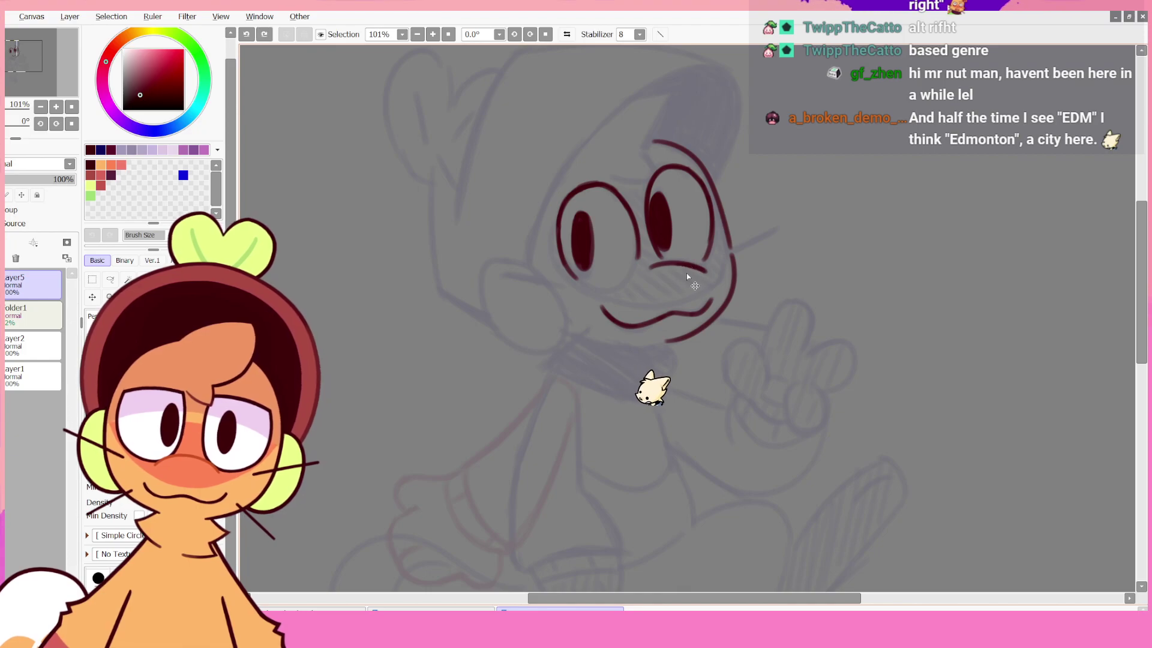
{"action": "key", "text": "ctrl+y"}
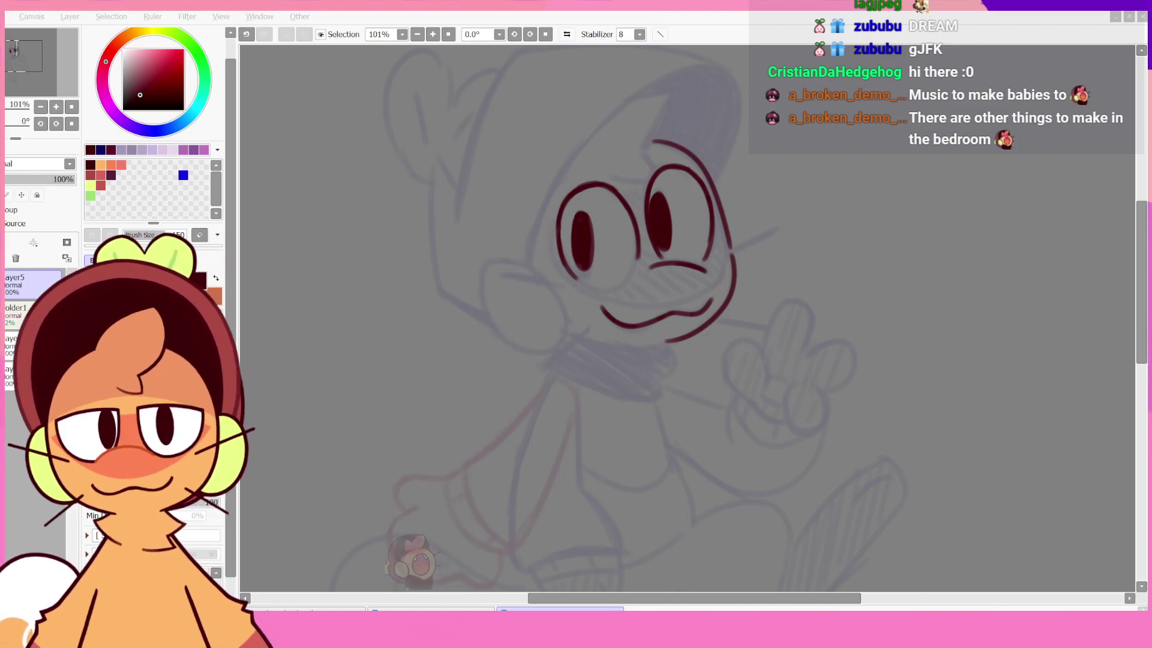
{"action": "key", "text": "alt+Tab"}
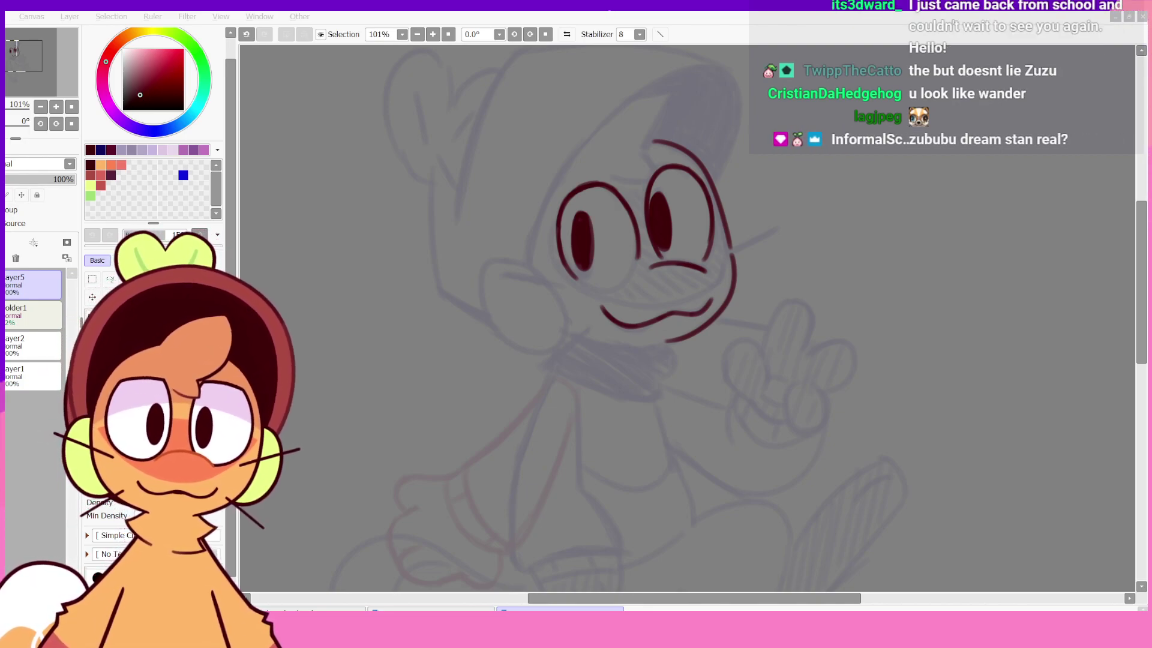
{"action": "left_click", "coordinate": [634, 11]}
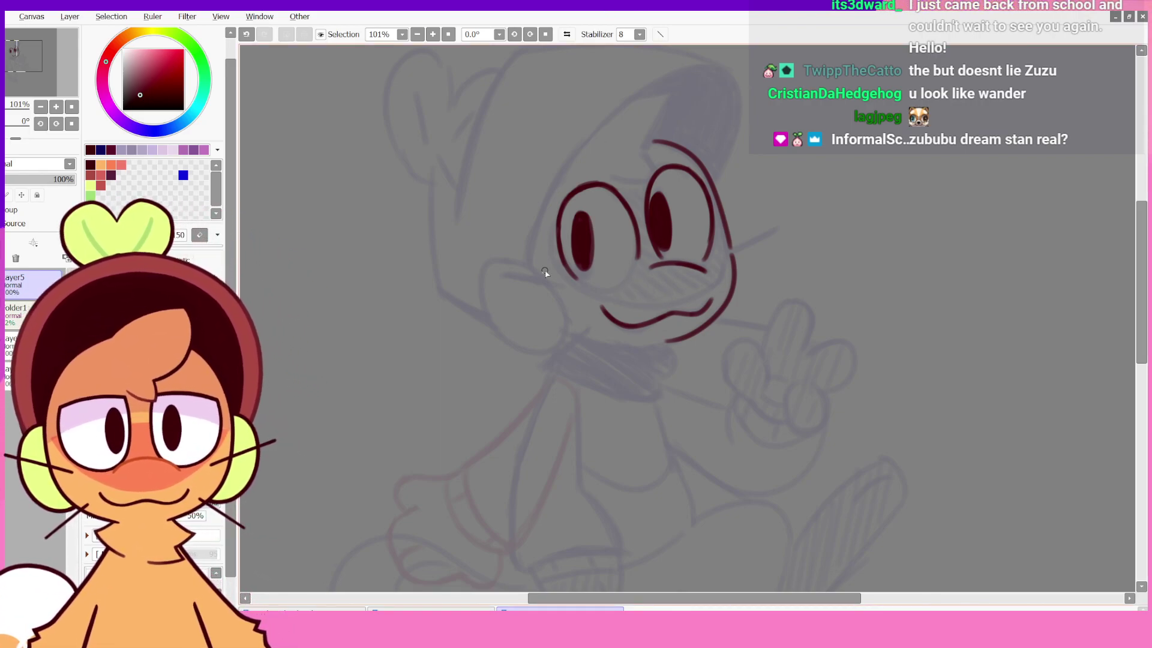
- Try to ink the chin line from below the near cheek to the existing jaw curve in the normal canvas view
{"action": "left_click_drag", "start_coordinate": [566, 331], "coordinate": [675, 340]}
{"action": "key", "text": "ctrl+z"}
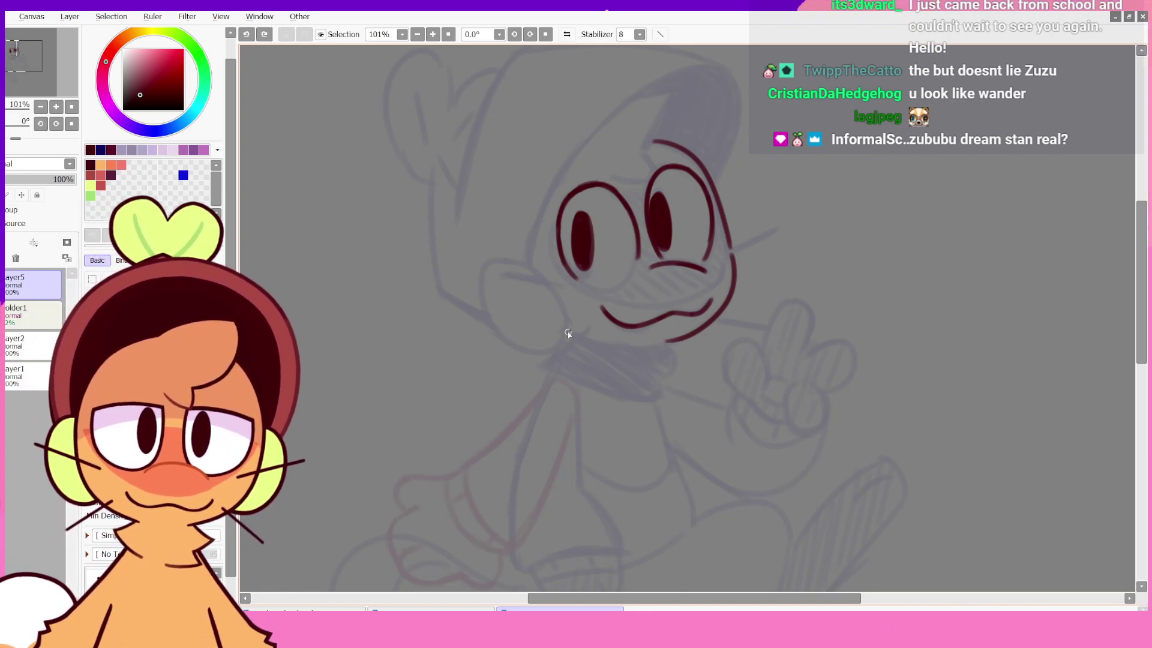
{"action": "key", "text": "ctrl+z"}
{"action": "mouse_move", "coordinate": [568, 333]}
{"action": "left_mouse_down"}
{"action": "mouse_move", "coordinate": [685, 335]}
{"action": "mouse_move", "coordinate": [665, 341]}
{"action": "left_mouse_up"}
{"action": "key", "text": "ctrl+z"}
{"action": "left_click_drag", "start_coordinate": [564, 330], "coordinate": [677, 339]}
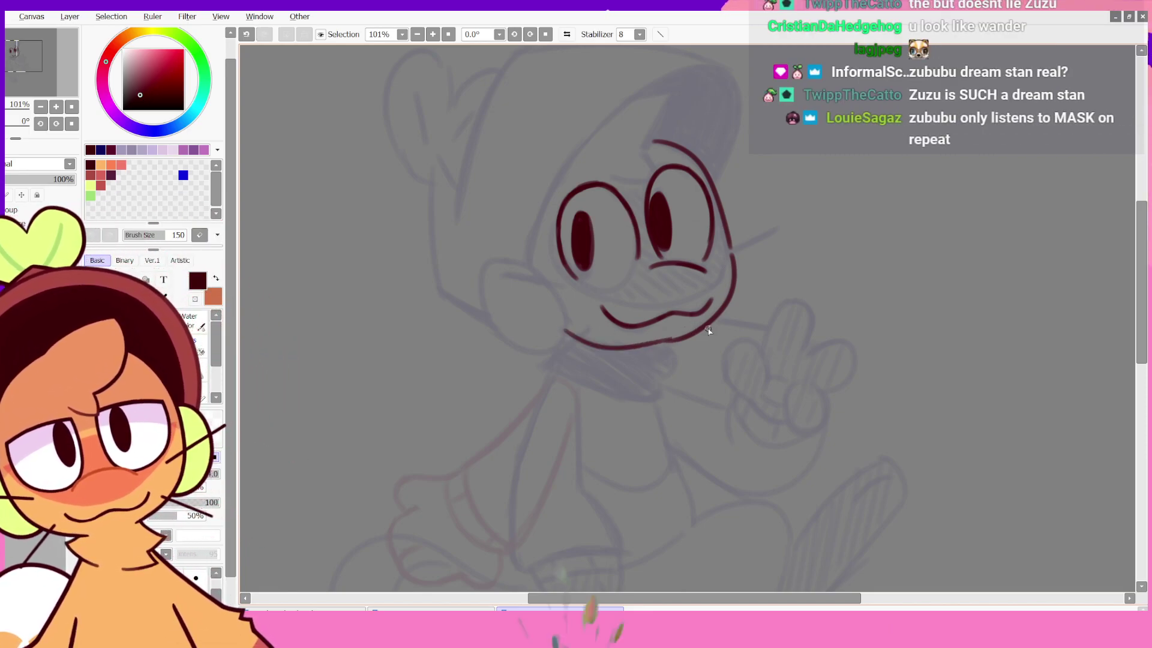
{"action": "key", "text": "ctrl+z"}
{"action": "left_click_drag", "start_coordinate": [566, 332], "coordinate": [690, 337]}
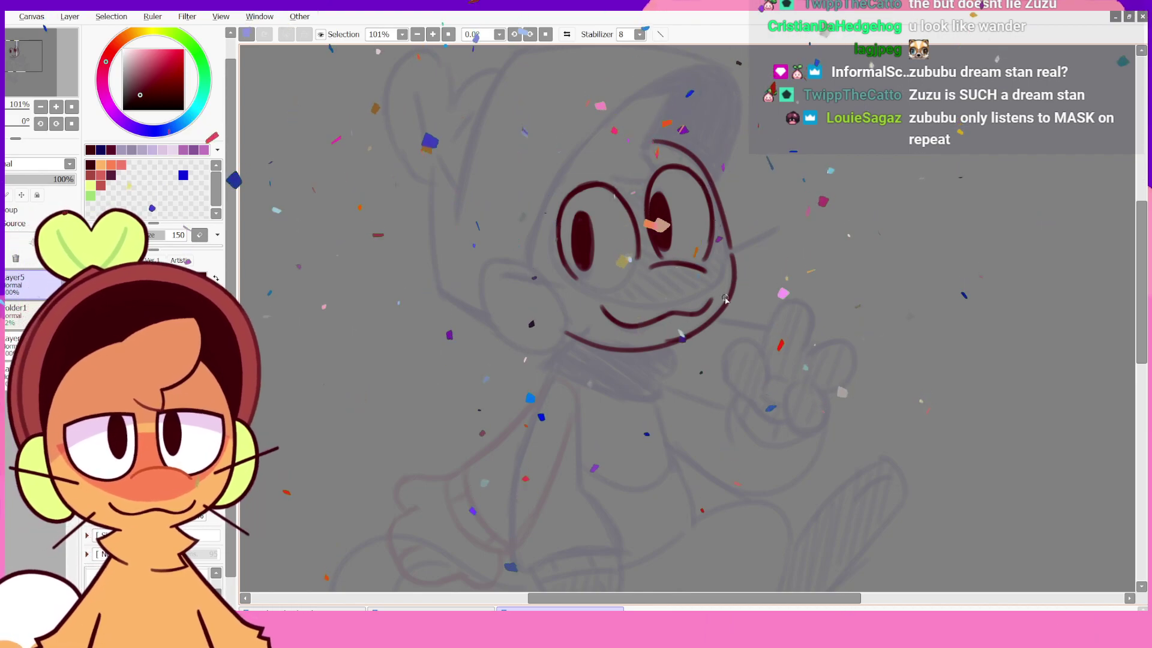
{"action": "key", "text": "ctrl+z"}
{"action": "left_click_drag", "start_coordinate": [565, 328], "coordinate": [690, 329]}
{"action": "key", "text": "ctrl+z"}
{"action": "left_click_drag", "start_coordinate": [566, 330], "coordinate": [691, 336]}
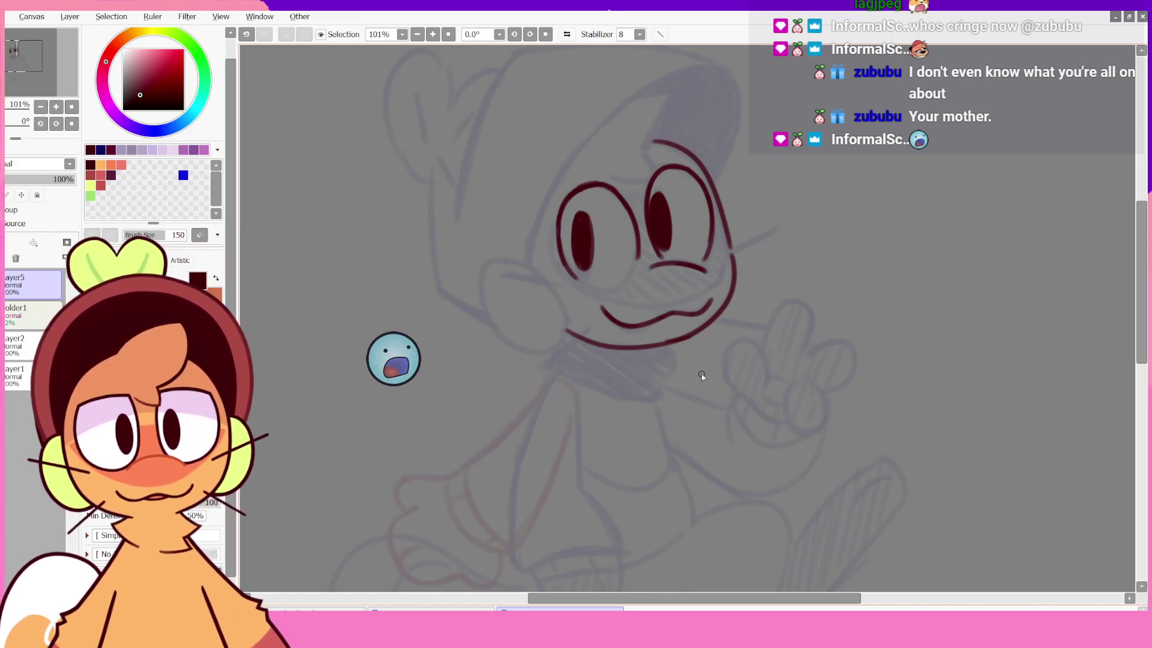
- Try to ink the chin line from the jaw curve towards the near cheek in a mirrored view, then restore the normal orientation
{"action": "key", "text": "h"}
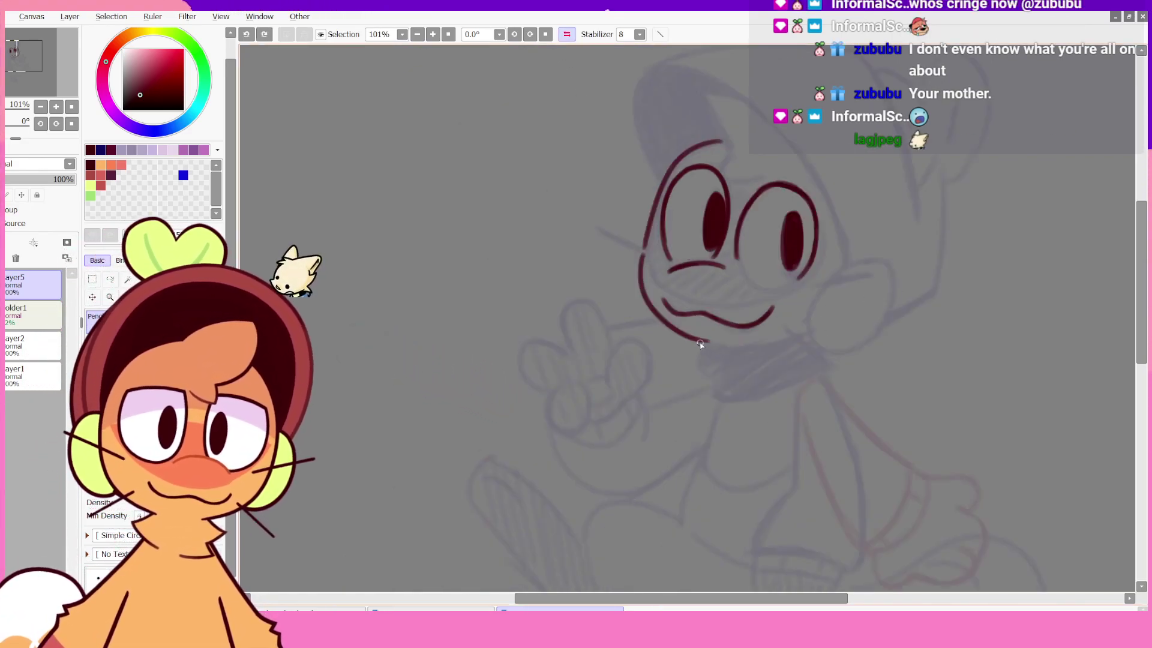
{"action": "left_click_drag", "start_coordinate": [700, 344], "coordinate": [798, 337]}
{"action": "key", "text": "ctrl+z"}
{"action": "key", "text": "ctrl+z"}
{"action": "mouse_move", "coordinate": [696, 340]}
{"action": "left_mouse_down"}
{"action": "mouse_move", "coordinate": [790, 338]}
{"action": "mouse_move", "coordinate": [771, 350]}
{"action": "left_mouse_up"}
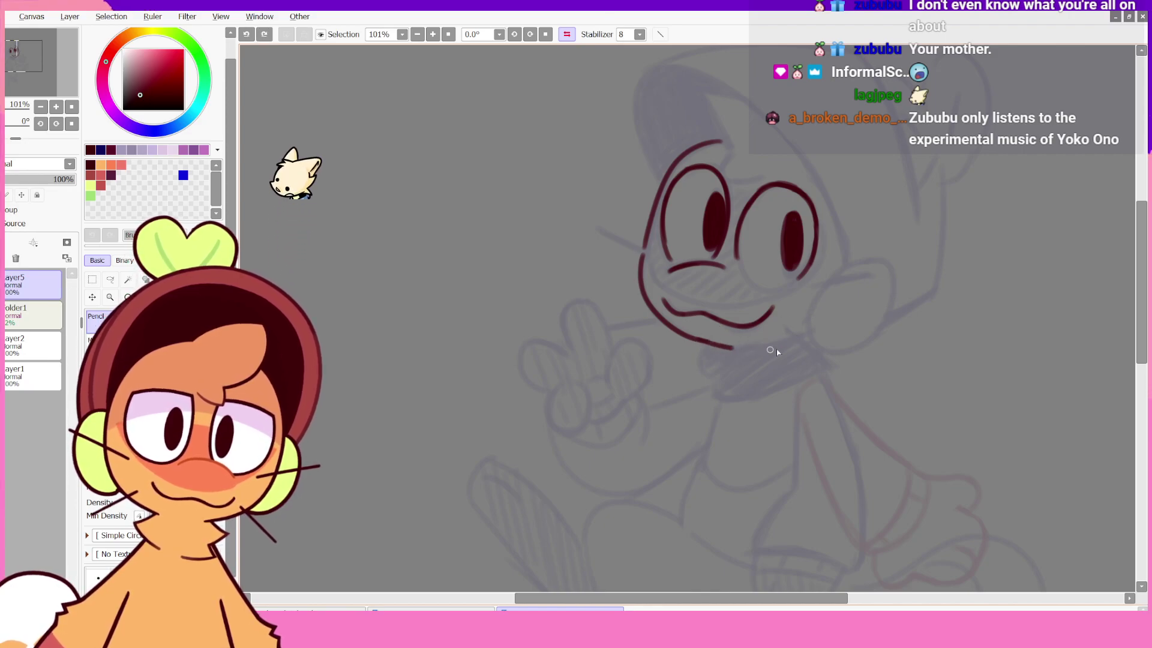
{"action": "key", "text": "ctrl+z"}
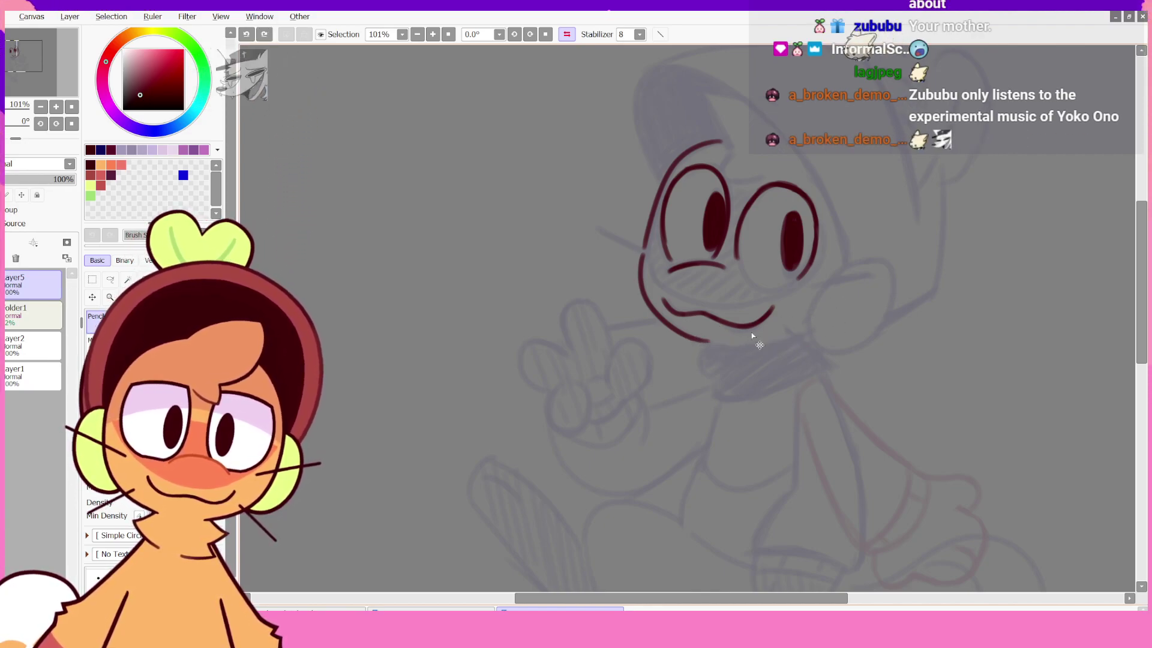
{"action": "left_click_drag", "start_coordinate": [696, 340], "coordinate": [817, 325]}
{"action": "key", "text": "ctrl+z"}
{"action": "left_click_drag", "start_coordinate": [700, 342], "coordinate": [809, 329]}
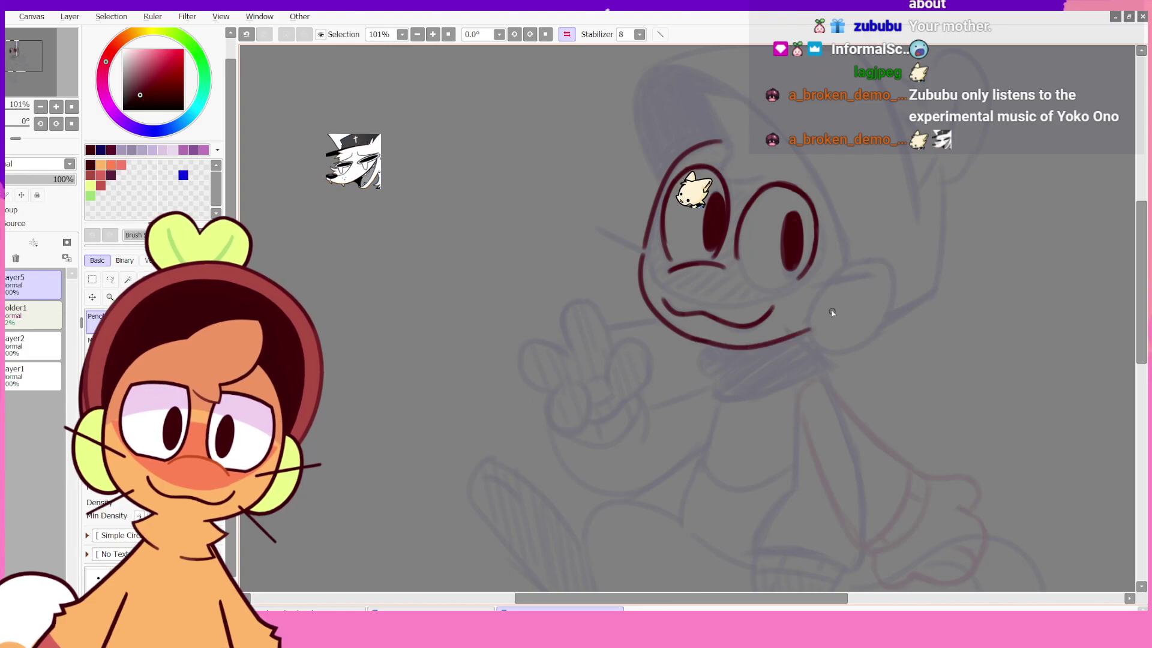
{"action": "key", "text": "ctrl+z"}
{"action": "key", "text": "h"}
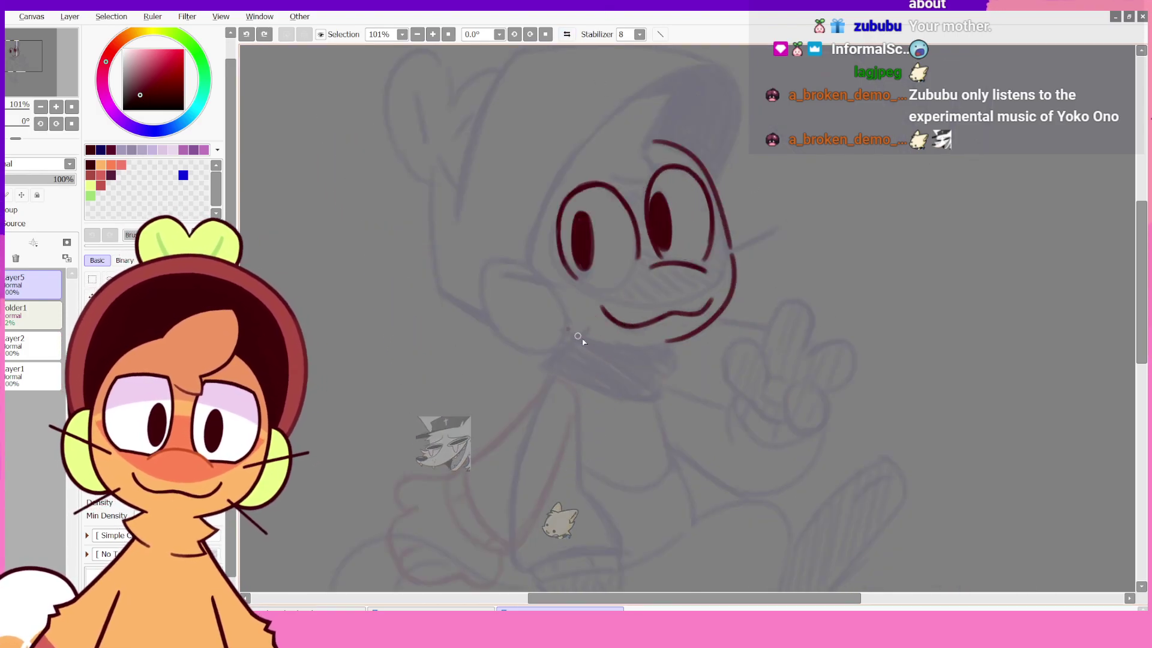
- Ink the chin as one smooth curve from below the near cheek into the far side of the jaw
{"action": "key", "text": "ctrl+z"}
{"action": "mouse_move", "coordinate": [569, 329]}
{"action": "left_mouse_down"}
{"action": "mouse_move", "coordinate": [675, 343]}
{"action": "mouse_move", "coordinate": [699, 325]}
{"action": "left_mouse_up"}
{"action": "key", "text": "ctrl+z"}
{"action": "left_click_drag", "start_coordinate": [570, 329], "coordinate": [713, 325]}
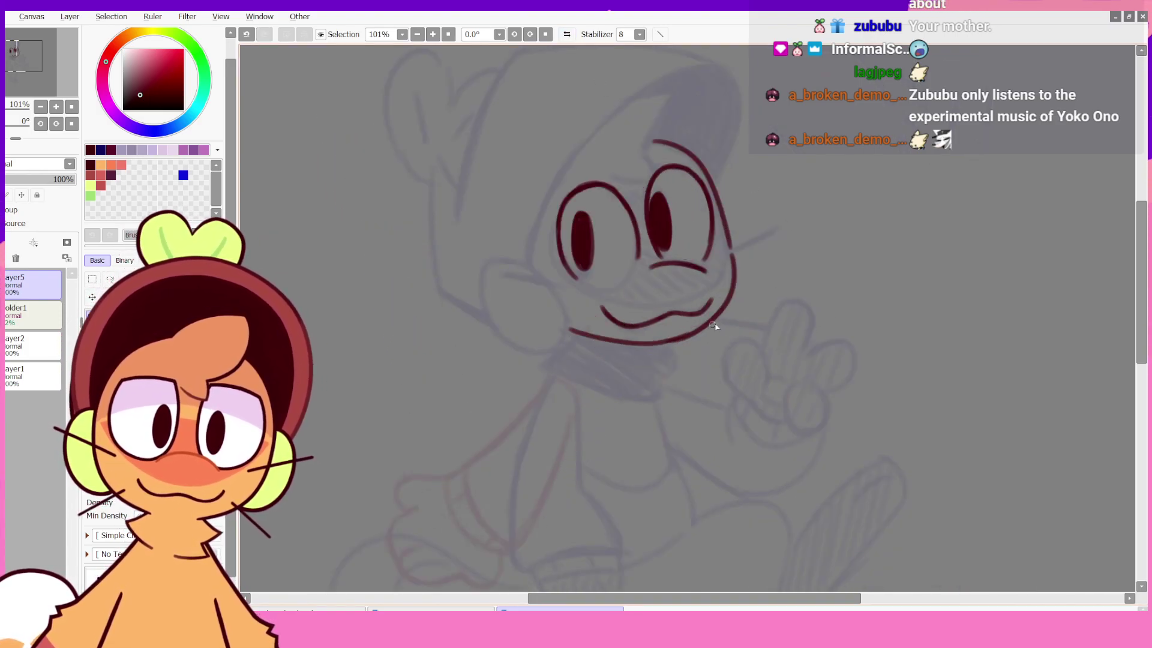
{"action": "key", "text": "ctrl+z"}
{"action": "left_click_drag", "start_coordinate": [570, 331], "coordinate": [708, 329]}
{"action": "mouse_move", "coordinate": [566, 331]}
{"action": "left_mouse_down"}
{"action": "mouse_move", "coordinate": [688, 330]}
{"action": "mouse_move", "coordinate": [620, 349]}
{"action": "mouse_move", "coordinate": [688, 326]}
{"action": "left_mouse_up"}
{"action": "key", "text": "ctrl+z"}
{"action": "key", "text": "ctrl+z"}
{"action": "key", "text": "ctrl+z"}
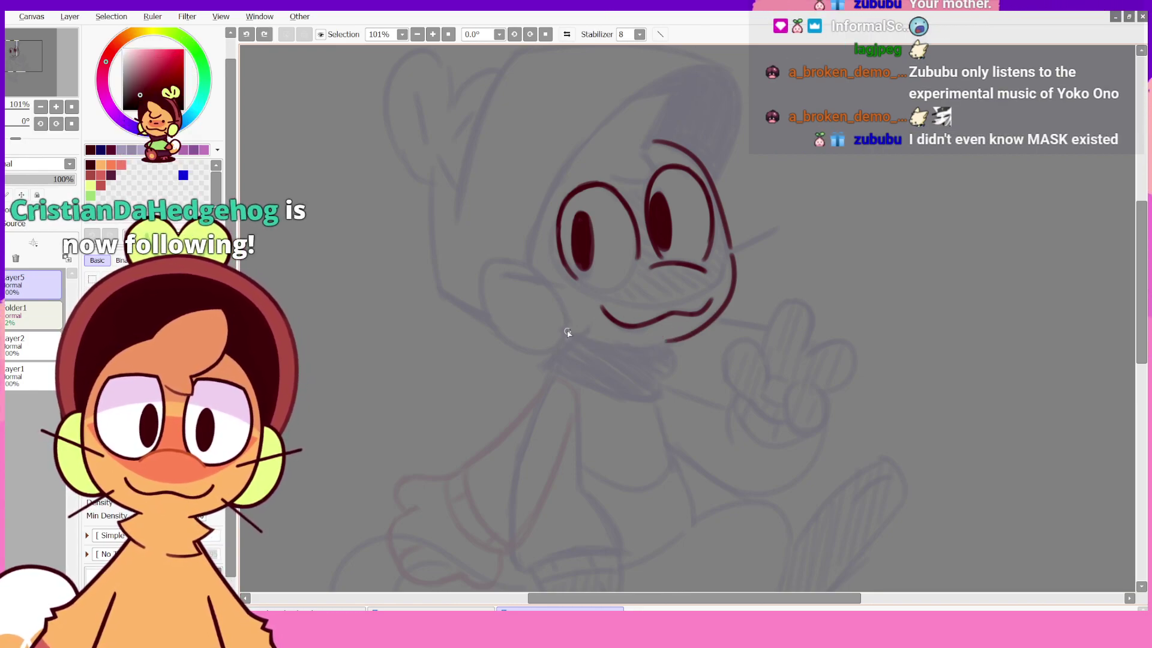
{"action": "left_click_drag", "start_coordinate": [566, 329], "coordinate": [733, 287]}
- Mirror the canvas and touch up the spot where the chin line joins the jaw curve
{"action": "left_click", "coordinate": [566, 35]}
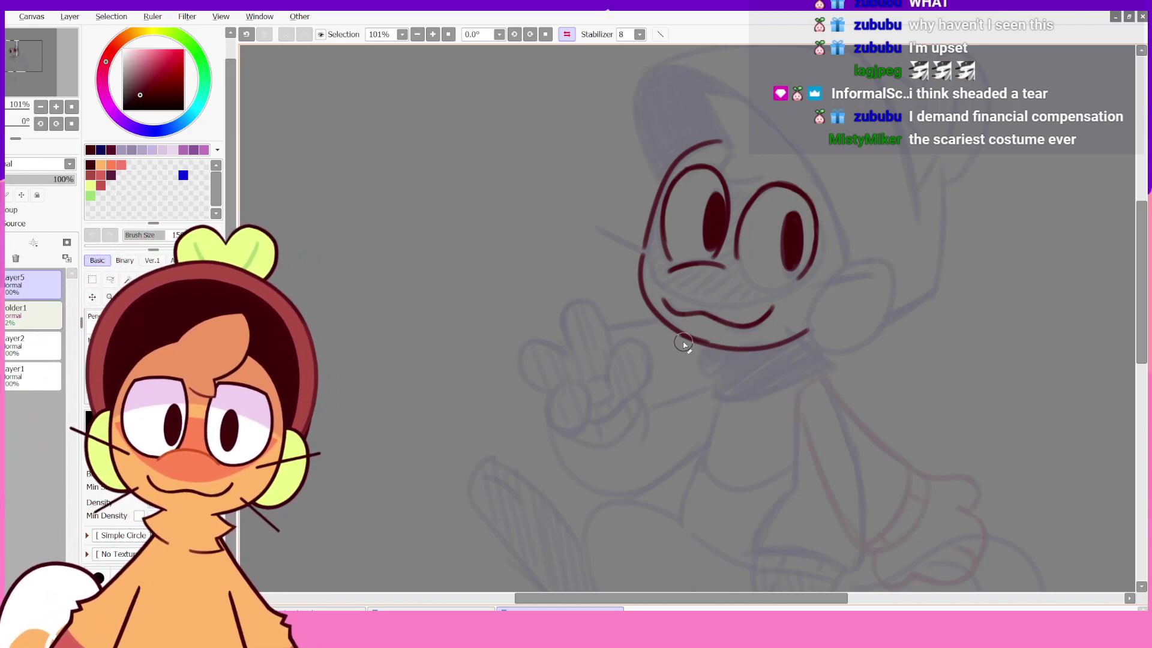
{"action": "left_click", "coordinate": [706, 349]}
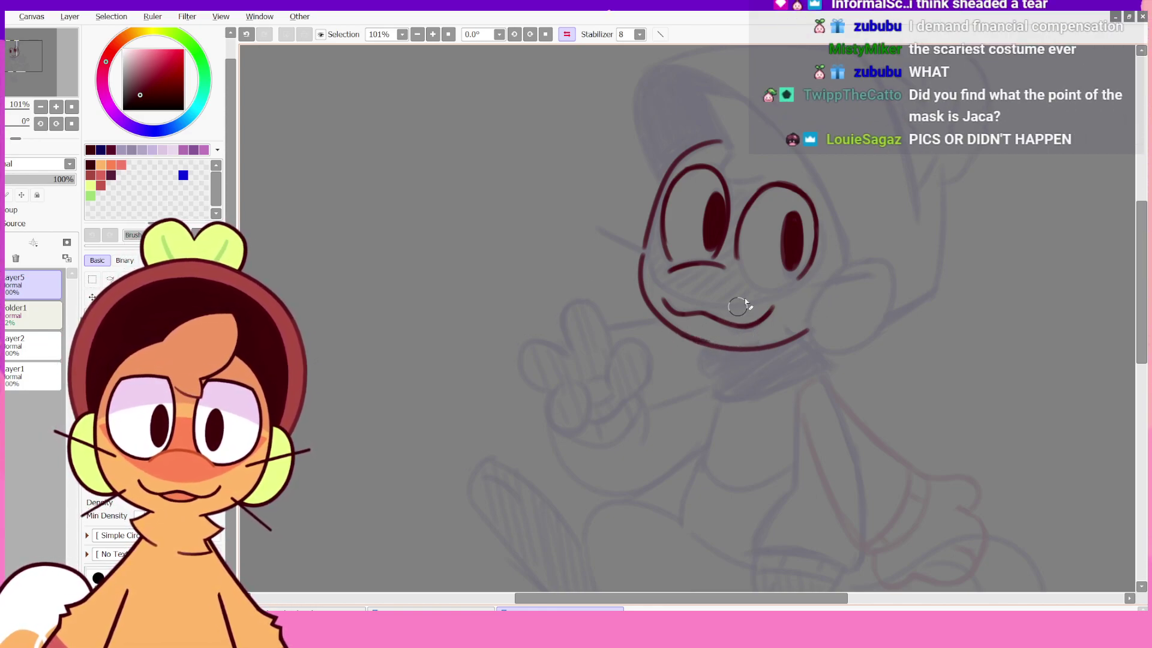
{"action": "key", "text": "ctrl+z"}
{"action": "left_click_drag", "start_coordinate": [701, 344], "coordinate": [787, 338]}
{"action": "key", "text": "ctrl+z"}
{"action": "key", "text": "ctrl+z"}
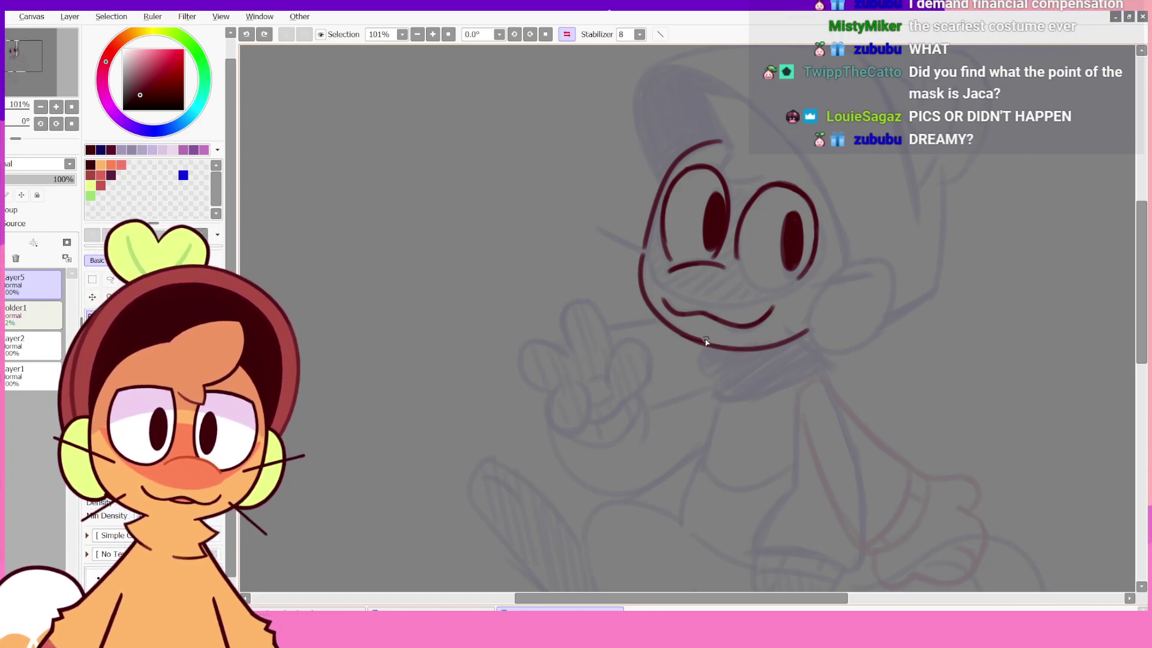
{"action": "left_click_drag", "start_coordinate": [699, 343], "coordinate": [762, 346]}
{"action": "key", "text": "ctrl+z"}
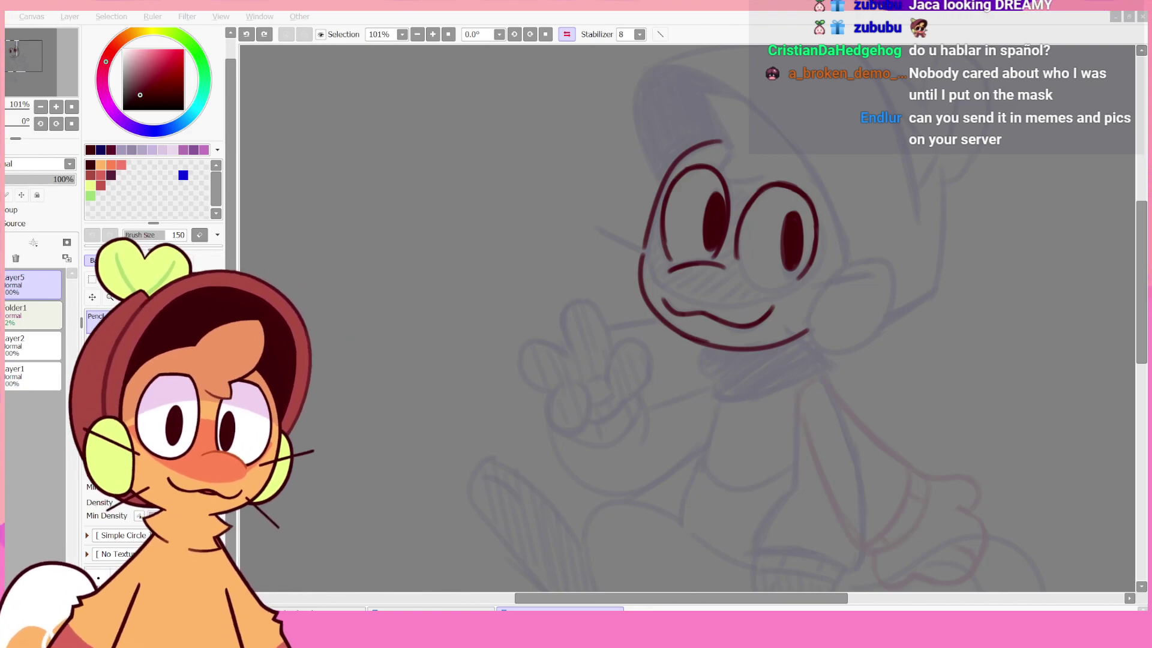
- Try to ink the inner curve of the round earmuff beside the near cheek, checking it in the normal orientation
{"action": "left_click", "coordinate": [826, 324]}
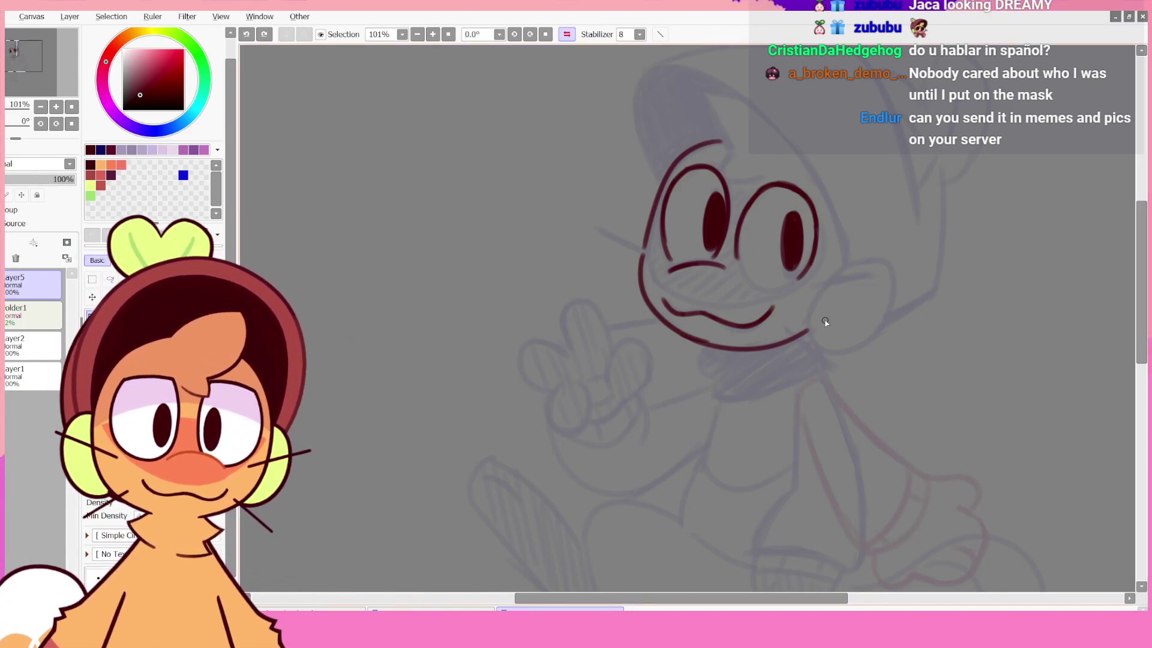
{"action": "left_click_drag", "start_coordinate": [818, 332], "coordinate": [898, 270]}
{"action": "key", "text": "ctrl+z"}
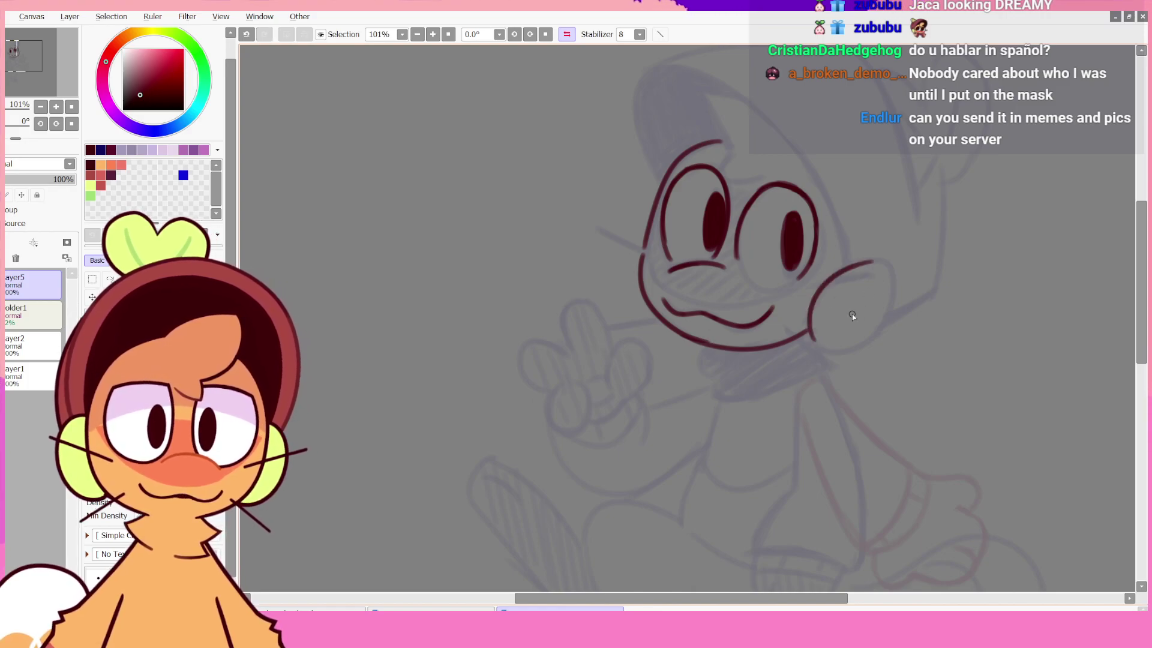
{"action": "left_click_drag", "start_coordinate": [873, 257], "coordinate": [825, 345]}
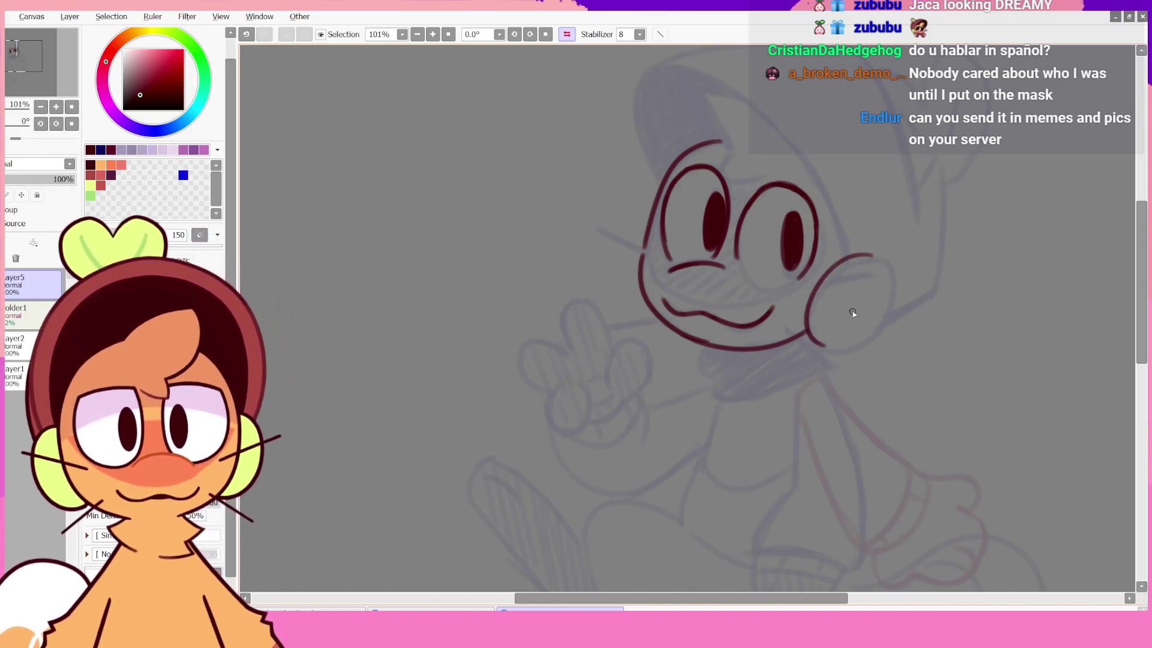
{"action": "key", "text": "h"}
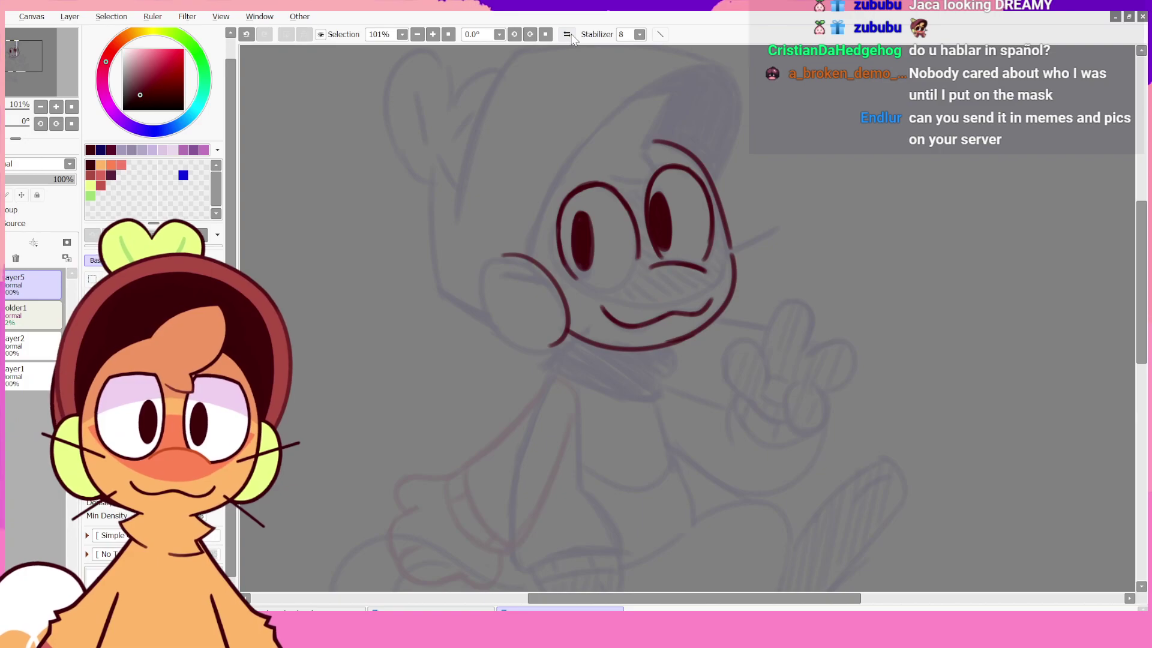
{"action": "key", "text": "h"}
{"action": "key", "text": "ctrl+z"}
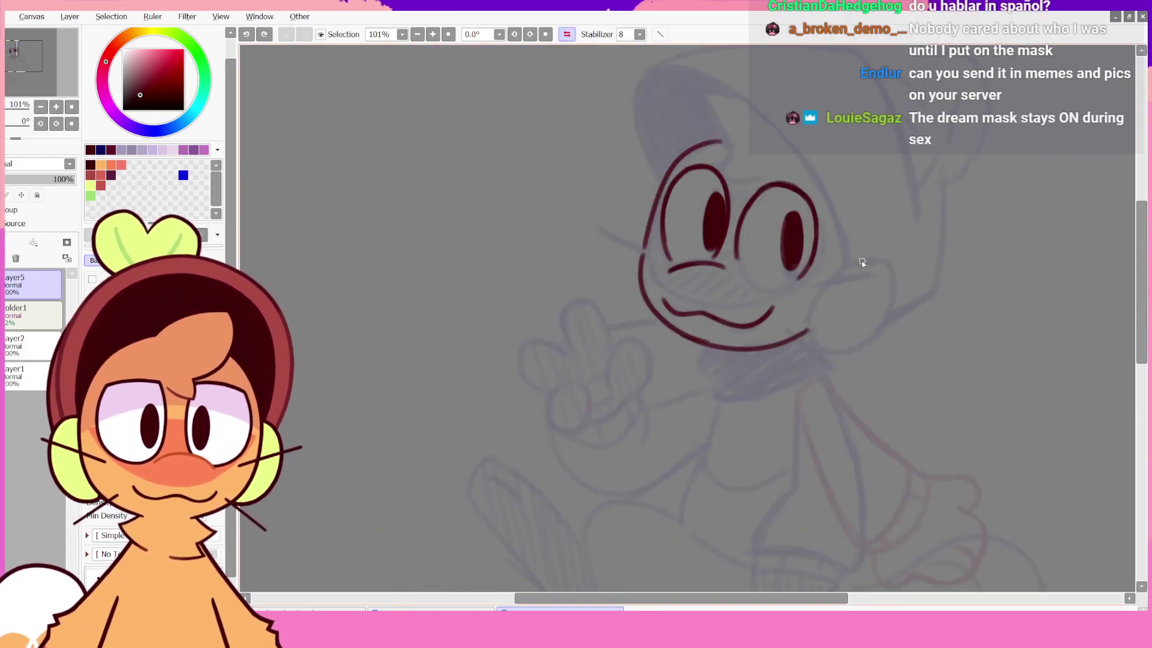
- Try further versions of the earmuff's inner curve between its top and the jaw line in the mirrored view
{"action": "key", "text": "ctrl+z"}
{"action": "mouse_move", "coordinate": [829, 356]}
{"action": "left_mouse_down"}
{"action": "mouse_move", "coordinate": [872, 258]}
{"action": "mouse_move", "coordinate": [837, 352]}
{"action": "left_mouse_up"}
{"action": "key", "text": "ctrl+z"}
{"action": "key", "text": "ctrl+z"}
{"action": "key", "text": "ctrl+z"}
{"action": "mouse_move", "coordinate": [870, 258]}
{"action": "left_mouse_down"}
{"action": "mouse_move", "coordinate": [845, 352]}
{"action": "mouse_move", "coordinate": [833, 265]}
{"action": "mouse_move", "coordinate": [813, 348]}
{"action": "mouse_move", "coordinate": [876, 254]}
{"action": "left_mouse_up"}
{"action": "key", "text": "ctrl+z"}
{"action": "key", "text": "ctrl+z"}
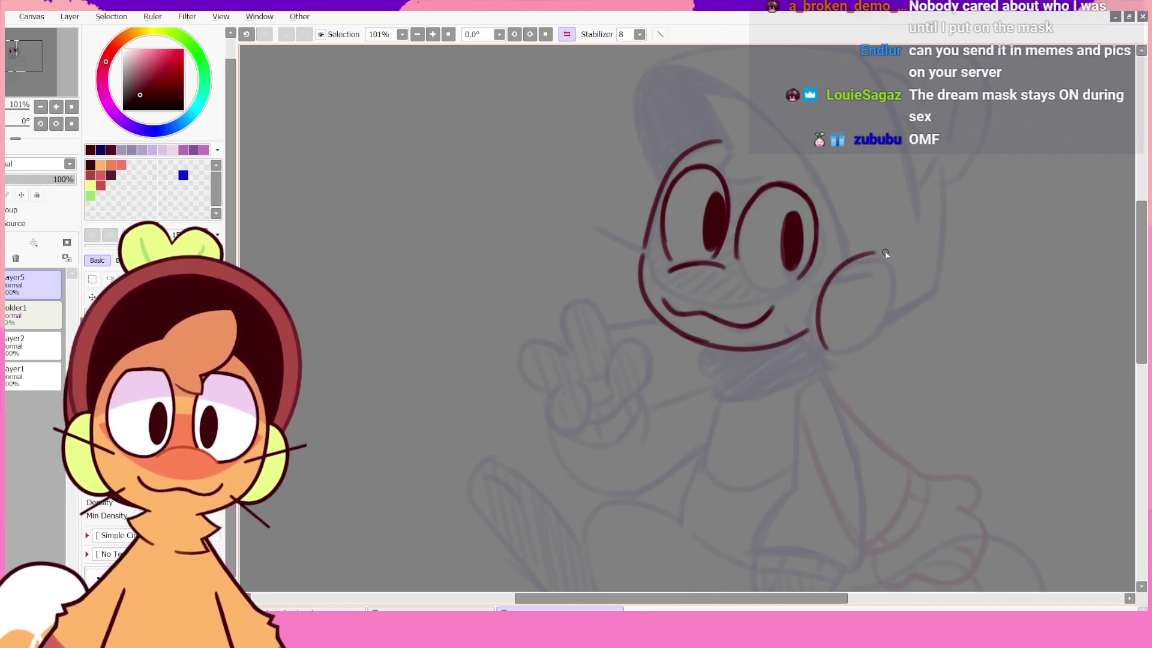
{"action": "key", "text": "ctrl+z"}
{"action": "mouse_move", "coordinate": [823, 350]}
{"action": "left_mouse_down"}
{"action": "mouse_move", "coordinate": [844, 268]}
{"action": "mouse_move", "coordinate": [870, 260]}
{"action": "mouse_move", "coordinate": [821, 288]}
{"action": "mouse_move", "coordinate": [864, 258]}
{"action": "left_mouse_up"}
{"action": "key", "text": "ctrl+z"}
{"action": "key", "text": "ctrl+z"}
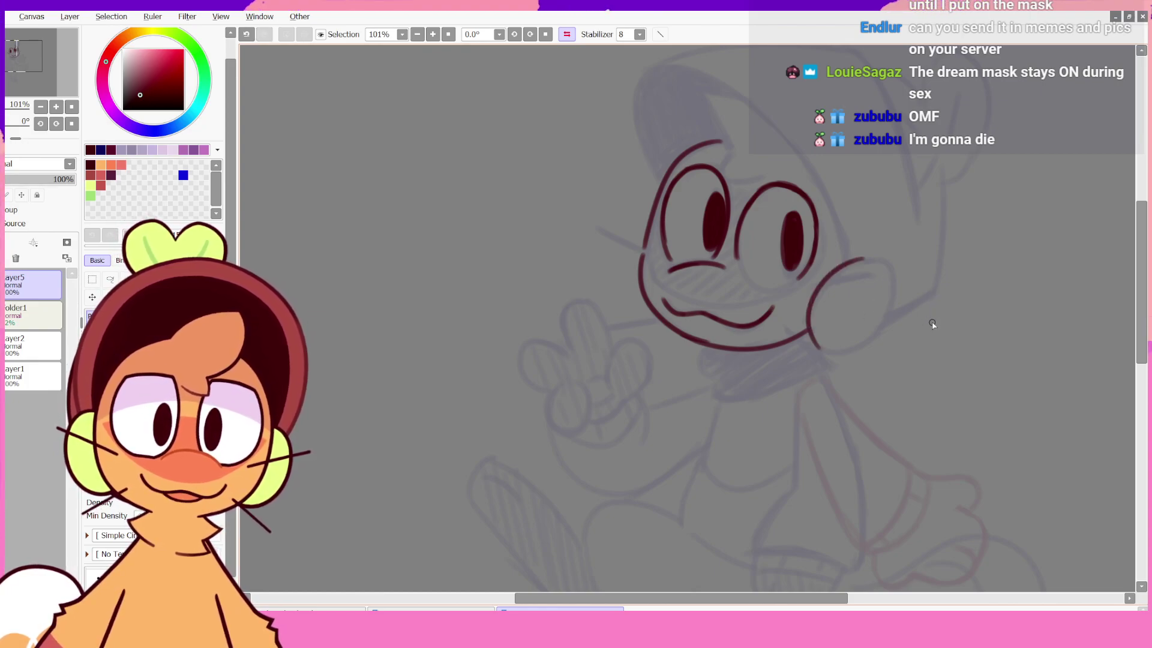
{"action": "key", "text": "ctrl+z"}
- Restore the normal orientation and ink the round earmuff as a closed oval touching the end of the jaw line
{"action": "left_click", "coordinate": [567, 34]}
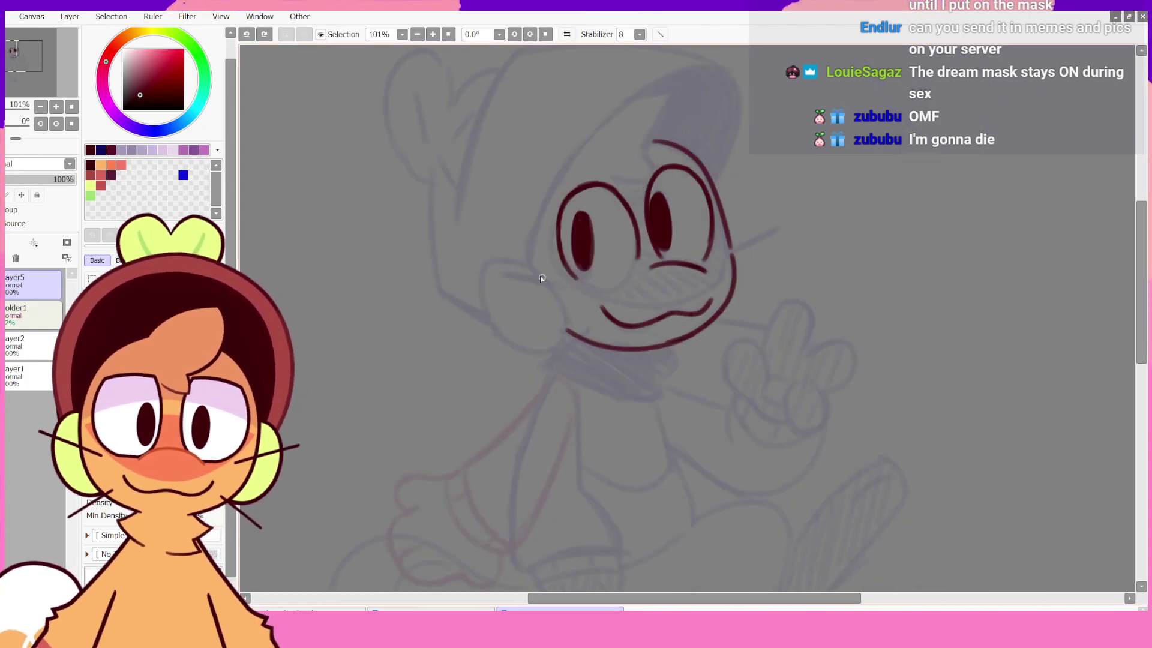
{"action": "left_click_drag", "start_coordinate": [514, 257], "coordinate": [559, 339]}
{"action": "key", "text": "ctrl+z"}
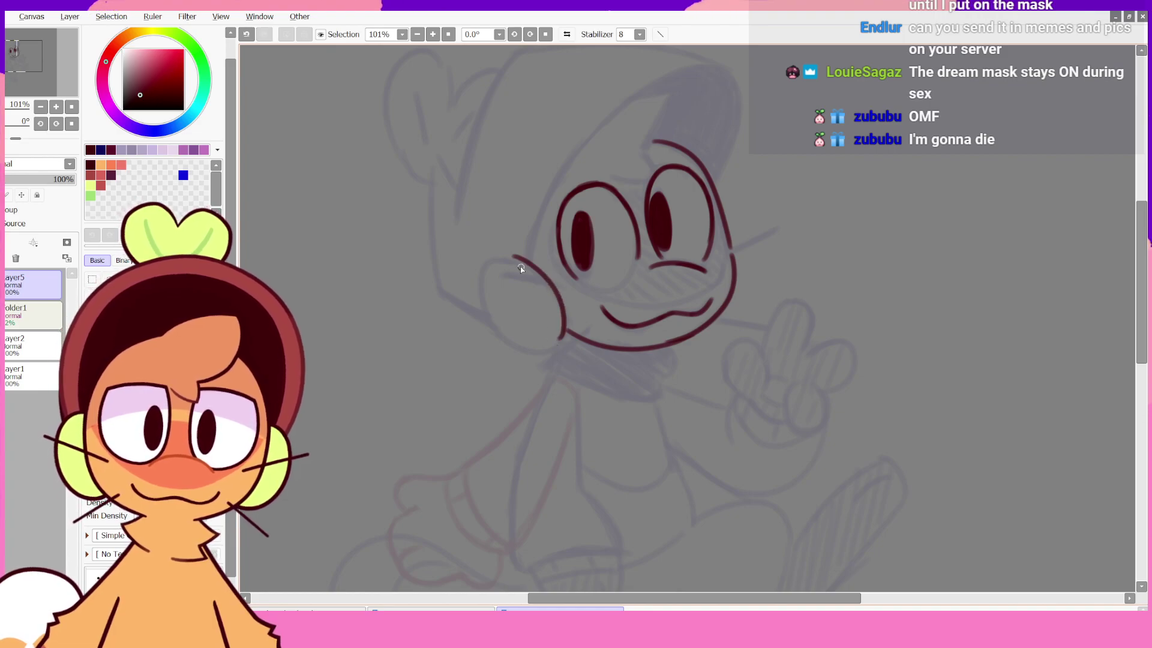
{"action": "mouse_move", "coordinate": [520, 262]}
{"action": "left_mouse_down"}
{"action": "mouse_move", "coordinate": [532, 344]}
{"action": "mouse_move", "coordinate": [492, 273]}
{"action": "mouse_move", "coordinate": [555, 345]}
{"action": "left_mouse_up"}
{"action": "key", "text": "ctrl+z"}
{"action": "key", "text": "ctrl+z"}
{"action": "mouse_move", "coordinate": [519, 262]}
{"action": "left_mouse_down"}
{"action": "mouse_move", "coordinate": [492, 273]}
{"action": "mouse_move", "coordinate": [564, 342]}
{"action": "mouse_move", "coordinate": [488, 329]}
{"action": "mouse_move", "coordinate": [564, 339]}
{"action": "left_mouse_up"}
{"action": "key", "text": "ctrl+z"}
{"action": "key", "text": "ctrl+z"}
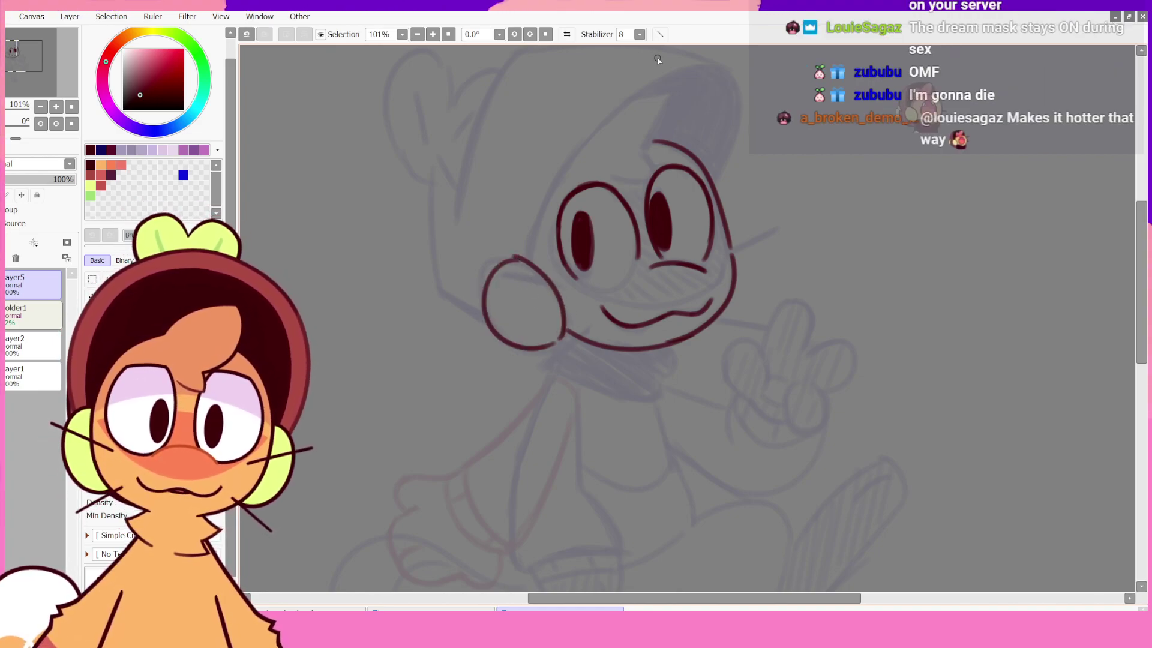
- Mirror the canvas and clean up the line at the top of the earmuff outline
{"action": "left_click", "coordinate": [567, 34]}
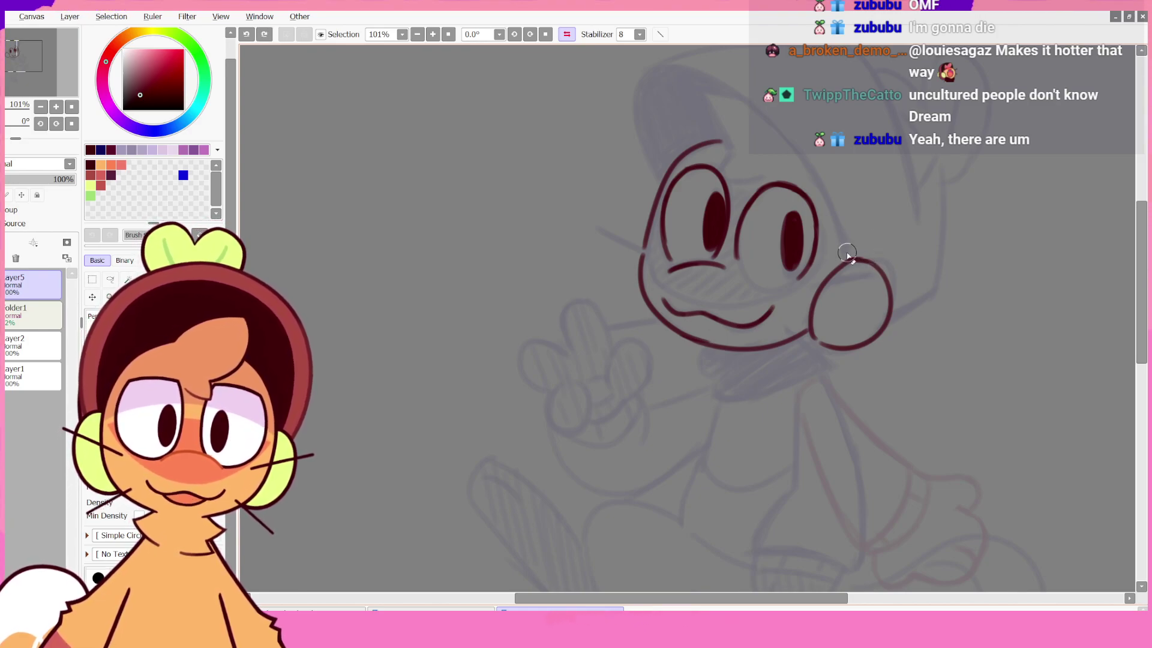
{"action": "key", "text": "ctrl+z"}
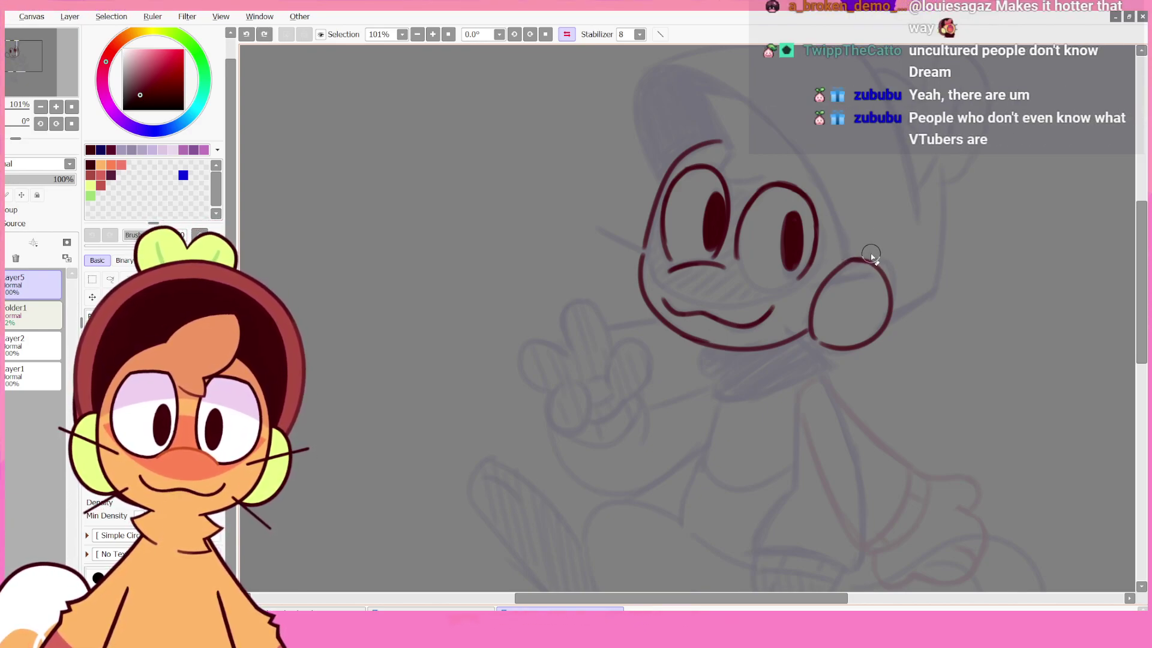
{"action": "key", "text": "ctrl+z"}
{"action": "mouse_move", "coordinate": [873, 259]}
{"action": "left_mouse_down"}
{"action": "mouse_move", "coordinate": [852, 257]}
{"action": "mouse_move", "coordinate": [861, 241]}
{"action": "left_mouse_up"}
{"action": "key", "text": "ctrl+z"}
{"action": "key", "text": "ctrl+z"}
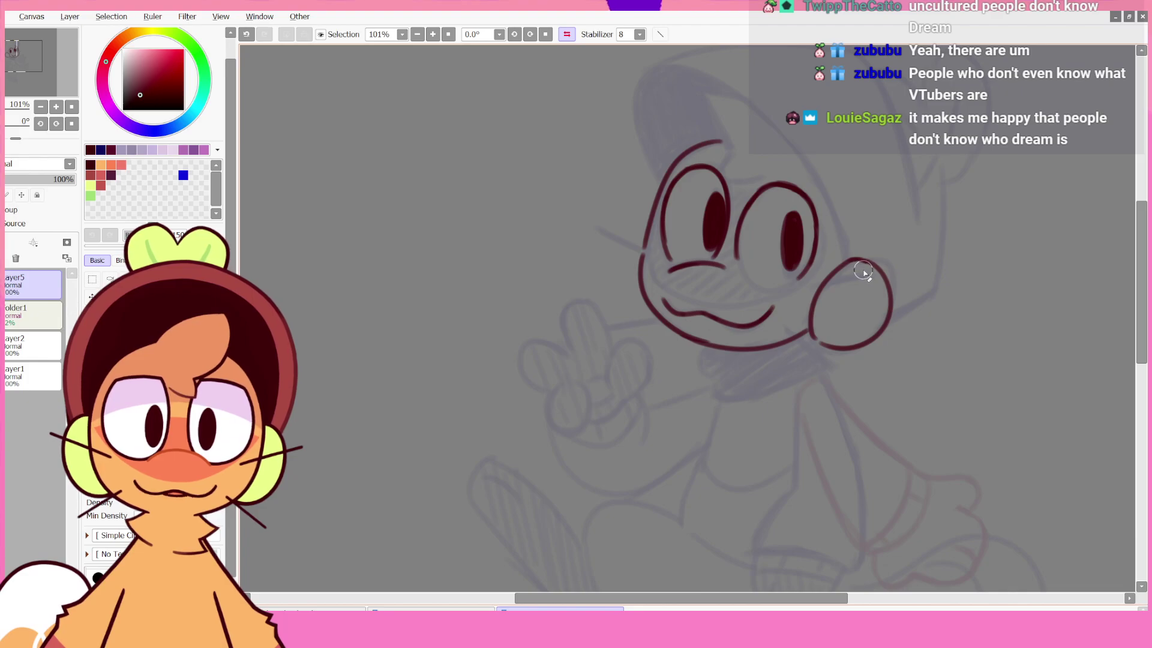
{"action": "key", "text": "ctrl+z"}
{"action": "left_click_drag", "start_coordinate": [868, 269], "coordinate": [852, 267]}
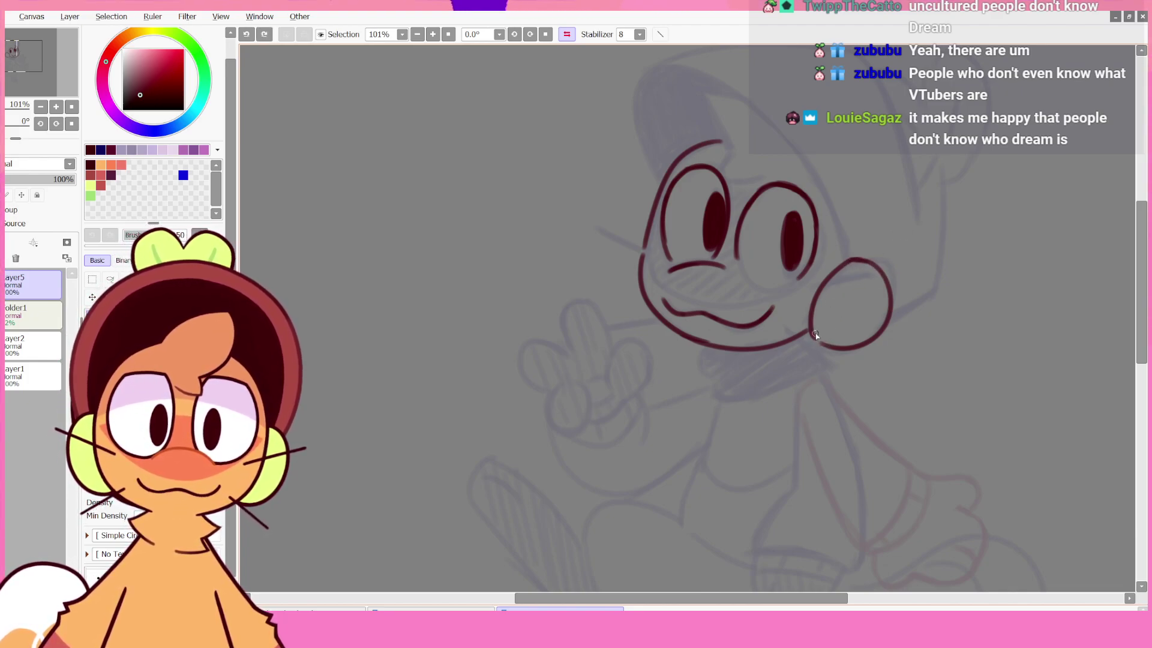
- Close the small gap in the earmuff outline where it meets the jaw line
{"action": "key", "text": "ctrl+z"}
{"action": "left_click_drag", "start_coordinate": [814, 333], "coordinate": [824, 347]}
{"action": "key", "text": "ctrl+z"}
{"action": "key", "text": "ctrl+z"}
{"action": "key", "text": "ctrl+z"}
{"action": "key", "text": "ctrl+z"}
{"action": "key", "text": "ctrl+z"}
{"action": "key", "text": "ctrl+z"}
{"action": "key", "text": "ctrl+z"}
{"action": "key", "text": "ctrl+z"}
{"action": "key", "text": "ctrl+z"}
{"action": "key", "text": "ctrl+z"}
{"action": "key", "text": "ctrl+z"}
{"action": "key", "text": "ctrl+z"}
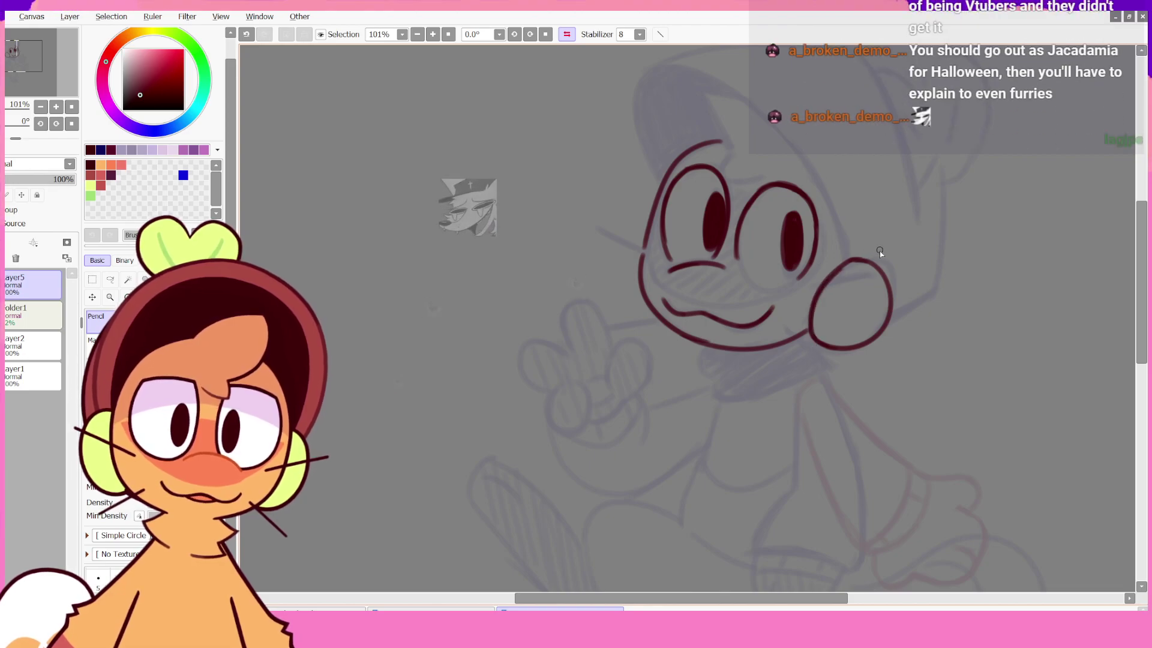
{"action": "key", "text": "ctrl+z"}
- Restore the normal orientation and ink the hat opening's rim from the earmuff up to its pointed tip and down the far side
{"action": "left_click_drag", "start_coordinate": [939, 267], "coordinate": [888, 330]}
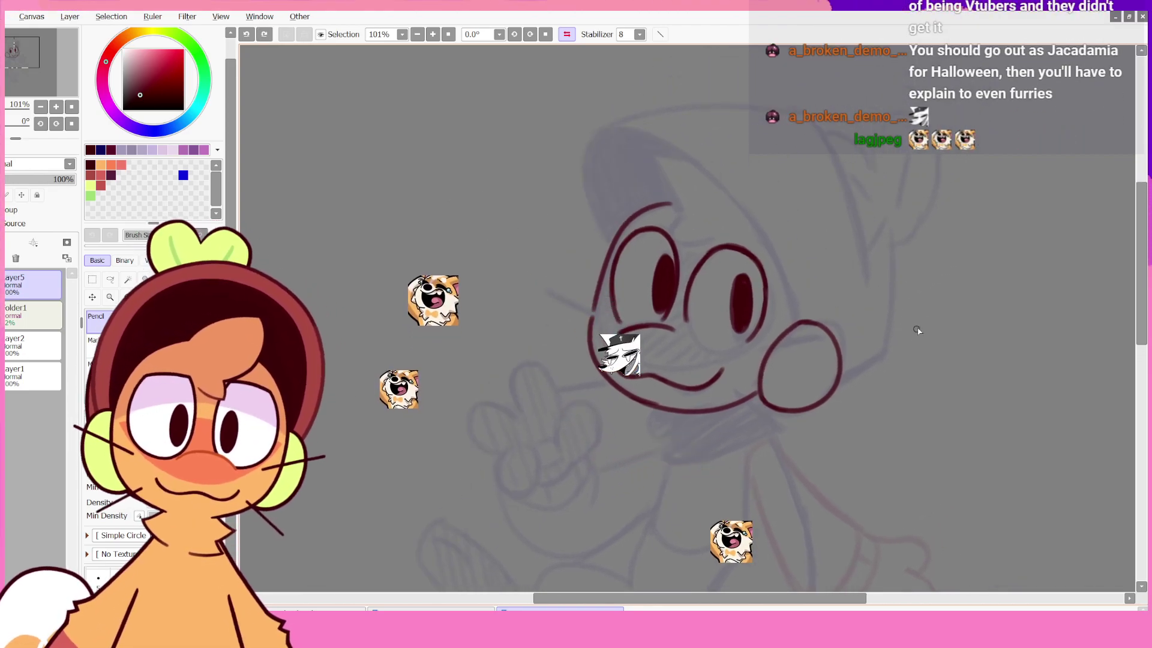
{"action": "key", "text": "h"}
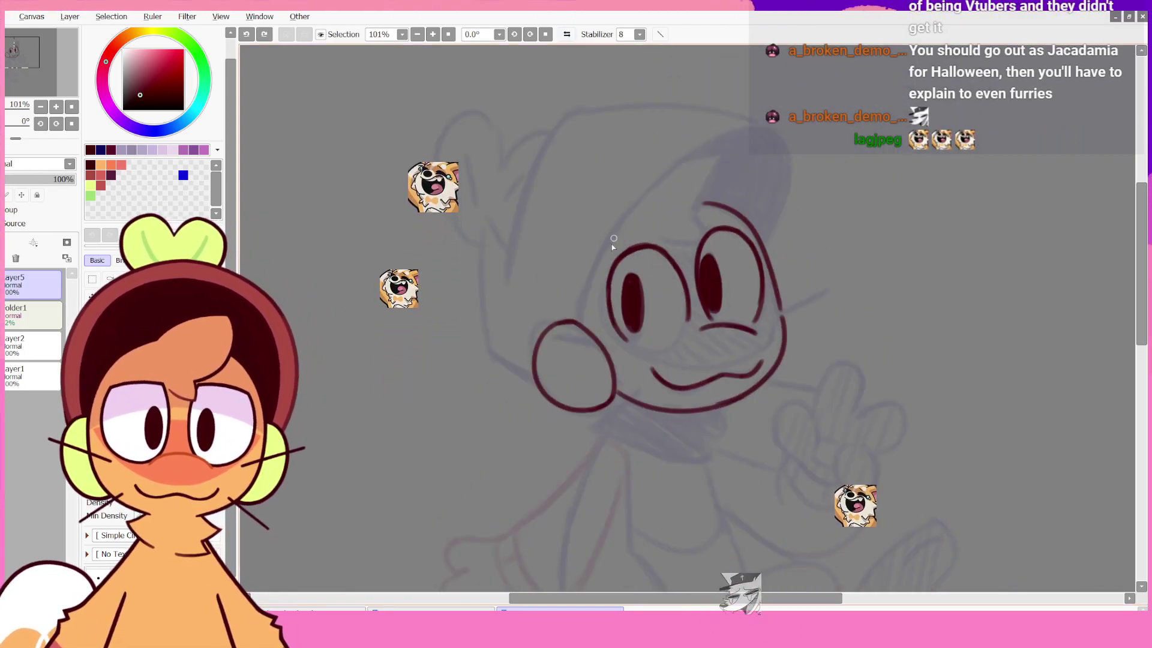
{"action": "mouse_move", "coordinate": [579, 321]}
{"action": "left_mouse_down"}
{"action": "mouse_move", "coordinate": [627, 214]}
{"action": "mouse_move", "coordinate": [714, 145]}
{"action": "left_mouse_up"}
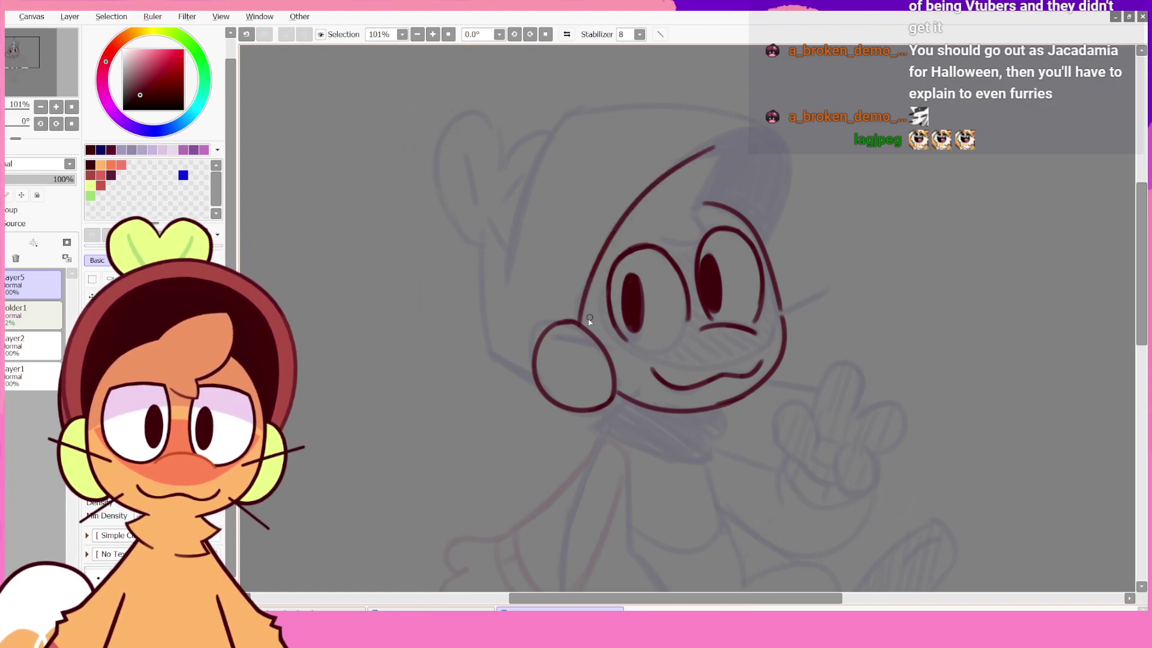
{"action": "key", "text": "ctrl+z"}
{"action": "mouse_move", "coordinate": [579, 323]}
{"action": "left_mouse_down"}
{"action": "mouse_move", "coordinate": [686, 156]}
{"action": "mouse_move", "coordinate": [794, 170]}
{"action": "mouse_move", "coordinate": [795, 150]}
{"action": "mouse_move", "coordinate": [769, 134]}
{"action": "mouse_move", "coordinate": [762, 247]}
{"action": "left_mouse_up"}
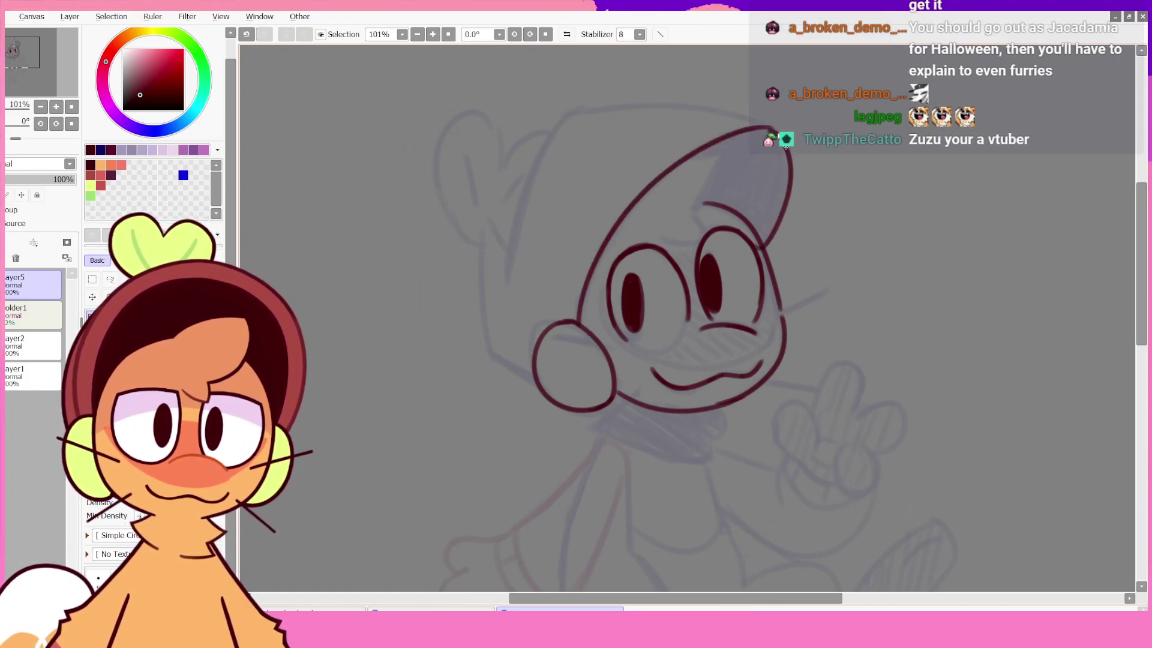
{"action": "key", "text": "ctrl+z"}
{"action": "key", "text": "ctrl+y"}
{"action": "key", "text": "ctrl+z"}
{"action": "key", "text": "ctrl+y"}
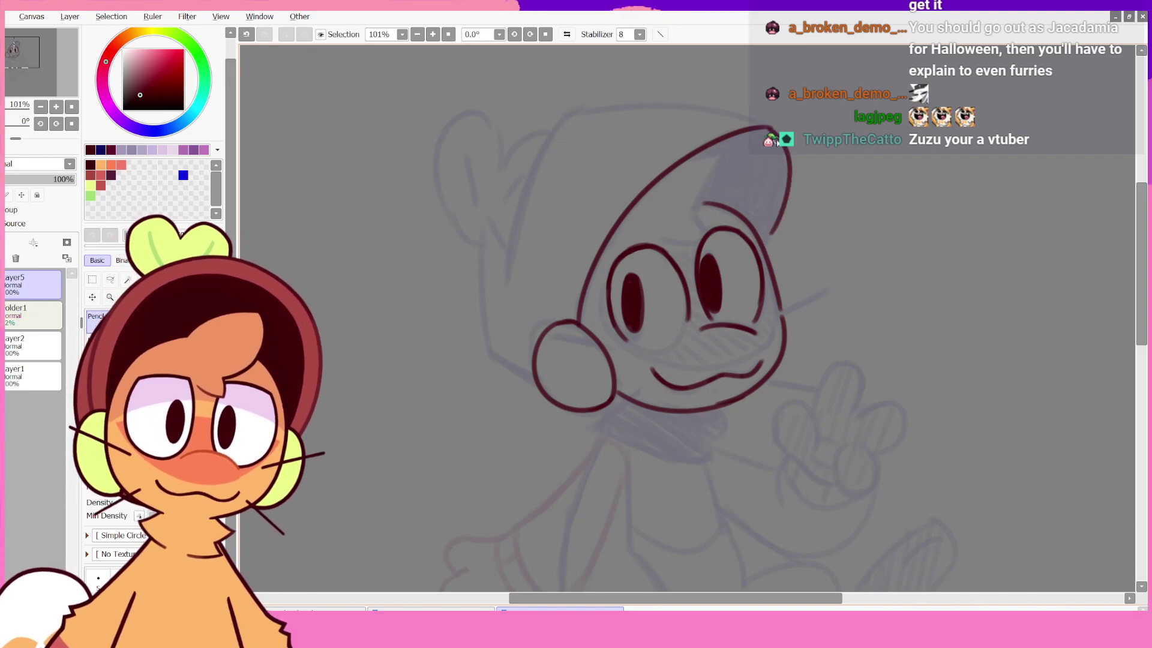
- Redraw the far side of the hat rim from just below its tip down to the face outline beside the far eye
{"action": "key", "text": "ctrl+z"}
{"action": "left_click_drag", "start_coordinate": [777, 144], "coordinate": [769, 246]}
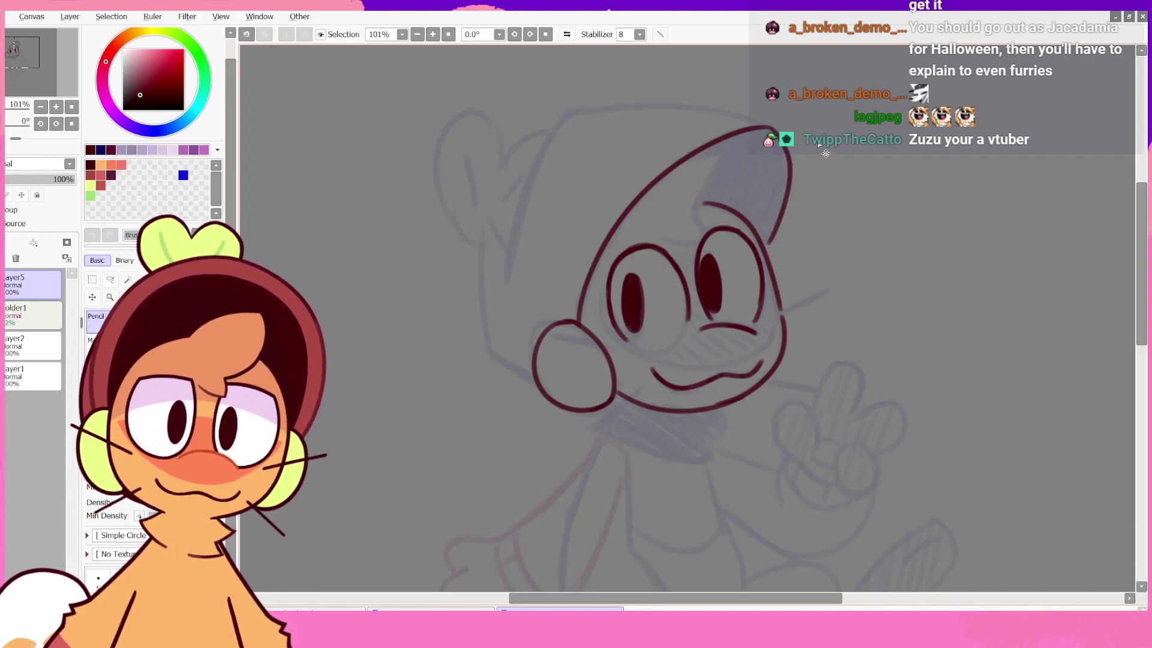
{"action": "key", "text": "ctrl+z"}
{"action": "left_click_drag", "start_coordinate": [782, 146], "coordinate": [770, 219]}
{"action": "key", "text": "ctrl+z"}
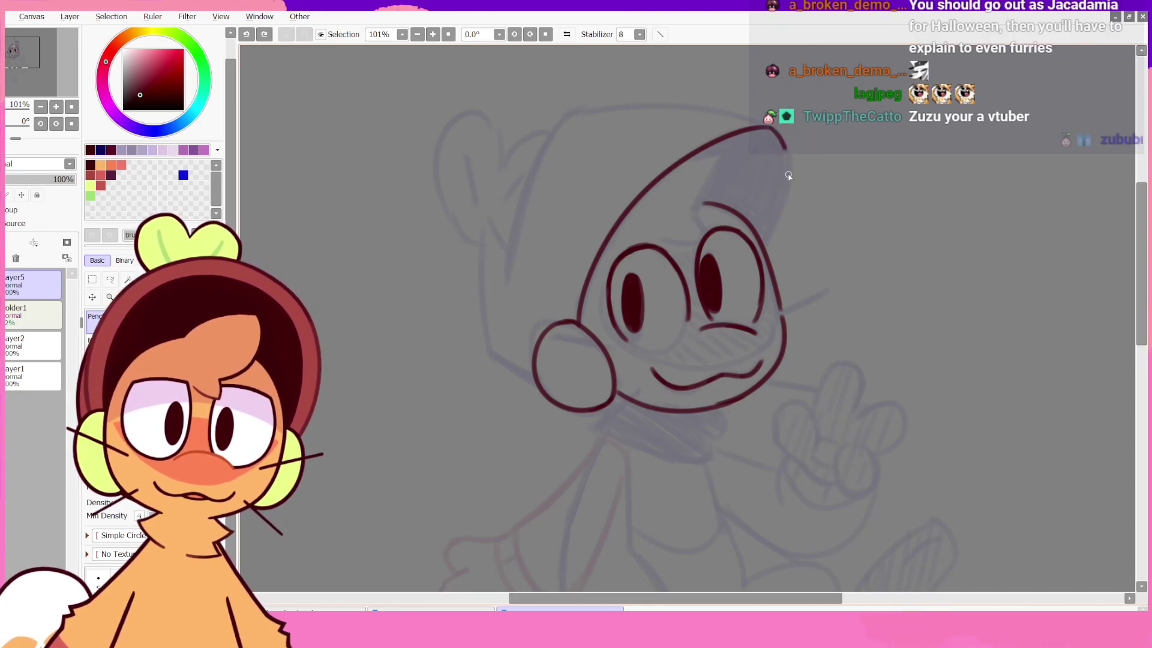
{"action": "left_click_drag", "start_coordinate": [782, 150], "coordinate": [765, 243]}
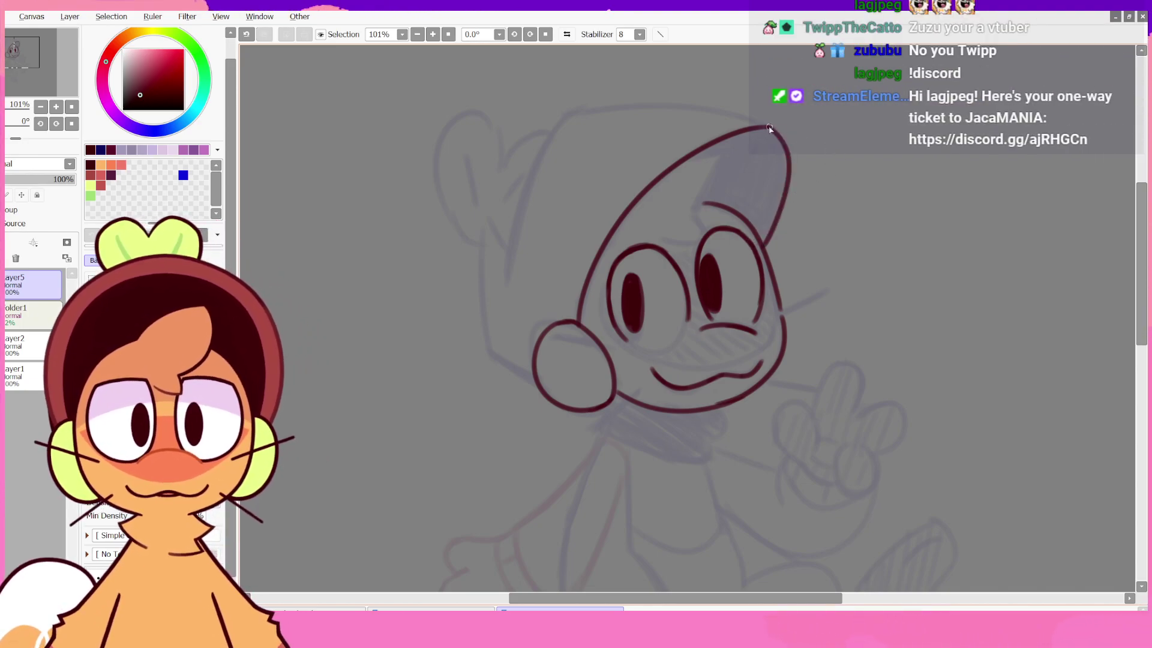
- Refine the pointed tip of the hat rim so both sides meet in a clean corner
{"action": "mouse_move", "coordinate": [770, 128]}
{"action": "left_mouse_down"}
{"action": "mouse_move", "coordinate": [788, 158]}
{"action": "mouse_move", "coordinate": [779, 134]}
{"action": "mouse_move", "coordinate": [765, 128]}
{"action": "mouse_move", "coordinate": [783, 149]}
{"action": "mouse_move", "coordinate": [773, 132]}
{"action": "mouse_move", "coordinate": [740, 135]}
{"action": "left_mouse_up"}
{"action": "key", "text": "ctrl+z"}
{"action": "key", "text": "ctrl+z"}
{"action": "key", "text": "ctrl+z"}
{"action": "key", "text": "ctrl+z"}
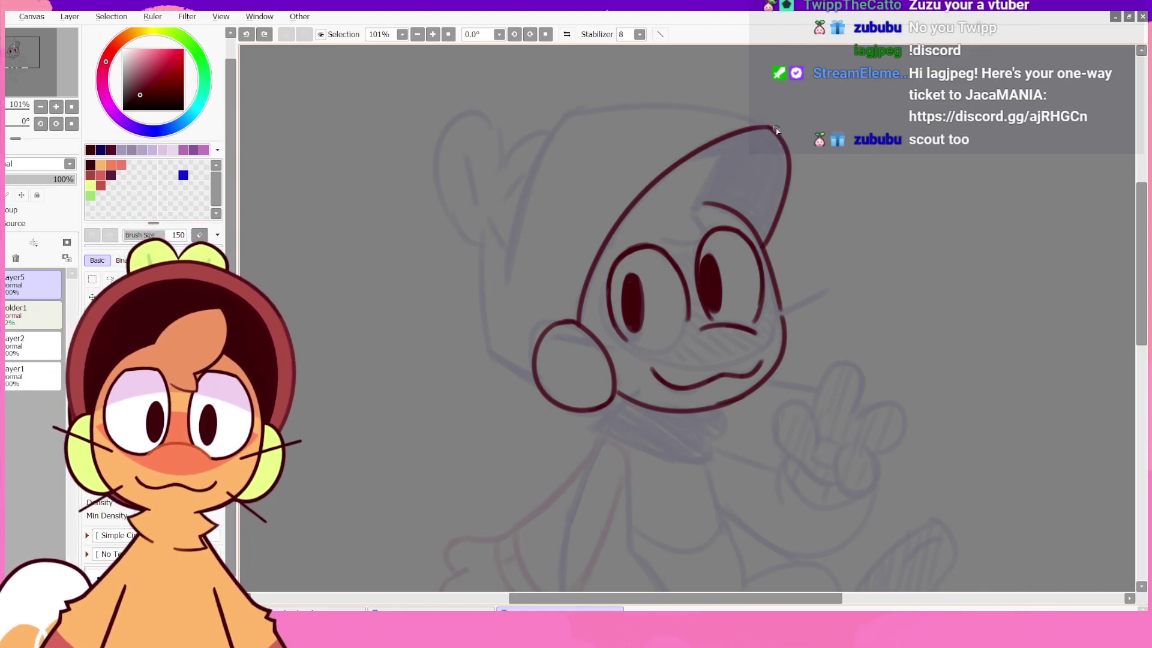
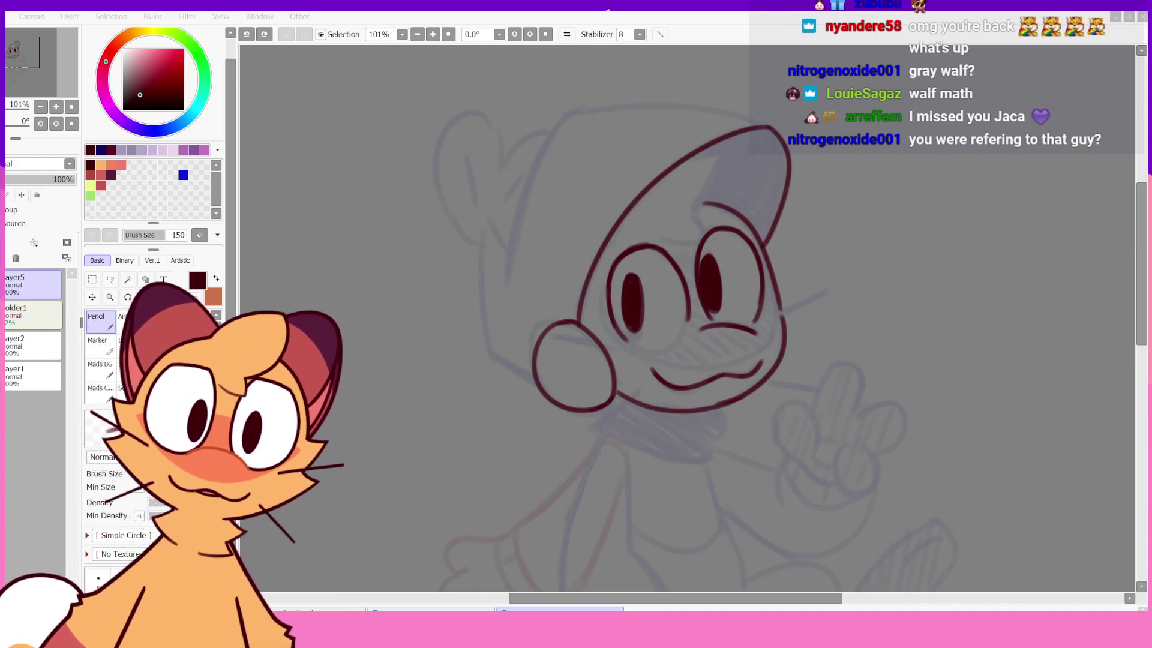
- Ink the jagged edge of the hair tuft from the hat rim down to the start of the forehead line
{"action": "left_click", "coordinate": [702, 201]}
{"action": "mouse_move", "coordinate": [696, 211]}
{"action": "left_mouse_down"}
{"action": "mouse_move", "coordinate": [719, 159]}
{"action": "mouse_move", "coordinate": [691, 218]}
{"action": "left_mouse_up"}
{"action": "key", "text": "ctrl+z"}
{"action": "key", "text": "ctrl+z"}
{"action": "key", "text": "ctrl+z"}
{"action": "key", "text": "ctrl+z"}
{"action": "mouse_move", "coordinate": [724, 143]}
{"action": "left_mouse_down"}
{"action": "mouse_move", "coordinate": [678, 161]}
{"action": "mouse_move", "coordinate": [722, 155]}
{"action": "left_mouse_up"}
{"action": "key", "text": "ctrl+z"}
{"action": "key", "text": "ctrl+z"}
{"action": "key", "text": "ctrl+z"}
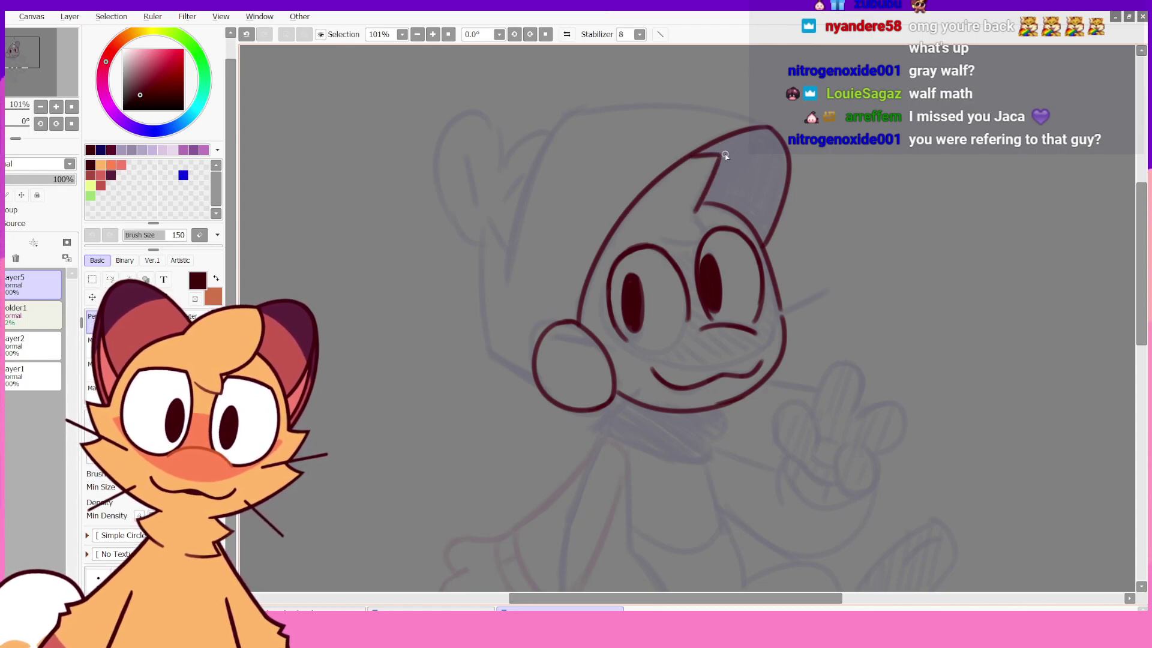
- Ink the pointed lower end of the hair tuft as two short strokes between the eyes
{"action": "key", "text": "ctrl+z"}
{"action": "mouse_move", "coordinate": [694, 214]}
{"action": "left_mouse_down"}
{"action": "mouse_move", "coordinate": [709, 242]}
{"action": "mouse_move", "coordinate": [668, 240]}
{"action": "mouse_move", "coordinate": [710, 241]}
{"action": "left_mouse_up"}
{"action": "key", "text": "ctrl+z"}
{"action": "key", "text": "ctrl+z"}
- Mirror the canvas and tidy the hair tuft's lower point where it meets the top of the far eye
{"action": "key", "text": "h"}
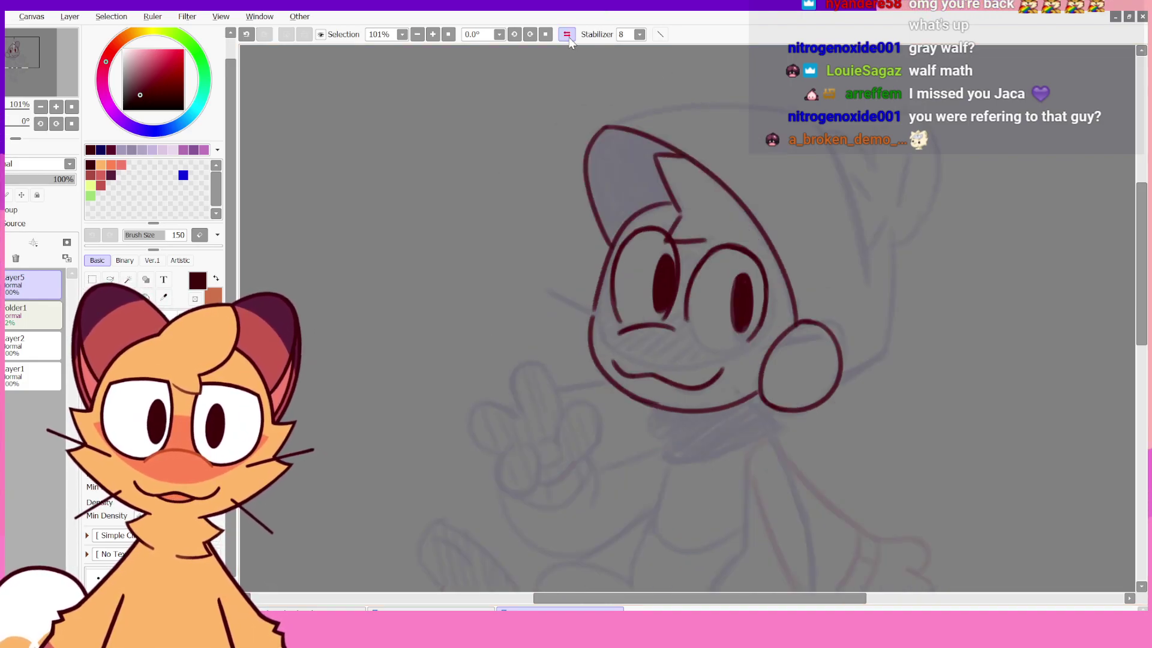
{"action": "key", "text": "ctrl+z"}
{"action": "mouse_move", "coordinate": [694, 233]}
{"action": "left_mouse_down"}
{"action": "mouse_move", "coordinate": [671, 242]}
{"action": "mouse_move", "coordinate": [682, 238]}
{"action": "left_mouse_up"}
{"action": "key", "text": "n"}
{"action": "key", "text": "ctrl+z"}
{"action": "key", "text": "ctrl+z"}
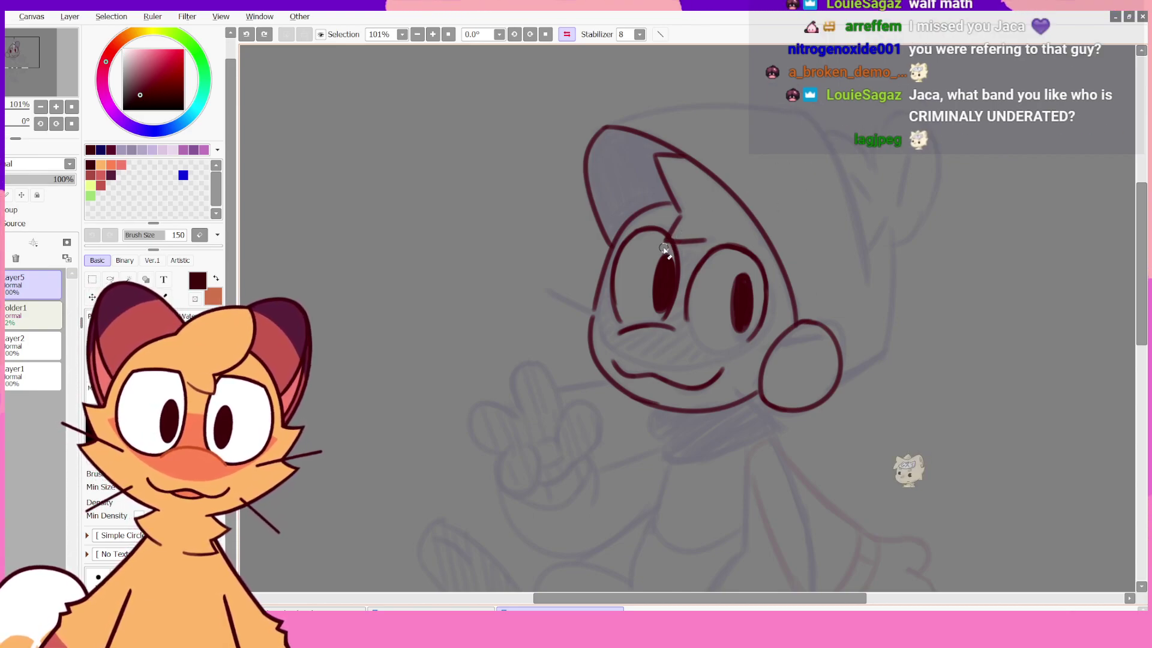
{"action": "left_click_drag", "start_coordinate": [667, 241], "coordinate": [679, 237]}
{"action": "key", "text": "ctrl+z"}
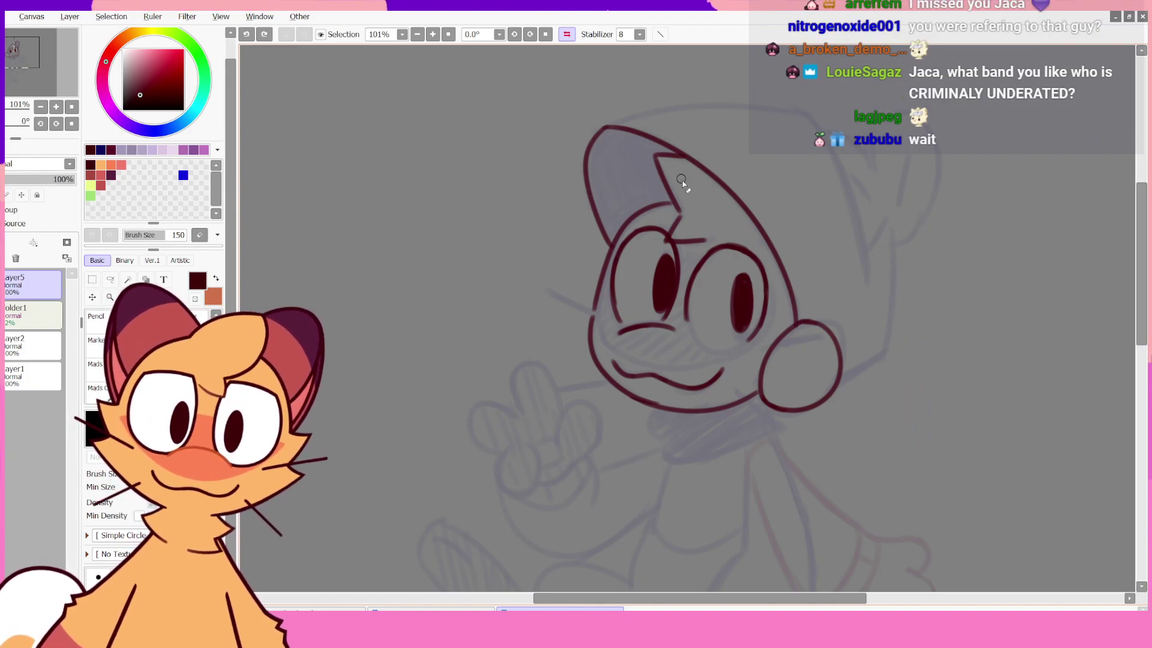
{"action": "left_click_drag", "start_coordinate": [674, 239], "coordinate": [667, 247]}
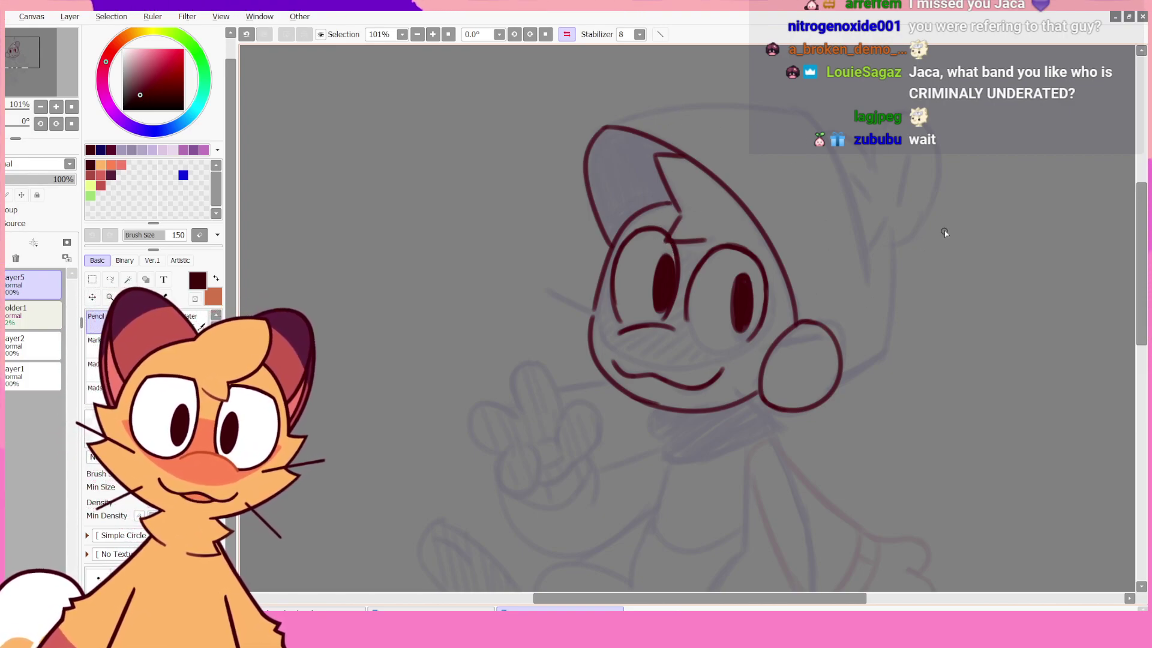
- Touch up the outer outline of the far eye in the mirrored view, then restore the normal orientation
{"action": "left_click_drag", "start_coordinate": [619, 319], "coordinate": [623, 269]}
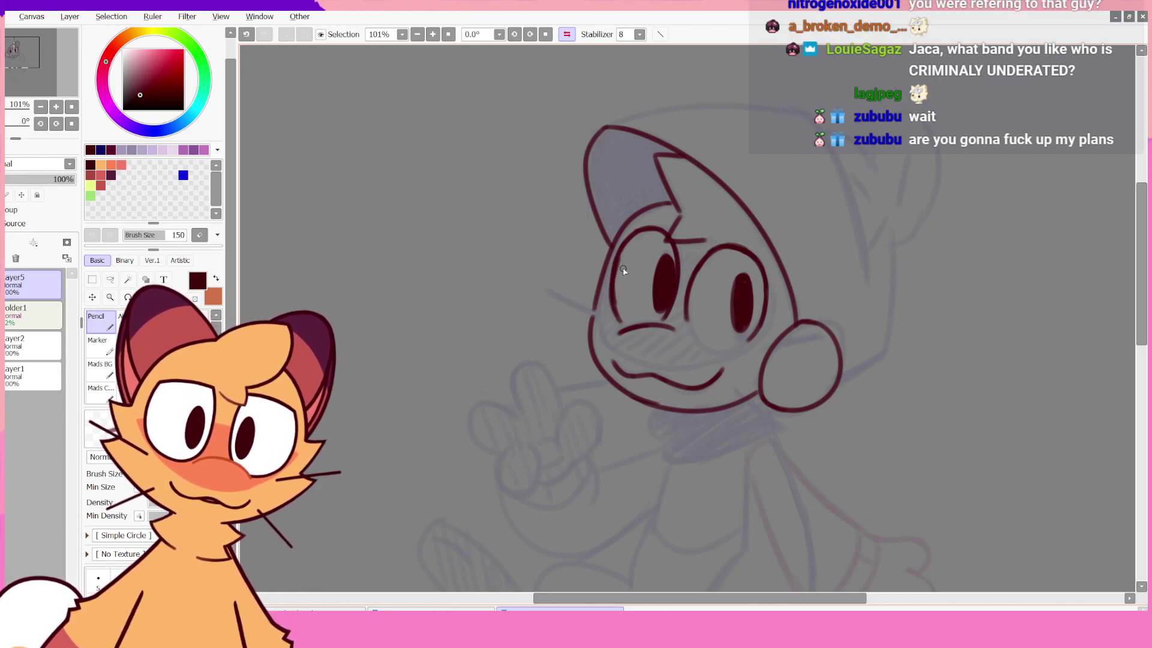
{"action": "key", "text": "ctrl+z"}
{"action": "left_click_drag", "start_coordinate": [619, 321], "coordinate": [617, 272]}
{"action": "key", "text": "ctrl+z"}
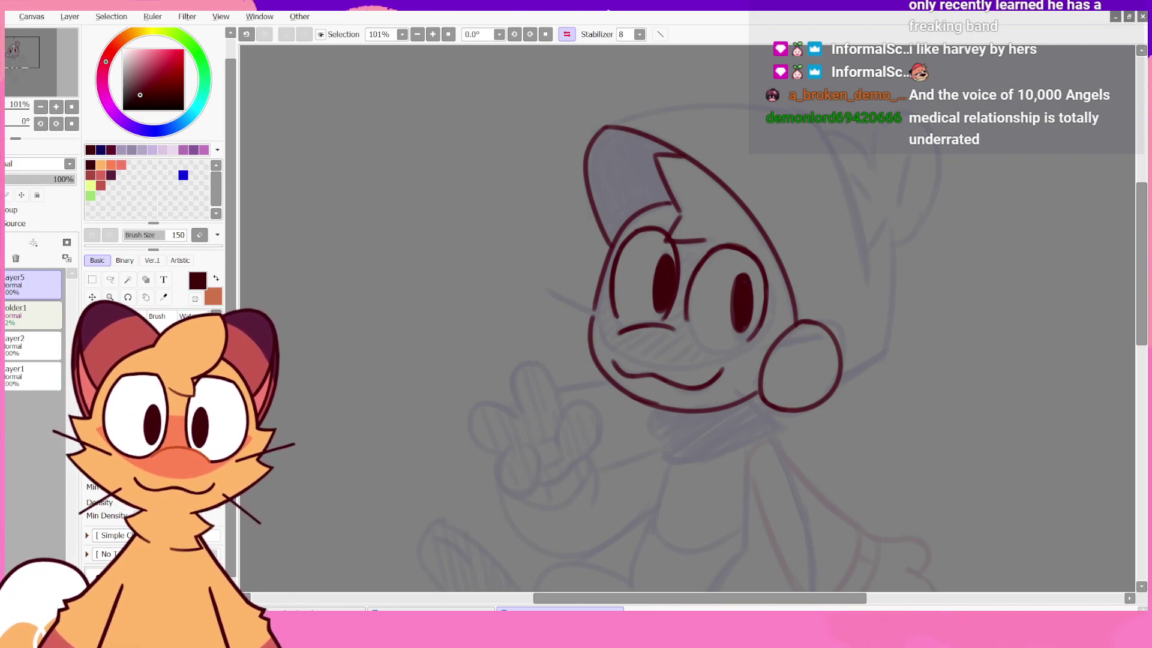
{"action": "left_click", "coordinate": [567, 34]}
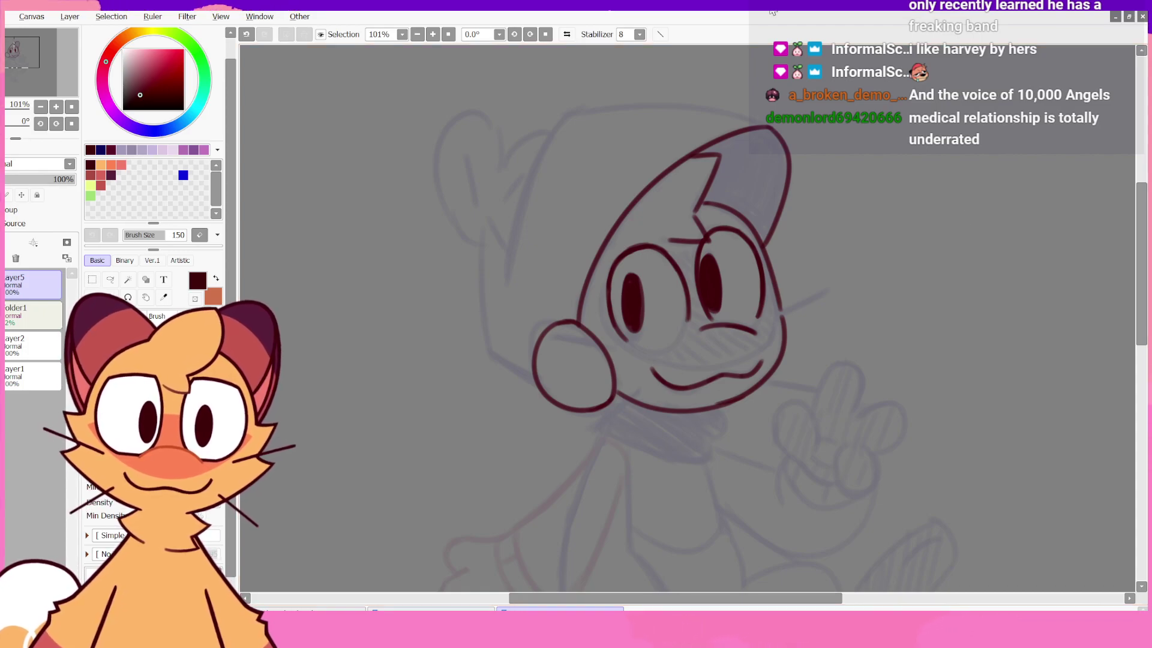
{"action": "left_click_drag", "start_coordinate": [1146, 240], "coordinate": [1144, 277]}
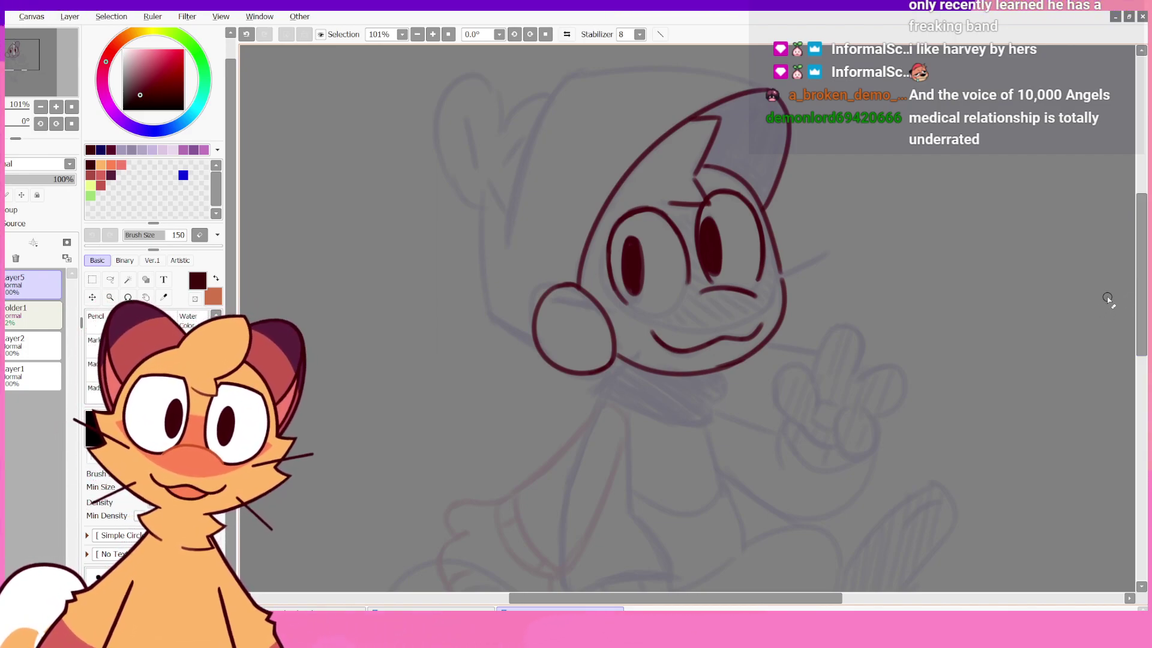
{"action": "scroll", "coordinate": [1129, 276], "scroll_direction": "up", "scroll_amount": 1}
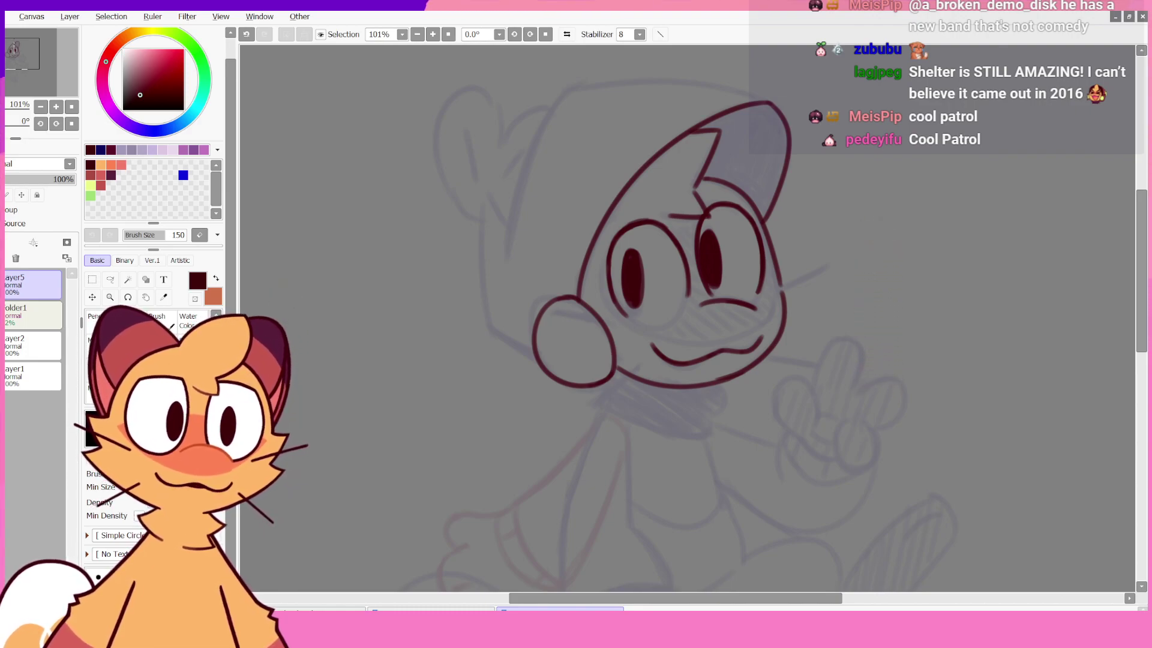
{"action": "left_click_drag", "start_coordinate": [1144, 274], "coordinate": [1144, 285]}
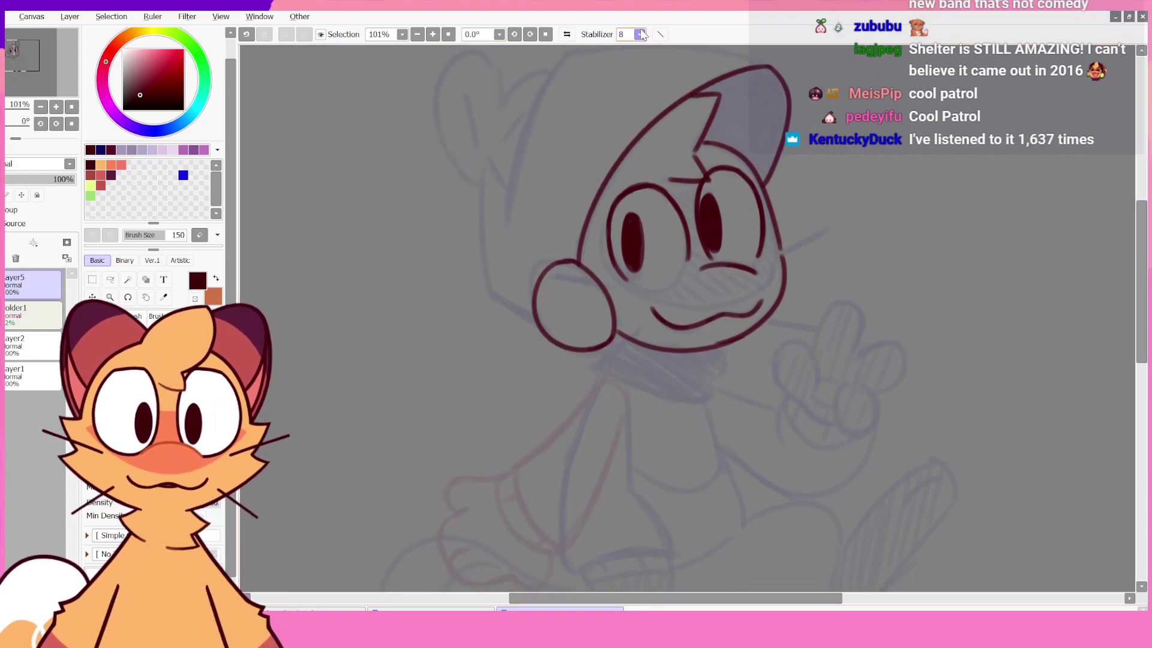
{"action": "left_click_drag", "start_coordinate": [1143, 293], "coordinate": [1143, 280]}
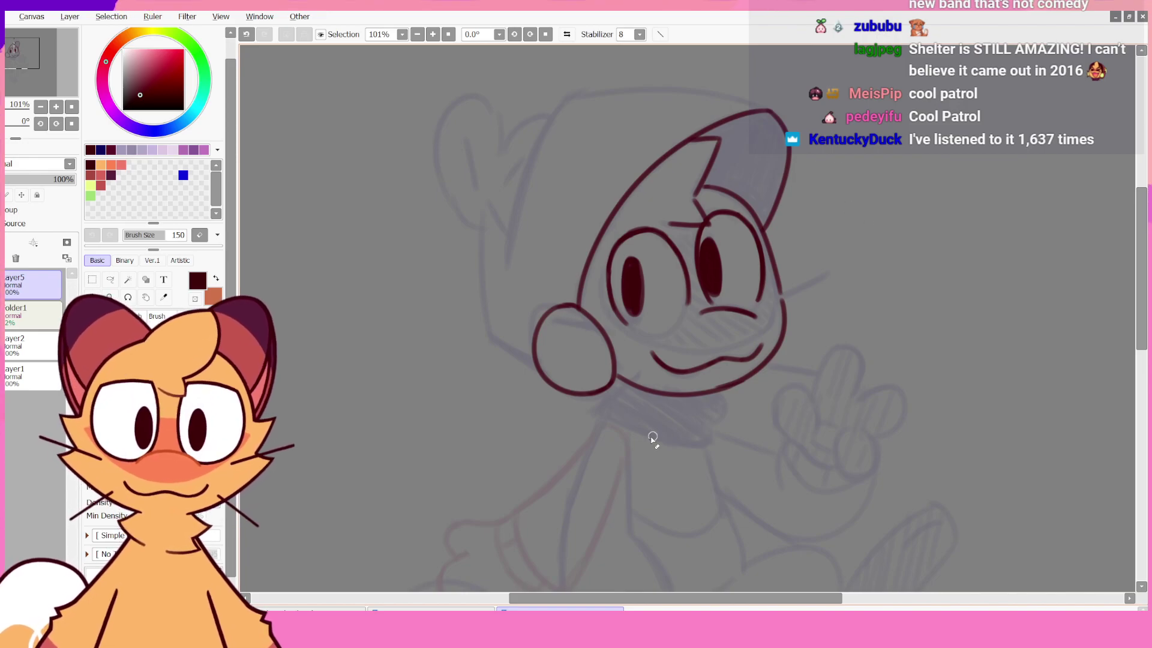
{"action": "key", "text": "ctrl+z"}
{"action": "left_click_drag", "start_coordinate": [598, 414], "coordinate": [690, 445]}
{"action": "key", "text": "ctrl+z"}
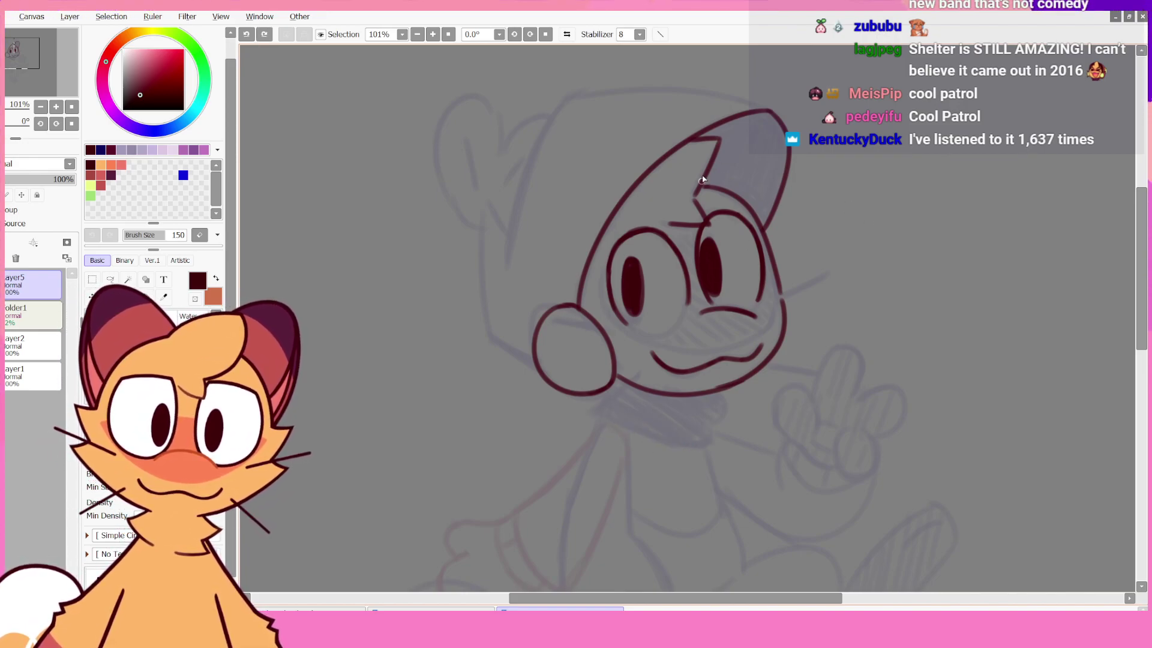
- Try to re-ink the underside of the chin in the mirrored view, then restore the orientation and undo the stroke
{"action": "left_click", "coordinate": [567, 35]}
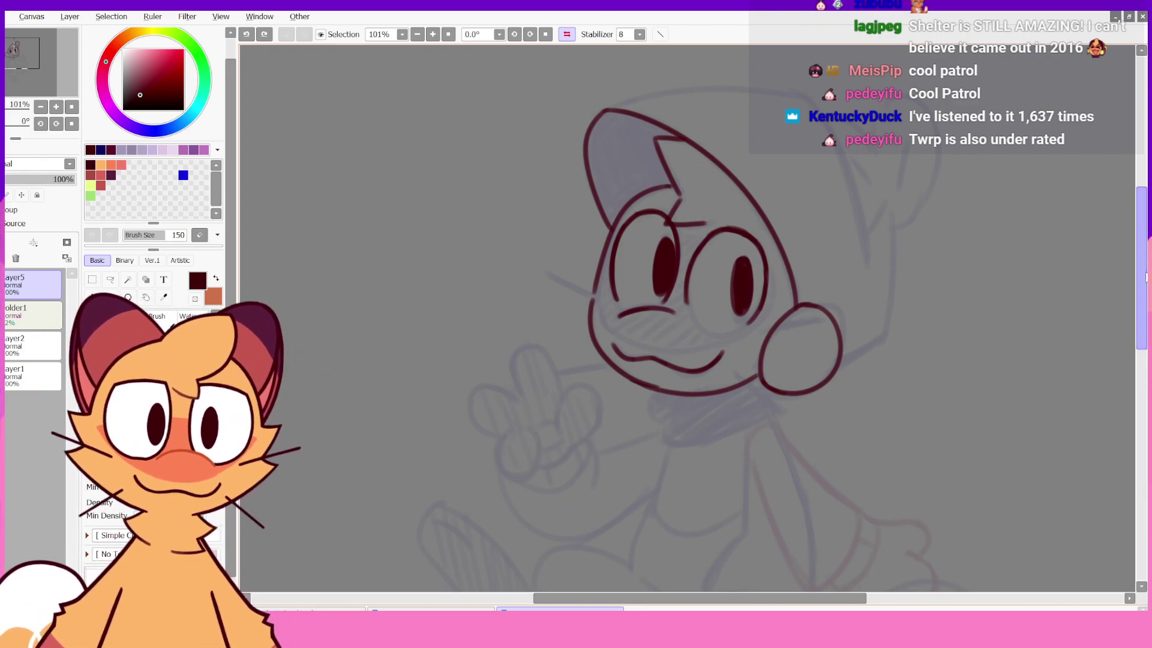
{"action": "scroll", "coordinate": [1143, 270], "scroll_direction": "up", "scroll_amount": 1}
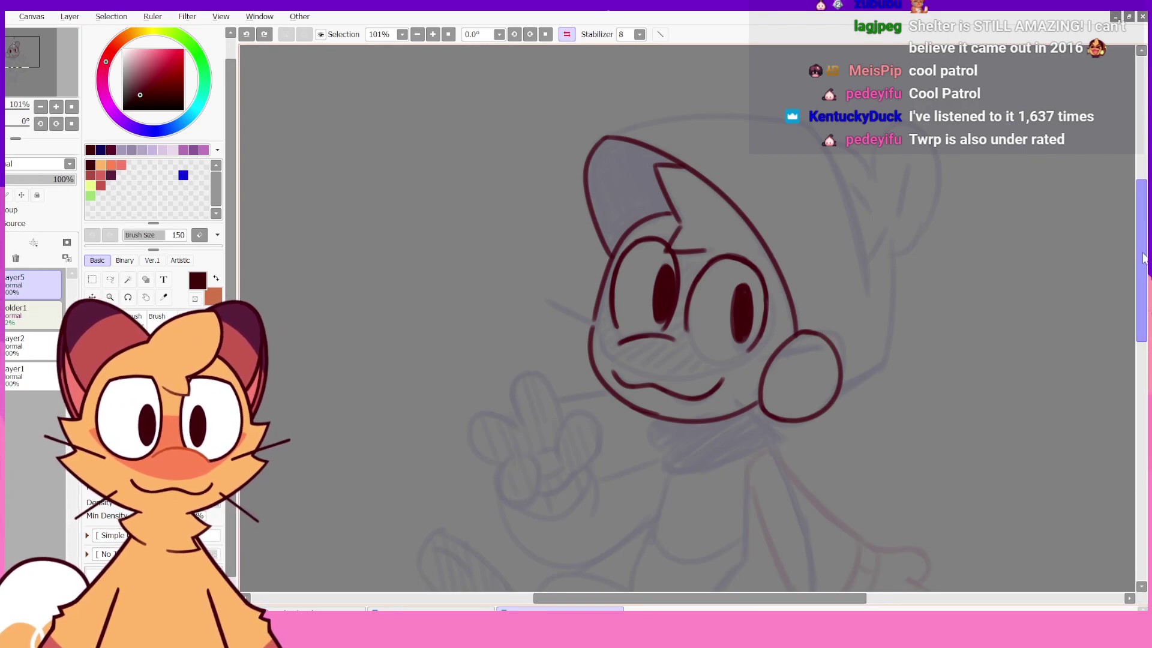
{"action": "scroll", "coordinate": [1130, 257], "scroll_direction": "down", "scroll_amount": 2}
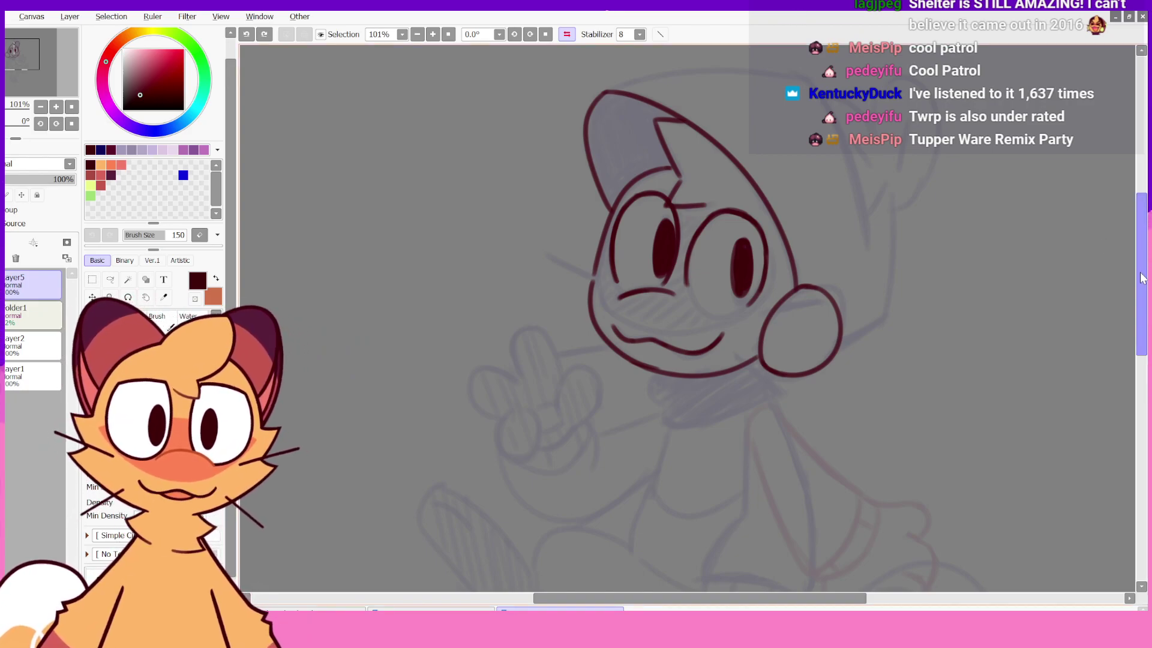
{"action": "scroll", "coordinate": [1142, 275], "scroll_direction": "down", "scroll_amount": 1}
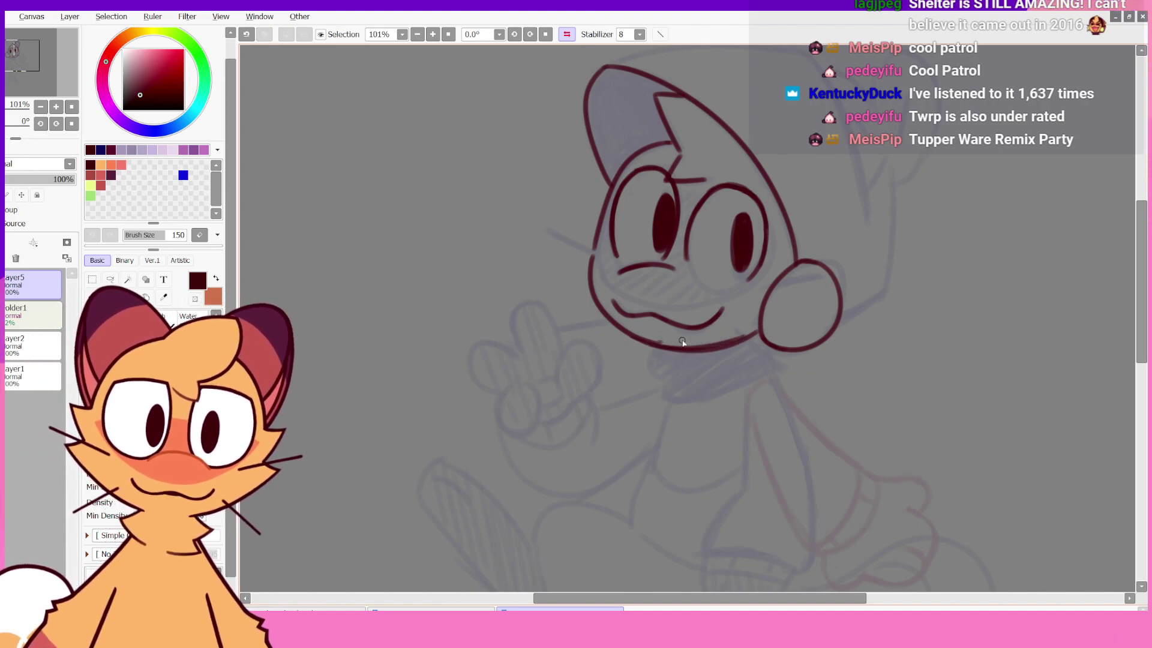
{"action": "left_click_drag", "start_coordinate": [658, 344], "coordinate": [746, 338]}
{"action": "key", "text": "ctrl+z"}
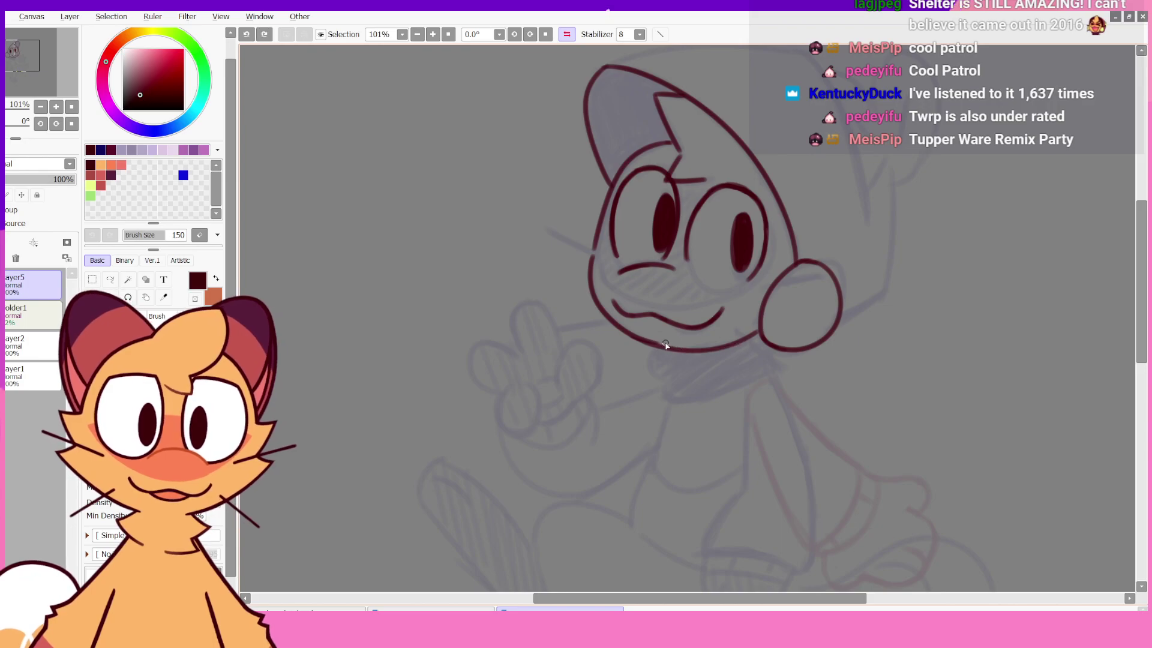
{"action": "left_click_drag", "start_coordinate": [656, 345], "coordinate": [746, 340]}
{"action": "left_click", "coordinate": [567, 35]}
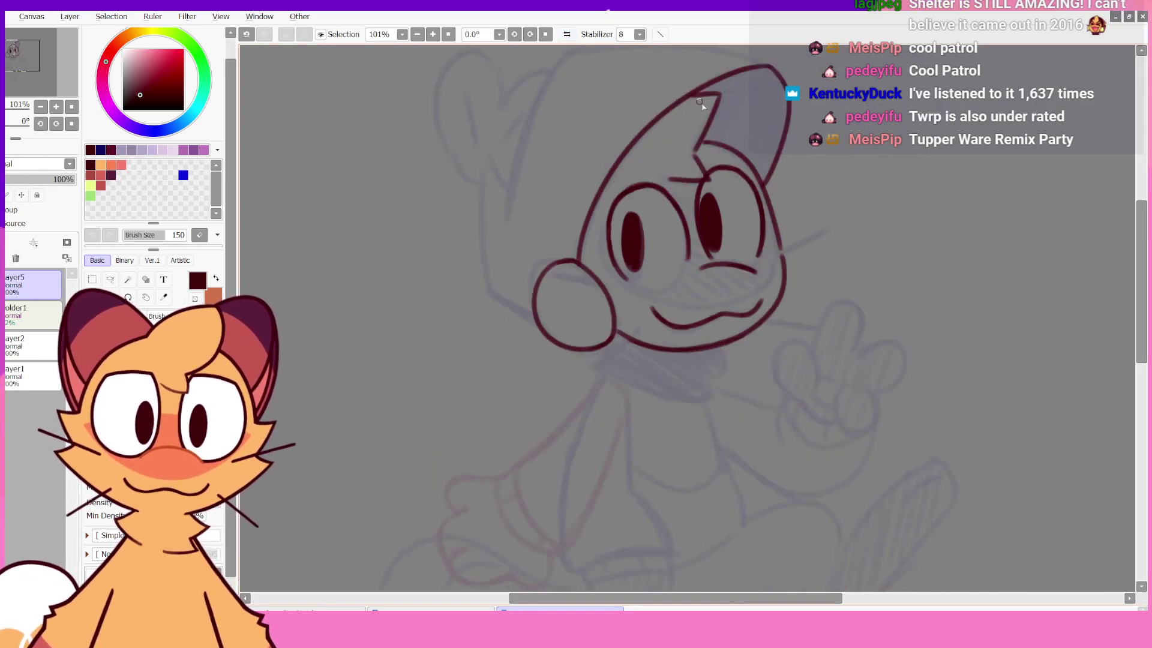
{"action": "key", "text": "ctrl+z"}
{"action": "key", "text": "ctrl+z"}
- Re-ink the lower curve of the chin from beside the ear towards the far cheek with one smooth stroke
{"action": "mouse_move", "coordinate": [625, 337]}
{"action": "left_mouse_down"}
{"action": "mouse_move", "coordinate": [740, 345]}
{"action": "mouse_move", "coordinate": [637, 341]}
{"action": "mouse_move", "coordinate": [735, 338]}
{"action": "left_mouse_up"}
{"action": "key", "text": "ctrl+z"}
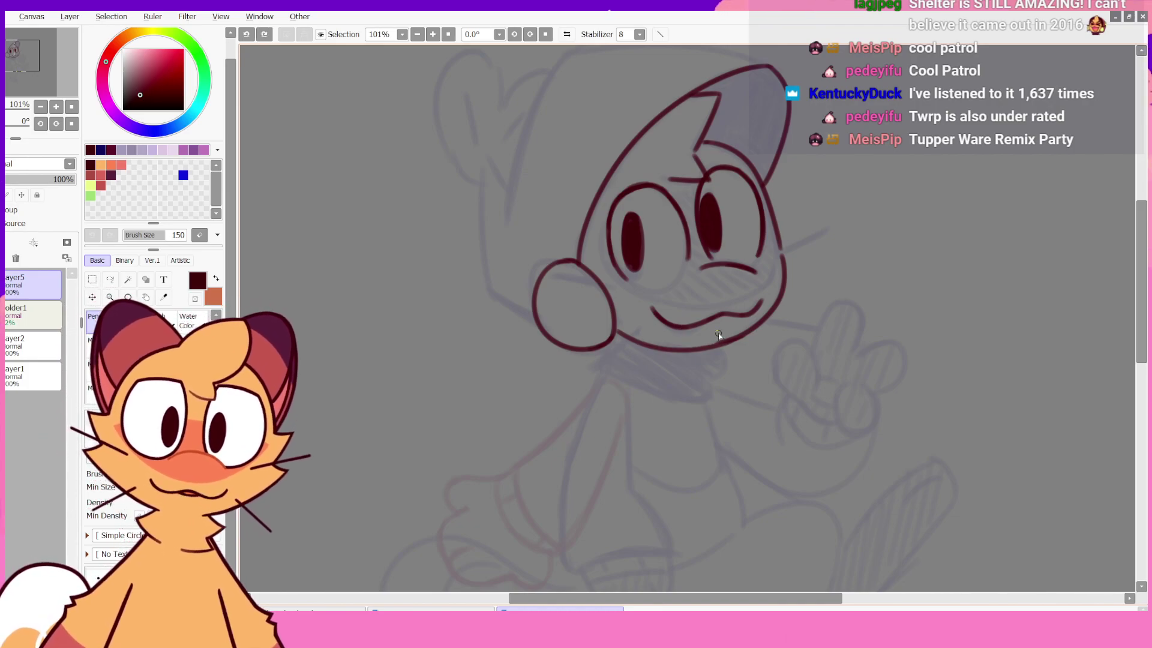
{"action": "left_click_drag", "start_coordinate": [617, 333], "coordinate": [734, 339]}
{"action": "key", "text": "ctrl+z"}
{"action": "key", "text": "ctrl+z"}
{"action": "left_click_drag", "start_coordinate": [654, 344], "coordinate": [738, 336]}
{"action": "key", "text": "ctrl+z"}
{"action": "left_click_drag", "start_coordinate": [650, 347], "coordinate": [735, 339]}
{"action": "key", "text": "ctrl+z"}
{"action": "key", "text": "ctrl+z"}
{"action": "left_click_drag", "start_coordinate": [652, 346], "coordinate": [733, 337]}
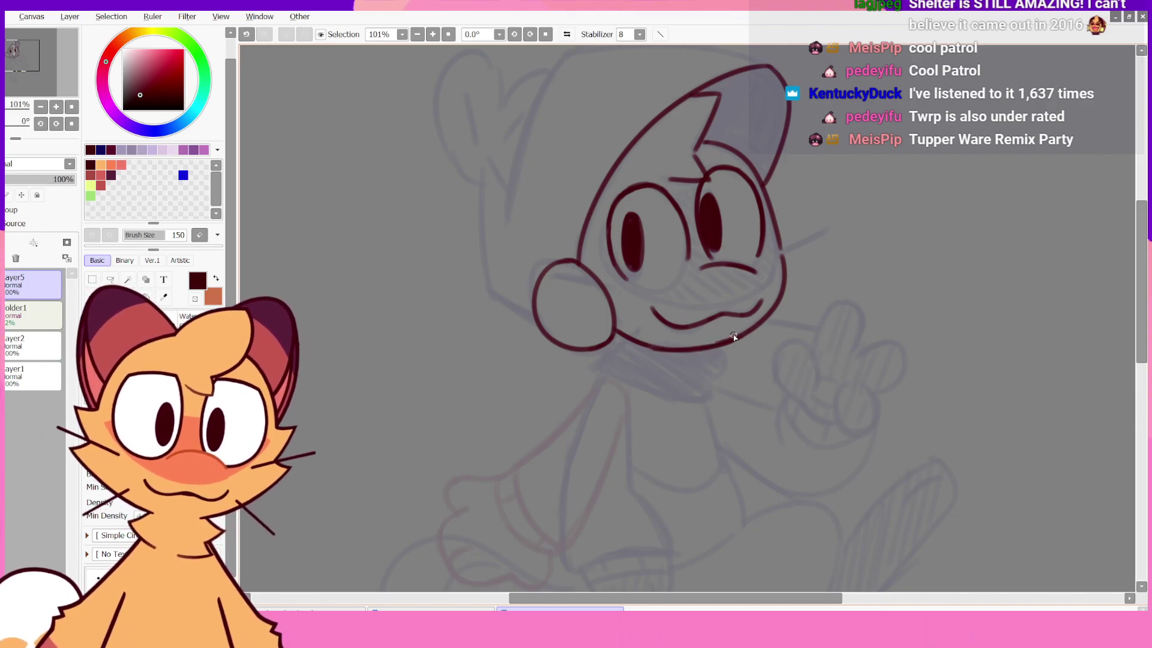
{"action": "key", "text": "ctrl+z"}
{"action": "key", "text": "ctrl+z"}
{"action": "left_click_drag", "start_coordinate": [651, 347], "coordinate": [733, 336]}
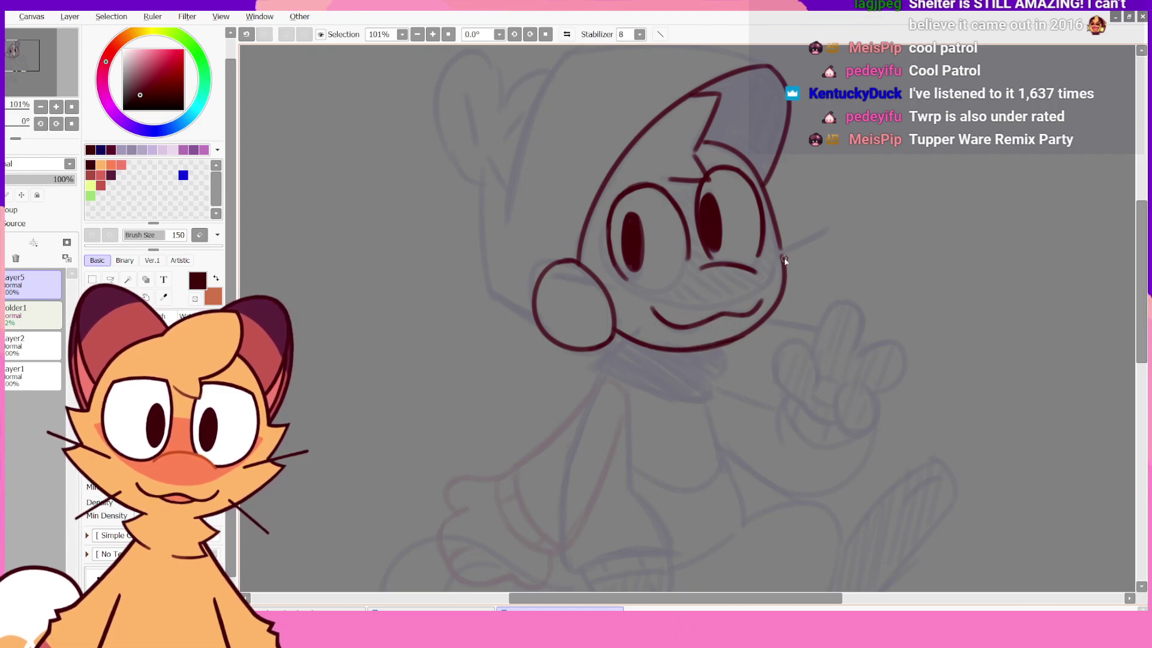
- Mirror the canvas and ink the small rounded front fold of the scarf just under the chin
{"action": "left_click", "coordinate": [568, 34]}
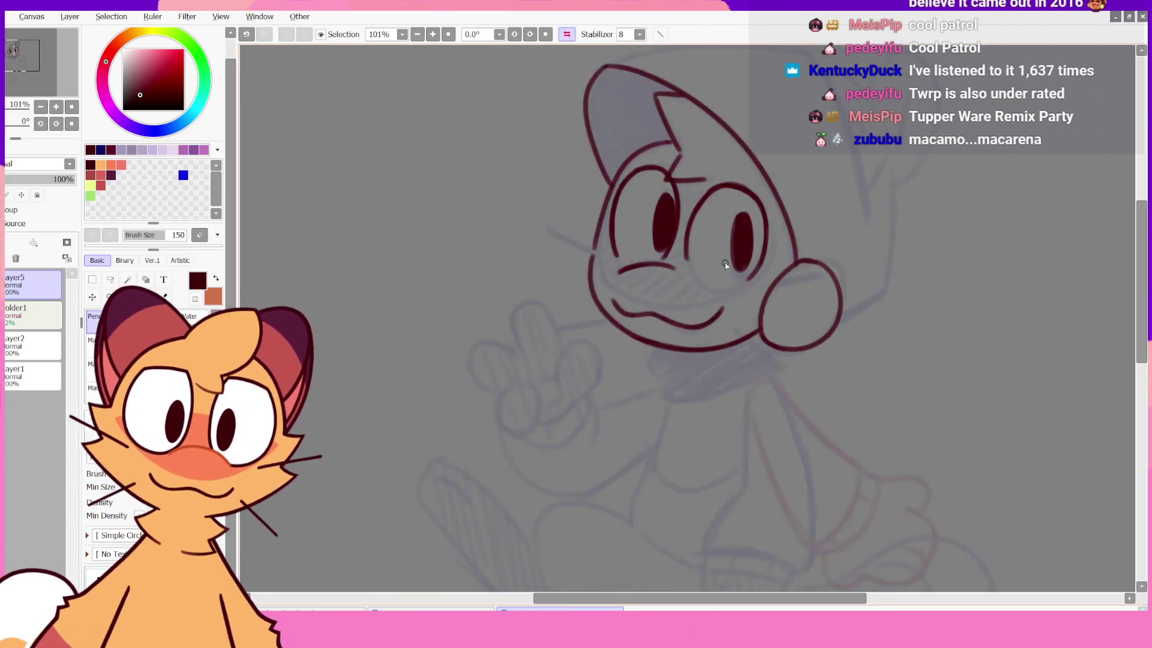
{"action": "mouse_move", "coordinate": [658, 350]}
{"action": "left_mouse_down"}
{"action": "mouse_move", "coordinate": [669, 397]}
{"action": "mouse_move", "coordinate": [742, 379]}
{"action": "left_mouse_up"}
{"action": "key", "text": "ctrl+z"}
{"action": "key", "text": "ctrl+z"}
{"action": "key", "text": "ctrl+z"}
{"action": "key", "text": "ctrl+z"}
{"action": "key", "text": "ctrl+z"}
{"action": "key", "text": "ctrl+z"}
{"action": "key", "text": "ctrl+z"}
{"action": "key", "text": "ctrl+z"}
{"action": "key", "text": "ctrl+z"}
{"action": "key", "text": "ctrl+z"}
{"action": "key", "text": "ctrl+z"}
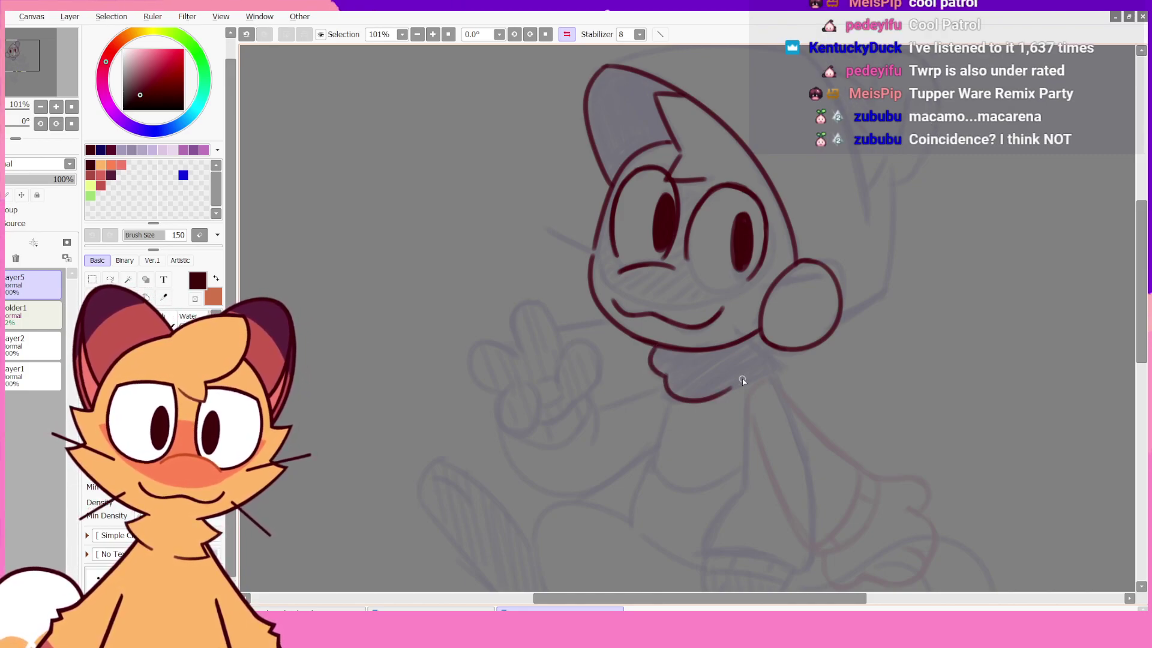
- Ink the scarf's lower edge from its front corner round to below the ear, then restore the normal orientation
{"action": "key", "text": "ctrl+z"}
{"action": "mouse_move", "coordinate": [664, 375]}
{"action": "left_mouse_down"}
{"action": "mouse_move", "coordinate": [667, 387]}
{"action": "mouse_move", "coordinate": [778, 377]}
{"action": "left_mouse_up"}
{"action": "key", "text": "ctrl+z"}
{"action": "key", "text": "ctrl+z"}
{"action": "mouse_move", "coordinate": [666, 378]}
{"action": "left_mouse_down"}
{"action": "mouse_move", "coordinate": [674, 401]}
{"action": "mouse_move", "coordinate": [752, 375]}
{"action": "left_mouse_up"}
{"action": "key", "text": "ctrl+z"}
{"action": "key", "text": "ctrl+z"}
{"action": "key", "text": "ctrl+z"}
{"action": "mouse_move", "coordinate": [673, 401]}
{"action": "left_mouse_down"}
{"action": "mouse_move", "coordinate": [747, 383]}
{"action": "mouse_move", "coordinate": [763, 345]}
{"action": "mouse_move", "coordinate": [746, 389]}
{"action": "mouse_move", "coordinate": [783, 357]}
{"action": "left_mouse_up"}
{"action": "key", "text": "ctrl+z"}
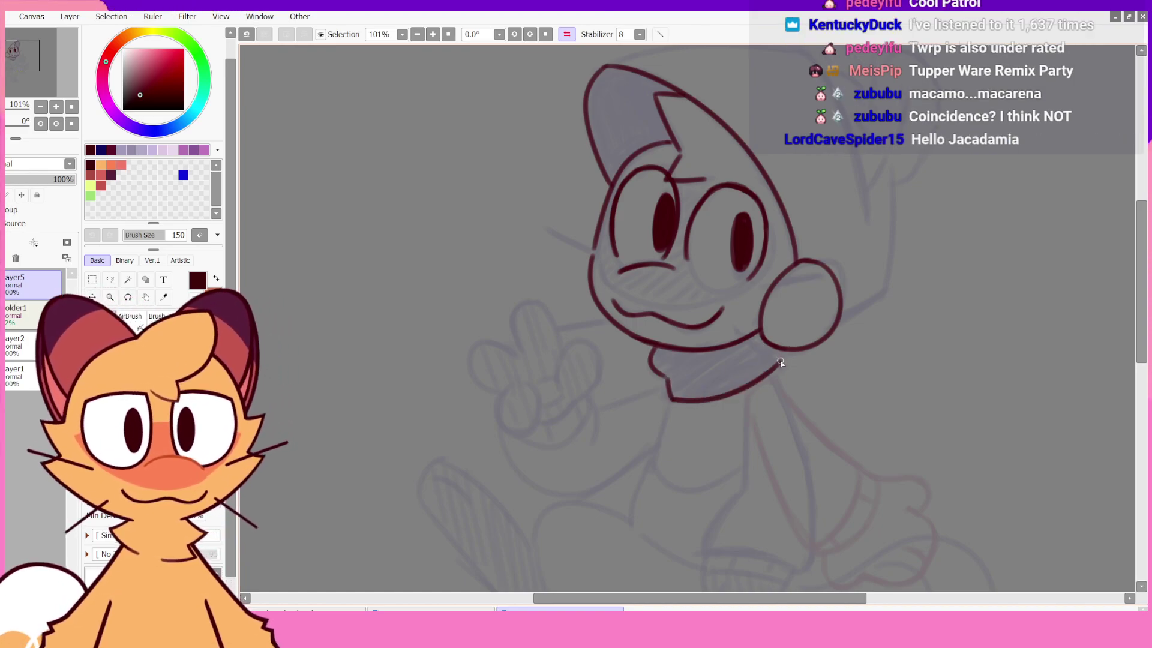
{"action": "key", "text": "h"}
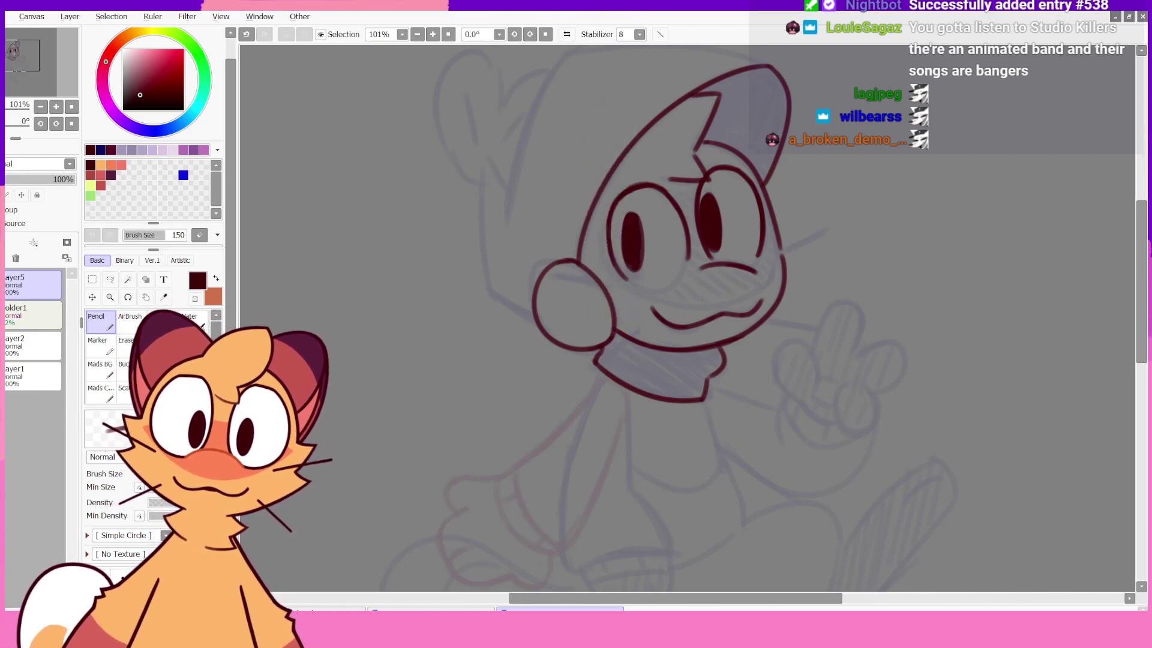
- Tidy the scarf's back corner where its short side meets the lower edge beneath the ear
{"action": "key", "text": "ctrl+z"}
{"action": "mouse_move", "coordinate": [602, 351]}
{"action": "left_mouse_down"}
{"action": "mouse_move", "coordinate": [598, 370]}
{"action": "mouse_move", "coordinate": [601, 355]}
{"action": "left_mouse_up"}
{"action": "key", "text": "ctrl+z"}
{"action": "key", "text": "ctrl+z"}
{"action": "key", "text": "e"}
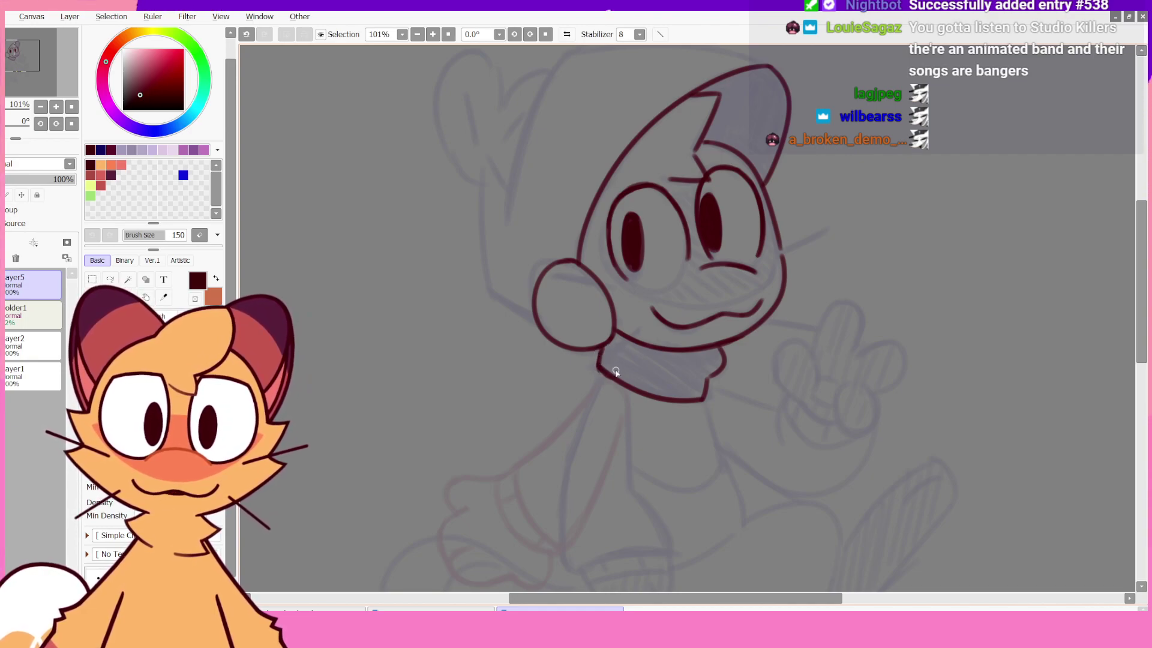
{"action": "key", "text": "ctrl+z"}
{"action": "key", "text": "ctrl+z"}
{"action": "key", "text": "ctrl+y"}
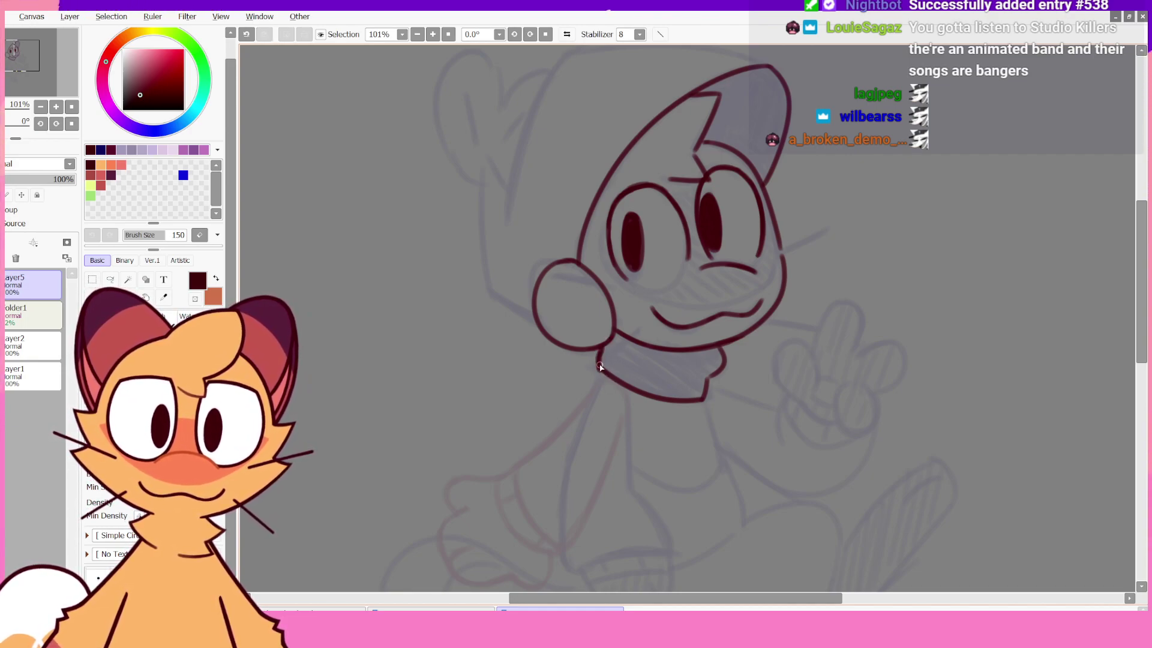
{"action": "key", "text": "ctrl+z"}
{"action": "key", "text": "ctrl+y"}
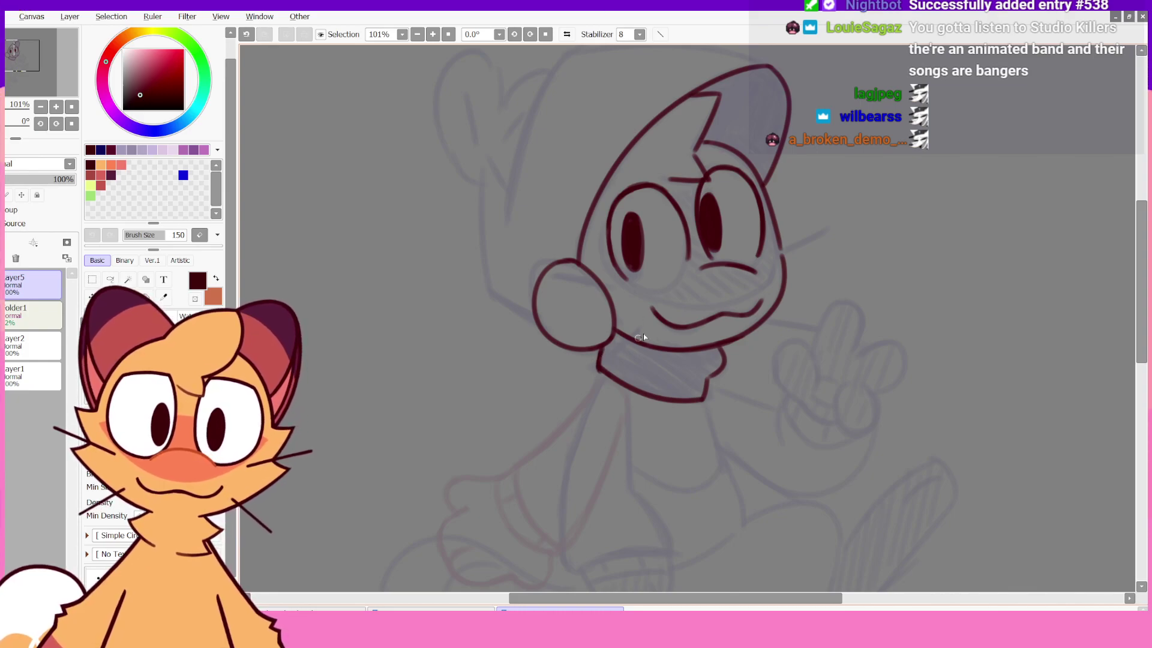
- Ink the front contour of the torso from the scarf's front corner down over the chest to the belly
{"action": "left_click_drag", "start_coordinate": [753, 318], "coordinate": [690, 214]}
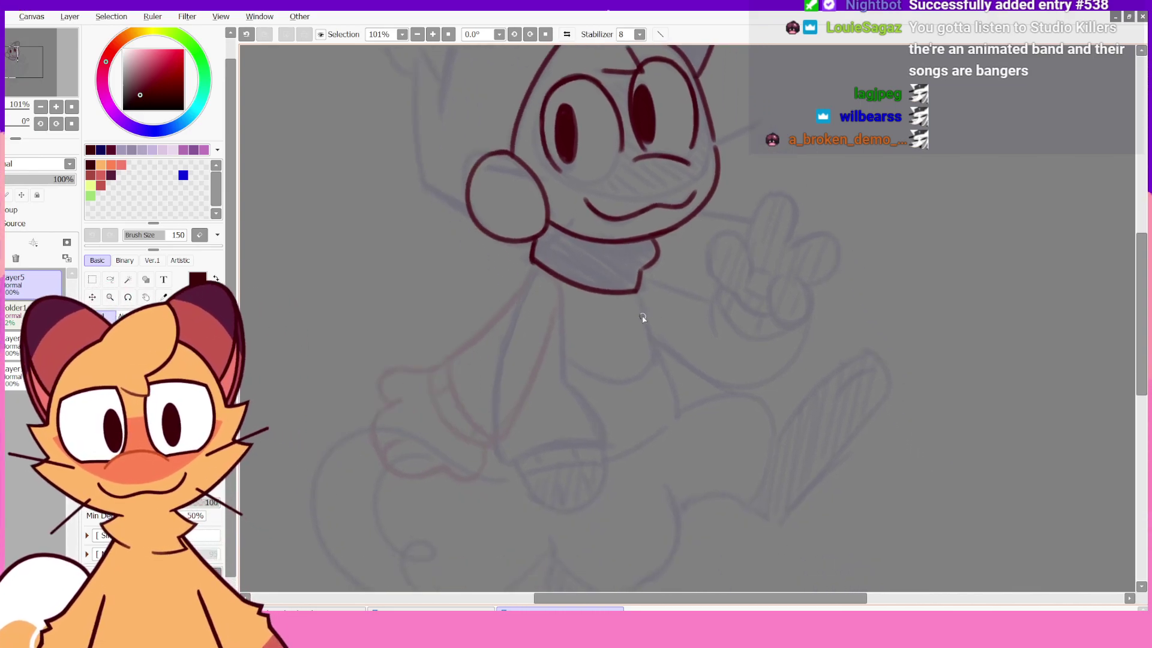
{"action": "key", "text": "ctrl+z"}
{"action": "key", "text": "ctrl+z"}
{"action": "left_click_drag", "start_coordinate": [637, 297], "coordinate": [657, 358]}
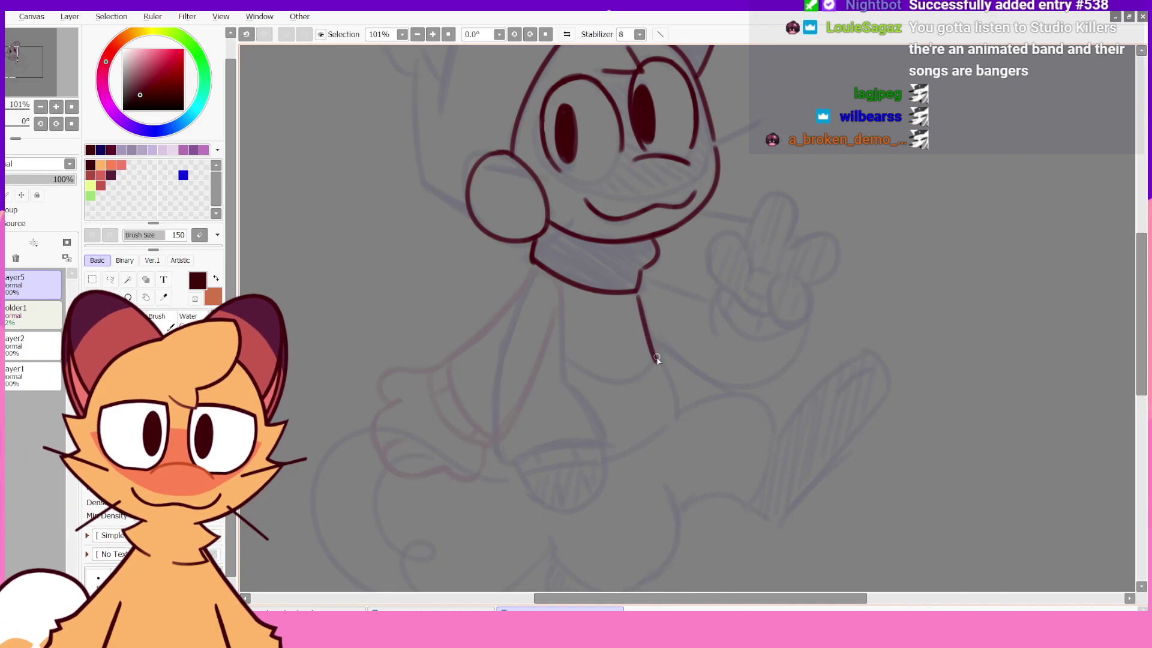
{"action": "key", "text": "ctrl+z"}
{"action": "mouse_move", "coordinate": [640, 300]}
{"action": "left_mouse_down"}
{"action": "mouse_move", "coordinate": [681, 411]}
{"action": "mouse_move", "coordinate": [676, 397]}
{"action": "left_mouse_up"}
{"action": "key", "text": "ctrl+z"}
{"action": "key", "text": "ctrl+z"}
{"action": "key", "text": "ctrl+z"}
{"action": "left_click_drag", "start_coordinate": [639, 303], "coordinate": [679, 414]}
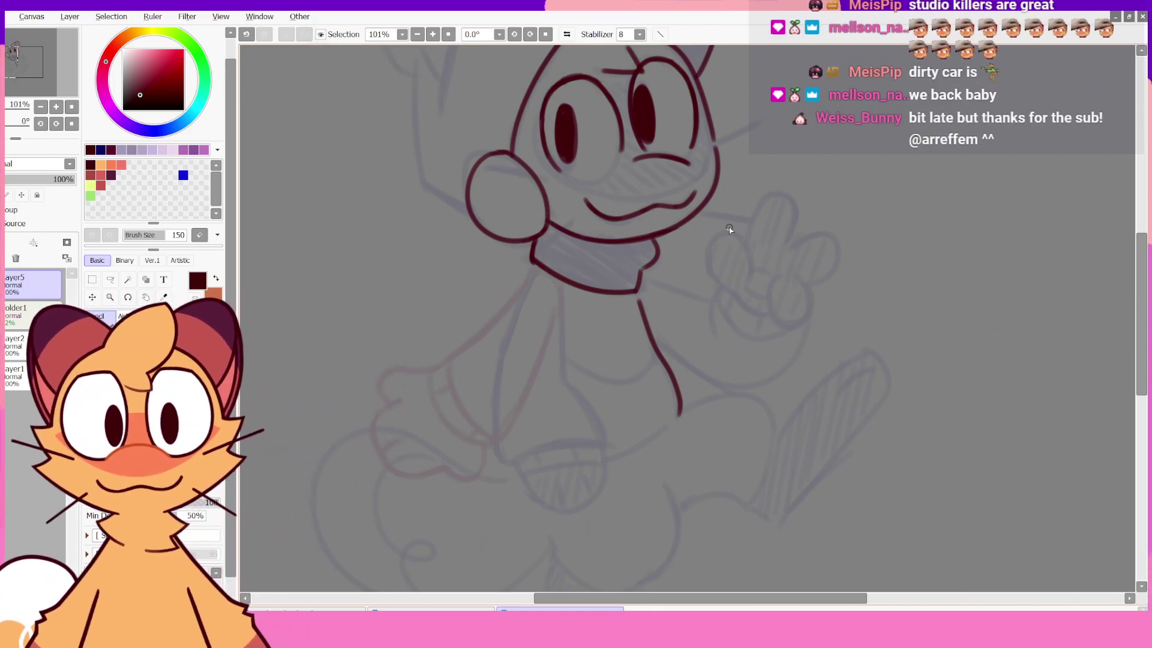
- Mirror the canvas and touch up the lower front corner of the scarf above the chest line
{"action": "left_click", "coordinate": [567, 34]}
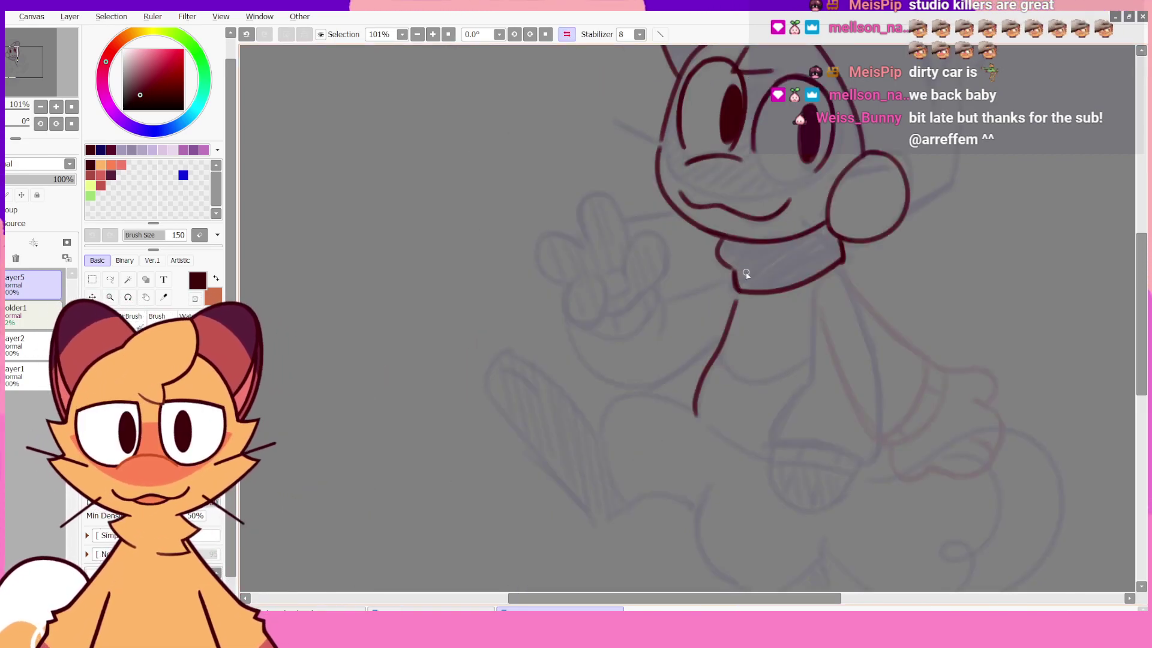
{"action": "key", "text": "ctrl+z"}
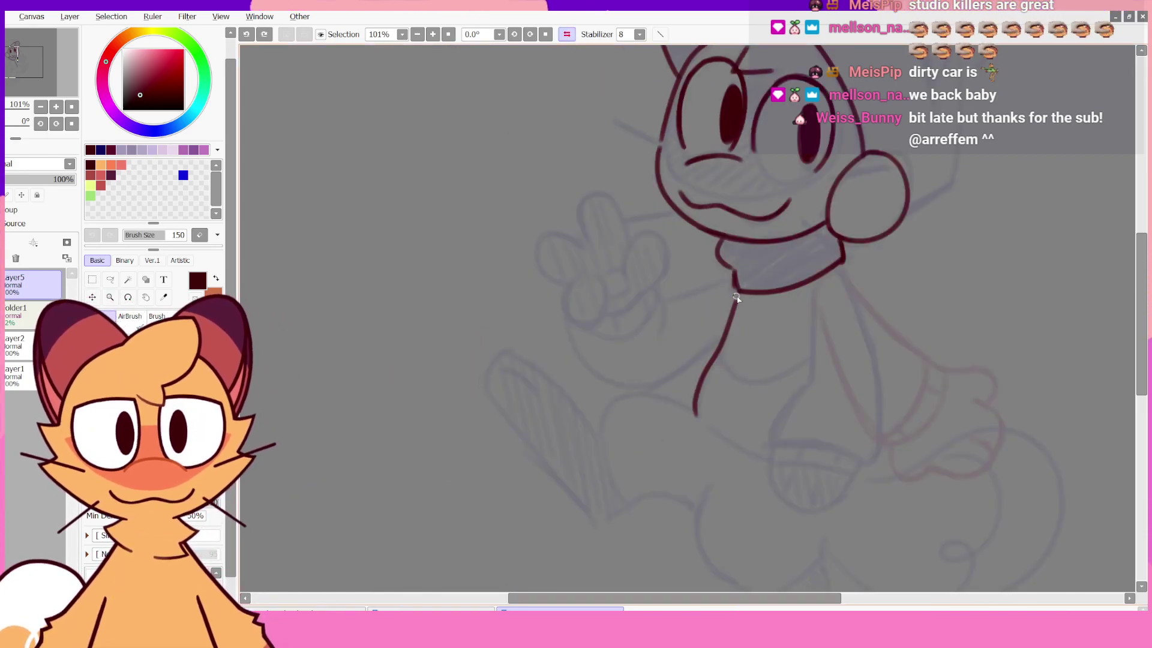
{"action": "left_click_drag", "start_coordinate": [734, 271], "coordinate": [742, 293]}
{"action": "key", "text": "ctrl+z"}
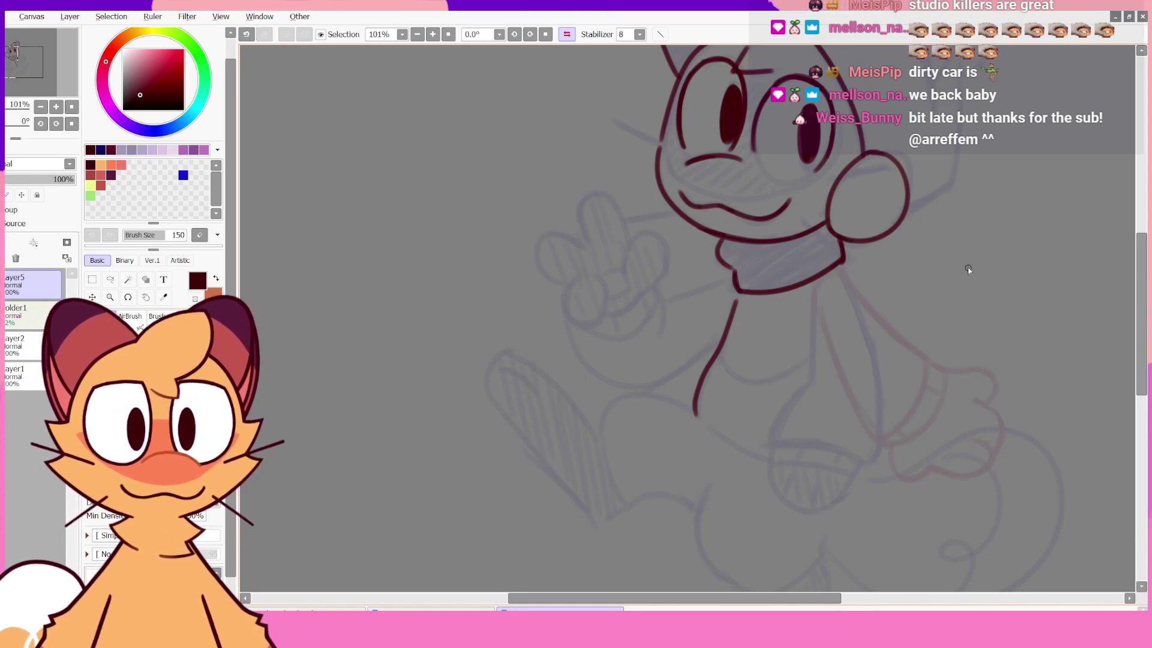
- Ink the torso's curved bottom edge from the end of the belly line to the back, then restore the normal orientation
{"action": "left_click_drag", "start_coordinate": [695, 414], "coordinate": [830, 457]}
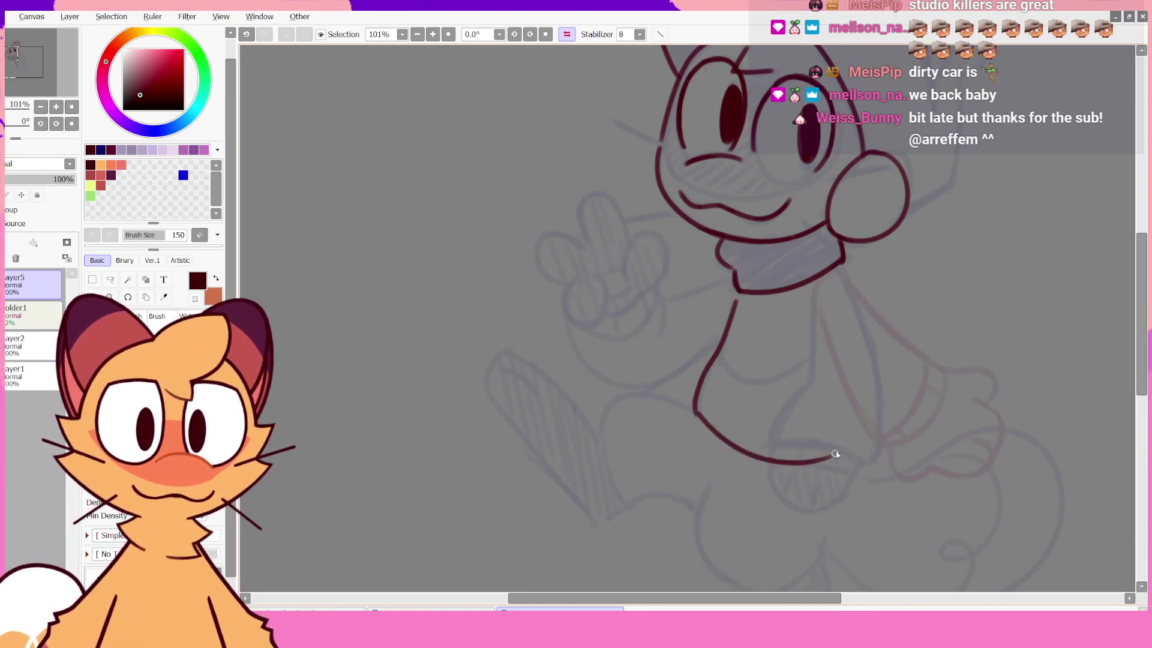
{"action": "key", "text": "ctrl+z"}
{"action": "left_click_drag", "start_coordinate": [690, 414], "coordinate": [876, 465]}
{"action": "key", "text": "ctrl+z"}
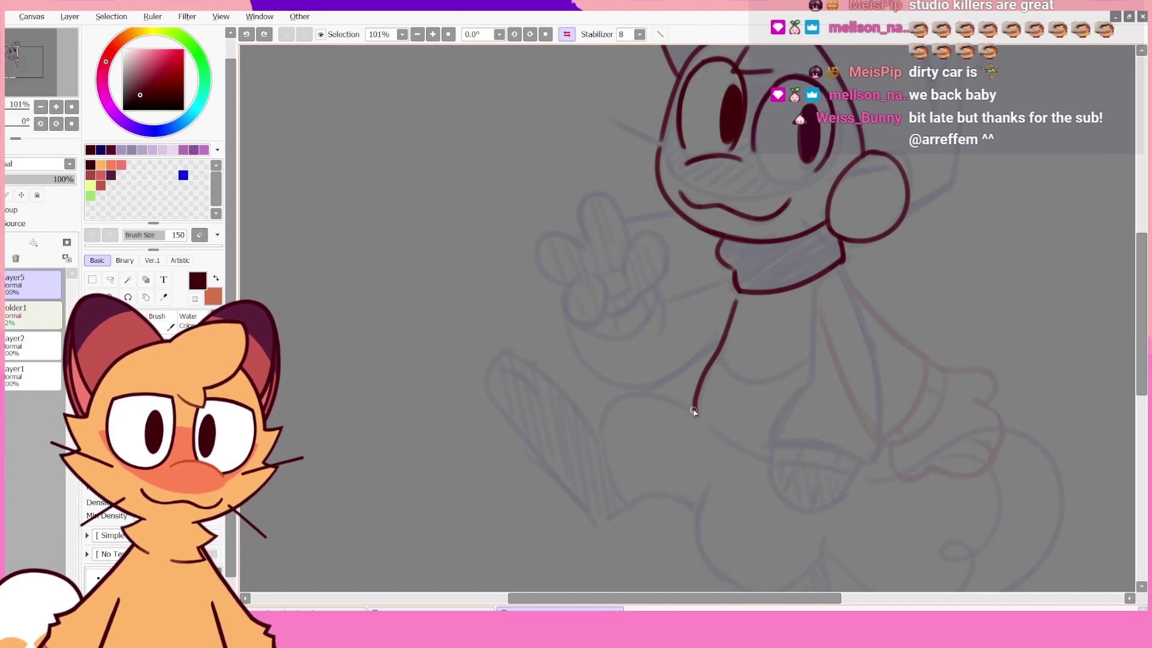
{"action": "left_click_drag", "start_coordinate": [694, 412], "coordinate": [864, 466]}
{"action": "key", "text": "ctrl+z"}
{"action": "left_click_drag", "start_coordinate": [699, 420], "coordinate": [842, 465]}
{"action": "key", "text": "ctrl+z"}
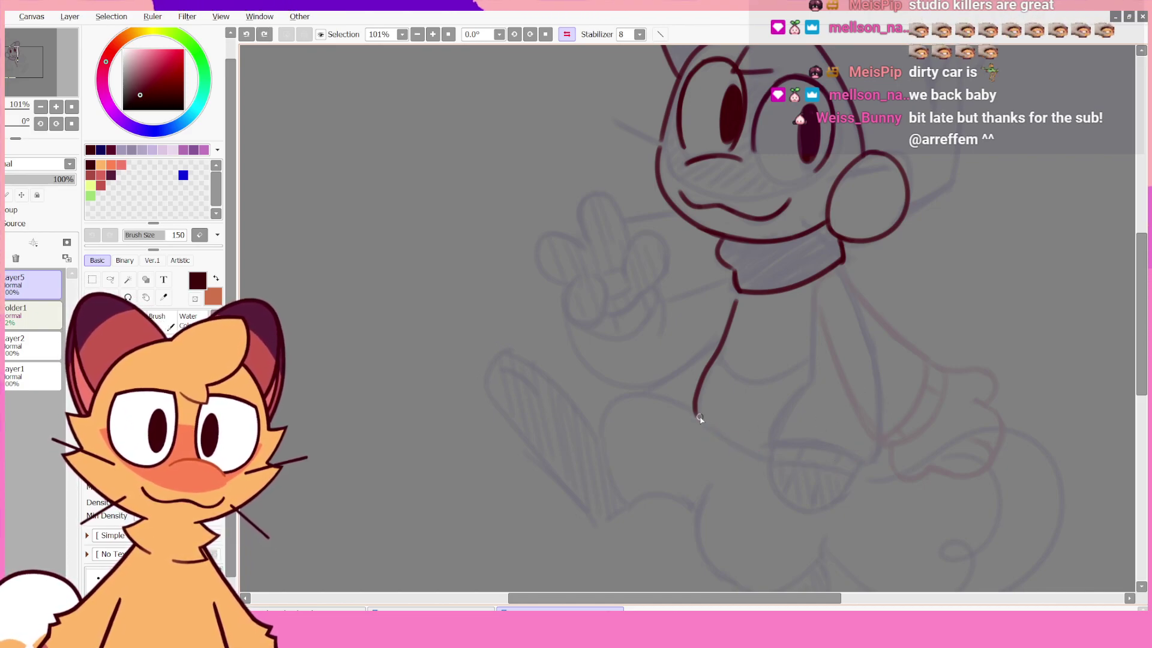
{"action": "left_click_drag", "start_coordinate": [699, 418], "coordinate": [888, 444]}
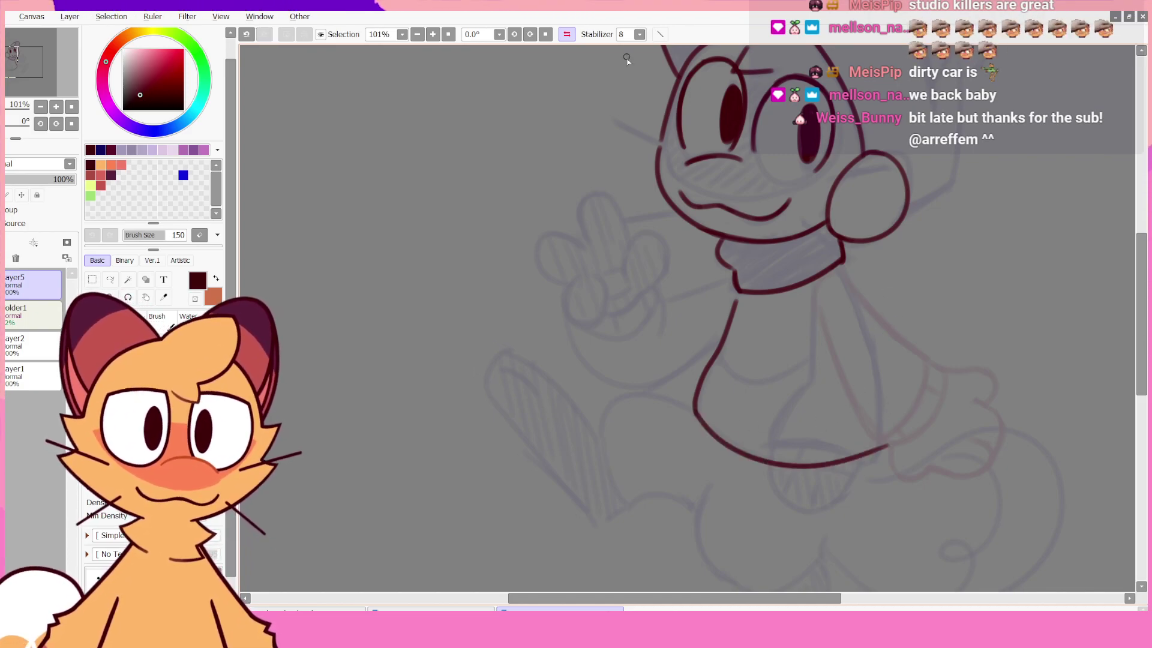
{"action": "left_click", "coordinate": [567, 34]}
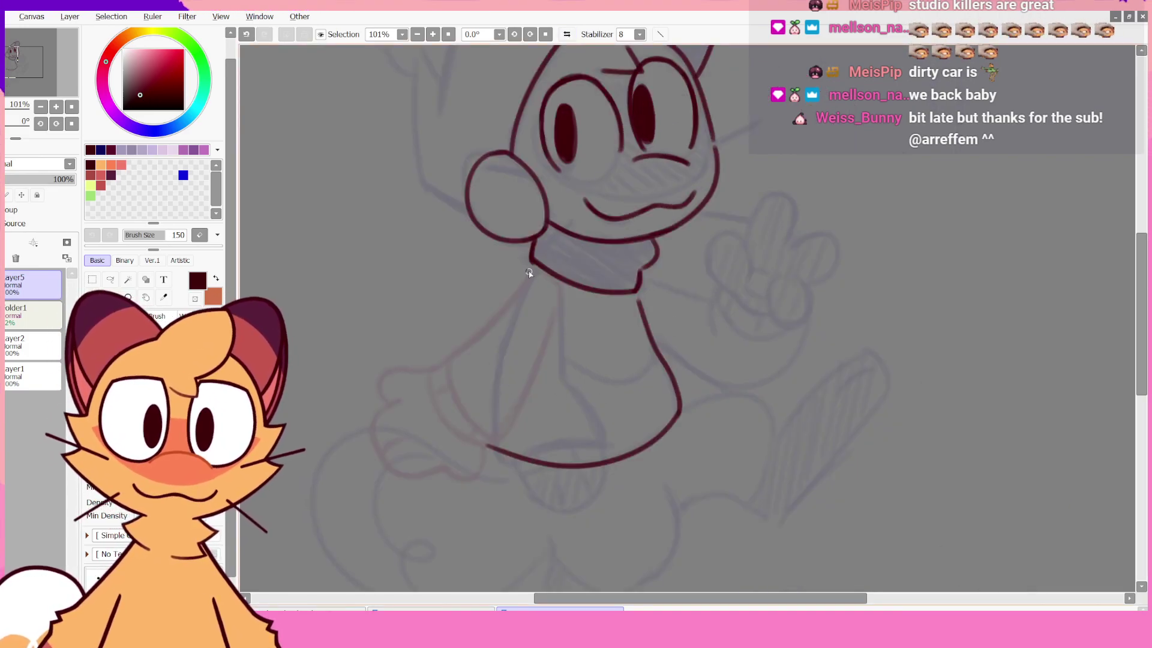
- Ink the back contour of the torso from beneath the scarf down to the bottom edge and close their corner
{"action": "mouse_move", "coordinate": [528, 271]}
{"action": "left_mouse_down"}
{"action": "mouse_move", "coordinate": [501, 401]}
{"action": "mouse_move", "coordinate": [512, 450]}
{"action": "left_mouse_up"}
{"action": "key", "text": "ctrl+z"}
{"action": "left_click_drag", "start_coordinate": [530, 270], "coordinate": [514, 447]}
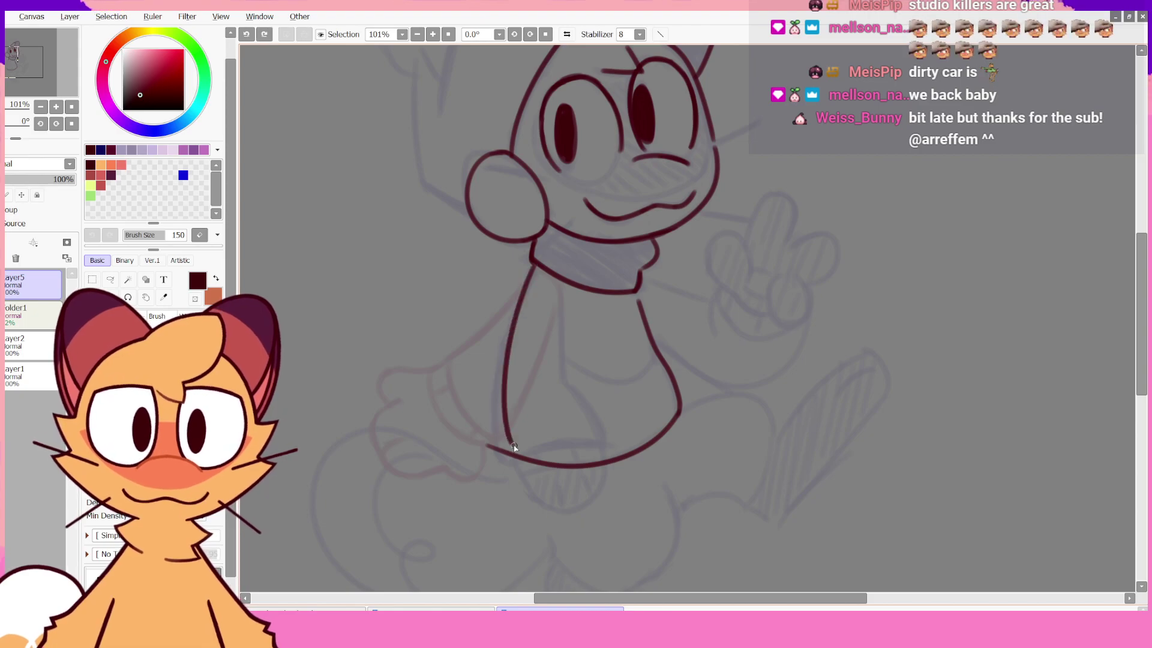
{"action": "key", "text": "ctrl+z"}
{"action": "left_click_drag", "start_coordinate": [529, 269], "coordinate": [505, 471]}
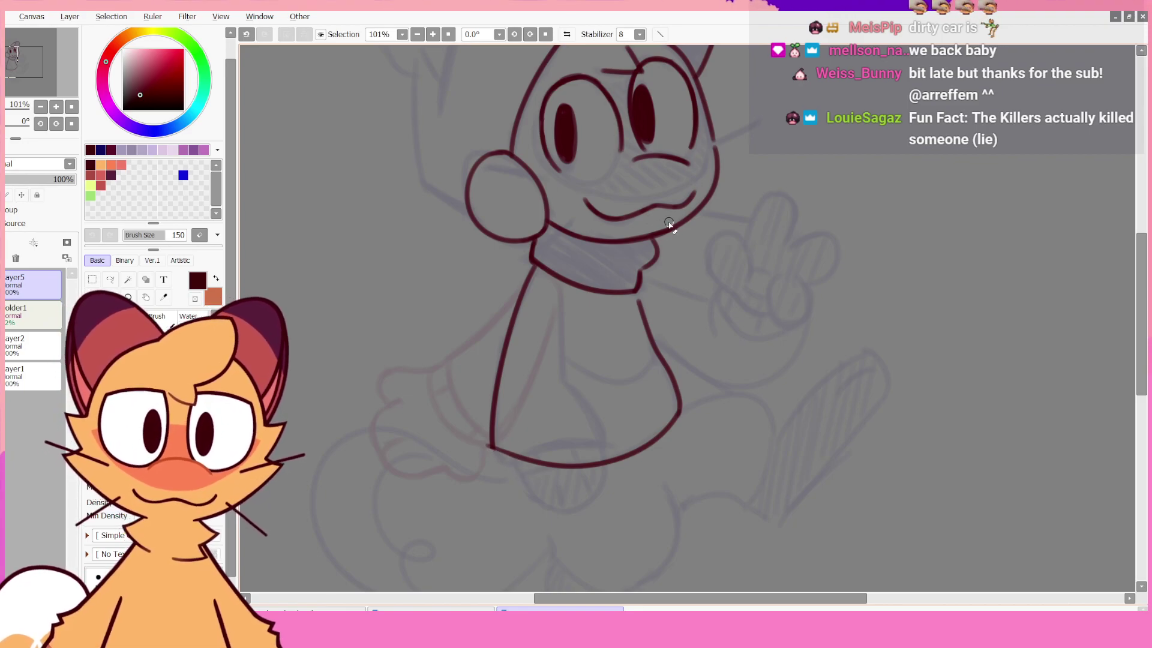
{"action": "key", "text": "ctrl+z"}
{"action": "left_click_drag", "start_coordinate": [499, 457], "coordinate": [514, 460]}
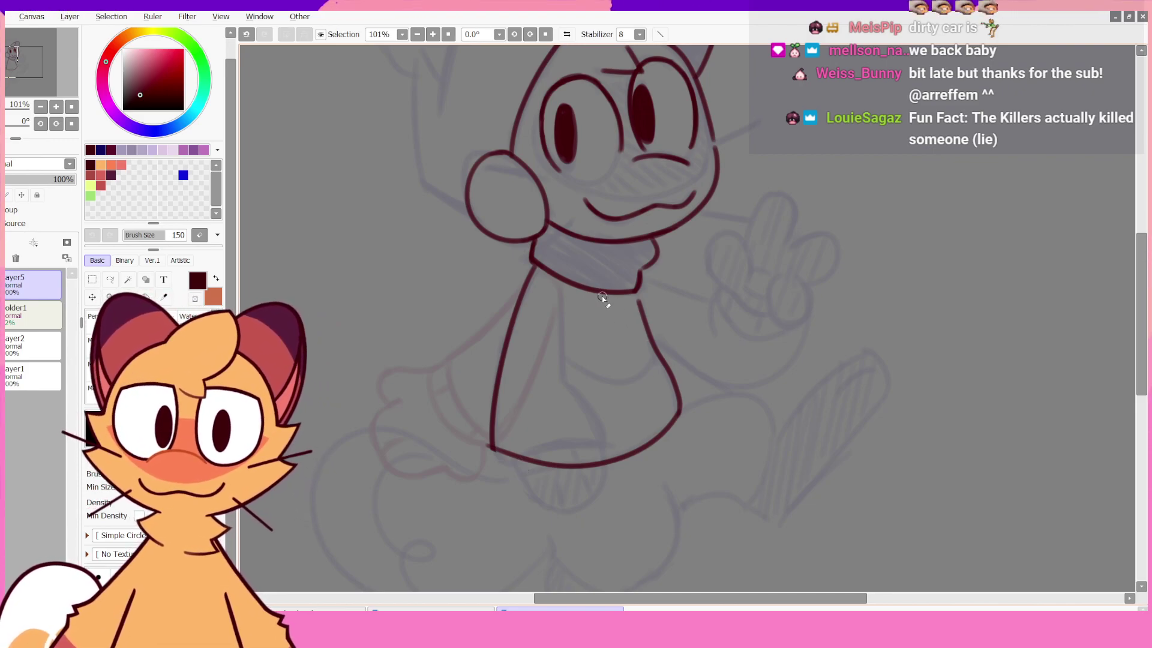
- Ink a curved band line across the middle of the torso from the front contour to the back contour
{"action": "key", "text": "n"}
{"action": "mouse_move", "coordinate": [526, 351]}
{"action": "left_mouse_down"}
{"action": "mouse_move", "coordinate": [643, 380]}
{"action": "mouse_move", "coordinate": [678, 351]}
{"action": "mouse_move", "coordinate": [597, 382]}
{"action": "mouse_move", "coordinate": [659, 359]}
{"action": "left_mouse_up"}
{"action": "key", "text": "ctrl+z"}
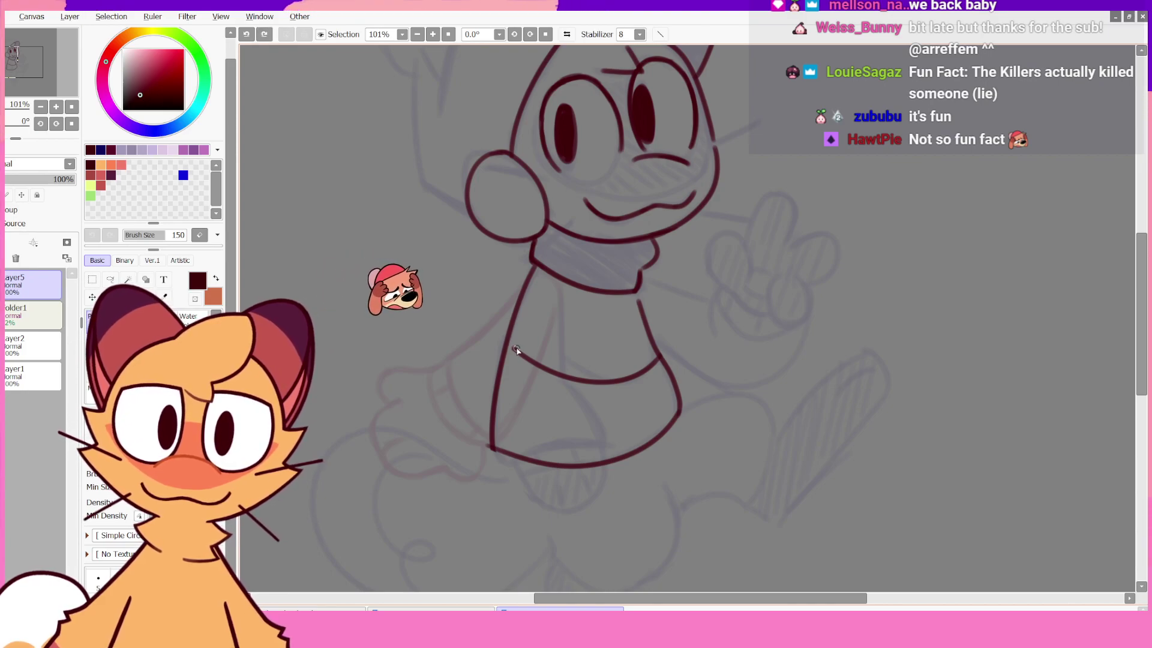
{"action": "left_click_drag", "start_coordinate": [516, 349], "coordinate": [509, 343]}
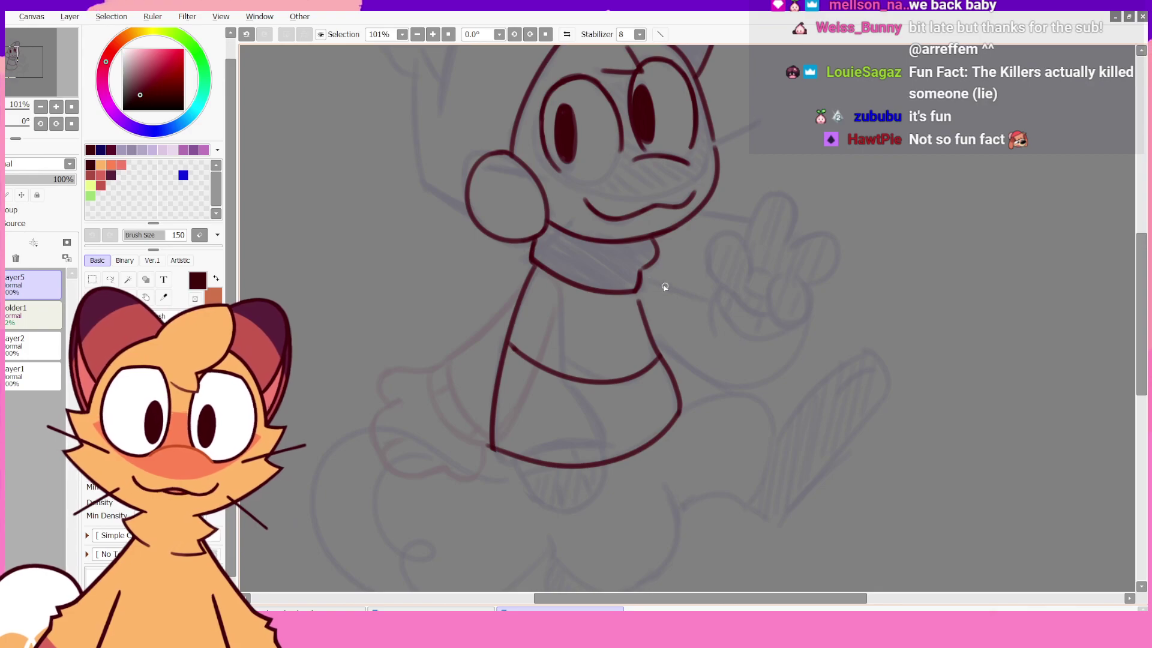
- Ink the upper edge of the raised arm as a line from the scarf's front corner to the wrist, checking it mirrored
{"action": "left_click_drag", "start_coordinate": [643, 278], "coordinate": [713, 300]}
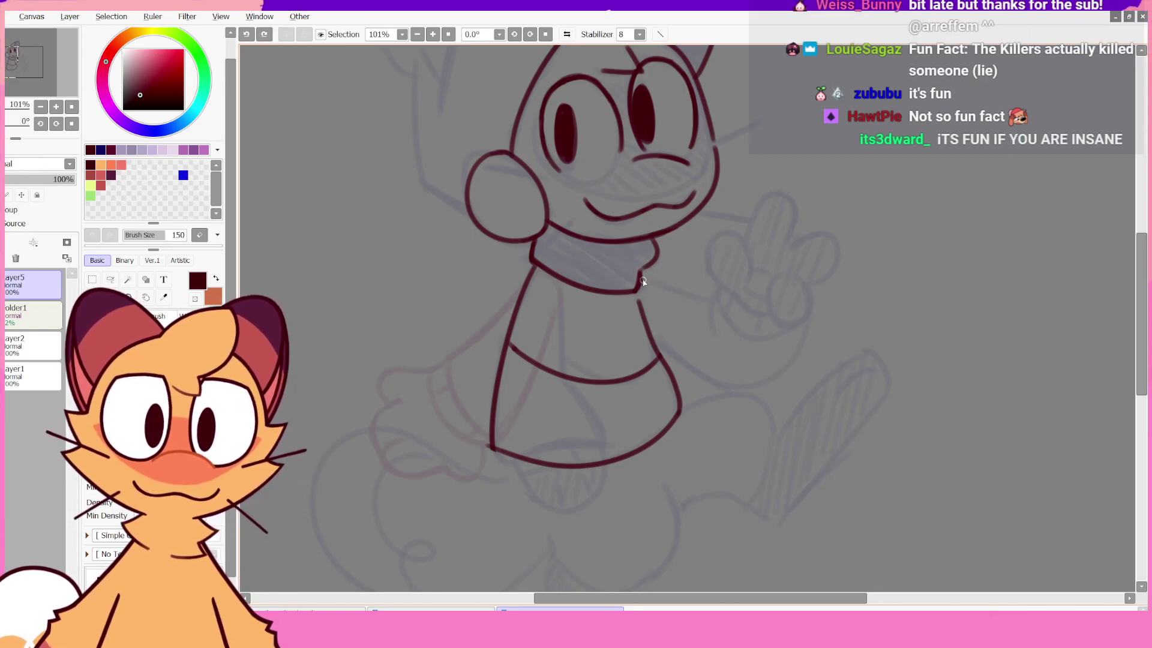
{"action": "key", "text": "ctrl+z"}
{"action": "left_click_drag", "start_coordinate": [643, 280], "coordinate": [721, 294]}
{"action": "key", "text": "ctrl+z"}
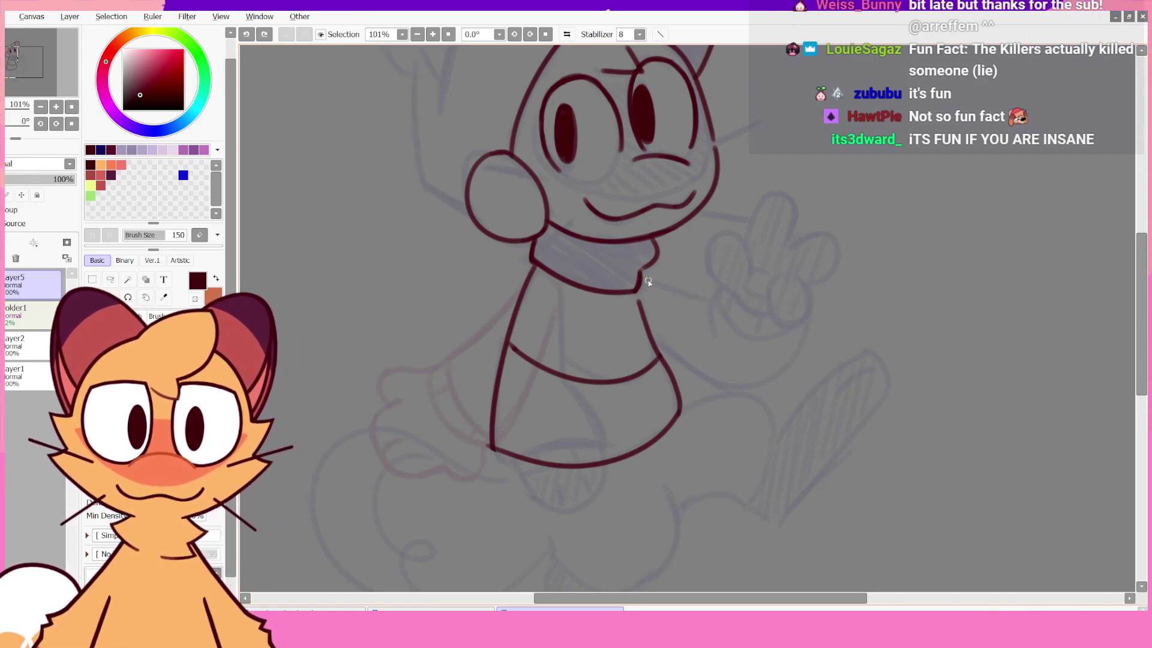
{"action": "left_click_drag", "start_coordinate": [642, 279], "coordinate": [712, 302]}
{"action": "left_click", "coordinate": [570, 35]}
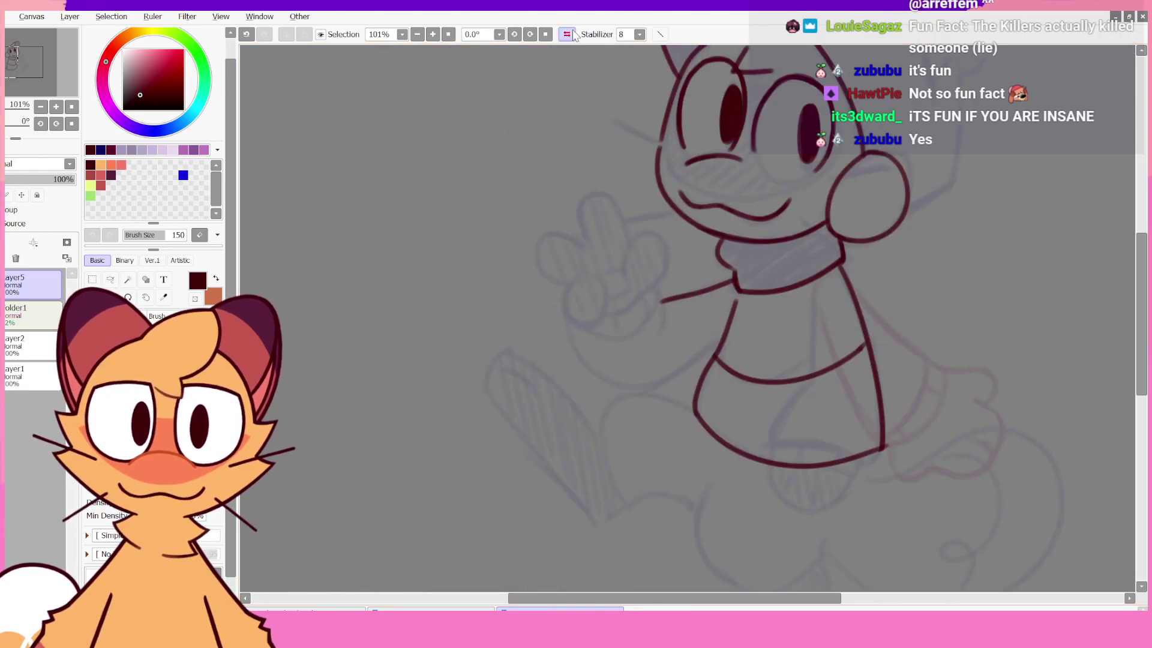
{"action": "key", "text": "ctrl+z"}
{"action": "mouse_move", "coordinate": [732, 278]}
{"action": "left_mouse_down"}
{"action": "mouse_move", "coordinate": [664, 292]}
{"action": "mouse_move", "coordinate": [685, 296]}
{"action": "mouse_move", "coordinate": [653, 309]}
{"action": "left_mouse_up"}
{"action": "key", "text": "ctrl+z"}
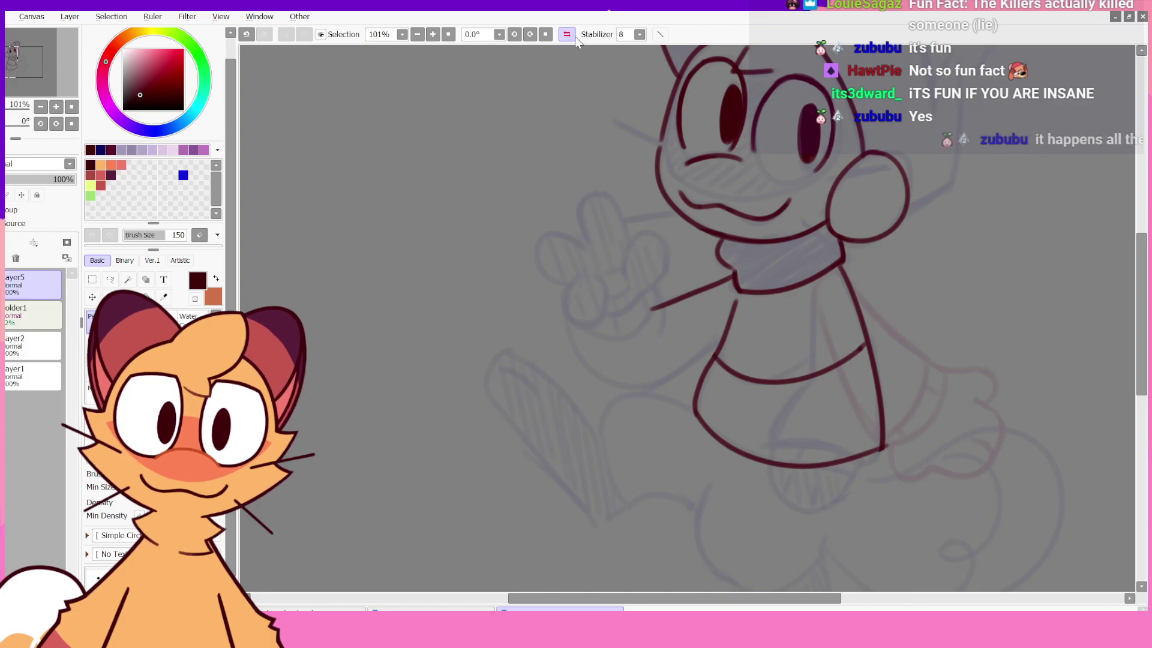
{"action": "key", "text": "h"}
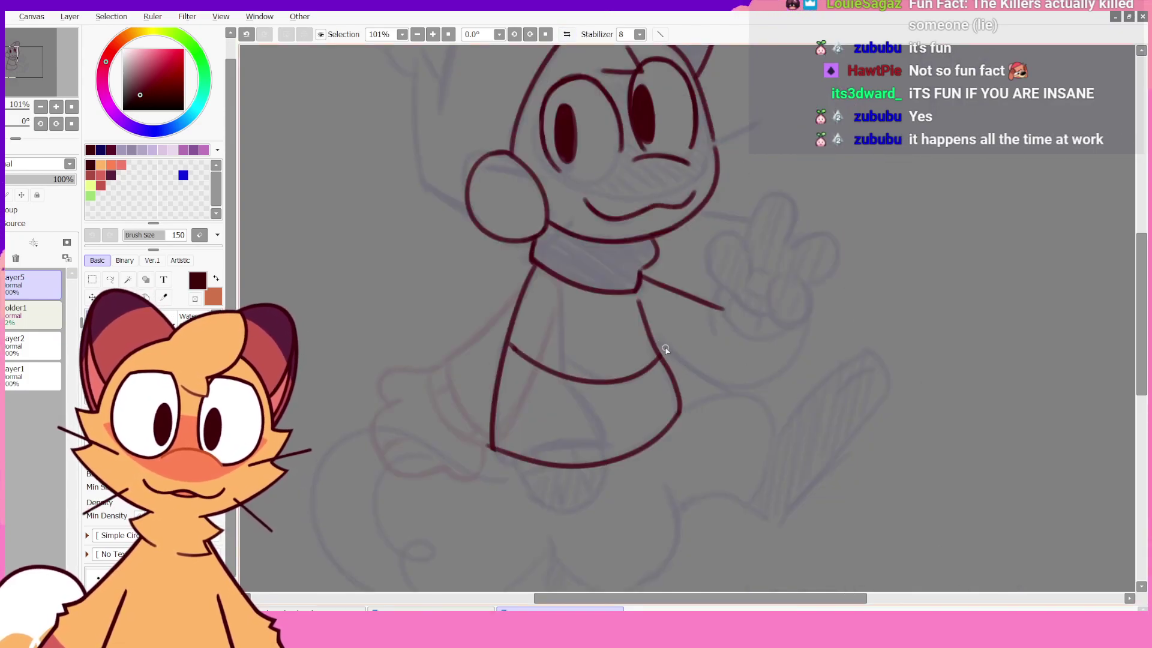
- Ink the arm's curved underside from the torso front up to the hand's outer side, and a short cuff line across the wrist
{"action": "left_click_drag", "start_coordinate": [651, 337], "coordinate": [736, 386]}
{"action": "key", "text": "ctrl+z"}
{"action": "mouse_move", "coordinate": [650, 335]}
{"action": "left_mouse_down"}
{"action": "mouse_move", "coordinate": [741, 389]}
{"action": "mouse_move", "coordinate": [778, 382]}
{"action": "left_mouse_up"}
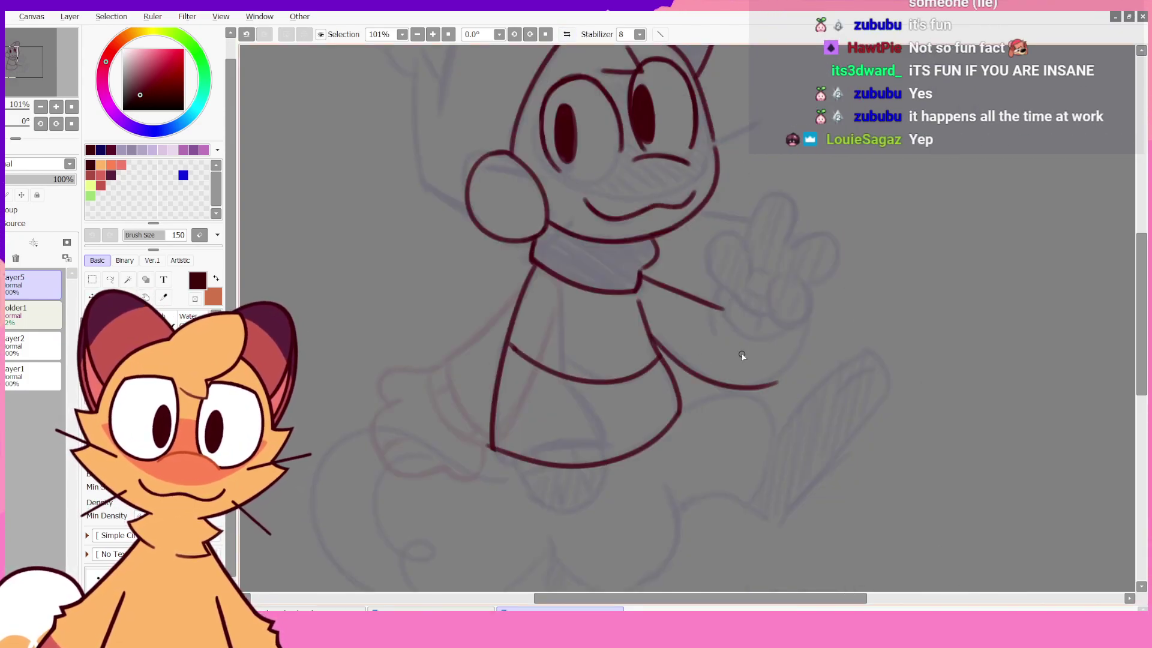
{"action": "key", "text": "ctrl+z"}
{"action": "left_click_drag", "start_coordinate": [652, 339], "coordinate": [804, 347]}
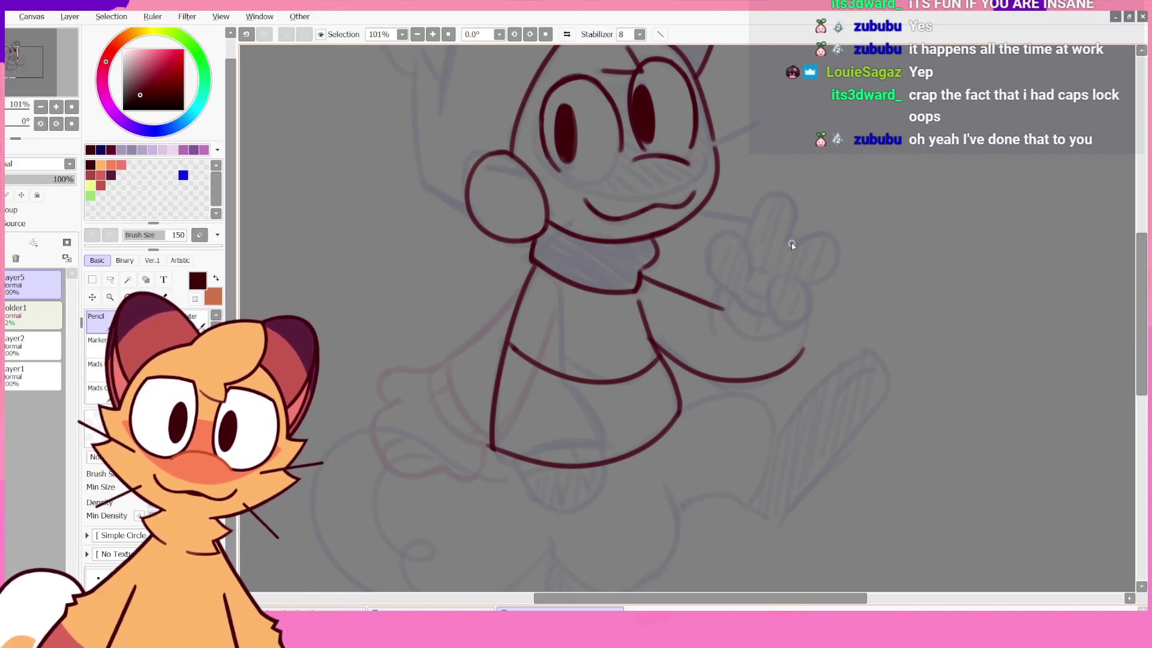
{"action": "left_click", "coordinate": [567, 34]}
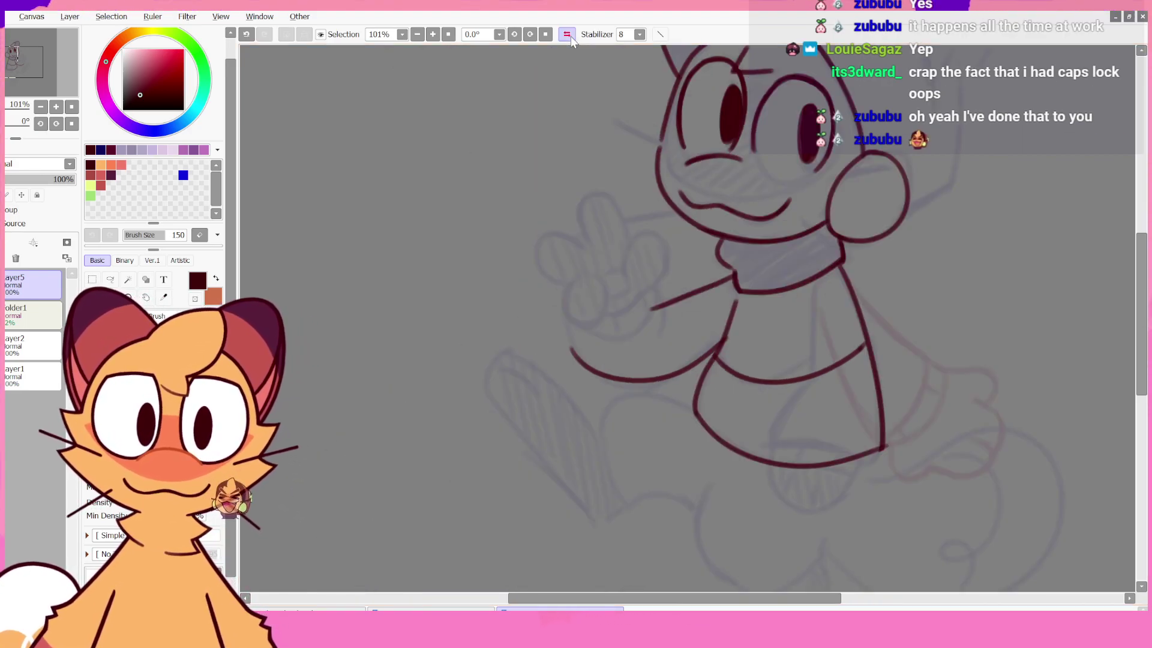
{"action": "key", "text": "ctrl+z"}
{"action": "mouse_move", "coordinate": [574, 325]}
{"action": "left_mouse_down"}
{"action": "mouse_move", "coordinate": [575, 354]}
{"action": "mouse_move", "coordinate": [667, 344]}
{"action": "mouse_move", "coordinate": [640, 385]}
{"action": "mouse_move", "coordinate": [720, 344]}
{"action": "left_mouse_up"}
{"action": "key", "text": "ctrl+z"}
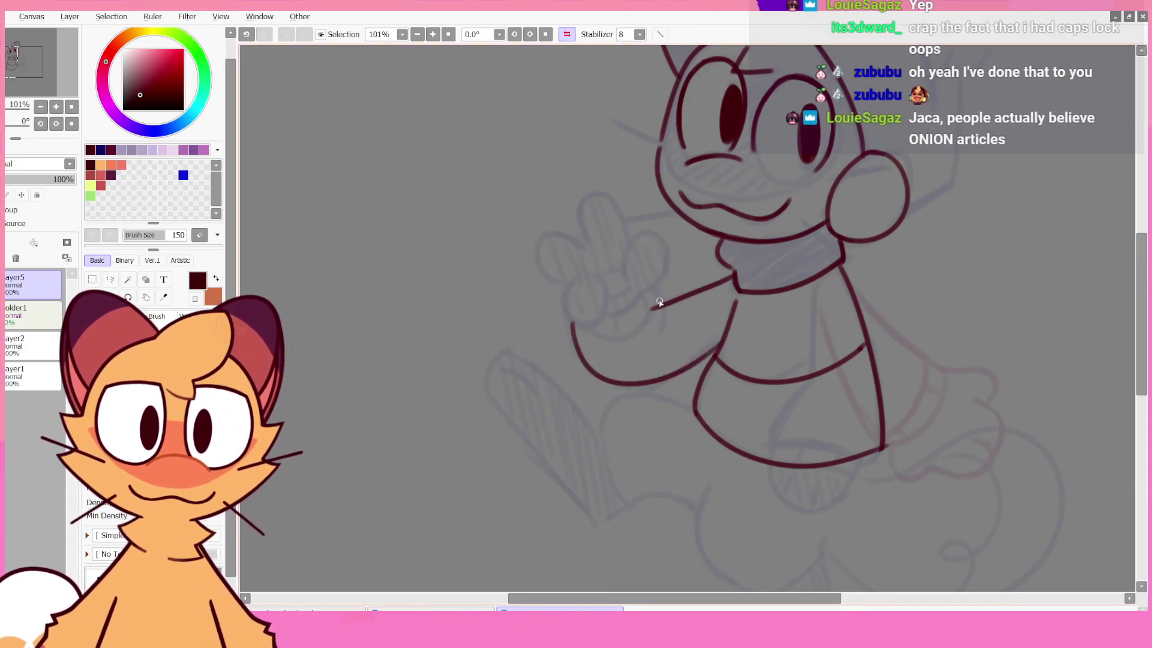
{"action": "left_click_drag", "start_coordinate": [665, 305], "coordinate": [660, 337]}
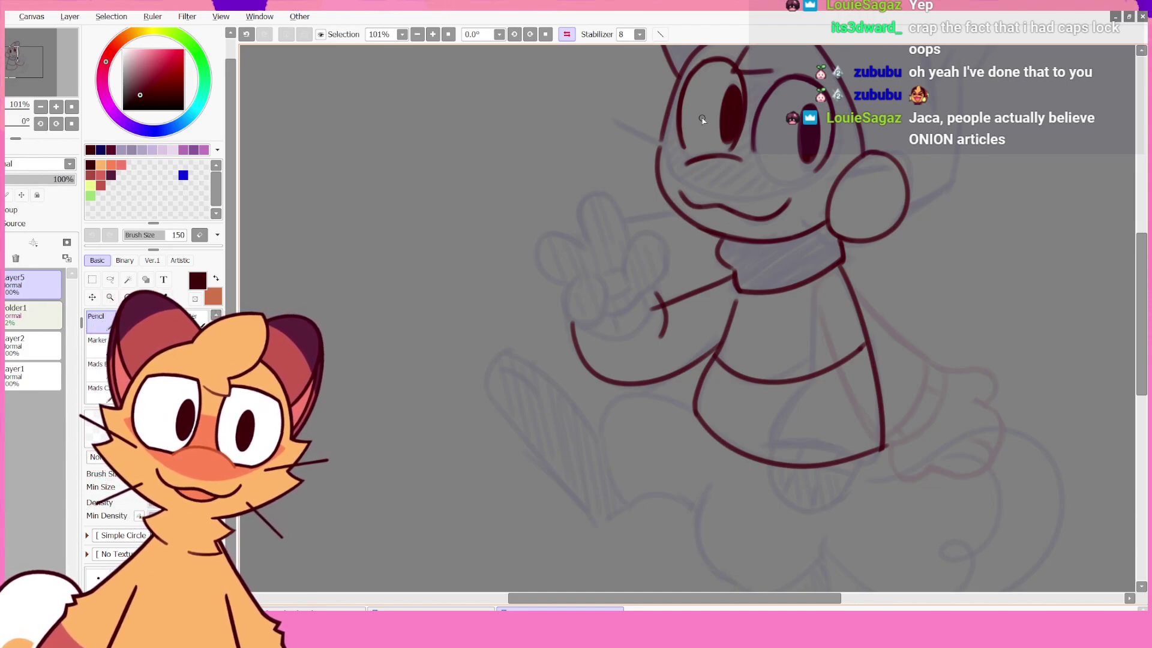
{"action": "left_click", "coordinate": [567, 35]}
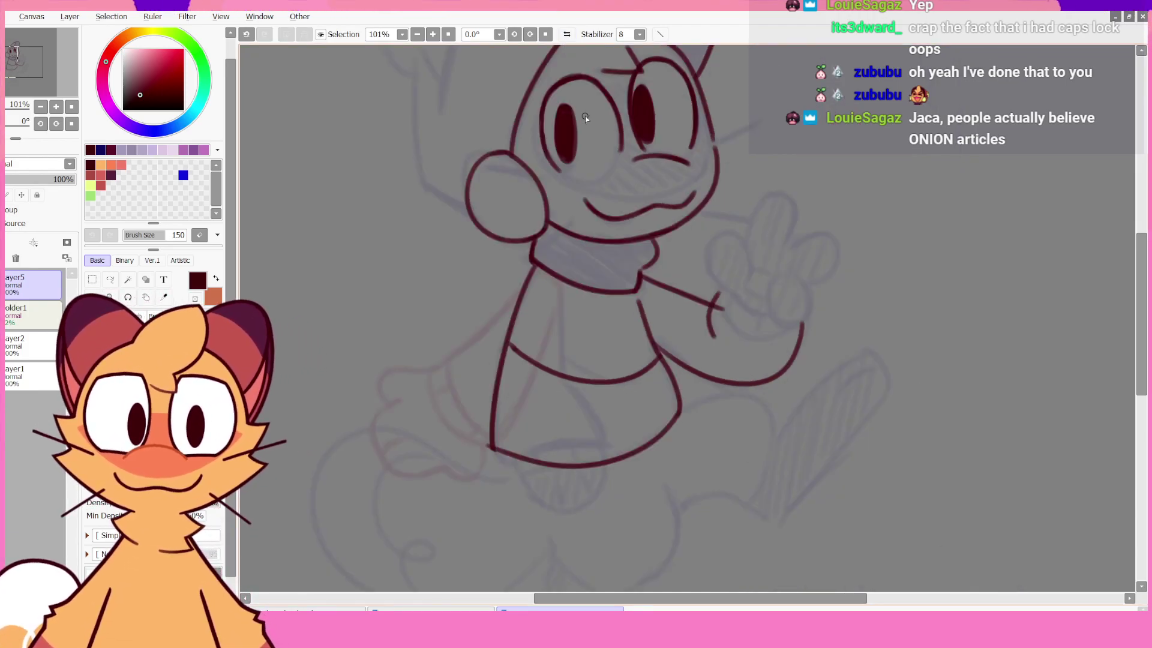
- Ink the rounded outline of the finger nearest the face, starting from the wrist line
{"action": "left_click_drag", "start_coordinate": [720, 291], "coordinate": [741, 238]}
{"action": "key", "text": "ctrl+z"}
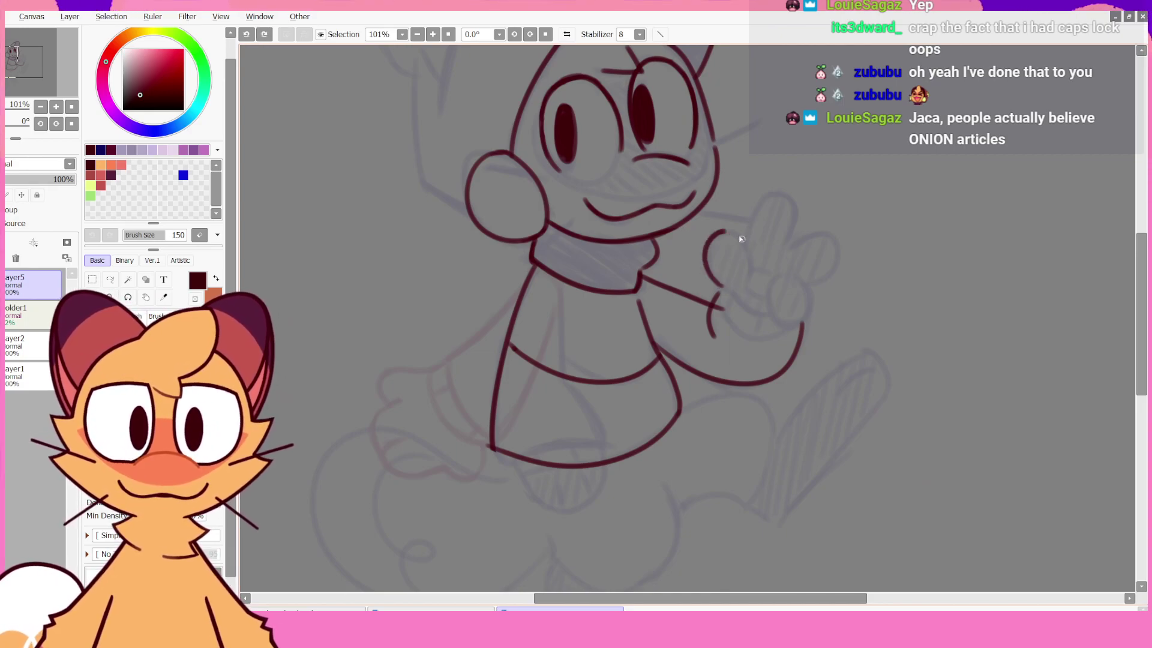
{"action": "key", "text": "ctrl+z"}
{"action": "key", "text": "ctrl+z"}
{"action": "mouse_move", "coordinate": [716, 284]}
{"action": "left_mouse_down"}
{"action": "mouse_move", "coordinate": [747, 265]}
{"action": "mouse_move", "coordinate": [749, 292]}
{"action": "left_mouse_up"}
{"action": "key", "text": "ctrl+z"}
{"action": "key", "text": "ctrl+z"}
{"action": "key", "text": "ctrl+z"}
{"action": "key", "text": "ctrl+z"}
{"action": "key", "text": "ctrl+z"}
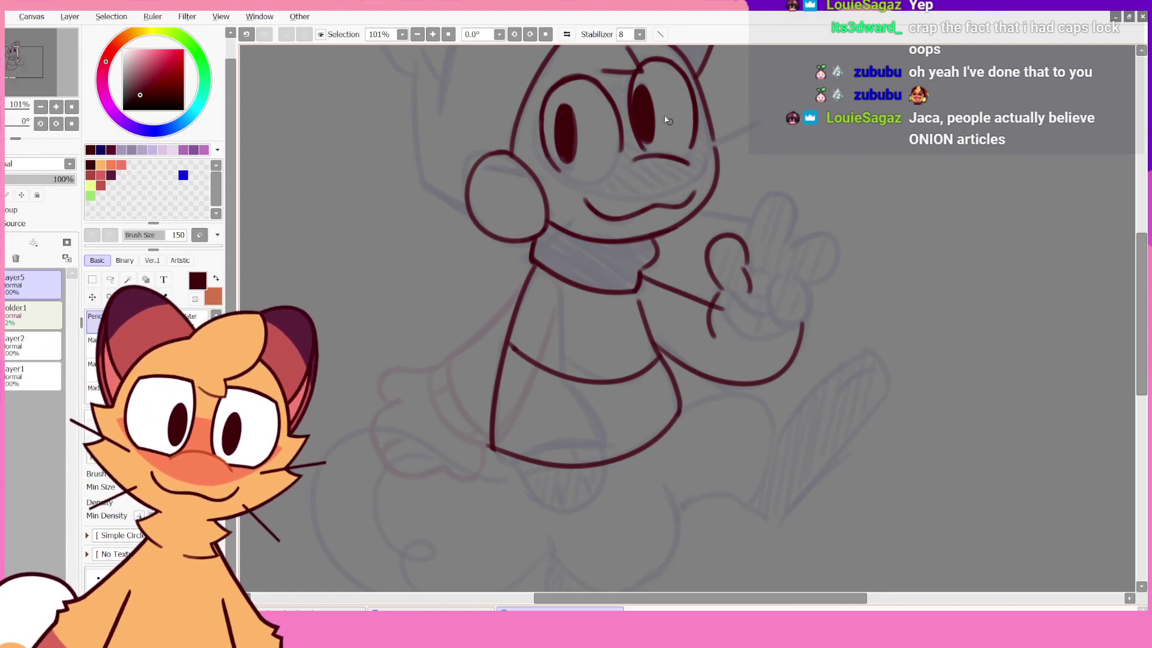
- Refine the inner edge of the finger nearest the face in mirrored and normal view, slanting its end into the palm
{"action": "left_click", "coordinate": [566, 35]}
{"action": "key", "text": "ctrl+z"}
{"action": "key", "text": "ctrl+z"}
{"action": "mouse_move", "coordinate": [626, 291]}
{"action": "left_mouse_down"}
{"action": "mouse_move", "coordinate": [627, 270]}
{"action": "mouse_move", "coordinate": [625, 287]}
{"action": "left_mouse_up"}
{"action": "key", "text": "ctrl+z"}
{"action": "key", "text": "ctrl+z"}
{"action": "key", "text": "ctrl+z"}
{"action": "key", "text": "ctrl+z"}
{"action": "key", "text": "ctrl+z"}
{"action": "key", "text": "ctrl+z"}
{"action": "key", "text": "ctrl+z"}
{"action": "key", "text": "ctrl+z"}
{"action": "key", "text": "ctrl+z"}
{"action": "key", "text": "ctrl+z"}
{"action": "key", "text": "ctrl+z"}
{"action": "key", "text": "ctrl+z"}
{"action": "left_click", "coordinate": [567, 34]}
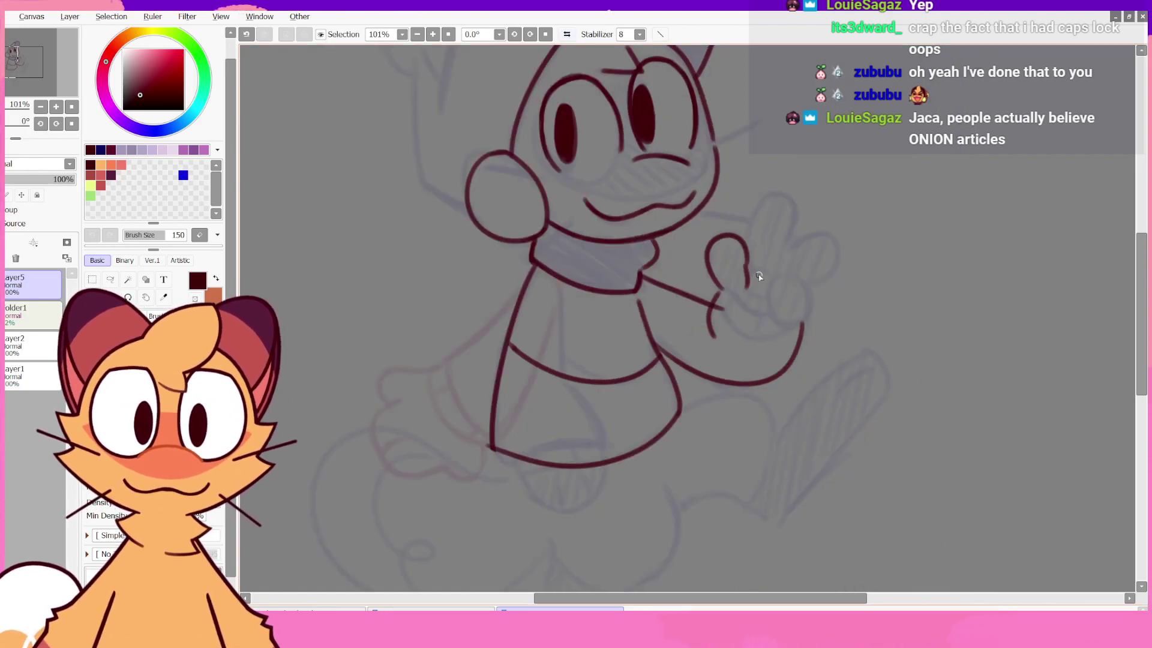
{"action": "key", "text": "ctrl+z"}
{"action": "left_click_drag", "start_coordinate": [747, 262], "coordinate": [753, 285]}
{"action": "key", "text": "ctrl+z"}
{"action": "key", "text": "ctrl+z"}
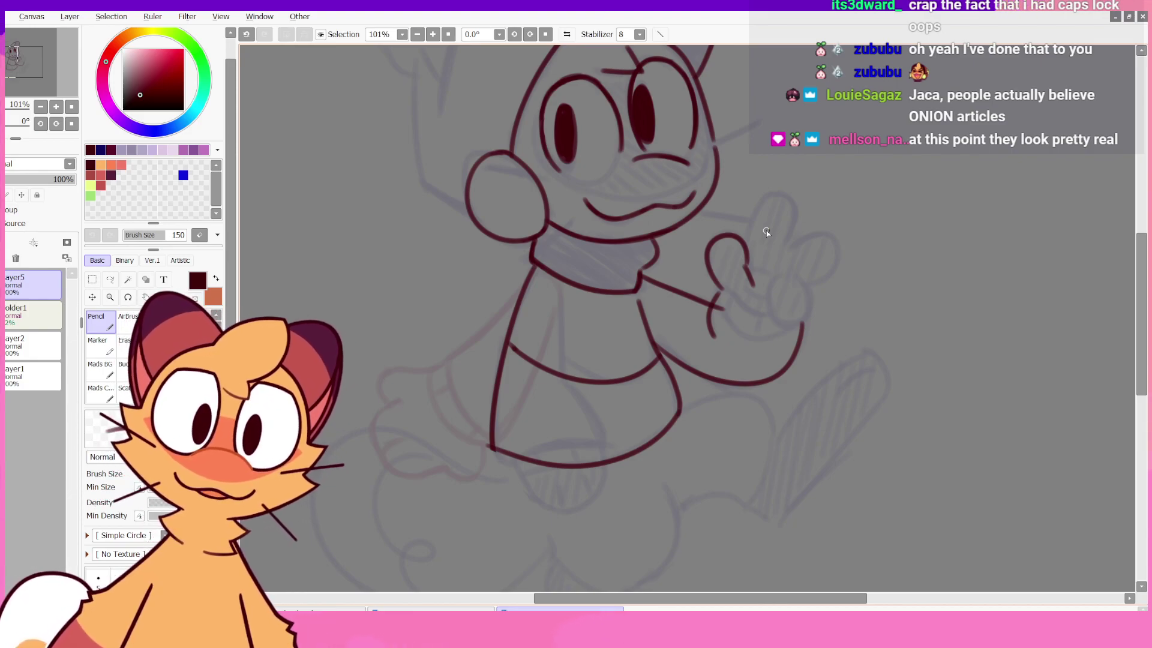
- Ink the tall rounded outline of the raised middle finger over the sketch
{"action": "key", "text": "ctrl+z"}
{"action": "mouse_move", "coordinate": [747, 243]}
{"action": "left_mouse_down"}
{"action": "mouse_move", "coordinate": [769, 192]}
{"action": "mouse_move", "coordinate": [798, 198]}
{"action": "mouse_move", "coordinate": [760, 201]}
{"action": "mouse_move", "coordinate": [786, 245]}
{"action": "left_mouse_up"}
{"action": "key", "text": "ctrl+z"}
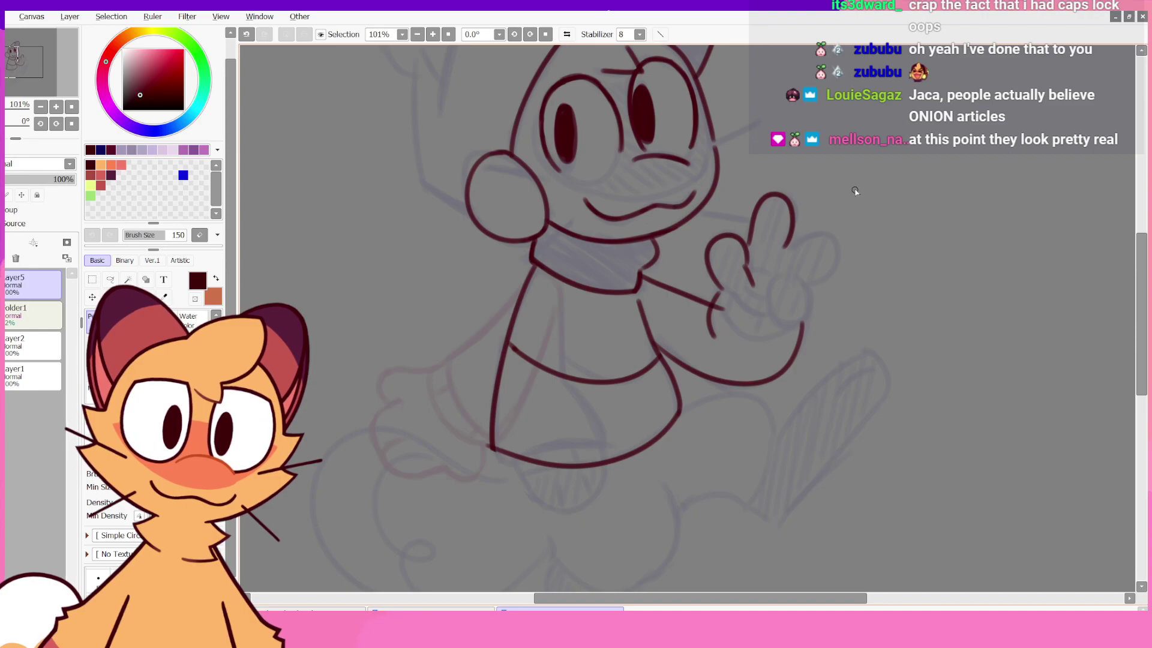
- Mirror the canvas, ink the outer finger beside the middle finger, then restore the normal orientation
{"action": "left_click", "coordinate": [567, 34]}
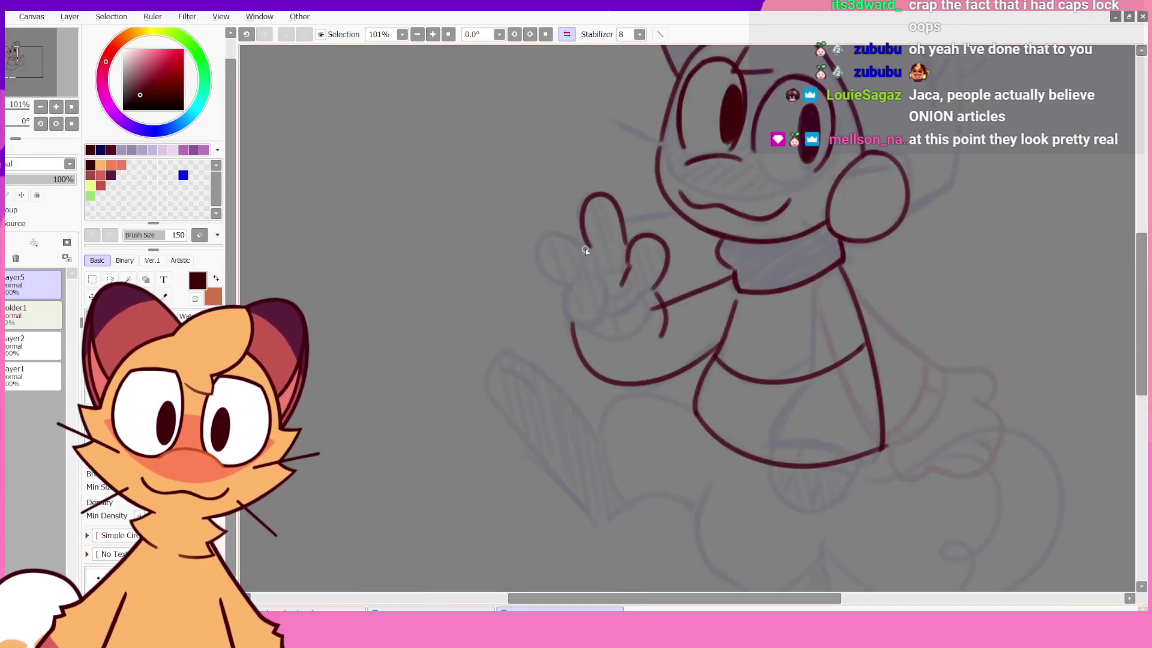
{"action": "left_click_drag", "start_coordinate": [585, 248], "coordinate": [570, 281]}
{"action": "key", "text": "ctrl+z"}
{"action": "key", "text": "ctrl+z"}
{"action": "key", "text": "ctrl+z"}
{"action": "mouse_move", "coordinate": [589, 249]}
{"action": "left_mouse_down"}
{"action": "mouse_move", "coordinate": [560, 235]}
{"action": "mouse_move", "coordinate": [576, 282]}
{"action": "left_mouse_up"}
{"action": "key", "text": "ctrl+z"}
{"action": "key", "text": "ctrl+z"}
{"action": "left_click_drag", "start_coordinate": [564, 239], "coordinate": [579, 280]}
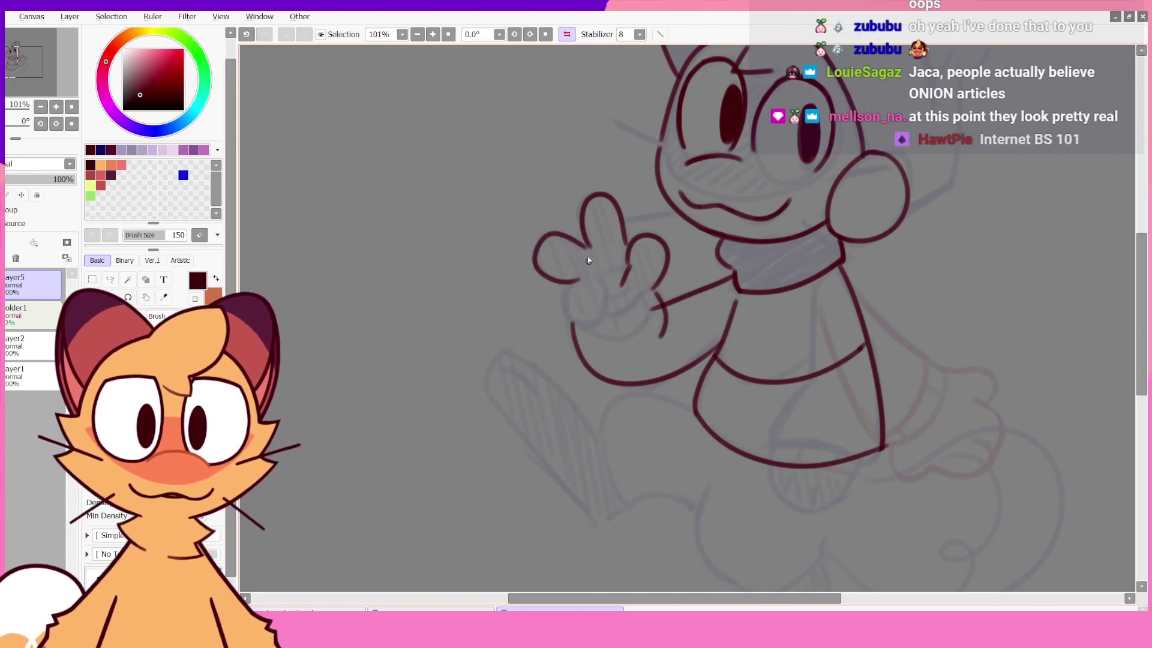
{"action": "key", "text": "ctrl+z"}
{"action": "key", "text": "ctrl+z"}
{"action": "mouse_move", "coordinate": [537, 244]}
{"action": "left_mouse_down"}
{"action": "mouse_move", "coordinate": [579, 259]}
{"action": "mouse_move", "coordinate": [590, 237]}
{"action": "left_mouse_up"}
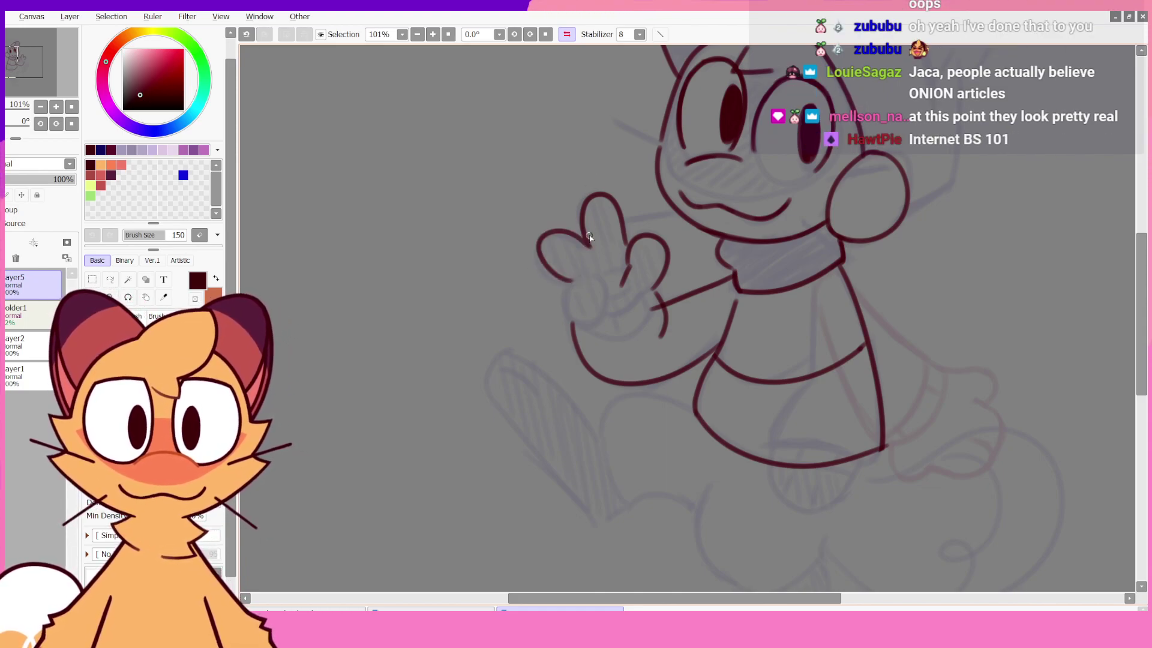
{"action": "left_click", "coordinate": [567, 34]}
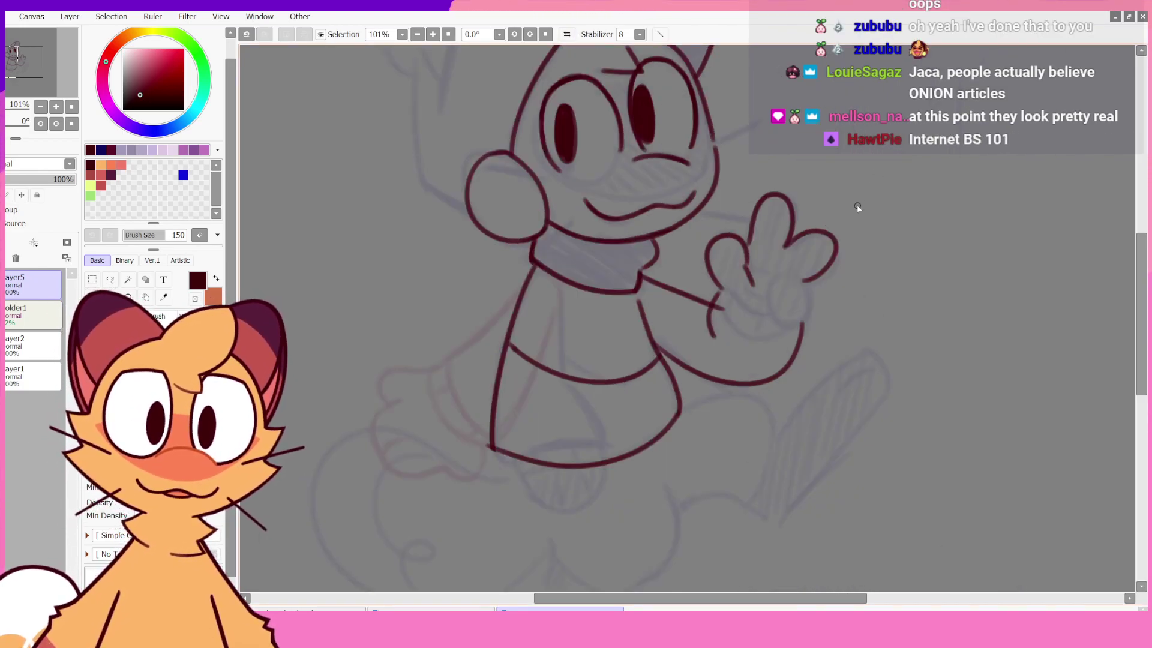
- Redraw the outer finger with a fuller, rounder tip and a lower edge curving back into the palm
{"action": "key", "text": "ctrl+z"}
{"action": "key", "text": "ctrl+z"}
{"action": "left_click_drag", "start_coordinate": [823, 231], "coordinate": [800, 286]}
{"action": "key", "text": "ctrl+z"}
{"action": "key", "text": "ctrl+z"}
{"action": "mouse_move", "coordinate": [787, 246]}
{"action": "left_mouse_down"}
{"action": "mouse_move", "coordinate": [816, 226]}
{"action": "mouse_move", "coordinate": [796, 281]}
{"action": "left_mouse_up"}
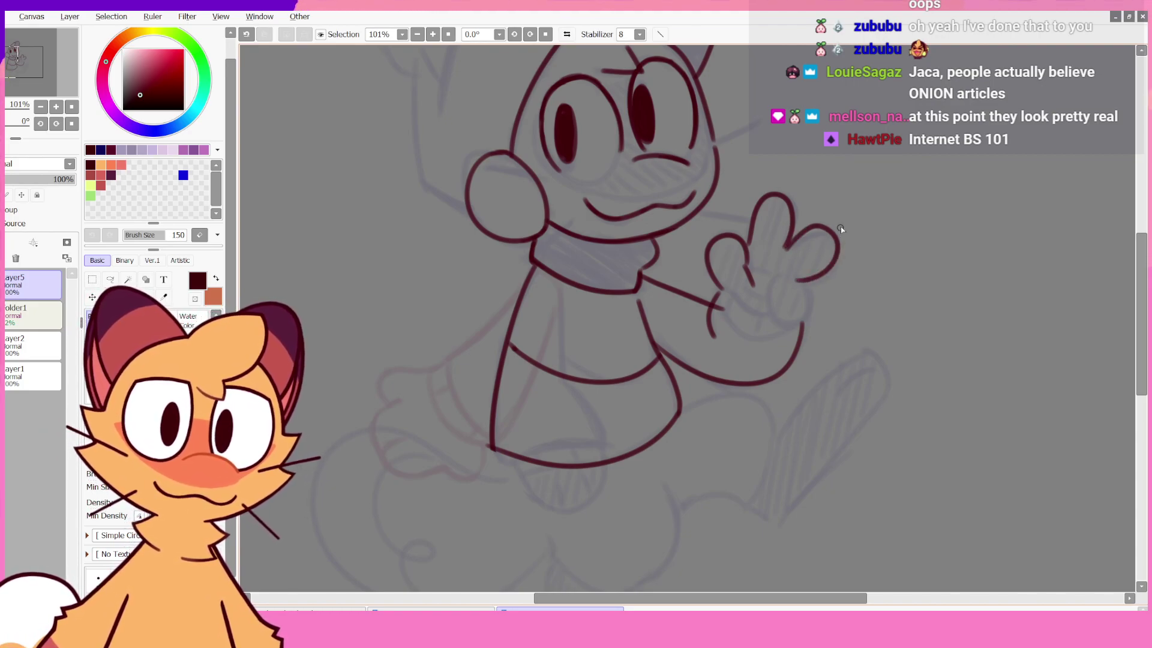
- Rework the middle finger's outer edge from its tip down to the notch beside the outer finger
{"action": "left_click_drag", "start_coordinate": [783, 195], "coordinate": [799, 239]}
{"action": "key", "text": "ctrl+z"}
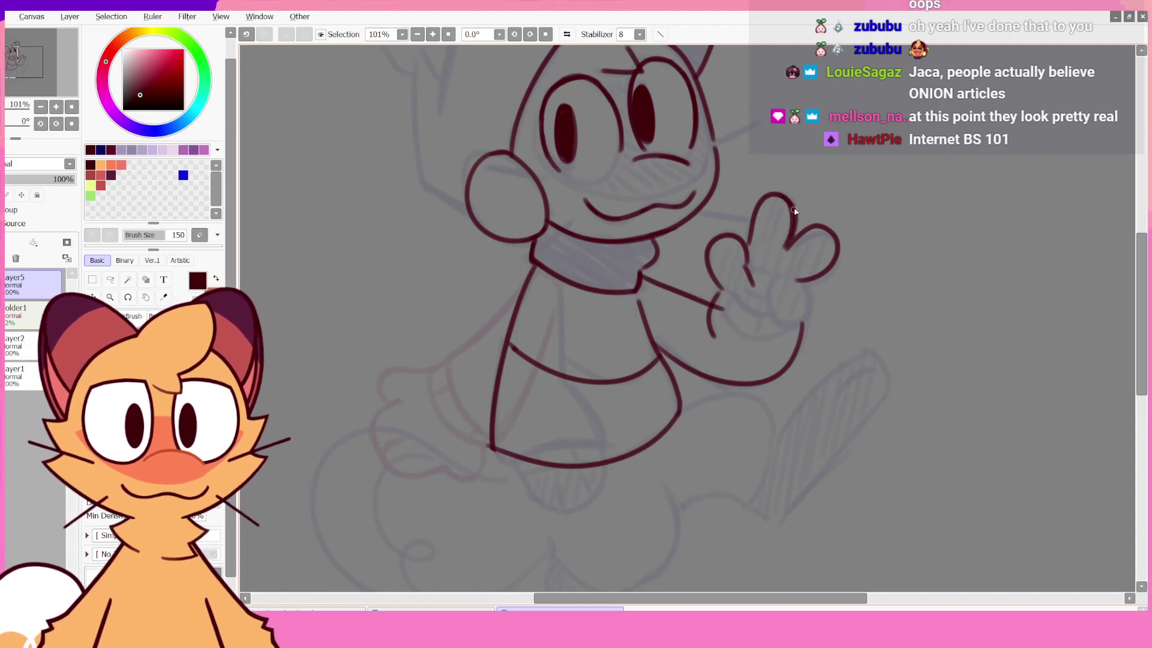
{"action": "key", "text": "ctrl+z"}
{"action": "key", "text": "ctrl+z"}
{"action": "left_click_drag", "start_coordinate": [783, 196], "coordinate": [798, 234]}
{"action": "key", "text": "ctrl+z"}
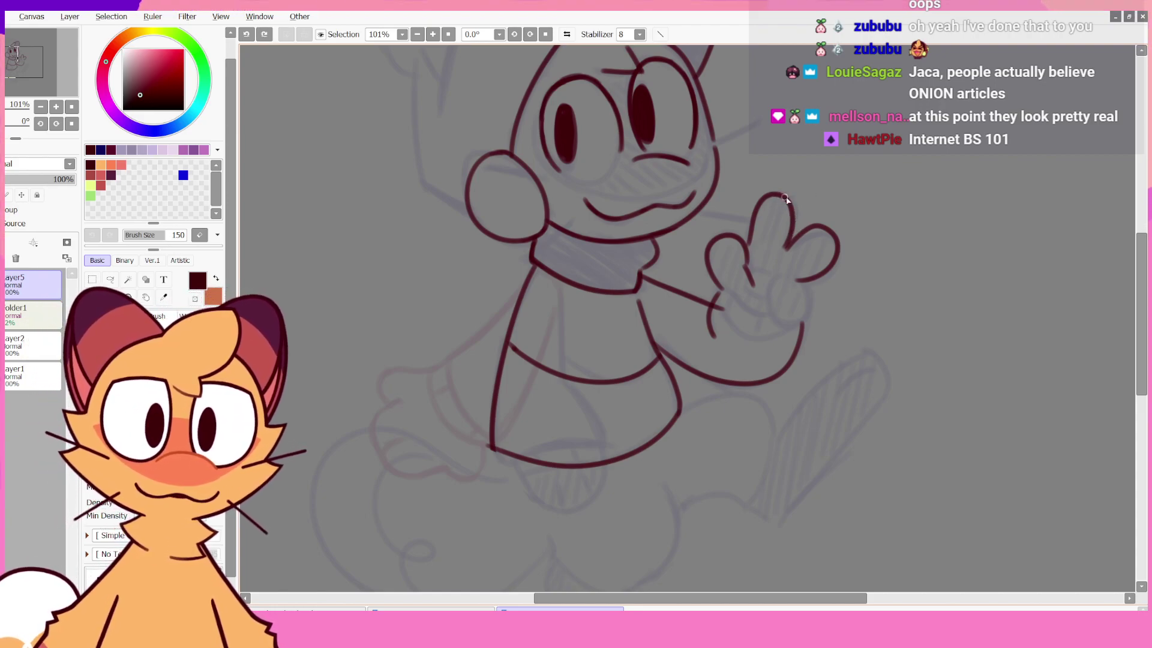
{"action": "left_click_drag", "start_coordinate": [783, 196], "coordinate": [798, 234]}
{"action": "key", "text": "ctrl+z"}
{"action": "left_click_drag", "start_coordinate": [783, 195], "coordinate": [798, 234]}
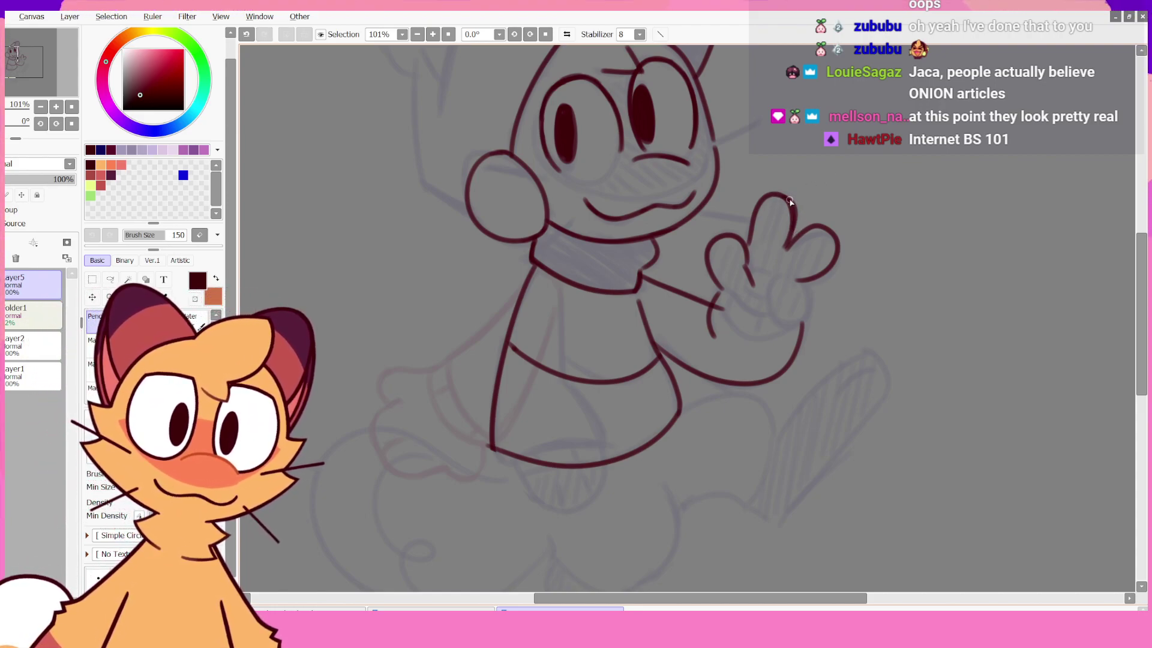
- Ink the curled finger below the outer finger as a rounded loop in mirrored view, then restore the normal orientation
{"action": "key", "text": "h"}
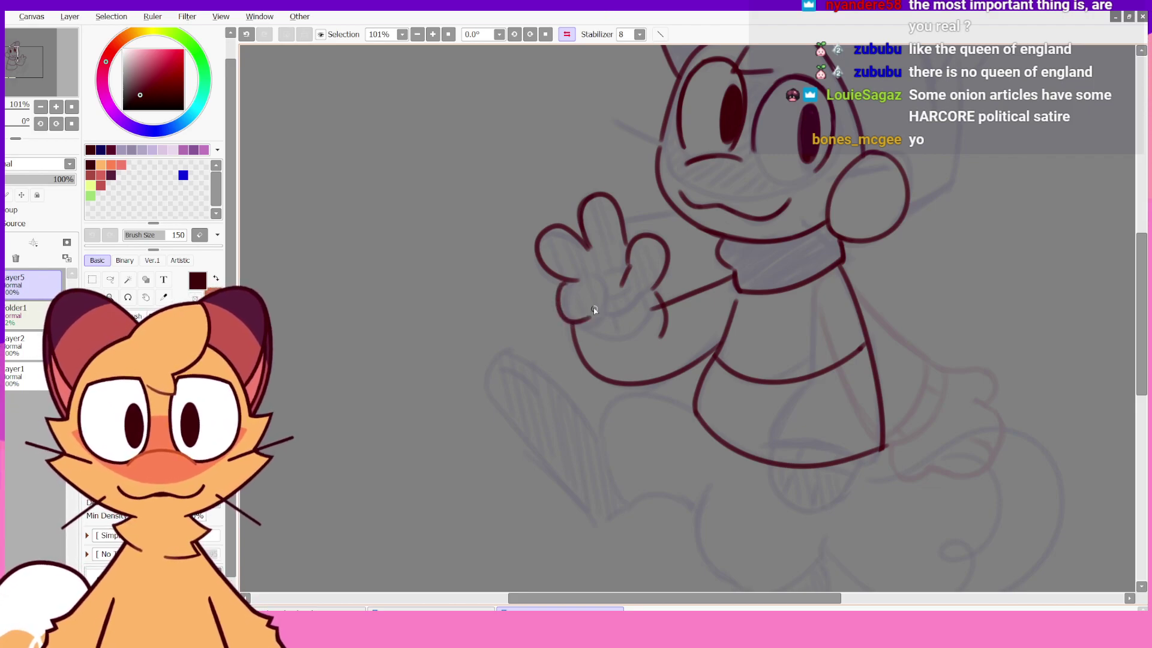
{"action": "key", "text": "ctrl+z"}
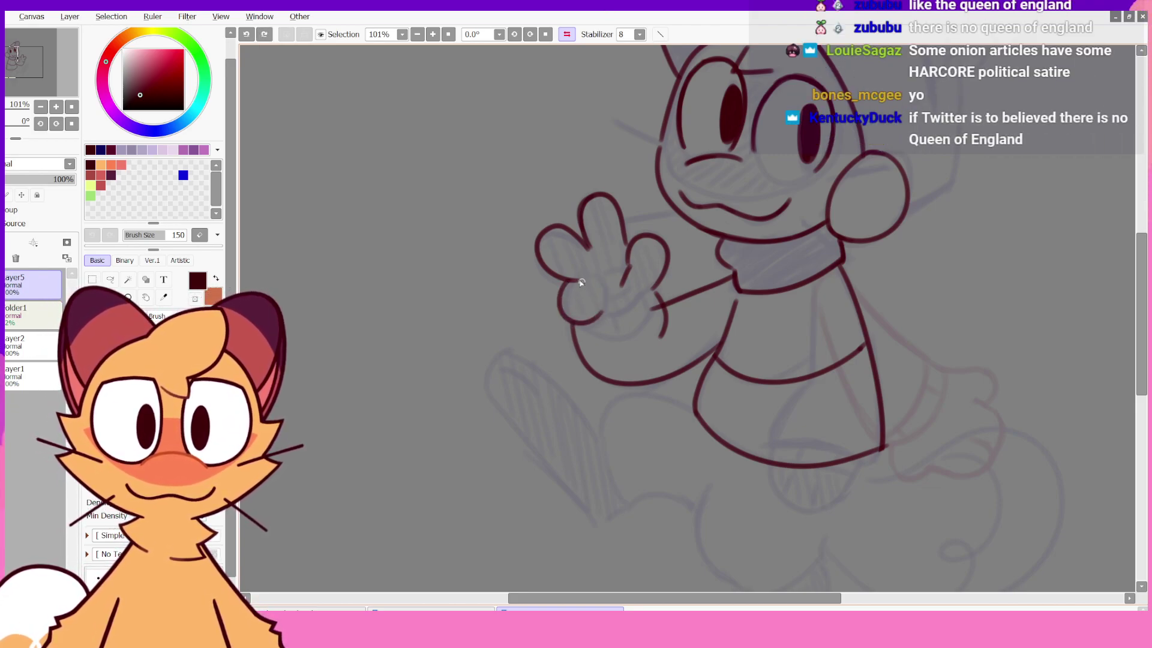
{"action": "left_click_drag", "start_coordinate": [579, 280], "coordinate": [602, 312]}
{"action": "left_click", "coordinate": [566, 34]}
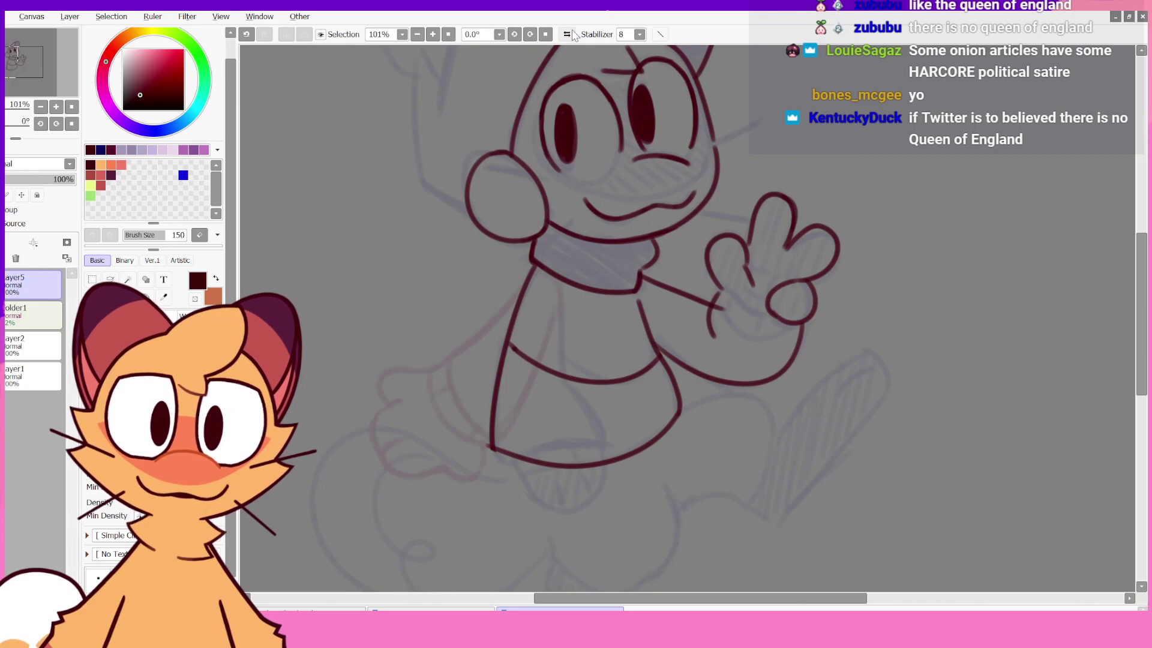
- Redraw the curled finger with a smaller rounded tip and an outer edge running down to the arm line
{"action": "key", "text": "ctrl+z"}
{"action": "left_click_drag", "start_coordinate": [785, 330], "coordinate": [796, 325]}
{"action": "key", "text": "ctrl+z"}
{"action": "mouse_move", "coordinate": [802, 284]}
{"action": "left_mouse_down"}
{"action": "mouse_move", "coordinate": [793, 324]}
{"action": "mouse_move", "coordinate": [805, 305]}
{"action": "mouse_move", "coordinate": [817, 312]}
{"action": "mouse_move", "coordinate": [783, 324]}
{"action": "mouse_move", "coordinate": [809, 297]}
{"action": "mouse_move", "coordinate": [796, 281]}
{"action": "mouse_move", "coordinate": [827, 280]}
{"action": "mouse_move", "coordinate": [800, 324]}
{"action": "mouse_move", "coordinate": [788, 321]}
{"action": "mouse_move", "coordinate": [819, 293]}
{"action": "mouse_move", "coordinate": [805, 322]}
{"action": "mouse_move", "coordinate": [801, 282]}
{"action": "left_mouse_up"}
{"action": "key", "text": "ctrl+z"}
{"action": "key", "text": "ctrl+z"}
{"action": "key", "text": "ctrl+z"}
{"action": "key", "text": "ctrl+z"}
{"action": "key", "text": "ctrl+z"}
{"action": "key", "text": "ctrl+z"}
{"action": "key", "text": "ctrl+z"}
{"action": "key", "text": "ctrl+z"}
{"action": "key", "text": "ctrl+z"}
{"action": "mouse_move", "coordinate": [805, 325]}
{"action": "left_mouse_down"}
{"action": "mouse_move", "coordinate": [801, 282]}
{"action": "mouse_move", "coordinate": [812, 322]}
{"action": "mouse_move", "coordinate": [789, 324]}
{"action": "mouse_move", "coordinate": [809, 313]}
{"action": "left_mouse_up"}
{"action": "key", "text": "ctrl+z"}
{"action": "key", "text": "ctrl+z"}
{"action": "key", "text": "ctrl+z"}
{"action": "key", "text": "ctrl+z"}
- Mirror the canvas, touch up the curled finger's lower corner and rounded tip, then restore the normal orientation
{"action": "left_click", "coordinate": [562, 36]}
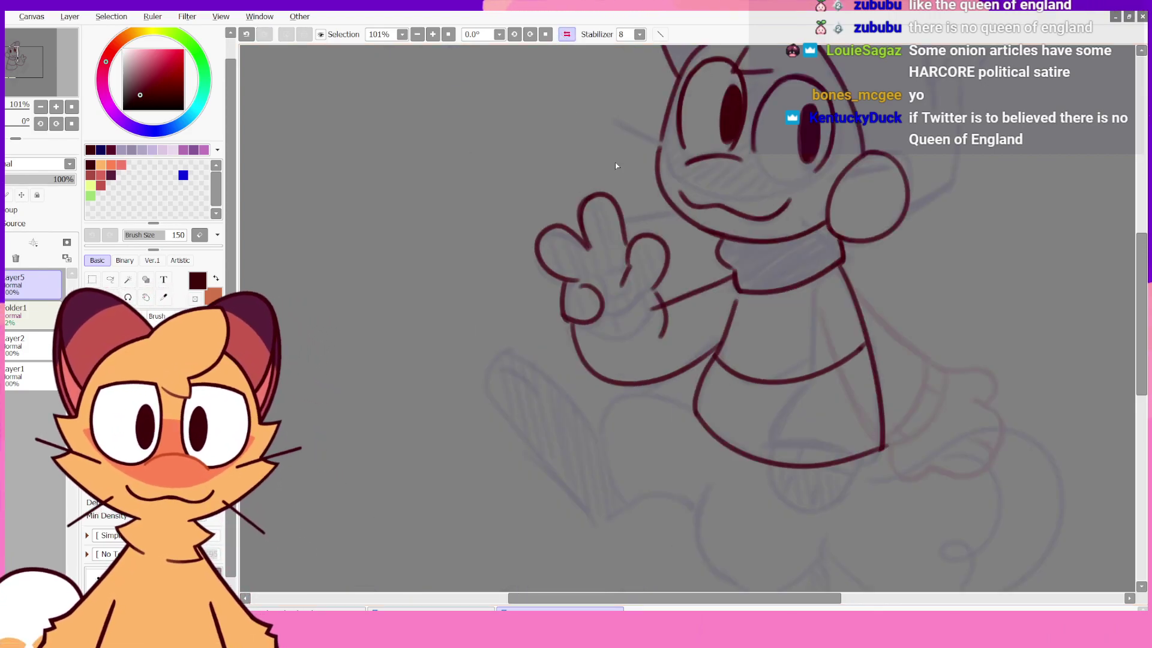
{"action": "key", "text": "ctrl+z"}
{"action": "mouse_move", "coordinate": [566, 318]}
{"action": "left_mouse_down"}
{"action": "mouse_move", "coordinate": [581, 286]}
{"action": "mouse_move", "coordinate": [598, 300]}
{"action": "left_mouse_up"}
{"action": "key", "text": "ctrl+z"}
{"action": "key", "text": "ctrl+z"}
{"action": "key", "text": "ctrl+z"}
{"action": "left_click", "coordinate": [567, 35]}
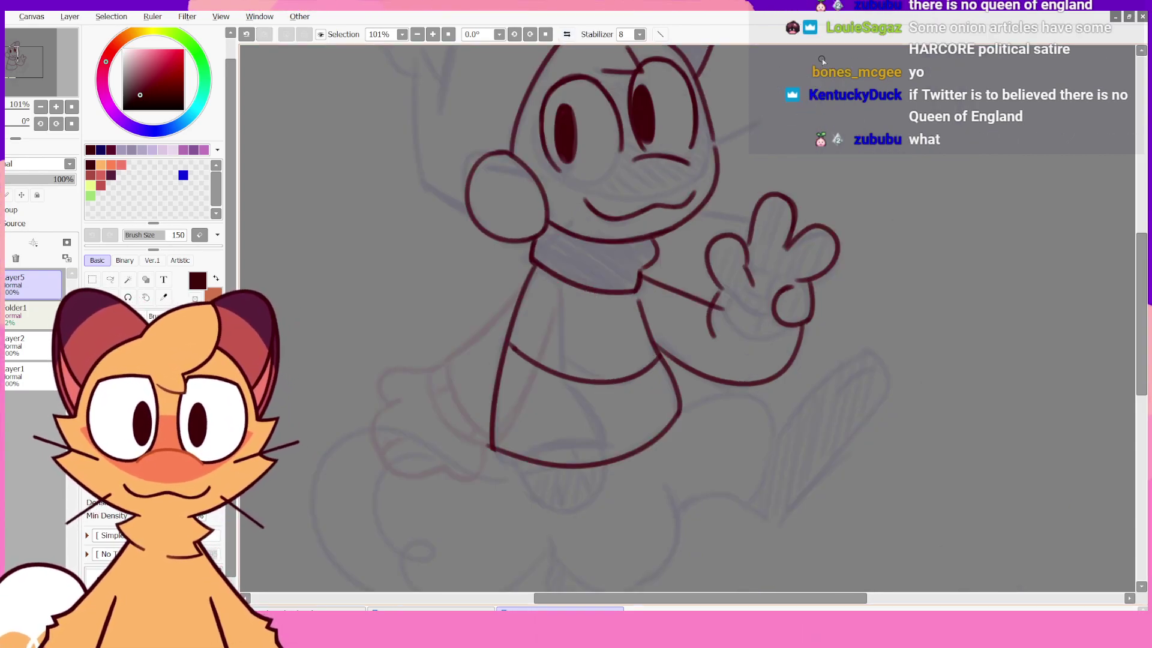
- Ink the curved palm line from the base of the first finger to the curled finger
{"action": "key", "text": "ctrl+z"}
{"action": "mouse_move", "coordinate": [727, 293]}
{"action": "left_mouse_down"}
{"action": "mouse_move", "coordinate": [779, 310]}
{"action": "mouse_move", "coordinate": [748, 316]}
{"action": "mouse_move", "coordinate": [775, 312]}
{"action": "left_mouse_up"}
{"action": "key", "text": "ctrl+z"}
{"action": "key", "text": "ctrl+z"}
{"action": "key", "text": "ctrl+z"}
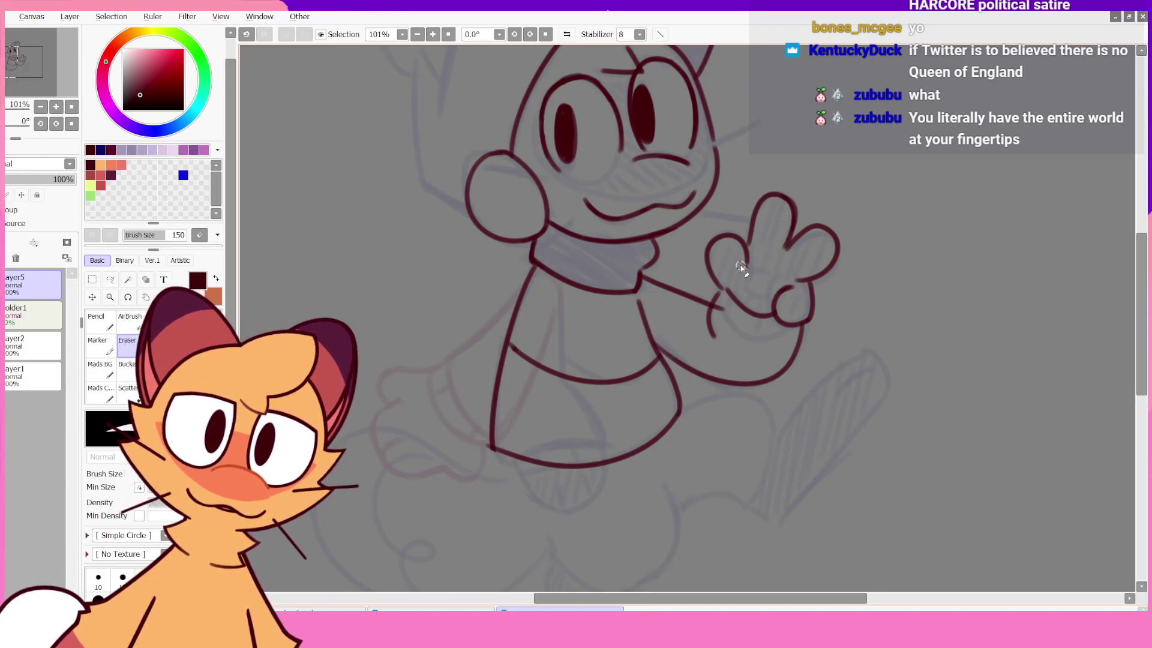
- Erase the stray end of the first finger's inner line and ink a short arc in the middle of the palm
{"action": "key", "text": "ctrl+z"}
{"action": "mouse_move", "coordinate": [745, 247]}
{"action": "left_mouse_down"}
{"action": "mouse_move", "coordinate": [750, 275]}
{"action": "mouse_move", "coordinate": [772, 274]}
{"action": "left_mouse_up"}
{"action": "key", "text": "ctrl+z"}
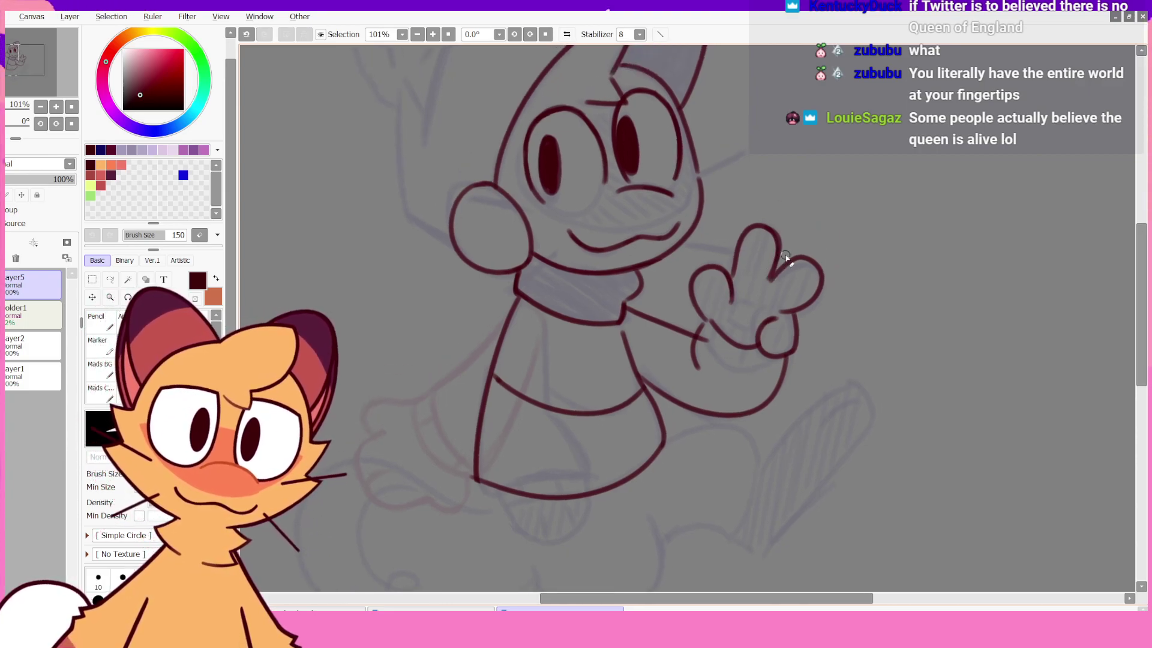
{"action": "key", "text": "n"}
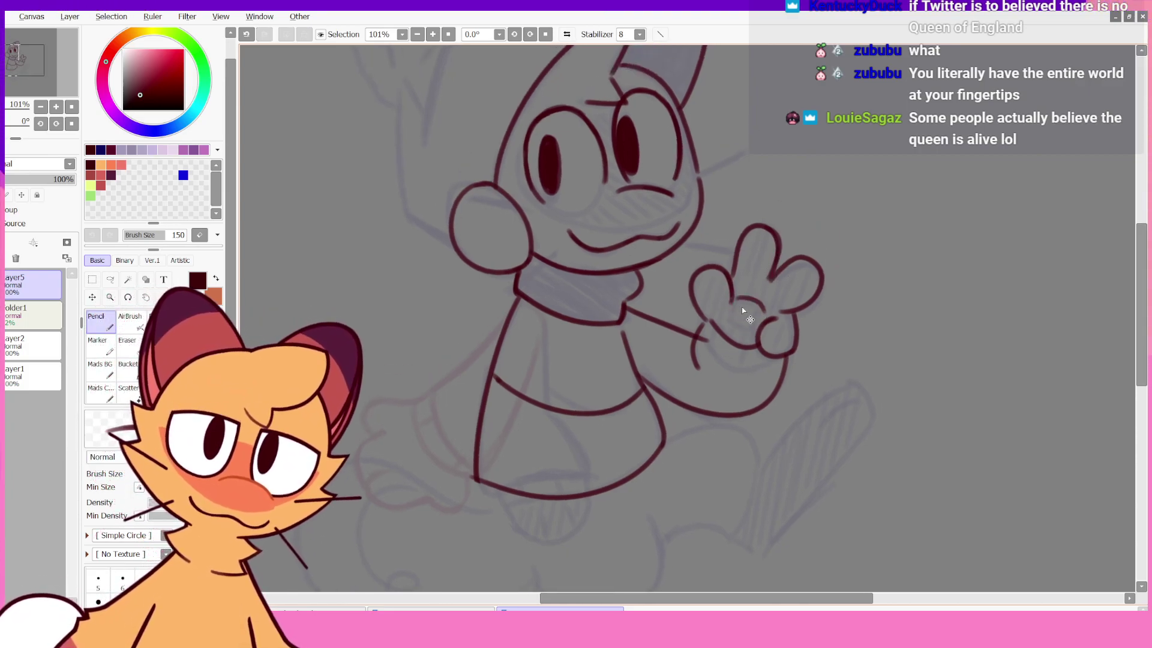
- Ink the inner palm curve from the first finger's inner edge under the arc toward the curled finger
{"action": "key", "text": "ctrl+z"}
{"action": "mouse_move", "coordinate": [738, 315]}
{"action": "left_mouse_down"}
{"action": "mouse_move", "coordinate": [740, 294]}
{"action": "mouse_move", "coordinate": [735, 304]}
{"action": "mouse_move", "coordinate": [789, 291]}
{"action": "mouse_move", "coordinate": [758, 289]}
{"action": "mouse_move", "coordinate": [728, 309]}
{"action": "mouse_move", "coordinate": [755, 329]}
{"action": "left_mouse_up"}
{"action": "key", "text": "ctrl+z"}
{"action": "key", "text": "ctrl+z"}
{"action": "key", "text": "ctrl+z"}
{"action": "key", "text": "ctrl+z"}
{"action": "key", "text": "ctrl+z"}
{"action": "key", "text": "ctrl+z"}
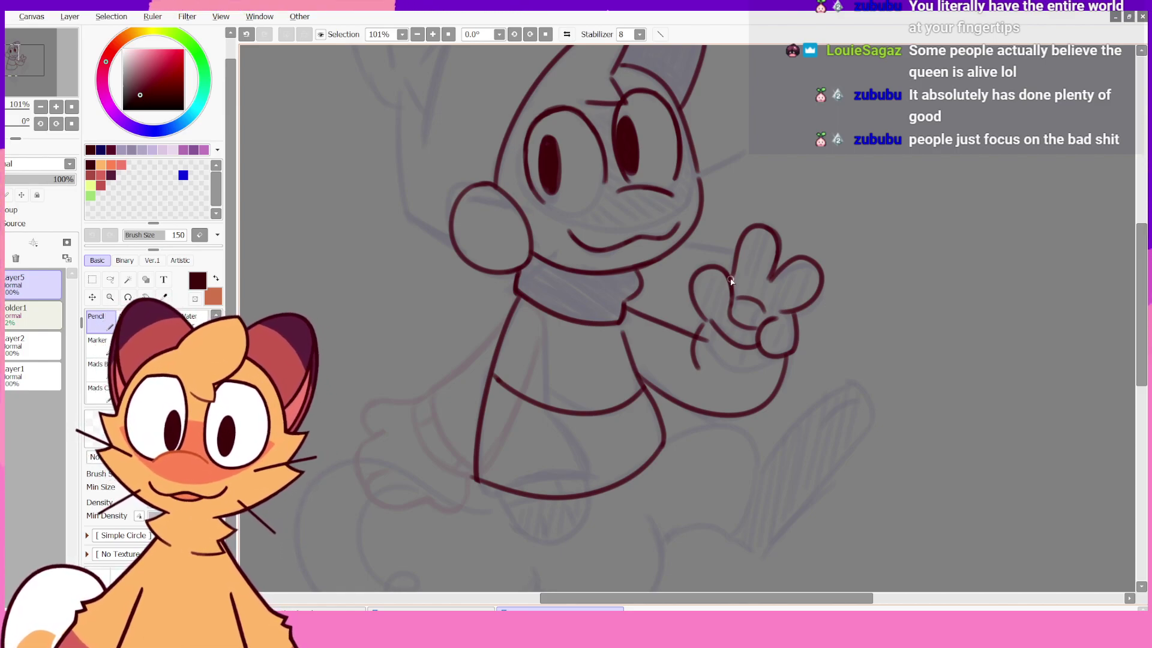
- Clean up the palm line where it meets the base of the first finger
{"action": "key", "text": "ctrl+z"}
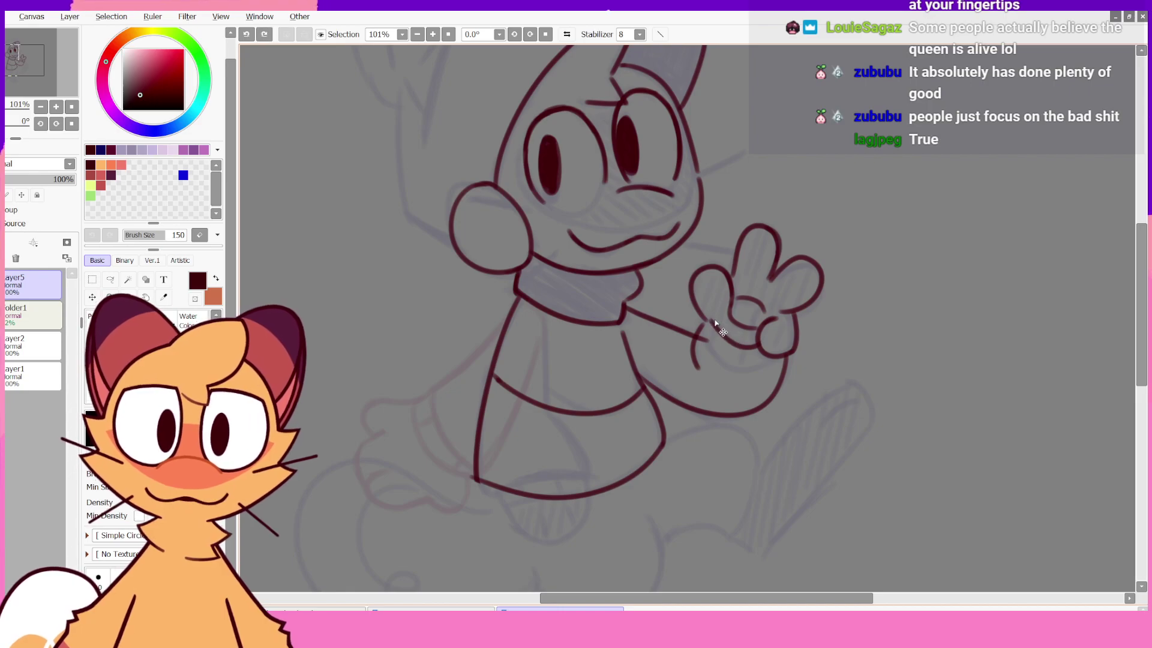
{"action": "left_click_drag", "start_coordinate": [716, 324], "coordinate": [737, 339]}
{"action": "key", "text": "ctrl+z"}
{"action": "key", "text": "ctrl+z"}
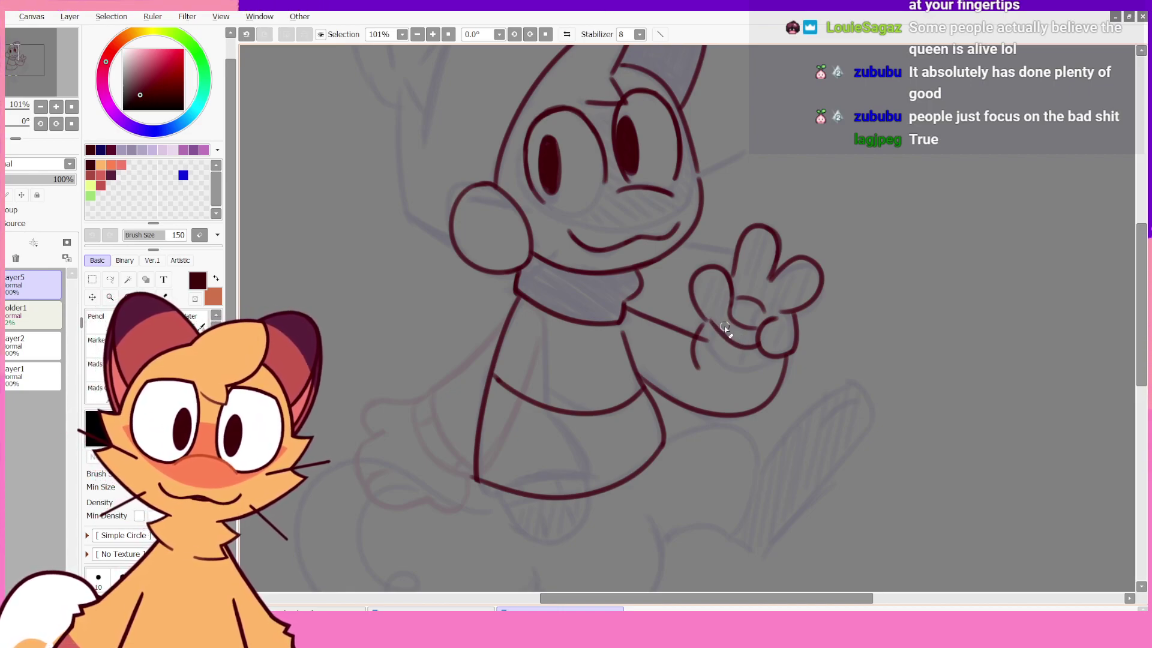
{"action": "key", "text": "ctrl+z"}
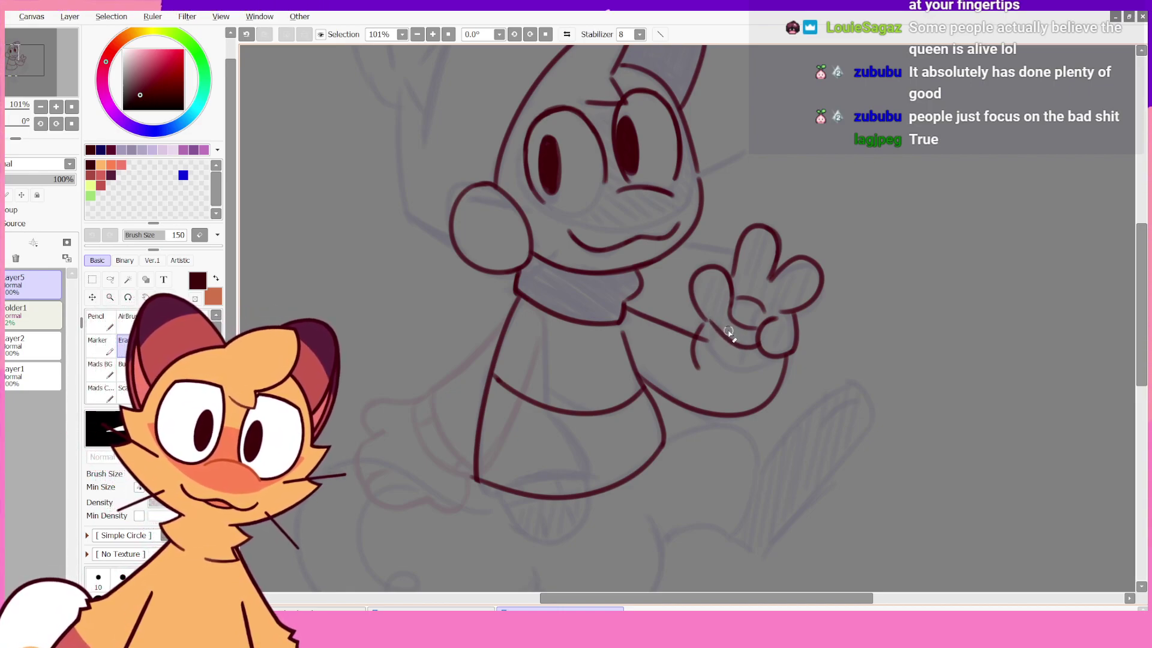
{"action": "key", "text": "ctrl+z"}
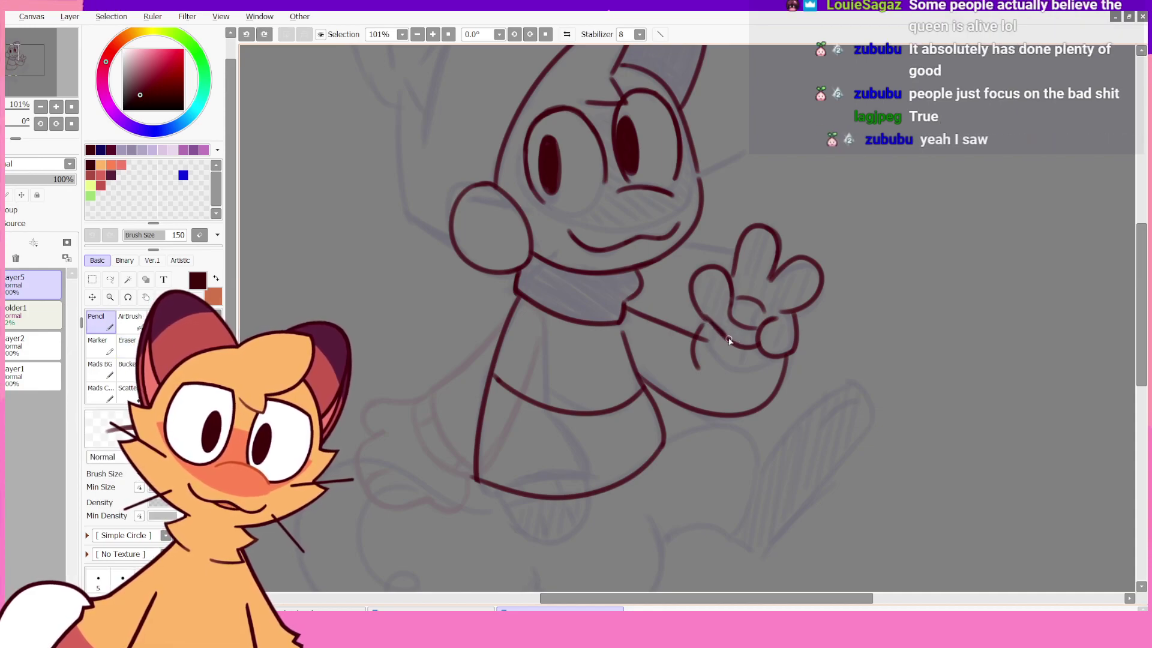
{"action": "left_click_drag", "start_coordinate": [706, 319], "coordinate": [734, 341]}
{"action": "key", "text": "ctrl+z"}
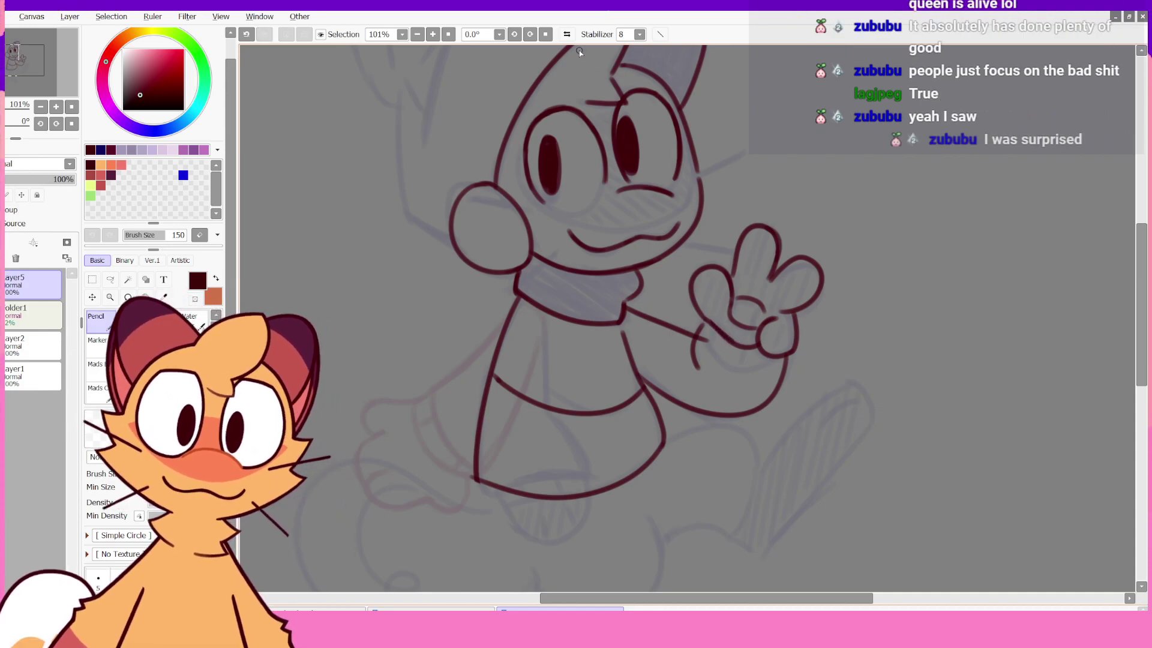
- Mirror the canvas view and ink the line from the bottom of the palm up toward the first finger's outer edge
{"action": "left_click", "coordinate": [566, 34]}
{"action": "key", "text": "ctrl+z"}
{"action": "key", "text": "ctrl+z"}
{"action": "left_click_drag", "start_coordinate": [647, 337], "coordinate": [679, 308]}
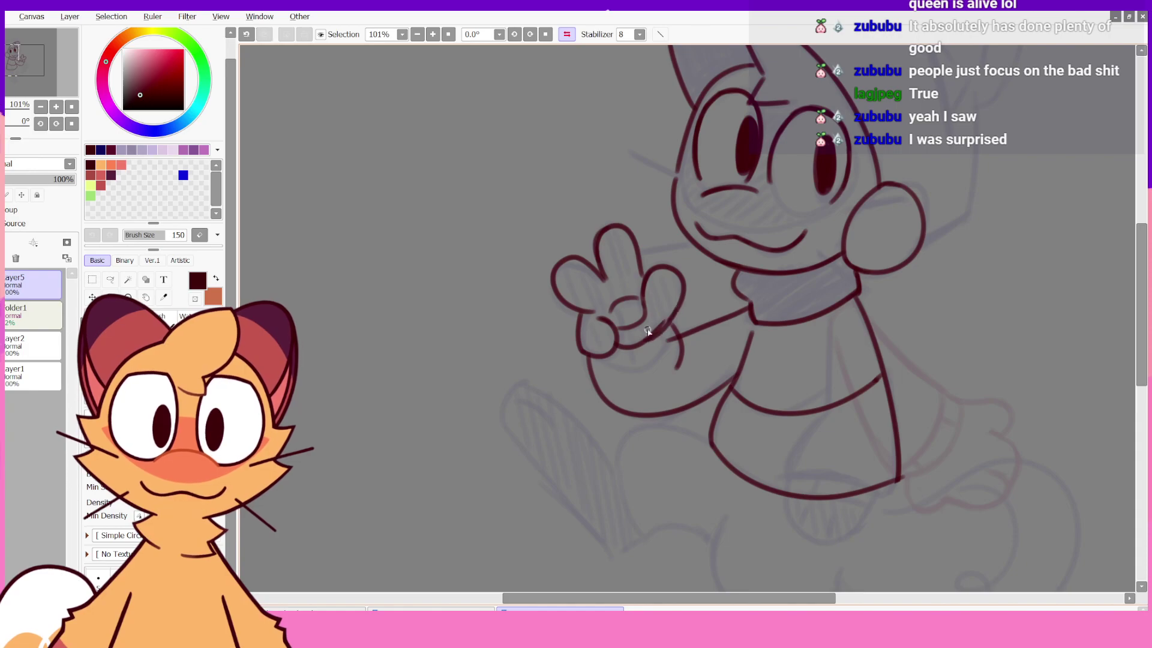
{"action": "key", "text": "ctrl+z"}
{"action": "left_click_drag", "start_coordinate": [639, 343], "coordinate": [674, 310]}
{"action": "key", "text": "ctrl+z"}
{"action": "key", "text": "ctrl+z"}
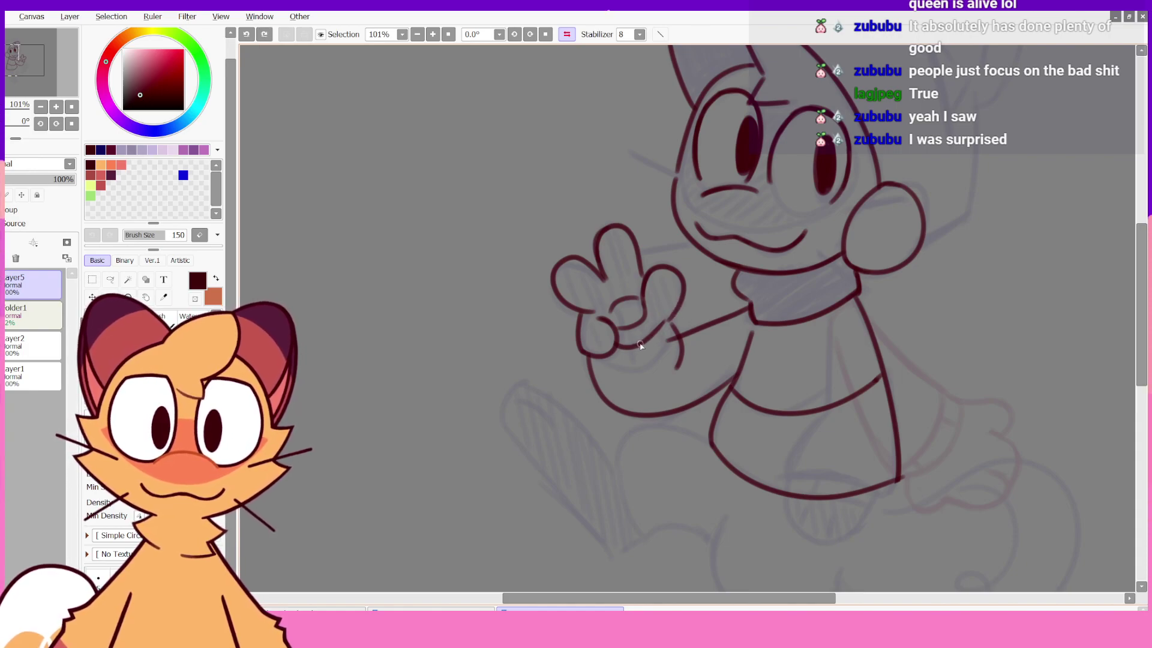
{"action": "left_click_drag", "start_coordinate": [638, 345], "coordinate": [676, 308]}
{"action": "key", "text": "ctrl+z"}
{"action": "left_click_drag", "start_coordinate": [640, 345], "coordinate": [674, 298]}
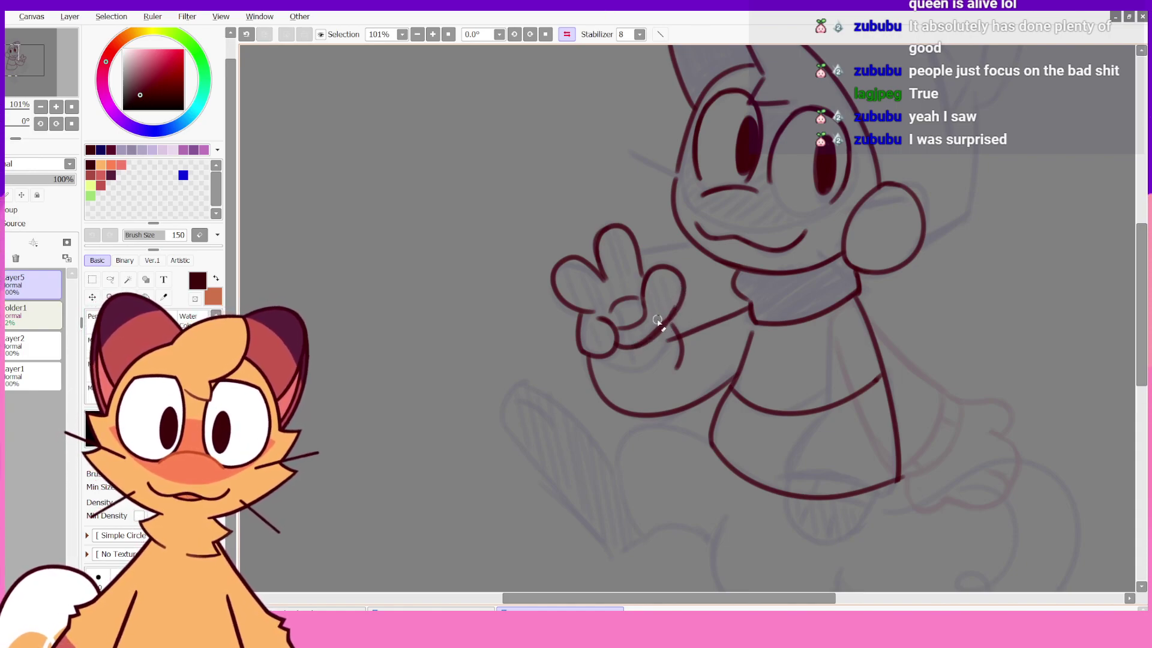
- Clean up the first finger's outer edge and redraw it as one continuous line running into the palm
{"action": "key", "text": "ctrl+z"}
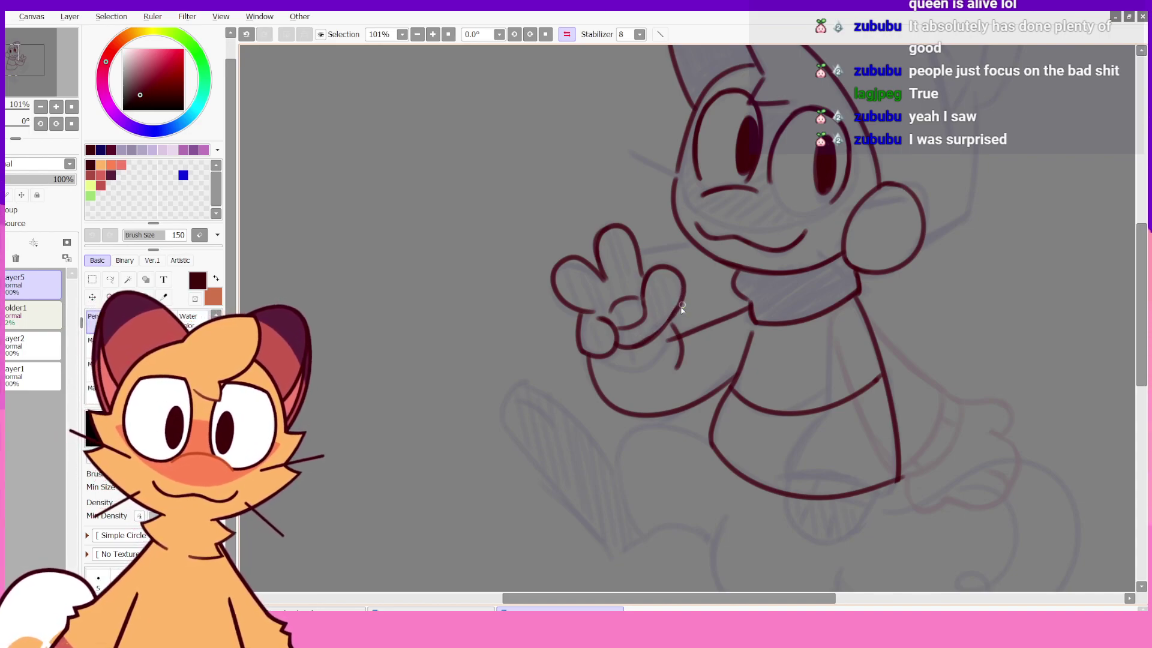
{"action": "key", "text": "ctrl+z"}
{"action": "left_click_drag", "start_coordinate": [639, 345], "coordinate": [680, 300]}
{"action": "key", "text": "ctrl+z"}
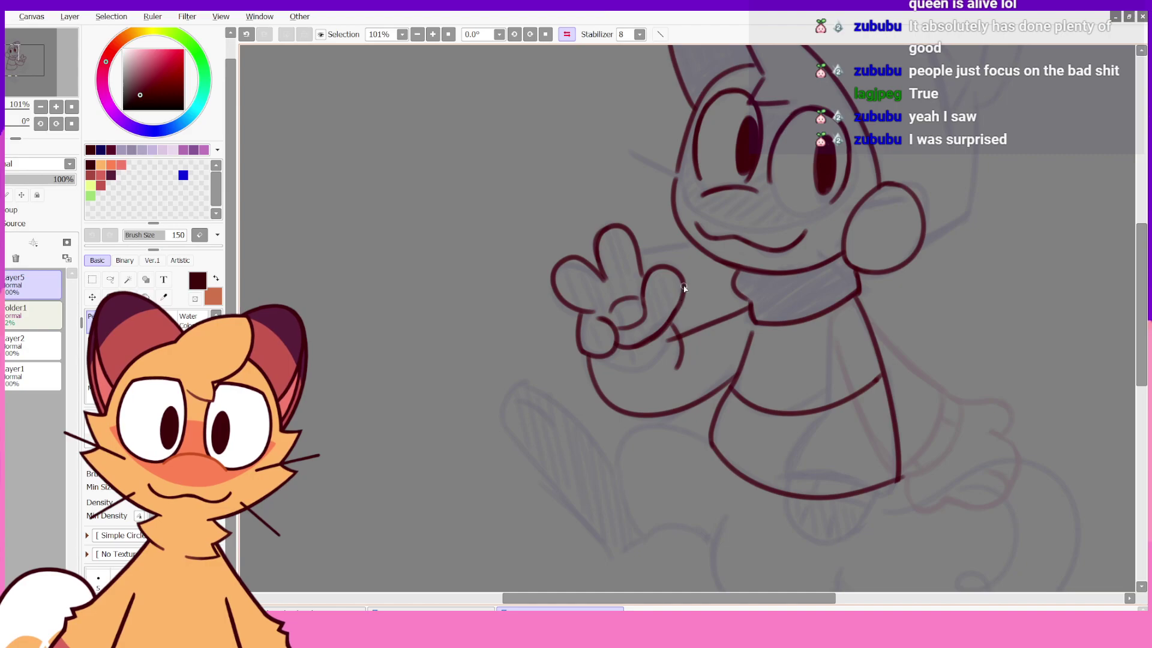
- Restore the unmirrored view and refine the line at the base of the first finger where it meets the palm
{"action": "key", "text": "h"}
{"action": "key", "text": "ctrl+z"}
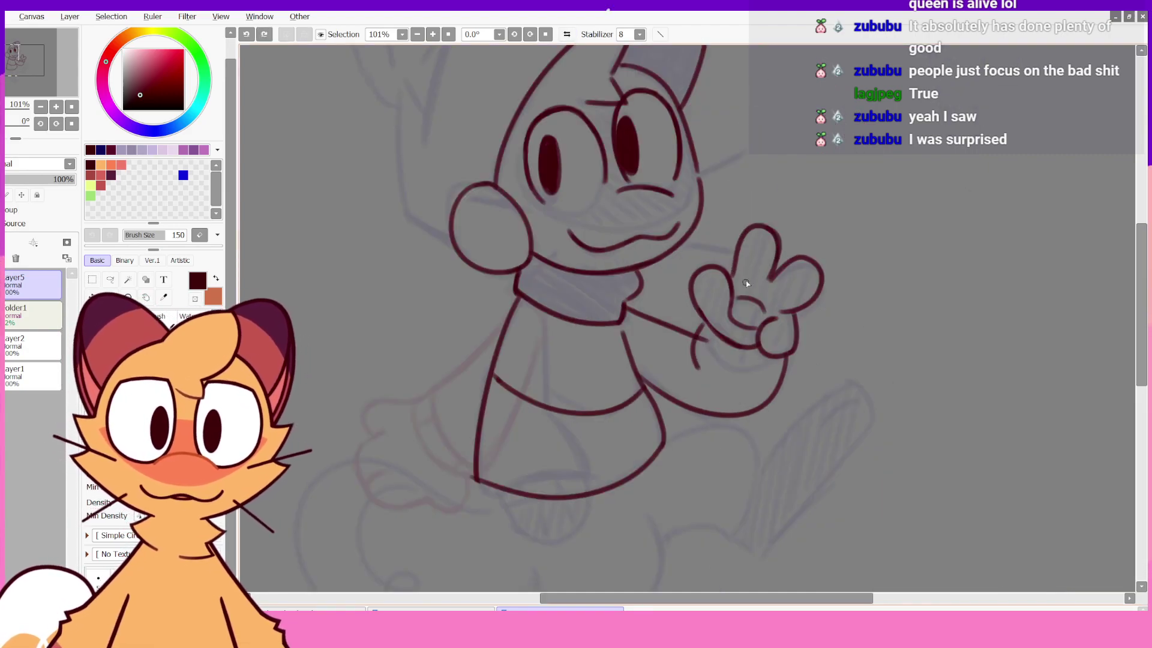
{"action": "left_click_drag", "start_coordinate": [699, 316], "coordinate": [722, 333]}
{"action": "key", "text": "ctrl+z"}
{"action": "key", "text": "ctrl+z"}
{"action": "key", "text": "ctrl+z"}
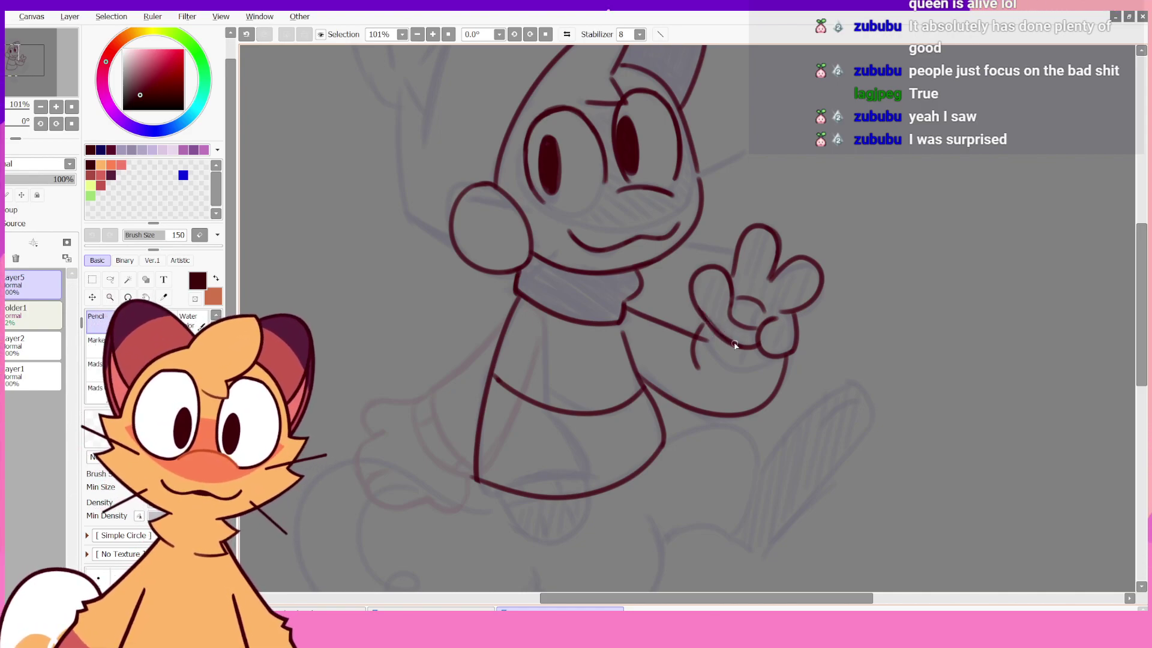
{"action": "key", "text": "ctrl+z"}
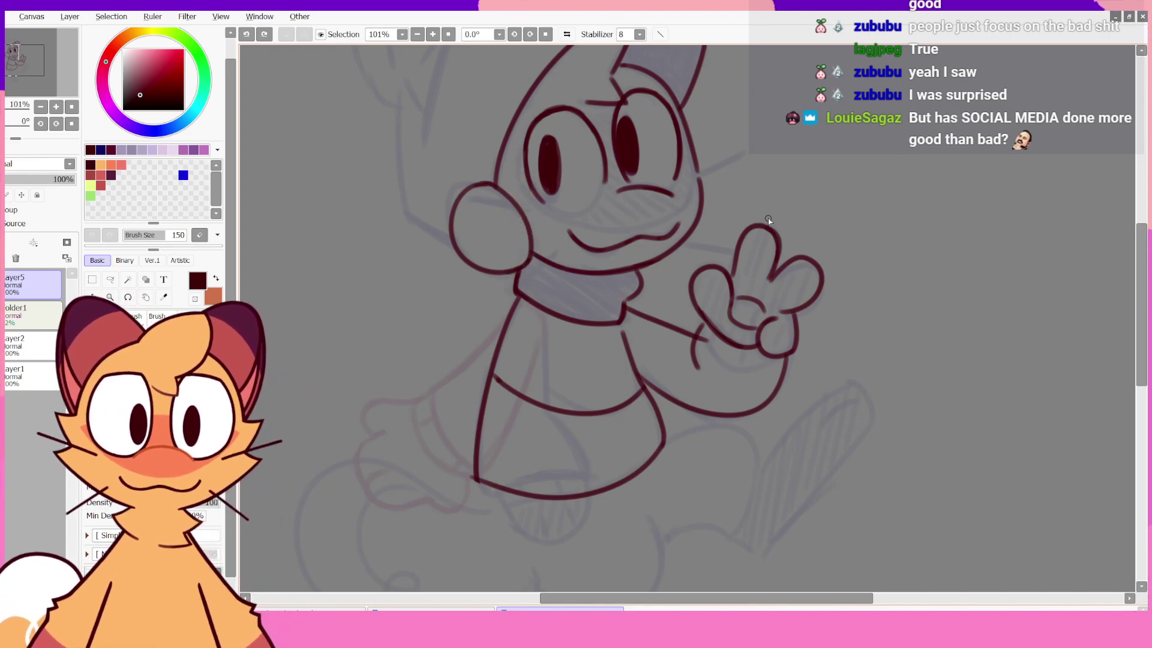
- Erase the end of the upper forearm line that sticks out past the wrist line
{"action": "key", "text": "e"}
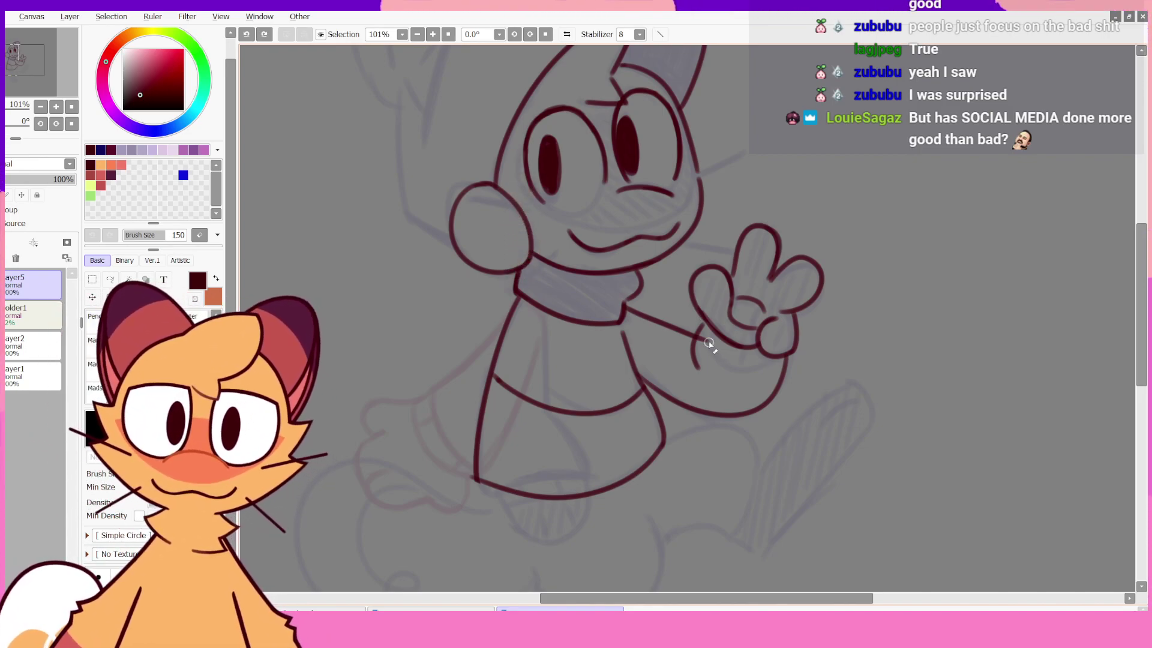
{"action": "left_click_drag", "start_coordinate": [712, 343], "coordinate": [710, 351]}
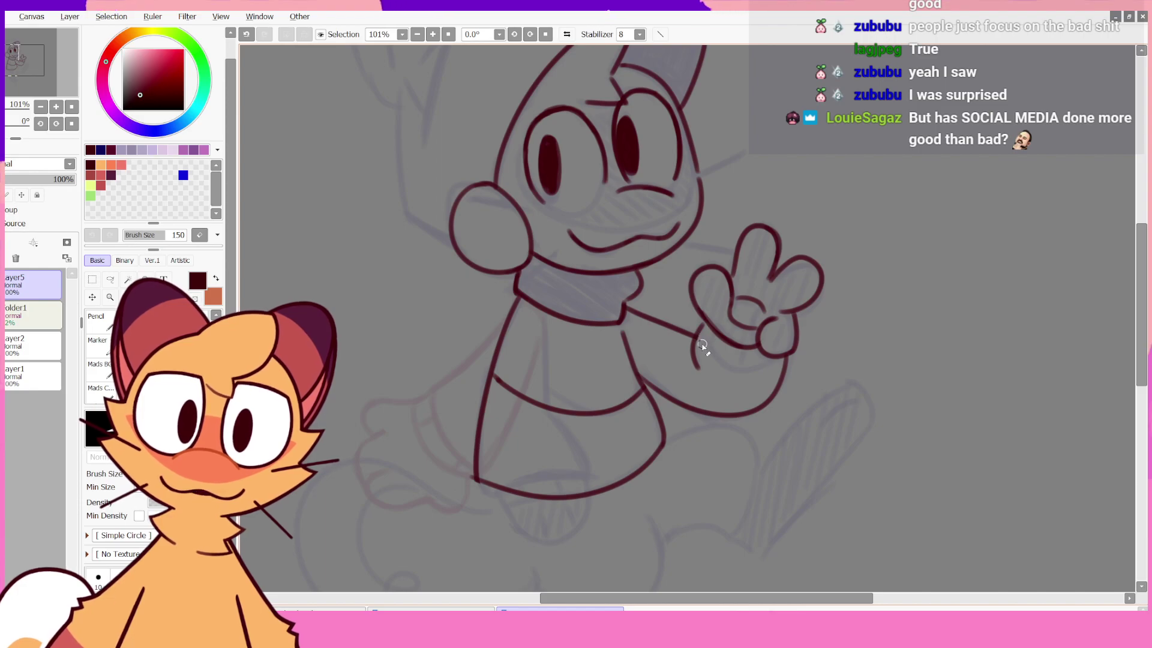
{"action": "key", "text": "n"}
{"action": "key", "text": "ctrl+z"}
{"action": "mouse_move", "coordinate": [709, 328]}
{"action": "left_mouse_down"}
{"action": "mouse_move", "coordinate": [724, 363]}
{"action": "mouse_move", "coordinate": [746, 356]}
{"action": "mouse_move", "coordinate": [750, 333]}
{"action": "mouse_move", "coordinate": [729, 371]}
{"action": "mouse_move", "coordinate": [736, 336]}
{"action": "mouse_move", "coordinate": [750, 333]}
{"action": "mouse_move", "coordinate": [708, 333]}
{"action": "mouse_move", "coordinate": [764, 368]}
{"action": "mouse_move", "coordinate": [704, 328]}
{"action": "mouse_move", "coordinate": [770, 364]}
{"action": "left_mouse_up"}
{"action": "key", "text": "ctrl+z"}
{"action": "key", "text": "ctrl+z"}
{"action": "key", "text": "ctrl+z"}
{"action": "key", "text": "ctrl+z"}
{"action": "key", "text": "ctrl+z"}
{"action": "key", "text": "ctrl+z"}
{"action": "key", "text": "ctrl+z"}
{"action": "key", "text": "ctrl+z"}
{"action": "left_click_drag", "start_coordinate": [706, 327], "coordinate": [746, 368]}
{"action": "key", "text": "ctrl+z"}
{"action": "key", "text": "ctrl+z"}
{"action": "key", "text": "ctrl+z"}
{"action": "mouse_move", "coordinate": [704, 326]}
{"action": "left_mouse_down"}
{"action": "mouse_move", "coordinate": [753, 367]}
{"action": "mouse_move", "coordinate": [746, 375]}
{"action": "left_mouse_up"}
{"action": "key", "text": "ctrl+z"}
- Mirror the canvas view and ink the curved cuff beneath the palm with short ribbing lines
{"action": "left_click", "coordinate": [567, 35]}
{"action": "key", "text": "ctrl+z"}
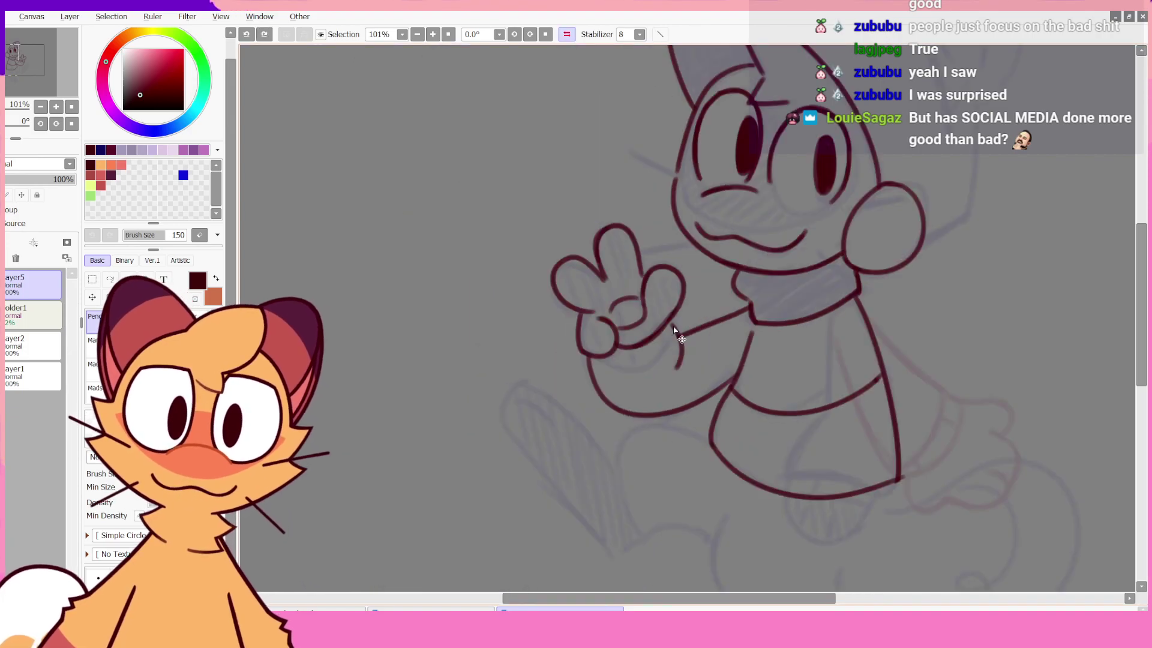
{"action": "mouse_move", "coordinate": [605, 360]}
{"action": "left_mouse_down"}
{"action": "mouse_move", "coordinate": [630, 366]}
{"action": "mouse_move", "coordinate": [670, 339]}
{"action": "left_mouse_up"}
{"action": "key", "text": "ctrl+z"}
{"action": "key", "text": "ctrl+z"}
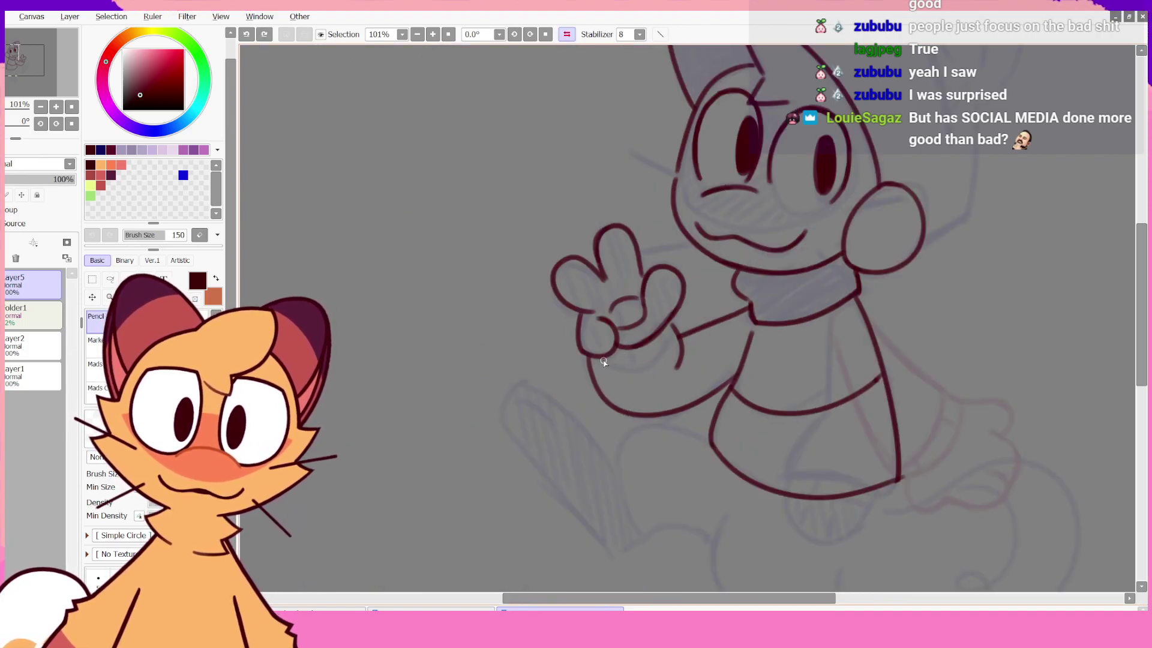
{"action": "mouse_move", "coordinate": [603, 359]}
{"action": "left_mouse_down"}
{"action": "mouse_move", "coordinate": [662, 344]}
{"action": "mouse_move", "coordinate": [602, 360]}
{"action": "mouse_move", "coordinate": [671, 340]}
{"action": "mouse_move", "coordinate": [665, 324]}
{"action": "mouse_move", "coordinate": [675, 327]}
{"action": "mouse_move", "coordinate": [667, 349]}
{"action": "mouse_move", "coordinate": [658, 340]}
{"action": "mouse_move", "coordinate": [629, 363]}
{"action": "left_mouse_up"}
{"action": "key", "text": "ctrl+z"}
{"action": "key", "text": "ctrl+z"}
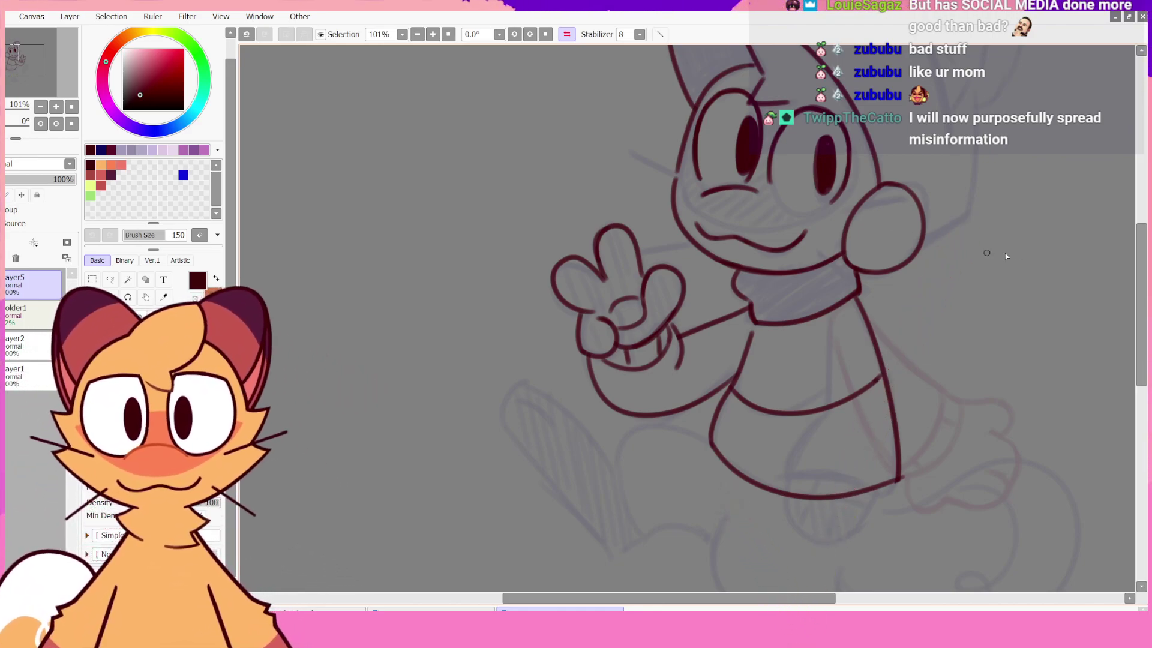
- Ink two short whiskers on the cheek nearest the raised hand, one near the mouth and one beside the eye
{"action": "scroll", "coordinate": [999, 249], "scroll_direction": "up", "scroll_amount": 3}
{"action": "scroll", "coordinate": [692, 311], "scroll_direction": "up", "scroll_amount": 1}
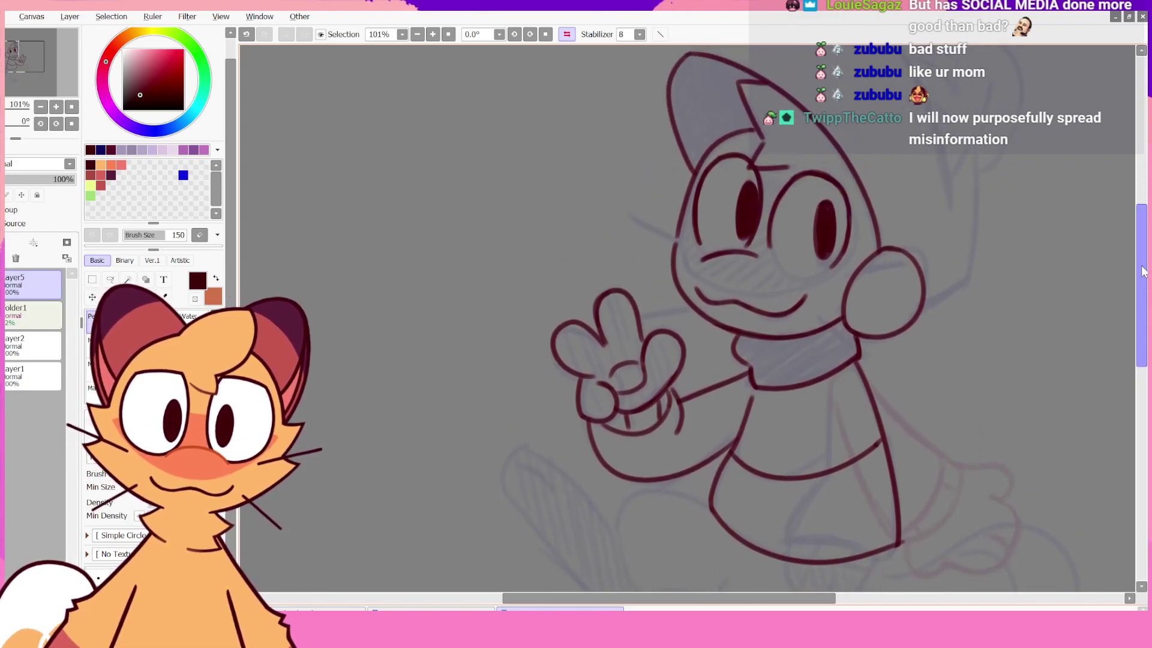
{"action": "left_click_drag", "start_coordinate": [695, 307], "coordinate": [645, 318]}
{"action": "key", "text": "ctrl+z"}
{"action": "key", "text": "ctrl+z"}
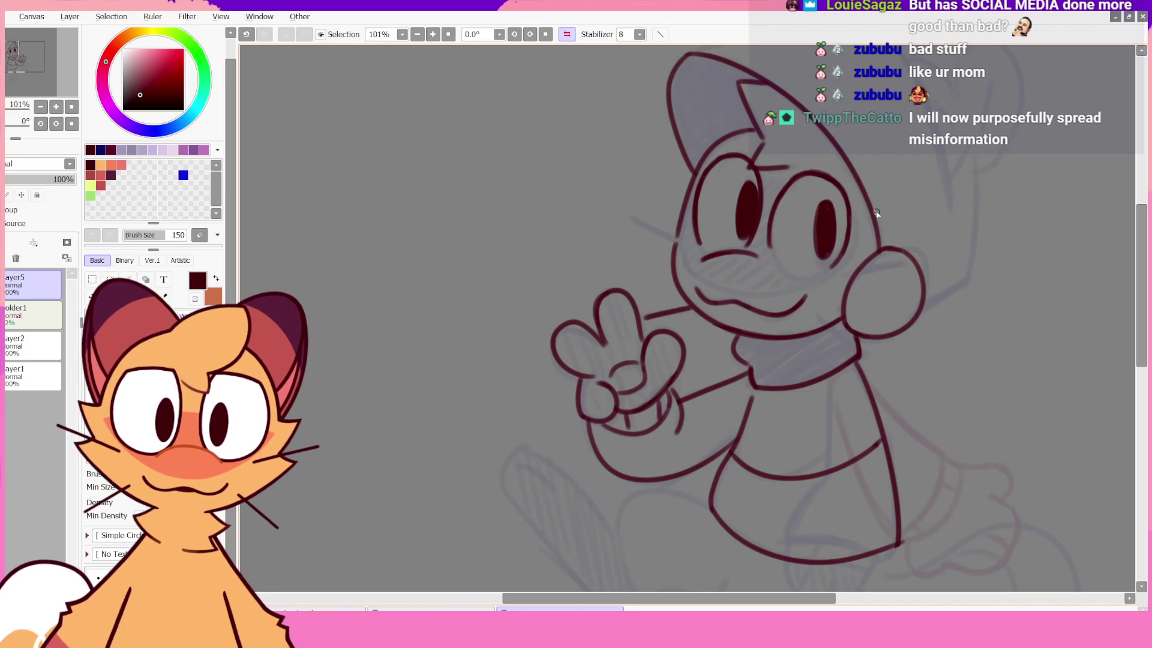
{"action": "key", "text": "ctrl+z"}
{"action": "left_click_drag", "start_coordinate": [674, 241], "coordinate": [632, 219]}
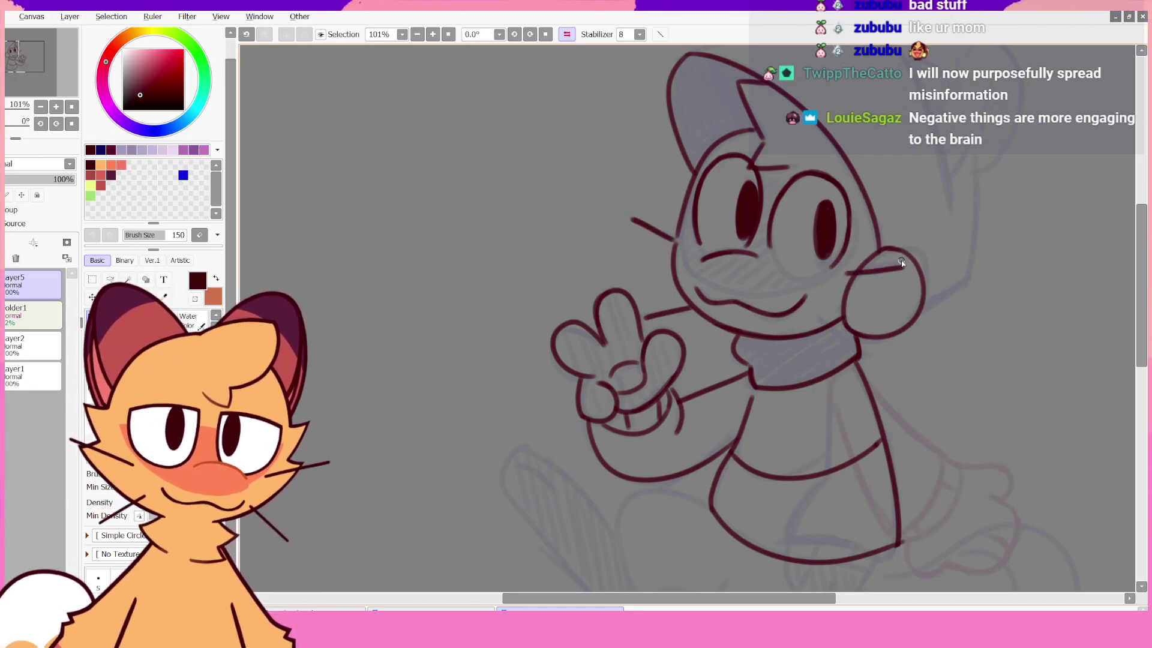
- Ink two whiskers on the far cheek, one across the round ear and one over the scarf's upper edge
{"action": "key", "text": "ctrl+z"}
{"action": "left_click_drag", "start_coordinate": [845, 276], "coordinate": [900, 264]}
{"action": "key", "text": "ctrl+z"}
{"action": "left_click_drag", "start_coordinate": [822, 323], "coordinate": [862, 354]}
{"action": "key", "text": "ctrl+z"}
{"action": "key", "text": "ctrl+z"}
{"action": "key", "text": "ctrl+z"}
{"action": "left_click_drag", "start_coordinate": [820, 321], "coordinate": [867, 354]}
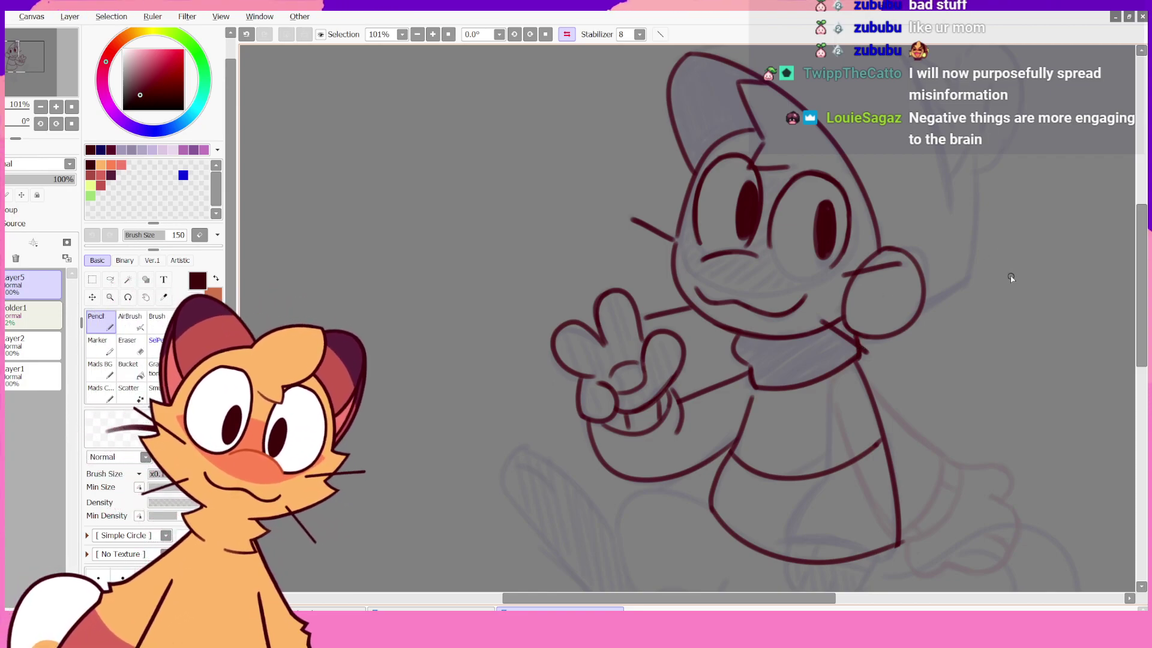
{"action": "left_click_drag", "start_coordinate": [631, 220], "coordinate": [668, 237]}
{"action": "key", "text": "ctrl+z"}
{"action": "key", "text": "ctrl+z"}
{"action": "key", "text": "ctrl+z"}
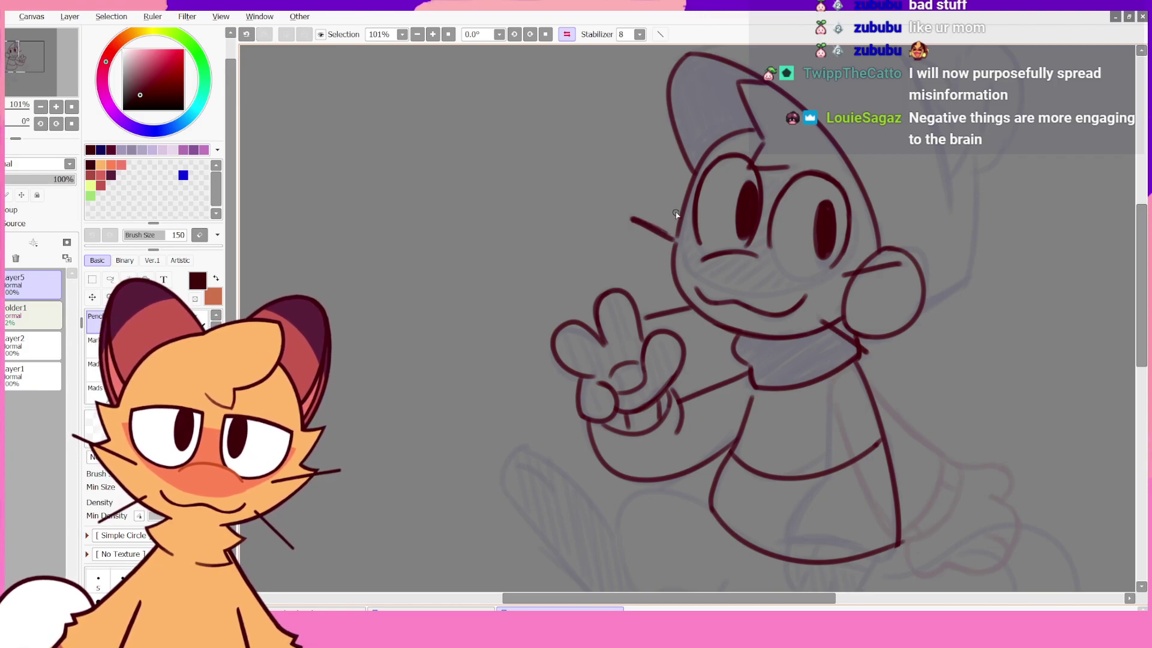
{"action": "key", "text": "ctrl+z"}
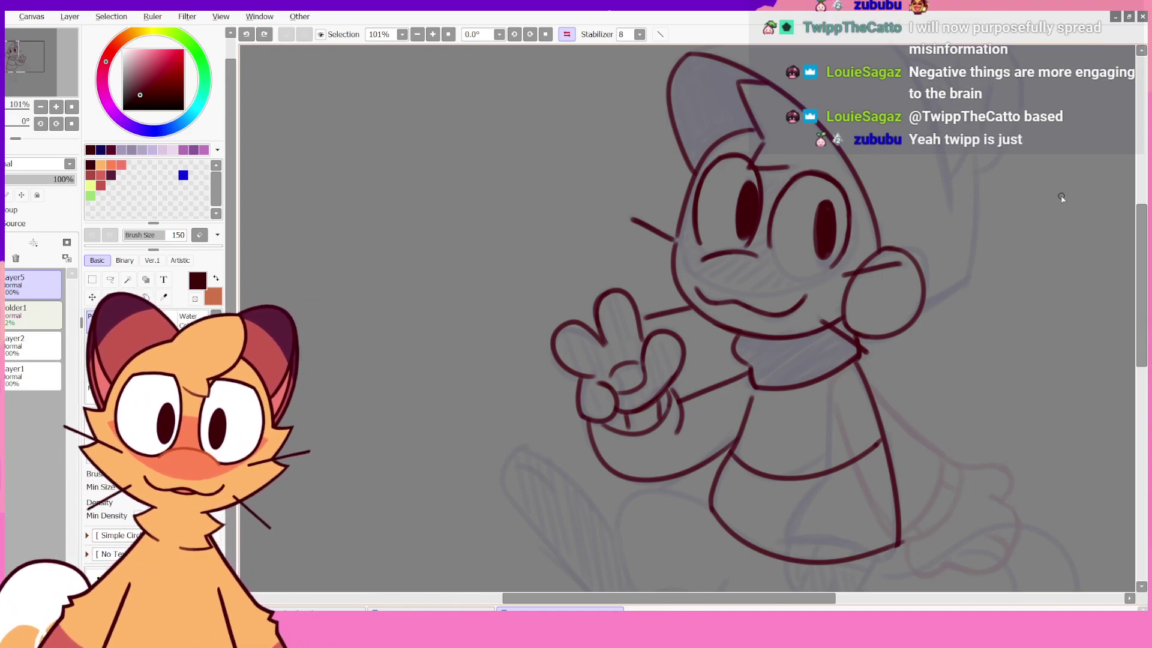
- Ink the hat's top contour as a long shallow arc from the front tip to the back corner
{"action": "left_click_drag", "start_coordinate": [1139, 243], "coordinate": [1138, 206]}
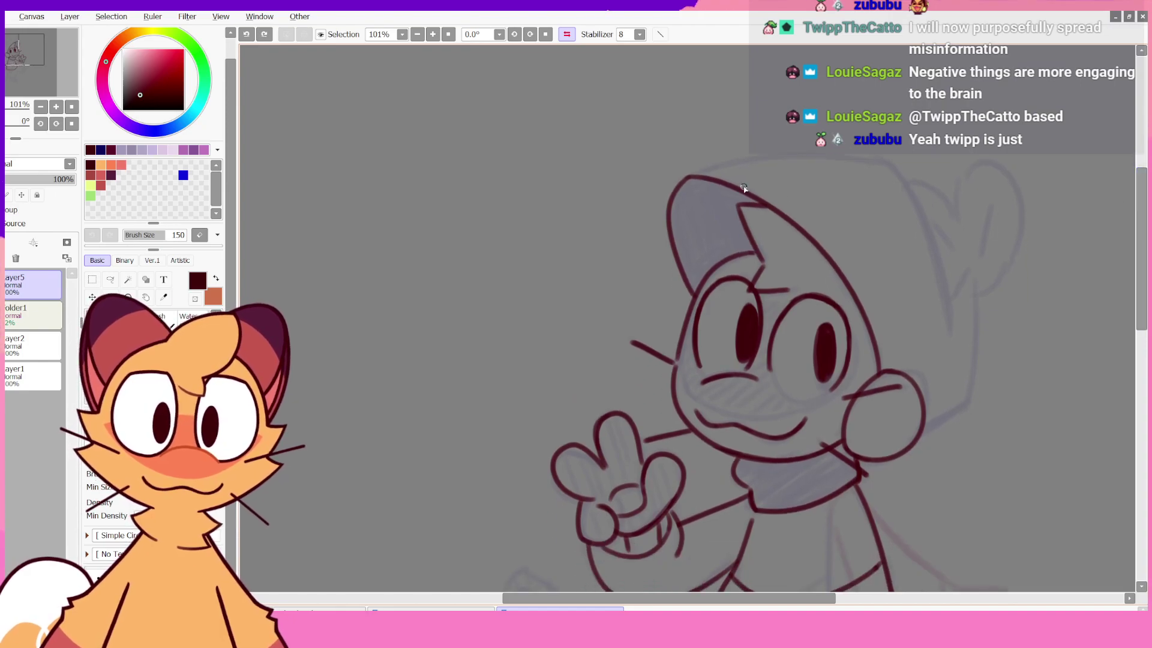
{"action": "left_click_drag", "start_coordinate": [847, 159], "coordinate": [882, 162]}
{"action": "key", "text": "ctrl+z"}
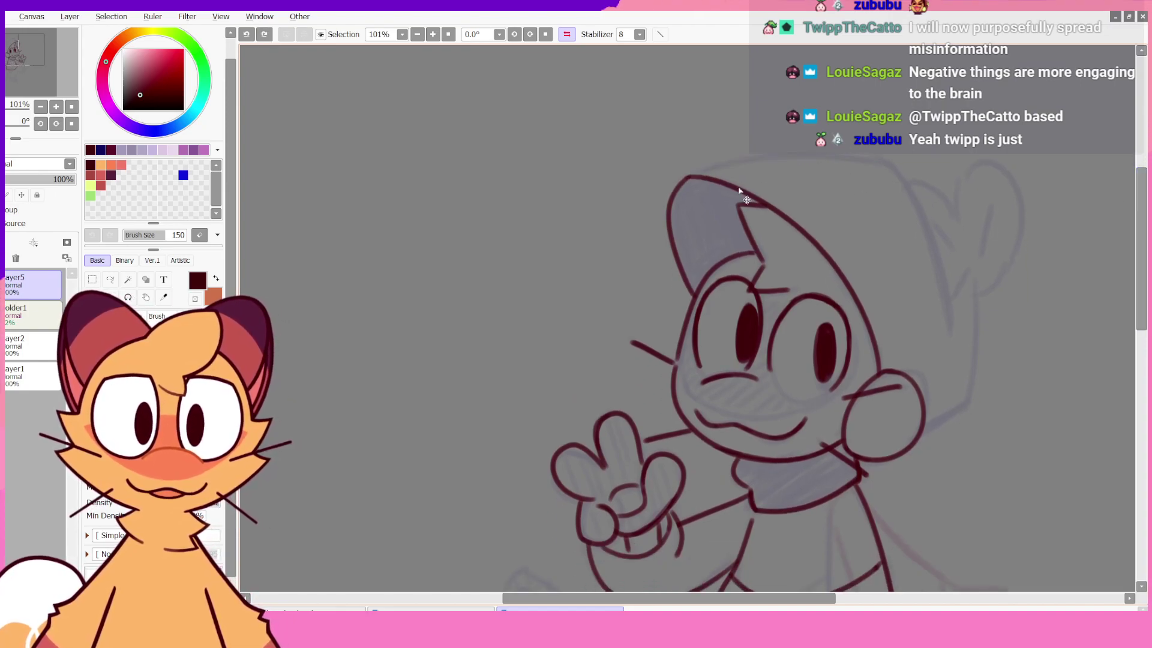
{"action": "left_click_drag", "start_coordinate": [688, 179], "coordinate": [907, 155]}
{"action": "key", "text": "ctrl+z"}
{"action": "mouse_move", "coordinate": [688, 180]}
{"action": "left_mouse_down"}
{"action": "mouse_move", "coordinate": [875, 161]}
{"action": "mouse_move", "coordinate": [932, 226]}
{"action": "left_mouse_up"}
{"action": "key", "text": "ctrl+z"}
{"action": "mouse_move", "coordinate": [875, 161]}
{"action": "left_mouse_down"}
{"action": "mouse_move", "coordinate": [930, 248]}
{"action": "mouse_move", "coordinate": [954, 343]}
{"action": "left_mouse_up"}
{"action": "key", "text": "ctrl+z"}
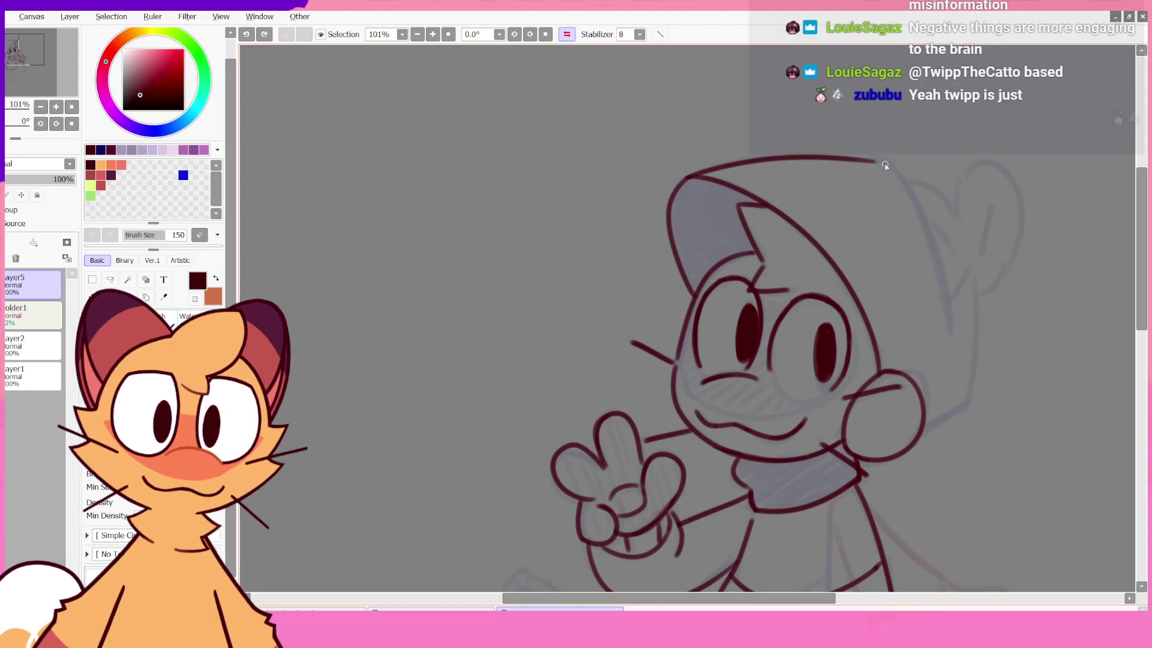
{"action": "key", "text": "ctrl+z"}
{"action": "mouse_move", "coordinate": [884, 166]}
{"action": "left_mouse_down"}
{"action": "mouse_move", "coordinate": [840, 159]}
{"action": "mouse_move", "coordinate": [890, 161]}
{"action": "mouse_move", "coordinate": [923, 235]}
{"action": "left_mouse_up"}
{"action": "key", "text": "ctrl+z"}
{"action": "key", "text": "ctrl+z"}
{"action": "key", "text": "ctrl+z"}
{"action": "key", "text": "ctrl+z"}
{"action": "key", "text": "ctrl+z"}
{"action": "key", "text": "ctrl+z"}
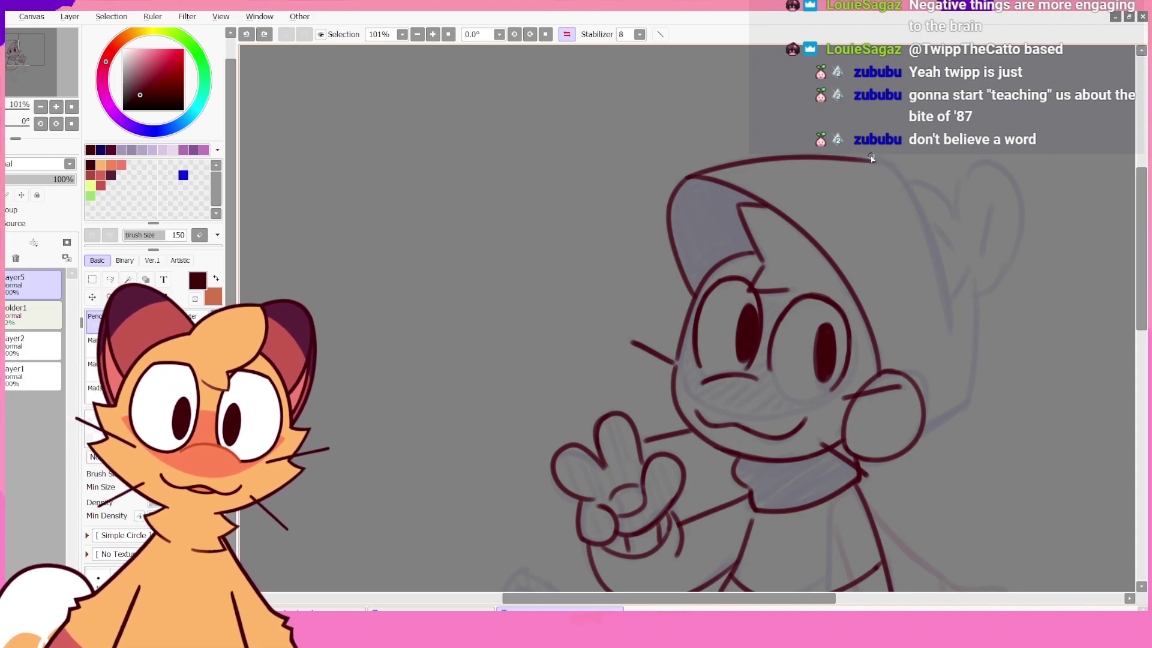
{"action": "mouse_move", "coordinate": [854, 160]}
{"action": "left_mouse_down"}
{"action": "mouse_move", "coordinate": [906, 174]}
{"action": "mouse_move", "coordinate": [935, 279]}
{"action": "left_mouse_up"}
{"action": "key", "text": "ctrl+z"}
{"action": "key", "text": "ctrl+z"}
{"action": "key", "text": "ctrl+z"}
{"action": "key", "text": "ctrl+z"}
{"action": "key", "text": "ctrl+z"}
- Ink the hat's back edge as a curve running down from the top corner to beside the head
{"action": "left_click_drag", "start_coordinate": [892, 167], "coordinate": [951, 324]}
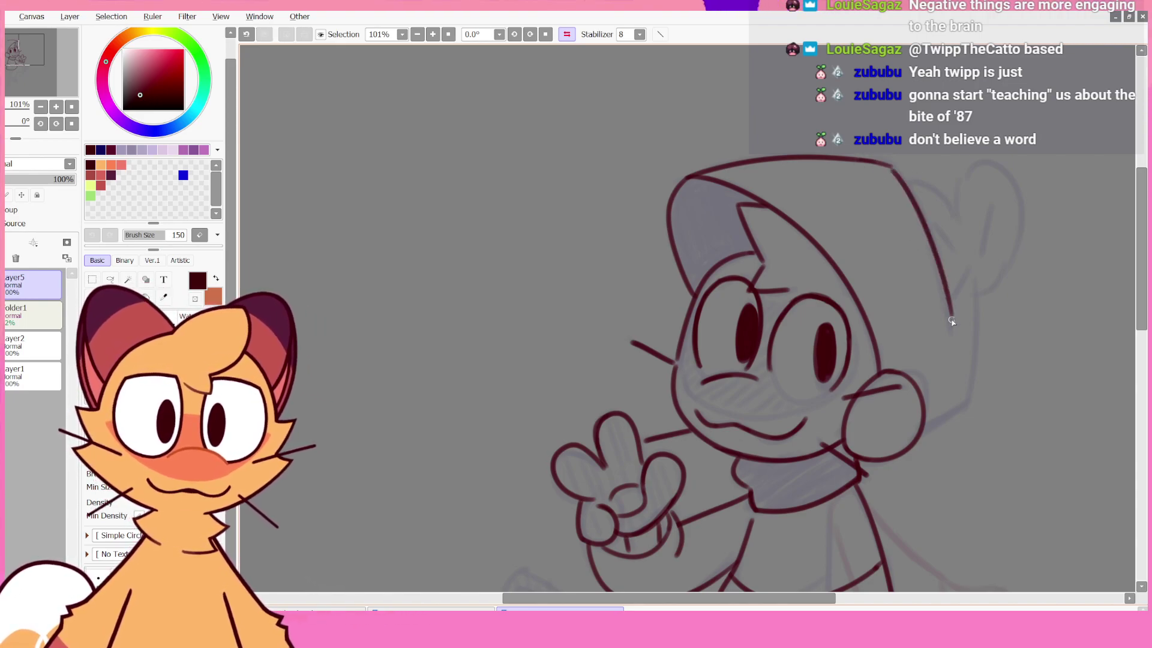
{"action": "key", "text": "ctrl+z"}
{"action": "left_click_drag", "start_coordinate": [894, 167], "coordinate": [952, 331]}
{"action": "key", "text": "ctrl+z"}
{"action": "left_click_drag", "start_coordinate": [894, 168], "coordinate": [947, 329]}
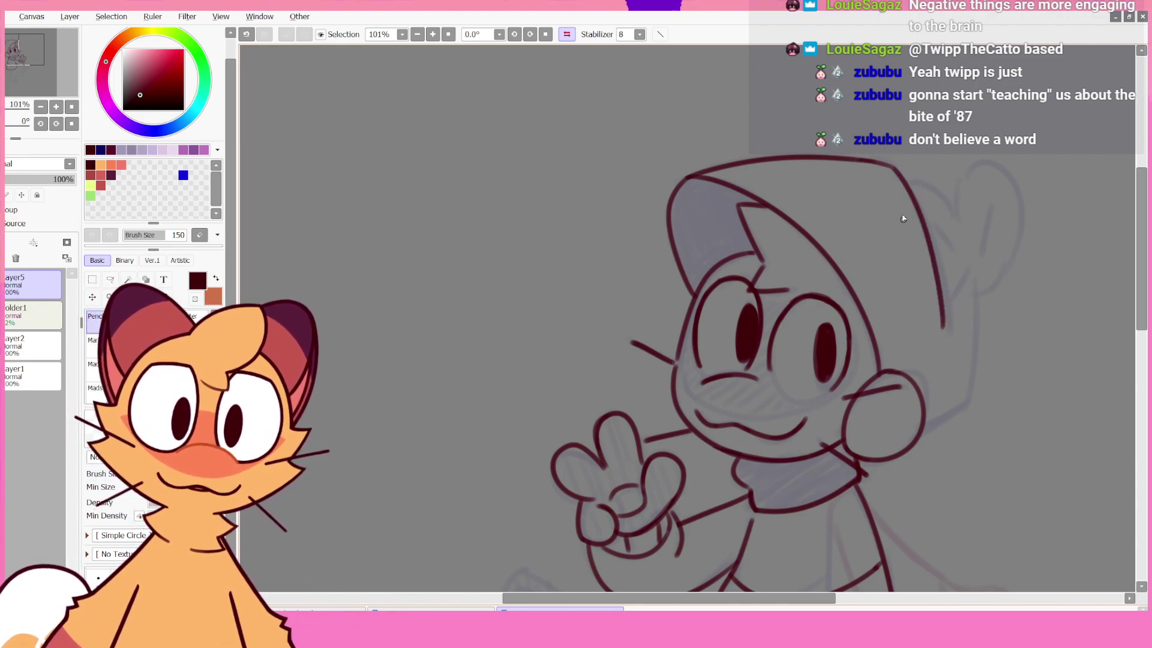
{"action": "key", "text": "ctrl+z"}
{"action": "mouse_move", "coordinate": [915, 206]}
{"action": "left_mouse_down"}
{"action": "mouse_move", "coordinate": [932, 231]}
{"action": "mouse_move", "coordinate": [954, 333]}
{"action": "left_mouse_up"}
{"action": "key", "text": "ctrl+z"}
{"action": "left_click_drag", "start_coordinate": [895, 171], "coordinate": [948, 330]}
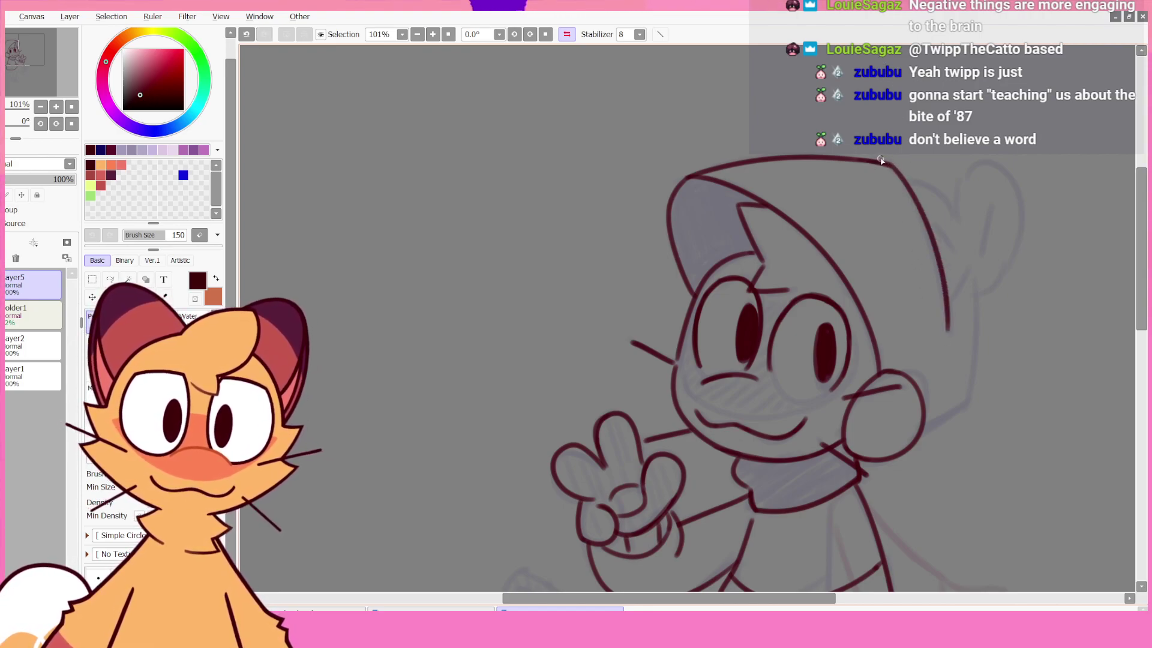
- Restore the unmirrored view and ink the outer edge of the flap behind the hat's back edge
{"action": "left_click", "coordinate": [568, 35]}
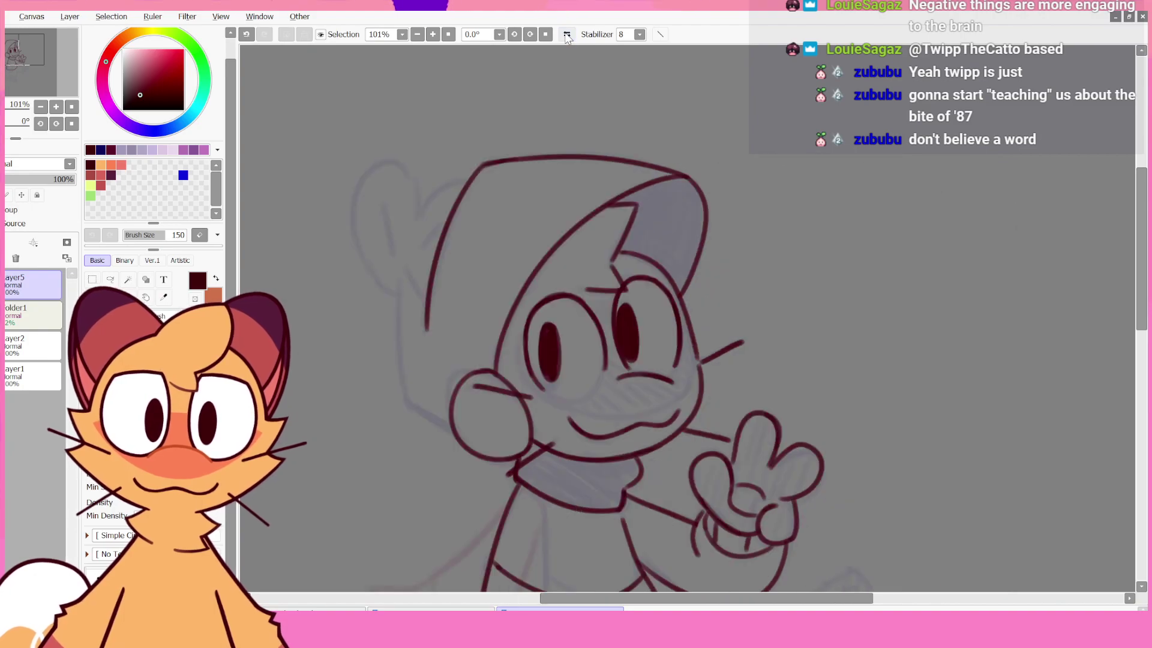
{"action": "left_click_drag", "start_coordinate": [686, 171], "coordinate": [780, 114]}
{"action": "left_click_drag", "start_coordinate": [474, 327], "coordinate": [478, 198]}
{"action": "key", "text": "ctrl+z"}
{"action": "left_click_drag", "start_coordinate": [477, 344], "coordinate": [478, 202]}
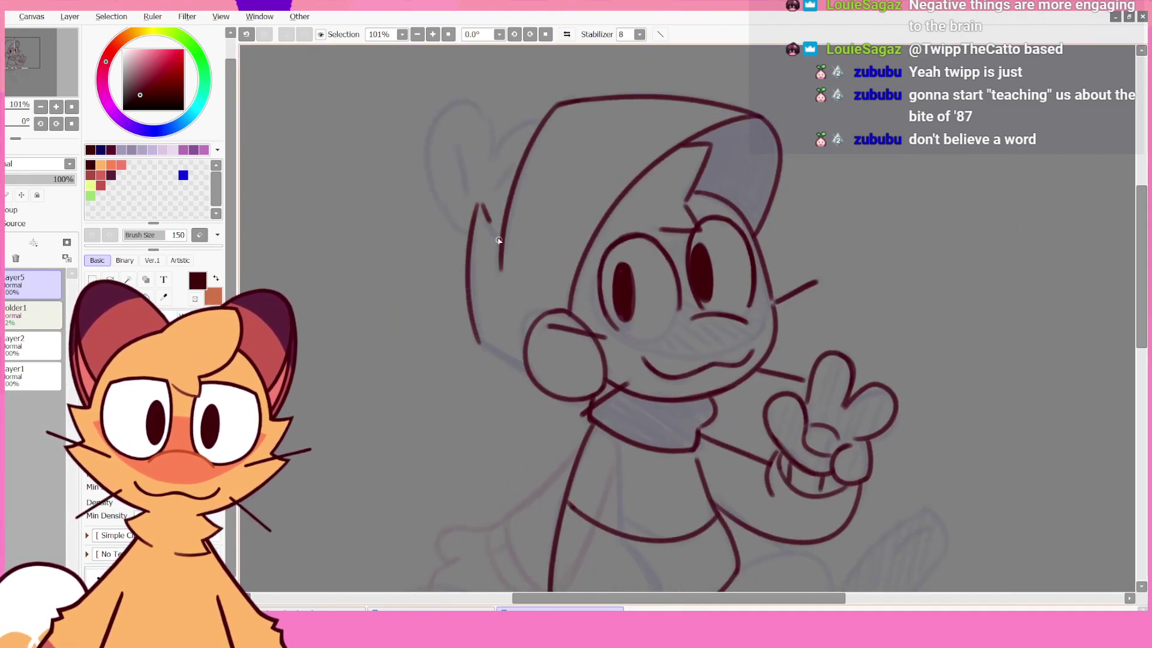
- Join the flap's upper point to the hat's back edge and ink its lower edge down to the round ear
{"action": "left_click_drag", "start_coordinate": [499, 240], "coordinate": [503, 243]}
{"action": "key", "text": "ctrl+z"}
{"action": "left_click_drag", "start_coordinate": [480, 205], "coordinate": [502, 239]}
{"action": "key", "text": "ctrl+z"}
{"action": "key", "text": "ctrl+z"}
{"action": "left_click_drag", "start_coordinate": [479, 342], "coordinate": [529, 373]}
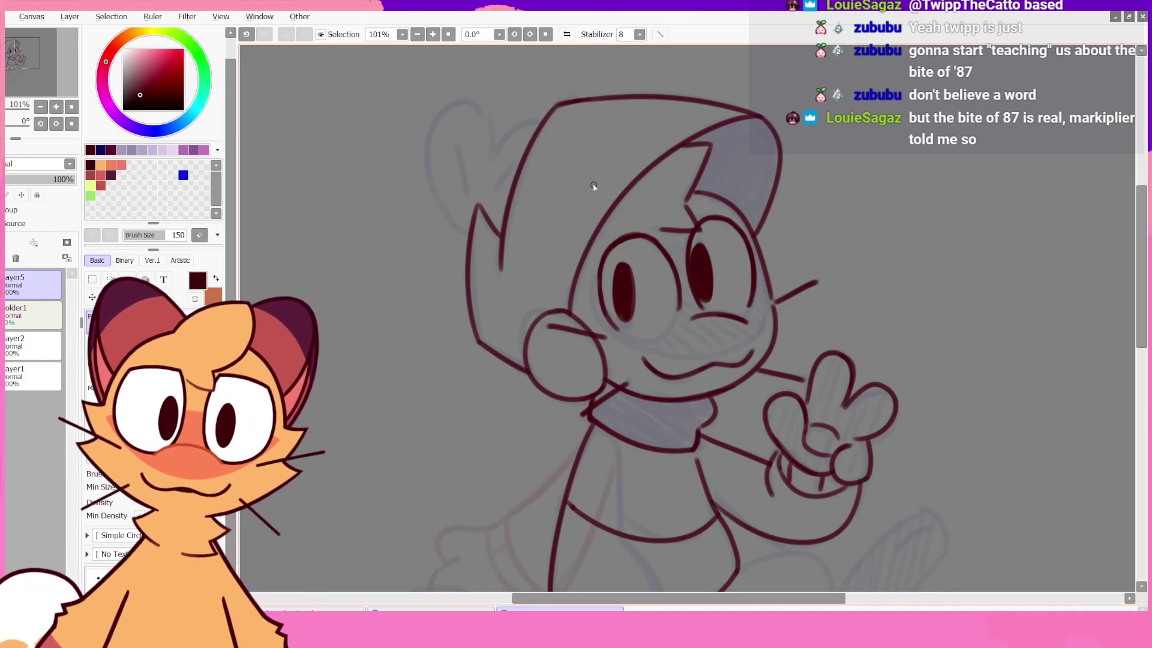
- Ink the two rounded loops sticking out behind the hat above the flap
{"action": "left_click_drag", "start_coordinate": [593, 186], "coordinate": [594, 215]}
{"action": "mouse_move", "coordinate": [470, 246]}
{"action": "left_mouse_down"}
{"action": "mouse_move", "coordinate": [429, 161]}
{"action": "mouse_move", "coordinate": [492, 155]}
{"action": "mouse_move", "coordinate": [470, 138]}
{"action": "mouse_move", "coordinate": [487, 164]}
{"action": "mouse_move", "coordinate": [436, 152]}
{"action": "mouse_move", "coordinate": [486, 190]}
{"action": "mouse_move", "coordinate": [430, 163]}
{"action": "mouse_move", "coordinate": [505, 165]}
{"action": "mouse_move", "coordinate": [531, 149]}
{"action": "mouse_move", "coordinate": [514, 160]}
{"action": "mouse_move", "coordinate": [550, 151]}
{"action": "left_mouse_up"}
{"action": "key", "text": "ctrl+z"}
{"action": "key", "text": "ctrl+z"}
{"action": "key", "text": "ctrl+z"}
{"action": "key", "text": "ctrl+z"}
{"action": "key", "text": "ctrl+z"}
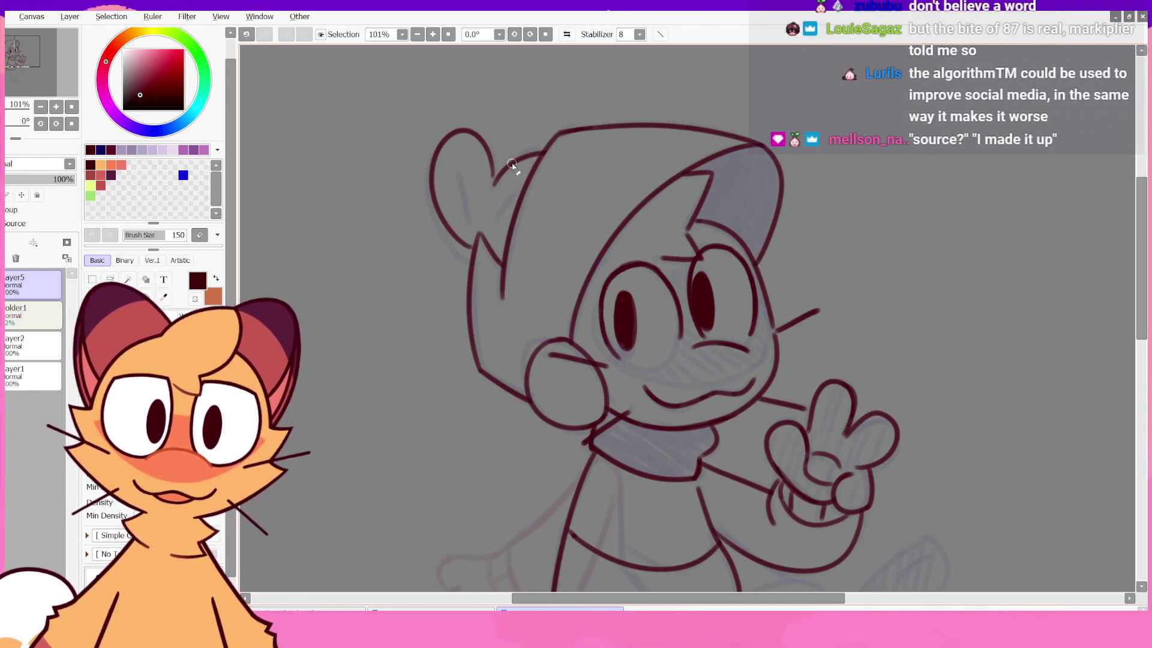
- Ink the short crease lines inside the two loops behind the hat
{"action": "mouse_move", "coordinate": [465, 174]}
{"action": "left_mouse_down"}
{"action": "mouse_move", "coordinate": [473, 215]}
{"action": "mouse_move", "coordinate": [496, 221]}
{"action": "mouse_move", "coordinate": [521, 197]}
{"action": "left_mouse_up"}
{"action": "key", "text": "ctrl+z"}
{"action": "key", "text": "ctrl+z"}
{"action": "key", "text": "ctrl+z"}
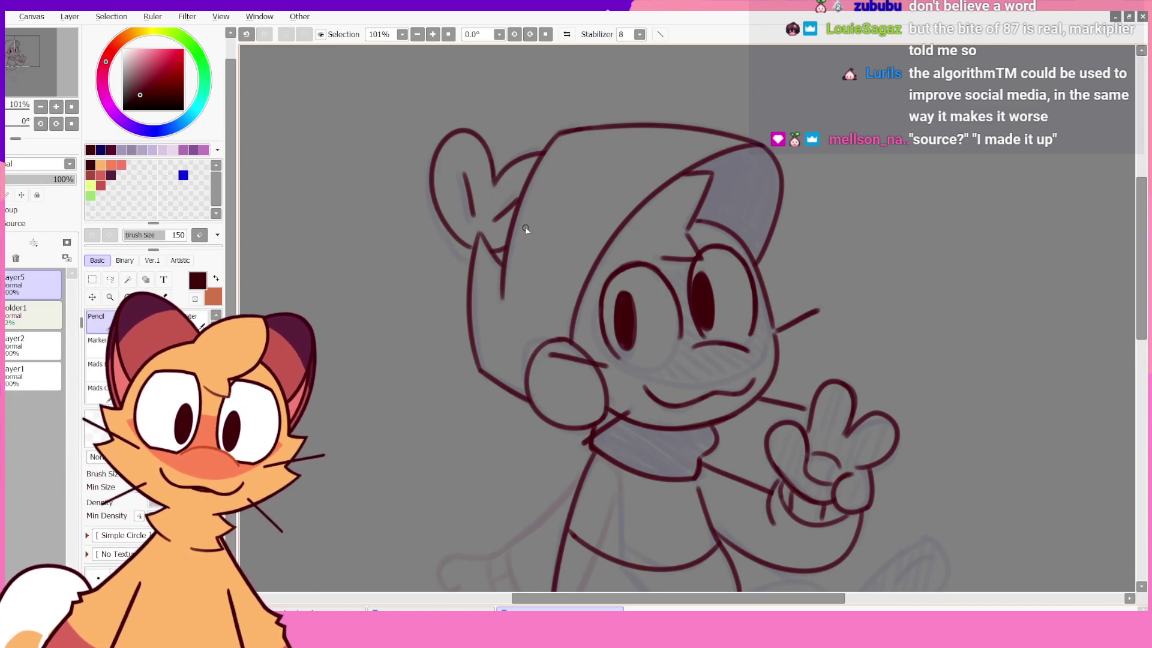
{"action": "mouse_move", "coordinate": [1141, 267]}
{"action": "left_mouse_down"}
{"action": "mouse_move", "coordinate": [1141, 303]}
{"action": "mouse_move", "coordinate": [1139, 281]}
{"action": "left_mouse_up"}
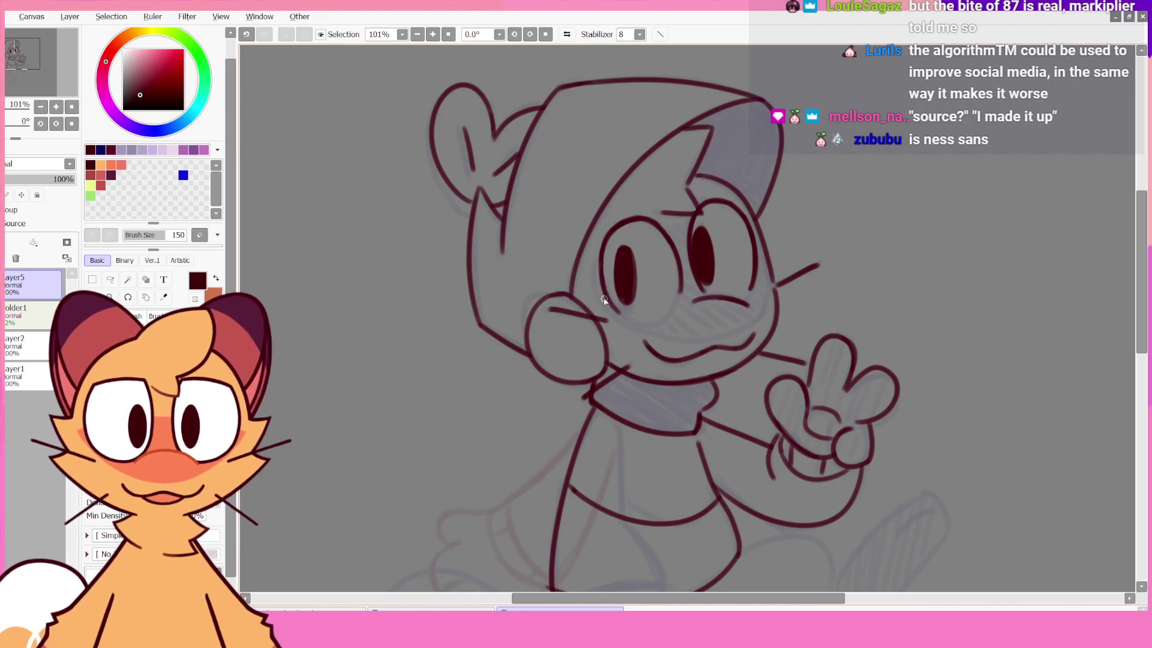
{"action": "left_click_drag", "start_coordinate": [604, 300], "coordinate": [620, 315]}
{"action": "key", "text": "ctrl+z"}
{"action": "mouse_move", "coordinate": [603, 267]}
{"action": "left_mouse_down"}
{"action": "mouse_move", "coordinate": [616, 311]}
{"action": "mouse_move", "coordinate": [604, 312]}
{"action": "mouse_move", "coordinate": [618, 312]}
{"action": "left_mouse_up"}
{"action": "key", "text": "ctrl+z"}
{"action": "key", "text": "ctrl+z"}
{"action": "key", "text": "ctrl+z"}
{"action": "key", "text": "ctrl+z"}
{"action": "key", "text": "ctrl+z"}
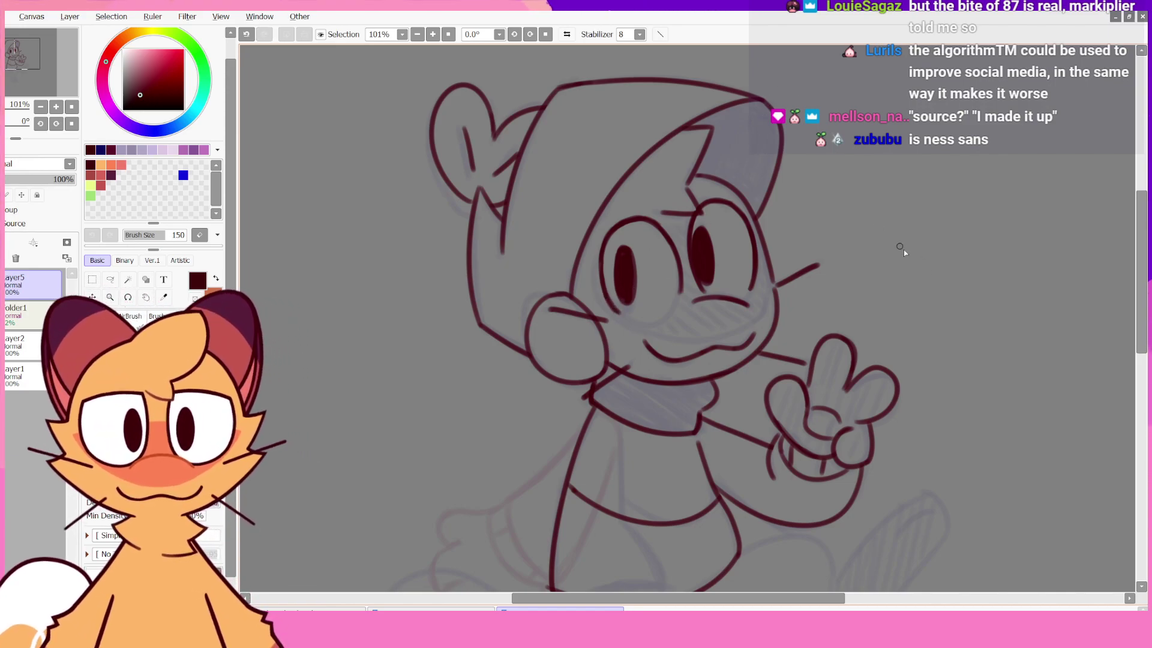
- Ink the upper edge of the raised leg from the shirt's front hem over the knee to the ankle
{"action": "left_click_drag", "start_coordinate": [1140, 277], "coordinate": [1139, 354]}
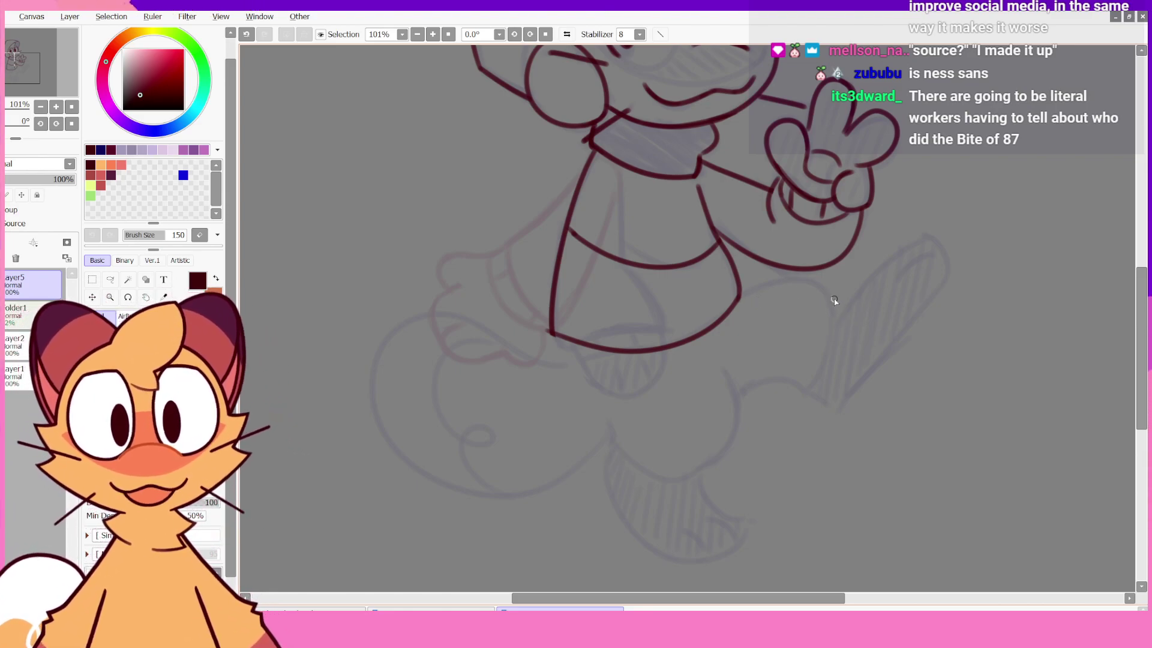
{"action": "mouse_move", "coordinate": [745, 292]}
{"action": "left_mouse_down"}
{"action": "mouse_move", "coordinate": [828, 294]}
{"action": "mouse_move", "coordinate": [831, 327]}
{"action": "left_mouse_up"}
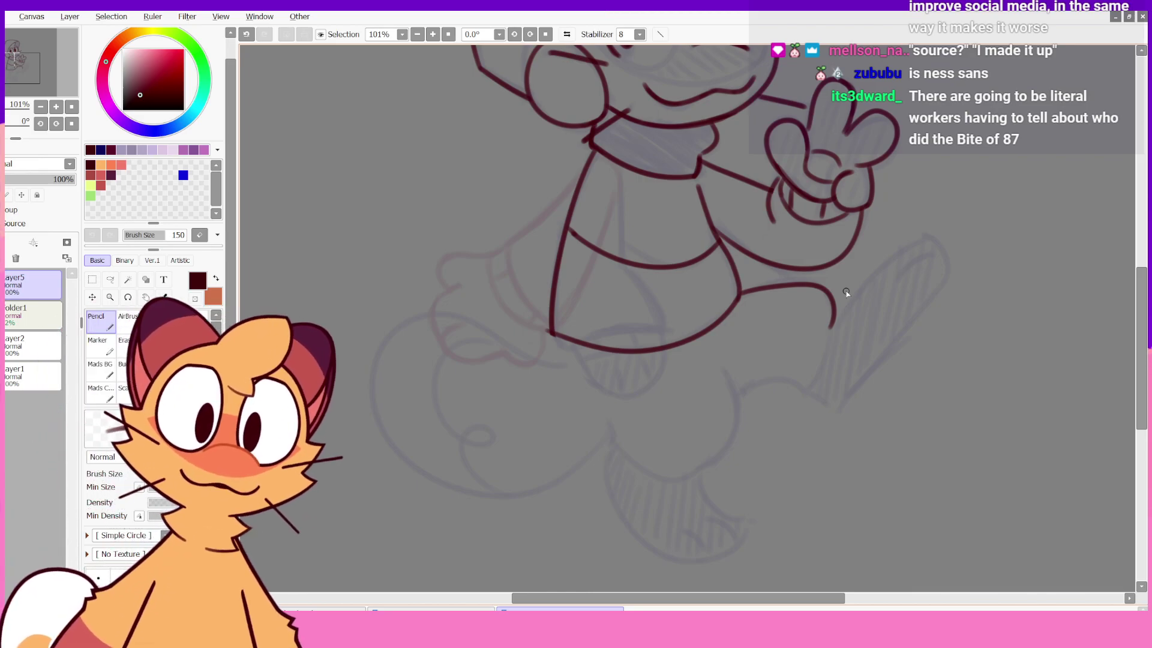
{"action": "key", "text": "ctrl+z"}
{"action": "mouse_move", "coordinate": [833, 324]}
{"action": "left_mouse_down"}
{"action": "mouse_move", "coordinate": [783, 278]}
{"action": "mouse_move", "coordinate": [813, 282]}
{"action": "mouse_move", "coordinate": [732, 298]}
{"action": "left_mouse_up"}
{"action": "key", "text": "ctrl+z"}
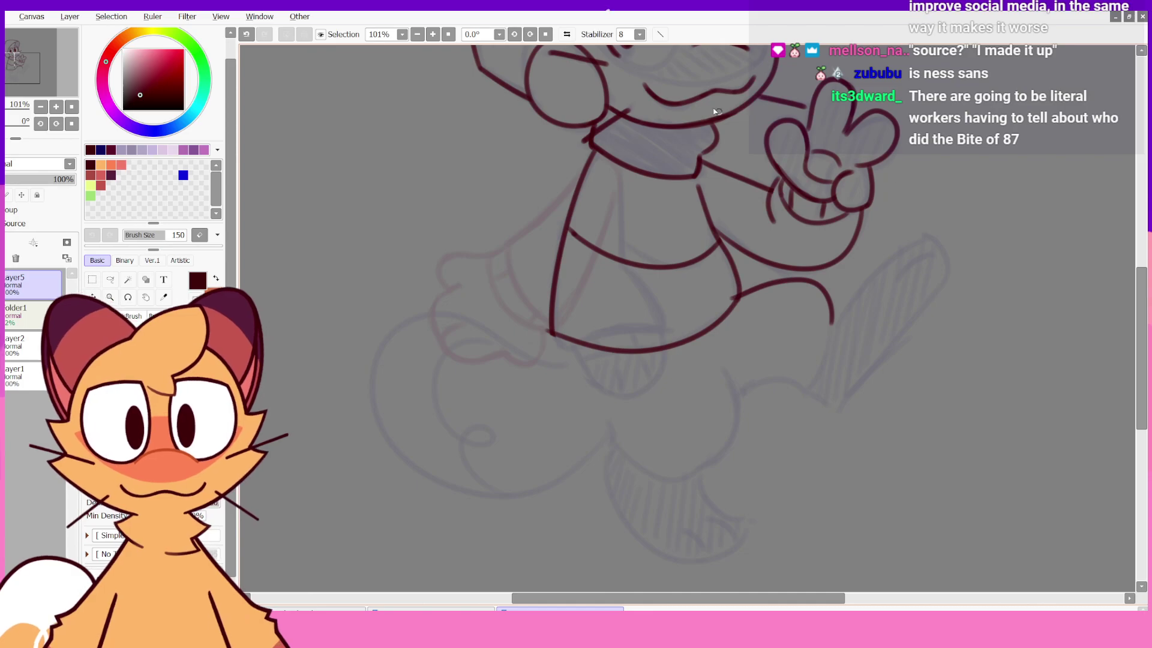
- Mirror the view and ink the raised leg's underside and the standing leg's front edge down to the ankle
{"action": "key", "text": "h"}
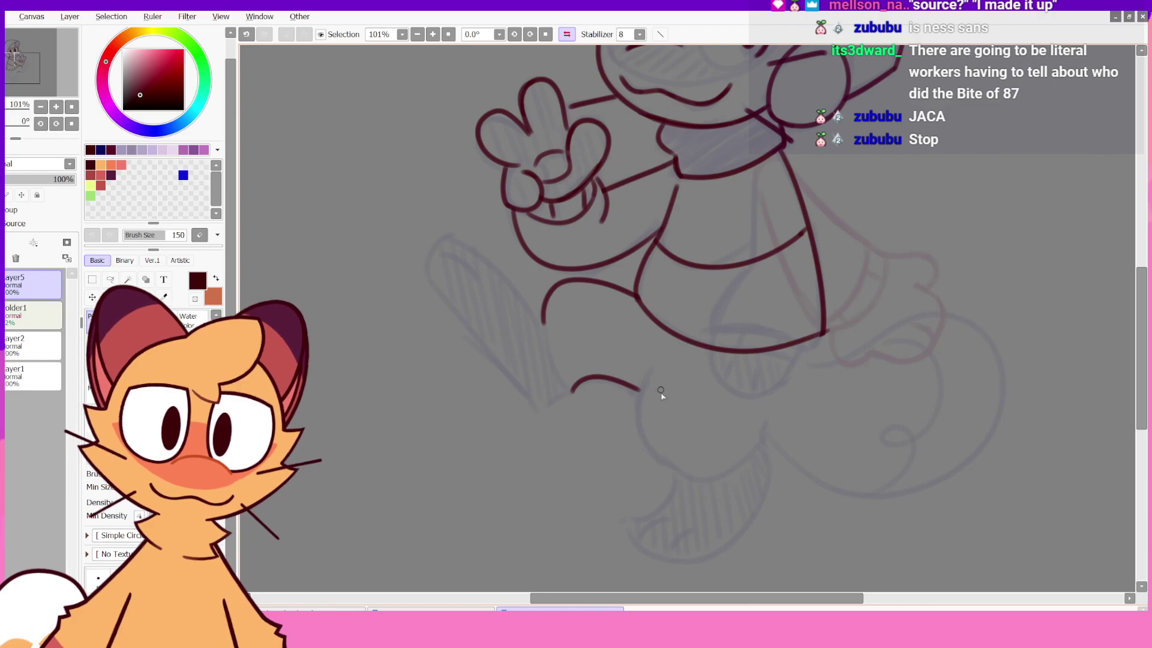
{"action": "left_click_drag", "start_coordinate": [640, 408], "coordinate": [702, 477]}
{"action": "key", "text": "ctrl+z"}
{"action": "left_click_drag", "start_coordinate": [646, 375], "coordinate": [702, 474]}
{"action": "key", "text": "ctrl+z"}
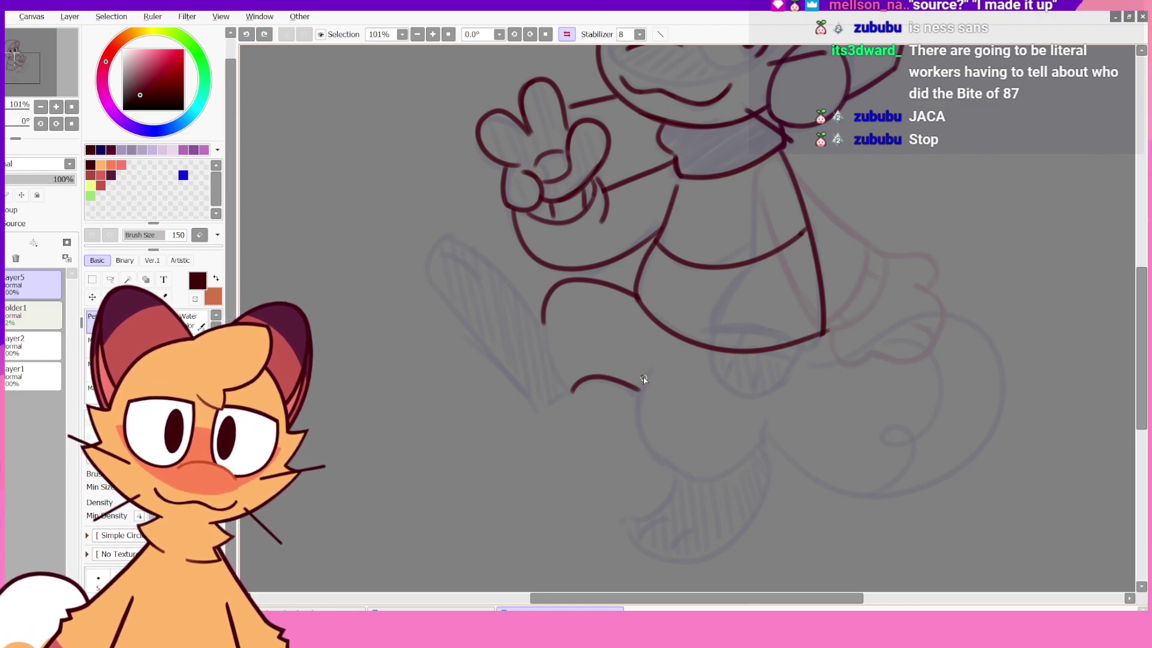
{"action": "mouse_move", "coordinate": [643, 376]}
{"action": "left_mouse_down"}
{"action": "mouse_move", "coordinate": [650, 451]}
{"action": "mouse_move", "coordinate": [703, 482]}
{"action": "left_mouse_up"}
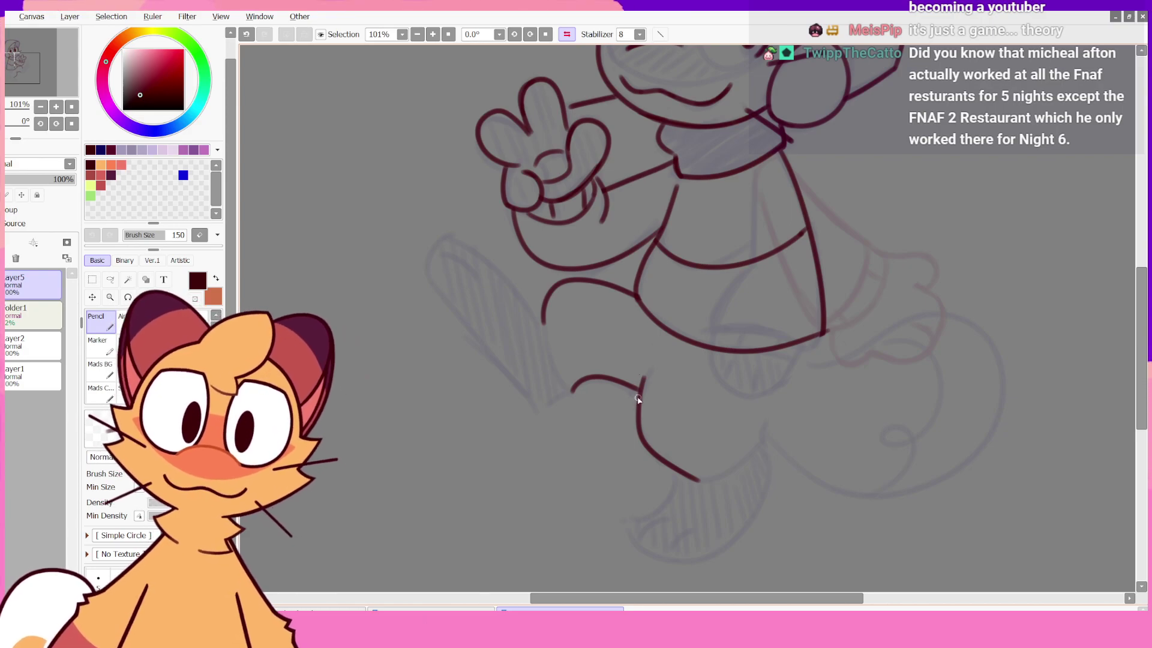
{"action": "left_click_drag", "start_coordinate": [647, 366], "coordinate": [639, 401]}
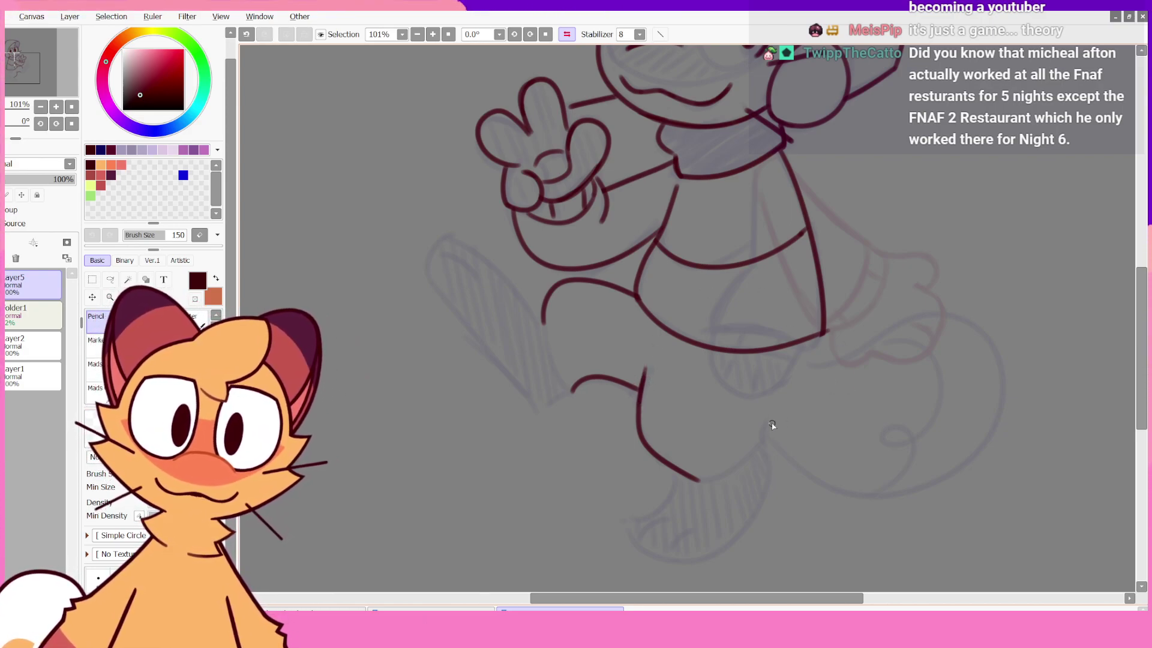
- Ink the short angled line at the back of the standing leg's ankle
{"action": "key", "text": "ctrl+z"}
{"action": "key", "text": "ctrl+z"}
{"action": "left_click_drag", "start_coordinate": [766, 420], "coordinate": [772, 465]}
{"action": "key", "text": "ctrl+z"}
{"action": "key", "text": "ctrl+z"}
{"action": "key", "text": "ctrl+z"}
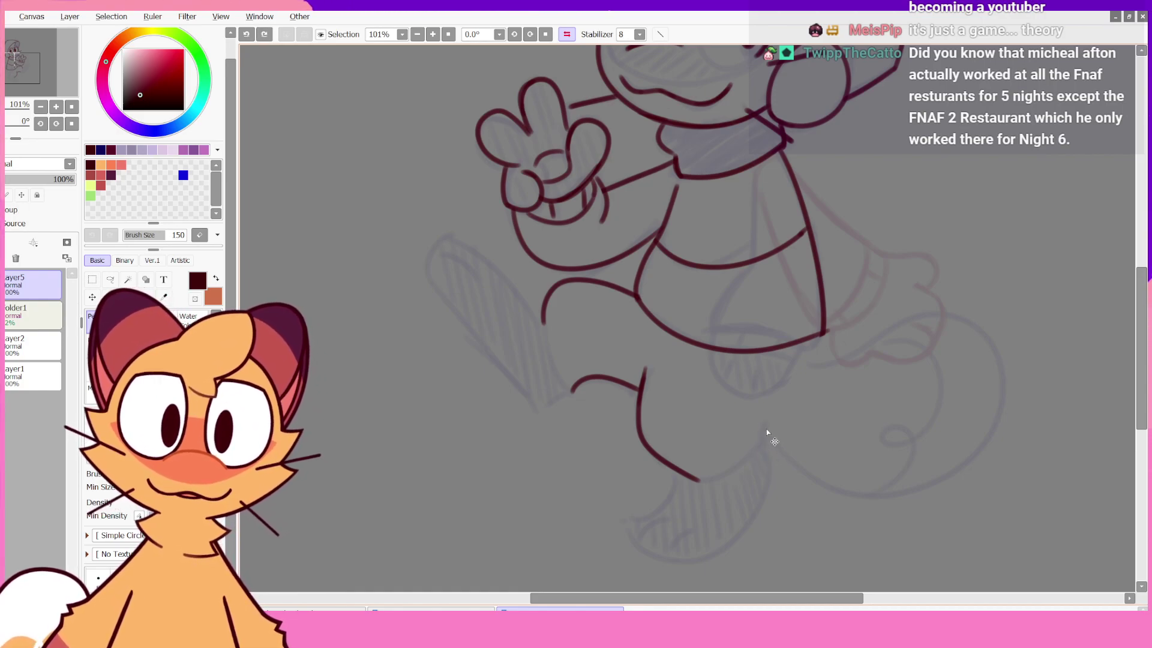
{"action": "left_click_drag", "start_coordinate": [767, 414], "coordinate": [773, 456]}
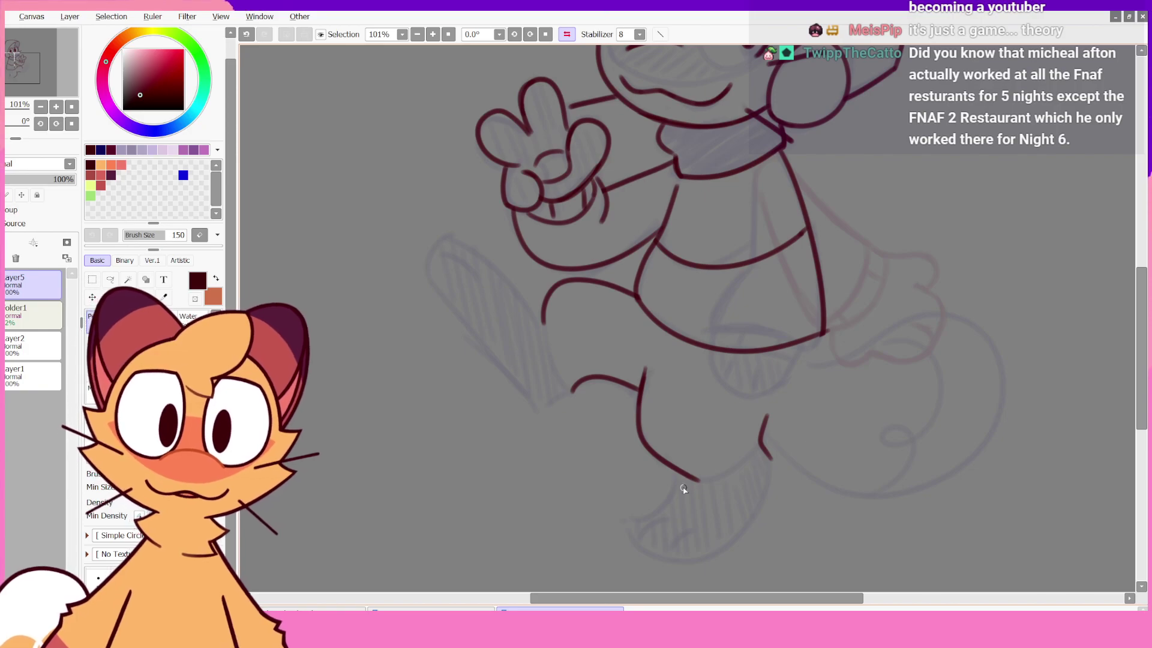
- Restore the unmirrored view and ink the standing foot's top edge from the ankle around the toe tip
{"action": "left_click_drag", "start_coordinate": [685, 478], "coordinate": [635, 530]}
{"action": "left_click", "coordinate": [567, 35]}
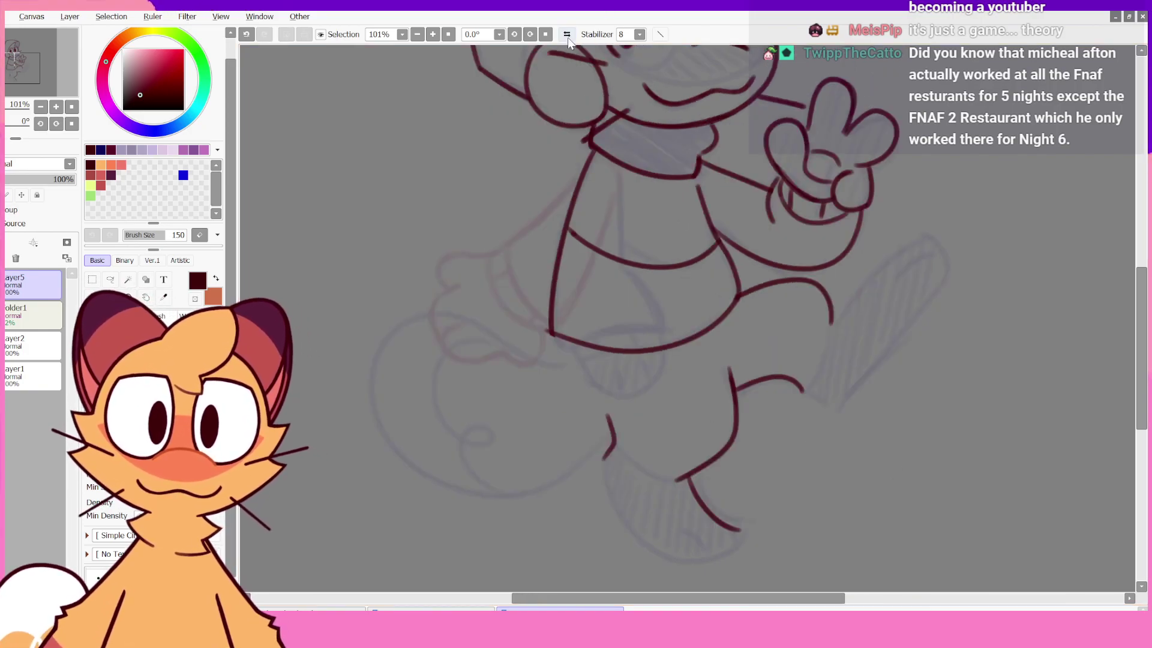
{"action": "key", "text": "ctrl+z"}
{"action": "mouse_move", "coordinate": [740, 531]}
{"action": "left_mouse_down"}
{"action": "mouse_move", "coordinate": [738, 552]}
{"action": "mouse_move", "coordinate": [720, 559]}
{"action": "left_mouse_up"}
{"action": "key", "text": "ctrl+z"}
{"action": "left_click_drag", "start_coordinate": [739, 531], "coordinate": [696, 563]}
{"action": "key", "text": "ctrl+z"}
{"action": "key", "text": "ctrl+z"}
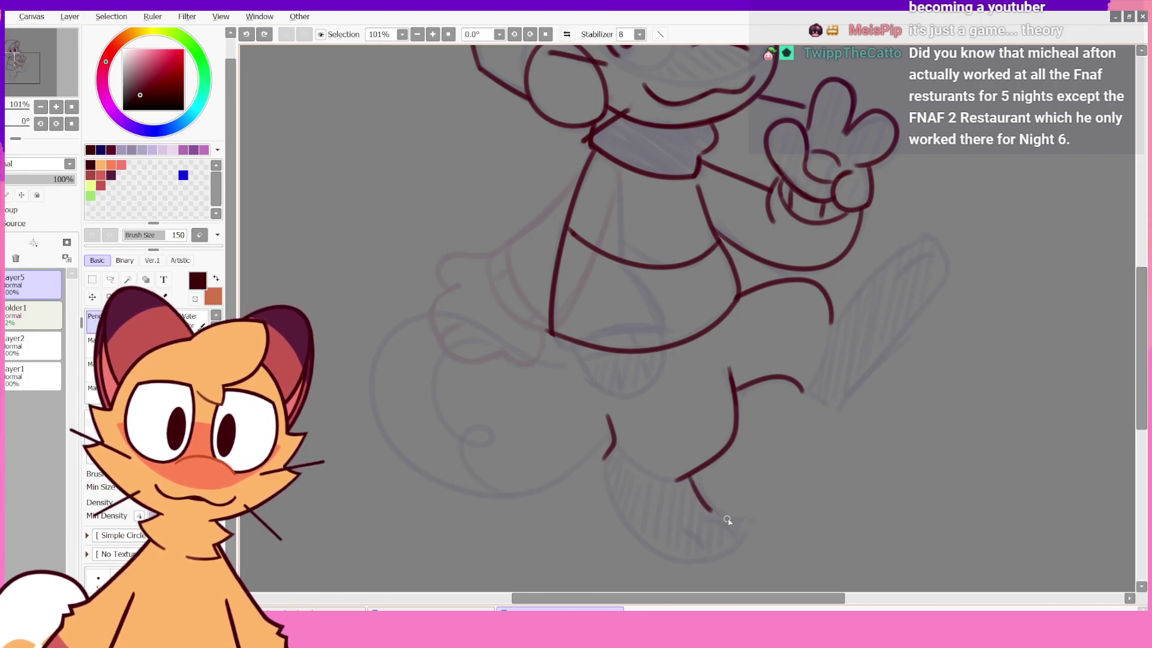
{"action": "key", "text": "ctrl+z"}
{"action": "mouse_move", "coordinate": [689, 478]}
{"action": "left_mouse_down"}
{"action": "mouse_move", "coordinate": [730, 520]}
{"action": "mouse_move", "coordinate": [722, 514]}
{"action": "left_mouse_up"}
{"action": "key", "text": "ctrl+z"}
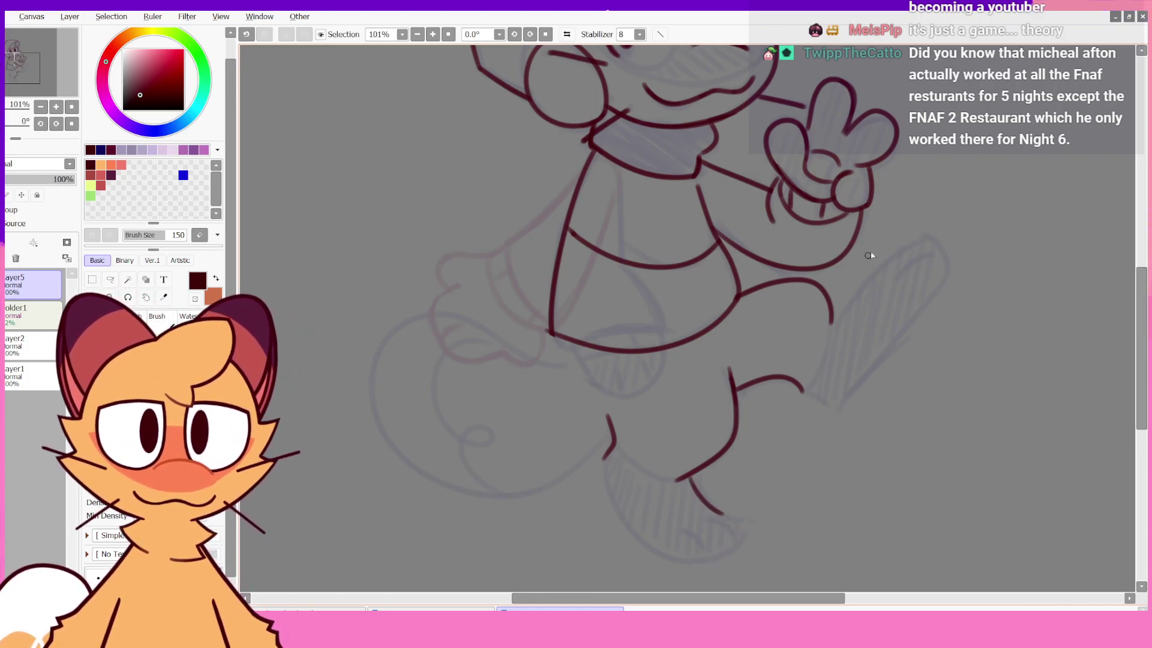
{"action": "key", "text": "ctrl+z"}
{"action": "left_click_drag", "start_coordinate": [696, 477], "coordinate": [739, 516]}
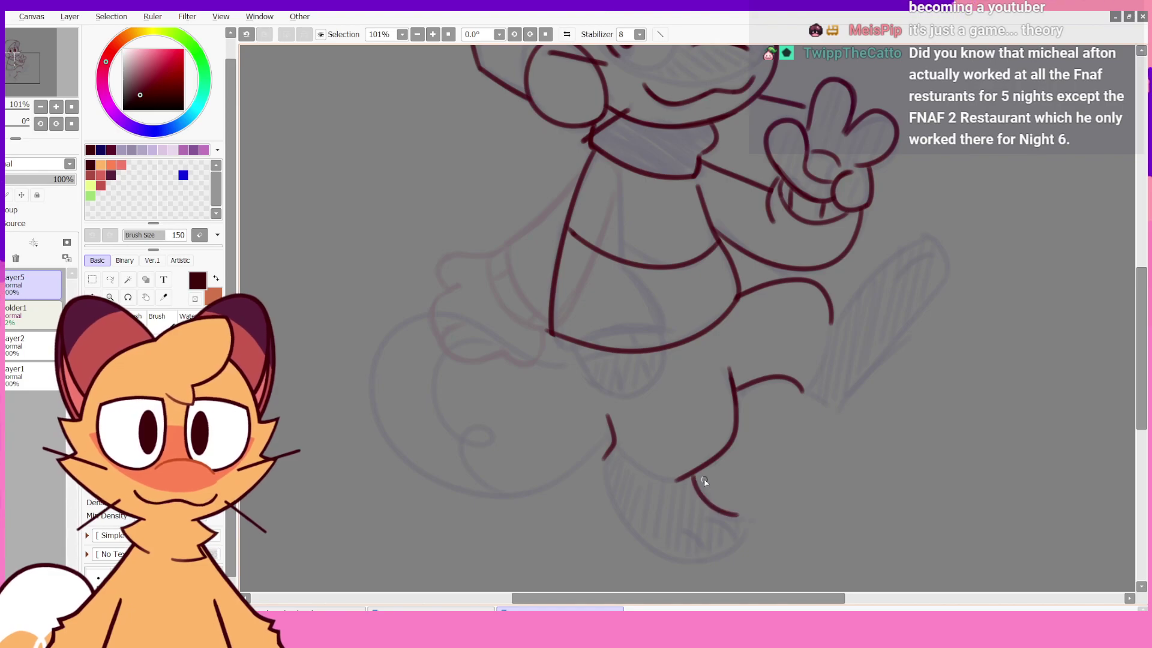
{"action": "key", "text": "ctrl+z"}
{"action": "mouse_move", "coordinate": [690, 478]}
{"action": "left_mouse_down"}
{"action": "mouse_move", "coordinate": [735, 515]}
{"action": "mouse_move", "coordinate": [736, 545]}
{"action": "left_mouse_up"}
{"action": "key", "text": "ctrl+z"}
{"action": "key", "text": "ctrl+z"}
- Ink the standing foot's heel and sole round to the toe tip and add the toe lines inside it
{"action": "left_click_drag", "start_coordinate": [605, 459], "coordinate": [663, 545]}
{"action": "key", "text": "ctrl+z"}
{"action": "left_click_drag", "start_coordinate": [604, 460], "coordinate": [709, 563]}
{"action": "key", "text": "ctrl+z"}
{"action": "mouse_move", "coordinate": [602, 459]}
{"action": "left_mouse_down"}
{"action": "mouse_move", "coordinate": [714, 546]}
{"action": "mouse_move", "coordinate": [627, 530]}
{"action": "mouse_move", "coordinate": [745, 536]}
{"action": "mouse_move", "coordinate": [717, 561]}
{"action": "mouse_move", "coordinate": [736, 524]}
{"action": "mouse_move", "coordinate": [660, 556]}
{"action": "mouse_move", "coordinate": [743, 522]}
{"action": "left_mouse_up"}
{"action": "key", "text": "ctrl+z"}
{"action": "key", "text": "ctrl+z"}
{"action": "key", "text": "ctrl+z"}
{"action": "key", "text": "ctrl+z"}
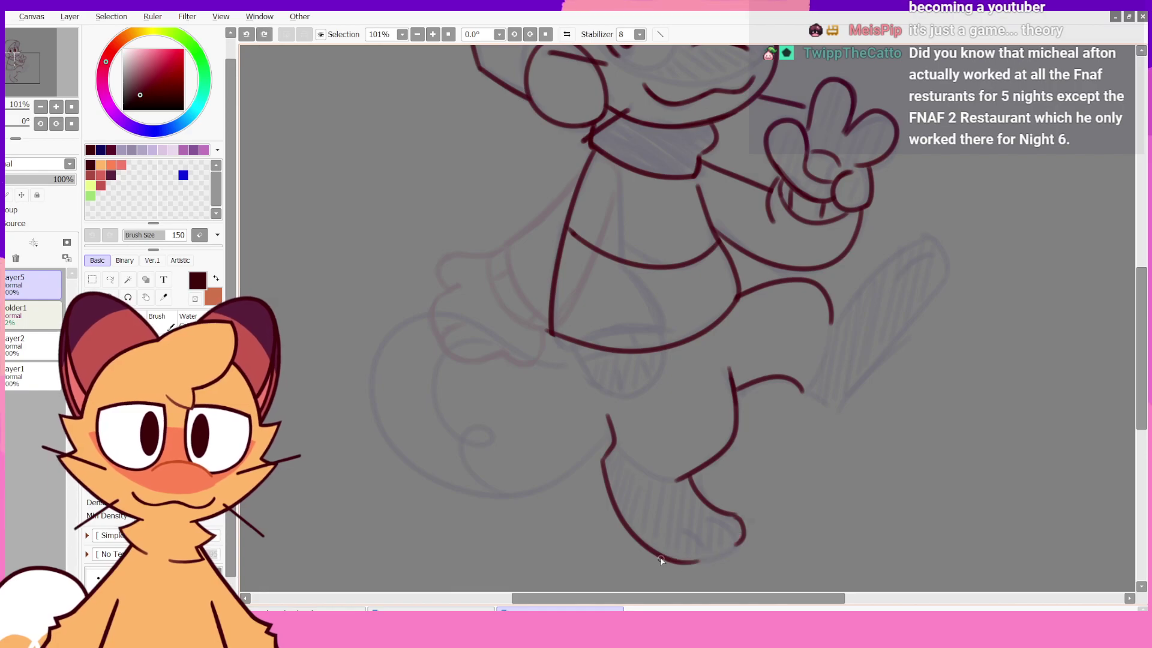
{"action": "left_click_drag", "start_coordinate": [662, 561], "coordinate": [753, 522]}
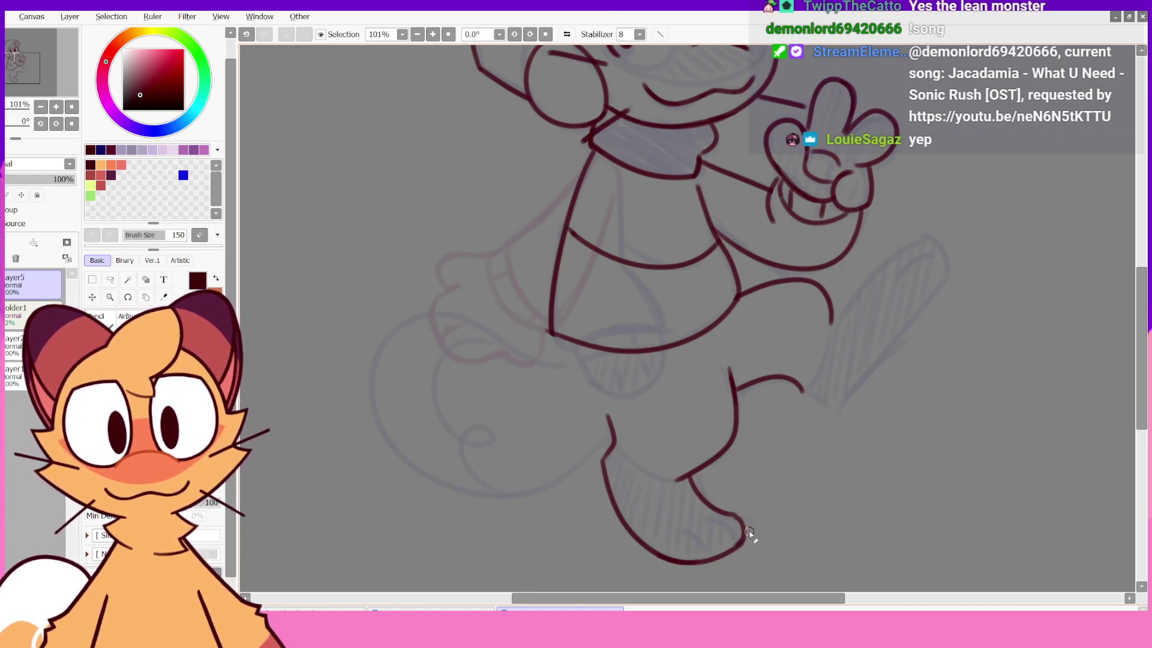
{"action": "mouse_move", "coordinate": [708, 520]}
{"action": "left_mouse_down"}
{"action": "mouse_move", "coordinate": [734, 536]}
{"action": "mouse_move", "coordinate": [703, 557]}
{"action": "left_mouse_up"}
{"action": "key", "text": "ctrl+z"}
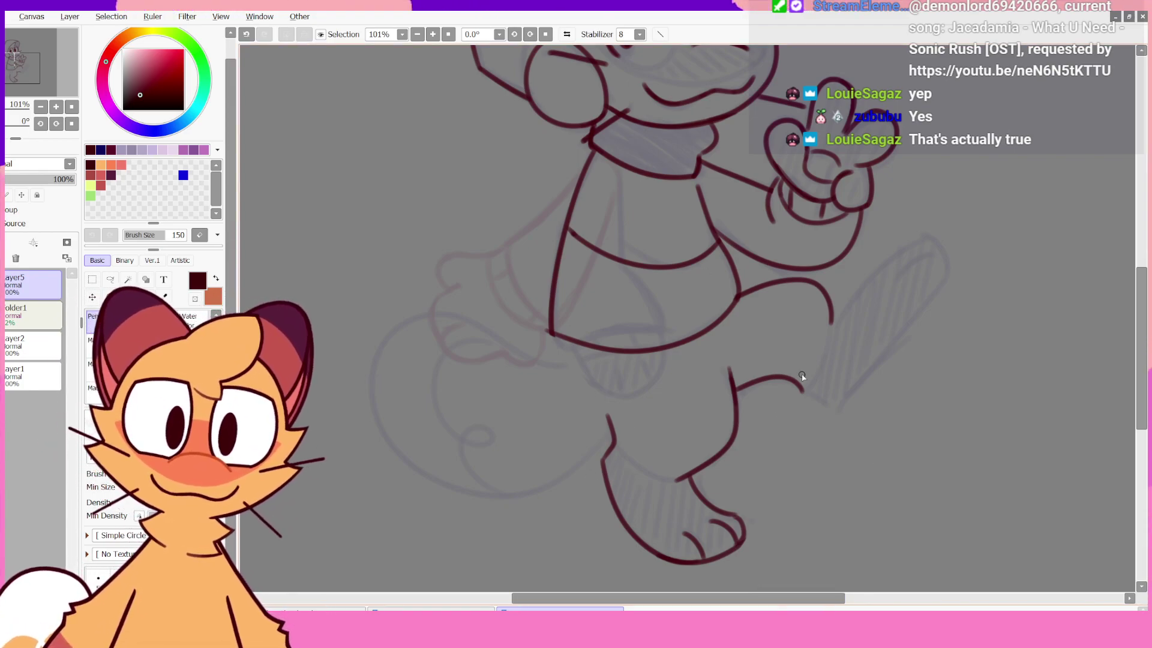
- Extend the raised leg's underside to the heel and ink that foot's sole up to its rounded toe tip
{"action": "mouse_move", "coordinate": [801, 387]}
{"action": "left_mouse_down"}
{"action": "mouse_move", "coordinate": [814, 412]}
{"action": "mouse_move", "coordinate": [901, 326]}
{"action": "left_mouse_up"}
{"action": "key", "text": "ctrl+z"}
{"action": "key", "text": "ctrl+z"}
{"action": "left_click_drag", "start_coordinate": [824, 412], "coordinate": [913, 327]}
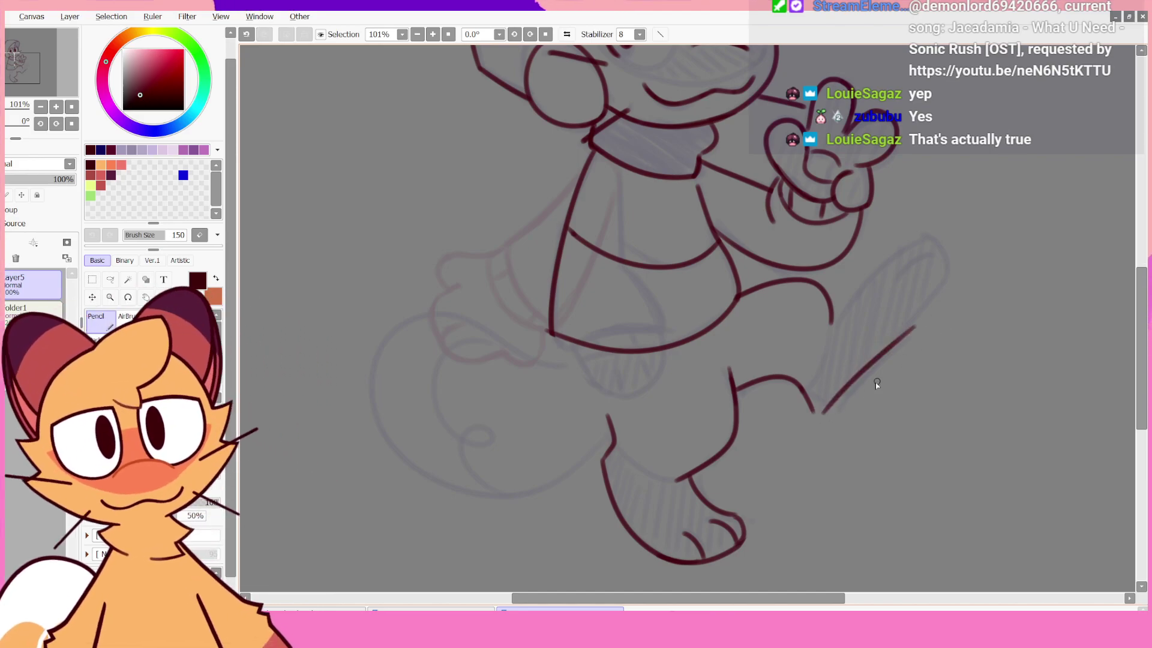
{"action": "key", "text": "ctrl+z"}
{"action": "mouse_move", "coordinate": [826, 410]}
{"action": "left_mouse_down"}
{"action": "mouse_move", "coordinate": [935, 297]}
{"action": "mouse_move", "coordinate": [919, 248]}
{"action": "left_mouse_up"}
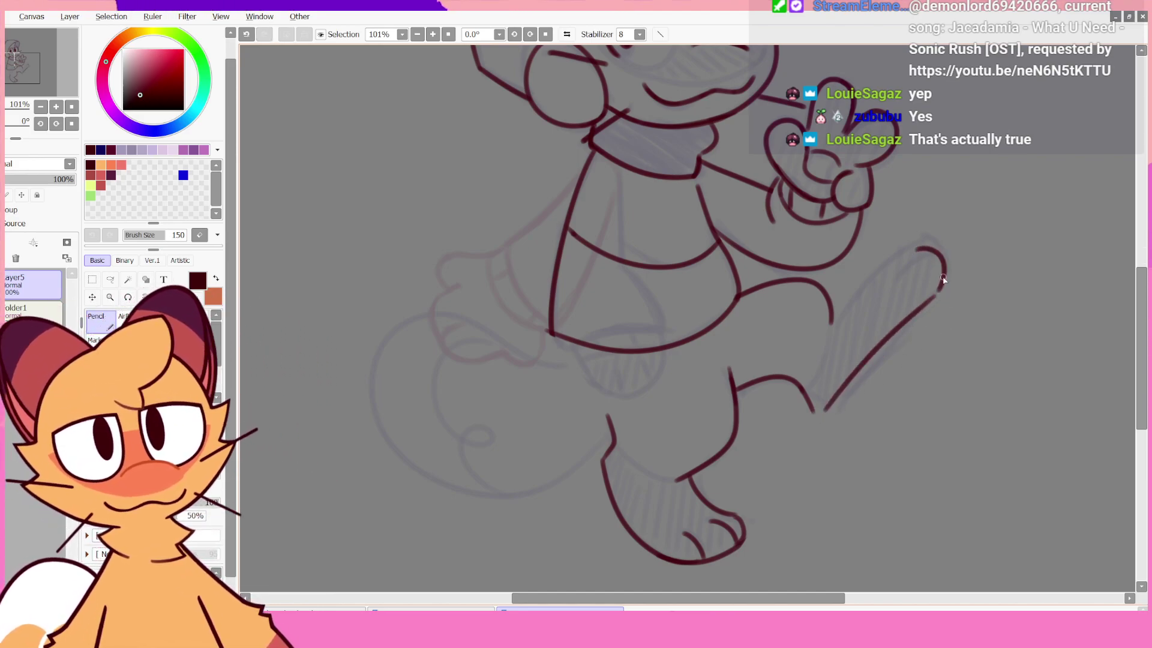
{"action": "key", "text": "ctrl+z"}
{"action": "mouse_move", "coordinate": [936, 294]}
{"action": "left_mouse_down"}
{"action": "mouse_move", "coordinate": [930, 251]}
{"action": "mouse_move", "coordinate": [905, 253]}
{"action": "mouse_move", "coordinate": [841, 315]}
{"action": "left_mouse_up"}
{"action": "key", "text": "ctrl+z"}
- Ink the rounded top of the raised foot's toes and its upper edge rising from the ankle
{"action": "mouse_move", "coordinate": [901, 250]}
{"action": "left_mouse_down"}
{"action": "mouse_move", "coordinate": [833, 316]}
{"action": "mouse_move", "coordinate": [900, 249]}
{"action": "left_mouse_up"}
{"action": "key", "text": "ctrl+z"}
{"action": "key", "text": "ctrl+z"}
{"action": "key", "text": "ctrl+z"}
{"action": "left_click_drag", "start_coordinate": [834, 320], "coordinate": [890, 258]}
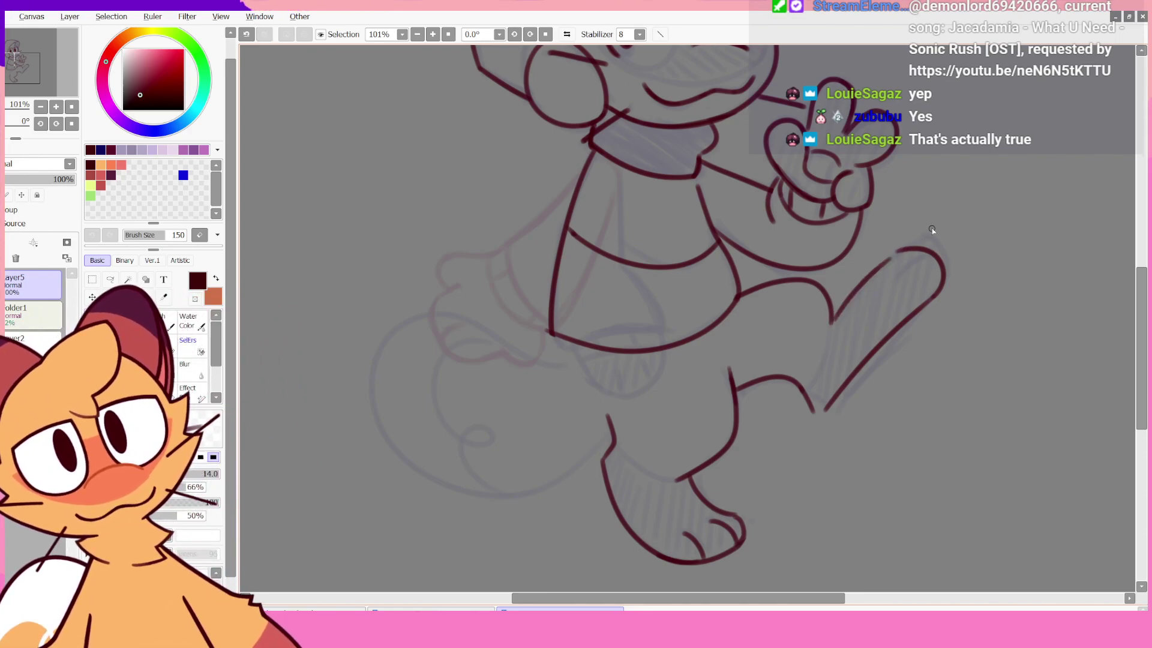
- Check the drawing mirrored and ink a curved toe line inside the raised foot's tip
{"action": "left_click", "coordinate": [566, 34]}
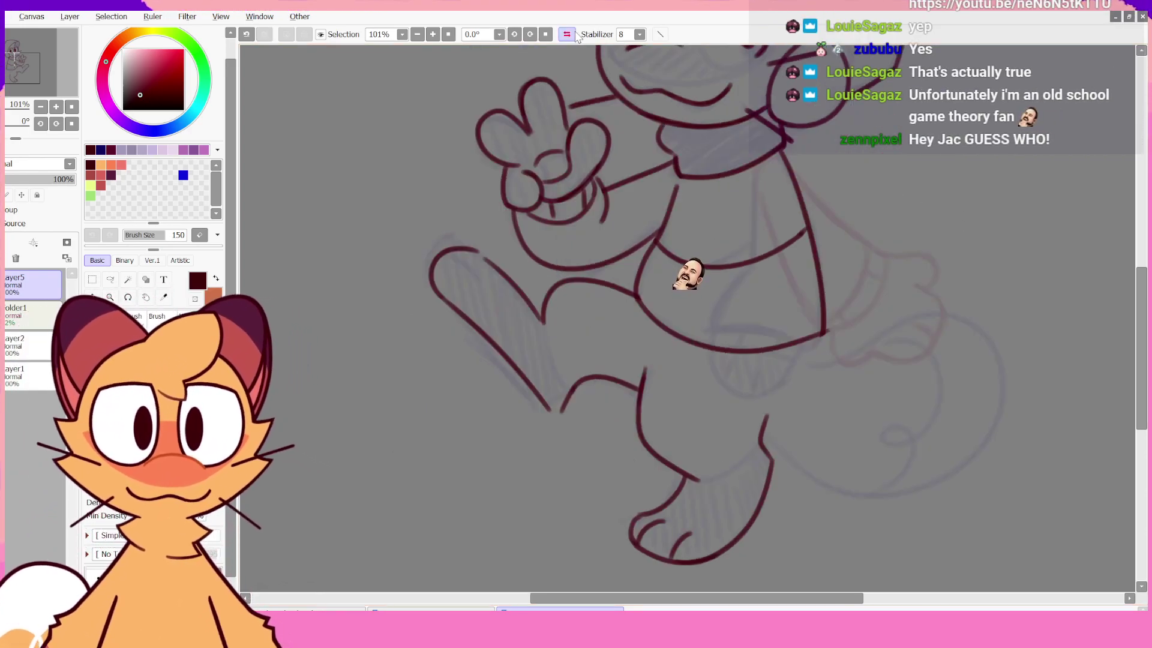
{"action": "key", "text": "h"}
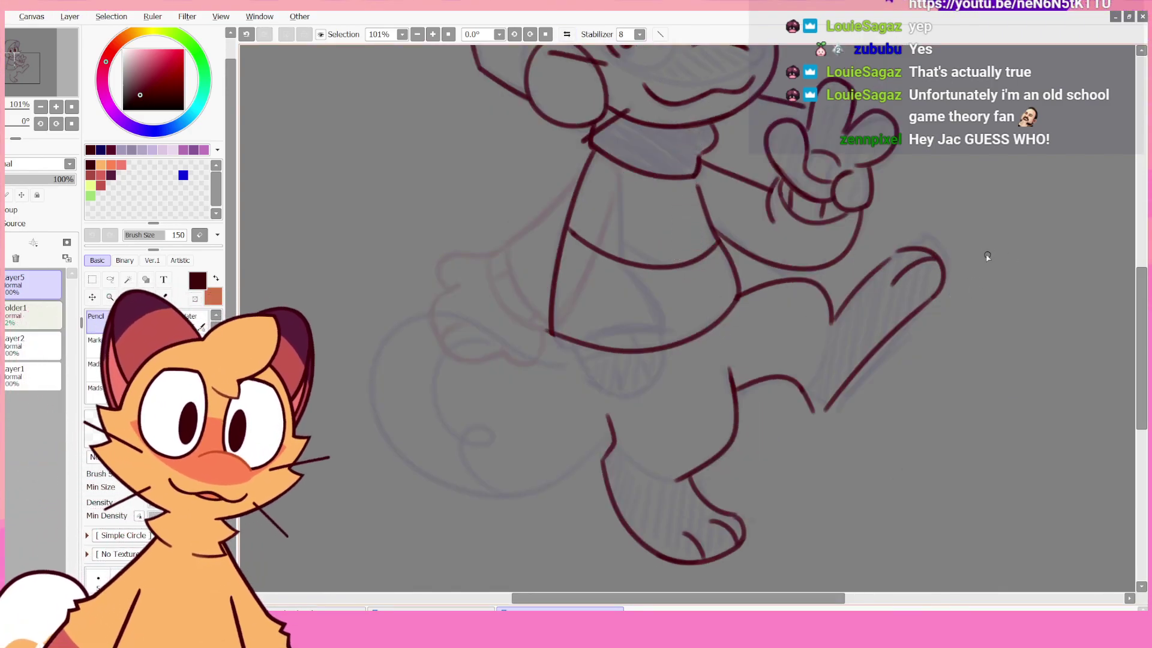
{"action": "key", "text": "ctrl+z"}
{"action": "left_click_drag", "start_coordinate": [884, 285], "coordinate": [934, 257]}
{"action": "key", "text": "ctrl+z"}
{"action": "key", "text": "ctrl+z"}
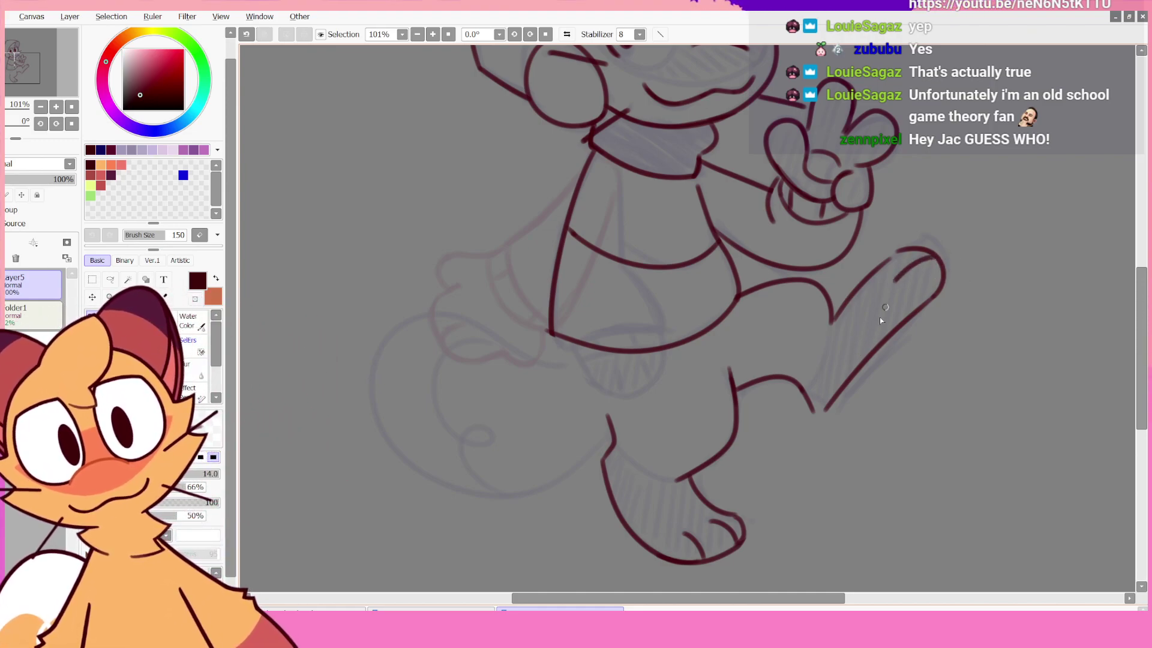
- Extend the raised foot's sole line to a pointed heel and close the gap in its upper edge near the toes
{"action": "mouse_move", "coordinate": [814, 412]}
{"action": "left_mouse_down"}
{"action": "mouse_move", "coordinate": [834, 397]}
{"action": "mouse_move", "coordinate": [821, 419]}
{"action": "left_mouse_up"}
{"action": "key", "text": "ctrl+z"}
{"action": "key", "text": "ctrl+z"}
{"action": "key", "text": "ctrl+z"}
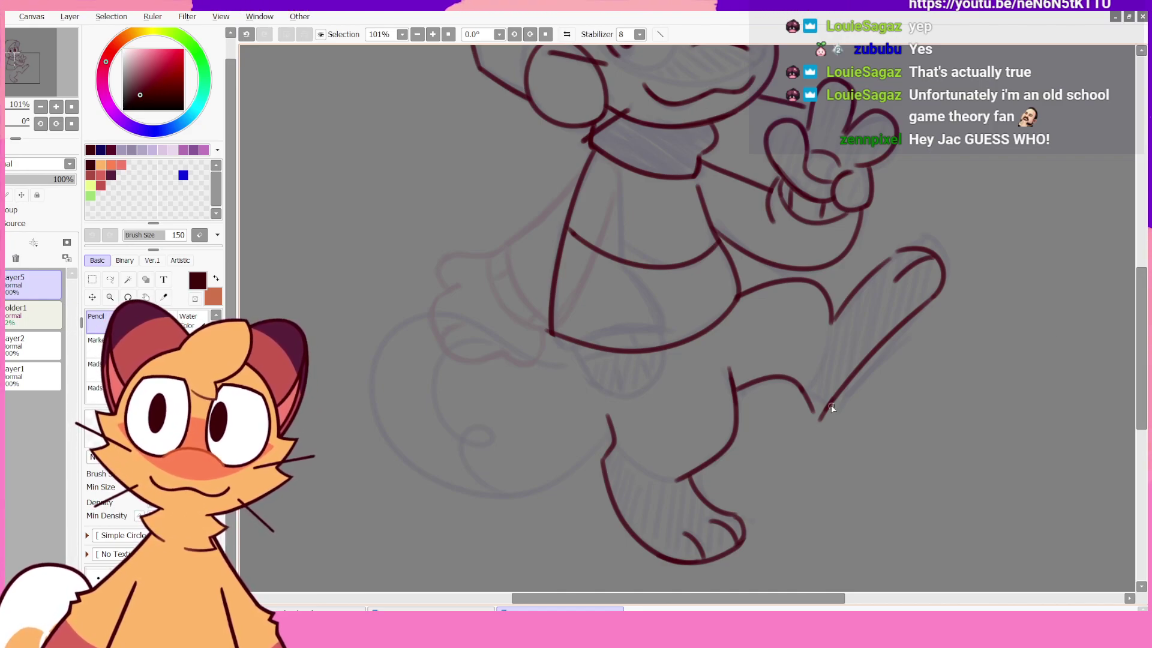
{"action": "mouse_move", "coordinate": [1139, 370]}
{"action": "left_mouse_down"}
{"action": "mouse_move", "coordinate": [1144, 348]}
{"action": "mouse_move", "coordinate": [1141, 371]}
{"action": "left_mouse_up"}
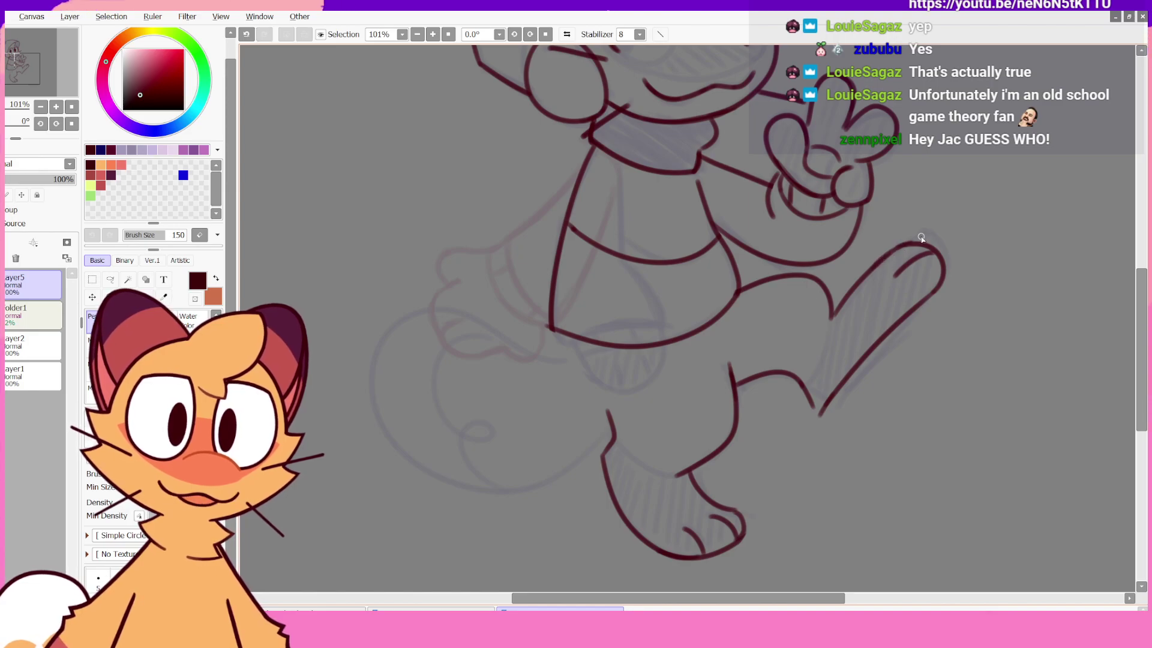
{"action": "key", "text": "ctrl+z"}
{"action": "left_click_drag", "start_coordinate": [870, 273], "coordinate": [909, 242]}
{"action": "key", "text": "ctrl+z"}
{"action": "key", "text": "ctrl+z"}
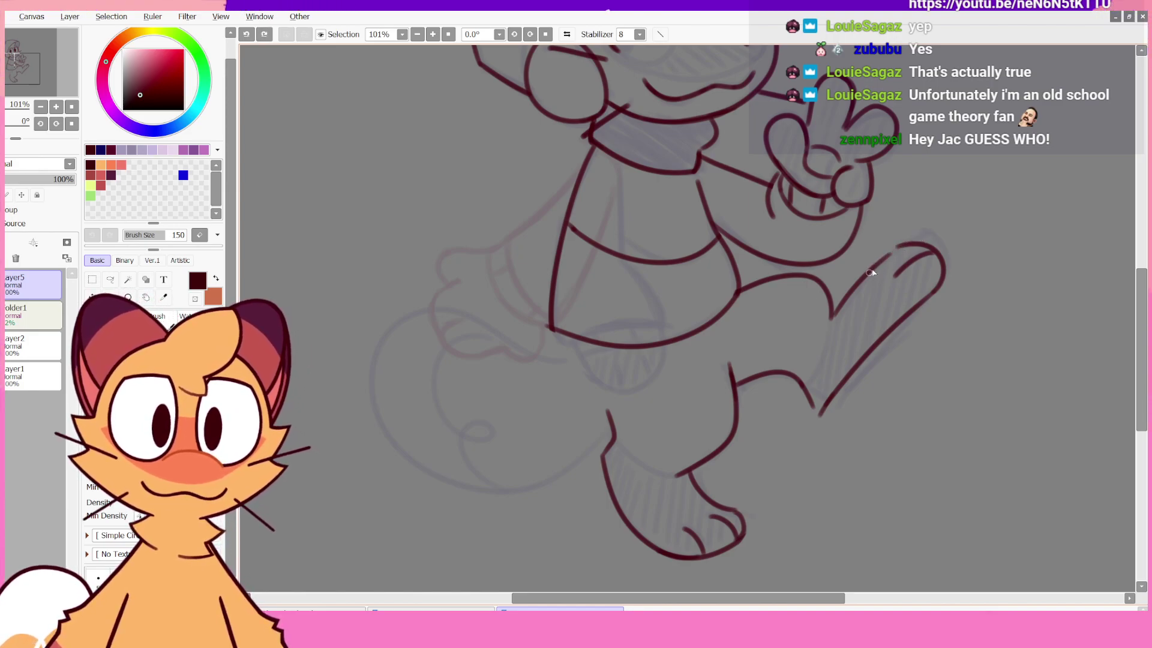
{"action": "key", "text": "ctrl+y"}
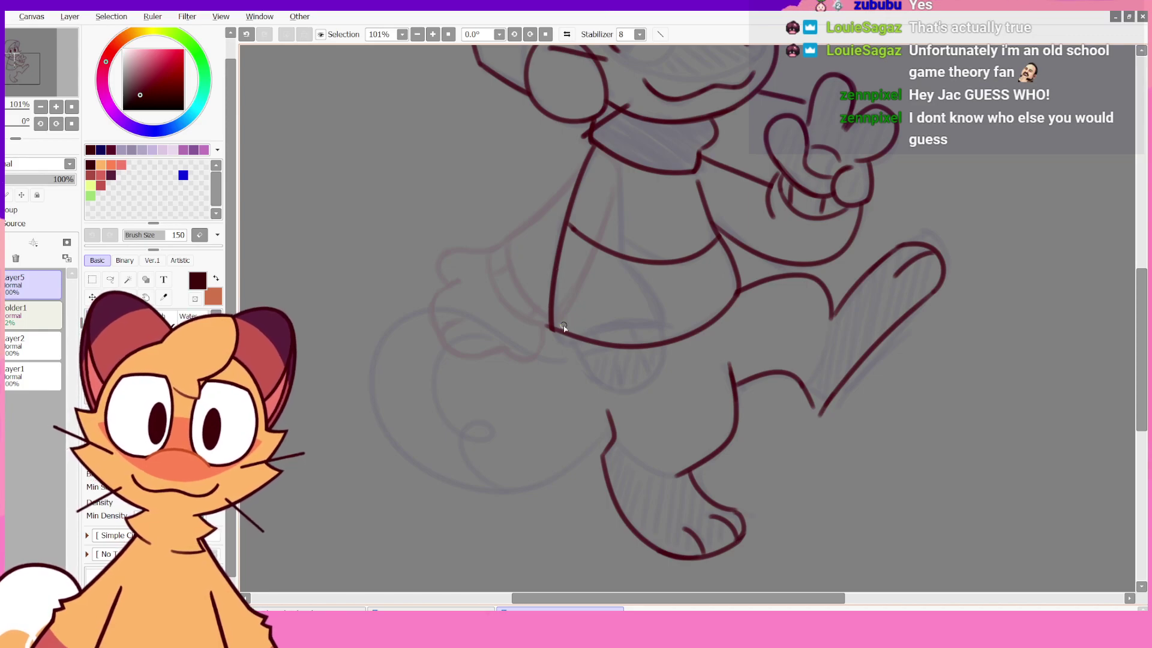
- Ink the short hooked line just below the back corner of the shirt's hem, where the tail starts
{"action": "key", "text": "ctrl+z"}
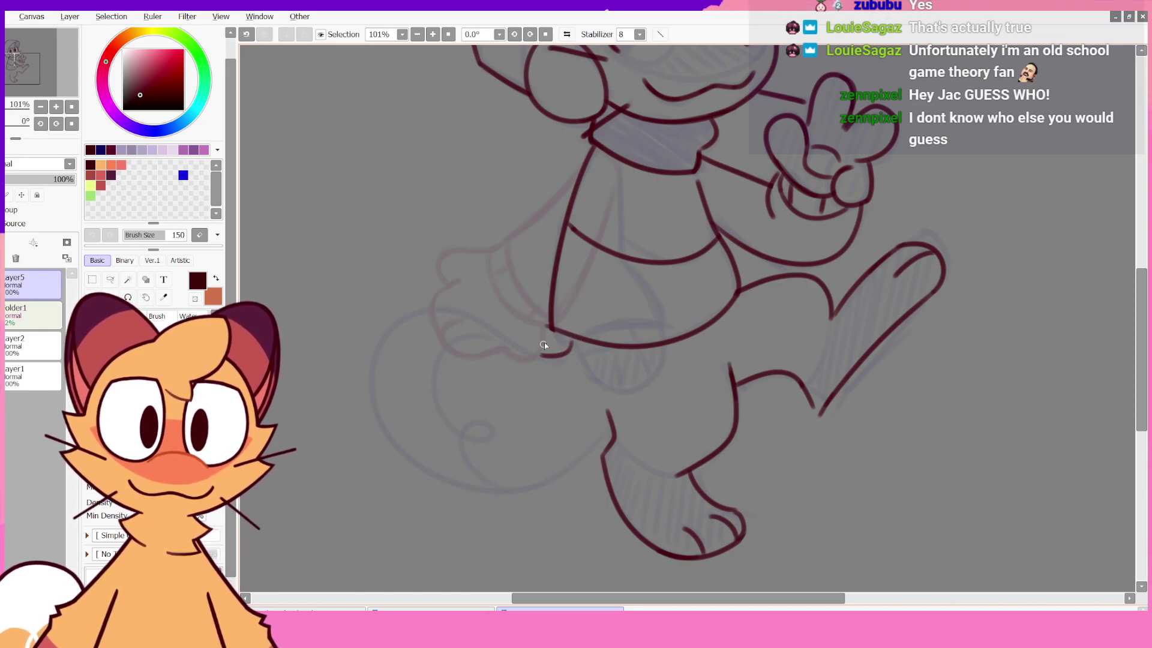
{"action": "key", "text": "ctrl+z"}
{"action": "left_click_drag", "start_coordinate": [541, 350], "coordinate": [570, 340]}
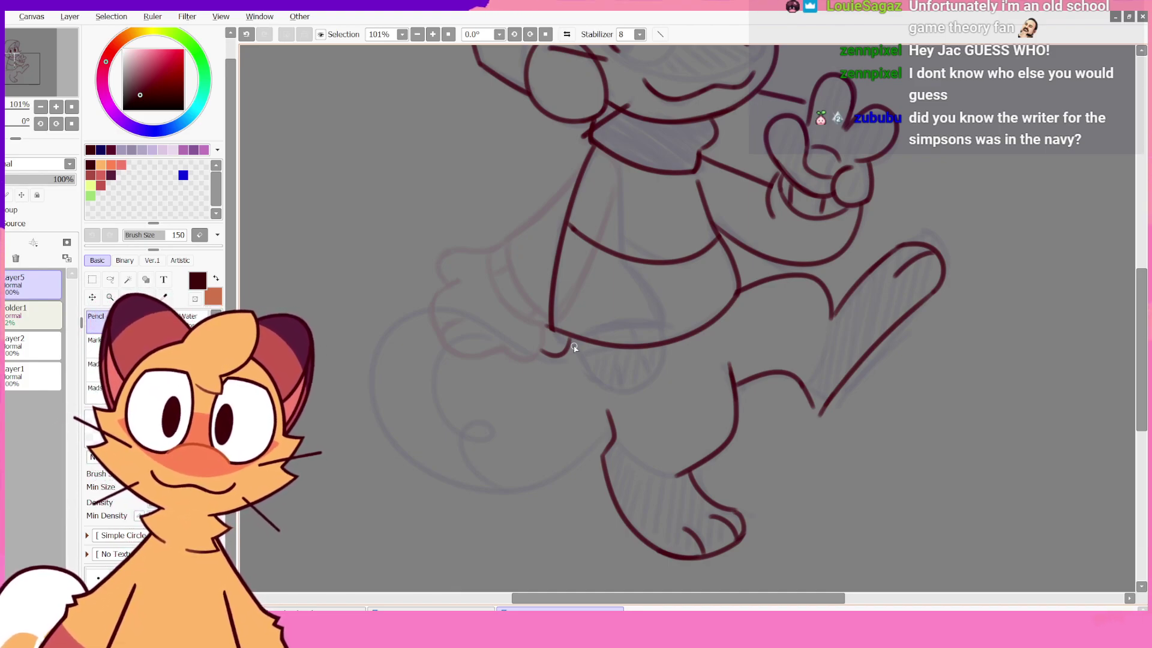
- Mirror the view and ink the tail's upper edge sweeping outward from the hooked line behind the body
{"action": "key", "text": "h"}
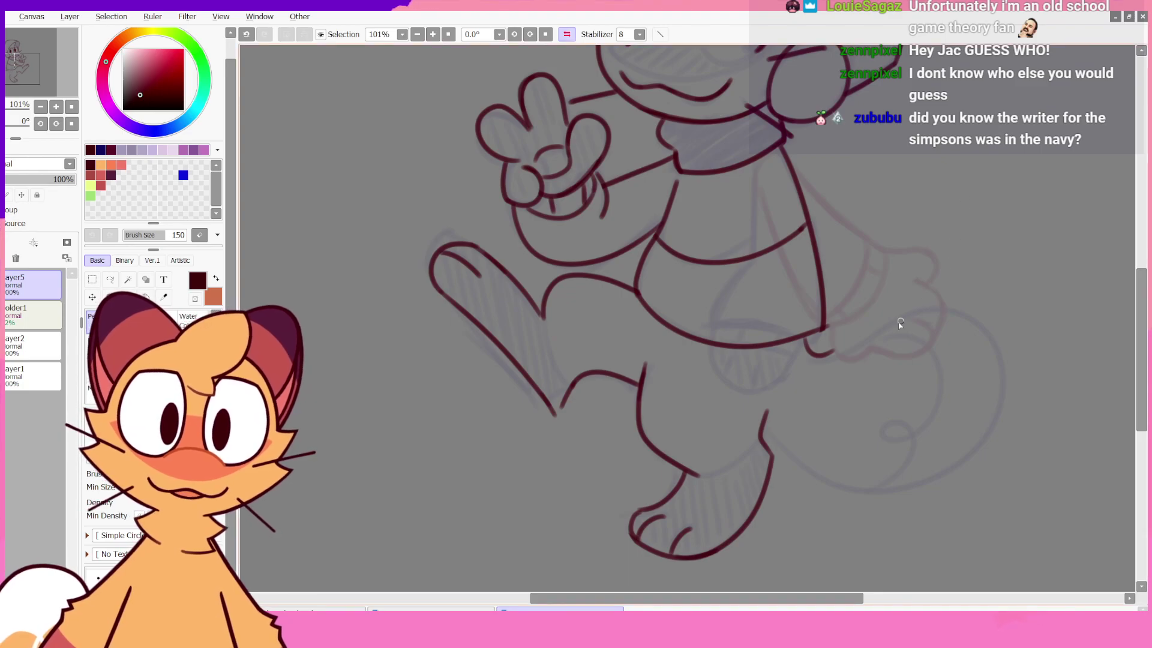
{"action": "key", "text": "ctrl+z"}
{"action": "mouse_move", "coordinate": [811, 337]}
{"action": "left_mouse_down"}
{"action": "mouse_move", "coordinate": [835, 354]}
{"action": "mouse_move", "coordinate": [826, 356]}
{"action": "mouse_move", "coordinate": [903, 328]}
{"action": "left_mouse_up"}
{"action": "key", "text": "ctrl+z"}
{"action": "key", "text": "ctrl+z"}
{"action": "key", "text": "ctrl+z"}
{"action": "mouse_move", "coordinate": [825, 357]}
{"action": "left_mouse_down"}
{"action": "mouse_move", "coordinate": [1001, 285]}
{"action": "mouse_move", "coordinate": [948, 309]}
{"action": "left_mouse_up"}
{"action": "key", "text": "ctrl+z"}
{"action": "key", "text": "ctrl+z"}
{"action": "mouse_move", "coordinate": [818, 357]}
{"action": "left_mouse_down"}
{"action": "mouse_move", "coordinate": [938, 309]}
{"action": "mouse_move", "coordinate": [851, 358]}
{"action": "mouse_move", "coordinate": [940, 303]}
{"action": "left_mouse_up"}
{"action": "key", "text": "ctrl+z"}
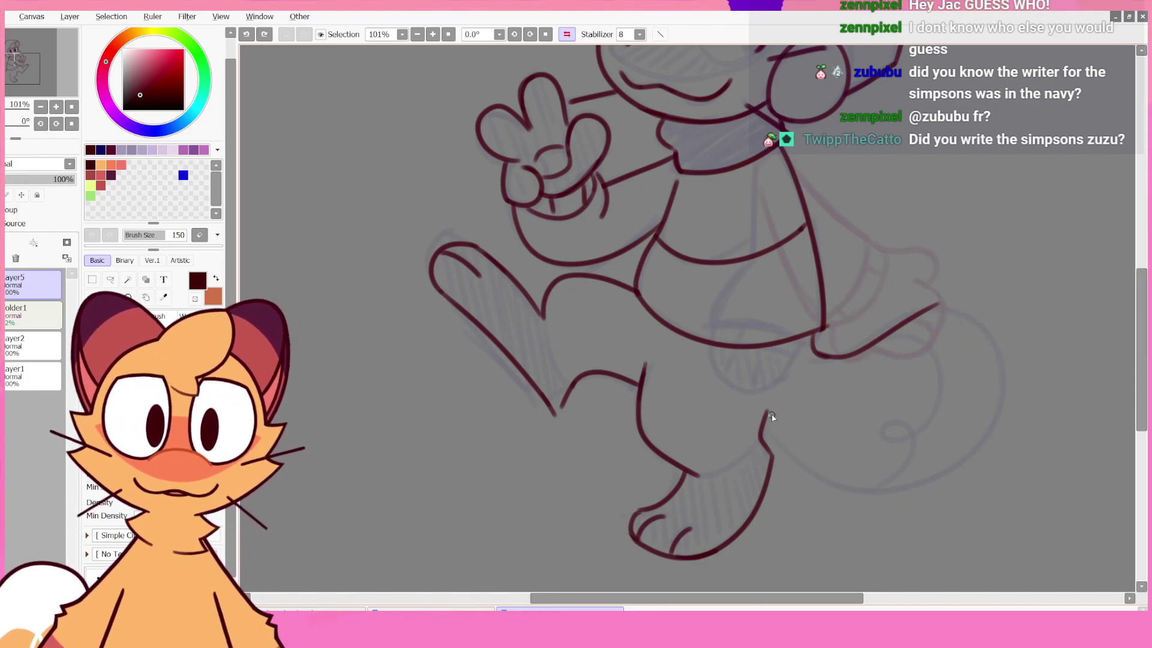
- Restore the unmirrored view and ink the tail's large lower curve from the standing leg around its outer end
{"action": "mouse_move", "coordinate": [769, 410]}
{"action": "left_mouse_down"}
{"action": "mouse_move", "coordinate": [805, 465]}
{"action": "mouse_move", "coordinate": [990, 425]}
{"action": "left_mouse_up"}
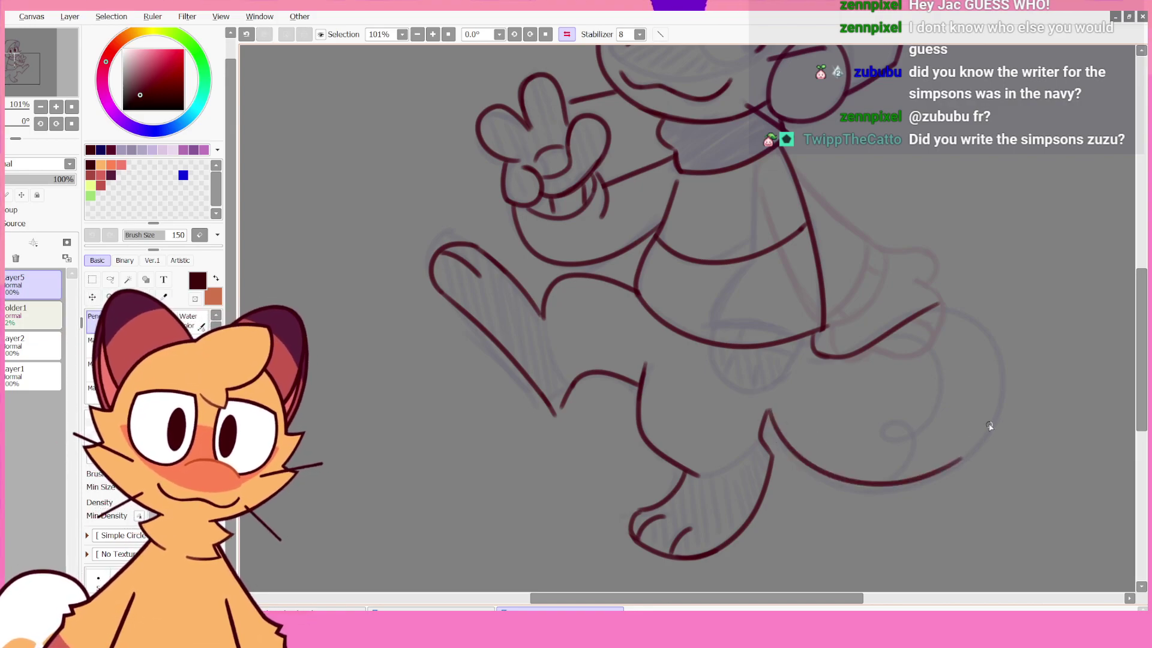
{"action": "key", "text": "ctrl+z"}
{"action": "mouse_move", "coordinate": [768, 415]}
{"action": "left_mouse_down"}
{"action": "mouse_move", "coordinate": [966, 434]}
{"action": "mouse_move", "coordinate": [820, 479]}
{"action": "mouse_move", "coordinate": [997, 409]}
{"action": "left_mouse_up"}
{"action": "key", "text": "ctrl+z"}
{"action": "key", "text": "h"}
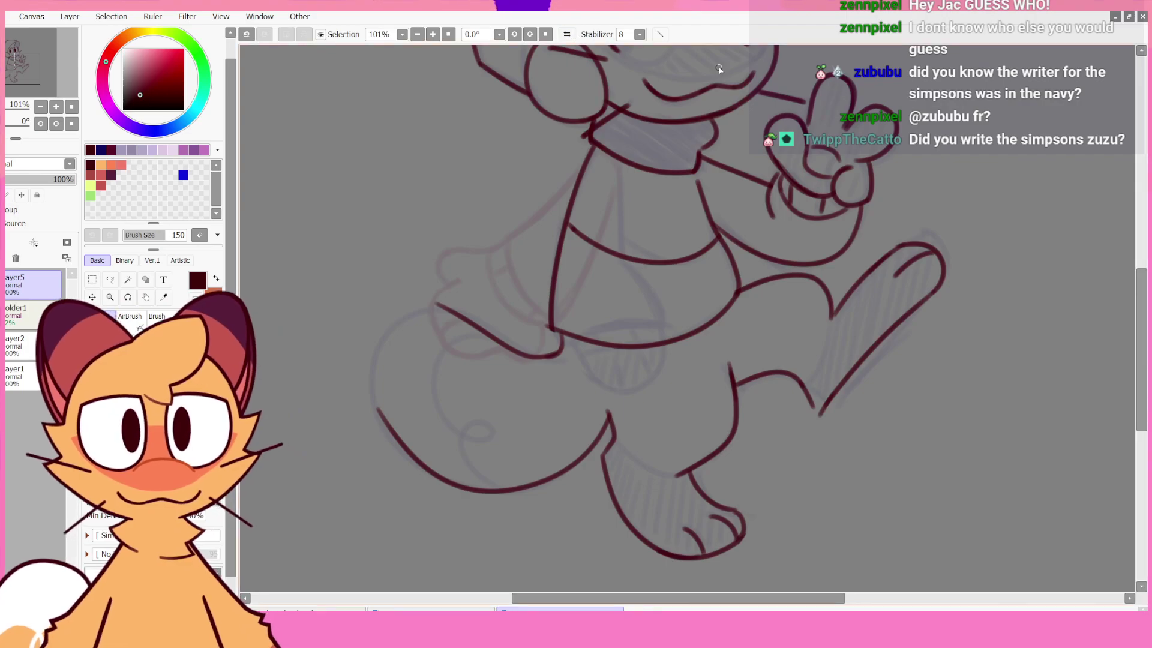
{"action": "key", "text": "ctrl+z"}
{"action": "mouse_move", "coordinate": [610, 420]}
{"action": "left_mouse_down"}
{"action": "mouse_move", "coordinate": [544, 481]}
{"action": "mouse_move", "coordinate": [361, 352]}
{"action": "left_mouse_up"}
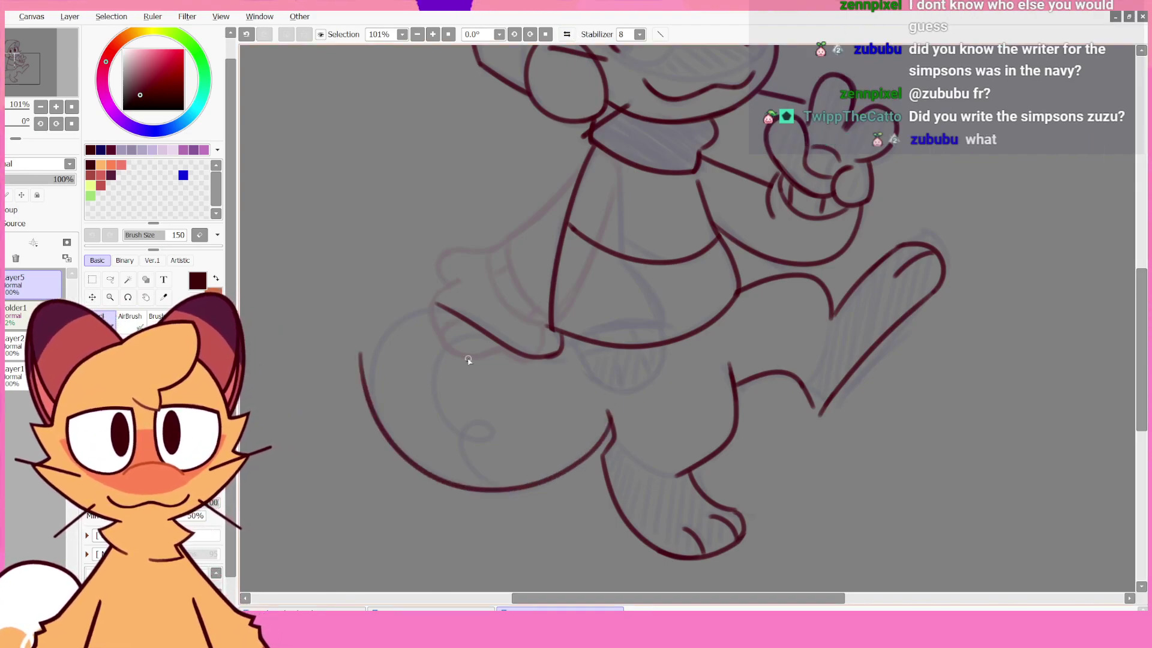
{"action": "mouse_move", "coordinate": [375, 409]}
{"action": "left_mouse_down"}
{"action": "mouse_move", "coordinate": [365, 360]}
{"action": "mouse_move", "coordinate": [452, 309]}
{"action": "left_mouse_up"}
{"action": "key", "text": "ctrl+z"}
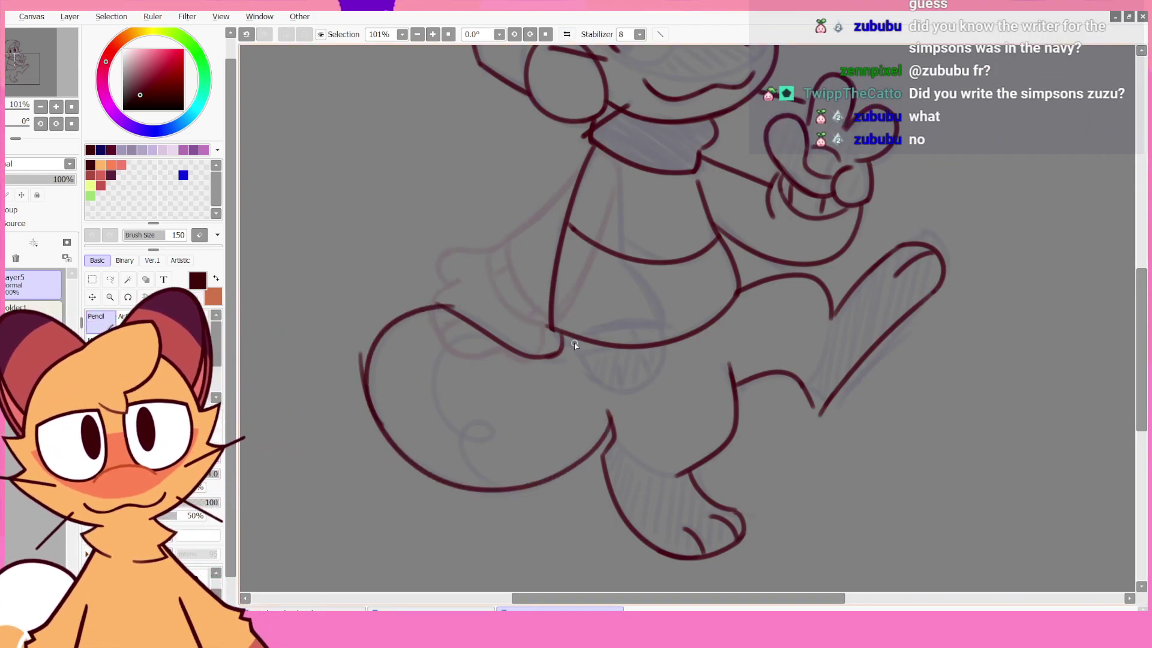
{"action": "key", "text": "ctrl+z"}
{"action": "left_click_drag", "start_coordinate": [378, 434], "coordinate": [486, 285]}
{"action": "key", "text": "ctrl+z"}
{"action": "left_click_drag", "start_coordinate": [372, 423], "coordinate": [456, 317]}
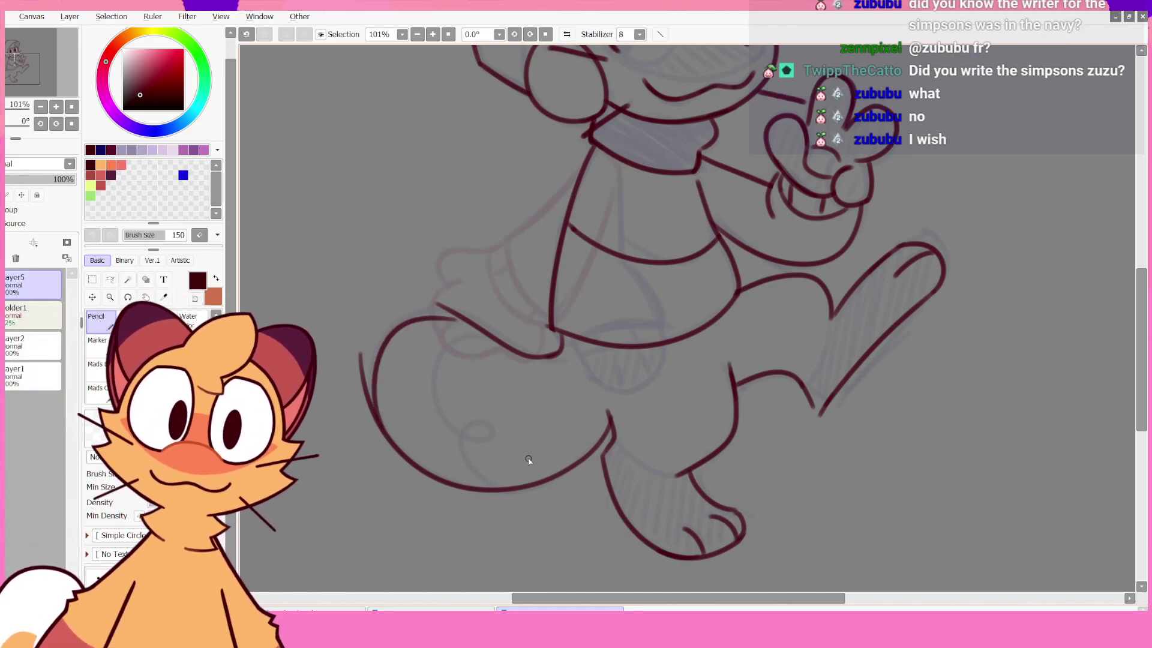
{"action": "key", "text": "ctrl+z"}
{"action": "mouse_move", "coordinate": [388, 428]}
{"action": "left_mouse_down"}
{"action": "mouse_move", "coordinate": [412, 316]}
{"action": "mouse_move", "coordinate": [447, 321]}
{"action": "left_mouse_up"}
{"action": "key", "text": "ctrl+z"}
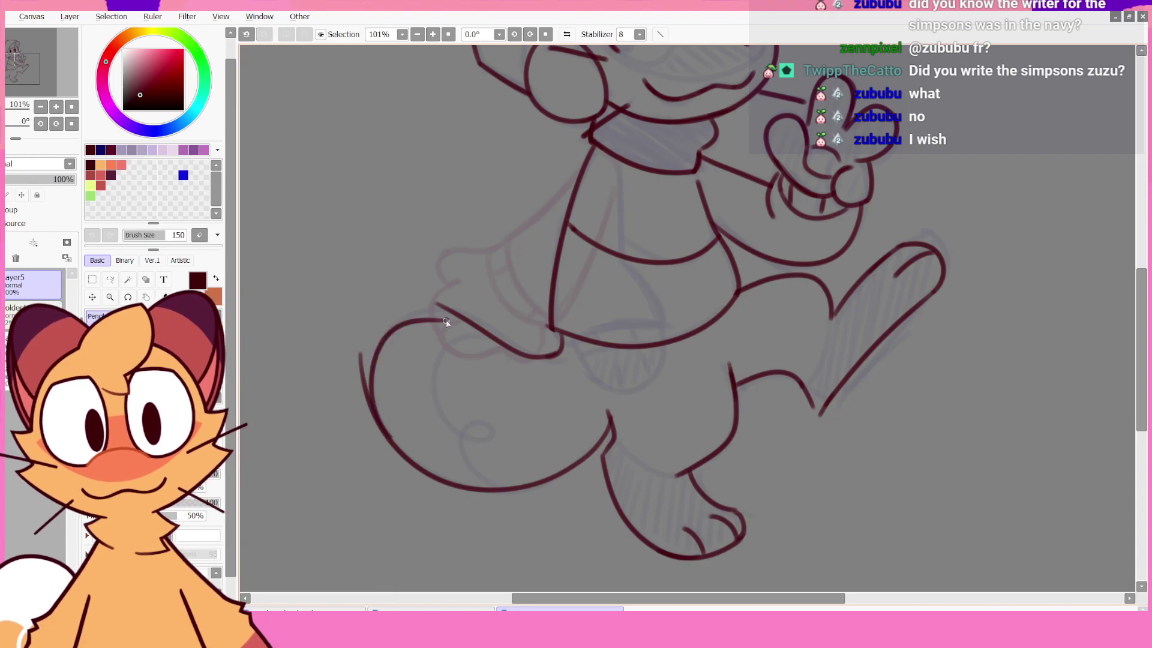
{"action": "key", "text": "ctrl+z"}
{"action": "left_click_drag", "start_coordinate": [388, 434], "coordinate": [457, 296]}
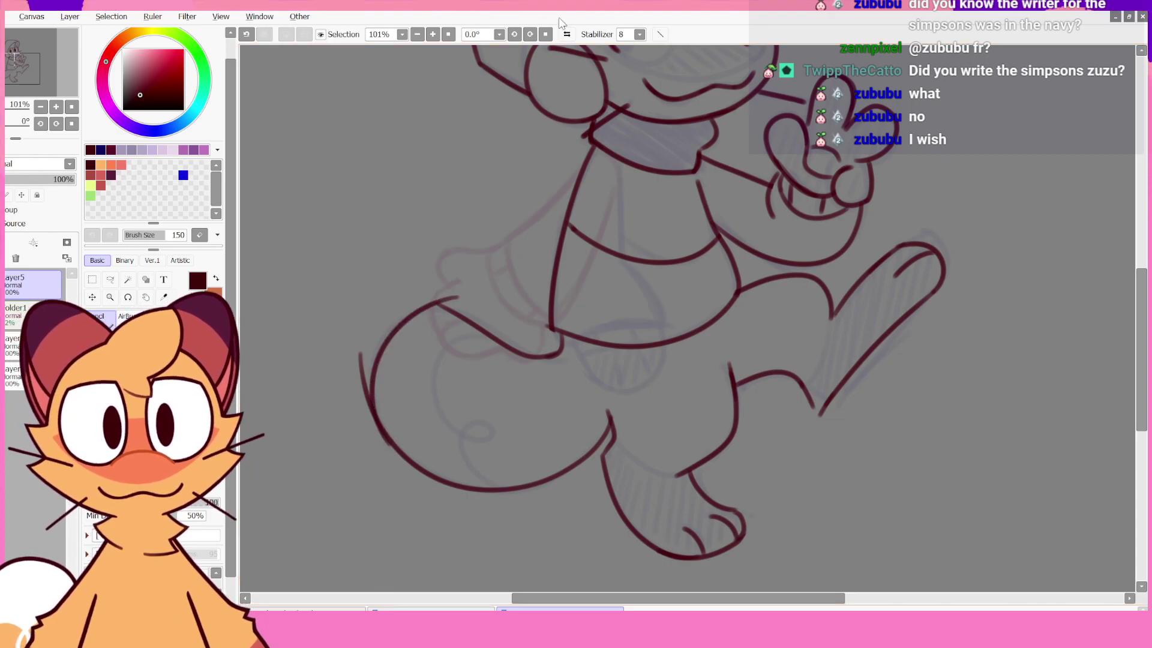
- Mirror the canvas view and ink the tail's rounded outer curve, joining its upper base line to the lower outline
{"action": "key", "text": "h"}
{"action": "key", "text": "ctrl+z"}
{"action": "mouse_move", "coordinate": [918, 299]}
{"action": "left_mouse_down"}
{"action": "mouse_move", "coordinate": [1003, 406]}
{"action": "mouse_move", "coordinate": [993, 426]}
{"action": "left_mouse_up"}
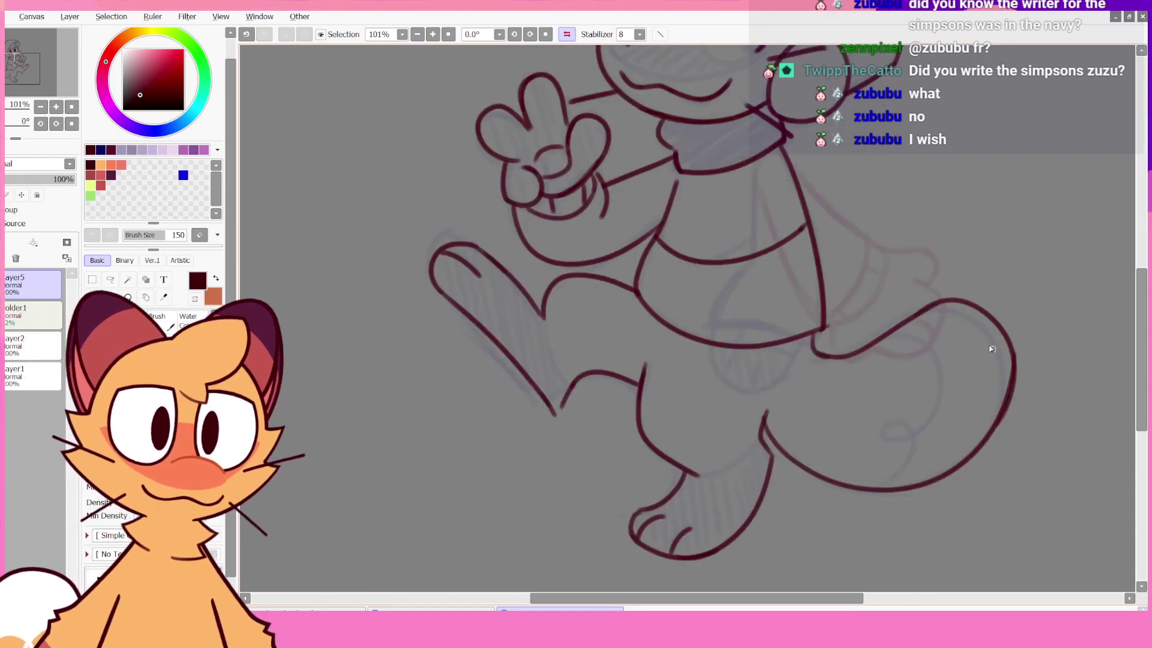
{"action": "key", "text": "ctrl+z"}
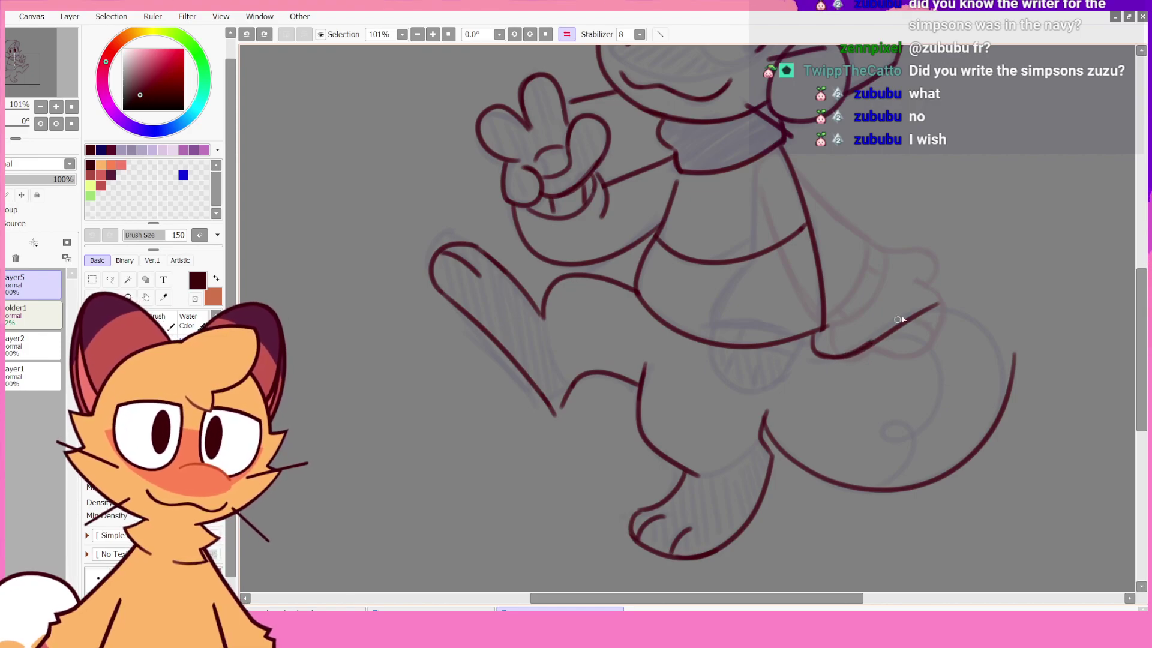
{"action": "mouse_move", "coordinate": [870, 341]}
{"action": "left_mouse_down"}
{"action": "mouse_move", "coordinate": [940, 304]}
{"action": "mouse_move", "coordinate": [1003, 380]}
{"action": "left_mouse_up"}
{"action": "key", "text": "ctrl+z"}
{"action": "left_click_drag", "start_coordinate": [933, 307], "coordinate": [995, 419]}
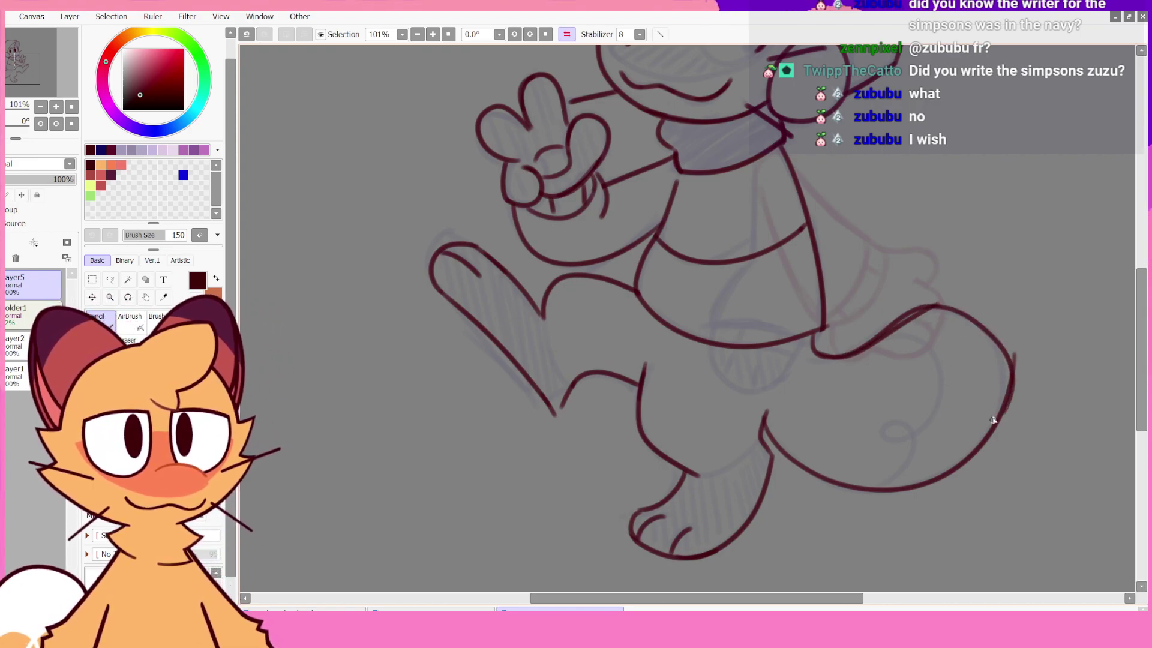
{"action": "key", "text": "ctrl+z"}
{"action": "left_click_drag", "start_coordinate": [933, 306], "coordinate": [984, 420]}
{"action": "key", "text": "ctrl+z"}
{"action": "left_click_drag", "start_coordinate": [935, 307], "coordinate": [984, 427]}
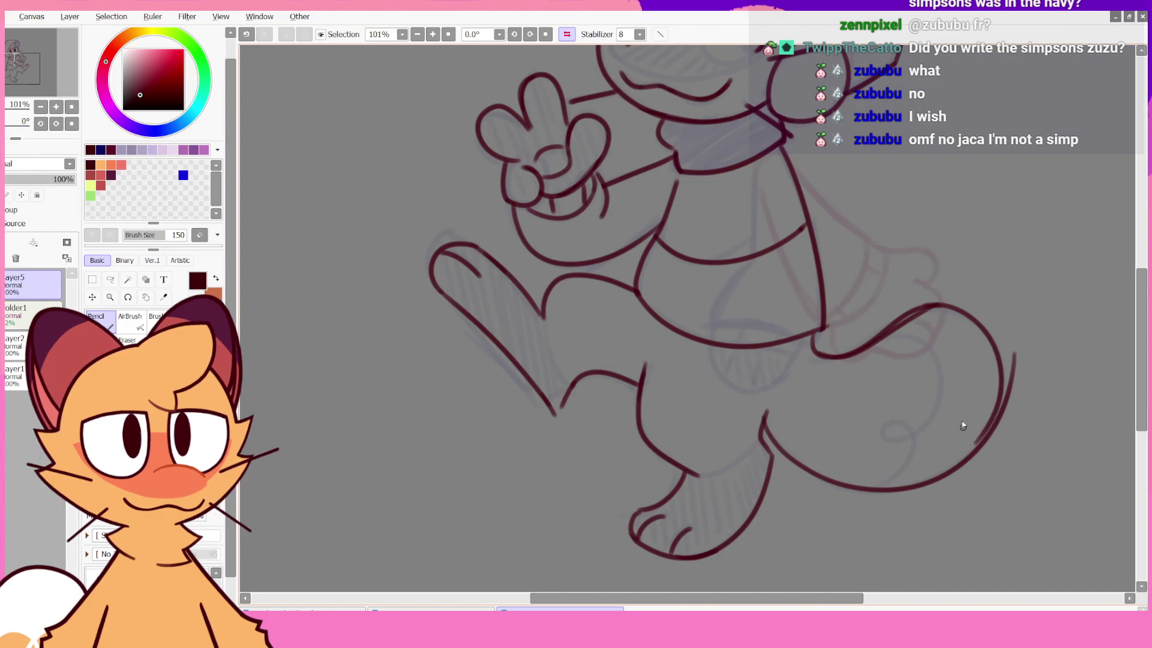
{"action": "key", "text": "ctrl+z"}
{"action": "mouse_move", "coordinate": [930, 306]}
{"action": "left_mouse_down"}
{"action": "mouse_move", "coordinate": [1000, 423]}
{"action": "mouse_move", "coordinate": [990, 441]}
{"action": "left_mouse_up"}
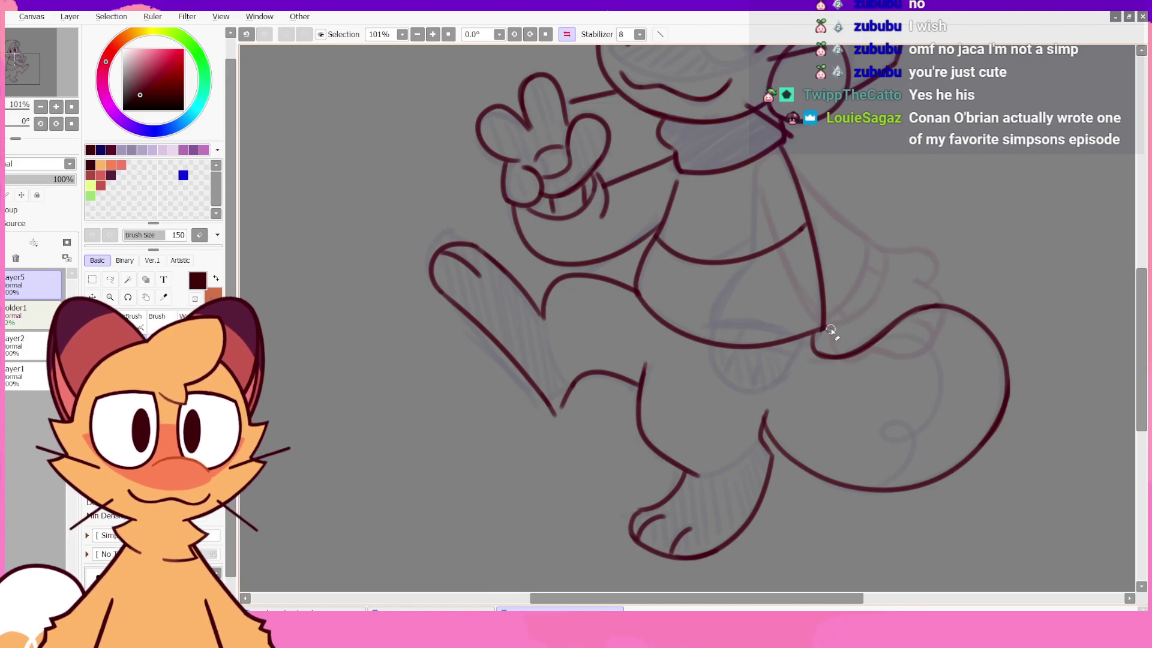
{"action": "mouse_move", "coordinate": [946, 270]}
{"action": "left_mouse_down"}
{"action": "mouse_move", "coordinate": [905, 348]}
{"action": "mouse_move", "coordinate": [869, 352]}
{"action": "mouse_move", "coordinate": [896, 323]}
{"action": "mouse_move", "coordinate": [840, 476]}
{"action": "mouse_move", "coordinate": [835, 358]}
{"action": "mouse_move", "coordinate": [835, 509]}
{"action": "mouse_move", "coordinate": [838, 277]}
{"action": "mouse_move", "coordinate": [830, 316]}
{"action": "left_mouse_up"}
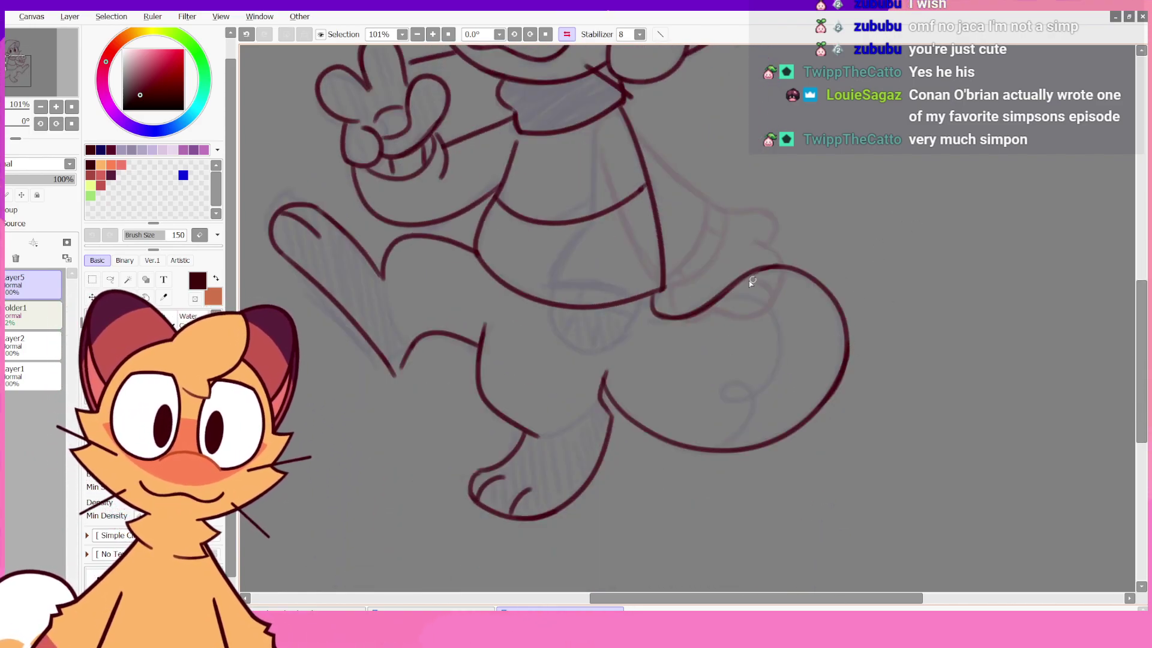
{"action": "left_click_drag", "start_coordinate": [724, 299], "coordinate": [719, 420]}
{"action": "key", "text": "ctrl+z"}
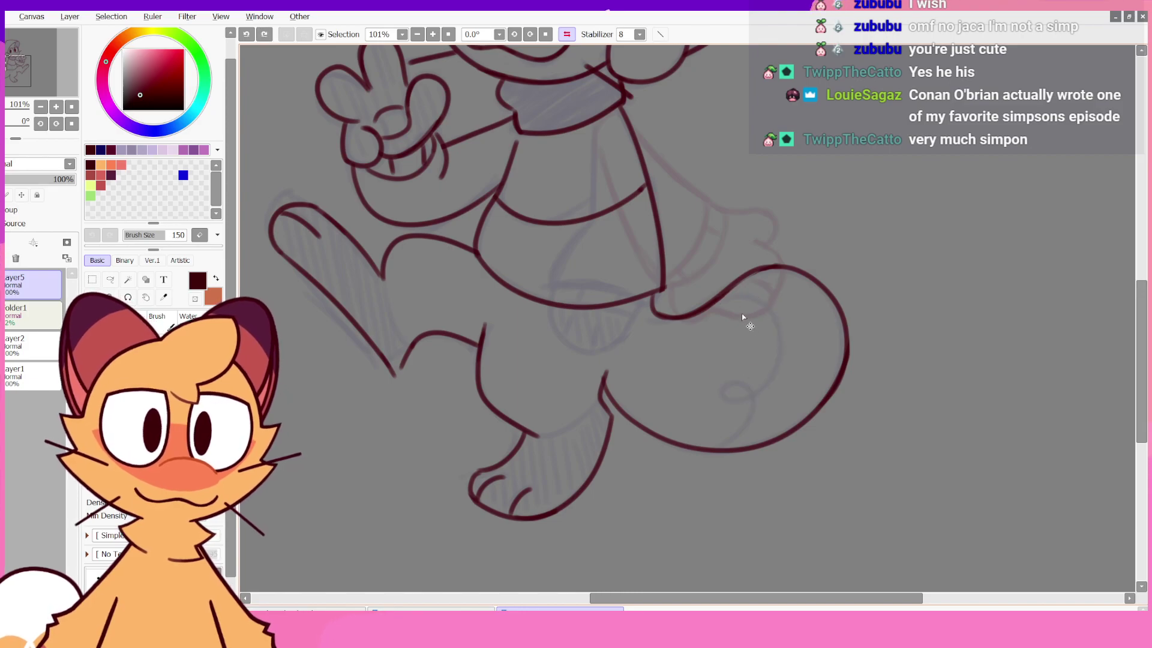
{"action": "mouse_move", "coordinate": [738, 293]}
{"action": "left_mouse_down"}
{"action": "mouse_move", "coordinate": [756, 416]}
{"action": "mouse_move", "coordinate": [694, 439]}
{"action": "left_mouse_up"}
{"action": "key", "text": "ctrl+z"}
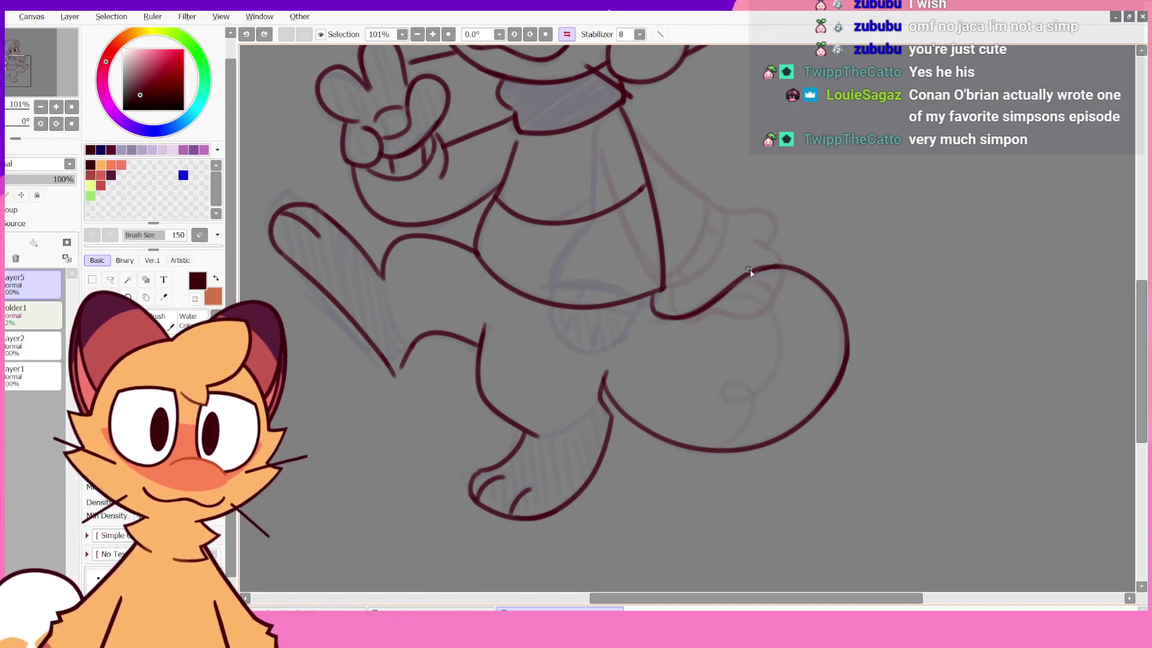
- Return the canvas to its unmirrored view and ink the tail's inner marking with a small loop, ending at the lower outline
{"action": "left_click", "coordinate": [567, 34]}
{"action": "mouse_move", "coordinate": [640, 298]}
{"action": "left_mouse_down"}
{"action": "mouse_move", "coordinate": [656, 398]}
{"action": "mouse_move", "coordinate": [693, 449]}
{"action": "left_mouse_up"}
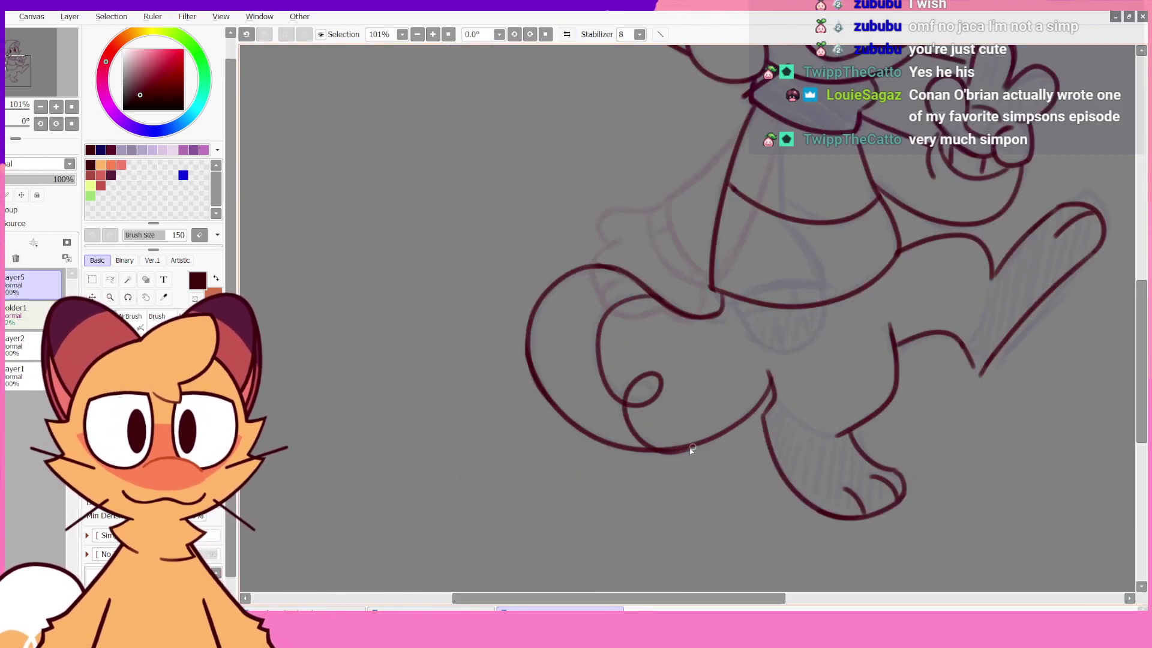
{"action": "key", "text": "ctrl+z"}
{"action": "mouse_move", "coordinate": [654, 297]}
{"action": "left_mouse_down"}
{"action": "mouse_move", "coordinate": [634, 409]}
{"action": "mouse_move", "coordinate": [681, 427]}
{"action": "left_mouse_up"}
{"action": "key", "text": "ctrl+z"}
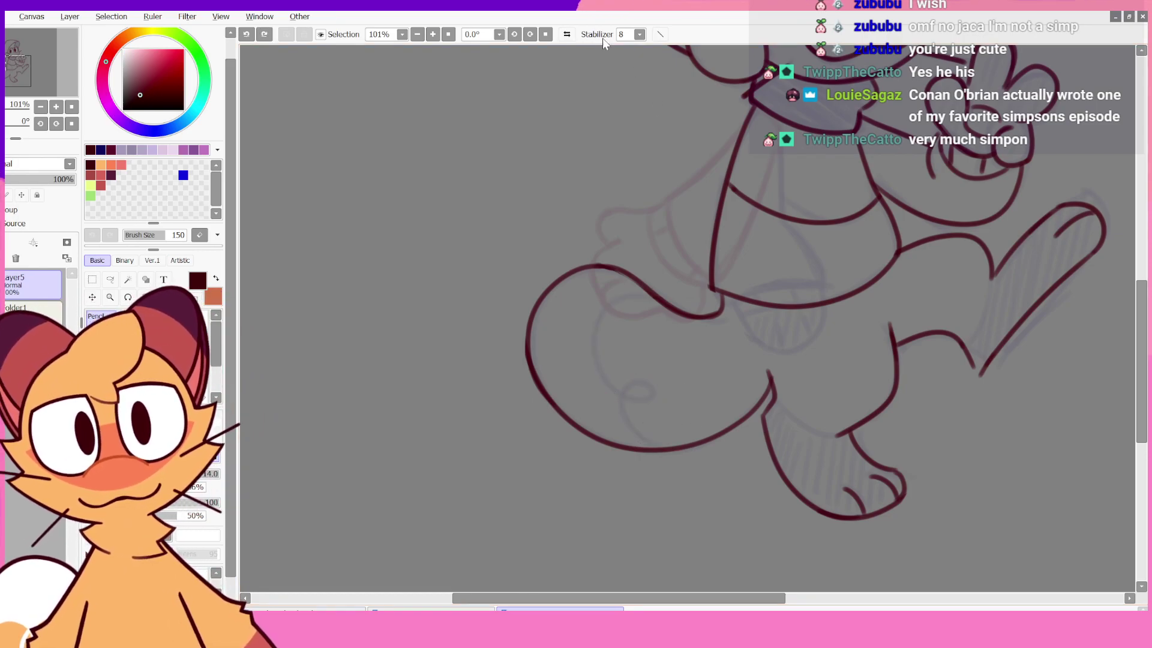
{"action": "key", "text": "h"}
{"action": "mouse_move", "coordinate": [711, 303]}
{"action": "left_mouse_down"}
{"action": "mouse_move", "coordinate": [757, 393]}
{"action": "mouse_move", "coordinate": [730, 450]}
{"action": "mouse_move", "coordinate": [693, 458]}
{"action": "left_mouse_up"}
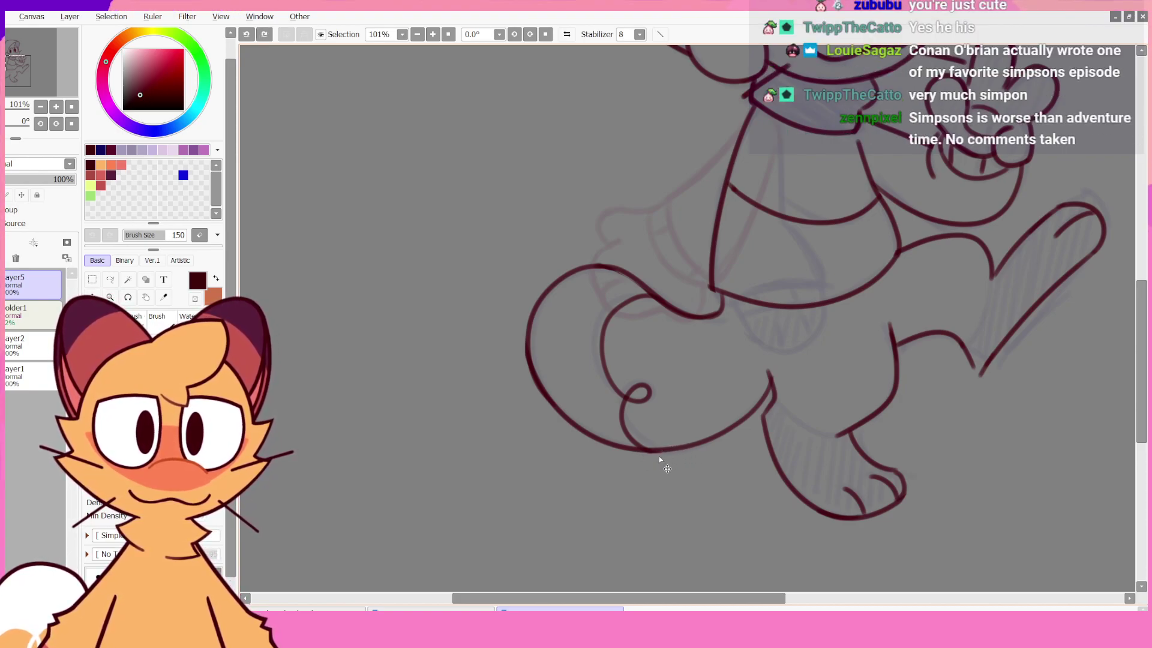
- Check the line art in normal and mirrored views, and clean up the line end where the tail meets the standing leg with the eraser
{"action": "mouse_move", "coordinate": [948, 267]}
{"action": "left_mouse_down"}
{"action": "mouse_move", "coordinate": [831, 360]}
{"action": "mouse_move", "coordinate": [800, 403]}
{"action": "left_mouse_up"}
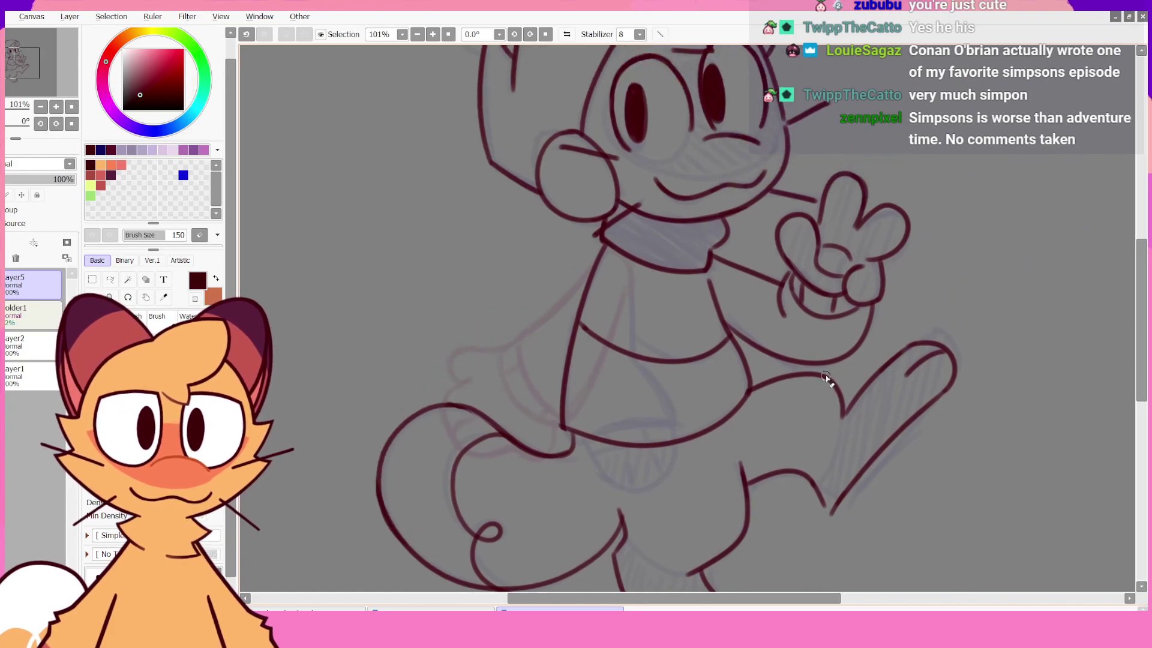
{"action": "left_click_drag", "start_coordinate": [885, 335], "coordinate": [807, 349]}
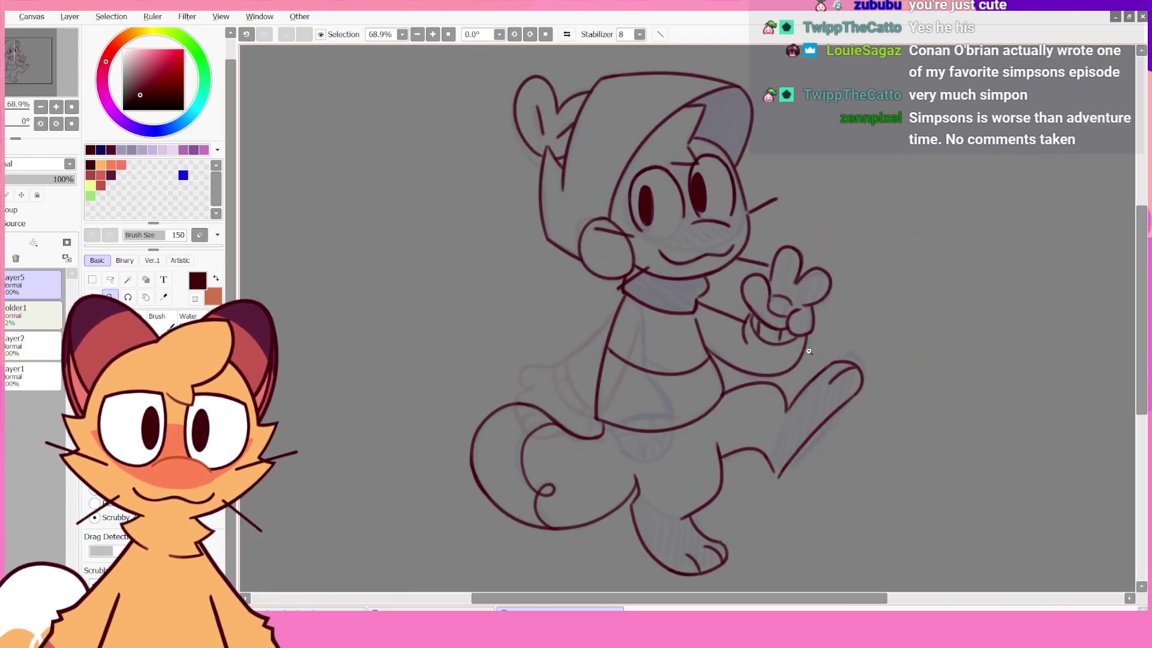
{"action": "left_click_drag", "start_coordinate": [786, 390], "coordinate": [778, 420]}
{"action": "scroll", "coordinate": [778, 421], "scroll_direction": "up", "scroll_amount": 3}
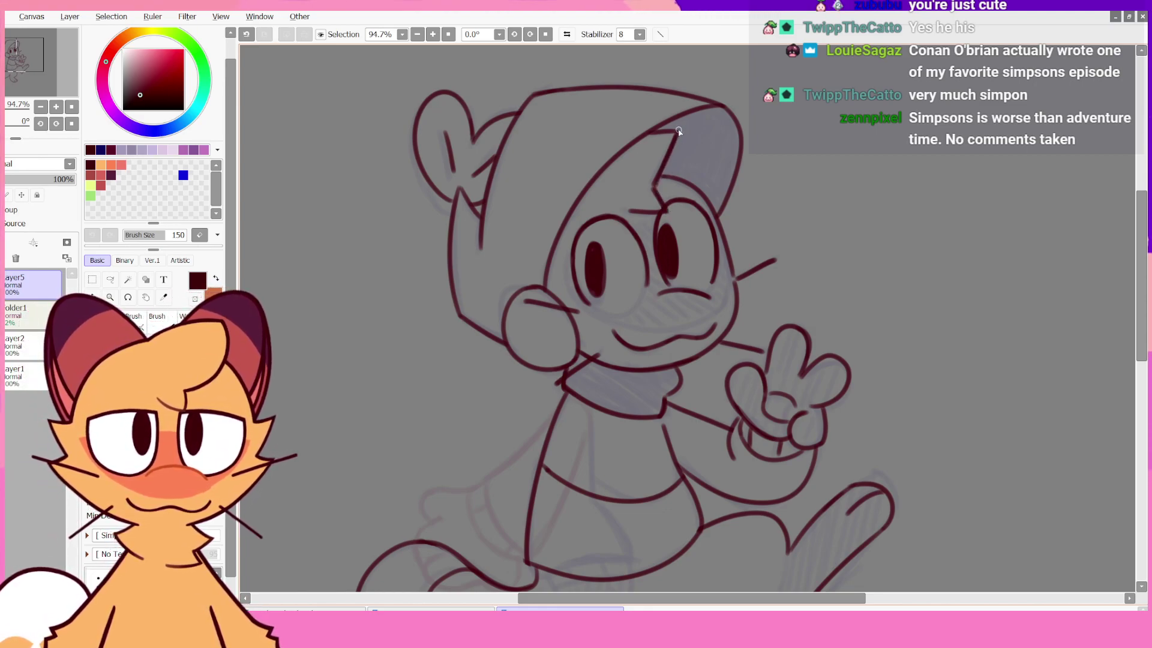
{"action": "key", "text": "ctrl+z"}
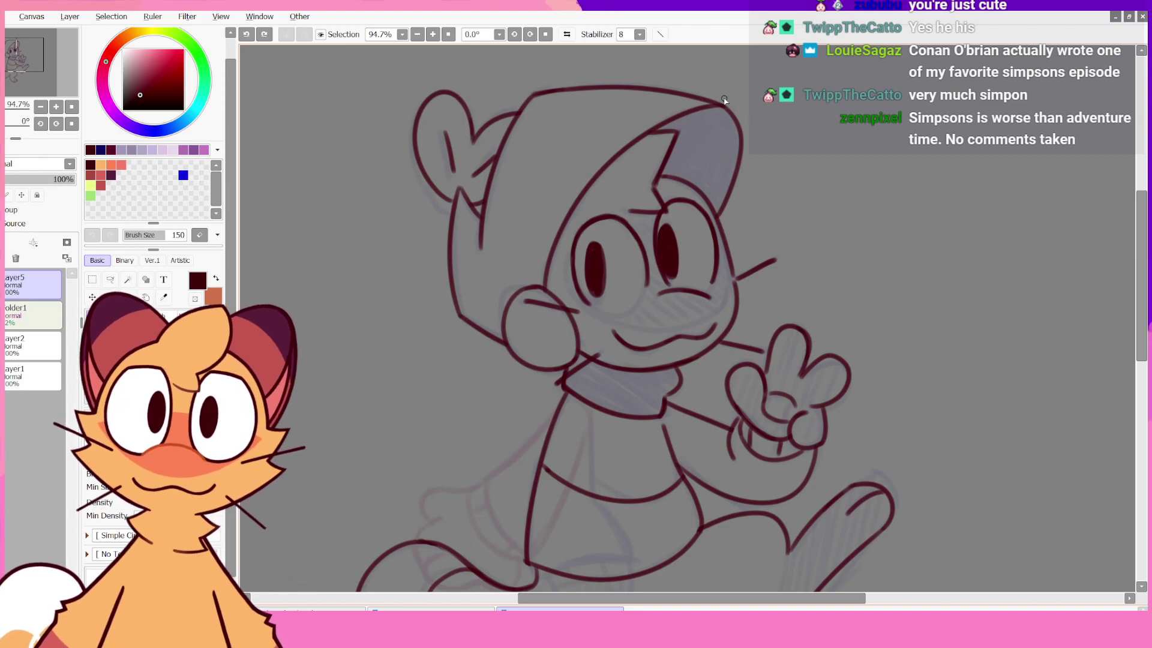
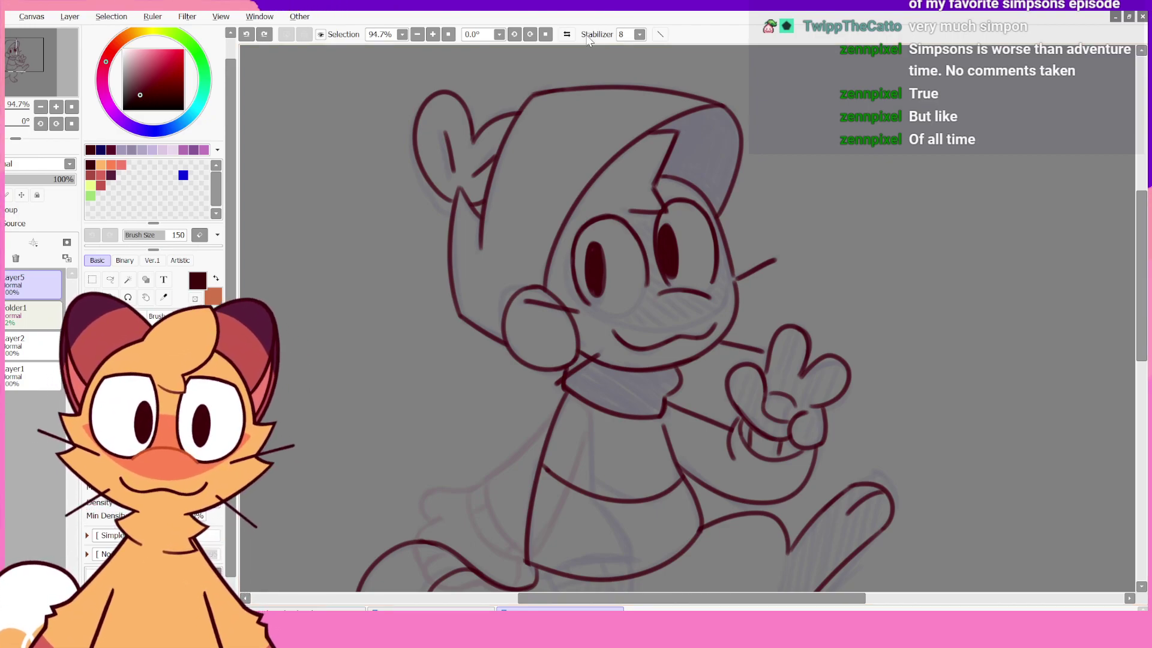
{"action": "key", "text": "h"}
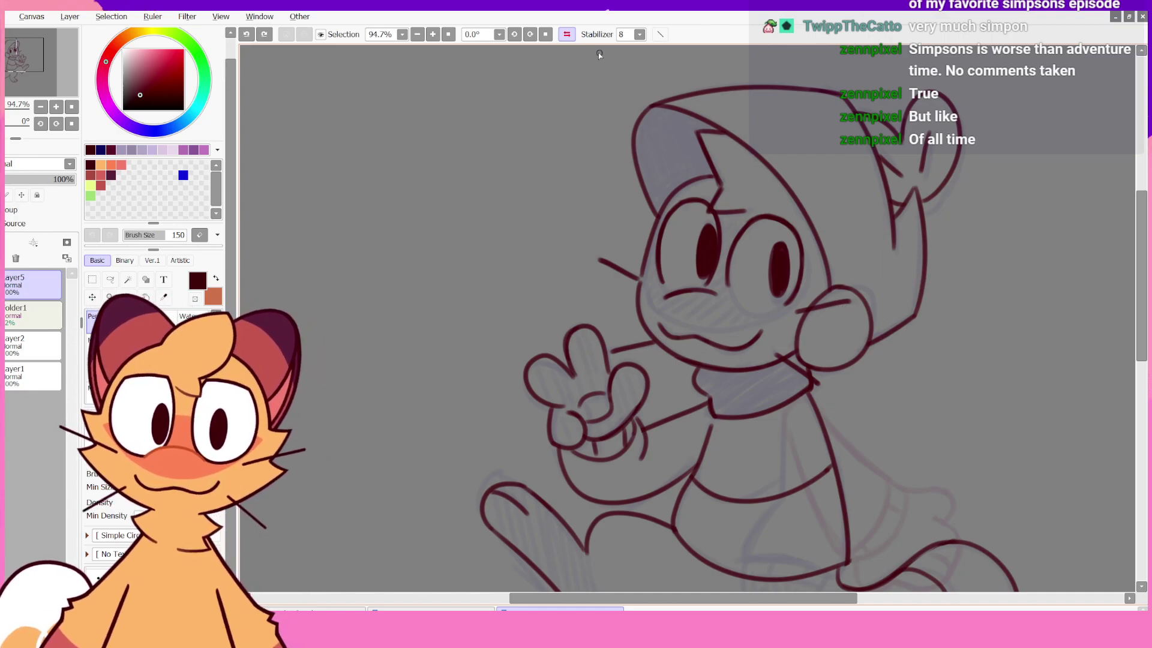
{"action": "mouse_move", "coordinate": [1142, 251]}
{"action": "left_mouse_down"}
{"action": "mouse_move", "coordinate": [1140, 311]}
{"action": "mouse_move", "coordinate": [1141, 257]}
{"action": "mouse_move", "coordinate": [1137, 282]}
{"action": "left_mouse_up"}
{"action": "left_click", "coordinate": [567, 35]}
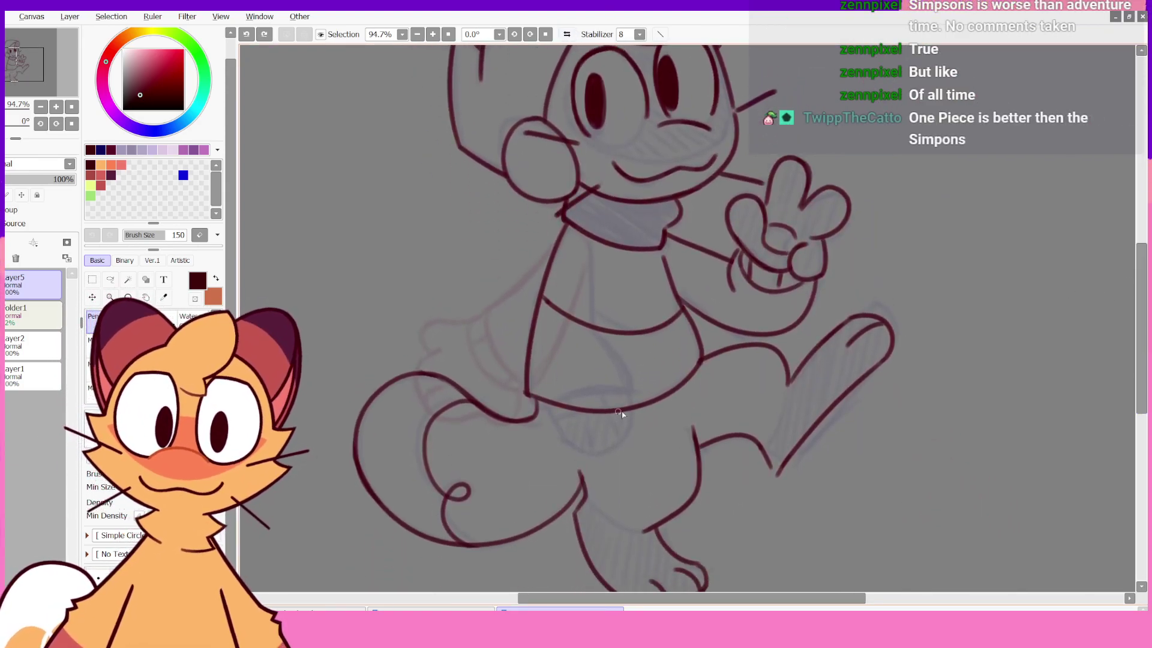
{"action": "key", "text": "e"}
{"action": "left_click_drag", "start_coordinate": [581, 463], "coordinate": [587, 481]}
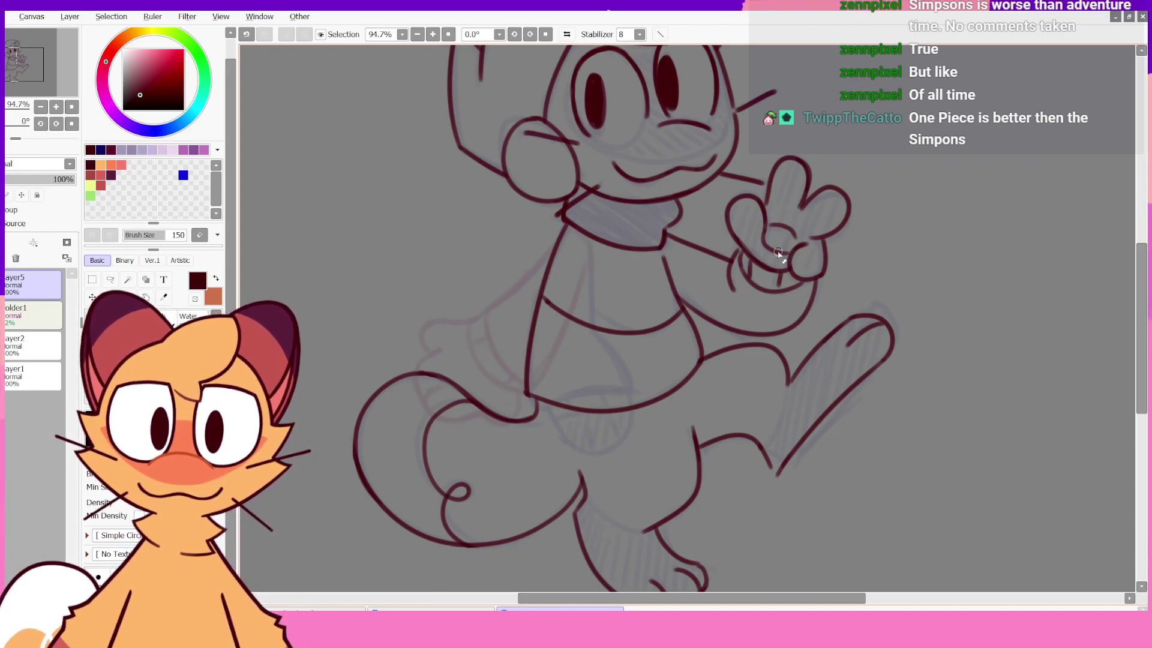
- Add a new layer above the body line art for inking the remaining arm
{"action": "mouse_move", "coordinate": [1138, 336]}
{"action": "left_mouse_down"}
{"action": "mouse_move", "coordinate": [1138, 357]}
{"action": "mouse_move", "coordinate": [1143, 325]}
{"action": "left_mouse_up"}
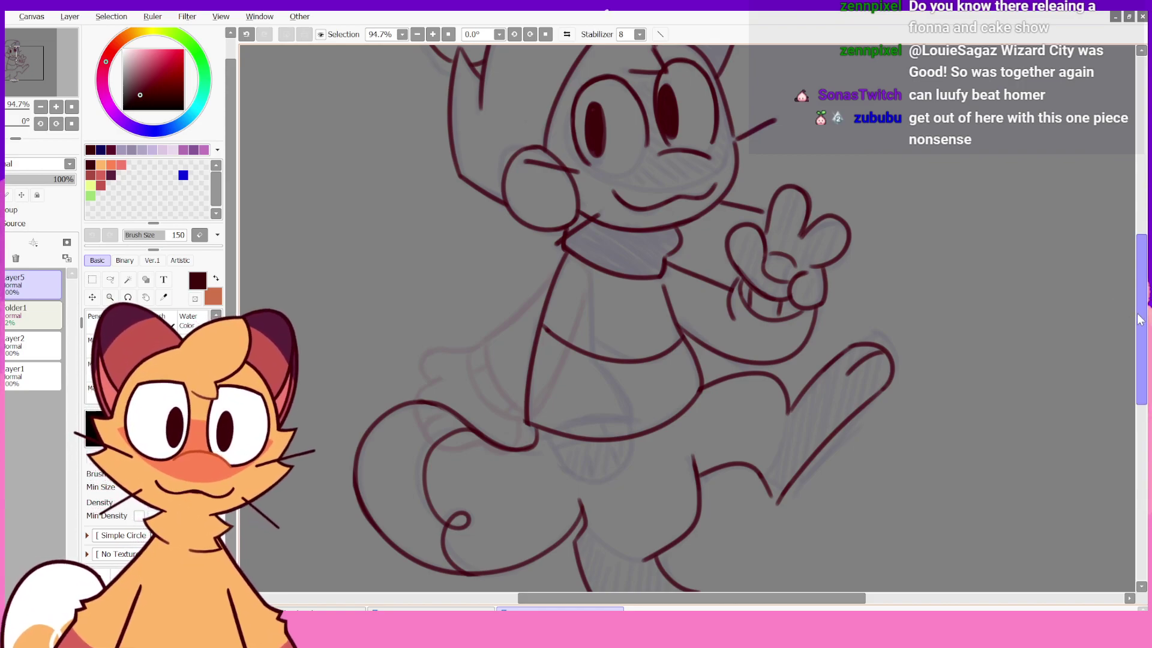
{"action": "mouse_move", "coordinate": [1137, 357]}
{"action": "left_mouse_down"}
{"action": "mouse_move", "coordinate": [1140, 282]}
{"action": "mouse_move", "coordinate": [1146, 308]}
{"action": "mouse_move", "coordinate": [1145, 289]}
{"action": "left_mouse_up"}
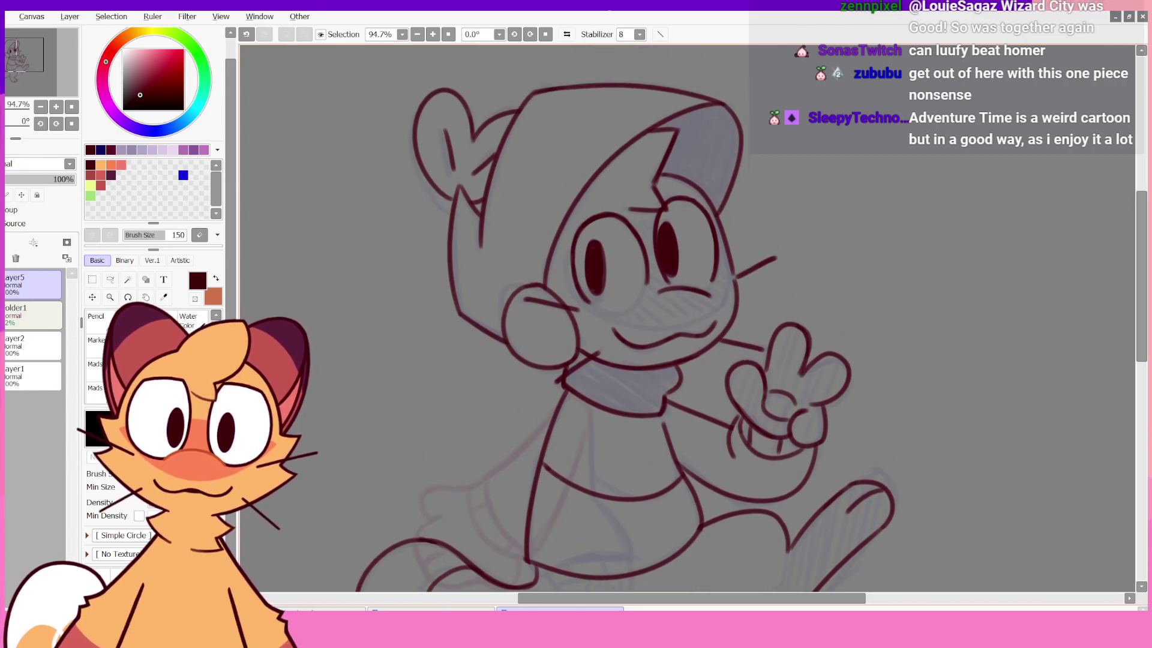
{"action": "key", "text": "h"}
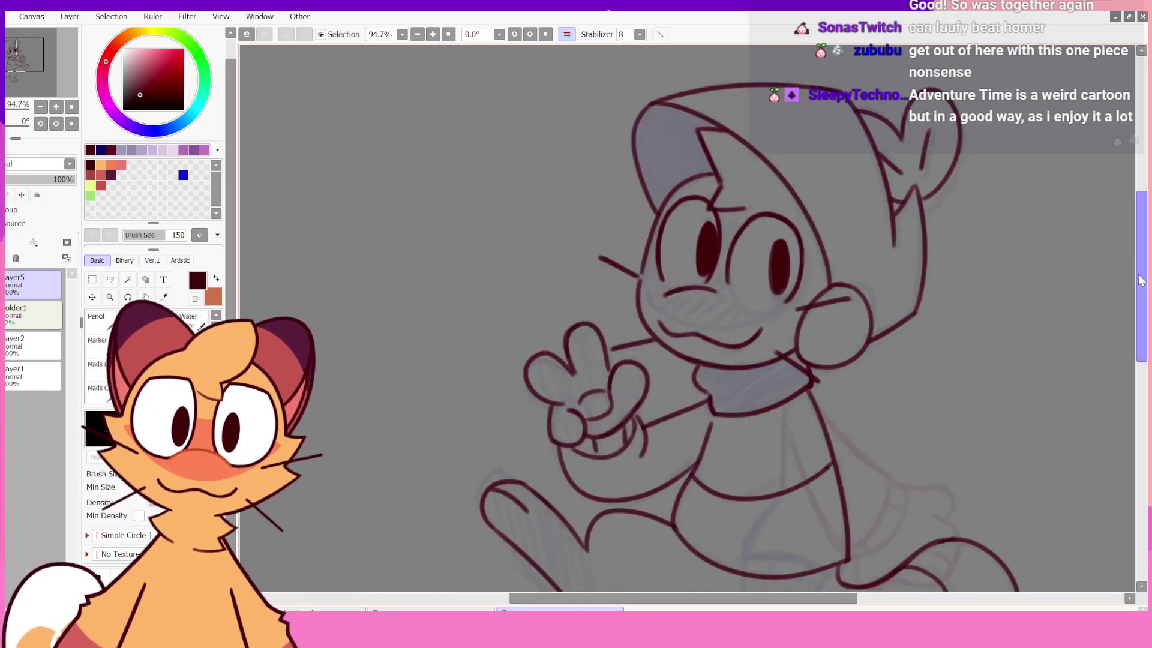
{"action": "mouse_move", "coordinate": [1142, 282]}
{"action": "left_mouse_down"}
{"action": "mouse_move", "coordinate": [1140, 341]}
{"action": "mouse_move", "coordinate": [1130, 327]}
{"action": "left_mouse_up"}
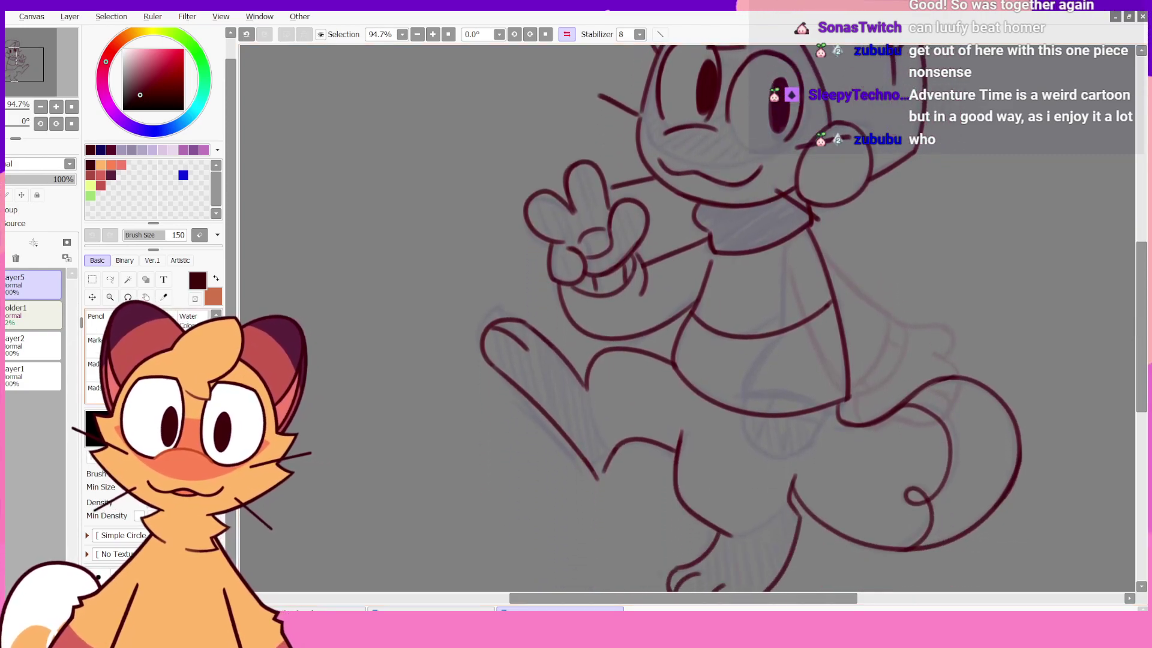
{"action": "key", "text": "ctrl+shift+n"}
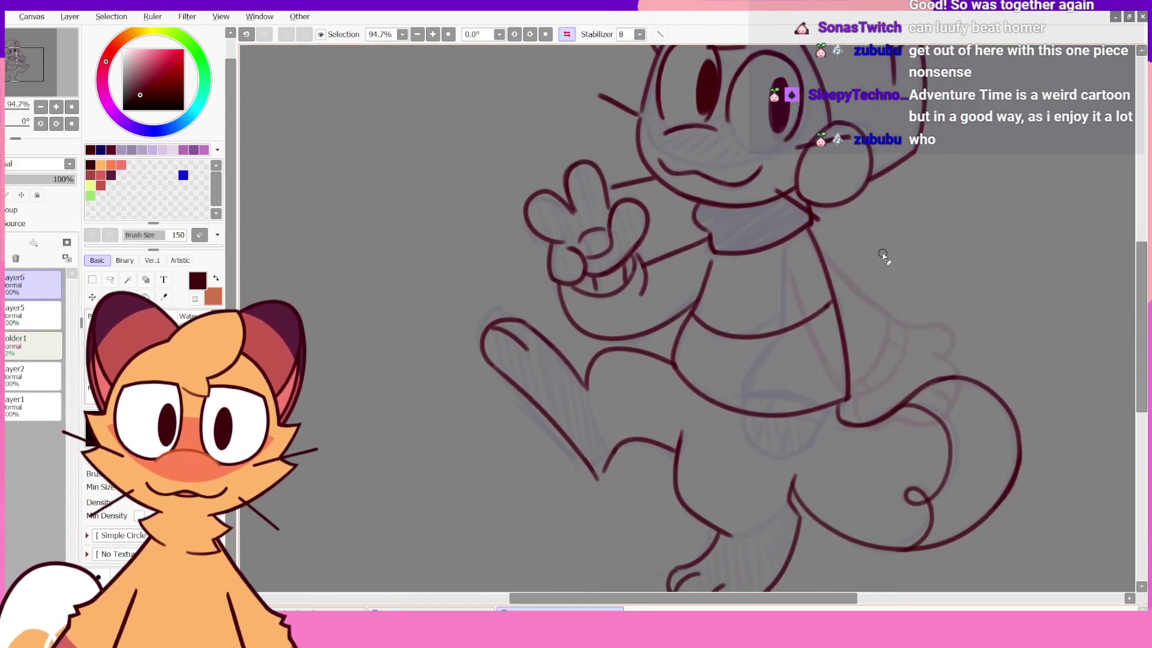
- In the unmirrored view, ink the lowered arm's outer line from the shoulder below the collar to the sleeve cuff
{"action": "left_click", "coordinate": [569, 35]}
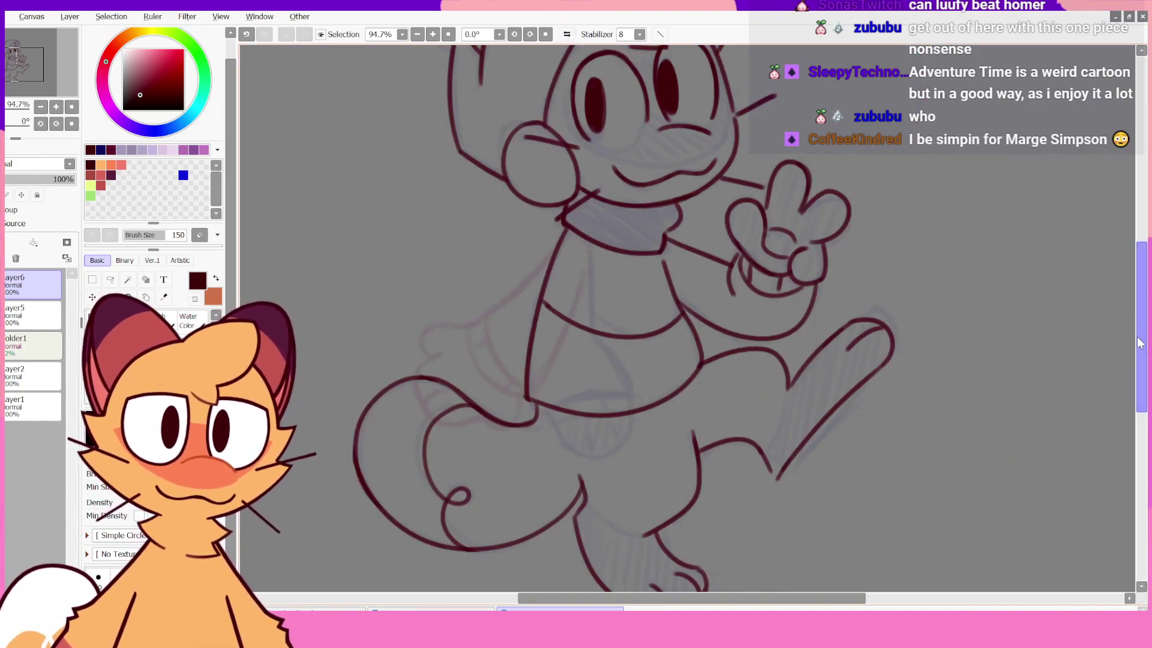
{"action": "mouse_move", "coordinate": [1142, 344]}
{"action": "left_mouse_down"}
{"action": "mouse_move", "coordinate": [1142, 296]}
{"action": "mouse_move", "coordinate": [1141, 384]}
{"action": "mouse_move", "coordinate": [1141, 306]}
{"action": "mouse_move", "coordinate": [1139, 336]}
{"action": "left_mouse_up"}
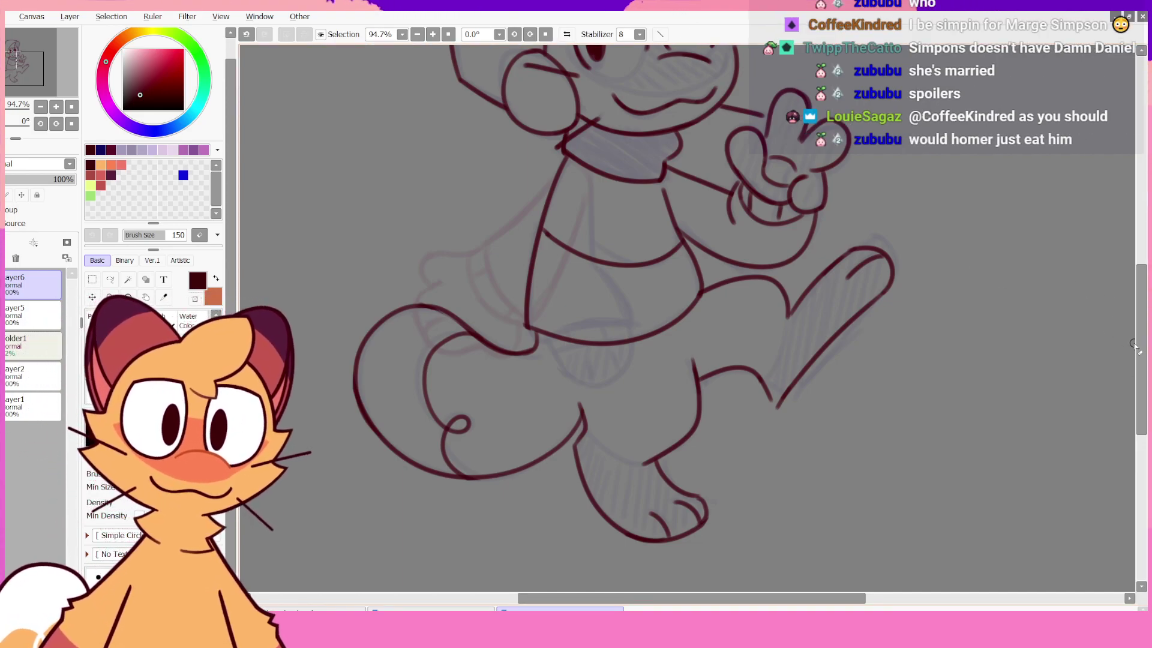
{"action": "mouse_move", "coordinate": [1142, 348]}
{"action": "left_mouse_down"}
{"action": "mouse_move", "coordinate": [1141, 316]}
{"action": "mouse_move", "coordinate": [1142, 337]}
{"action": "left_mouse_up"}
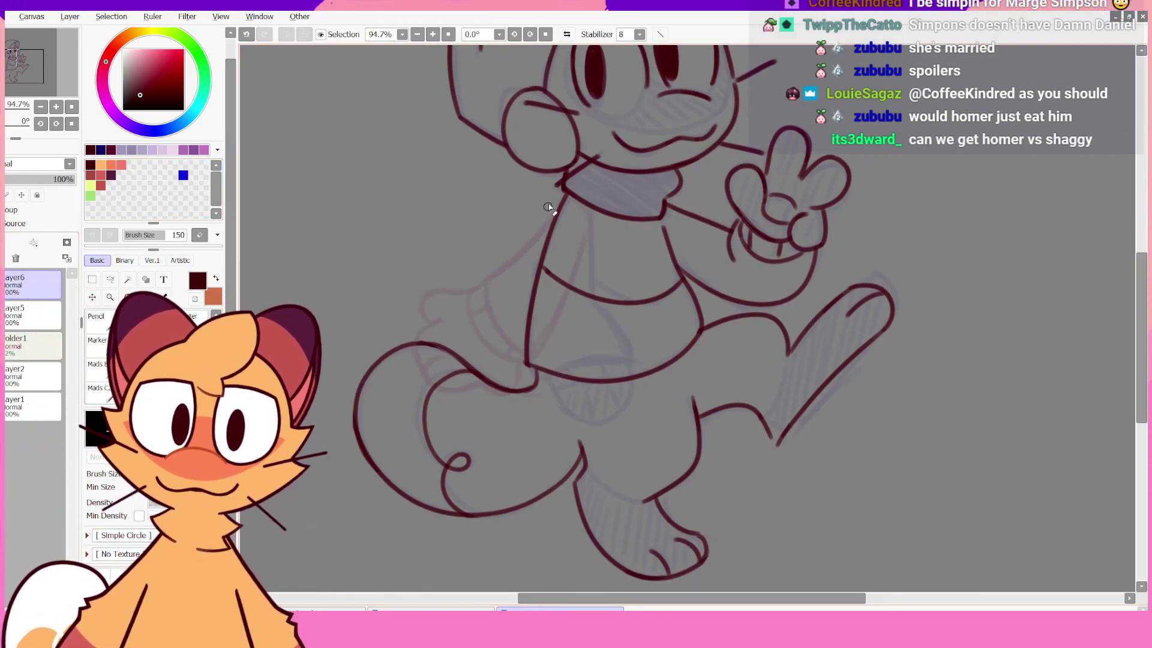
{"action": "left_click_drag", "start_coordinate": [562, 206], "coordinate": [513, 271]}
{"action": "key", "text": "ctrl+z"}
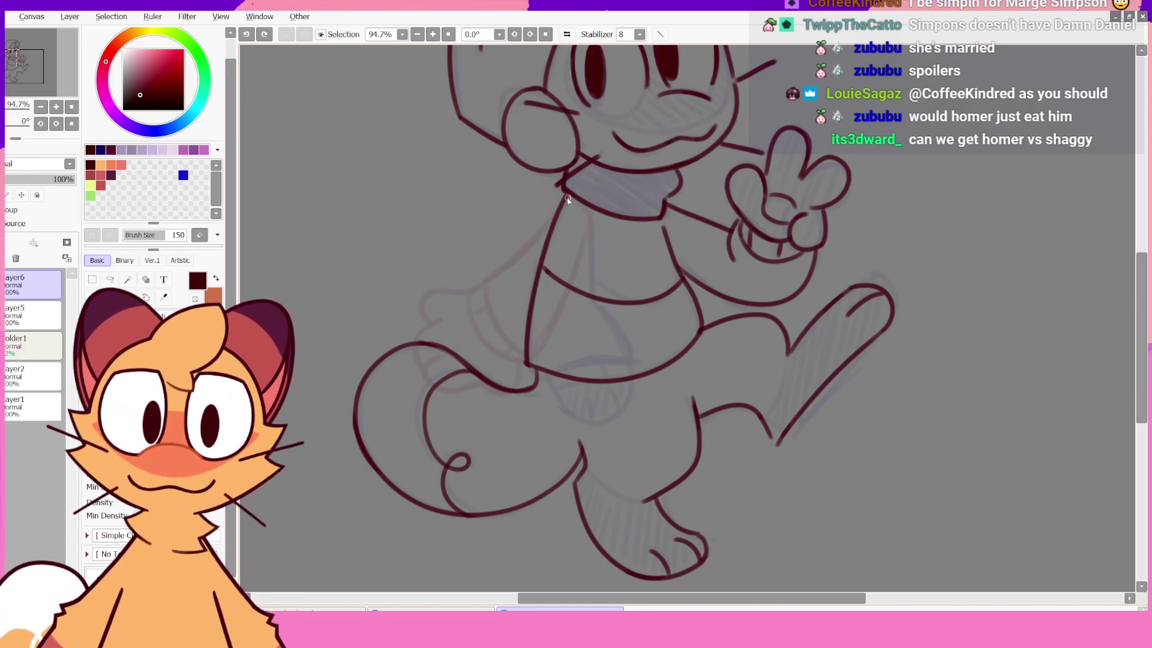
{"action": "left_click_drag", "start_coordinate": [564, 203], "coordinate": [493, 273]}
{"action": "key", "text": "ctrl+z"}
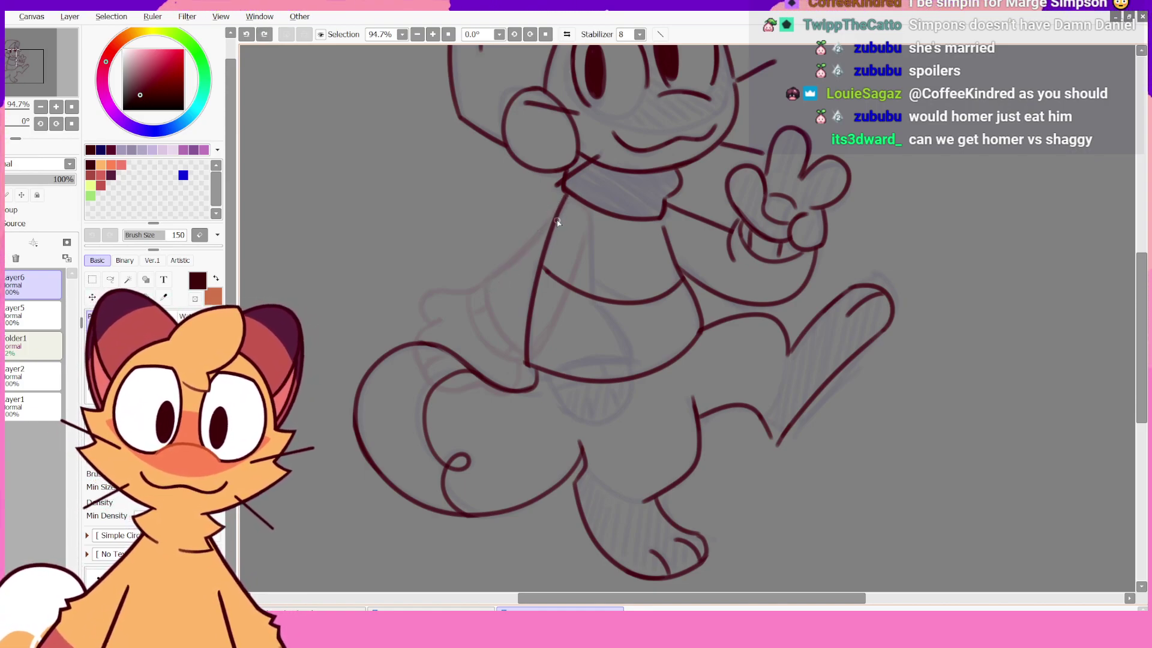
{"action": "left_click_drag", "start_coordinate": [565, 203], "coordinate": [488, 294]}
{"action": "key", "text": "ctrl+z"}
{"action": "key", "text": "ctrl+z"}
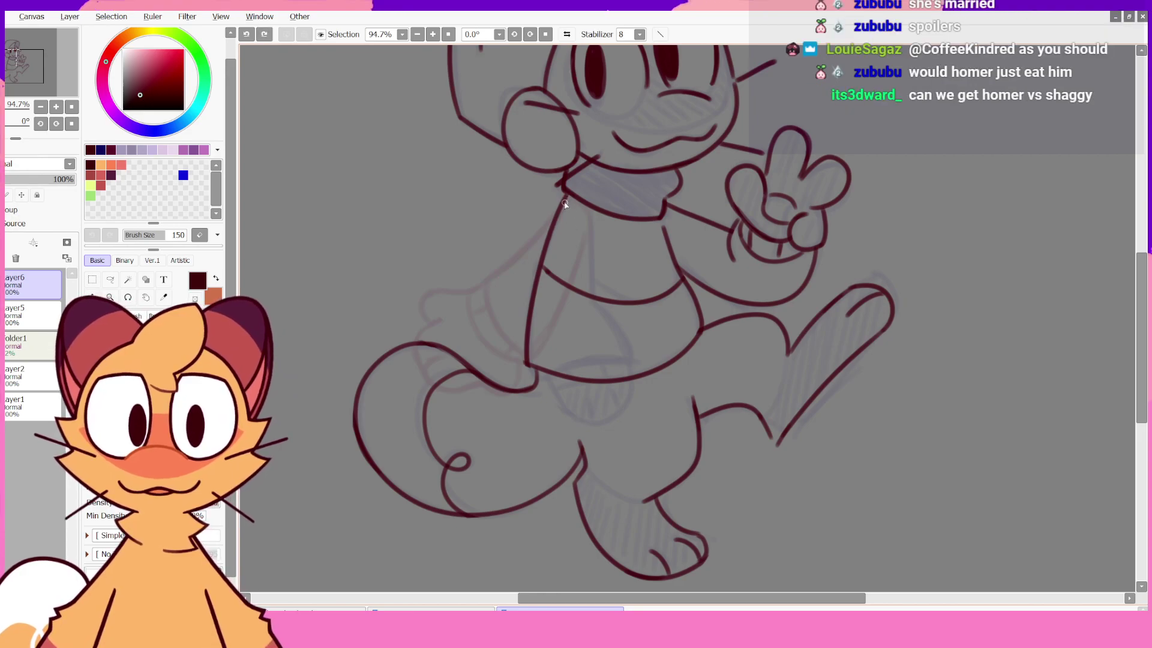
{"action": "mouse_move", "coordinate": [564, 200]}
{"action": "left_mouse_down"}
{"action": "mouse_move", "coordinate": [493, 274]}
{"action": "mouse_move", "coordinate": [546, 225]}
{"action": "mouse_move", "coordinate": [491, 287]}
{"action": "left_mouse_up"}
{"action": "key", "text": "ctrl+z"}
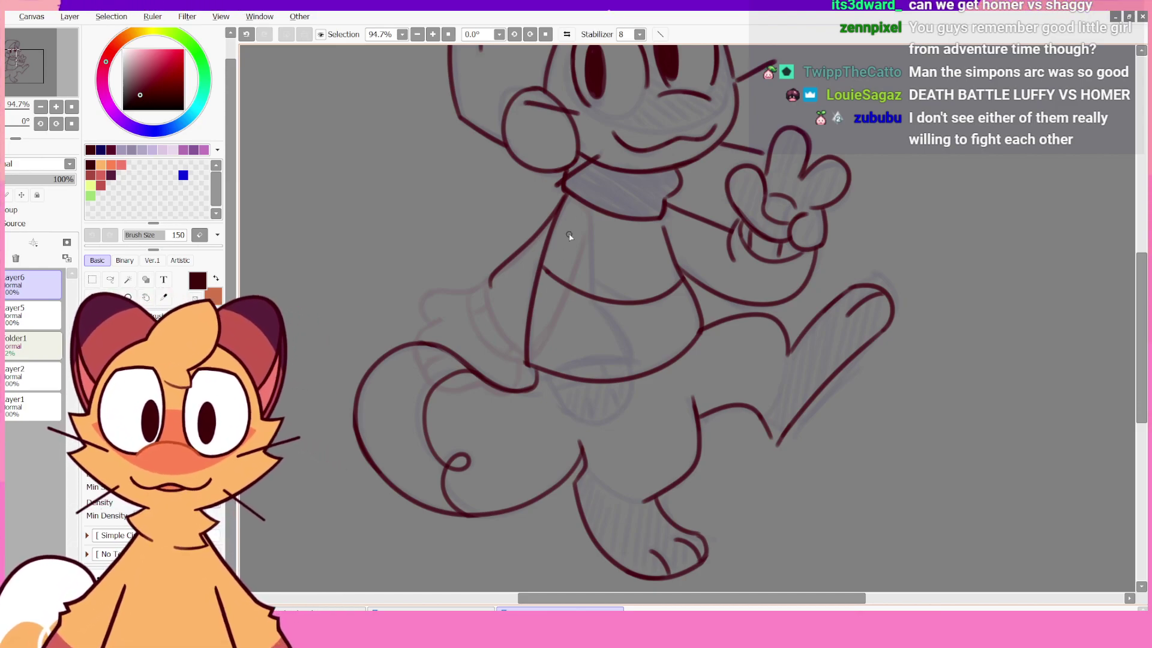
- In the mirrored view, ink the lowered arm's curved sleeve opening from the sleeve's outer corner down to the shirt hem
{"action": "key", "text": "h"}
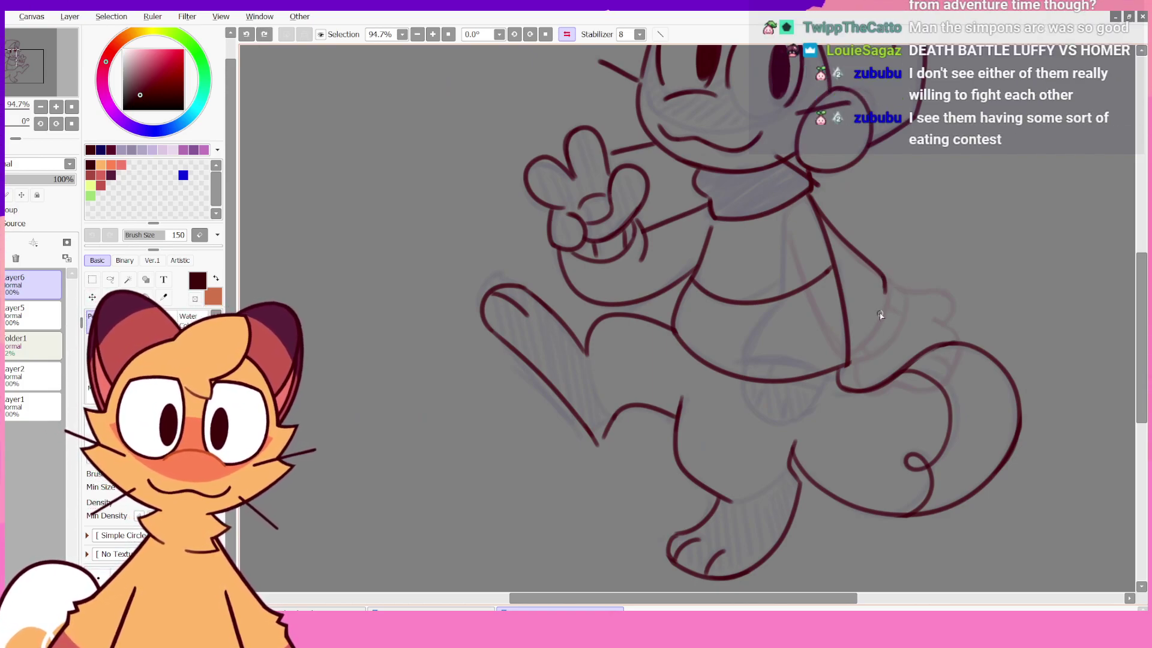
{"action": "mouse_move", "coordinate": [886, 275]}
{"action": "left_mouse_down"}
{"action": "mouse_move", "coordinate": [871, 336]}
{"action": "mouse_move", "coordinate": [845, 348]}
{"action": "mouse_move", "coordinate": [860, 343]}
{"action": "mouse_move", "coordinate": [861, 315]}
{"action": "mouse_move", "coordinate": [845, 355]}
{"action": "left_mouse_up"}
{"action": "key", "text": "ctrl+z"}
{"action": "key", "text": "ctrl+z"}
{"action": "key", "text": "ctrl+z"}
{"action": "key", "text": "ctrl+z"}
{"action": "key", "text": "ctrl+z"}
{"action": "key", "text": "ctrl+z"}
{"action": "key", "text": "ctrl+z"}
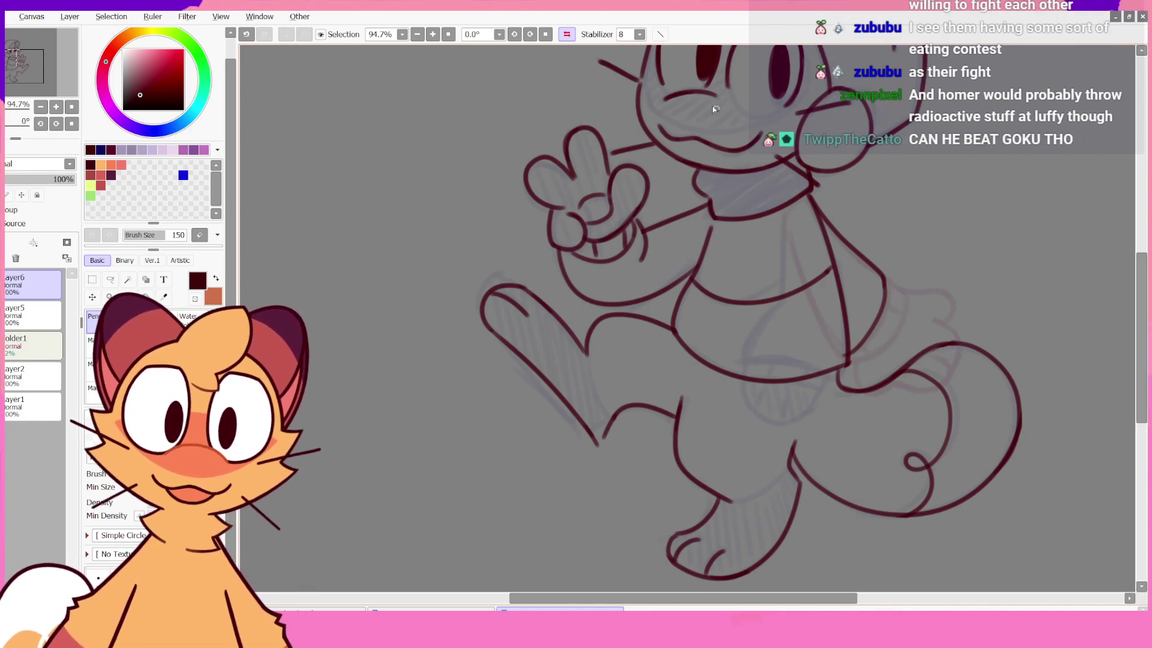
- Return to the unmirrored view and redraw the sleeve opening as a cleaner curve ending near the shirt hem
{"action": "key", "text": "h"}
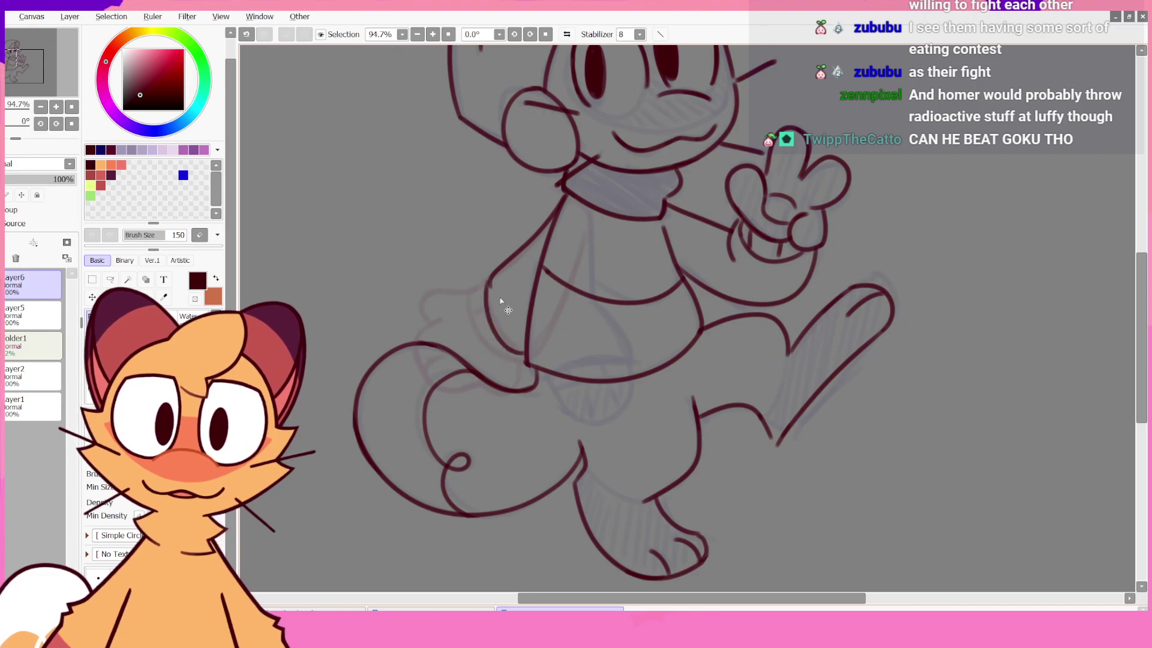
{"action": "key", "text": "ctrl+z"}
{"action": "mouse_move", "coordinate": [491, 282]}
{"action": "left_mouse_down"}
{"action": "mouse_move", "coordinate": [525, 354]}
{"action": "mouse_move", "coordinate": [535, 346]}
{"action": "mouse_move", "coordinate": [528, 359]}
{"action": "left_mouse_up"}
{"action": "key", "text": "ctrl+z"}
{"action": "key", "text": "ctrl+z"}
{"action": "key", "text": "ctrl+z"}
{"action": "key", "text": "ctrl+z"}
{"action": "key", "text": "ctrl+z"}
{"action": "key", "text": "ctrl+z"}
{"action": "key", "text": "ctrl+z"}
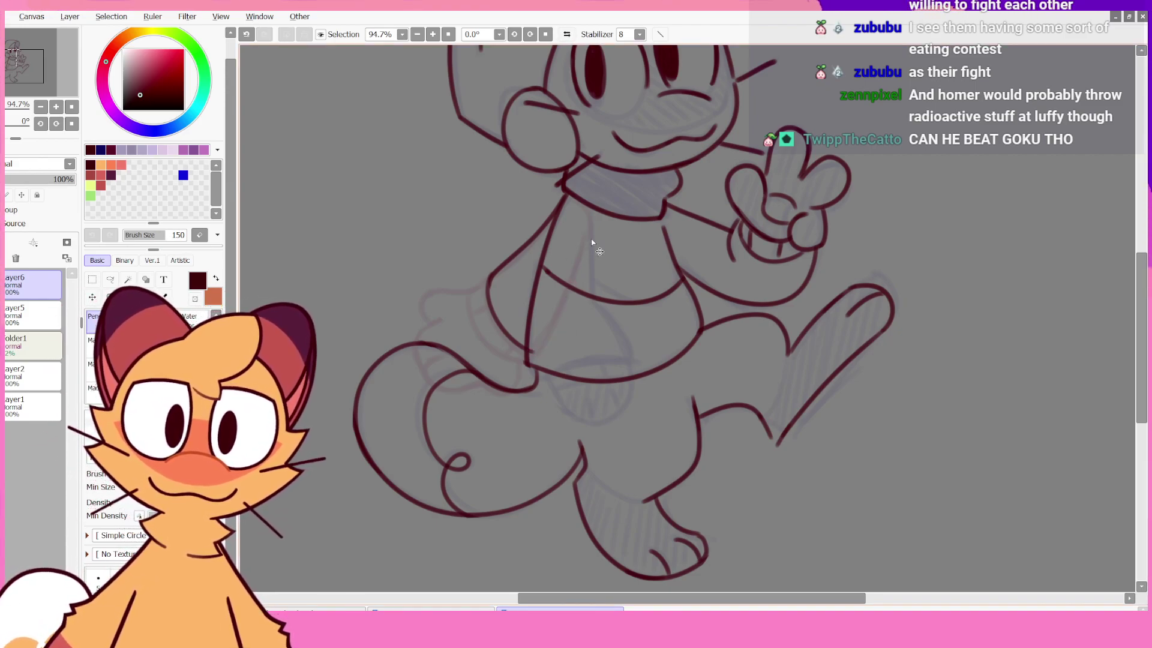
- In the mirrored view, ink the lowered arm's inner line from the chest to the lower corner of the sleeve opening
{"action": "key", "text": "h"}
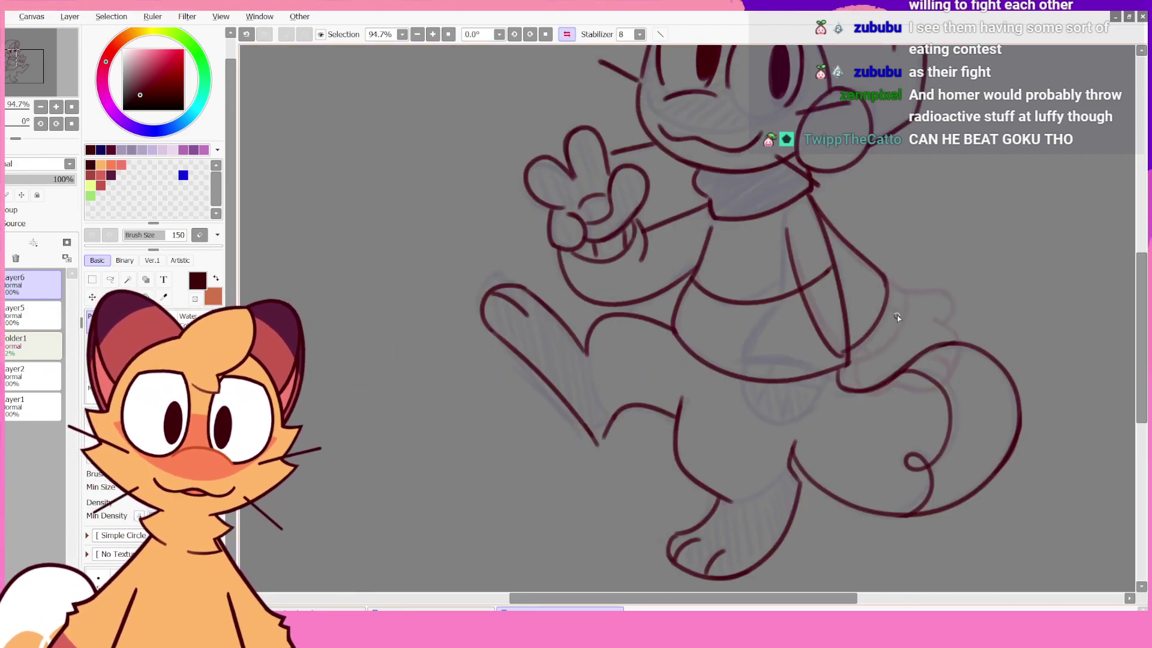
{"action": "key", "text": "ctrl+z"}
{"action": "left_click_drag", "start_coordinate": [786, 230], "coordinate": [843, 350]}
{"action": "key", "text": "ctrl+z"}
{"action": "left_click_drag", "start_coordinate": [792, 225], "coordinate": [842, 353]}
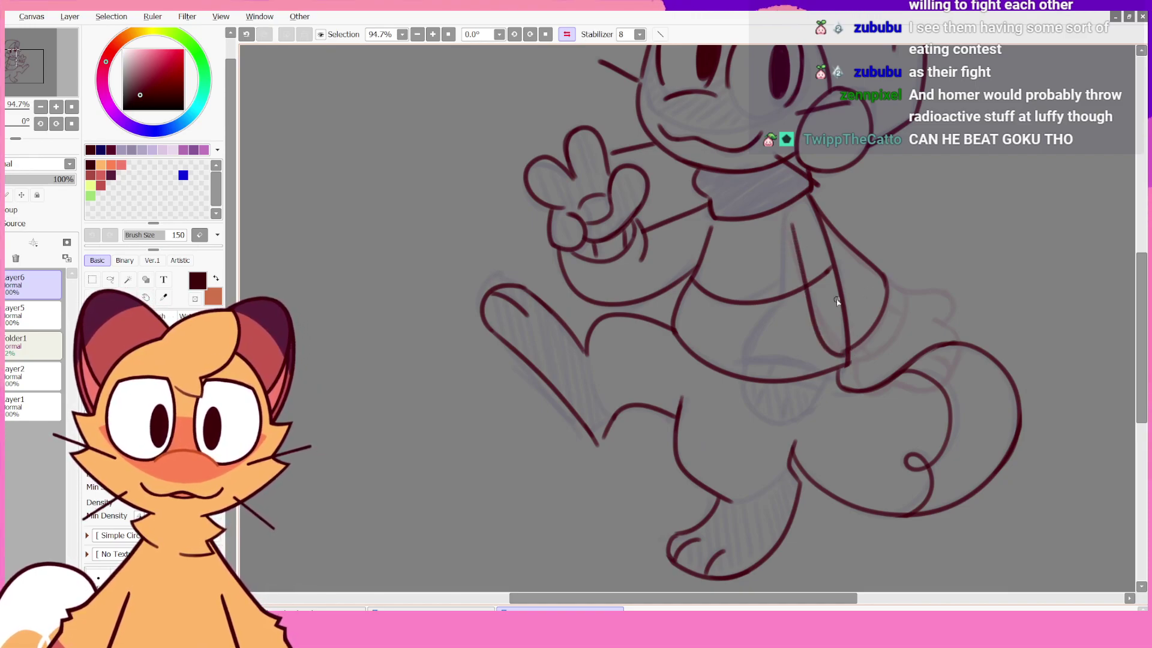
{"action": "key", "text": "ctrl+z"}
{"action": "left_click_drag", "start_coordinate": [790, 227], "coordinate": [845, 354]}
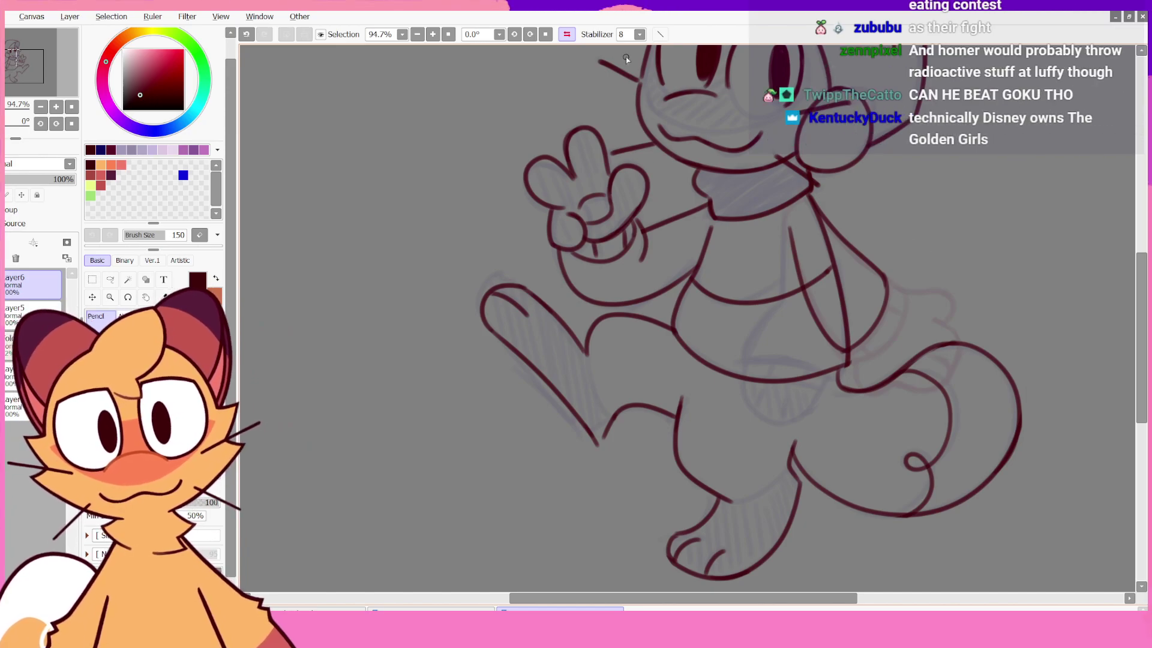
- Return to the unmirrored view and ink the lowered hand's outline from the sleeve around the fingers to the tail
{"action": "key", "text": "h"}
{"action": "left_click_drag", "start_coordinate": [721, 181], "coordinate": [831, 190]}
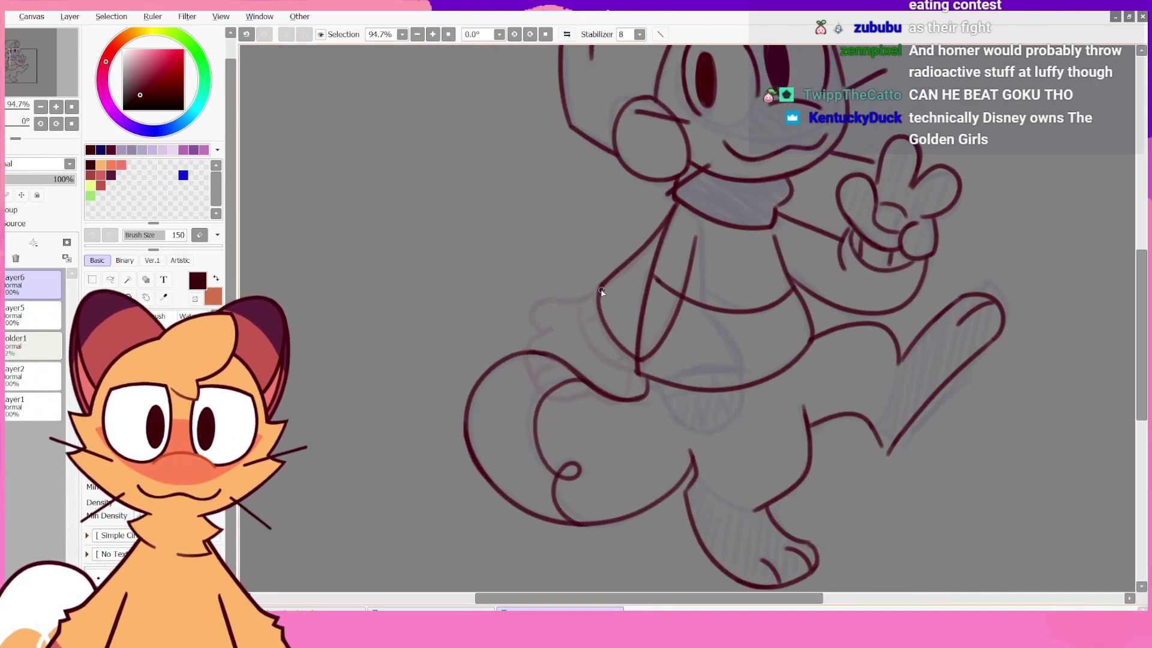
{"action": "key", "text": "ctrl+z"}
{"action": "mouse_move", "coordinate": [599, 291]}
{"action": "left_mouse_down"}
{"action": "mouse_move", "coordinate": [551, 297]}
{"action": "mouse_move", "coordinate": [562, 307]}
{"action": "mouse_move", "coordinate": [547, 303]}
{"action": "mouse_move", "coordinate": [548, 331]}
{"action": "mouse_move", "coordinate": [529, 342]}
{"action": "mouse_move", "coordinate": [544, 367]}
{"action": "mouse_move", "coordinate": [557, 322]}
{"action": "mouse_move", "coordinate": [531, 339]}
{"action": "mouse_move", "coordinate": [541, 364]}
{"action": "mouse_move", "coordinate": [557, 325]}
{"action": "mouse_move", "coordinate": [526, 360]}
{"action": "mouse_move", "coordinate": [544, 369]}
{"action": "mouse_move", "coordinate": [557, 347]}
{"action": "mouse_move", "coordinate": [539, 381]}
{"action": "mouse_move", "coordinate": [581, 386]}
{"action": "mouse_move", "coordinate": [547, 370]}
{"action": "mouse_move", "coordinate": [588, 383]}
{"action": "left_mouse_up"}
{"action": "key", "text": "ctrl+z"}
{"action": "key", "text": "ctrl+z"}
{"action": "key", "text": "ctrl+z"}
{"action": "key", "text": "ctrl+z"}
{"action": "key", "text": "ctrl+z"}
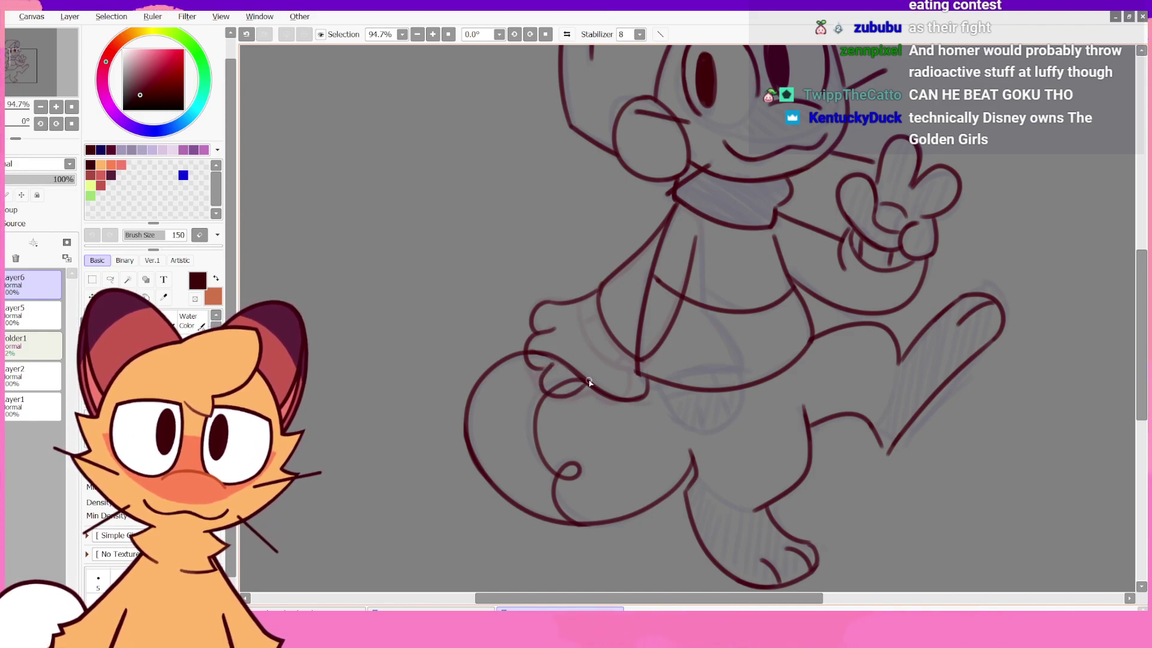
- Try inking the hand's lower finger over the tail in the mirrored view, and check it unmirrored
{"action": "left_click", "coordinate": [566, 34]}
{"action": "key", "text": "ctrl+z"}
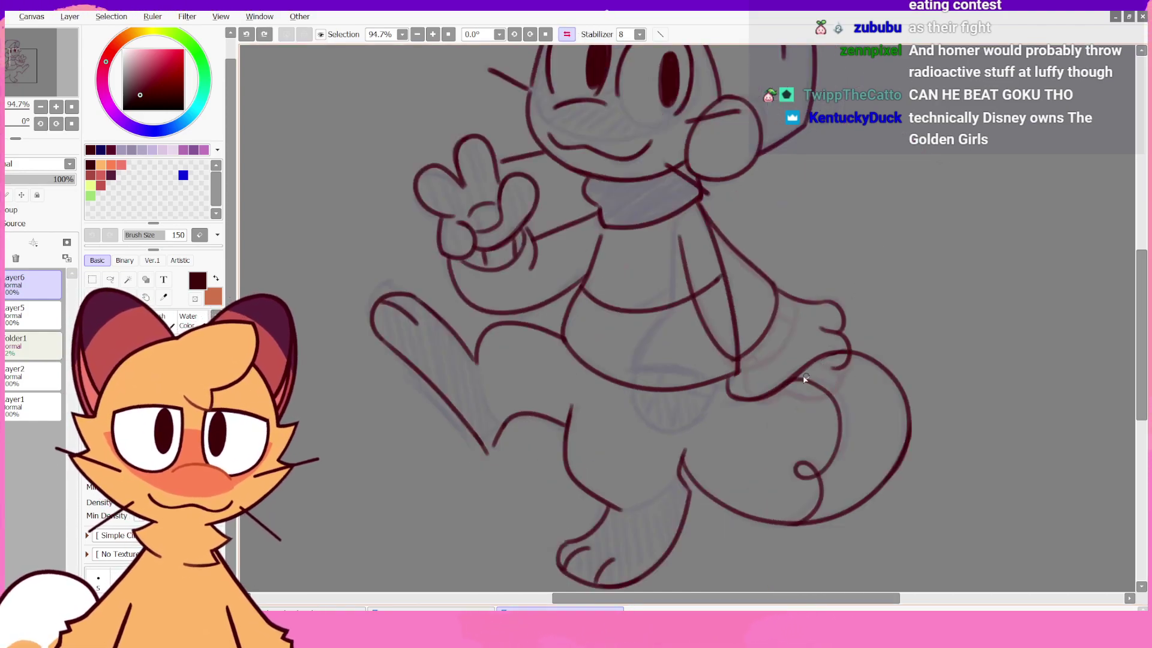
{"action": "mouse_move", "coordinate": [789, 384]}
{"action": "left_mouse_down"}
{"action": "mouse_move", "coordinate": [833, 359]}
{"action": "mouse_move", "coordinate": [847, 378]}
{"action": "mouse_move", "coordinate": [814, 354]}
{"action": "left_mouse_up"}
{"action": "key", "text": "ctrl+z"}
{"action": "key", "text": "ctrl+z"}
{"action": "key", "text": "ctrl+z"}
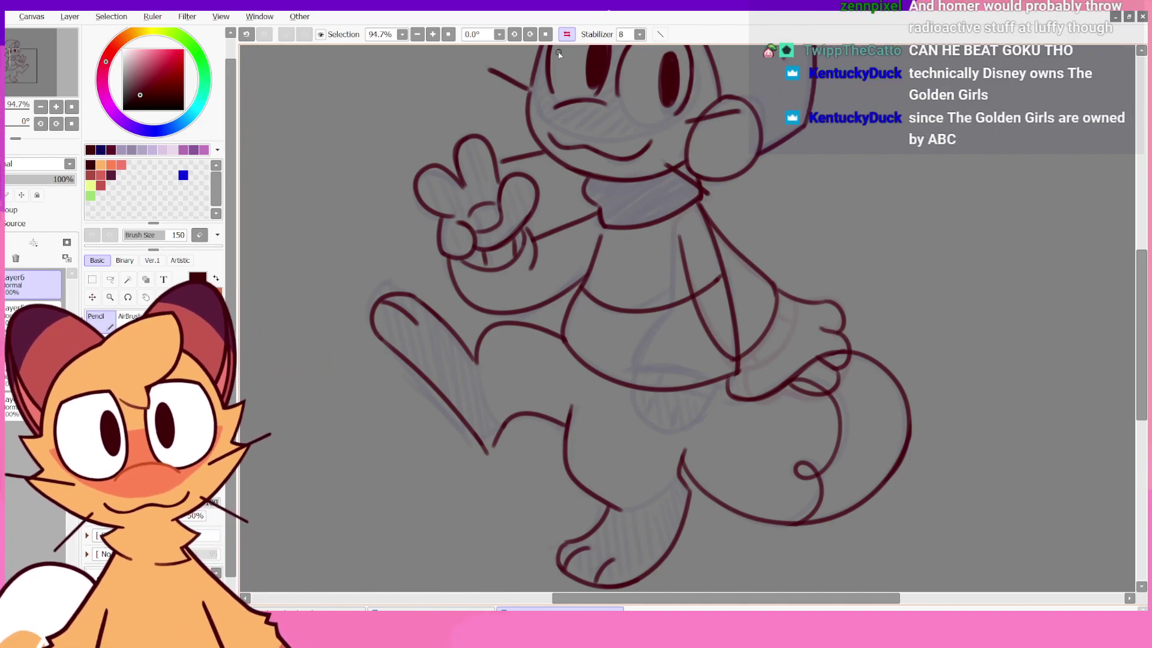
{"action": "left_click", "coordinate": [567, 34]}
{"action": "key", "text": "ctrl+z"}
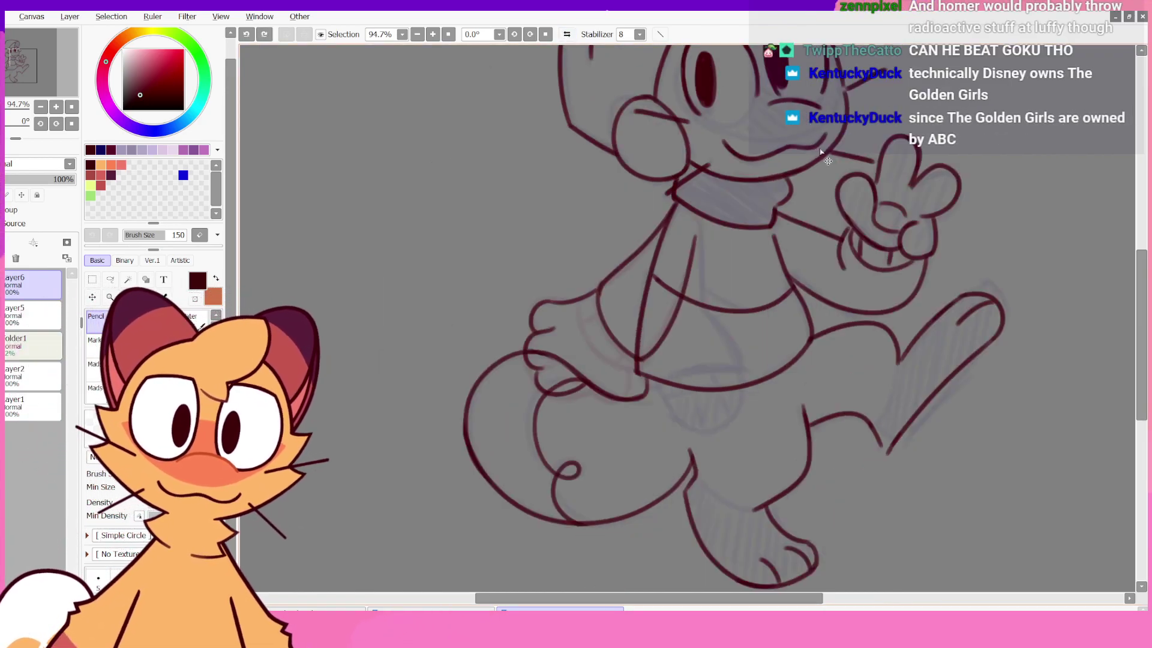
- Try dimming the body line art layer to 28% opacity so the arm lines stand out
{"action": "left_click", "coordinate": [18, 313]}
{"action": "left_click_drag", "start_coordinate": [42, 179], "coordinate": [24, 179]}
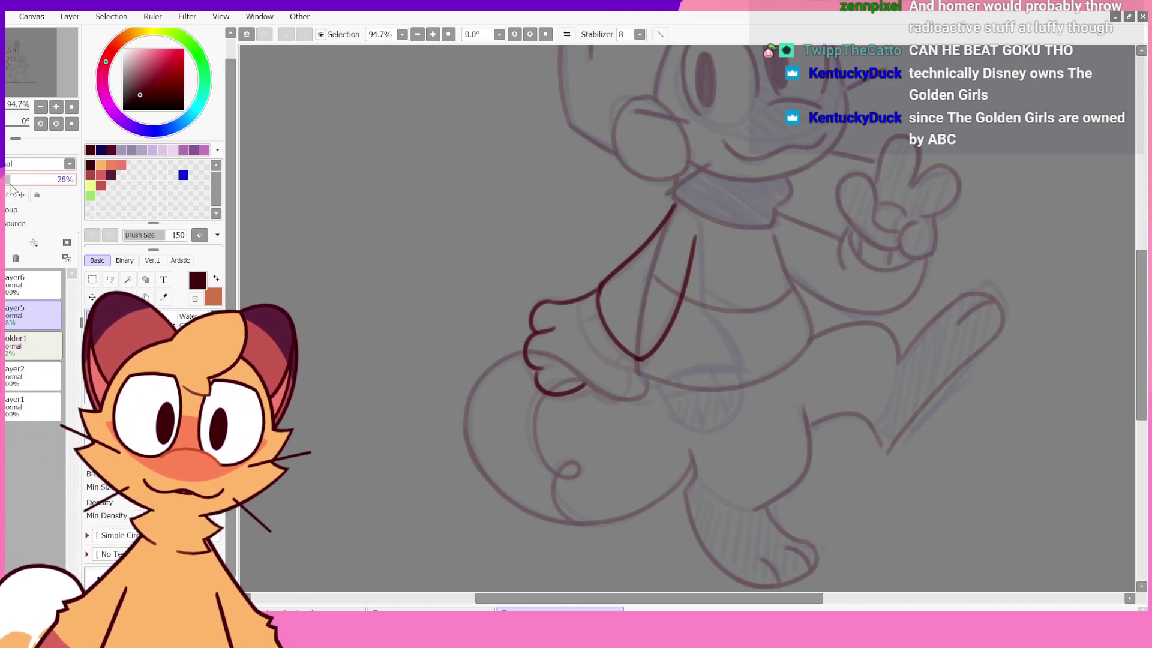
{"action": "left_click", "coordinate": [18, 282]}
{"action": "key", "text": "ctrl+z"}
{"action": "key", "text": "ctrl+z"}
{"action": "key", "text": "ctrl+z"}
{"action": "key", "text": "ctrl+z"}
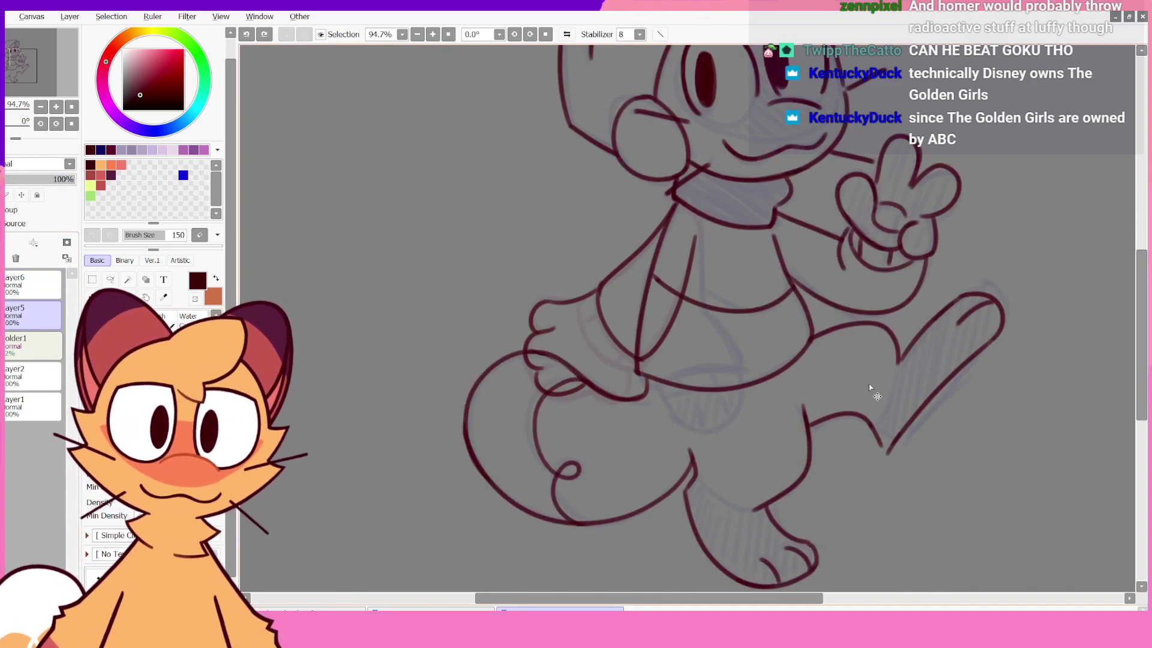
- Lower the body line art layer's opacity and make the arm layer active for inking
{"action": "left_click", "coordinate": [18, 314]}
{"action": "left_click_drag", "start_coordinate": [36, 180], "coordinate": [13, 186]}
{"action": "left_click", "coordinate": [21, 282]}
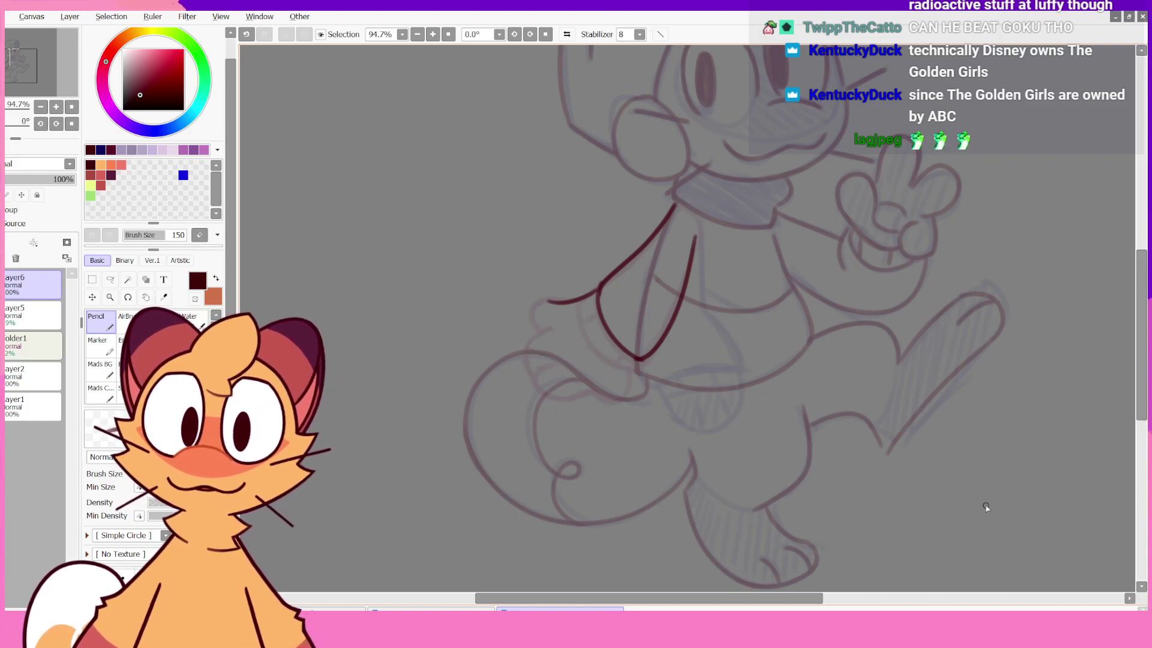
- Ink the hand's uppermost finger with a rounded tip, continuing from the end of the hand's upper line
{"action": "left_click_drag", "start_coordinate": [548, 300], "coordinate": [553, 335]}
{"action": "key", "text": "ctrl+z"}
{"action": "key", "text": "ctrl+z"}
{"action": "key", "text": "ctrl+z"}
{"action": "mouse_move", "coordinate": [549, 301]}
{"action": "left_mouse_down"}
{"action": "mouse_move", "coordinate": [534, 324]}
{"action": "mouse_move", "coordinate": [545, 333]}
{"action": "left_mouse_up"}
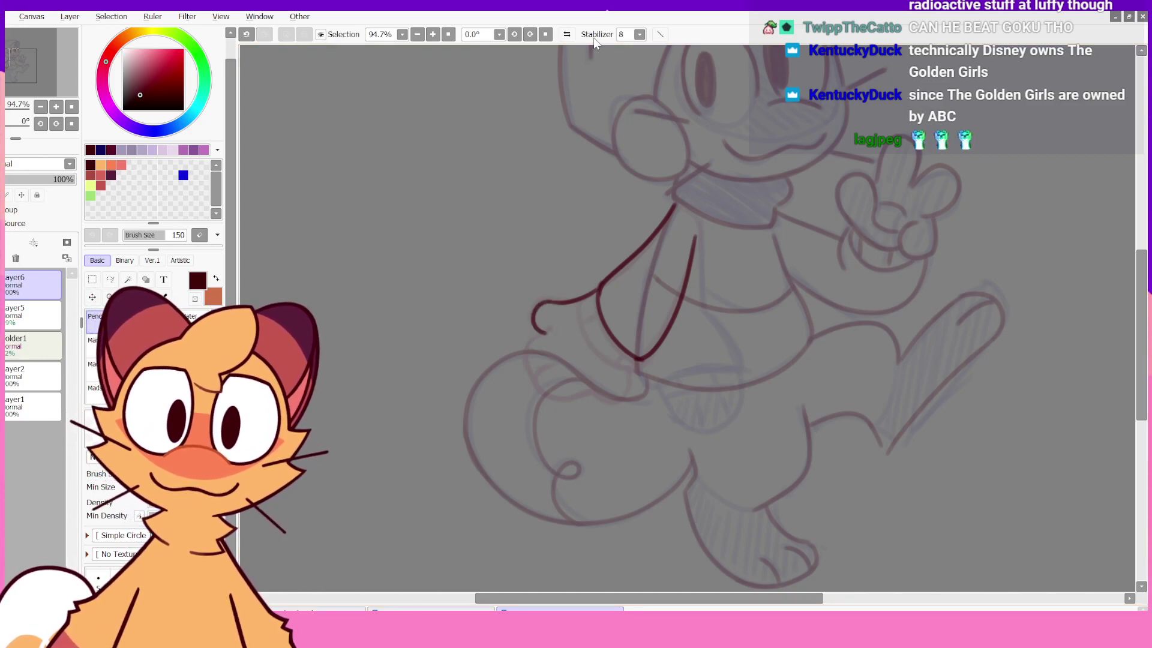
- In the mirrored view, ink the short line under the uppermost finger that separates it from the next one
{"action": "left_click", "coordinate": [566, 34]}
{"action": "mouse_move", "coordinate": [823, 332]}
{"action": "left_mouse_down"}
{"action": "mouse_move", "coordinate": [845, 354]}
{"action": "mouse_move", "coordinate": [840, 369]}
{"action": "left_mouse_up"}
{"action": "key", "text": "ctrl+z"}
{"action": "key", "text": "ctrl+z"}
{"action": "mouse_move", "coordinate": [822, 329]}
{"action": "left_mouse_down"}
{"action": "mouse_move", "coordinate": [816, 384]}
{"action": "mouse_move", "coordinate": [828, 337]}
{"action": "mouse_move", "coordinate": [842, 328]}
{"action": "left_mouse_up"}
{"action": "key", "text": "ctrl+z"}
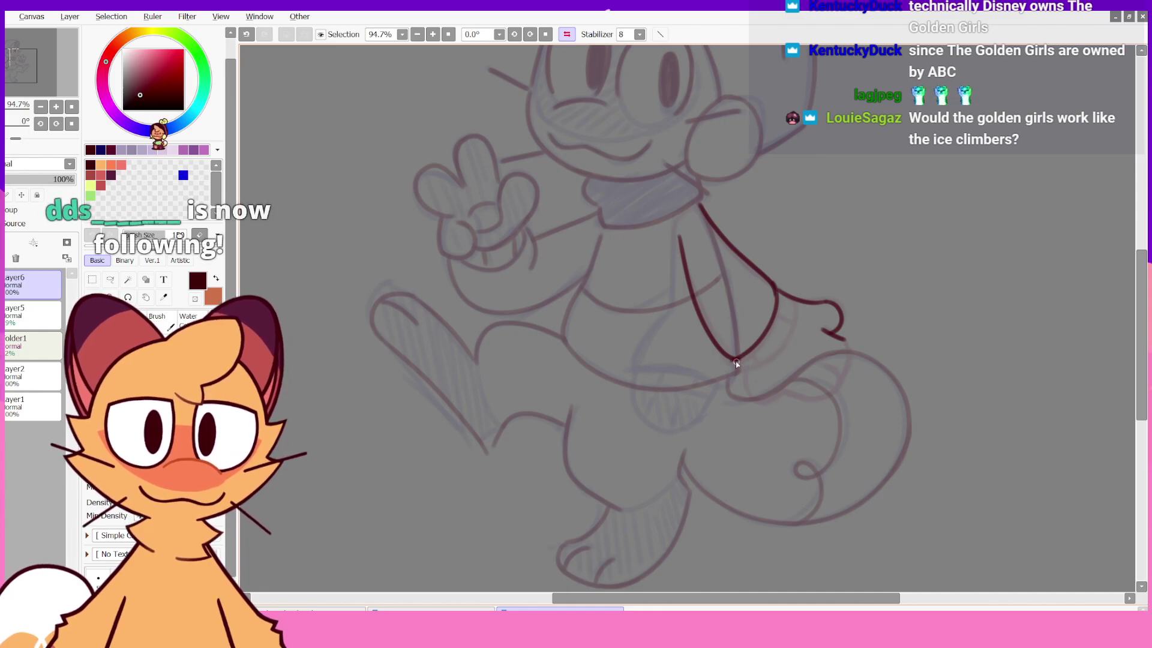
- Ink the cuff's outer edge as a curve parallel to the sleeve opening, and add short rib lines across the band
{"action": "left_click_drag", "start_coordinate": [735, 361], "coordinate": [747, 367]}
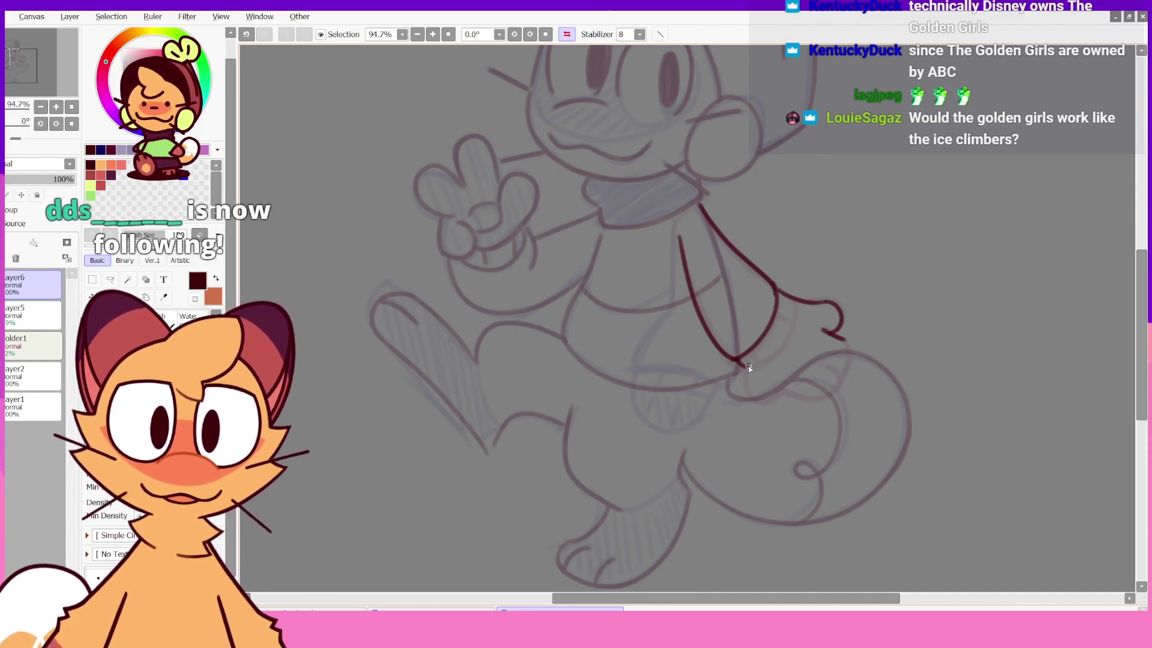
{"action": "key", "text": "ctrl+z"}
{"action": "mouse_move", "coordinate": [793, 297]}
{"action": "left_mouse_down"}
{"action": "mouse_move", "coordinate": [779, 342]}
{"action": "mouse_move", "coordinate": [738, 366]}
{"action": "left_mouse_up"}
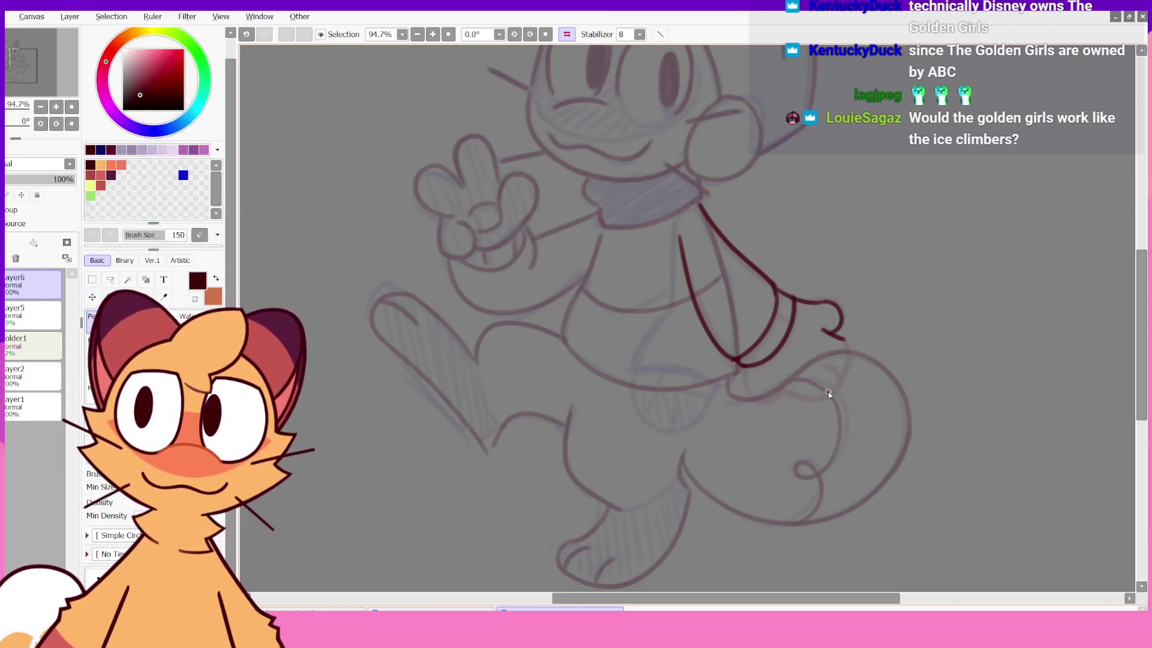
{"action": "key", "text": "ctrl+z"}
{"action": "key", "text": "ctrl+z"}
{"action": "left_click_drag", "start_coordinate": [766, 366], "coordinate": [797, 294]}
{"action": "key", "text": "ctrl+z"}
{"action": "left_click_drag", "start_coordinate": [741, 363], "coordinate": [797, 292]}
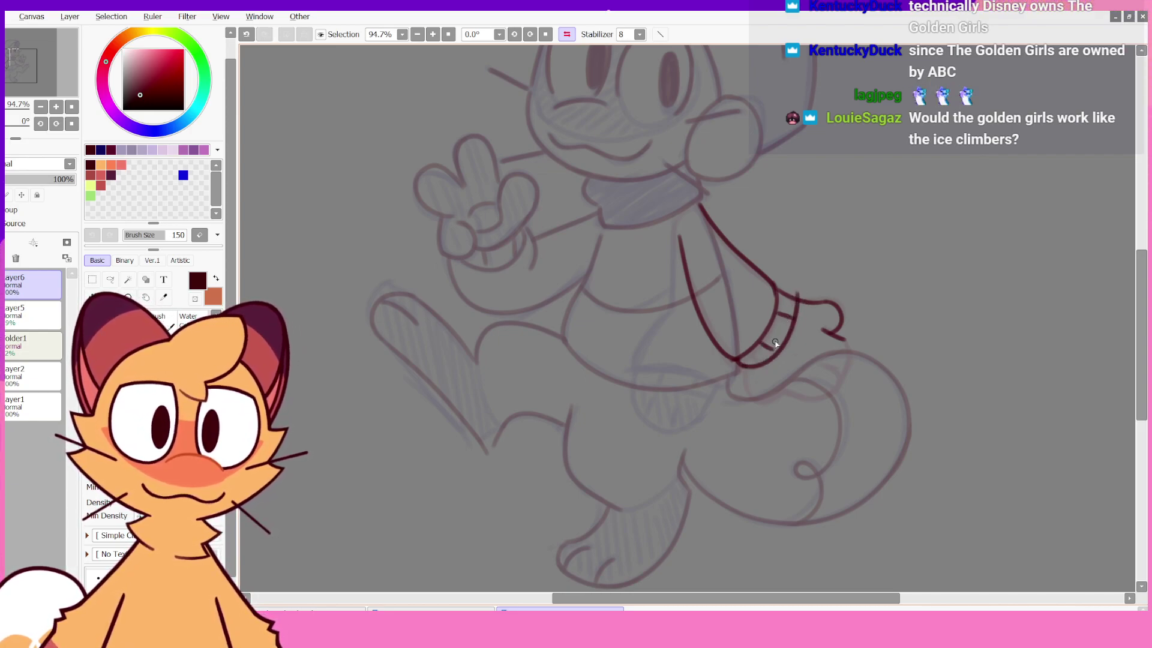
{"action": "key", "text": "ctrl+z"}
{"action": "left_click_drag", "start_coordinate": [757, 349], "coordinate": [767, 354]}
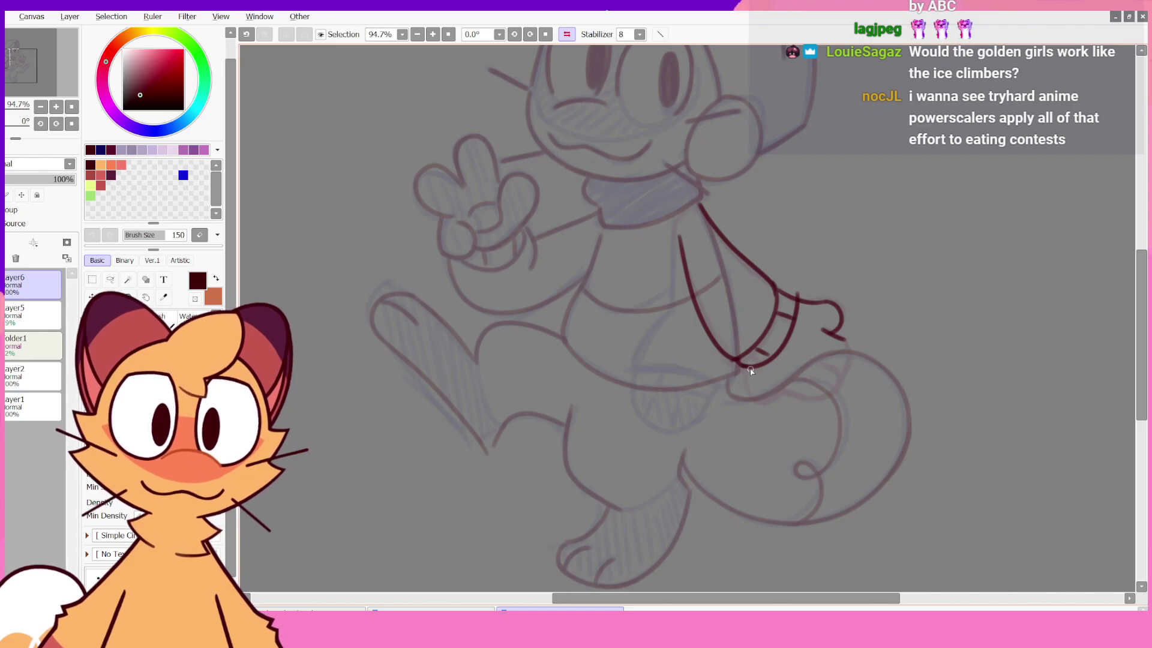
- Ink the rest of the hand from the underside of the cuff around the lower and middle fingers
{"action": "mouse_move", "coordinate": [750, 370]}
{"action": "left_mouse_down"}
{"action": "mouse_move", "coordinate": [787, 362]}
{"action": "mouse_move", "coordinate": [764, 397]}
{"action": "mouse_move", "coordinate": [784, 365]}
{"action": "mouse_move", "coordinate": [794, 371]}
{"action": "mouse_move", "coordinate": [763, 389]}
{"action": "mouse_move", "coordinate": [843, 381]}
{"action": "mouse_move", "coordinate": [833, 381]}
{"action": "mouse_move", "coordinate": [836, 359]}
{"action": "mouse_move", "coordinate": [833, 385]}
{"action": "mouse_move", "coordinate": [845, 342]}
{"action": "mouse_move", "coordinate": [850, 355]}
{"action": "mouse_move", "coordinate": [854, 340]}
{"action": "left_mouse_up"}
{"action": "key", "text": "ctrl+z"}
{"action": "key", "text": "ctrl+z"}
{"action": "key", "text": "ctrl+z"}
{"action": "key", "text": "ctrl+z"}
{"action": "key", "text": "ctrl+z"}
{"action": "key", "text": "ctrl+z"}
{"action": "key", "text": "ctrl+z"}
{"action": "key", "text": "ctrl+z"}
{"action": "key", "text": "ctrl+z"}
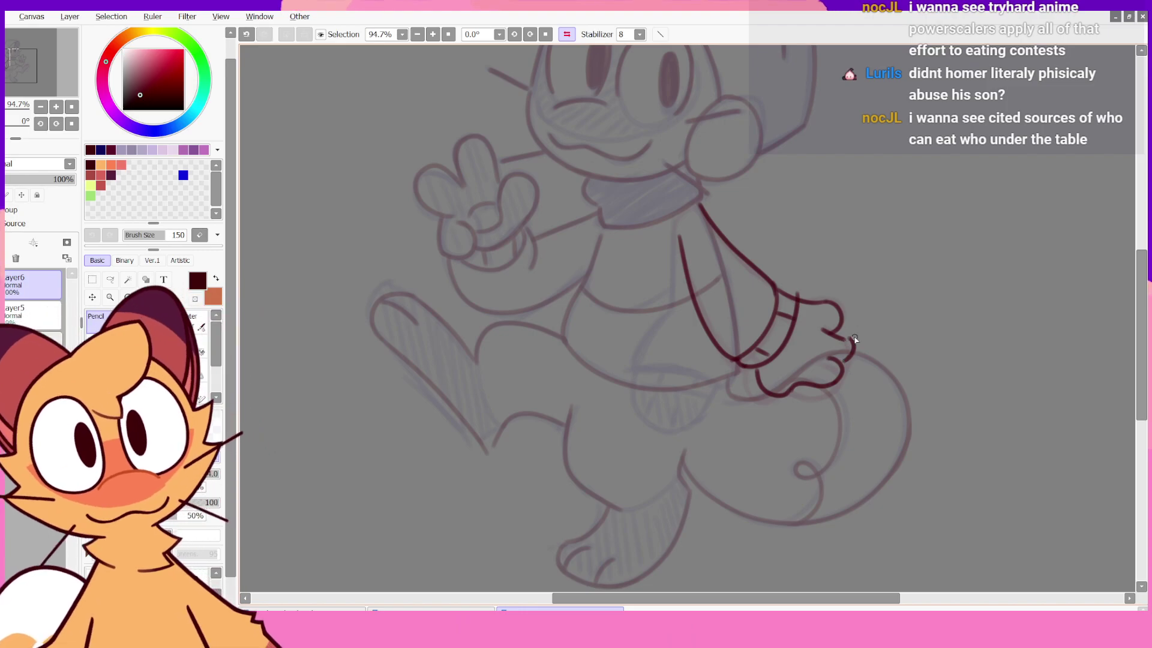
- In the unmirrored view, rework the middle finger's tip up to the crease under the uppermost finger
{"action": "key", "text": "h"}
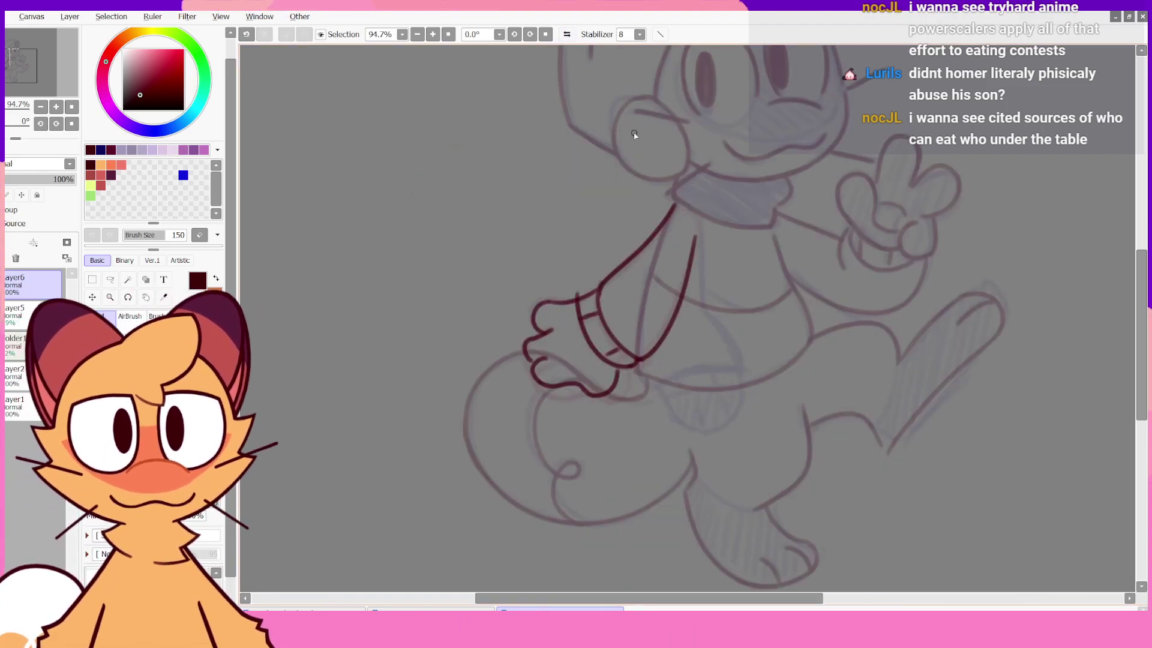
{"action": "key", "text": "ctrl+z"}
{"action": "left_click_drag", "start_coordinate": [531, 364], "coordinate": [538, 336]}
{"action": "key", "text": "ctrl+z"}
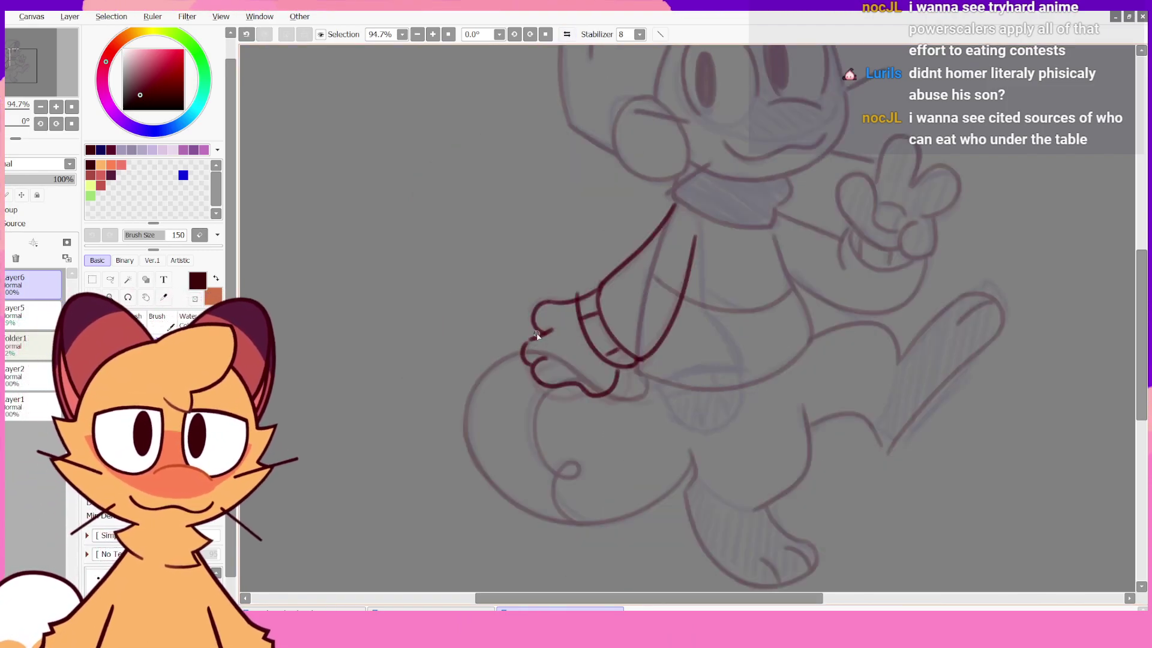
- In the mirrored view, ink an inner line from the cuff to the uppermost fingertip, following the hand's upper edge
{"action": "key", "text": "h"}
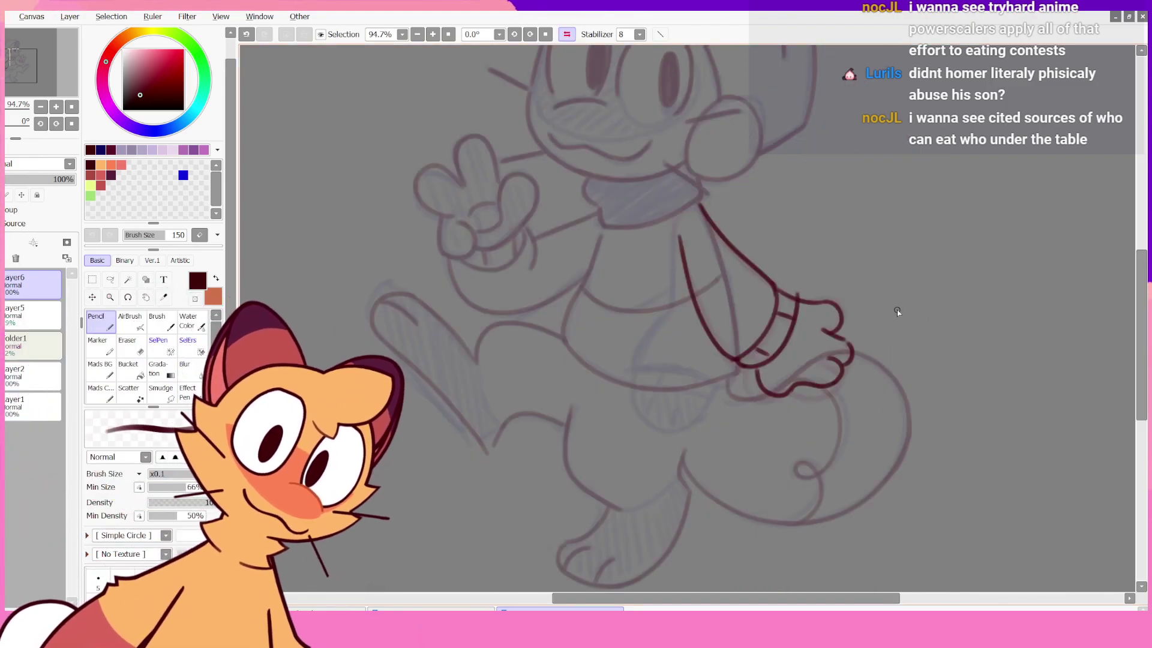
{"action": "left_click_drag", "start_coordinate": [800, 304], "coordinate": [830, 308]}
{"action": "key", "text": "ctrl+z"}
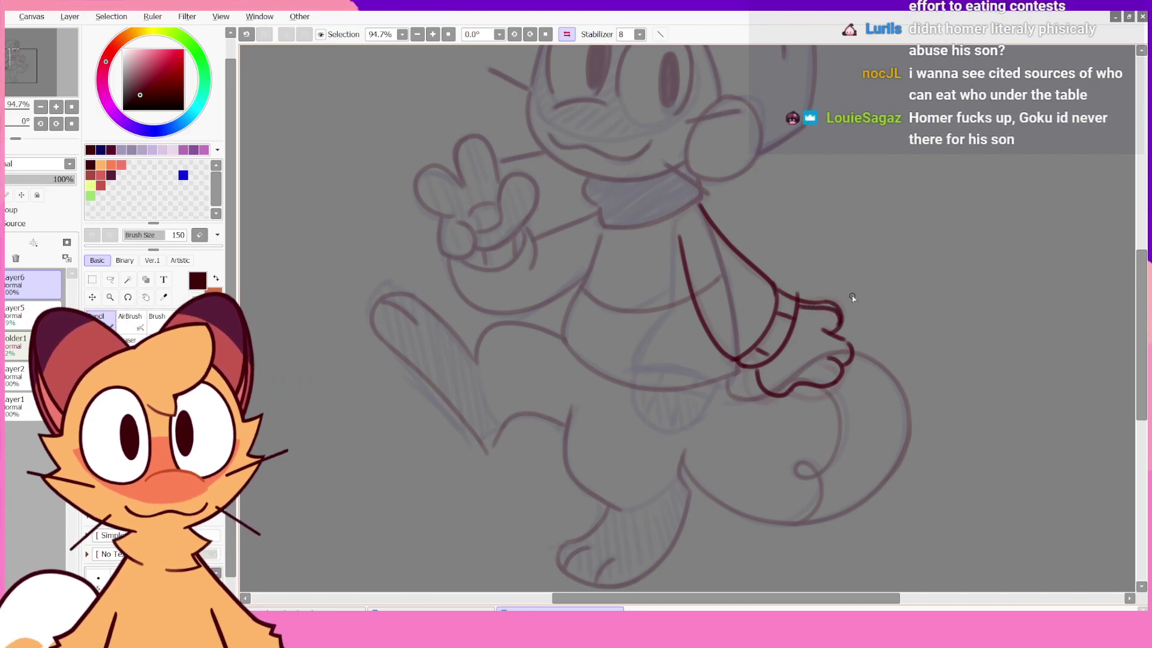
{"action": "key", "text": "ctrl+z"}
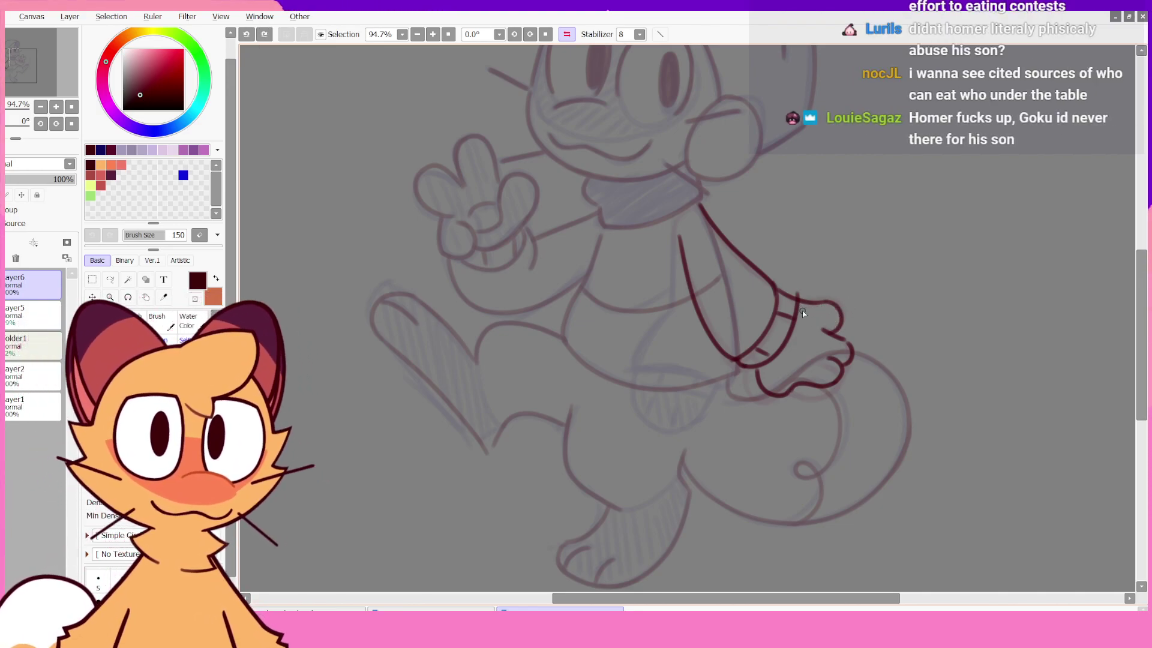
{"action": "mouse_move", "coordinate": [801, 309]}
{"action": "left_mouse_down"}
{"action": "mouse_move", "coordinate": [826, 312]}
{"action": "mouse_move", "coordinate": [835, 330]}
{"action": "left_mouse_up"}
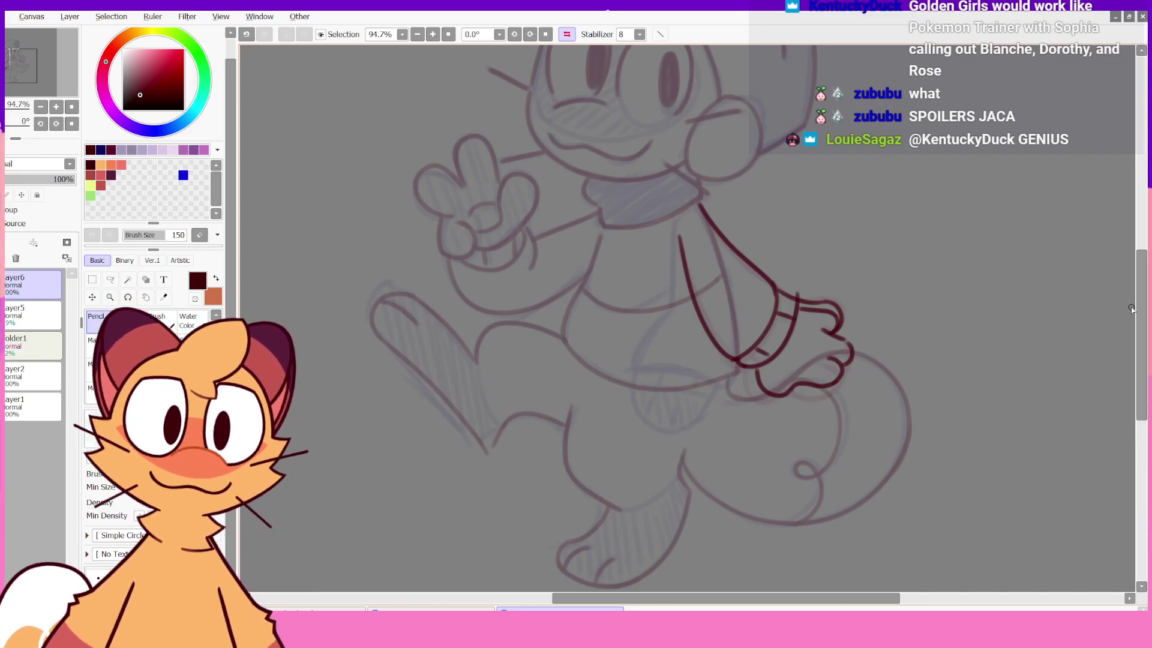
- Return to the unmirrored view and redraw the inner line between the uppermost fingertip and the cuff
{"action": "left_click", "coordinate": [565, 35]}
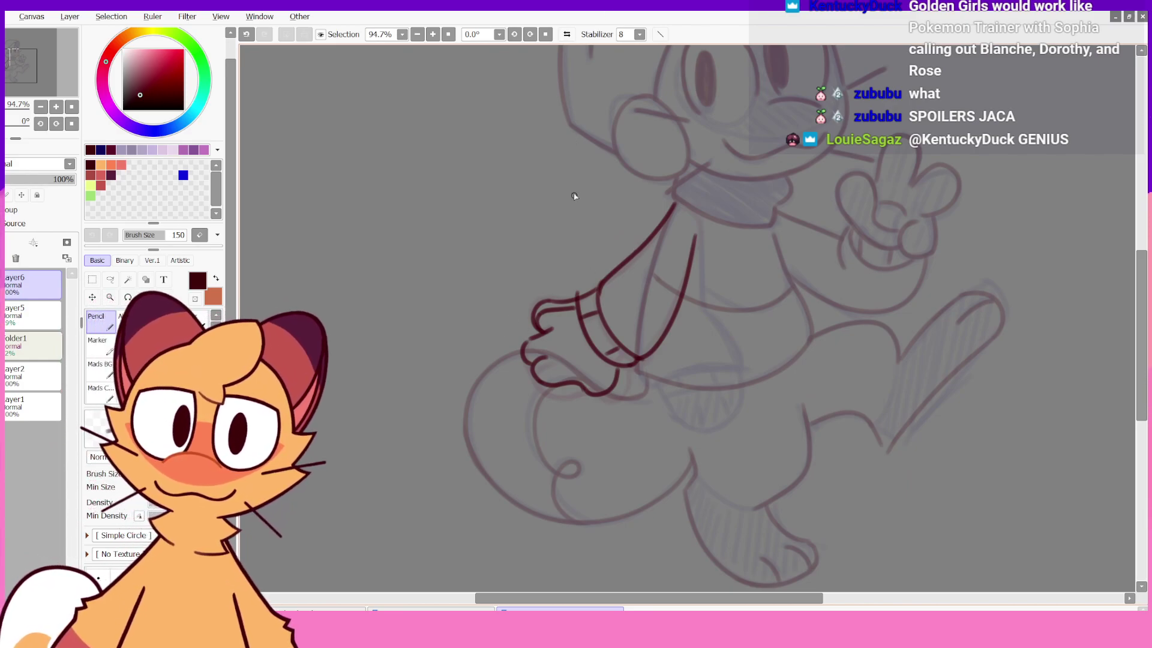
{"action": "key", "text": "ctrl+z"}
{"action": "key", "text": "ctrl+z"}
{"action": "mouse_move", "coordinate": [534, 324]}
{"action": "left_mouse_down"}
{"action": "mouse_move", "coordinate": [548, 312]}
{"action": "mouse_move", "coordinate": [538, 313]}
{"action": "mouse_move", "coordinate": [541, 329]}
{"action": "mouse_move", "coordinate": [577, 313]}
{"action": "left_mouse_up"}
{"action": "key", "text": "ctrl+z"}
{"action": "key", "text": "ctrl+z"}
{"action": "key", "text": "ctrl+z"}
{"action": "key", "text": "ctrl+z"}
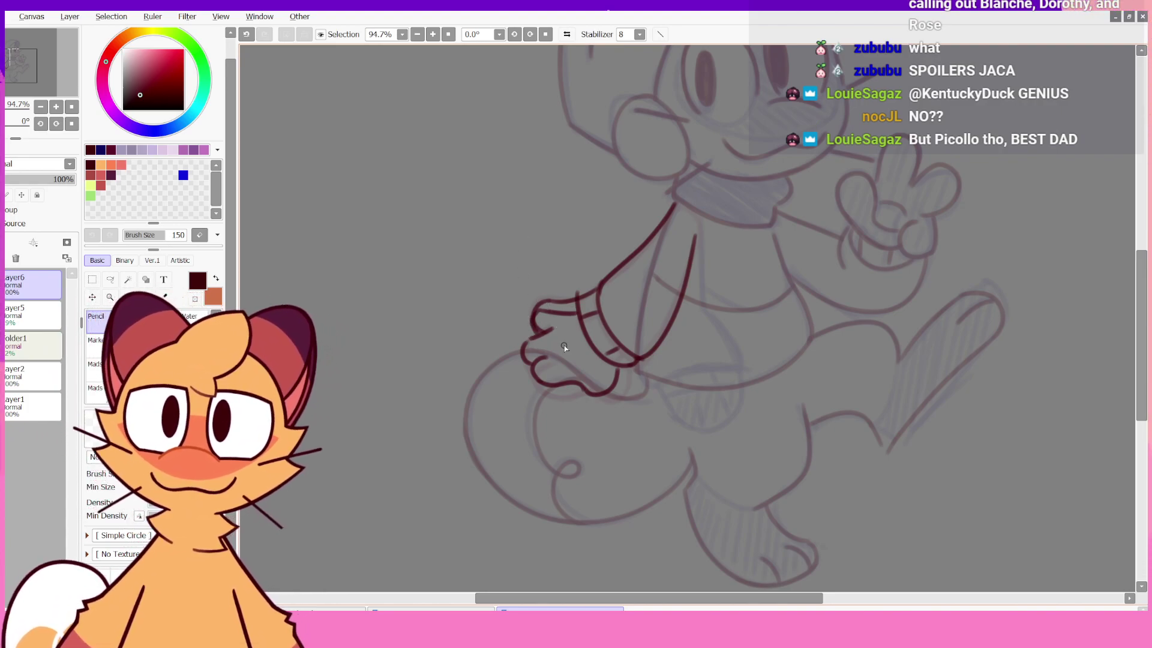
- Rework the hand's inner line in mirrored and normal views, redrawing it from the cuff to the uppermost fingertip
{"action": "key", "text": "h"}
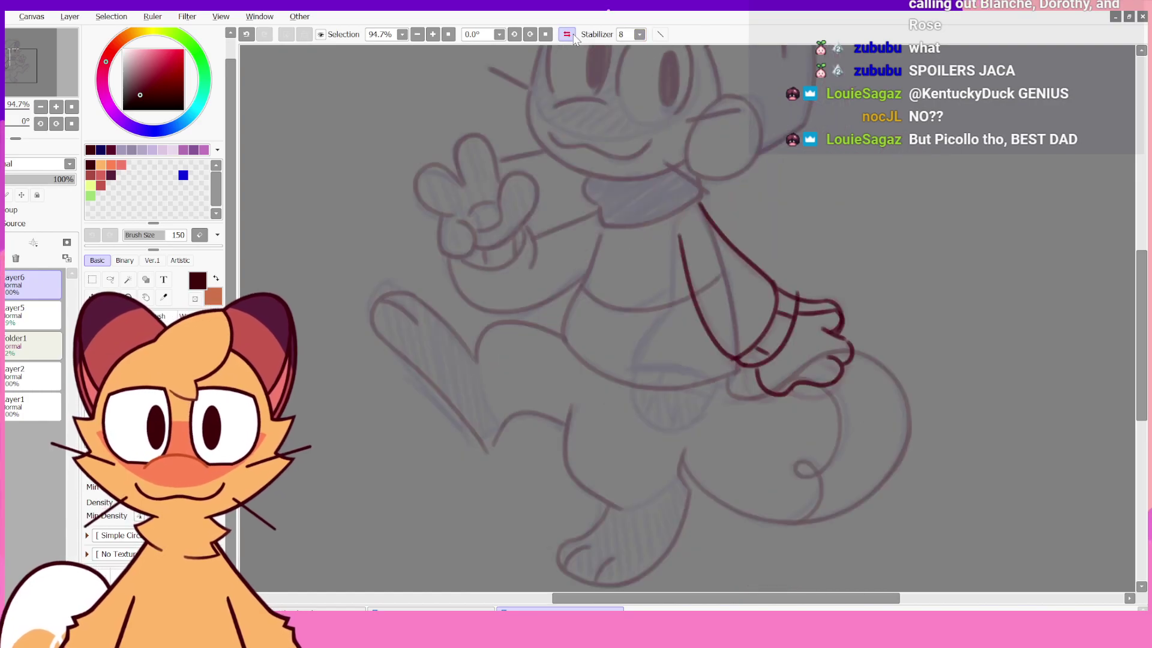
{"action": "key", "text": "ctrl+z"}
{"action": "left_click_drag", "start_coordinate": [830, 311], "coordinate": [800, 311]}
{"action": "key", "text": "ctrl+z"}
{"action": "left_click", "coordinate": [573, 37]}
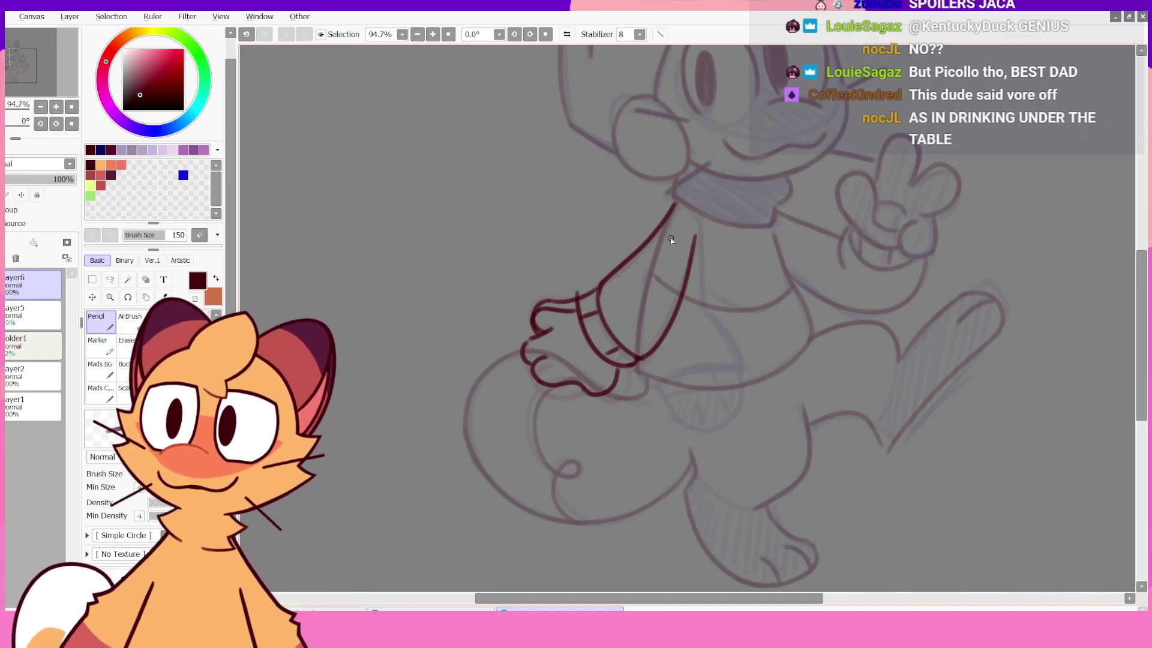
{"action": "key", "text": "e"}
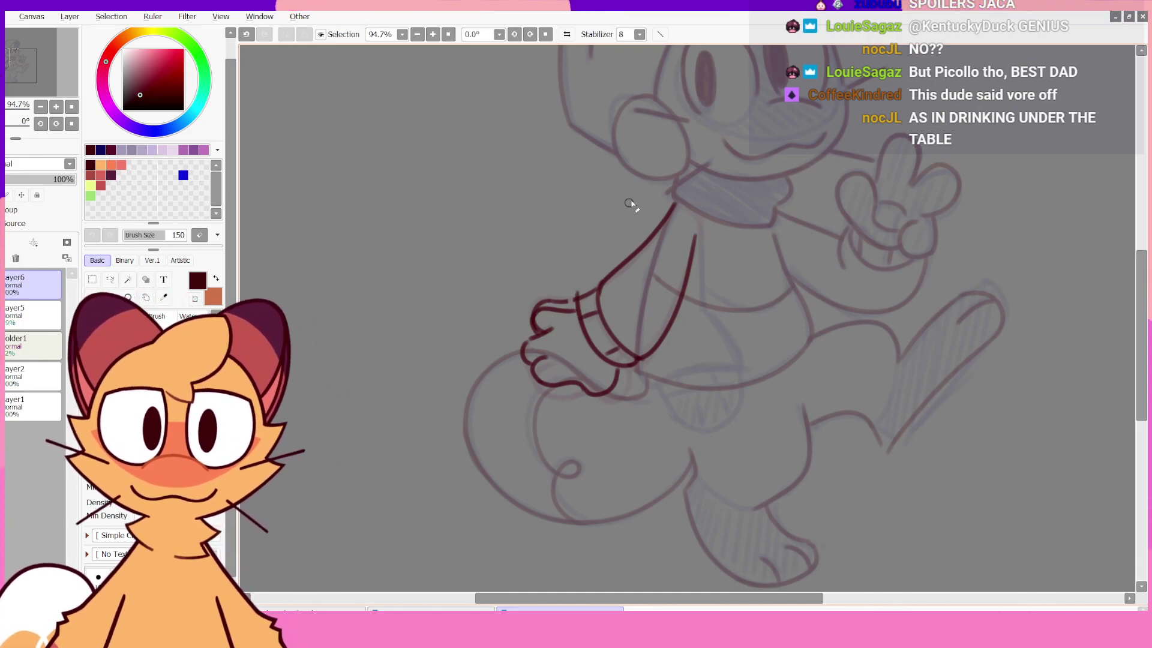
{"action": "key", "text": "ctrl+z"}
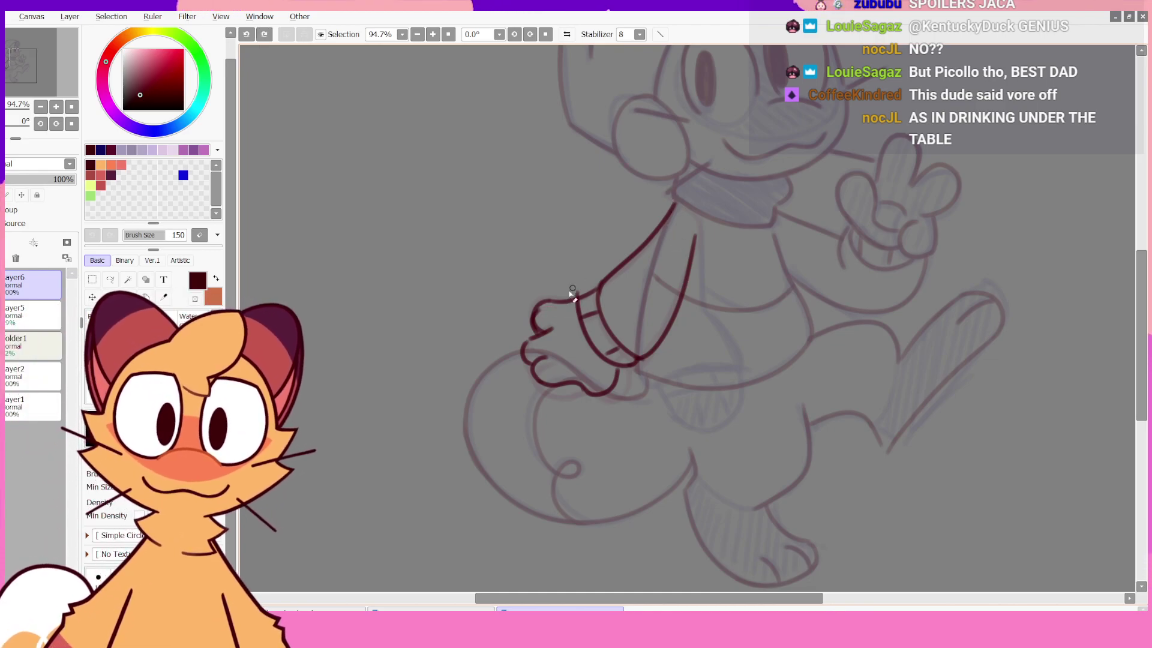
{"action": "left_click_drag", "start_coordinate": [575, 304], "coordinate": [542, 310]}
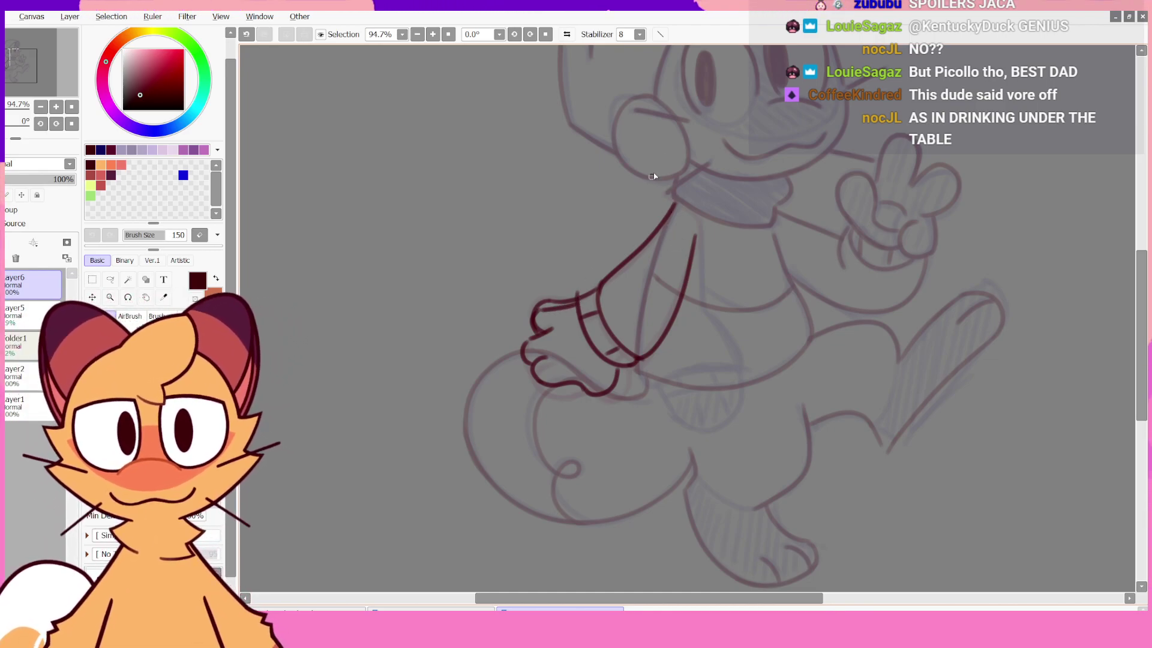
- In the mirrored view, erase the hand's outer upper line between cuff and uppermost fingertip, and tidy that fingertip in the unmirrored view
{"action": "key", "text": "h"}
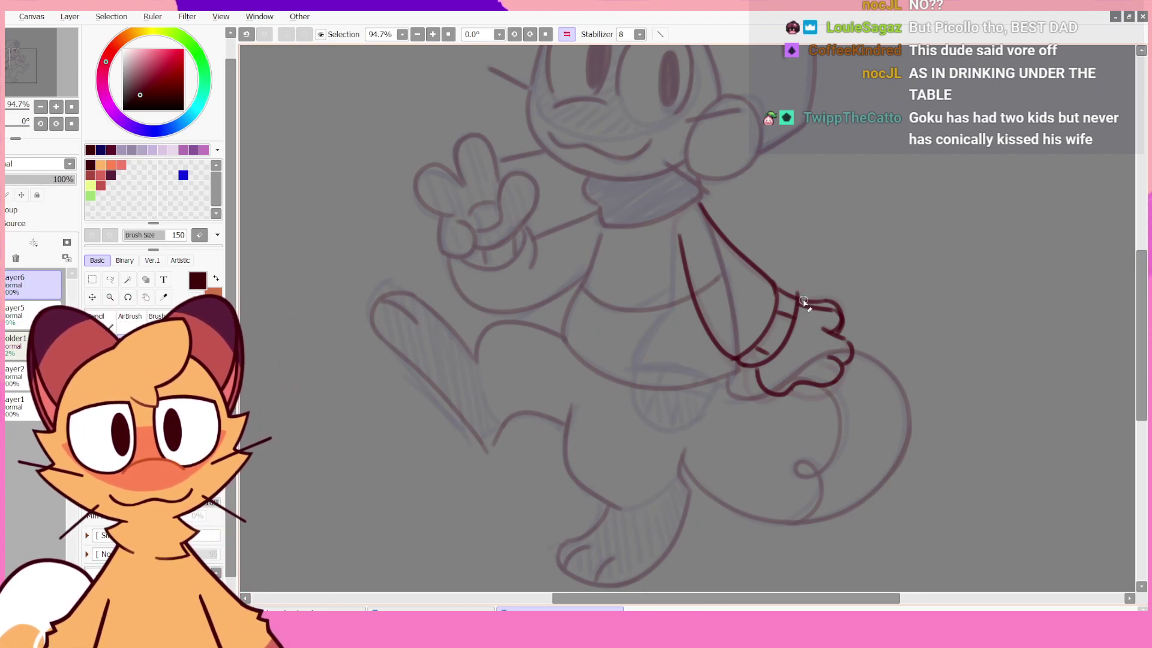
{"action": "key", "text": "ctrl+z"}
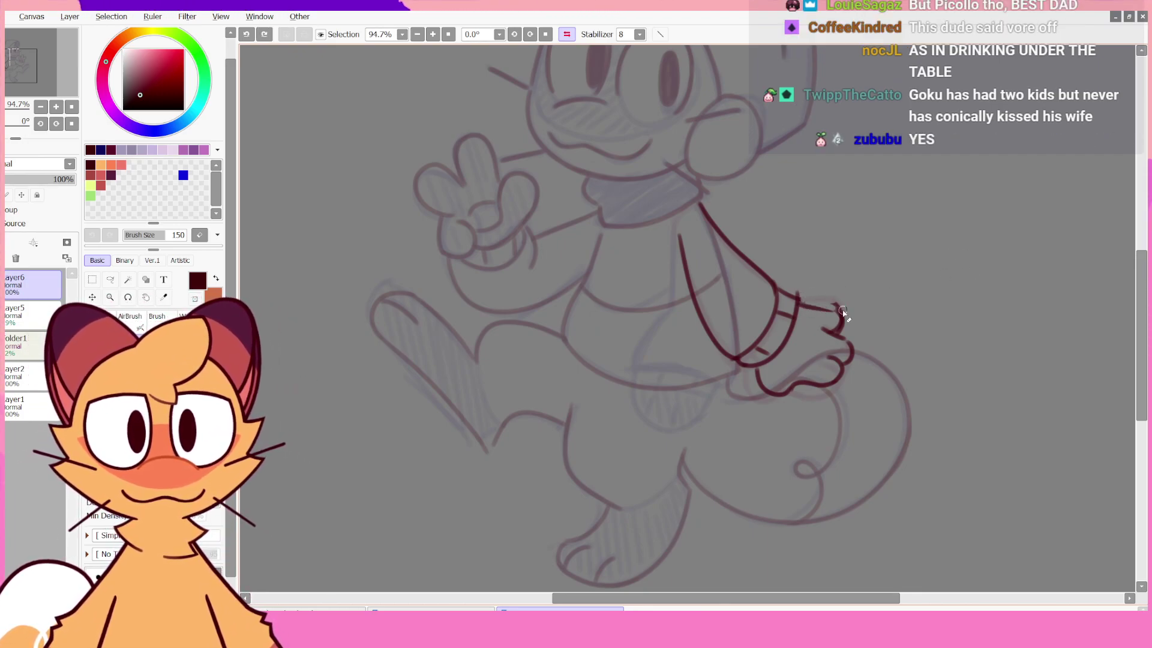
{"action": "left_click_drag", "start_coordinate": [836, 304], "coordinate": [807, 303]}
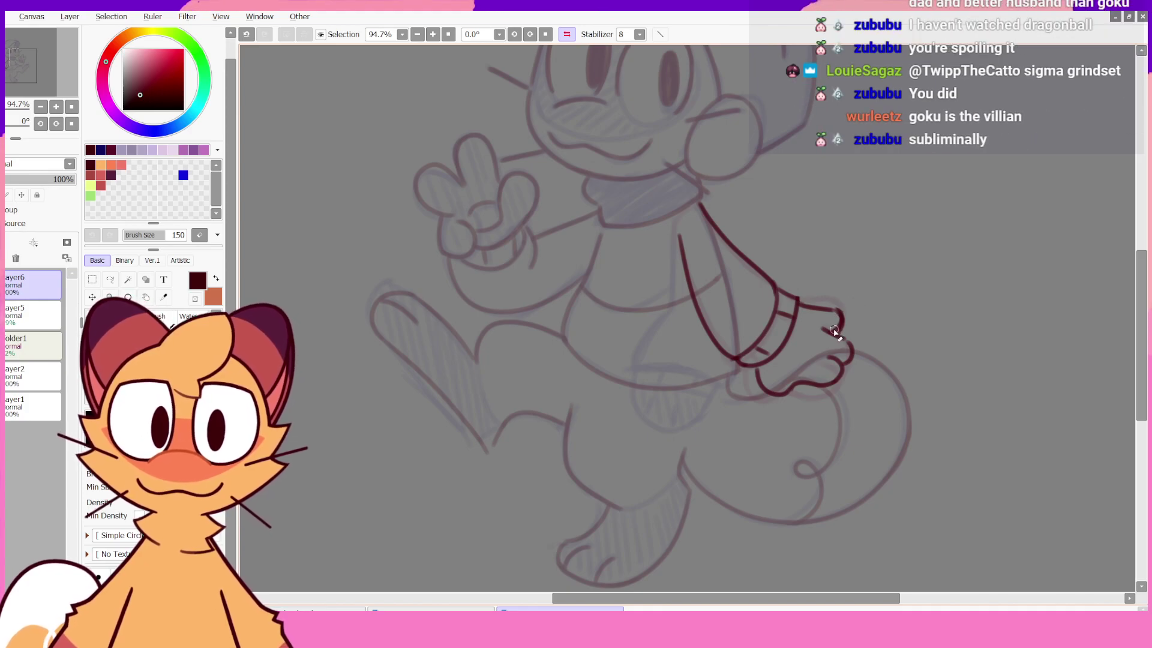
{"action": "left_click", "coordinate": [566, 40]}
{"action": "key", "text": "ctrl+z"}
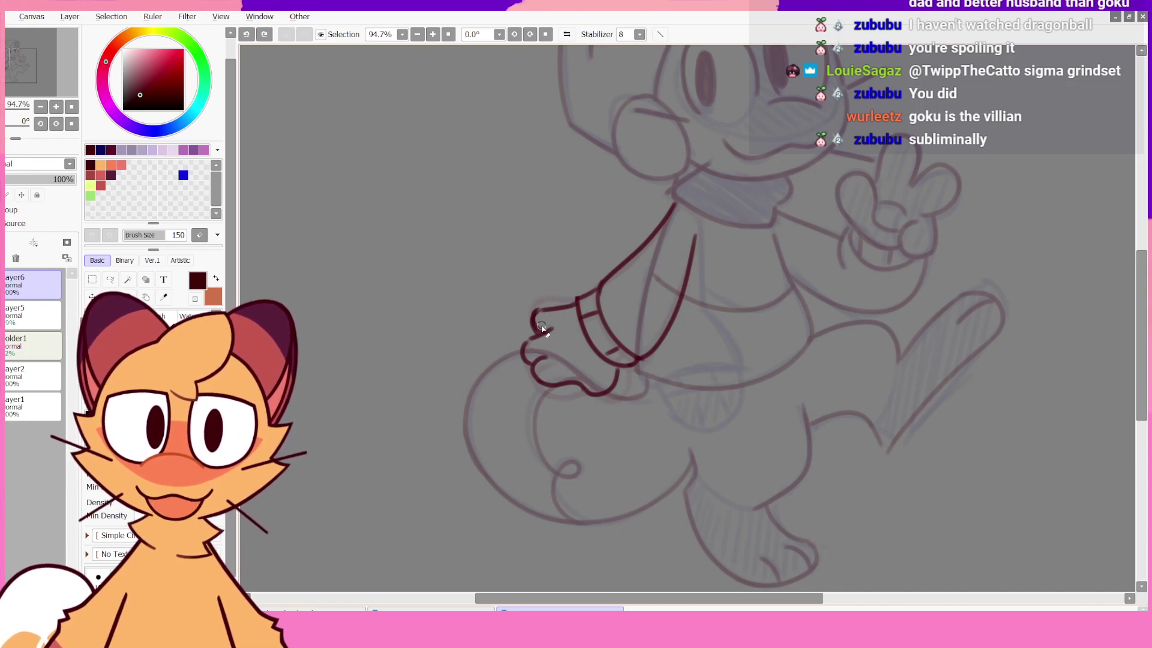
{"action": "left_click_drag", "start_coordinate": [542, 327], "coordinate": [543, 319]}
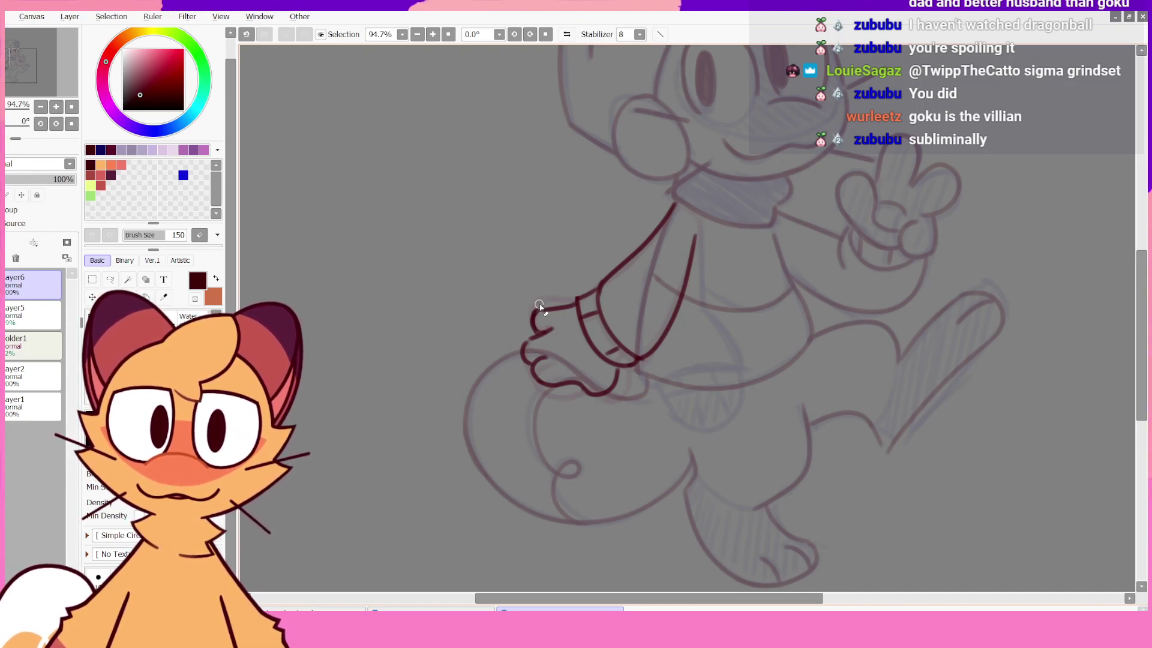
{"action": "key", "text": "ctrl+z"}
{"action": "key", "text": "ctrl+y"}
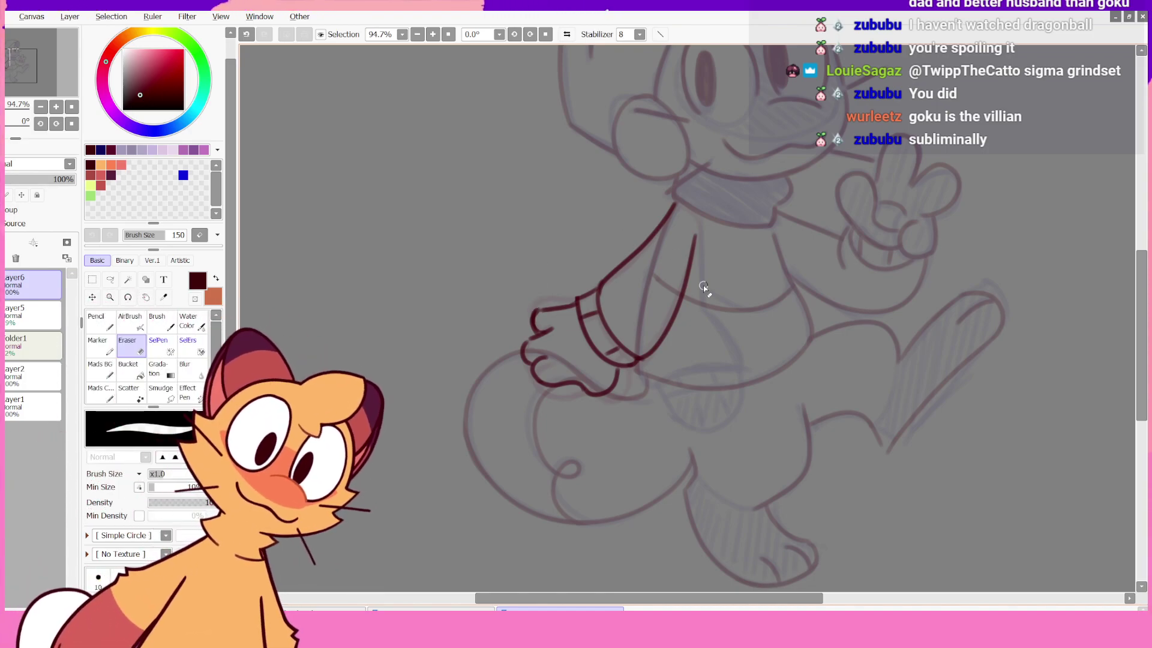
{"action": "left_click", "coordinate": [567, 34]}
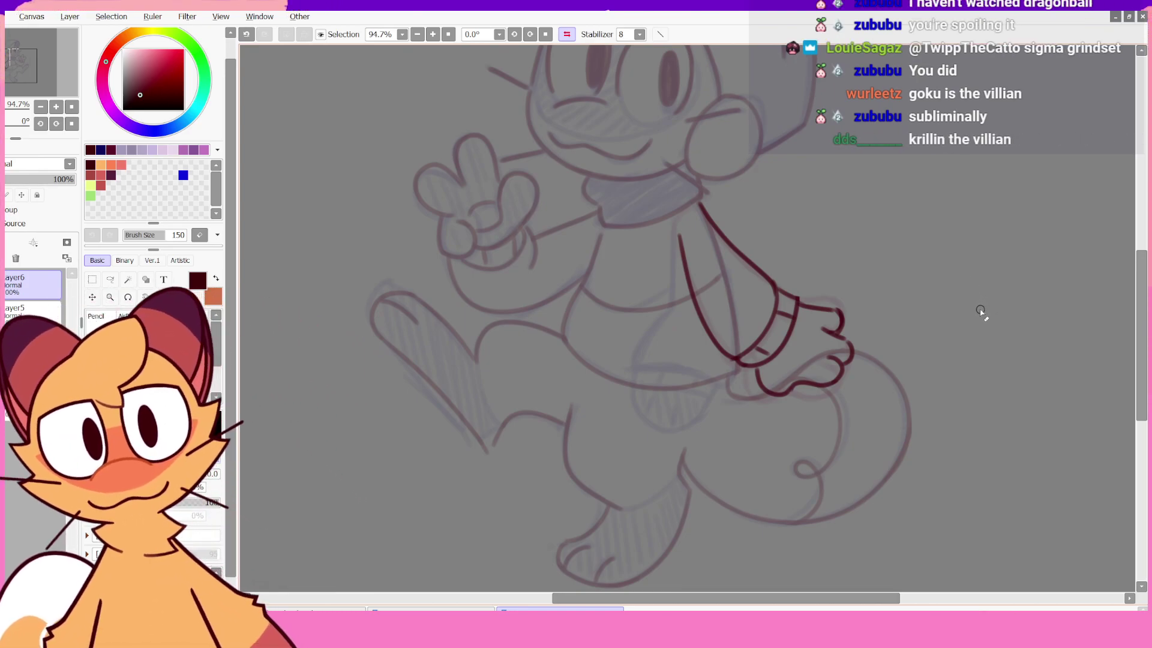
{"action": "key", "text": "n"}
{"action": "left_click_drag", "start_coordinate": [802, 313], "coordinate": [859, 306]}
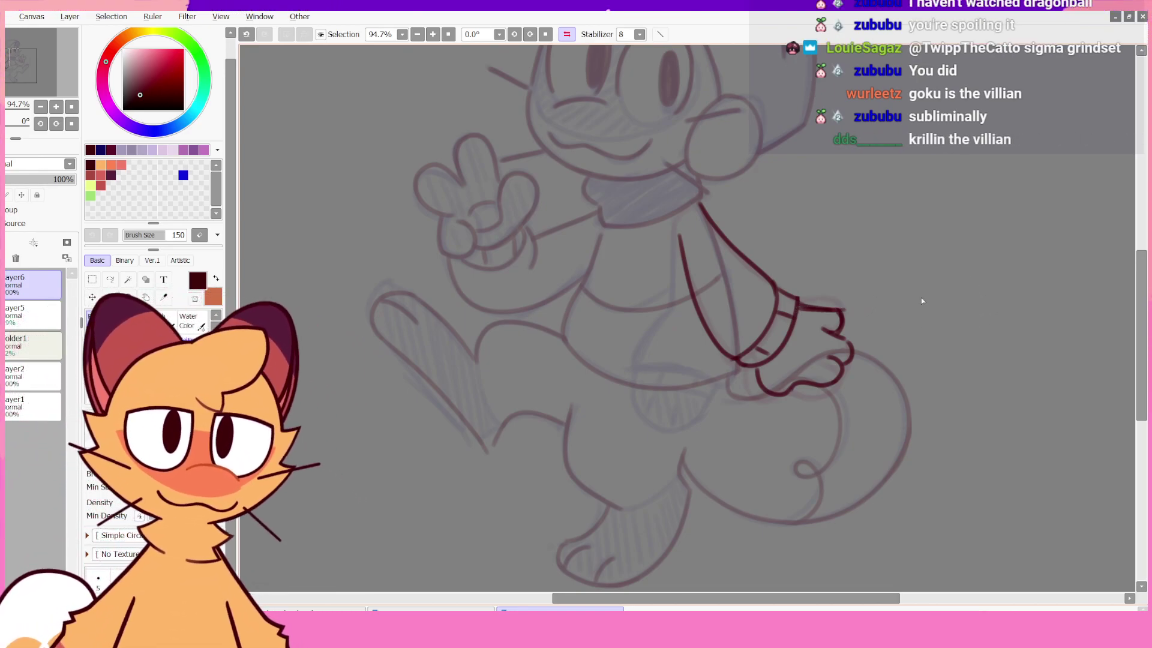
{"action": "key", "text": "ctrl+z"}
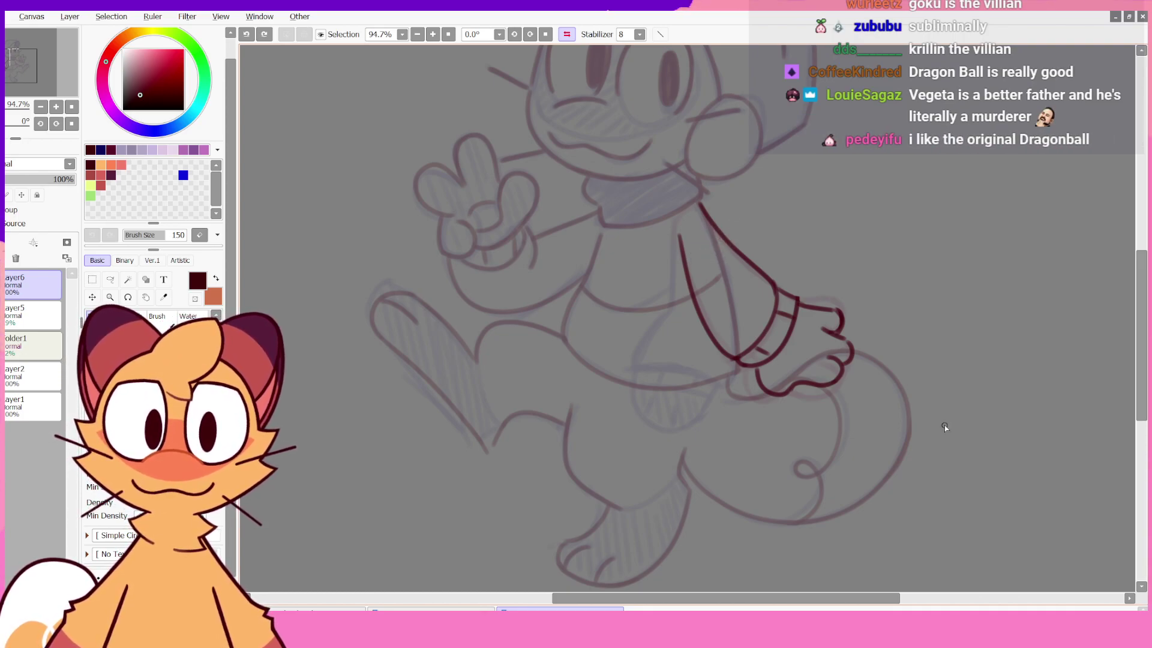
{"action": "key", "text": "h"}
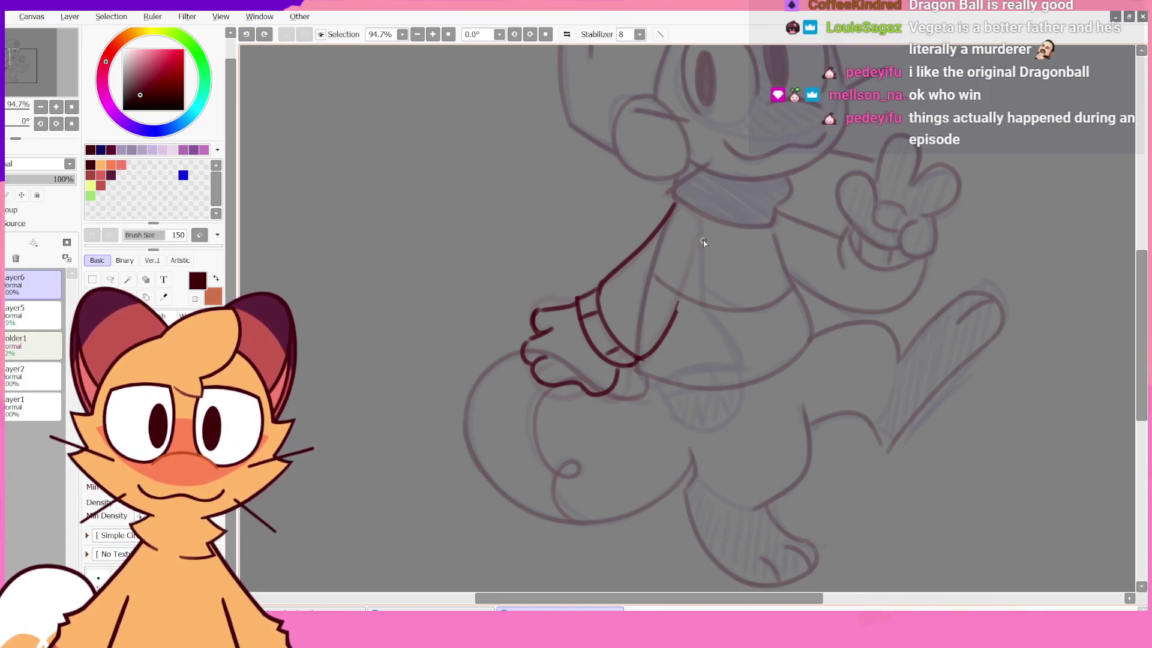
- In the unmirrored view, redraw the upper part of the sleeve's inner line from below the neckerchief down toward the cuff
{"action": "mouse_move", "coordinate": [704, 242]}
{"action": "left_mouse_down"}
{"action": "mouse_move", "coordinate": [703, 232]}
{"action": "mouse_move", "coordinate": [670, 327]}
{"action": "left_mouse_up"}
{"action": "key", "text": "ctrl+z"}
{"action": "key", "text": "ctrl+z"}
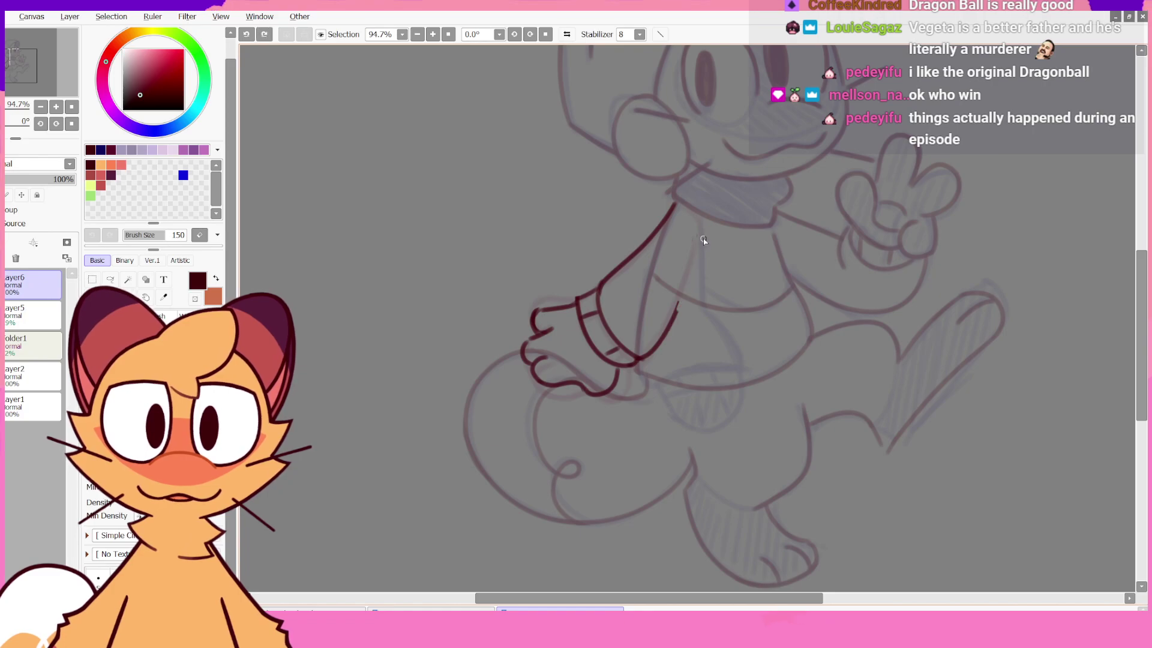
{"action": "left_click_drag", "start_coordinate": [703, 236], "coordinate": [669, 323]}
{"action": "key", "text": "ctrl+z"}
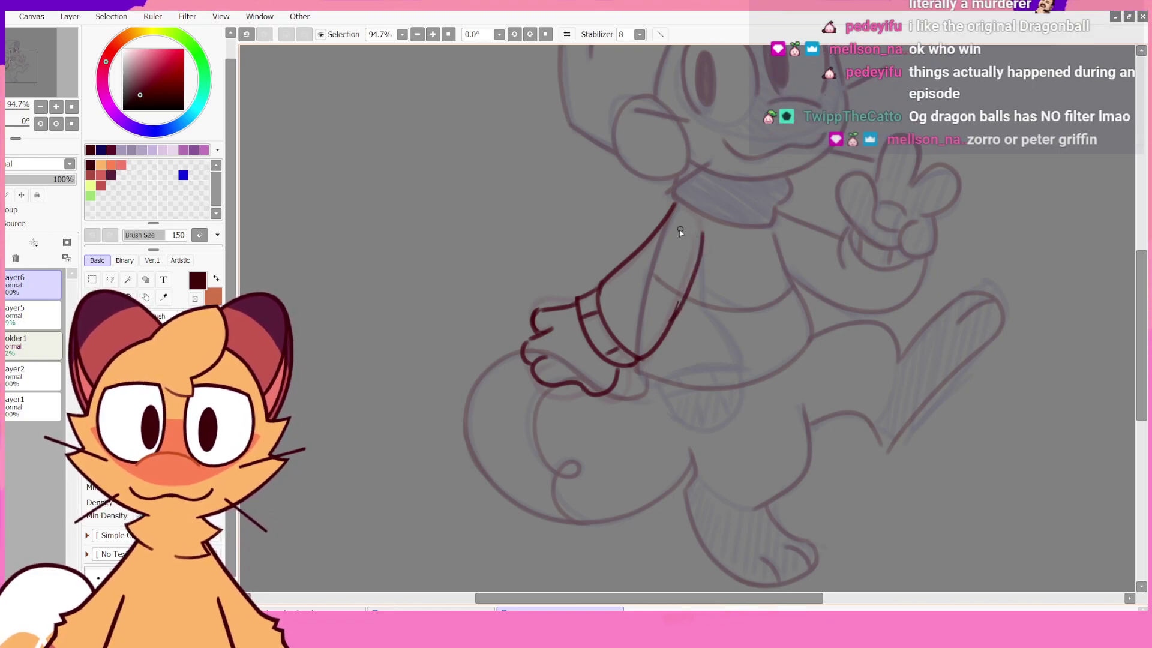
- In the mirrored view, clean up the lower part of the sleeve's inner line with the Eraser, blending the join toward the cuff
{"action": "left_click", "coordinate": [567, 34]}
{"action": "key", "text": "e"}
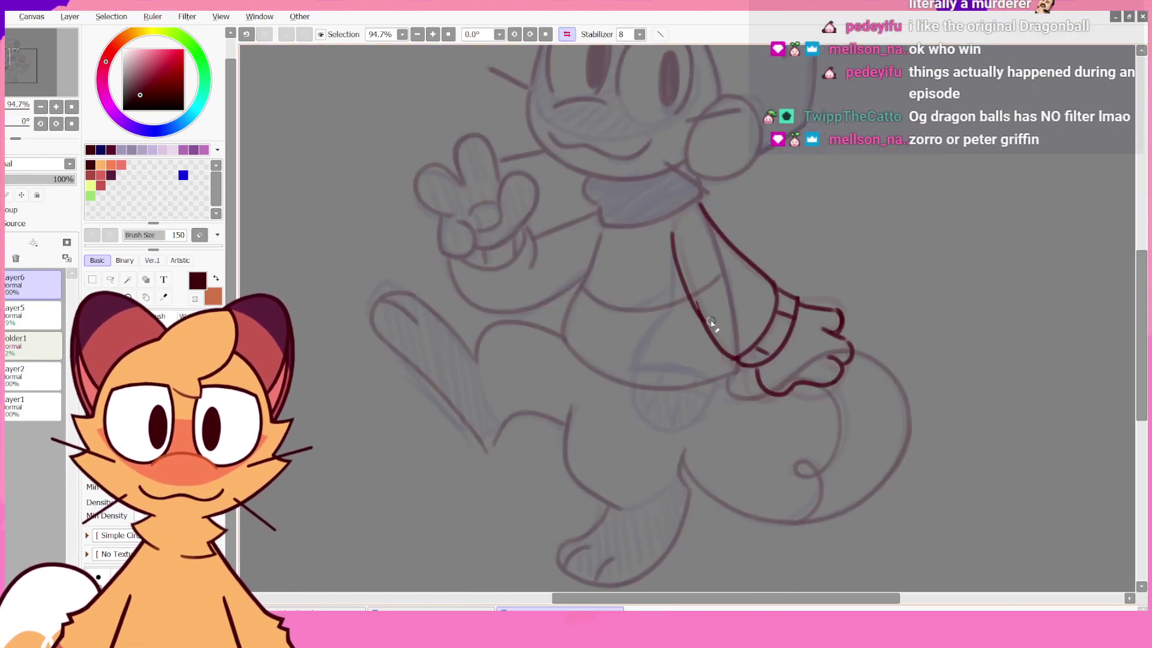
{"action": "left_click_drag", "start_coordinate": [696, 300], "coordinate": [718, 334]}
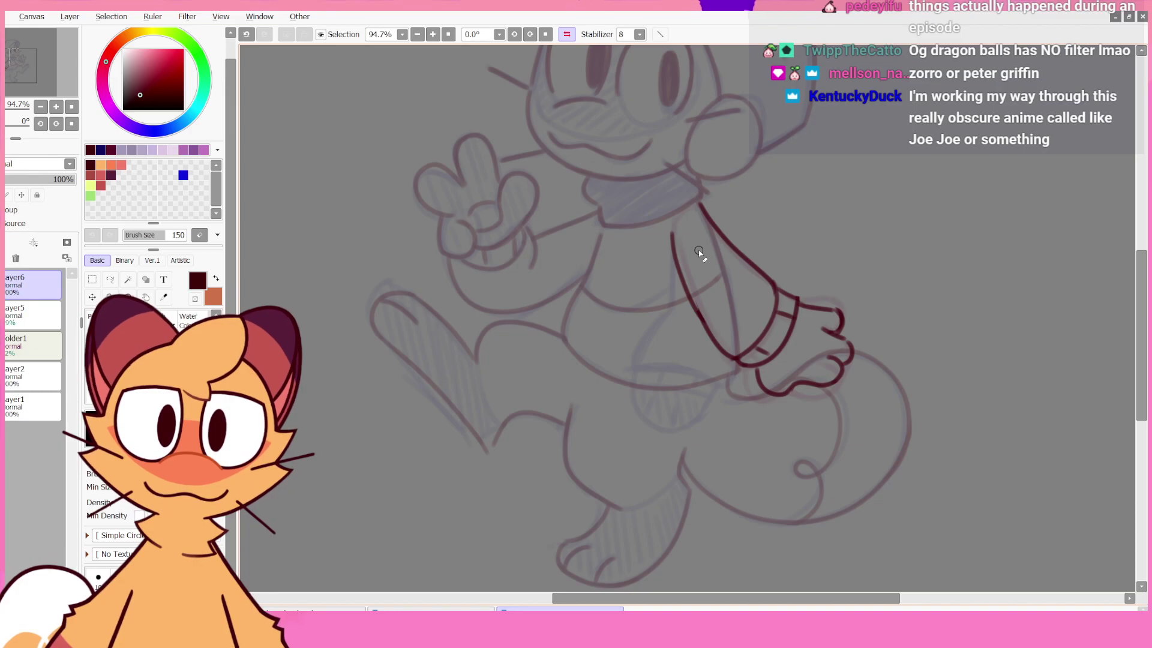
{"action": "left_click_drag", "start_coordinate": [681, 271], "coordinate": [719, 351]}
{"action": "key", "text": "ctrl+z"}
{"action": "key", "text": "ctrl+z"}
{"action": "left_click_drag", "start_coordinate": [695, 308], "coordinate": [723, 347]}
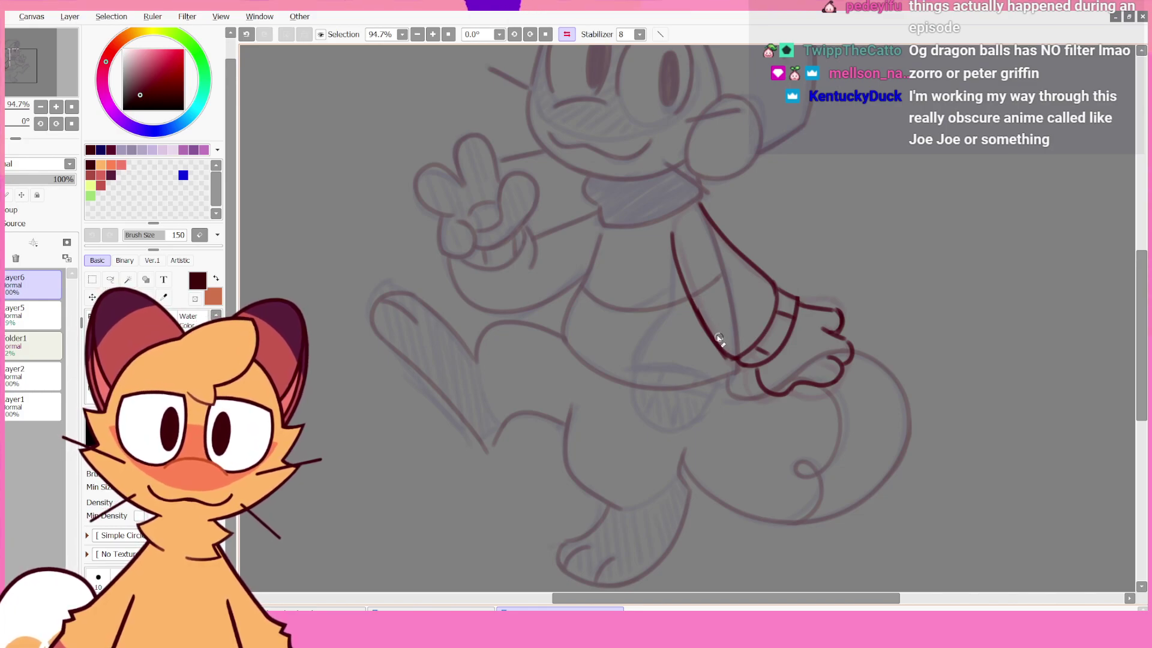
- Compare the sleeve's inner line with and without the last cleanup stroke, in both the mirrored and unmirrored views
{"action": "key", "text": "ctrl+z"}
{"action": "key", "text": "ctrl+y"}
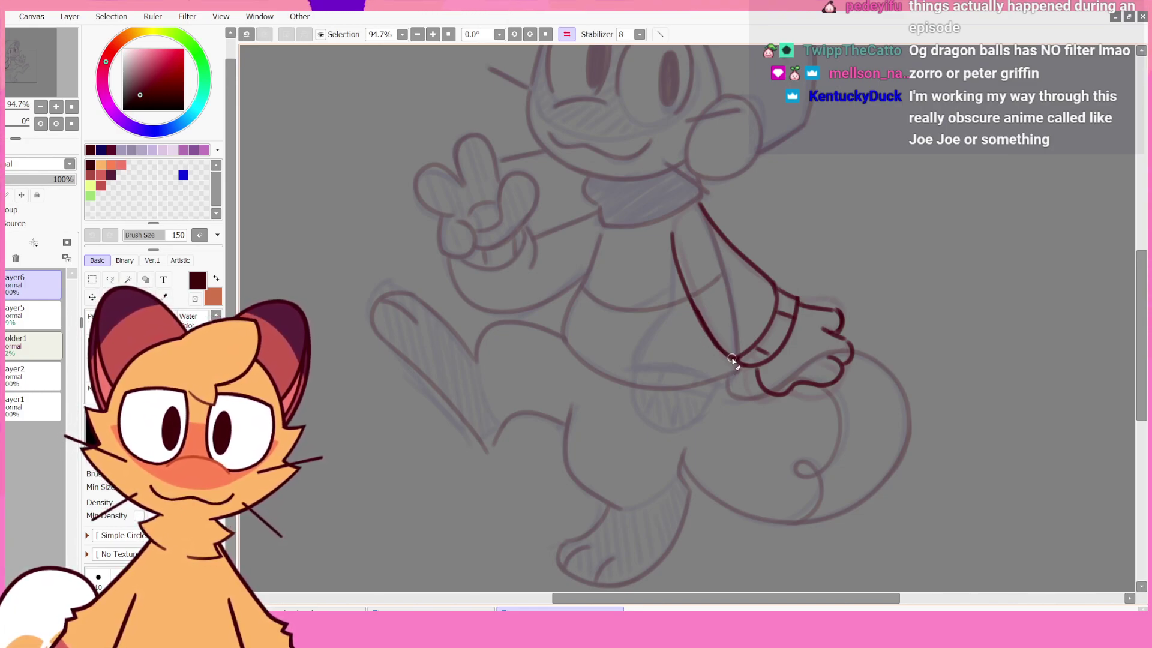
{"action": "key", "text": "ctrl+z"}
{"action": "key", "text": "ctrl+y"}
{"action": "key", "text": "ctrl+z"}
{"action": "key", "text": "ctrl+y"}
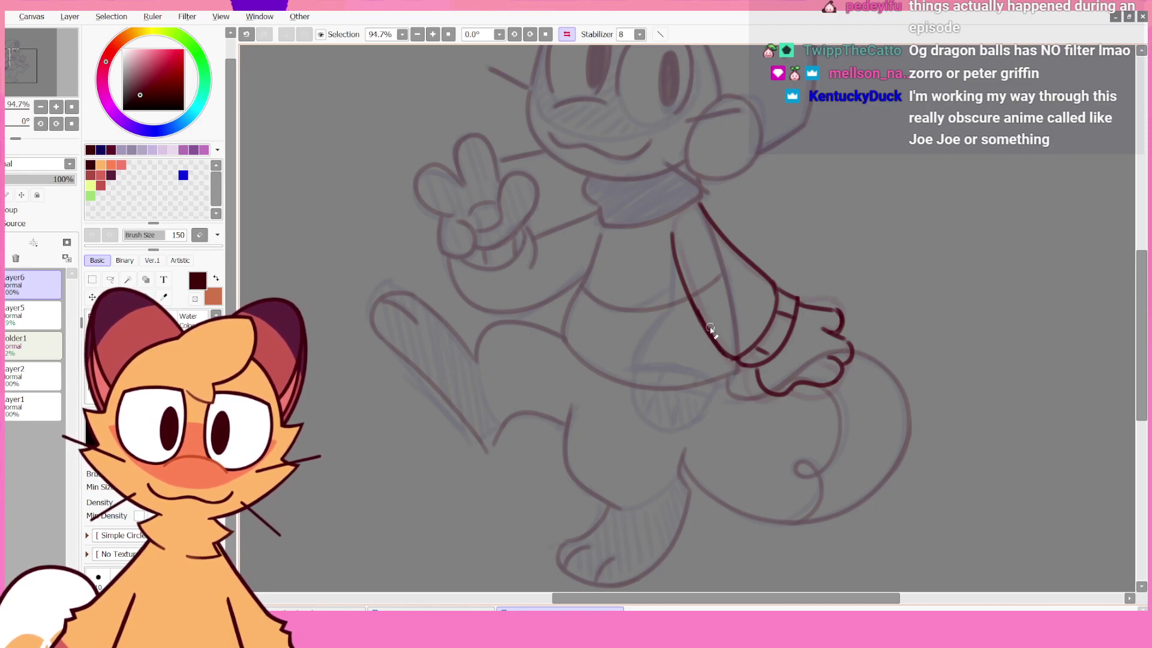
{"action": "key", "text": "h"}
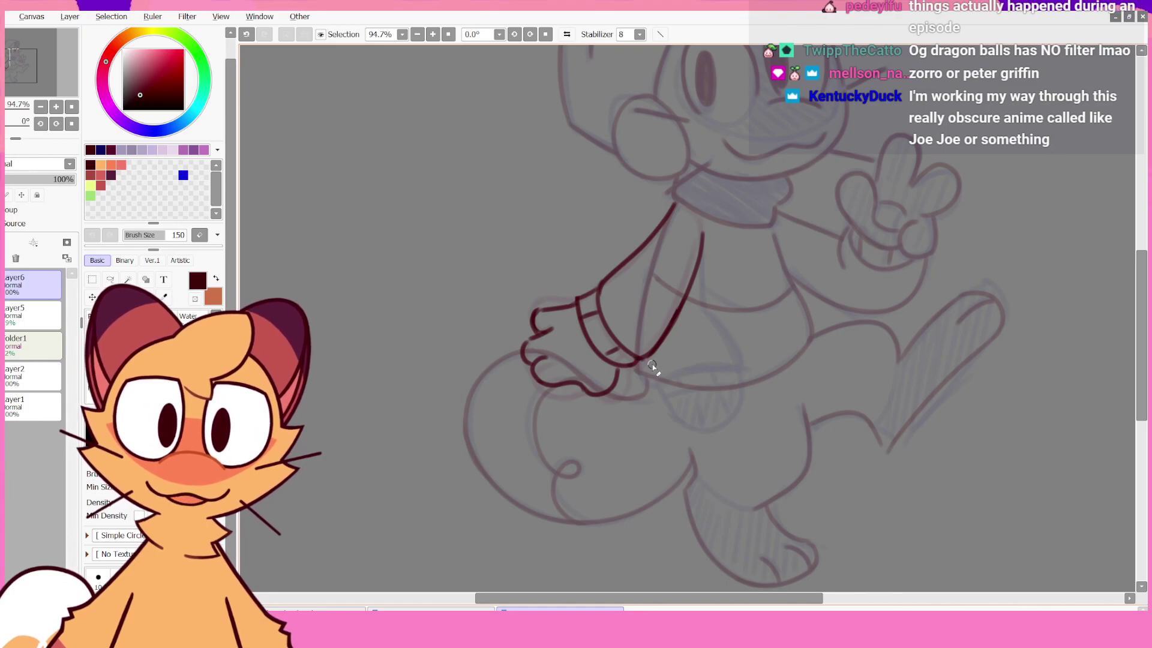
{"action": "key", "text": "ctrl+z"}
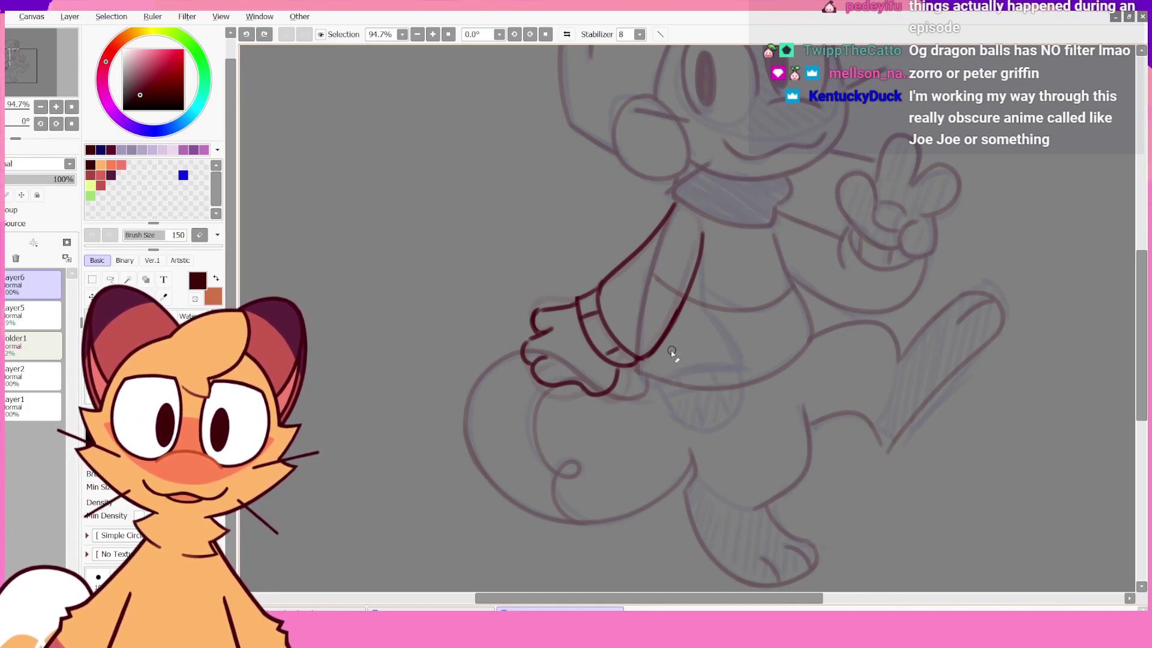
{"action": "key", "text": "ctrl+y"}
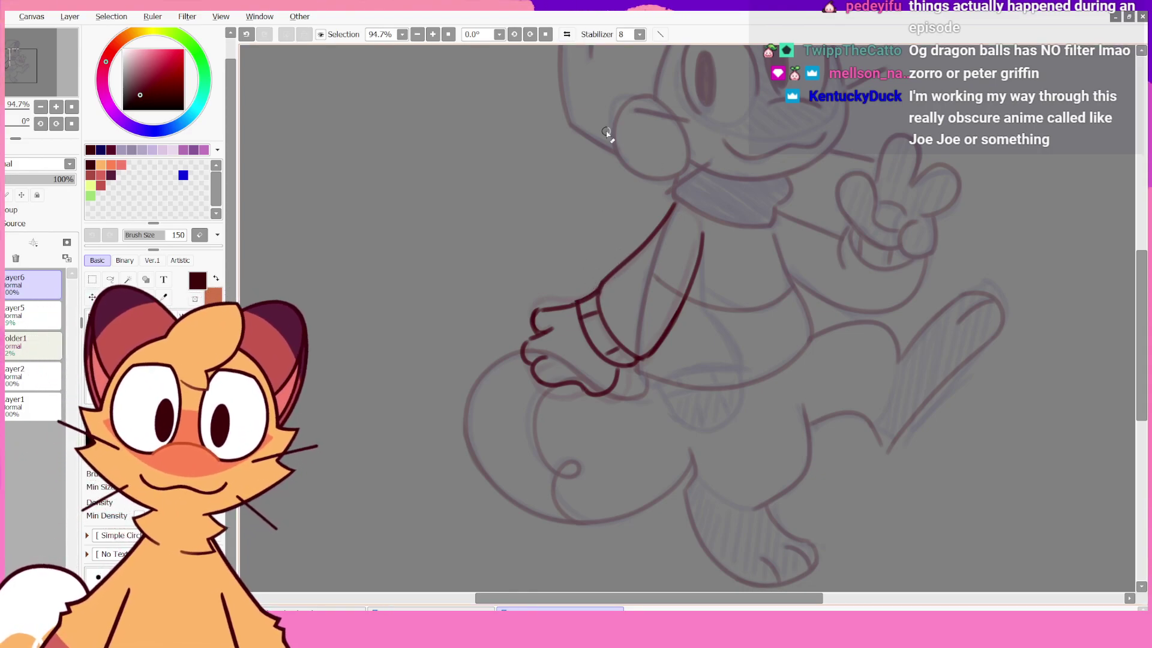
- In the mirrored view, rework the uppermost finger's tip where it meets the hand's upper line, and check it unmirrored
{"action": "left_click", "coordinate": [566, 35]}
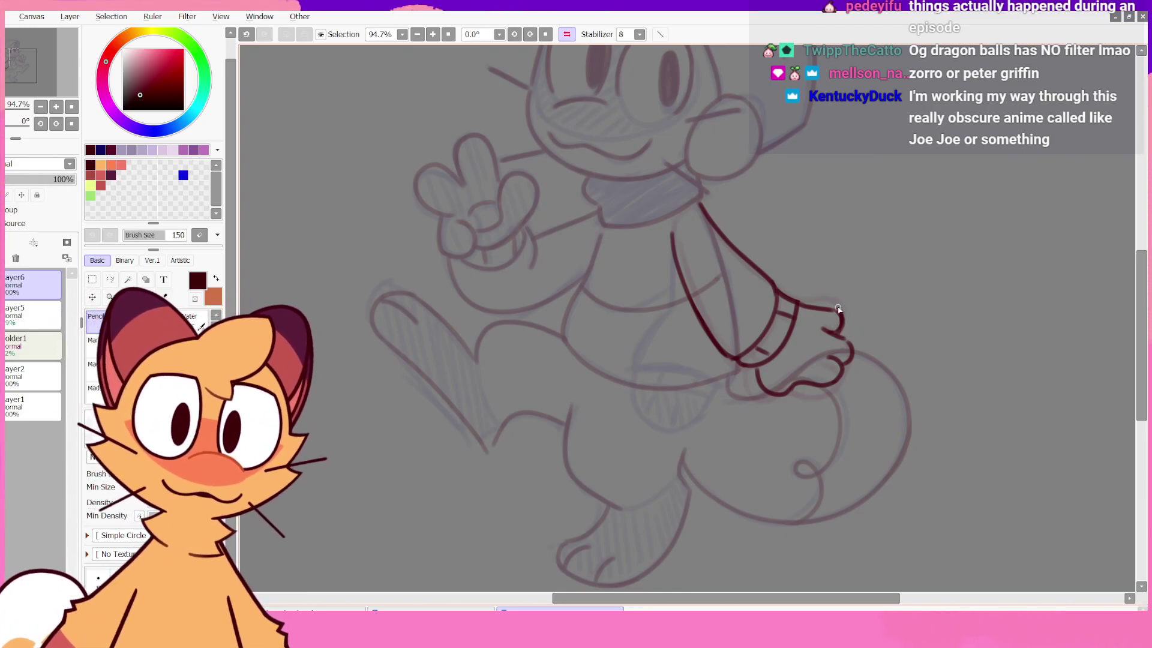
{"action": "left_click_drag", "start_coordinate": [839, 310], "coordinate": [832, 329]}
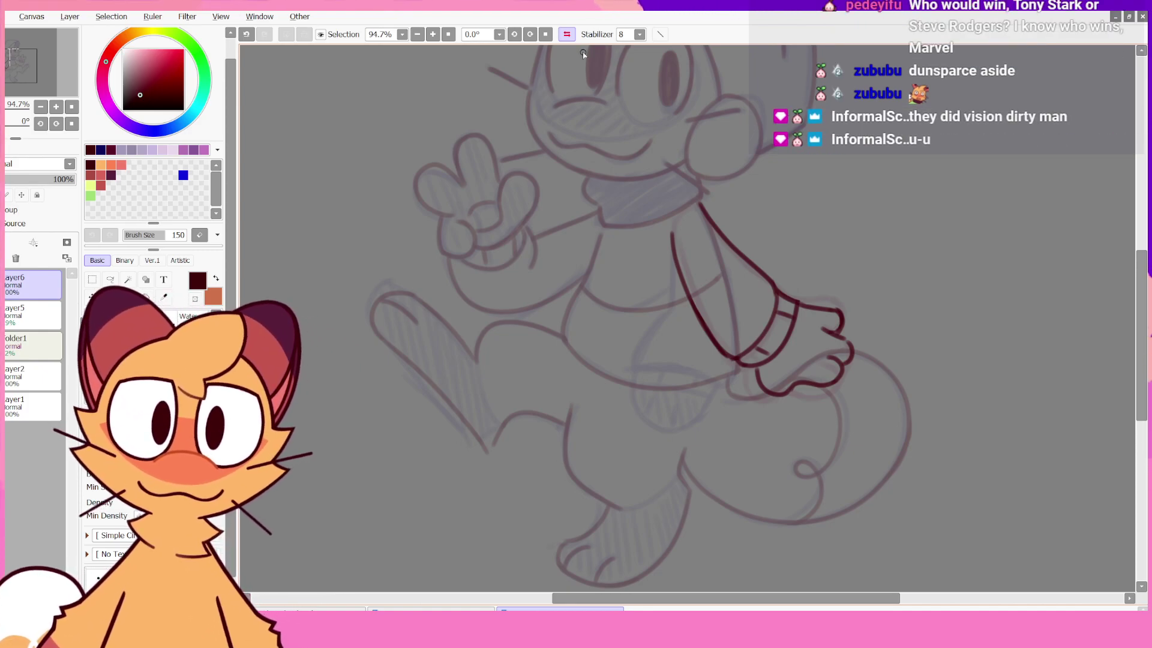
{"action": "left_click", "coordinate": [567, 34]}
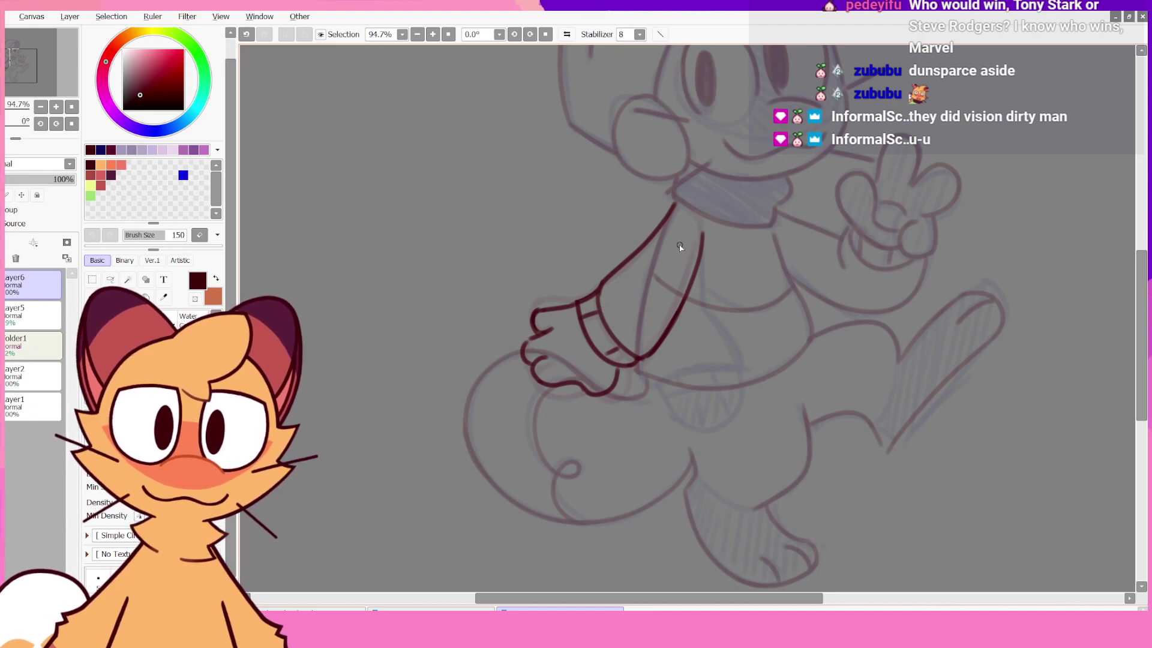
{"action": "left_click", "coordinate": [567, 34]}
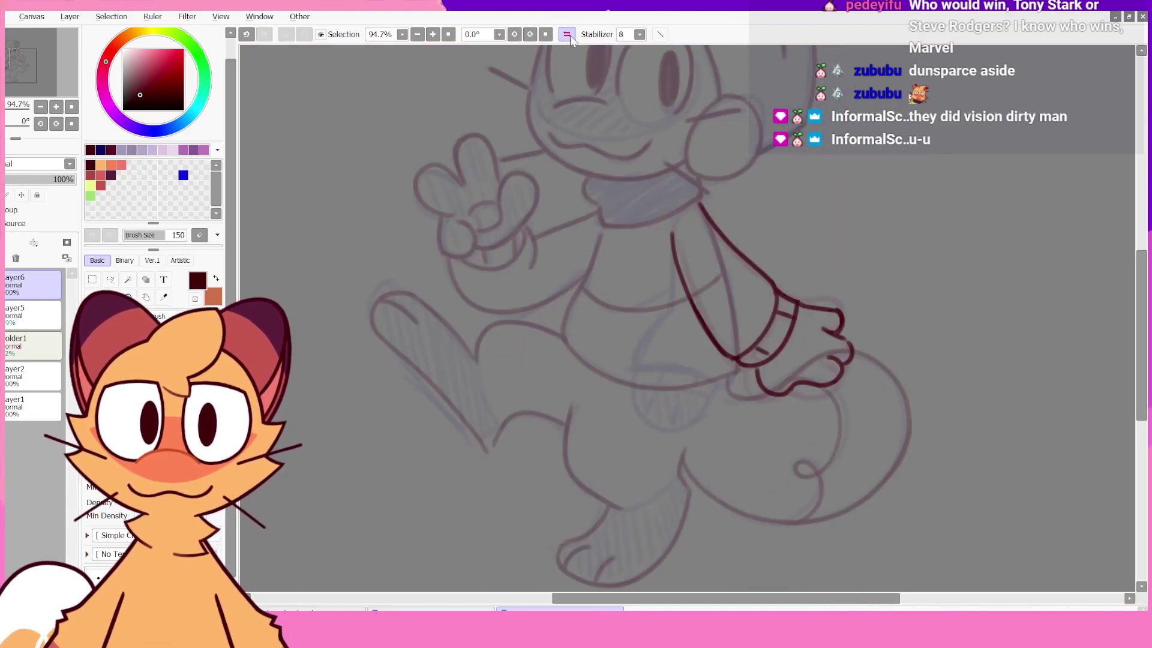
- In the mirrored view, refine the corner where the sleeve's inner line meets the lower edge of the cuff
{"action": "scroll", "coordinate": [1020, 276], "scroll_direction": "up", "scroll_amount": 3}
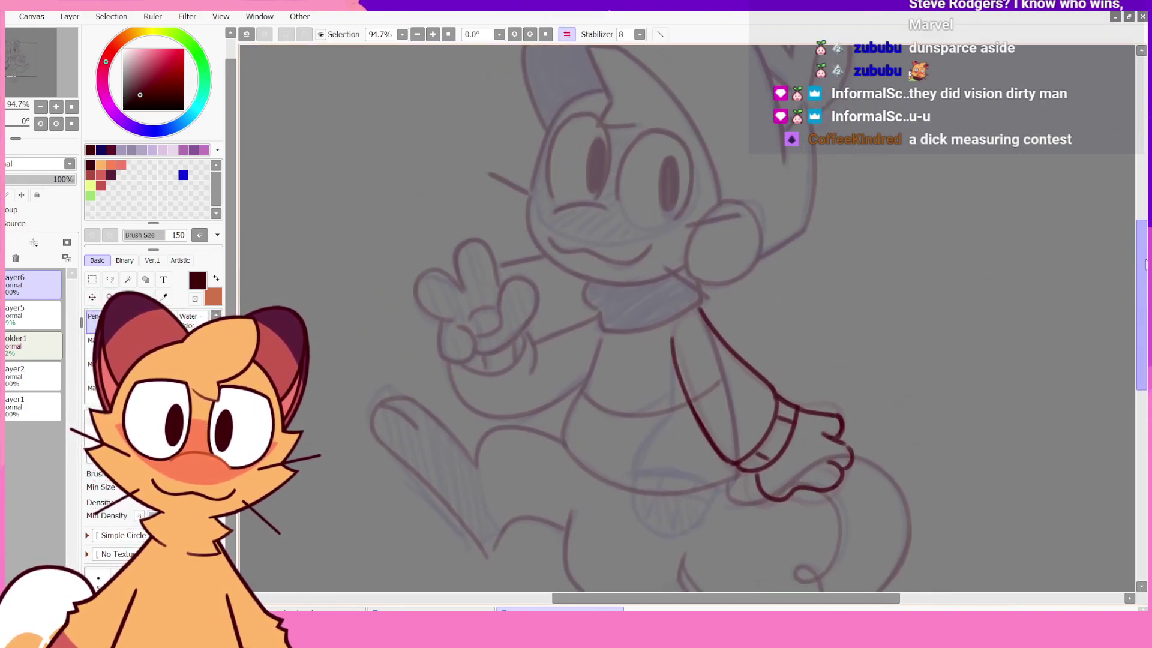
{"action": "key", "text": "ctrl+z"}
{"action": "mouse_move", "coordinate": [684, 259]}
{"action": "left_mouse_down"}
{"action": "mouse_move", "coordinate": [682, 308]}
{"action": "mouse_move", "coordinate": [682, 298]}
{"action": "left_mouse_up"}
{"action": "key", "text": "ctrl+z"}
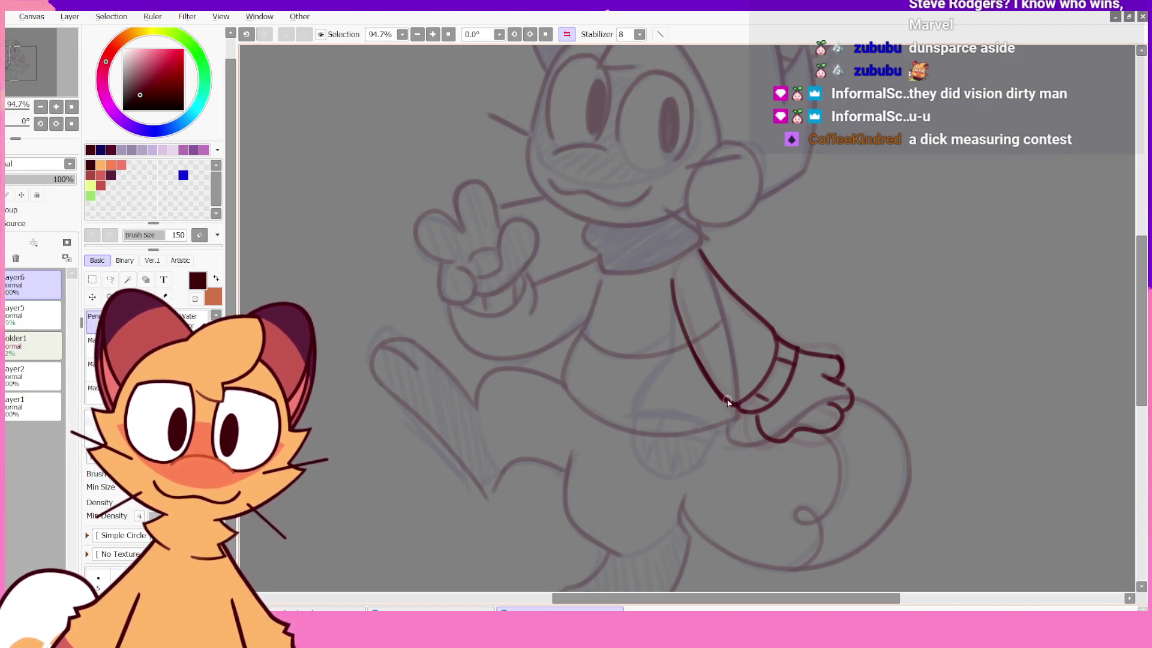
{"action": "key", "text": "e"}
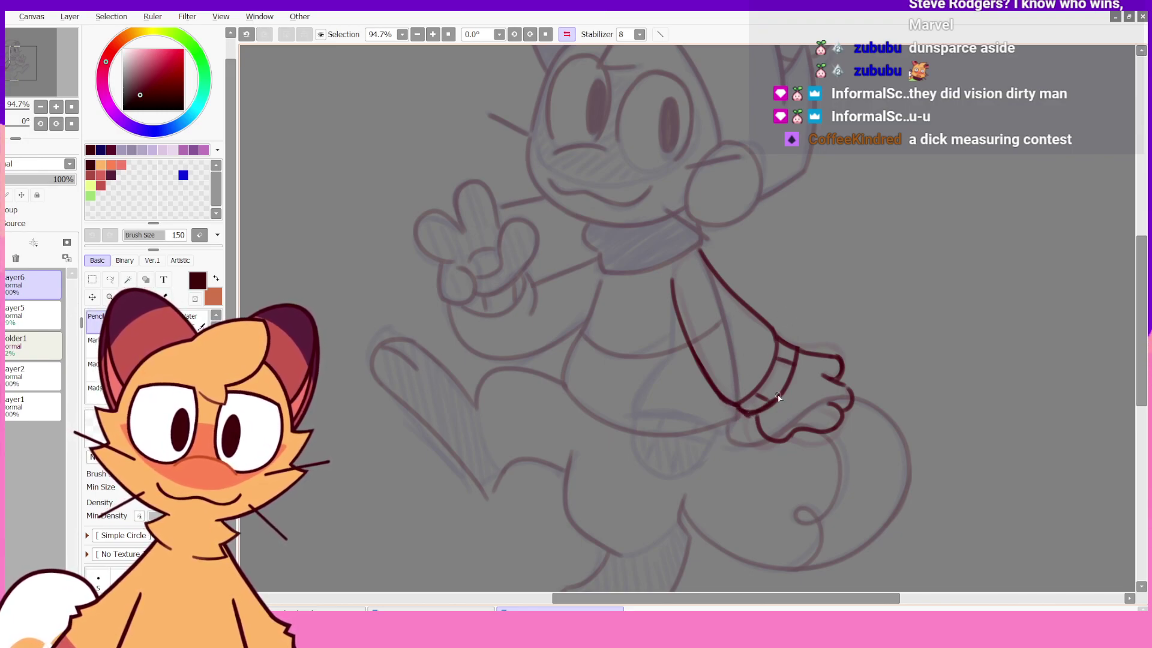
{"action": "key", "text": "ctrl+z"}
{"action": "left_click_drag", "start_coordinate": [743, 412], "coordinate": [758, 410]}
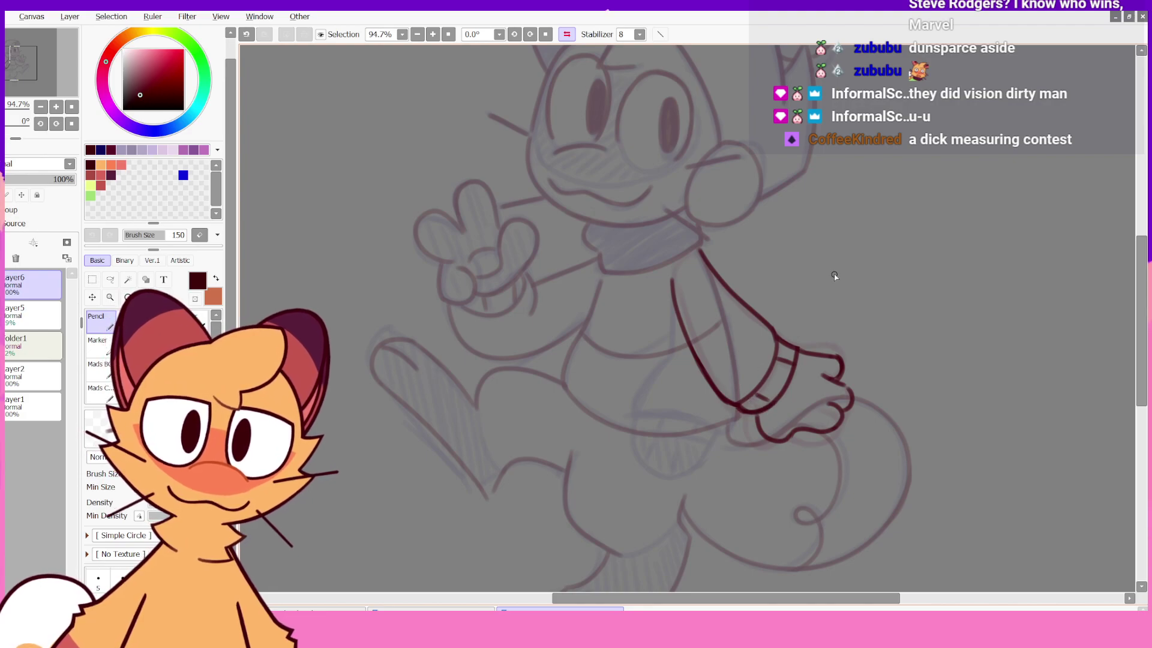
{"action": "key", "text": "ctrl+z"}
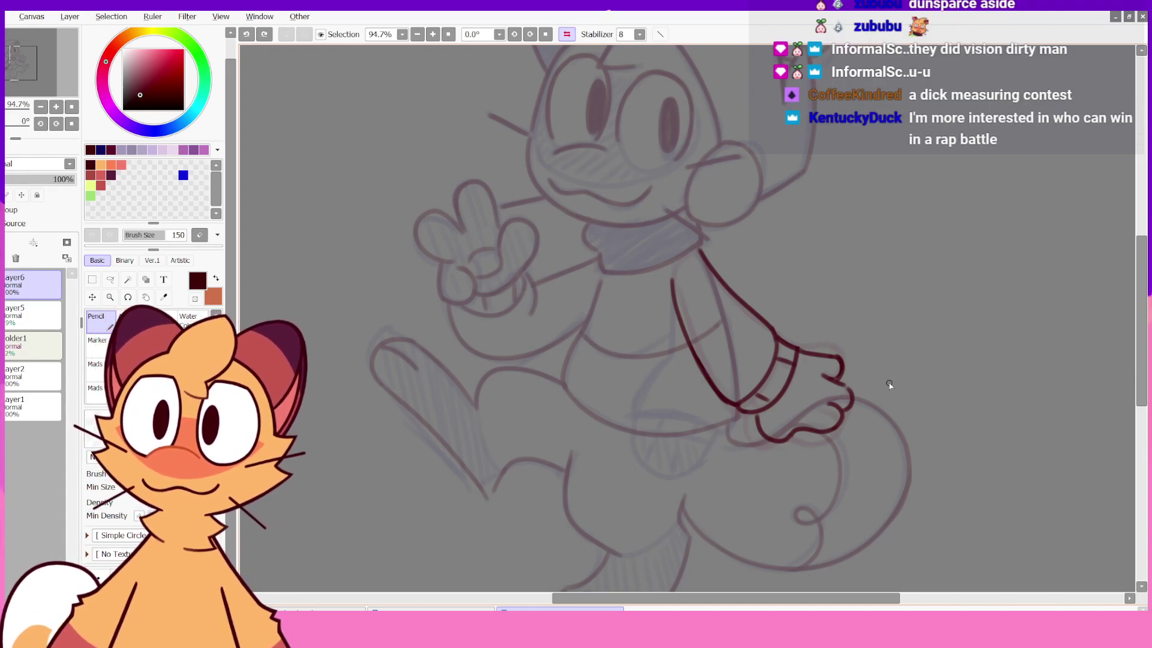
- Return to the unmirrored view, set Layer5's opacity to 100%, and hide Layer6 with the inked arm
{"action": "left_click", "coordinate": [567, 34]}
{"action": "left_click_drag", "start_coordinate": [938, 381], "coordinate": [926, 329]}
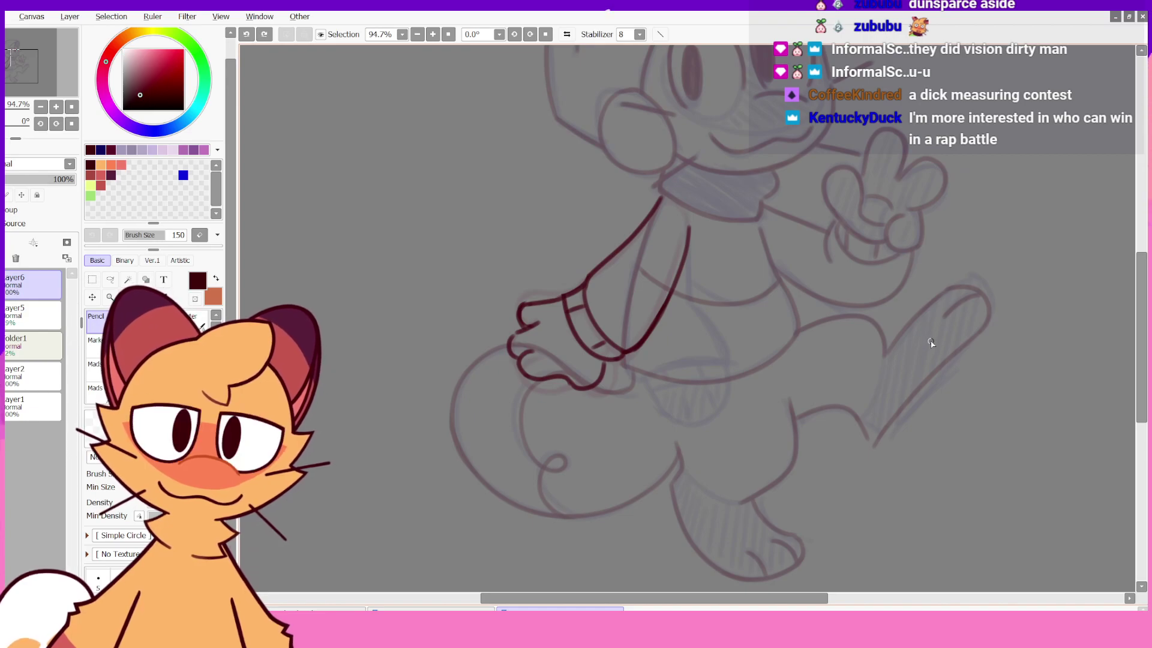
{"action": "mouse_move", "coordinate": [1137, 293]}
{"action": "left_mouse_down"}
{"action": "mouse_move", "coordinate": [1138, 266]}
{"action": "mouse_move", "coordinate": [1138, 286]}
{"action": "left_mouse_up"}
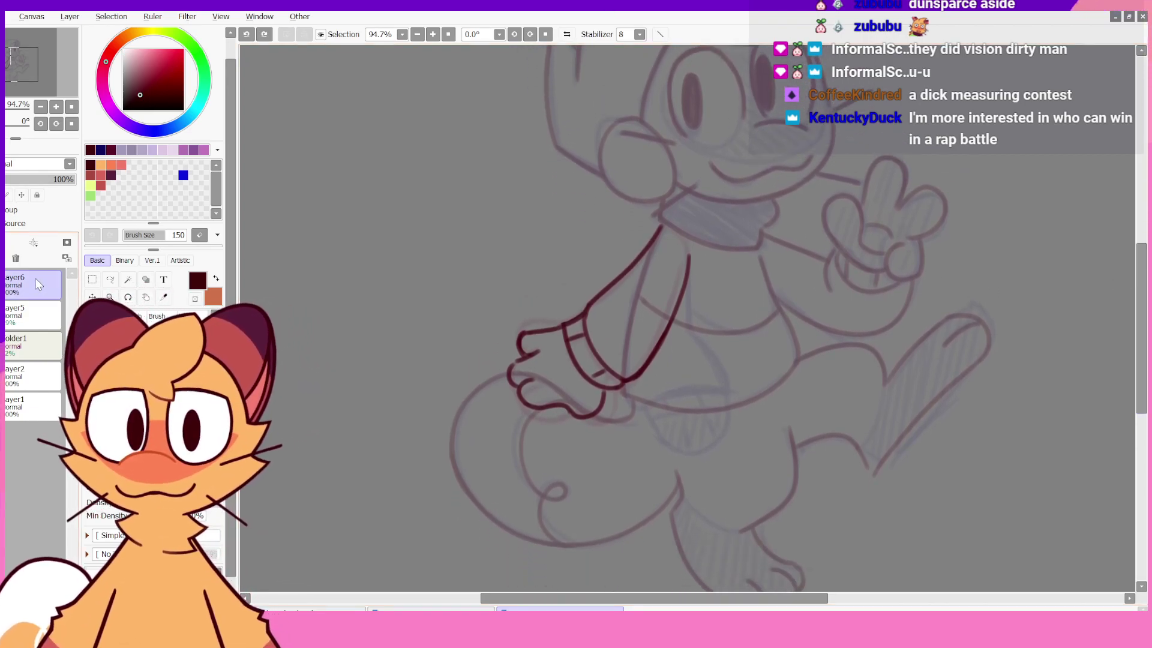
{"action": "left_click", "coordinate": [37, 306]}
{"action": "left_click", "coordinate": [74, 178]}
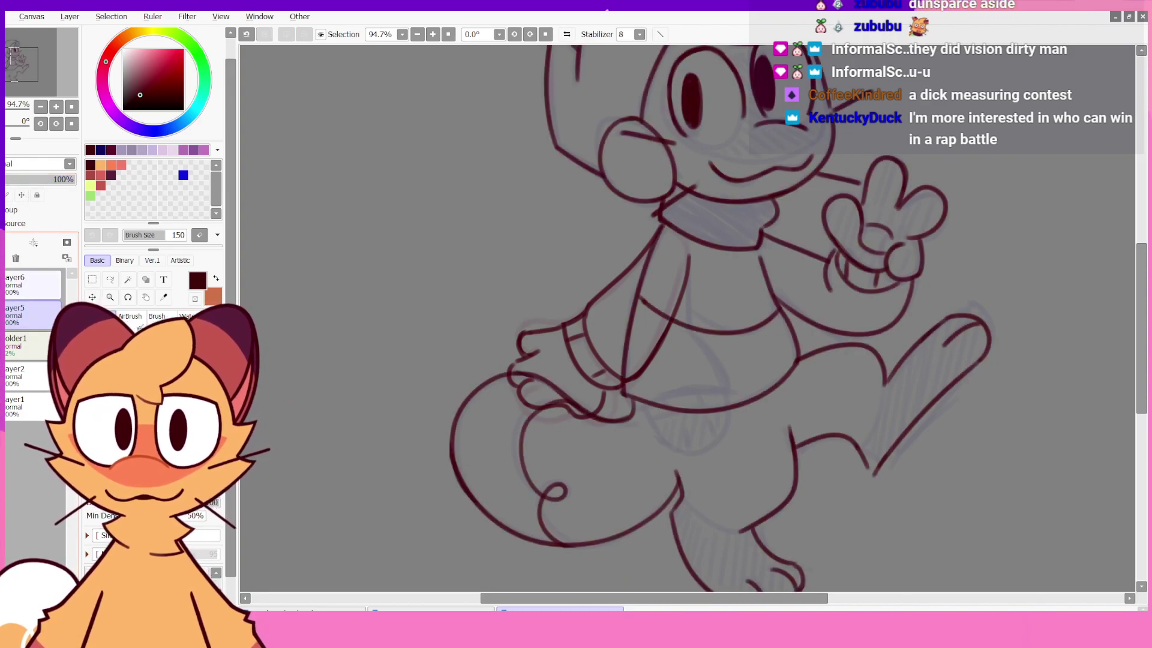
{"action": "left_click", "coordinate": [7, 285]}
{"action": "left_click_drag", "start_coordinate": [1140, 330], "coordinate": [1139, 288]}
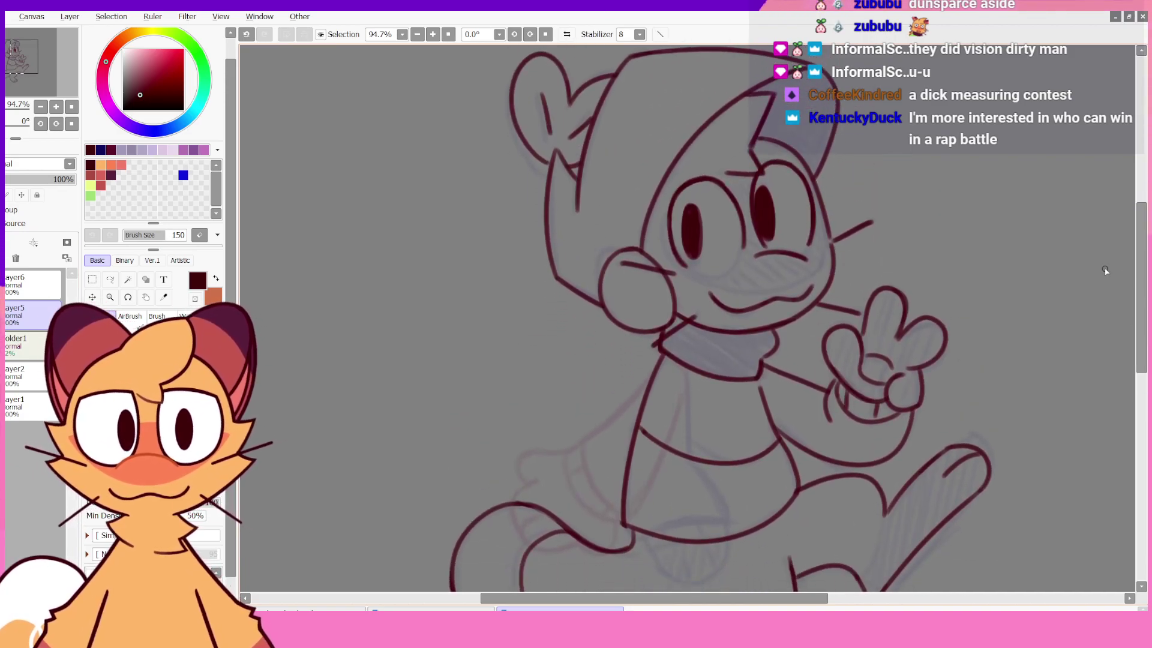
- Add a new layer directly above Folder1 and choose the light orange swatch as the painting colour
{"action": "left_click", "coordinate": [24, 345]}
{"action": "left_click", "coordinate": [5, 242]}
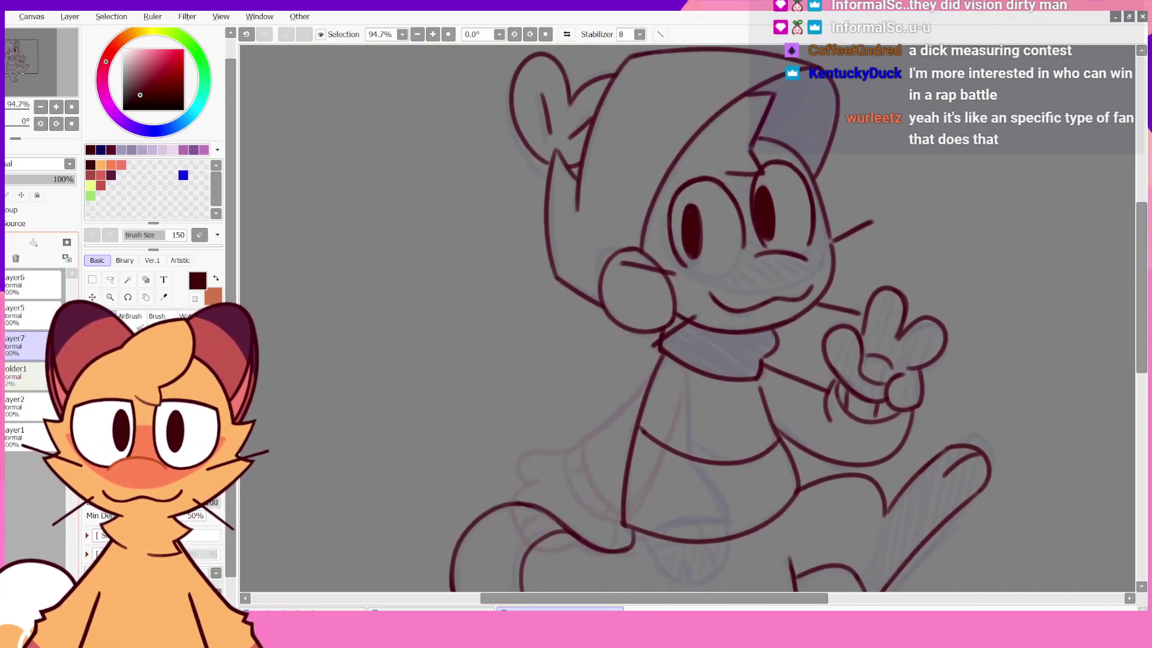
{"action": "left_click", "coordinate": [101, 164]}
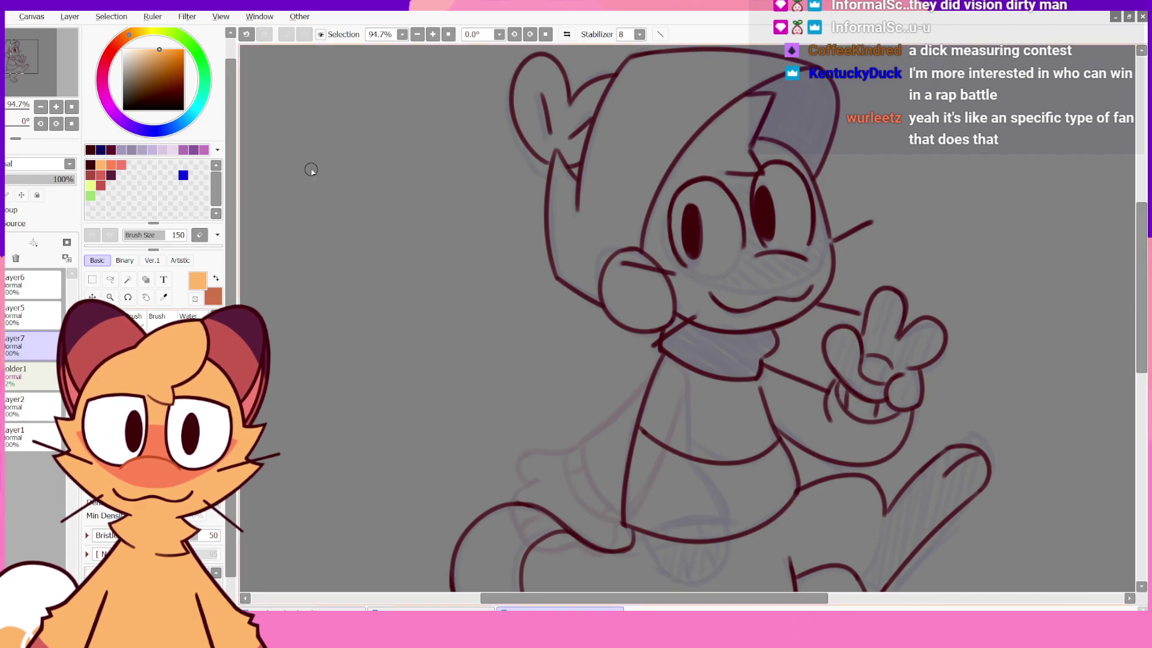
- Outline the face inside its lines with light orange and fill the enclosed area with the same colour
{"action": "mouse_move", "coordinate": [764, 240]}
{"action": "left_mouse_down"}
{"action": "mouse_move", "coordinate": [754, 290]}
{"action": "mouse_move", "coordinate": [750, 223]}
{"action": "left_mouse_up"}
{"action": "key", "text": "ctrl+z"}
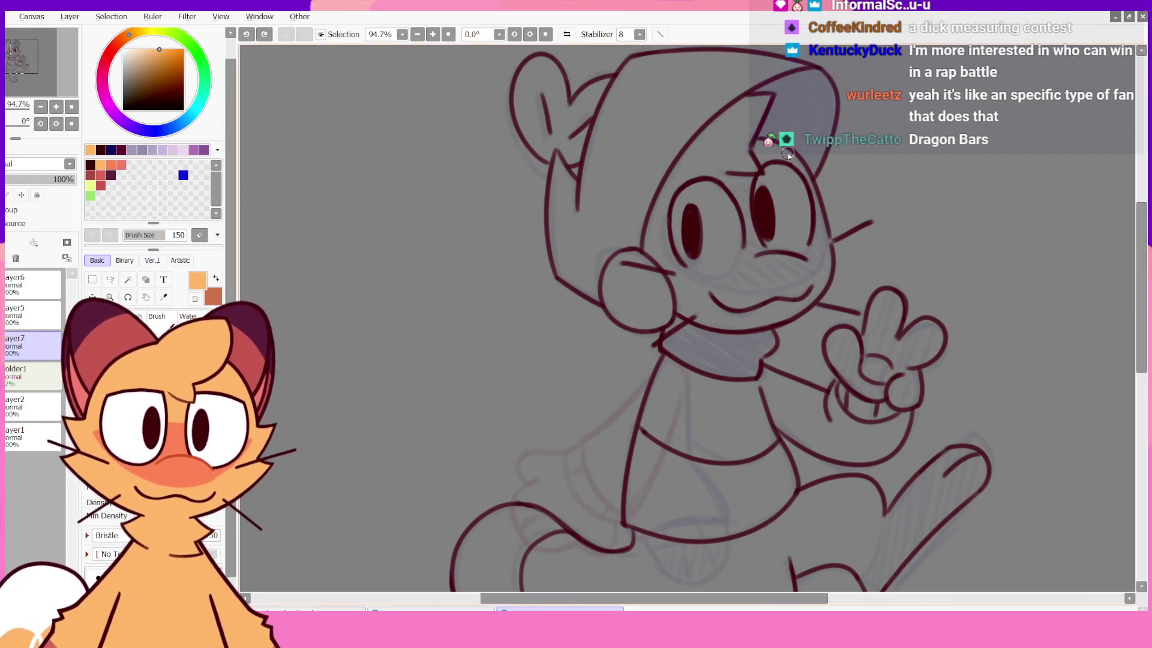
{"action": "mouse_move", "coordinate": [787, 155]}
{"action": "left_mouse_down"}
{"action": "mouse_move", "coordinate": [825, 273]}
{"action": "mouse_move", "coordinate": [819, 237]}
{"action": "mouse_move", "coordinate": [817, 288]}
{"action": "left_mouse_up"}
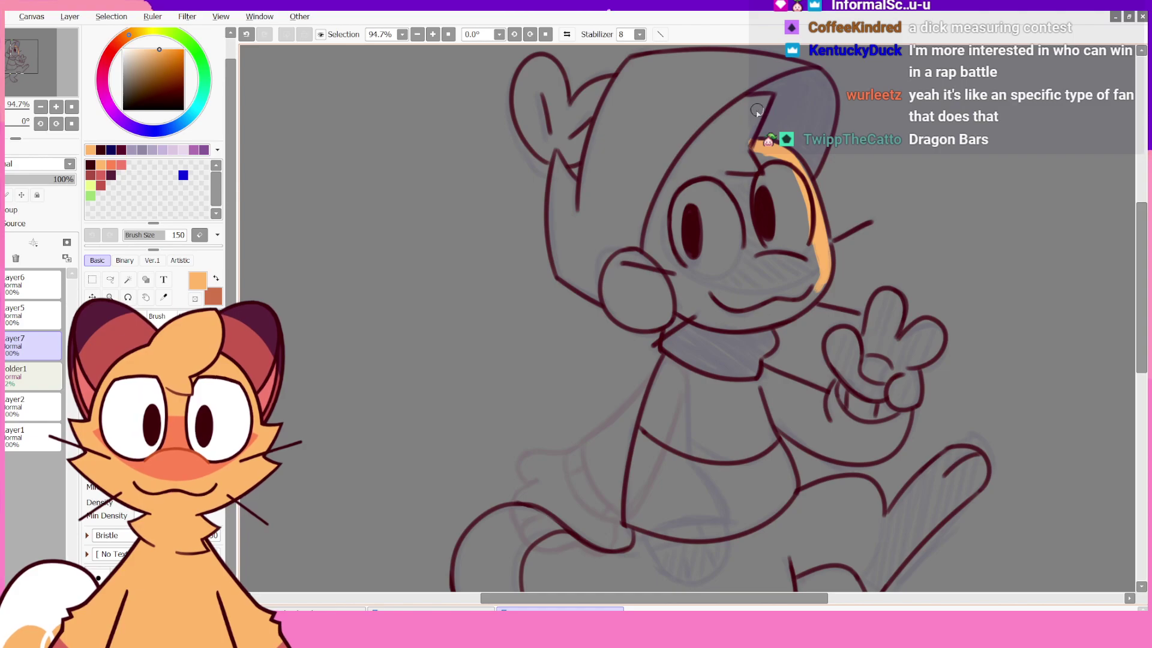
{"action": "left_click_drag", "start_coordinate": [758, 110], "coordinate": [739, 157]}
{"action": "mouse_move", "coordinate": [765, 101]}
{"action": "left_mouse_down"}
{"action": "mouse_move", "coordinate": [680, 163]}
{"action": "mouse_move", "coordinate": [697, 143]}
{"action": "mouse_move", "coordinate": [648, 255]}
{"action": "mouse_move", "coordinate": [681, 310]}
{"action": "mouse_move", "coordinate": [728, 321]}
{"action": "mouse_move", "coordinate": [694, 319]}
{"action": "mouse_move", "coordinate": [723, 326]}
{"action": "mouse_move", "coordinate": [698, 320]}
{"action": "mouse_move", "coordinate": [753, 307]}
{"action": "mouse_move", "coordinate": [701, 324]}
{"action": "mouse_move", "coordinate": [764, 321]}
{"action": "mouse_move", "coordinate": [733, 324]}
{"action": "mouse_move", "coordinate": [792, 303]}
{"action": "mouse_move", "coordinate": [768, 321]}
{"action": "mouse_move", "coordinate": [820, 279]}
{"action": "mouse_move", "coordinate": [786, 319]}
{"action": "mouse_move", "coordinate": [826, 260]}
{"action": "left_mouse_up"}
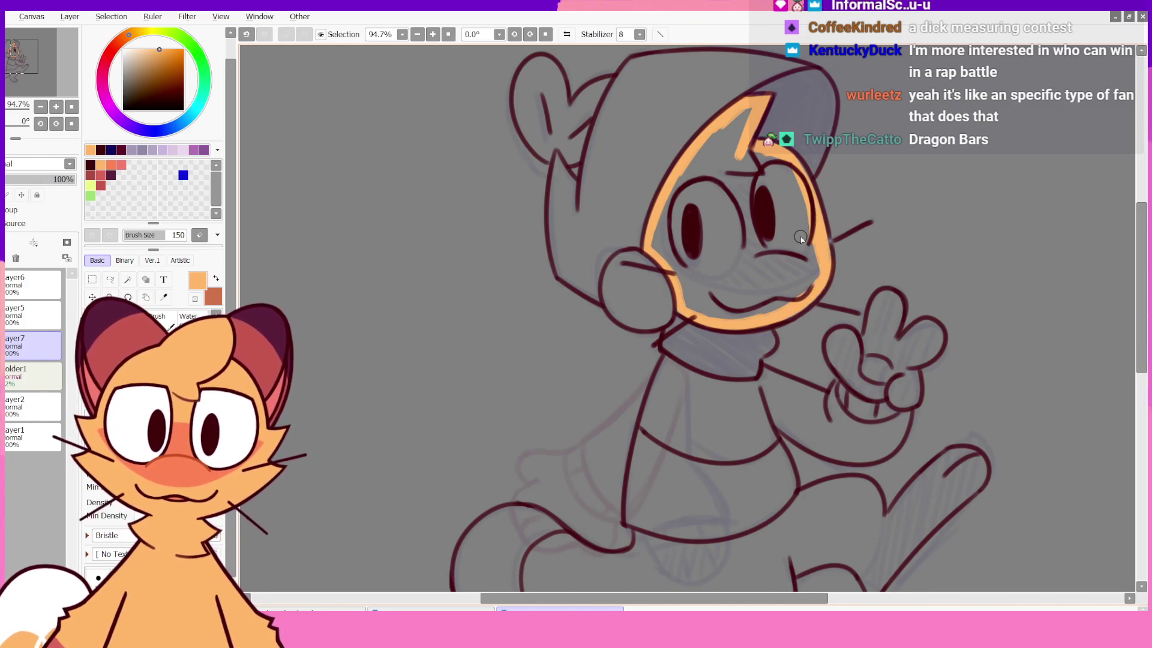
{"action": "key", "text": "g"}
{"action": "left_click", "coordinate": [773, 279]}
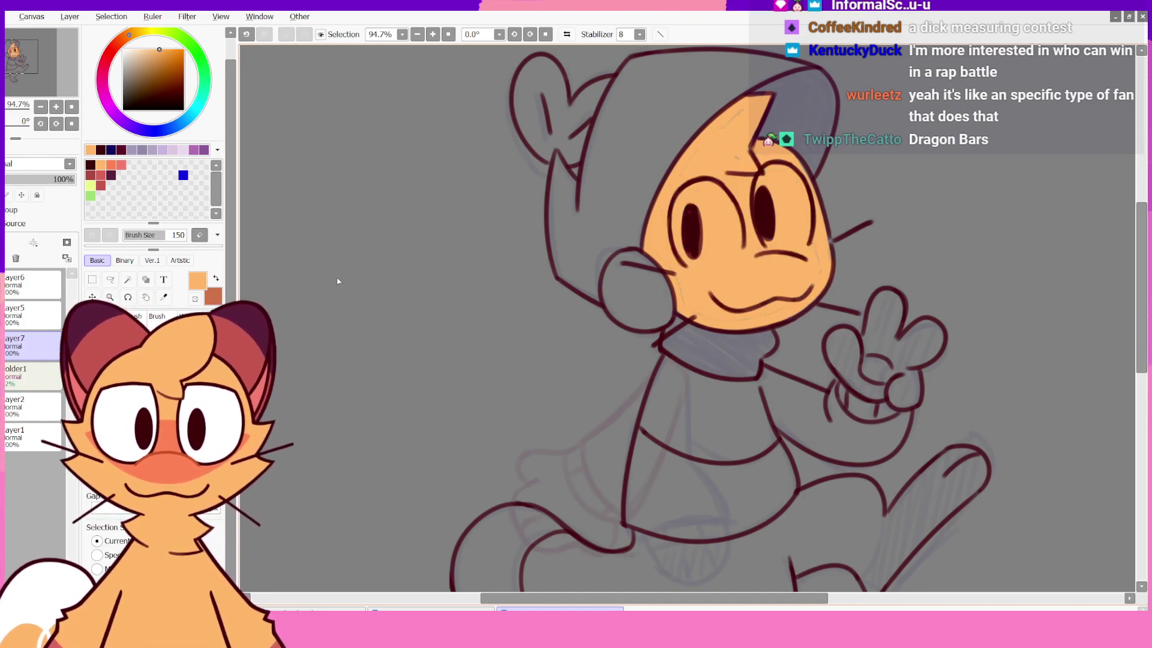
- Paint the underside of the hood's front flap, above the forehead, in dark purple
{"action": "key", "text": "b"}
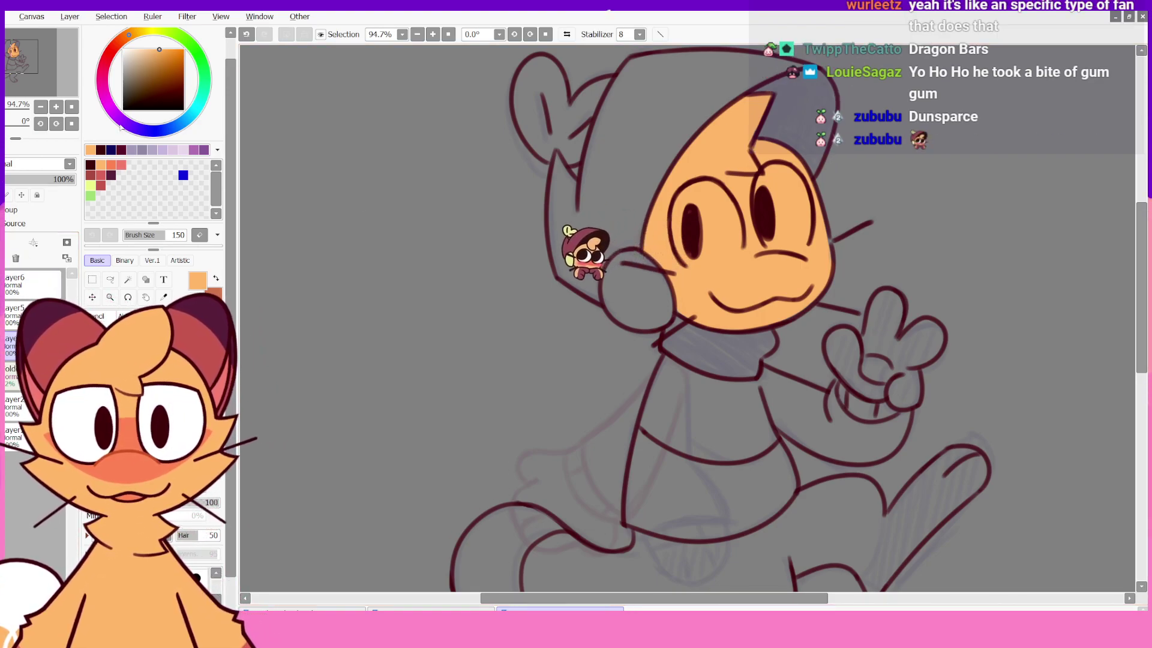
{"action": "left_click", "coordinate": [93, 163]}
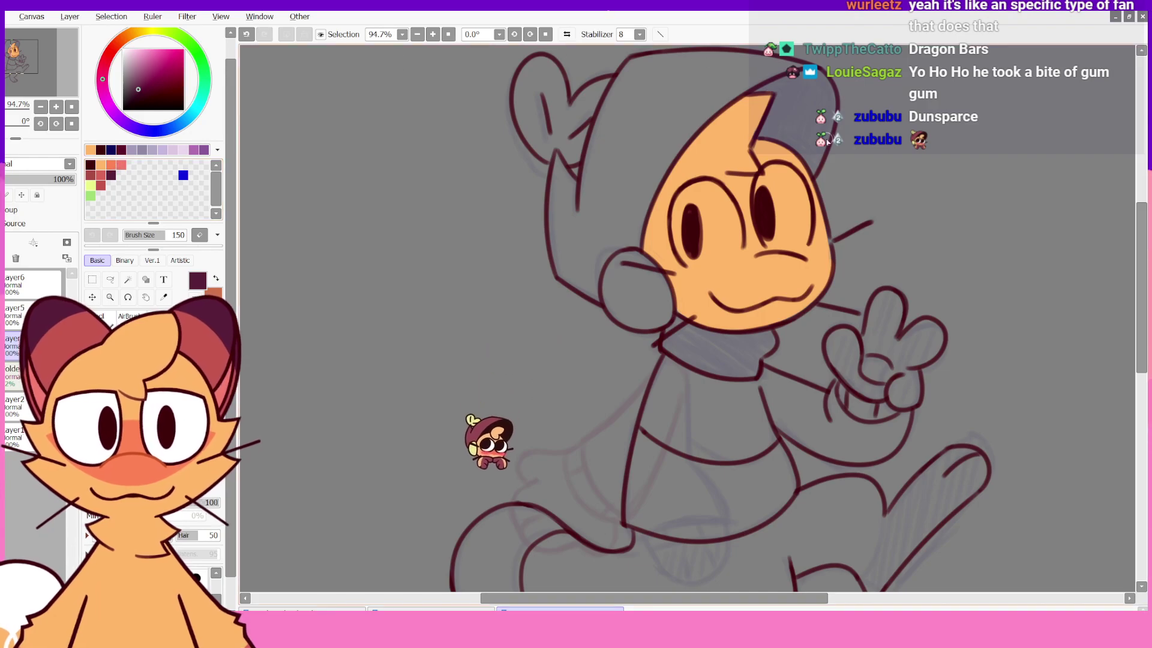
{"action": "left_click_drag", "start_coordinate": [761, 133], "coordinate": [809, 146]}
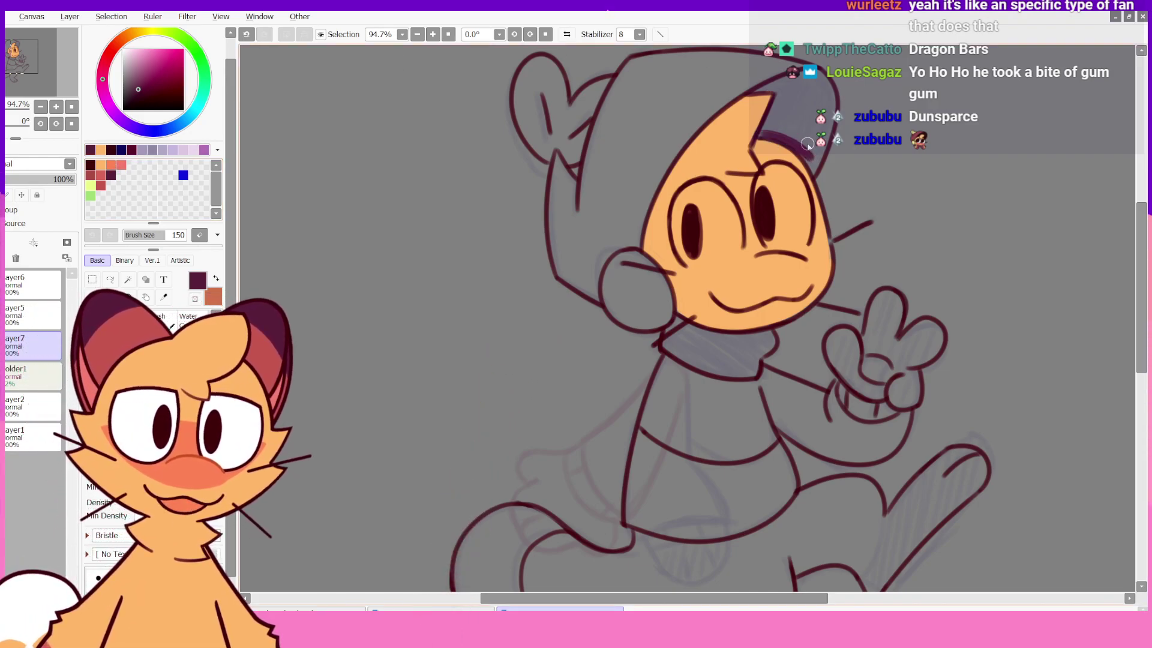
{"action": "key", "text": "ctrl+z"}
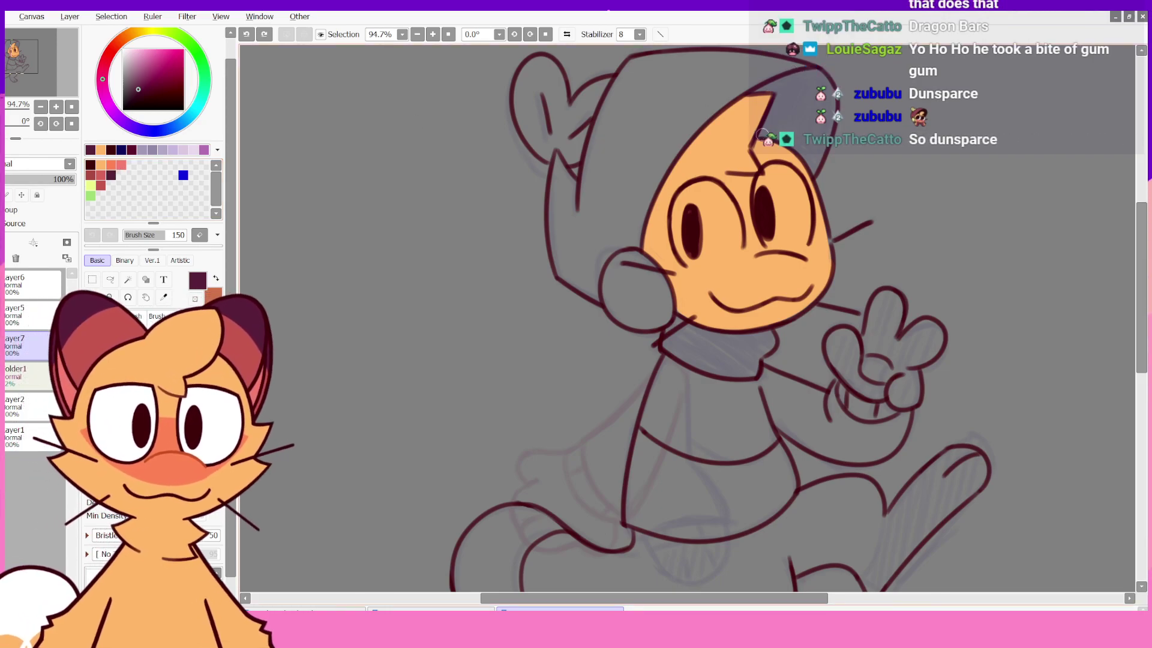
{"action": "mouse_move", "coordinate": [768, 137]}
{"action": "left_mouse_down"}
{"action": "mouse_move", "coordinate": [778, 93]}
{"action": "mouse_move", "coordinate": [771, 127]}
{"action": "left_mouse_up"}
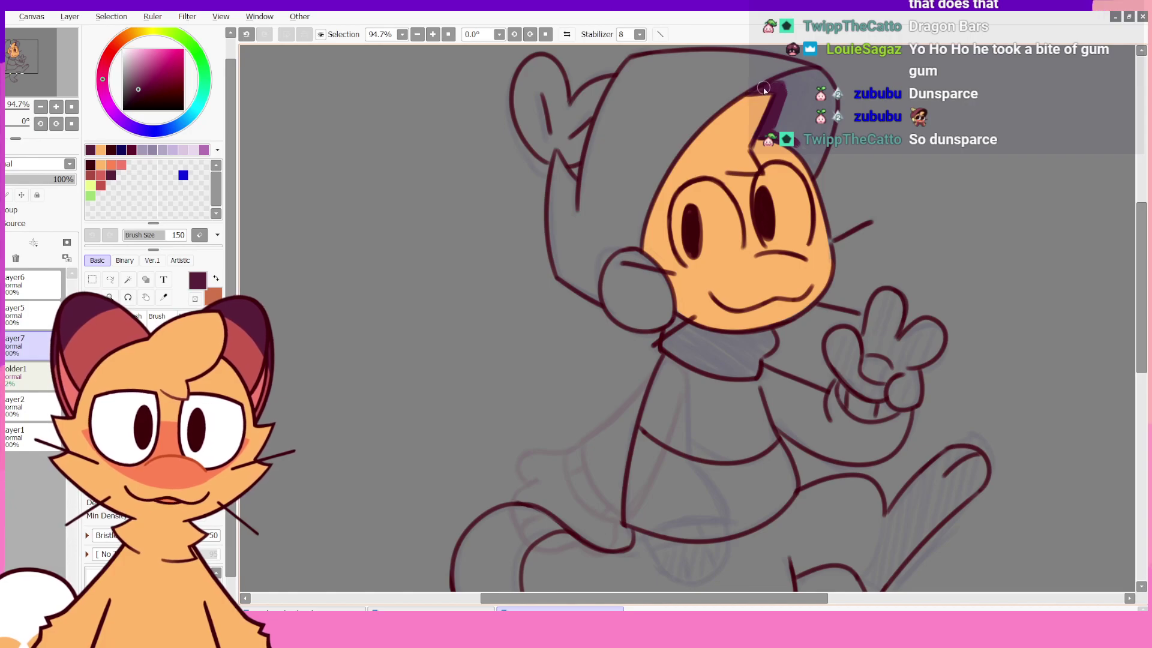
{"action": "left_click_drag", "start_coordinate": [798, 73], "coordinate": [829, 91]}
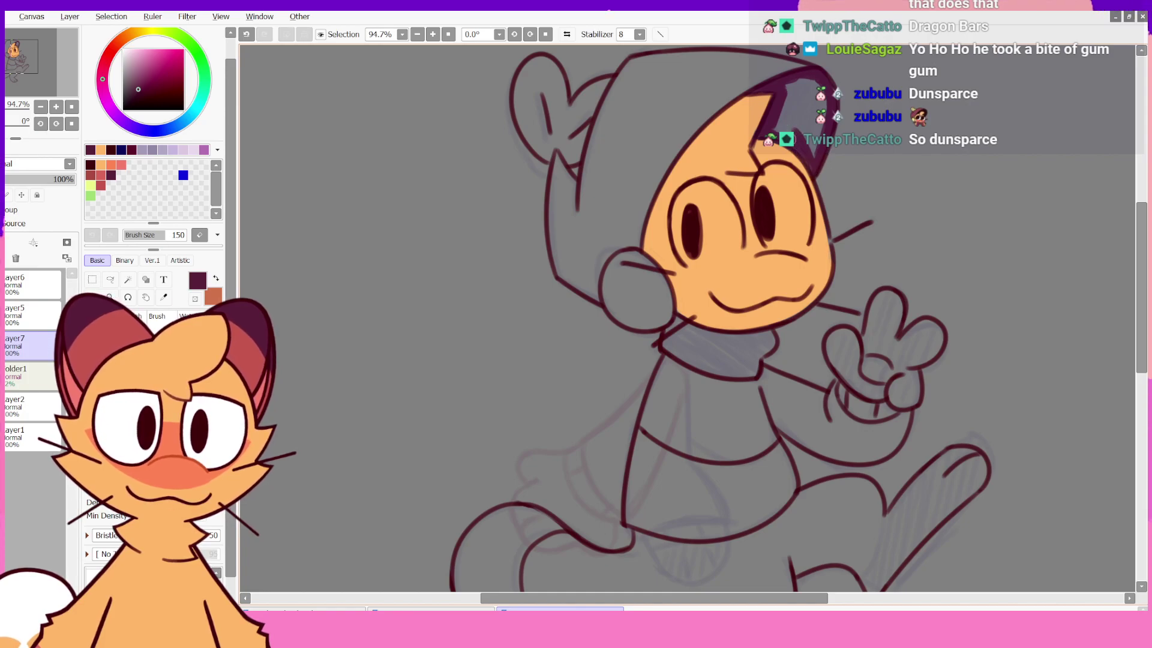
{"action": "mouse_move", "coordinate": [779, 129]}
{"action": "left_mouse_down"}
{"action": "mouse_move", "coordinate": [792, 115]}
{"action": "mouse_move", "coordinate": [789, 87]}
{"action": "mouse_move", "coordinate": [786, 129]}
{"action": "left_mouse_up"}
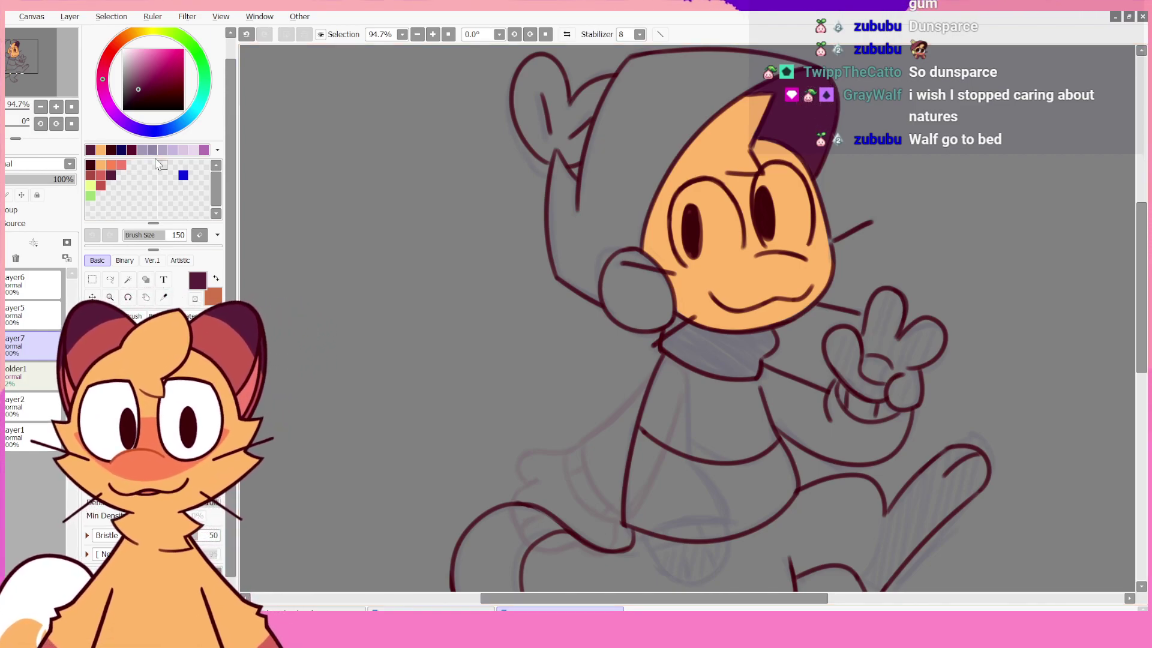
- Choose the dark red swatch and paint a band along the hood's front edge, from the ear up to the flap's tip
{"action": "left_click", "coordinate": [90, 174]}
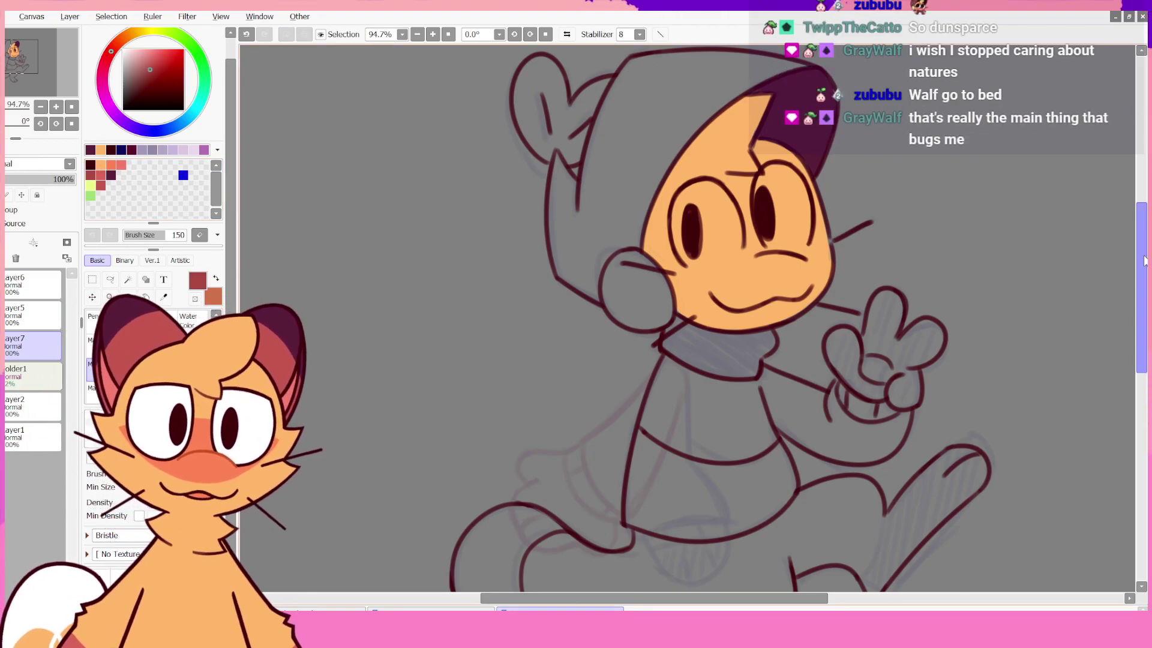
{"action": "left_click_drag", "start_coordinate": [1141, 264], "coordinate": [1141, 241]}
{"action": "left_click_drag", "start_coordinate": [635, 314], "coordinate": [674, 207]}
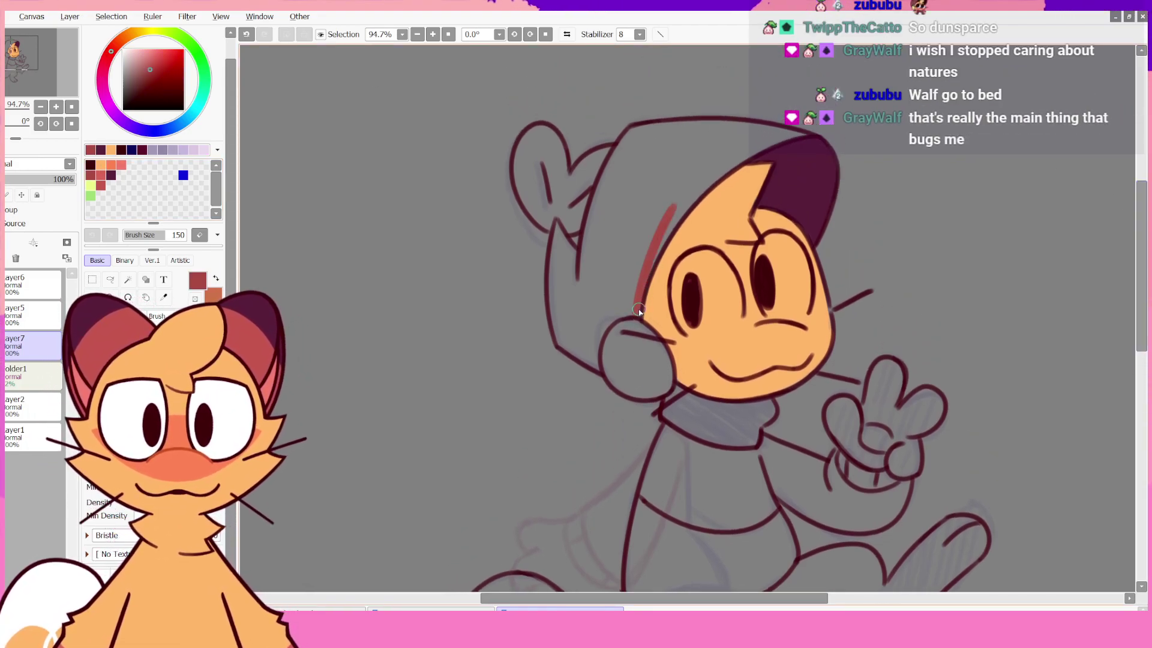
{"action": "left_click_drag", "start_coordinate": [637, 312], "coordinate": [681, 196]}
{"action": "left_click_drag", "start_coordinate": [661, 246], "coordinate": [729, 154]}
{"action": "mouse_move", "coordinate": [688, 208]}
{"action": "left_mouse_down"}
{"action": "mouse_move", "coordinate": [740, 151]}
{"action": "mouse_move", "coordinate": [809, 129]}
{"action": "mouse_move", "coordinate": [751, 127]}
{"action": "mouse_move", "coordinate": [664, 207]}
{"action": "left_mouse_up"}
{"action": "left_click_drag", "start_coordinate": [642, 282], "coordinate": [633, 309]}
{"action": "mouse_move", "coordinate": [664, 211]}
{"action": "left_mouse_down"}
{"action": "mouse_move", "coordinate": [624, 321]}
{"action": "mouse_move", "coordinate": [665, 209]}
{"action": "left_mouse_up"}
{"action": "left_click_drag", "start_coordinate": [708, 150], "coordinate": [722, 133]}
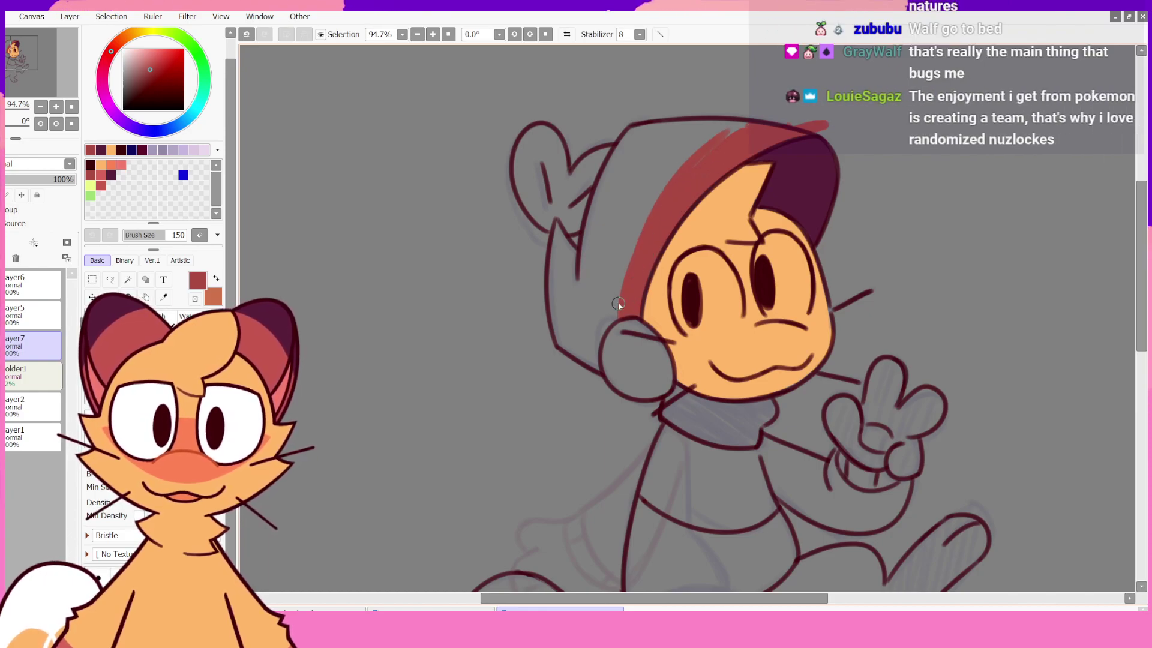
- Widen the dark red band on the hood's front and erase the paint spilling past the flap's upper outline
{"action": "left_click_drag", "start_coordinate": [621, 303], "coordinate": [703, 144]}
{"action": "key", "text": "ctrl+z"}
{"action": "mouse_move", "coordinate": [620, 303]}
{"action": "left_mouse_down"}
{"action": "mouse_move", "coordinate": [726, 125]}
{"action": "mouse_move", "coordinate": [713, 136]}
{"action": "mouse_move", "coordinate": [736, 125]}
{"action": "mouse_move", "coordinate": [698, 166]}
{"action": "mouse_move", "coordinate": [711, 133]}
{"action": "mouse_move", "coordinate": [703, 142]}
{"action": "mouse_move", "coordinate": [744, 128]}
{"action": "left_mouse_up"}
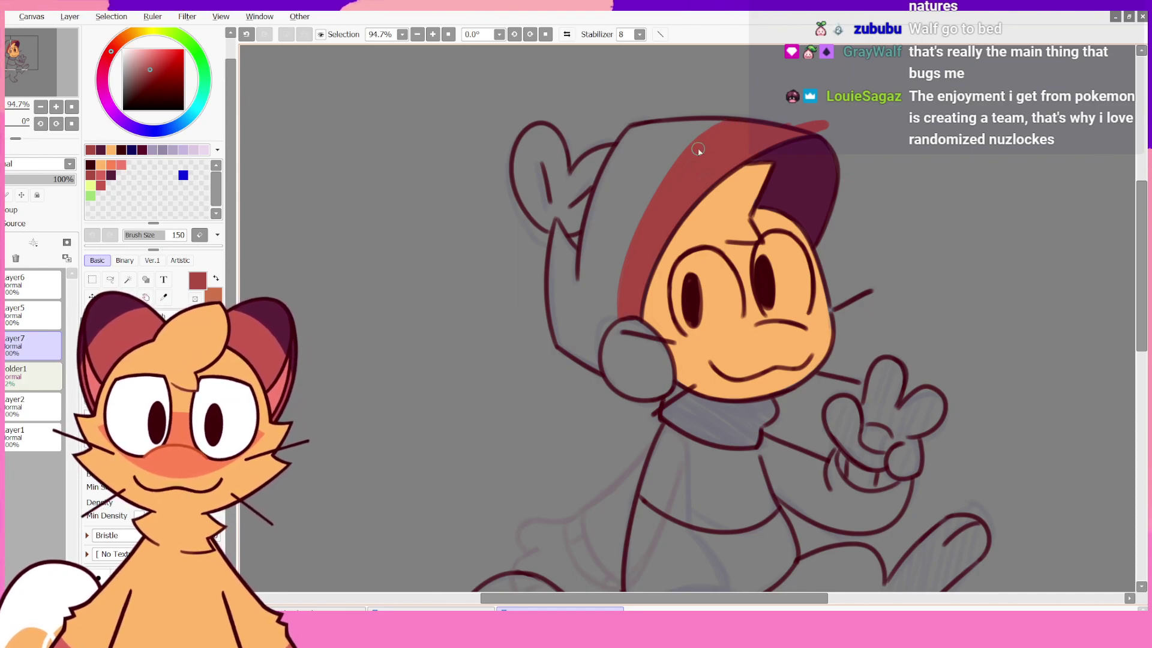
{"action": "key", "text": "e"}
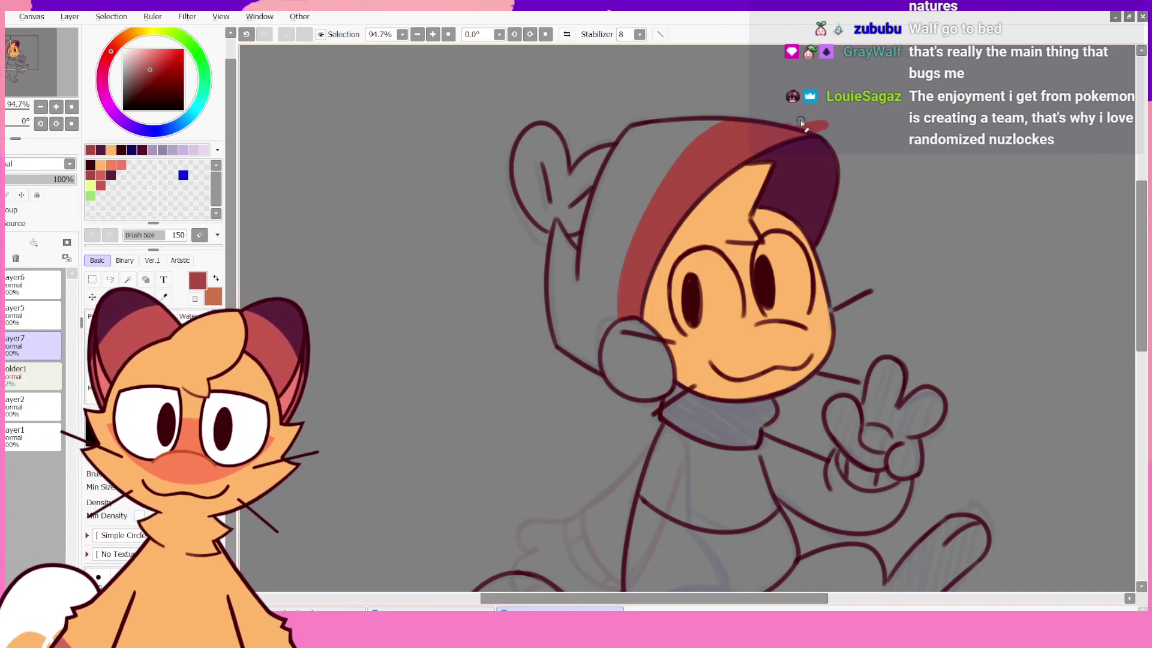
{"action": "mouse_move", "coordinate": [803, 125]}
{"action": "left_mouse_down"}
{"action": "mouse_move", "coordinate": [790, 121]}
{"action": "mouse_move", "coordinate": [821, 124]}
{"action": "mouse_move", "coordinate": [778, 123]}
{"action": "mouse_move", "coordinate": [825, 125]}
{"action": "left_mouse_up"}
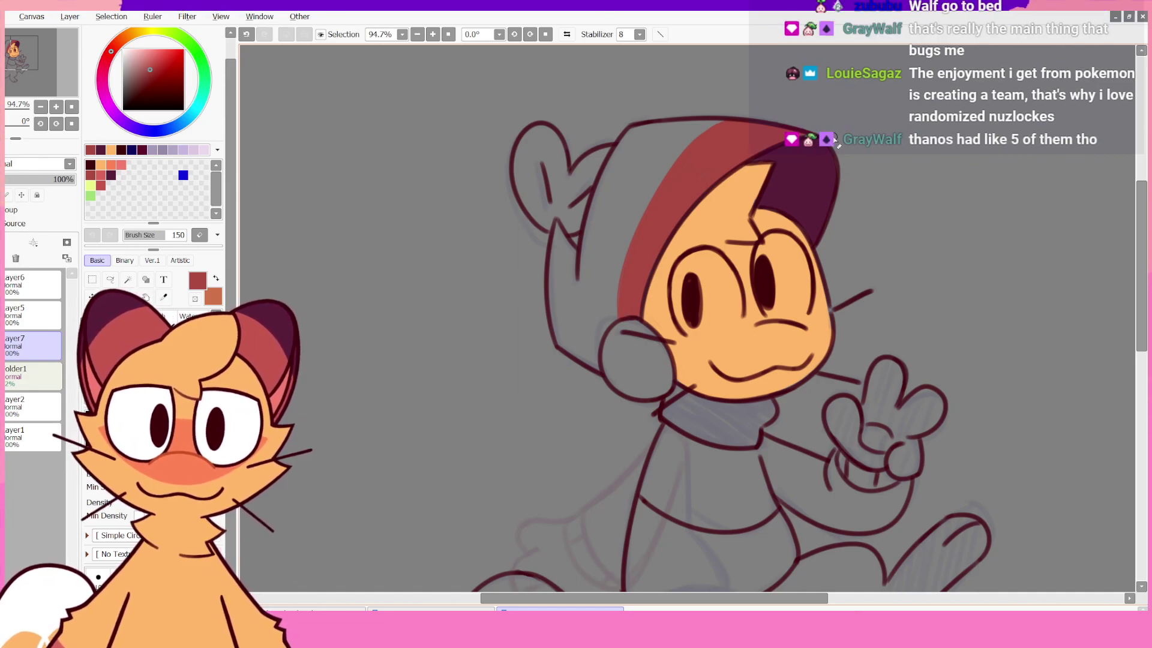
- Fill the rest of the hood's main section with dark red, from the crown down to the ear
{"action": "key", "text": "b"}
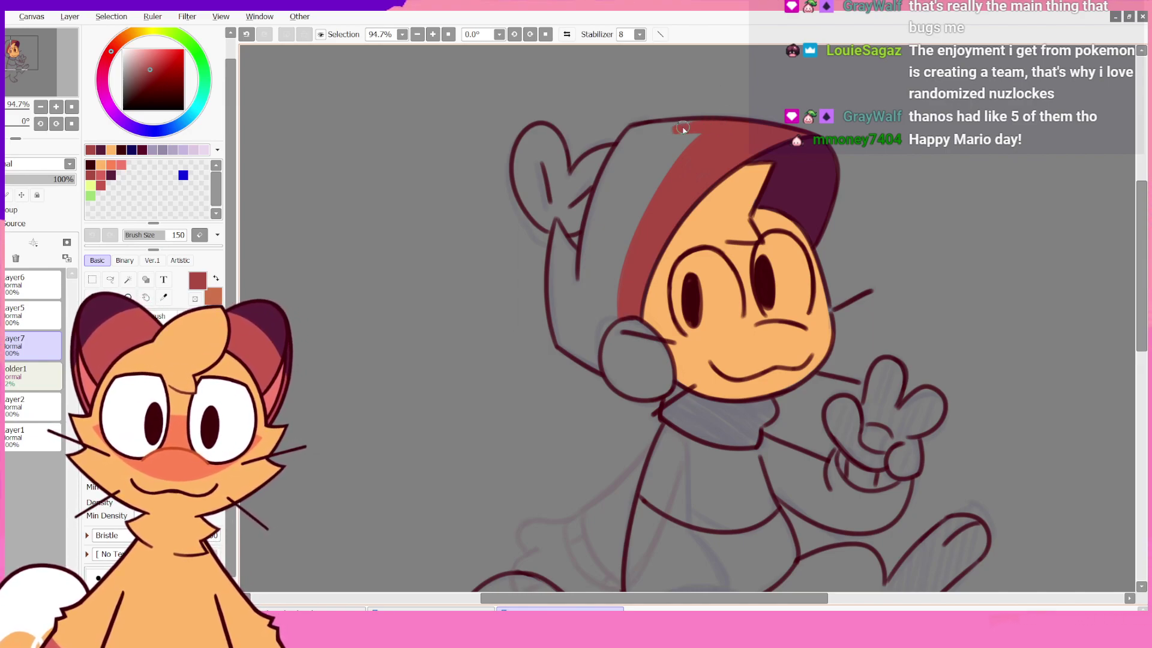
{"action": "left_click_drag", "start_coordinate": [690, 128], "coordinate": [668, 126]}
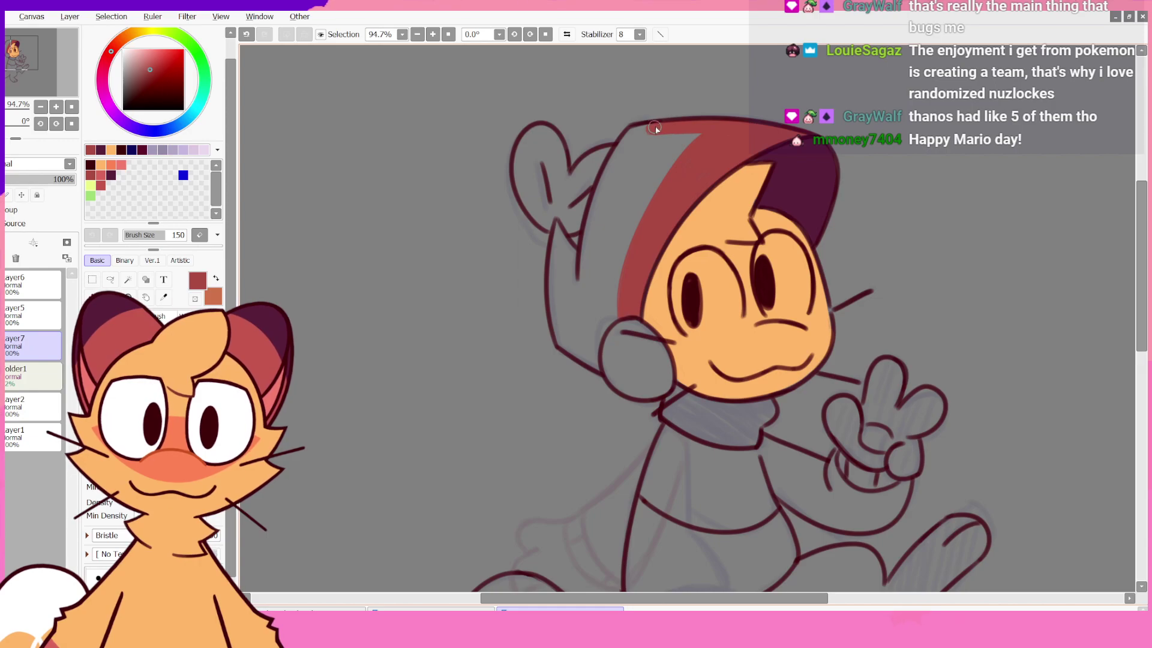
{"action": "mouse_move", "coordinate": [633, 137]}
{"action": "left_mouse_down"}
{"action": "mouse_move", "coordinate": [594, 206]}
{"action": "mouse_move", "coordinate": [585, 266]}
{"action": "mouse_move", "coordinate": [587, 234]}
{"action": "mouse_move", "coordinate": [591, 301]}
{"action": "mouse_move", "coordinate": [612, 186]}
{"action": "mouse_move", "coordinate": [661, 121]}
{"action": "mouse_move", "coordinate": [636, 138]}
{"action": "mouse_move", "coordinate": [726, 128]}
{"action": "mouse_move", "coordinate": [711, 140]}
{"action": "mouse_move", "coordinate": [648, 139]}
{"action": "mouse_move", "coordinate": [685, 150]}
{"action": "left_mouse_up"}
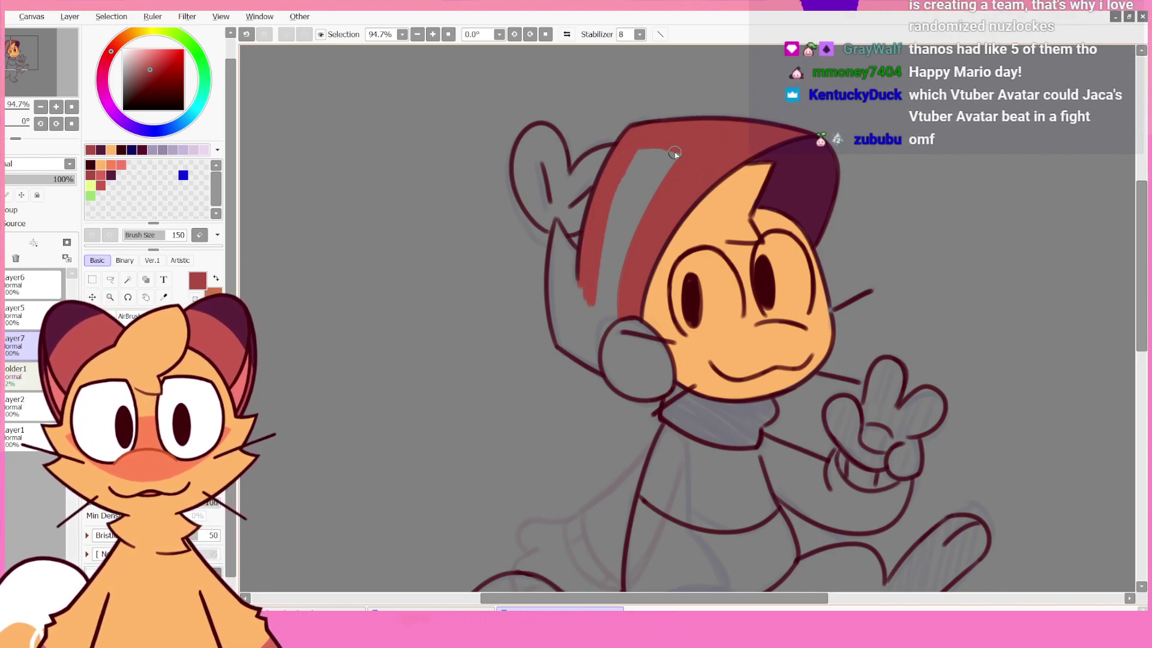
{"action": "left_click_drag", "start_coordinate": [672, 171], "coordinate": [673, 149]}
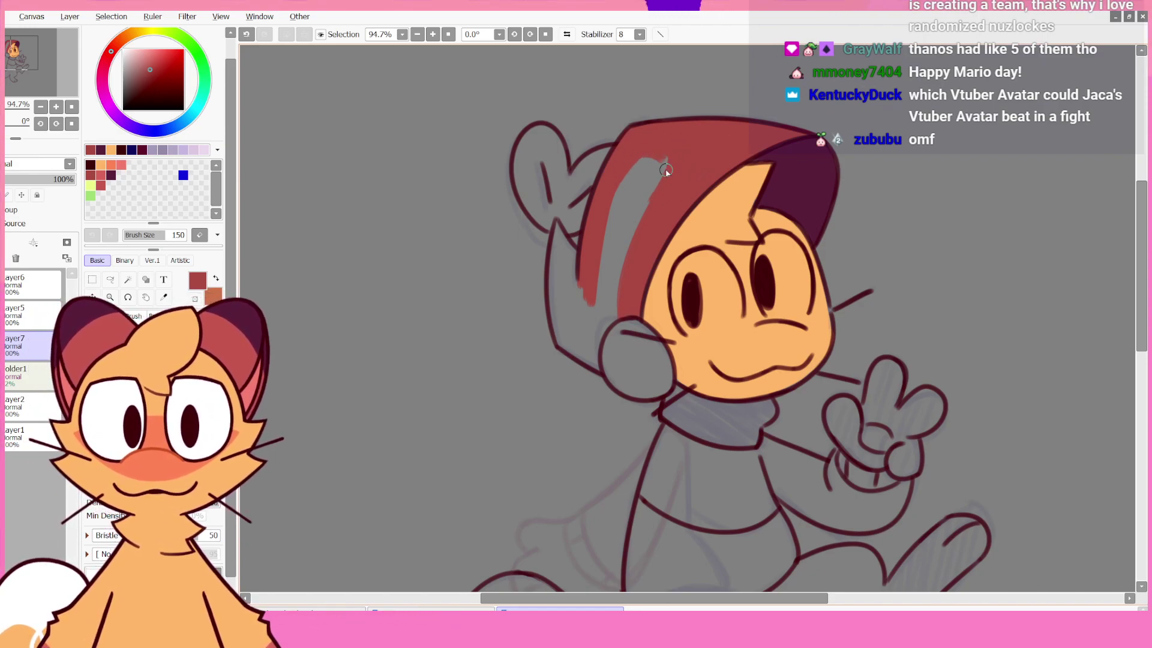
{"action": "left_click_drag", "start_coordinate": [664, 172], "coordinate": [636, 240]}
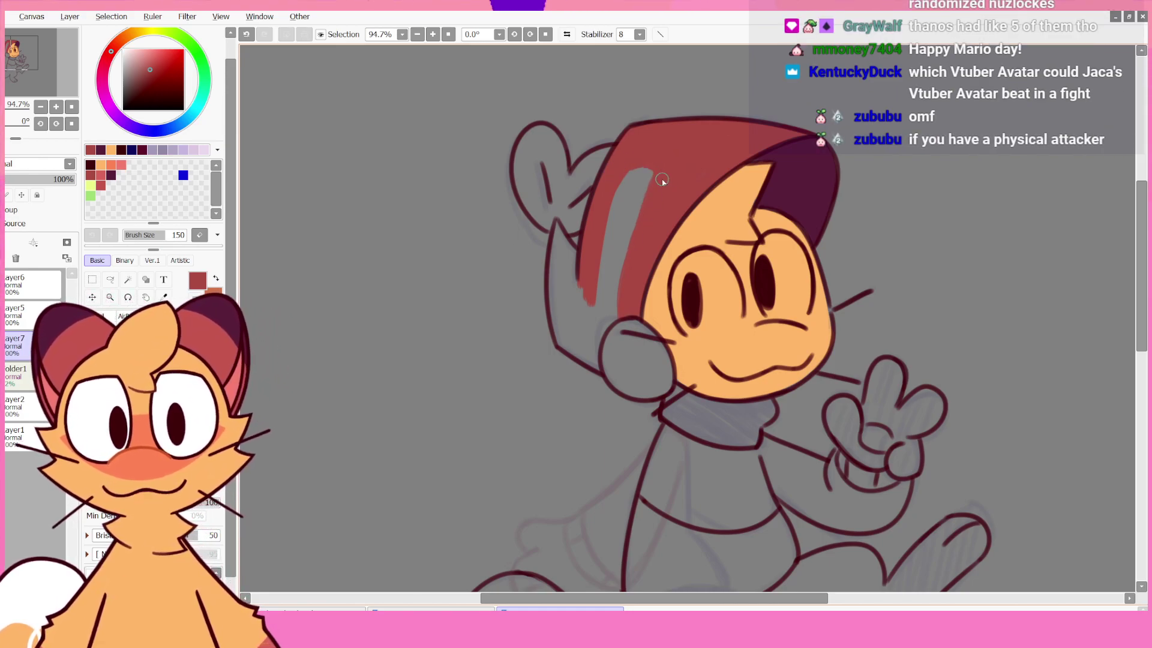
{"action": "mouse_move", "coordinate": [662, 180]}
{"action": "left_mouse_down"}
{"action": "mouse_move", "coordinate": [624, 165]}
{"action": "mouse_move", "coordinate": [654, 174]}
{"action": "mouse_move", "coordinate": [652, 152]}
{"action": "mouse_move", "coordinate": [646, 191]}
{"action": "mouse_move", "coordinate": [642, 175]}
{"action": "mouse_move", "coordinate": [633, 191]}
{"action": "mouse_move", "coordinate": [642, 220]}
{"action": "mouse_move", "coordinate": [622, 191]}
{"action": "left_mouse_up"}
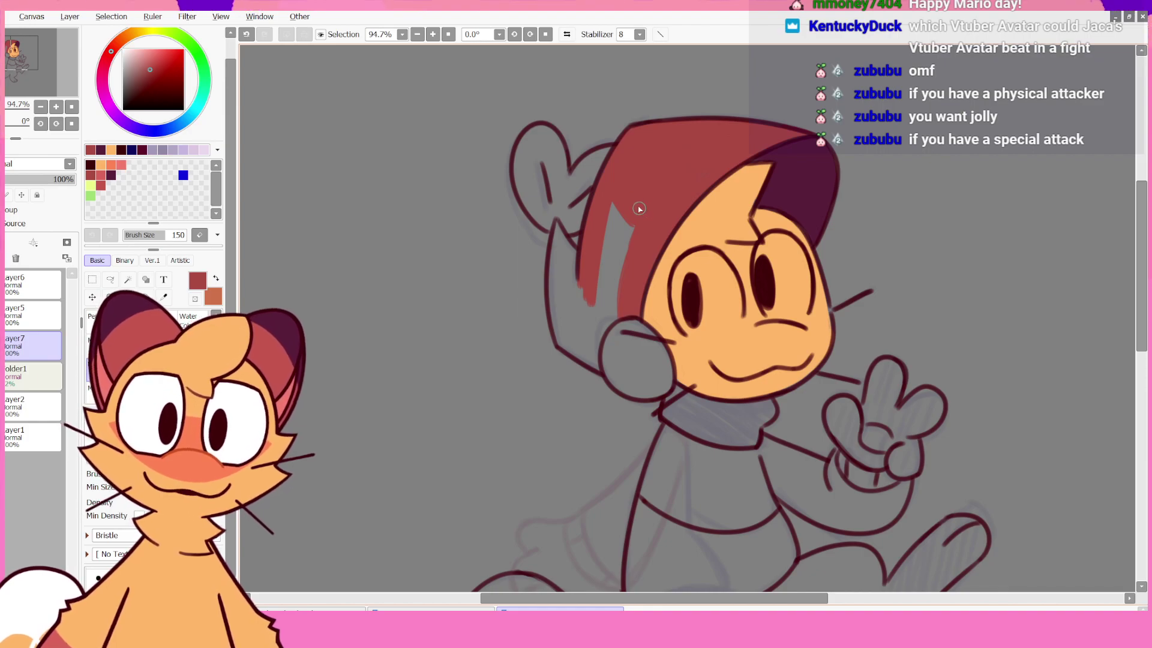
{"action": "mouse_move", "coordinate": [628, 240]}
{"action": "left_mouse_down"}
{"action": "mouse_move", "coordinate": [611, 210]}
{"action": "mouse_move", "coordinate": [618, 258]}
{"action": "mouse_move", "coordinate": [609, 250]}
{"action": "mouse_move", "coordinate": [613, 285]}
{"action": "mouse_move", "coordinate": [605, 268]}
{"action": "mouse_move", "coordinate": [610, 284]}
{"action": "mouse_move", "coordinate": [593, 294]}
{"action": "mouse_move", "coordinate": [601, 309]}
{"action": "left_mouse_up"}
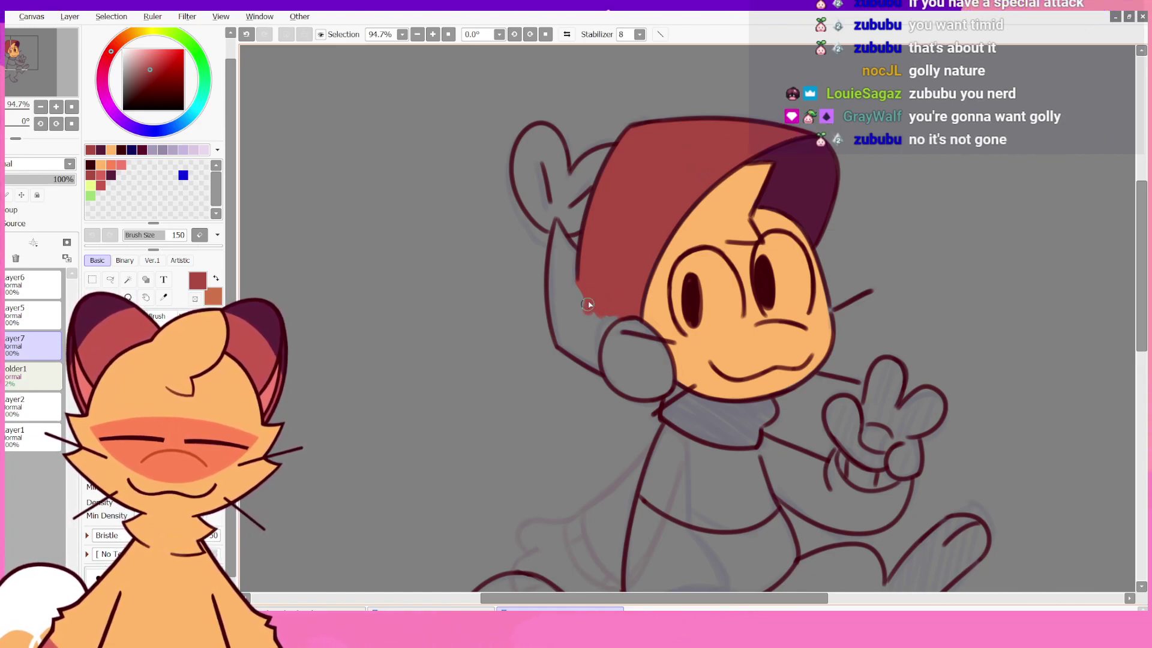
{"action": "mouse_move", "coordinate": [580, 319]}
{"action": "left_mouse_down"}
{"action": "mouse_move", "coordinate": [545, 280]}
{"action": "mouse_move", "coordinate": [542, 298]}
{"action": "mouse_move", "coordinate": [555, 324]}
{"action": "mouse_move", "coordinate": [540, 219]}
{"action": "mouse_move", "coordinate": [541, 306]}
{"action": "mouse_move", "coordinate": [549, 212]}
{"action": "mouse_move", "coordinate": [546, 265]}
{"action": "mouse_move", "coordinate": [571, 305]}
{"action": "mouse_move", "coordinate": [560, 242]}
{"action": "left_mouse_up"}
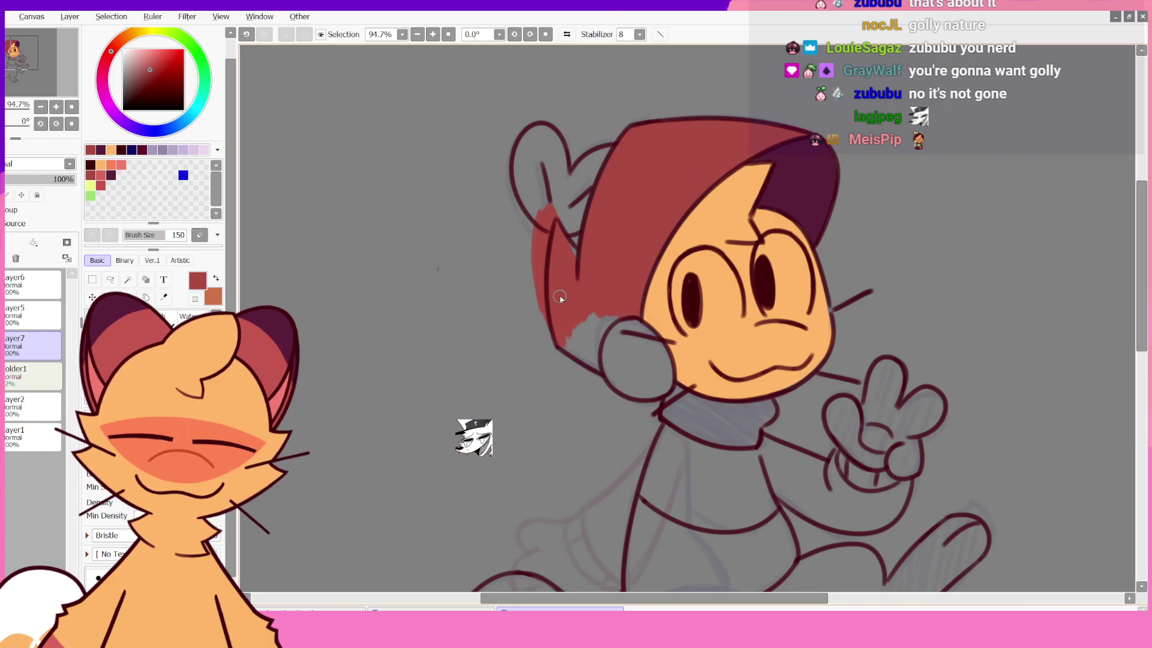
{"action": "mouse_move", "coordinate": [559, 296]}
{"action": "left_mouse_down"}
{"action": "mouse_move", "coordinate": [548, 217]}
{"action": "mouse_move", "coordinate": [568, 255]}
{"action": "left_mouse_up"}
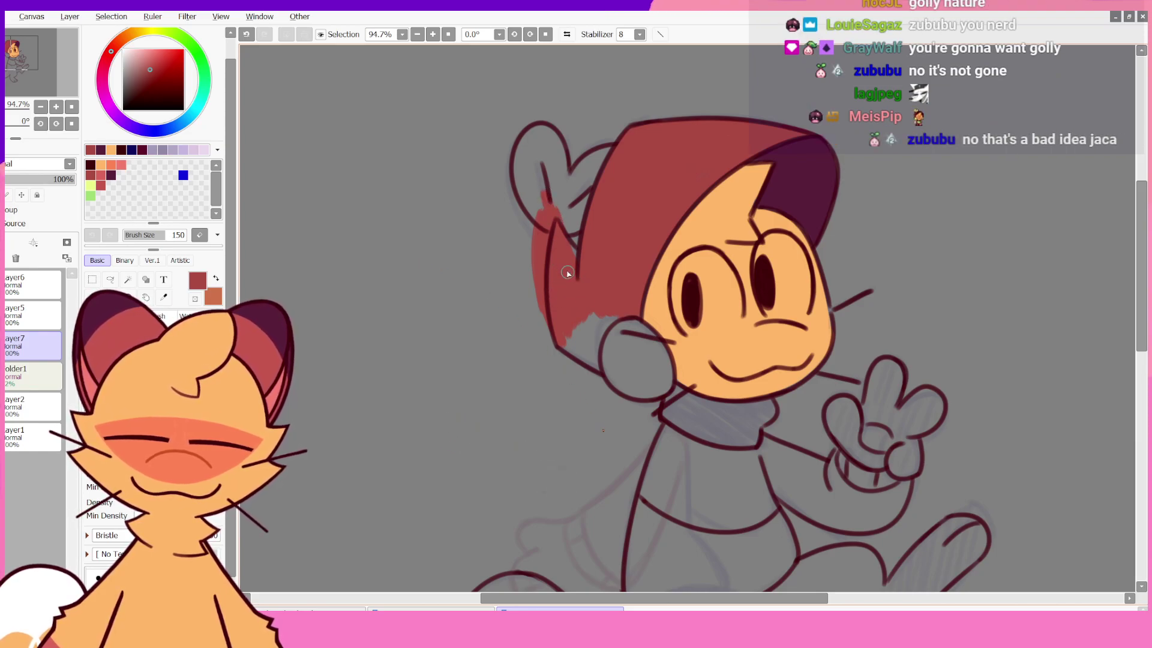
{"action": "left_click_drag", "start_coordinate": [547, 157], "coordinate": [562, 230]}
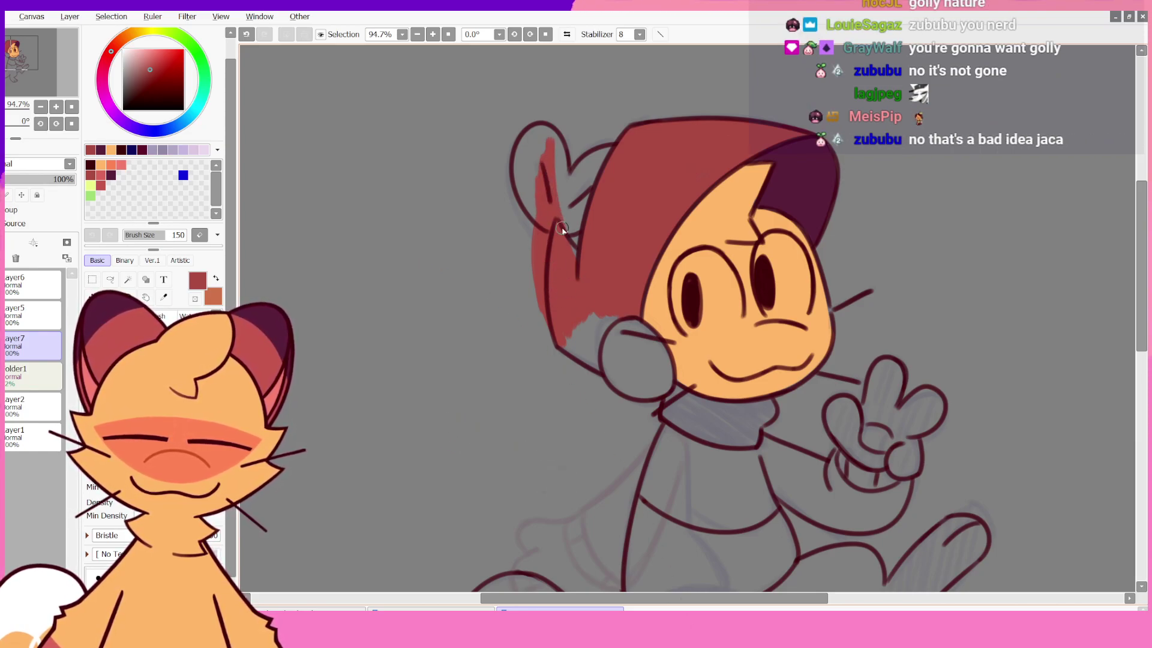
{"action": "mouse_move", "coordinate": [536, 162]}
{"action": "left_mouse_down"}
{"action": "mouse_move", "coordinate": [516, 273]}
{"action": "mouse_move", "coordinate": [534, 330]}
{"action": "left_mouse_up"}
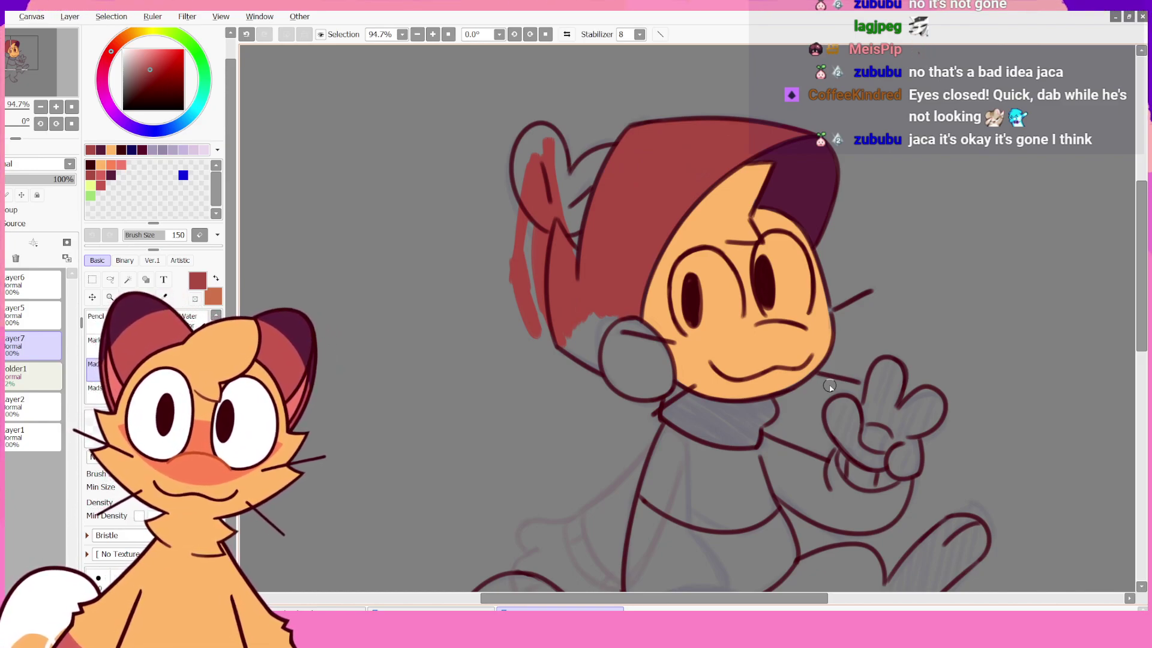
{"action": "key", "text": "ctrl+z"}
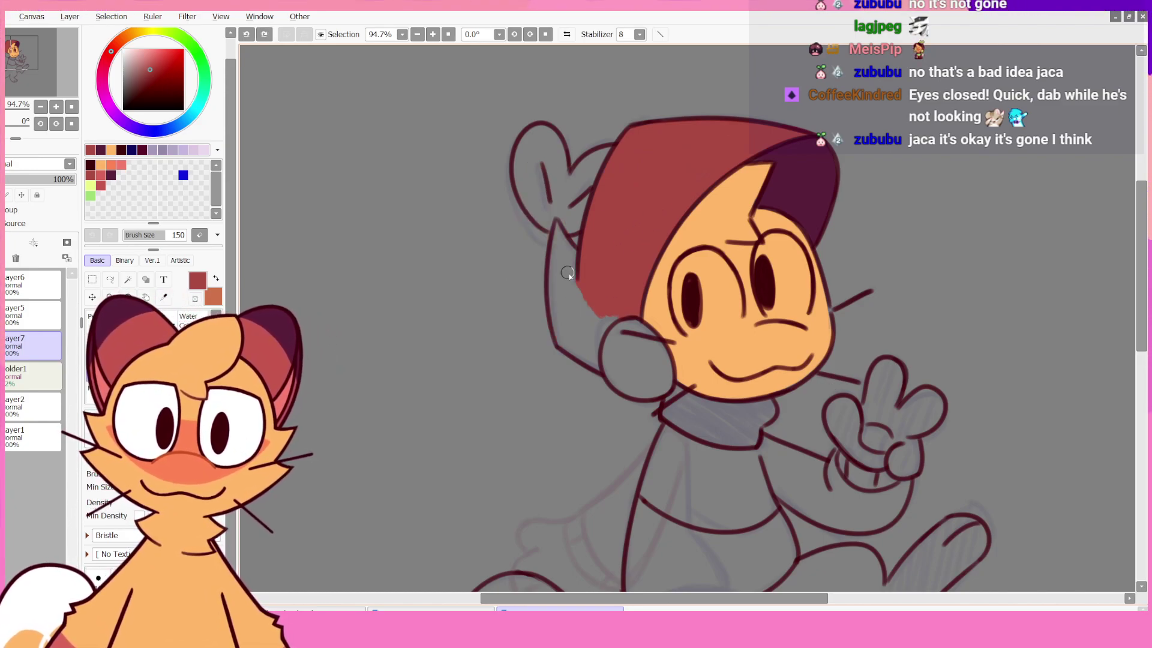
- Paint the pointed back section of the hood dark red, keeping the colour inside its outline down to the ear
{"action": "mouse_move", "coordinate": [568, 247]}
{"action": "left_mouse_down"}
{"action": "mouse_move", "coordinate": [558, 229]}
{"action": "mouse_move", "coordinate": [560, 294]}
{"action": "mouse_move", "coordinate": [555, 271]}
{"action": "left_mouse_up"}
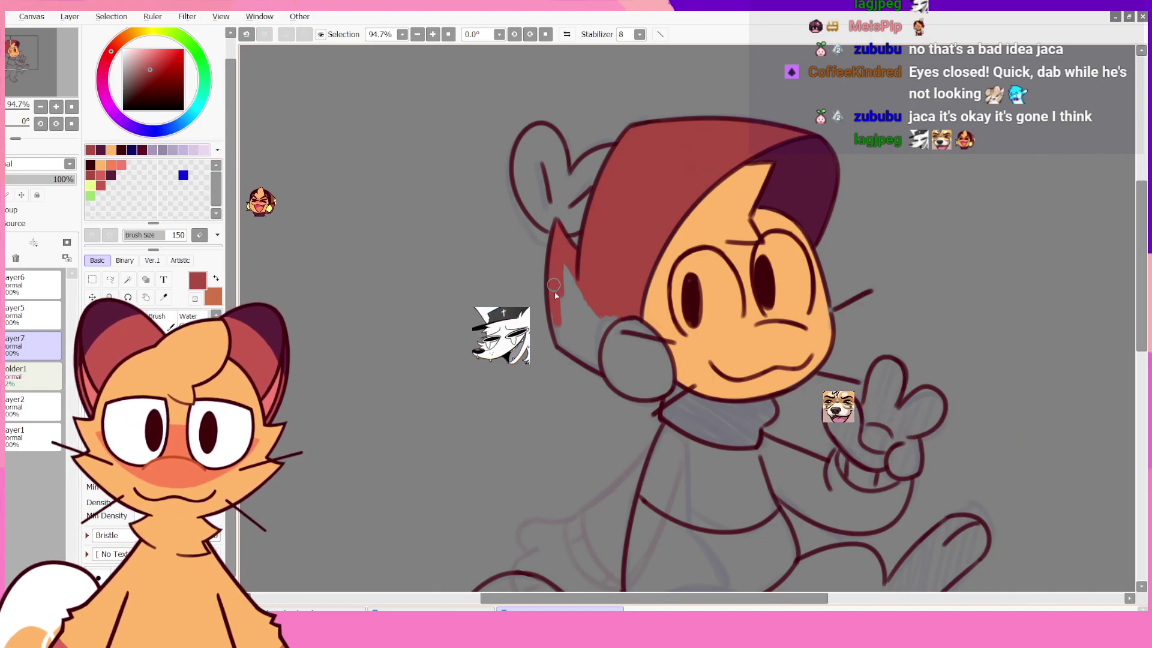
{"action": "mouse_move", "coordinate": [559, 324]}
{"action": "left_mouse_down"}
{"action": "mouse_move", "coordinate": [597, 367]}
{"action": "mouse_move", "coordinate": [614, 314]}
{"action": "left_mouse_up"}
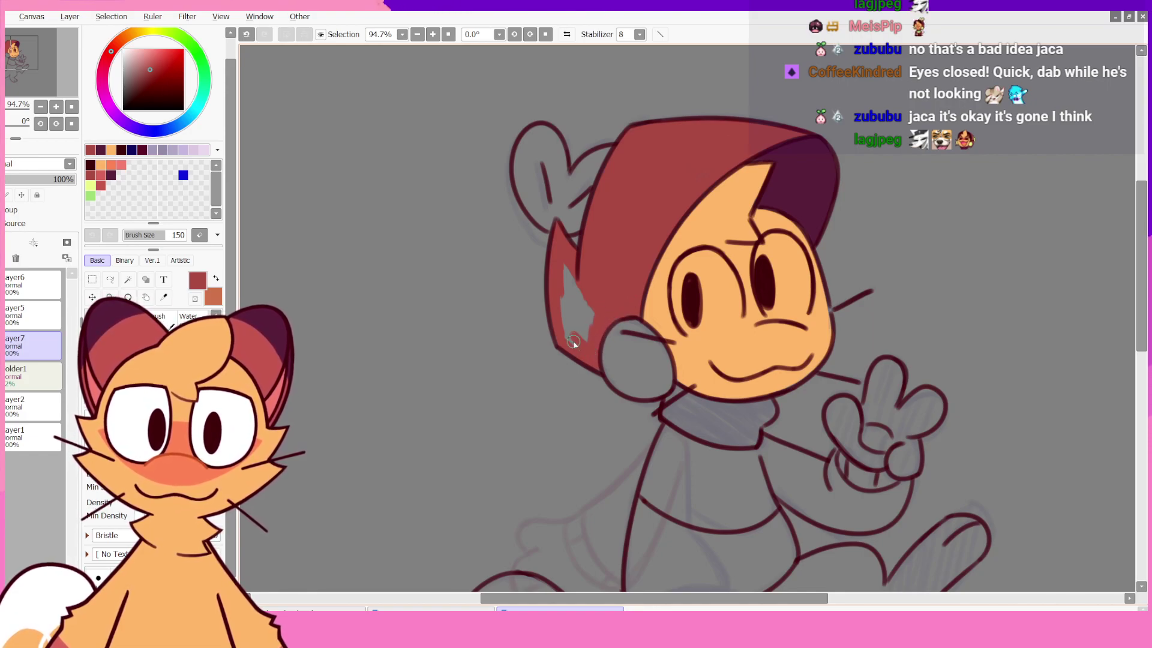
{"action": "mouse_move", "coordinate": [592, 358]}
{"action": "left_mouse_down"}
{"action": "mouse_move", "coordinate": [587, 309]}
{"action": "mouse_move", "coordinate": [577, 301]}
{"action": "mouse_move", "coordinate": [582, 342]}
{"action": "mouse_move", "coordinate": [559, 272]}
{"action": "left_mouse_up"}
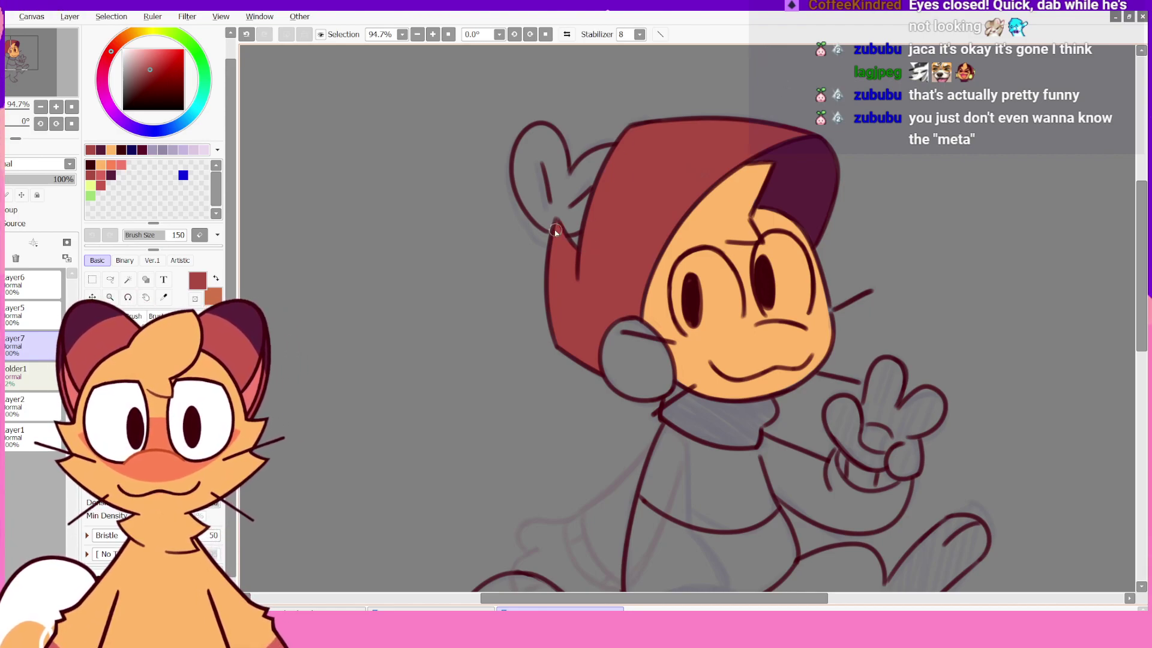
- Choose the light yellow-green swatch and paint the outer leaf-shaped lobe behind the hood
{"action": "left_click", "coordinate": [92, 185]}
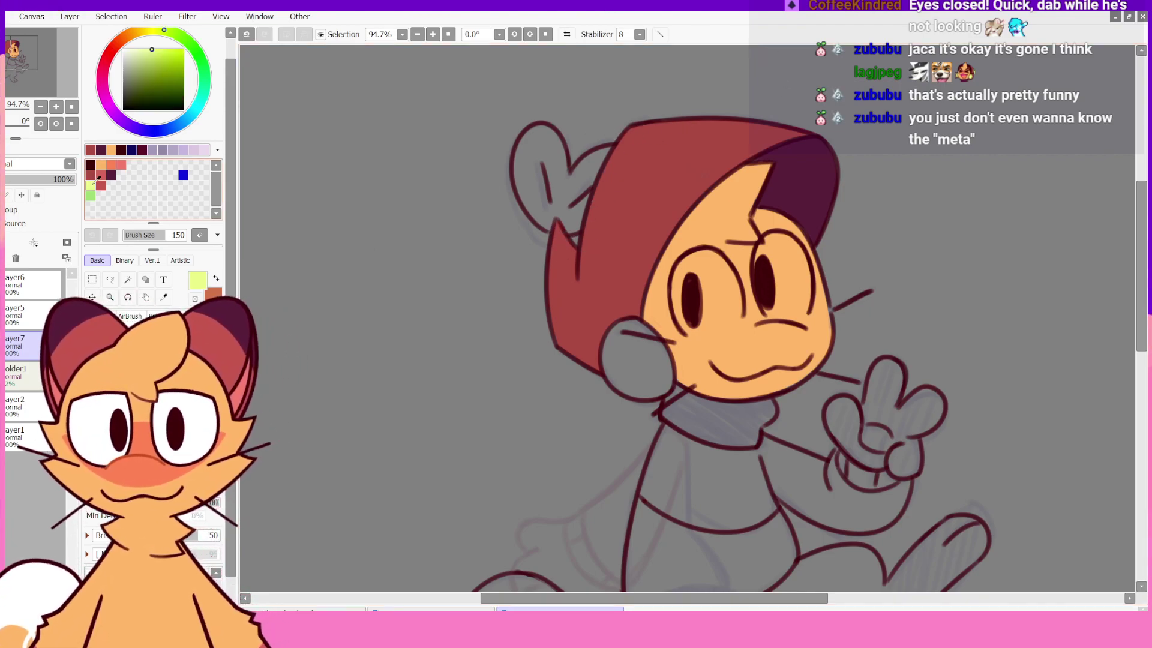
{"action": "left_click_drag", "start_coordinate": [549, 227], "coordinate": [568, 174]}
{"action": "key", "text": "ctrl+z"}
{"action": "mouse_move", "coordinate": [548, 223]}
{"action": "left_mouse_down"}
{"action": "mouse_move", "coordinate": [555, 201]}
{"action": "mouse_move", "coordinate": [550, 225]}
{"action": "mouse_move", "coordinate": [524, 185]}
{"action": "mouse_move", "coordinate": [545, 225]}
{"action": "mouse_move", "coordinate": [519, 178]}
{"action": "mouse_move", "coordinate": [541, 214]}
{"action": "mouse_move", "coordinate": [521, 183]}
{"action": "mouse_move", "coordinate": [529, 198]}
{"action": "mouse_move", "coordinate": [531, 133]}
{"action": "left_mouse_up"}
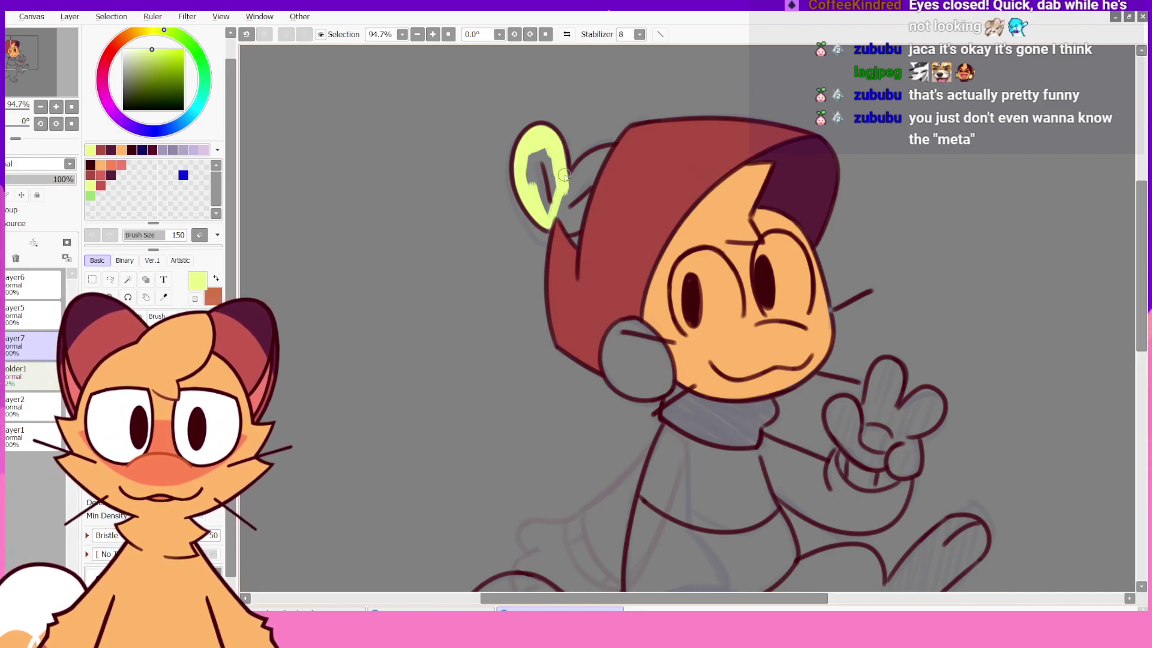
{"action": "mouse_move", "coordinate": [561, 185]}
{"action": "left_mouse_down"}
{"action": "mouse_move", "coordinate": [546, 146]}
{"action": "mouse_move", "coordinate": [549, 195]}
{"action": "mouse_move", "coordinate": [528, 149]}
{"action": "mouse_move", "coordinate": [531, 194]}
{"action": "mouse_move", "coordinate": [549, 204]}
{"action": "mouse_move", "coordinate": [554, 165]}
{"action": "mouse_move", "coordinate": [567, 219]}
{"action": "left_mouse_up"}
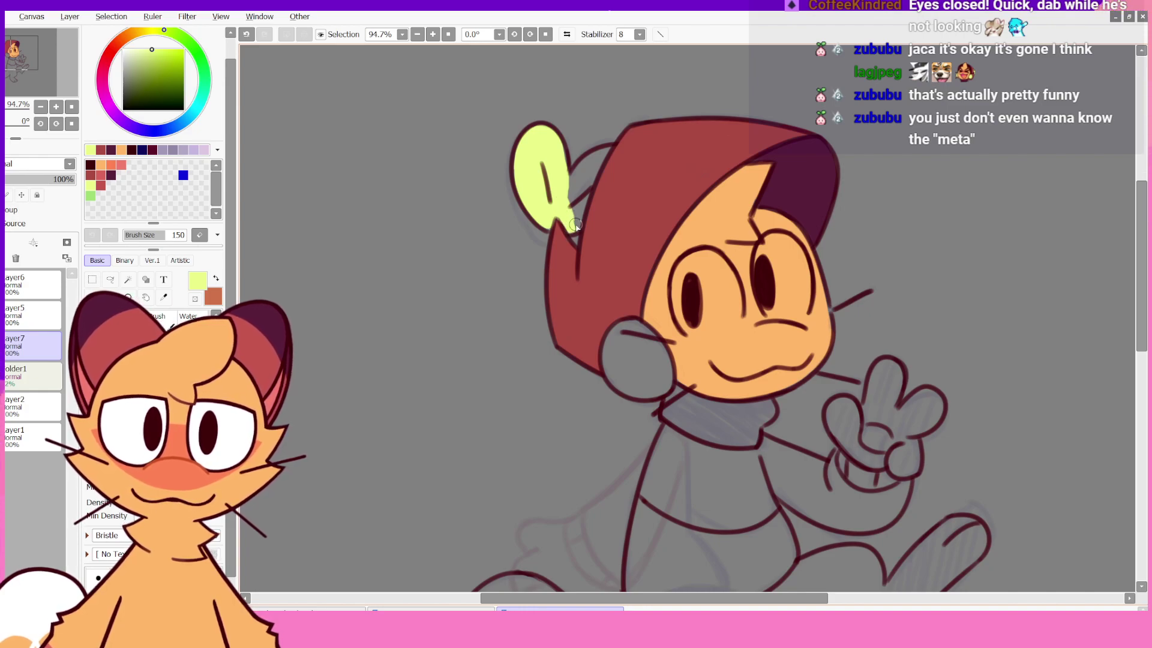
- Fill the inner leaf-shaped lobe and the round ear puff with light yellow-green, and check the drawing mirrored
{"action": "mouse_move", "coordinate": [575, 213]}
{"action": "left_mouse_down"}
{"action": "mouse_move", "coordinate": [610, 146]}
{"action": "mouse_move", "coordinate": [563, 192]}
{"action": "mouse_move", "coordinate": [588, 159]}
{"action": "mouse_move", "coordinate": [570, 211]}
{"action": "left_mouse_up"}
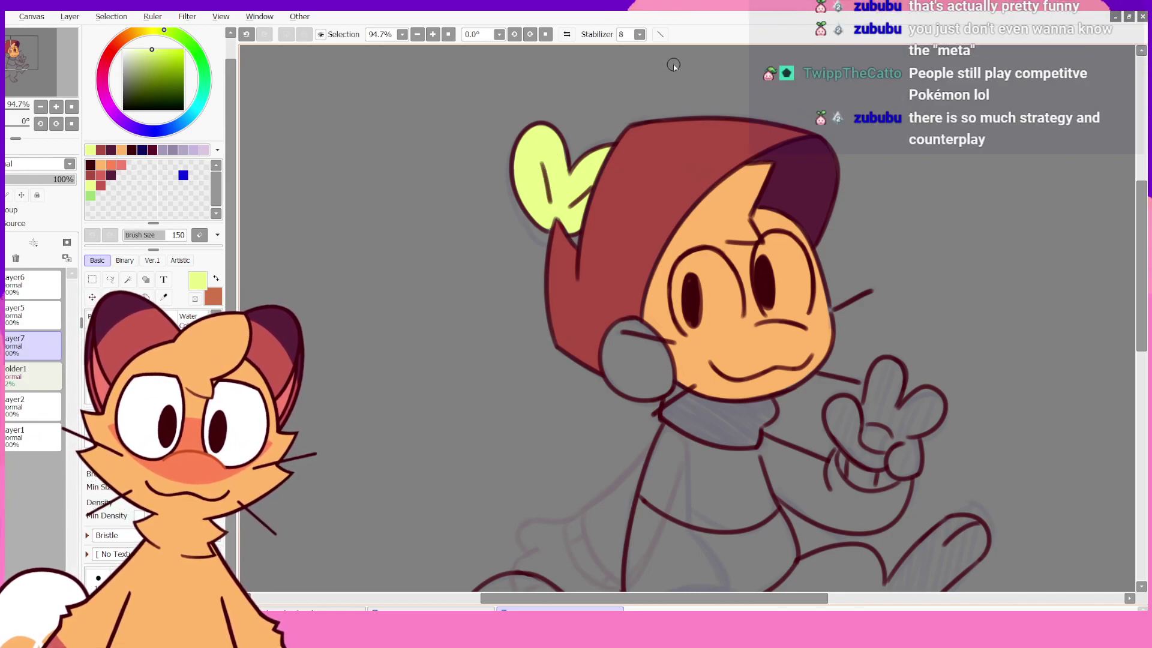
{"action": "mouse_move", "coordinate": [634, 324]}
{"action": "left_mouse_down"}
{"action": "mouse_move", "coordinate": [665, 373]}
{"action": "mouse_move", "coordinate": [660, 349]}
{"action": "mouse_move", "coordinate": [666, 390]}
{"action": "mouse_move", "coordinate": [661, 365]}
{"action": "mouse_move", "coordinate": [636, 388]}
{"action": "mouse_move", "coordinate": [657, 388]}
{"action": "mouse_move", "coordinate": [635, 394]}
{"action": "mouse_move", "coordinate": [658, 393]}
{"action": "mouse_move", "coordinate": [614, 380]}
{"action": "mouse_move", "coordinate": [633, 389]}
{"action": "mouse_move", "coordinate": [607, 361]}
{"action": "mouse_move", "coordinate": [613, 370]}
{"action": "mouse_move", "coordinate": [614, 334]}
{"action": "mouse_move", "coordinate": [611, 349]}
{"action": "mouse_move", "coordinate": [637, 325]}
{"action": "mouse_move", "coordinate": [623, 327]}
{"action": "mouse_move", "coordinate": [645, 331]}
{"action": "mouse_move", "coordinate": [631, 326]}
{"action": "mouse_move", "coordinate": [658, 360]}
{"action": "mouse_move", "coordinate": [626, 333]}
{"action": "mouse_move", "coordinate": [660, 375]}
{"action": "mouse_move", "coordinate": [625, 340]}
{"action": "mouse_move", "coordinate": [655, 380]}
{"action": "mouse_move", "coordinate": [632, 347]}
{"action": "mouse_move", "coordinate": [650, 380]}
{"action": "mouse_move", "coordinate": [612, 353]}
{"action": "mouse_move", "coordinate": [623, 378]}
{"action": "left_mouse_up"}
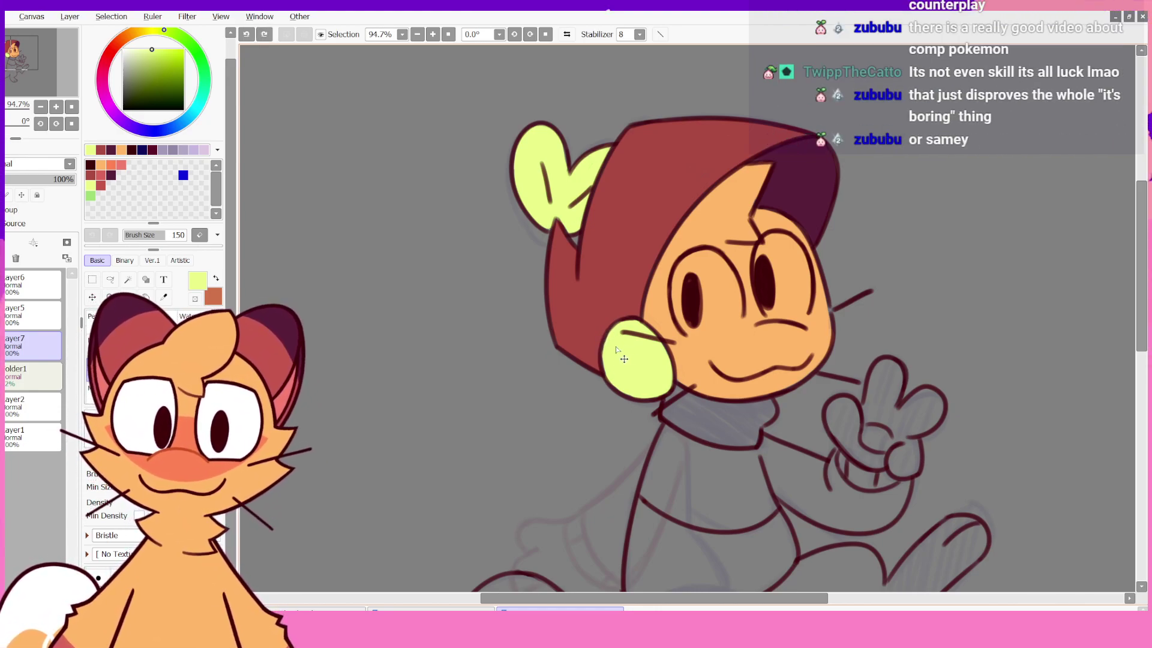
{"action": "key", "text": "ctrl+y"}
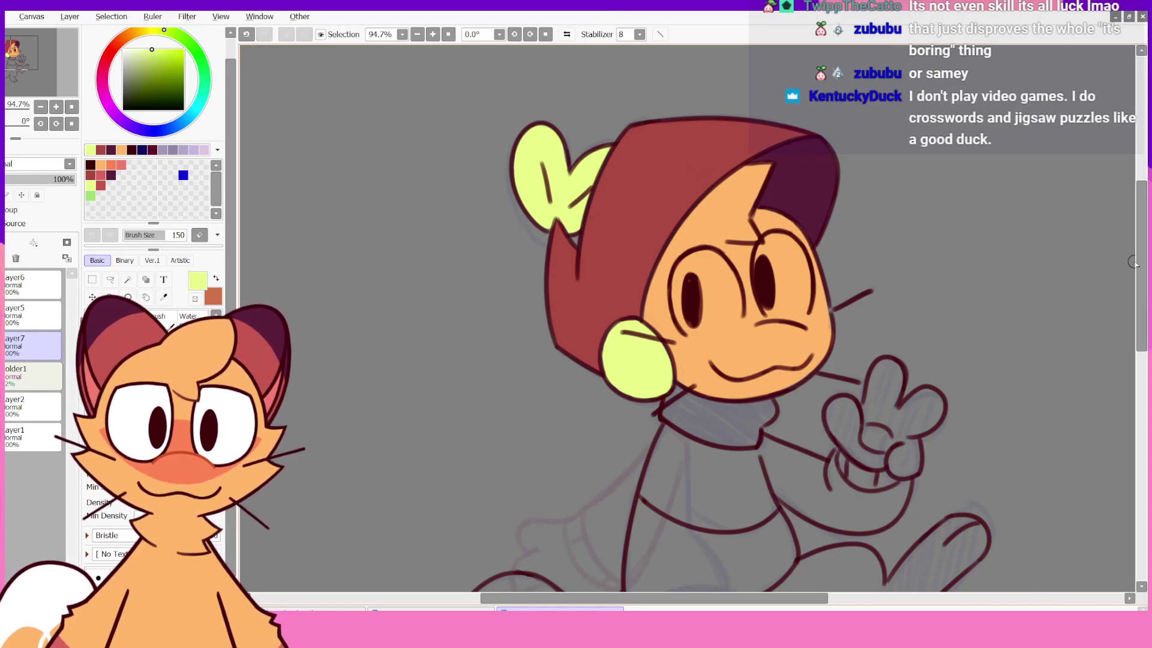
{"action": "scroll", "coordinate": [1132, 262], "scroll_direction": "down", "scroll_amount": 2}
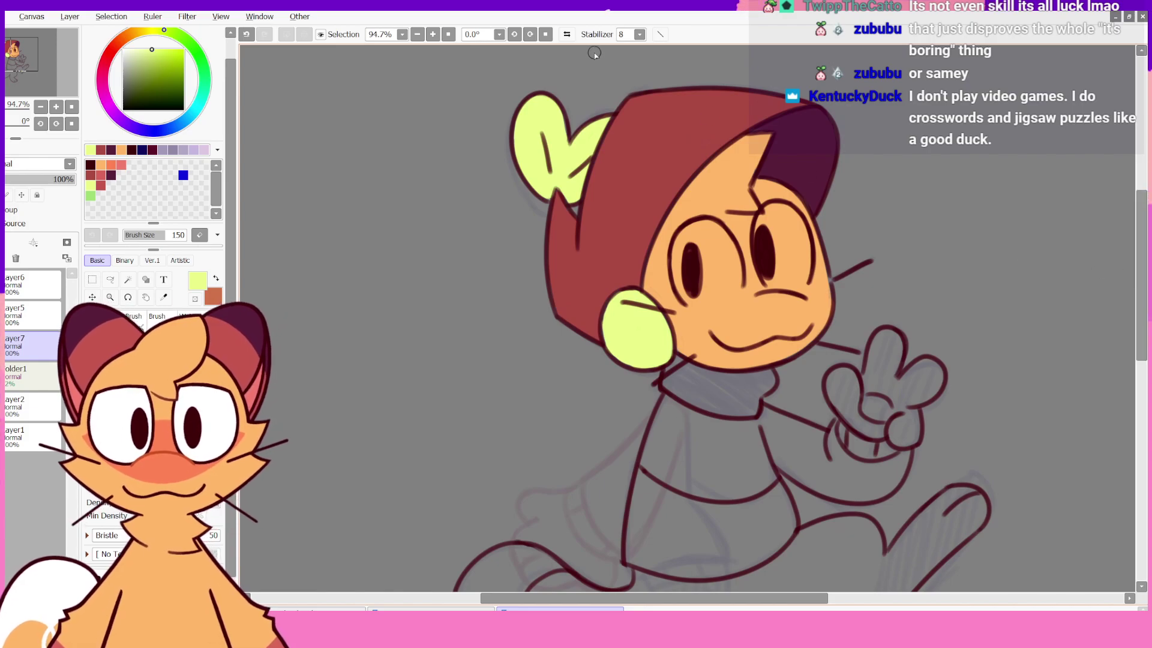
{"action": "key", "text": "h"}
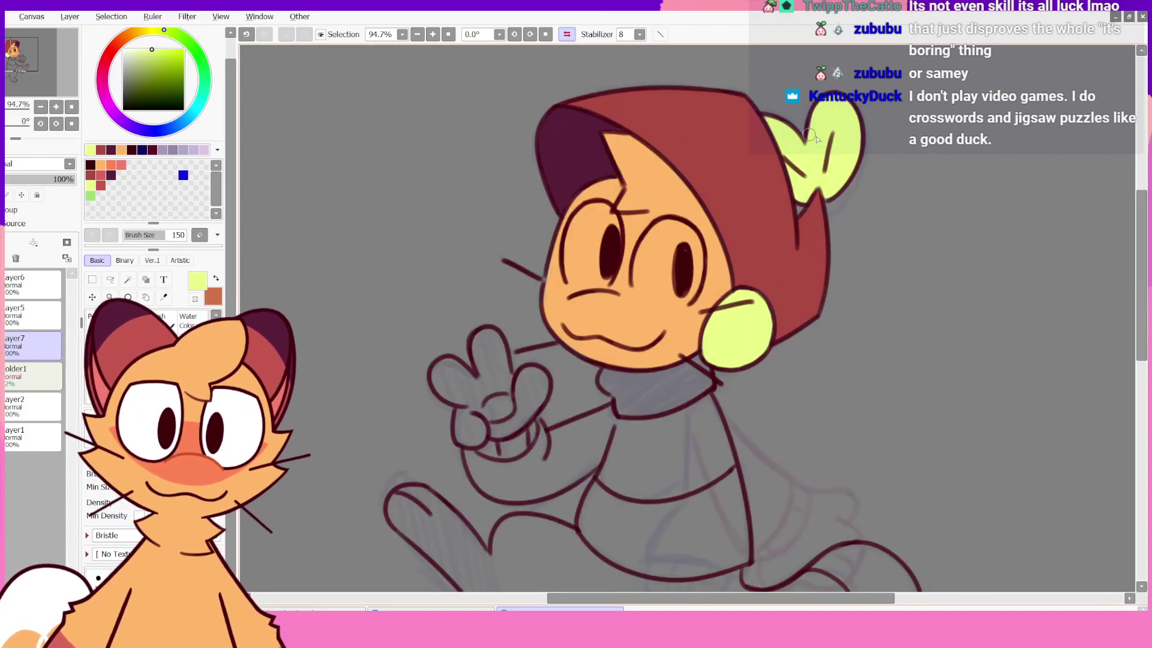
{"action": "key", "text": "h"}
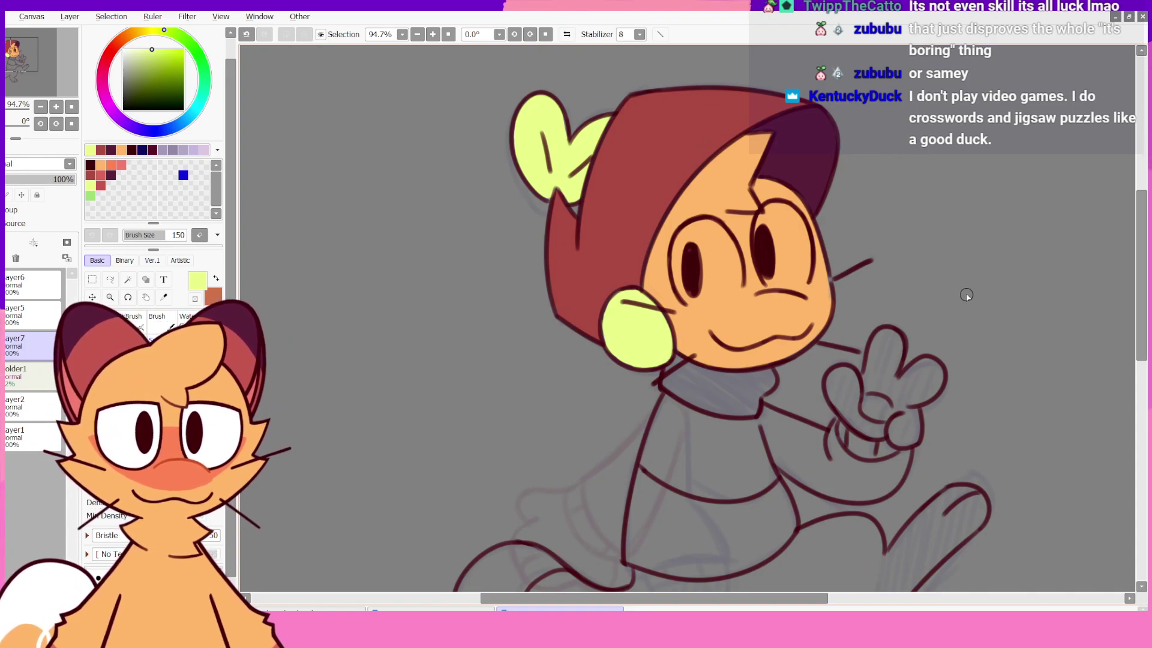
- Choose the dark purple swatch and paint the whole collar around the neck inside its outline
{"action": "scroll", "coordinate": [966, 294], "scroll_direction": "down", "scroll_amount": 3}
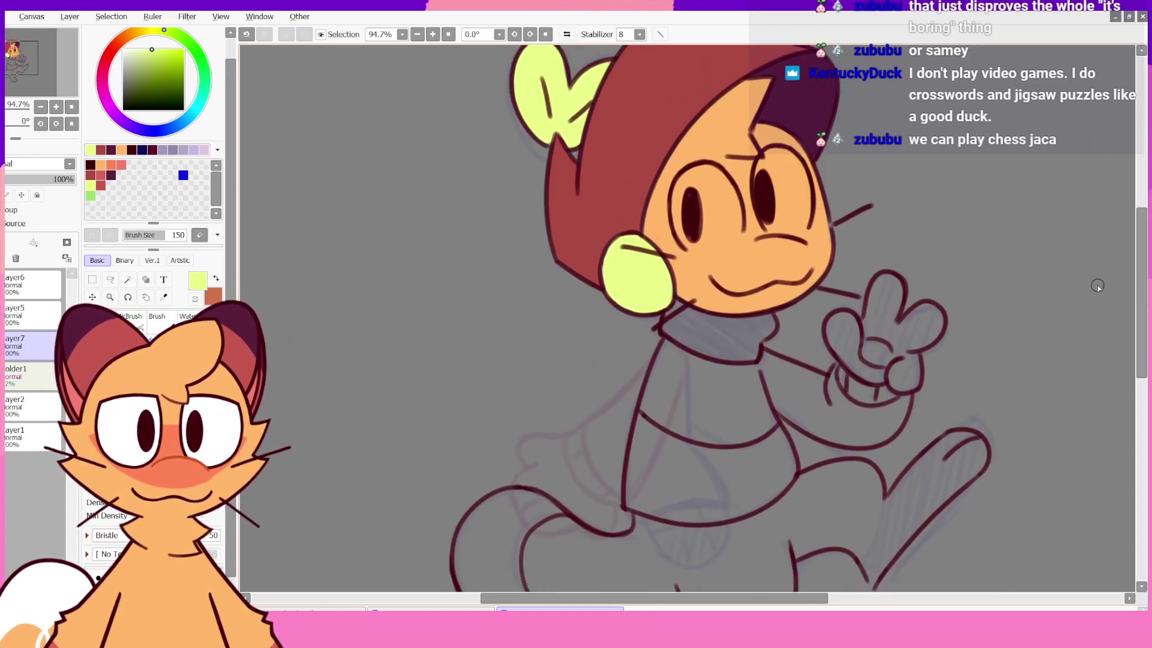
{"action": "left_click", "coordinate": [110, 174]}
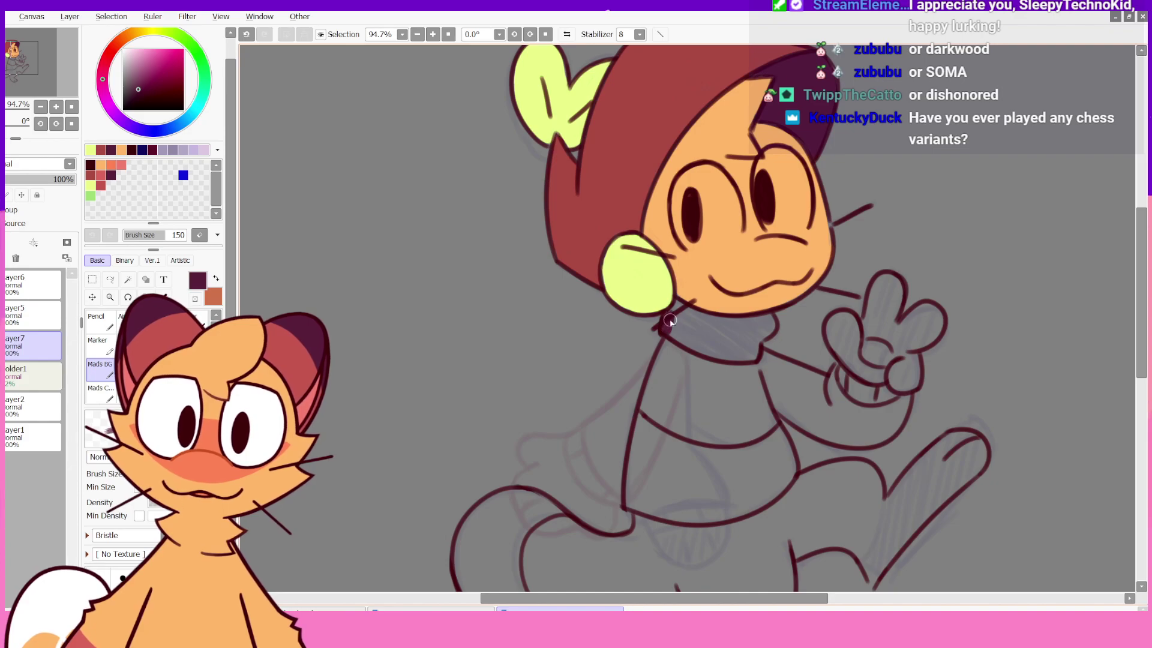
{"action": "mouse_move", "coordinate": [693, 347]}
{"action": "left_mouse_down"}
{"action": "mouse_move", "coordinate": [759, 348]}
{"action": "mouse_move", "coordinate": [742, 360]}
{"action": "mouse_move", "coordinate": [751, 356]}
{"action": "mouse_move", "coordinate": [754, 330]}
{"action": "mouse_move", "coordinate": [754, 355]}
{"action": "mouse_move", "coordinate": [755, 318]}
{"action": "left_mouse_up"}
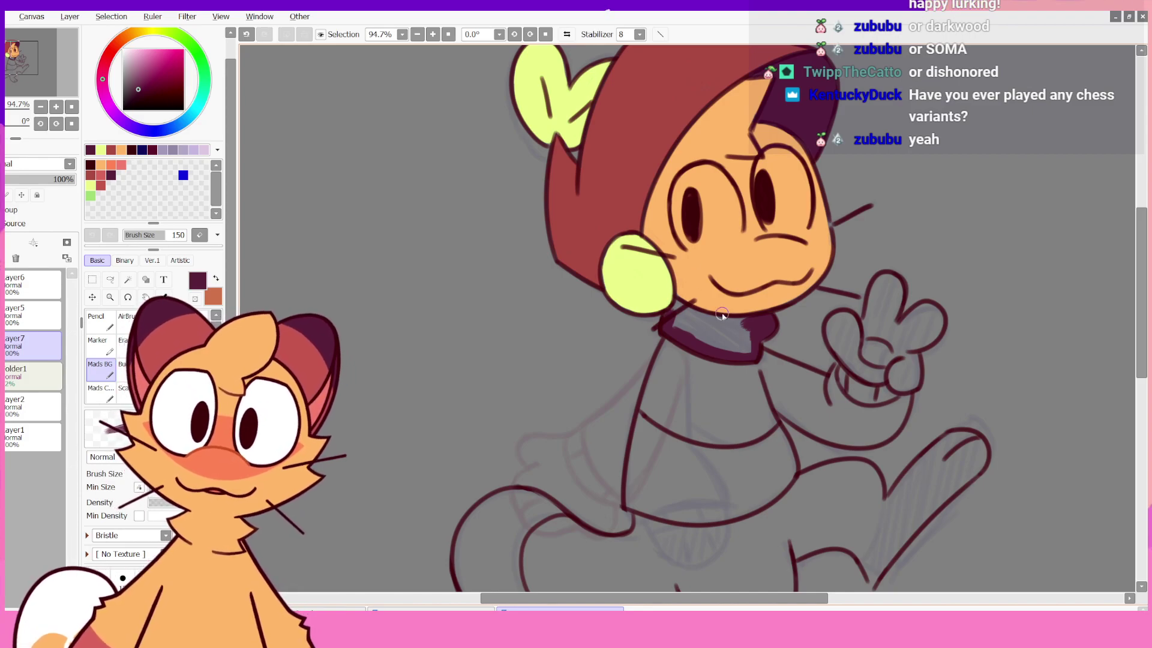
{"action": "mouse_move", "coordinate": [722, 314]}
{"action": "left_mouse_down"}
{"action": "mouse_move", "coordinate": [749, 353]}
{"action": "mouse_move", "coordinate": [752, 332]}
{"action": "mouse_move", "coordinate": [723, 346]}
{"action": "mouse_move", "coordinate": [751, 336]}
{"action": "mouse_move", "coordinate": [752, 322]}
{"action": "mouse_move", "coordinate": [694, 318]}
{"action": "mouse_move", "coordinate": [709, 339]}
{"action": "mouse_move", "coordinate": [677, 310]}
{"action": "left_mouse_up"}
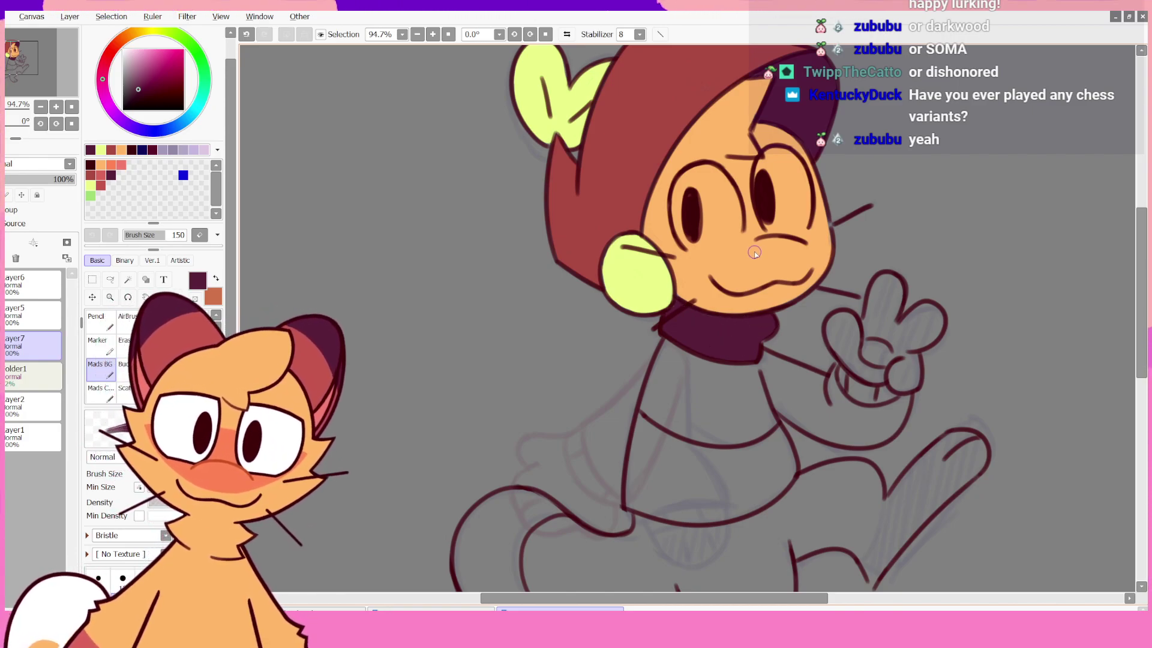
- Sample the face's orange and touch up the lower cheek beside the round ear puff
{"action": "left_click", "coordinate": [703, 280], "text": "alt"}
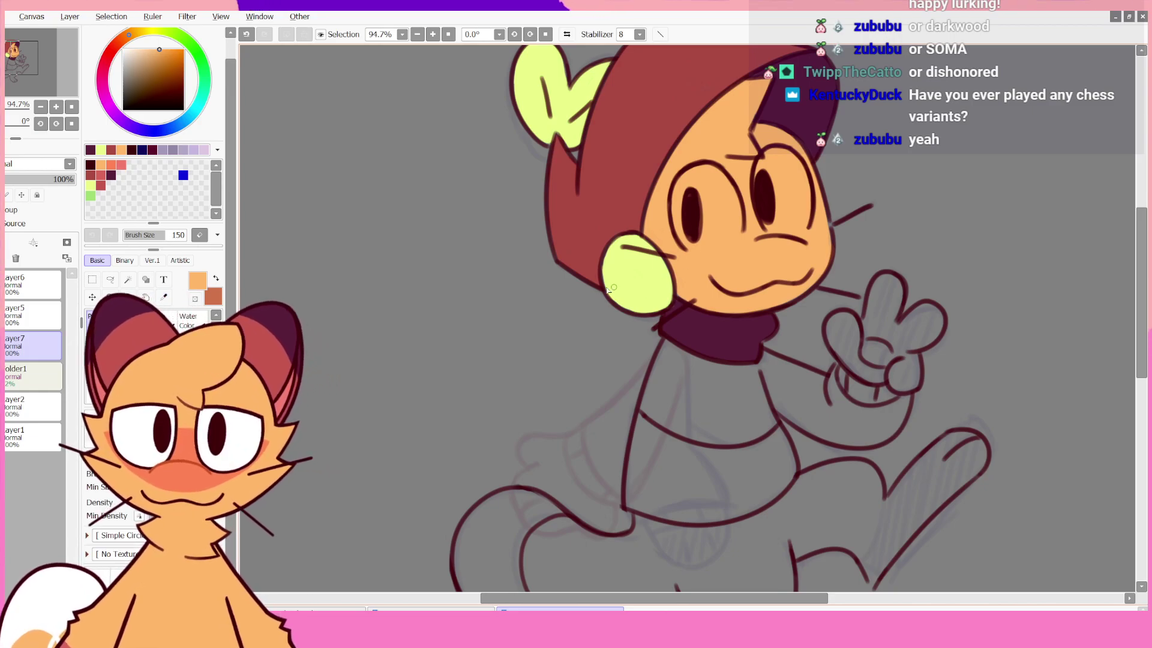
{"action": "key", "text": "b"}
{"action": "left_click_drag", "start_coordinate": [680, 280], "coordinate": [689, 297]}
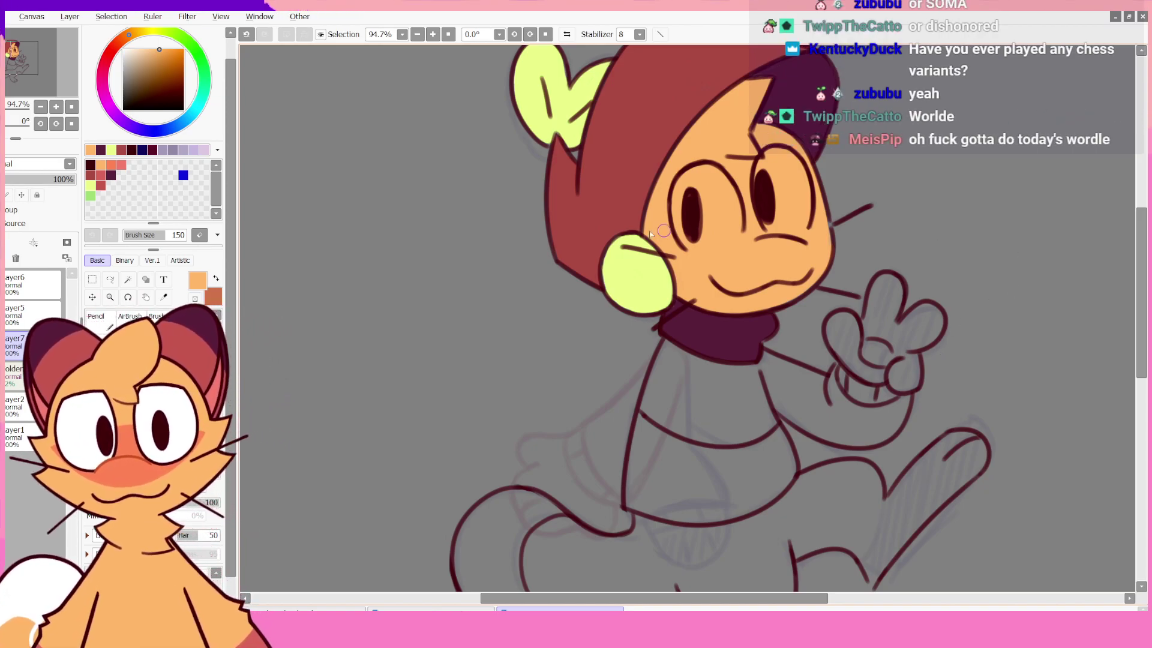
- Choose the light green swatch and fill the sweater's upper chest section, from the collar down to the curved stripe line
{"action": "left_click", "coordinate": [93, 193]}
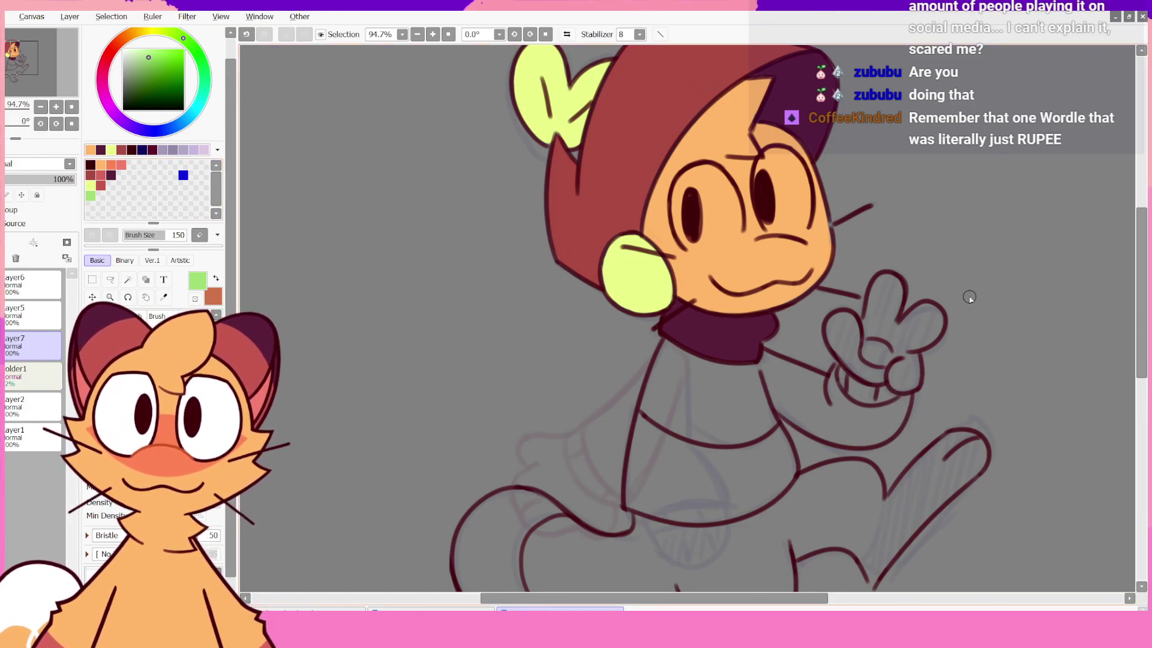
{"action": "scroll", "coordinate": [1138, 311], "scroll_direction": "down", "scroll_amount": 3}
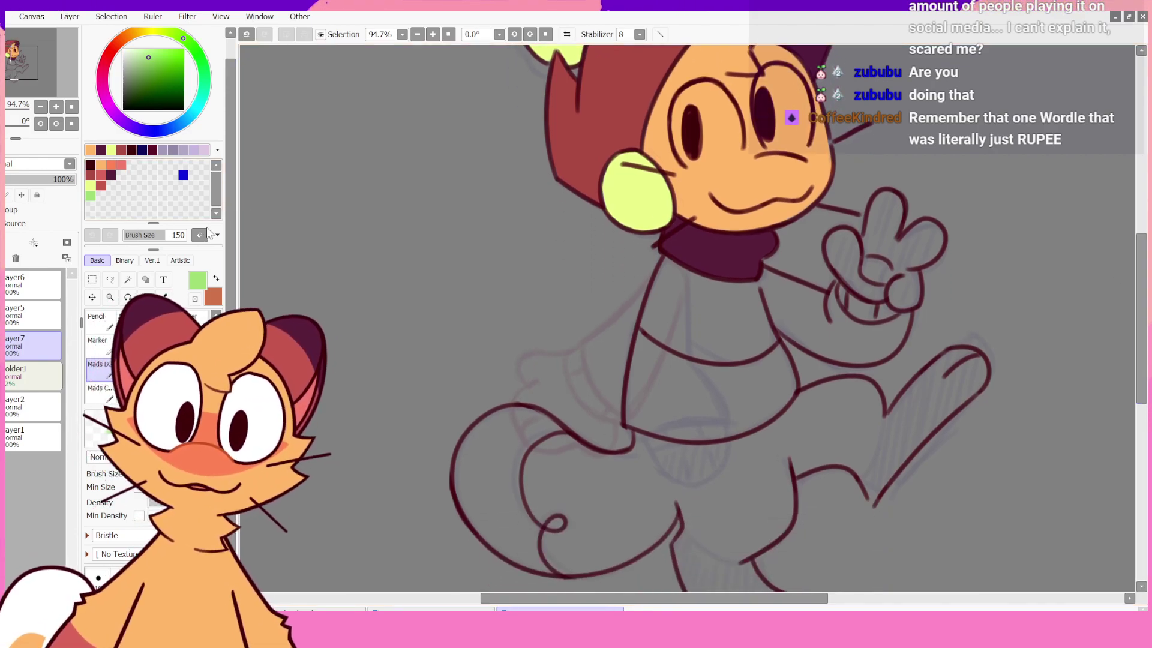
{"action": "mouse_move", "coordinate": [664, 265]}
{"action": "left_mouse_down"}
{"action": "mouse_move", "coordinate": [659, 294]}
{"action": "mouse_move", "coordinate": [667, 264]}
{"action": "mouse_move", "coordinate": [648, 315]}
{"action": "mouse_move", "coordinate": [664, 339]}
{"action": "mouse_move", "coordinate": [653, 324]}
{"action": "mouse_move", "coordinate": [691, 352]}
{"action": "mouse_move", "coordinate": [676, 343]}
{"action": "mouse_move", "coordinate": [748, 354]}
{"action": "mouse_move", "coordinate": [775, 325]}
{"action": "mouse_move", "coordinate": [765, 319]}
{"action": "mouse_move", "coordinate": [769, 336]}
{"action": "mouse_move", "coordinate": [750, 288]}
{"action": "mouse_move", "coordinate": [756, 340]}
{"action": "mouse_move", "coordinate": [699, 341]}
{"action": "mouse_move", "coordinate": [721, 344]}
{"action": "mouse_move", "coordinate": [676, 325]}
{"action": "mouse_move", "coordinate": [756, 324]}
{"action": "left_mouse_up"}
{"action": "mouse_move", "coordinate": [677, 327]}
{"action": "left_mouse_down"}
{"action": "mouse_move", "coordinate": [666, 285]}
{"action": "mouse_move", "coordinate": [672, 324]}
{"action": "mouse_move", "coordinate": [661, 300]}
{"action": "mouse_move", "coordinate": [658, 321]}
{"action": "mouse_move", "coordinate": [683, 307]}
{"action": "mouse_move", "coordinate": [698, 332]}
{"action": "mouse_move", "coordinate": [741, 328]}
{"action": "left_mouse_up"}
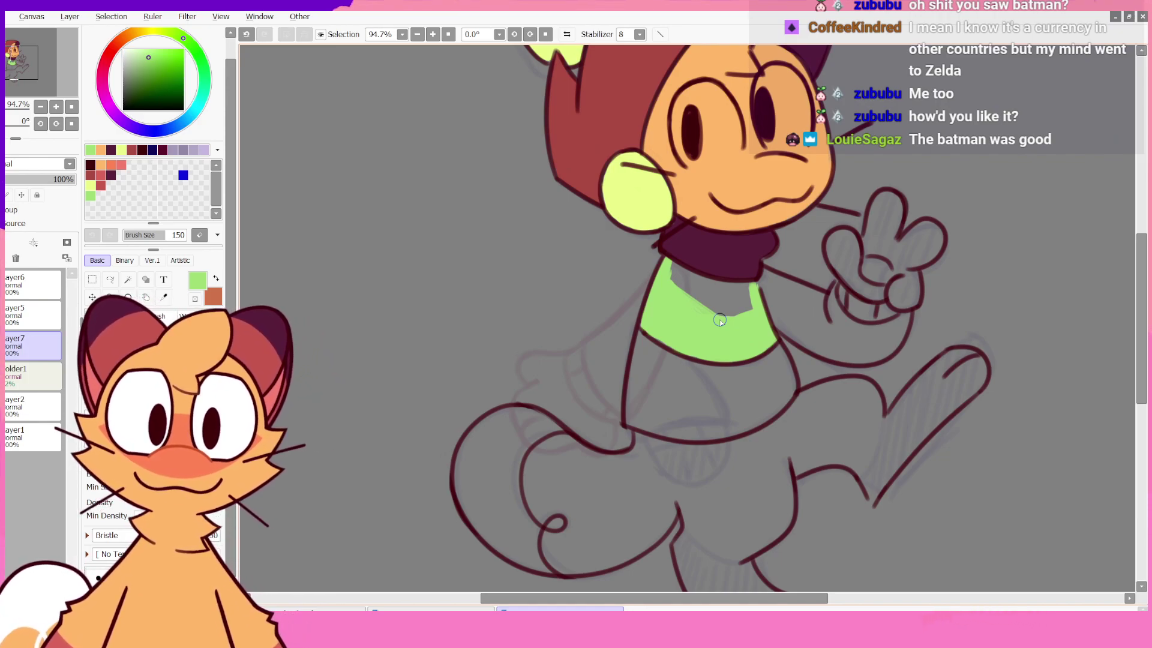
{"action": "mouse_move", "coordinate": [687, 291]}
{"action": "left_mouse_down"}
{"action": "mouse_move", "coordinate": [710, 321]}
{"action": "mouse_move", "coordinate": [744, 318]}
{"action": "mouse_move", "coordinate": [756, 309]}
{"action": "mouse_move", "coordinate": [734, 308]}
{"action": "mouse_move", "coordinate": [751, 297]}
{"action": "mouse_move", "coordinate": [718, 303]}
{"action": "mouse_move", "coordinate": [751, 288]}
{"action": "mouse_move", "coordinate": [705, 302]}
{"action": "mouse_move", "coordinate": [745, 296]}
{"action": "left_mouse_up"}
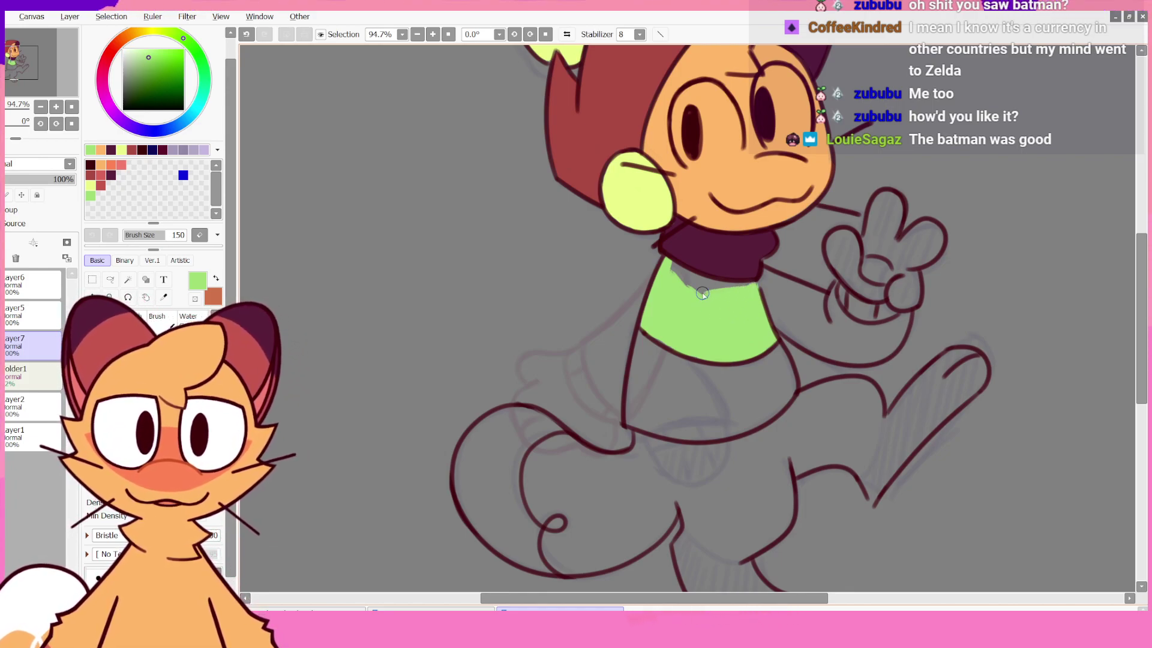
{"action": "left_click_drag", "start_coordinate": [685, 276], "coordinate": [675, 268]}
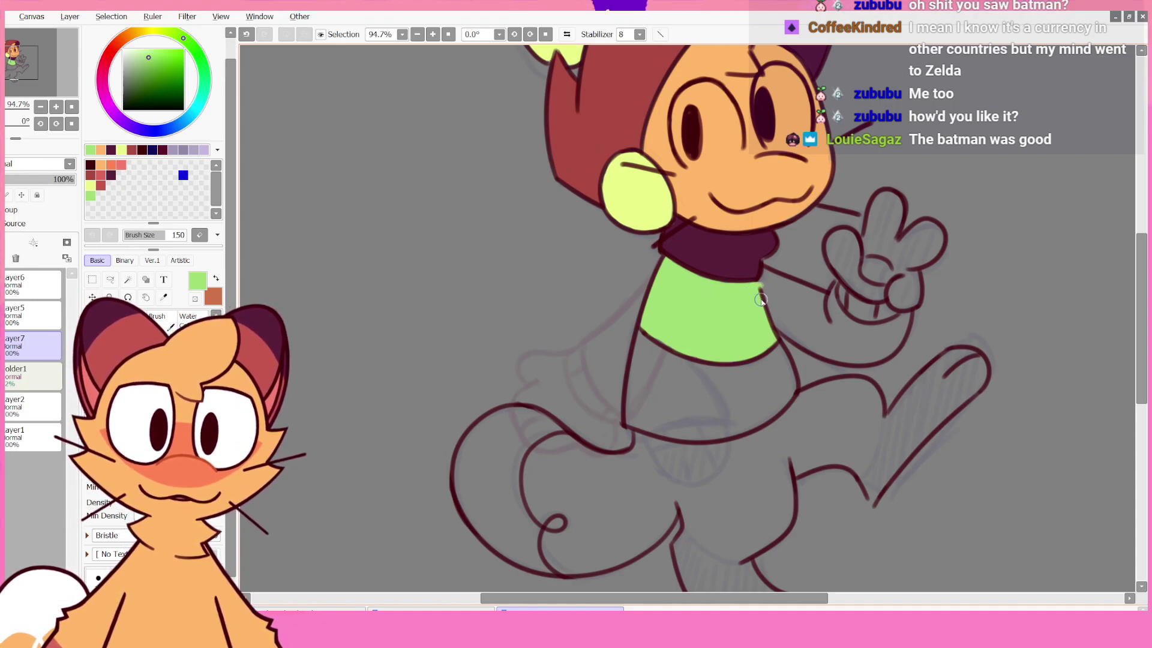
- Paint the sleeve of the raised arm light green, from the shoulder to the cuff below the hand
{"action": "mouse_move", "coordinate": [758, 293]}
{"action": "left_mouse_down"}
{"action": "mouse_move", "coordinate": [771, 281]}
{"action": "mouse_move", "coordinate": [789, 312]}
{"action": "mouse_move", "coordinate": [780, 327]}
{"action": "mouse_move", "coordinate": [783, 318]}
{"action": "mouse_move", "coordinate": [822, 348]}
{"action": "mouse_move", "coordinate": [817, 314]}
{"action": "left_mouse_up"}
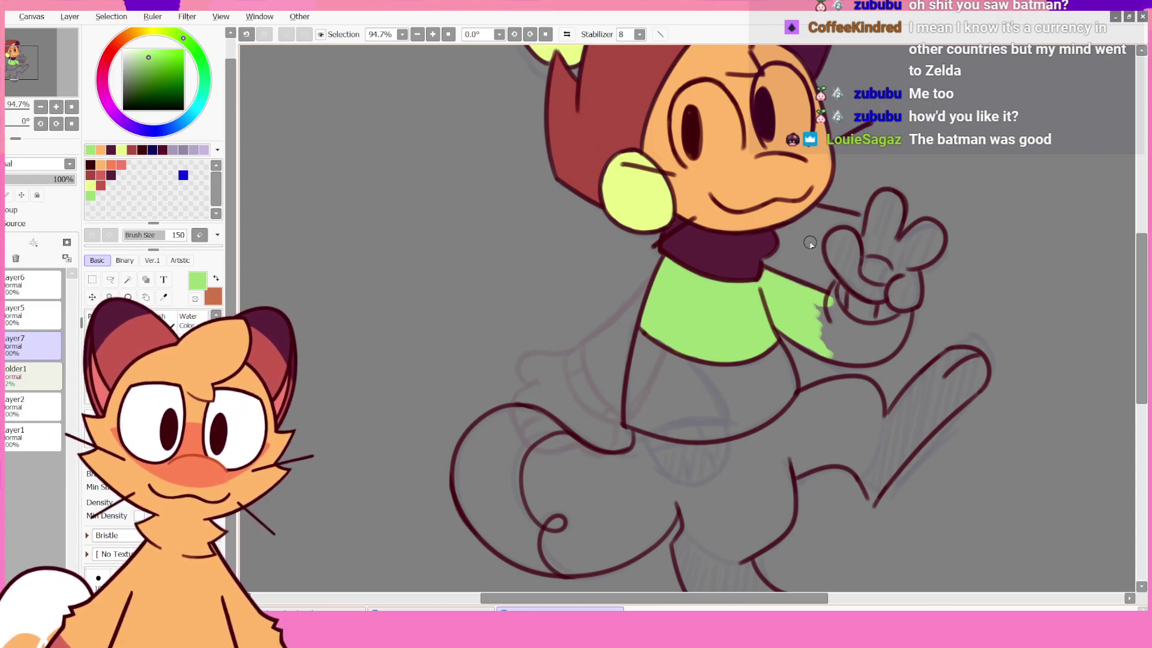
{"action": "mouse_move", "coordinate": [822, 303]}
{"action": "left_mouse_down"}
{"action": "mouse_move", "coordinate": [829, 336]}
{"action": "mouse_move", "coordinate": [839, 324]}
{"action": "left_mouse_up"}
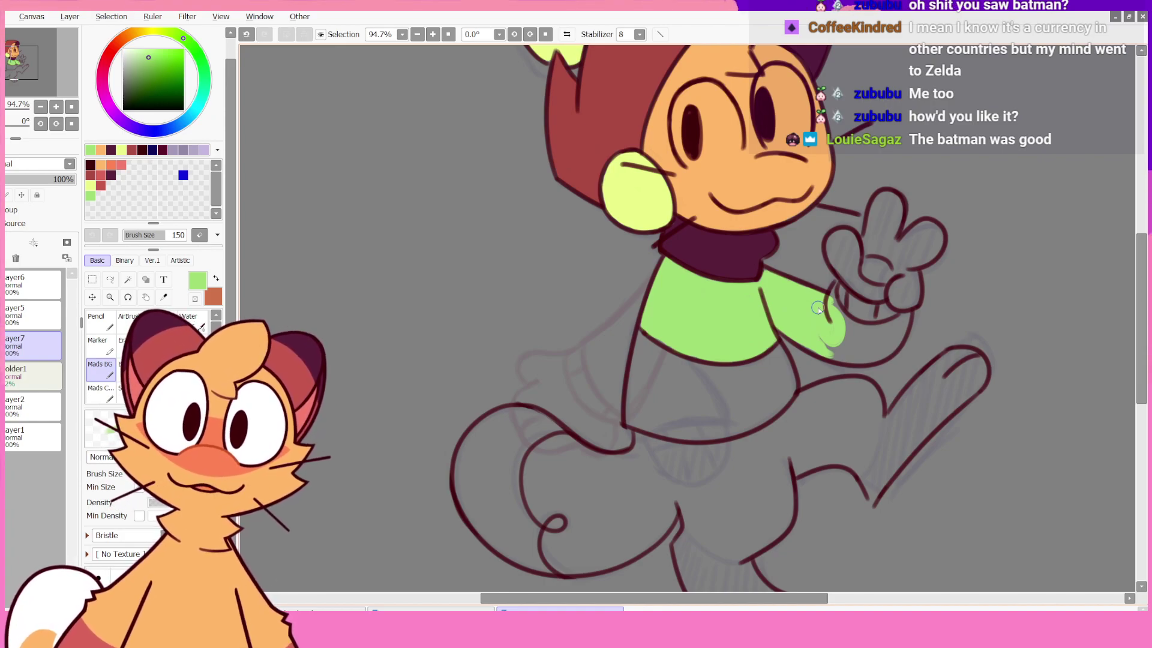
{"action": "mouse_move", "coordinate": [818, 310]}
{"action": "left_mouse_down"}
{"action": "mouse_move", "coordinate": [835, 345]}
{"action": "mouse_move", "coordinate": [822, 349]}
{"action": "left_mouse_up"}
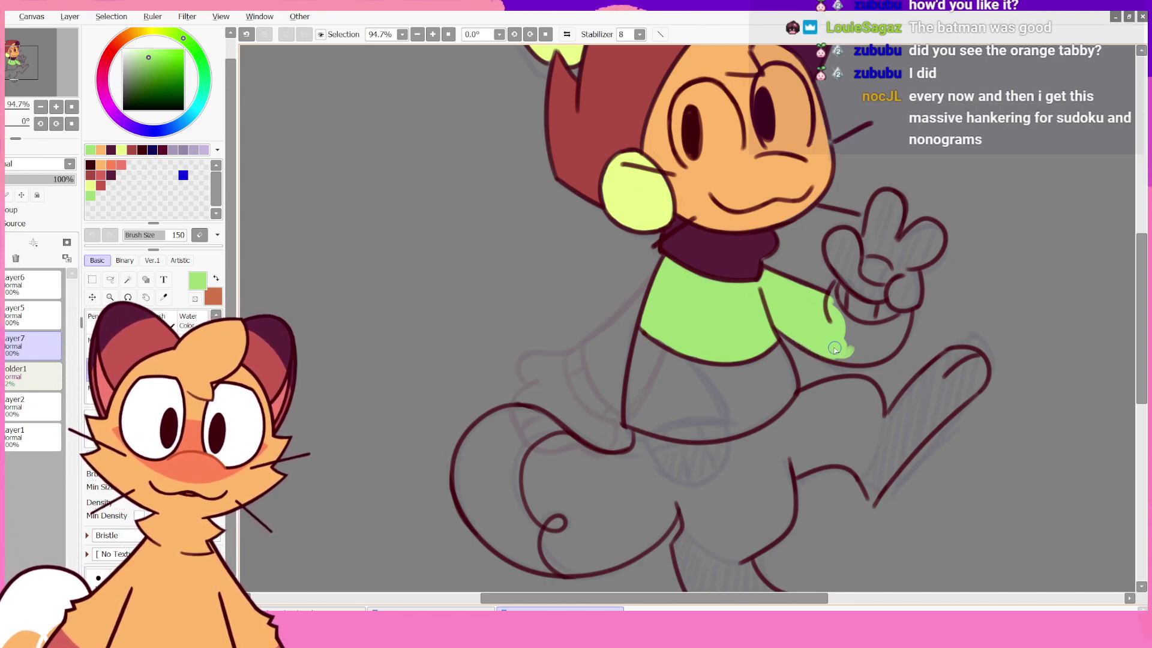
{"action": "mouse_move", "coordinate": [850, 349]}
{"action": "left_mouse_down"}
{"action": "mouse_move", "coordinate": [876, 356]}
{"action": "mouse_move", "coordinate": [838, 356]}
{"action": "mouse_move", "coordinate": [876, 354]}
{"action": "mouse_move", "coordinate": [832, 352]}
{"action": "mouse_move", "coordinate": [879, 346]}
{"action": "mouse_move", "coordinate": [875, 355]}
{"action": "mouse_move", "coordinate": [895, 339]}
{"action": "mouse_move", "coordinate": [883, 355]}
{"action": "mouse_move", "coordinate": [903, 323]}
{"action": "mouse_move", "coordinate": [902, 333]}
{"action": "mouse_move", "coordinate": [896, 318]}
{"action": "mouse_move", "coordinate": [915, 315]}
{"action": "mouse_move", "coordinate": [889, 344]}
{"action": "mouse_move", "coordinate": [849, 348]}
{"action": "mouse_move", "coordinate": [883, 341]}
{"action": "mouse_move", "coordinate": [899, 320]}
{"action": "mouse_move", "coordinate": [845, 327]}
{"action": "mouse_move", "coordinate": [881, 328]}
{"action": "mouse_move", "coordinate": [850, 324]}
{"action": "mouse_move", "coordinate": [835, 294]}
{"action": "mouse_move", "coordinate": [833, 306]}
{"action": "mouse_move", "coordinate": [837, 289]}
{"action": "mouse_move", "coordinate": [869, 325]}
{"action": "mouse_move", "coordinate": [857, 306]}
{"action": "mouse_move", "coordinate": [895, 296]}
{"action": "mouse_move", "coordinate": [880, 317]}
{"action": "mouse_move", "coordinate": [853, 316]}
{"action": "mouse_move", "coordinate": [891, 321]}
{"action": "left_mouse_up"}
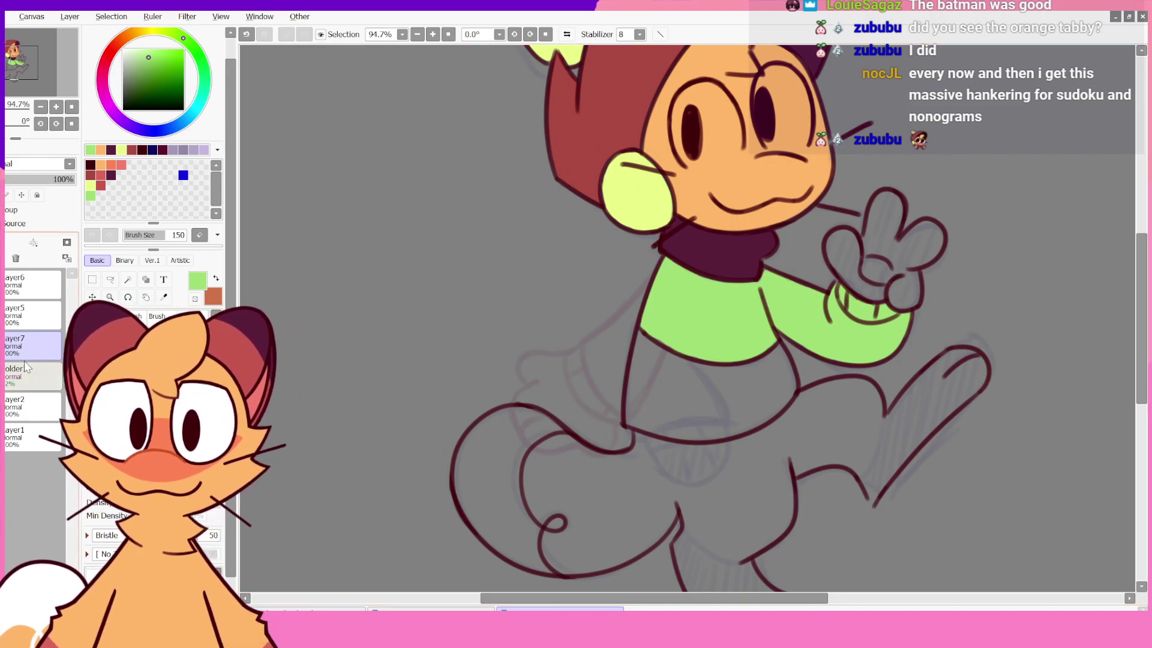
- Choose the lighter red swatch and paint the raised hand, covering the palm, thumb and all fingers inside their outlines
{"action": "left_click", "coordinate": [103, 174]}
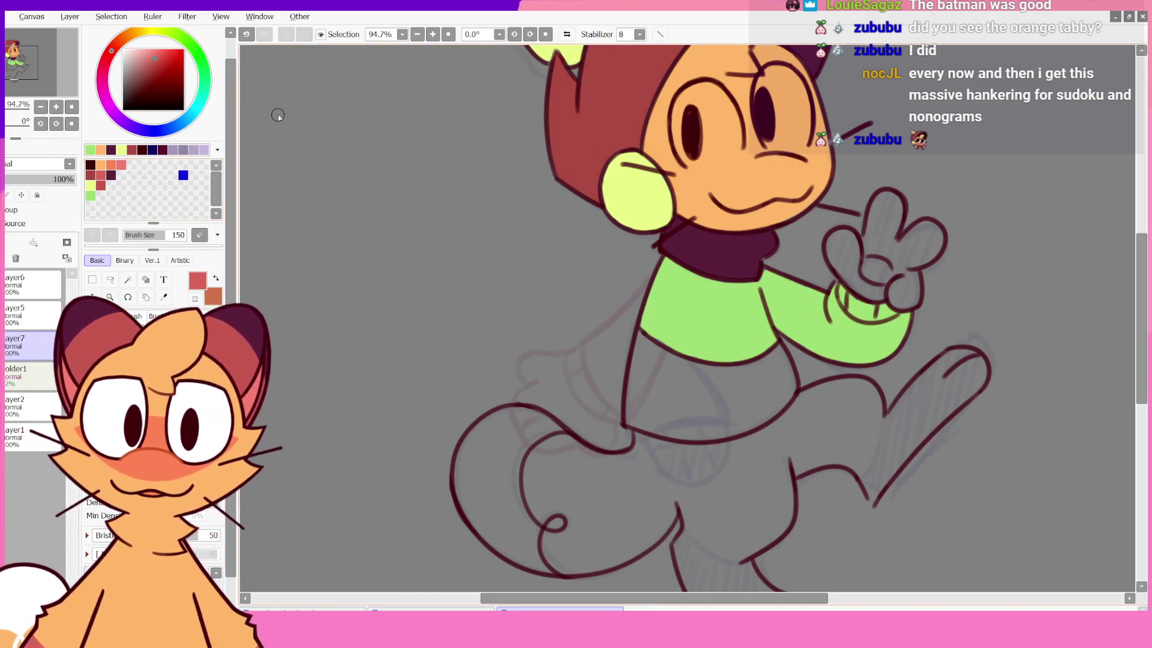
{"action": "left_click_drag", "start_coordinate": [853, 264], "coordinate": [861, 259]}
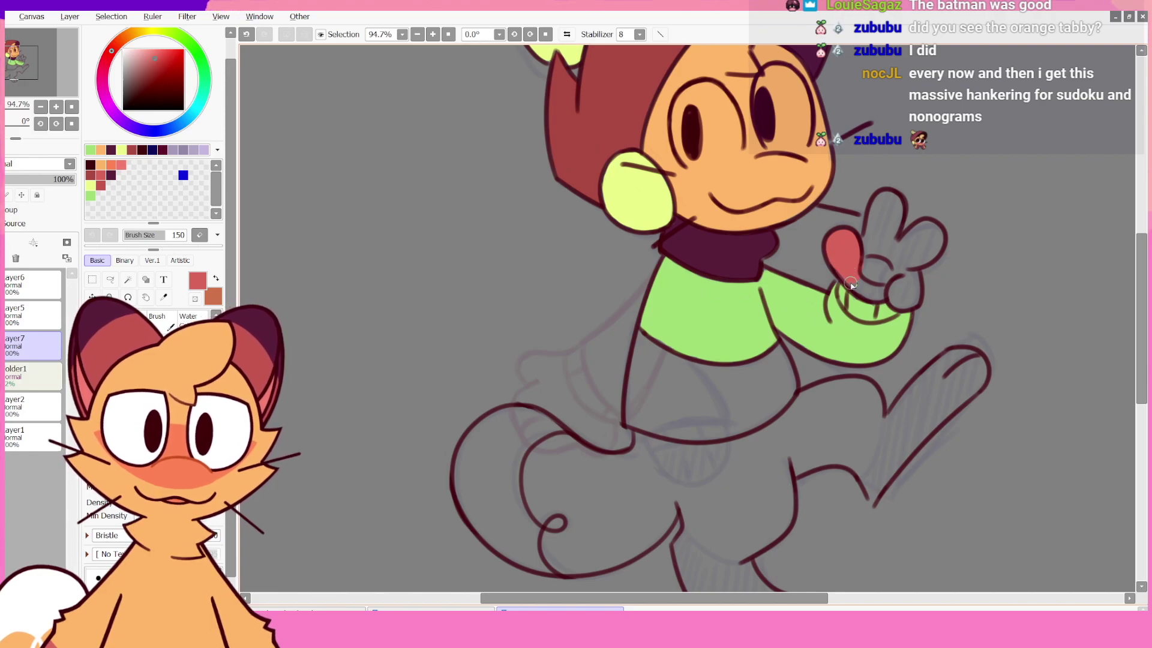
{"action": "left_click_drag", "start_coordinate": [834, 249], "coordinate": [878, 294]}
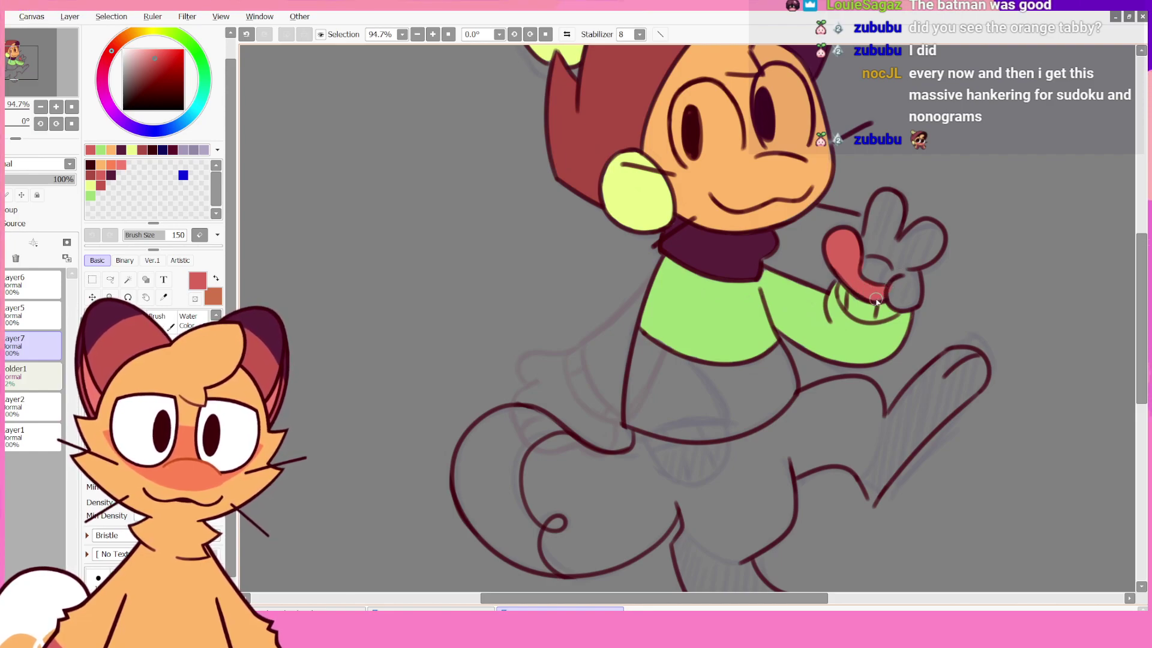
{"action": "mouse_move", "coordinate": [889, 293]}
{"action": "left_mouse_down"}
{"action": "mouse_move", "coordinate": [913, 266]}
{"action": "mouse_move", "coordinate": [915, 287]}
{"action": "mouse_move", "coordinate": [900, 262]}
{"action": "mouse_move", "coordinate": [877, 280]}
{"action": "mouse_move", "coordinate": [888, 254]}
{"action": "mouse_move", "coordinate": [869, 278]}
{"action": "mouse_move", "coordinate": [870, 252]}
{"action": "left_mouse_up"}
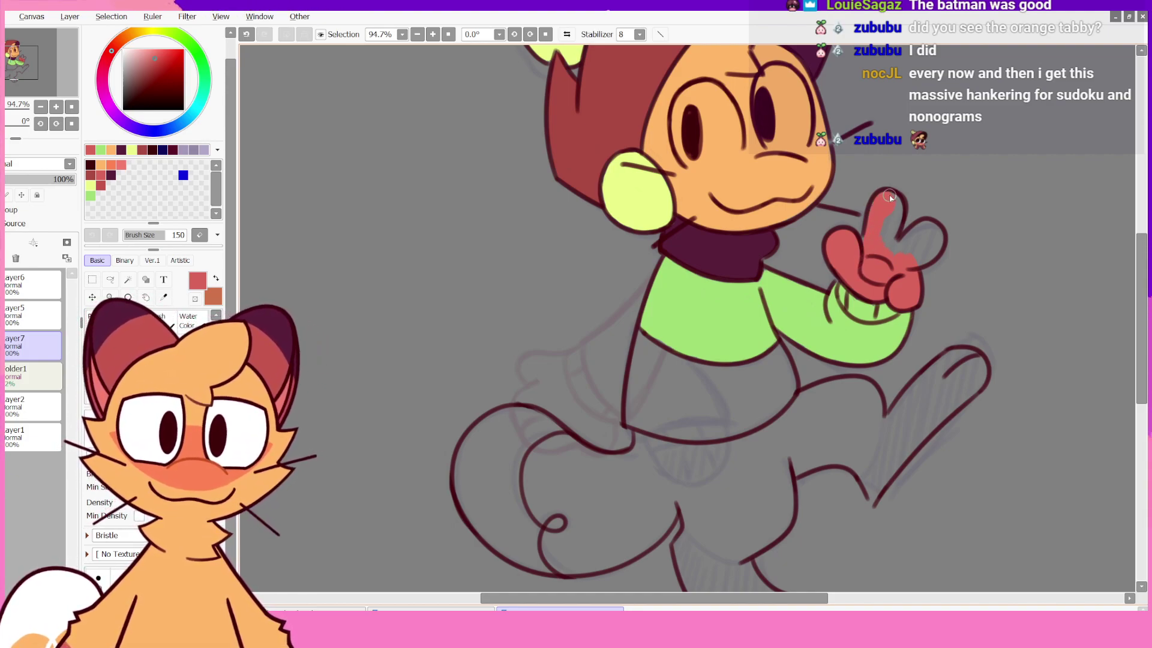
{"action": "left_click_drag", "start_coordinate": [896, 212], "coordinate": [889, 242]}
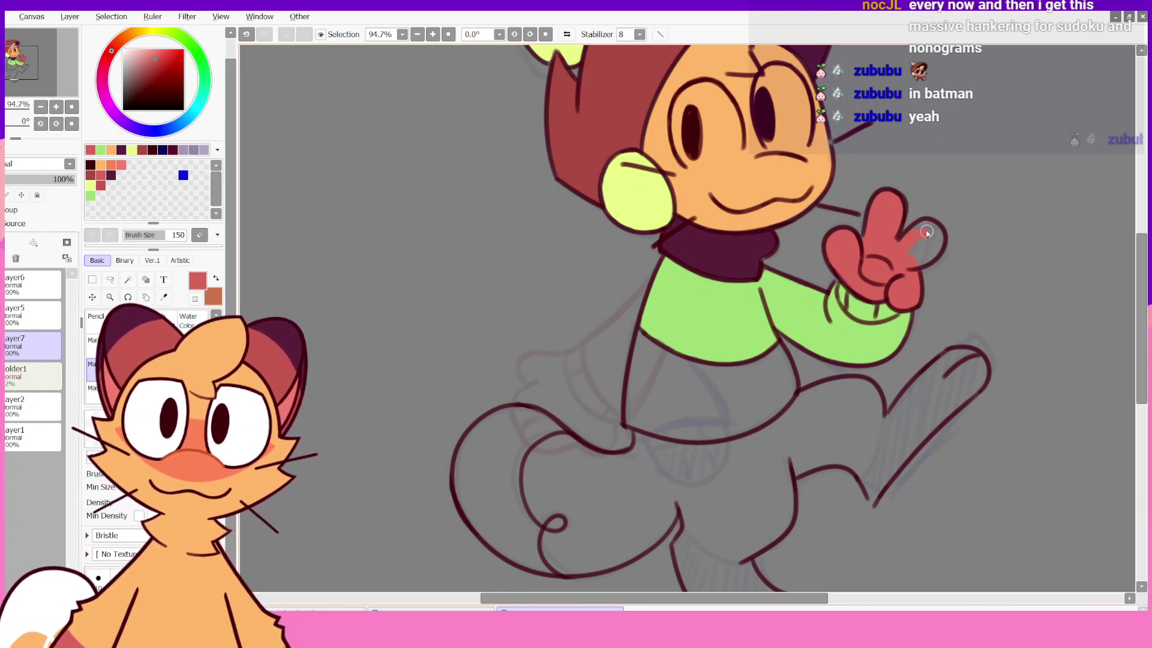
{"action": "left_click_drag", "start_coordinate": [923, 237], "coordinate": [933, 241]}
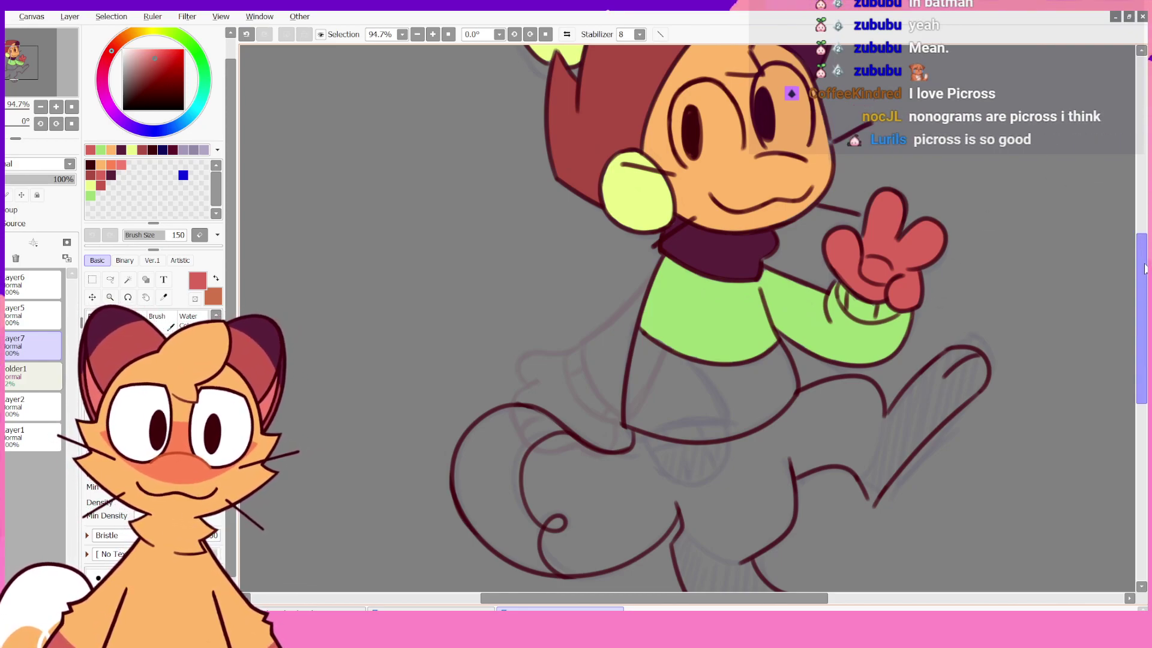
{"action": "mouse_move", "coordinate": [1140, 276]}
{"action": "left_mouse_down"}
{"action": "mouse_move", "coordinate": [1140, 232]}
{"action": "mouse_move", "coordinate": [1140, 289]}
{"action": "left_mouse_up"}
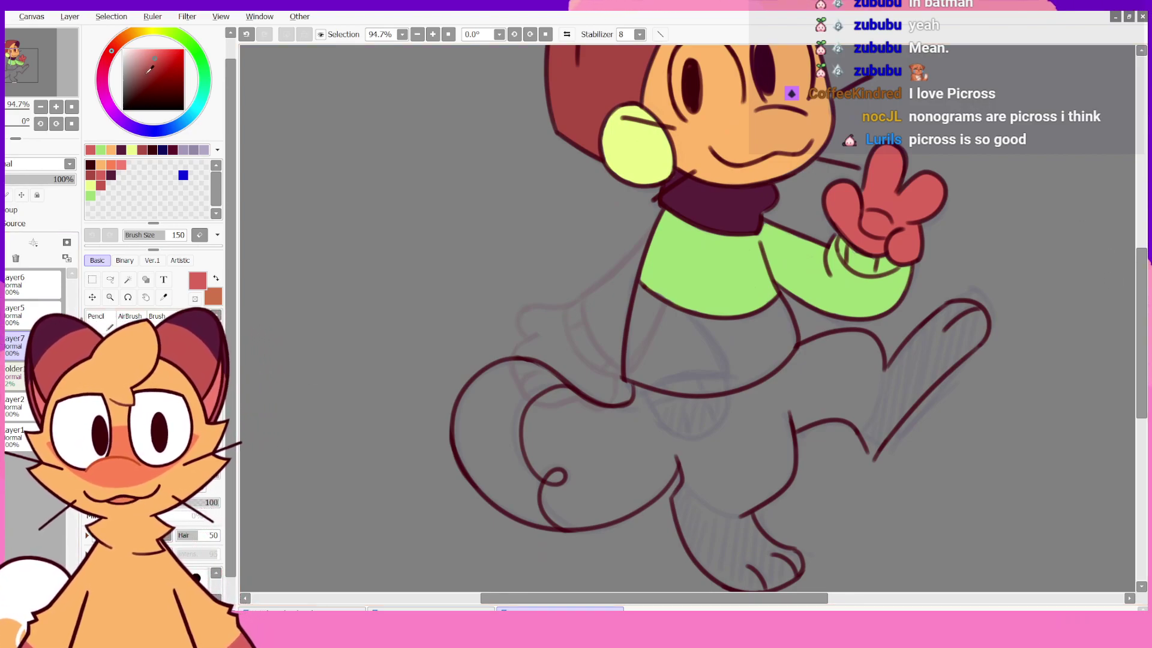
{"action": "left_click_drag", "start_coordinate": [231, 101], "coordinate": [229, 87]}
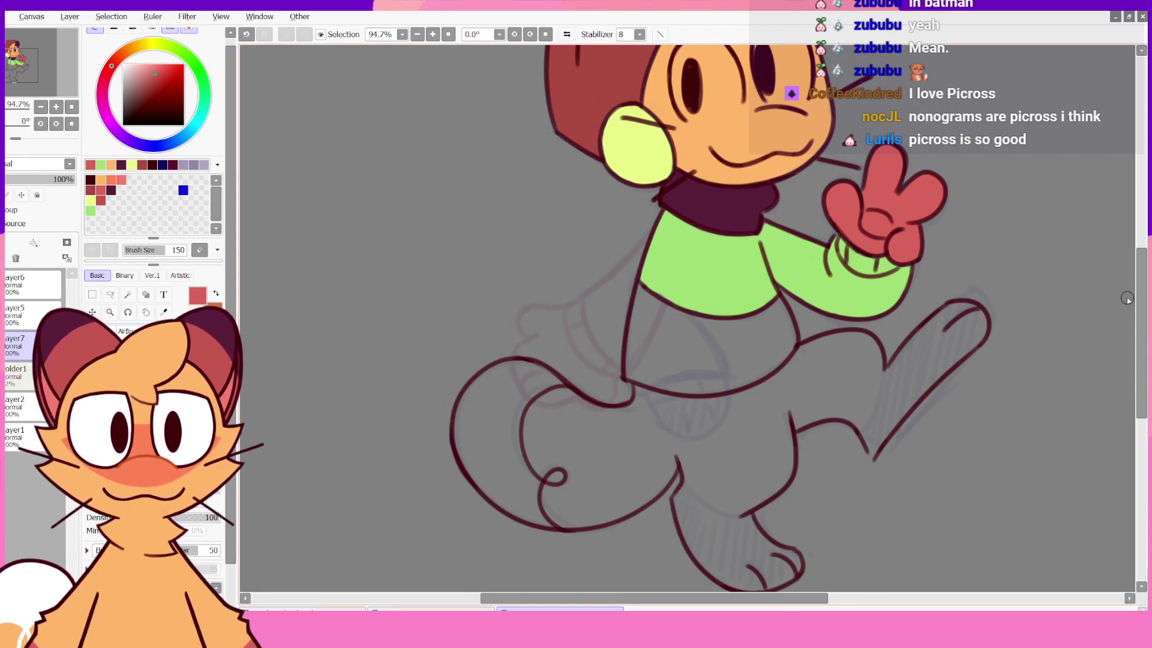
{"action": "left_click_drag", "start_coordinate": [1140, 303], "coordinate": [1133, 292]}
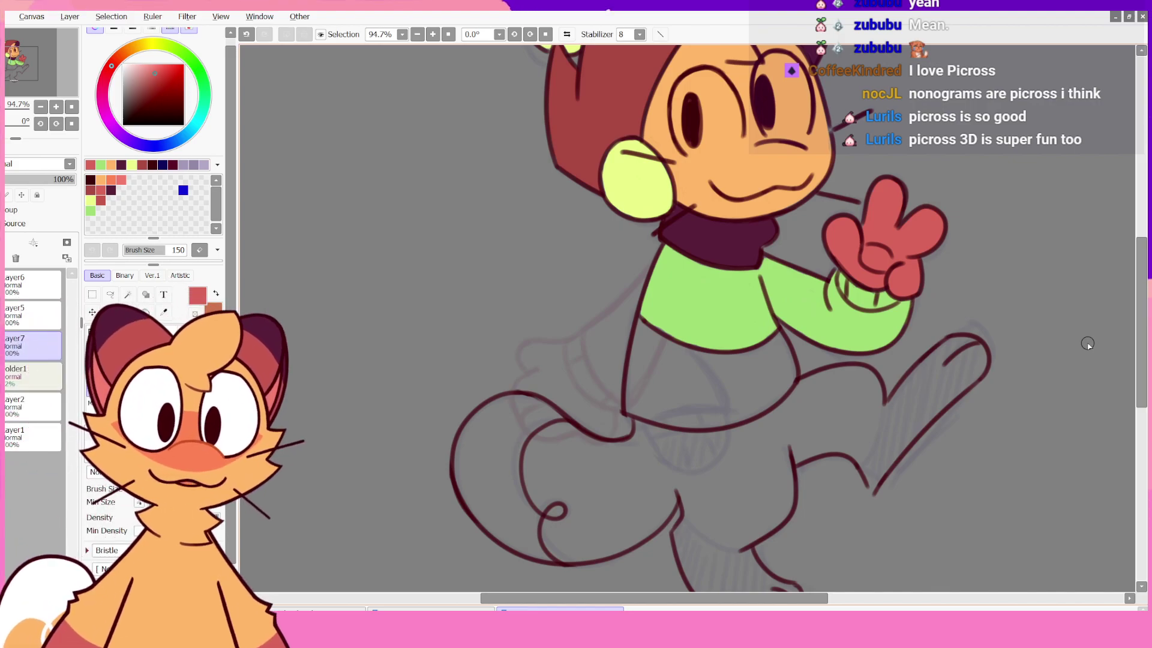
{"action": "mouse_move", "coordinate": [1138, 305]}
{"action": "left_mouse_down"}
{"action": "mouse_move", "coordinate": [1141, 265]}
{"action": "mouse_move", "coordinate": [1140, 323]}
{"action": "left_mouse_up"}
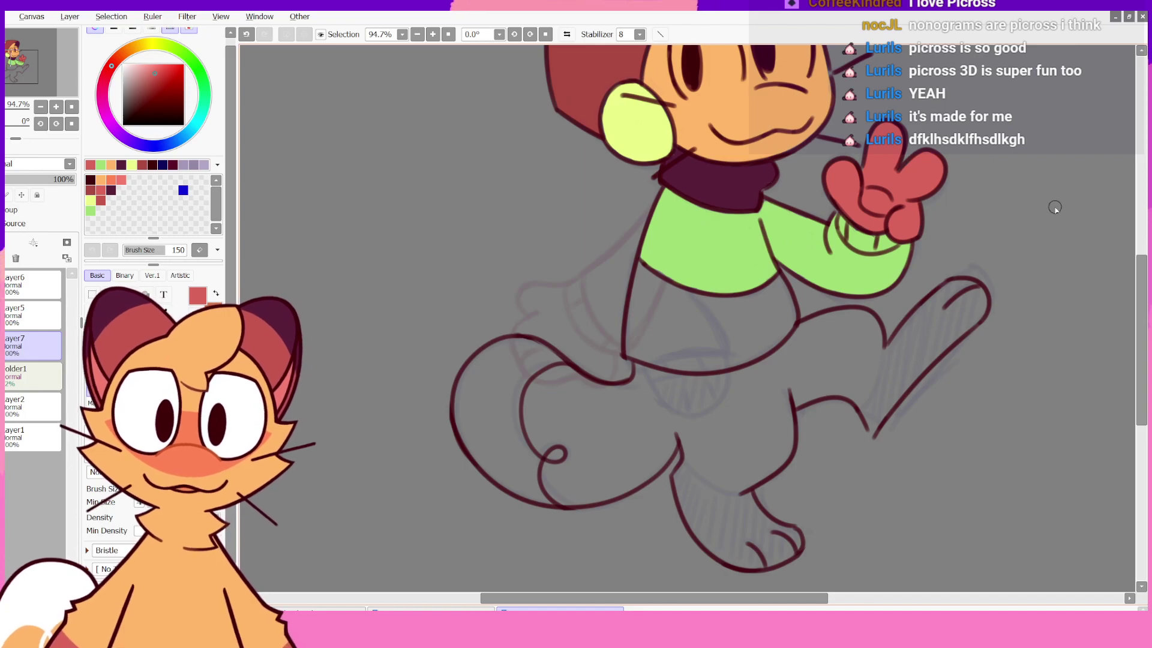
{"action": "scroll", "coordinate": [1106, 277], "scroll_direction": "up", "scroll_amount": 2}
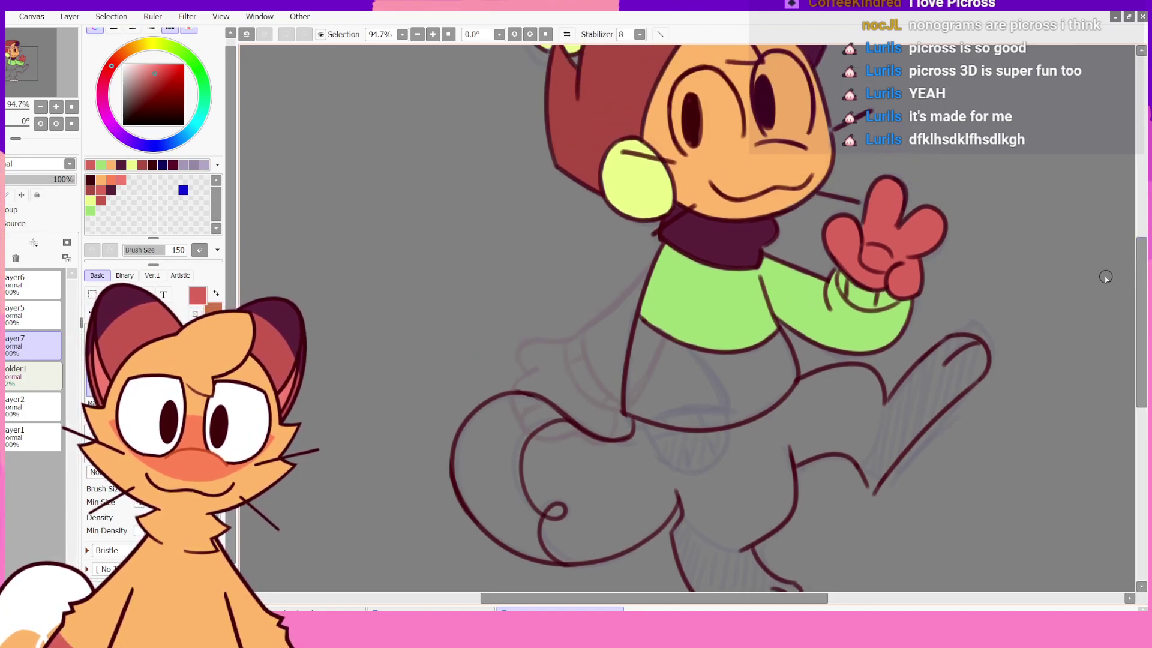
- Sample the collar's dark purple and show the hidden line layer with the character's other arm
{"action": "left_click", "coordinate": [738, 232], "text": "alt"}
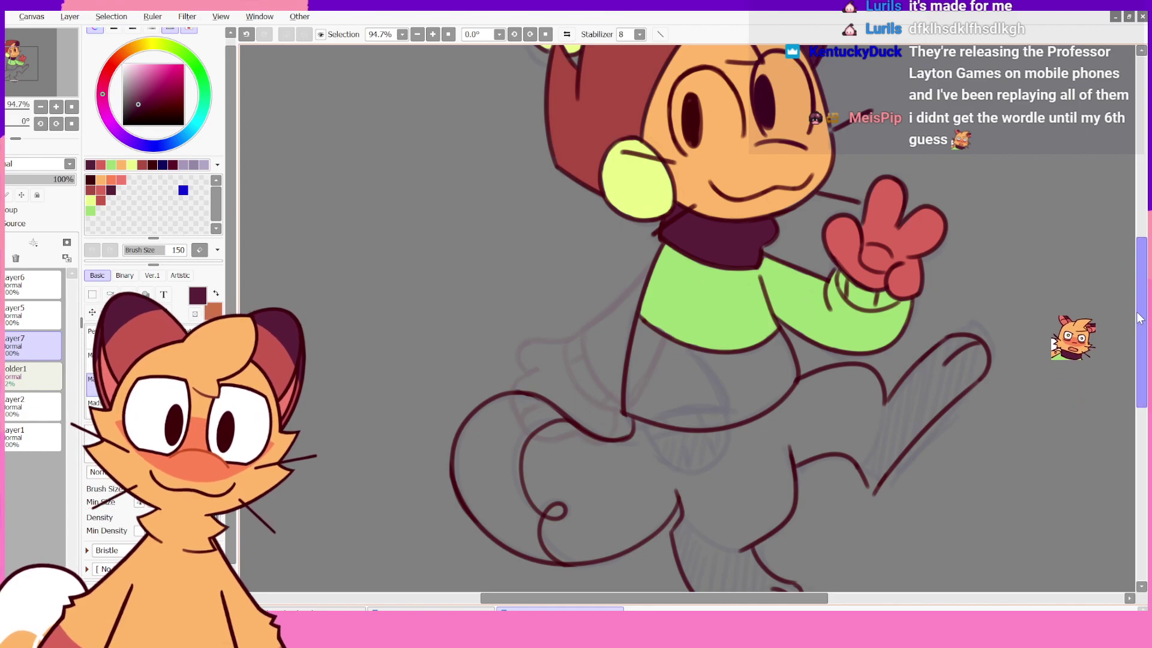
{"action": "mouse_move", "coordinate": [1137, 313]}
{"action": "left_mouse_down"}
{"action": "mouse_move", "coordinate": [1139, 341]}
{"action": "mouse_move", "coordinate": [1139, 322]}
{"action": "left_mouse_up"}
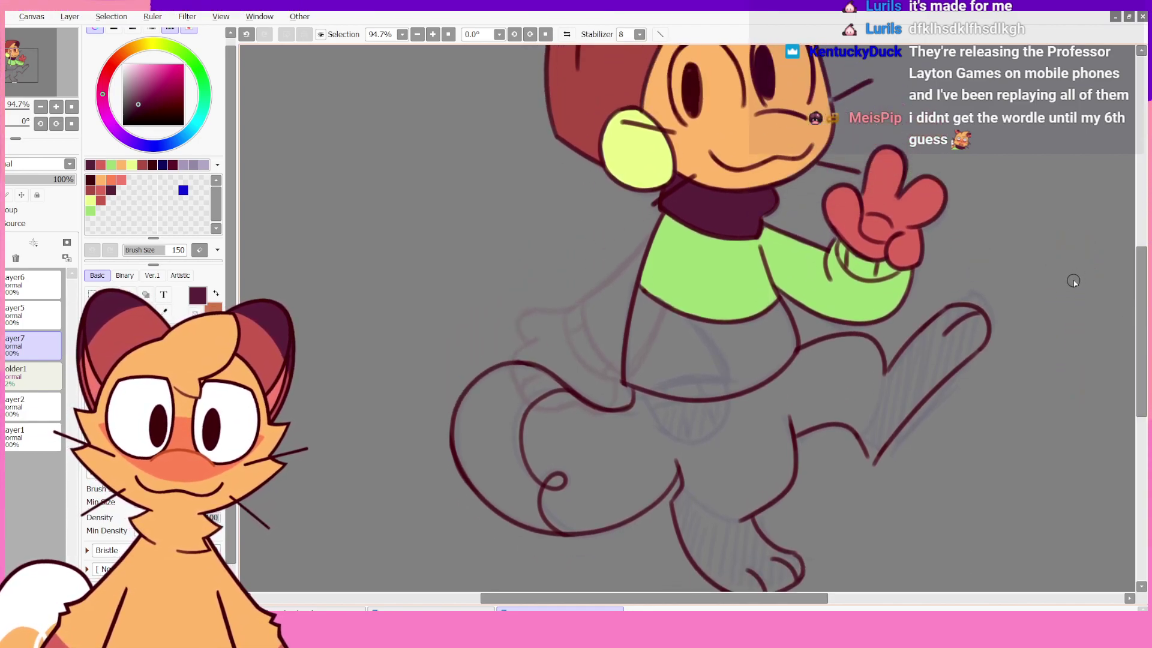
{"action": "left_click", "coordinate": [3, 284]}
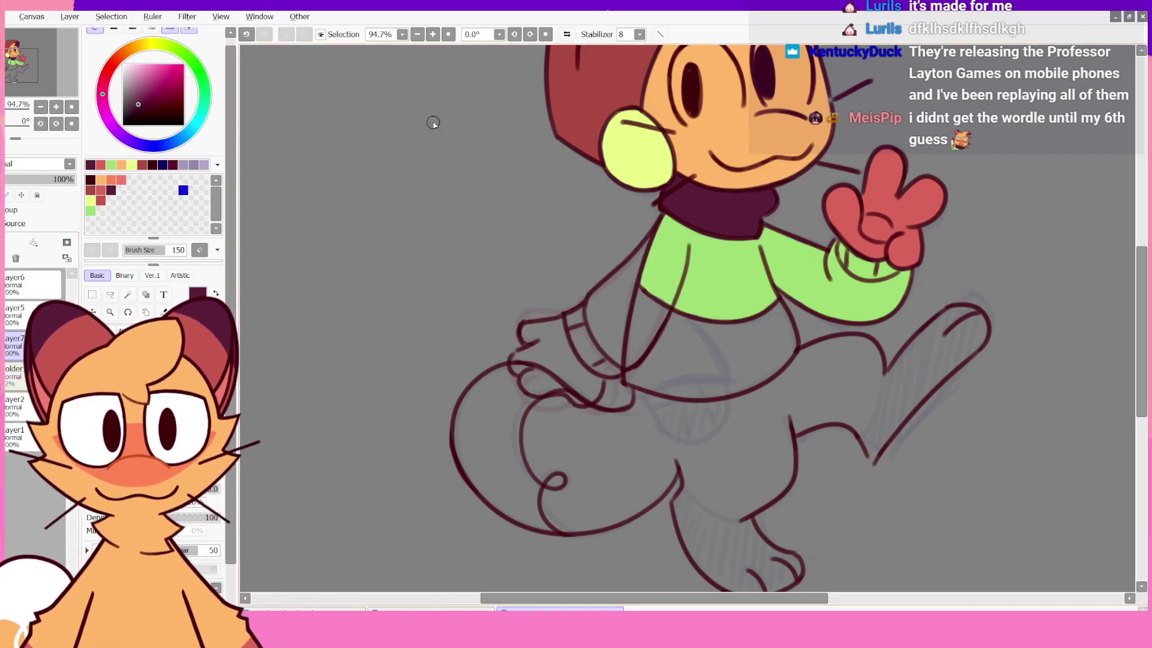
- Fill the sweater's lower section with the dark purple, from the curved stripe line down to the hem
{"action": "mouse_move", "coordinate": [1140, 282]}
{"action": "left_mouse_down"}
{"action": "mouse_move", "coordinate": [1140, 246]}
{"action": "mouse_move", "coordinate": [1140, 287]}
{"action": "mouse_move", "coordinate": [1140, 267]}
{"action": "mouse_move", "coordinate": [1132, 271]}
{"action": "left_mouse_up"}
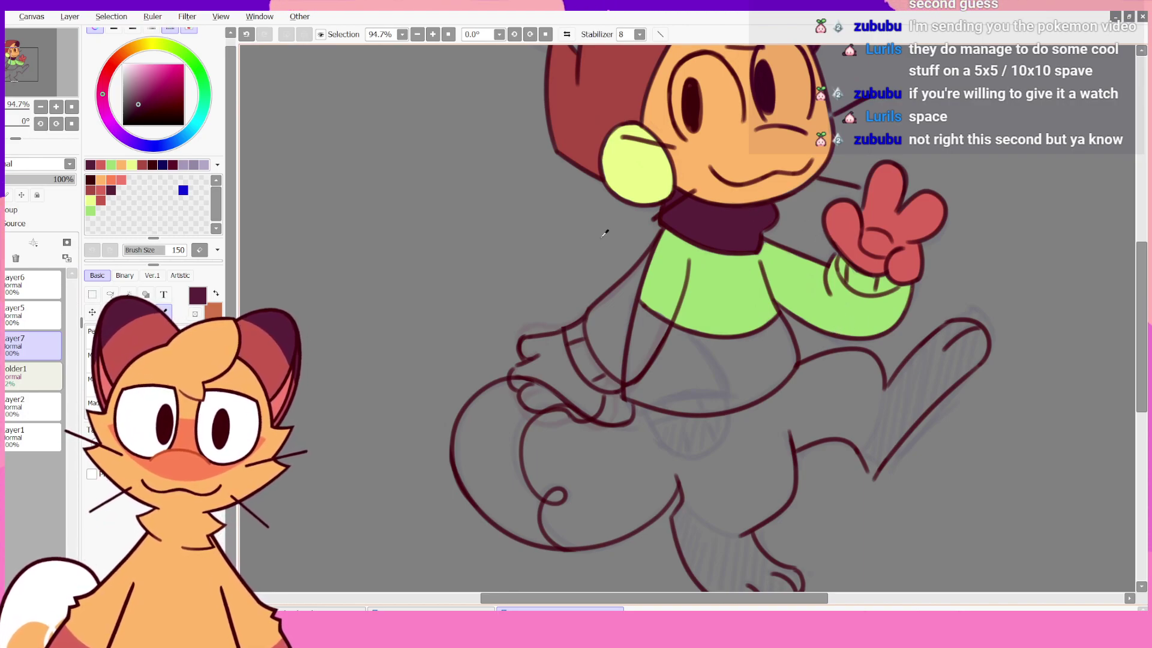
{"action": "key", "text": "alt"}
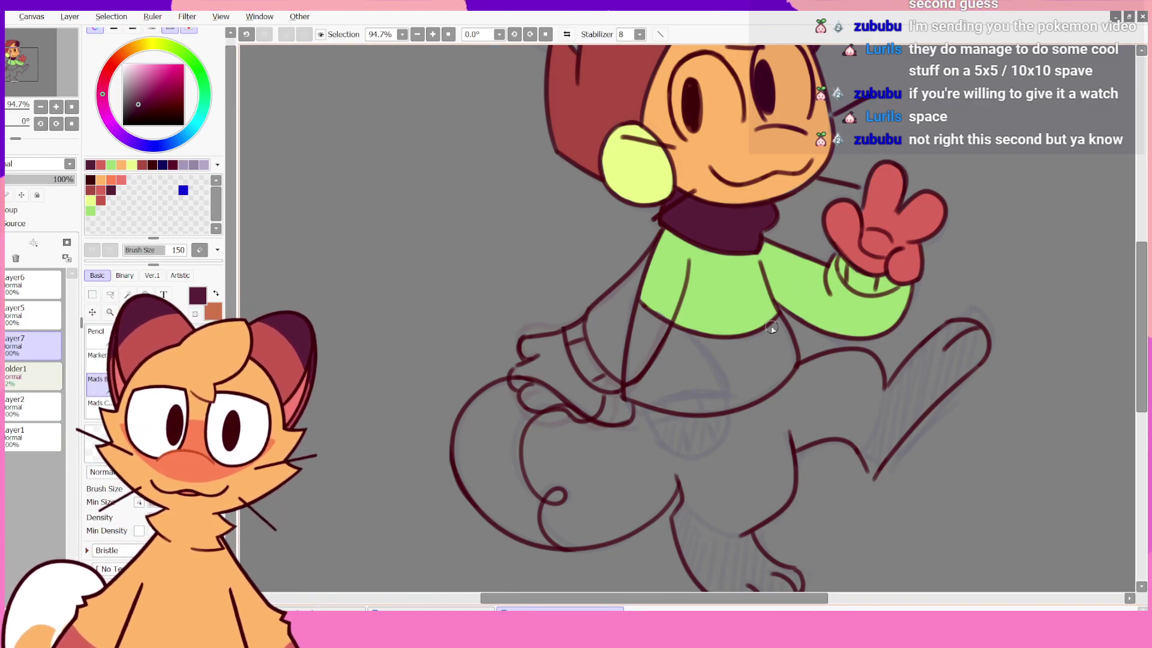
{"action": "mouse_move", "coordinate": [772, 328]}
{"action": "left_mouse_down"}
{"action": "mouse_move", "coordinate": [792, 351]}
{"action": "mouse_move", "coordinate": [777, 320]}
{"action": "mouse_move", "coordinate": [786, 349]}
{"action": "mouse_move", "coordinate": [778, 320]}
{"action": "mouse_move", "coordinate": [762, 340]}
{"action": "mouse_move", "coordinate": [722, 350]}
{"action": "mouse_move", "coordinate": [747, 351]}
{"action": "mouse_move", "coordinate": [726, 359]}
{"action": "mouse_move", "coordinate": [734, 328]}
{"action": "mouse_move", "coordinate": [721, 346]}
{"action": "mouse_move", "coordinate": [685, 338]}
{"action": "mouse_move", "coordinate": [642, 310]}
{"action": "mouse_move", "coordinate": [649, 325]}
{"action": "mouse_move", "coordinate": [642, 310]}
{"action": "mouse_move", "coordinate": [626, 393]}
{"action": "mouse_move", "coordinate": [660, 400]}
{"action": "mouse_move", "coordinate": [635, 386]}
{"action": "left_mouse_up"}
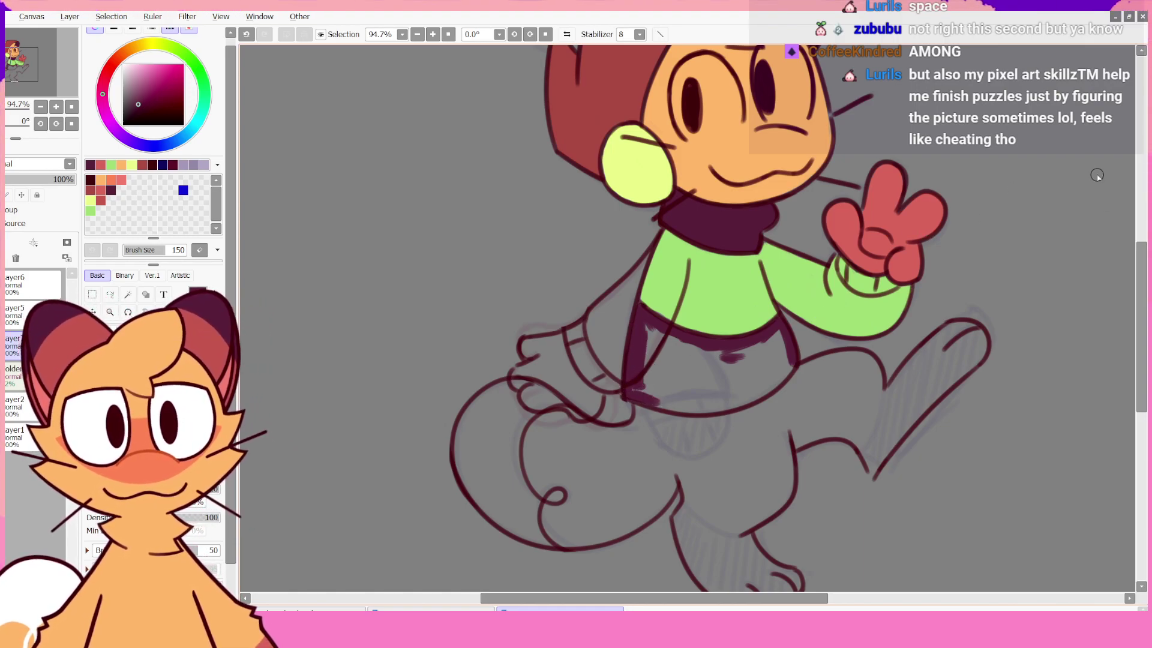
{"action": "scroll", "coordinate": [705, 382], "scroll_direction": "down", "scroll_amount": 1}
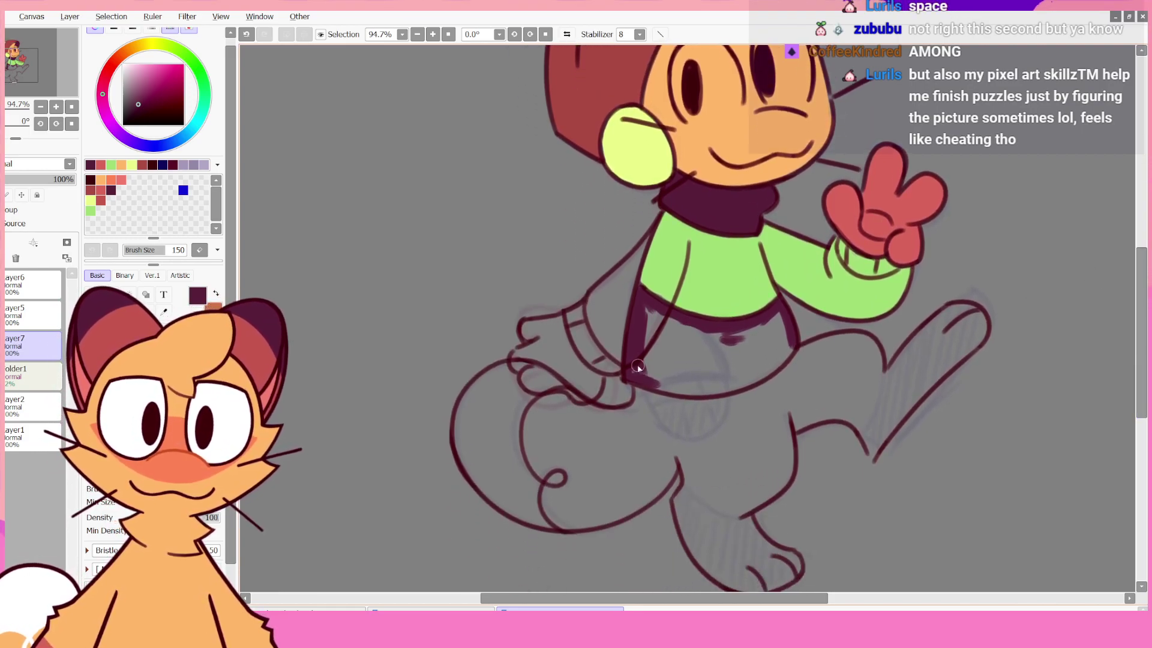
{"action": "mouse_move", "coordinate": [642, 337]}
{"action": "left_mouse_down"}
{"action": "mouse_move", "coordinate": [648, 365]}
{"action": "mouse_move", "coordinate": [651, 336]}
{"action": "left_mouse_up"}
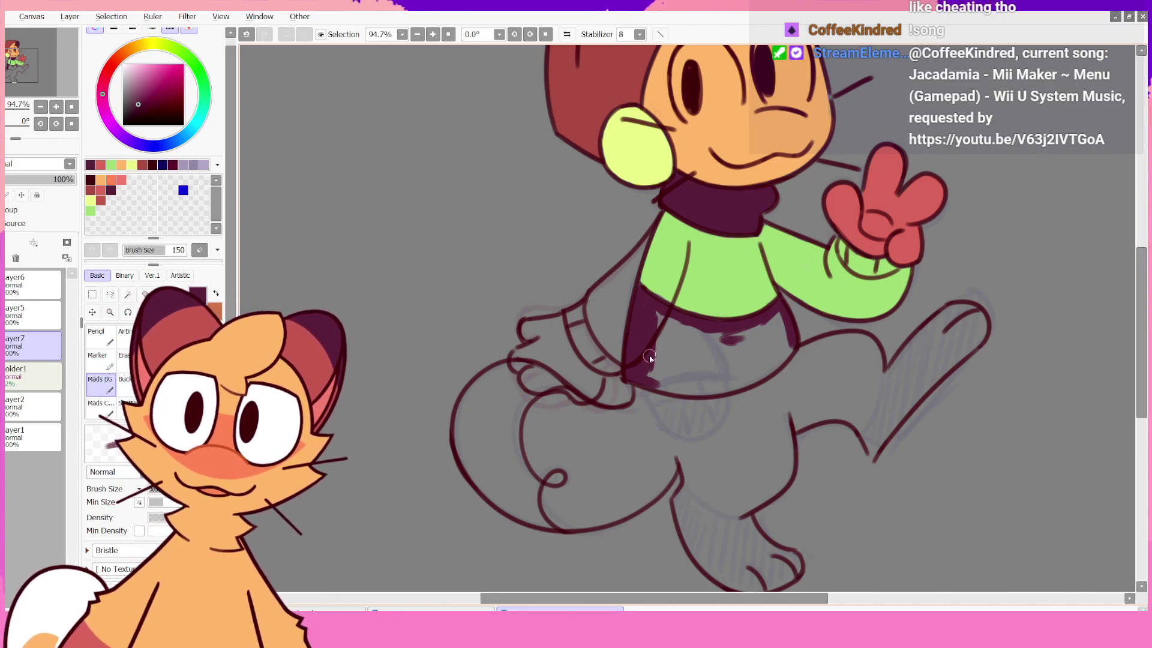
{"action": "mouse_move", "coordinate": [658, 327]}
{"action": "left_mouse_down"}
{"action": "mouse_move", "coordinate": [710, 339]}
{"action": "mouse_move", "coordinate": [662, 328]}
{"action": "mouse_move", "coordinate": [646, 377]}
{"action": "mouse_move", "coordinate": [655, 384]}
{"action": "mouse_move", "coordinate": [634, 377]}
{"action": "mouse_move", "coordinate": [669, 389]}
{"action": "mouse_move", "coordinate": [731, 385]}
{"action": "mouse_move", "coordinate": [701, 390]}
{"action": "mouse_move", "coordinate": [742, 380]}
{"action": "mouse_move", "coordinate": [695, 392]}
{"action": "mouse_move", "coordinate": [771, 355]}
{"action": "mouse_move", "coordinate": [739, 386]}
{"action": "mouse_move", "coordinate": [777, 354]}
{"action": "mouse_move", "coordinate": [742, 385]}
{"action": "mouse_move", "coordinate": [779, 353]}
{"action": "mouse_move", "coordinate": [735, 387]}
{"action": "mouse_move", "coordinate": [772, 368]}
{"action": "mouse_move", "coordinate": [788, 348]}
{"action": "mouse_move", "coordinate": [777, 309]}
{"action": "left_mouse_up"}
{"action": "mouse_move", "coordinate": [783, 354]}
{"action": "left_mouse_down"}
{"action": "mouse_move", "coordinate": [785, 316]}
{"action": "mouse_move", "coordinate": [781, 352]}
{"action": "mouse_move", "coordinate": [761, 324]}
{"action": "mouse_move", "coordinate": [773, 354]}
{"action": "mouse_move", "coordinate": [767, 315]}
{"action": "mouse_move", "coordinate": [755, 326]}
{"action": "mouse_move", "coordinate": [765, 359]}
{"action": "mouse_move", "coordinate": [762, 338]}
{"action": "mouse_move", "coordinate": [741, 327]}
{"action": "mouse_move", "coordinate": [760, 357]}
{"action": "mouse_move", "coordinate": [745, 336]}
{"action": "left_mouse_up"}
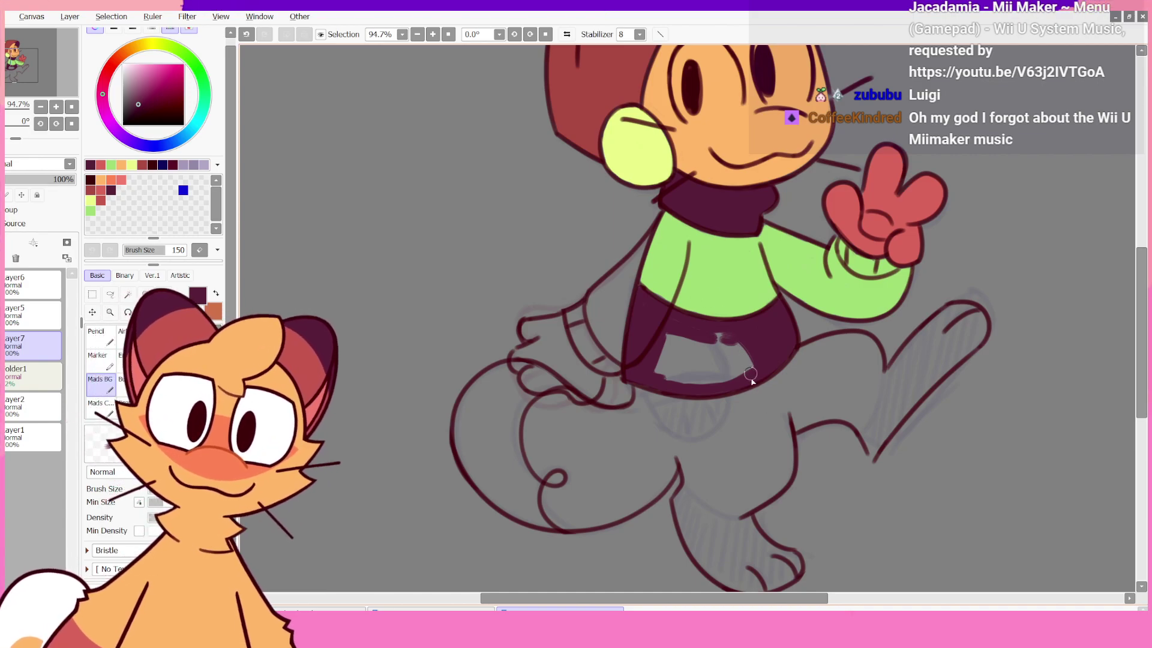
{"action": "mouse_move", "coordinate": [730, 339]}
{"action": "left_mouse_down"}
{"action": "mouse_move", "coordinate": [748, 374]}
{"action": "mouse_move", "coordinate": [729, 335]}
{"action": "mouse_move", "coordinate": [746, 377]}
{"action": "mouse_move", "coordinate": [724, 332]}
{"action": "mouse_move", "coordinate": [736, 379]}
{"action": "mouse_move", "coordinate": [712, 332]}
{"action": "mouse_move", "coordinate": [732, 375]}
{"action": "mouse_move", "coordinate": [722, 343]}
{"action": "mouse_move", "coordinate": [729, 376]}
{"action": "mouse_move", "coordinate": [704, 335]}
{"action": "mouse_move", "coordinate": [713, 390]}
{"action": "left_mouse_up"}
{"action": "mouse_move", "coordinate": [664, 330]}
{"action": "left_mouse_down"}
{"action": "mouse_move", "coordinate": [661, 379]}
{"action": "mouse_move", "coordinate": [676, 319]}
{"action": "mouse_move", "coordinate": [683, 339]}
{"action": "mouse_move", "coordinate": [669, 351]}
{"action": "mouse_move", "coordinate": [716, 354]}
{"action": "mouse_move", "coordinate": [708, 343]}
{"action": "mouse_move", "coordinate": [716, 376]}
{"action": "mouse_move", "coordinate": [708, 344]}
{"action": "mouse_move", "coordinate": [695, 383]}
{"action": "mouse_move", "coordinate": [712, 352]}
{"action": "mouse_move", "coordinate": [698, 380]}
{"action": "mouse_move", "coordinate": [684, 350]}
{"action": "left_mouse_up"}
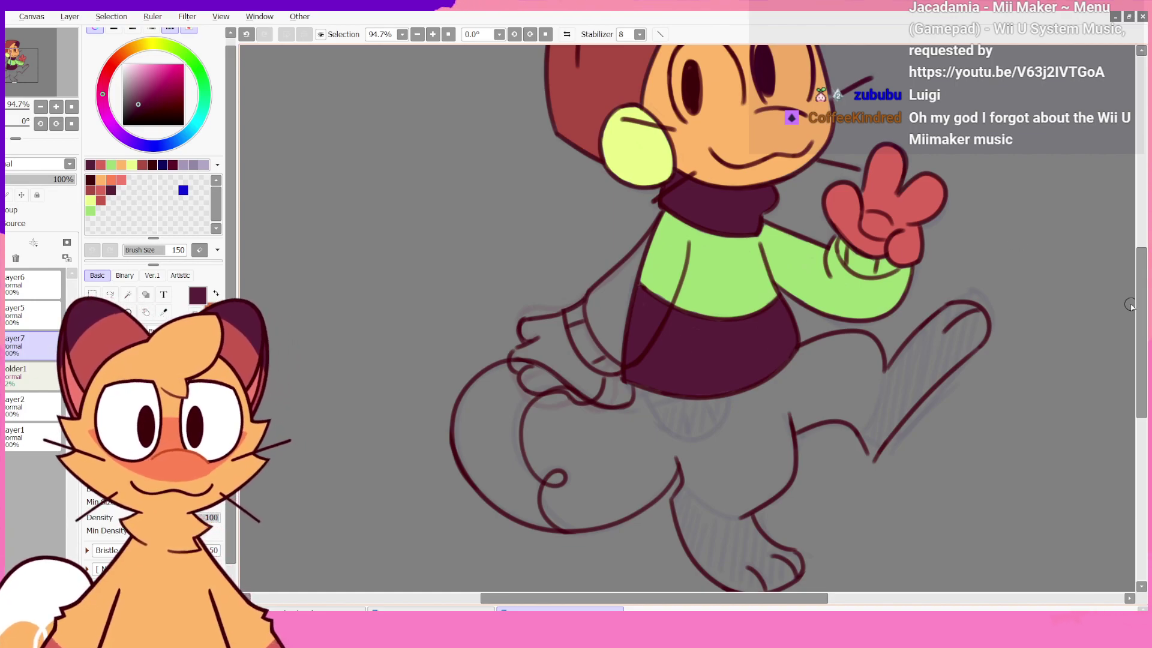
- Sample the face's orange and paint the raised leg's thigh, from the sweater hem to a curved edge at the knee
{"action": "scroll", "coordinate": [1128, 306], "scroll_direction": "up", "scroll_amount": 1}
{"action": "scroll", "coordinate": [1119, 306], "scroll_direction": "down", "scroll_amount": 2}
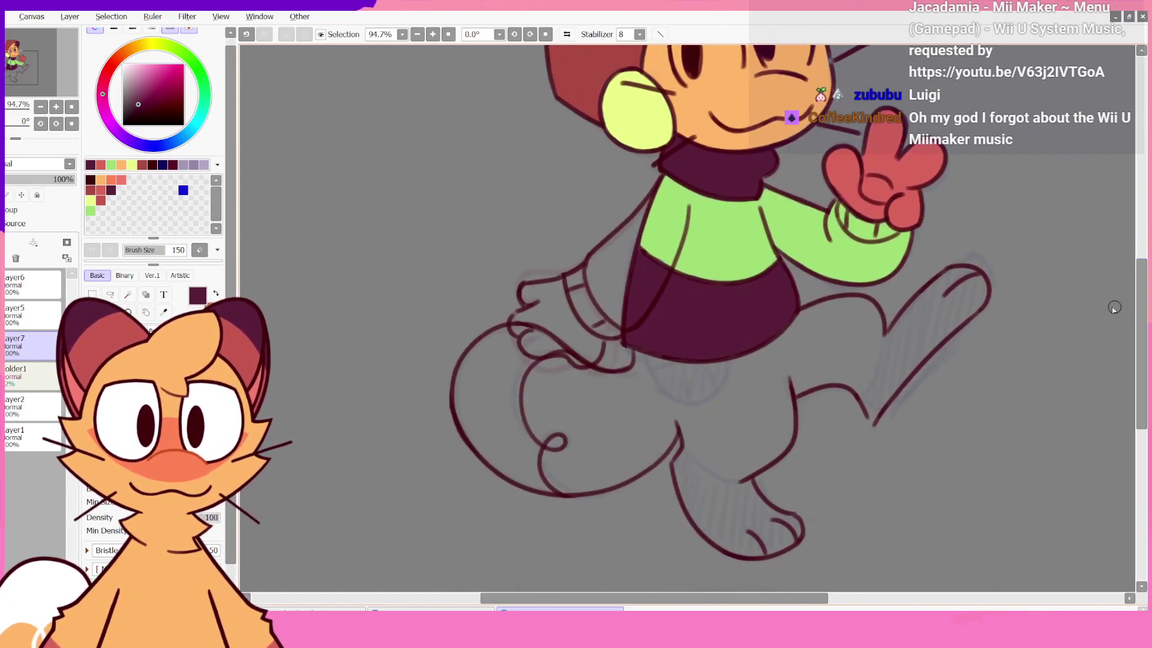
{"action": "left_click", "coordinate": [795, 102], "text": "alt"}
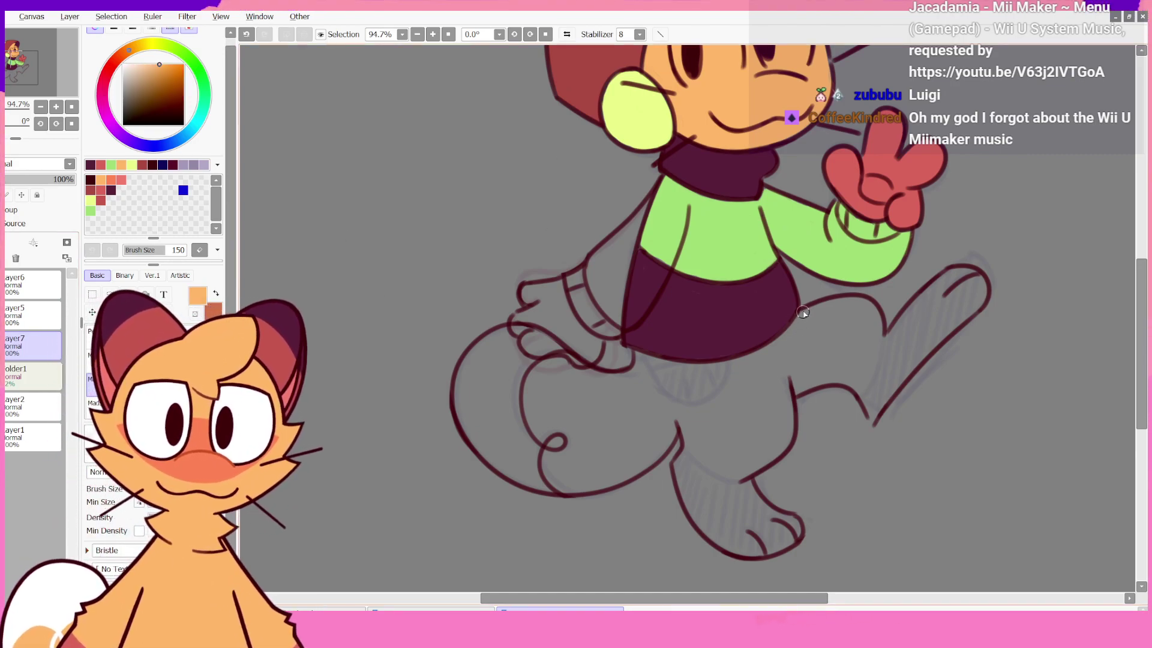
{"action": "left_click_drag", "start_coordinate": [803, 313], "coordinate": [779, 354]}
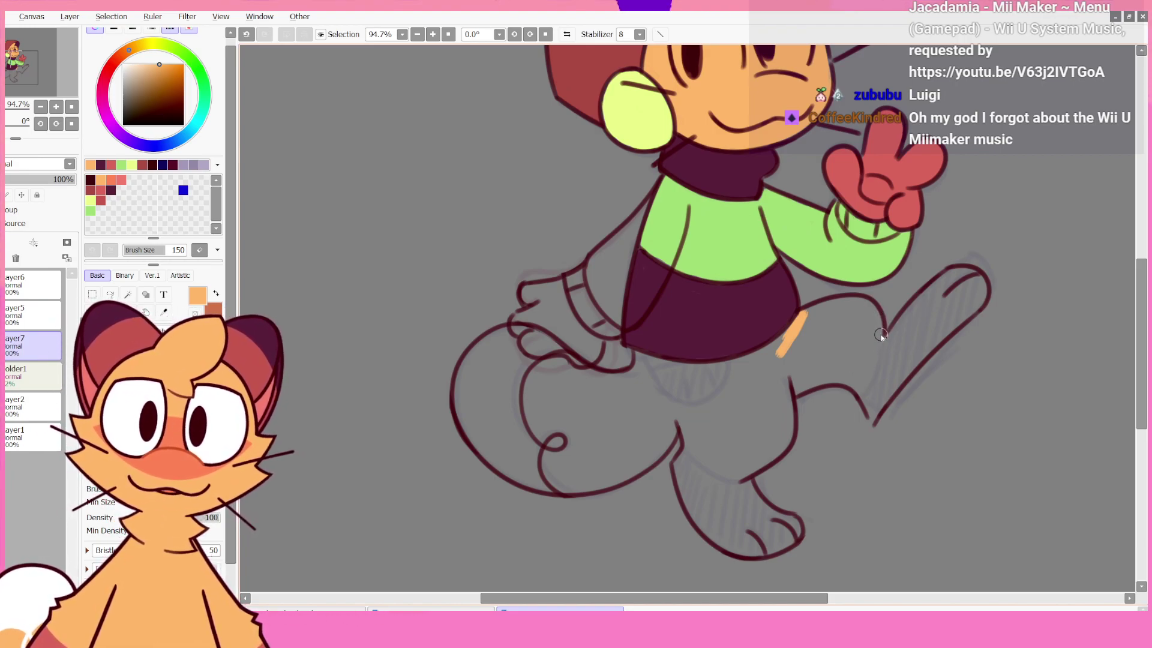
{"action": "left_click_drag", "start_coordinate": [876, 315], "coordinate": [862, 378]}
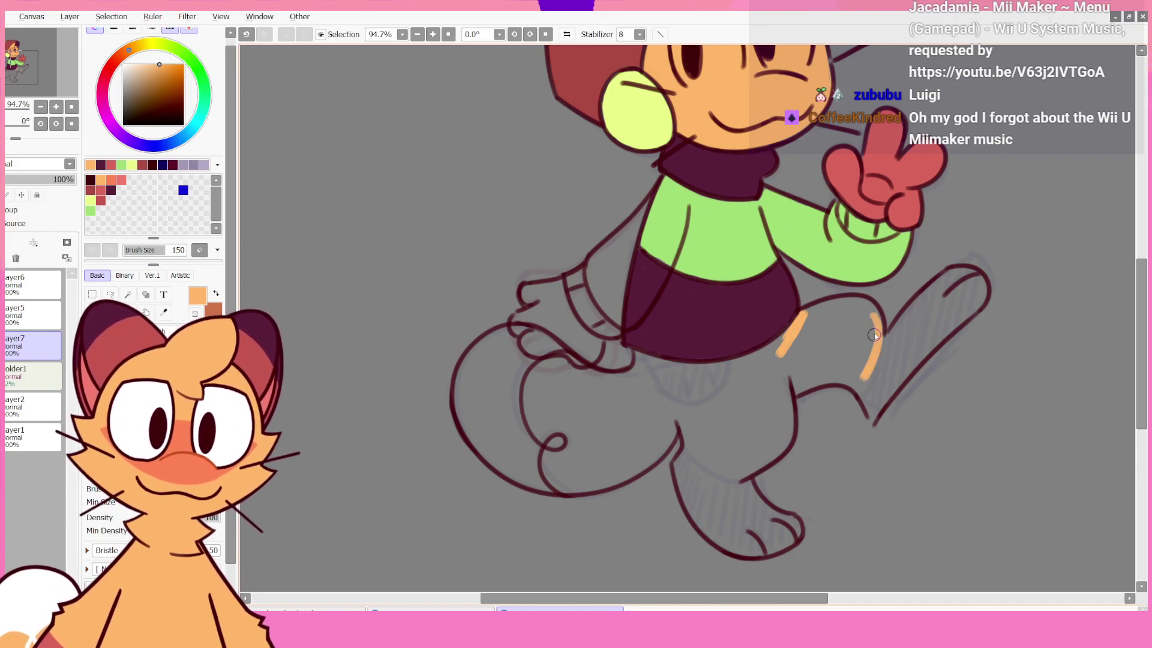
{"action": "key", "text": "ctrl+z"}
{"action": "mouse_move", "coordinate": [876, 315]}
{"action": "left_mouse_down"}
{"action": "mouse_move", "coordinate": [857, 385]}
{"action": "mouse_move", "coordinate": [859, 374]}
{"action": "left_mouse_up"}
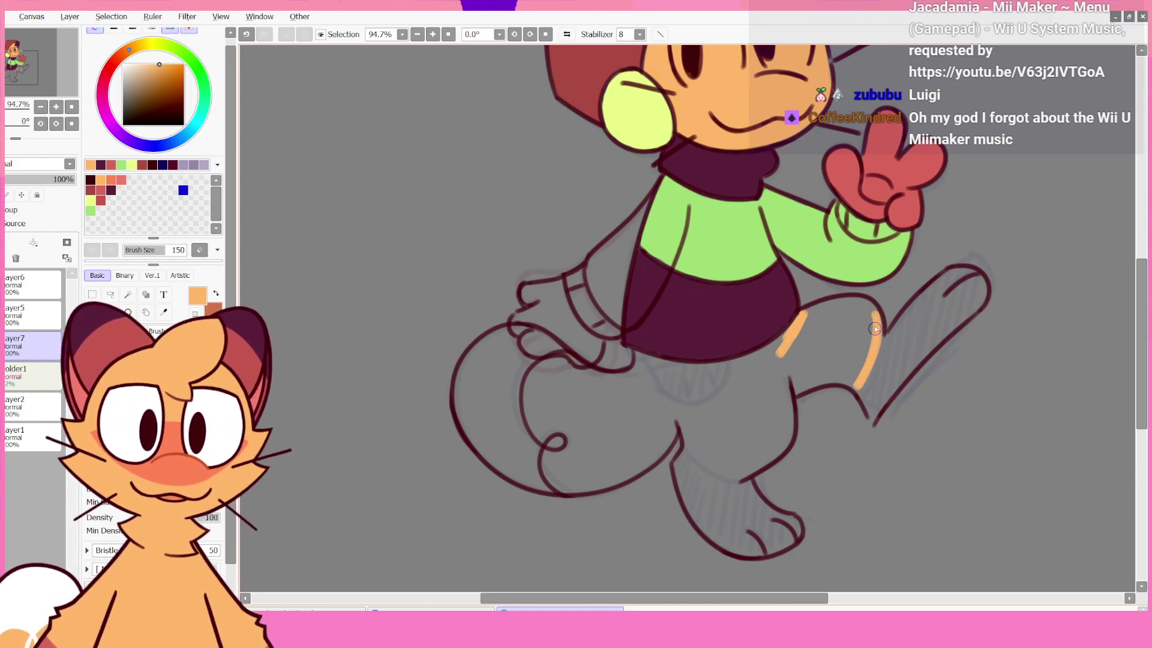
{"action": "mouse_move", "coordinate": [875, 329]}
{"action": "left_mouse_down"}
{"action": "mouse_move", "coordinate": [855, 302]}
{"action": "mouse_move", "coordinate": [807, 314]}
{"action": "left_mouse_up"}
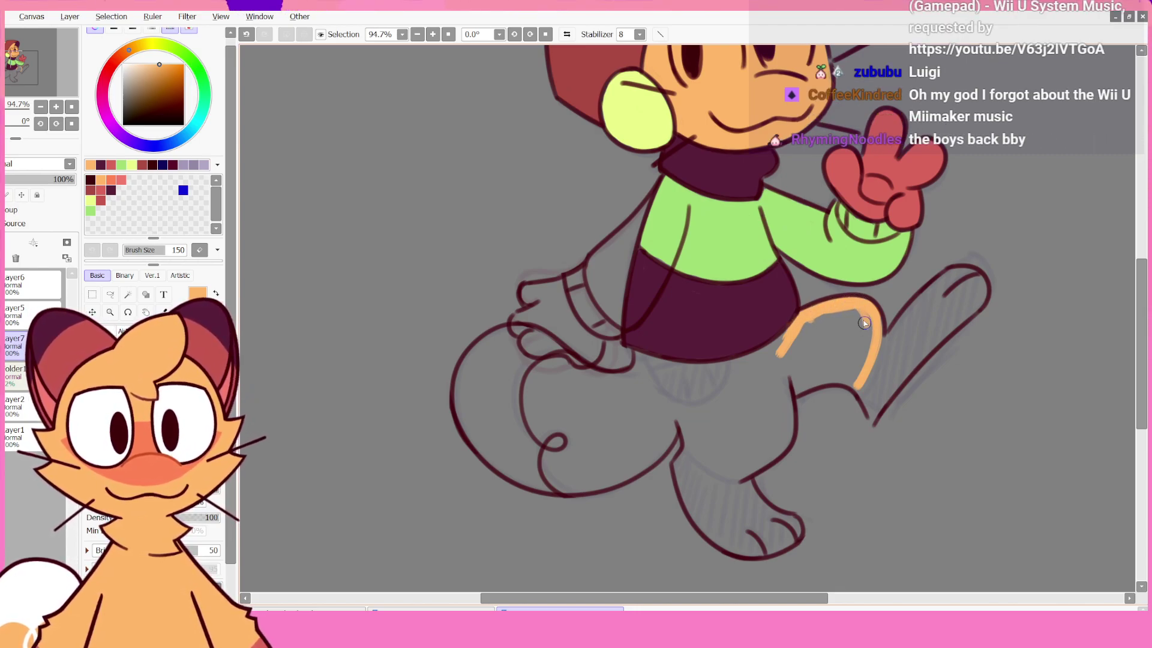
{"action": "mouse_move", "coordinate": [839, 310]}
{"action": "left_mouse_down"}
{"action": "mouse_move", "coordinate": [865, 348]}
{"action": "mouse_move", "coordinate": [855, 307]}
{"action": "mouse_move", "coordinate": [863, 364]}
{"action": "mouse_move", "coordinate": [867, 333]}
{"action": "mouse_move", "coordinate": [857, 383]}
{"action": "mouse_move", "coordinate": [872, 356]}
{"action": "mouse_move", "coordinate": [852, 382]}
{"action": "mouse_move", "coordinate": [820, 372]}
{"action": "mouse_move", "coordinate": [826, 379]}
{"action": "mouse_move", "coordinate": [798, 390]}
{"action": "mouse_move", "coordinate": [790, 377]}
{"action": "mouse_move", "coordinate": [824, 348]}
{"action": "mouse_move", "coordinate": [809, 377]}
{"action": "mouse_move", "coordinate": [852, 356]}
{"action": "mouse_move", "coordinate": [843, 379]}
{"action": "mouse_move", "coordinate": [856, 325]}
{"action": "mouse_move", "coordinate": [855, 338]}
{"action": "mouse_move", "coordinate": [833, 311]}
{"action": "mouse_move", "coordinate": [836, 361]}
{"action": "mouse_move", "coordinate": [828, 313]}
{"action": "mouse_move", "coordinate": [830, 359]}
{"action": "mouse_move", "coordinate": [829, 320]}
{"action": "mouse_move", "coordinate": [827, 351]}
{"action": "mouse_move", "coordinate": [812, 318]}
{"action": "mouse_move", "coordinate": [817, 364]}
{"action": "mouse_move", "coordinate": [798, 317]}
{"action": "mouse_move", "coordinate": [762, 362]}
{"action": "mouse_move", "coordinate": [787, 331]}
{"action": "left_mouse_up"}
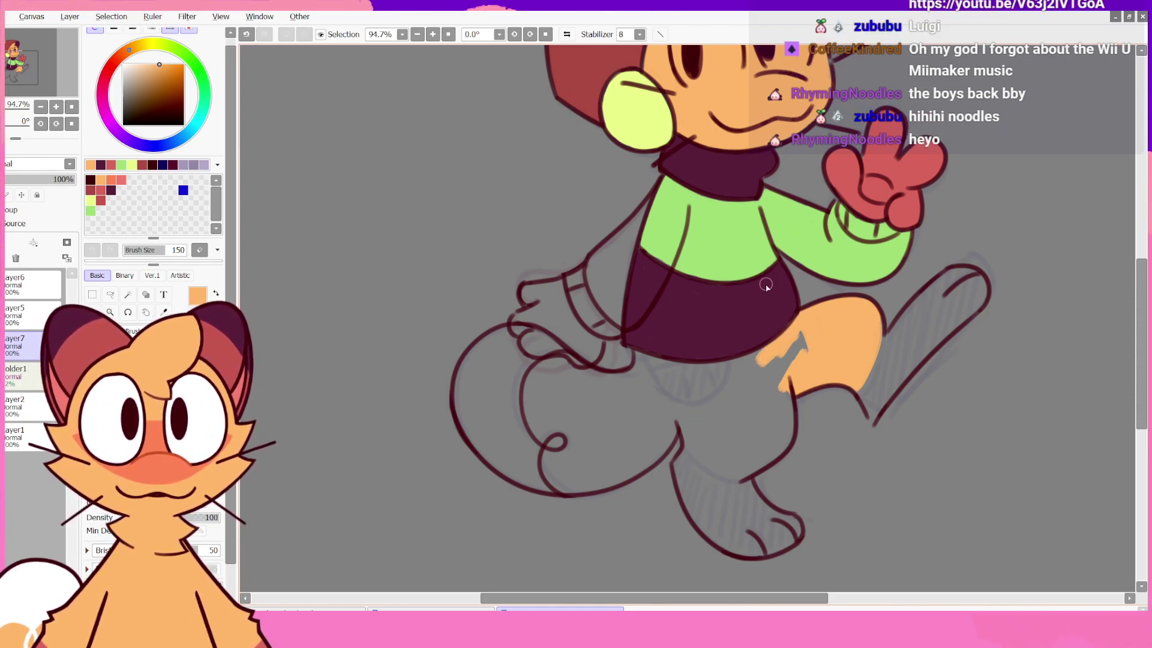
{"action": "mouse_move", "coordinate": [780, 341]}
{"action": "left_mouse_down"}
{"action": "mouse_move", "coordinate": [737, 375]}
{"action": "mouse_move", "coordinate": [767, 354]}
{"action": "mouse_move", "coordinate": [737, 363]}
{"action": "left_mouse_up"}
{"action": "mouse_move", "coordinate": [800, 333]}
{"action": "left_mouse_down"}
{"action": "mouse_move", "coordinate": [788, 367]}
{"action": "mouse_move", "coordinate": [791, 351]}
{"action": "left_mouse_up"}
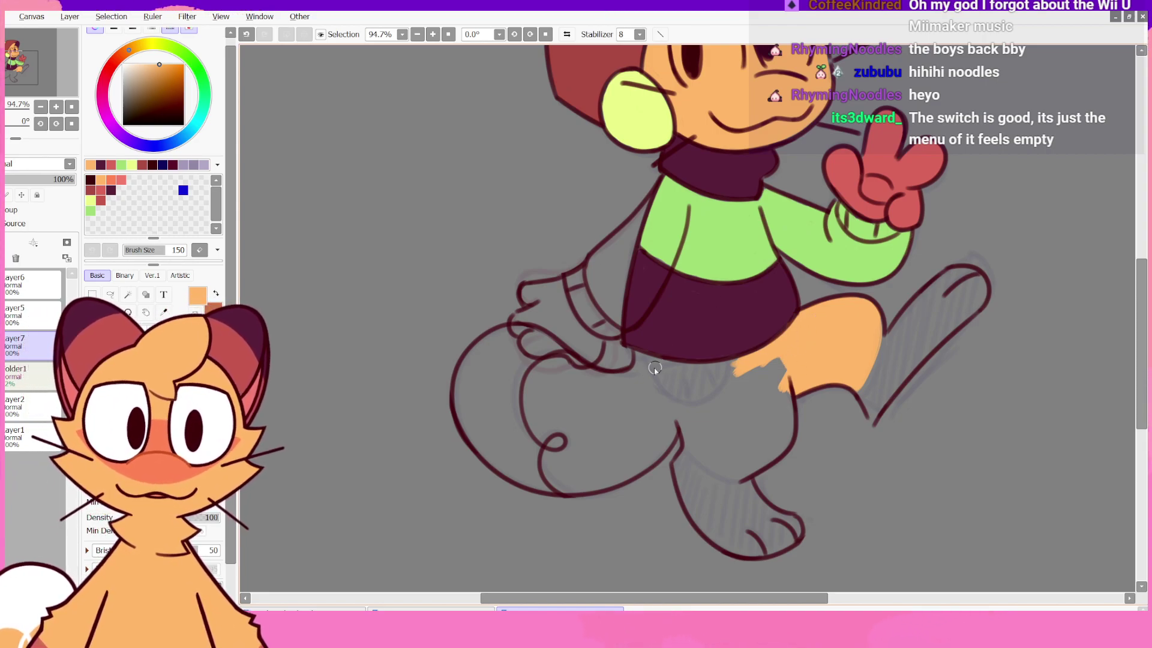
- Paint the hips and standing leg orange down to a curved ankle edge, filling the gaps and tidying the knee and back edges
{"action": "mouse_move", "coordinate": [654, 368]}
{"action": "left_mouse_down"}
{"action": "mouse_move", "coordinate": [684, 375]}
{"action": "mouse_move", "coordinate": [645, 361]}
{"action": "mouse_move", "coordinate": [707, 370]}
{"action": "mouse_move", "coordinate": [685, 372]}
{"action": "mouse_move", "coordinate": [661, 365]}
{"action": "mouse_move", "coordinate": [692, 357]}
{"action": "mouse_move", "coordinate": [653, 362]}
{"action": "mouse_move", "coordinate": [745, 364]}
{"action": "mouse_move", "coordinate": [694, 366]}
{"action": "mouse_move", "coordinate": [767, 351]}
{"action": "mouse_move", "coordinate": [752, 378]}
{"action": "mouse_move", "coordinate": [777, 359]}
{"action": "mouse_move", "coordinate": [778, 398]}
{"action": "mouse_move", "coordinate": [787, 367]}
{"action": "mouse_move", "coordinate": [787, 430]}
{"action": "mouse_move", "coordinate": [750, 371]}
{"action": "mouse_move", "coordinate": [715, 371]}
{"action": "mouse_move", "coordinate": [783, 402]}
{"action": "mouse_move", "coordinate": [704, 383]}
{"action": "mouse_move", "coordinate": [741, 391]}
{"action": "left_mouse_up"}
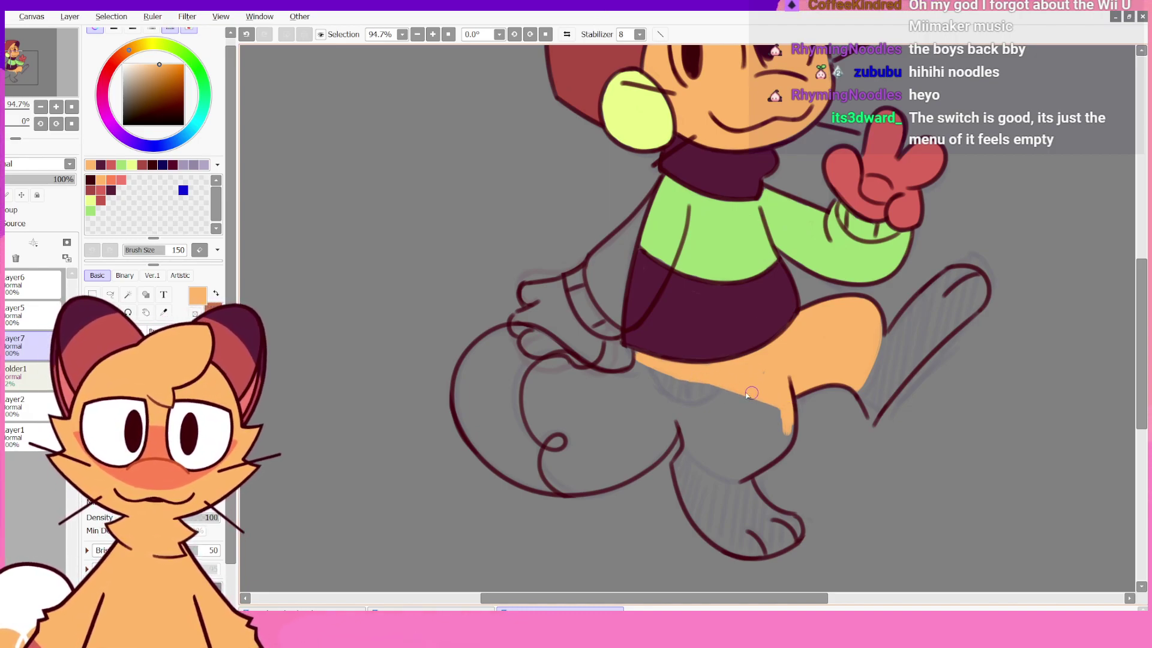
{"action": "left_click", "coordinate": [765, 372]}
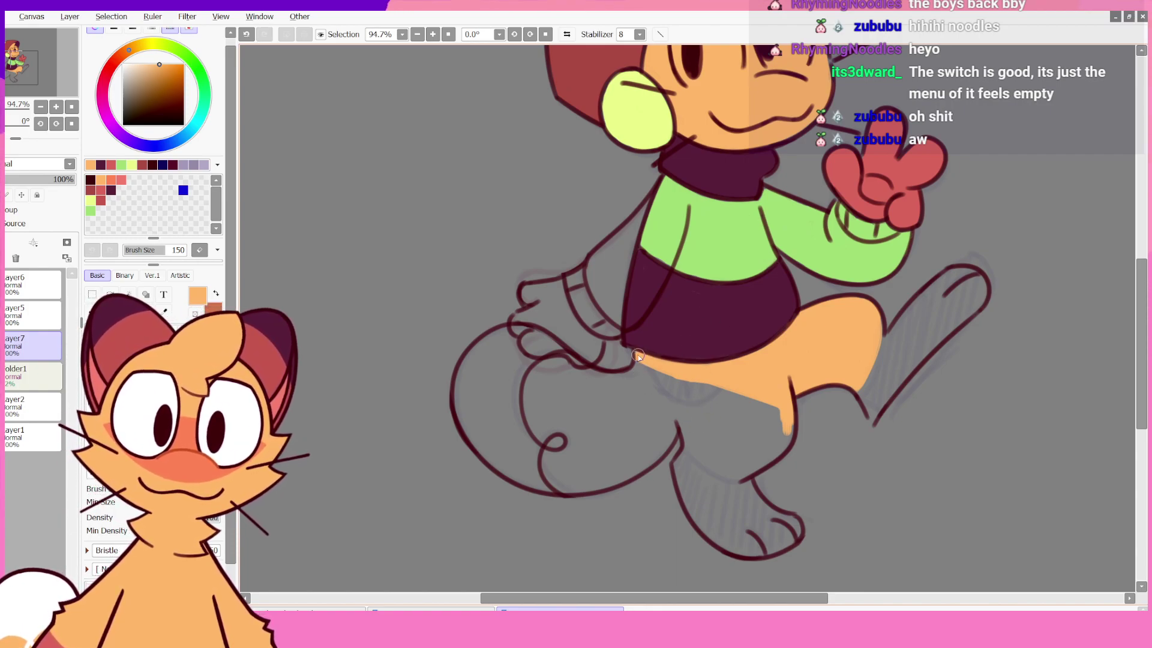
{"action": "mouse_move", "coordinate": [638, 356]}
{"action": "left_mouse_down"}
{"action": "mouse_move", "coordinate": [653, 376]}
{"action": "mouse_move", "coordinate": [676, 382]}
{"action": "mouse_move", "coordinate": [641, 364]}
{"action": "mouse_move", "coordinate": [763, 409]}
{"action": "mouse_move", "coordinate": [720, 323]}
{"action": "mouse_move", "coordinate": [766, 380]}
{"action": "mouse_move", "coordinate": [768, 409]}
{"action": "mouse_move", "coordinate": [751, 398]}
{"action": "mouse_move", "coordinate": [772, 415]}
{"action": "mouse_move", "coordinate": [694, 391]}
{"action": "mouse_move", "coordinate": [789, 416]}
{"action": "mouse_move", "coordinate": [707, 400]}
{"action": "mouse_move", "coordinate": [765, 434]}
{"action": "mouse_move", "coordinate": [769, 414]}
{"action": "mouse_move", "coordinate": [790, 432]}
{"action": "mouse_move", "coordinate": [792, 409]}
{"action": "mouse_move", "coordinate": [804, 432]}
{"action": "left_mouse_up"}
{"action": "key", "text": "ctrl+z"}
{"action": "key", "text": "ctrl+z"}
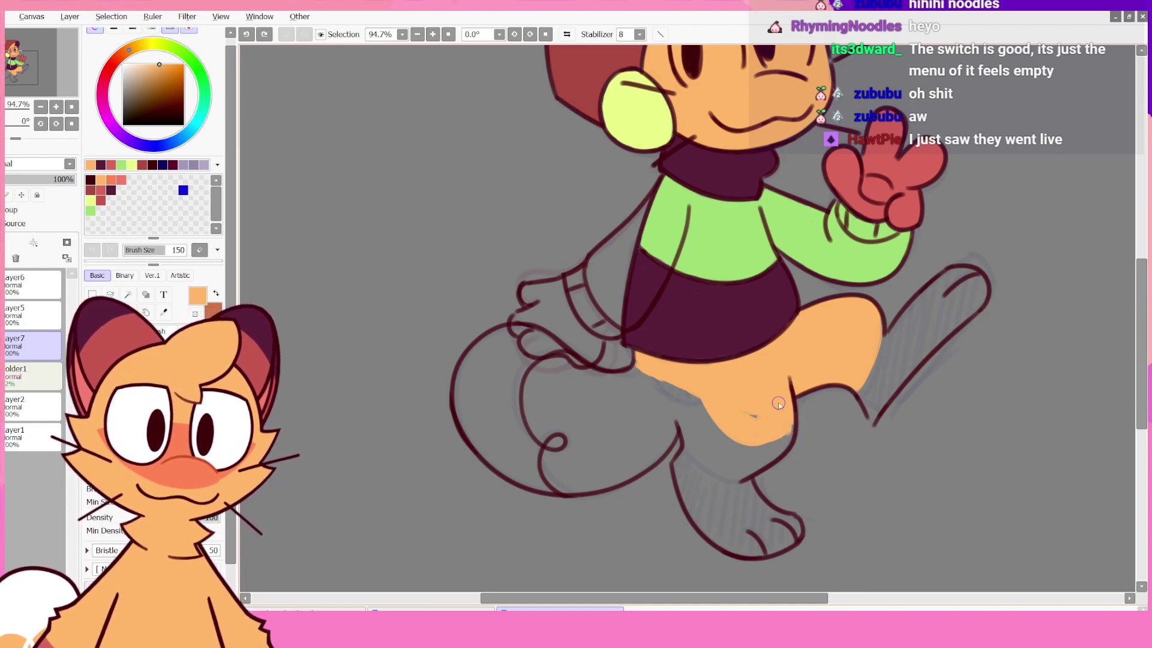
{"action": "mouse_move", "coordinate": [751, 401]}
{"action": "left_mouse_down"}
{"action": "mouse_move", "coordinate": [778, 425]}
{"action": "mouse_move", "coordinate": [783, 410]}
{"action": "mouse_move", "coordinate": [779, 442]}
{"action": "mouse_move", "coordinate": [789, 414]}
{"action": "mouse_move", "coordinate": [779, 442]}
{"action": "mouse_move", "coordinate": [781, 396]}
{"action": "left_mouse_up"}
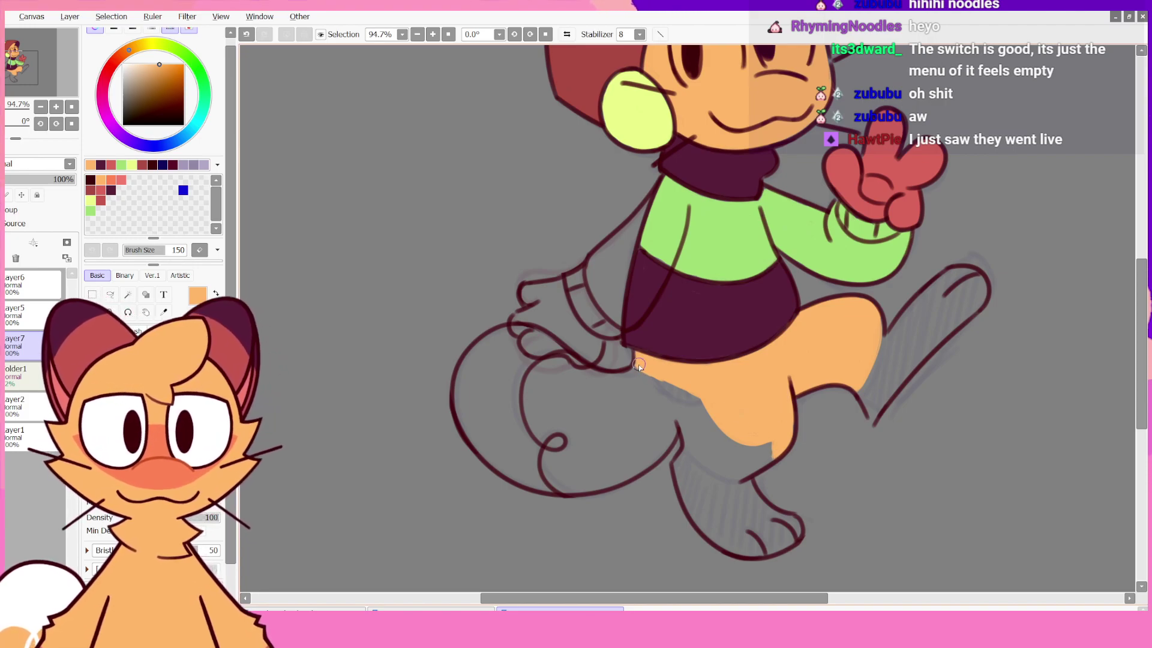
{"action": "mouse_move", "coordinate": [665, 382]}
{"action": "left_mouse_down"}
{"action": "mouse_move", "coordinate": [689, 444]}
{"action": "mouse_move", "coordinate": [669, 379]}
{"action": "mouse_move", "coordinate": [698, 451]}
{"action": "mouse_move", "coordinate": [721, 470]}
{"action": "mouse_move", "coordinate": [690, 449]}
{"action": "mouse_move", "coordinate": [748, 473]}
{"action": "mouse_move", "coordinate": [688, 442]}
{"action": "left_mouse_up"}
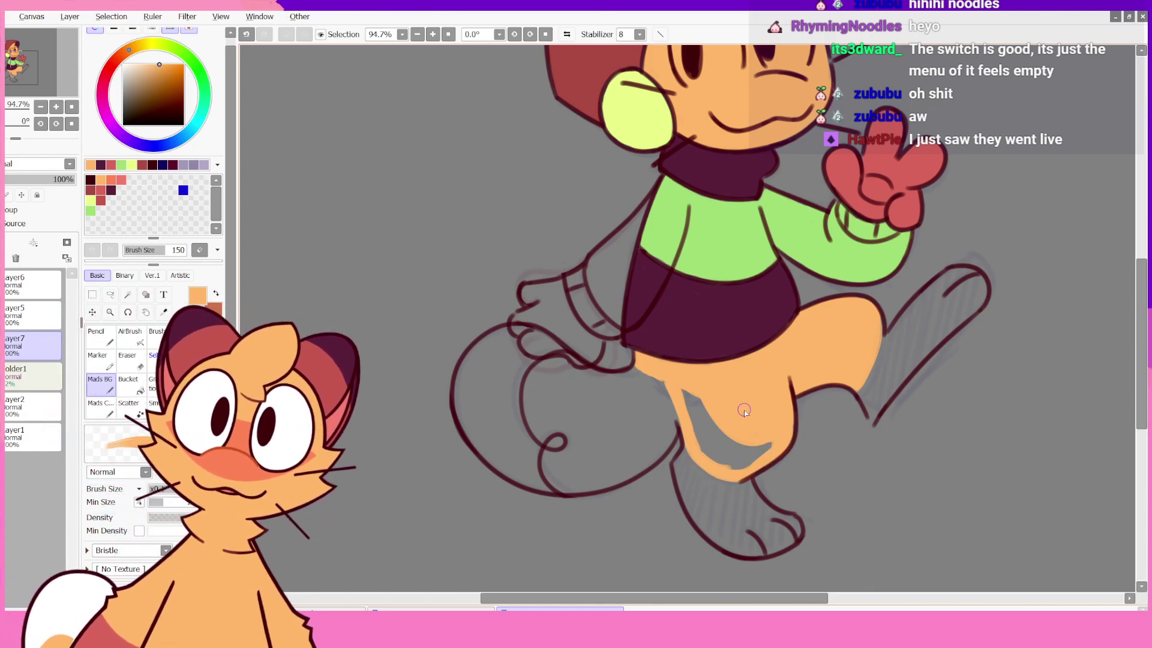
{"action": "key", "text": "g"}
{"action": "left_click", "coordinate": [725, 436]}
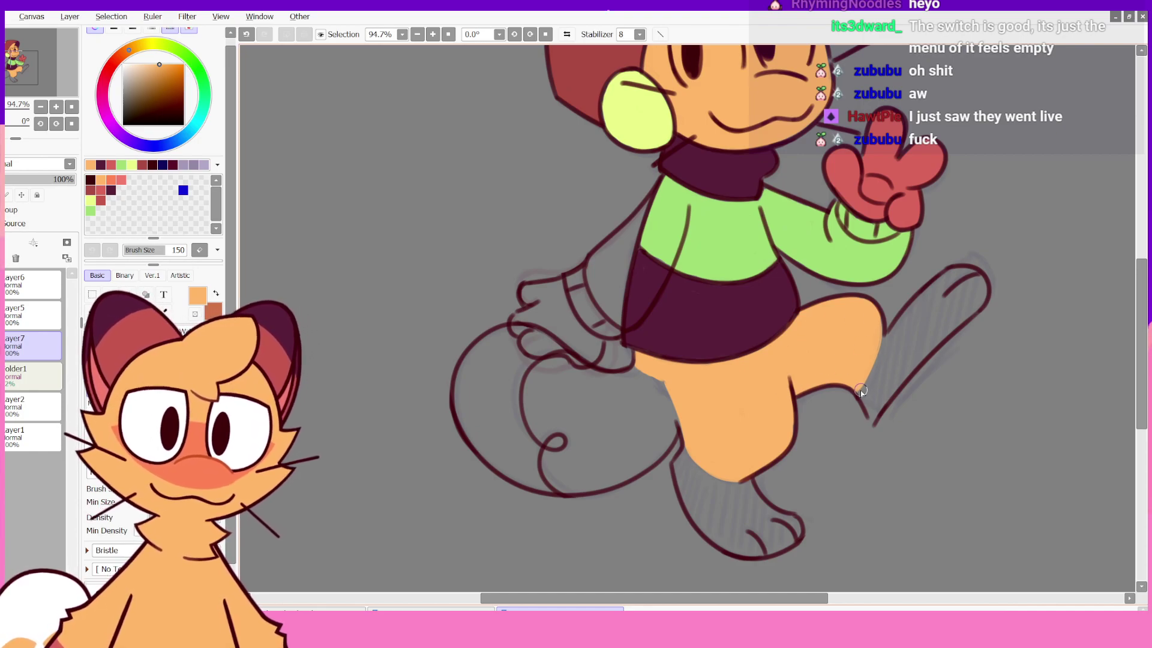
{"action": "left_click_drag", "start_coordinate": [874, 361], "coordinate": [876, 316]}
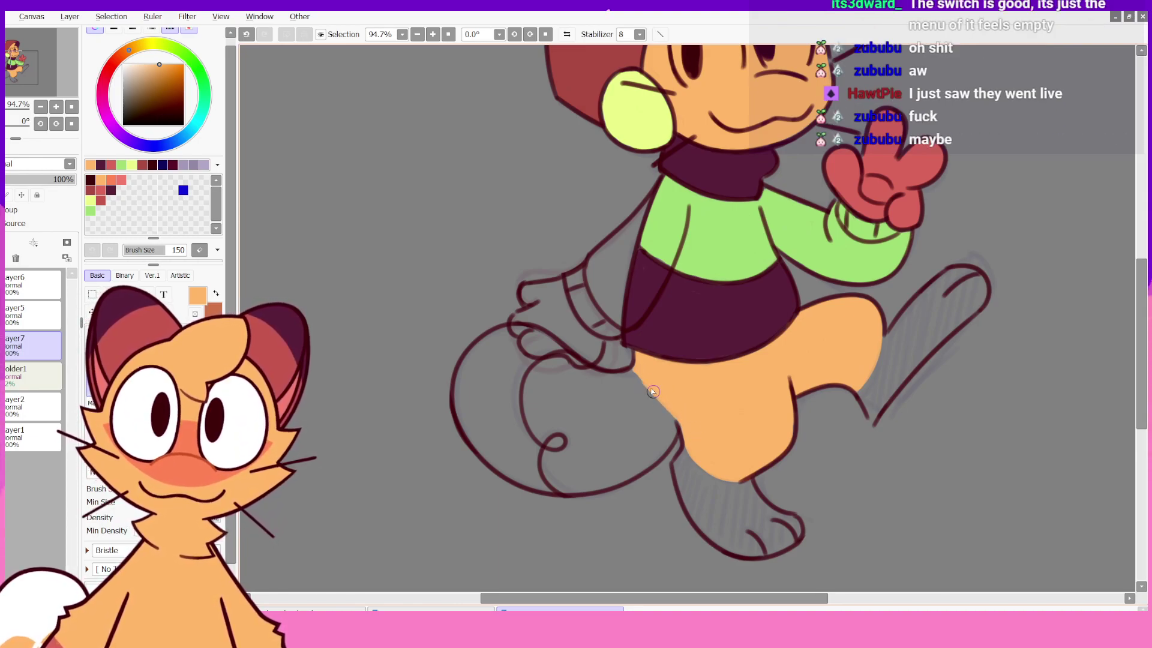
{"action": "left_click_drag", "start_coordinate": [643, 379], "coordinate": [679, 420]}
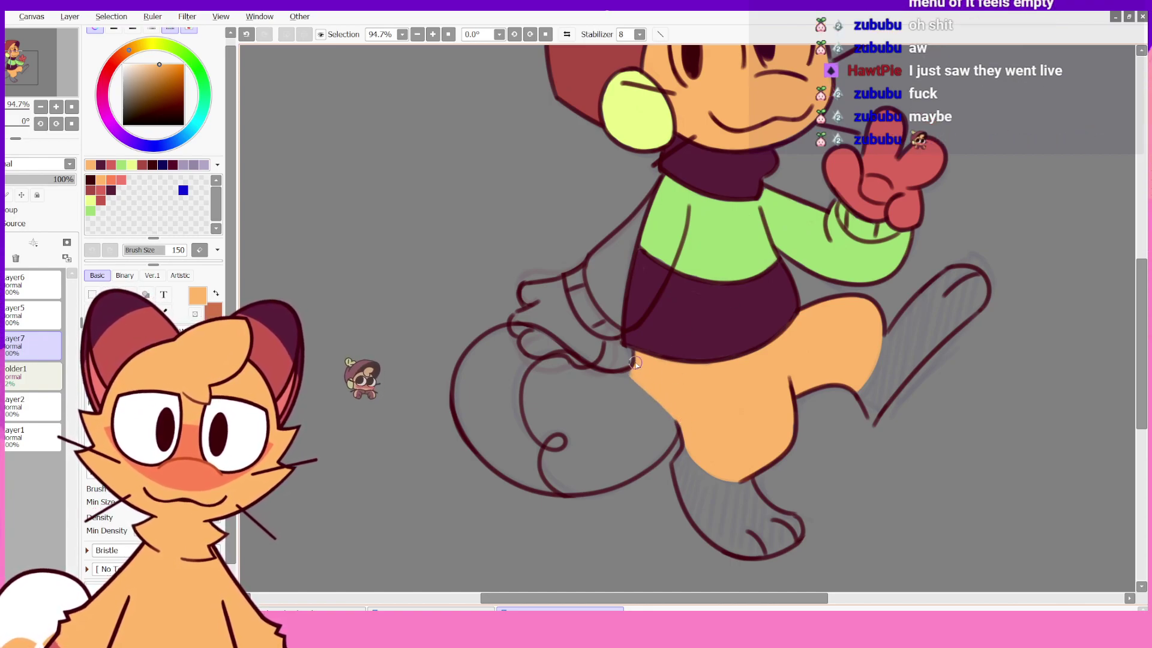
- Paint the tail's base section orange, from the hips to the curled line that separates the tip
{"action": "mouse_move", "coordinate": [605, 374]}
{"action": "left_mouse_down"}
{"action": "mouse_move", "coordinate": [593, 374]}
{"action": "mouse_move", "coordinate": [631, 370]}
{"action": "mouse_move", "coordinate": [587, 373]}
{"action": "mouse_move", "coordinate": [537, 420]}
{"action": "mouse_move", "coordinate": [541, 382]}
{"action": "mouse_move", "coordinate": [561, 444]}
{"action": "mouse_move", "coordinate": [559, 384]}
{"action": "mouse_move", "coordinate": [603, 385]}
{"action": "mouse_move", "coordinate": [581, 401]}
{"action": "mouse_move", "coordinate": [570, 438]}
{"action": "mouse_move", "coordinate": [562, 386]}
{"action": "left_mouse_up"}
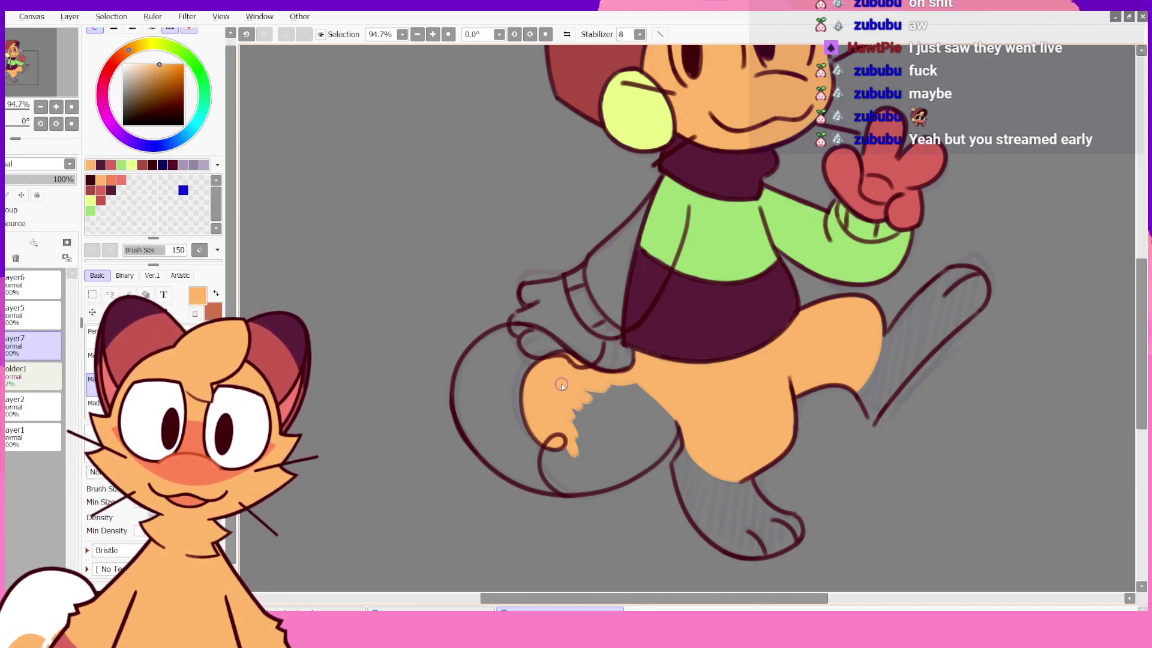
{"action": "mouse_move", "coordinate": [549, 457]}
{"action": "left_mouse_down"}
{"action": "mouse_move", "coordinate": [567, 488]}
{"action": "mouse_move", "coordinate": [550, 474]}
{"action": "mouse_move", "coordinate": [561, 485]}
{"action": "mouse_move", "coordinate": [567, 471]}
{"action": "mouse_move", "coordinate": [565, 432]}
{"action": "mouse_move", "coordinate": [569, 488]}
{"action": "mouse_move", "coordinate": [582, 483]}
{"action": "mouse_move", "coordinate": [570, 443]}
{"action": "mouse_move", "coordinate": [588, 468]}
{"action": "mouse_move", "coordinate": [597, 411]}
{"action": "mouse_move", "coordinate": [591, 487]}
{"action": "mouse_move", "coordinate": [650, 445]}
{"action": "left_mouse_up"}
{"action": "mouse_move", "coordinate": [589, 493]}
{"action": "left_mouse_down"}
{"action": "mouse_move", "coordinate": [660, 449]}
{"action": "mouse_move", "coordinate": [671, 423]}
{"action": "mouse_move", "coordinate": [668, 445]}
{"action": "left_mouse_up"}
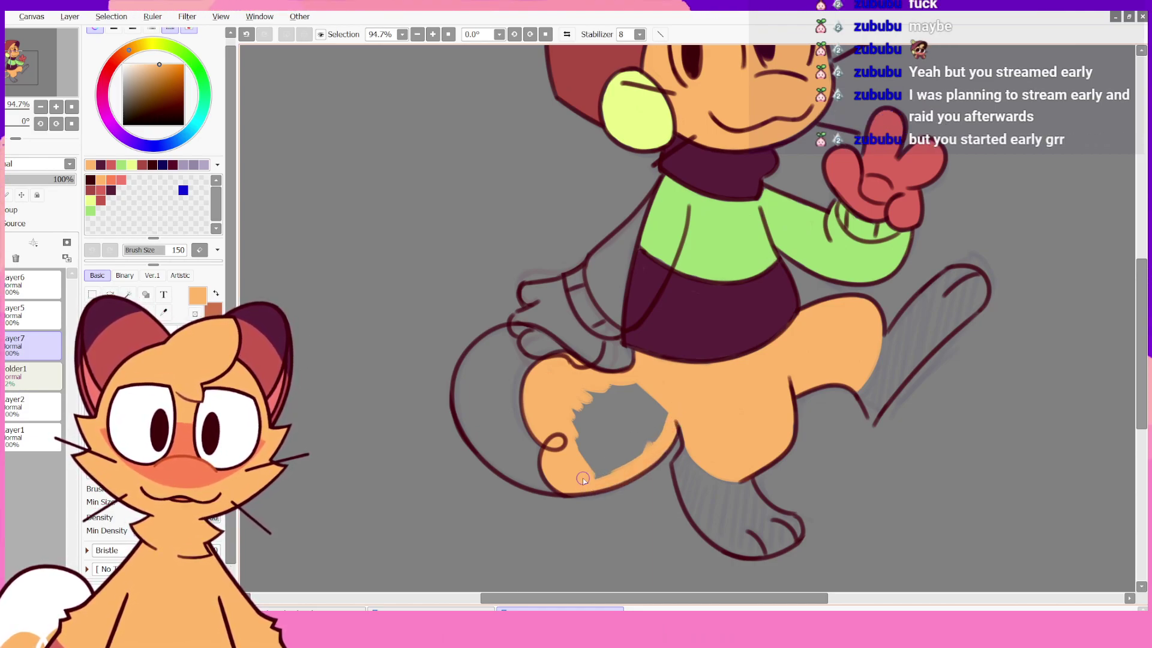
{"action": "mouse_move", "coordinate": [582, 474]}
{"action": "left_mouse_down"}
{"action": "mouse_move", "coordinate": [562, 414]}
{"action": "mouse_move", "coordinate": [610, 476]}
{"action": "mouse_move", "coordinate": [579, 426]}
{"action": "mouse_move", "coordinate": [596, 410]}
{"action": "mouse_move", "coordinate": [577, 417]}
{"action": "mouse_move", "coordinate": [603, 380]}
{"action": "mouse_move", "coordinate": [585, 436]}
{"action": "mouse_move", "coordinate": [588, 391]}
{"action": "mouse_move", "coordinate": [571, 399]}
{"action": "mouse_move", "coordinate": [620, 384]}
{"action": "mouse_move", "coordinate": [595, 436]}
{"action": "mouse_move", "coordinate": [643, 383]}
{"action": "left_mouse_up"}
{"action": "mouse_move", "coordinate": [601, 464]}
{"action": "left_mouse_down"}
{"action": "mouse_move", "coordinate": [639, 432]}
{"action": "mouse_move", "coordinate": [652, 440]}
{"action": "left_mouse_up"}
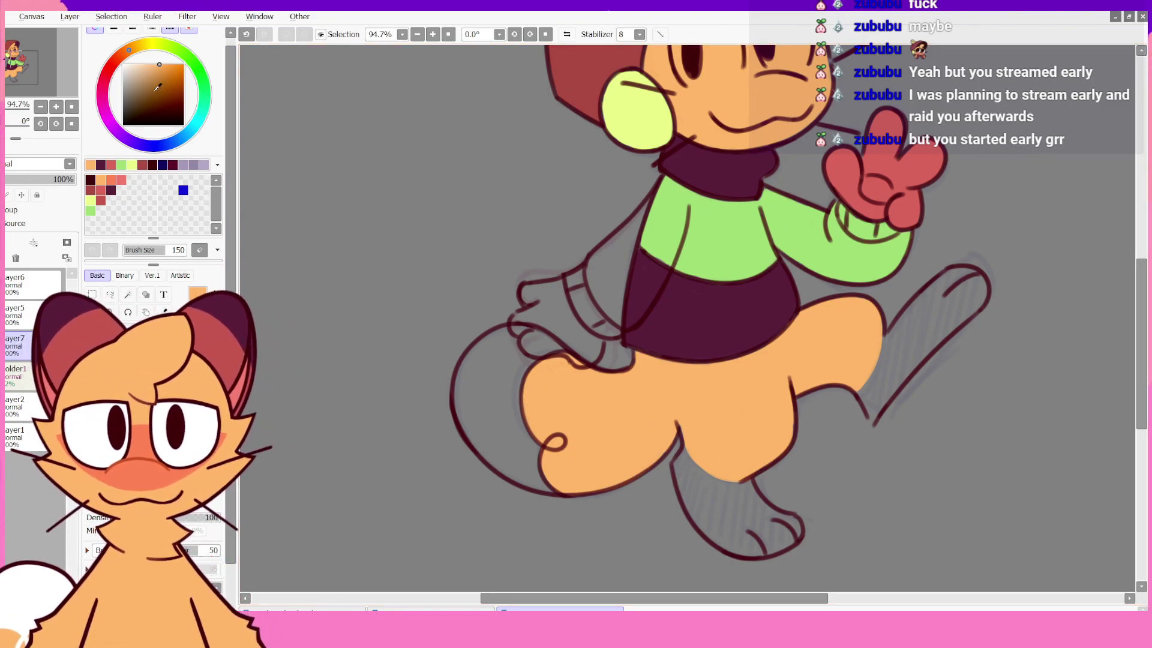
- Set the colour to white and fill the tail tip between the curled line and the outer outline
{"action": "left_click_drag", "start_coordinate": [158, 88], "coordinate": [123, 64]}
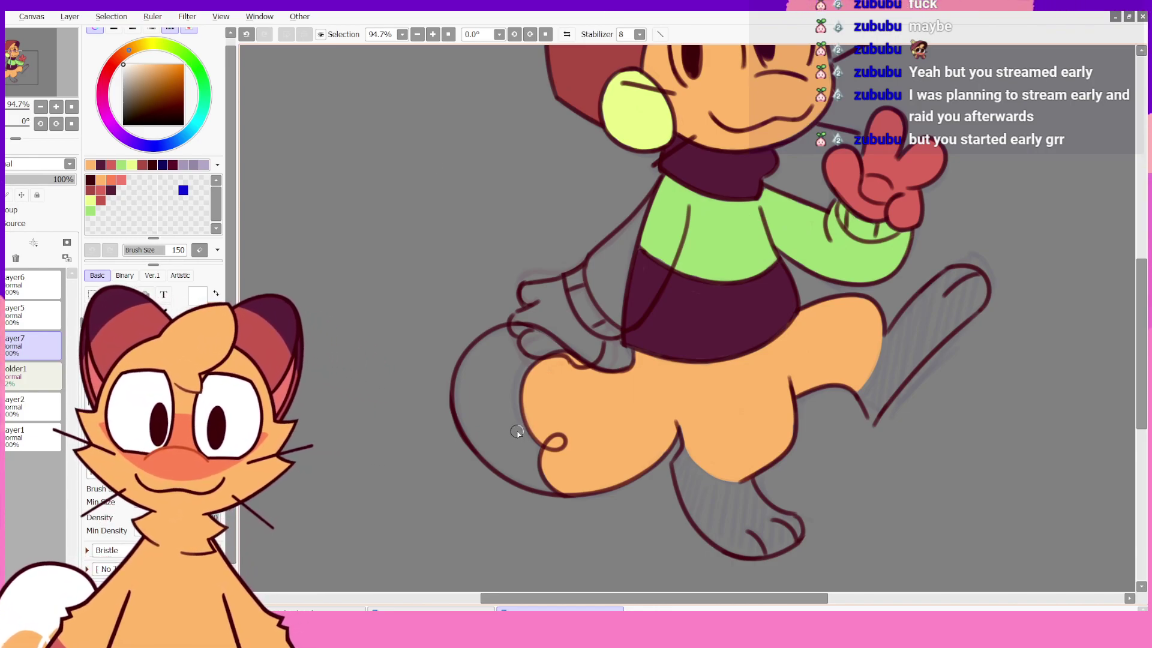
{"action": "left_click_drag", "start_coordinate": [514, 422], "coordinate": [505, 381]}
{"action": "left_click_drag", "start_coordinate": [536, 449], "coordinate": [517, 345]}
{"action": "left_click_drag", "start_coordinate": [525, 424], "coordinate": [525, 352]}
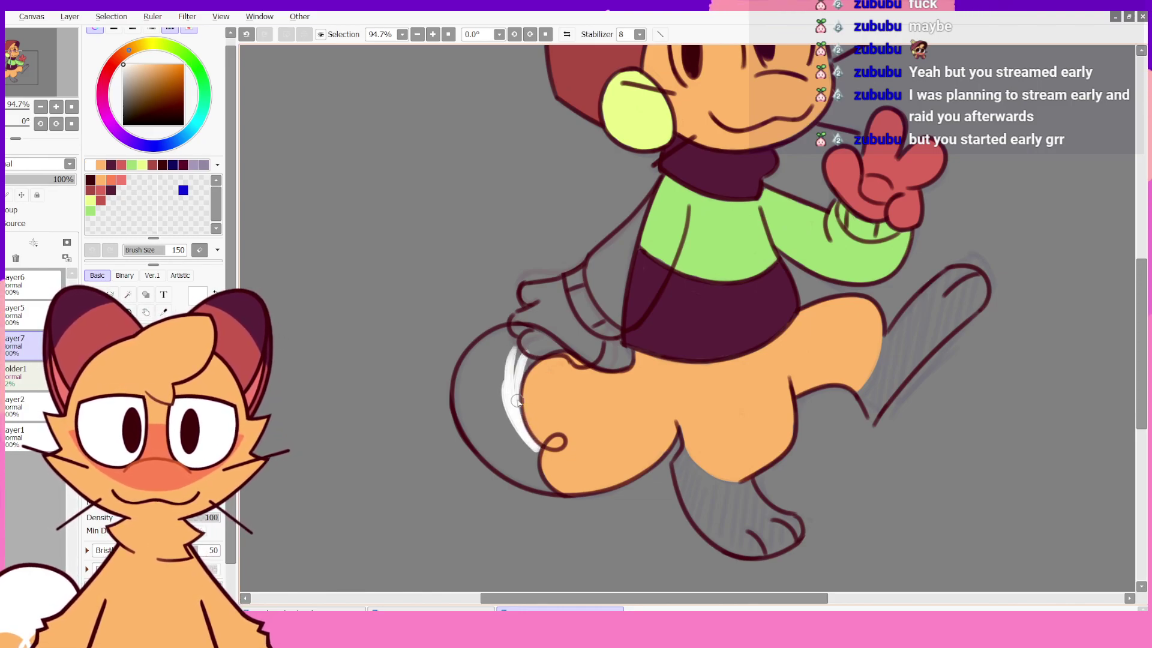
{"action": "mouse_move", "coordinate": [517, 397]}
{"action": "left_mouse_down"}
{"action": "mouse_move", "coordinate": [528, 346]}
{"action": "mouse_move", "coordinate": [519, 373]}
{"action": "mouse_move", "coordinate": [555, 346]}
{"action": "mouse_move", "coordinate": [530, 332]}
{"action": "mouse_move", "coordinate": [542, 343]}
{"action": "mouse_move", "coordinate": [528, 334]}
{"action": "mouse_move", "coordinate": [529, 346]}
{"action": "mouse_move", "coordinate": [526, 324]}
{"action": "mouse_move", "coordinate": [520, 347]}
{"action": "mouse_move", "coordinate": [512, 331]}
{"action": "mouse_move", "coordinate": [469, 355]}
{"action": "mouse_move", "coordinate": [493, 331]}
{"action": "mouse_move", "coordinate": [459, 396]}
{"action": "left_mouse_up"}
{"action": "mouse_move", "coordinate": [477, 345]}
{"action": "left_mouse_down"}
{"action": "mouse_move", "coordinate": [460, 419]}
{"action": "mouse_move", "coordinate": [516, 480]}
{"action": "mouse_move", "coordinate": [549, 489]}
{"action": "mouse_move", "coordinate": [533, 456]}
{"action": "mouse_move", "coordinate": [549, 489]}
{"action": "mouse_move", "coordinate": [538, 482]}
{"action": "left_mouse_up"}
{"action": "key", "text": "g"}
{"action": "left_click", "coordinate": [513, 449]}
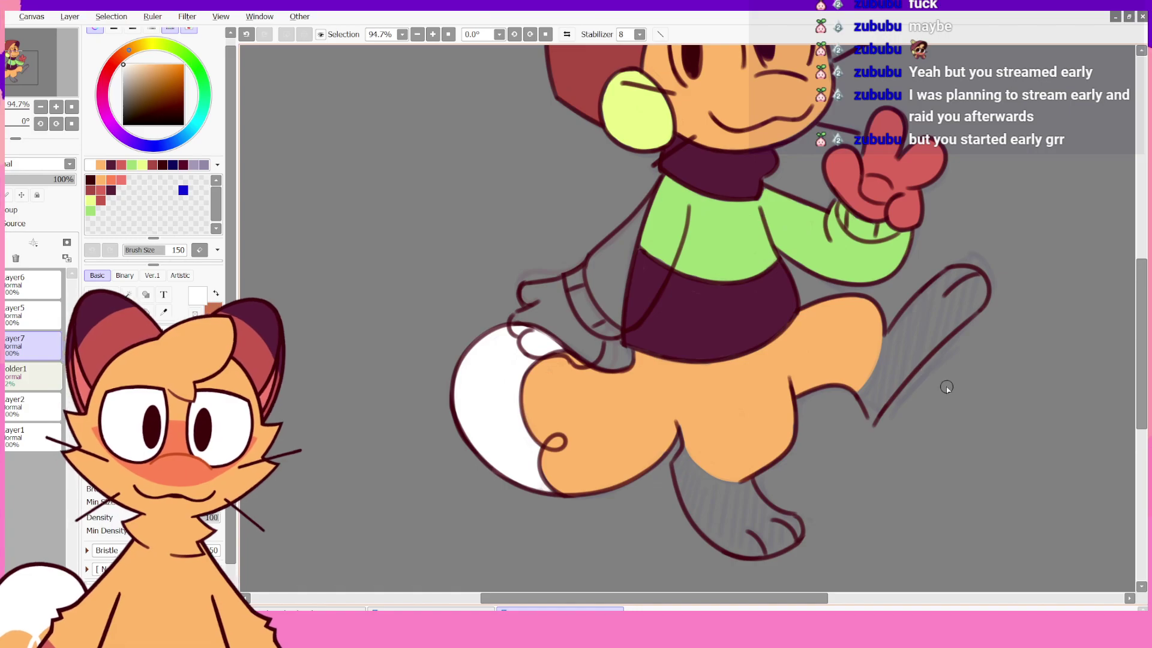
- Choose the red swatch beside the yellow one and paint a curved band along the standing leg's ankle, below the orange
{"action": "left_click", "coordinate": [104, 200]}
{"action": "key", "text": "ctrl+z"}
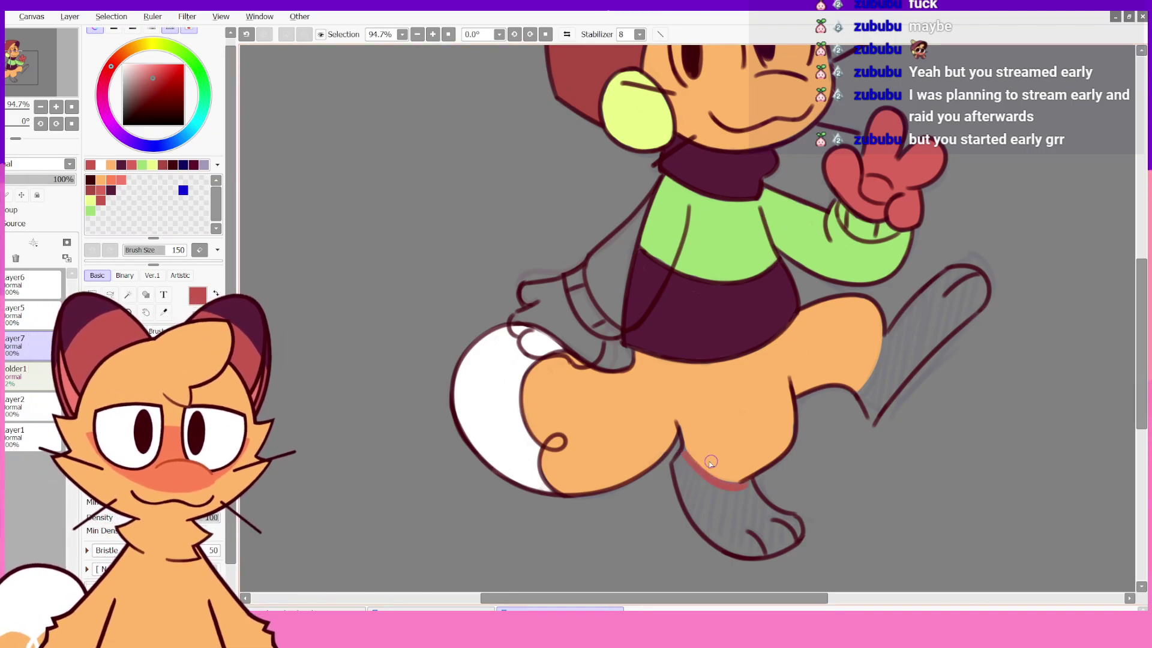
{"action": "left_click_drag", "start_coordinate": [743, 488], "coordinate": [747, 488]}
{"action": "key", "text": "ctrl+z"}
{"action": "left_click_drag", "start_coordinate": [682, 453], "coordinate": [752, 486]}
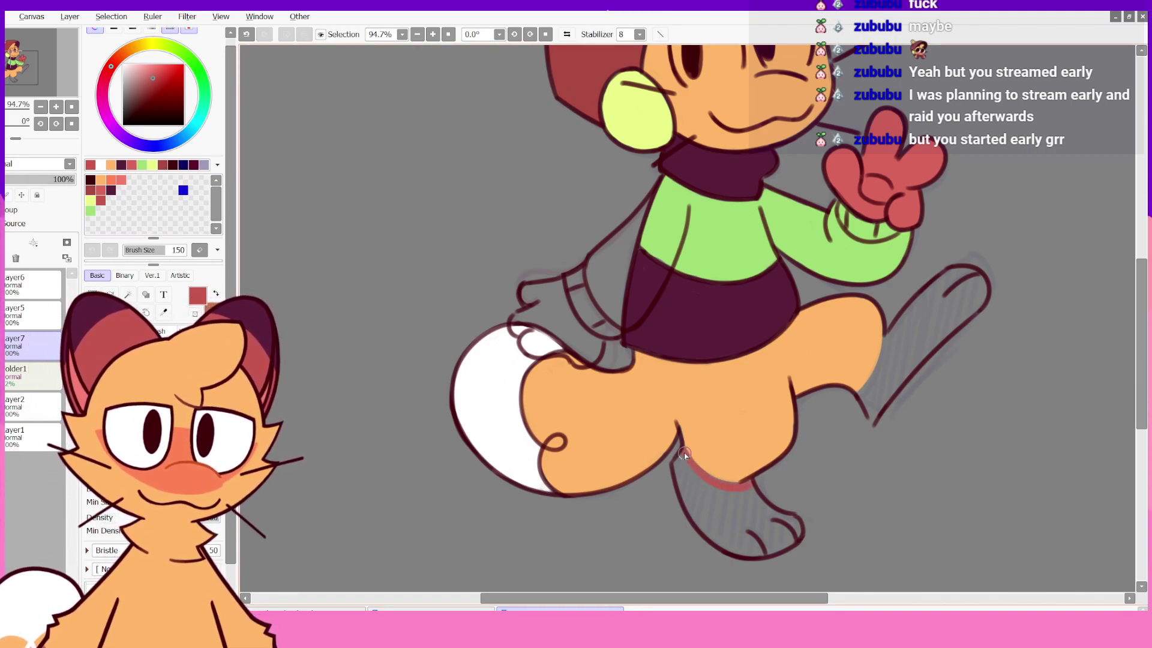
{"action": "key", "text": "ctrl+z"}
{"action": "key", "text": "ctrl+y"}
{"action": "left_click_drag", "start_coordinate": [684, 448], "coordinate": [741, 480]}
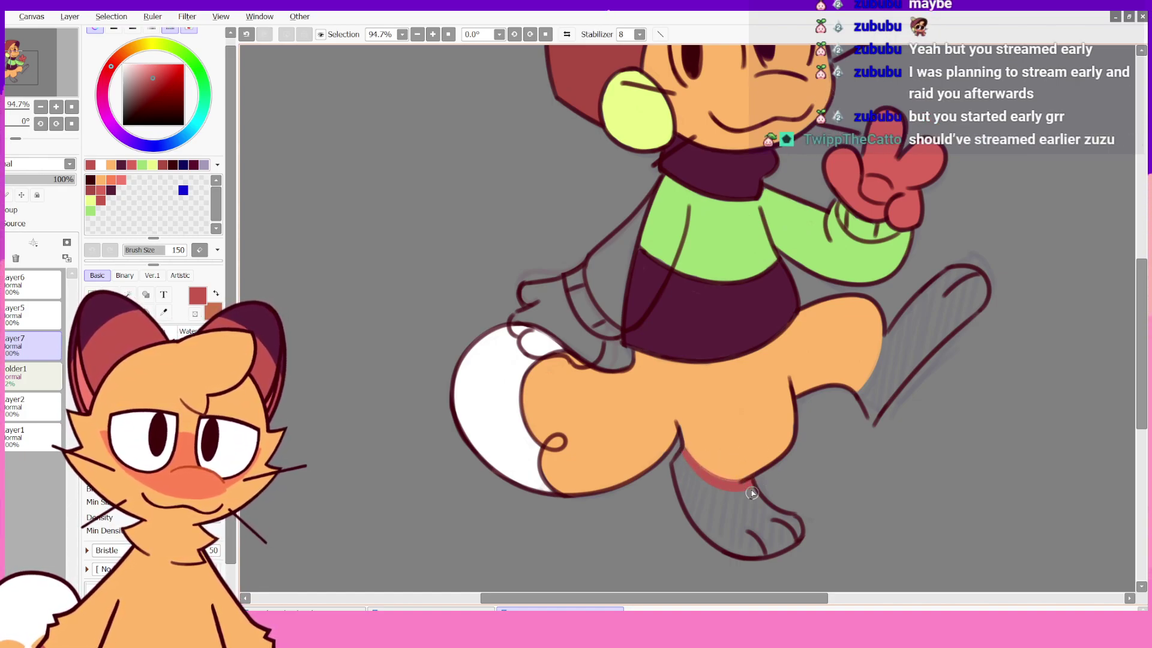
- Paint red along the inside of the standing foot's outline, toes included, and fill the enclosed area
{"action": "left_click_drag", "start_coordinate": [769, 513], "coordinate": [795, 523]}
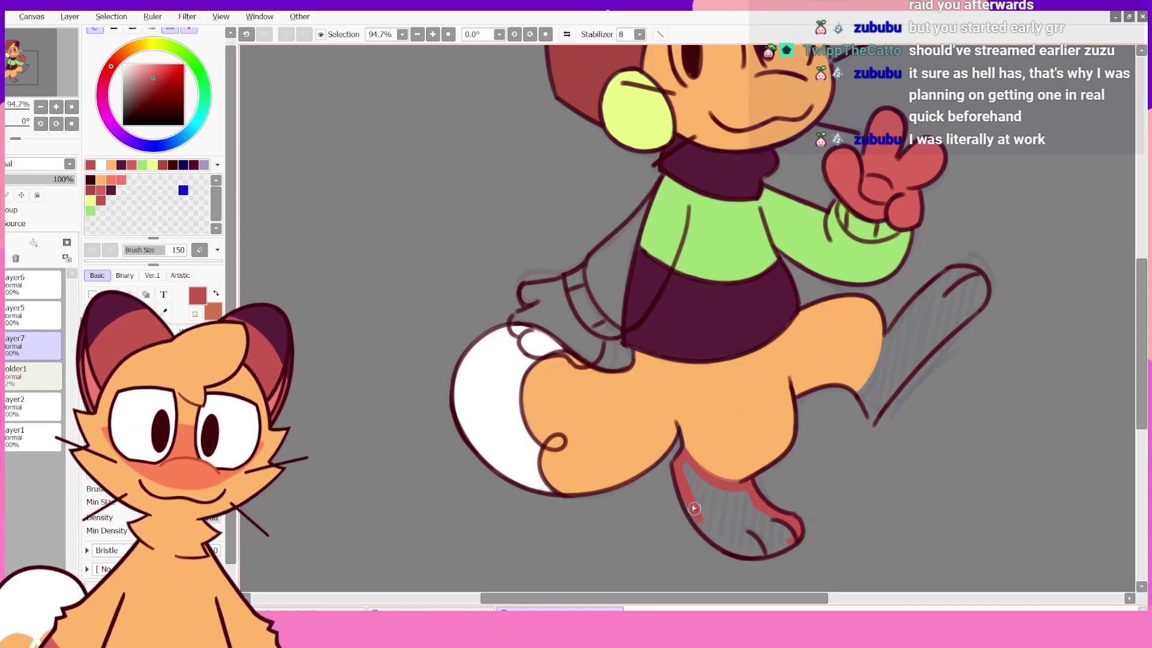
{"action": "mouse_move", "coordinate": [713, 537]}
{"action": "left_mouse_down"}
{"action": "mouse_move", "coordinate": [753, 552]}
{"action": "mouse_move", "coordinate": [794, 538]}
{"action": "left_mouse_up"}
{"action": "key", "text": "f"}
{"action": "left_click", "coordinate": [754, 528]}
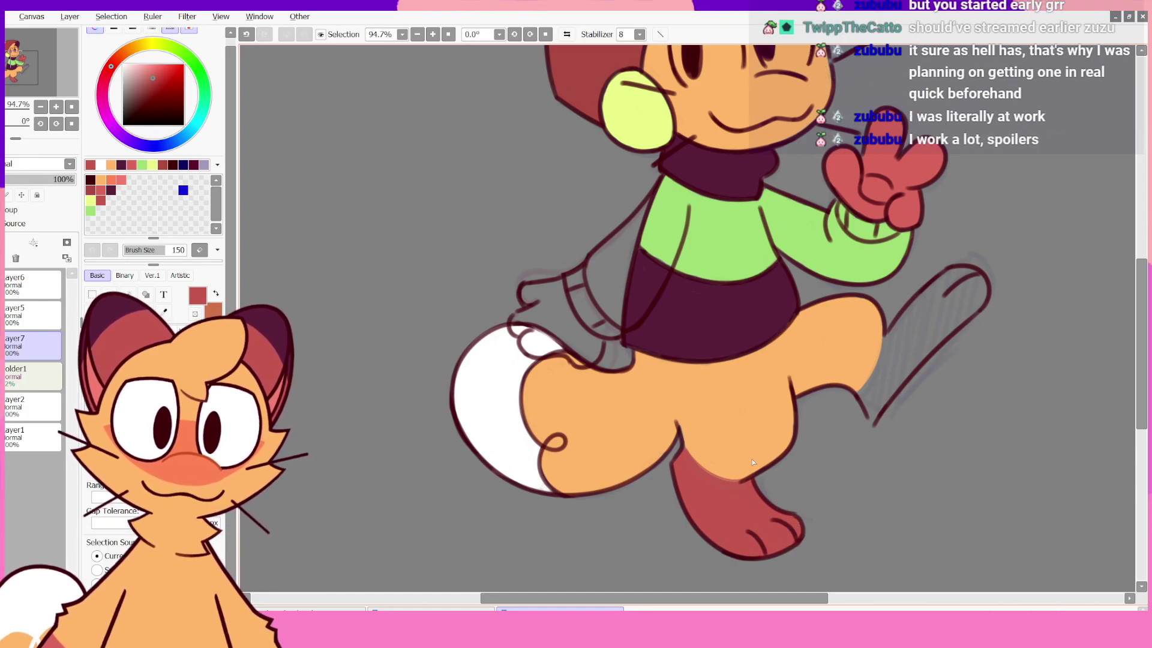
{"action": "key", "text": "b"}
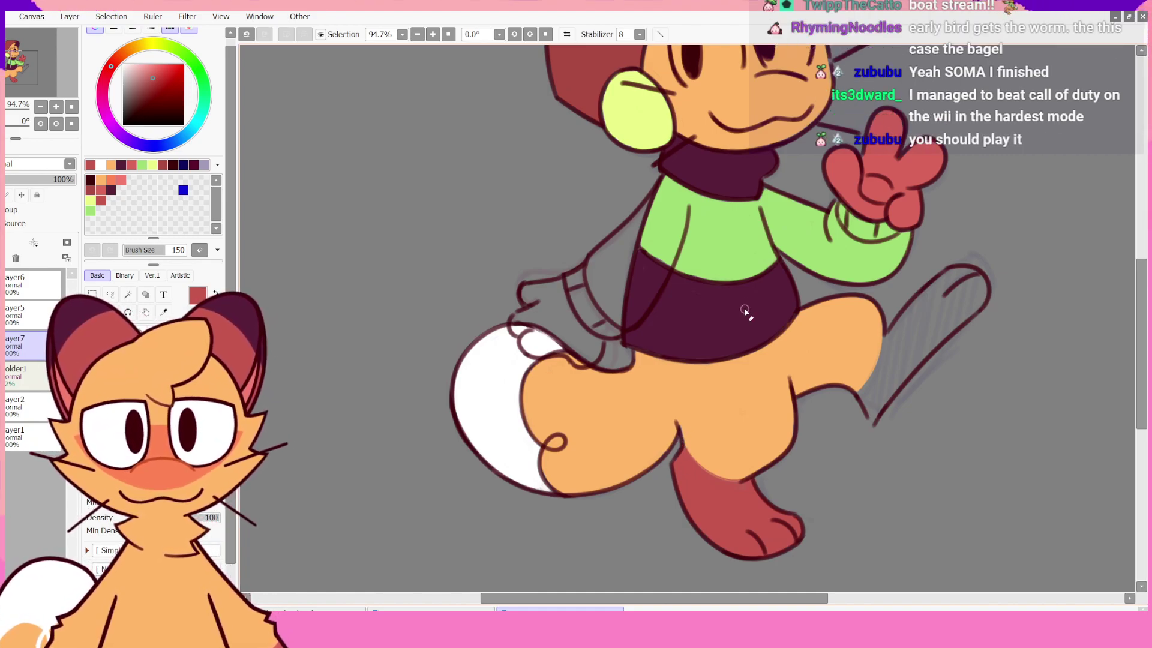
- Sample the red from the standing foot, paint along the raised foot's outline and fill its inside
{"action": "left_click", "coordinate": [707, 400], "text": "alt"}
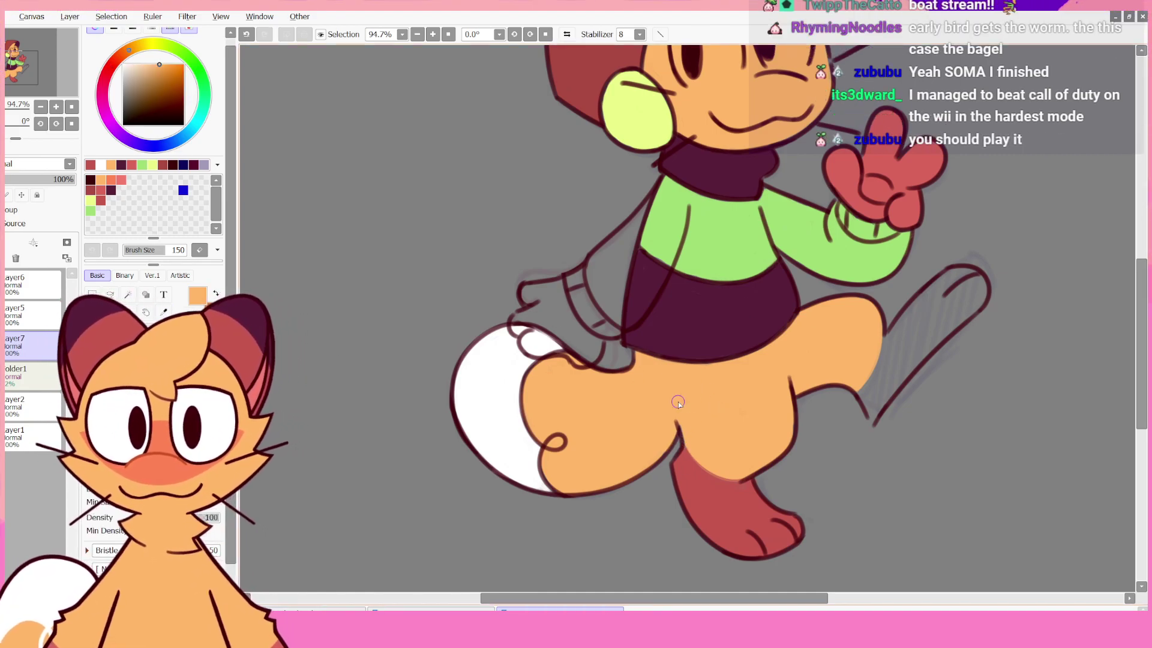
{"action": "left_click", "coordinate": [738, 513], "text": "alt"}
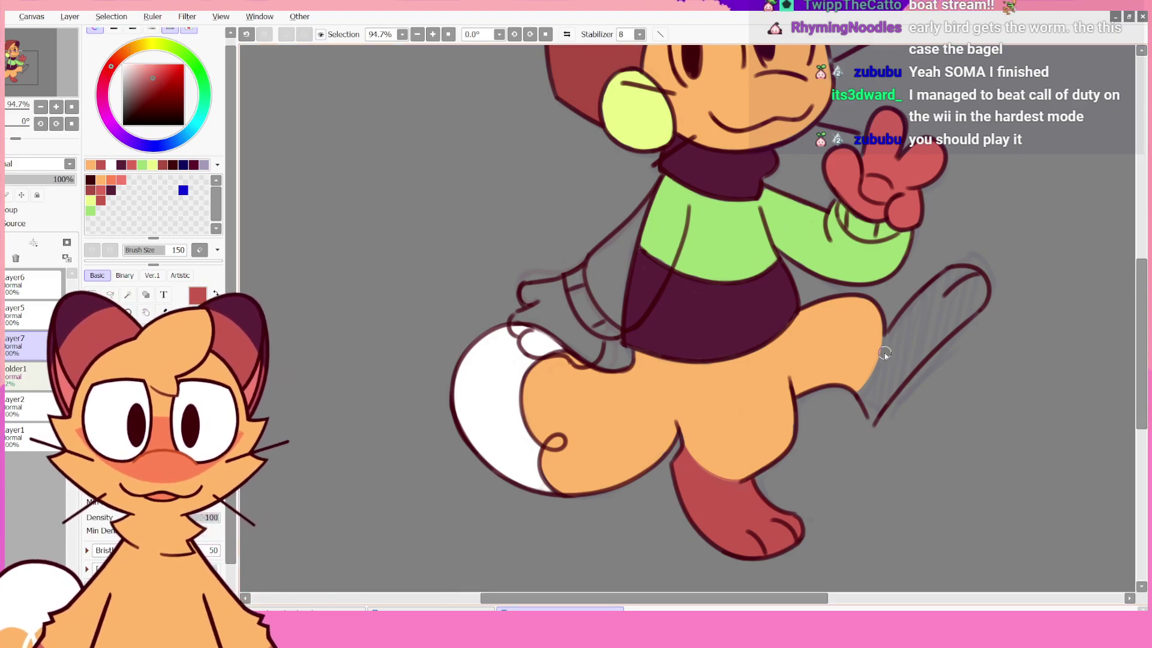
{"action": "mouse_move", "coordinate": [888, 337]}
{"action": "left_mouse_down"}
{"action": "mouse_move", "coordinate": [873, 421]}
{"action": "mouse_move", "coordinate": [917, 347]}
{"action": "mouse_move", "coordinate": [916, 357]}
{"action": "mouse_move", "coordinate": [979, 301]}
{"action": "mouse_move", "coordinate": [978, 277]}
{"action": "mouse_move", "coordinate": [942, 282]}
{"action": "left_mouse_up"}
{"action": "key", "text": "ctrl+z"}
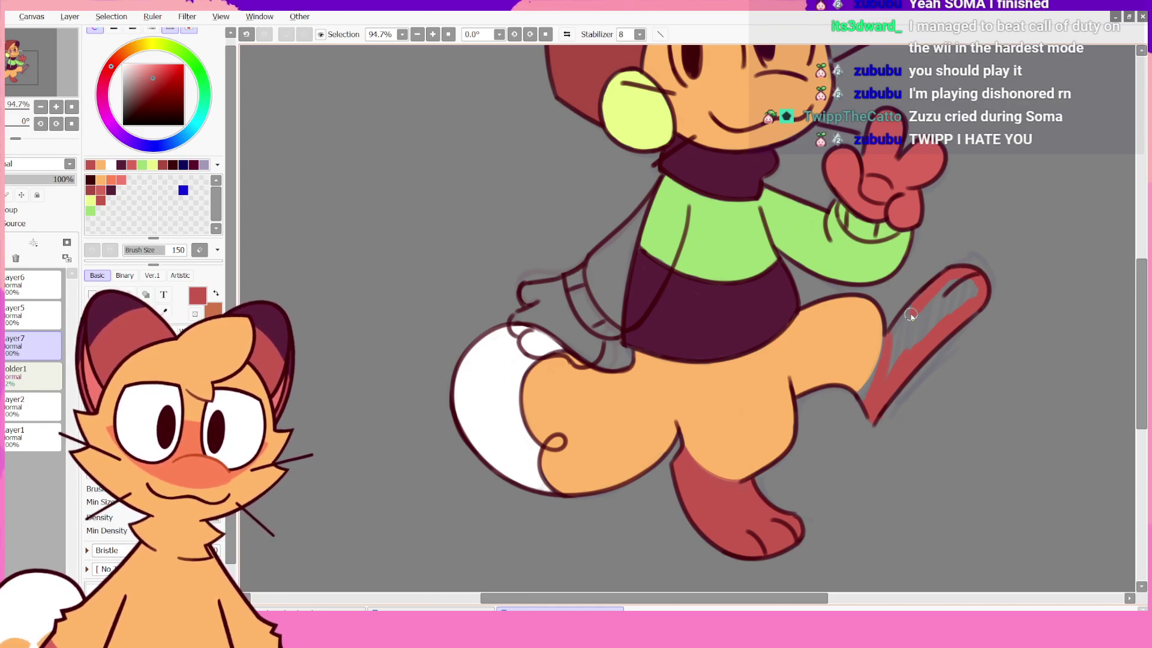
{"action": "mouse_move", "coordinate": [906, 318]}
{"action": "left_mouse_down"}
{"action": "mouse_move", "coordinate": [886, 366]}
{"action": "mouse_move", "coordinate": [935, 292]}
{"action": "mouse_move", "coordinate": [880, 398]}
{"action": "mouse_move", "coordinate": [930, 299]}
{"action": "mouse_move", "coordinate": [916, 348]}
{"action": "mouse_move", "coordinate": [951, 280]}
{"action": "mouse_move", "coordinate": [938, 303]}
{"action": "mouse_move", "coordinate": [946, 314]}
{"action": "mouse_move", "coordinate": [974, 282]}
{"action": "left_mouse_up"}
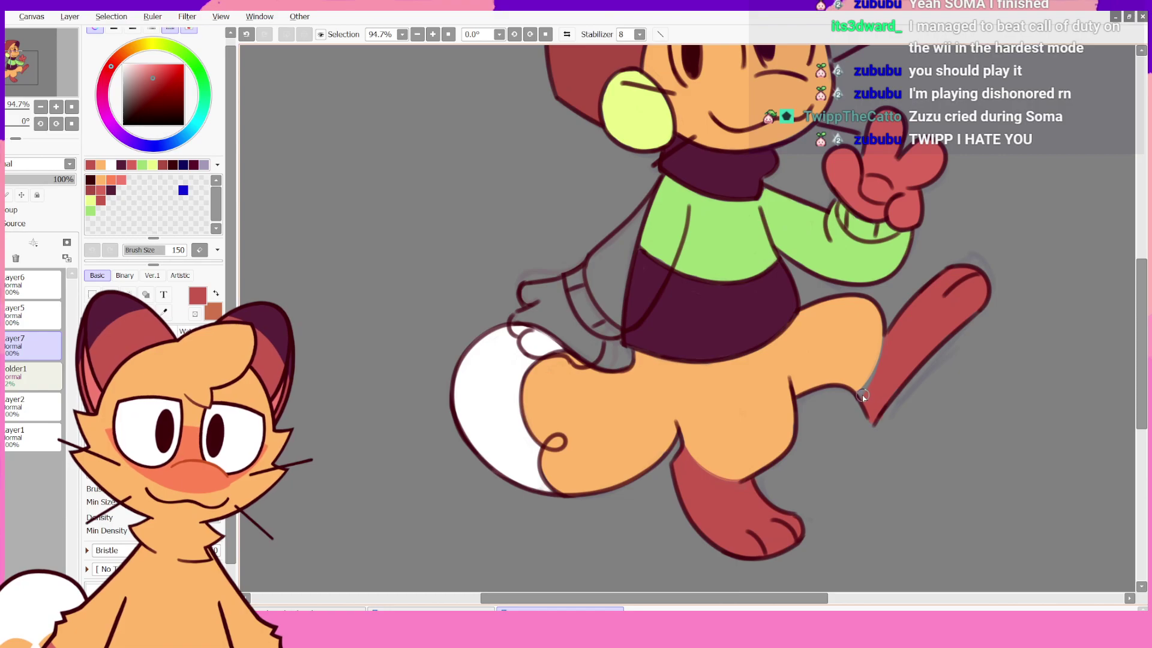
- Redo the red edge along the raised leg's ankle so it meets the orange, comparing the stroke with undo and redo
{"action": "key", "text": "ctrl+z"}
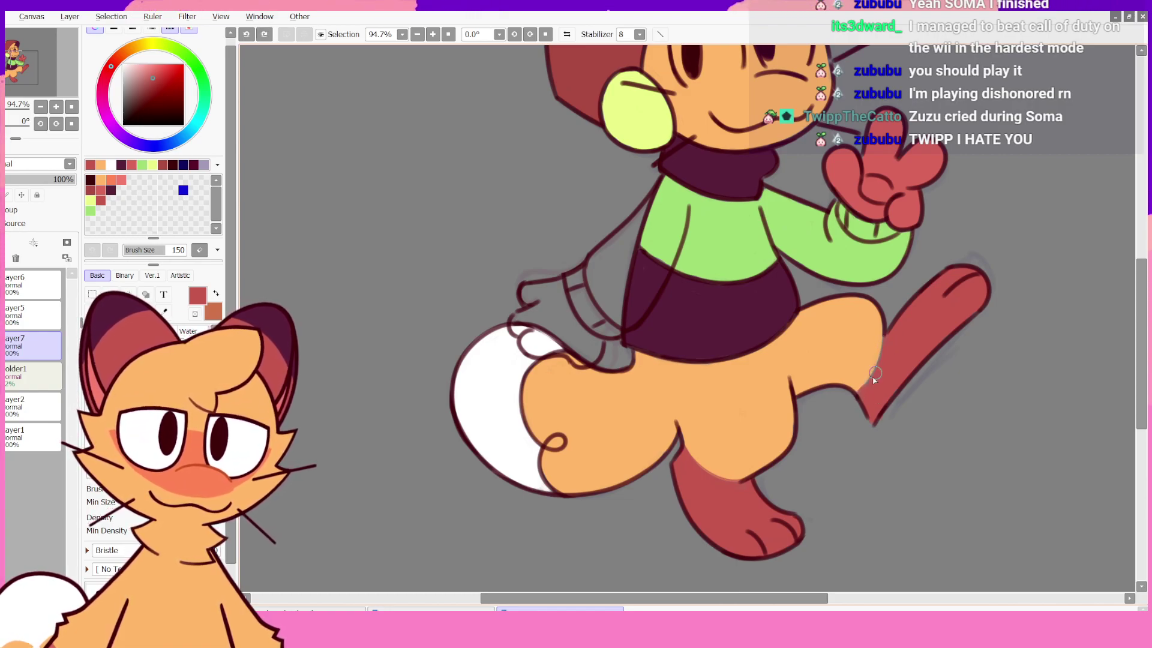
{"action": "left_click_drag", "start_coordinate": [877, 354], "coordinate": [865, 384]}
{"action": "key", "text": "ctrl+z"}
{"action": "left_click_drag", "start_coordinate": [883, 335], "coordinate": [871, 375]}
{"action": "key", "text": "ctrl+z"}
{"action": "key", "text": "ctrl+y"}
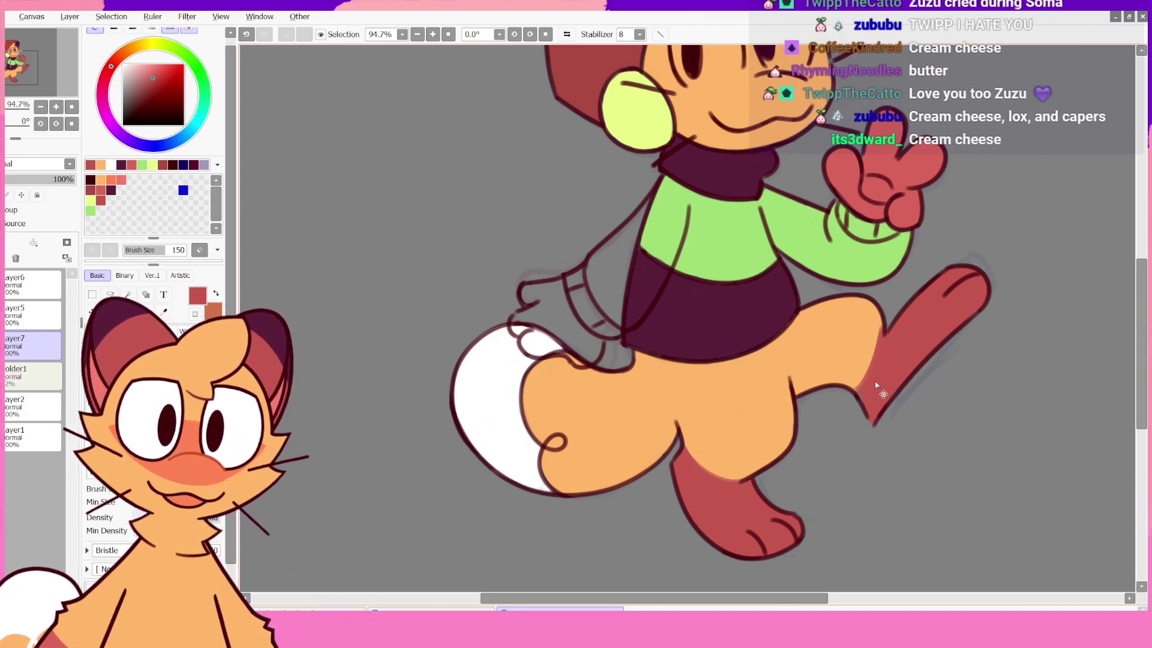
{"action": "key", "text": "ctrl+z"}
{"action": "key", "text": "ctrl+y"}
{"action": "key", "text": "ctrl+z"}
{"action": "key", "text": "ctrl+y"}
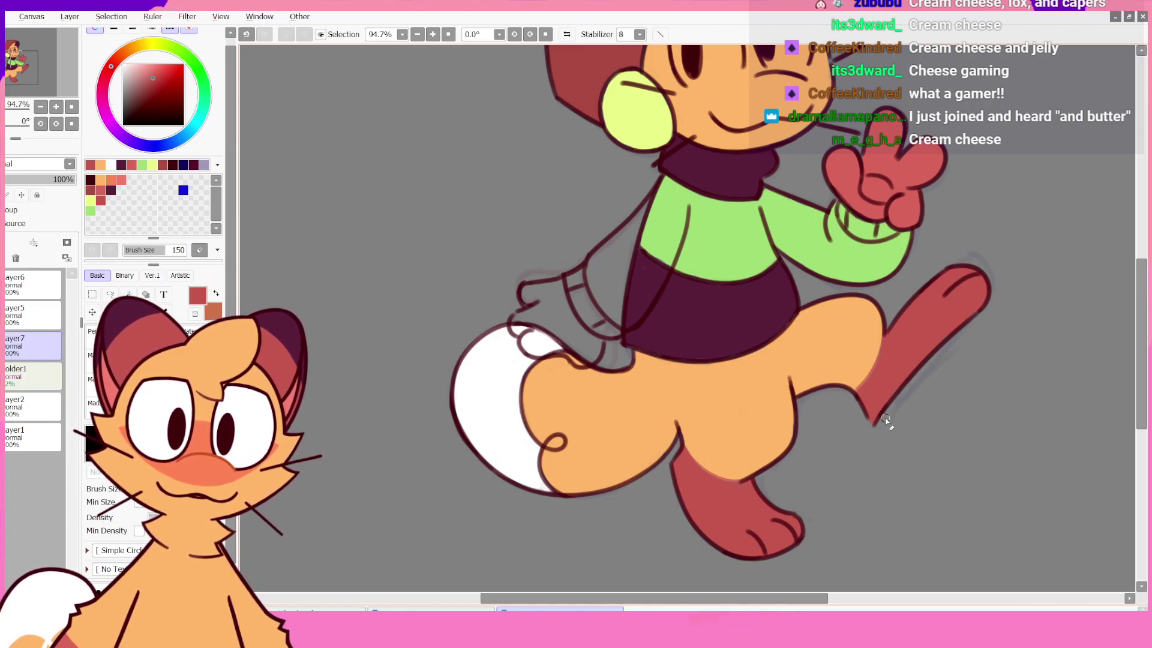
- Add a new layer directly above Layer5
{"action": "mouse_move", "coordinate": [1138, 311]}
{"action": "left_mouse_down"}
{"action": "mouse_move", "coordinate": [1138, 274]}
{"action": "mouse_move", "coordinate": [1134, 330]}
{"action": "mouse_move", "coordinate": [1135, 298]}
{"action": "left_mouse_up"}
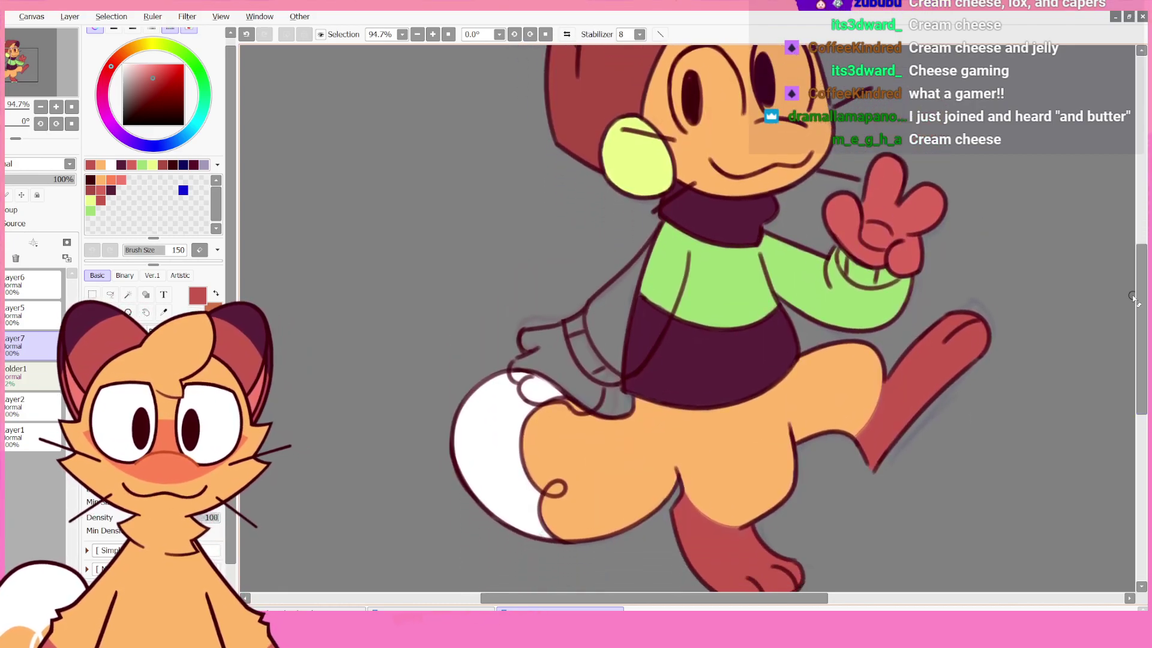
{"action": "left_click", "coordinate": [17, 318]}
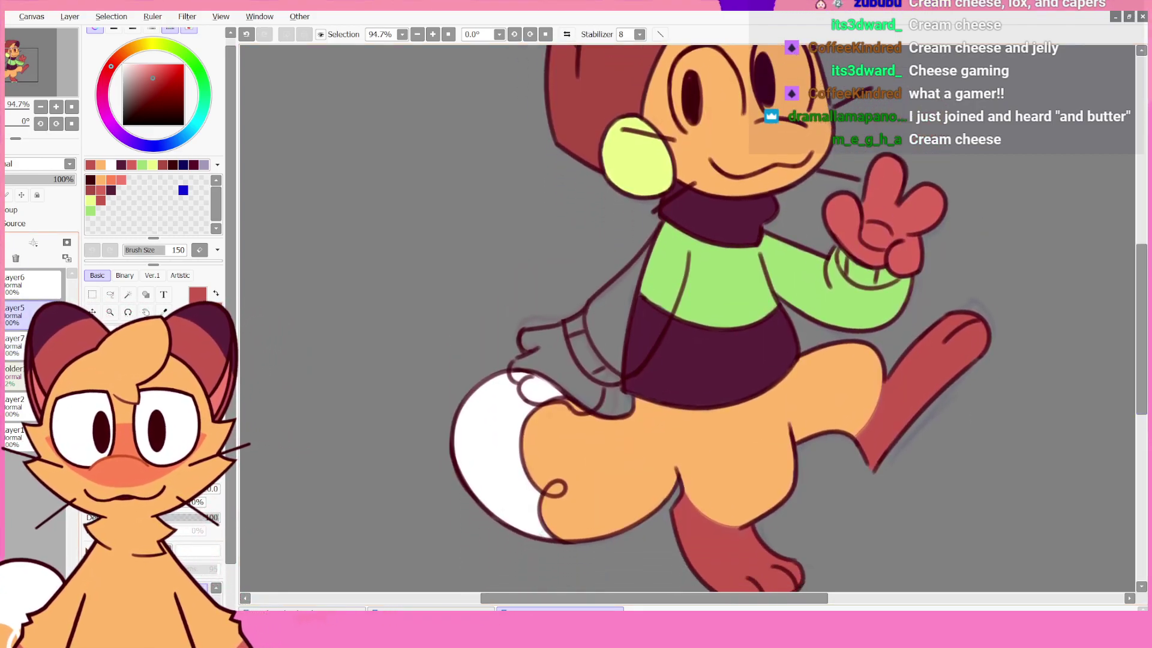
{"action": "key", "text": "ctrl+shift+n"}
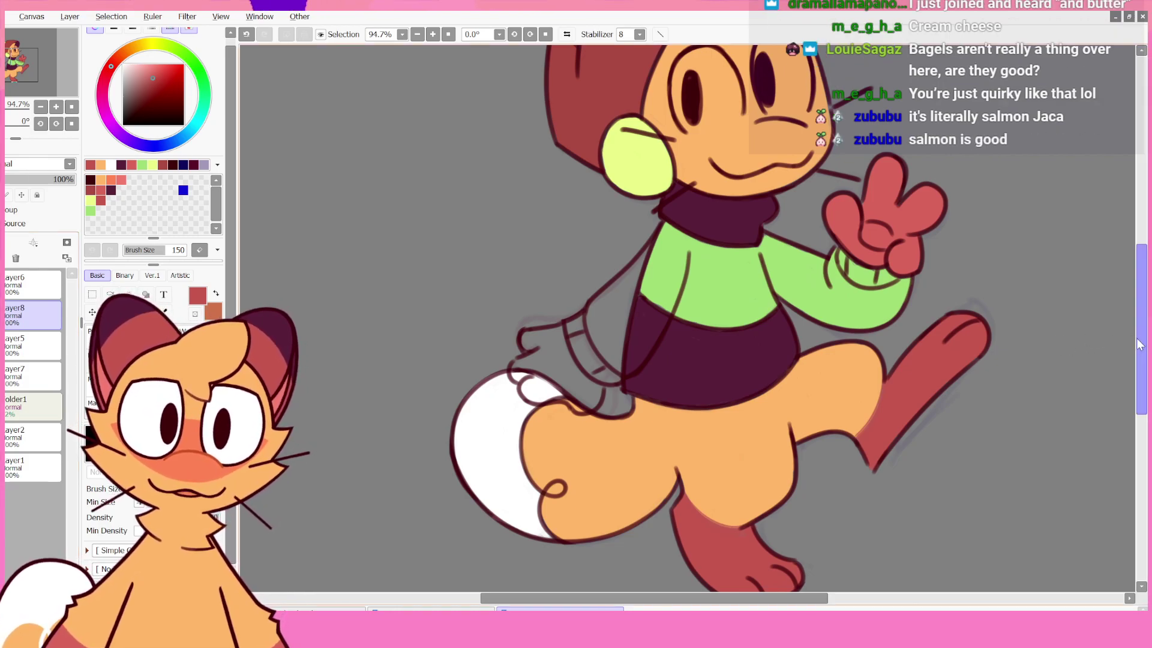
- Choose the green swatch, paint inside the outline of the sleeve on the tail side and fill the enclosed area
{"action": "left_click_drag", "start_coordinate": [1142, 346], "coordinate": [1143, 346]}
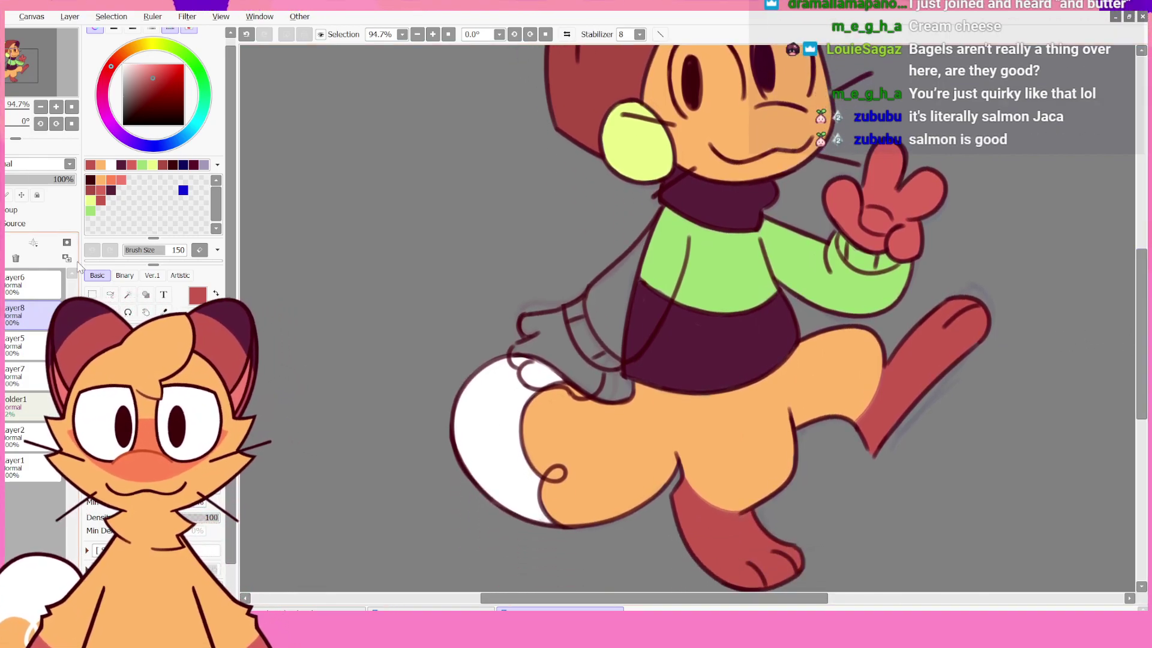
{"action": "left_click", "coordinate": [91, 211]}
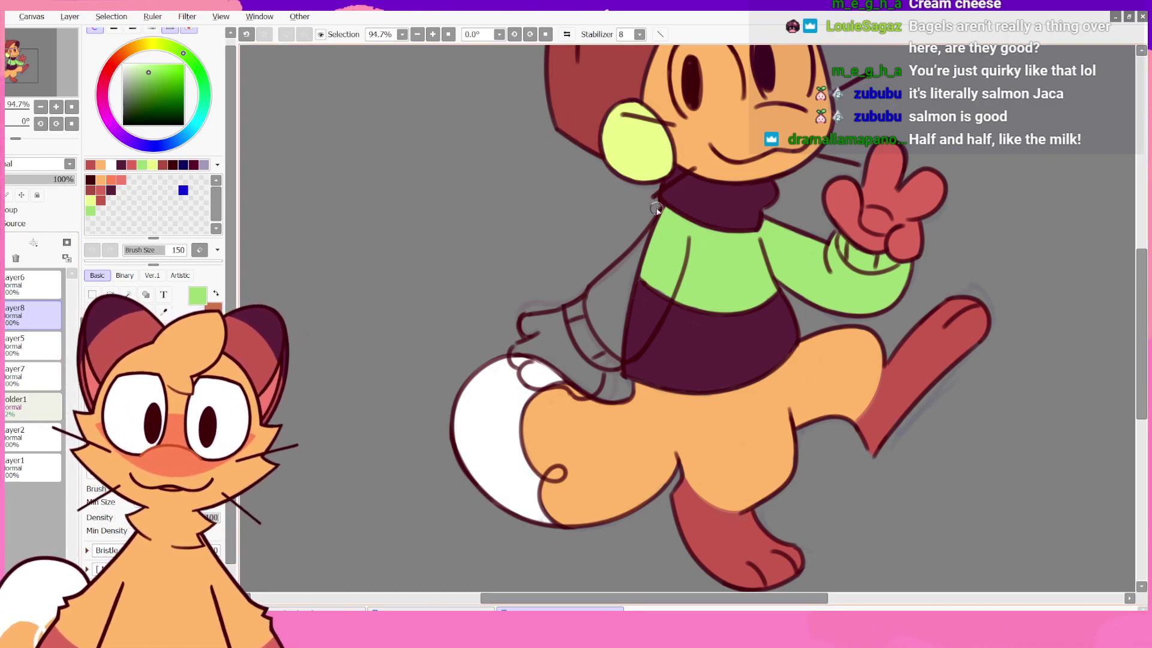
{"action": "mouse_move", "coordinate": [662, 303]}
{"action": "left_mouse_down"}
{"action": "mouse_move", "coordinate": [650, 328]}
{"action": "mouse_move", "coordinate": [665, 294]}
{"action": "mouse_move", "coordinate": [626, 358]}
{"action": "mouse_move", "coordinate": [604, 341]}
{"action": "mouse_move", "coordinate": [612, 345]}
{"action": "mouse_move", "coordinate": [592, 293]}
{"action": "mouse_move", "coordinate": [594, 315]}
{"action": "mouse_move", "coordinate": [598, 290]}
{"action": "mouse_move", "coordinate": [671, 211]}
{"action": "left_mouse_up"}
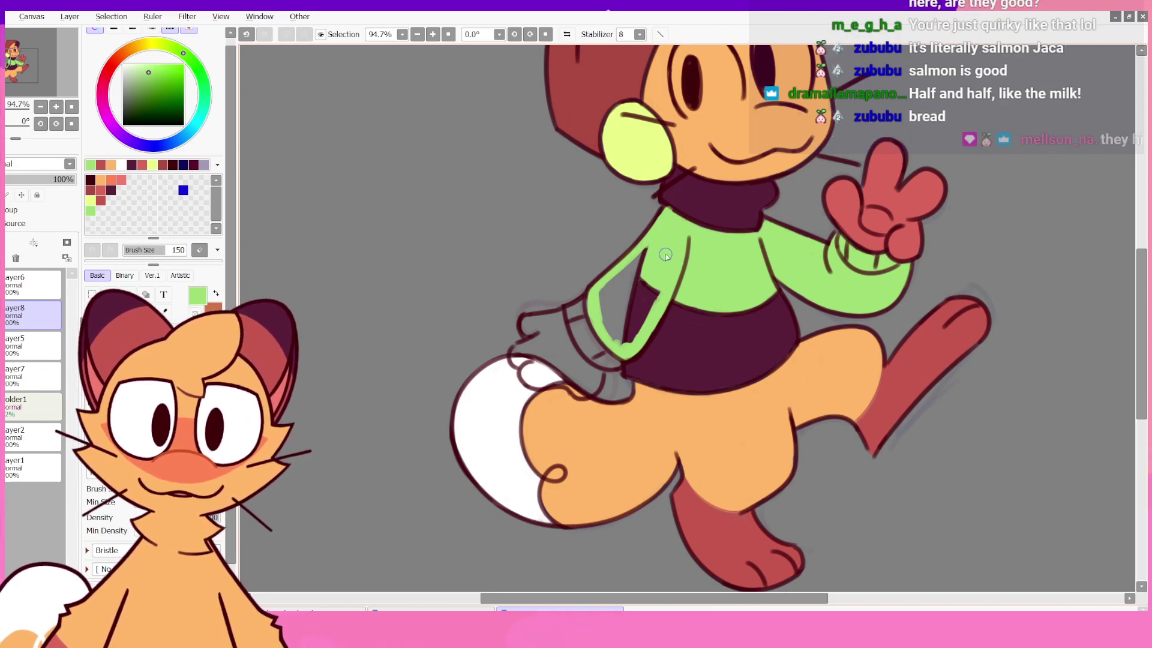
{"action": "key", "text": "g"}
{"action": "left_click", "coordinate": [640, 260]}
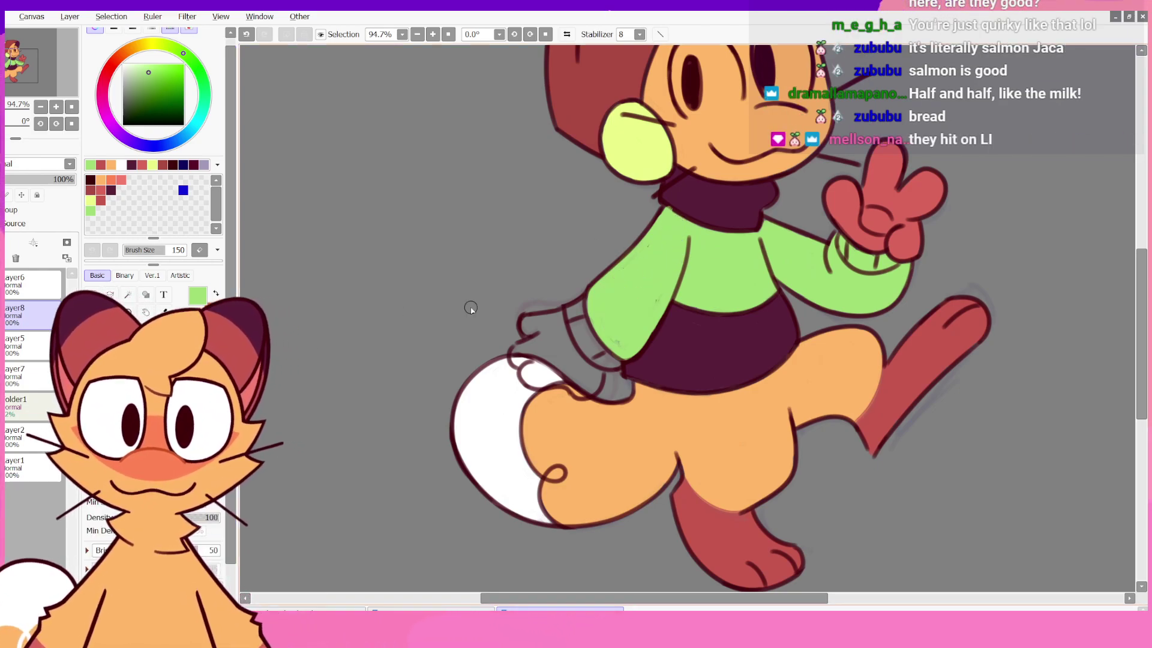
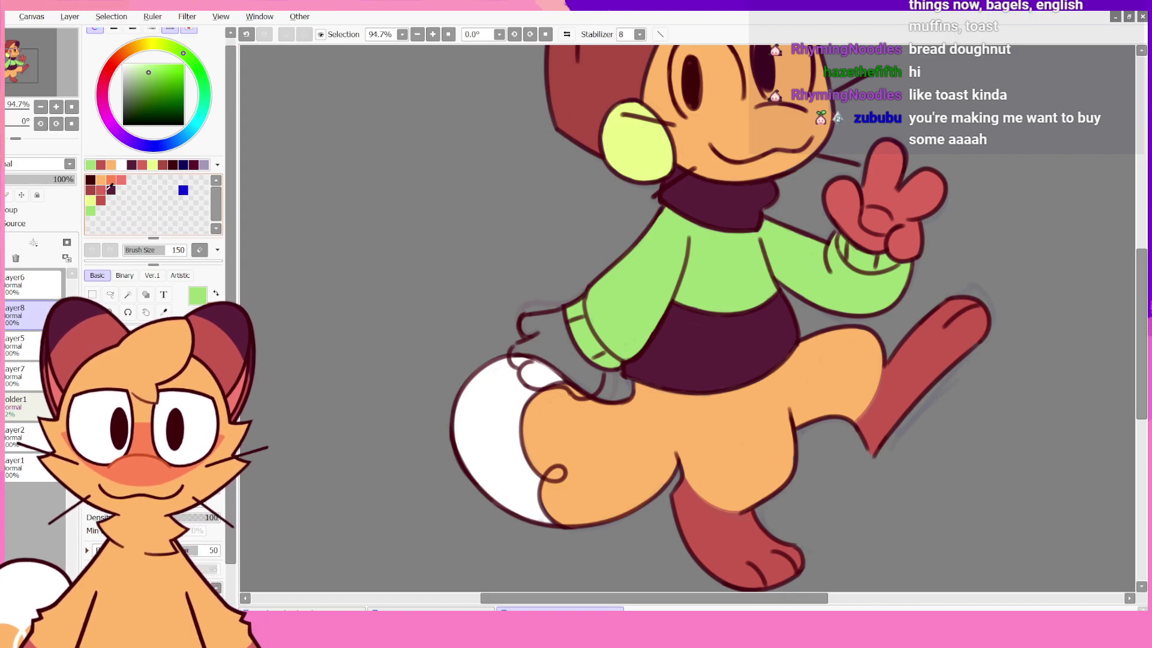
- Paint the lowered hand over the tail with the lighter red swatch, and sample green from the sleeve cuff
{"action": "left_click", "coordinate": [102, 190]}
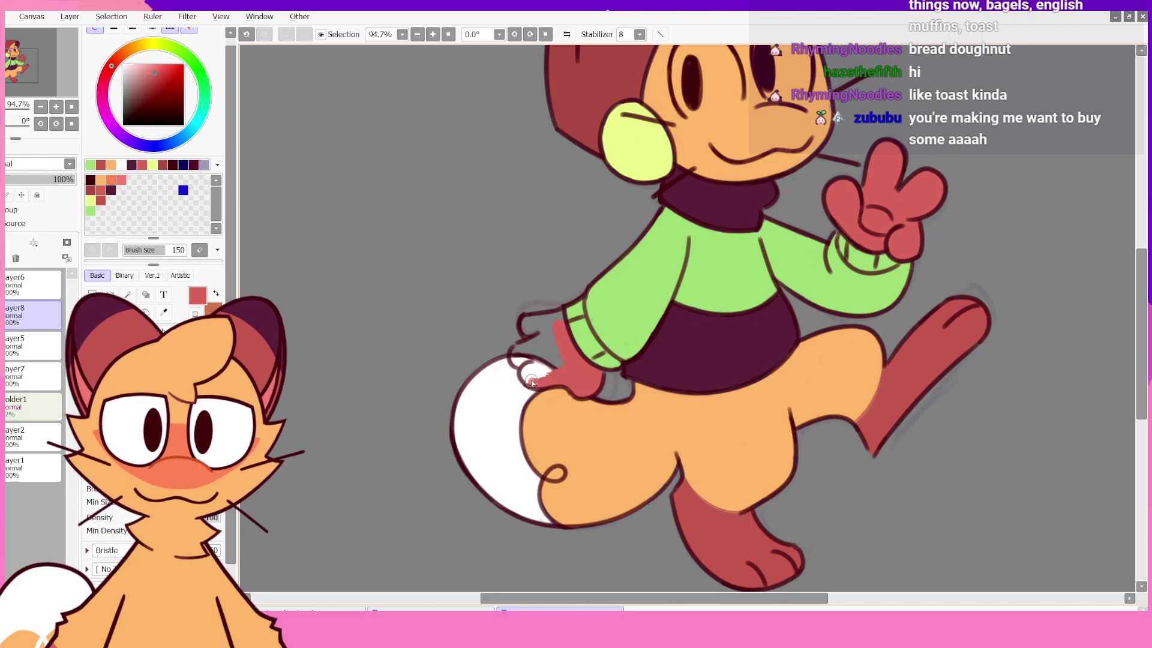
{"action": "left_click_drag", "start_coordinate": [527, 371], "coordinate": [525, 359]}
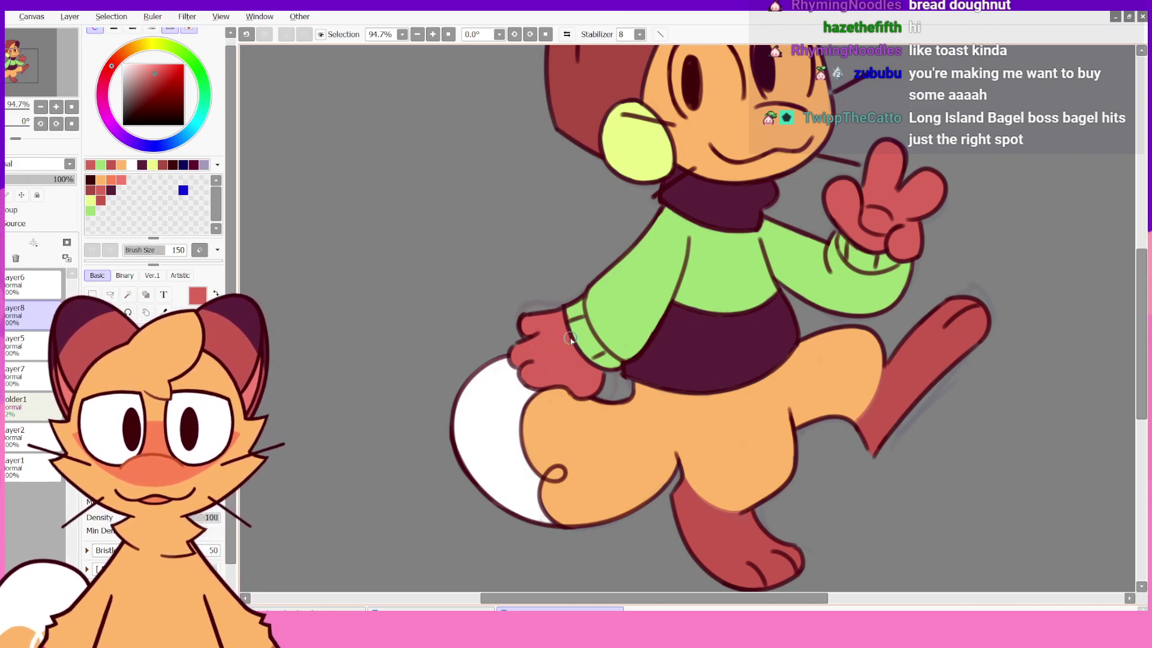
{"action": "left_click", "coordinate": [588, 333], "text": "alt"}
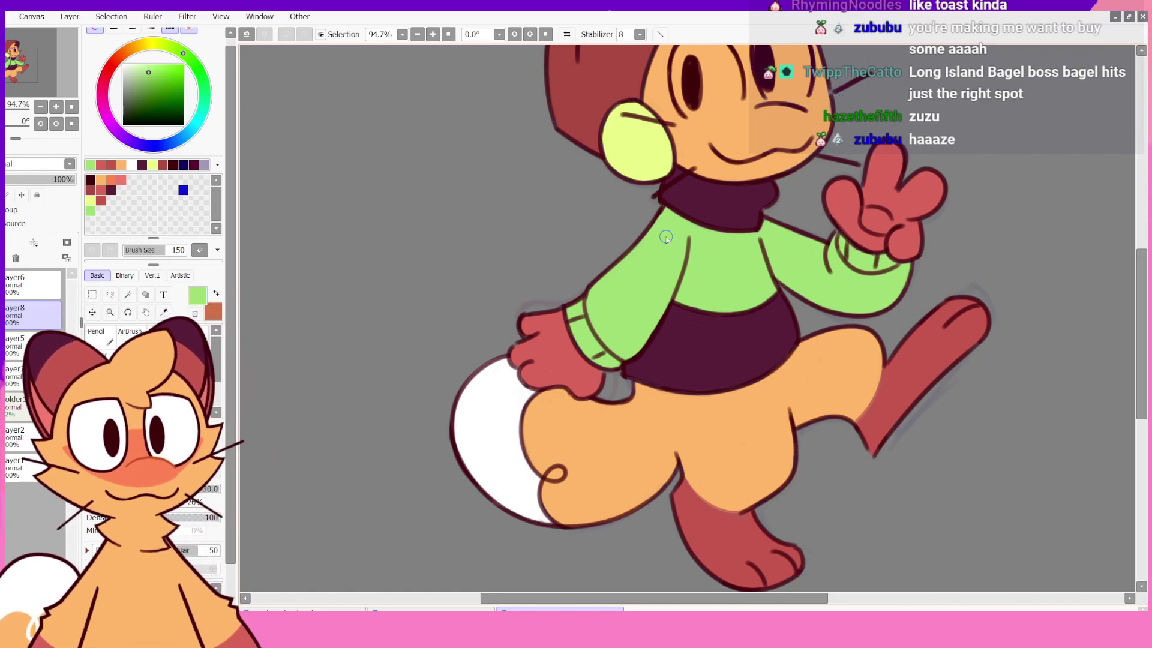
- Examine the whole character in a mirrored view, and return the canvas view to its normal orientation
{"action": "left_click", "coordinate": [568, 34]}
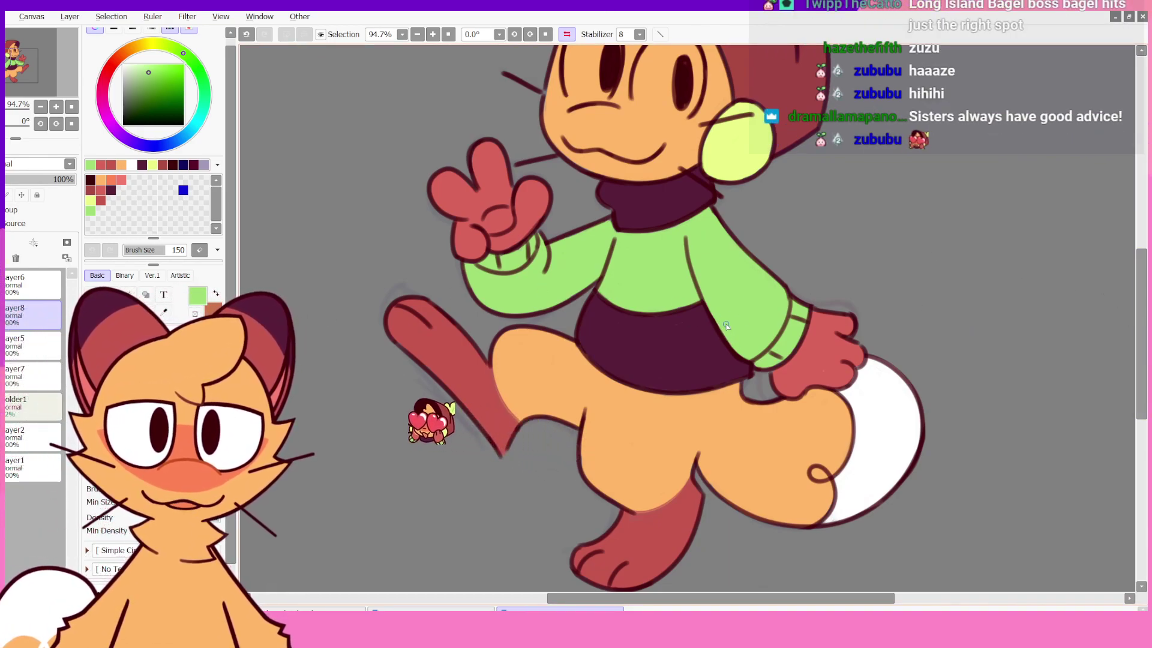
{"action": "left_click_drag", "start_coordinate": [1141, 320], "coordinate": [1136, 284]}
{"action": "key", "text": "ctrl+space"}
{"action": "left_click_drag", "start_coordinate": [900, 320], "coordinate": [918, 403]}
{"action": "left_click", "coordinate": [567, 34]}
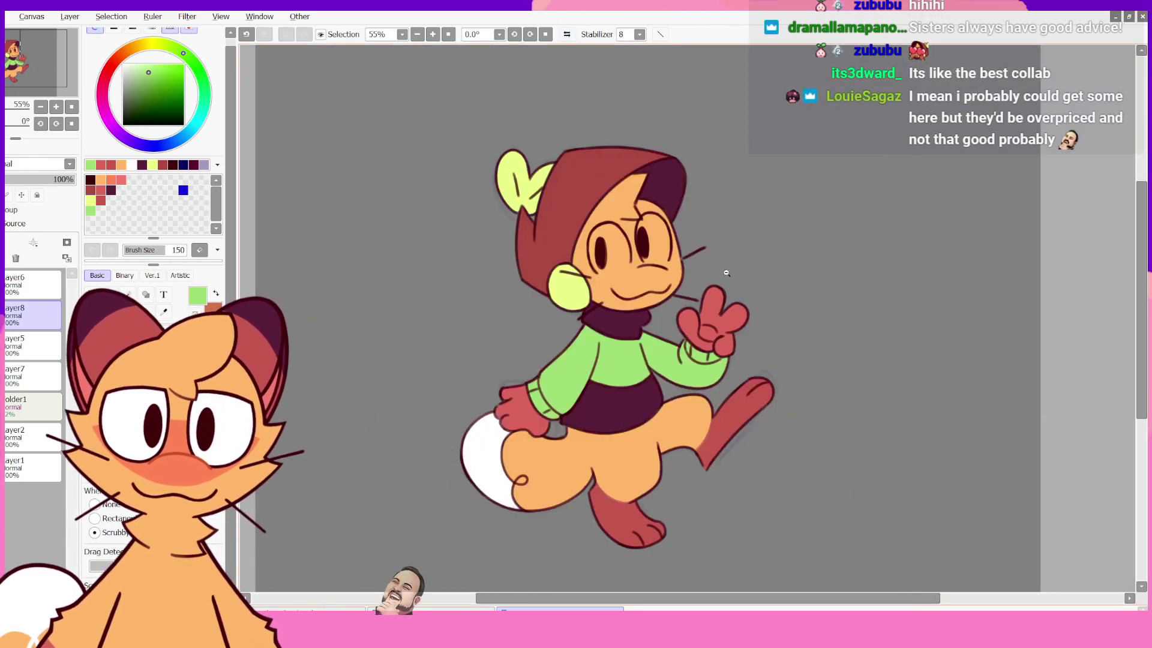
{"action": "left_click_drag", "start_coordinate": [630, 370], "coordinate": [656, 334]}
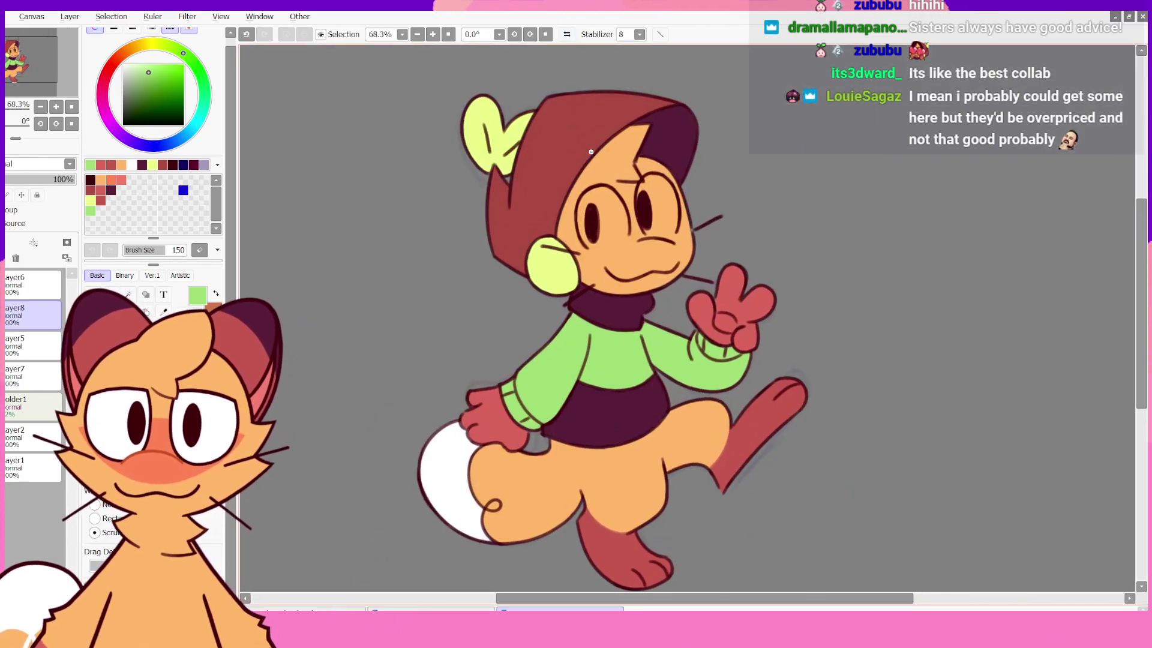
- Set the colour to white and add a new layer directly above Layer7
{"action": "left_click", "coordinate": [139, 71]}
{"action": "left_click_drag", "start_coordinate": [140, 70], "coordinate": [123, 64]}
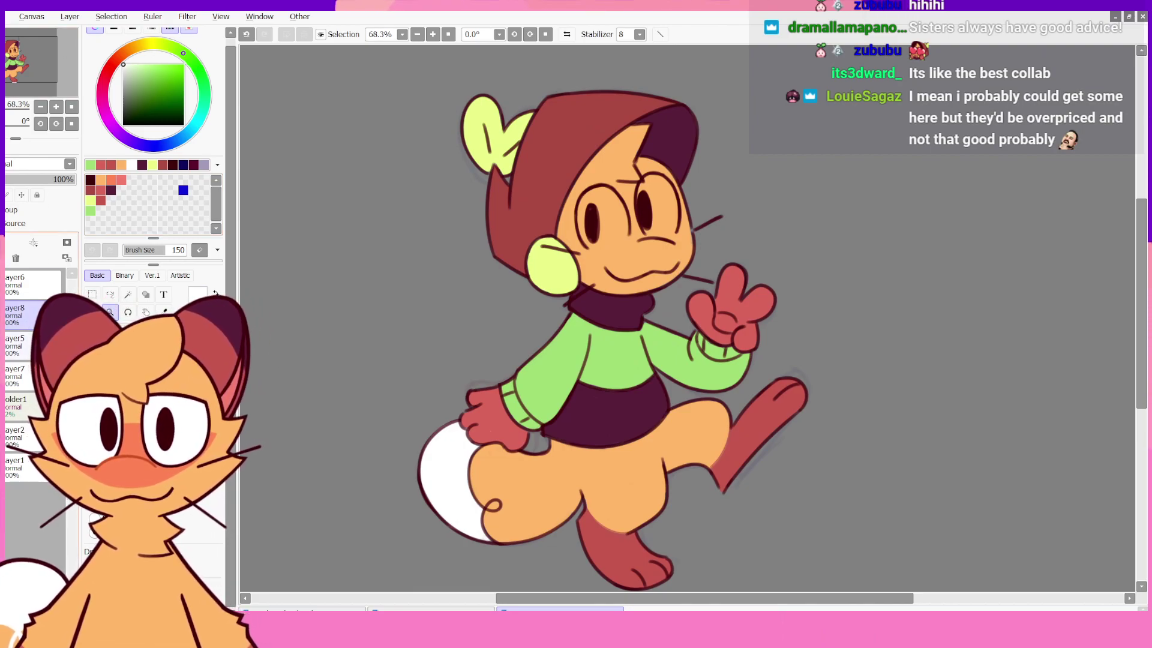
{"action": "left_click", "coordinate": [17, 376]}
{"action": "key", "text": "ctrl+shift+n"}
- Paint a white stroke along the inside of the lower edge of the eye nearer the yellow cheek circle
{"action": "left_click_drag", "start_coordinate": [675, 201], "coordinate": [724, 150]}
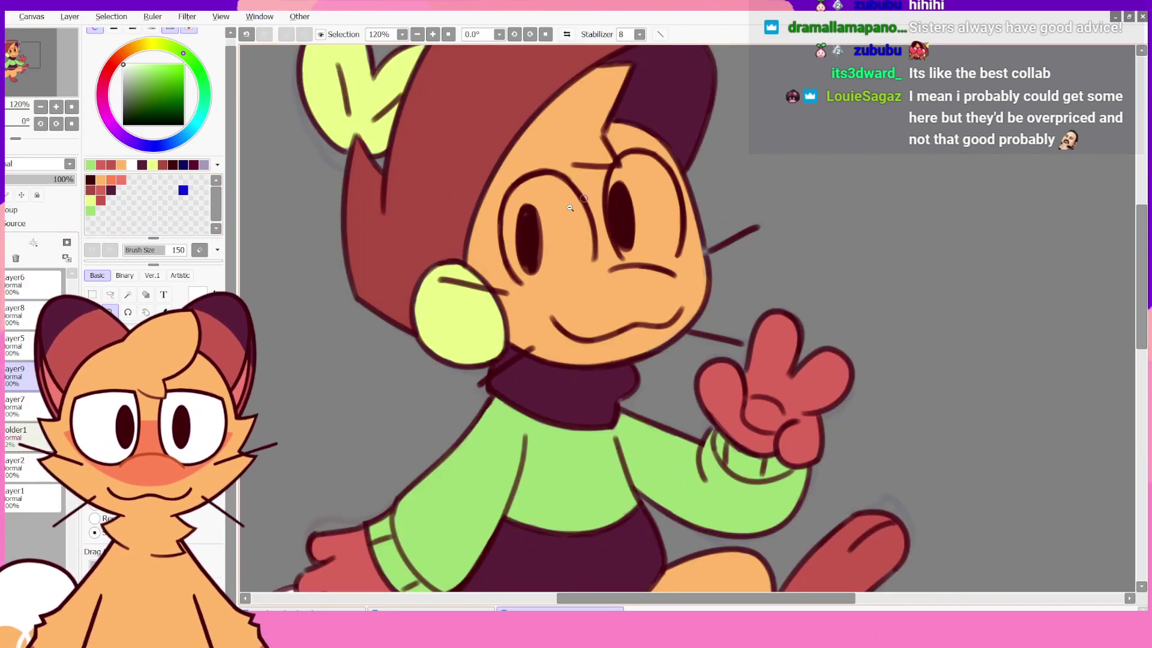
{"action": "mouse_move", "coordinate": [515, 221]}
{"action": "left_mouse_down"}
{"action": "mouse_move", "coordinate": [514, 264]}
{"action": "mouse_move", "coordinate": [541, 283]}
{"action": "left_mouse_up"}
{"action": "key", "text": "ctrl+z"}
{"action": "key", "text": "ctrl+z"}
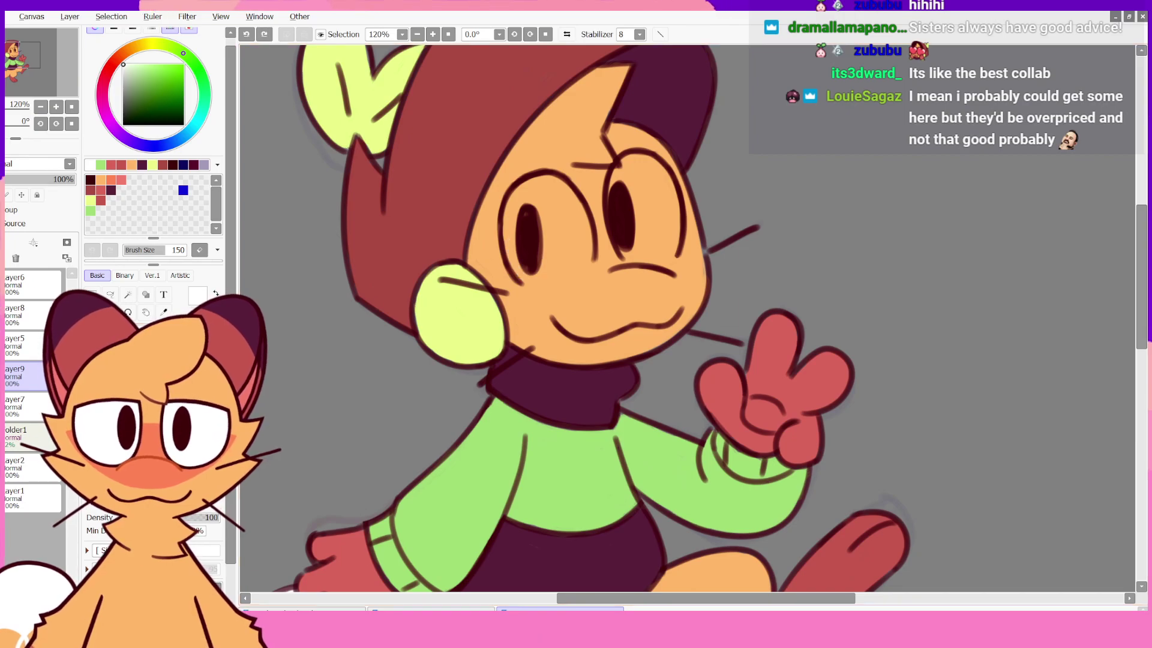
{"action": "key", "text": "ctrl+z"}
{"action": "mouse_move", "coordinate": [510, 246]}
{"action": "left_mouse_down"}
{"action": "mouse_move", "coordinate": [523, 276]}
{"action": "mouse_move", "coordinate": [564, 286]}
{"action": "left_mouse_up"}
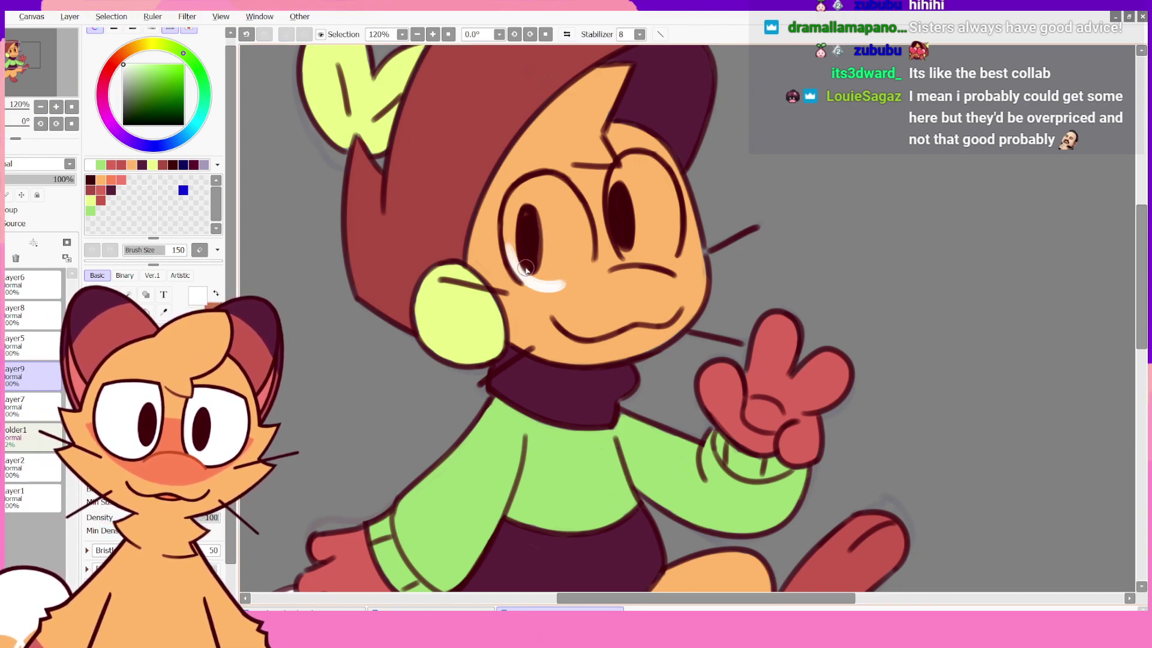
- Move Folder1 with the rough sketch to the top of the layer stack, and make Layer5 the active layer
{"action": "left_click", "coordinate": [37, 347]}
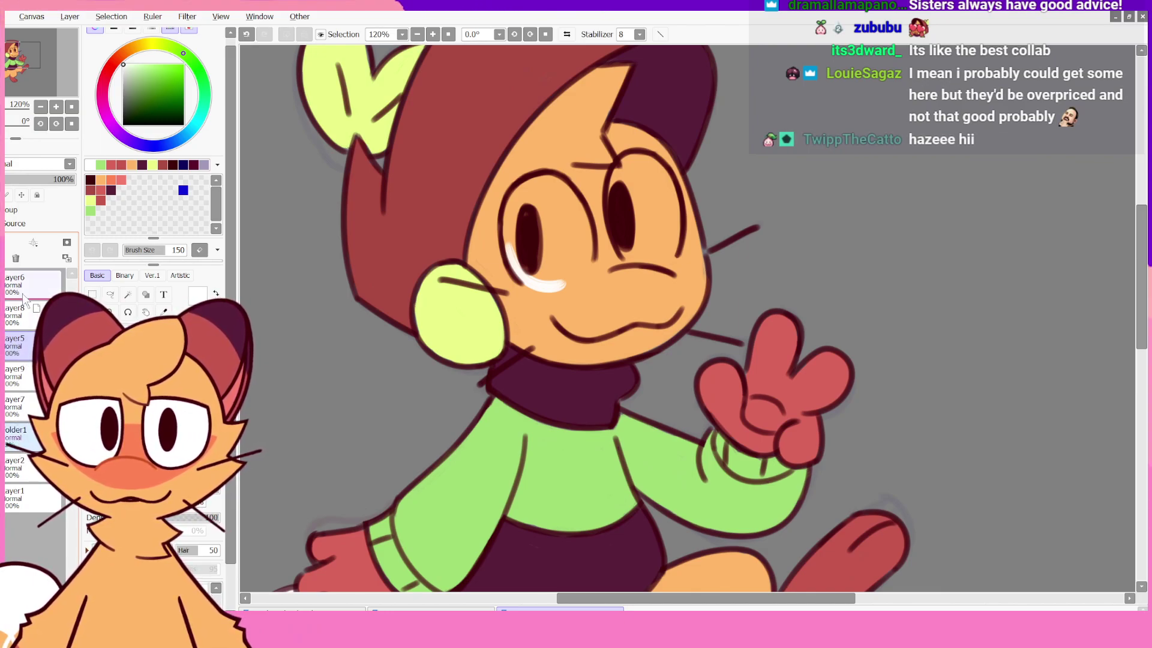
{"action": "left_click_drag", "start_coordinate": [23, 294], "coordinate": [23, 279]}
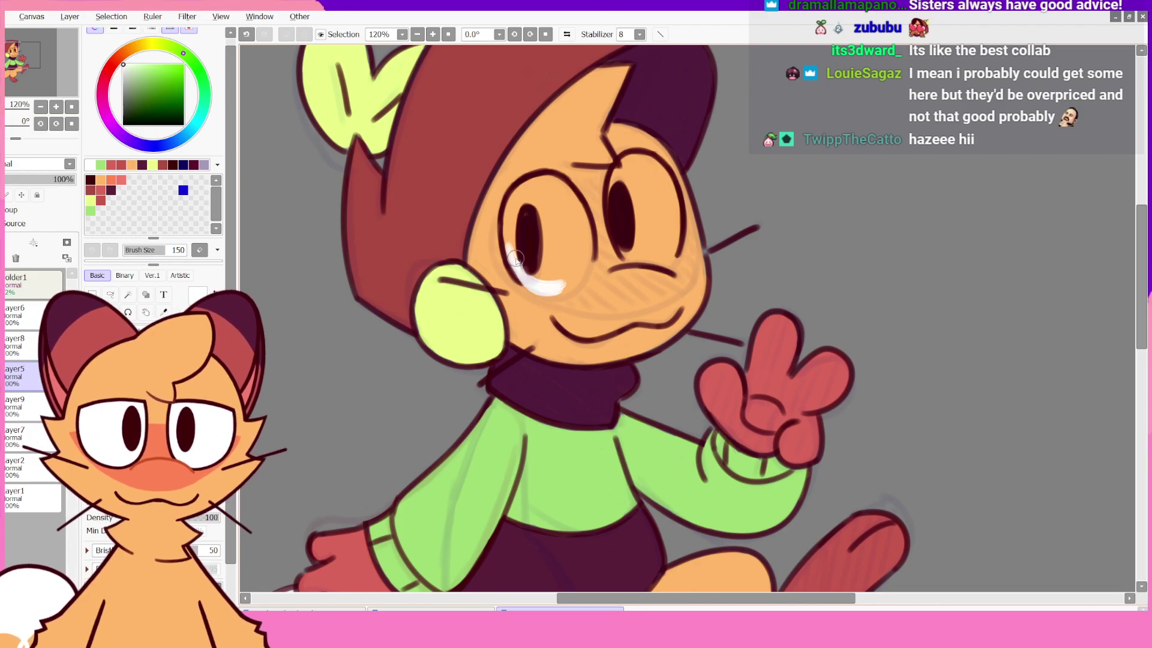
{"action": "key", "text": "ctrl+z"}
{"action": "left_click_drag", "start_coordinate": [515, 264], "coordinate": [559, 288]}
{"action": "key", "text": "ctrl+z"}
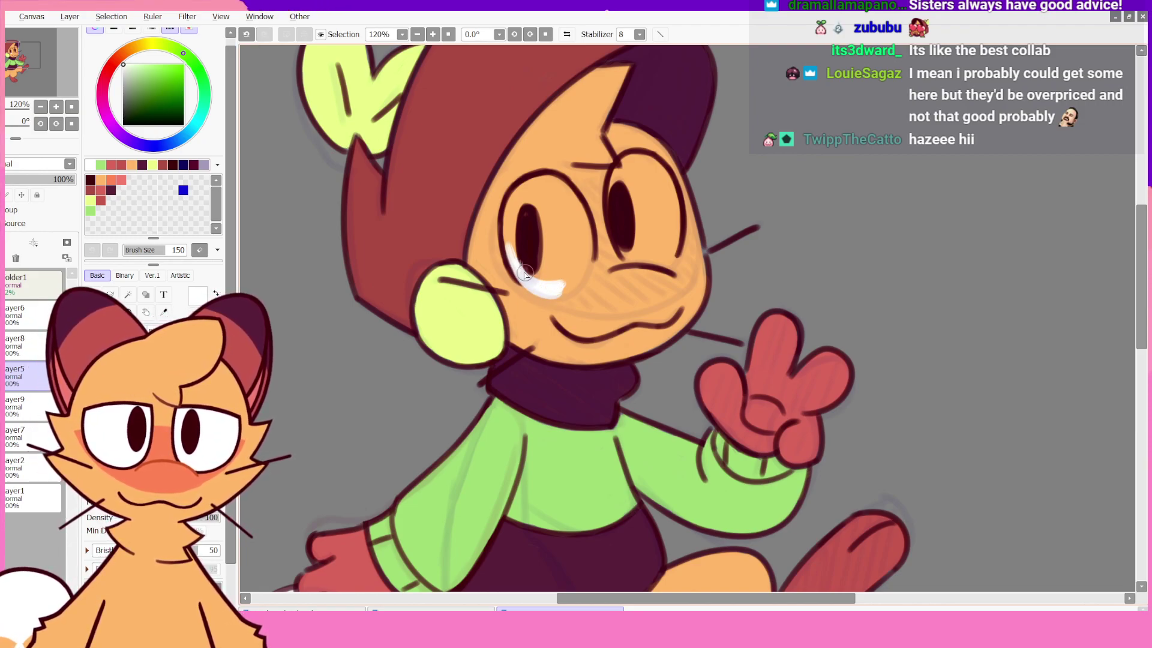
{"action": "key", "text": "ctrl+z"}
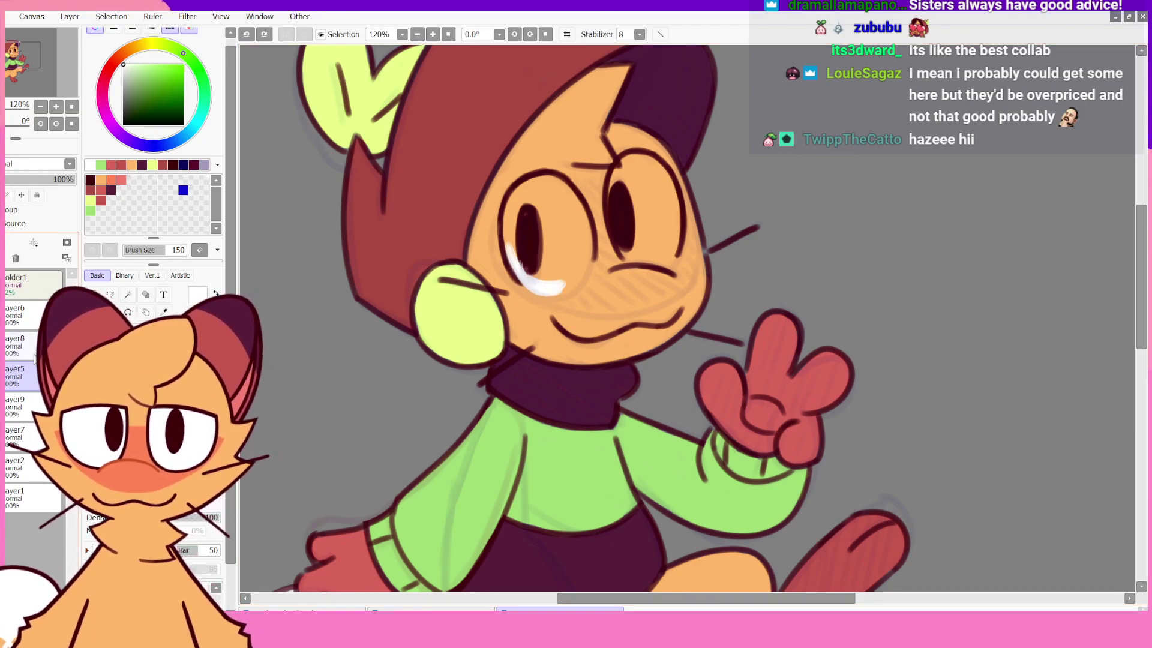
- Make the layer between Layer5 and Layer7 active and fill the eye nearer the yellow cheek circle with white around the pupil
{"action": "left_click", "coordinate": [36, 410]}
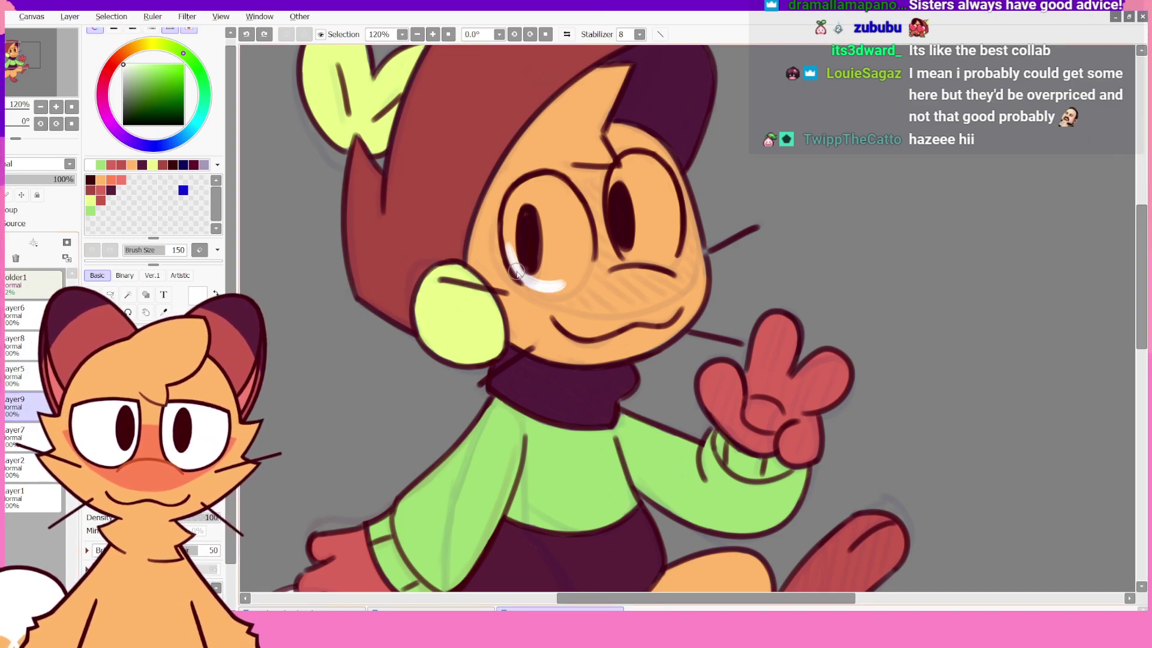
{"action": "left_click", "coordinate": [6, 375]}
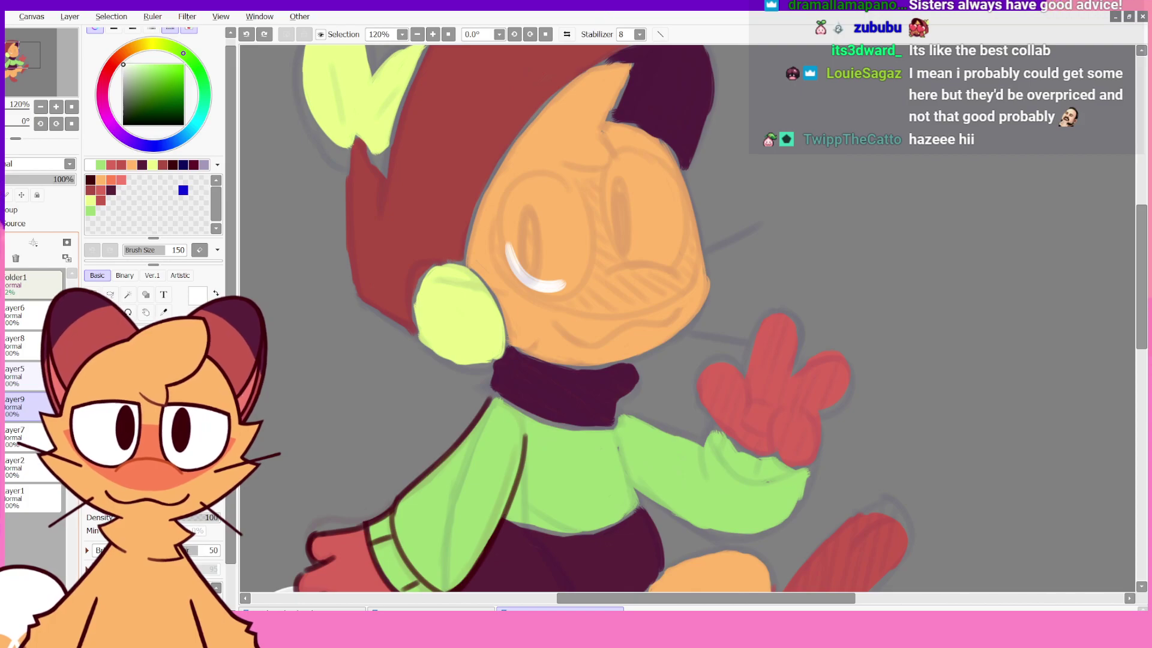
{"action": "key", "text": "ctrl+z"}
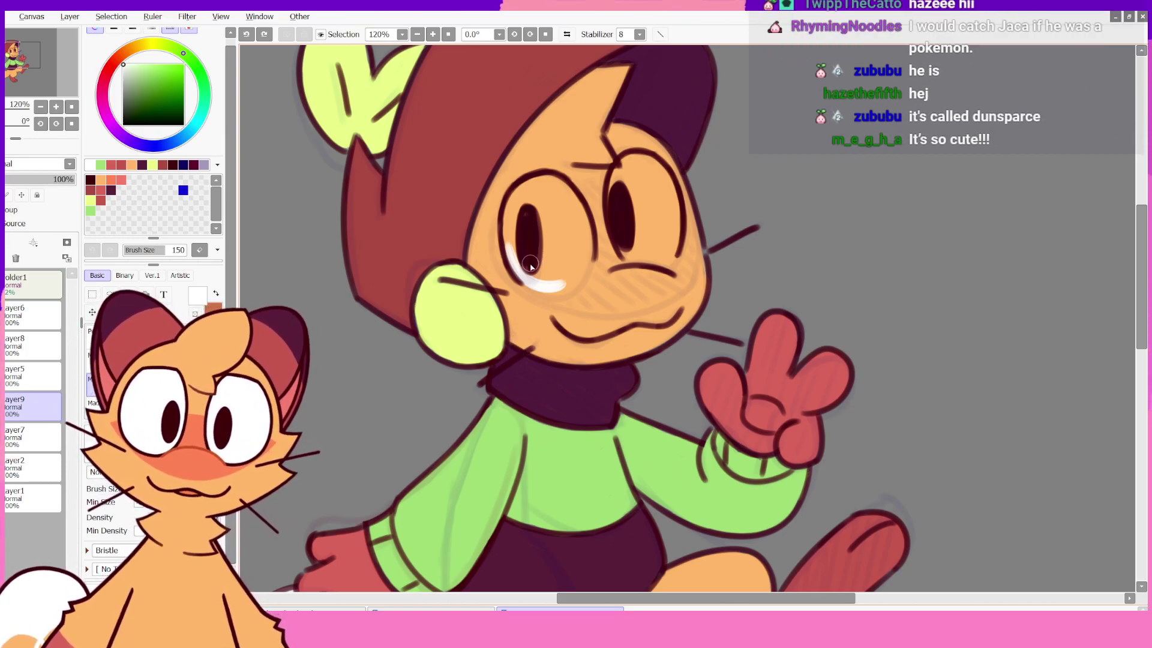
{"action": "mouse_move", "coordinate": [514, 244]}
{"action": "left_mouse_down"}
{"action": "mouse_move", "coordinate": [510, 204]}
{"action": "mouse_move", "coordinate": [512, 235]}
{"action": "mouse_move", "coordinate": [519, 197]}
{"action": "mouse_move", "coordinate": [545, 178]}
{"action": "mouse_move", "coordinate": [584, 249]}
{"action": "mouse_move", "coordinate": [579, 215]}
{"action": "mouse_move", "coordinate": [577, 265]}
{"action": "mouse_move", "coordinate": [587, 243]}
{"action": "mouse_move", "coordinate": [528, 270]}
{"action": "mouse_move", "coordinate": [538, 290]}
{"action": "mouse_move", "coordinate": [529, 272]}
{"action": "mouse_move", "coordinate": [569, 282]}
{"action": "mouse_move", "coordinate": [524, 278]}
{"action": "mouse_move", "coordinate": [570, 281]}
{"action": "mouse_move", "coordinate": [530, 281]}
{"action": "mouse_move", "coordinate": [555, 281]}
{"action": "mouse_move", "coordinate": [547, 287]}
{"action": "mouse_move", "coordinate": [571, 237]}
{"action": "mouse_move", "coordinate": [561, 255]}
{"action": "mouse_move", "coordinate": [576, 256]}
{"action": "mouse_move", "coordinate": [564, 277]}
{"action": "mouse_move", "coordinate": [570, 234]}
{"action": "mouse_move", "coordinate": [553, 277]}
{"action": "mouse_move", "coordinate": [527, 247]}
{"action": "mouse_move", "coordinate": [535, 267]}
{"action": "mouse_move", "coordinate": [529, 208]}
{"action": "mouse_move", "coordinate": [554, 270]}
{"action": "mouse_move", "coordinate": [545, 205]}
{"action": "mouse_move", "coordinate": [567, 226]}
{"action": "left_mouse_up"}
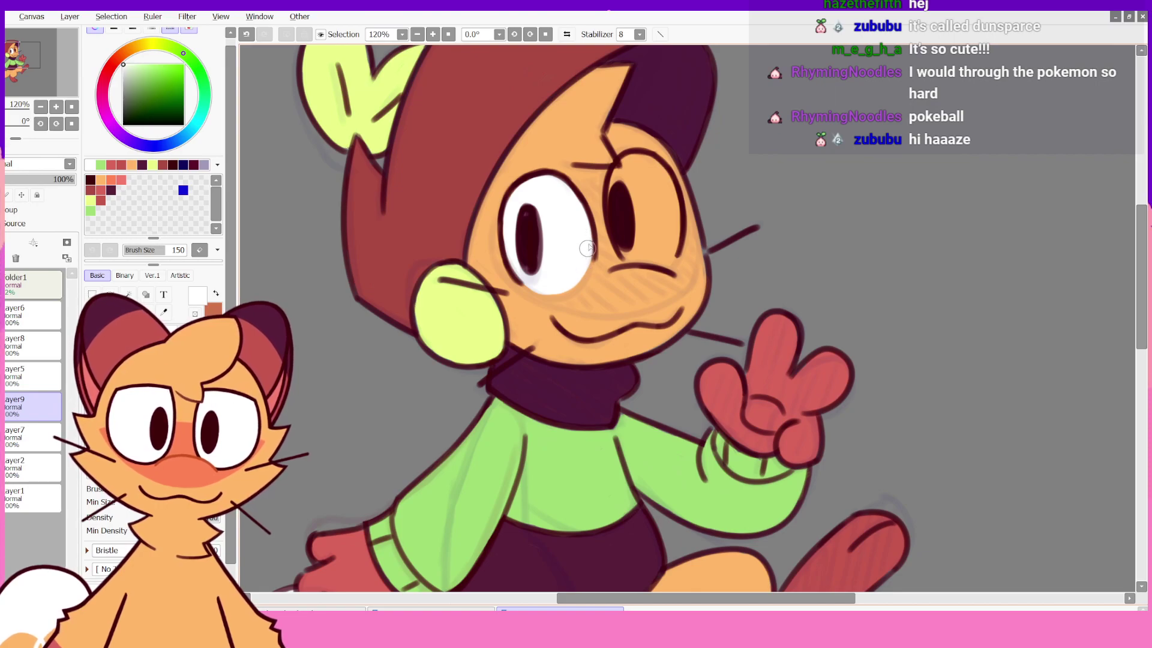
{"action": "key", "text": "ctrl+z"}
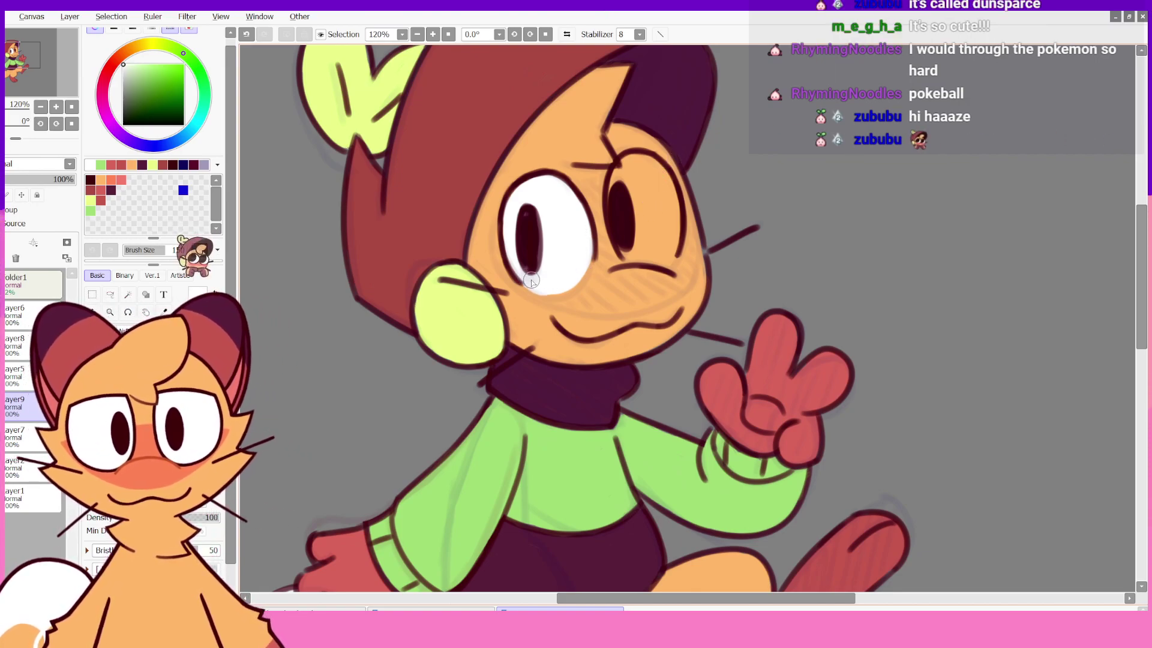
{"action": "mouse_move", "coordinate": [525, 282]}
{"action": "left_mouse_down"}
{"action": "mouse_move", "coordinate": [552, 287]}
{"action": "mouse_move", "coordinate": [528, 281]}
{"action": "left_mouse_up"}
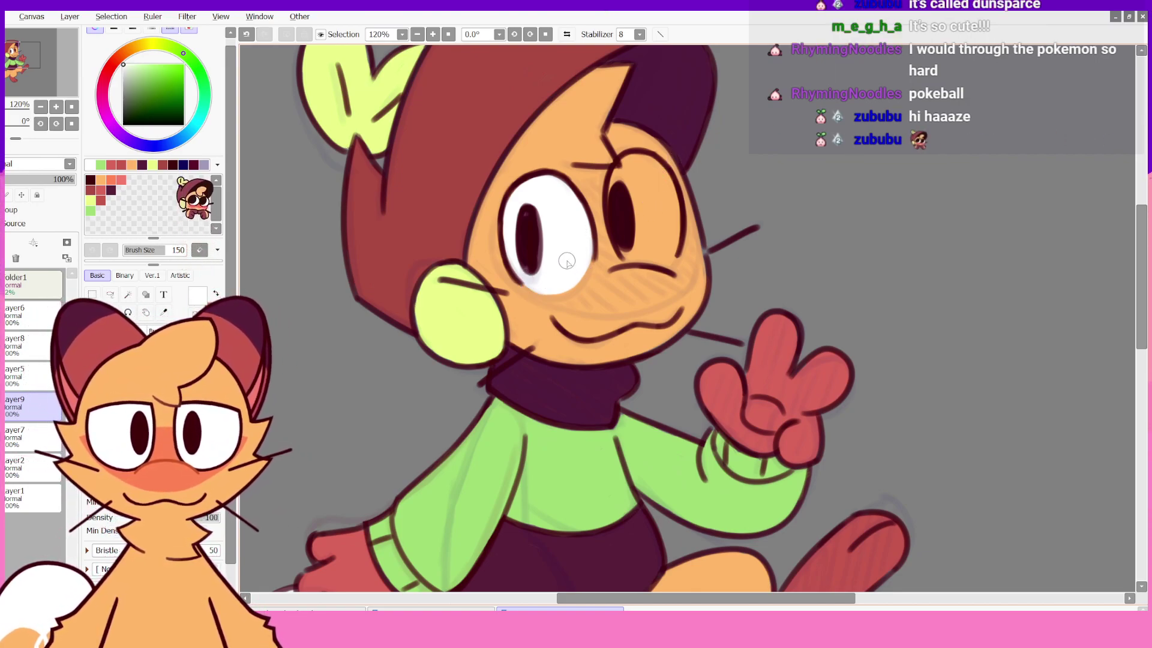
- Fill the eye farther from the yellow cheek circle with white around the pupil
{"action": "left_click_drag", "start_coordinate": [631, 261], "coordinate": [616, 226]}
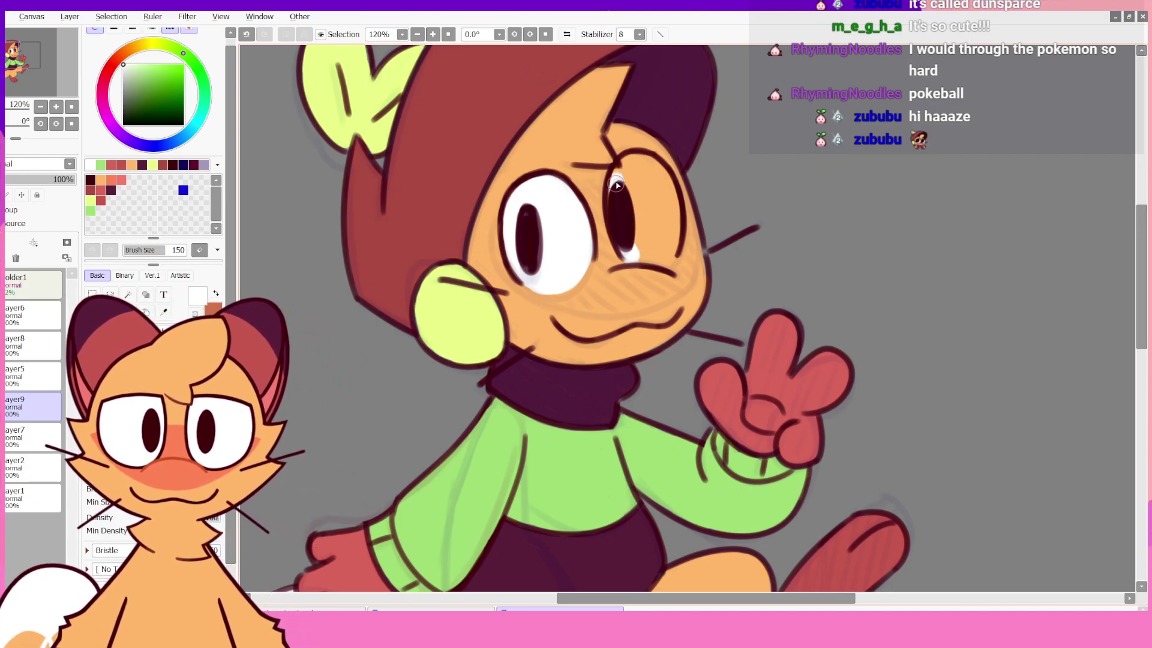
{"action": "mouse_move", "coordinate": [629, 173]}
{"action": "left_mouse_down"}
{"action": "mouse_move", "coordinate": [618, 211]}
{"action": "mouse_move", "coordinate": [629, 161]}
{"action": "mouse_move", "coordinate": [655, 176]}
{"action": "mouse_move", "coordinate": [656, 165]}
{"action": "mouse_move", "coordinate": [669, 236]}
{"action": "mouse_move", "coordinate": [673, 192]}
{"action": "mouse_move", "coordinate": [665, 264]}
{"action": "mouse_move", "coordinate": [637, 256]}
{"action": "mouse_move", "coordinate": [627, 234]}
{"action": "mouse_move", "coordinate": [646, 251]}
{"action": "mouse_move", "coordinate": [631, 184]}
{"action": "mouse_move", "coordinate": [659, 253]}
{"action": "mouse_move", "coordinate": [647, 182]}
{"action": "mouse_move", "coordinate": [657, 216]}
{"action": "mouse_move", "coordinate": [656, 203]}
{"action": "mouse_move", "coordinate": [635, 171]}
{"action": "mouse_move", "coordinate": [647, 187]}
{"action": "mouse_move", "coordinate": [655, 176]}
{"action": "mouse_move", "coordinate": [665, 252]}
{"action": "left_mouse_up"}
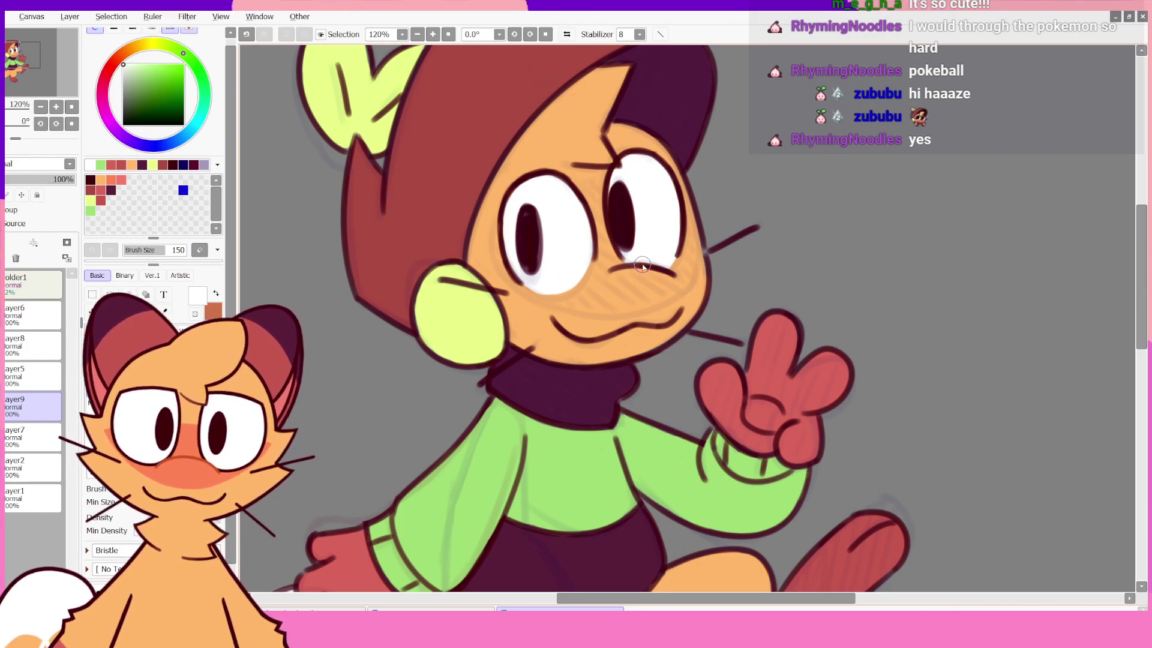
- Mirror the canvas view, make Layer7 active and set the colour to the orange-red swatch
{"action": "left_click", "coordinate": [566, 34]}
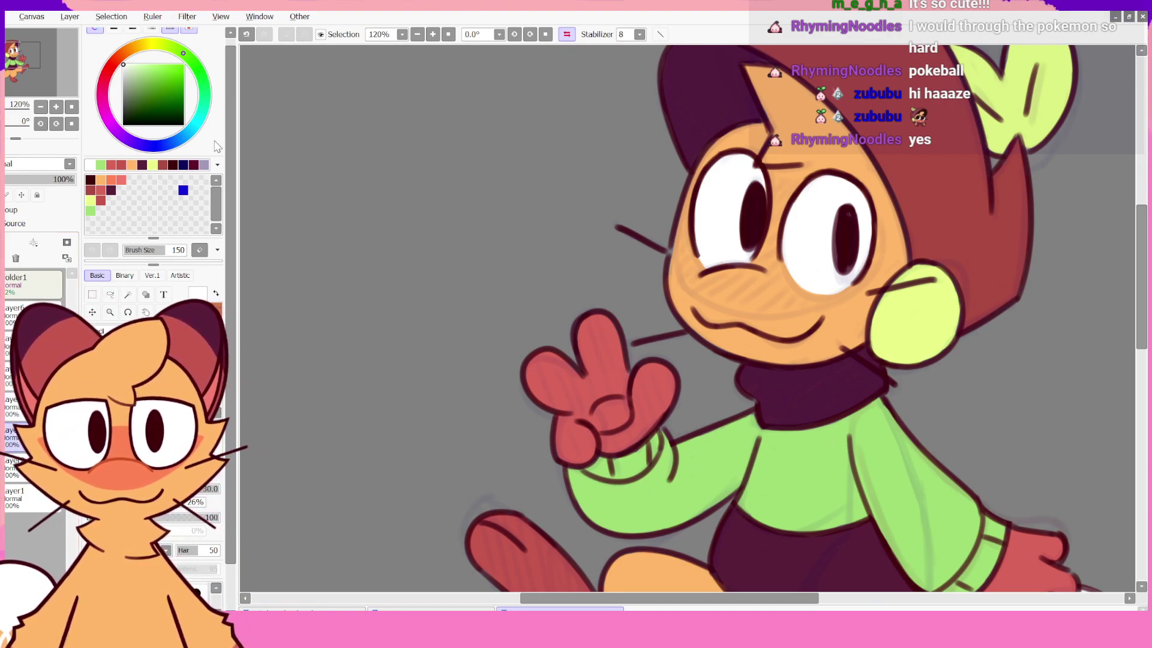
{"action": "left_click", "coordinate": [108, 177]}
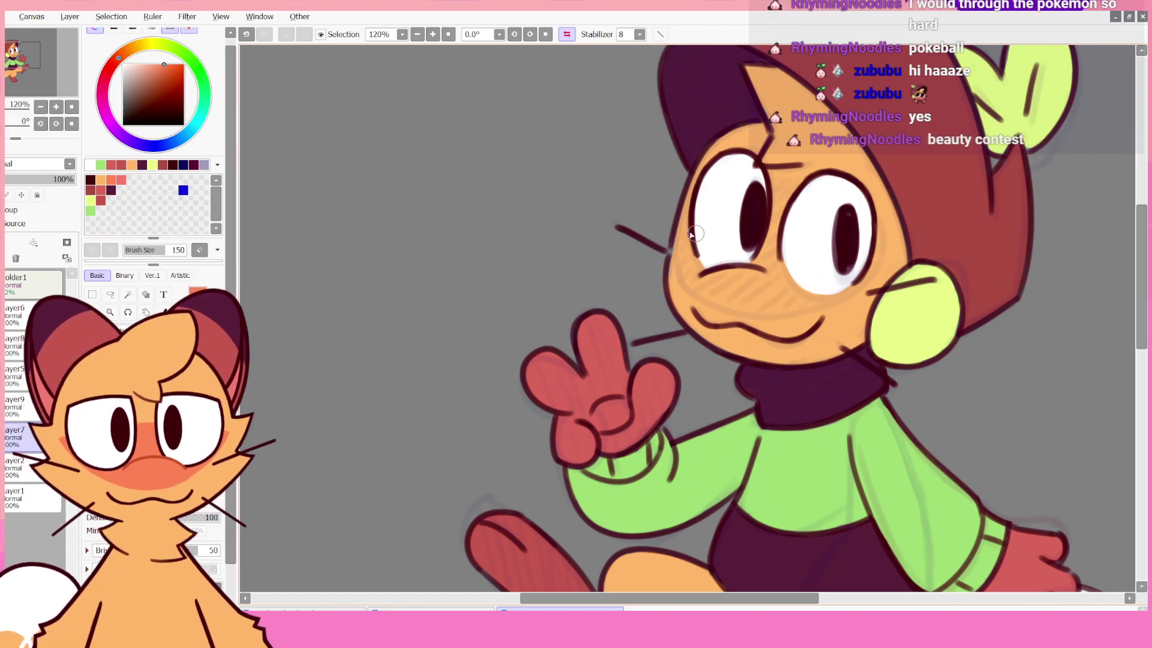
{"action": "left_click_drag", "start_coordinate": [684, 280], "coordinate": [719, 304]}
{"action": "key", "text": "ctrl+z"}
{"action": "mouse_move", "coordinate": [687, 224]}
{"action": "left_mouse_down"}
{"action": "mouse_move", "coordinate": [683, 274]}
{"action": "mouse_move", "coordinate": [725, 309]}
{"action": "mouse_move", "coordinate": [751, 306]}
{"action": "mouse_move", "coordinate": [689, 231]}
{"action": "left_mouse_up"}
{"action": "key", "text": "ctrl+z"}
{"action": "key", "text": "ctrl+z"}
{"action": "key", "text": "ctrl+z"}
{"action": "key", "text": "ctrl+z"}
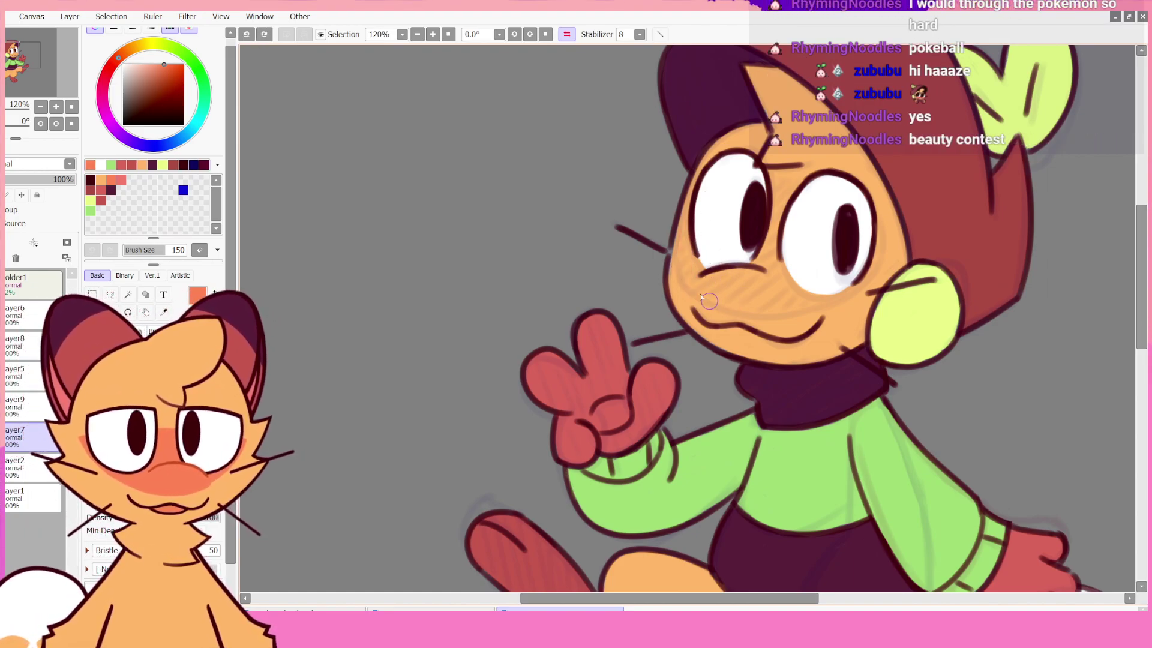
{"action": "mouse_move", "coordinate": [708, 303]}
{"action": "left_mouse_down"}
{"action": "mouse_move", "coordinate": [687, 223]}
{"action": "mouse_move", "coordinate": [699, 295]}
{"action": "mouse_move", "coordinate": [731, 313]}
{"action": "left_mouse_up"}
{"action": "key", "text": "ctrl+z"}
{"action": "key", "text": "ctrl+z"}
{"action": "key", "text": "ctrl+z"}
- Outline an orange-red blush across the face around the eyes and nose, fill it in, and restore the unmirrored view
{"action": "left_click_drag", "start_coordinate": [693, 281], "coordinate": [743, 313]}
{"action": "key", "text": "ctrl+y"}
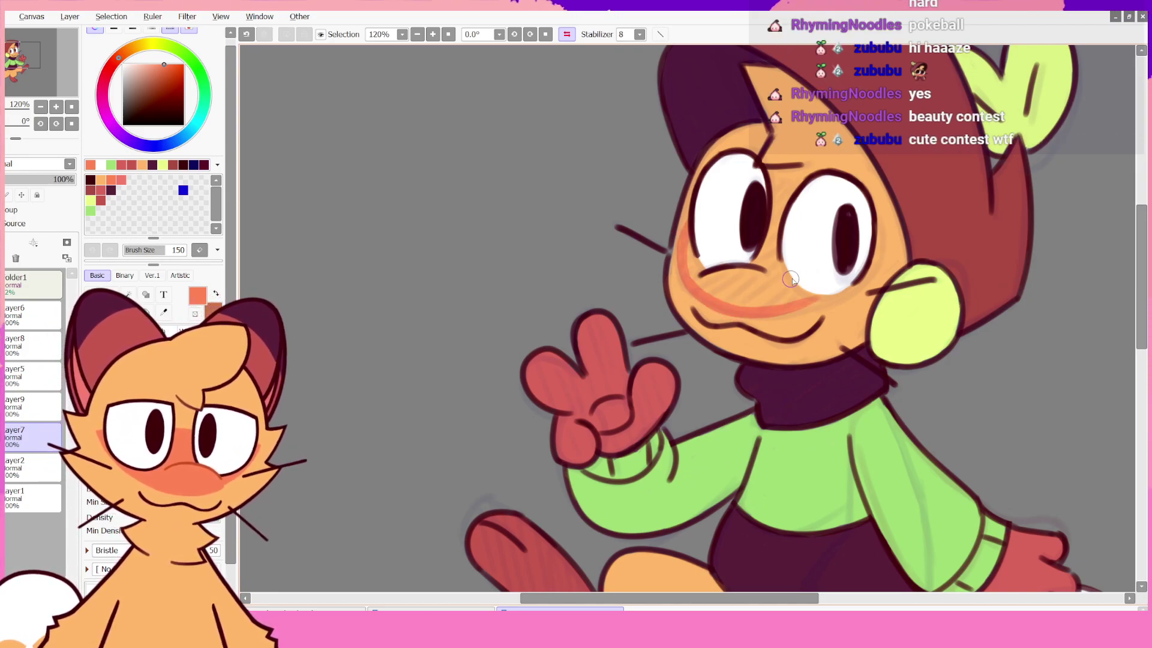
{"action": "key", "text": "ctrl+z"}
{"action": "key", "text": "ctrl+y"}
{"action": "mouse_move", "coordinate": [694, 291]}
{"action": "left_mouse_down"}
{"action": "mouse_move", "coordinate": [789, 305]}
{"action": "mouse_move", "coordinate": [743, 306]}
{"action": "mouse_move", "coordinate": [831, 293]}
{"action": "mouse_move", "coordinate": [763, 314]}
{"action": "mouse_move", "coordinate": [862, 265]}
{"action": "mouse_move", "coordinate": [805, 292]}
{"action": "mouse_move", "coordinate": [835, 302]}
{"action": "mouse_move", "coordinate": [823, 305]}
{"action": "mouse_move", "coordinate": [859, 260]}
{"action": "mouse_move", "coordinate": [861, 278]}
{"action": "mouse_move", "coordinate": [821, 302]}
{"action": "mouse_move", "coordinate": [868, 242]}
{"action": "mouse_move", "coordinate": [864, 280]}
{"action": "mouse_move", "coordinate": [868, 232]}
{"action": "left_mouse_up"}
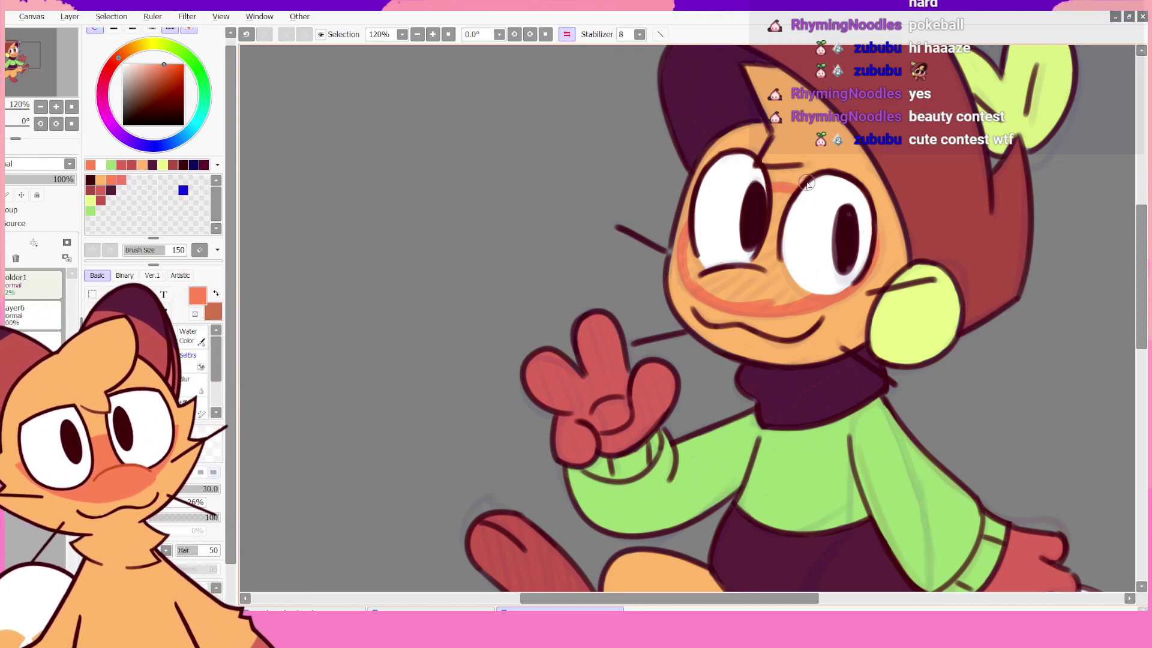
{"action": "mouse_move", "coordinate": [793, 199]}
{"action": "left_mouse_down"}
{"action": "mouse_move", "coordinate": [756, 291]}
{"action": "mouse_move", "coordinate": [761, 246]}
{"action": "mouse_move", "coordinate": [707, 269]}
{"action": "mouse_move", "coordinate": [706, 282]}
{"action": "mouse_move", "coordinate": [696, 254]}
{"action": "mouse_move", "coordinate": [691, 264]}
{"action": "mouse_move", "coordinate": [695, 279]}
{"action": "mouse_move", "coordinate": [734, 290]}
{"action": "mouse_move", "coordinate": [733, 260]}
{"action": "mouse_move", "coordinate": [750, 302]}
{"action": "mouse_move", "coordinate": [763, 297]}
{"action": "mouse_move", "coordinate": [764, 269]}
{"action": "mouse_move", "coordinate": [781, 300]}
{"action": "mouse_move", "coordinate": [780, 273]}
{"action": "mouse_move", "coordinate": [809, 288]}
{"action": "mouse_move", "coordinate": [850, 276]}
{"action": "mouse_move", "coordinate": [851, 240]}
{"action": "mouse_move", "coordinate": [823, 276]}
{"action": "mouse_move", "coordinate": [780, 267]}
{"action": "mouse_move", "coordinate": [798, 285]}
{"action": "left_mouse_up"}
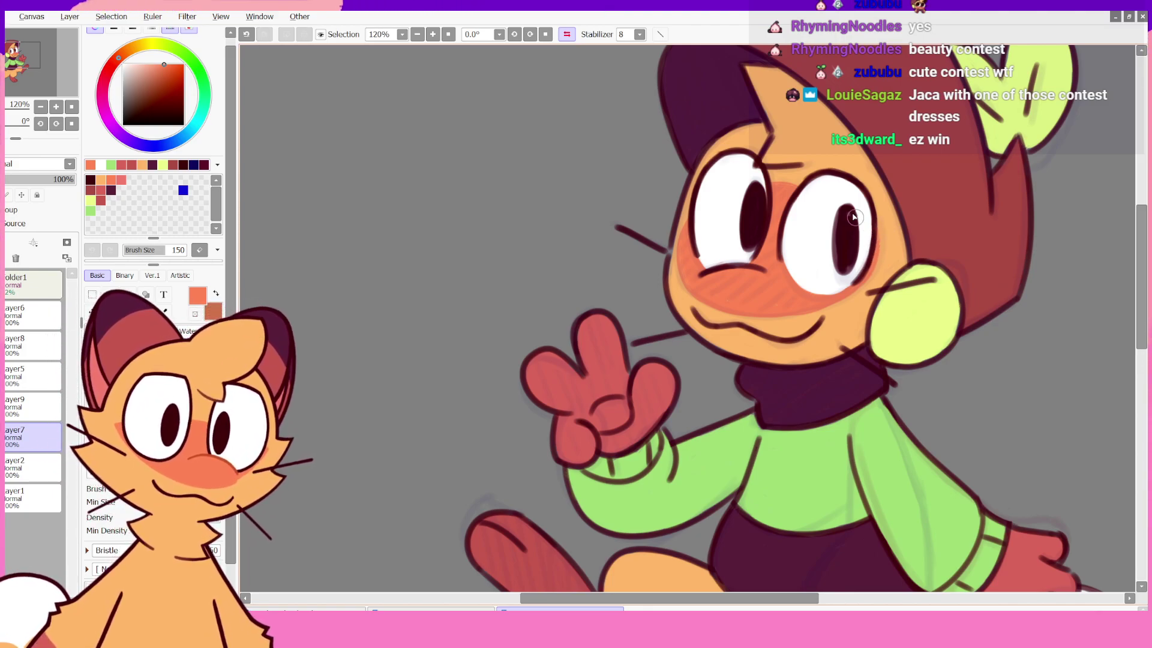
{"action": "left_click", "coordinate": [566, 34]}
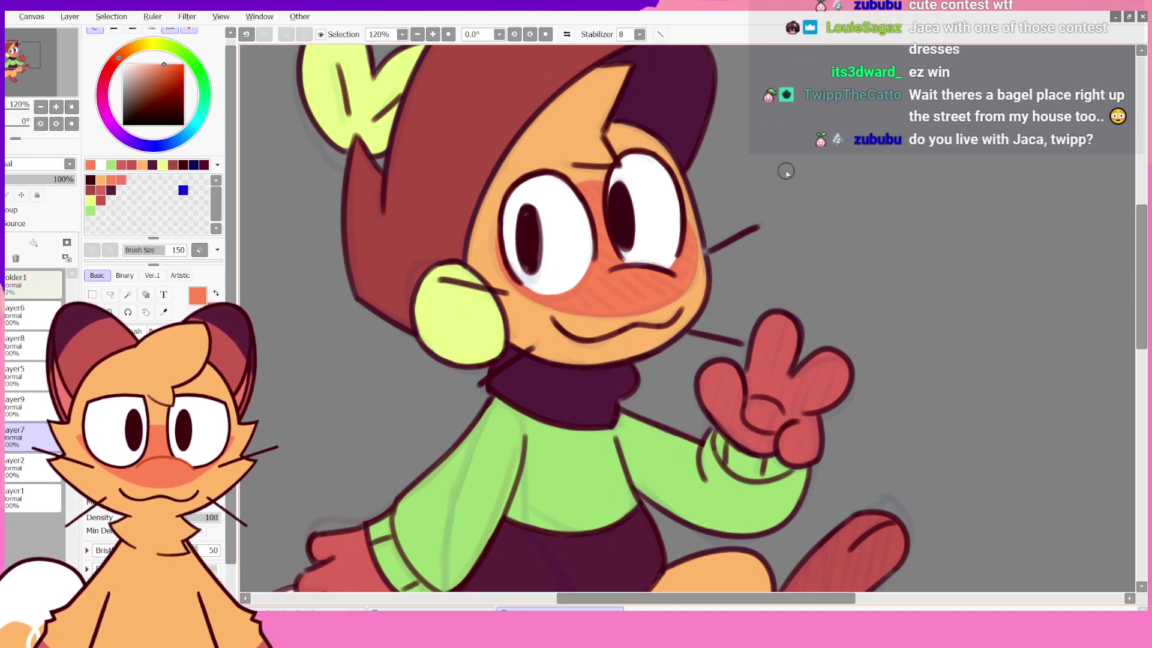
- Sample the light orange of the face and paint pads on the palm and two fingers of the raised hand
{"action": "scroll", "coordinate": [720, 207], "scroll_direction": "down", "scroll_amount": 6}
{"action": "scroll", "coordinate": [716, 239], "scroll_direction": "up", "scroll_amount": 2}
{"action": "scroll", "coordinate": [654, 308], "scroll_direction": "up", "scroll_amount": 1}
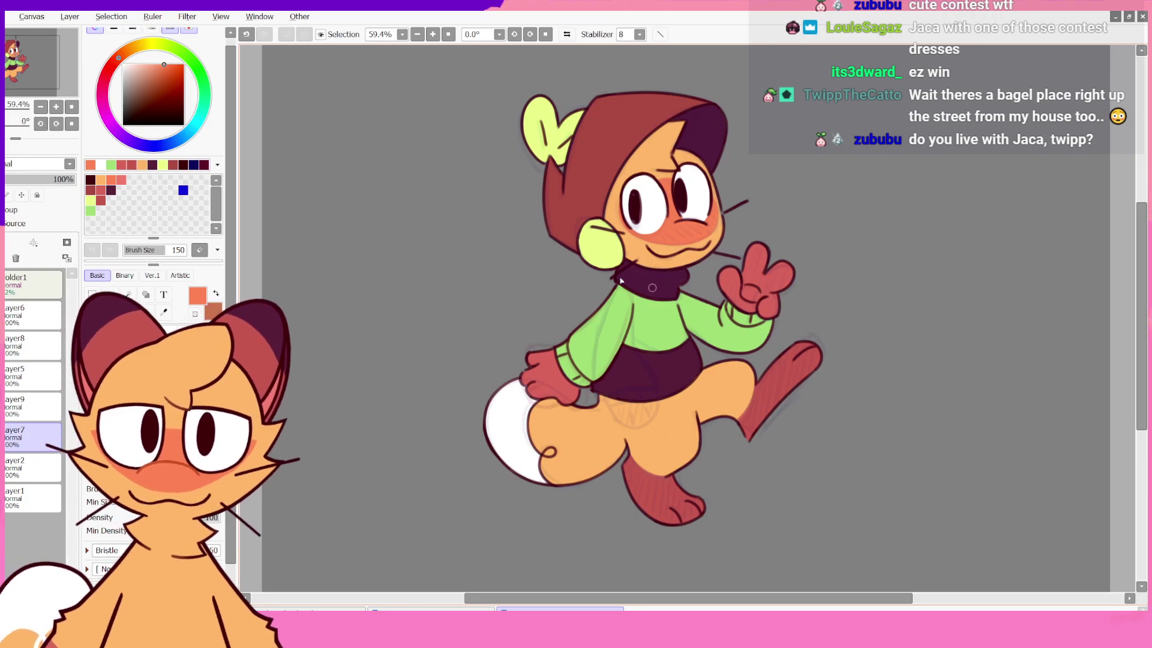
{"action": "left_click", "coordinate": [641, 245], "text": "alt"}
{"action": "scroll", "coordinate": [780, 314], "scroll_direction": "up", "scroll_amount": 2}
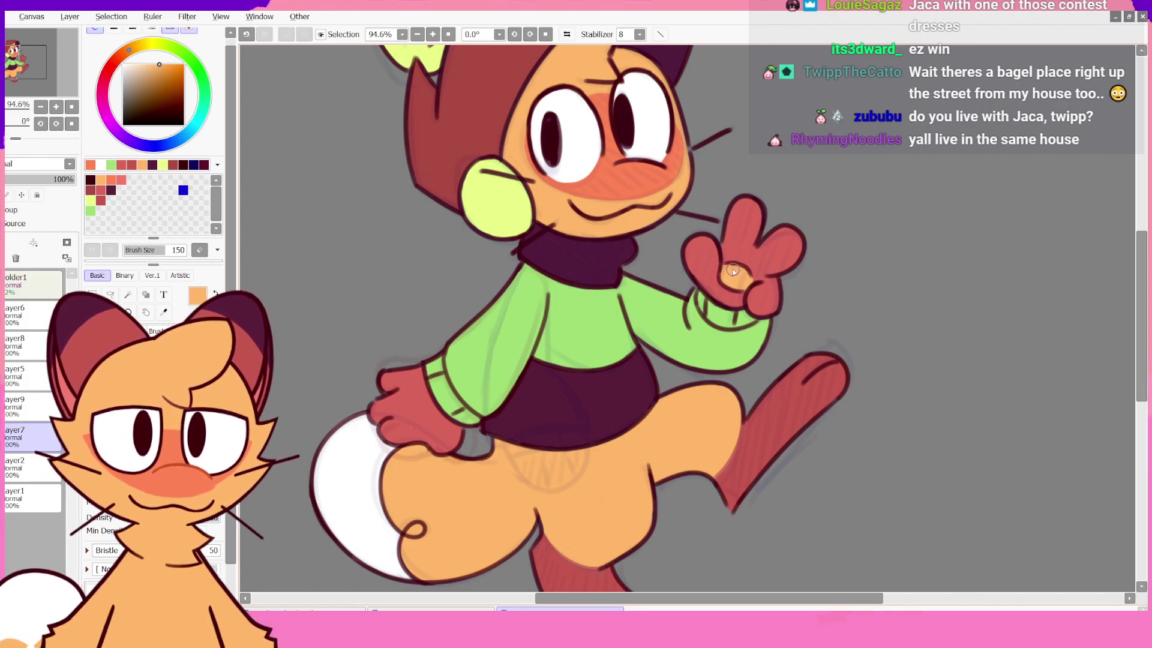
{"action": "left_click_drag", "start_coordinate": [732, 272], "coordinate": [740, 275]}
{"action": "mouse_move", "coordinate": [745, 234]}
{"action": "left_mouse_down"}
{"action": "mouse_move", "coordinate": [743, 219]}
{"action": "mouse_move", "coordinate": [744, 239]}
{"action": "mouse_move", "coordinate": [774, 249]}
{"action": "left_mouse_up"}
{"action": "key", "text": "ctrl+z"}
{"action": "key", "text": "ctrl+z"}
{"action": "key", "text": "ctrl+z"}
{"action": "key", "text": "ctrl+z"}
{"action": "key", "text": "ctrl+z"}
{"action": "key", "text": "ctrl+z"}
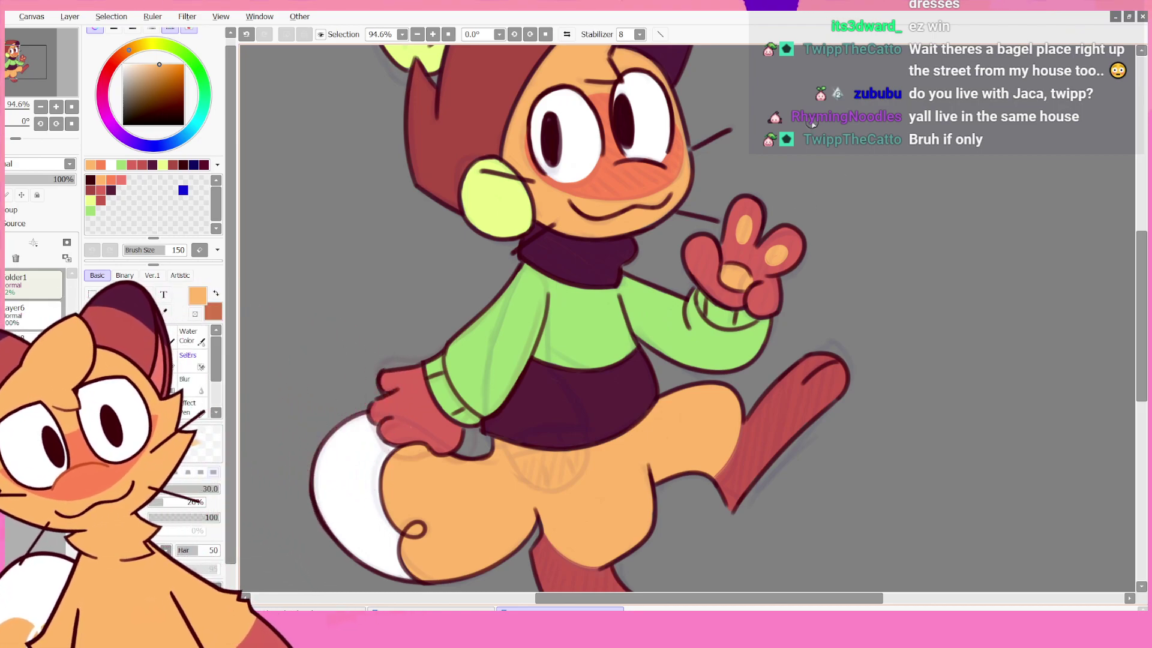
{"action": "left_click_drag", "start_coordinate": [742, 224], "coordinate": [744, 235]}
{"action": "key", "text": "ctrl+z"}
{"action": "key", "text": "ctrl+z"}
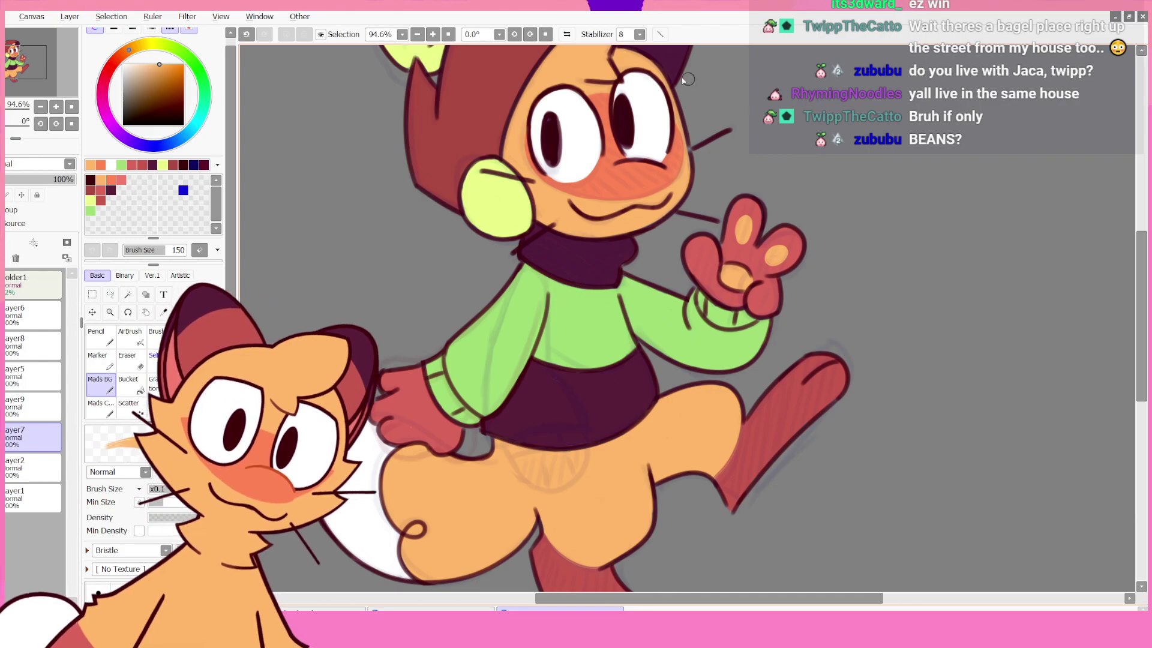
- Examine the coloured character in mirrored and normal orientation, up close and as a whole figure
{"action": "left_click", "coordinate": [565, 36]}
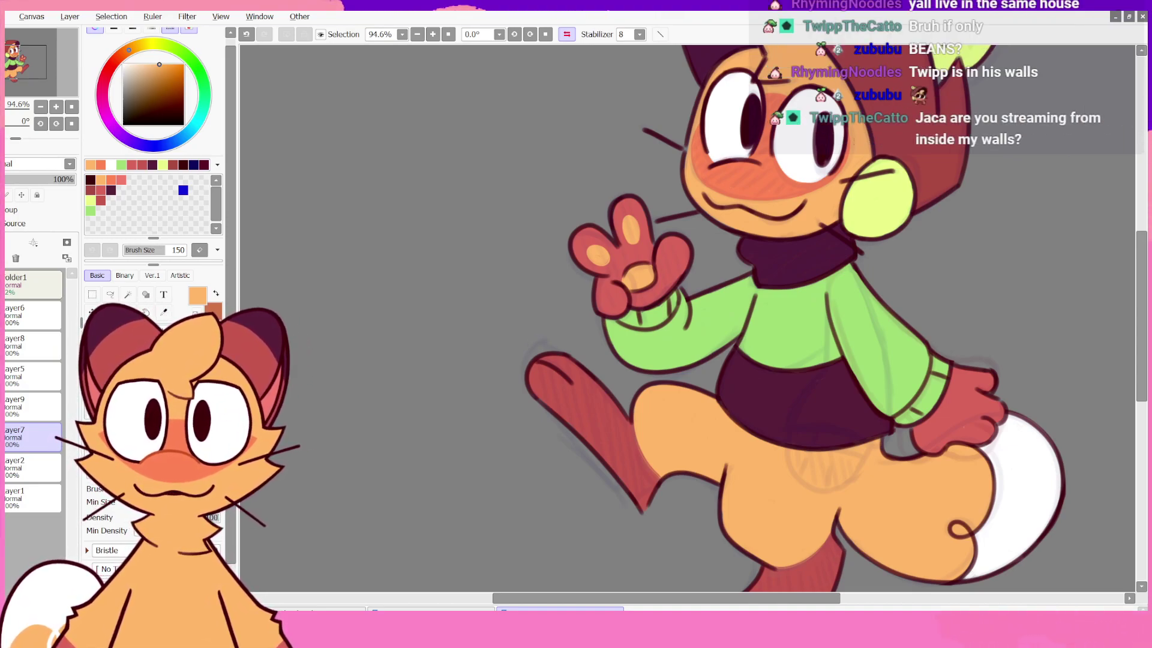
{"action": "left_click", "coordinate": [566, 35]}
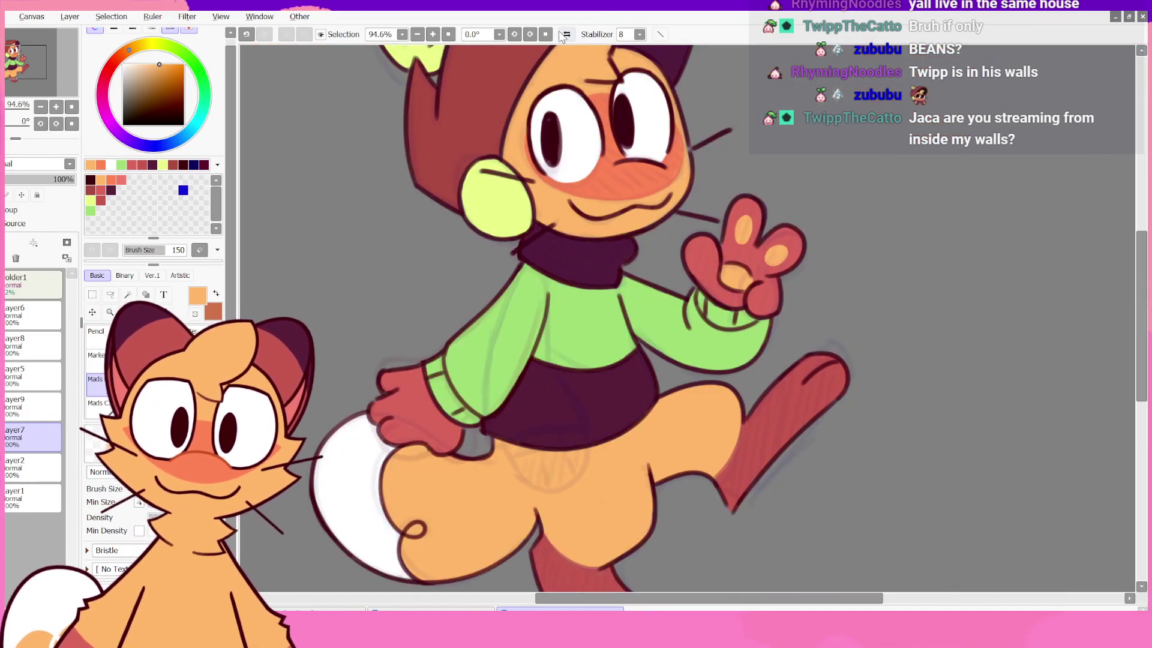
{"action": "left_click", "coordinate": [565, 35]}
{"action": "left_click", "coordinate": [566, 36]}
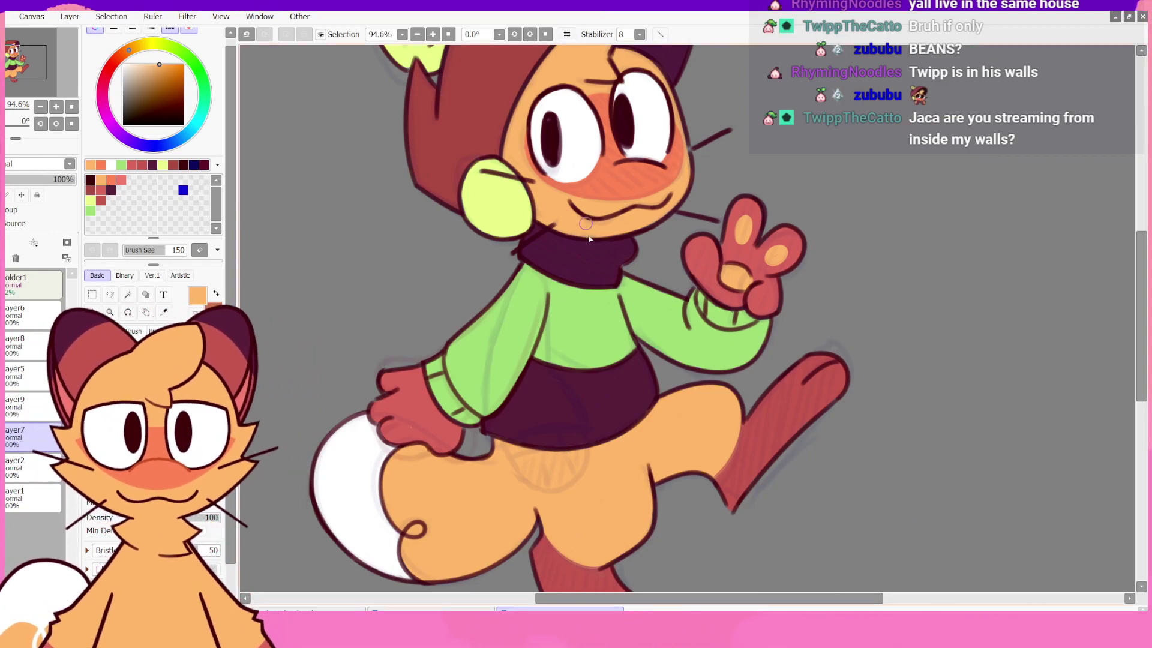
{"action": "scroll", "coordinate": [570, 252], "scroll_direction": "down", "scroll_amount": 8}
{"action": "scroll", "coordinate": [534, 249], "scroll_direction": "up", "scroll_amount": 4}
{"action": "scroll", "coordinate": [534, 252], "scroll_direction": "down", "scroll_amount": 3}
{"action": "scroll", "coordinate": [528, 234], "scroll_direction": "up", "scroll_amount": 4}
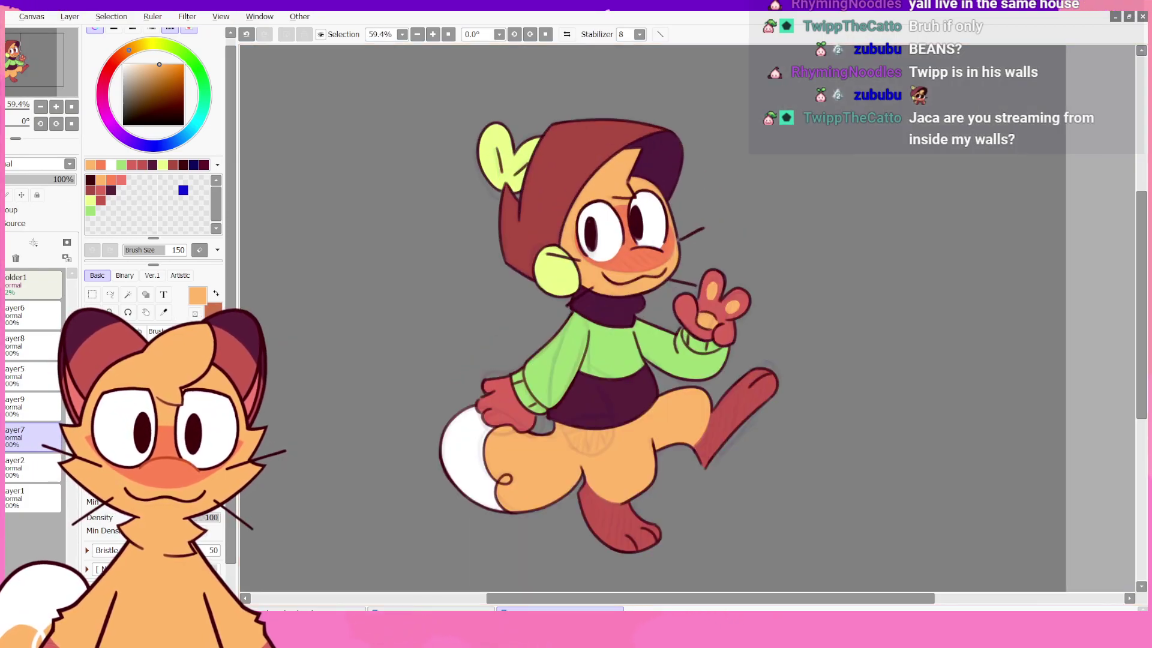
- Hide Folder1 with the rough sketch and compare the drawing in mirrored and normal view
{"action": "left_click", "coordinate": [6, 284]}
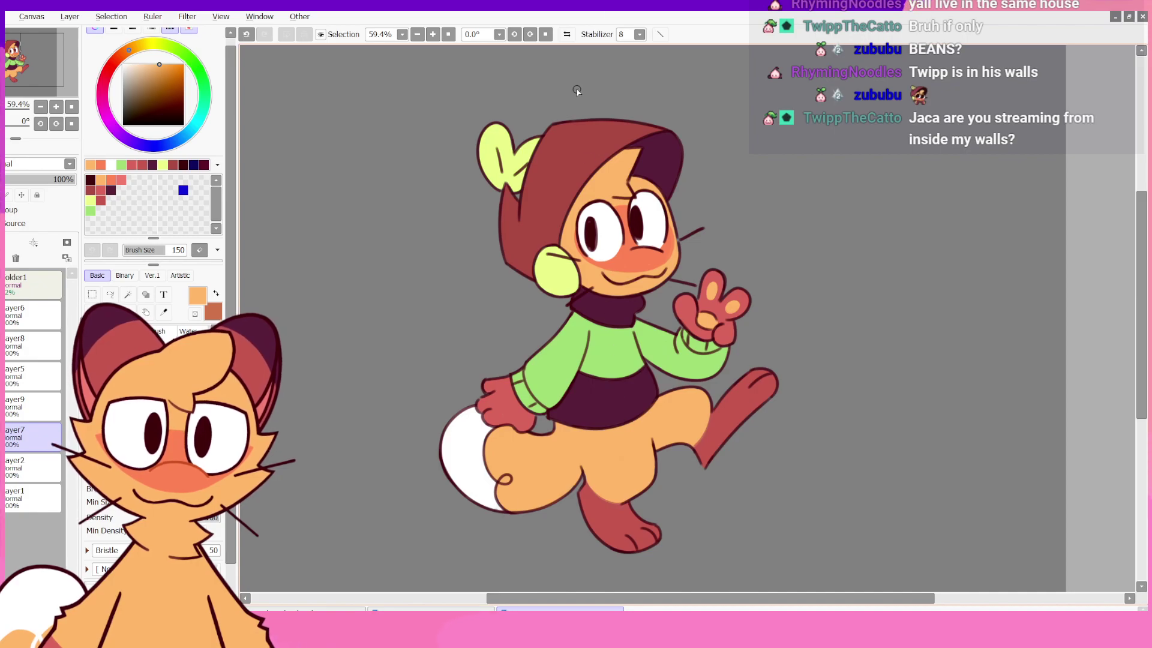
{"action": "left_click", "coordinate": [567, 35]}
{"action": "left_click", "coordinate": [567, 34]}
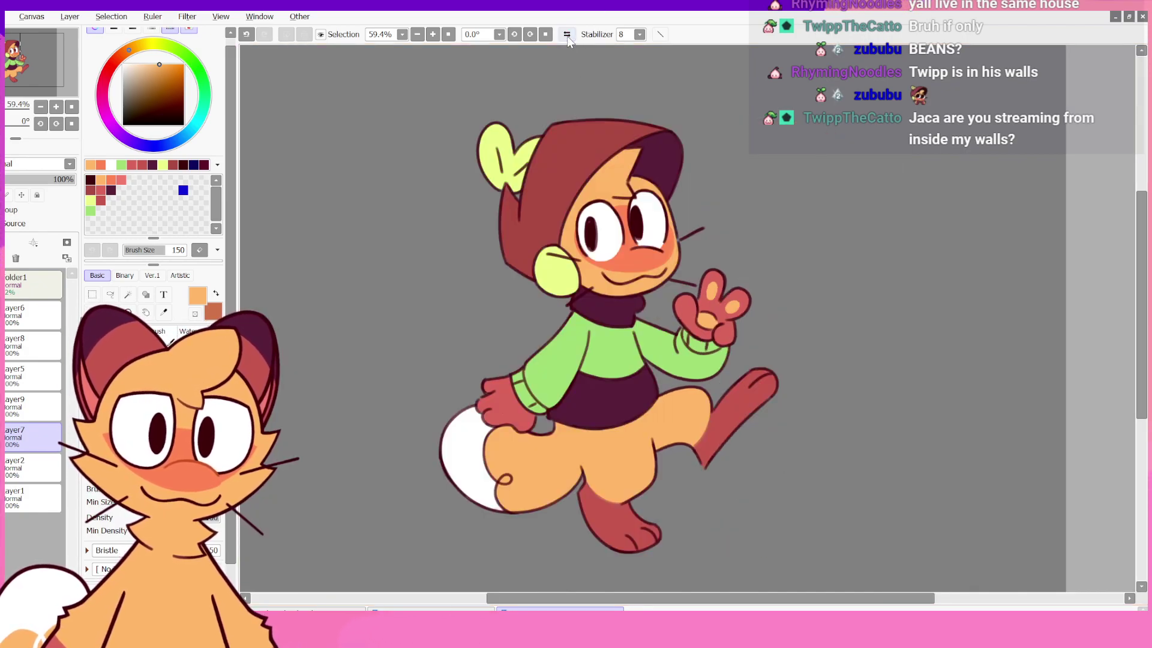
{"action": "left_click", "coordinate": [567, 35]}
{"action": "left_click", "coordinate": [567, 35]}
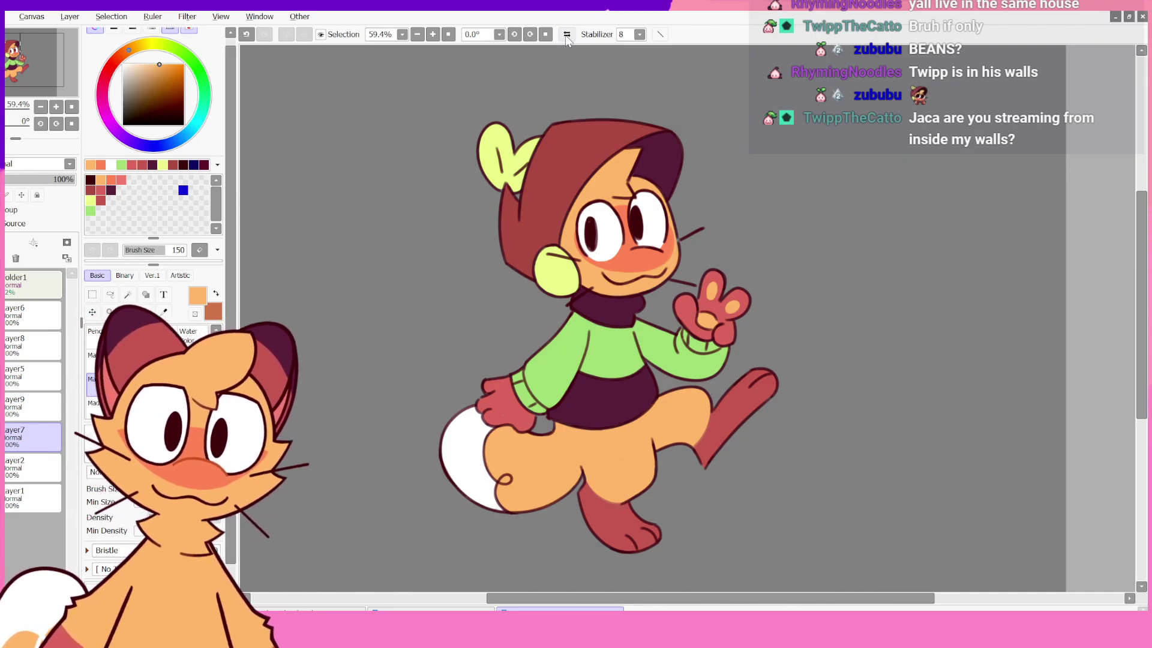
- Make Layer5 active and set the colour to the dark maroon line-art swatch
{"action": "scroll", "coordinate": [552, 197], "scroll_direction": "up", "scroll_amount": 2}
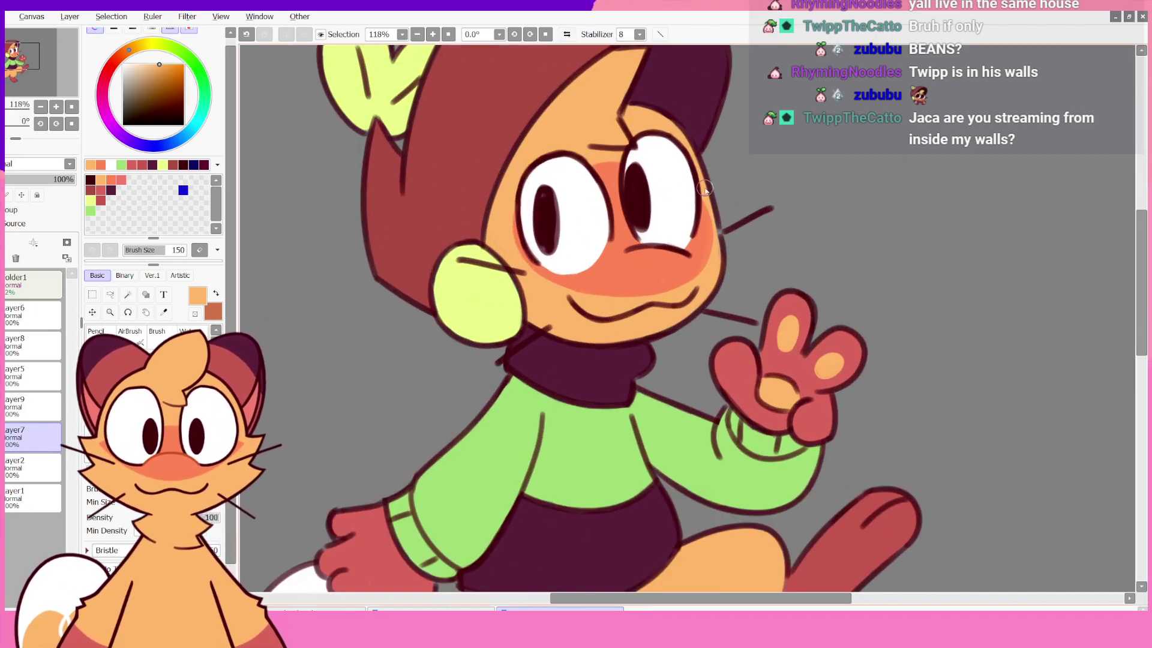
{"action": "left_click", "coordinate": [32, 315]}
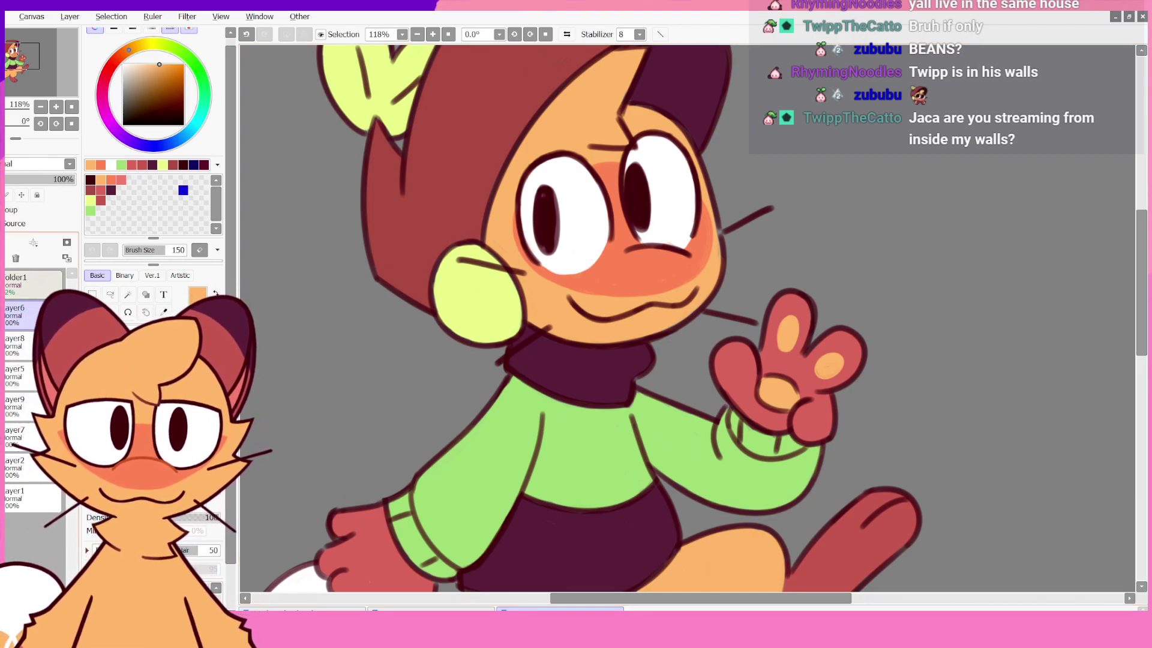
{"action": "left_click", "coordinate": [18, 375]}
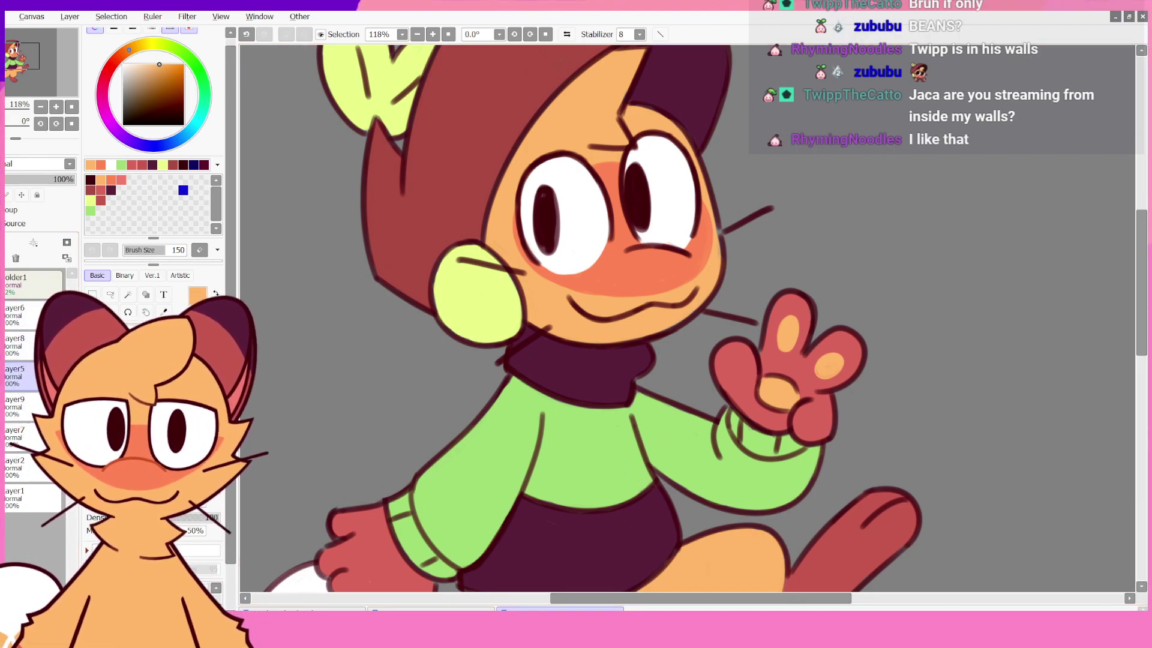
{"action": "left_click", "coordinate": [90, 180]}
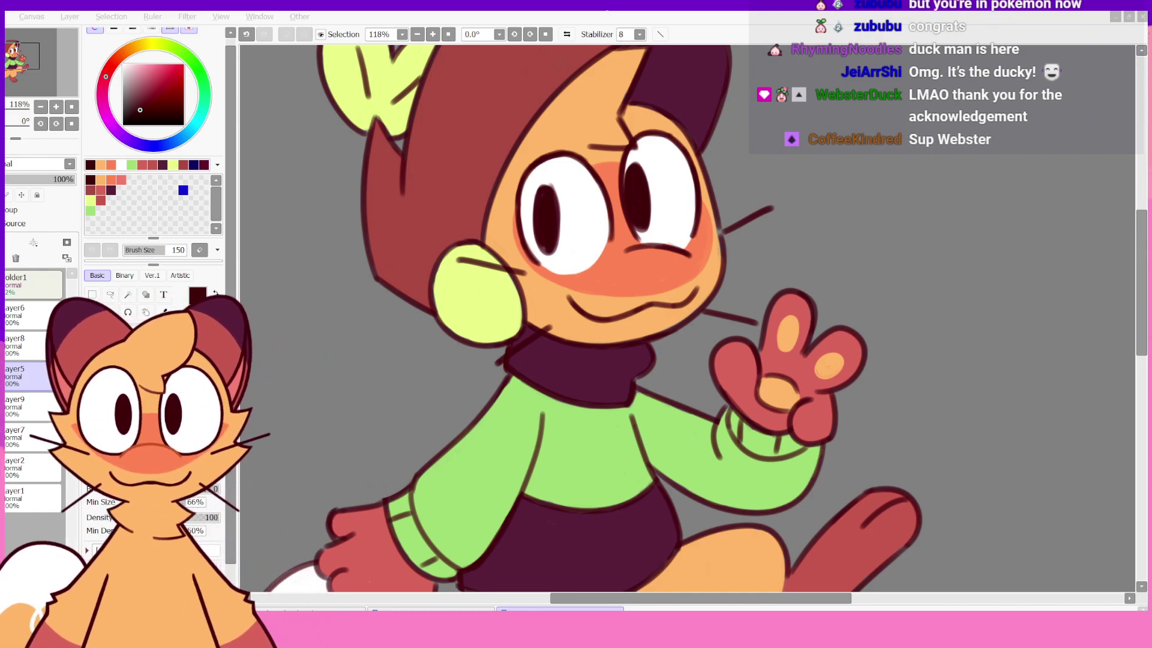
- Lasso the pupil nearer the yellow cheek circle, shift it slightly away from the nose, and deselect it, checking in mirrored view
{"action": "mouse_move", "coordinate": [1139, 254]}
{"action": "left_mouse_down"}
{"action": "mouse_move", "coordinate": [1138, 237]}
{"action": "mouse_move", "coordinate": [1137, 254]}
{"action": "left_mouse_up"}
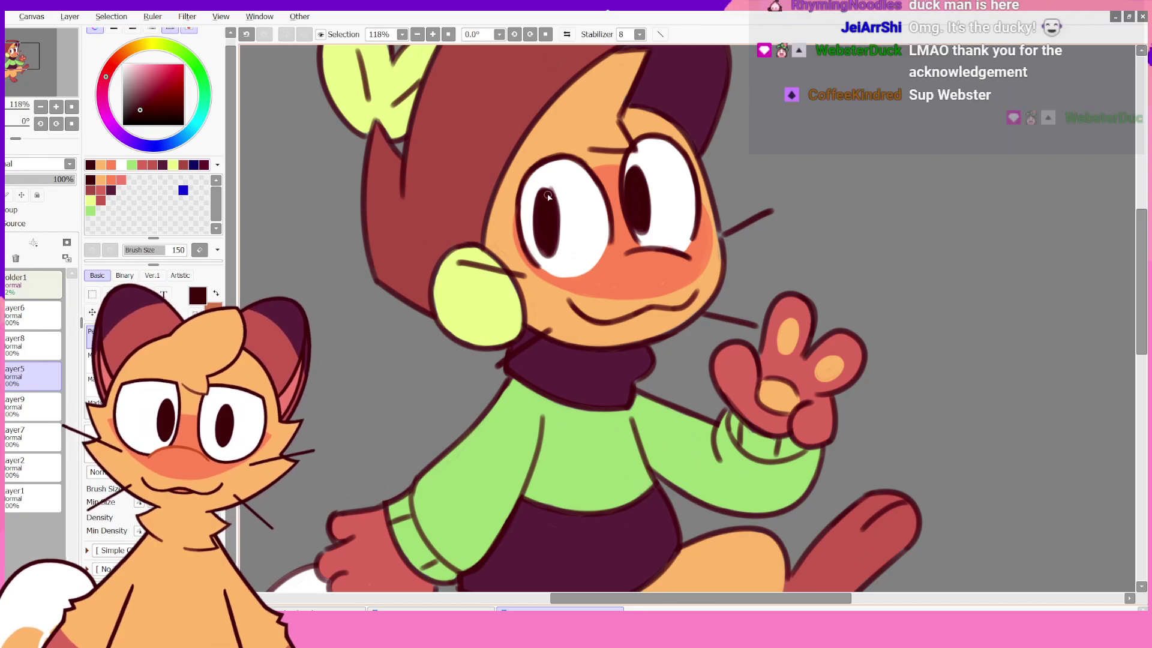
{"action": "key", "text": "h"}
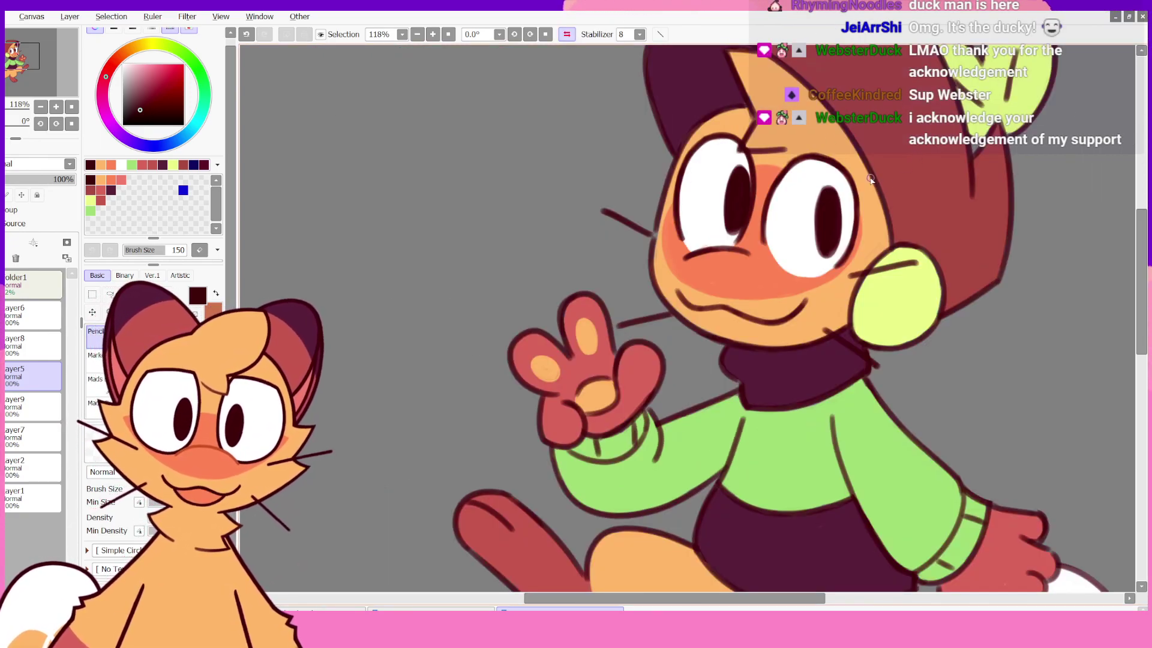
{"action": "mouse_move", "coordinate": [830, 175]}
{"action": "left_mouse_down"}
{"action": "mouse_move", "coordinate": [807, 232]}
{"action": "mouse_move", "coordinate": [821, 268]}
{"action": "mouse_move", "coordinate": [844, 244]}
{"action": "mouse_move", "coordinate": [836, 183]}
{"action": "left_mouse_up"}
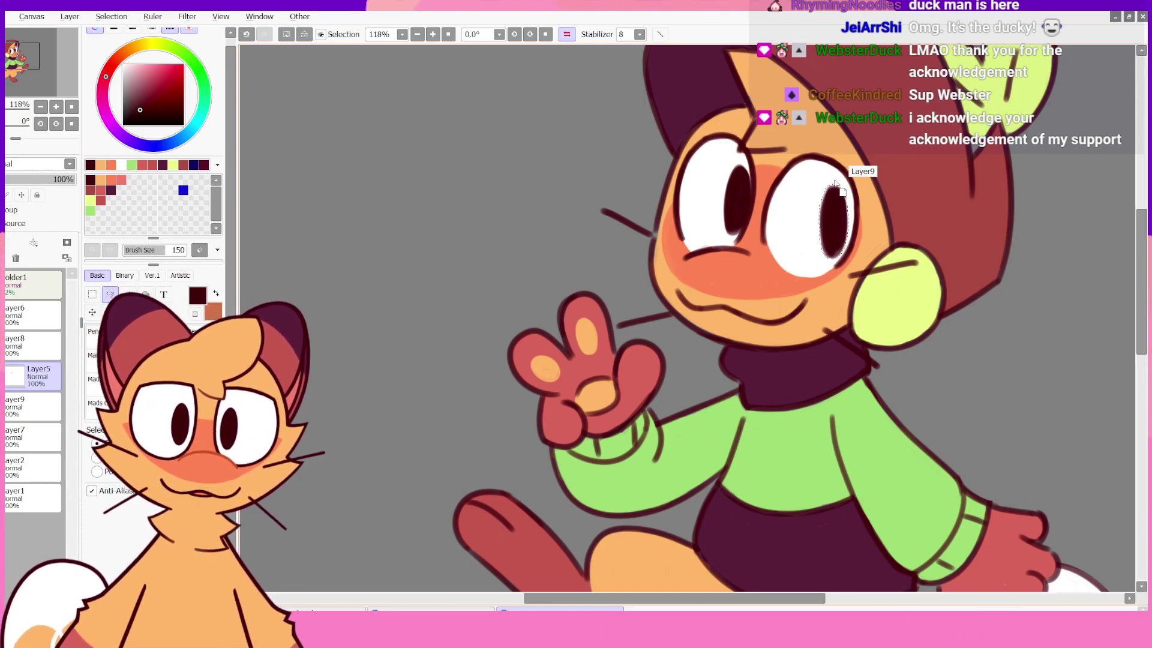
{"action": "left_click", "coordinate": [571, 36]}
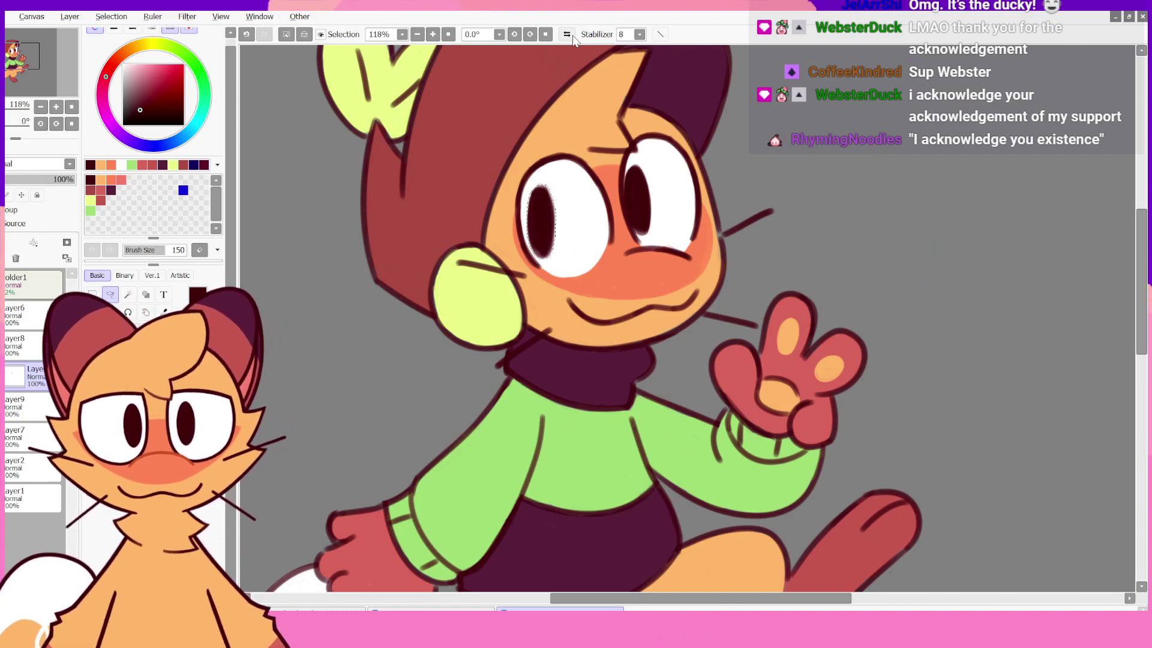
{"action": "key", "text": "ctrl+t"}
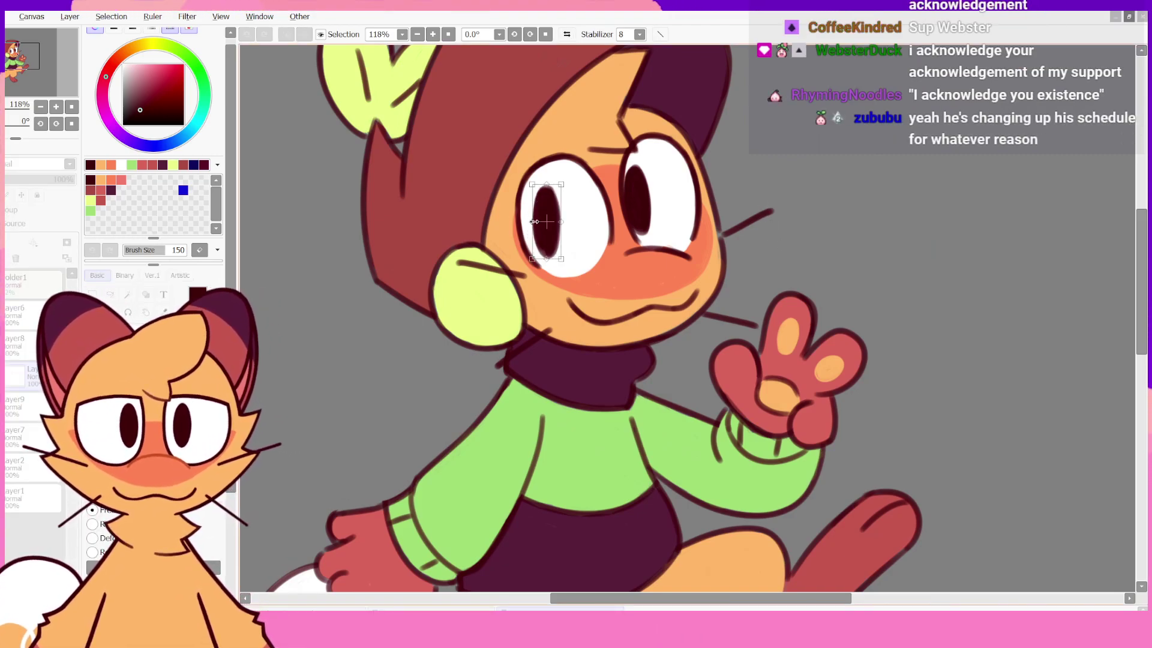
{"action": "left_click_drag", "start_coordinate": [535, 203], "coordinate": [530, 203]}
{"action": "key", "text": "Return"}
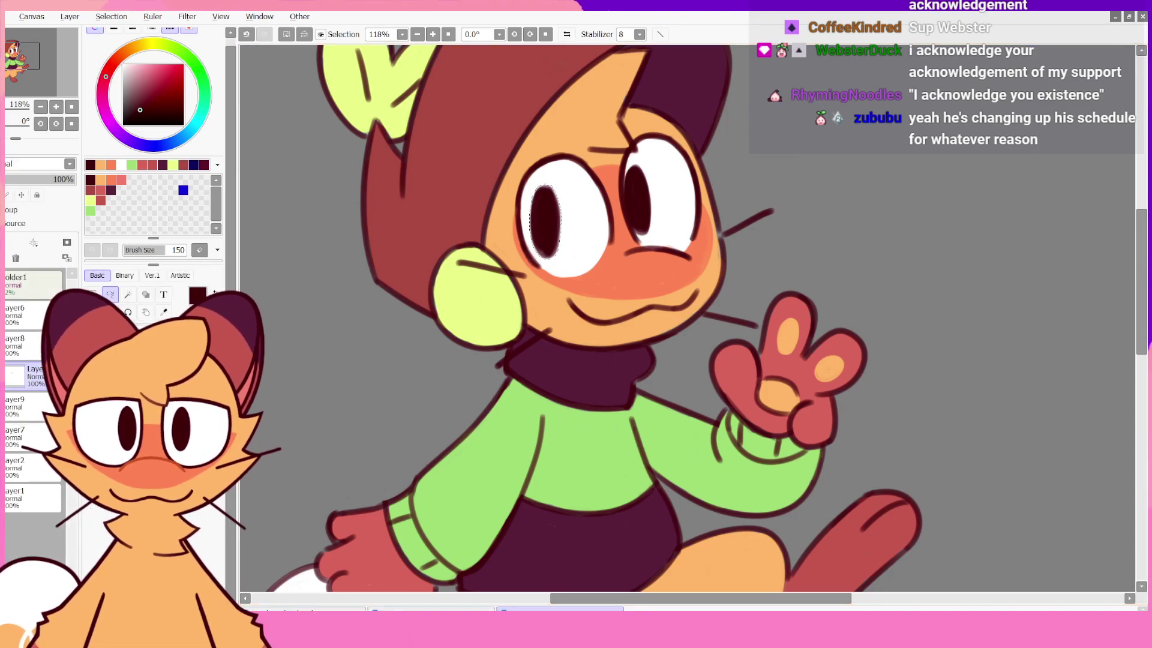
{"action": "key", "text": "h"}
{"action": "key", "text": "ctrl+d"}
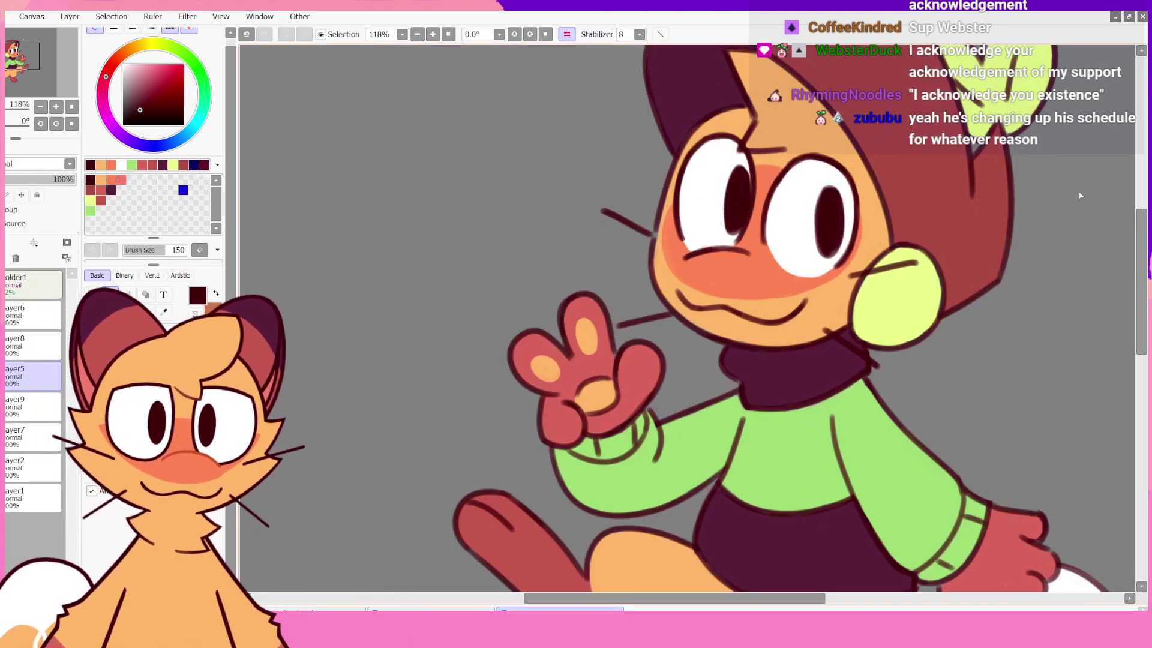
{"action": "key", "text": "h"}
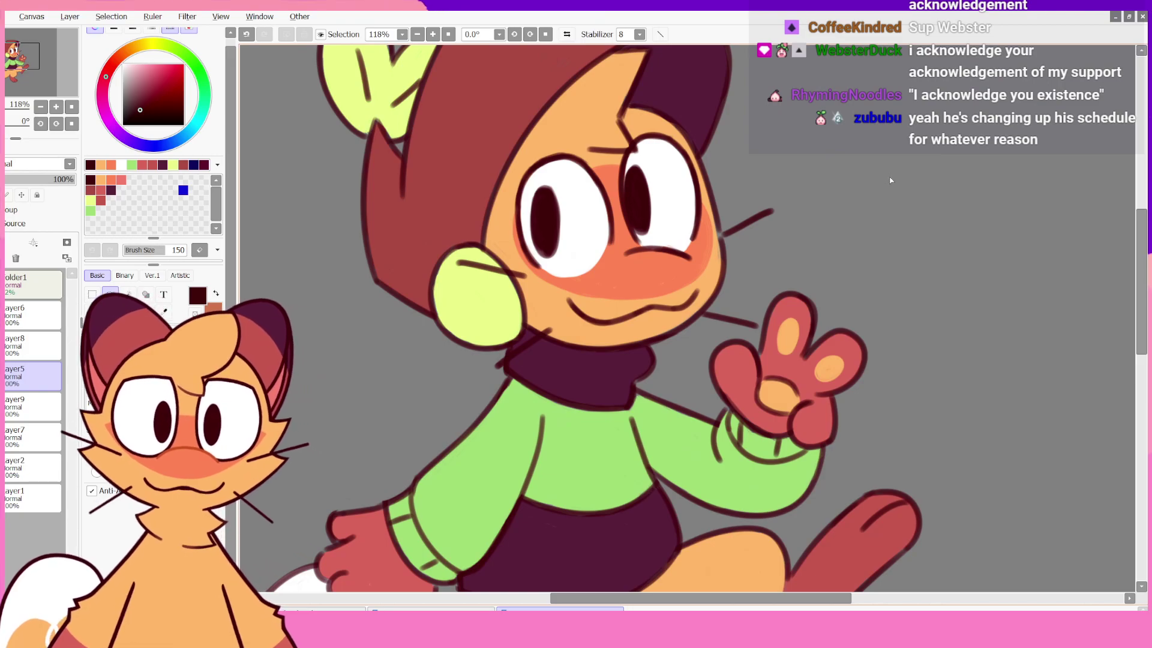
{"action": "left_click_drag", "start_coordinate": [1140, 255], "coordinate": [1117, 305]}
{"action": "key", "text": "ctrl+alt+space"}
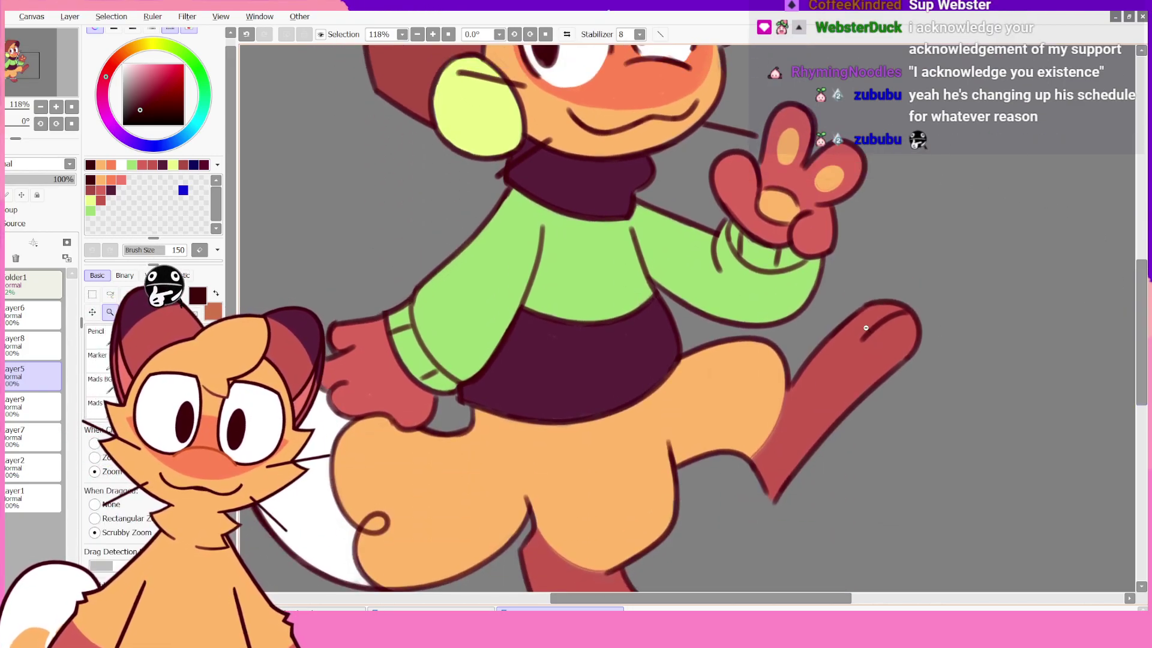
{"action": "left_click_drag", "start_coordinate": [866, 328], "coordinate": [1000, 285]}
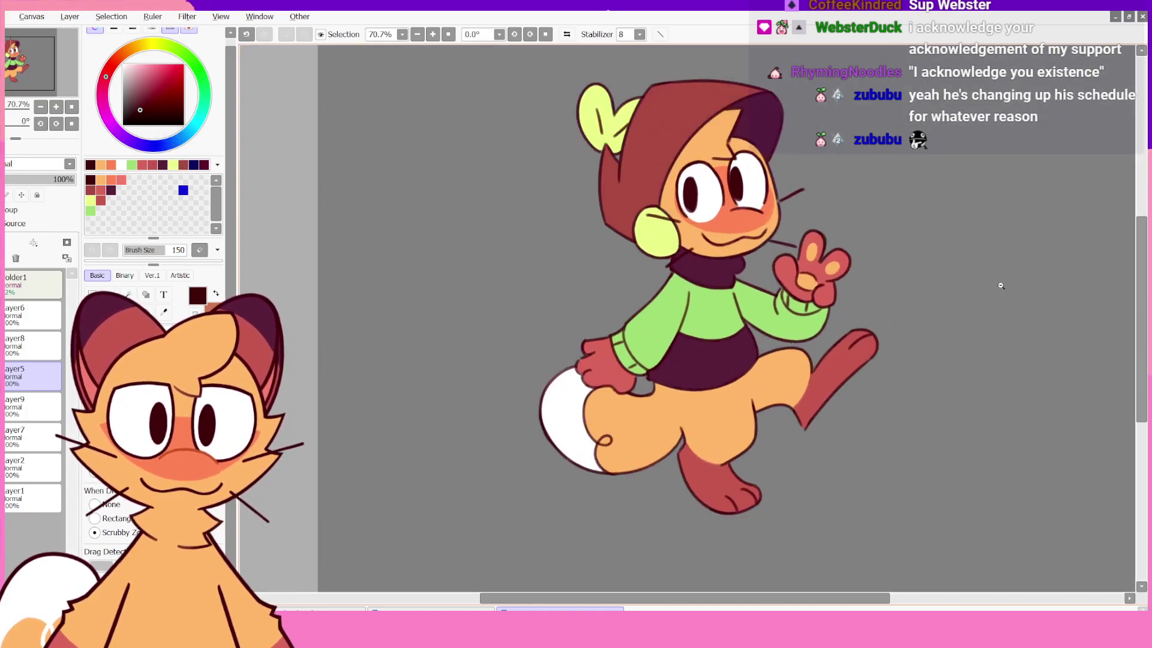
{"action": "scroll", "coordinate": [984, 285], "scroll_direction": "down", "scroll_amount": 1}
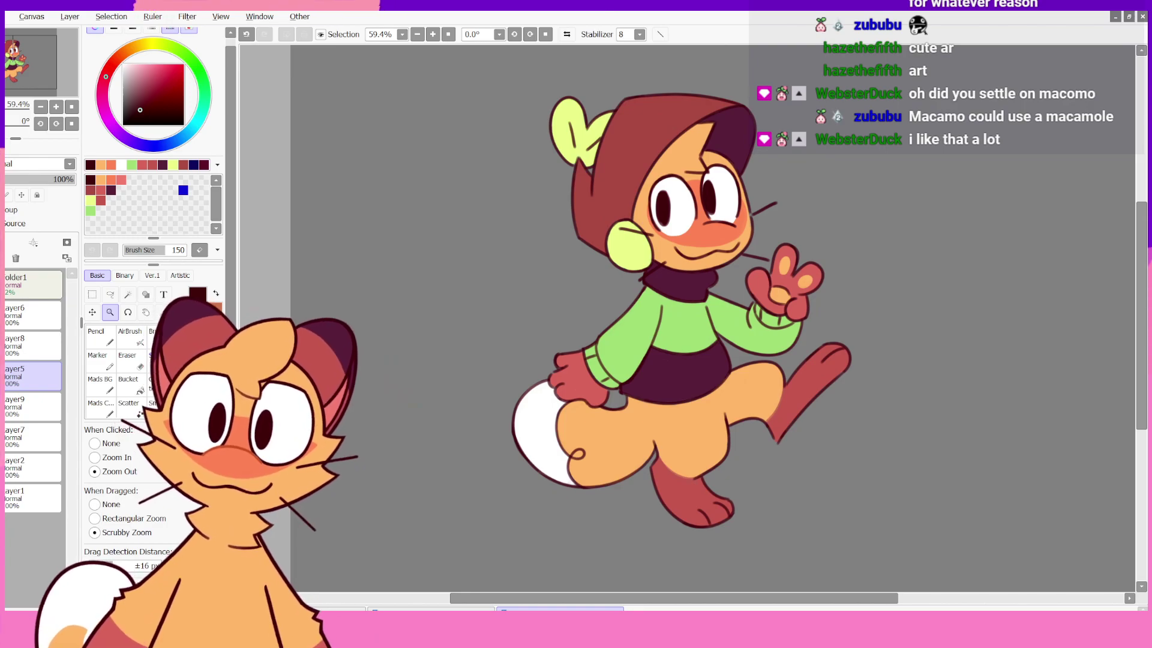
- Examine the whole coloured character at several magnifications, including the face, hood and raised paw up close
{"action": "left_click_drag", "start_coordinate": [840, 290], "coordinate": [792, 223]}
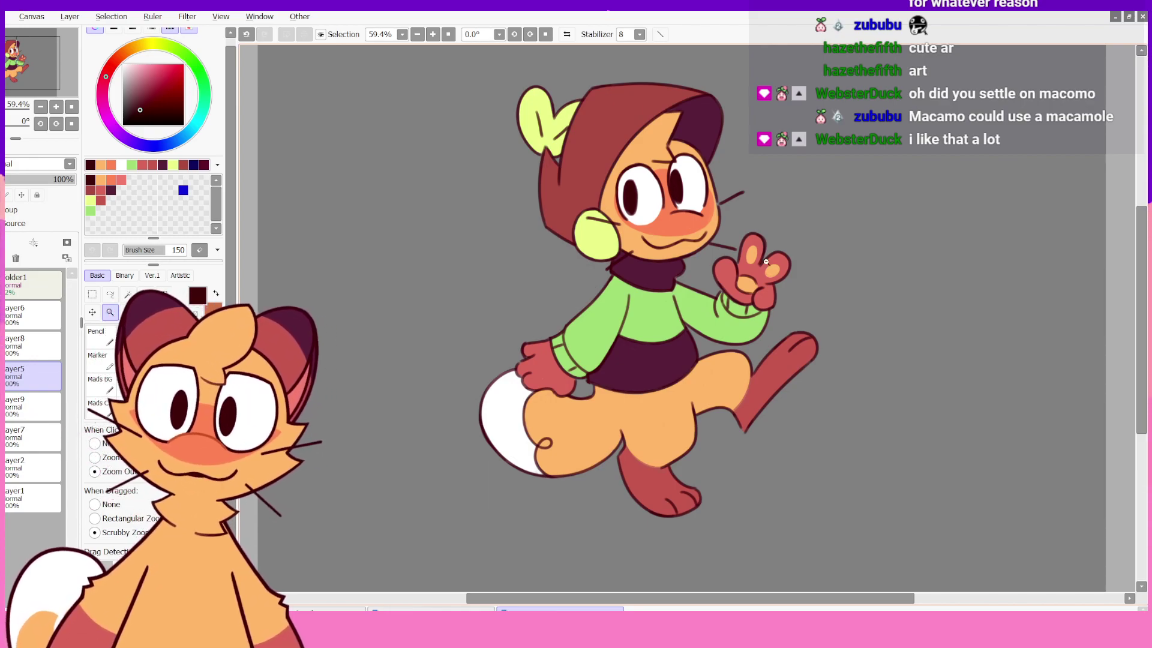
{"action": "scroll", "coordinate": [668, 135], "scroll_direction": "up", "scroll_amount": 5}
{"action": "scroll", "coordinate": [675, 157], "scroll_direction": "down", "scroll_amount": 3}
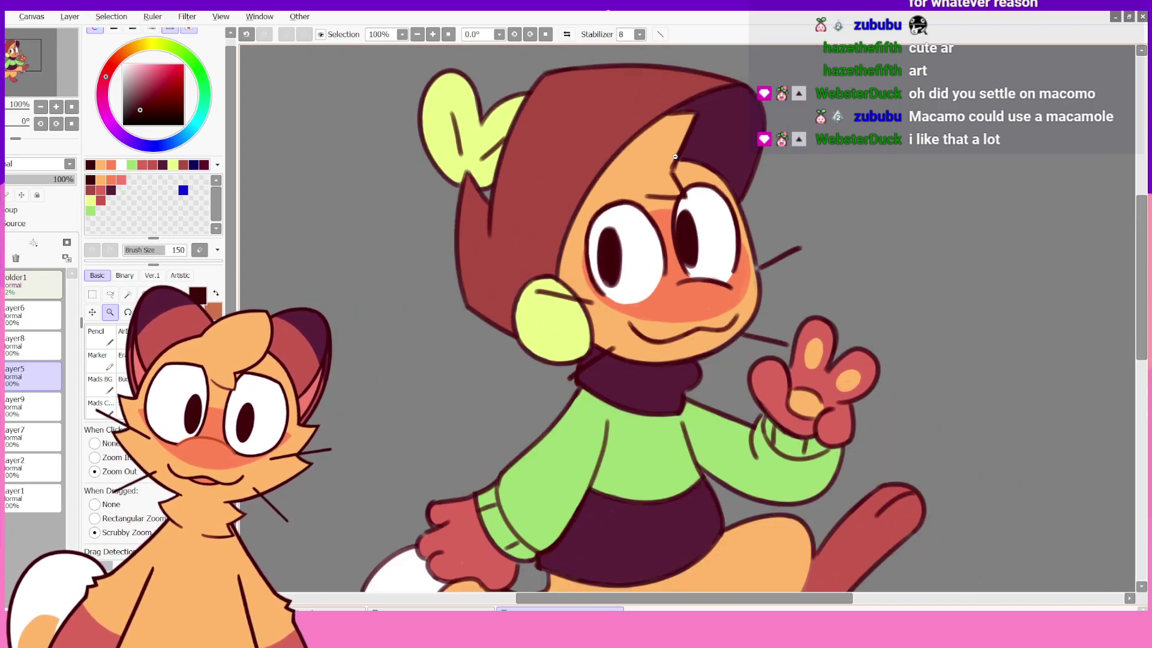
{"action": "scroll", "coordinate": [678, 153], "scroll_direction": "up", "scroll_amount": 3}
{"action": "scroll", "coordinate": [680, 150], "scroll_direction": "down", "scroll_amount": 2}
{"action": "scroll", "coordinate": [680, 151], "scroll_direction": "down", "scroll_amount": 3}
{"action": "scroll", "coordinate": [737, 234], "scroll_direction": "down", "scroll_amount": 3}
{"action": "scroll", "coordinate": [764, 273], "scroll_direction": "up", "scroll_amount": 1}
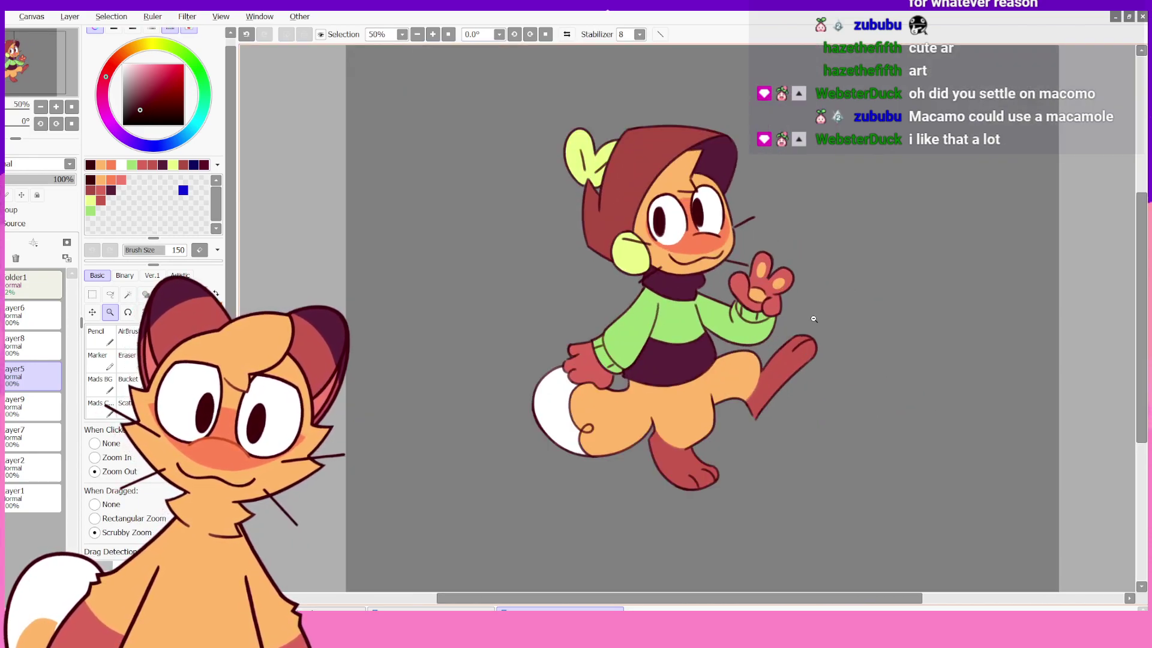
{"action": "scroll", "coordinate": [813, 315], "scroll_direction": "up", "scroll_amount": 2}
{"action": "scroll", "coordinate": [814, 309], "scroll_direction": "down", "scroll_amount": 2}
{"action": "mouse_move", "coordinate": [814, 307]}
{"action": "left_mouse_down"}
{"action": "mouse_move", "coordinate": [780, 300]}
{"action": "mouse_move", "coordinate": [804, 293]}
{"action": "left_mouse_up"}
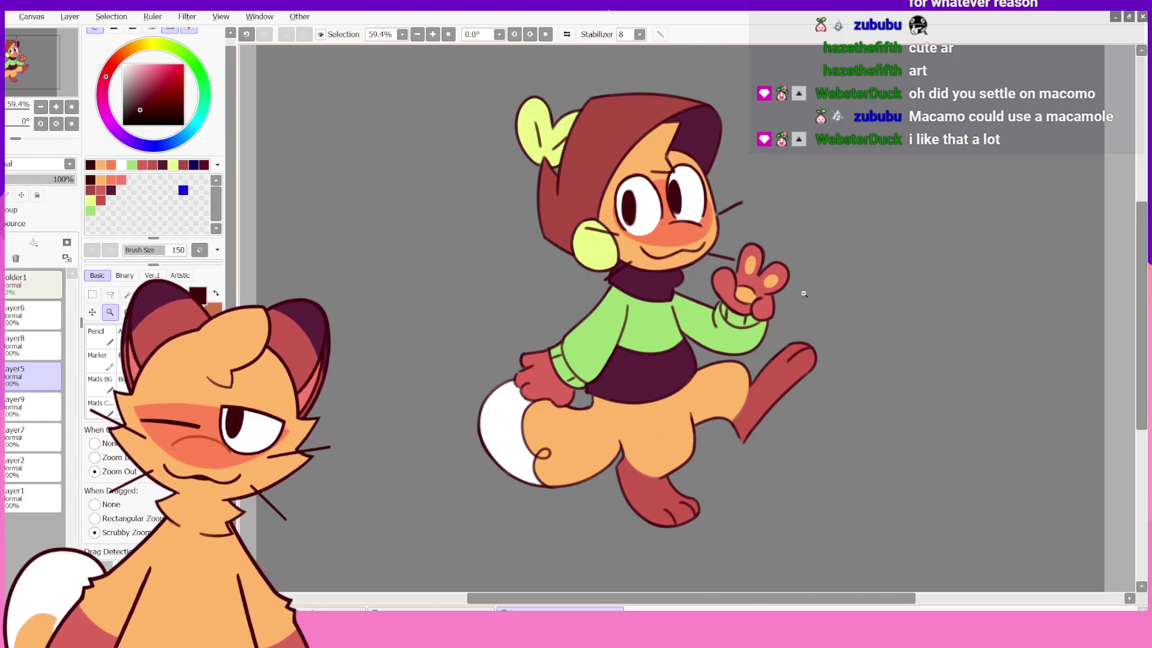
{"action": "left_click_drag", "start_coordinate": [1142, 285], "coordinate": [1142, 278]}
{"action": "key", "text": "alt+Tab"}
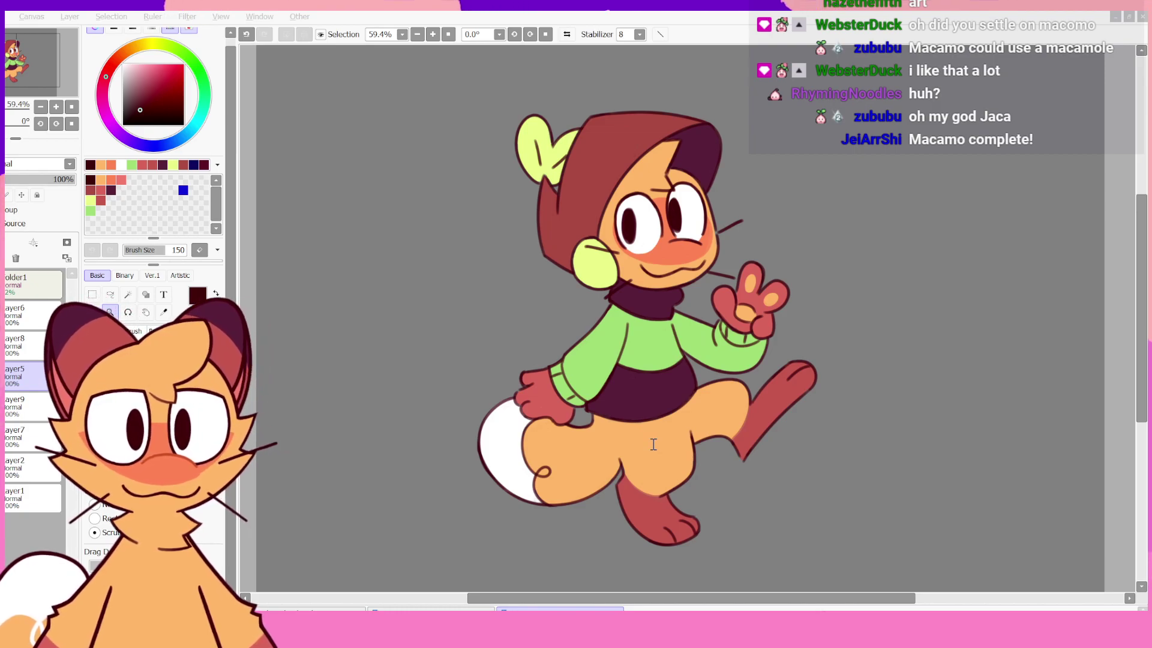
{"action": "left_click", "coordinate": [836, 466]}
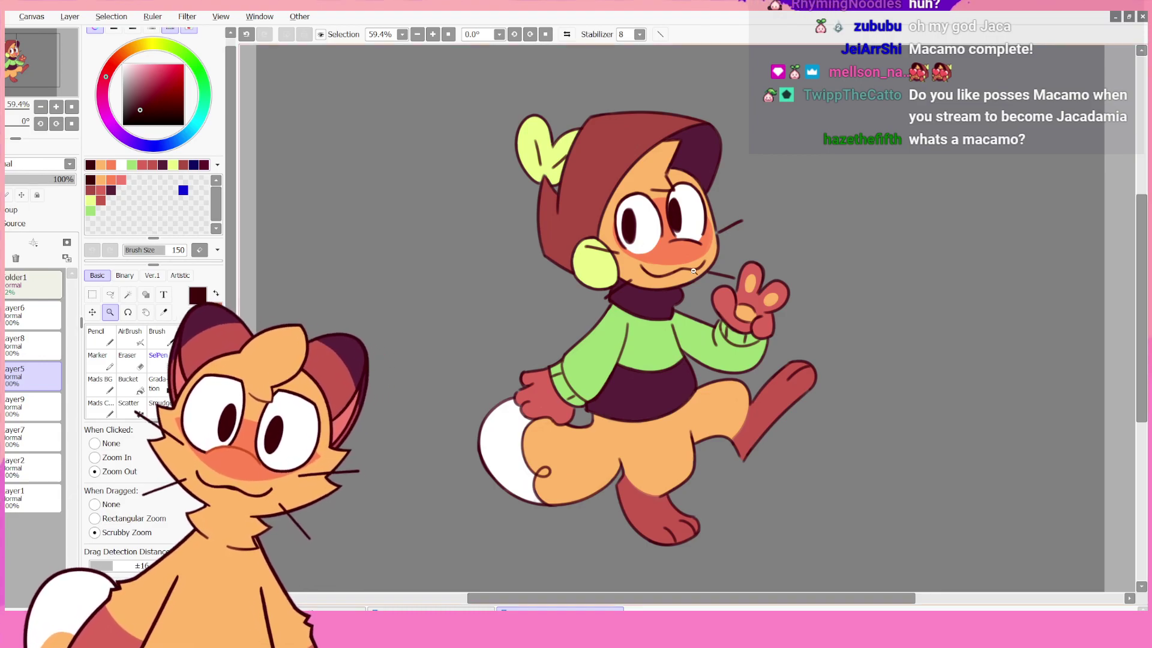
- Inspect the sweater, tail and legs up close and compare them with the whole figure
{"action": "mouse_move", "coordinate": [725, 382]}
{"action": "left_mouse_down"}
{"action": "mouse_move", "coordinate": [769, 383]}
{"action": "mouse_move", "coordinate": [725, 382]}
{"action": "left_mouse_up"}
{"action": "left_click_drag", "start_coordinate": [576, 330], "coordinate": [592, 360]}
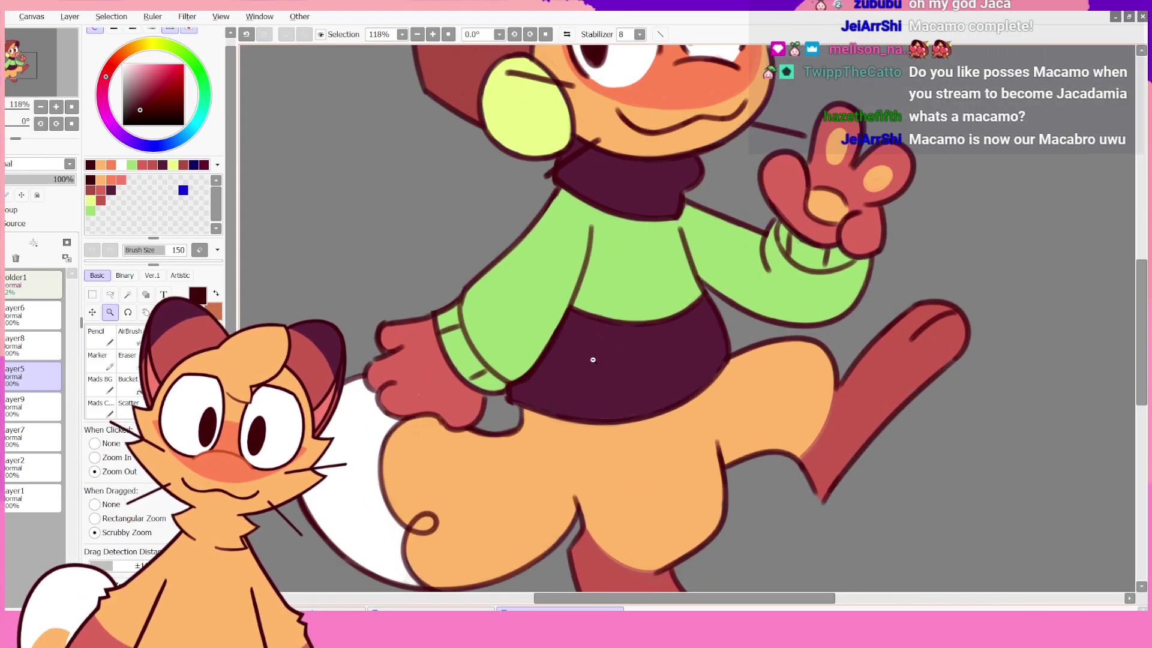
{"action": "scroll", "coordinate": [602, 373], "scroll_direction": "down", "scroll_amount": 3}
{"action": "scroll", "coordinate": [602, 374], "scroll_direction": "up", "scroll_amount": 4}
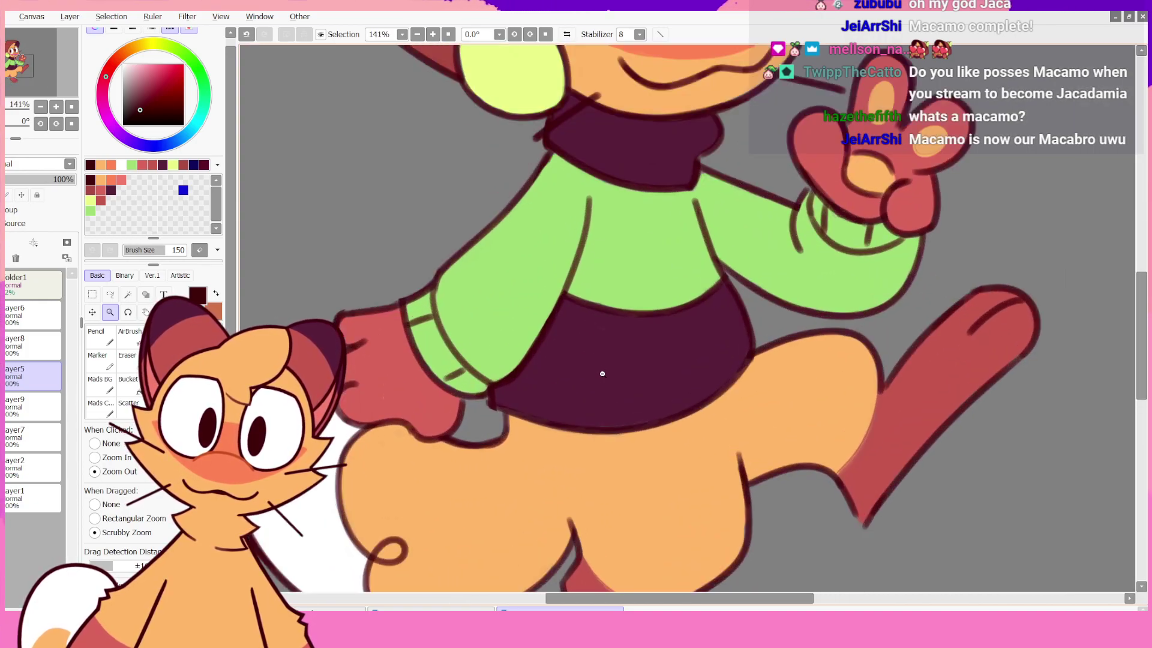
{"action": "scroll", "coordinate": [603, 374], "scroll_direction": "down", "scroll_amount": 6}
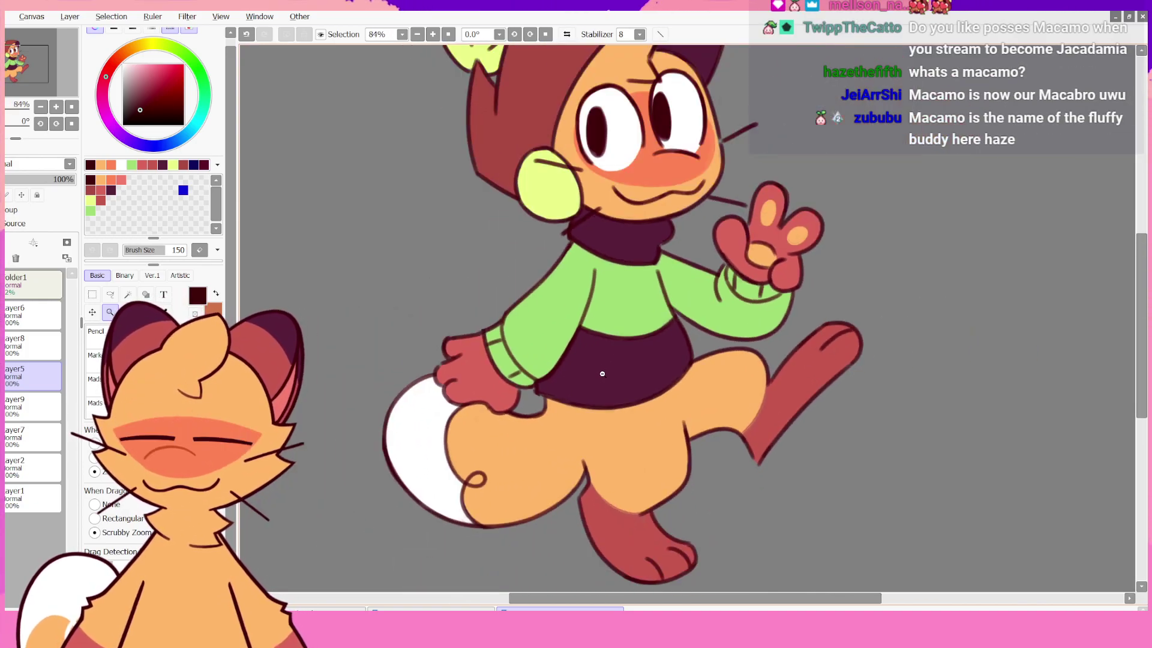
{"action": "scroll", "coordinate": [608, 378], "scroll_direction": "up", "scroll_amount": 3}
{"action": "scroll", "coordinate": [577, 273], "scroll_direction": "down", "scroll_amount": 4}
{"action": "scroll", "coordinate": [538, 210], "scroll_direction": "up", "scroll_amount": 2}
{"action": "scroll", "coordinate": [538, 205], "scroll_direction": "down", "scroll_amount": 3}
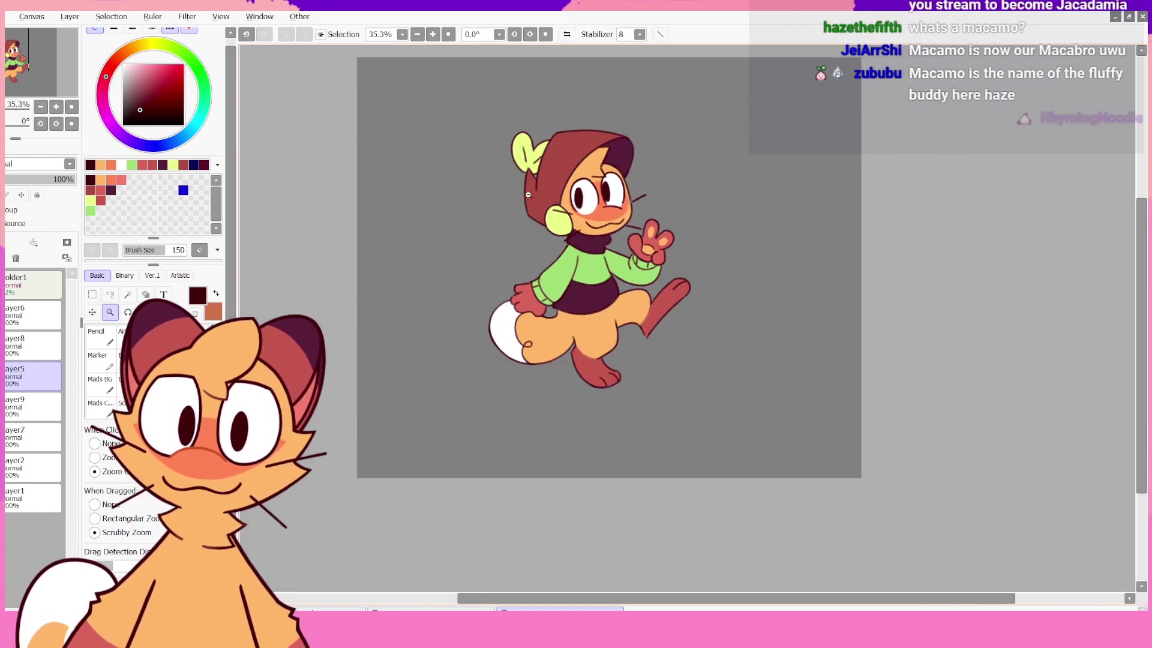
{"action": "scroll", "coordinate": [538, 206], "scroll_direction": "up", "scroll_amount": 2}
{"action": "scroll", "coordinate": [538, 205], "scroll_direction": "up", "scroll_amount": 1}
{"action": "scroll", "coordinate": [538, 206], "scroll_direction": "down", "scroll_amount": 3}
{"action": "scroll", "coordinate": [540, 201], "scroll_direction": "up", "scroll_amount": 4}
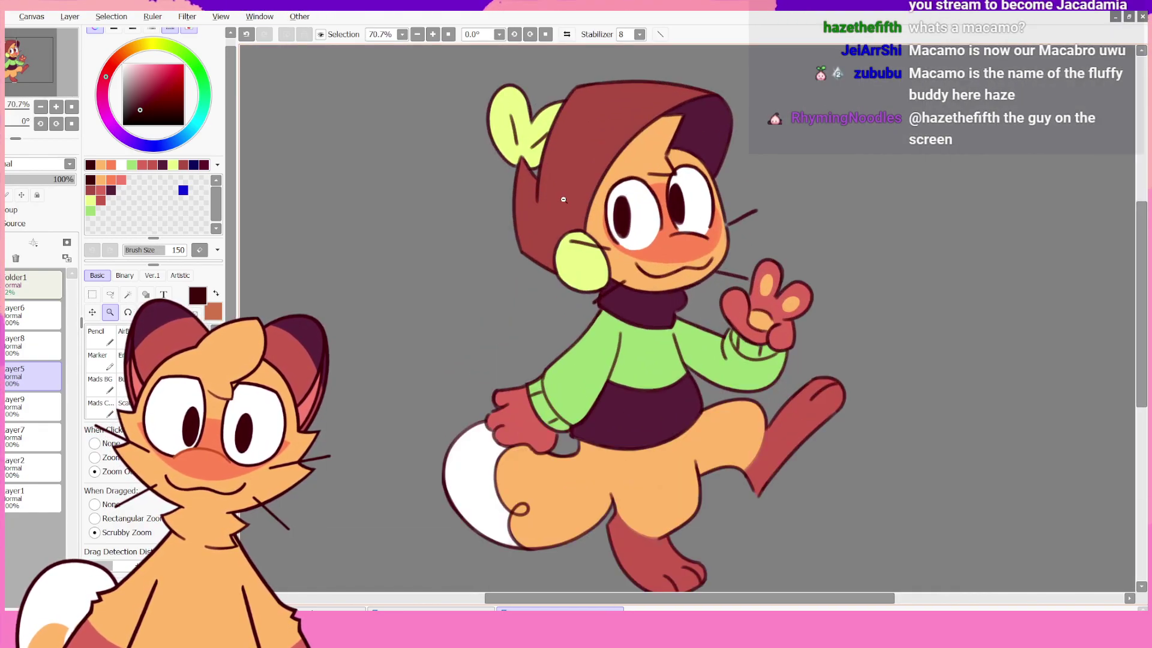
{"action": "scroll", "coordinate": [563, 198], "scroll_direction": "down", "scroll_amount": 1}
- Compare the character in mirrored and normal orientation and review the pose at several magnifications
{"action": "left_click", "coordinate": [566, 34]}
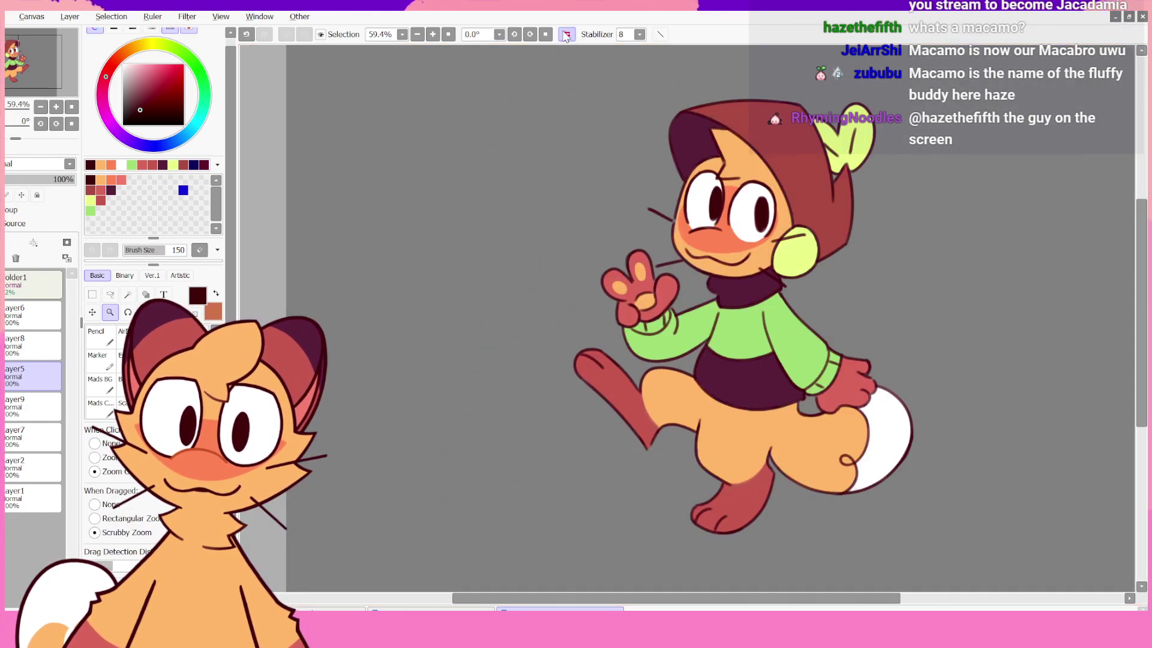
{"action": "left_click", "coordinate": [566, 35]}
{"action": "left_click", "coordinate": [566, 34]}
{"action": "left_click", "coordinate": [567, 35]}
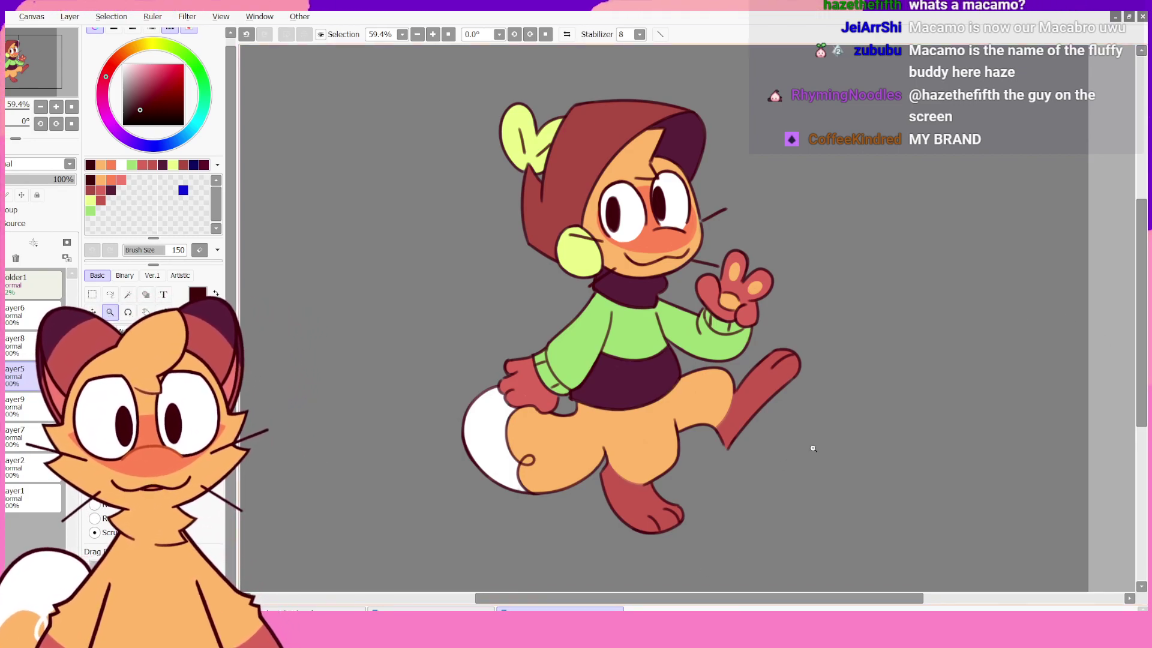
{"action": "scroll", "coordinate": [757, 237], "scroll_direction": "up", "scroll_amount": 2}
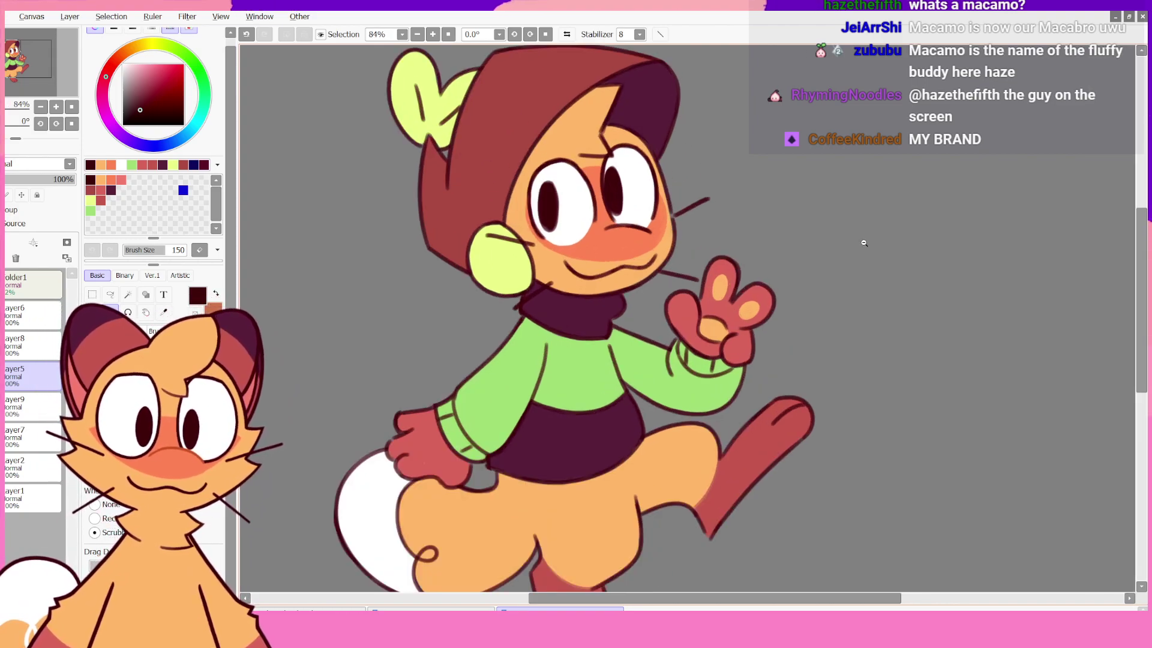
{"action": "scroll", "coordinate": [862, 242], "scroll_direction": "down", "scroll_amount": 3}
{"action": "scroll", "coordinate": [884, 259], "scroll_direction": "up", "scroll_amount": 1}
{"action": "scroll", "coordinate": [904, 282], "scroll_direction": "down", "scroll_amount": 2}
{"action": "scroll", "coordinate": [938, 300], "scroll_direction": "up", "scroll_amount": 3}
{"action": "scroll", "coordinate": [864, 282], "scroll_direction": "down", "scroll_amount": 1}
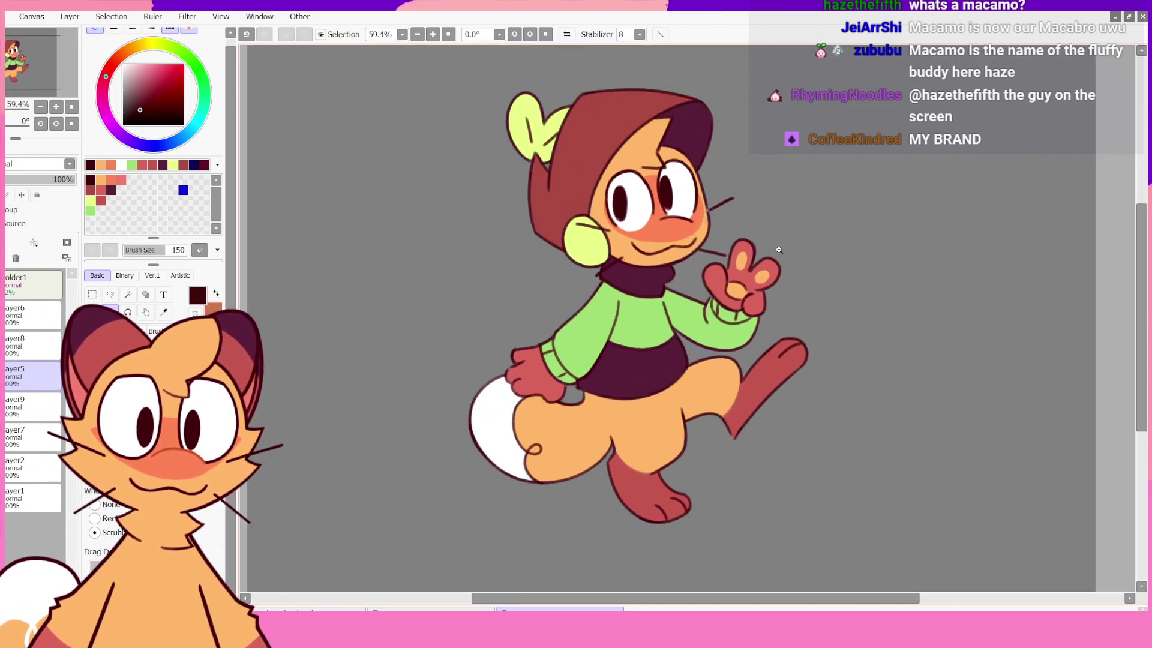
{"action": "scroll", "coordinate": [681, 225], "scroll_direction": "down", "scroll_amount": 1}
{"action": "scroll", "coordinate": [671, 137], "scroll_direction": "up", "scroll_amount": 1}
{"action": "scroll", "coordinate": [671, 137], "scroll_direction": "down", "scroll_amount": 2}
{"action": "scroll", "coordinate": [679, 166], "scroll_direction": "up", "scroll_amount": 2}
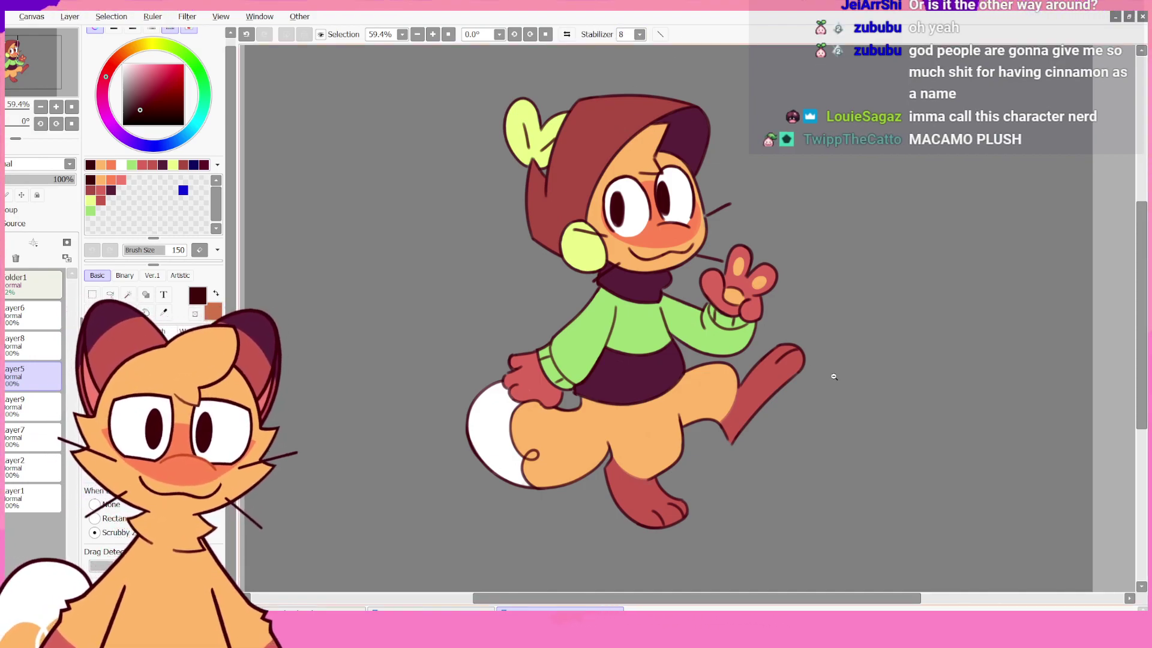
- Make Layer9 active and set white as the brush colour at the eye nearer the raised paw
{"action": "scroll", "coordinate": [576, 161], "scroll_direction": "up", "scroll_amount": 6}
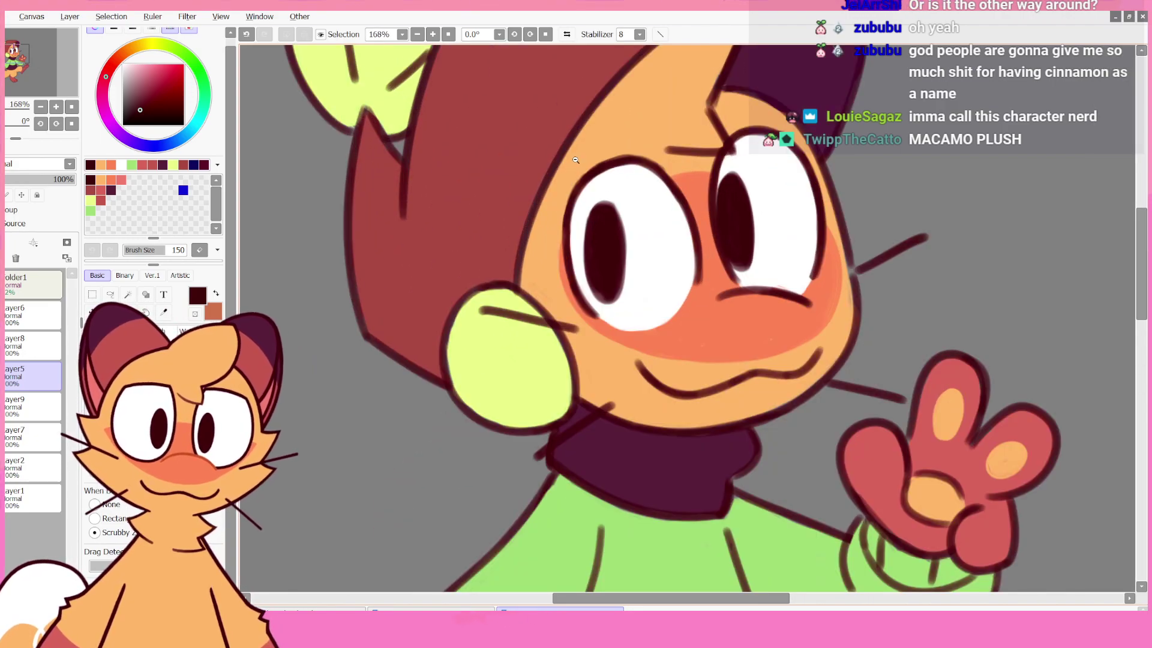
{"action": "scroll", "coordinate": [575, 160], "scroll_direction": "up", "scroll_amount": 3}
{"action": "scroll", "coordinate": [805, 267], "scroll_direction": "down", "scroll_amount": 4}
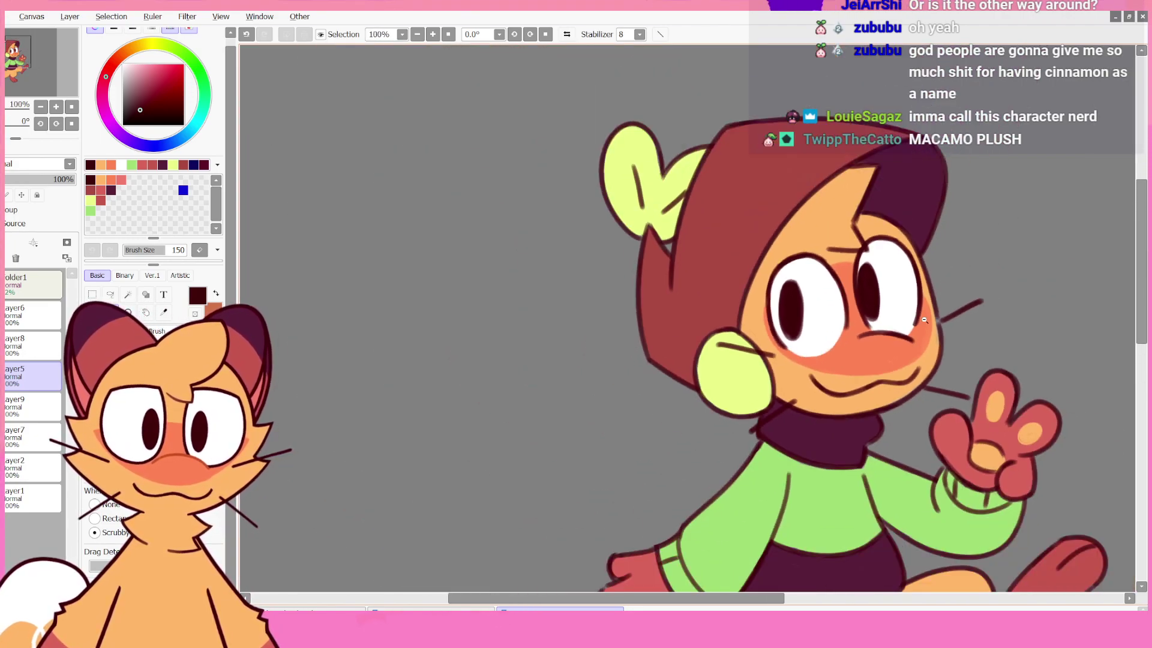
{"action": "scroll", "coordinate": [809, 308], "scroll_direction": "up", "scroll_amount": 4}
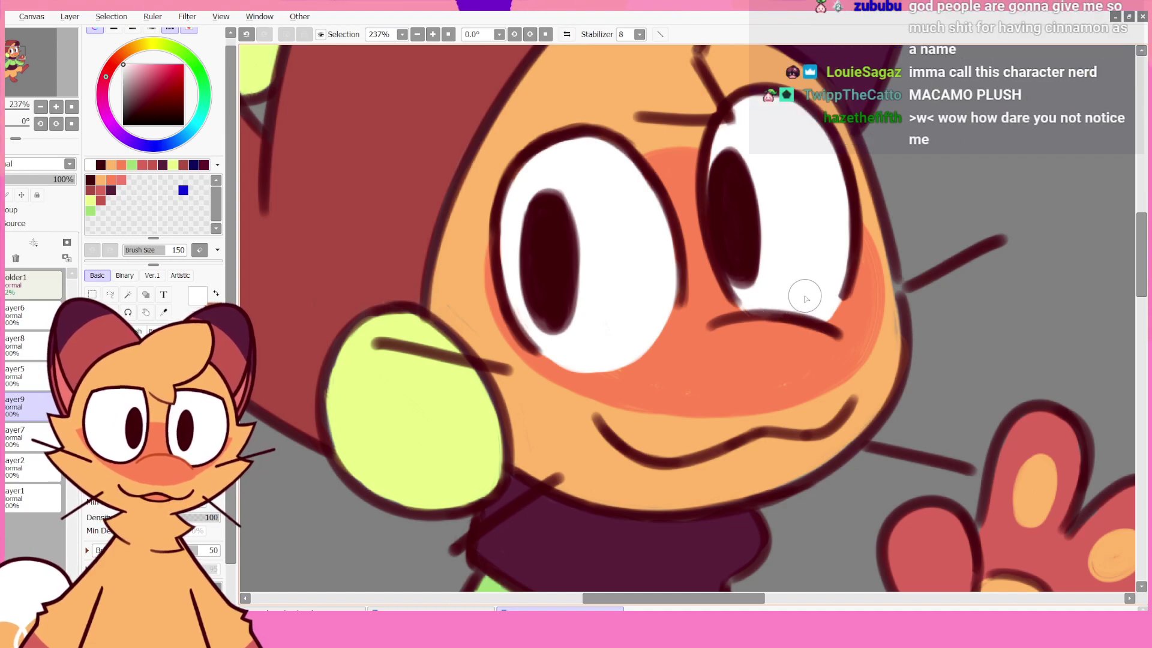
- Check the whole figure's proportions in normal and mirrored view, returning it to normal orientation
{"action": "scroll", "coordinate": [804, 298], "scroll_direction": "down", "scroll_amount": 8}
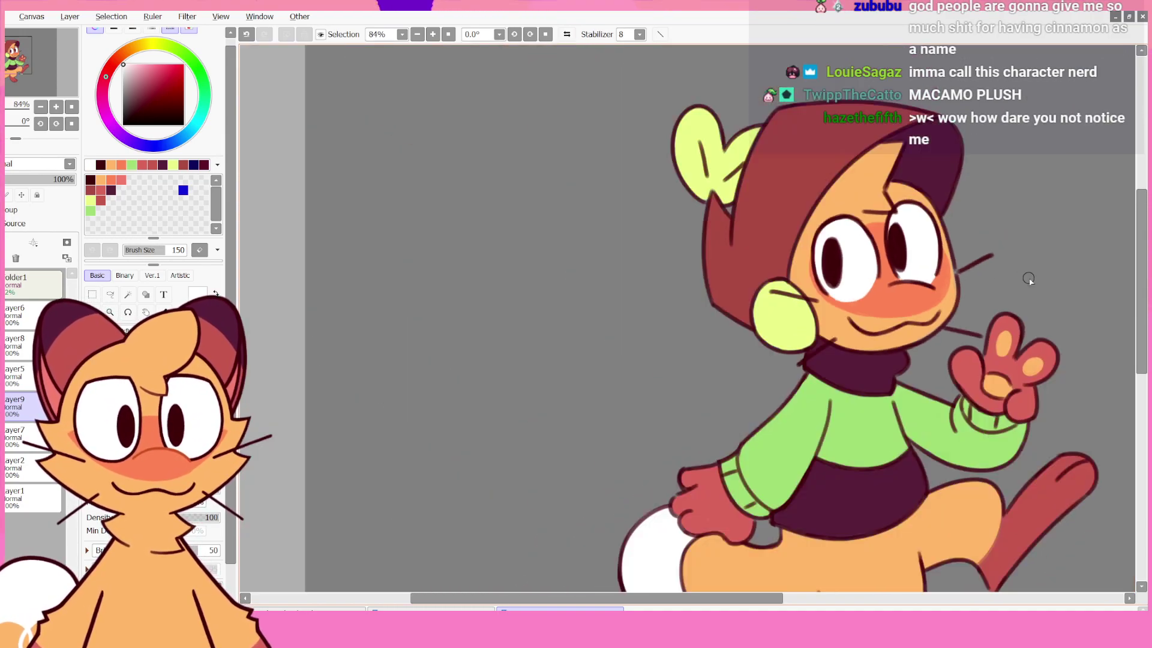
{"action": "scroll", "coordinate": [1095, 441], "scroll_direction": "up", "scroll_amount": 2}
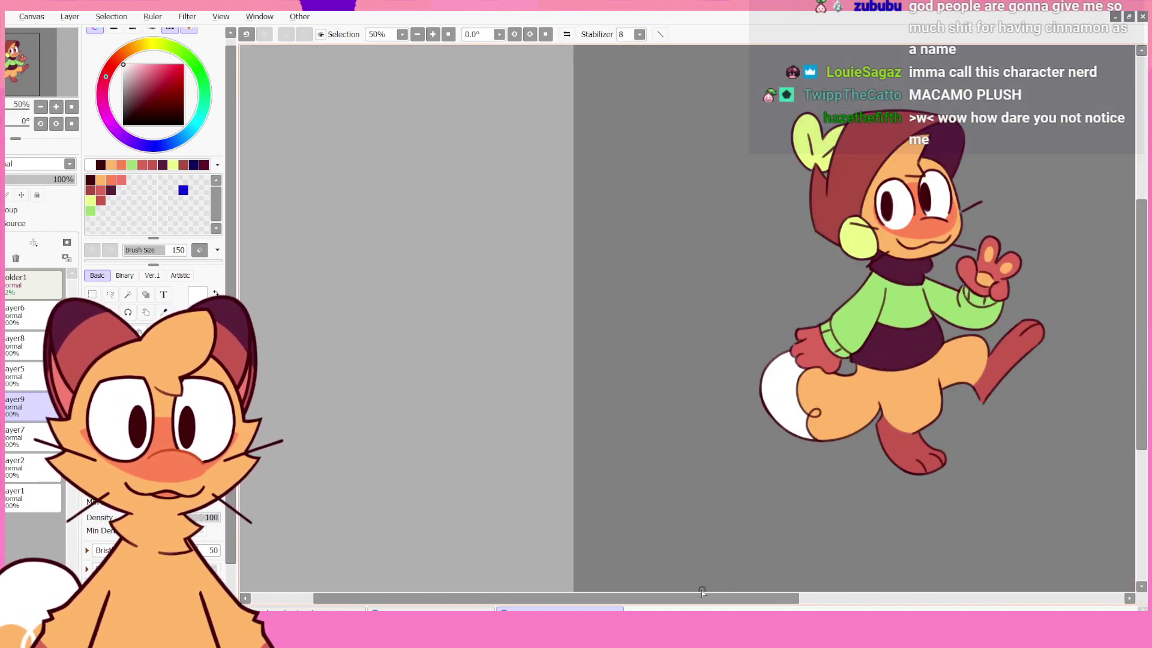
{"action": "left_click_drag", "start_coordinate": [702, 597], "coordinate": [851, 597]}
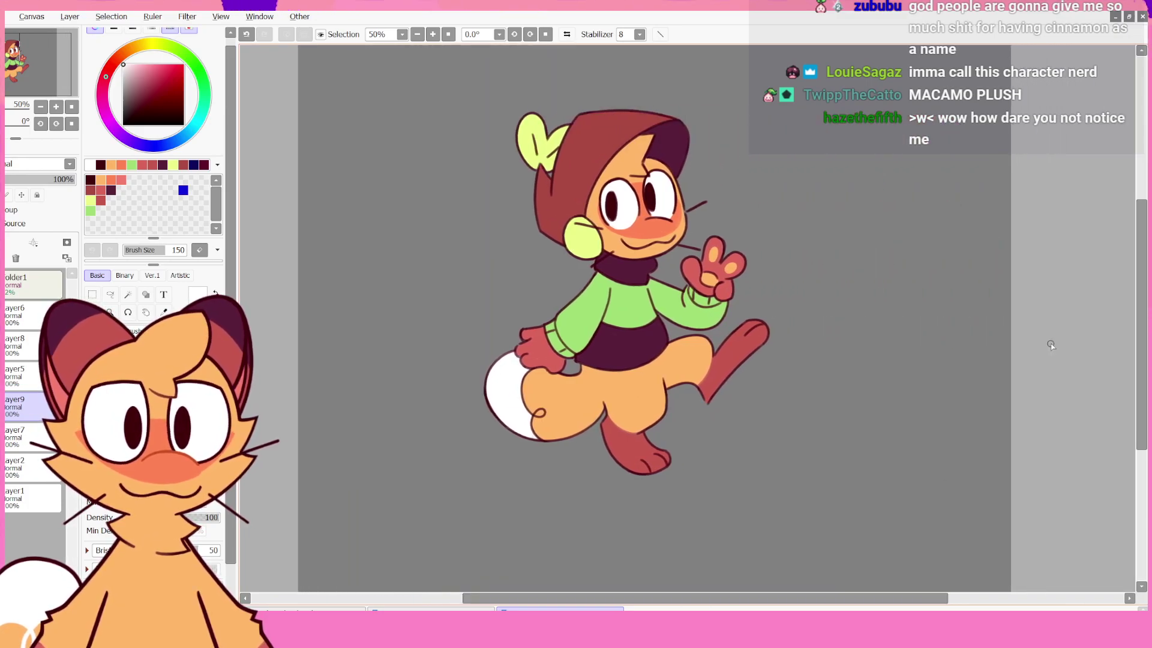
{"action": "scroll", "coordinate": [641, 333], "scroll_direction": "up", "scroll_amount": 1}
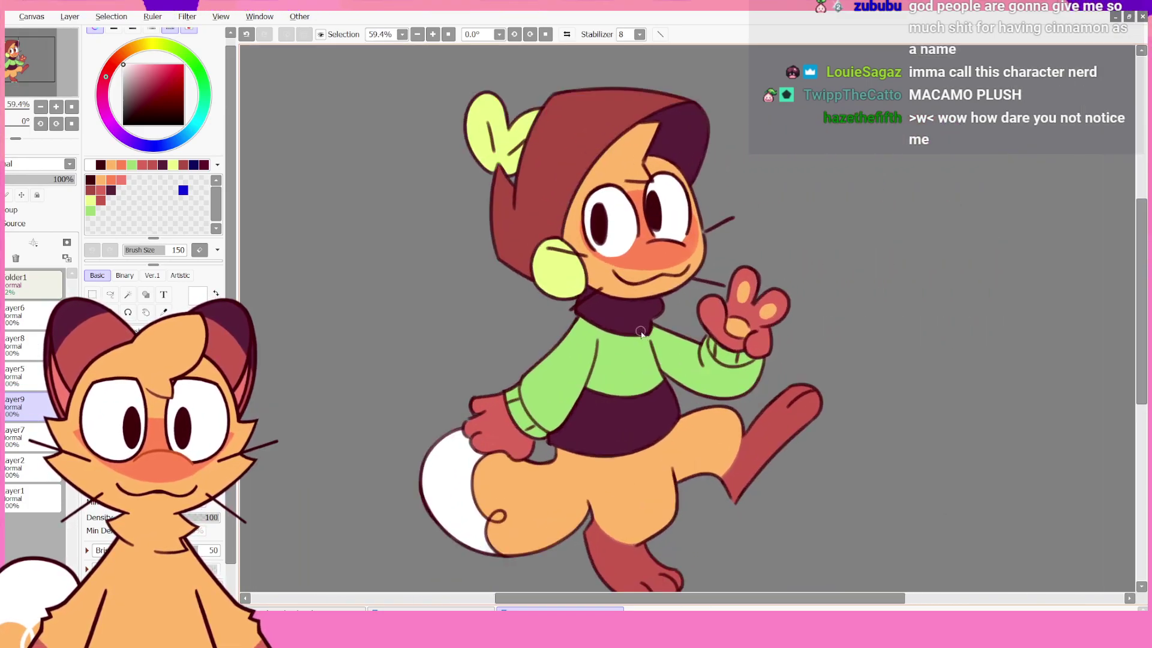
{"action": "scroll", "coordinate": [640, 333], "scroll_direction": "up", "scroll_amount": 1}
{"action": "left_click_drag", "start_coordinate": [1142, 288], "coordinate": [1142, 311]}
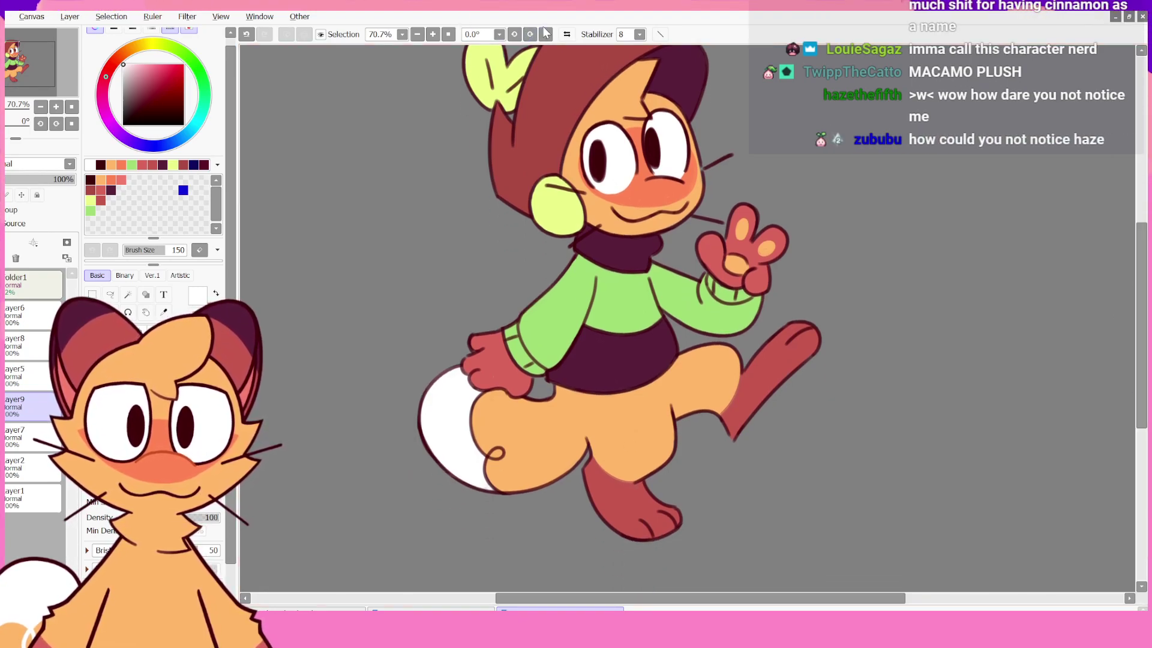
{"action": "left_click", "coordinate": [567, 35]}
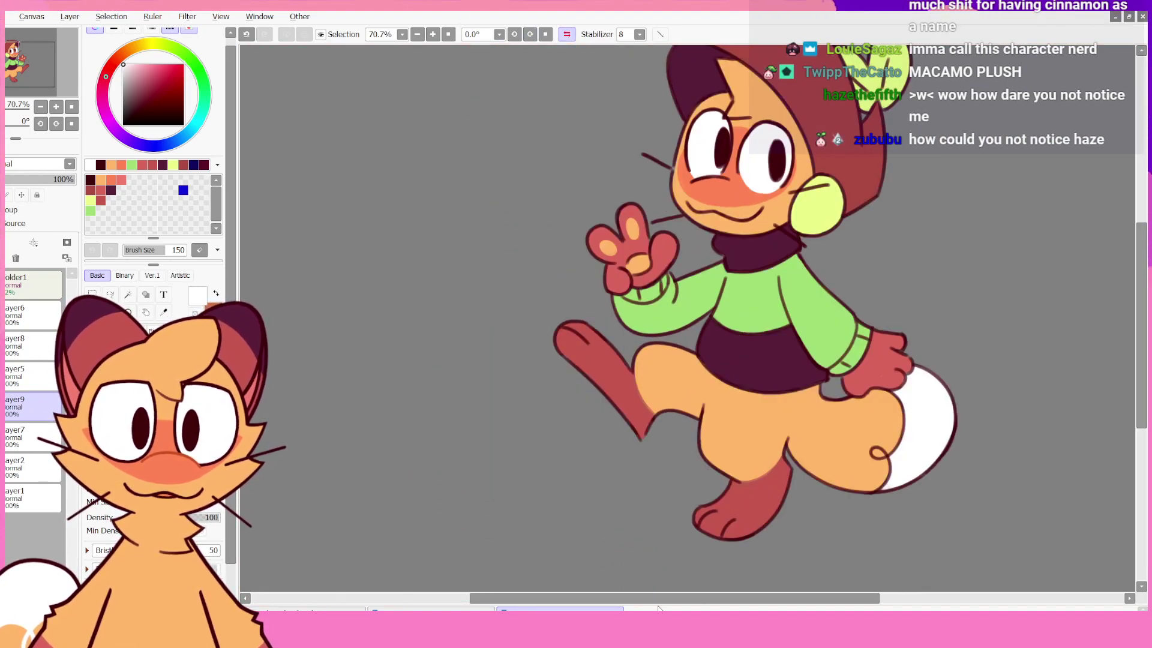
{"action": "left_click_drag", "start_coordinate": [724, 601], "coordinate": [828, 600]}
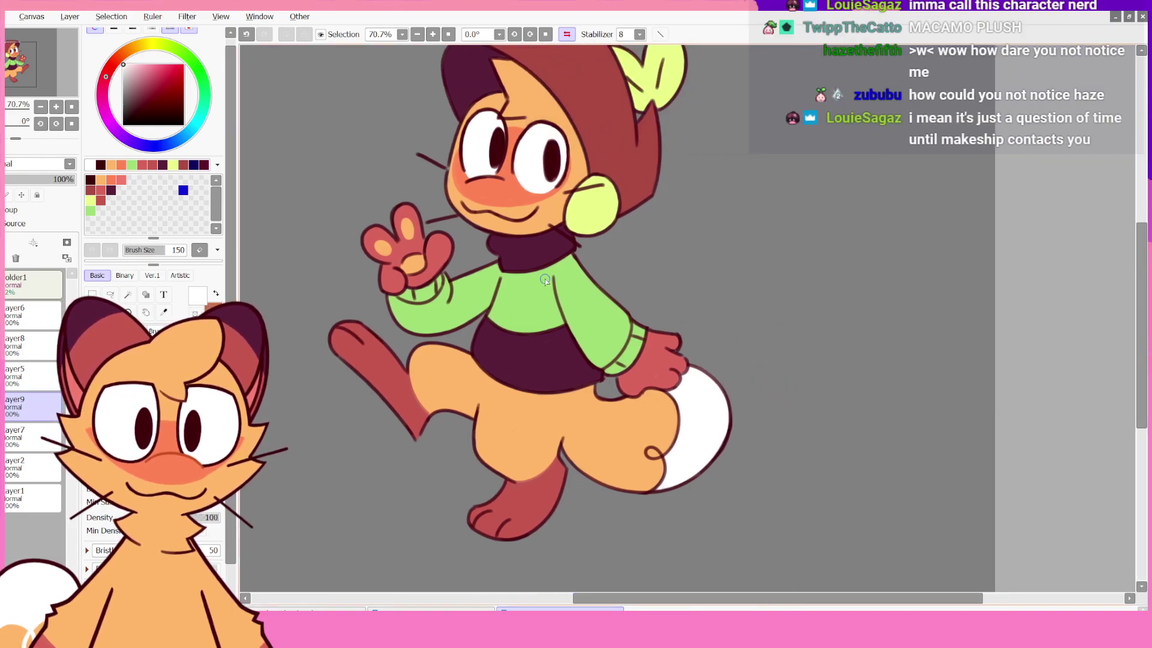
{"action": "scroll", "coordinate": [545, 279], "scroll_direction": "up", "scroll_amount": 2}
{"action": "scroll", "coordinate": [491, 278], "scroll_direction": "down", "scroll_amount": 4}
{"action": "scroll", "coordinate": [533, 270], "scroll_direction": "up", "scroll_amount": 2}
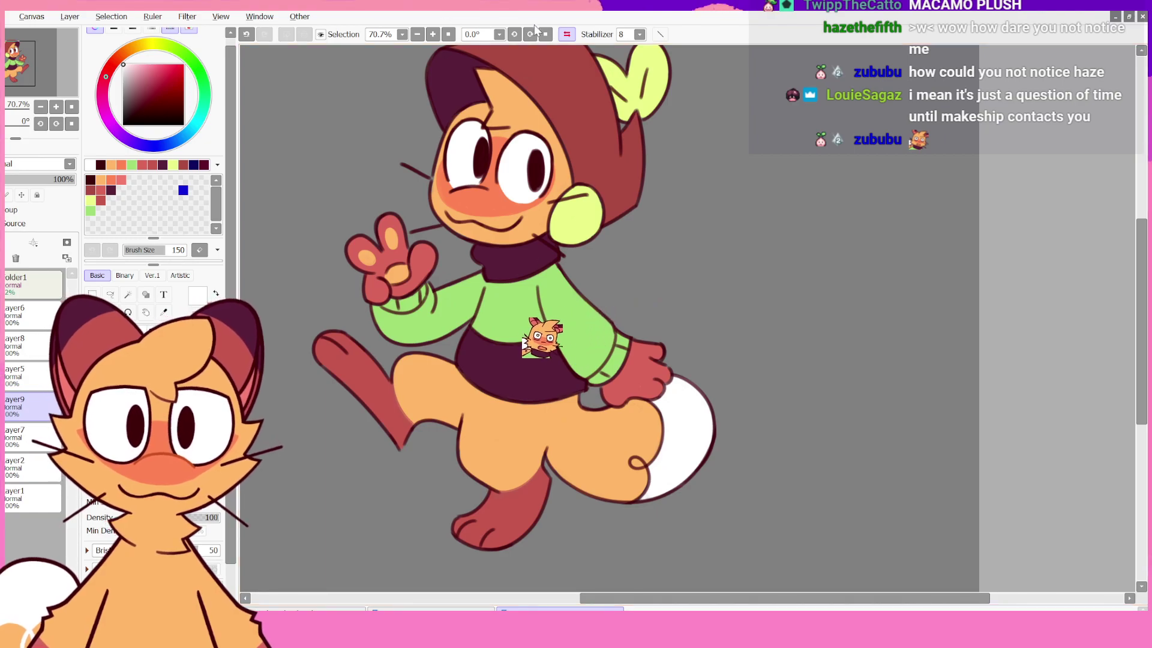
{"action": "left_click", "coordinate": [567, 34]}
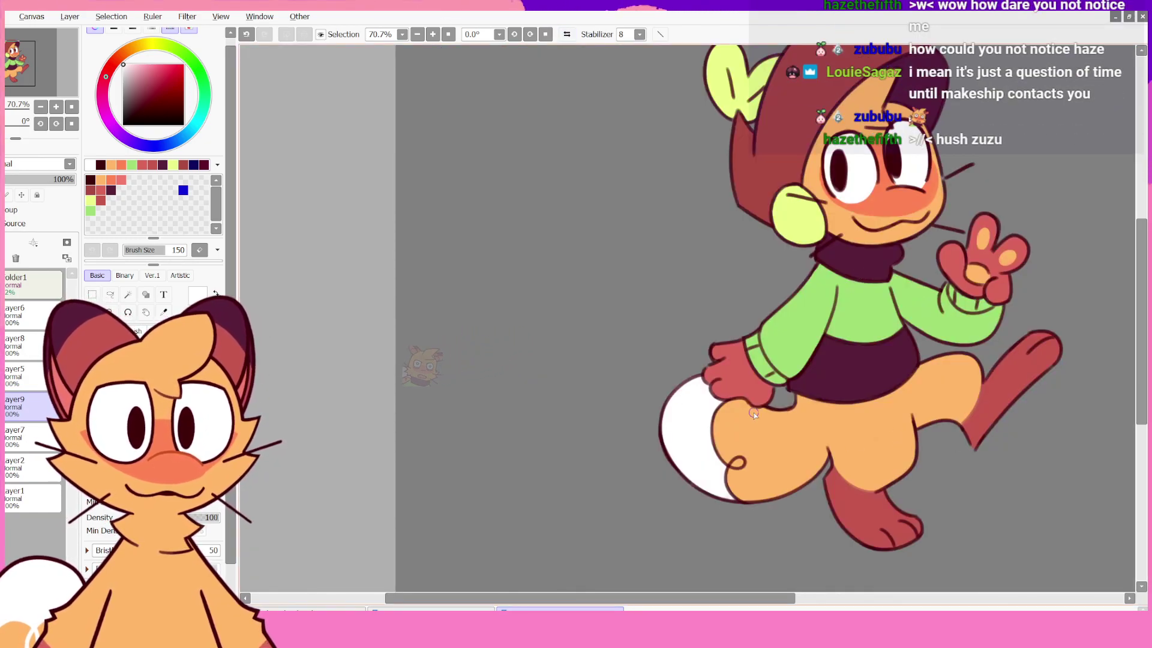
- Make Layer7 active, pick the red paw colour, and dab it where the lowered hand meets the sleeve cuff
{"action": "scroll", "coordinate": [961, 434], "scroll_direction": "up", "scroll_amount": 2}
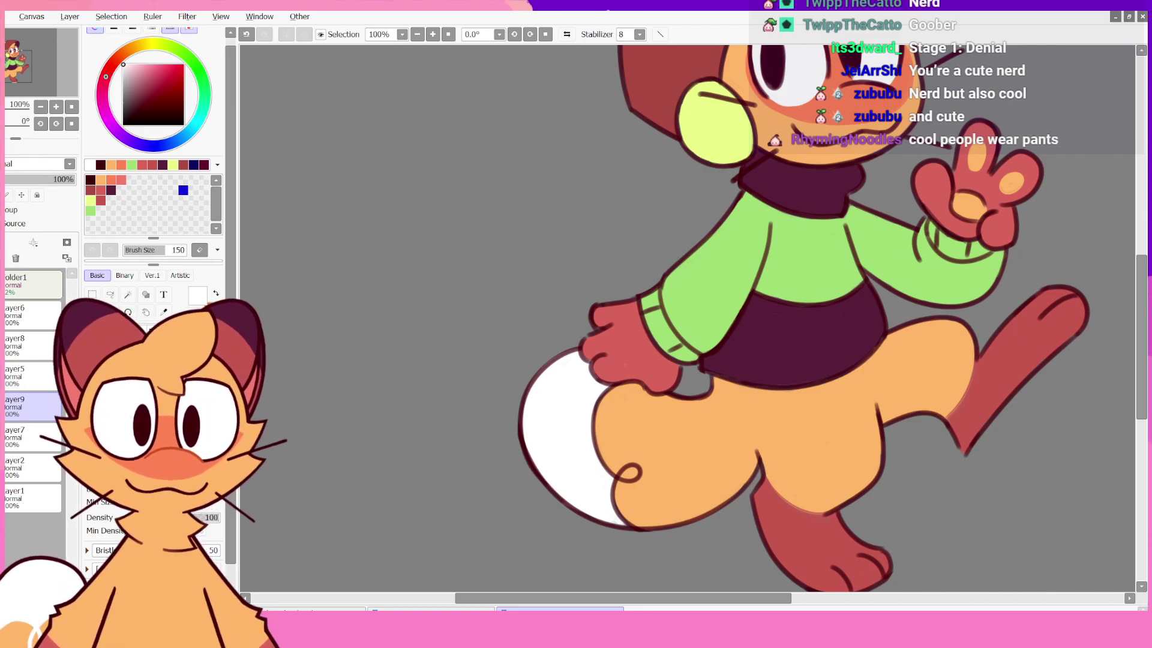
{"action": "left_click_drag", "start_coordinate": [667, 597], "coordinate": [762, 595]}
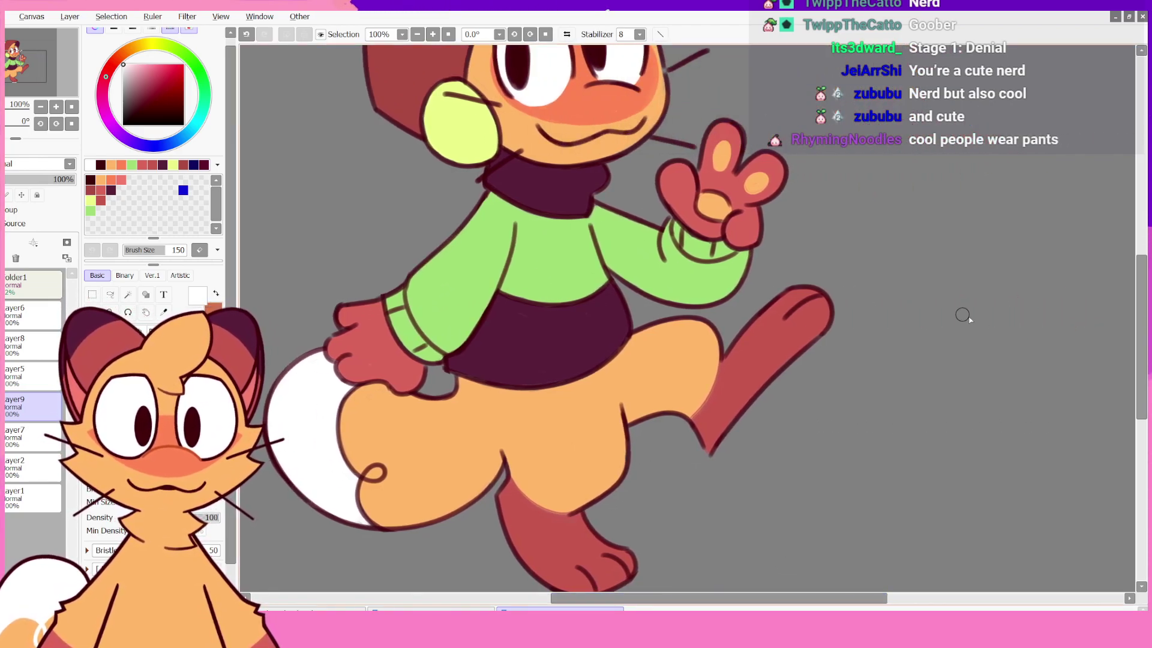
{"action": "scroll", "coordinate": [521, 364], "scroll_direction": "down", "scroll_amount": 1}
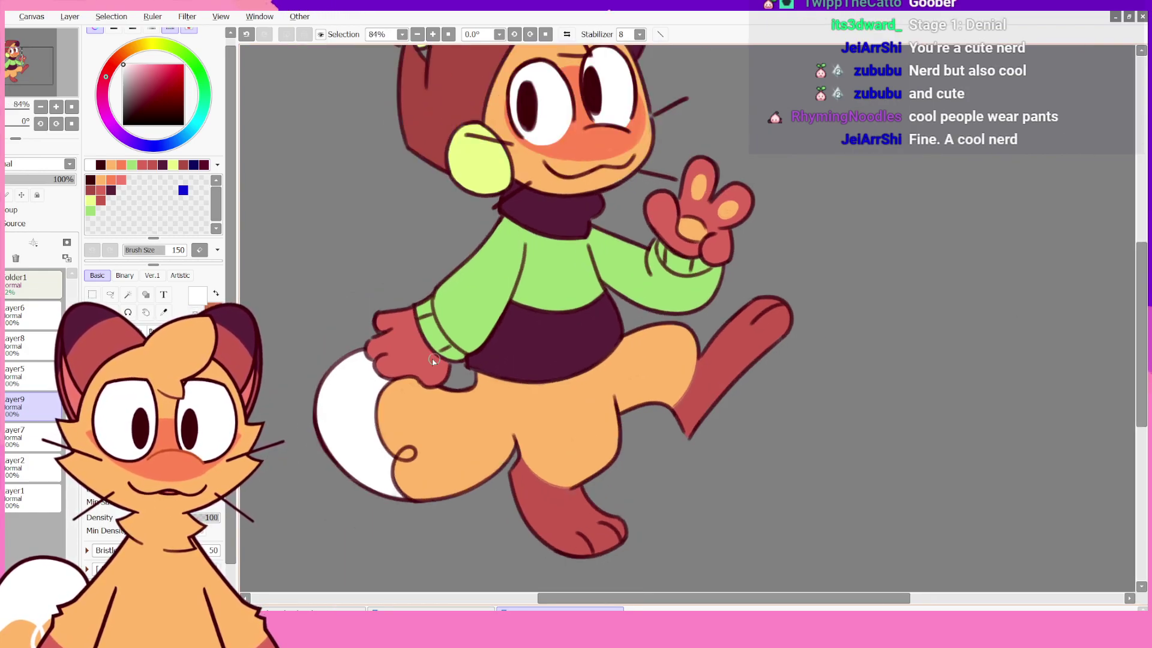
{"action": "left_click_drag", "start_coordinate": [716, 598], "coordinate": [692, 598]}
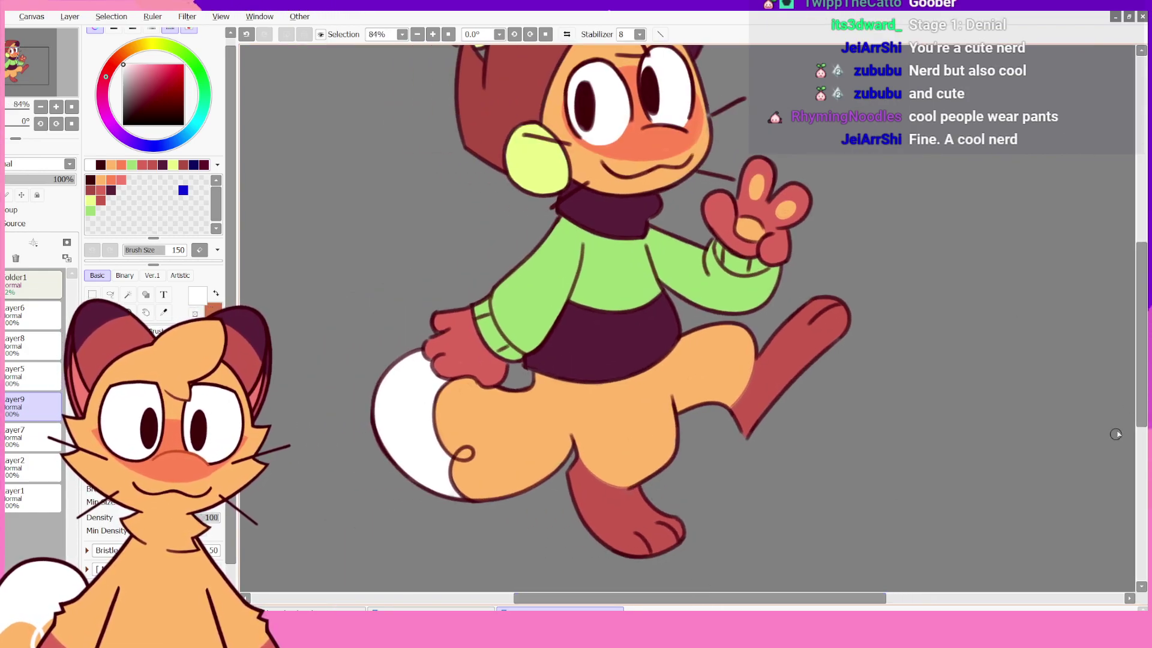
{"action": "mouse_move", "coordinate": [1140, 345]}
{"action": "left_mouse_down"}
{"action": "mouse_move", "coordinate": [1136, 288]}
{"action": "mouse_move", "coordinate": [1132, 329]}
{"action": "mouse_move", "coordinate": [1140, 320]}
{"action": "left_mouse_up"}
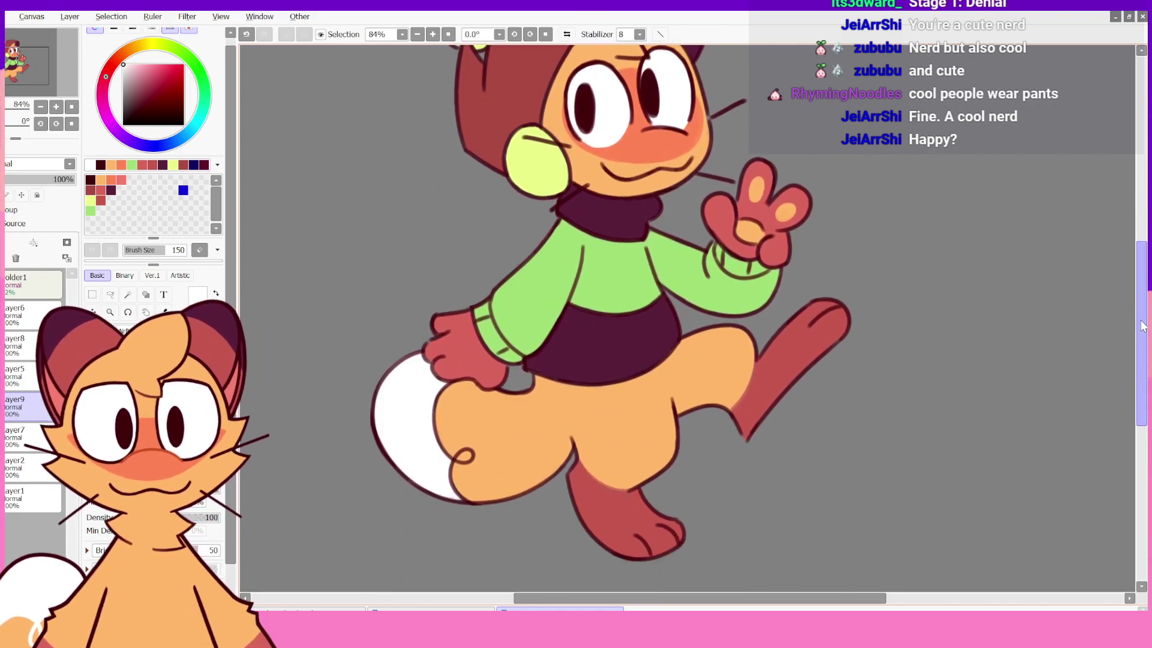
{"action": "left_click", "coordinate": [22, 434]}
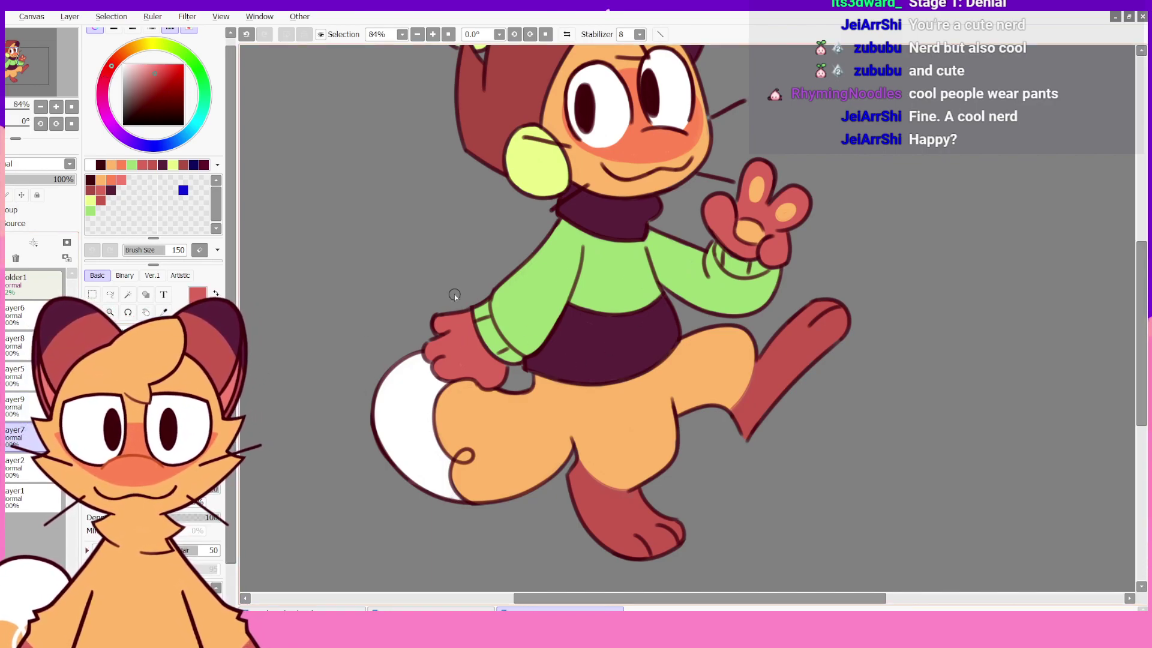
{"action": "left_click", "coordinate": [475, 319]}
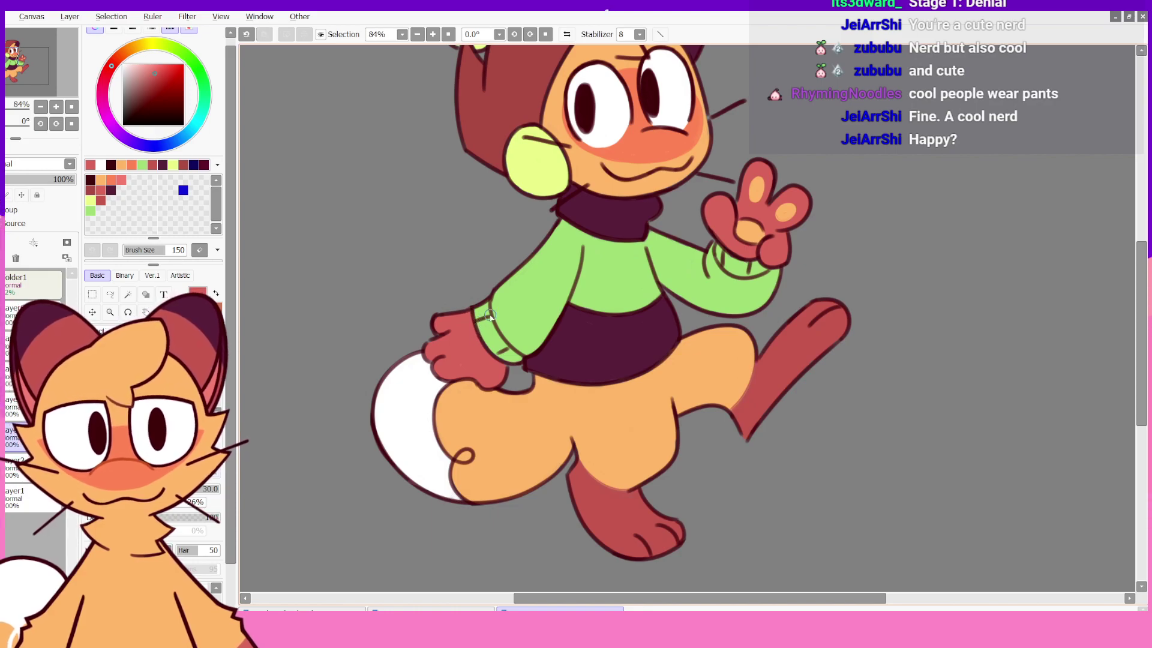
- Review the full coloured figure in normal orientation at several magnifications, from the whole canvas to a closer view
{"action": "left_click_drag", "start_coordinate": [1139, 330], "coordinate": [1141, 309]}
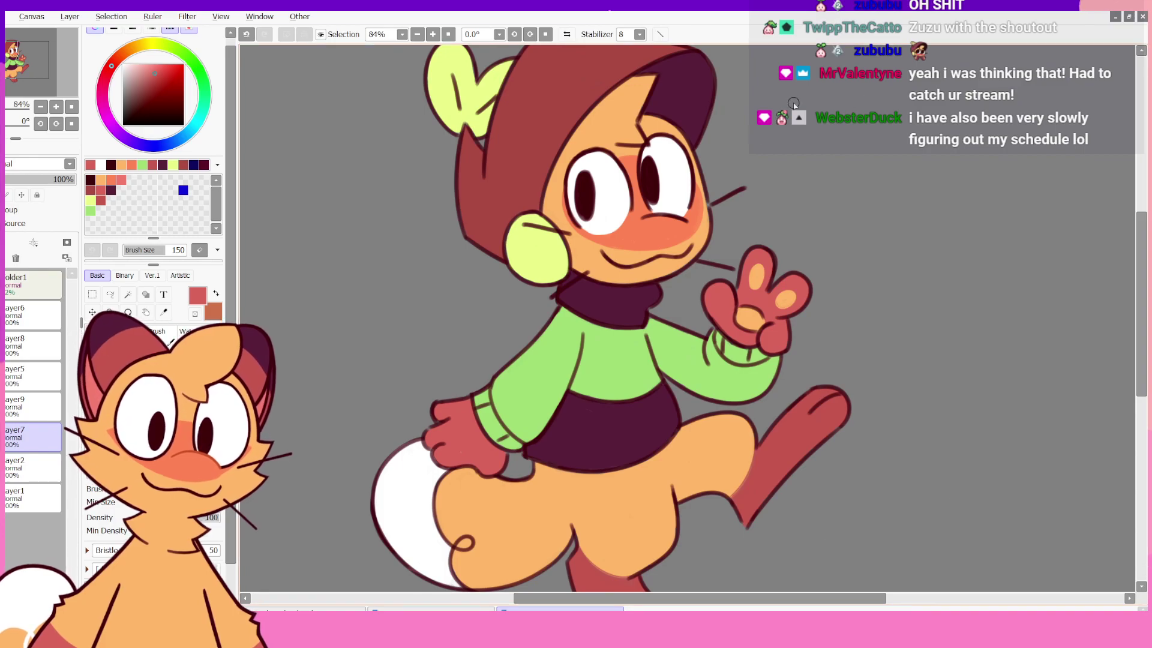
{"action": "left_click_drag", "start_coordinate": [679, 597], "coordinate": [703, 597]}
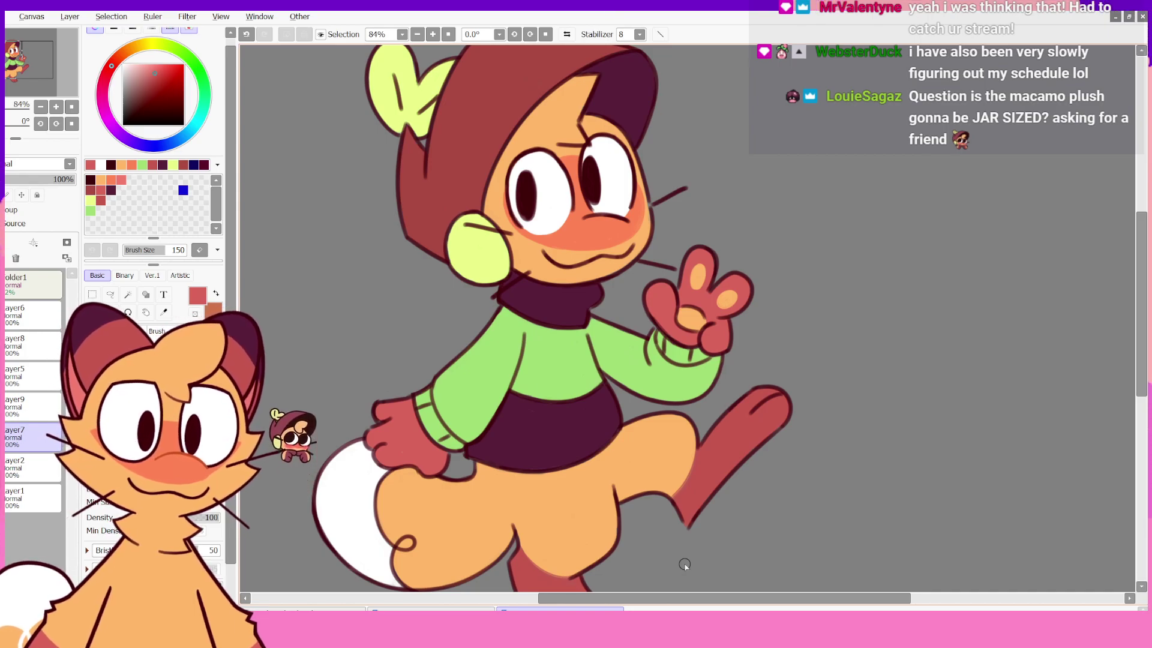
{"action": "scroll", "coordinate": [603, 450], "scroll_direction": "down", "scroll_amount": 2}
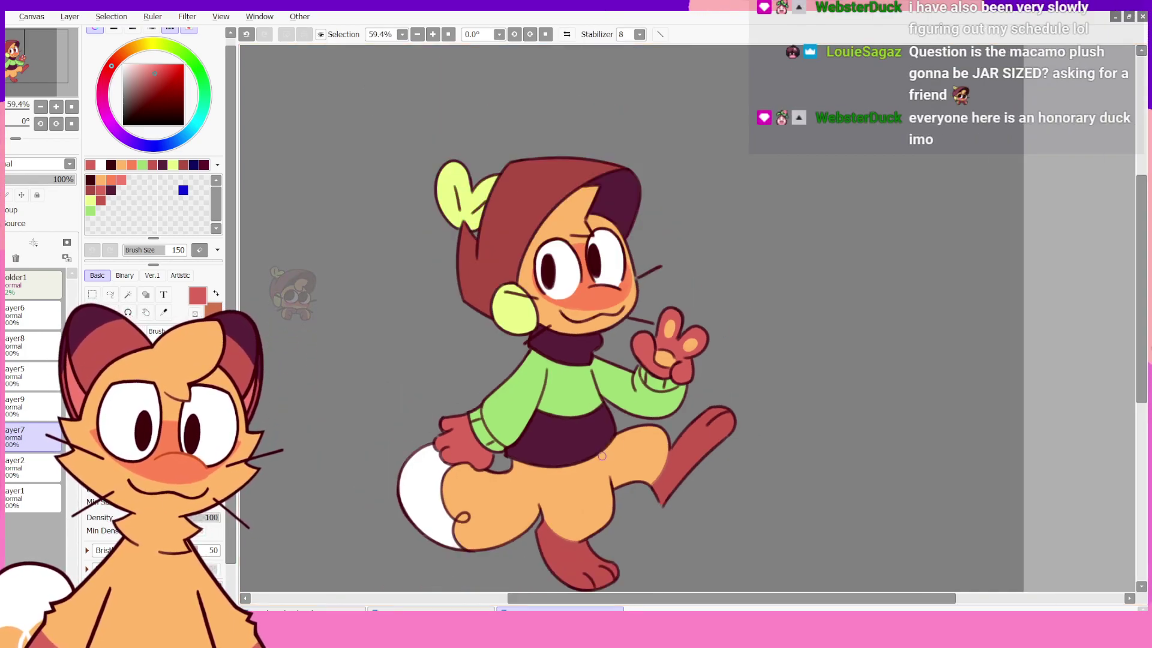
{"action": "scroll", "coordinate": [610, 534], "scroll_direction": "down", "scroll_amount": 2}
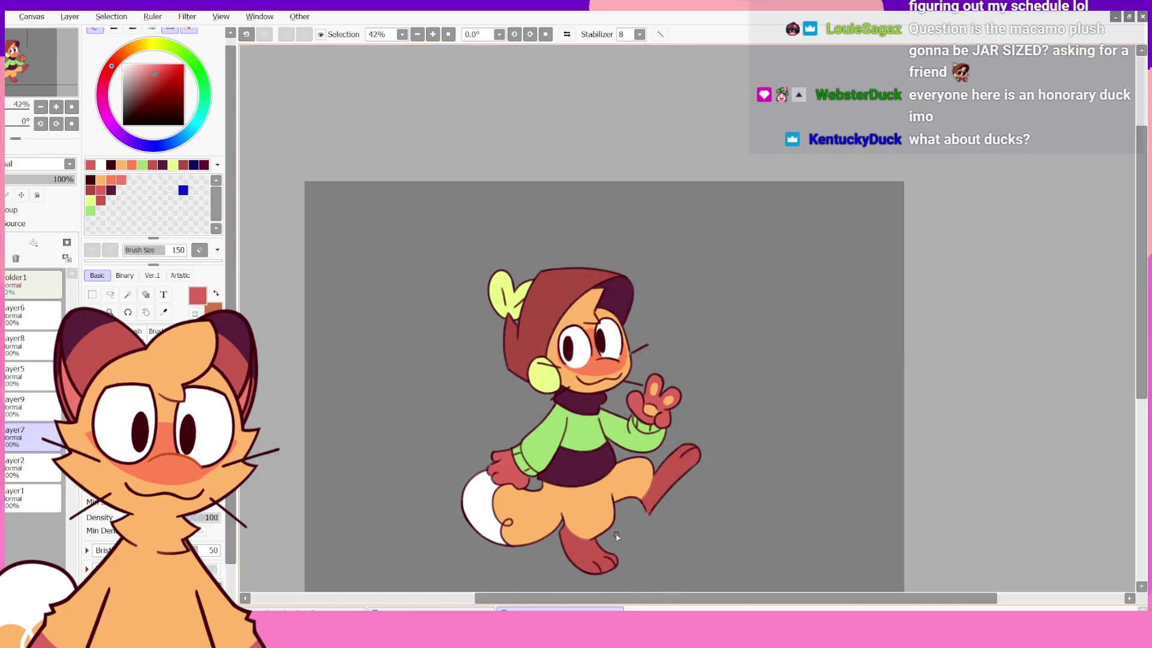
{"action": "scroll", "coordinate": [603, 536], "scroll_direction": "up", "scroll_amount": 3}
{"action": "scroll", "coordinate": [578, 588], "scroll_direction": "down", "scroll_amount": 1}
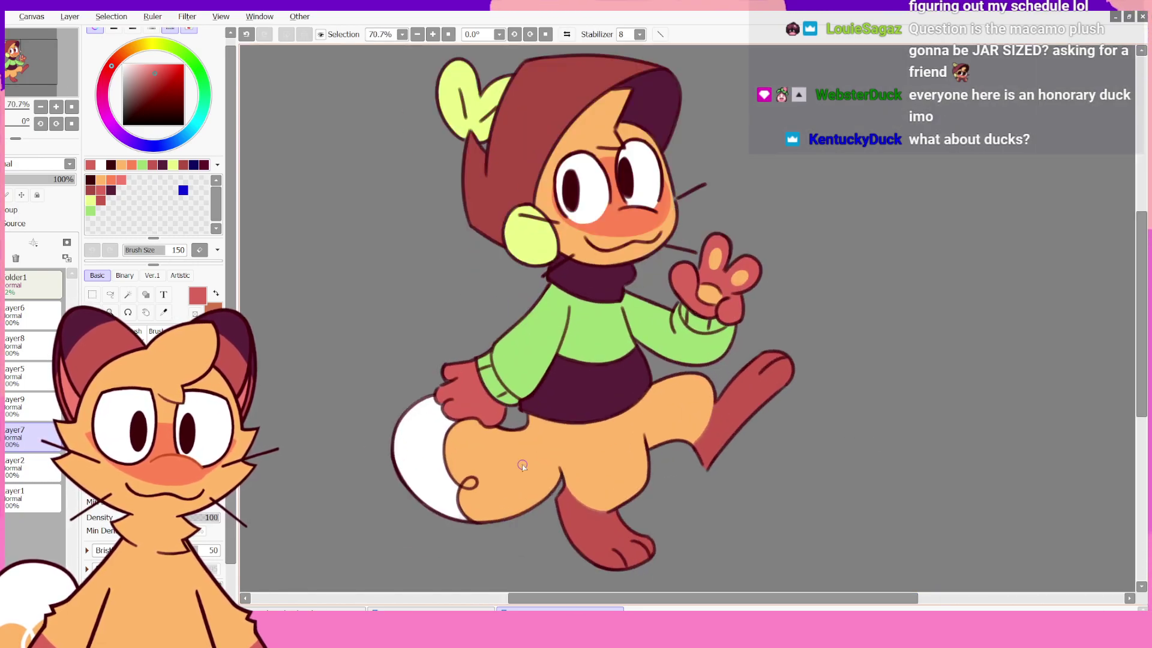
{"action": "scroll", "coordinate": [522, 464], "scroll_direction": "up", "scroll_amount": 2}
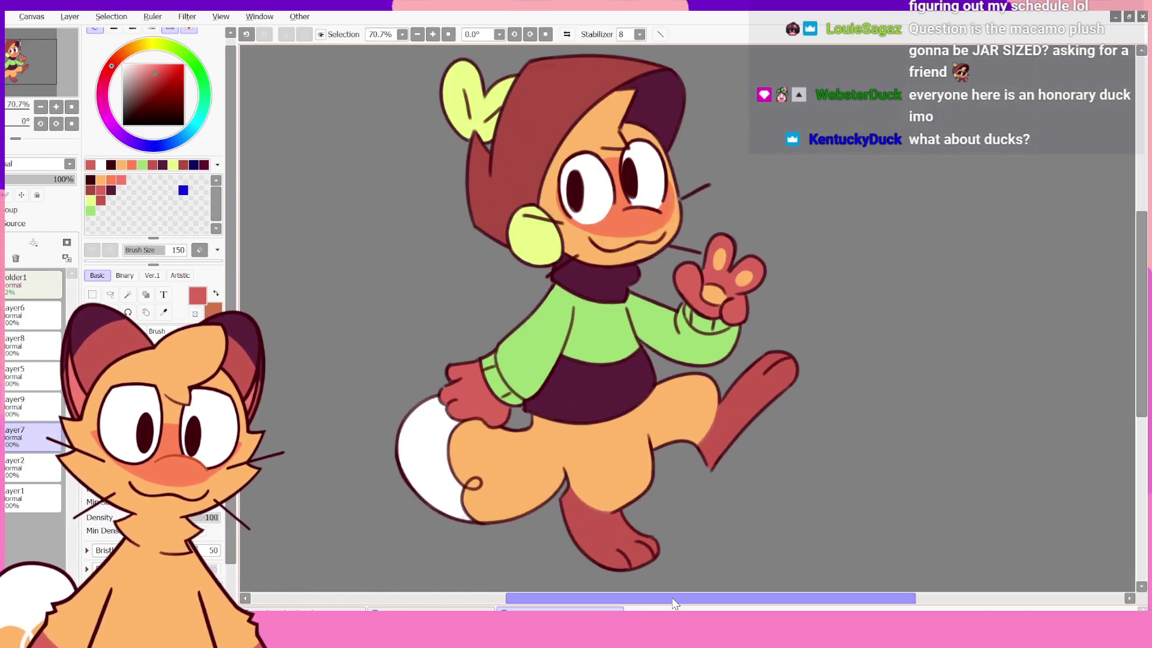
{"action": "left_click_drag", "start_coordinate": [689, 598], "coordinate": [681, 598]}
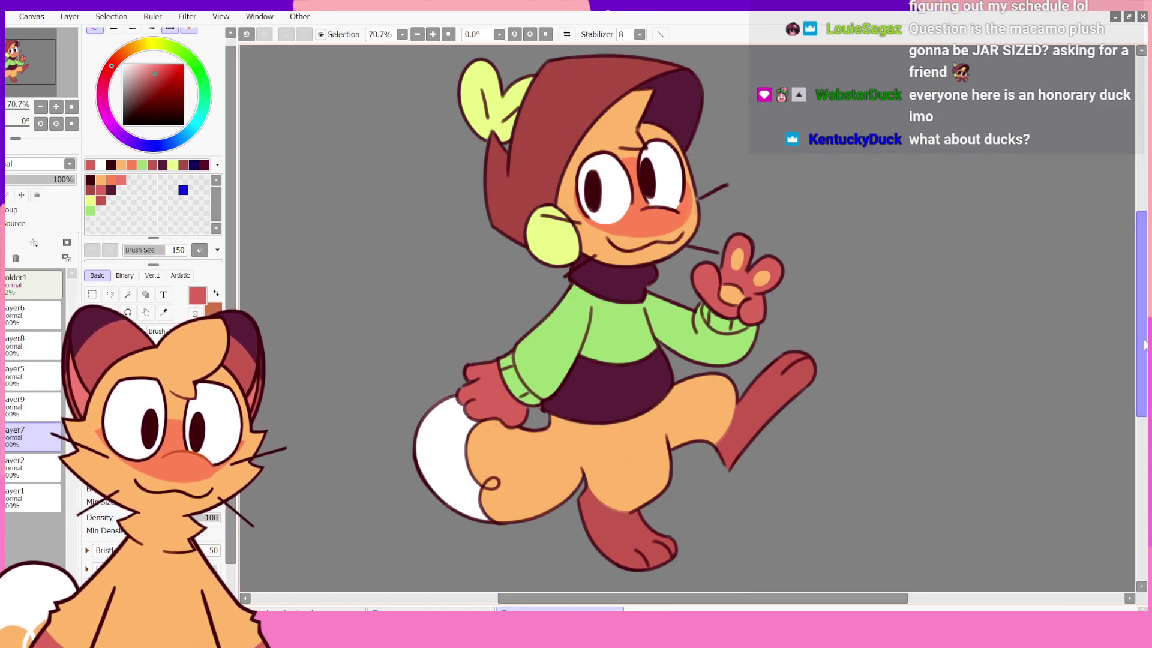
{"action": "left_click_drag", "start_coordinate": [1142, 342], "coordinate": [1129, 297]}
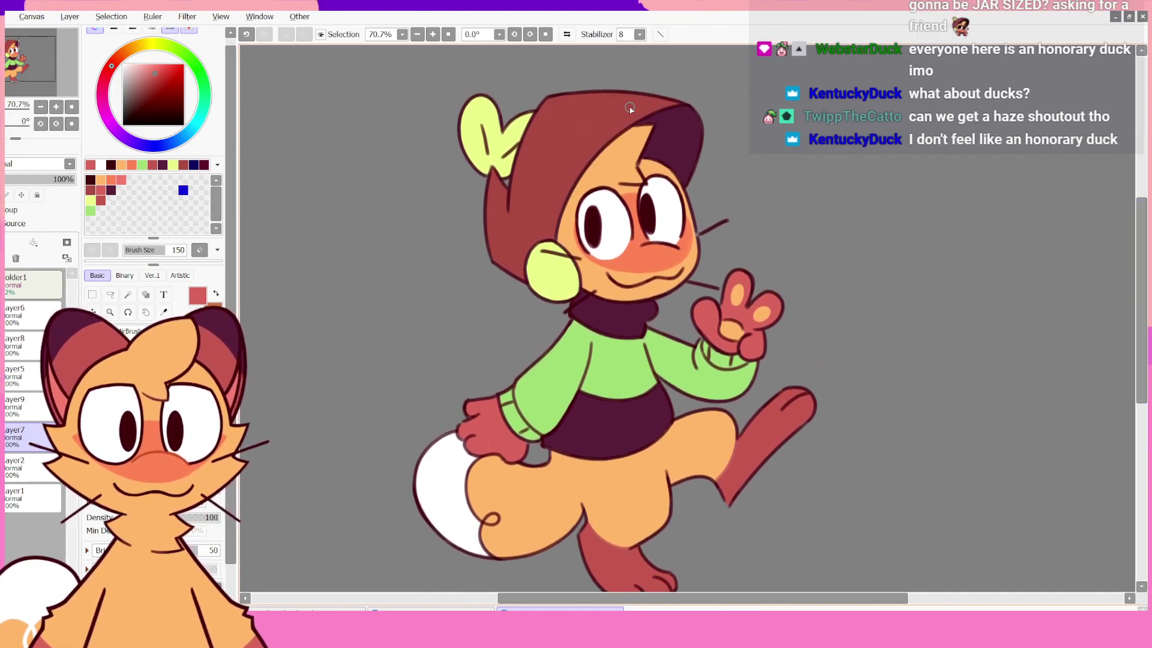
- Mirror the canvas view and examine the character's pose and silhouette from far out and closer in
{"action": "left_click", "coordinate": [565, 34]}
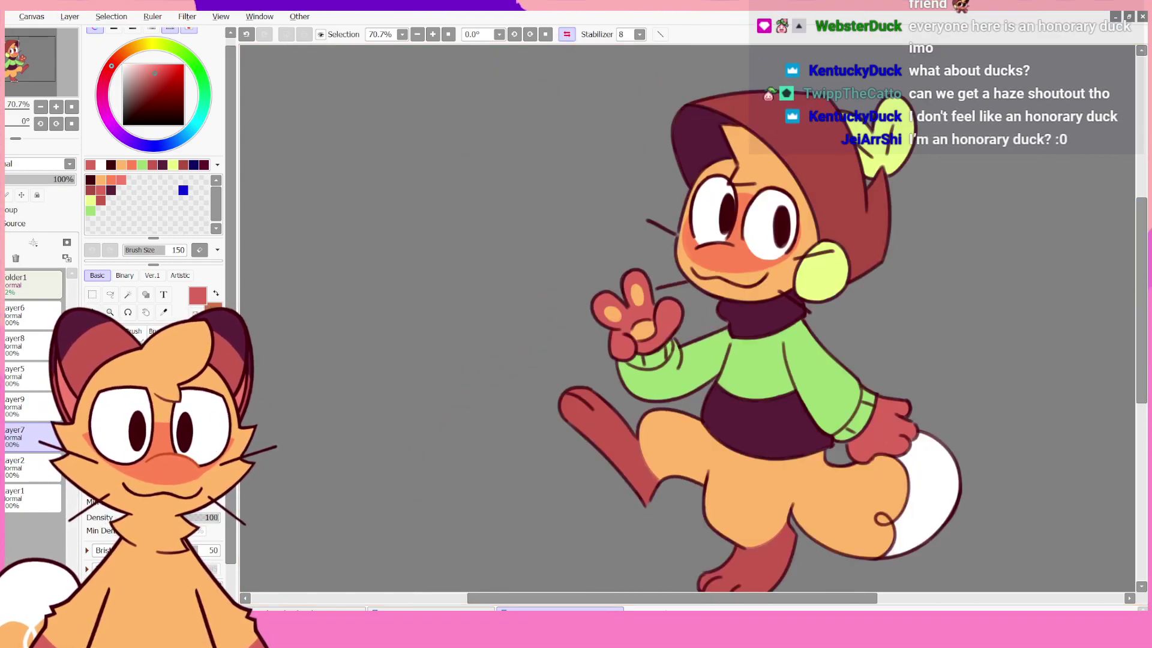
{"action": "left_click_drag", "start_coordinate": [665, 598], "coordinate": [743, 585]}
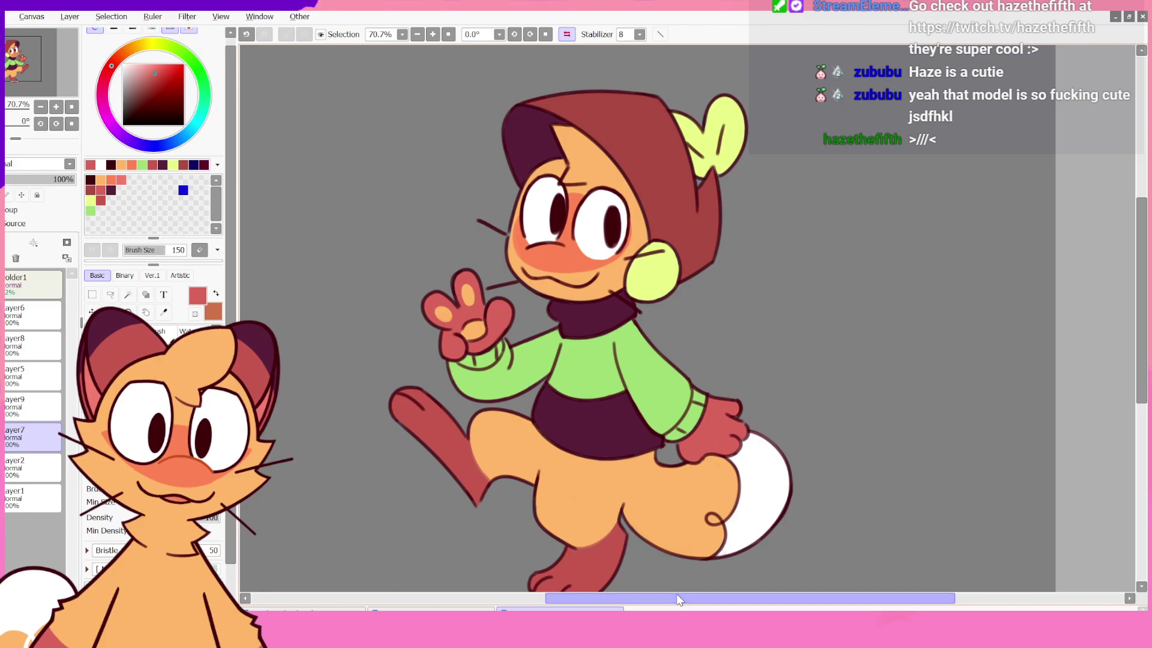
{"action": "left_click_drag", "start_coordinate": [677, 598], "coordinate": [660, 598]}
{"action": "scroll", "coordinate": [669, 407], "scroll_direction": "down", "scroll_amount": 5}
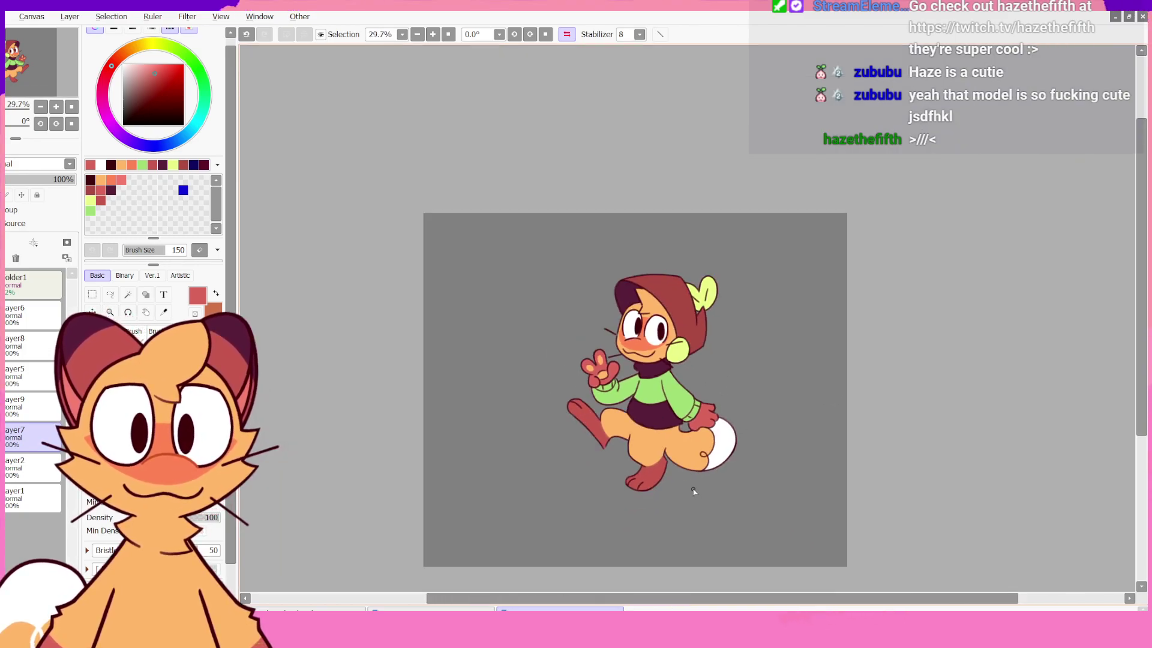
{"action": "scroll", "coordinate": [694, 491], "scroll_direction": "up", "scroll_amount": 5}
{"action": "scroll", "coordinate": [576, 204], "scroll_direction": "down", "scroll_amount": 2}
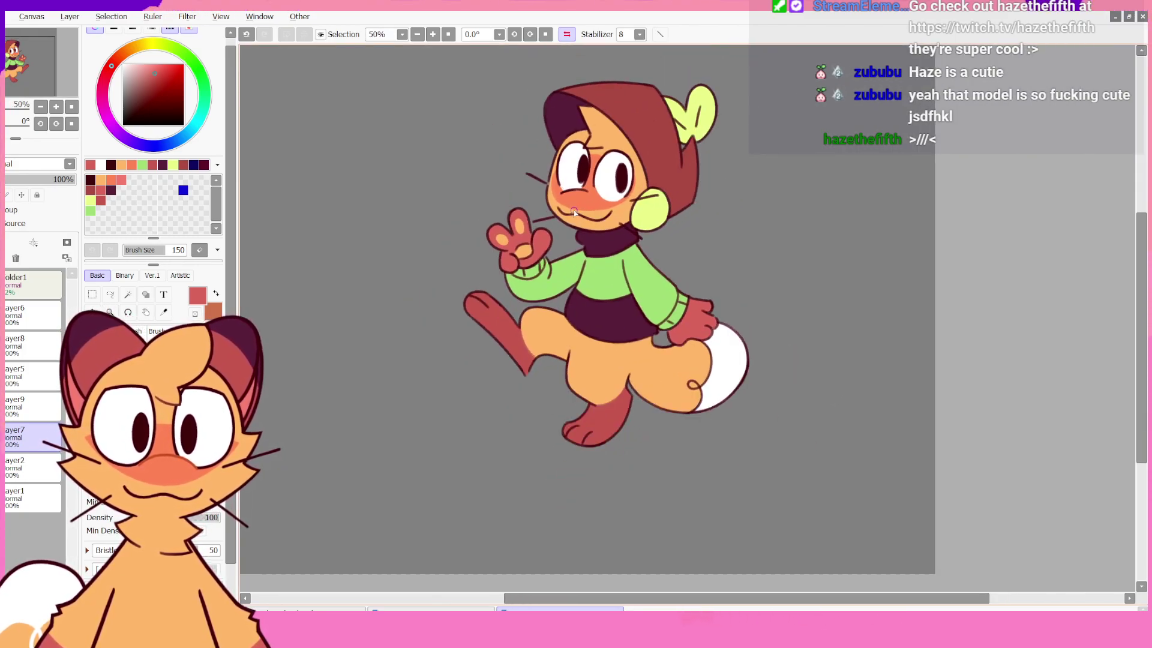
{"action": "scroll", "coordinate": [575, 168], "scroll_direction": "down", "scroll_amount": 2}
{"action": "scroll", "coordinate": [572, 139], "scroll_direction": "up", "scroll_amount": 4}
{"action": "scroll", "coordinate": [602, 228], "scroll_direction": "down", "scroll_amount": 2}
{"action": "scroll", "coordinate": [601, 238], "scroll_direction": "up", "scroll_amount": 2}
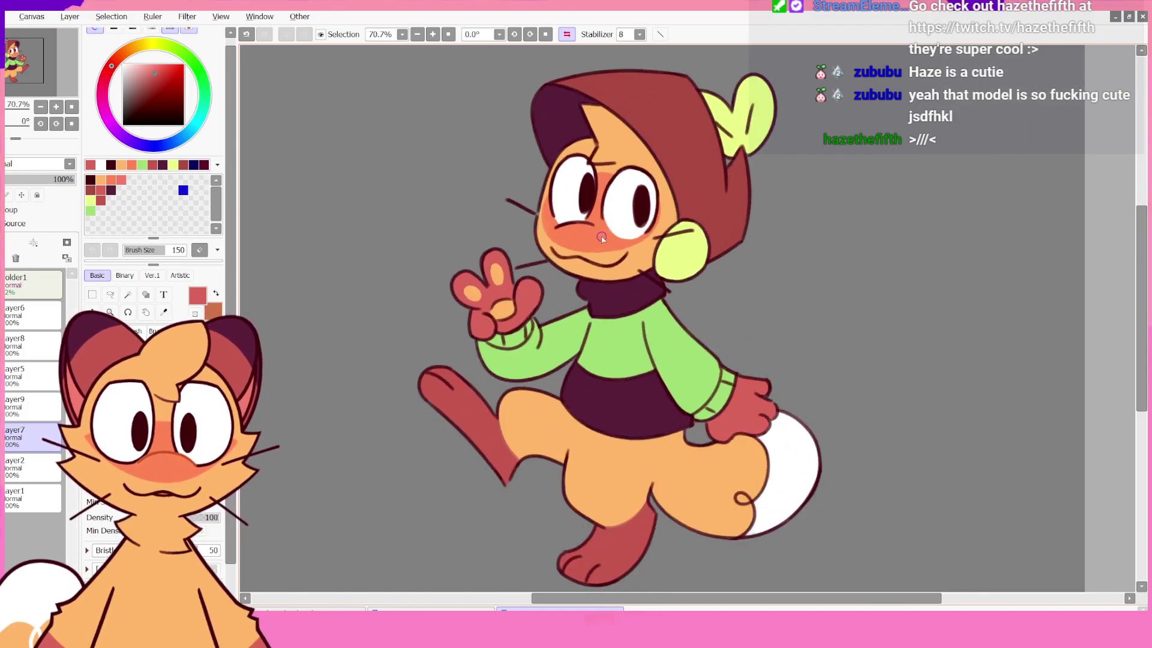
- Compare the figure's balance by alternating between mirrored and normal views, ending in normal orientation
{"action": "left_click", "coordinate": [567, 34]}
{"action": "left_click", "coordinate": [567, 34]}
{"action": "left_click", "coordinate": [567, 35]}
{"action": "left_click", "coordinate": [567, 34]}
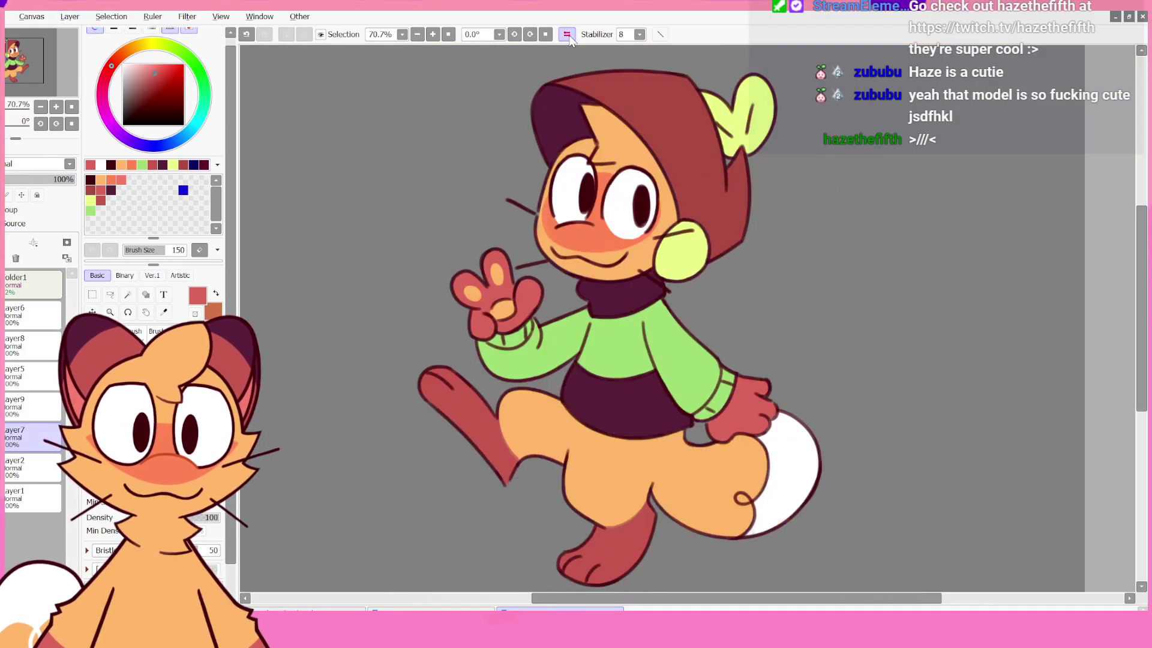
{"action": "left_click", "coordinate": [567, 34]}
{"action": "left_click", "coordinate": [567, 34]}
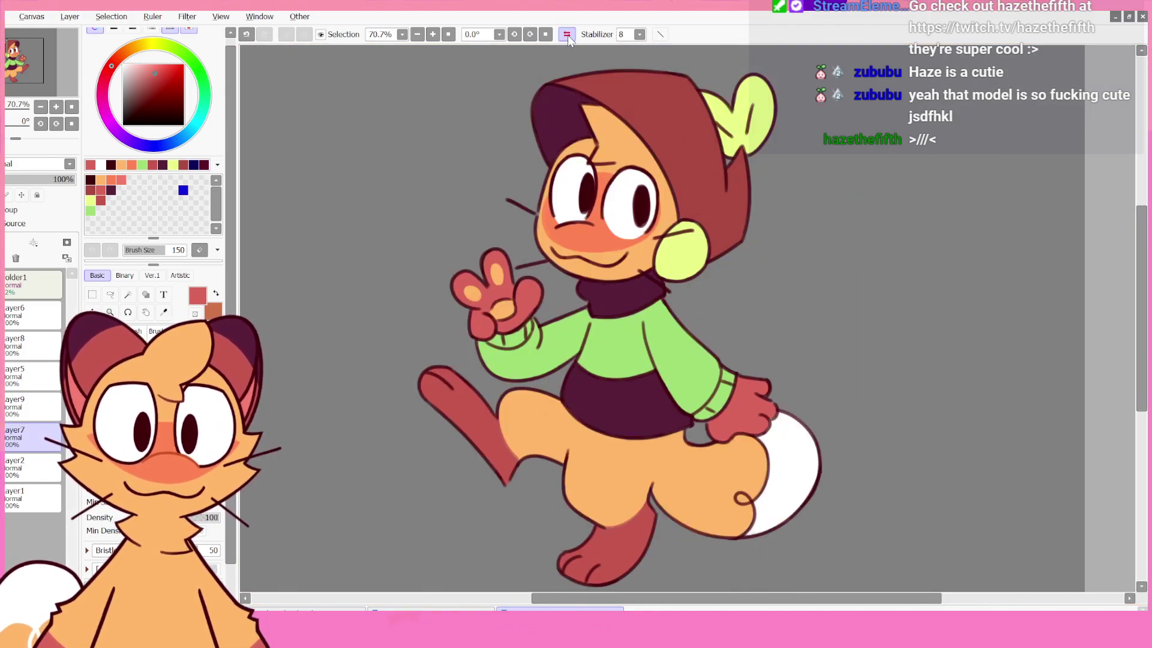
{"action": "left_click", "coordinate": [567, 34]}
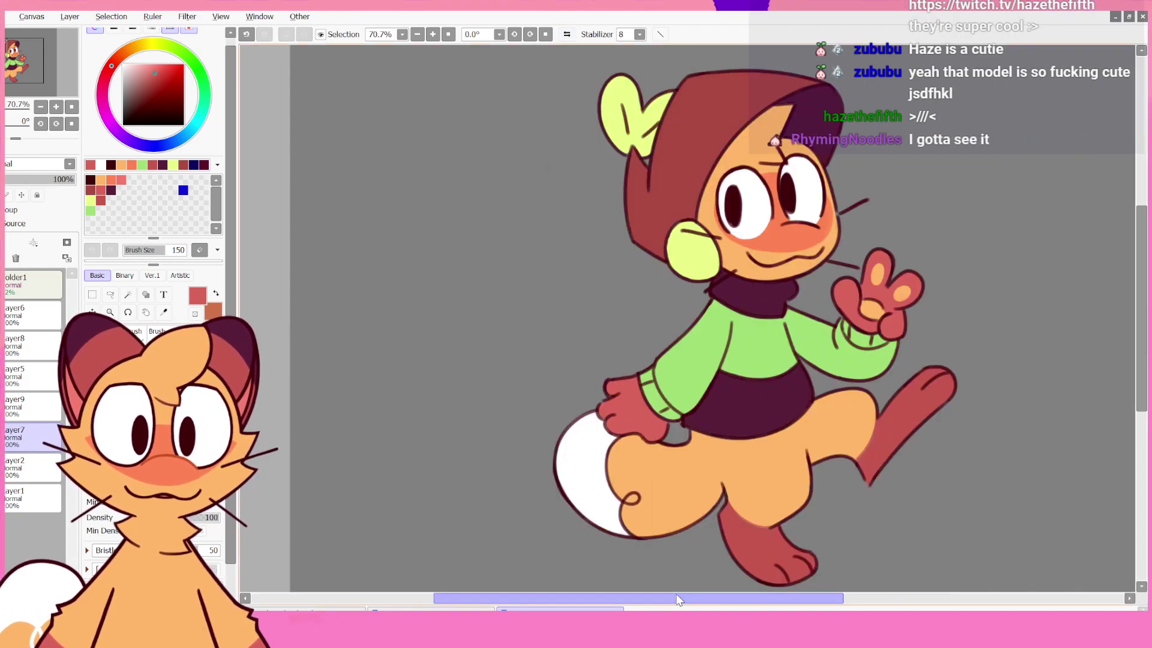
{"action": "left_click_drag", "start_coordinate": [678, 600], "coordinate": [731, 598]}
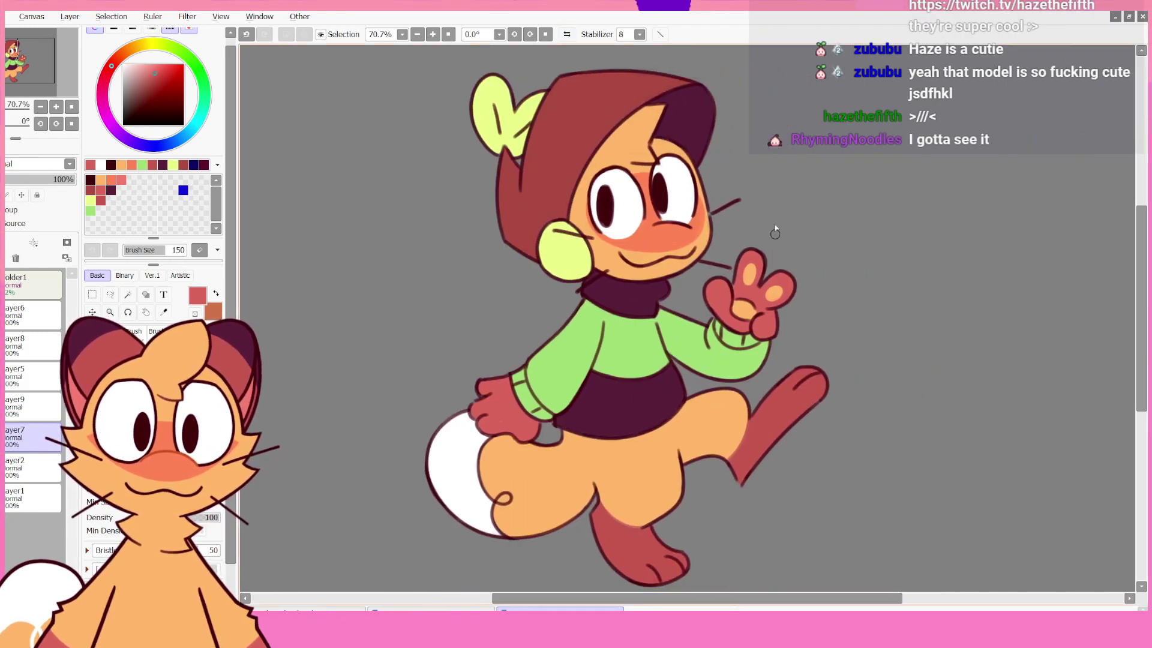
{"action": "scroll", "coordinate": [574, 208], "scroll_direction": "up", "scroll_amount": 3}
{"action": "scroll", "coordinate": [574, 208], "scroll_direction": "down", "scroll_amount": 4}
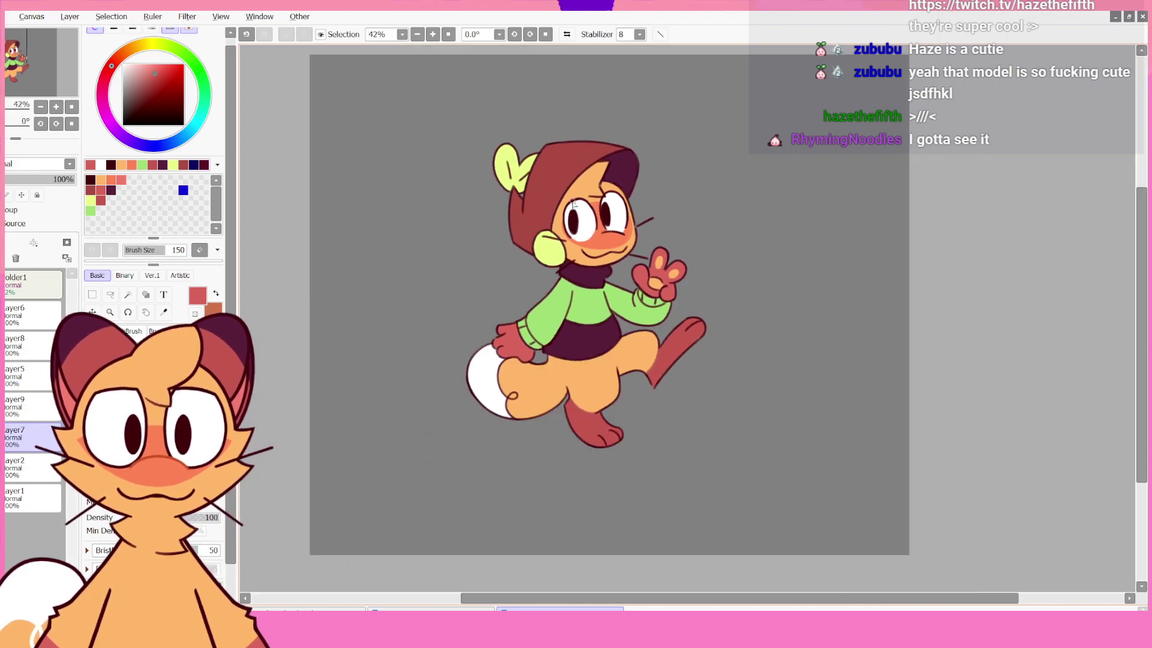
{"action": "left_click", "coordinate": [567, 34]}
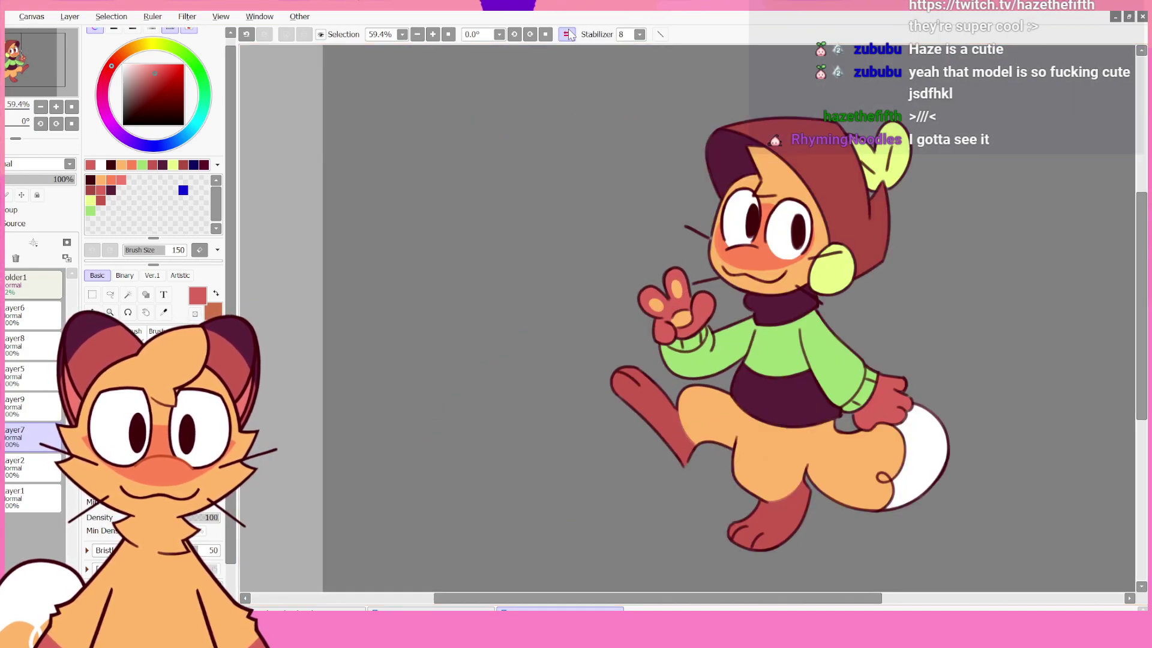
{"action": "left_click", "coordinate": [566, 34]}
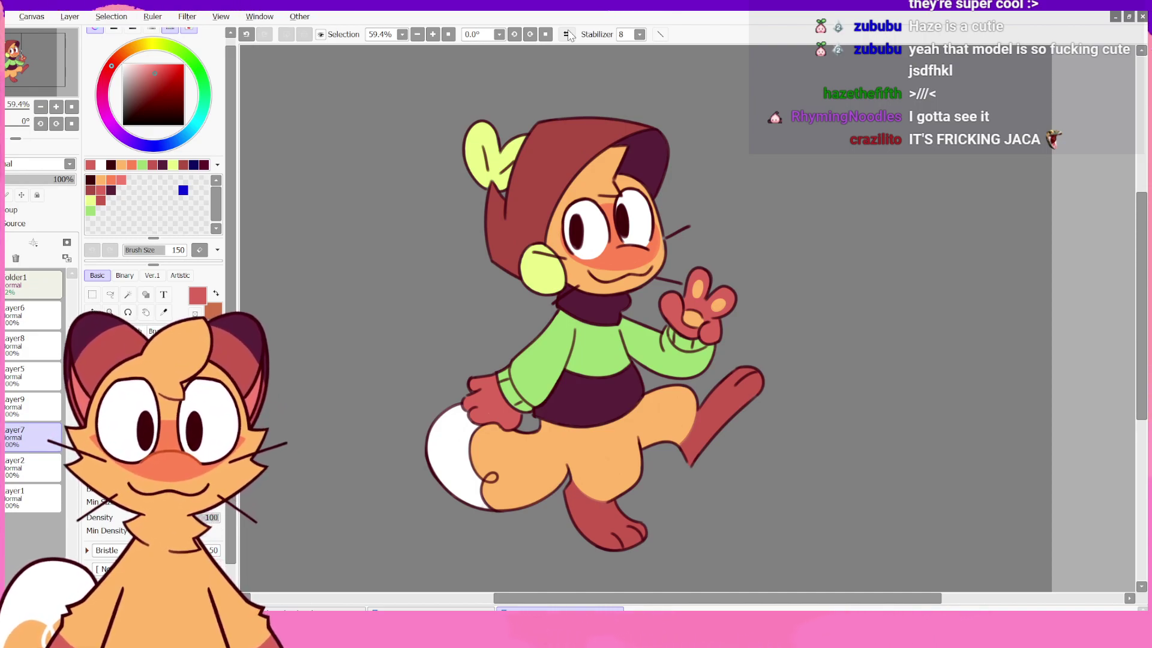
- Examine the head, face and hood both close up and within the full figure in normal orientation
{"action": "scroll", "coordinate": [592, 142], "scroll_direction": "up", "scroll_amount": 3}
{"action": "scroll", "coordinate": [618, 231], "scroll_direction": "down", "scroll_amount": 7}
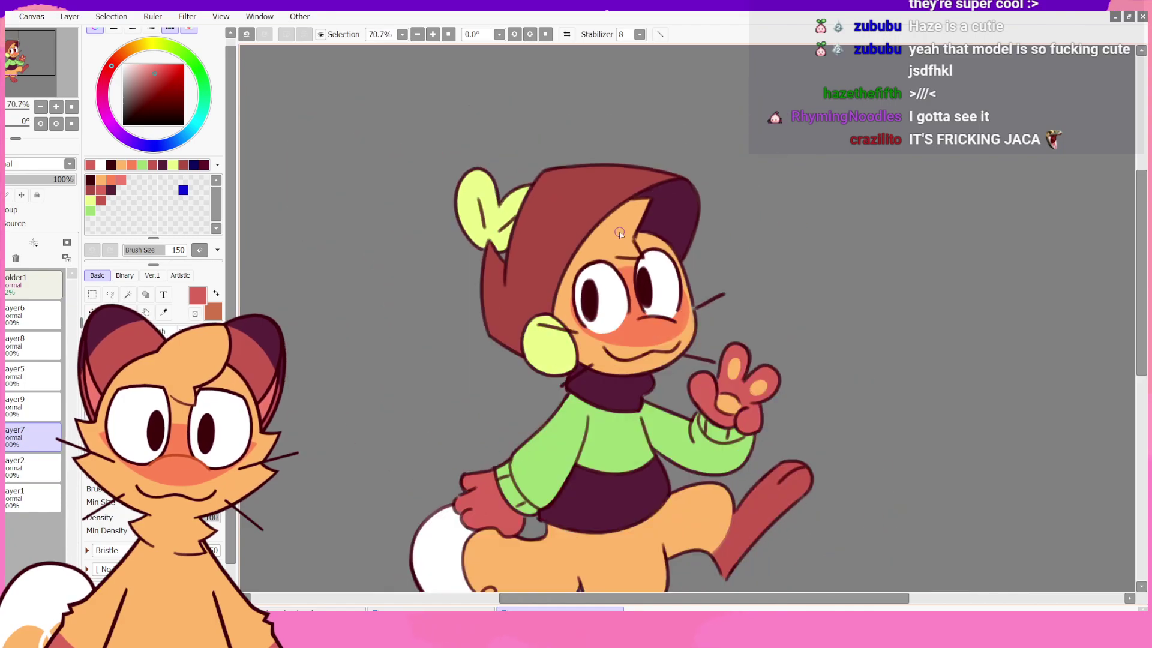
{"action": "scroll", "coordinate": [624, 294], "scroll_direction": "up", "scroll_amount": 5}
{"action": "scroll", "coordinate": [628, 360], "scroll_direction": "down", "scroll_amount": 5}
{"action": "scroll", "coordinate": [628, 390], "scroll_direction": "up", "scroll_amount": 3}
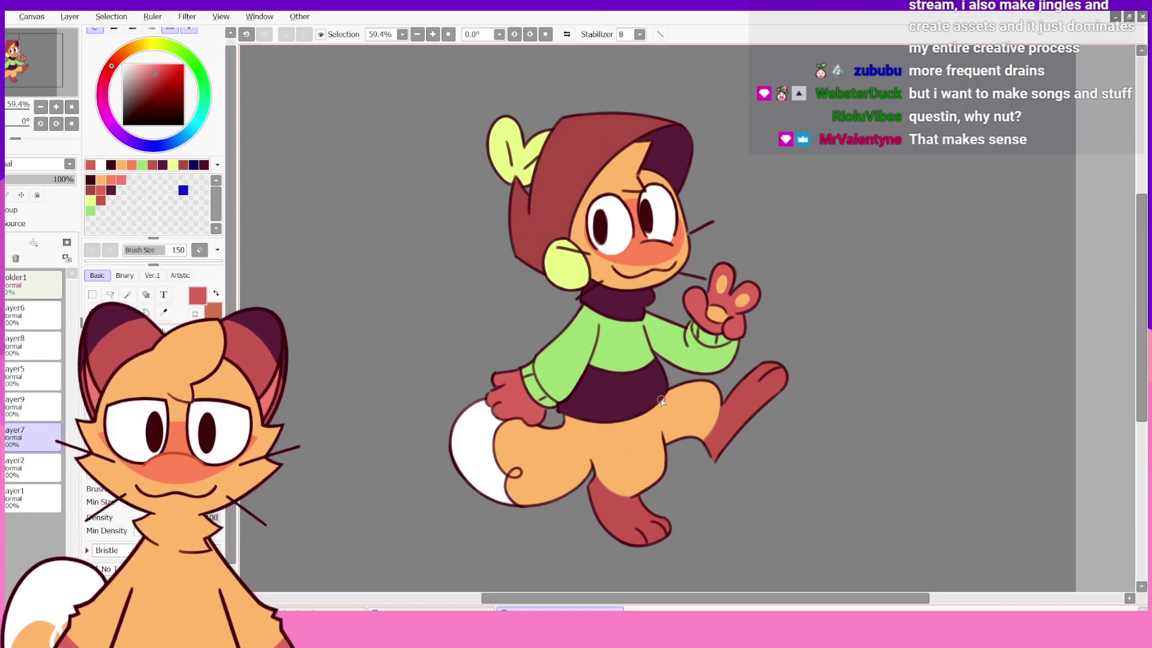
{"action": "scroll", "coordinate": [607, 213], "scroll_direction": "up", "scroll_amount": 2}
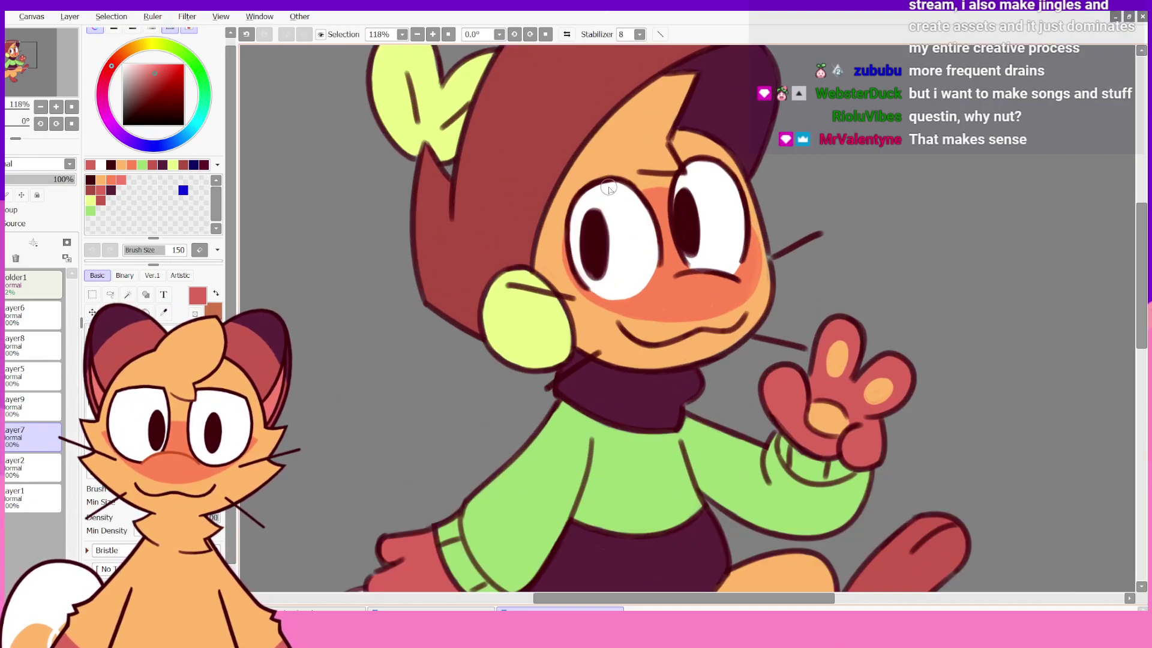
{"action": "scroll", "coordinate": [618, 192], "scroll_direction": "down", "scroll_amount": 4}
{"action": "scroll", "coordinate": [630, 176], "scroll_direction": "up", "scroll_amount": 2}
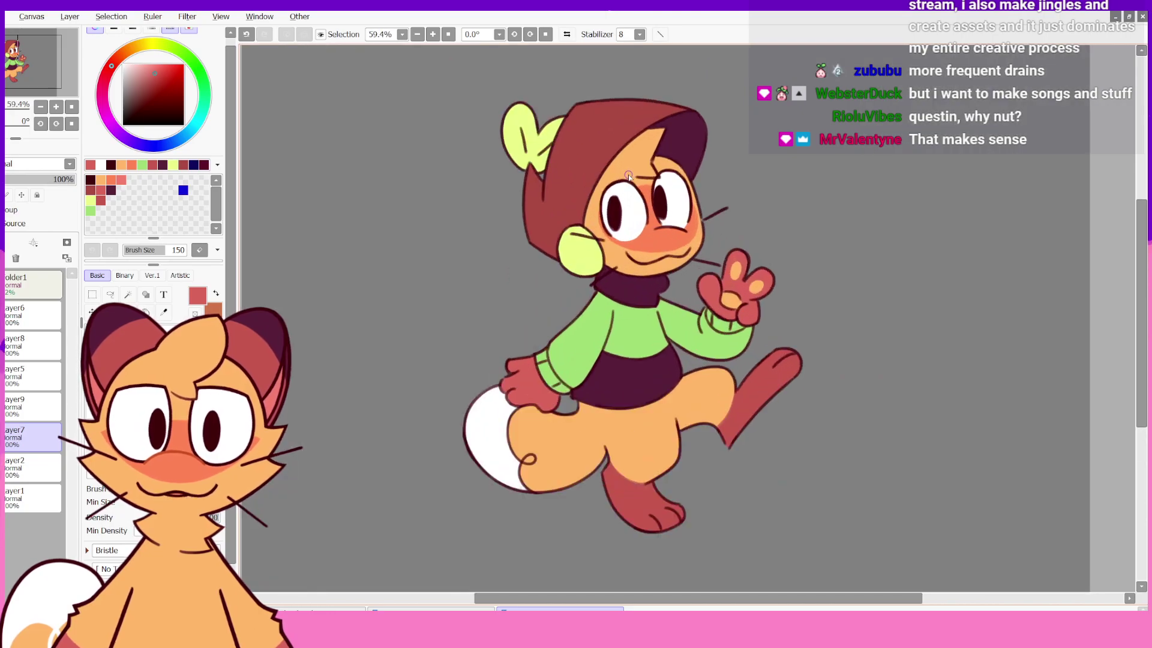
{"action": "scroll", "coordinate": [629, 219], "scroll_direction": "up", "scroll_amount": 1}
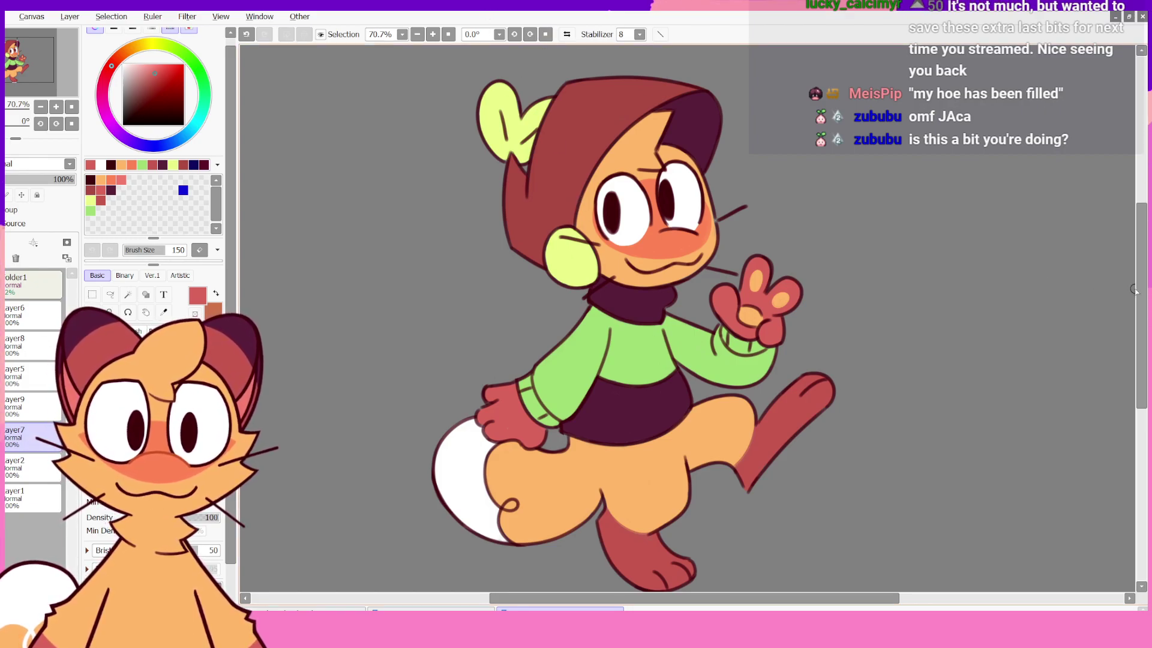
{"action": "scroll", "coordinate": [1134, 290], "scroll_direction": "down", "scroll_amount": 2}
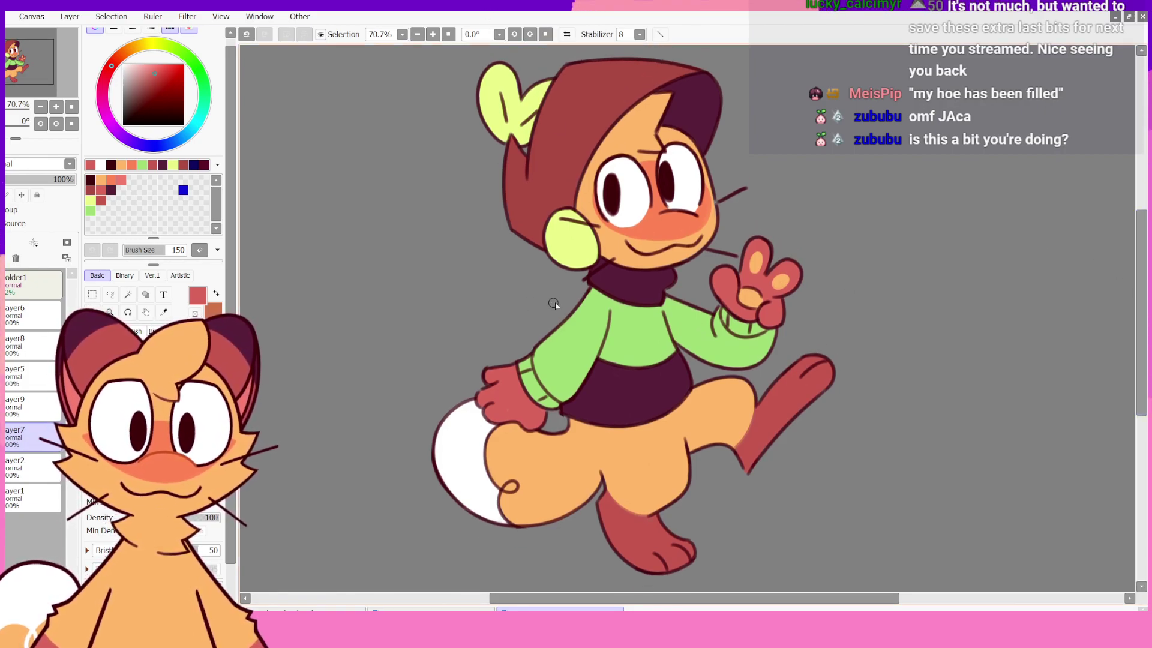
- Flip the view repeatedly to check the face, arms and legs for asymmetry, and restore normal orientation
{"action": "left_click", "coordinate": [567, 35]}
{"action": "left_click", "coordinate": [567, 34]}
{"action": "left_click", "coordinate": [566, 34]}
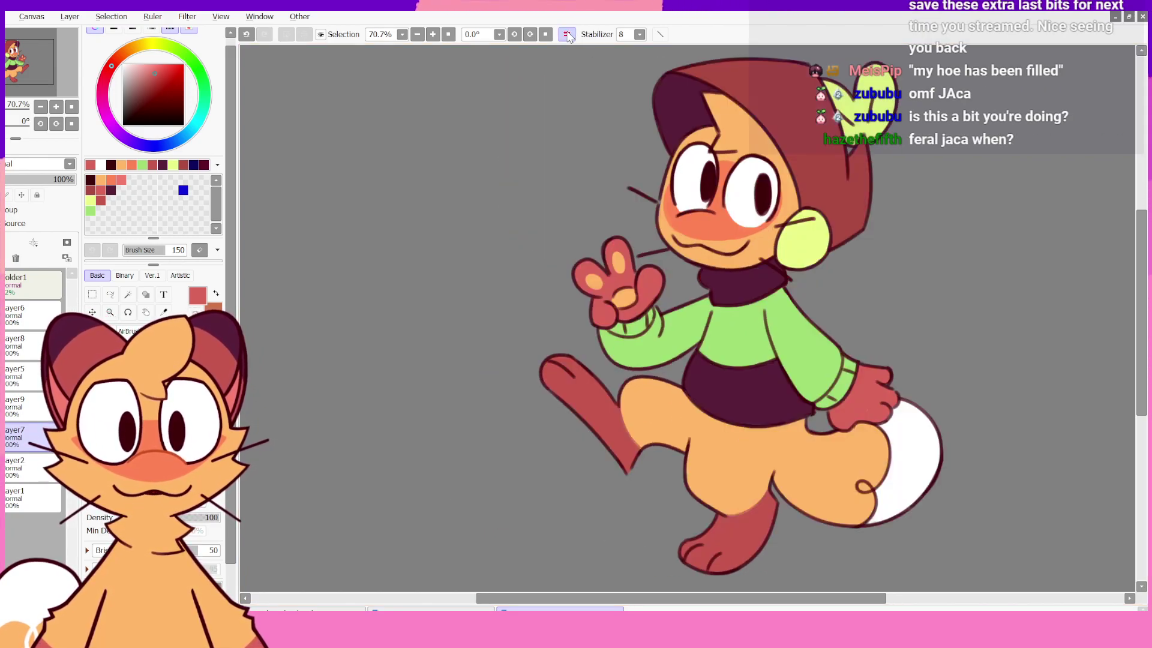
{"action": "left_click", "coordinate": [566, 34]}
{"action": "left_click", "coordinate": [567, 34]}
{"action": "left_click", "coordinate": [567, 34]}
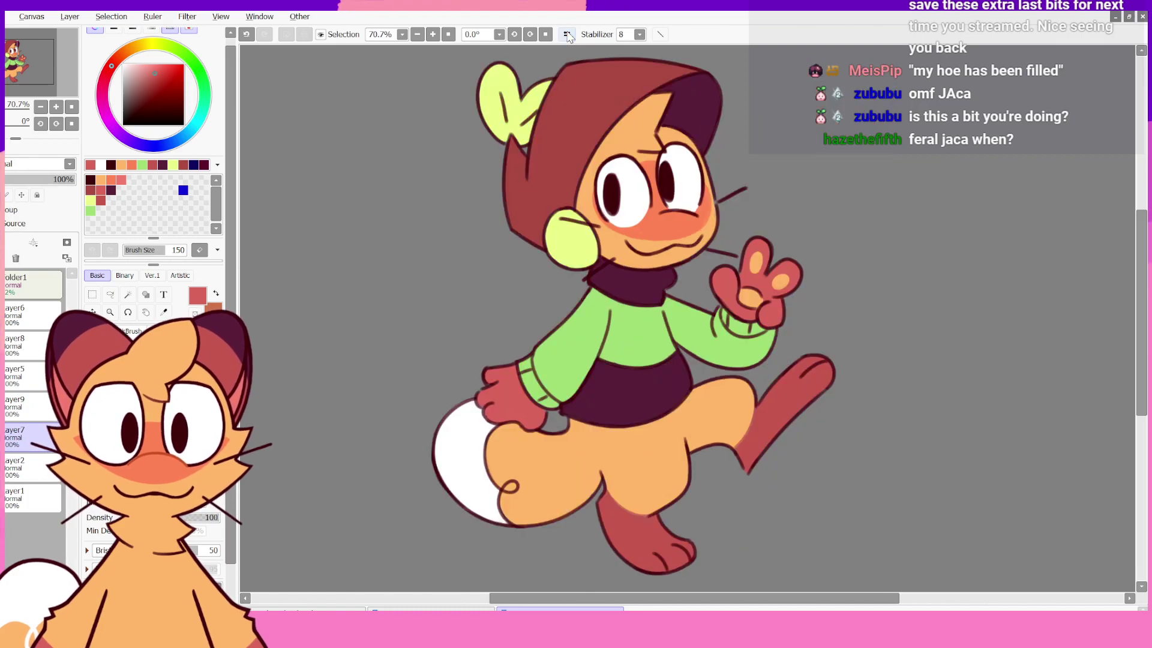
{"action": "left_click", "coordinate": [567, 34]}
{"action": "left_click", "coordinate": [567, 34]}
{"action": "left_click", "coordinate": [567, 35]}
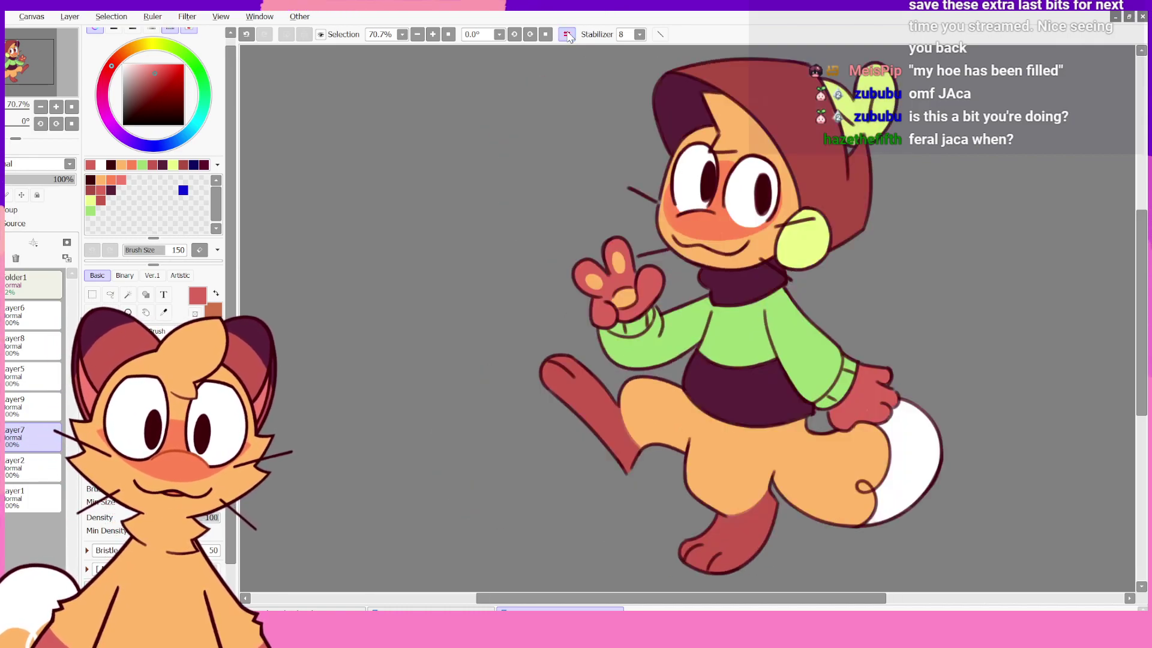
{"action": "left_click", "coordinate": [567, 35]}
{"action": "left_click", "coordinate": [567, 35]}
{"action": "left_click", "coordinate": [567, 34]}
{"action": "left_click", "coordinate": [567, 34]}
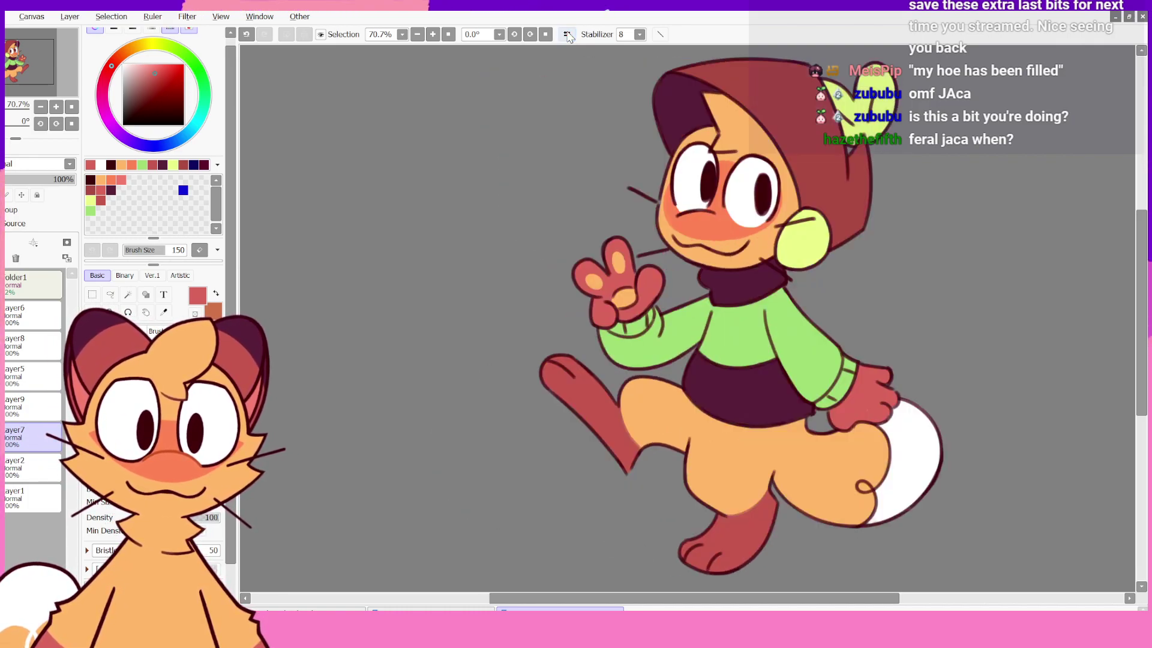
{"action": "left_click", "coordinate": [567, 34]}
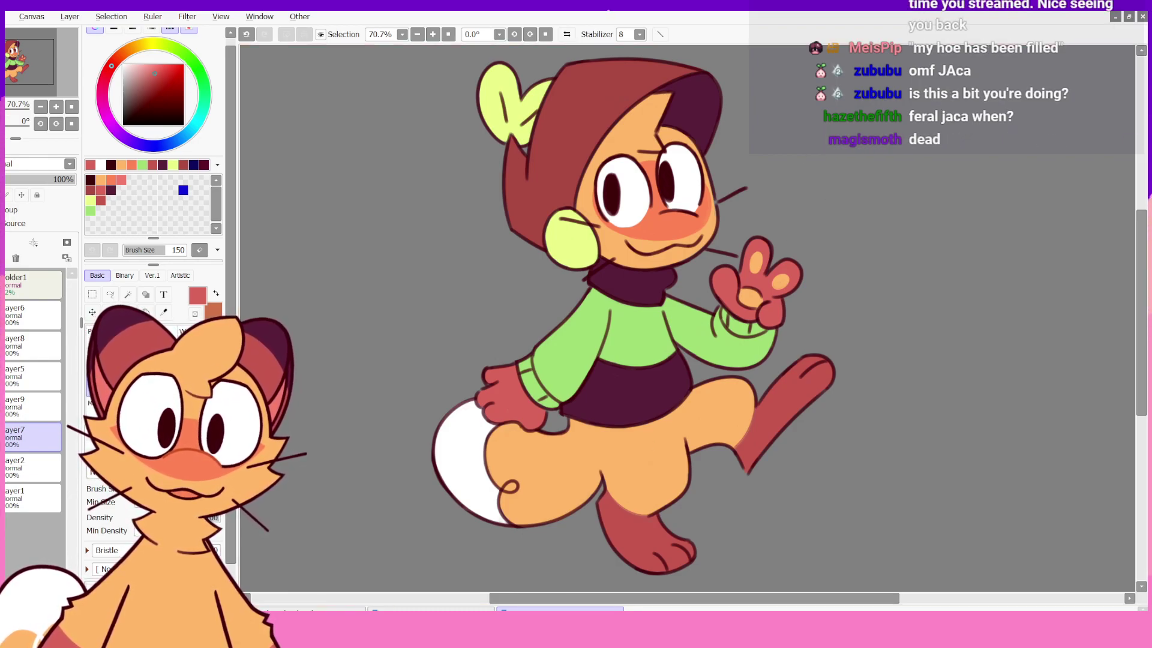
- Inspect the line art and flat colours around the sweater hem, hips and lowered hand at close range
{"action": "mouse_move", "coordinate": [646, 598]}
{"action": "left_mouse_down"}
{"action": "mouse_move", "coordinate": [666, 592]}
{"action": "mouse_move", "coordinate": [651, 594]}
{"action": "left_mouse_up"}
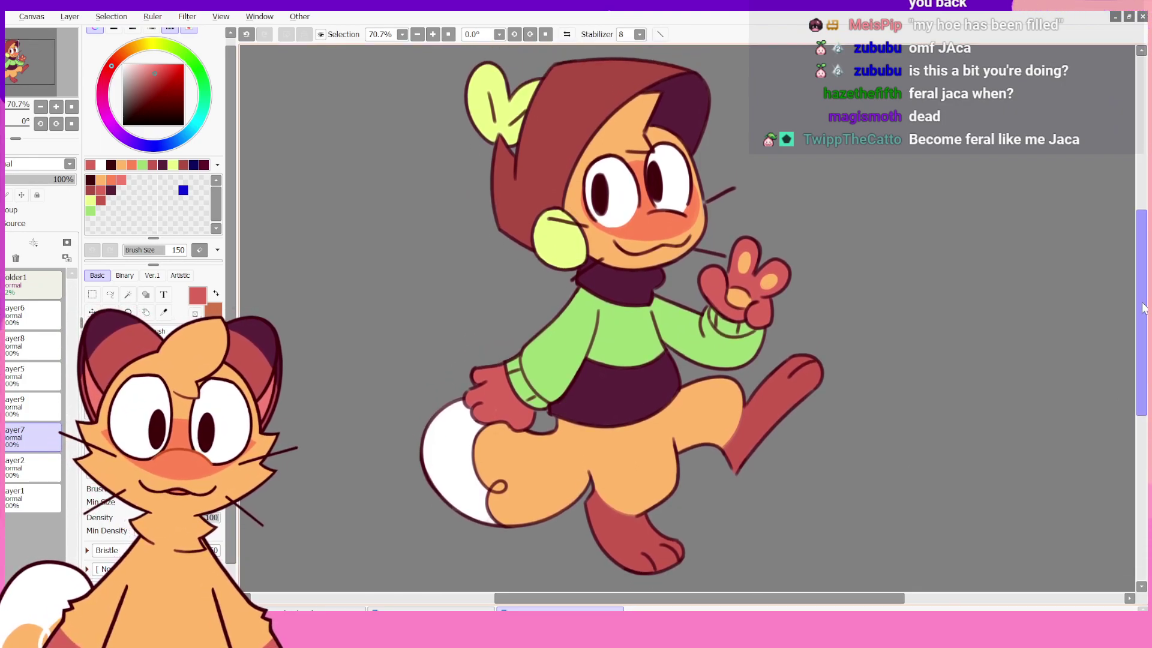
{"action": "mouse_move", "coordinate": [1144, 306]}
{"action": "left_mouse_down"}
{"action": "mouse_move", "coordinate": [1143, 290]}
{"action": "mouse_move", "coordinate": [1143, 311]}
{"action": "mouse_move", "coordinate": [1143, 302]}
{"action": "left_mouse_up"}
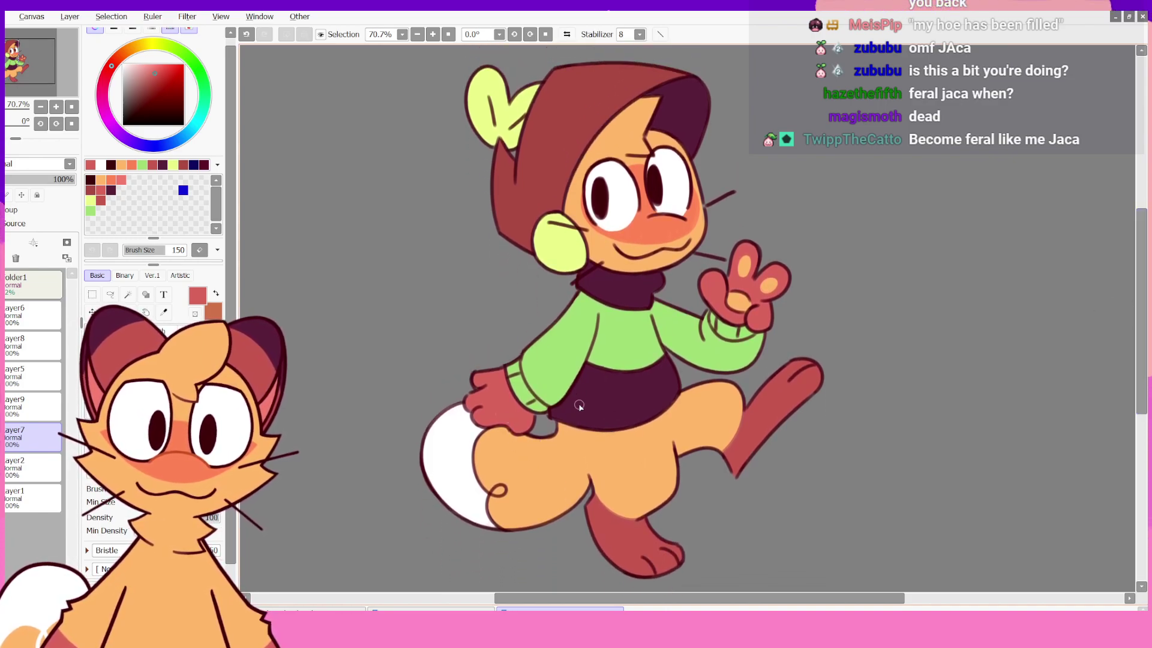
{"action": "scroll", "coordinate": [635, 425], "scroll_direction": "up", "scroll_amount": 3}
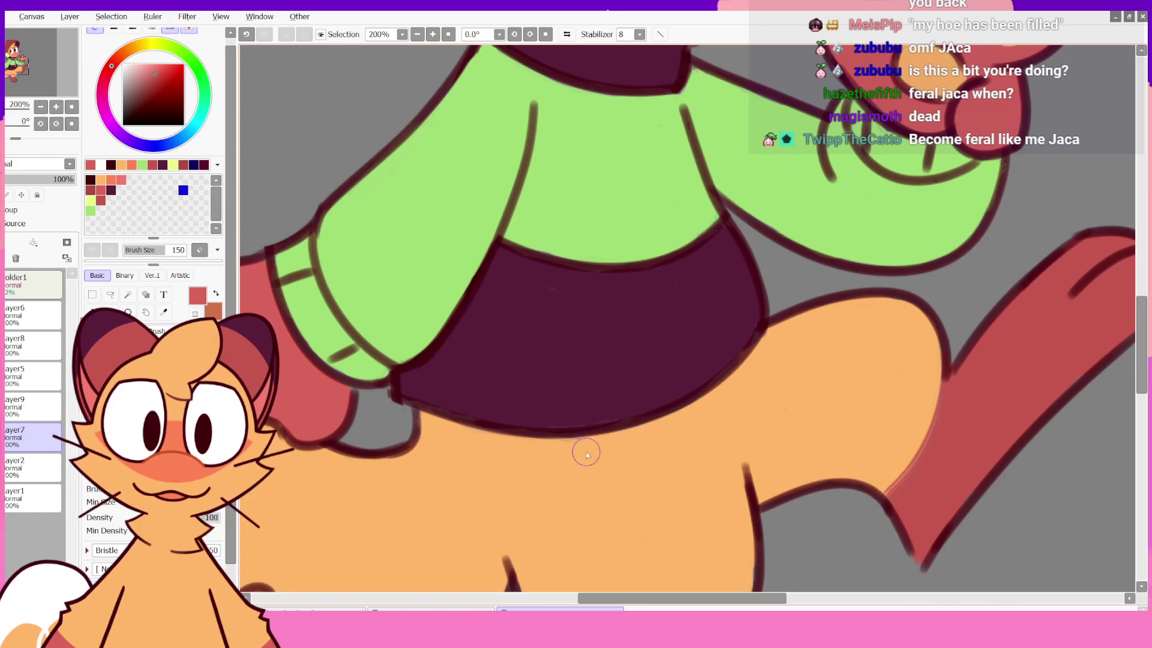
{"action": "scroll", "coordinate": [469, 498], "scroll_direction": "down", "scroll_amount": 2}
{"action": "scroll", "coordinate": [467, 507], "scroll_direction": "up", "scroll_amount": 2}
{"action": "scroll", "coordinate": [412, 520], "scroll_direction": "down", "scroll_amount": 2}
{"action": "scroll", "coordinate": [412, 519], "scroll_direction": "up", "scroll_amount": 1}
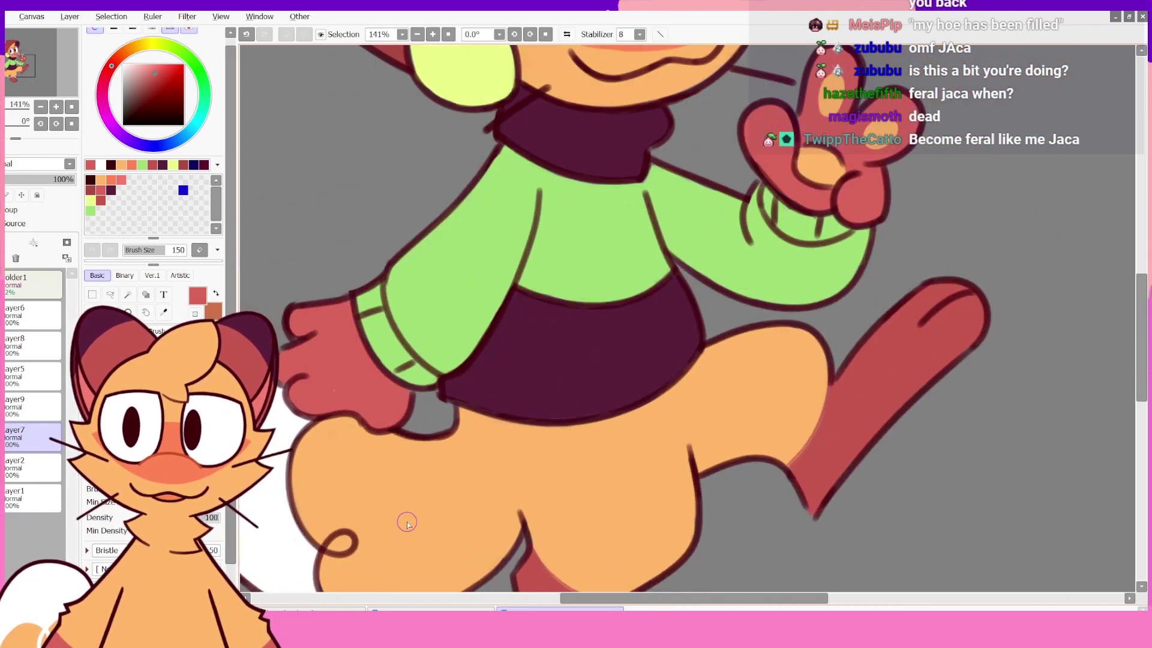
- Touch up the flat colour at the sweater's lower hem beside the raised thigh on Layer7, using the dark purple sampled from the hem
{"action": "scroll", "coordinate": [387, 528], "scroll_direction": "left", "scroll_amount": 2}
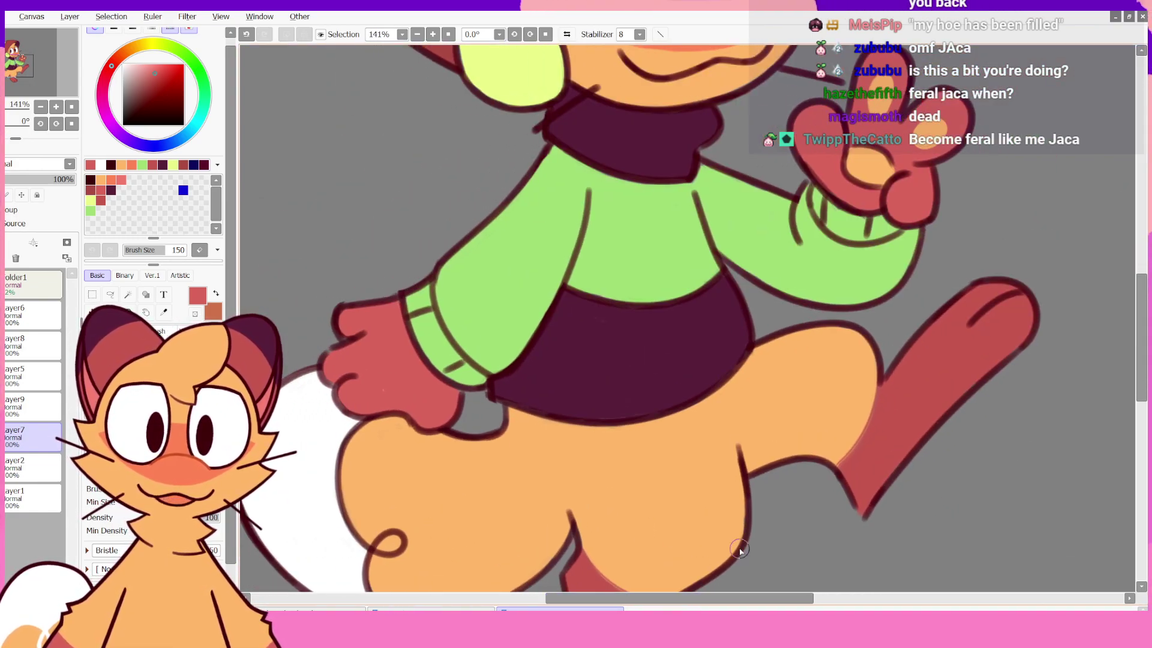
{"action": "mouse_move", "coordinate": [1141, 309]}
{"action": "left_mouse_down"}
{"action": "mouse_move", "coordinate": [1141, 346]}
{"action": "mouse_move", "coordinate": [1141, 325]}
{"action": "left_mouse_up"}
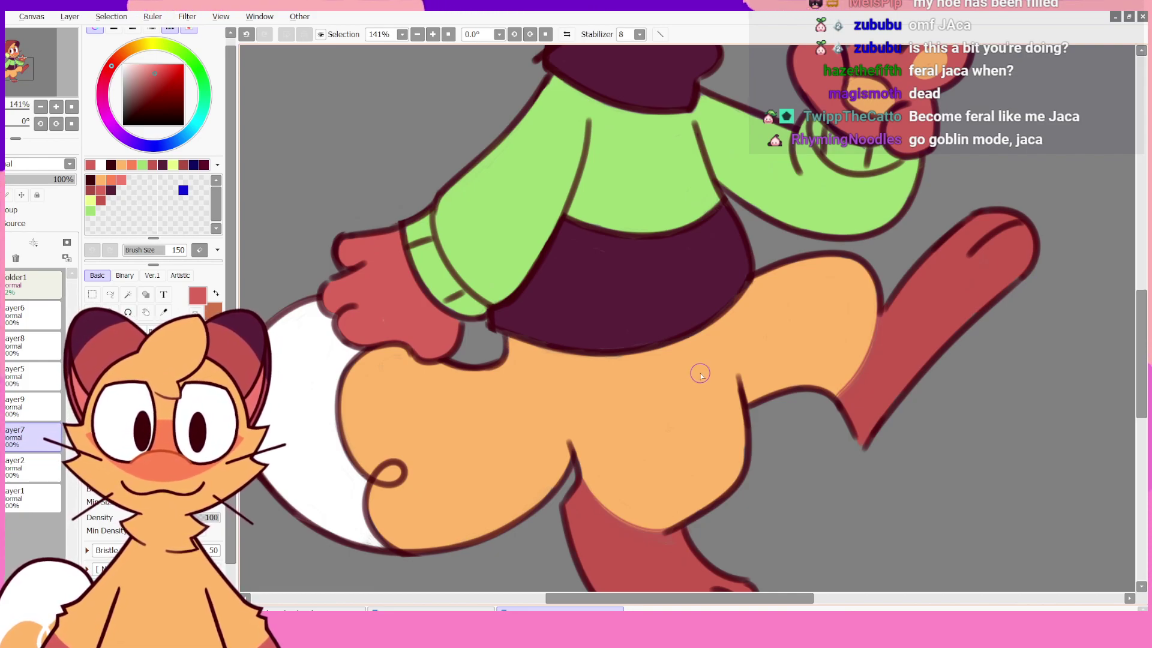
{"action": "left_click", "coordinate": [30, 411]}
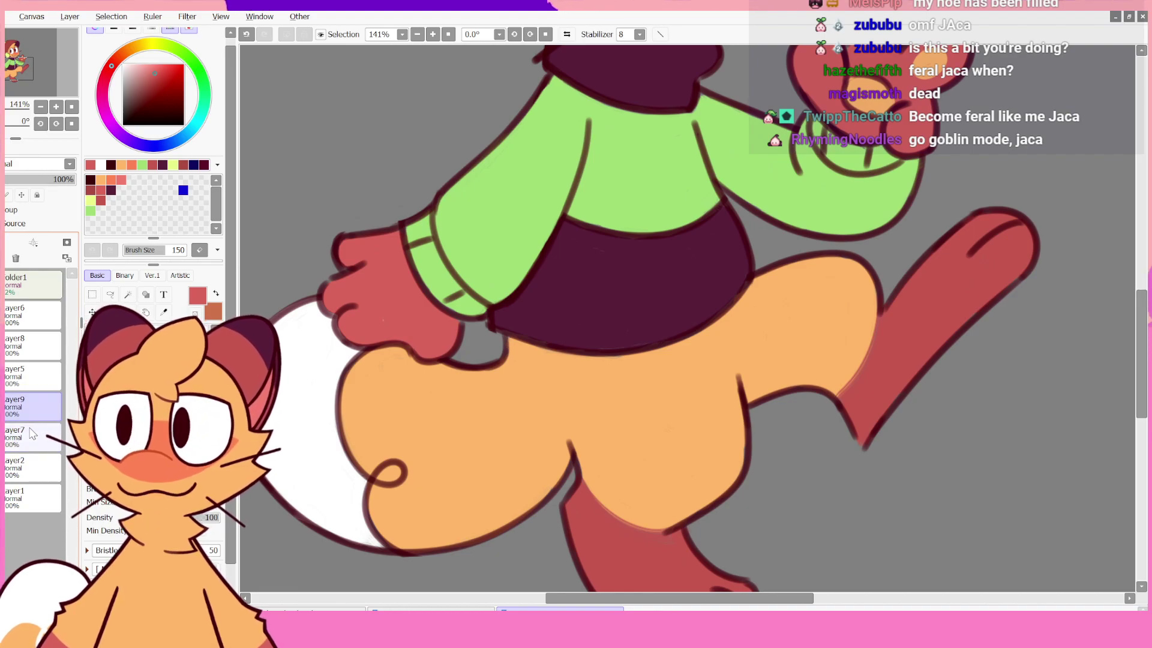
{"action": "left_click", "coordinate": [31, 433]}
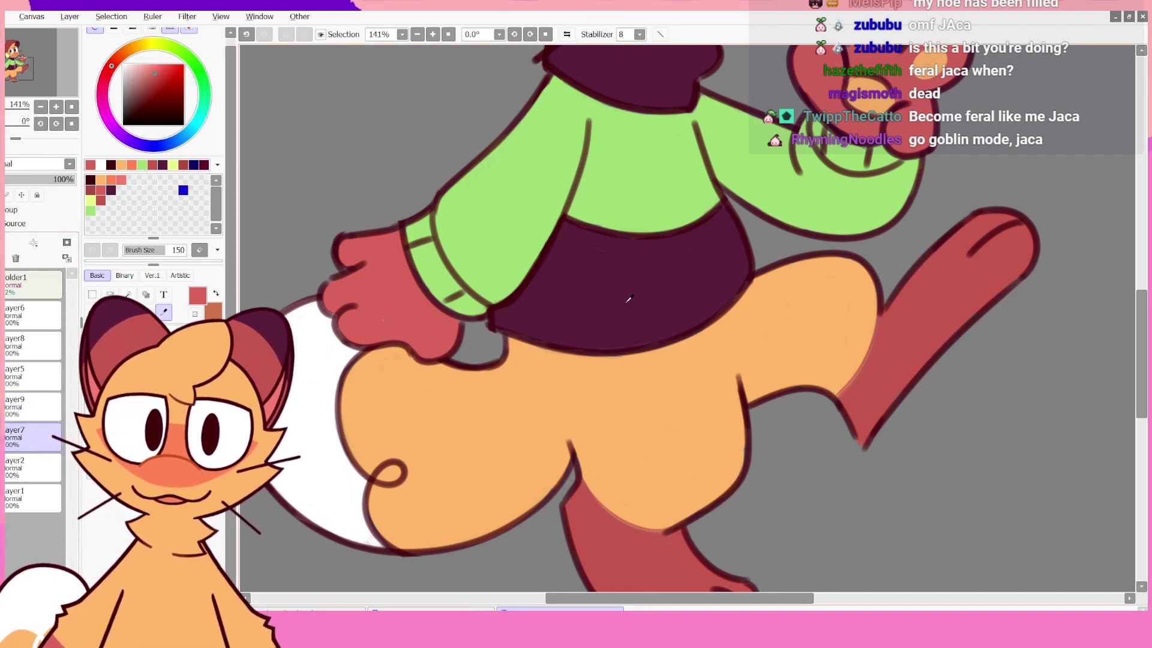
{"action": "left_click", "coordinate": [660, 258], "text": "alt"}
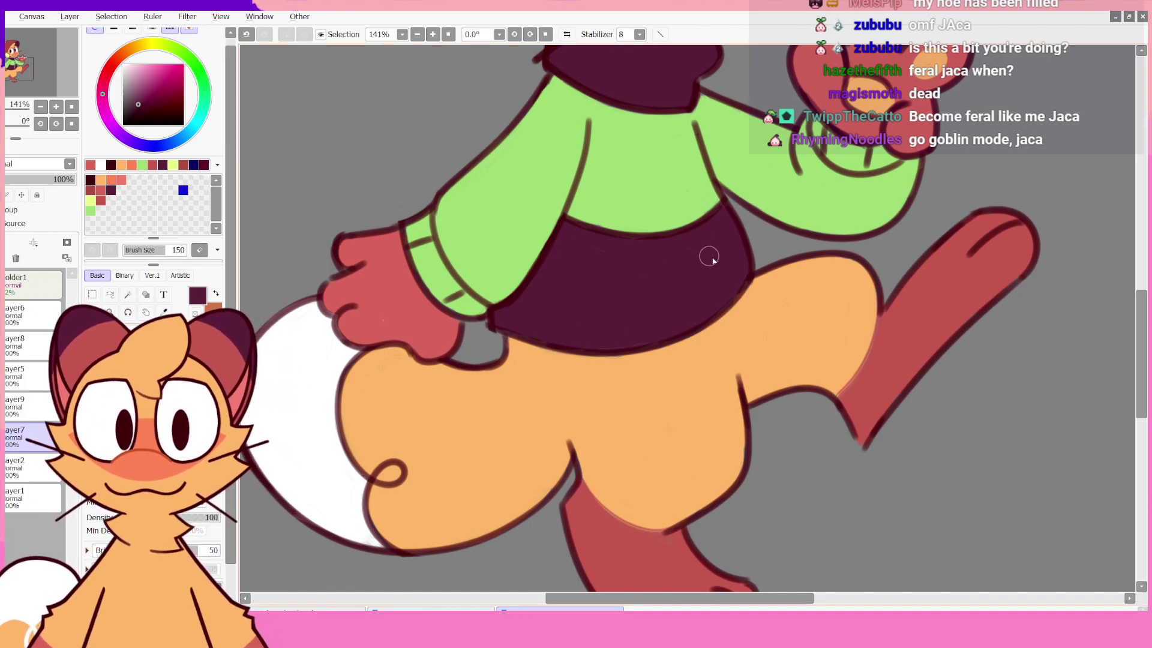
{"action": "left_click_drag", "start_coordinate": [743, 279], "coordinate": [724, 304]}
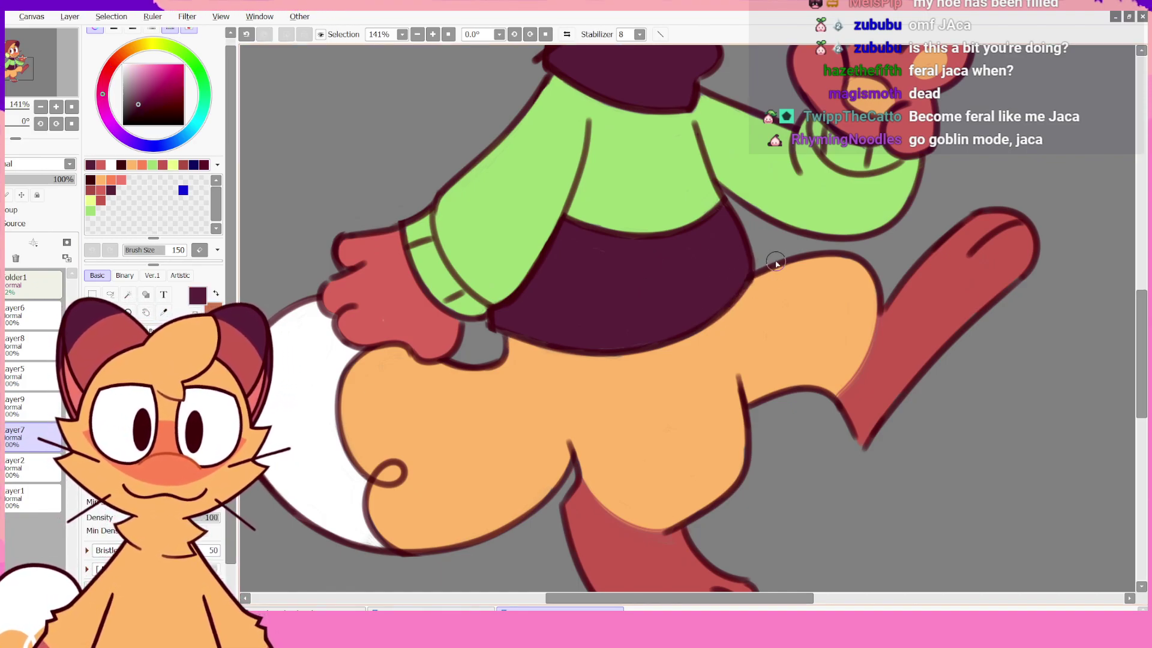
- Sample the orange fur colour and touch up the flat colour on the raised thigh on the same layer
{"action": "left_click", "coordinate": [776, 320], "text": "alt"}
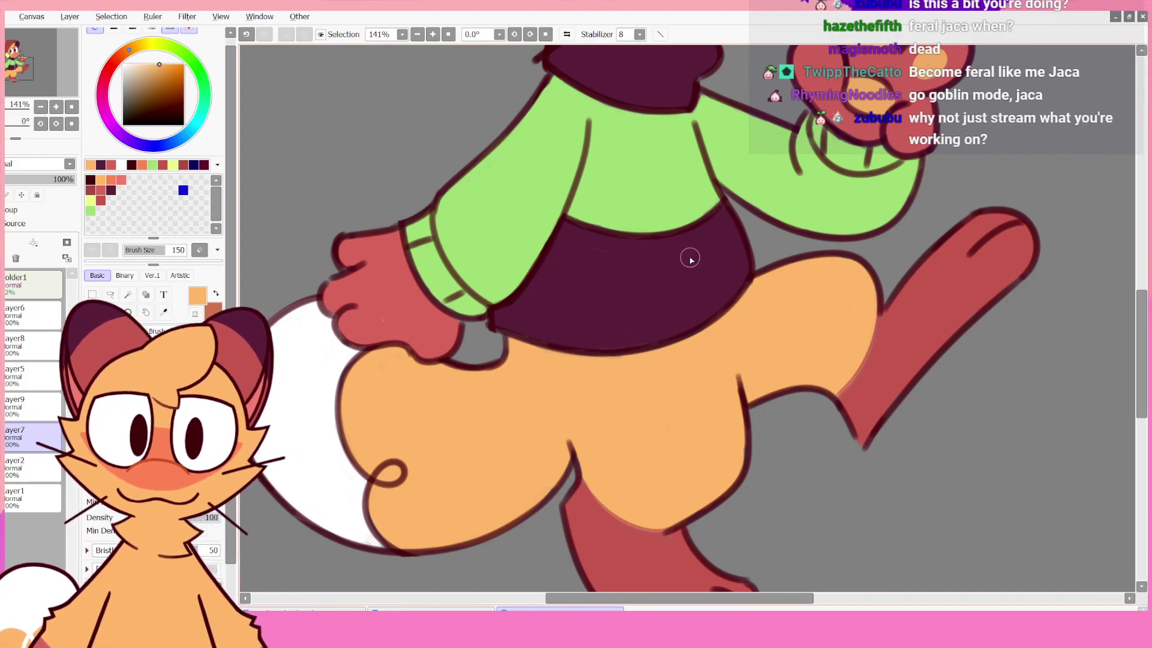
{"action": "left_click_drag", "start_coordinate": [863, 267], "coordinate": [826, 412]}
{"action": "mouse_move", "coordinate": [846, 300]}
{"action": "left_mouse_down"}
{"action": "mouse_move", "coordinate": [834, 412]}
{"action": "mouse_move", "coordinate": [860, 420]}
{"action": "left_mouse_up"}
- Examine the full figure and the face and waving hand at close range in normal orientation
{"action": "scroll", "coordinate": [865, 398], "scroll_direction": "down", "scroll_amount": 5}
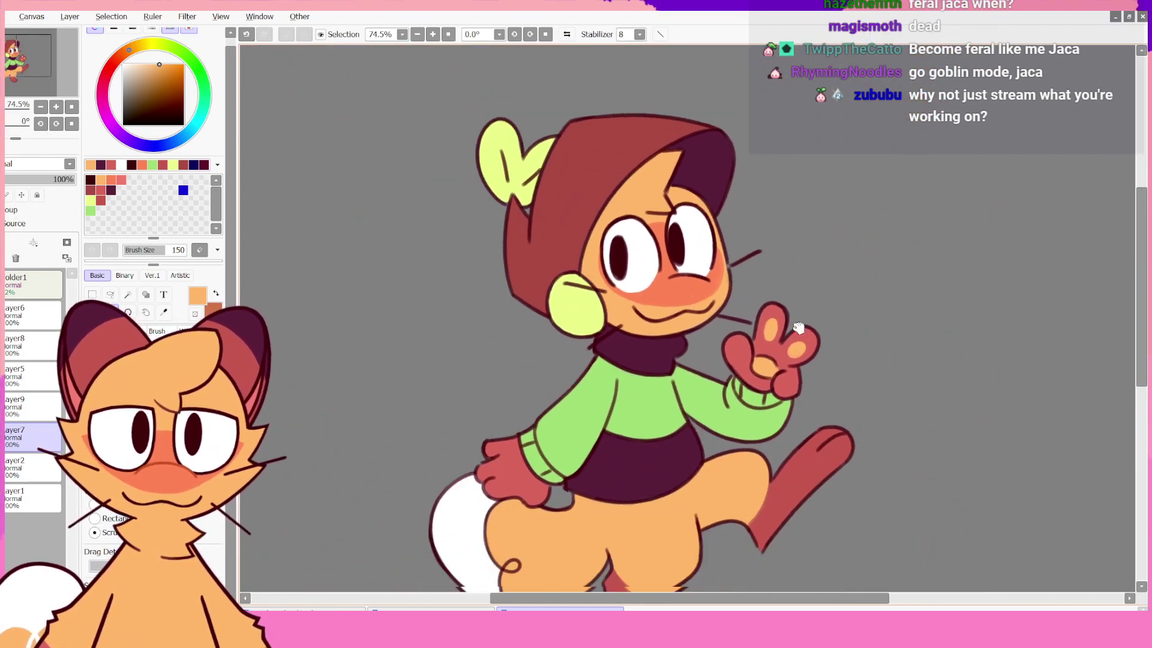
{"action": "scroll", "coordinate": [801, 336], "scroll_direction": "down", "scroll_amount": 1}
{"action": "scroll", "coordinate": [792, 328], "scroll_direction": "down", "scroll_amount": 2}
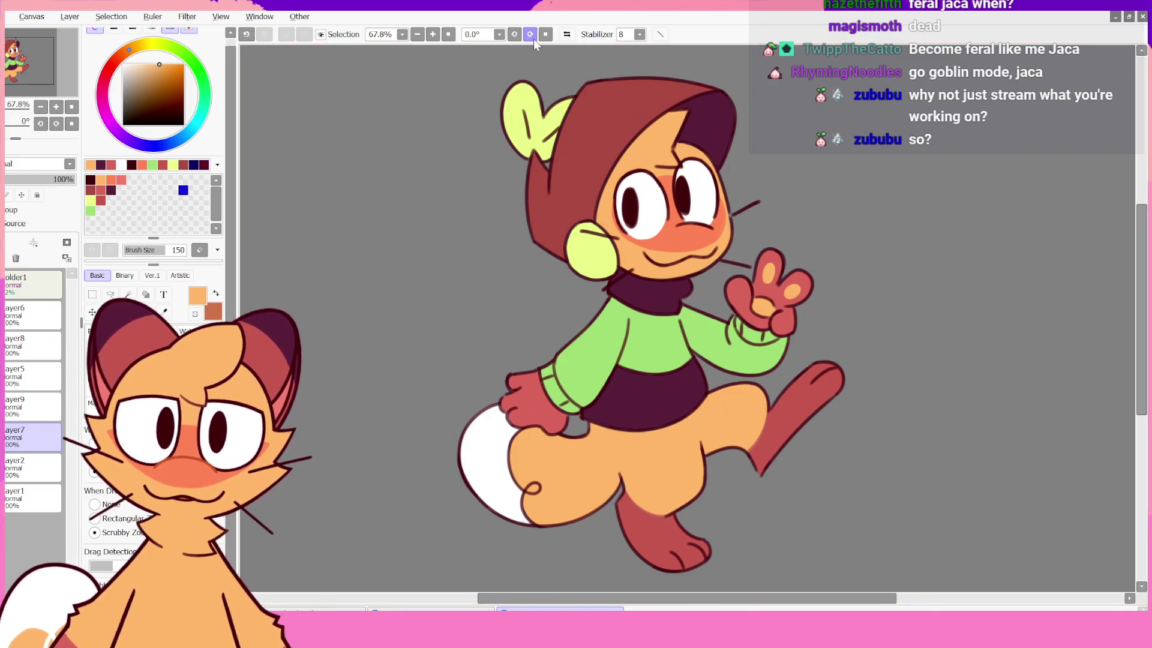
{"action": "left_click", "coordinate": [563, 35]}
{"action": "left_click", "coordinate": [563, 36]}
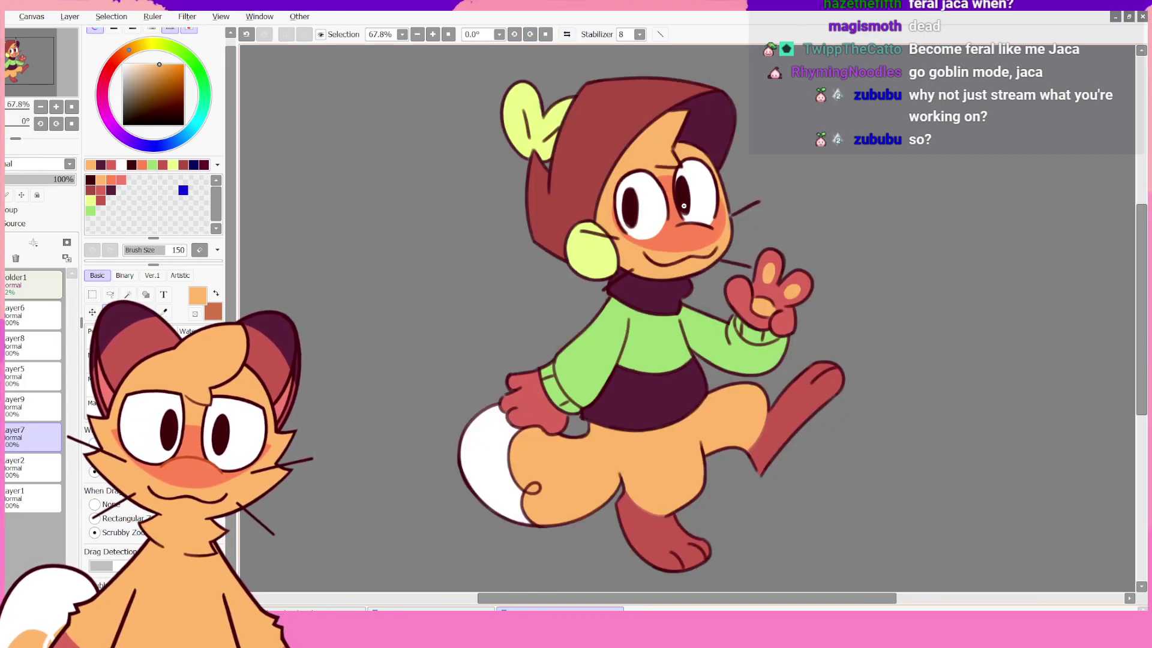
{"action": "scroll", "coordinate": [674, 240], "scroll_direction": "up", "scroll_amount": 5}
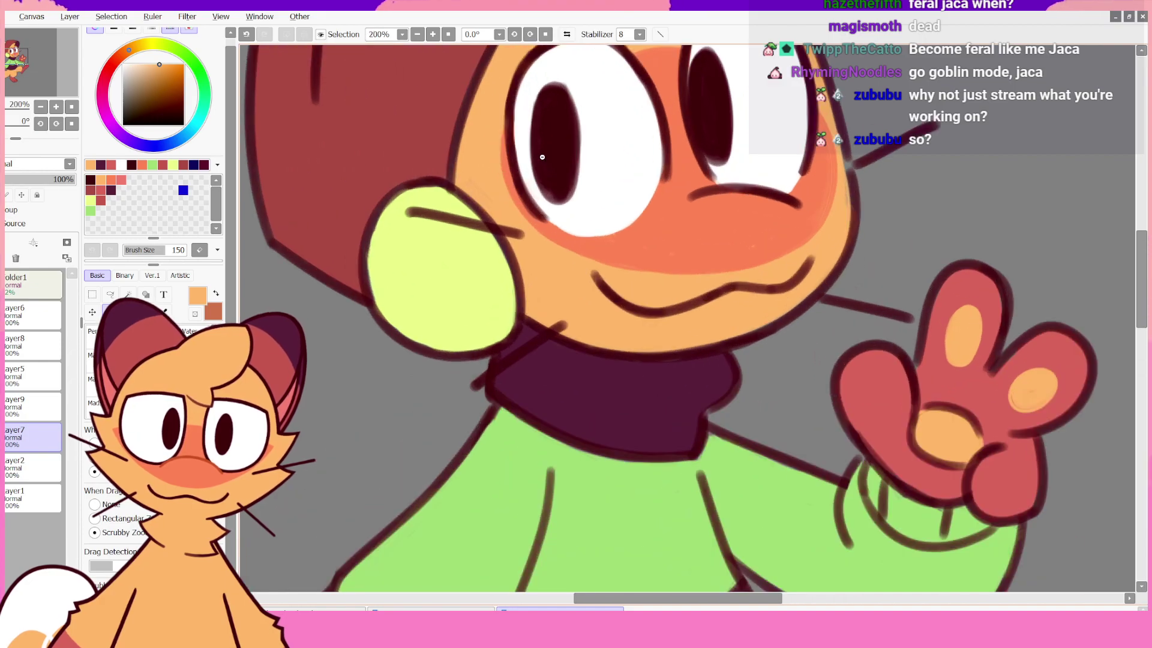
{"action": "scroll", "coordinate": [542, 157], "scroll_direction": "down", "scroll_amount": 3}
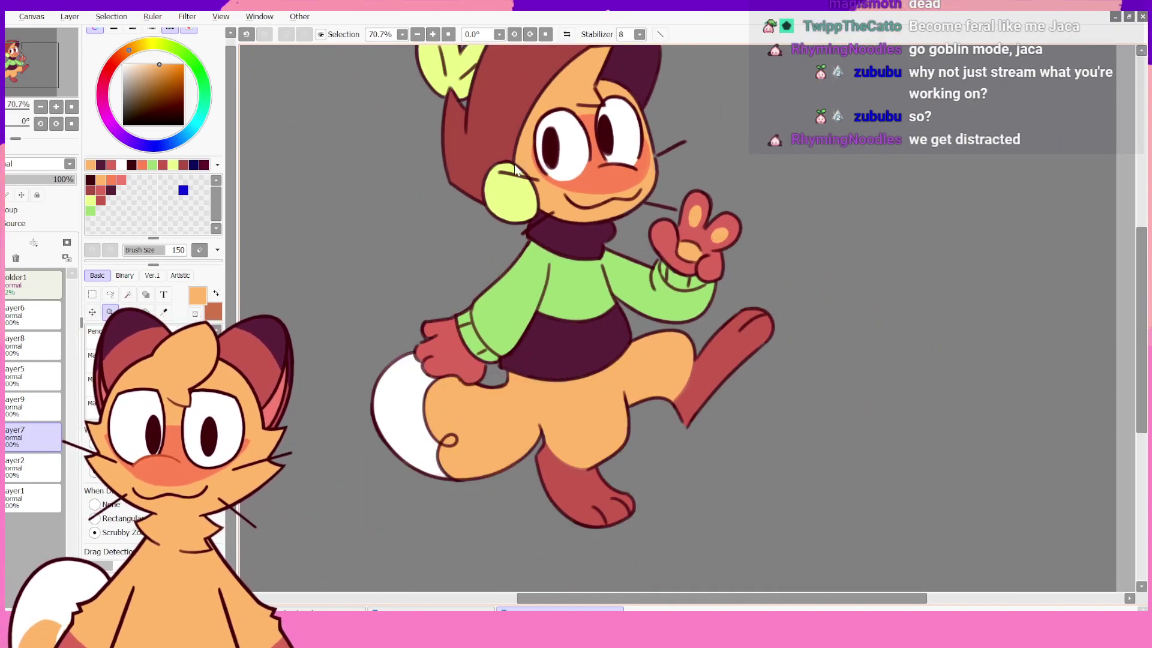
{"action": "scroll", "coordinate": [1142, 316], "scroll_direction": "up", "scroll_amount": 2}
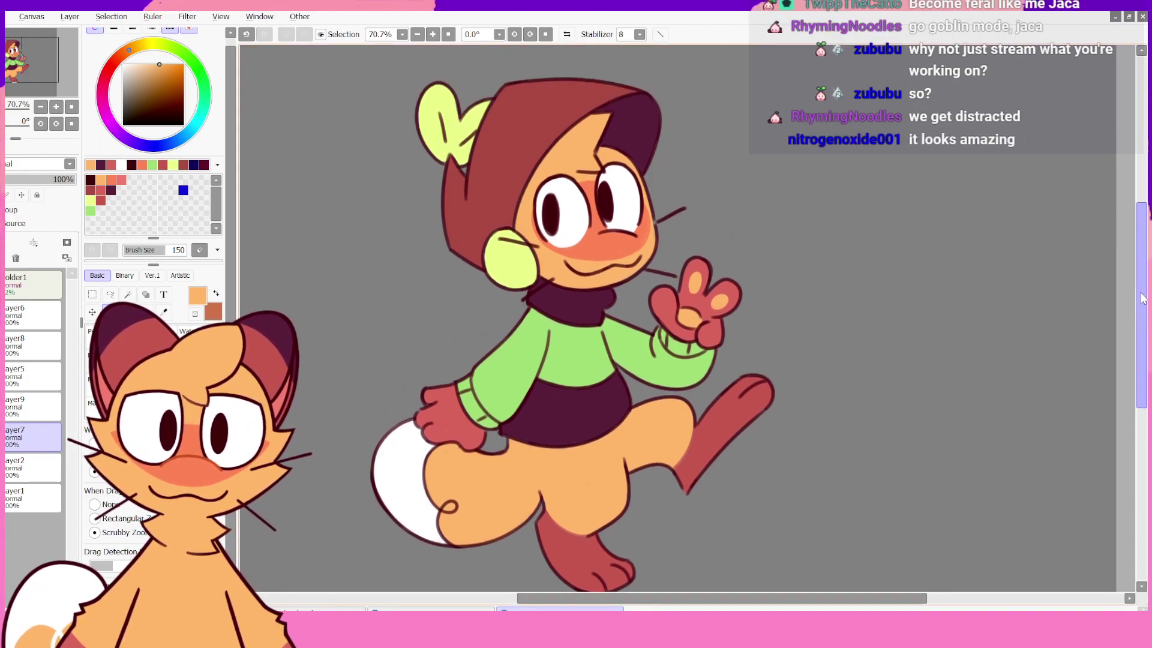
{"action": "scroll", "coordinate": [1141, 316], "scroll_direction": "up", "scroll_amount": 1}
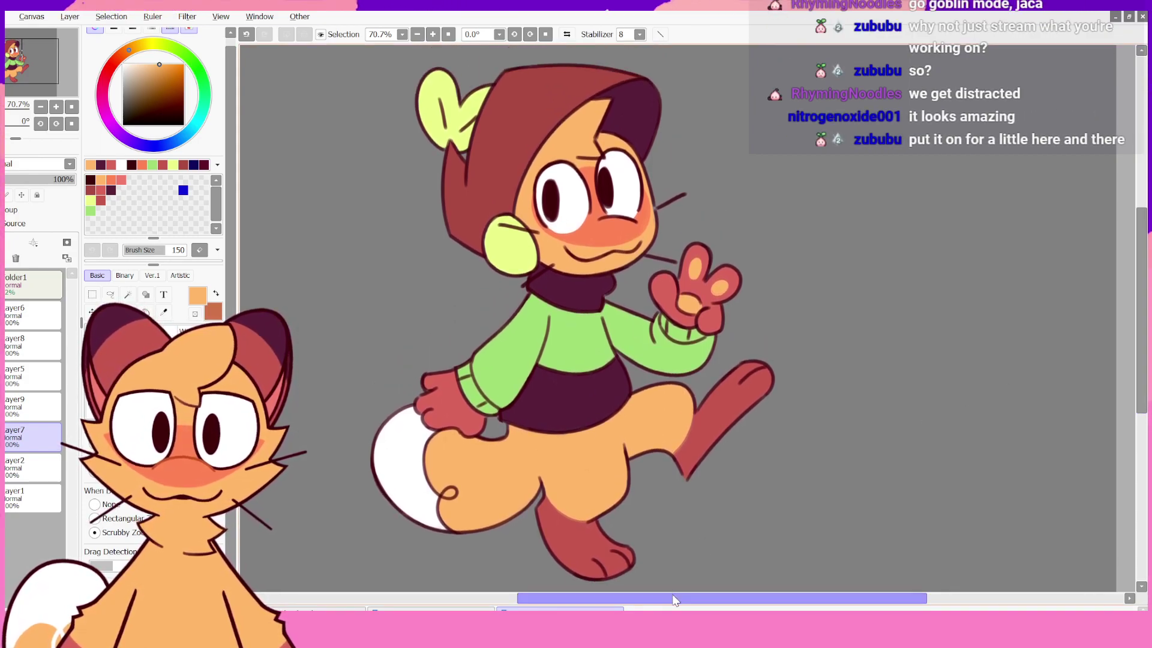
{"action": "left_click_drag", "start_coordinate": [675, 598], "coordinate": [652, 596]}
{"action": "left_click", "coordinate": [581, 411], "text": "alt"}
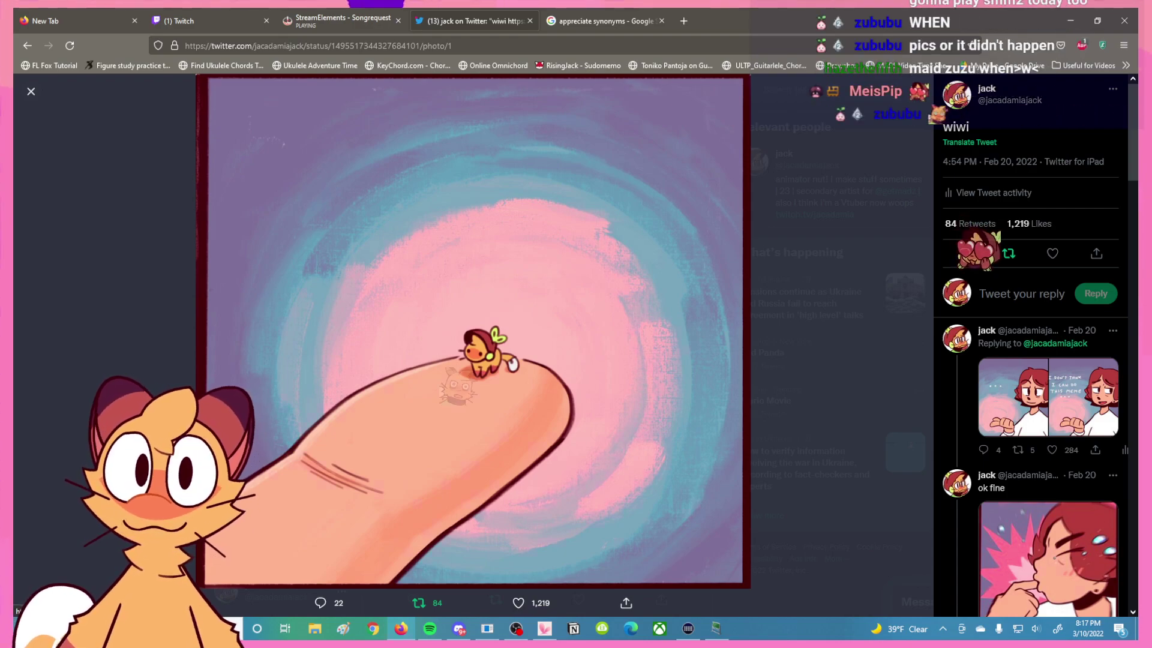
- Switch from the browser back to the drawing in PaintTool SAI, check it mirrored, and view it in normal orientation at 50%
{"action": "key", "text": "alt+Tab"}
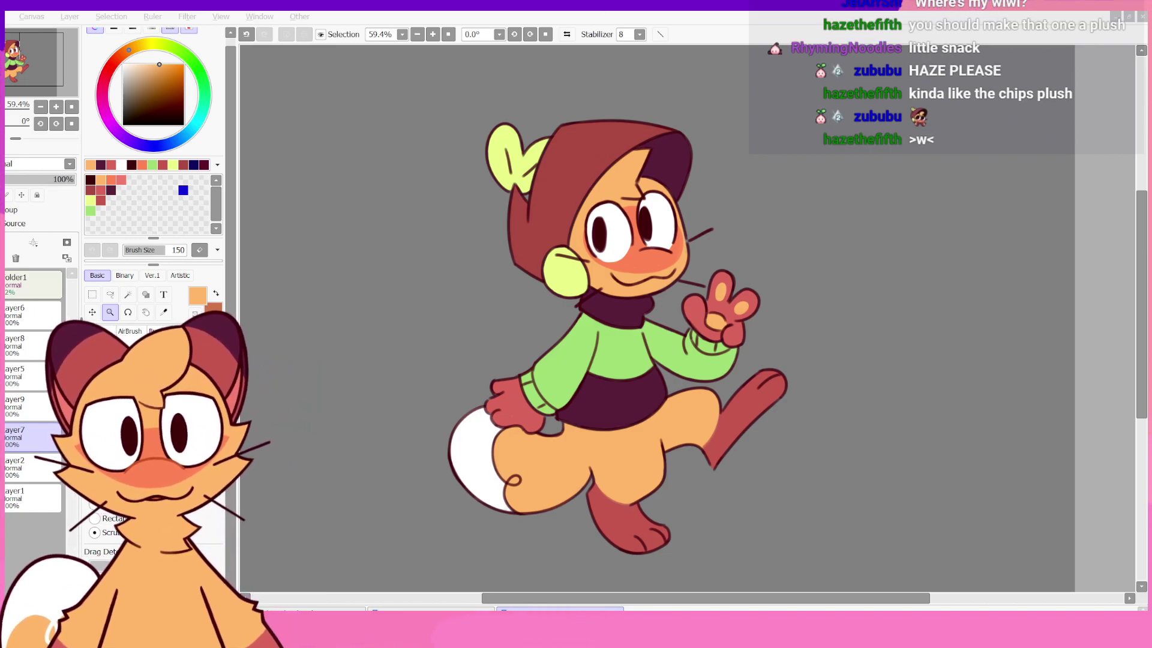
{"action": "left_click", "coordinate": [567, 35]}
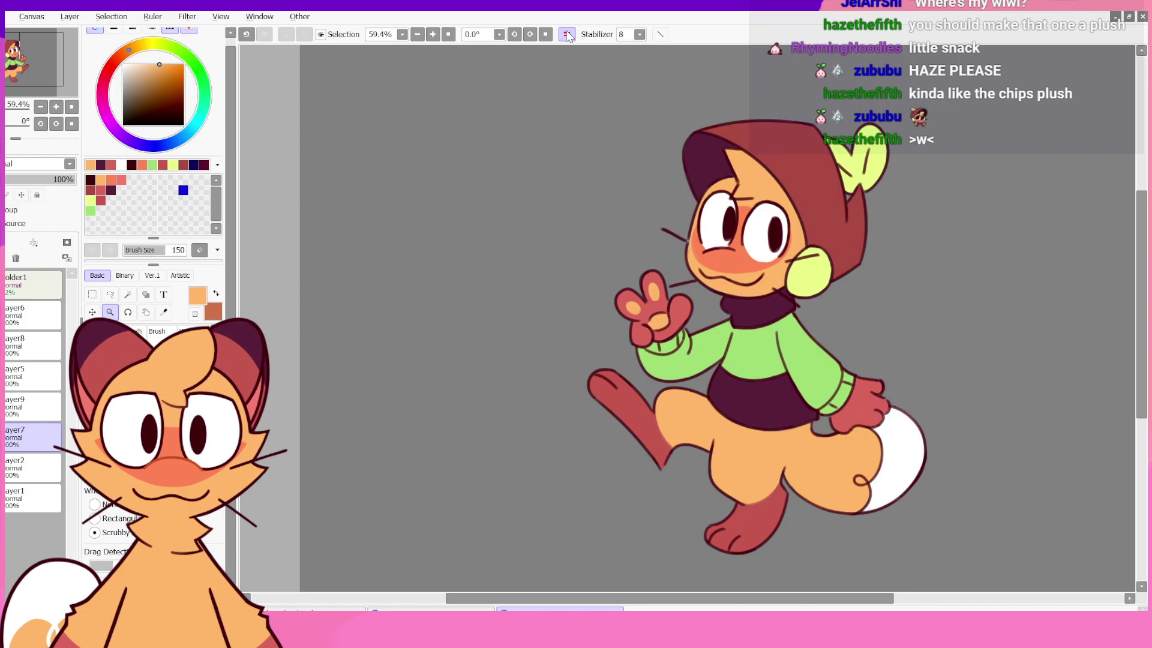
{"action": "left_click", "coordinate": [447, 34]}
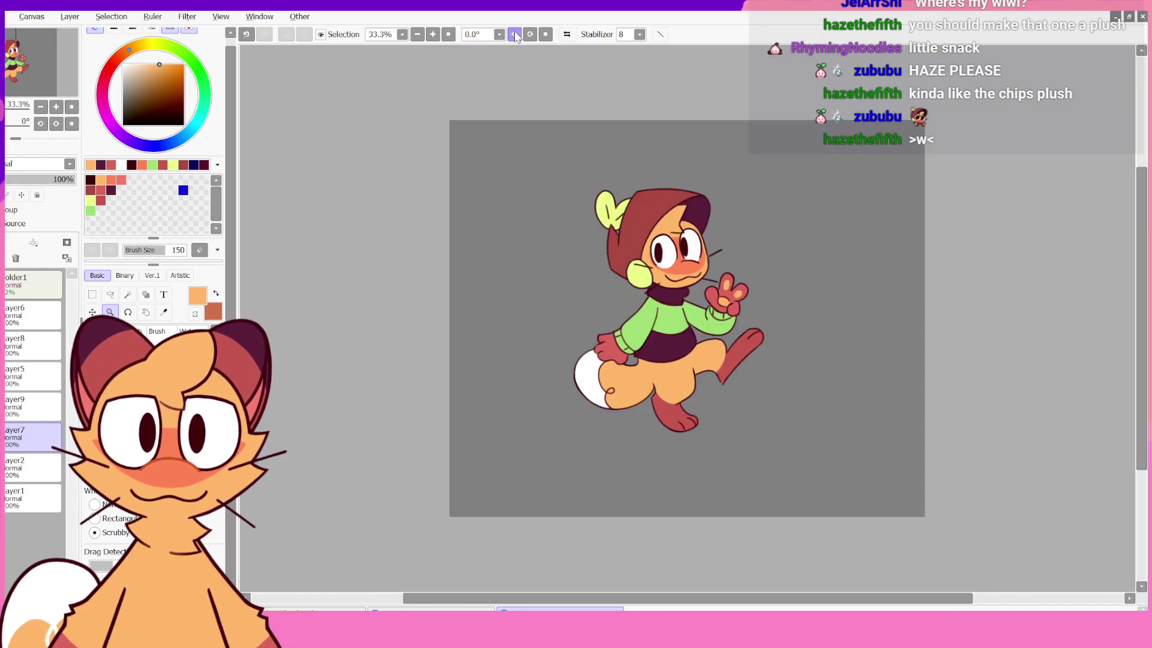
{"action": "left_click", "coordinate": [432, 34]}
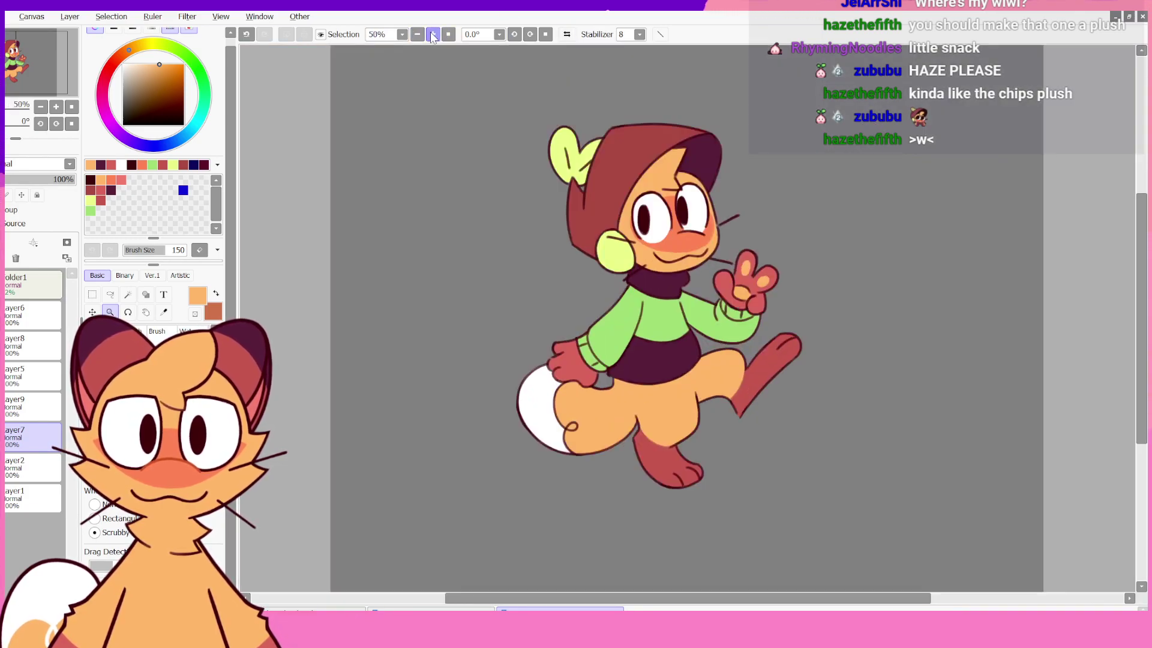
- Alternate repeatedly between mirrored and normal views at 50% to compare the whole figure's balance, ending in normal orientation
{"action": "left_click", "coordinate": [565, 36]}
{"action": "left_click", "coordinate": [567, 36]}
{"action": "left_click", "coordinate": [567, 36]}
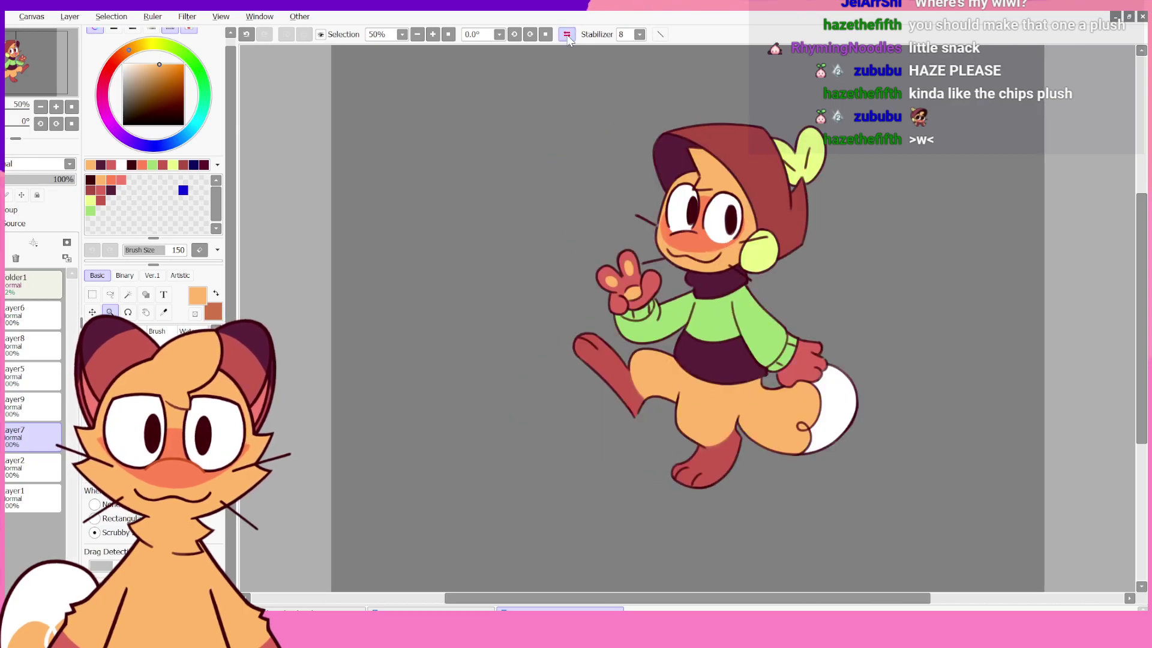
{"action": "left_click", "coordinate": [567, 35]}
{"action": "left_click", "coordinate": [567, 35]}
{"action": "left_click", "coordinate": [567, 34]}
{"action": "left_click", "coordinate": [567, 35]}
{"action": "left_click", "coordinate": [567, 35]}
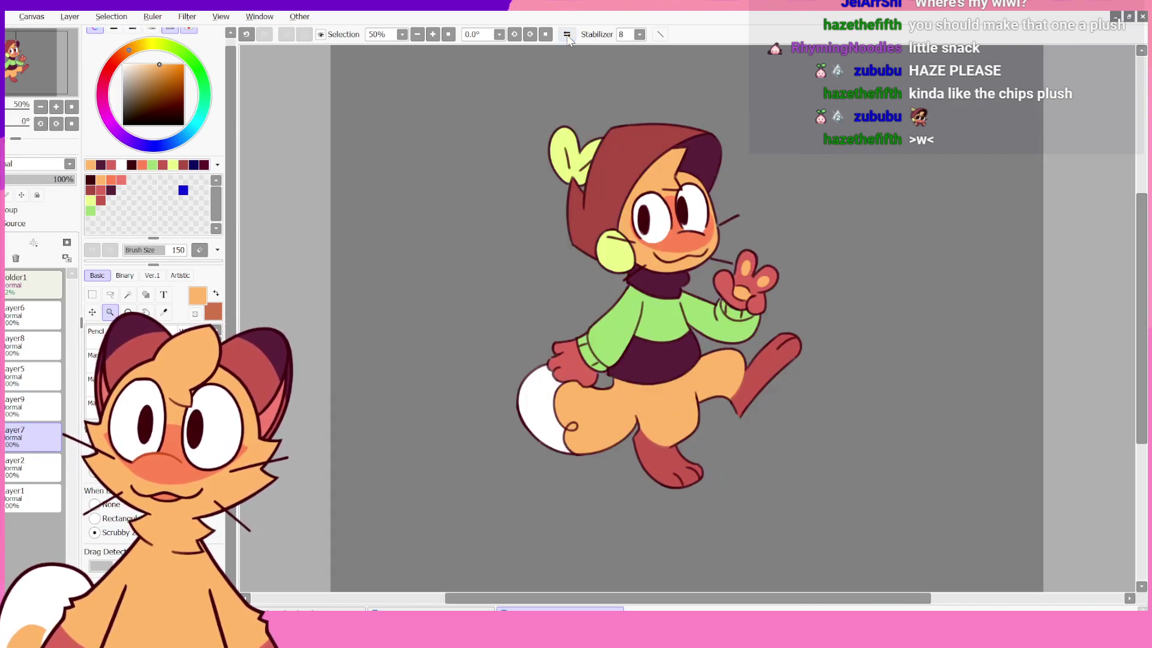
{"action": "left_click", "coordinate": [567, 35]}
{"action": "left_click", "coordinate": [567, 35]}
{"action": "left_click", "coordinate": [567, 35]}
{"action": "left_click", "coordinate": [567, 35]}
{"action": "left_click", "coordinate": [567, 35]}
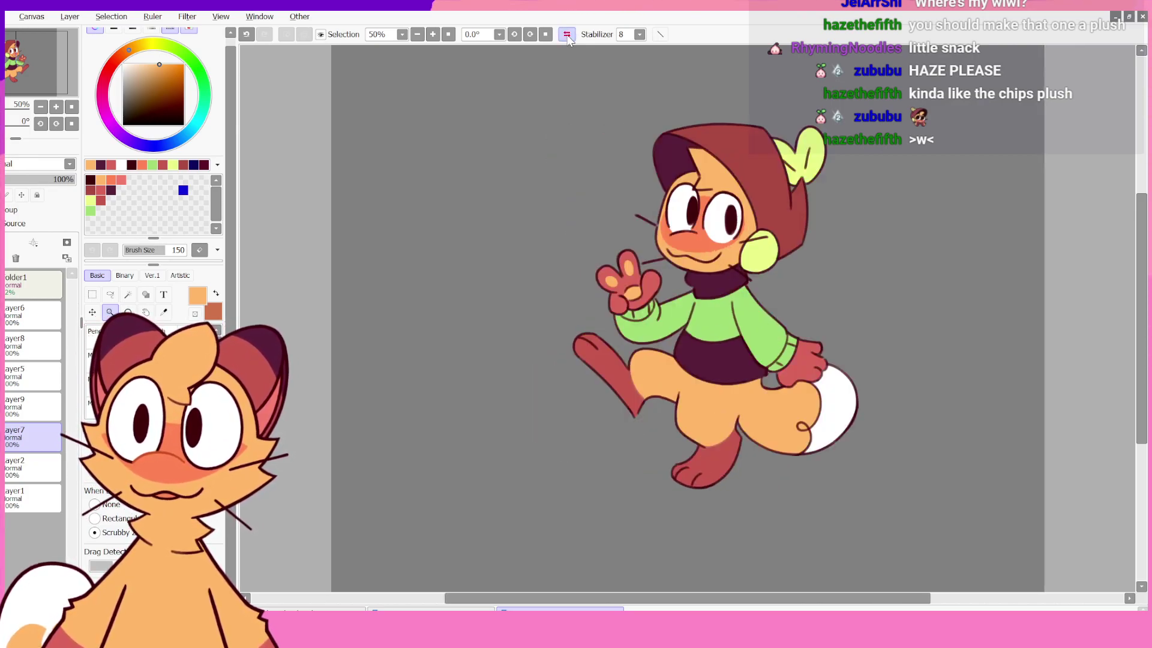
{"action": "left_click", "coordinate": [567, 35]}
{"action": "left_click", "coordinate": [567, 35]}
{"action": "left_click", "coordinate": [567, 34]}
{"action": "left_click", "coordinate": [567, 35]}
{"action": "left_click", "coordinate": [567, 35]}
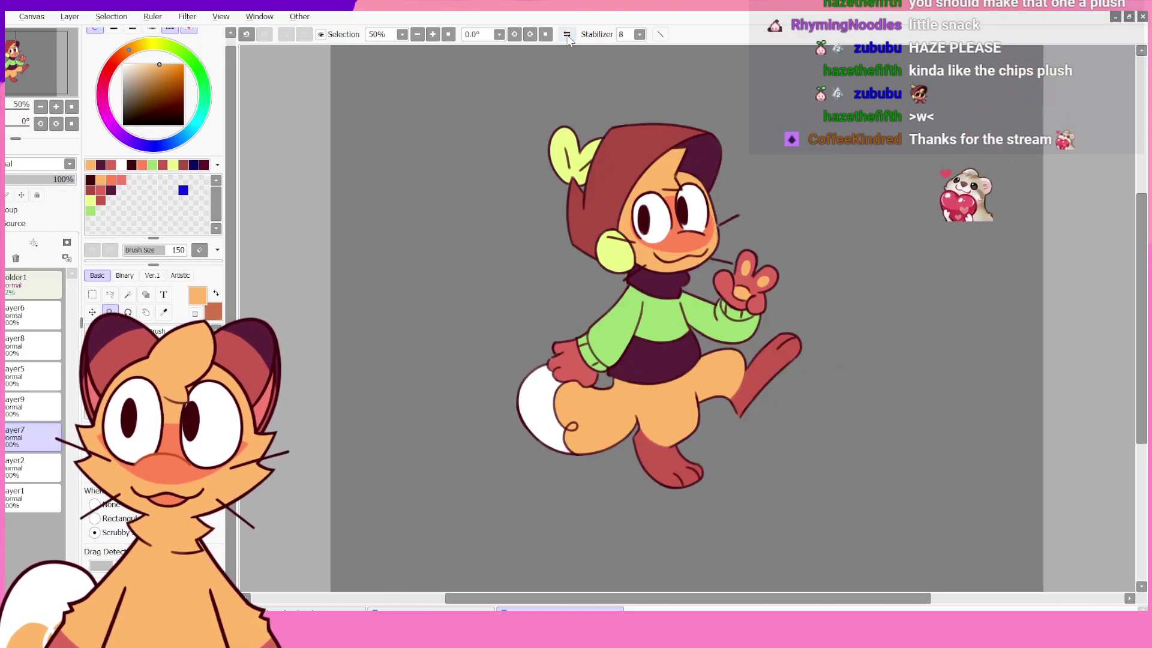
{"action": "left_click", "coordinate": [567, 35]}
{"action": "left_click", "coordinate": [567, 35]}
{"action": "left_click", "coordinate": [567, 35]}
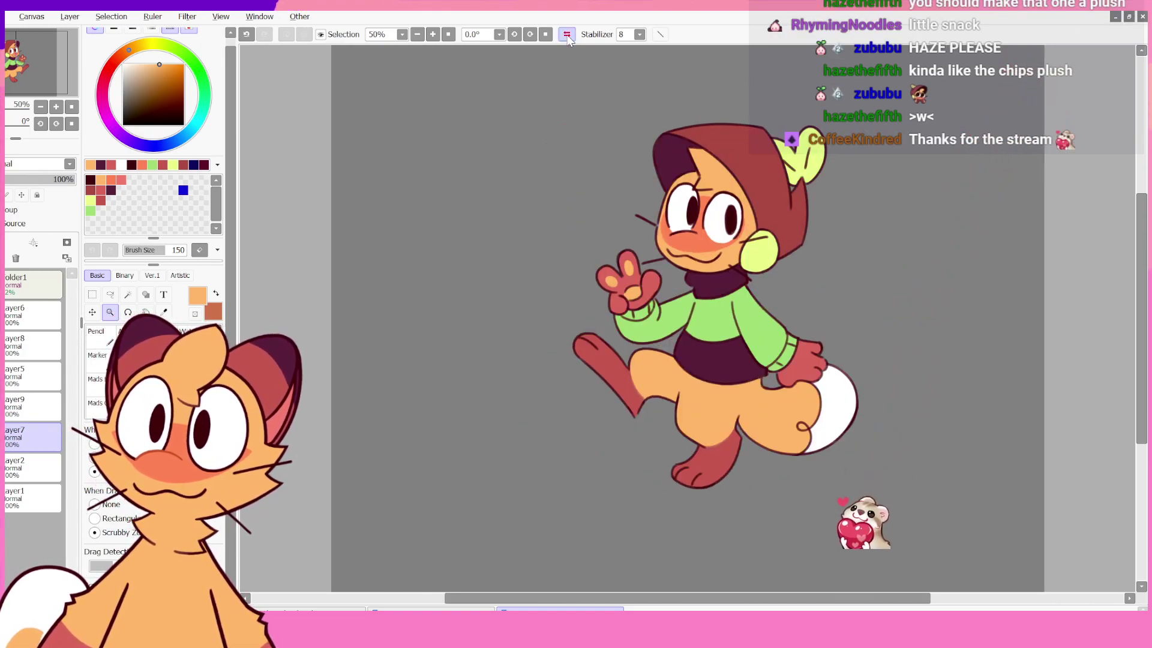
{"action": "left_click", "coordinate": [567, 34]}
{"action": "left_click", "coordinate": [567, 35]}
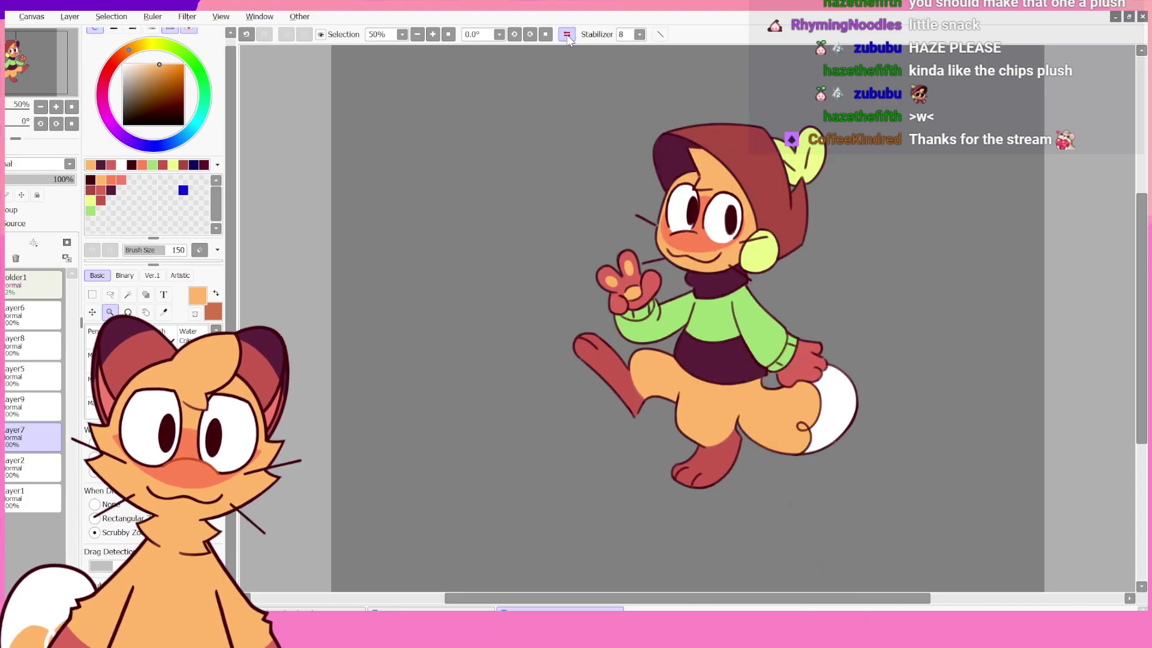
{"action": "left_click", "coordinate": [567, 34]}
{"action": "left_click", "coordinate": [567, 34]}
{"action": "left_click", "coordinate": [566, 35]}
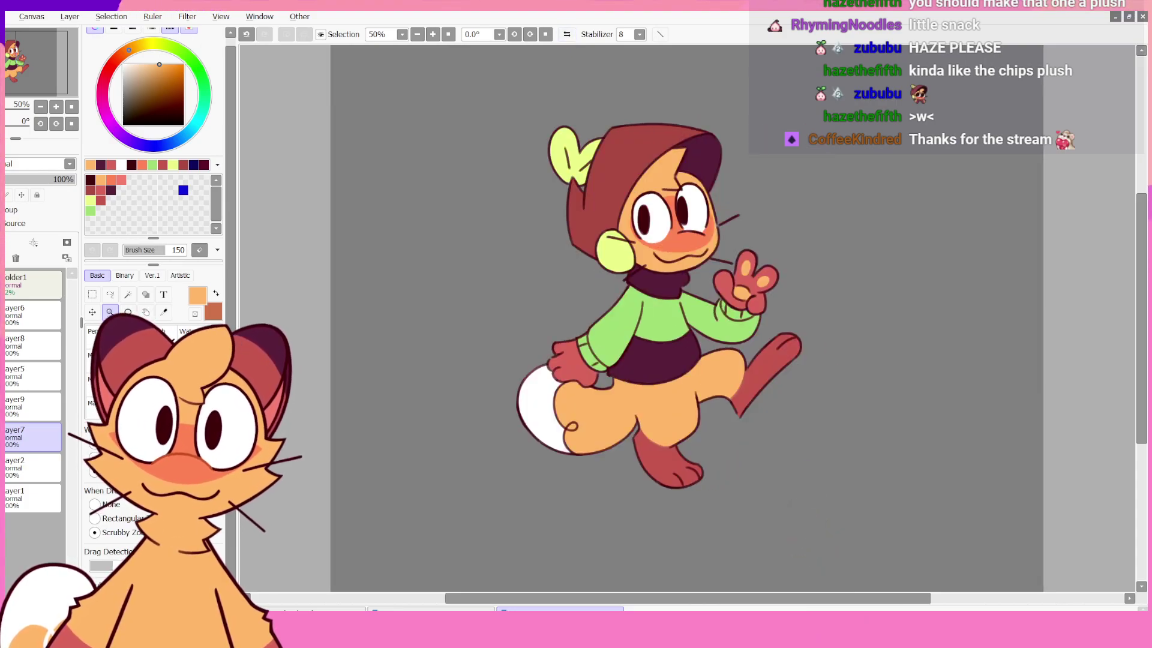